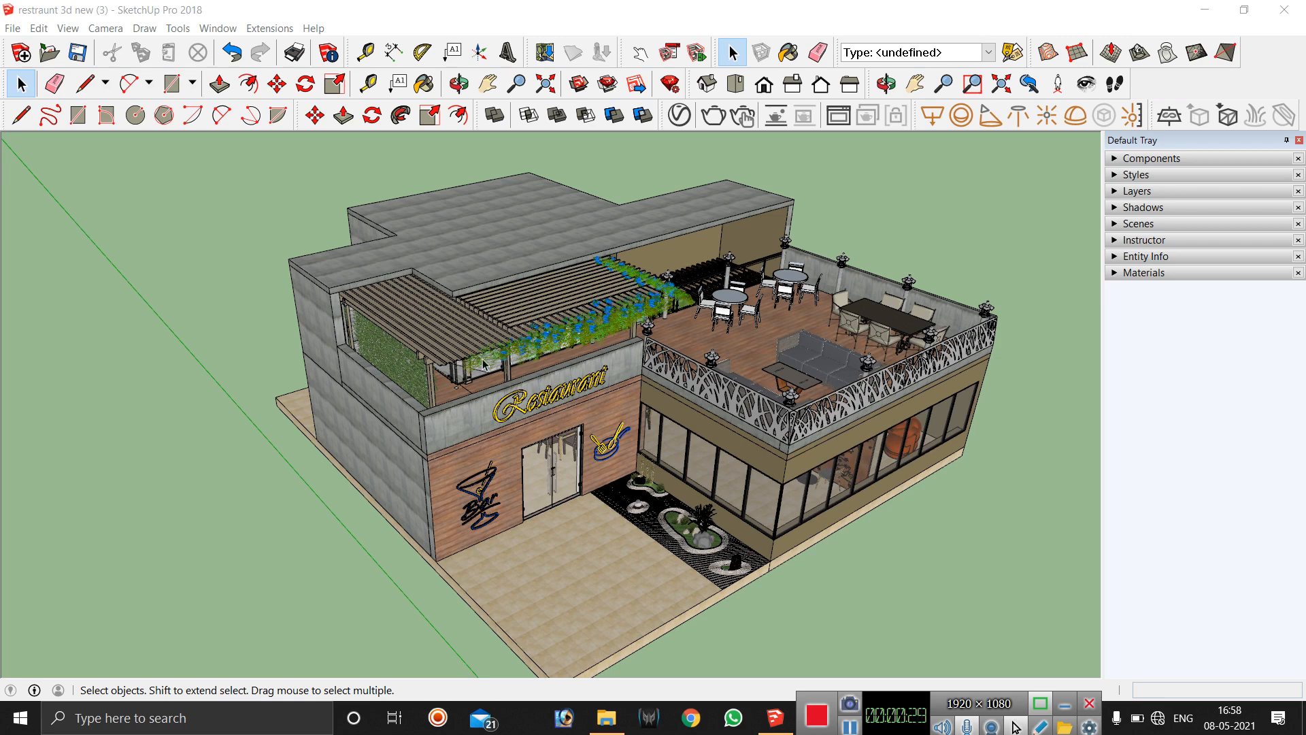
# Show the list of scene lights in the V-Ray Asset Editor and move the compact editor window clear of the building.
pyautogui.scroll(4, 650, 339)
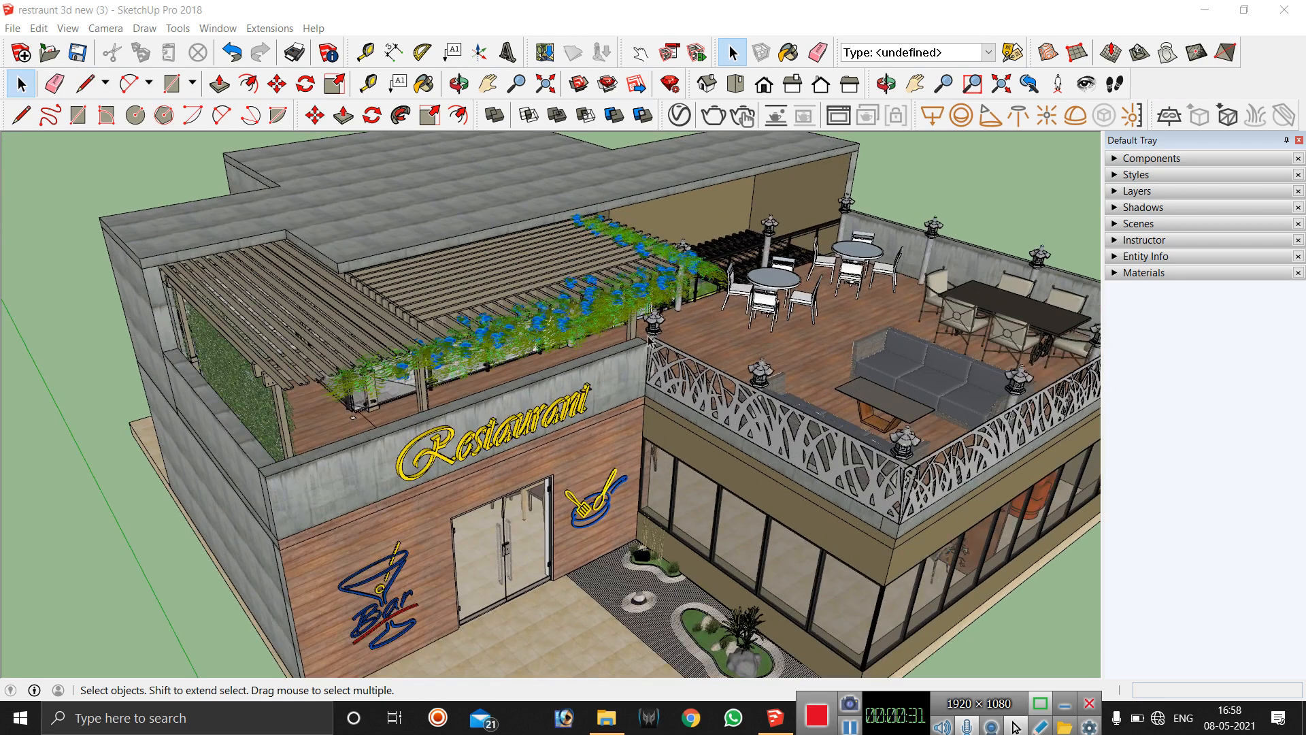
pyautogui.scroll(-3, 650, 339)
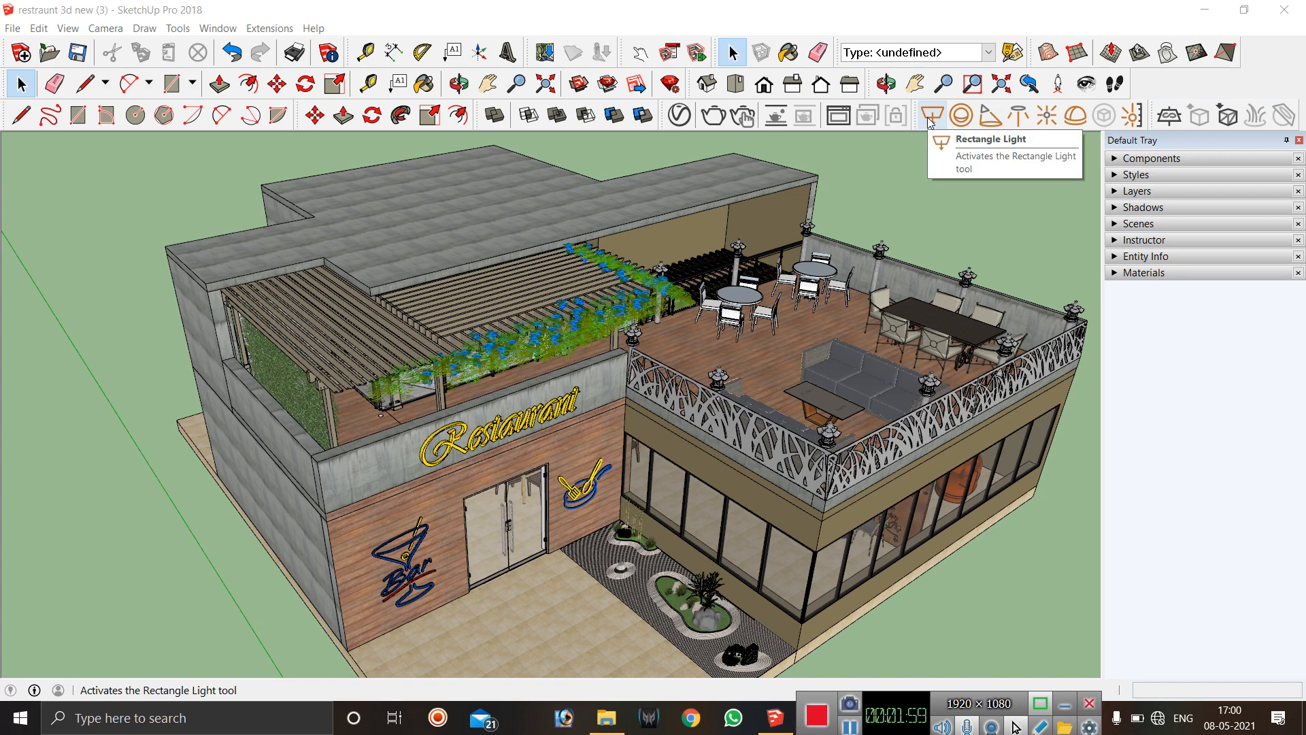
pyautogui.click(679, 115)
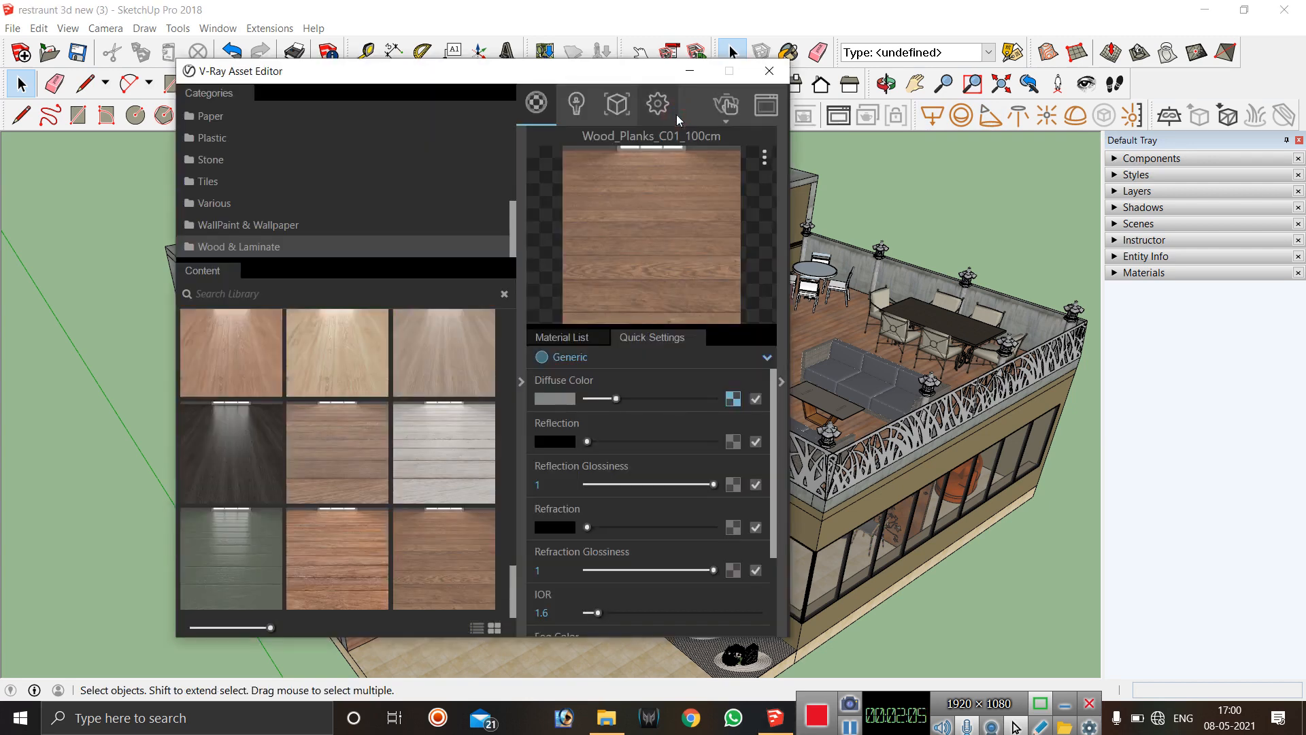
pyautogui.click(521, 381)
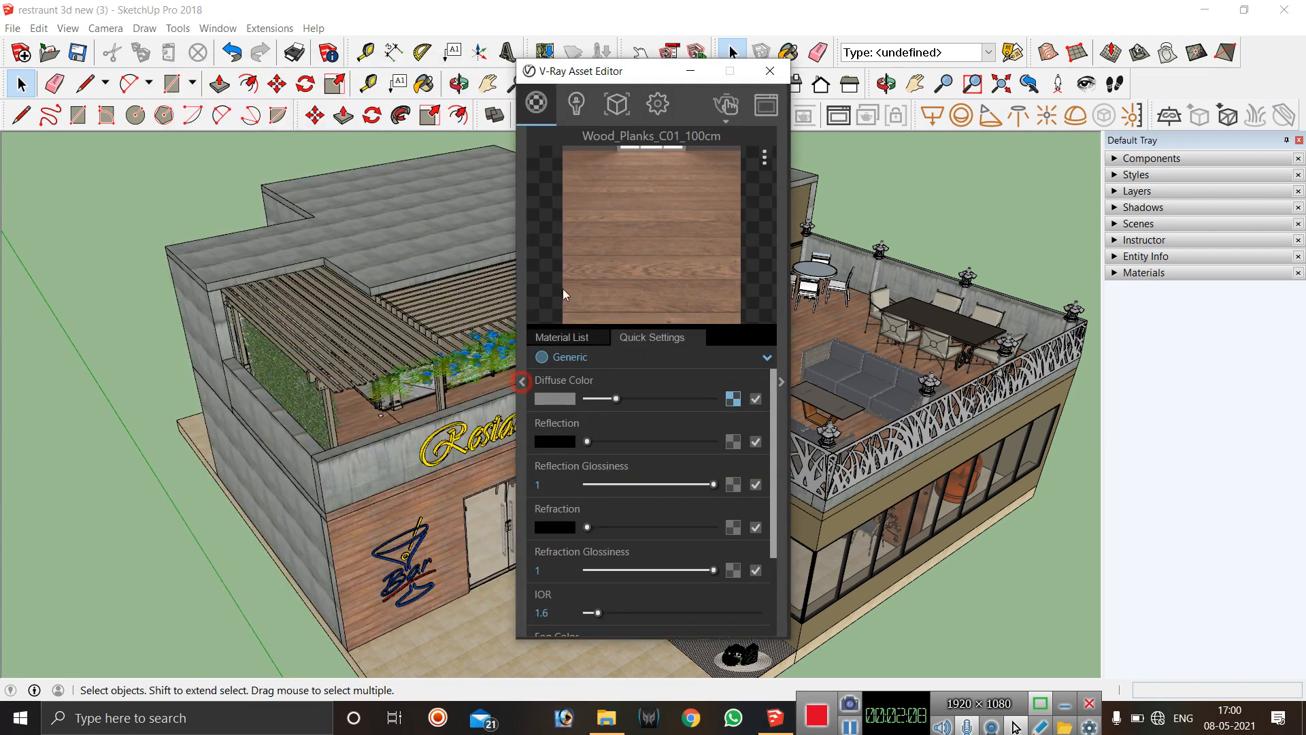
pyautogui.click(576, 103)
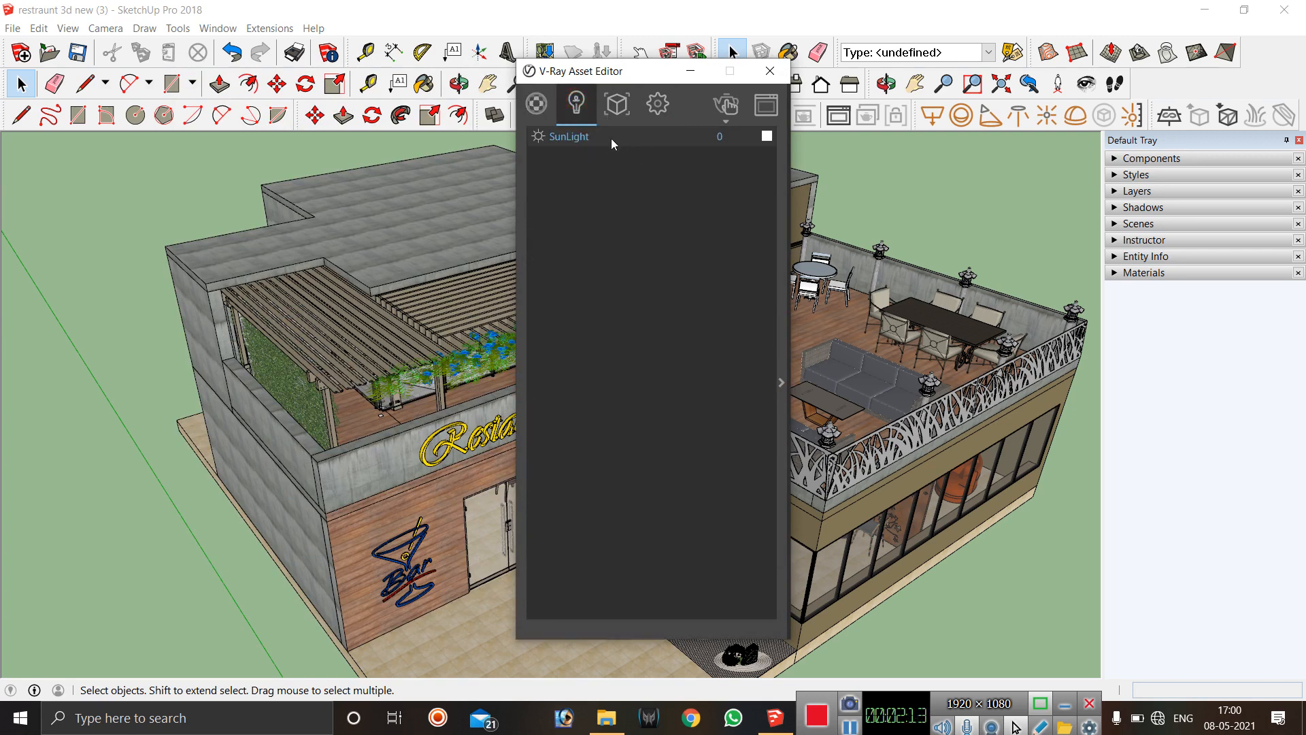
pyautogui.moveTo(647, 73); pyautogui.dragTo(212, 71)
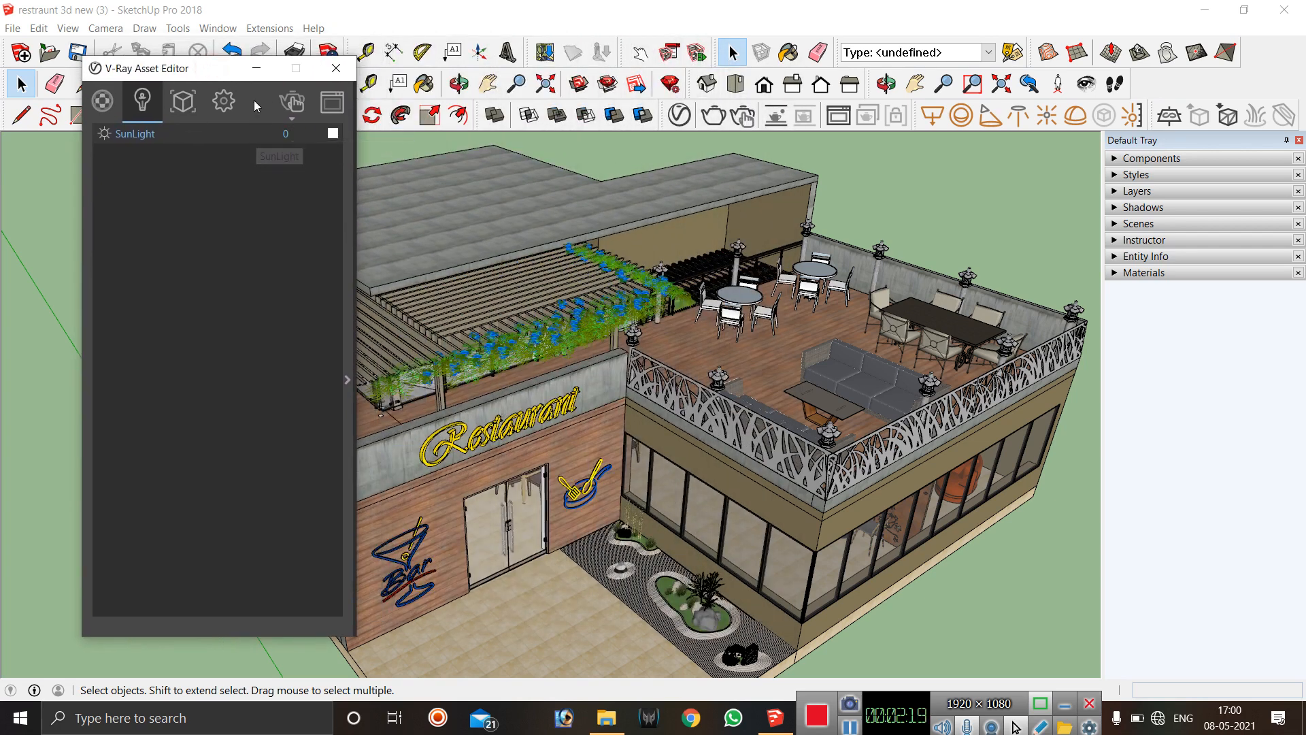
pyautogui.moveTo(213, 70); pyautogui.dragTo(152, 71)
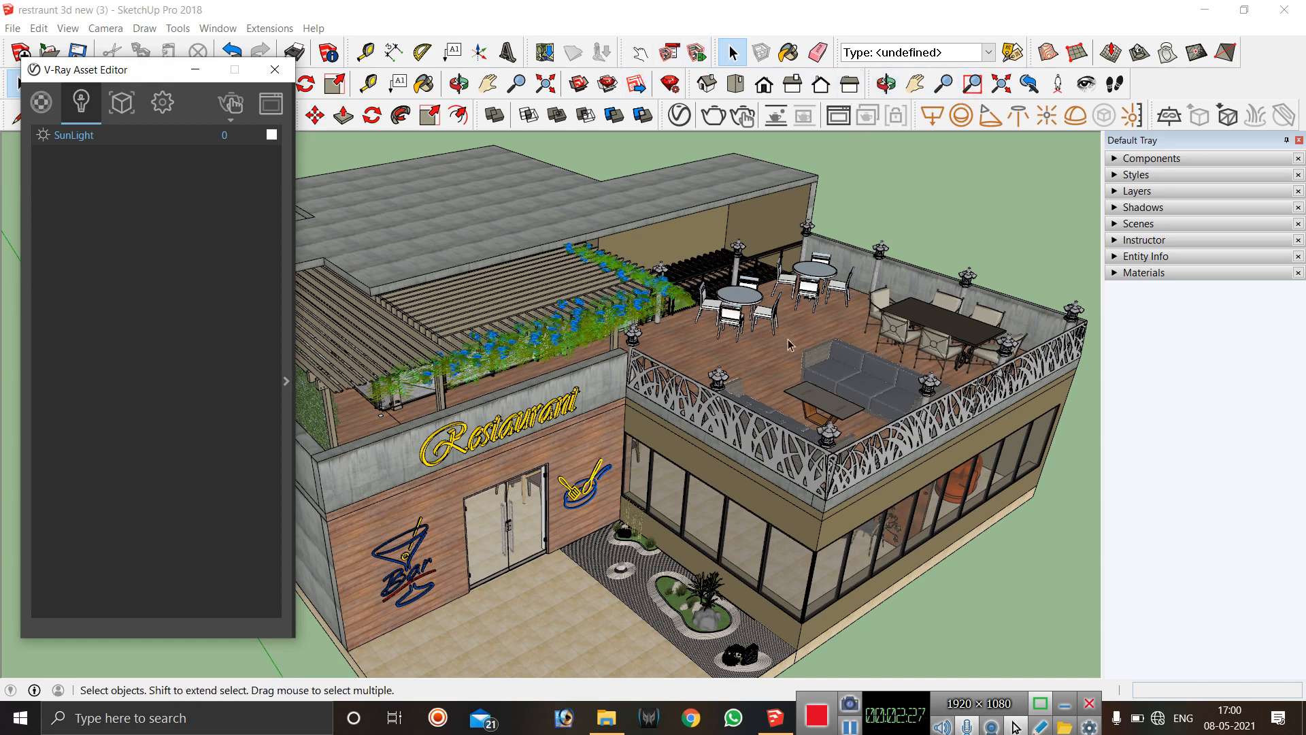
# Draw a long, narrow V-Ray rectangle light over the upper-floor pergola, along the edge of the concrete roof.
pyautogui.moveTo(787, 320); pyautogui.dragTo(824, 15, button='middle')
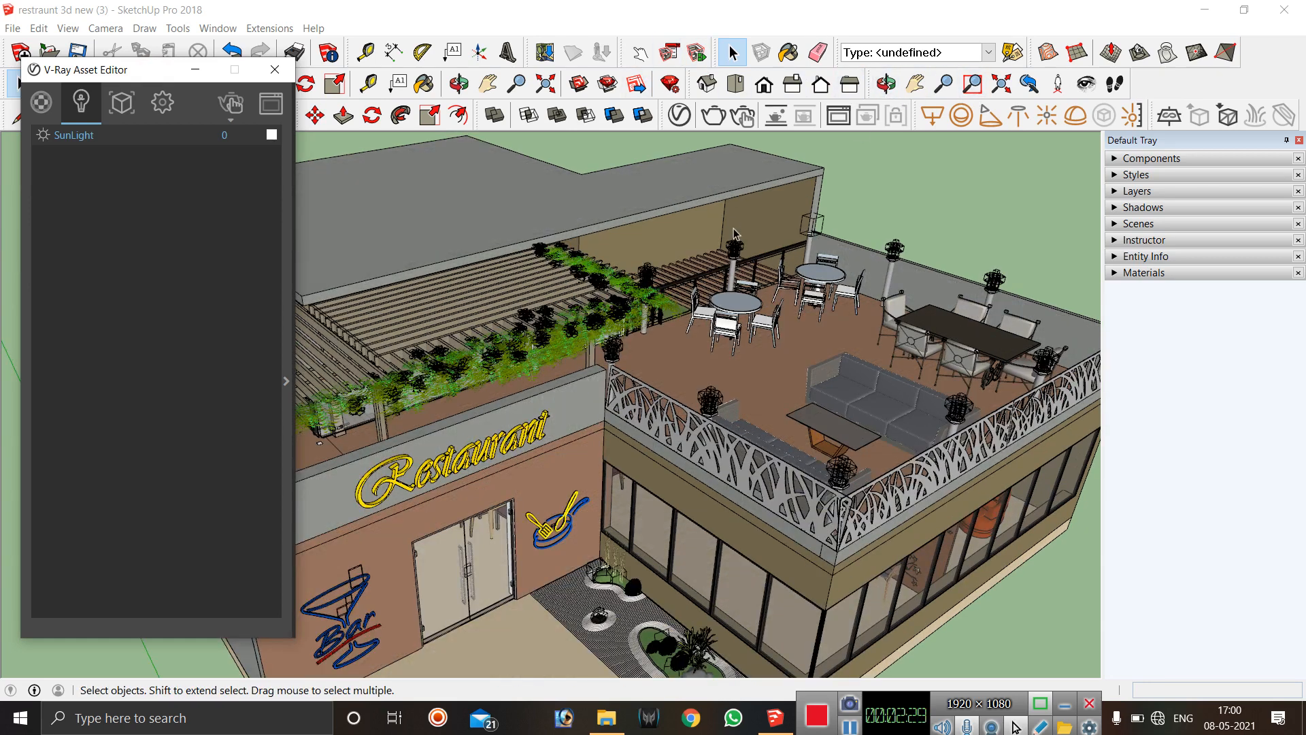
pyautogui.click(889, 85)
pyautogui.moveTo(755, 338); pyautogui.dragTo(633, 403)
pyautogui.scroll(-3, 879, 389)
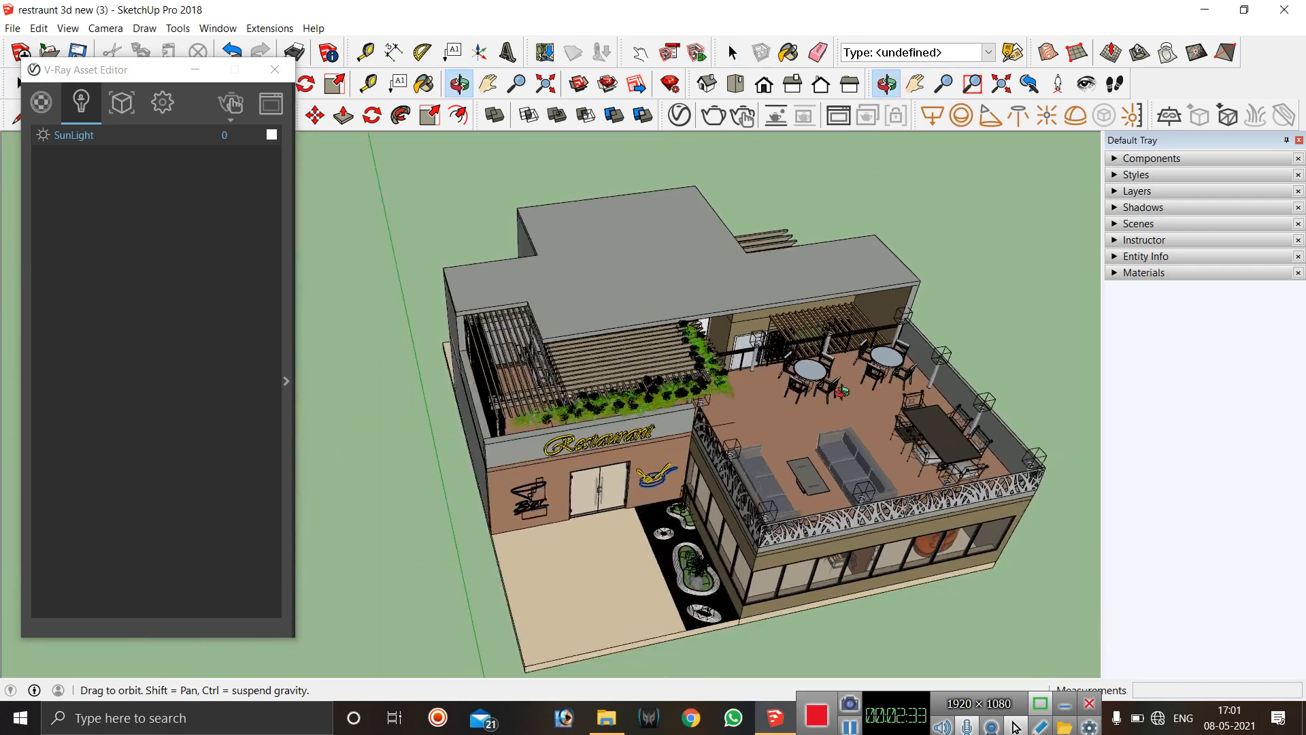
pyautogui.scroll(10, 662, 340)
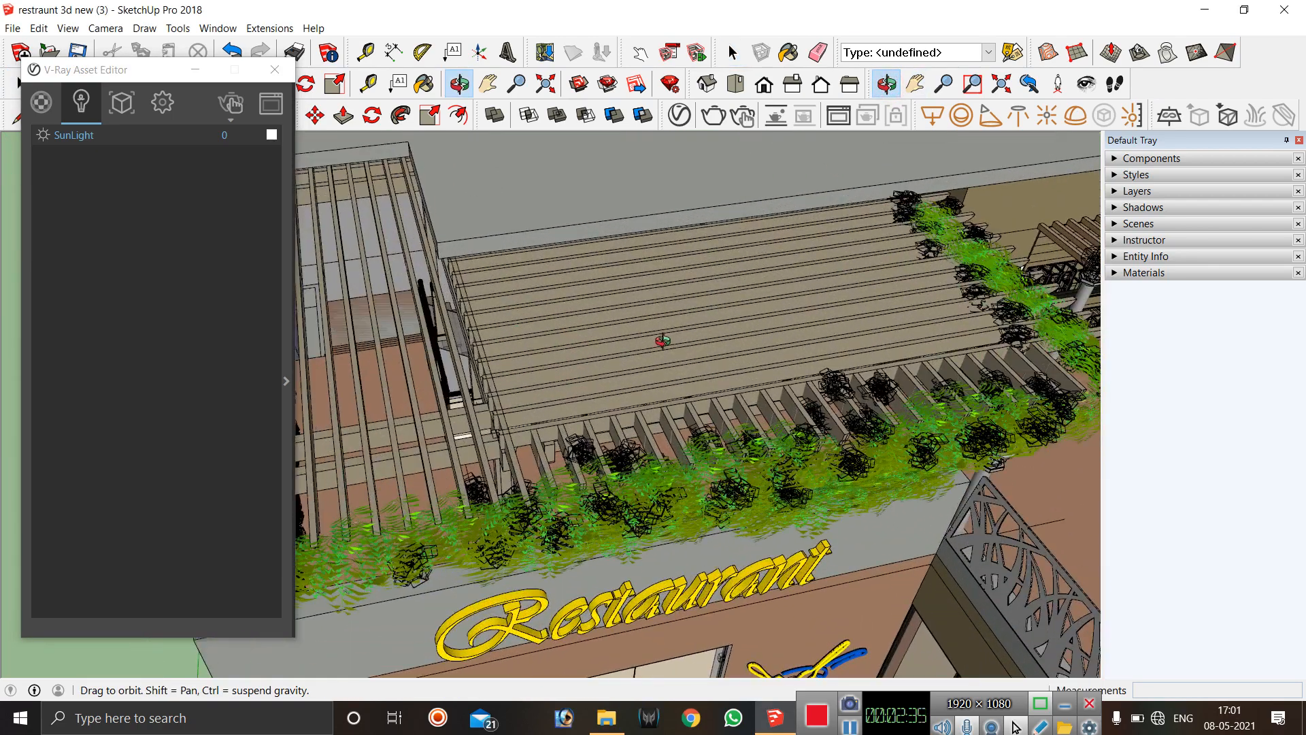
pyautogui.moveTo(663, 341); pyautogui.dragTo(630, 411)
pyautogui.scroll(-2, 816, 256)
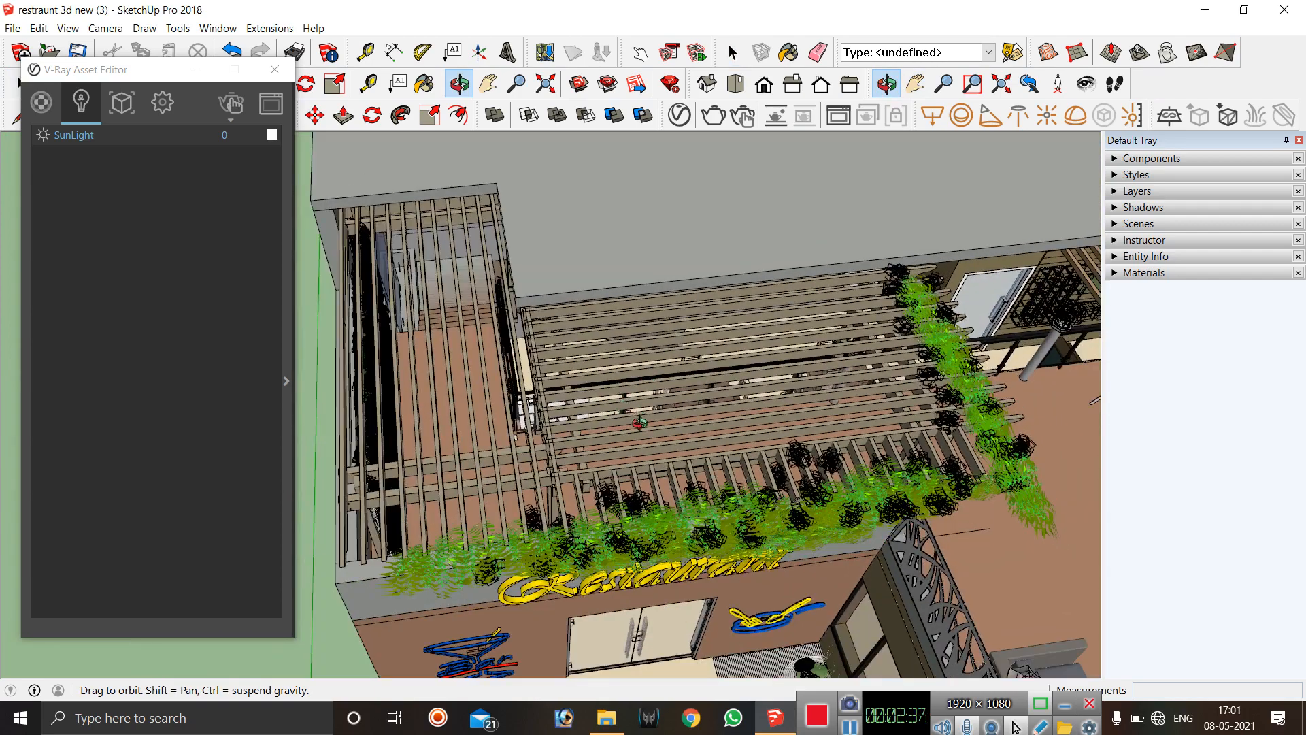
pyautogui.scroll(3, 640, 423)
pyautogui.moveTo(691, 353); pyautogui.dragTo(676, 411)
pyautogui.scroll(-2, 757, 150)
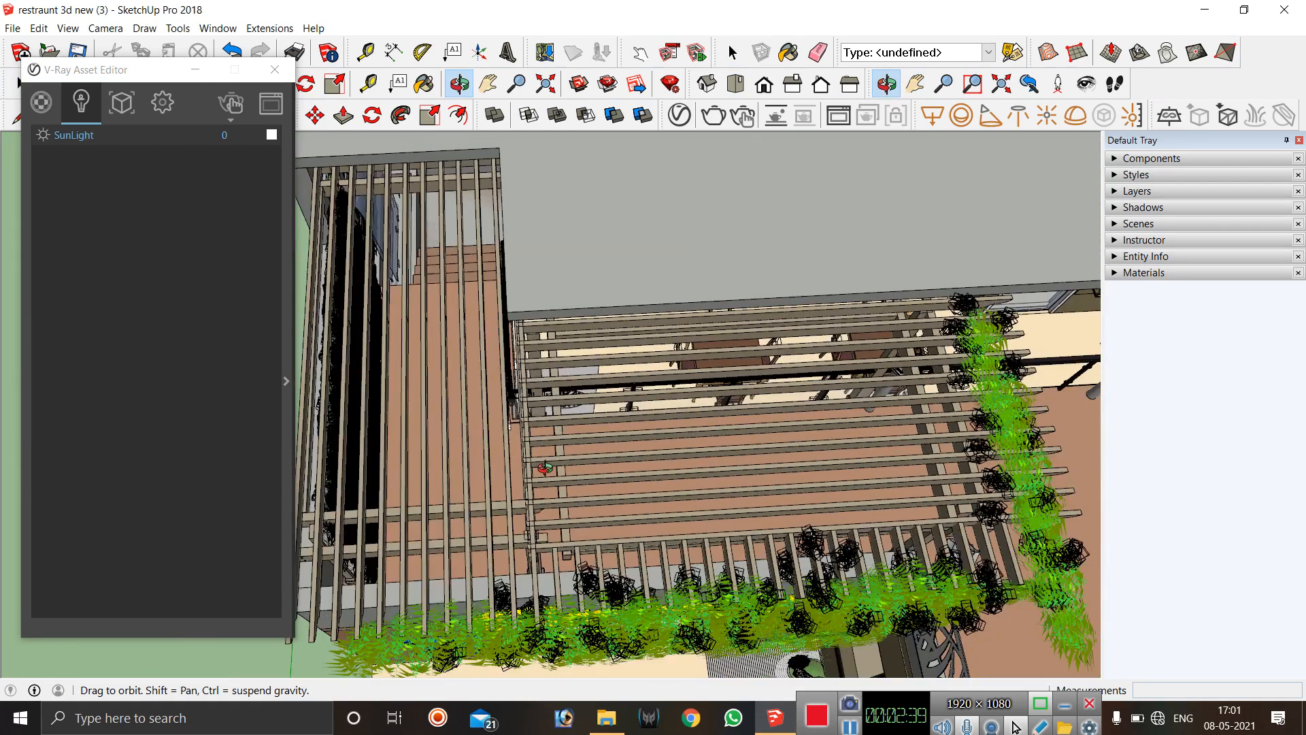
pyautogui.scroll(-1, 789, 456)
pyautogui.scroll(-1, 796, 381)
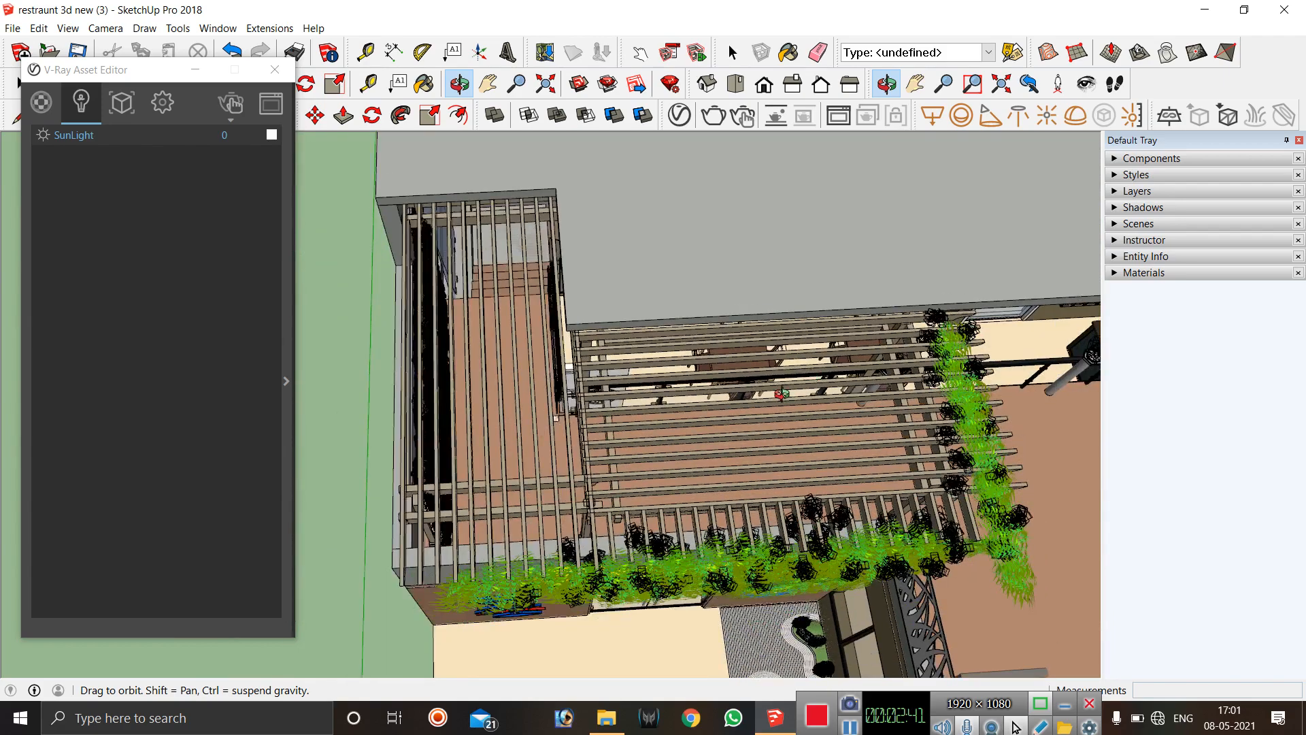
pyautogui.scroll(-1, 782, 393)
pyautogui.moveTo(635, 452); pyautogui.dragTo(623, 495)
pyautogui.scroll(2, 704, 486)
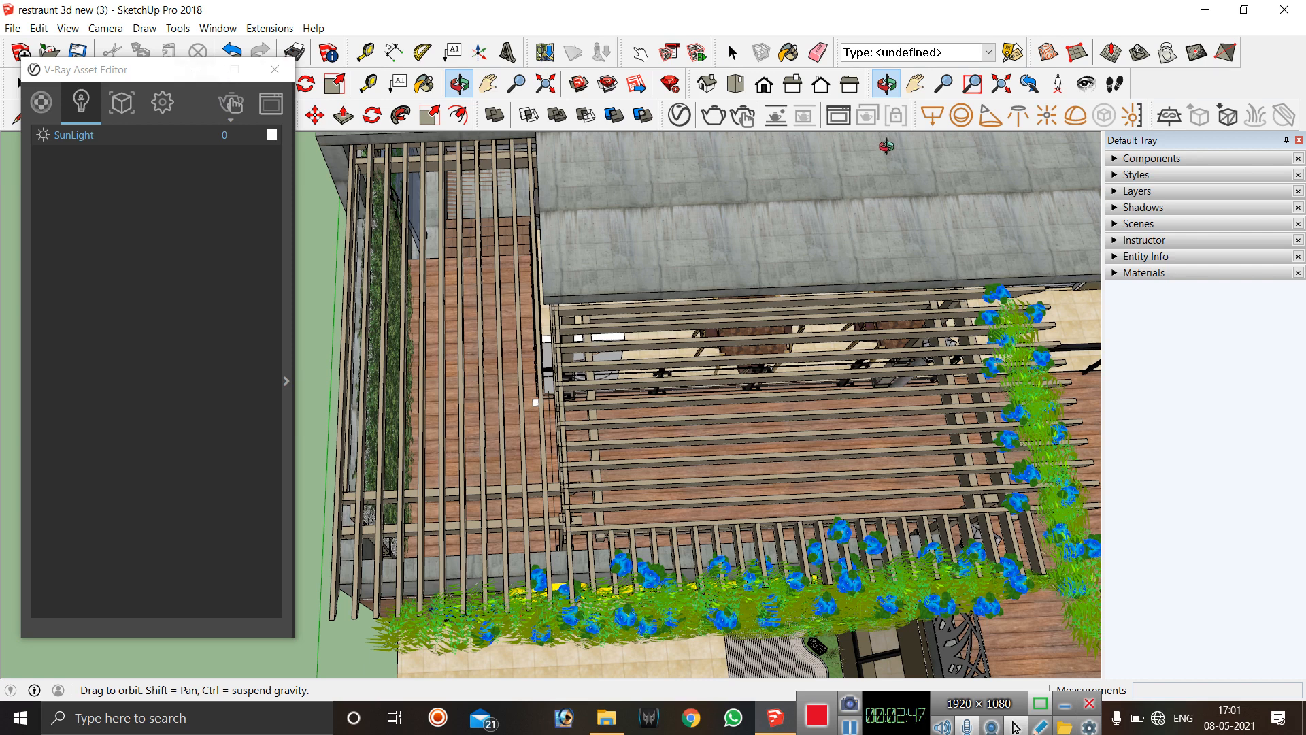
pyautogui.click(932, 116)
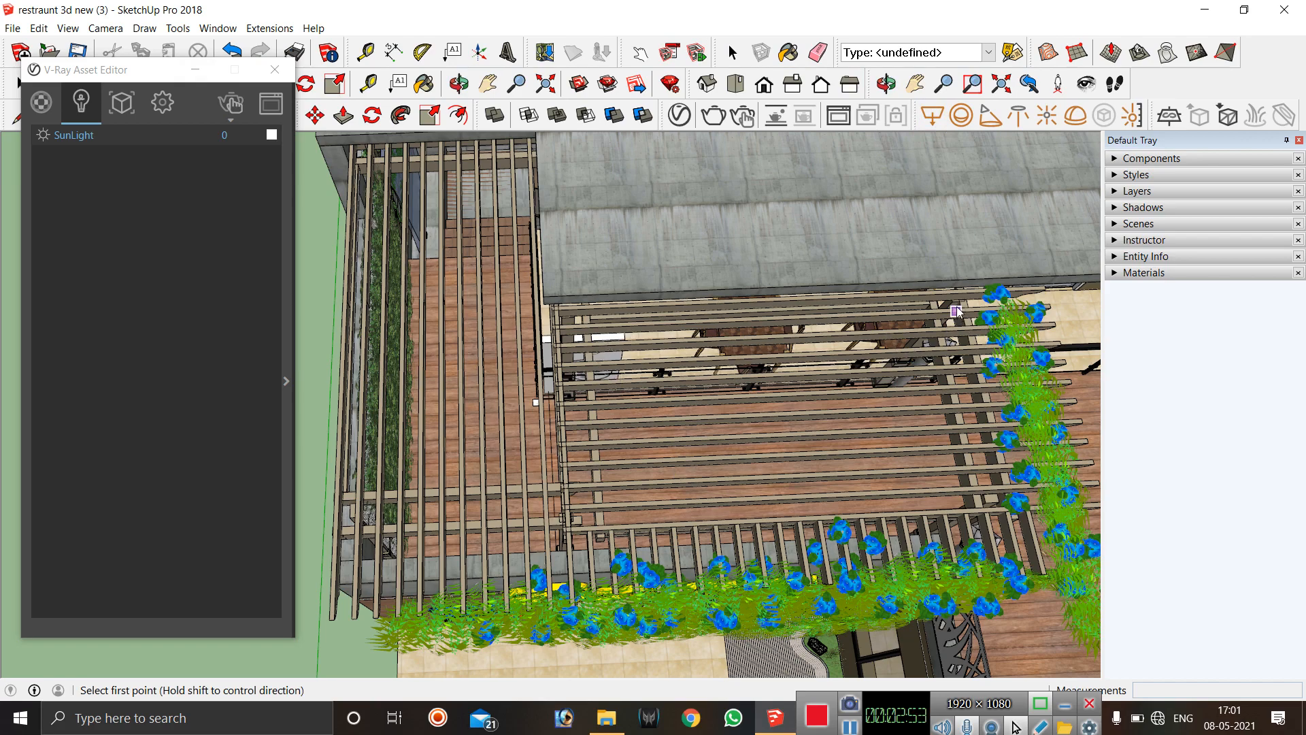
pyautogui.scroll(5, 959, 310)
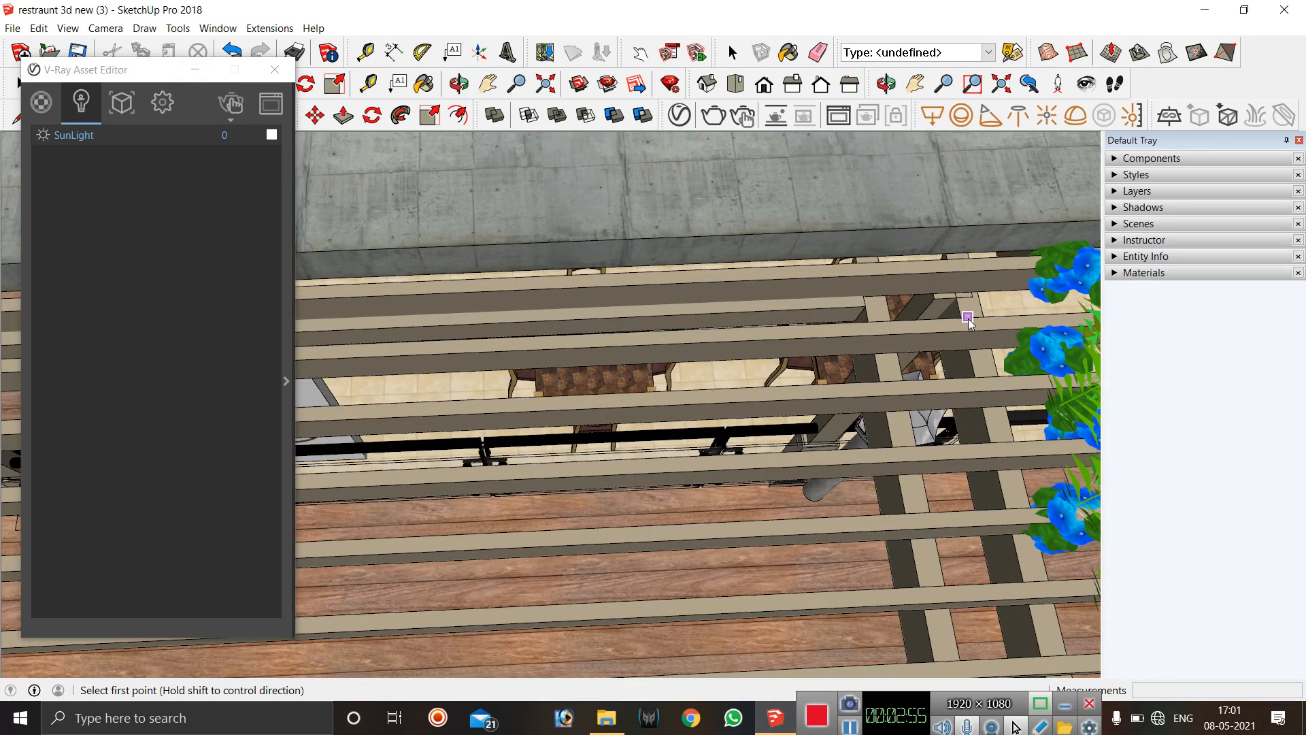
pyautogui.click(965, 319)
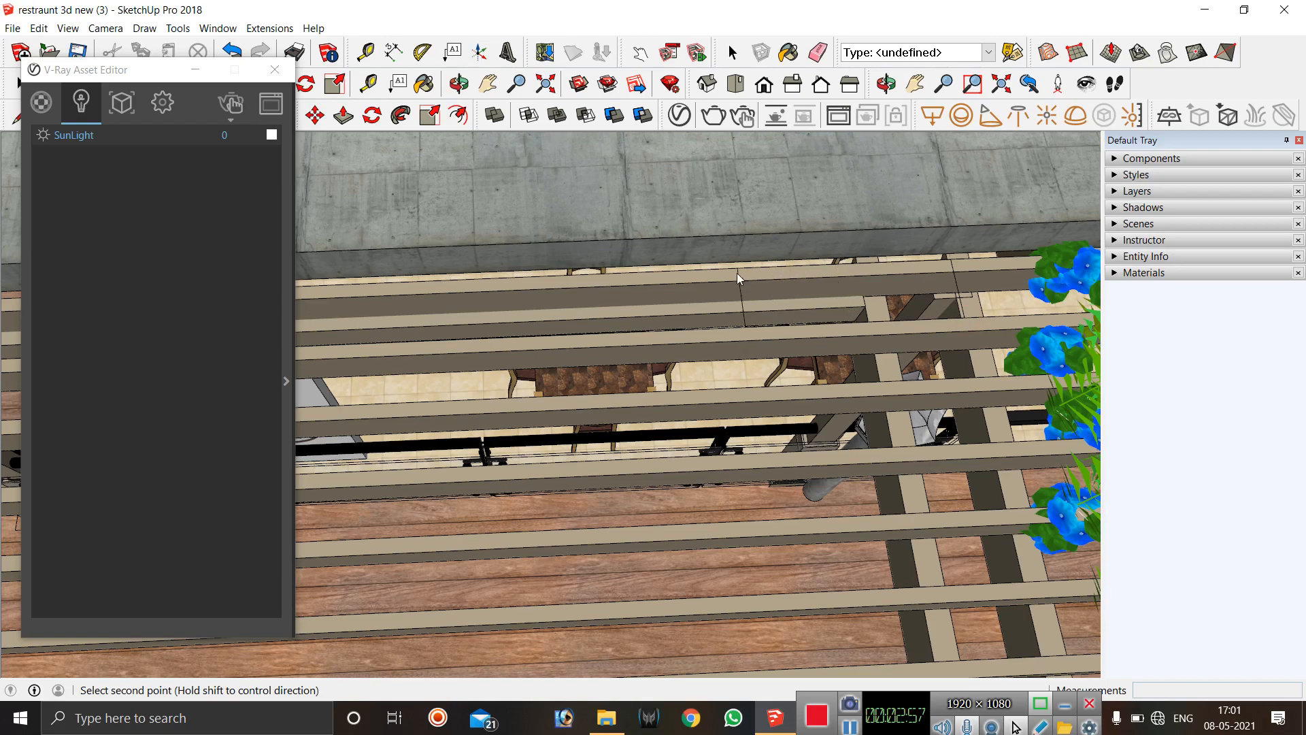
pyautogui.scroll(-3, 868, 291)
pyautogui.scroll(-5, 867, 284)
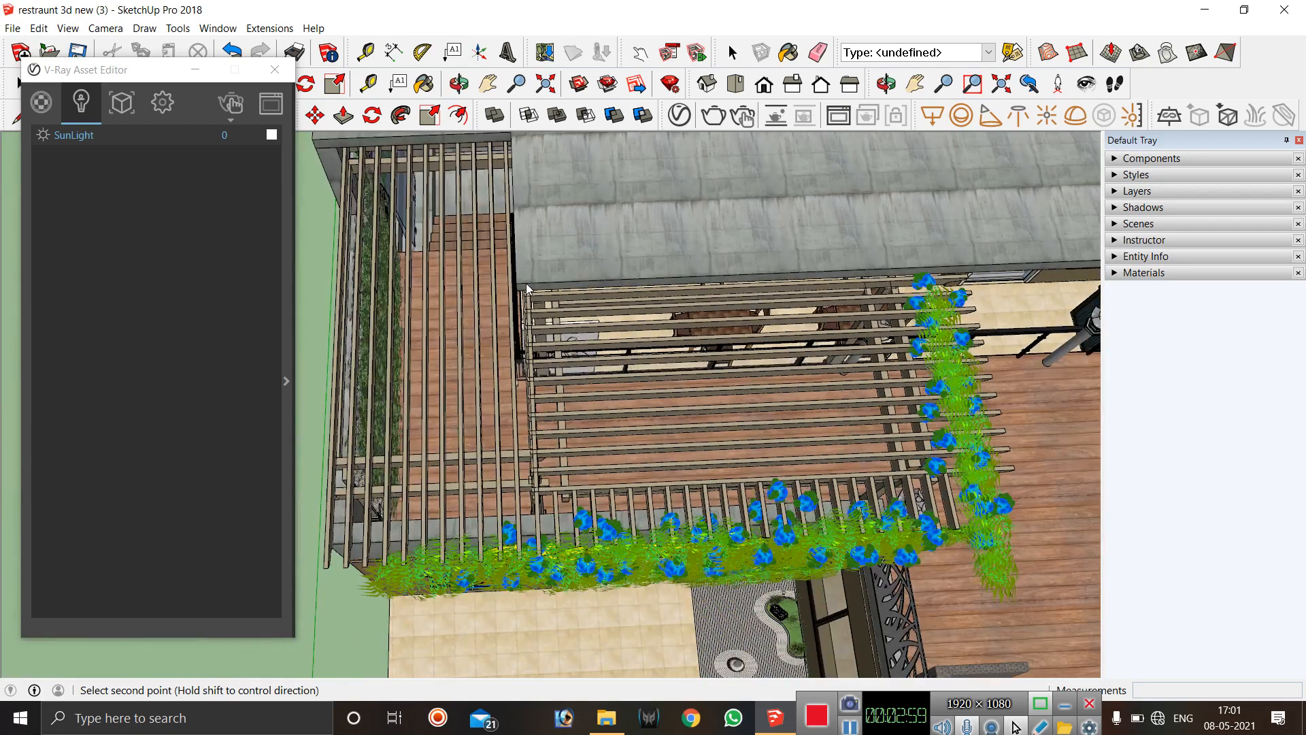
pyautogui.scroll(5, 529, 304)
pyautogui.scroll(4, 530, 304)
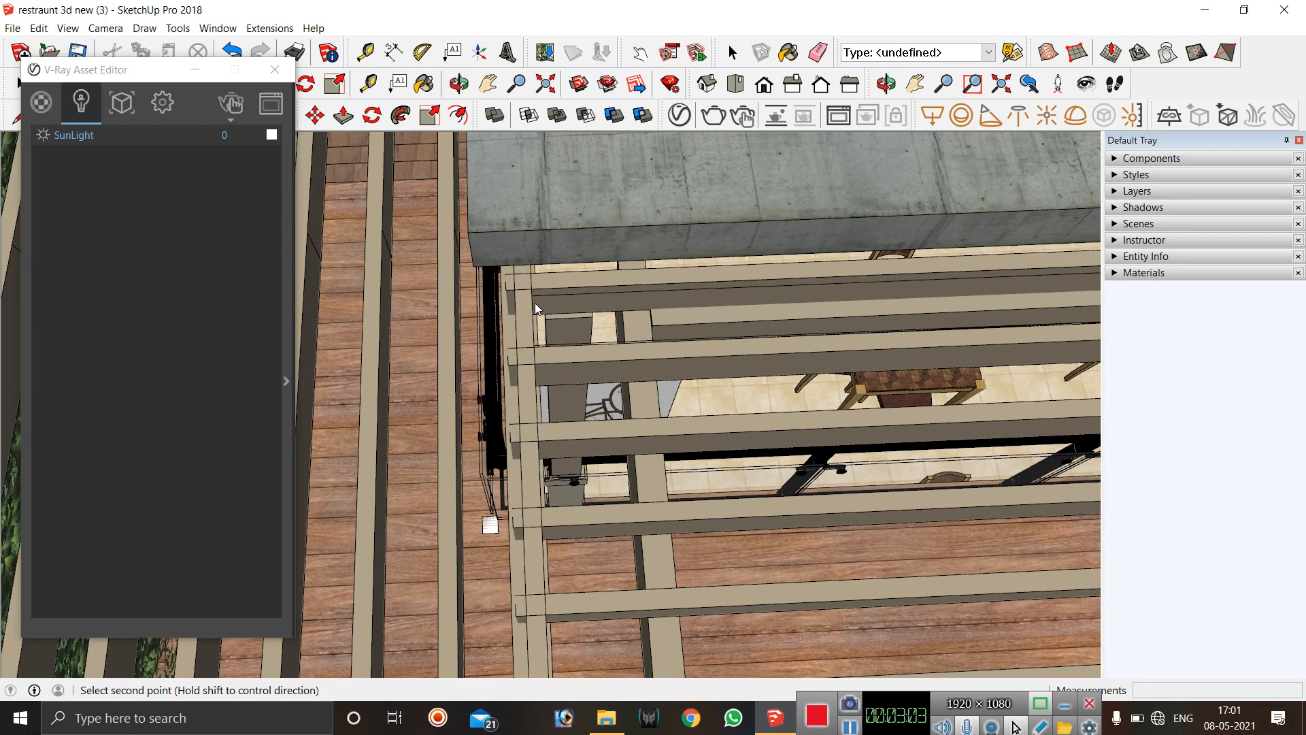
pyautogui.click(601, 298)
pyautogui.scroll(-3, 514, 325)
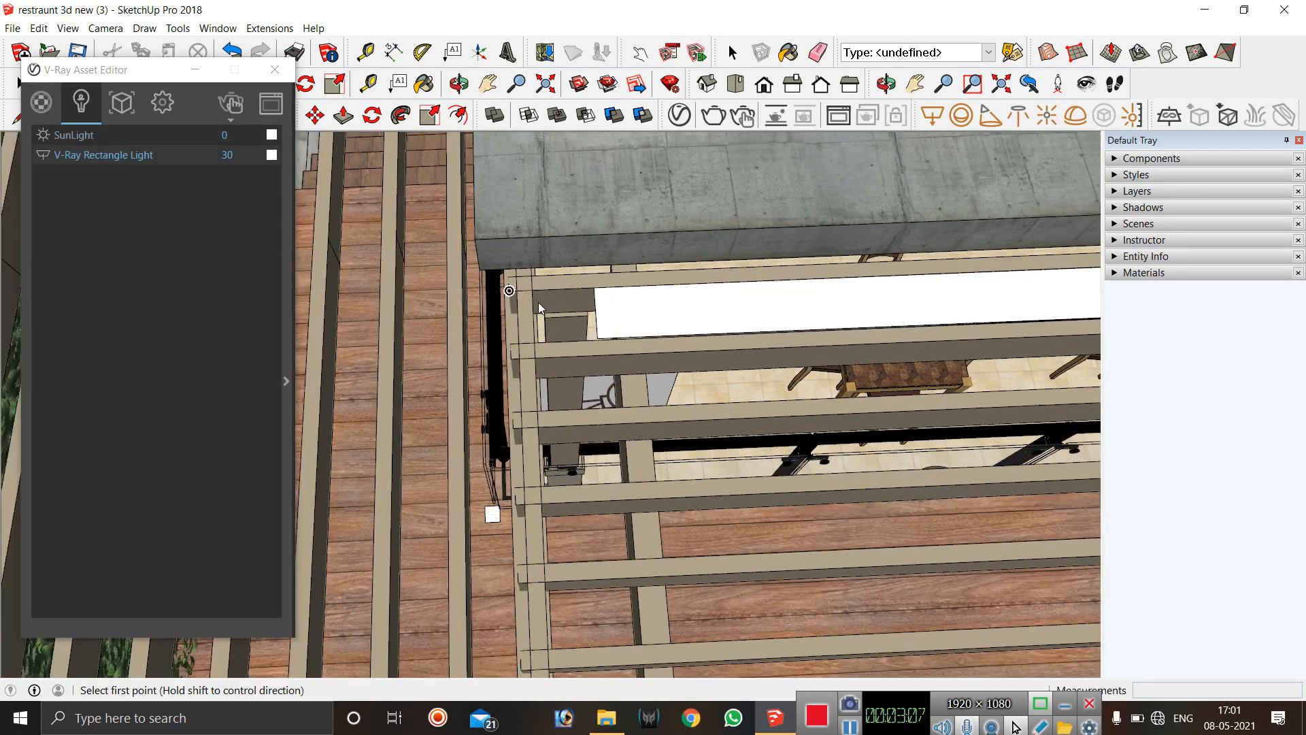
pyautogui.scroll(-4, 514, 325)
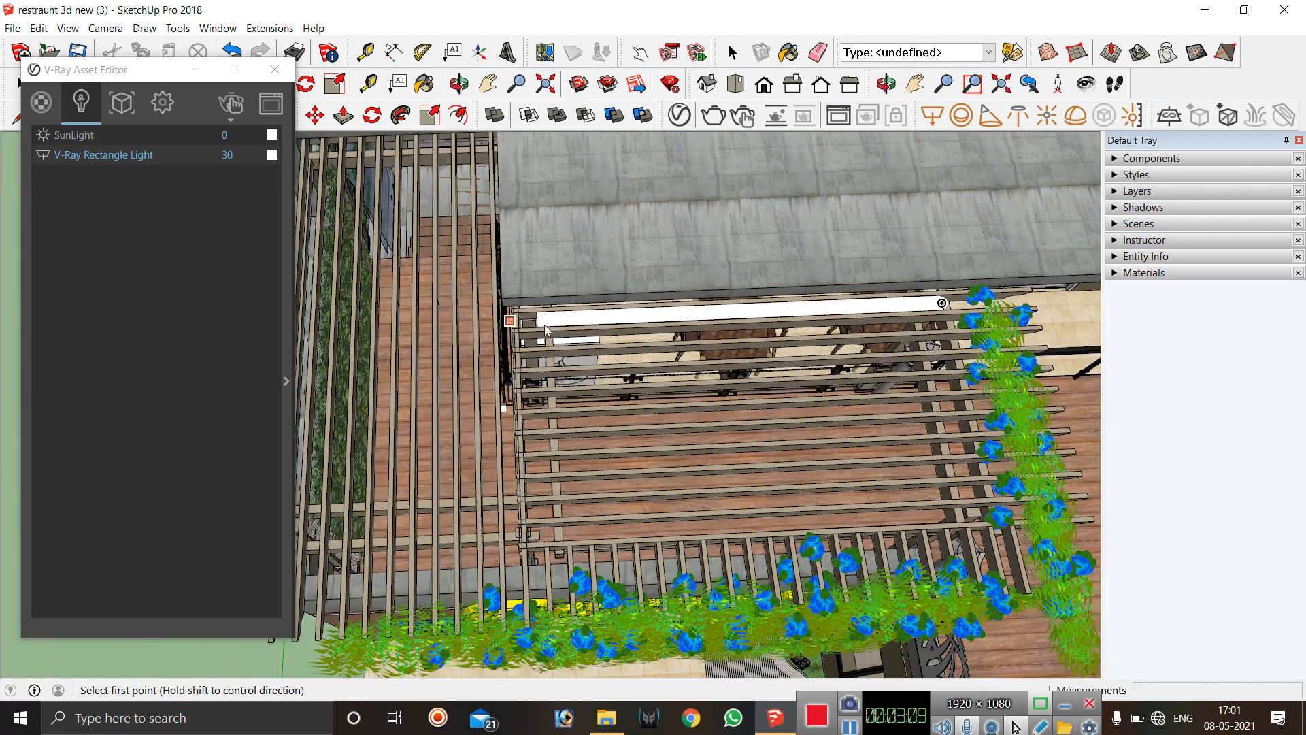
pyautogui.scroll(1, 881, 315)
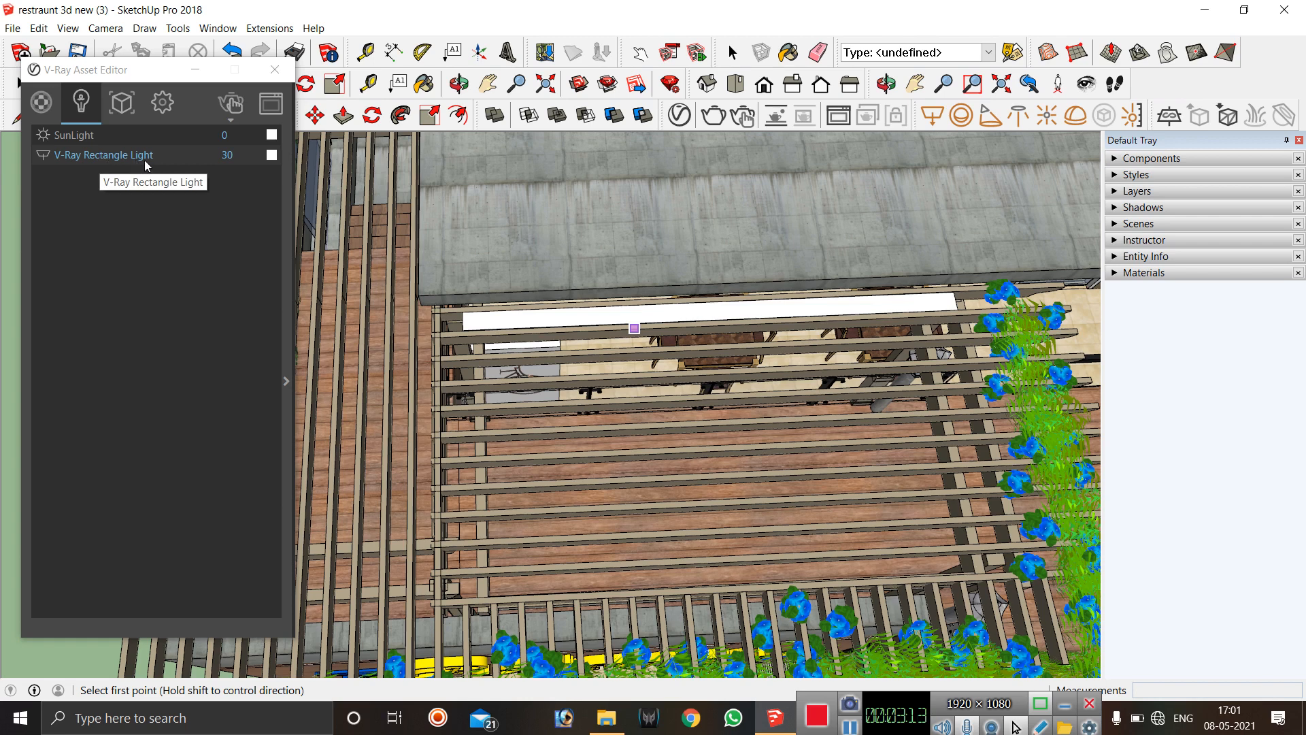
pyautogui.press('space')
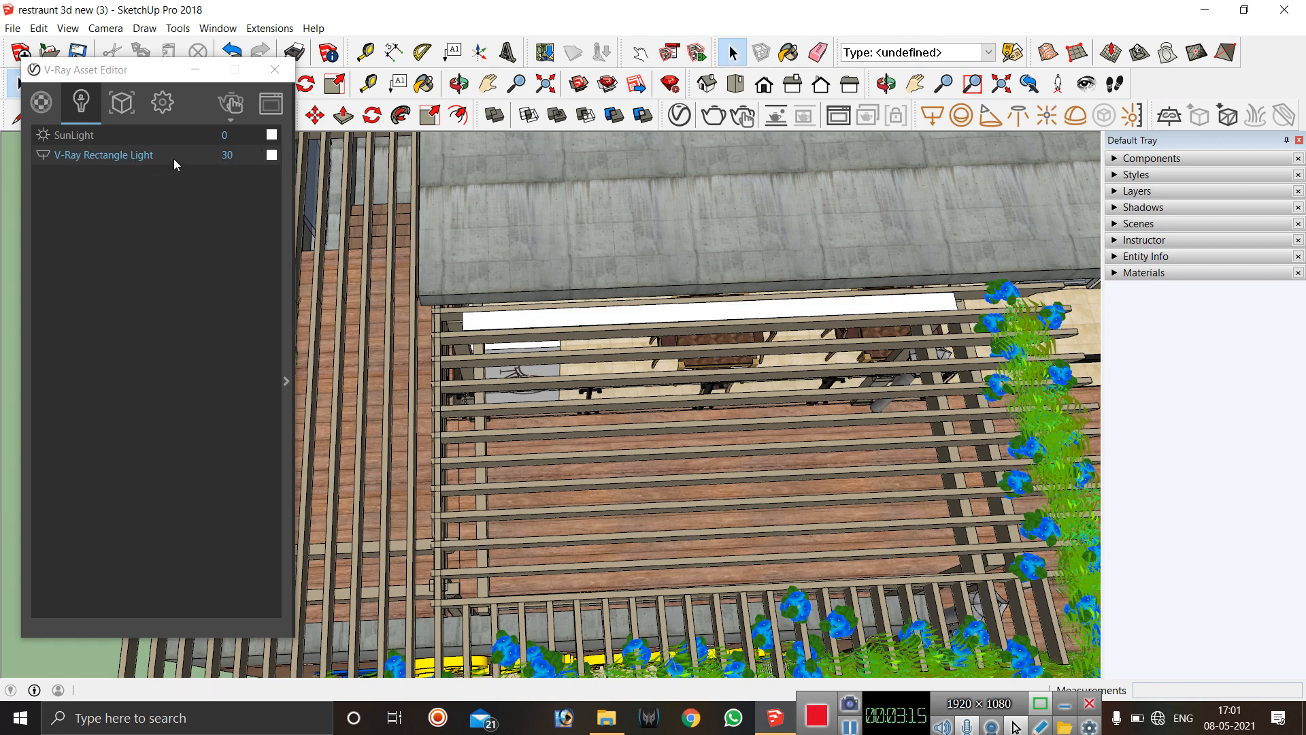
# Rename the V-Ray rectangle light as "stroll garden light".
pyautogui.rightClick(164, 155)
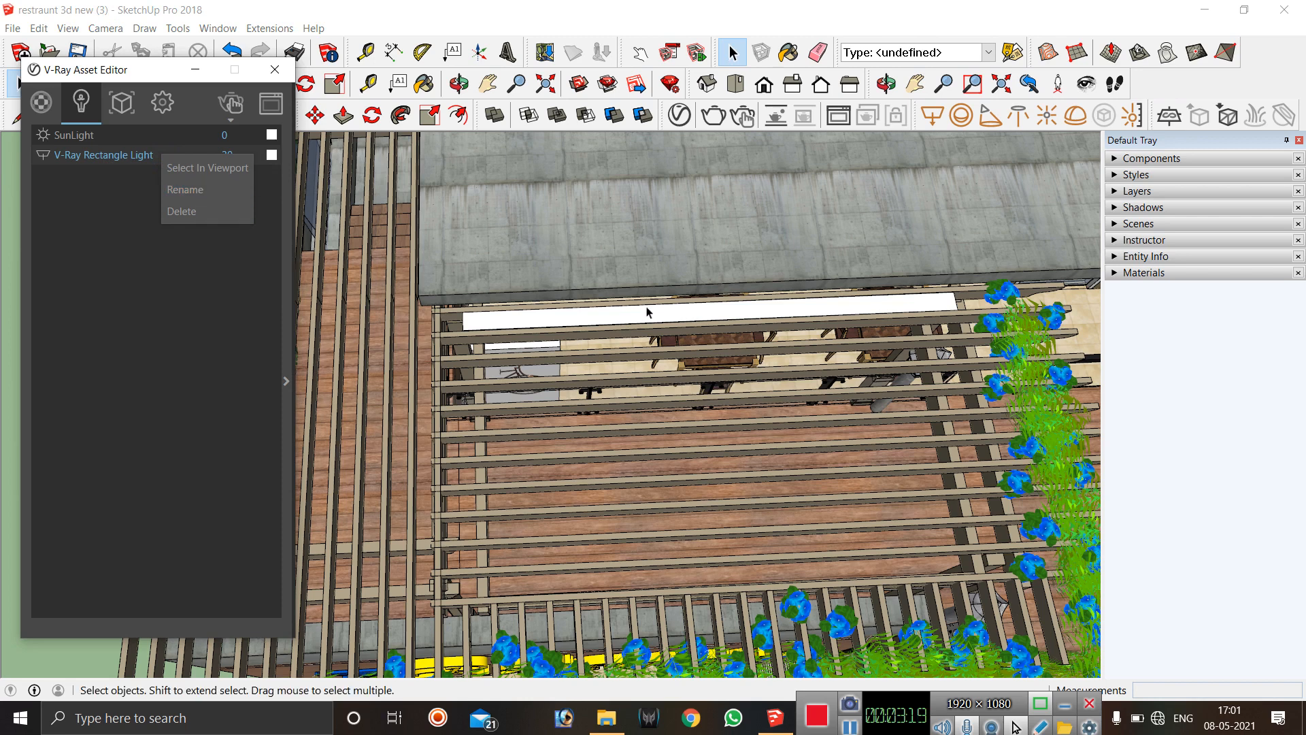
pyautogui.click(201, 191)
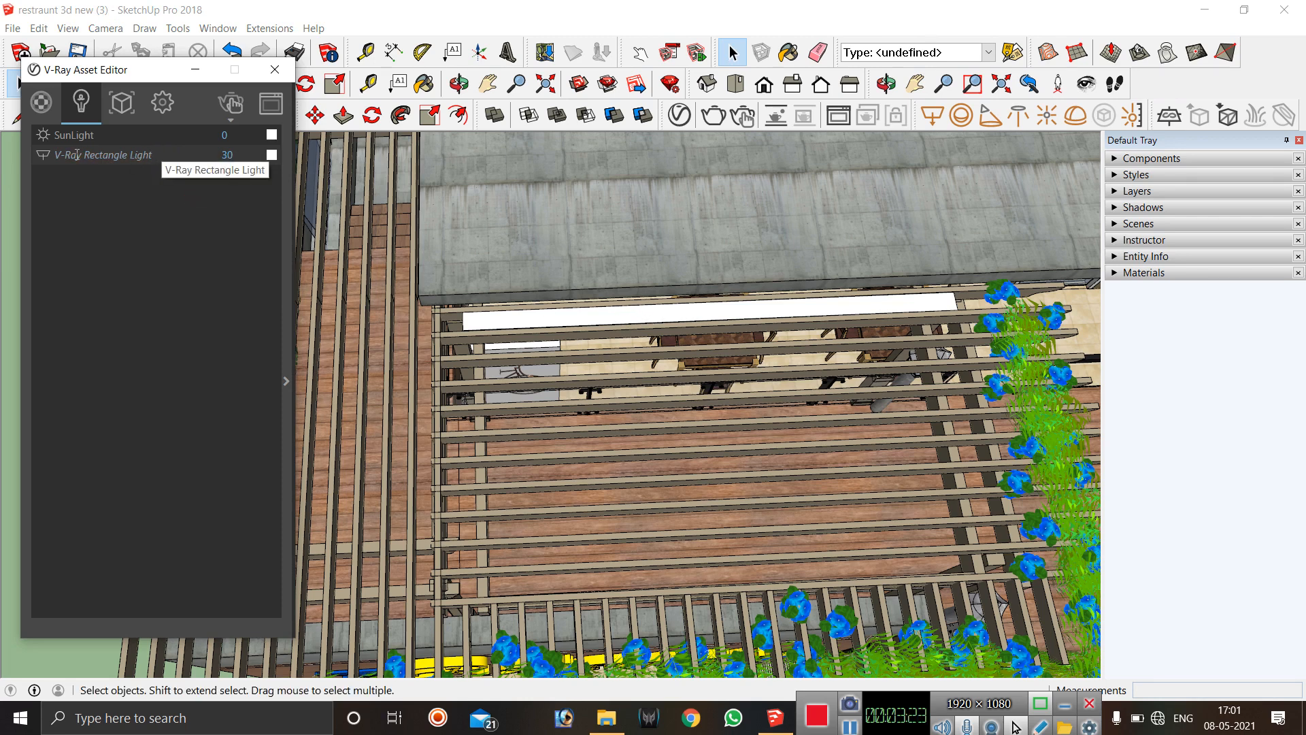
pyautogui.moveTo(151, 155); pyautogui.dragTo(57, 155)
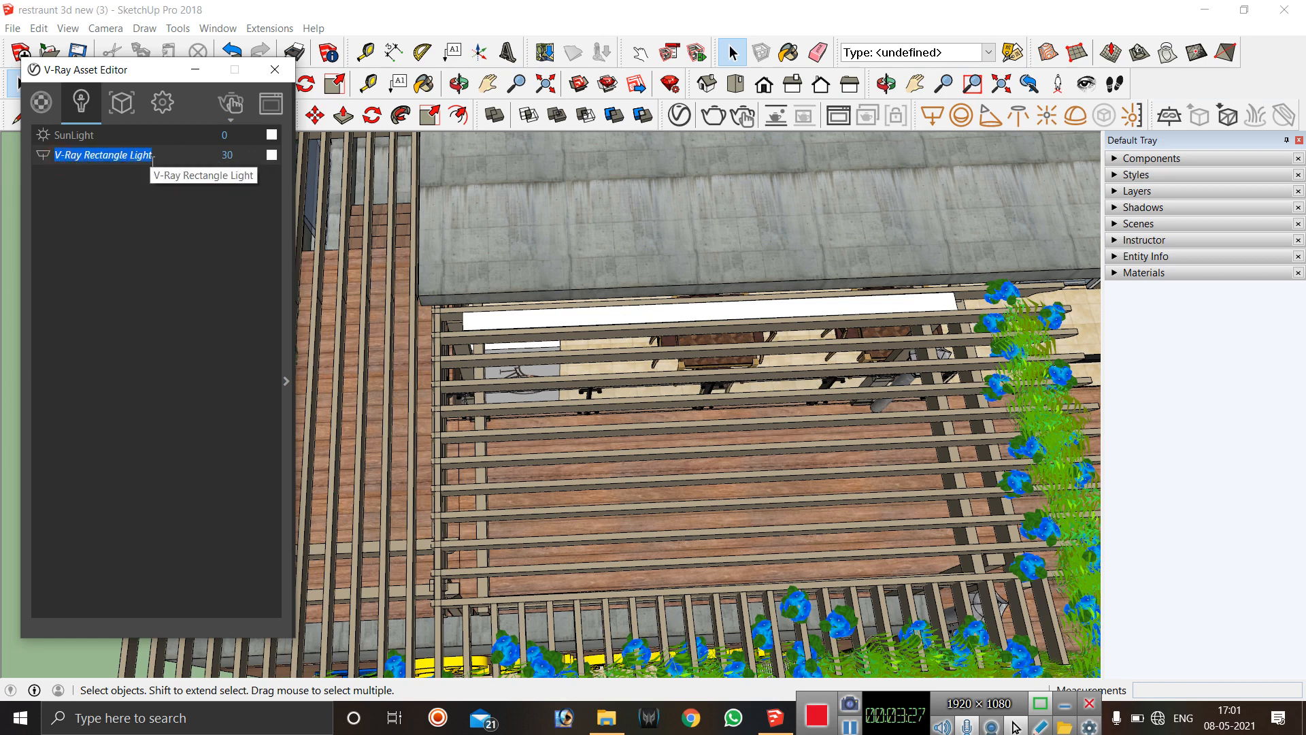
pyautogui.write('strol')
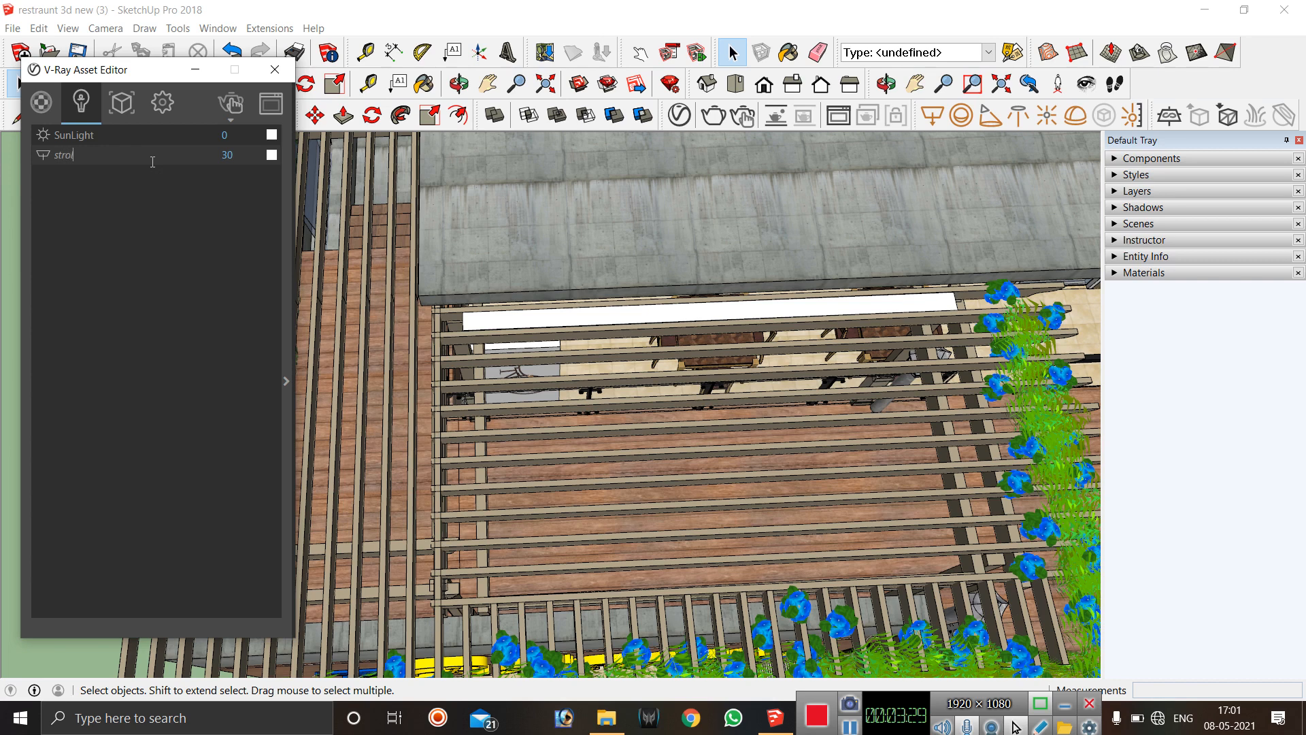
pyautogui.write('l garden light')
pyautogui.click(140, 218)
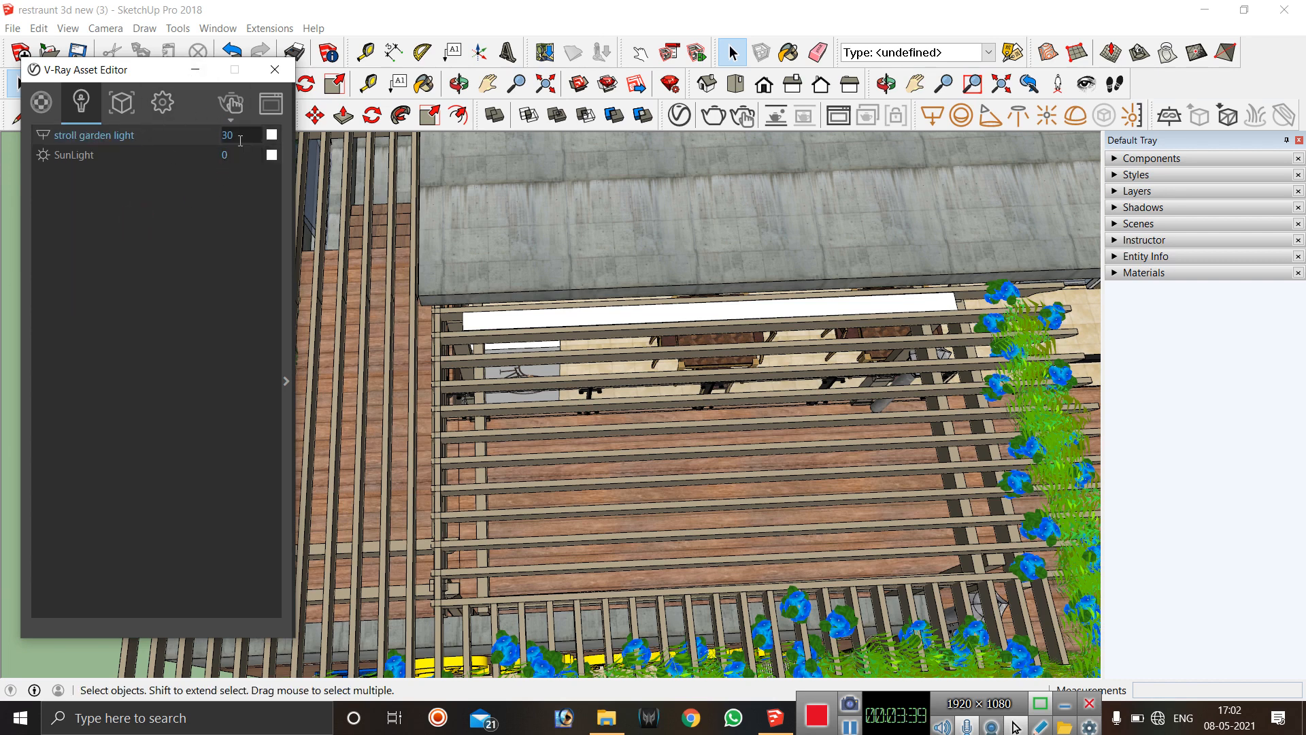
# Test the pergola's rectangle light with an interactive V-Ray render, stopping it and closing the frame buffer once checked.
pyautogui.click(565, 321)
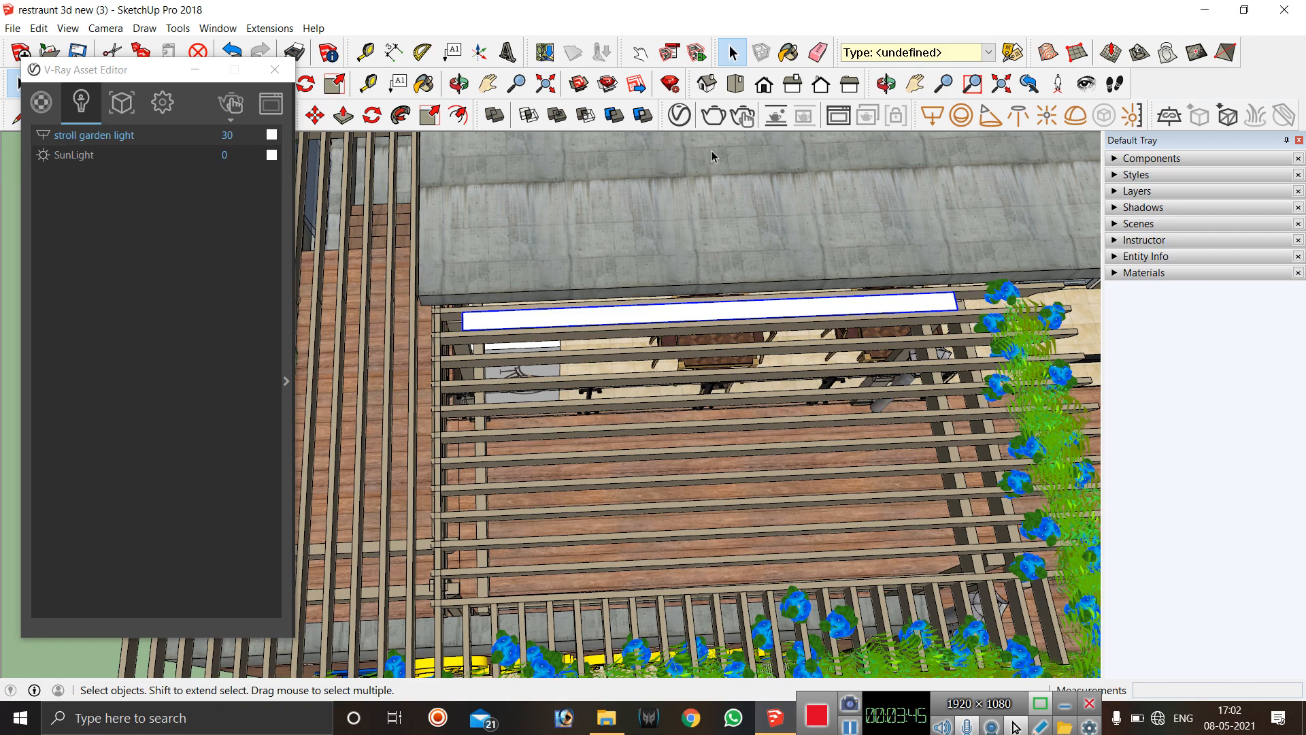
pyautogui.scroll(-1, 487, 177)
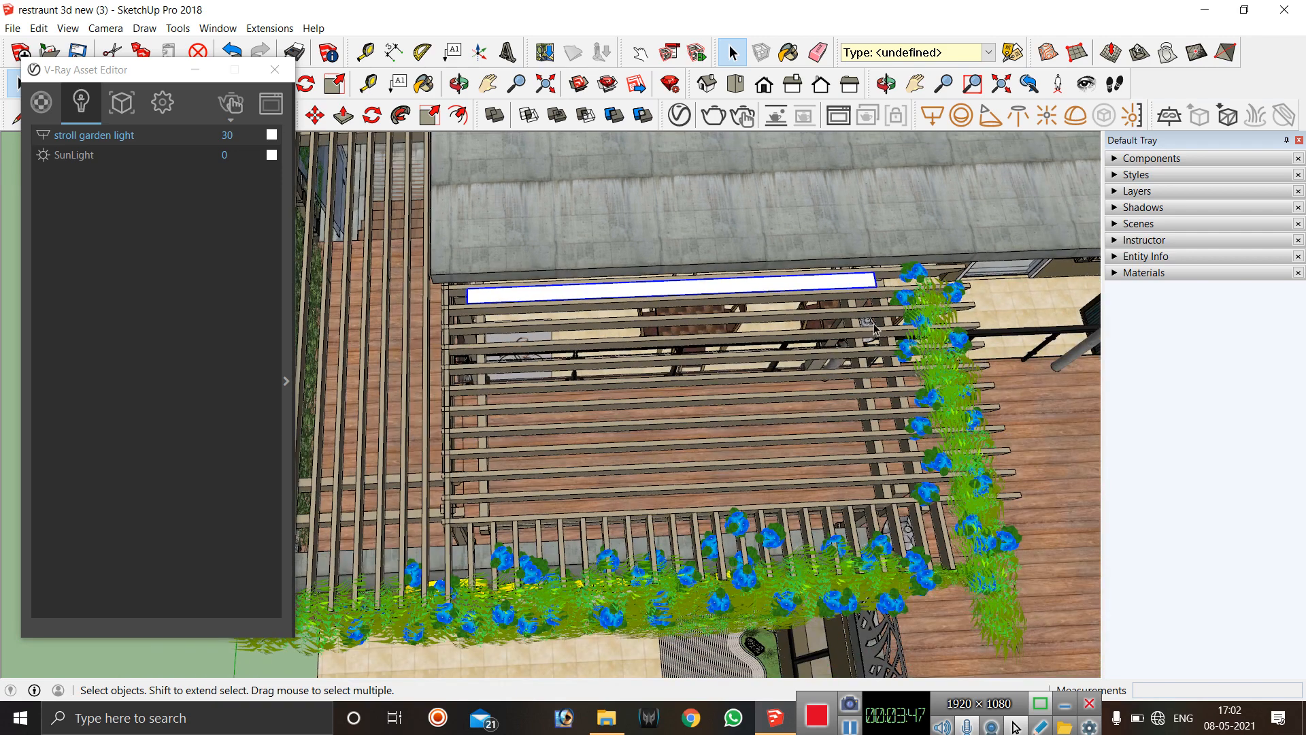
pyautogui.scroll(1, 874, 328)
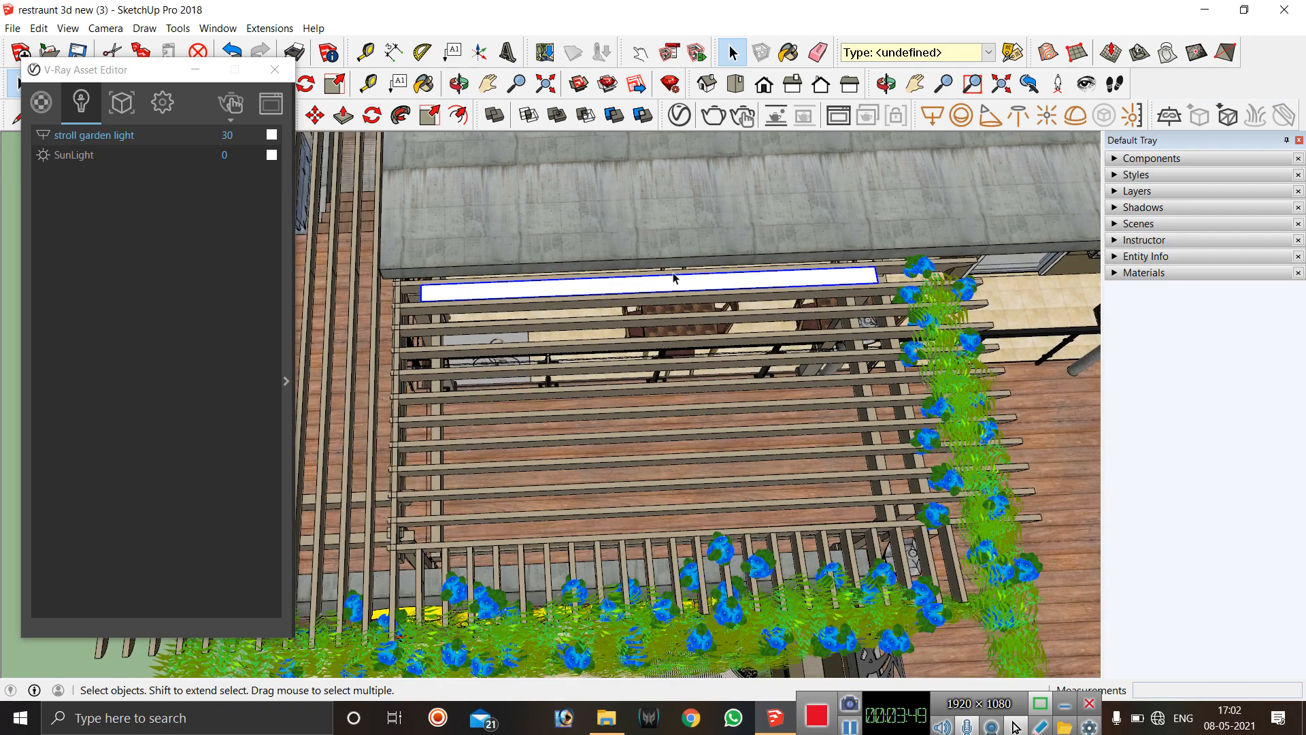
pyautogui.scroll(2, 627, 291)
pyautogui.scroll(-1, 825, 288)
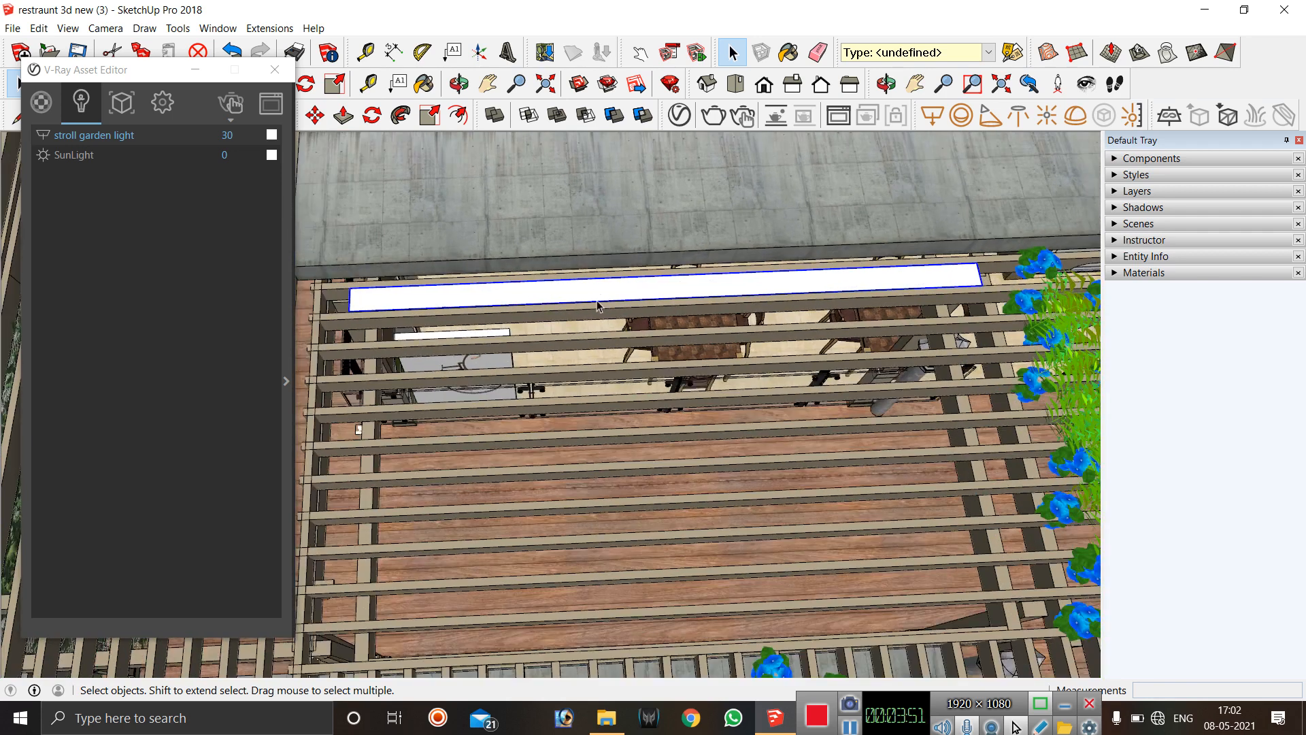
pyautogui.click(743, 118)
pyautogui.moveTo(679, 187); pyautogui.dragTo(1096, 295)
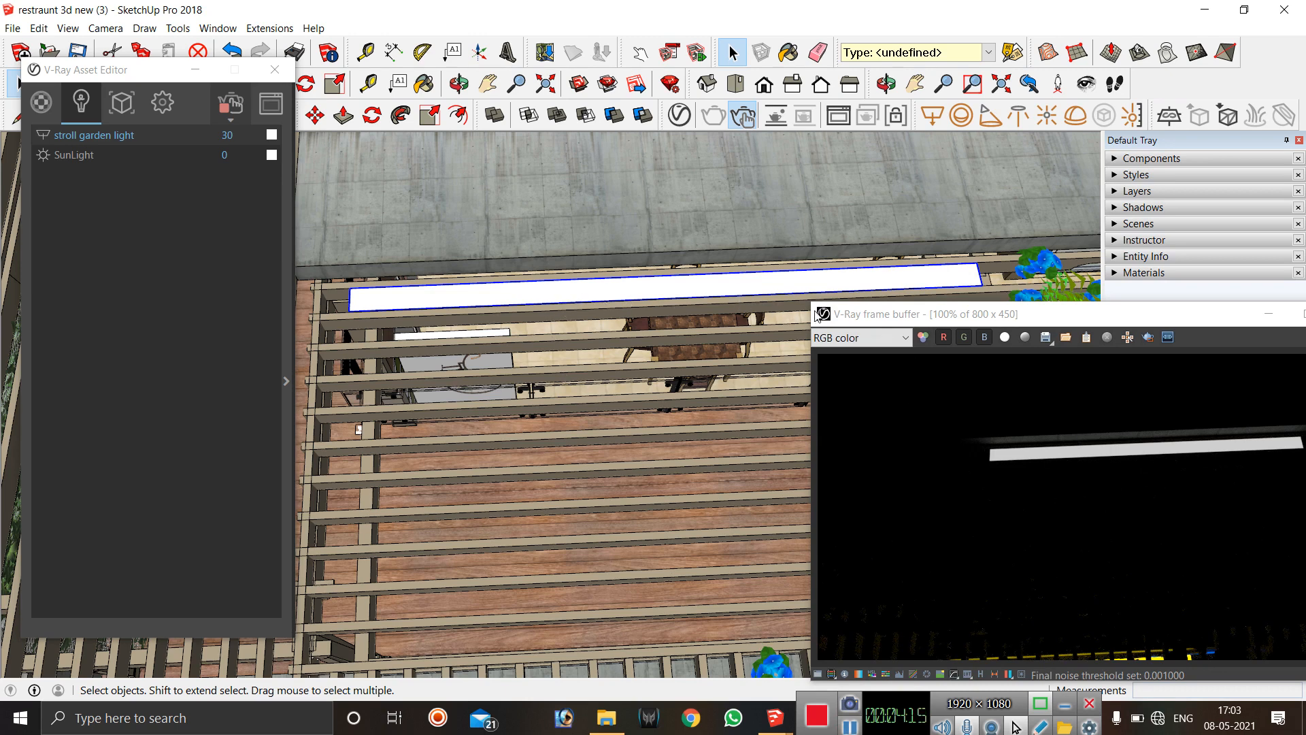
pyautogui.moveTo(929, 318); pyautogui.dragTo(731, 335)
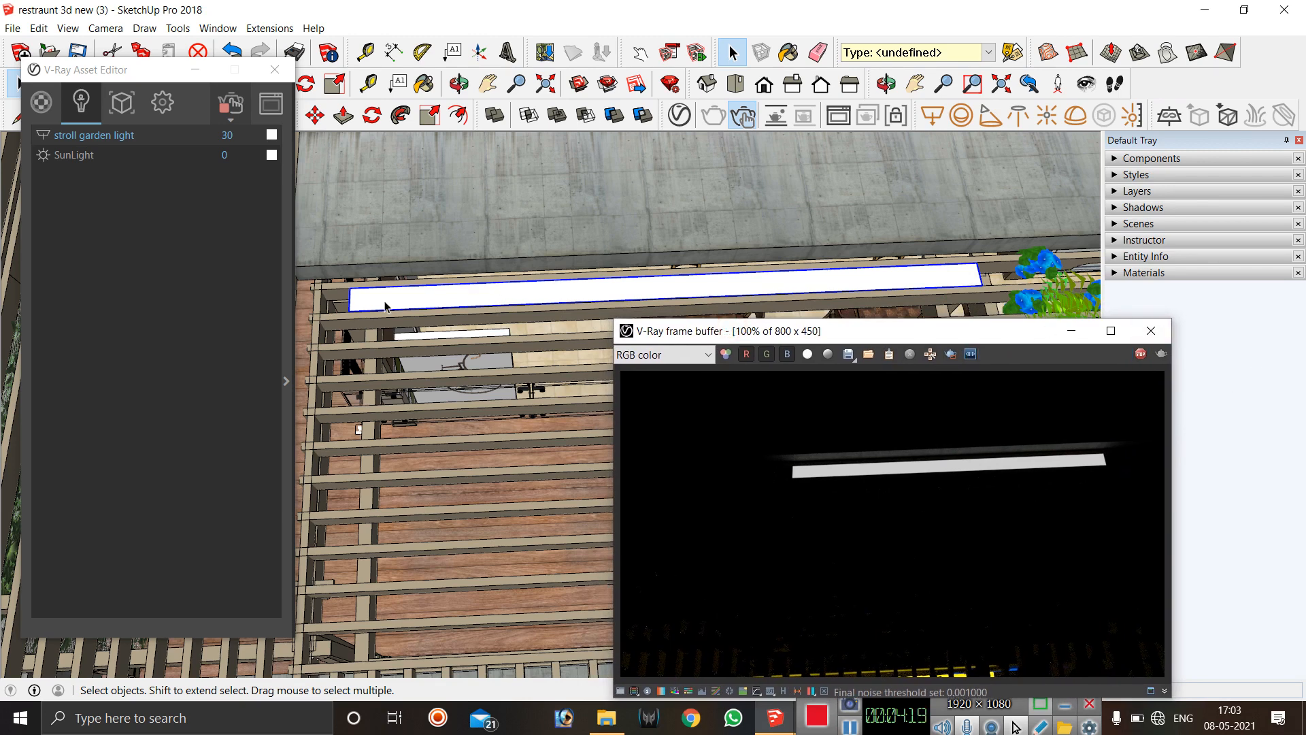
pyautogui.click(1140, 353)
pyautogui.click(1150, 331)
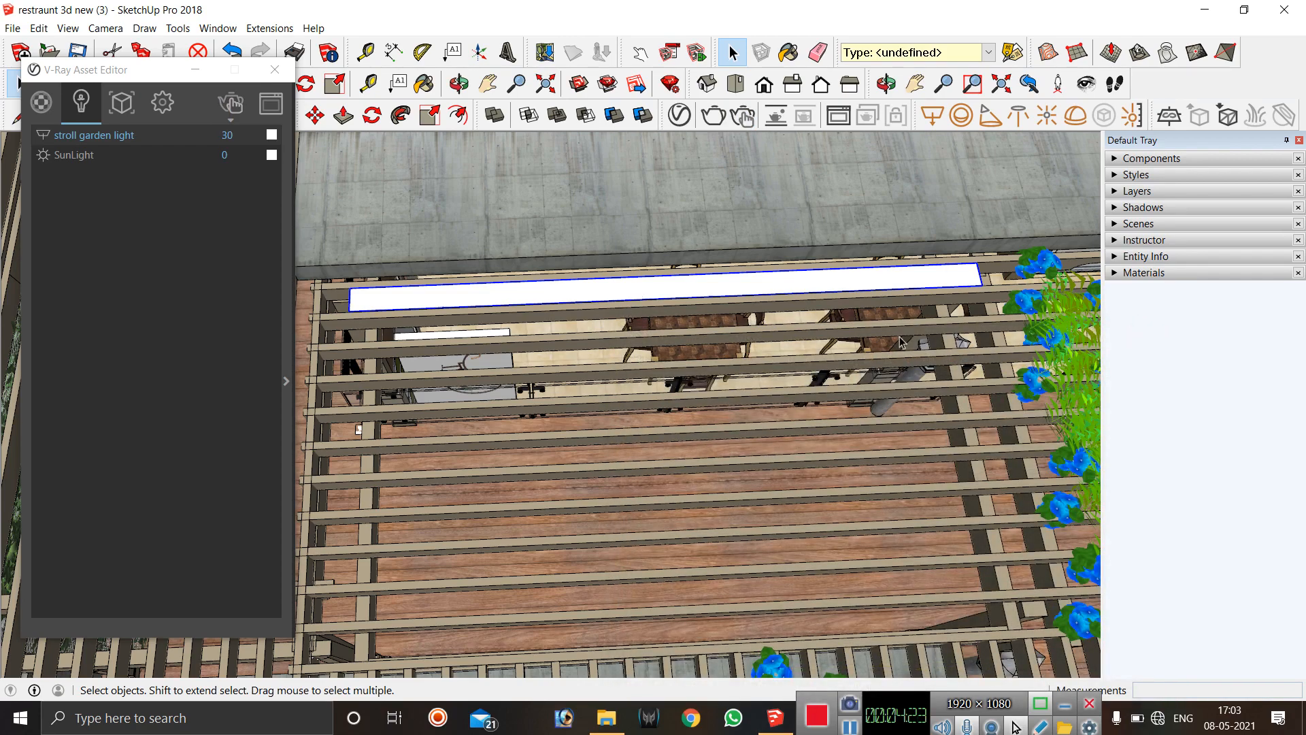
# Try a V-Ray rectangle light on the underside of the pergola slats and delete that extra light.
pyautogui.click(886, 85)
pyautogui.moveTo(744, 399); pyautogui.dragTo(619, 368)
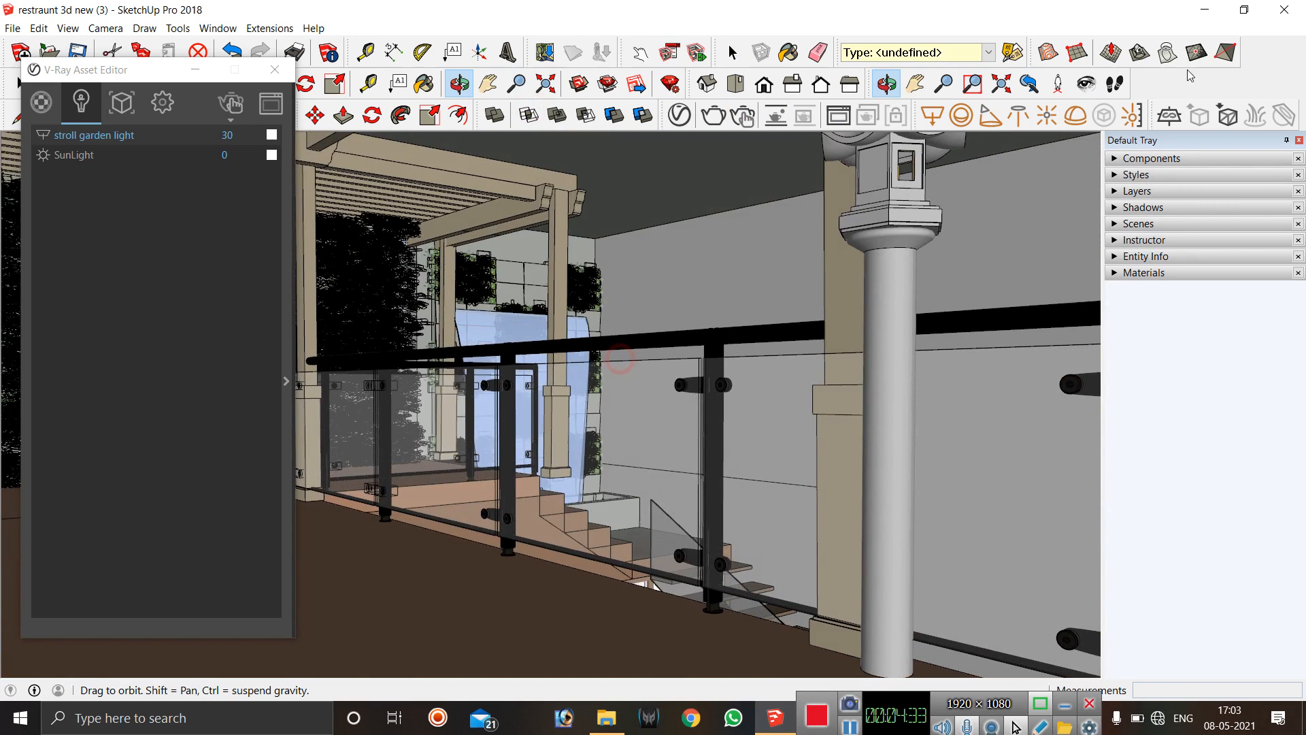
pyautogui.click(1086, 83)
pyautogui.moveTo(650, 306); pyautogui.dragTo(614, 288)
pyautogui.press('space')
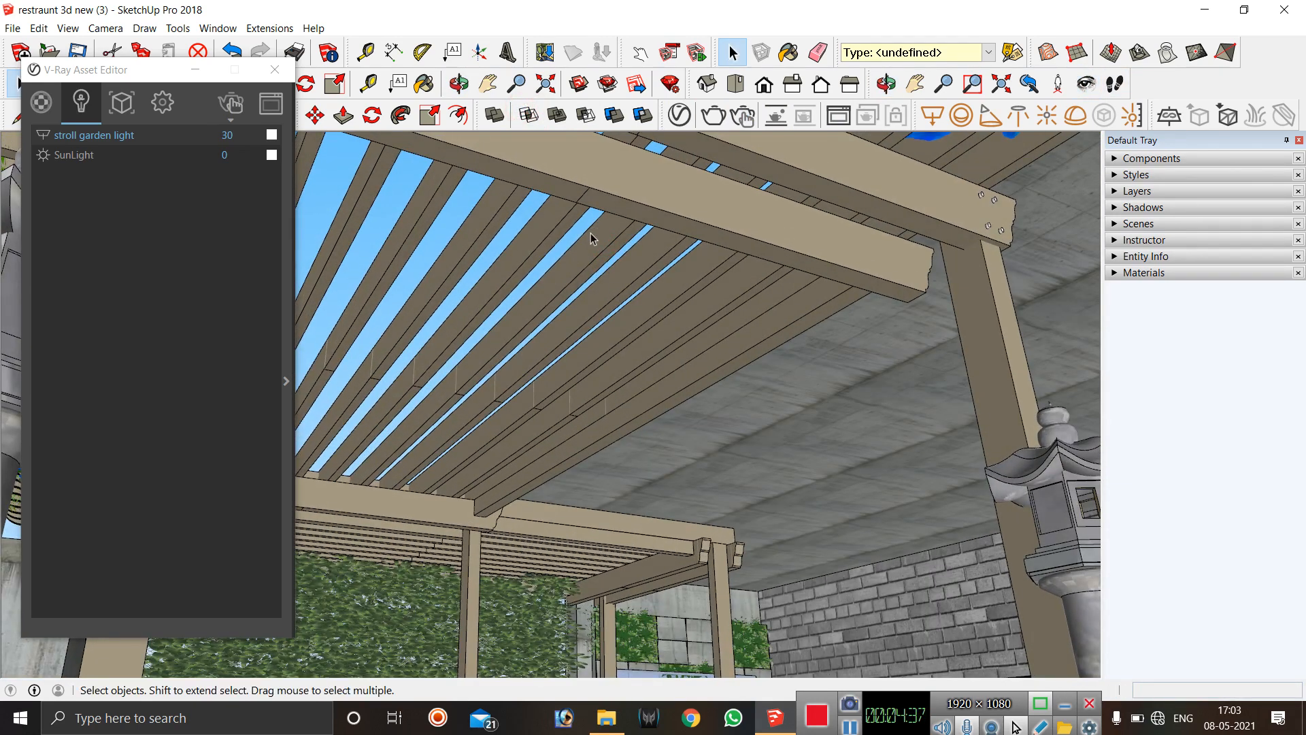
pyautogui.click(935, 125)
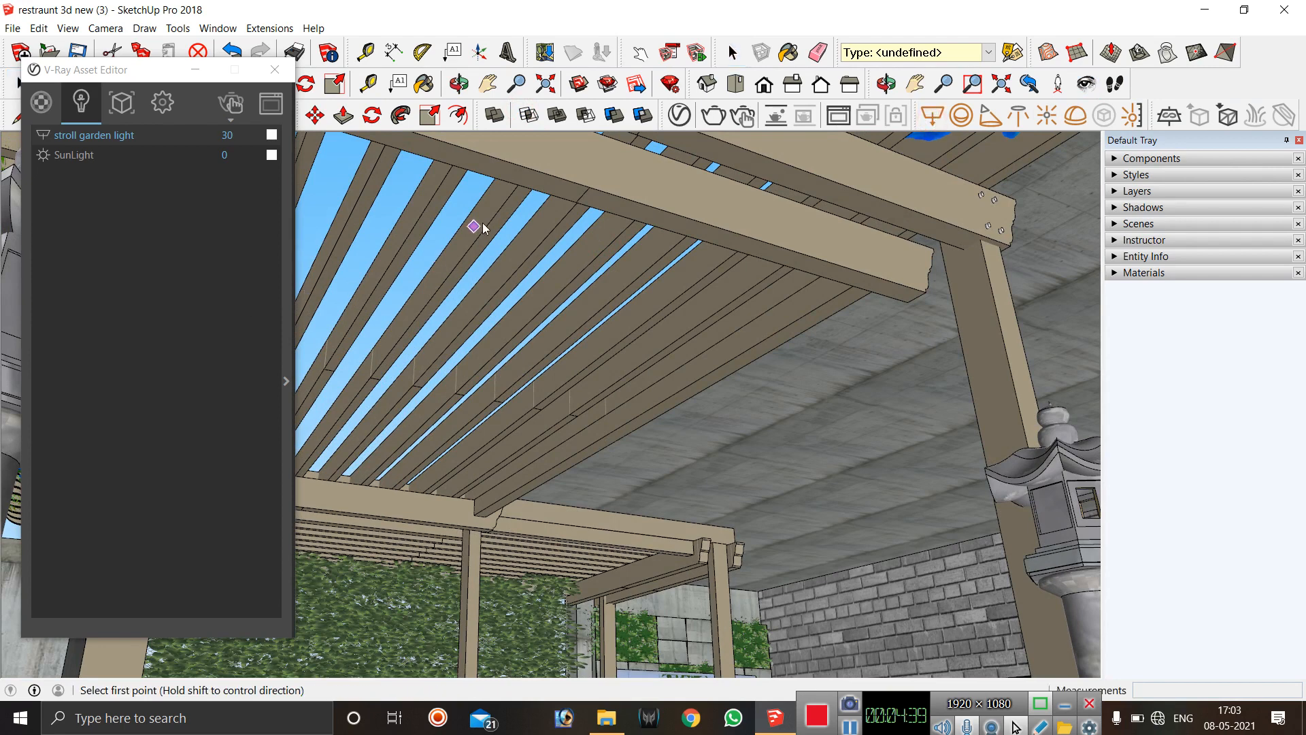
pyautogui.click(499, 242)
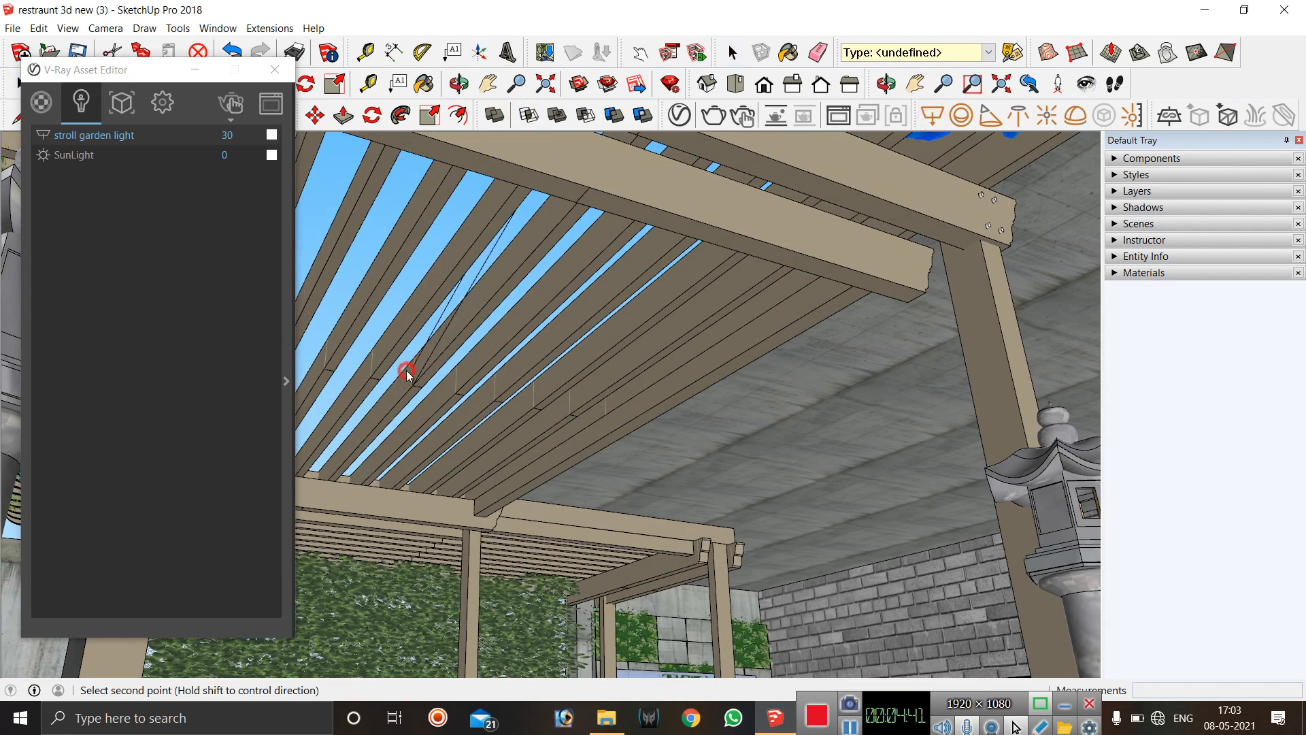
pyautogui.click(357, 453)
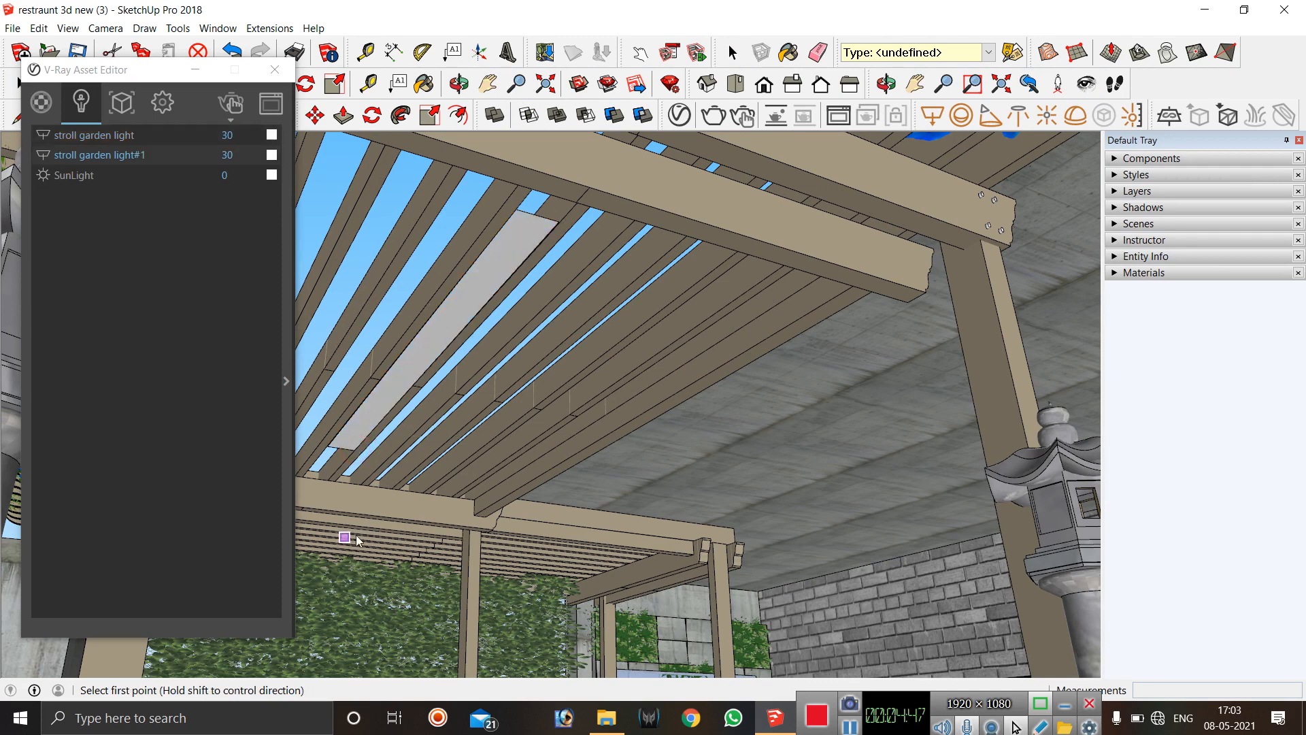
pyautogui.press('space')
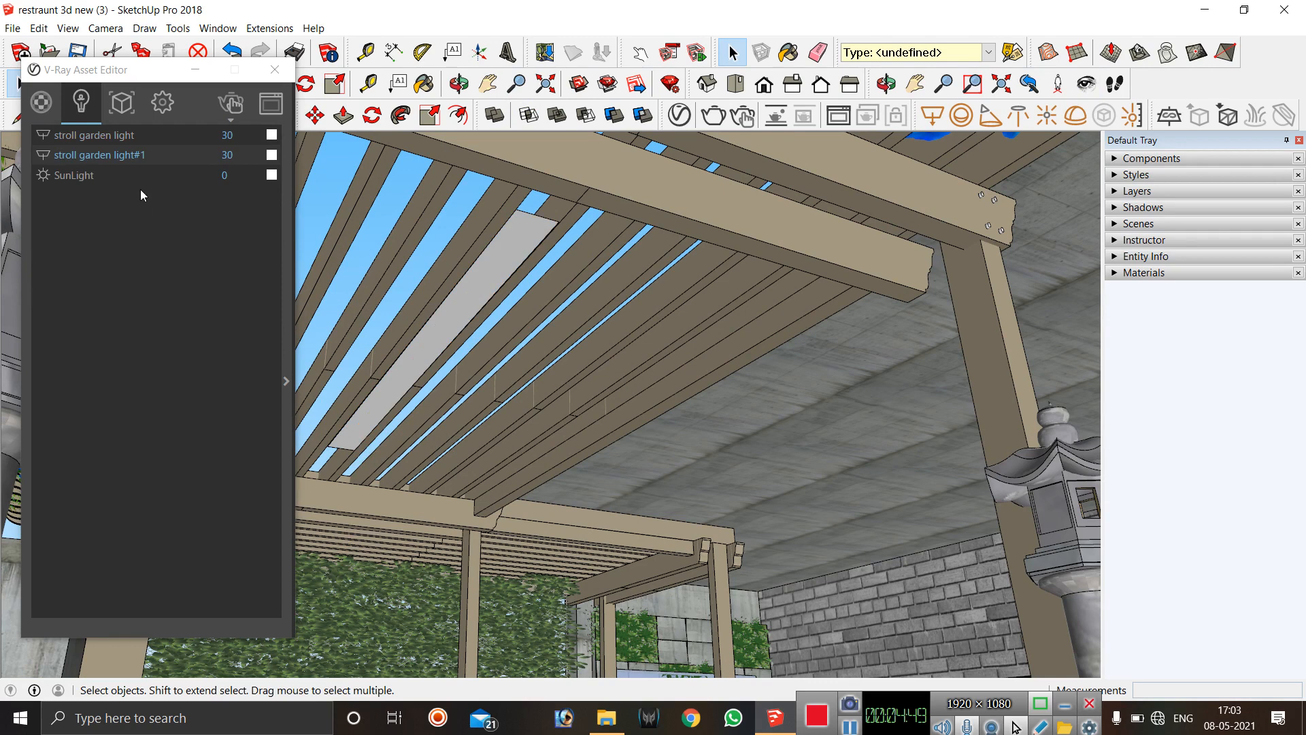
pyautogui.rightClick(132, 158)
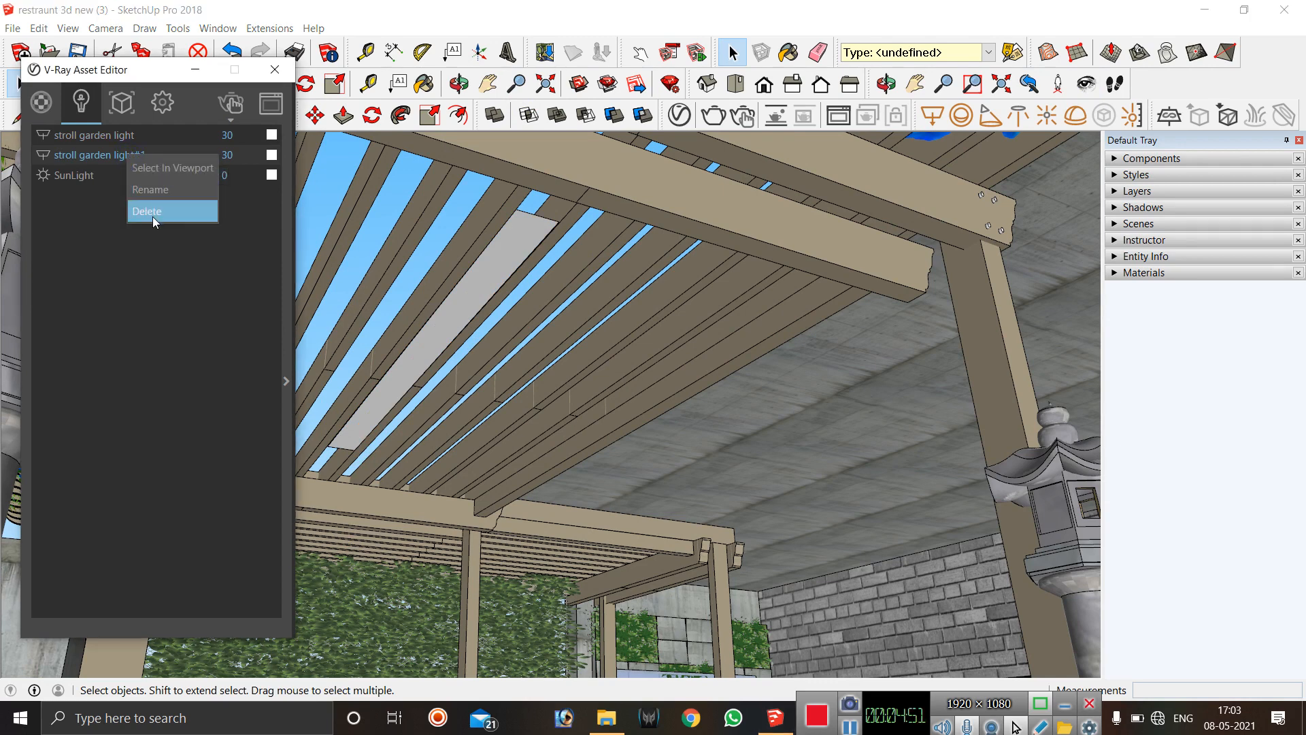
pyautogui.click(152, 212)
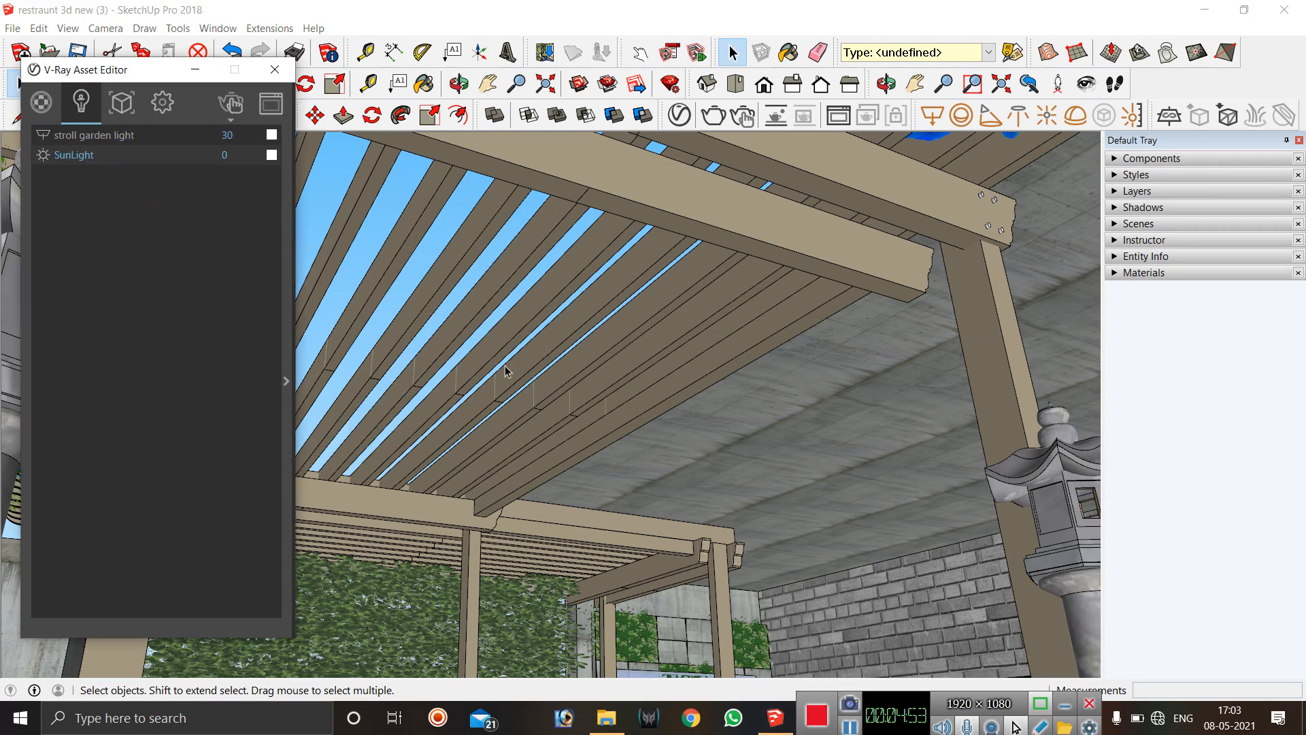
# Inspect the pergola's rectangle light from above and look through its flip options.
pyautogui.click(885, 84)
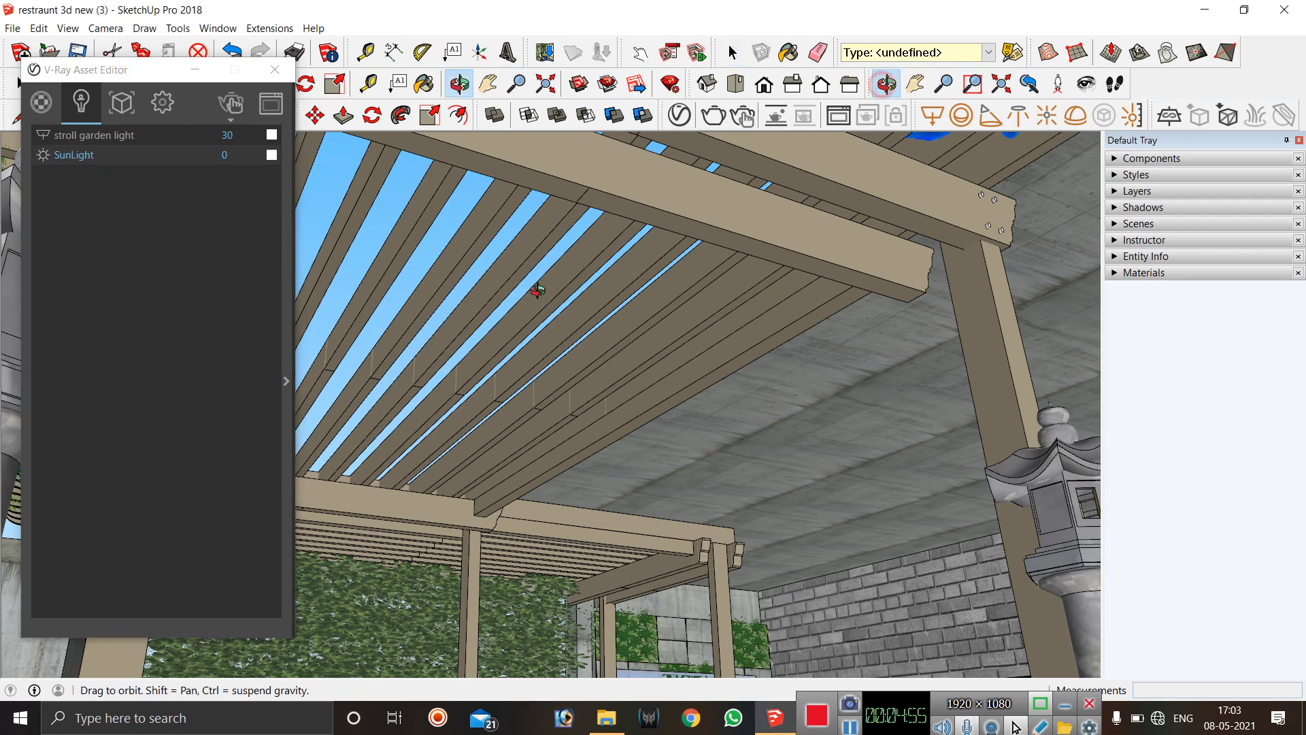
pyautogui.moveTo(536, 288); pyautogui.dragTo(646, 476)
pyautogui.scroll(-3, 327, 338)
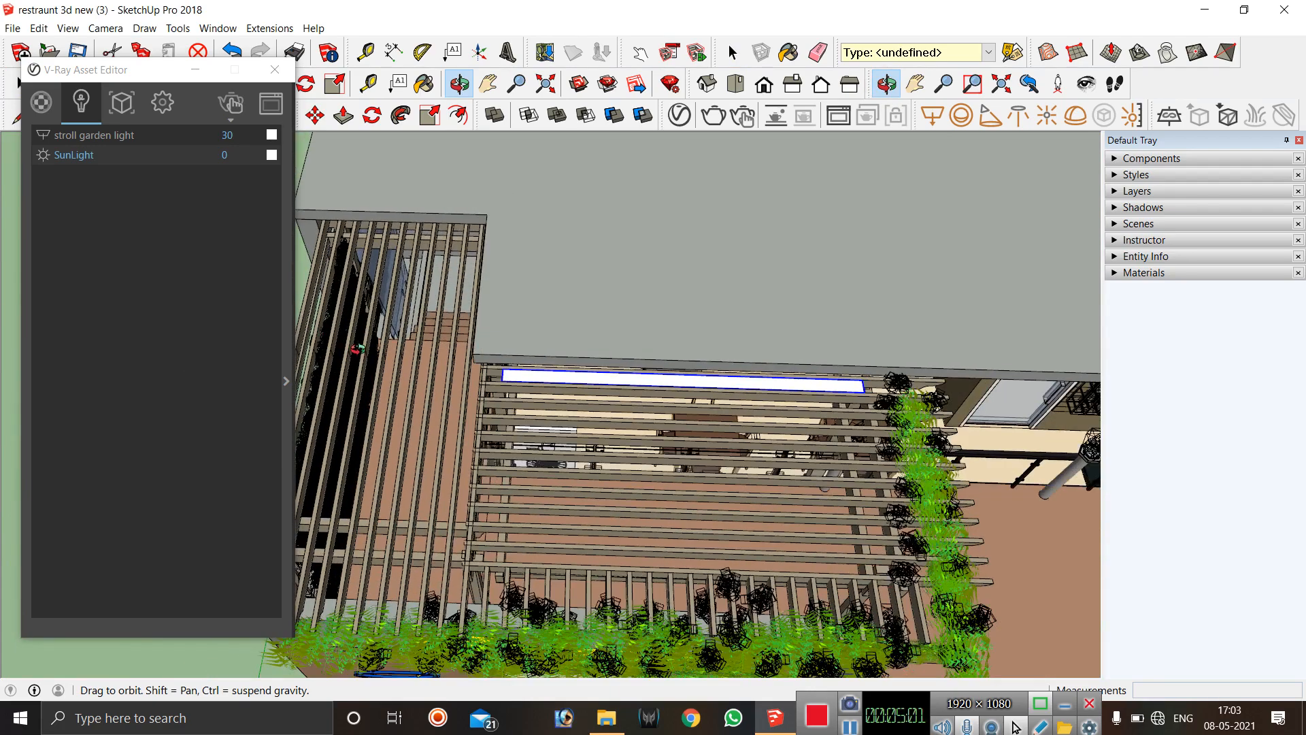
pyautogui.moveTo(651, 520); pyautogui.dragTo(646, 461)
pyautogui.scroll(-2, 591, 303)
pyautogui.scroll(3, 634, 551)
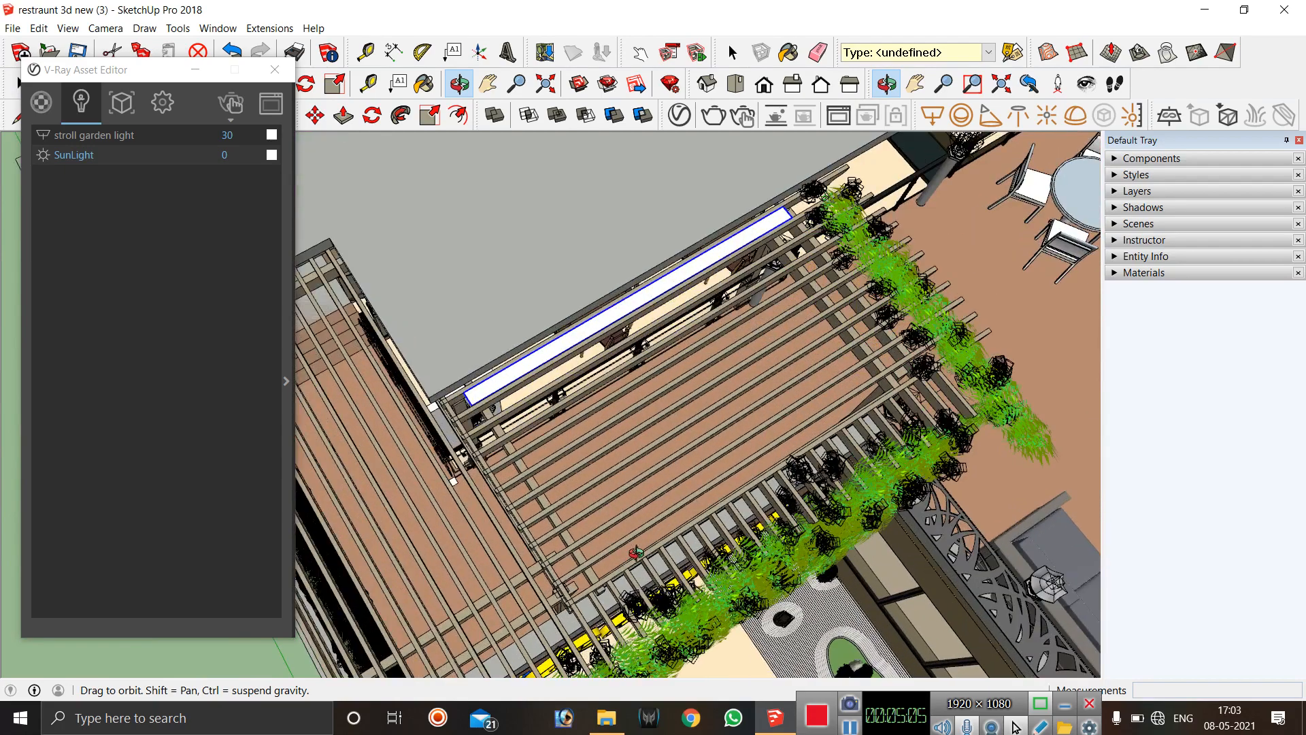
pyautogui.moveTo(637, 550); pyautogui.dragTo(599, 427)
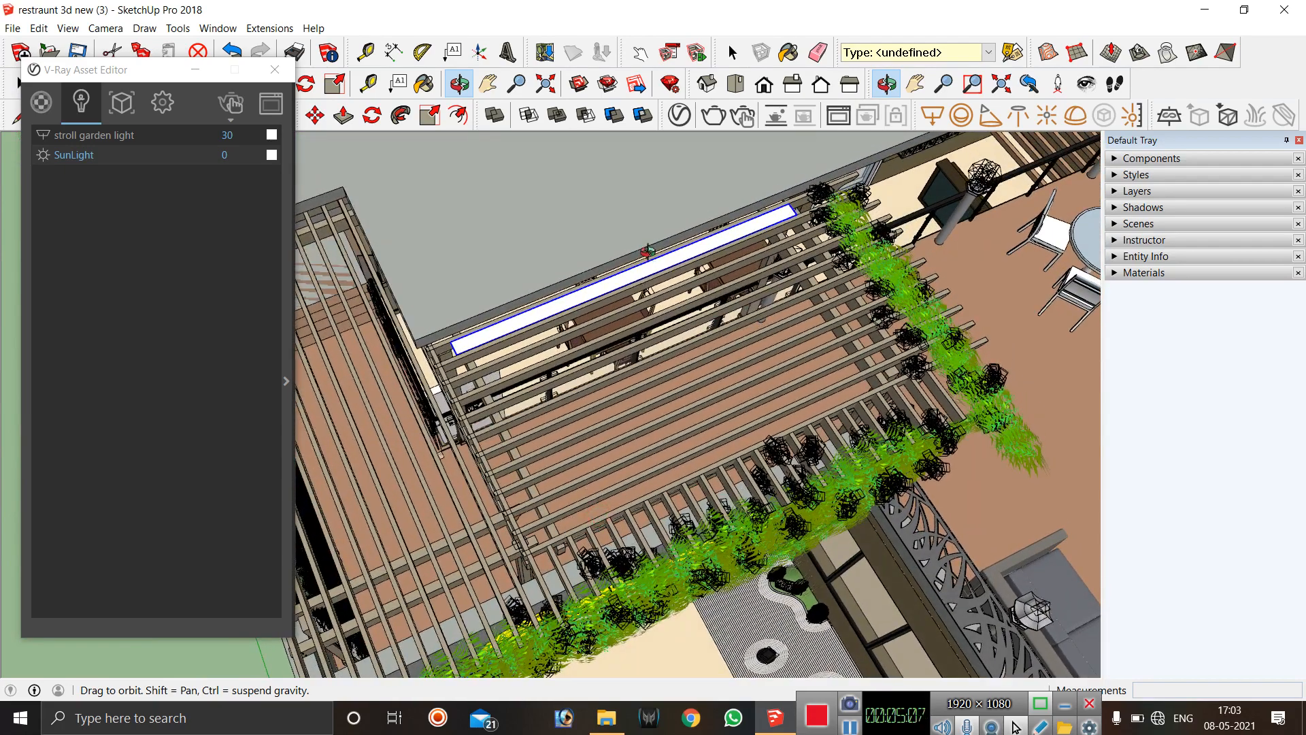
pyautogui.scroll(3, 653, 252)
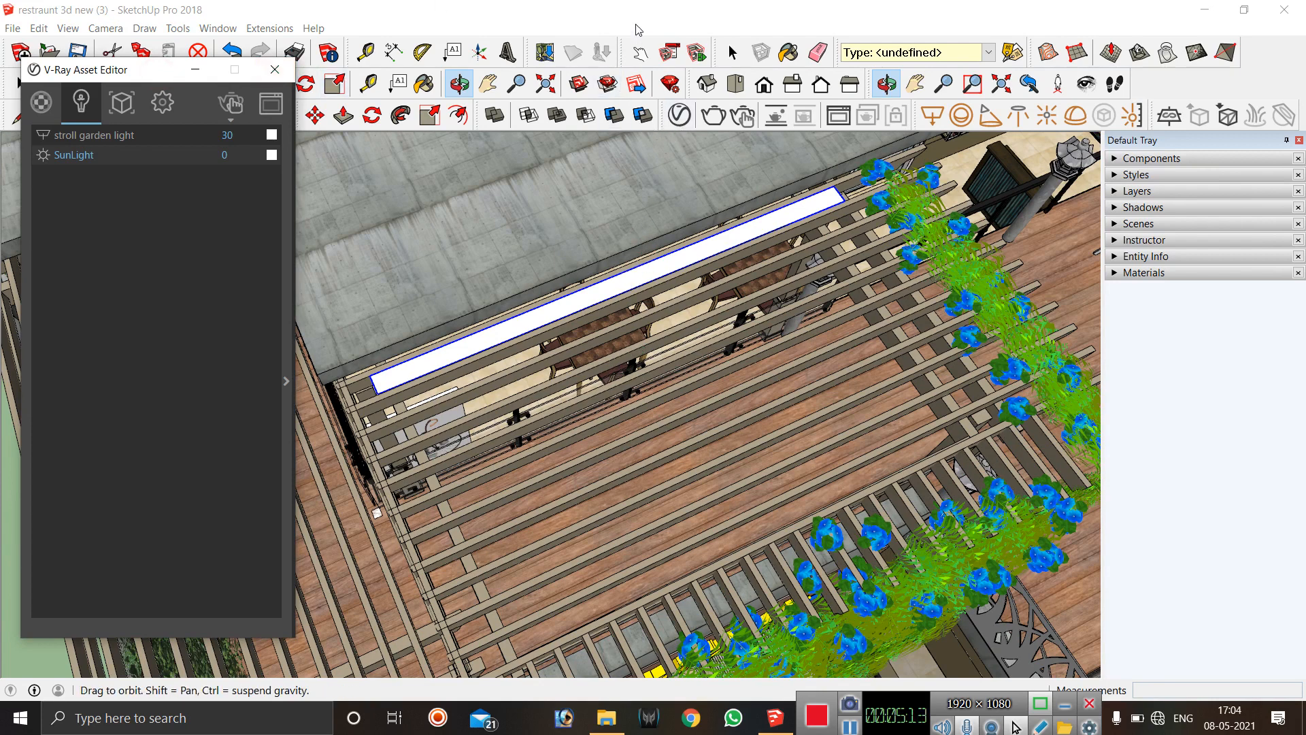
pyautogui.click(731, 51)
pyautogui.click(604, 300)
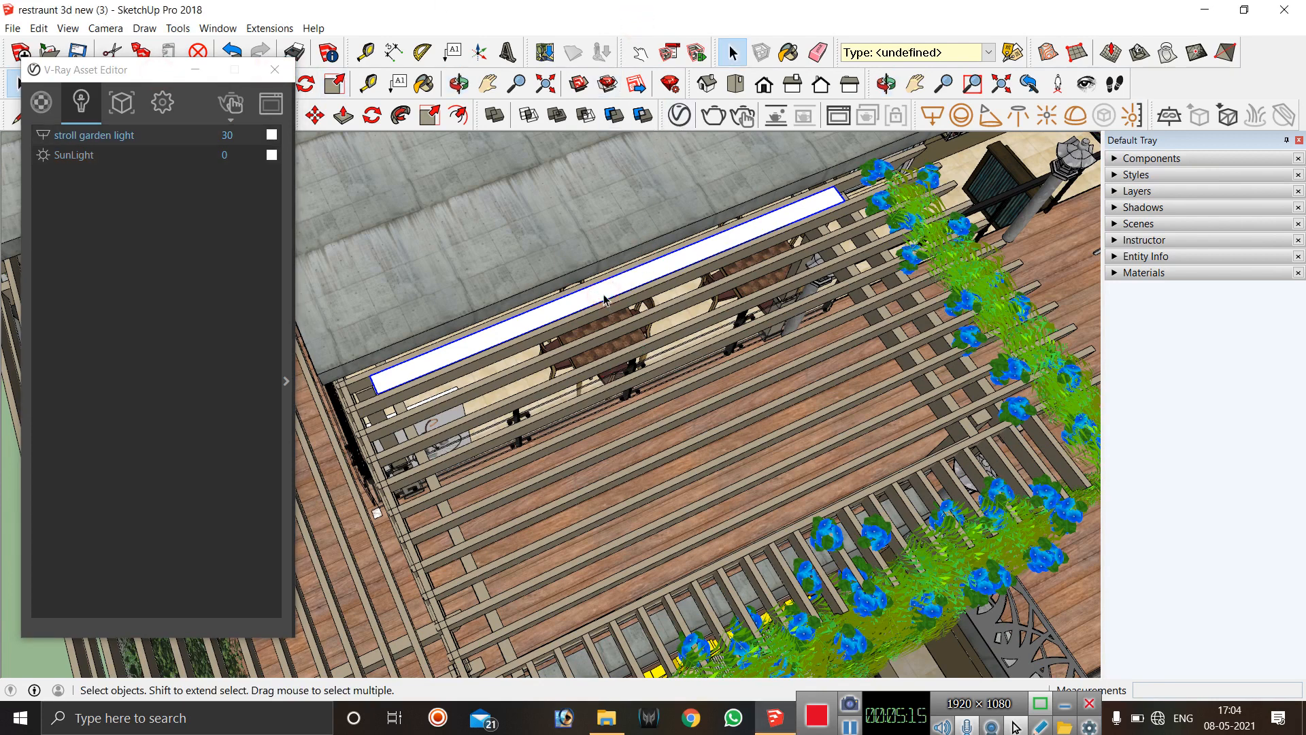
pyautogui.rightClick(603, 300)
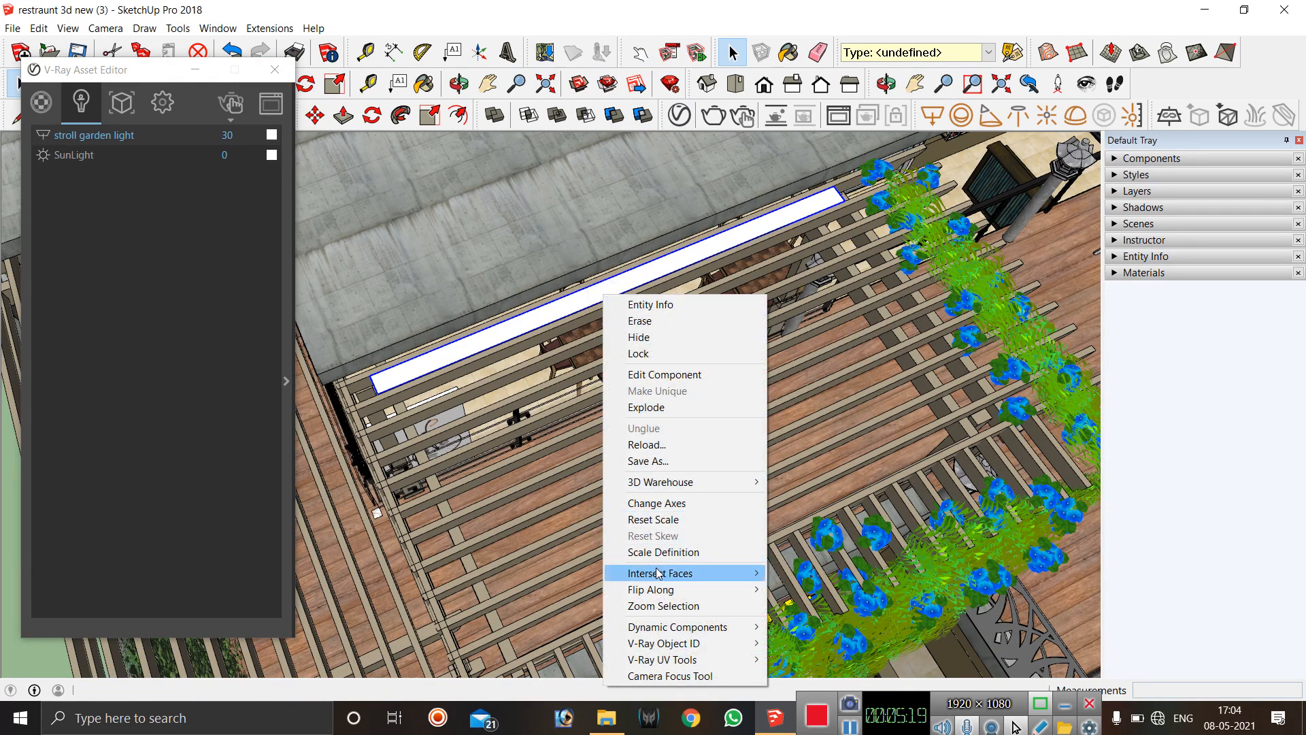
pyautogui.moveTo(674, 596)
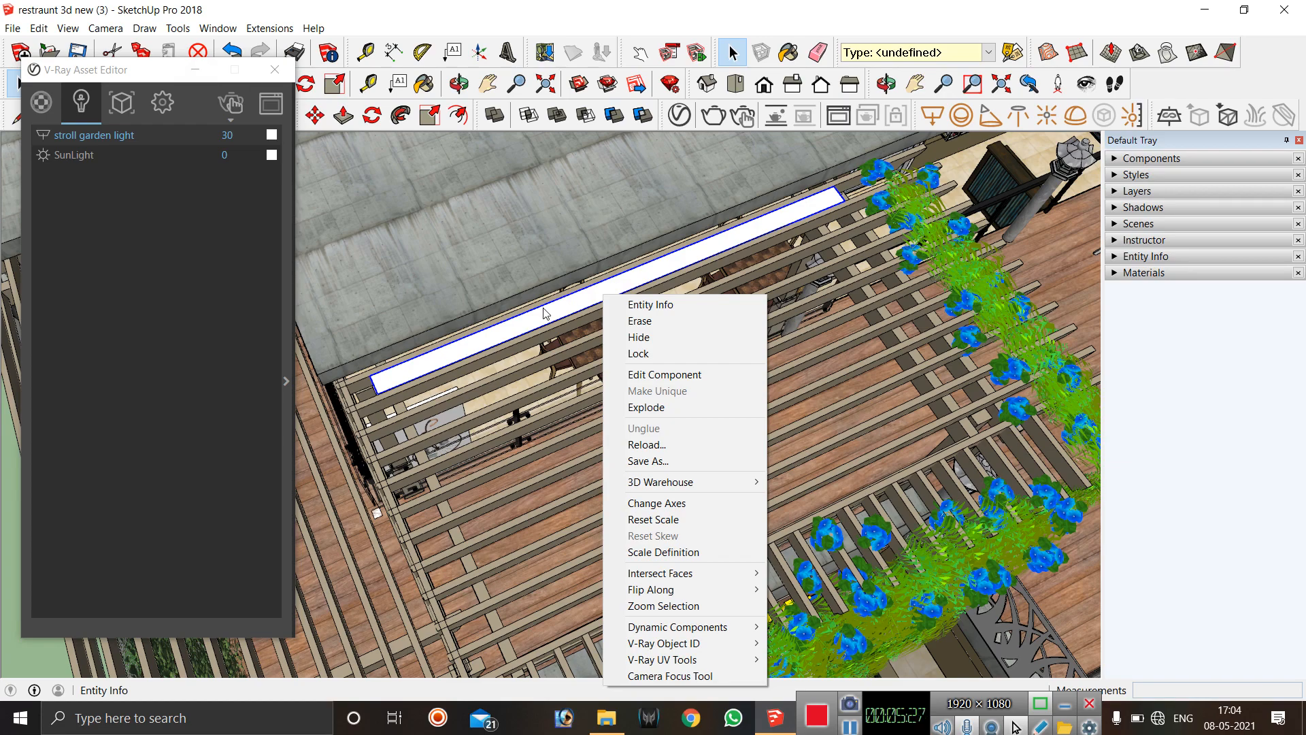
pyautogui.click(566, 223)
# Flip the pergola's rectangle light along the component's blue axis.
pyautogui.scroll(-2, 570, 225)
pyautogui.scroll(-6, 574, 229)
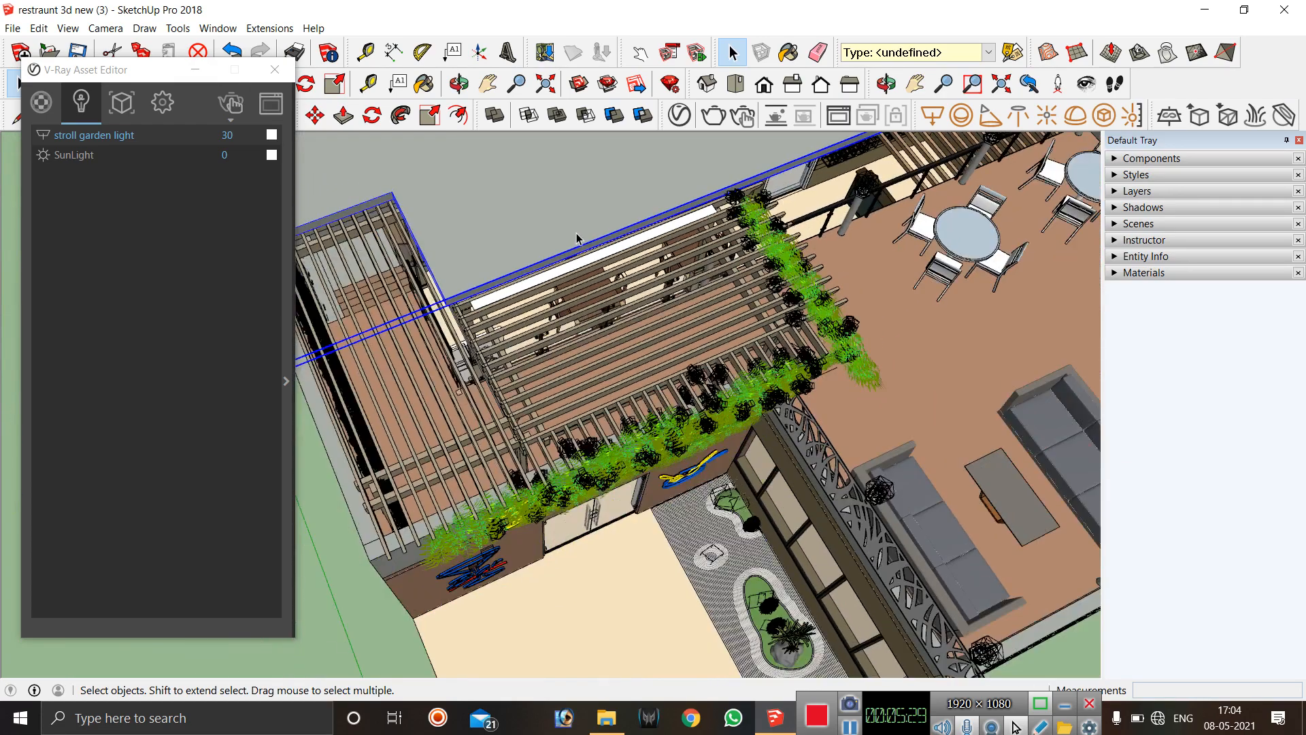
pyautogui.scroll(-4, 571, 226)
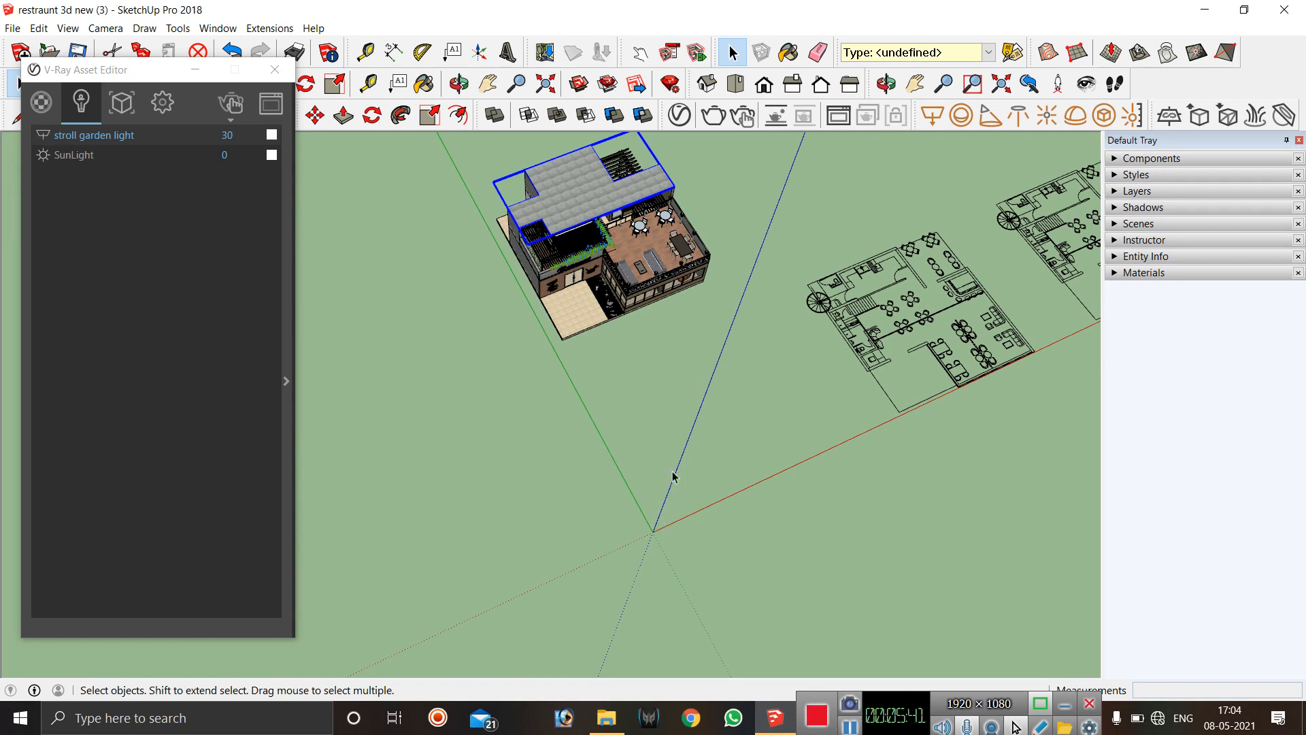
pyautogui.scroll(5, 579, 231)
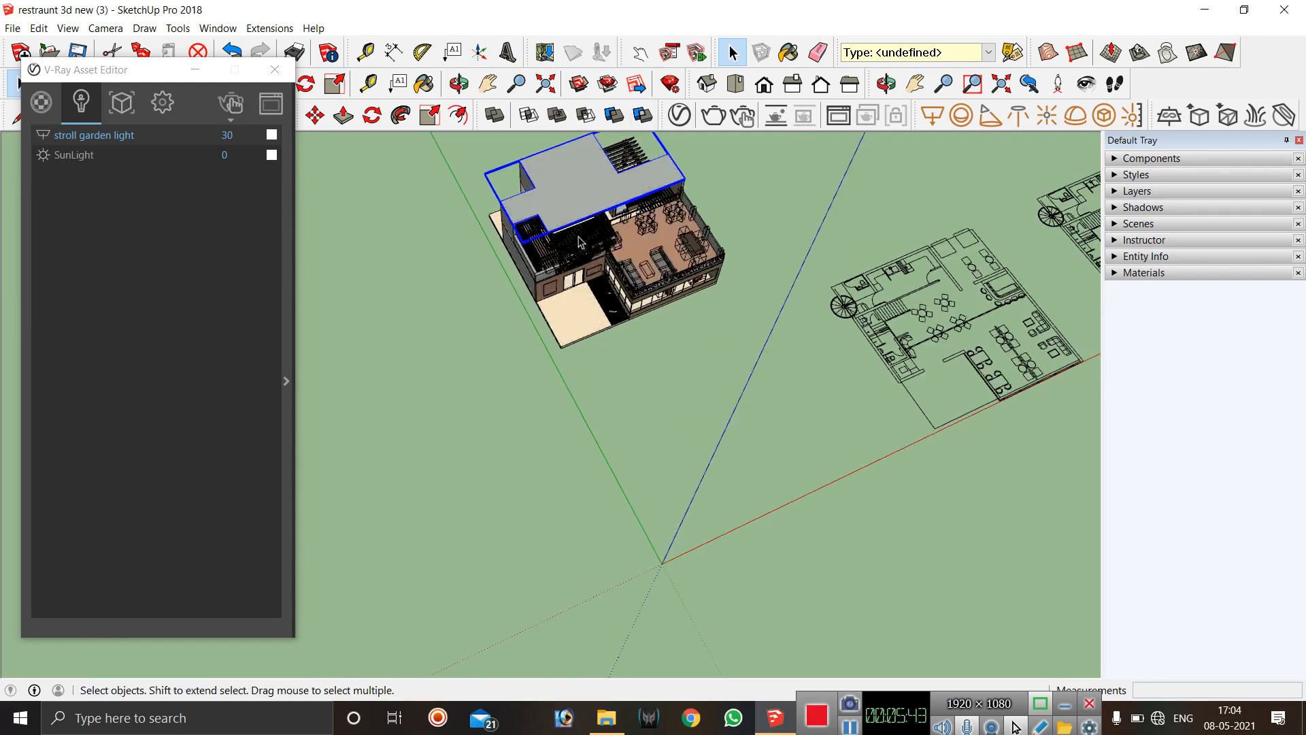
pyautogui.scroll(6, 579, 230)
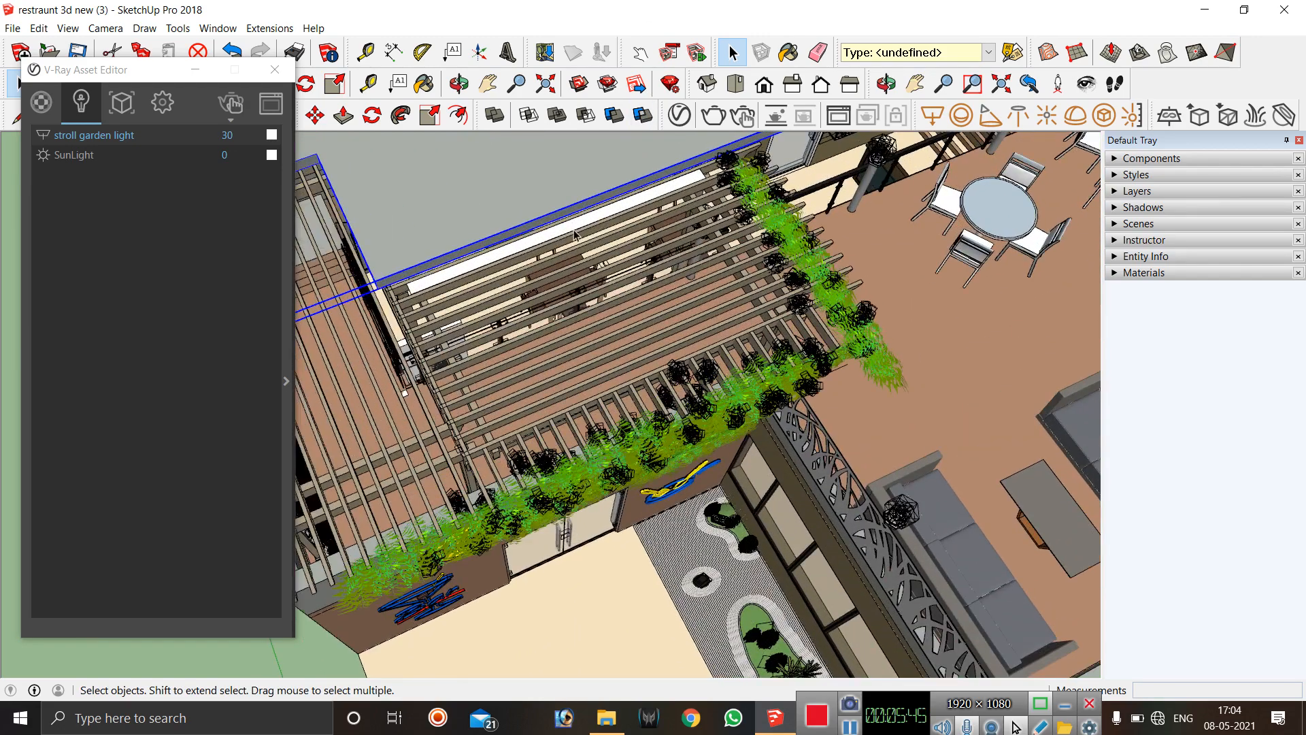
pyautogui.scroll(4, 573, 228)
pyautogui.rightClick(574, 227)
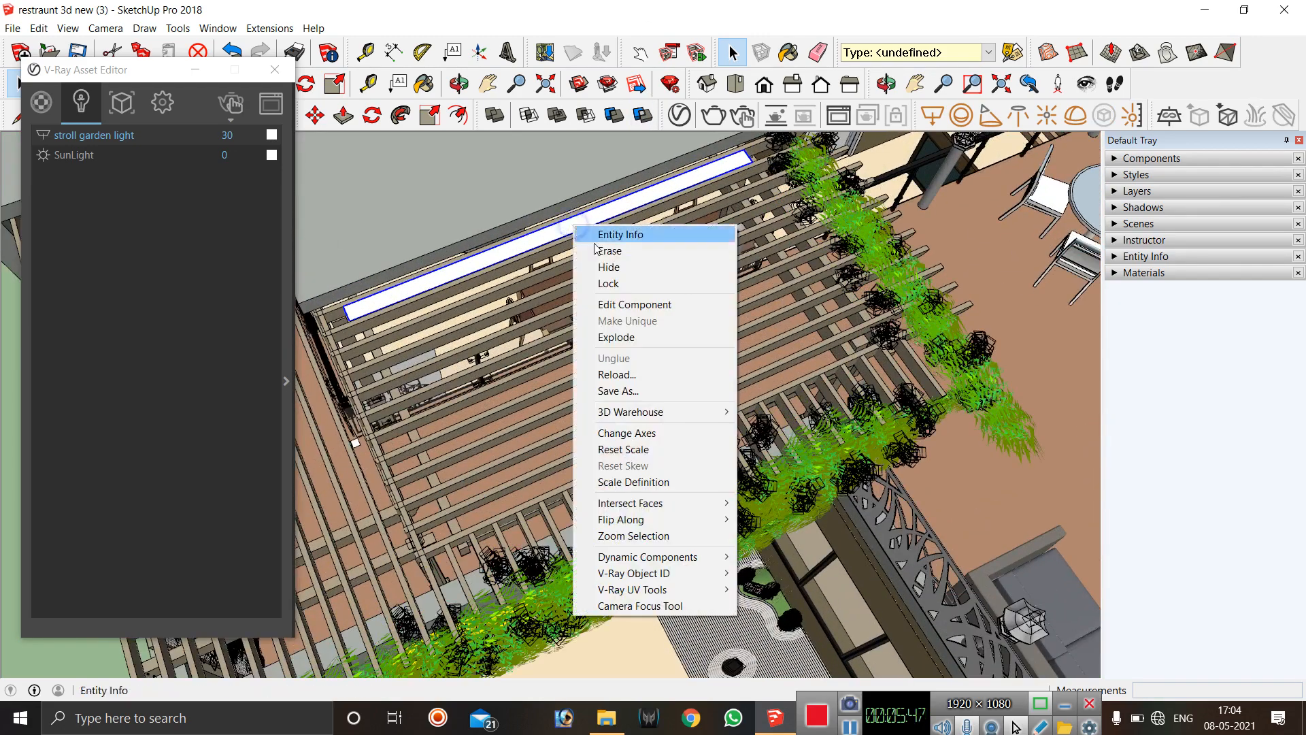
pyautogui.moveTo(698, 523)
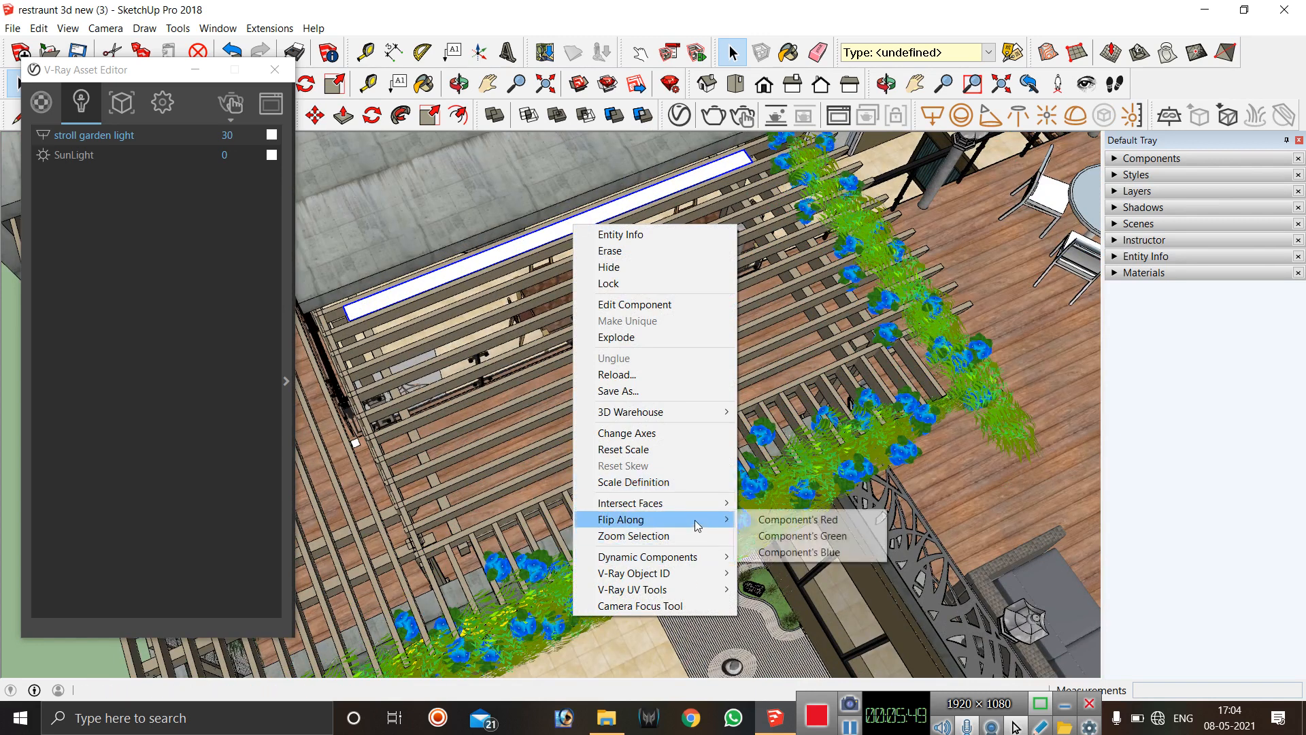
pyautogui.click(797, 552)
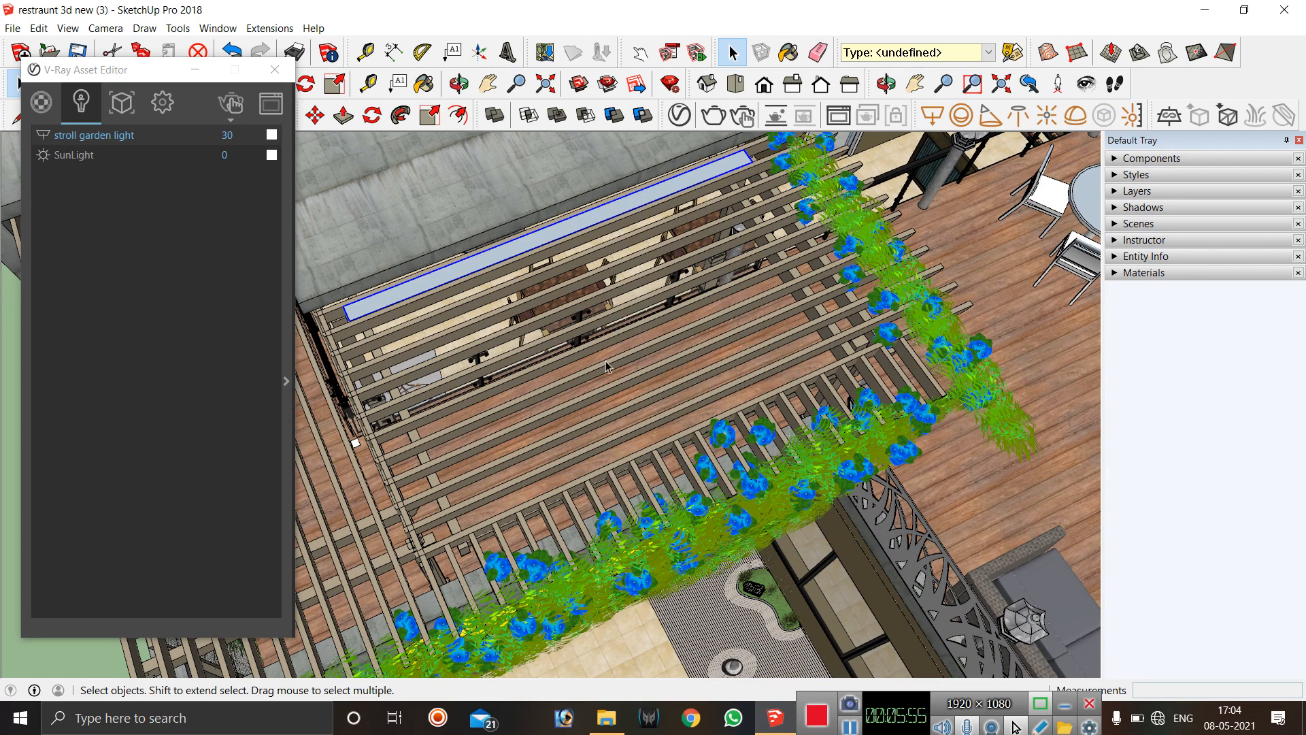
# Copy the flipped rectangle light with the Move tool into the adjacent gap between the pergola slats, about 7 7/16" away.
pyautogui.click(849, 727)
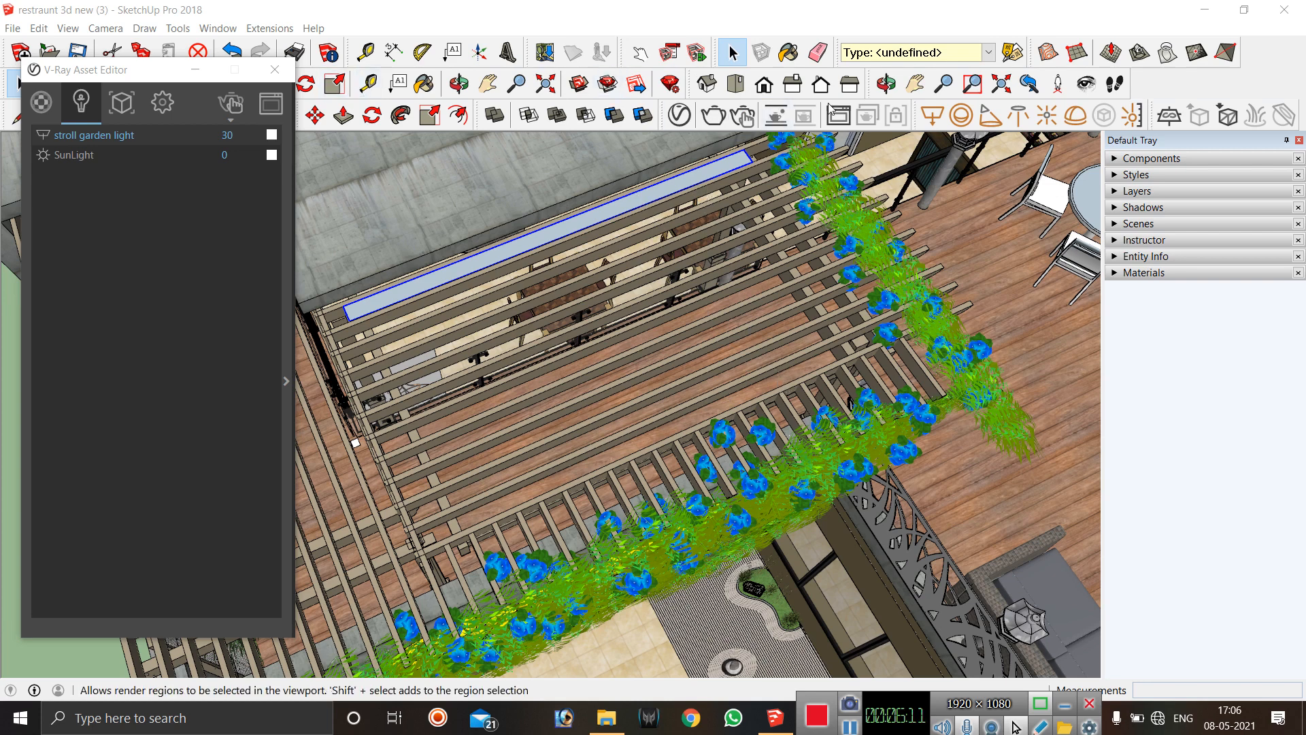
pyautogui.click(926, 114)
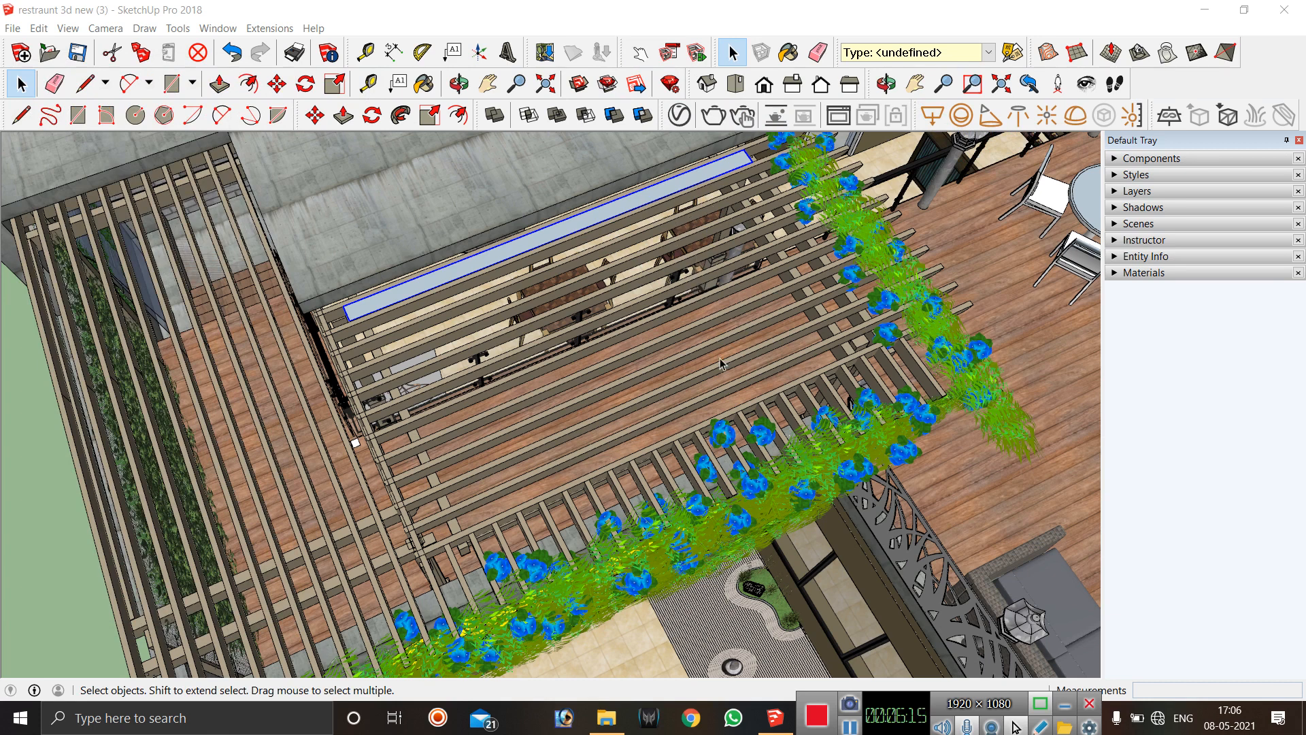
pyautogui.click(693, 180)
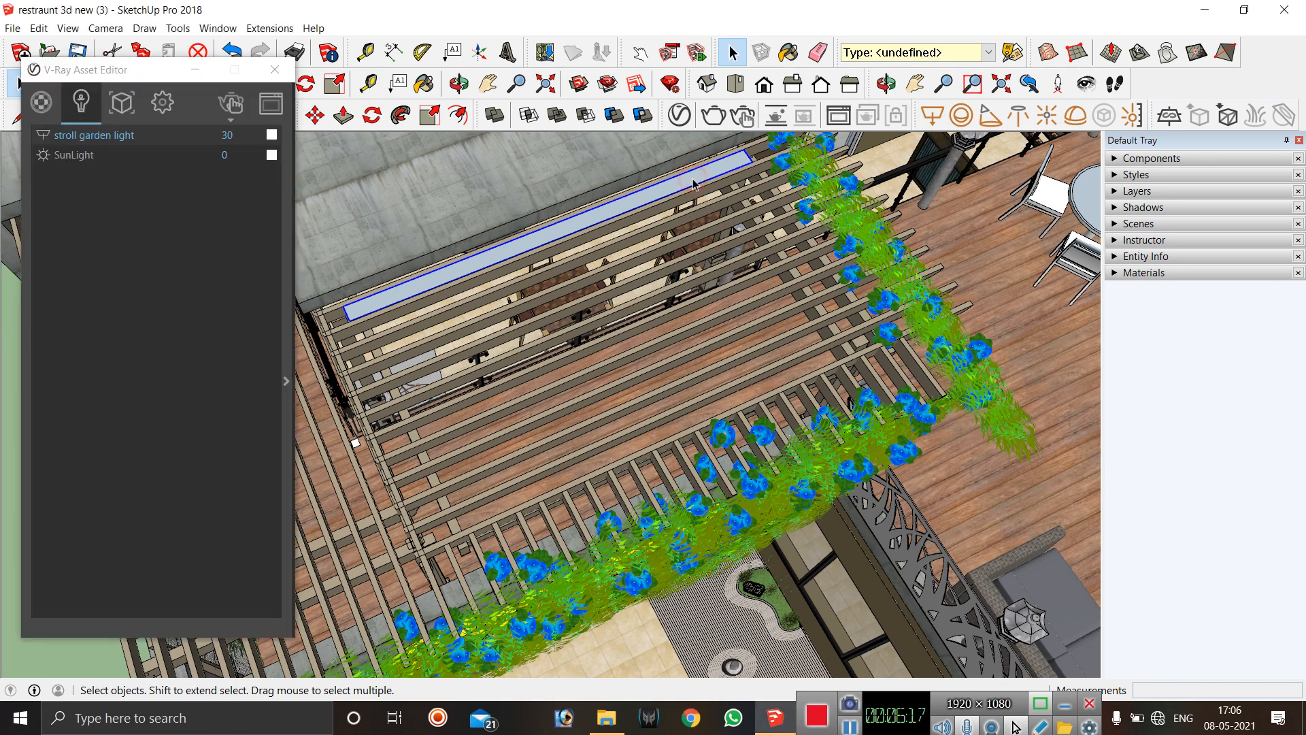
pyautogui.click(693, 180)
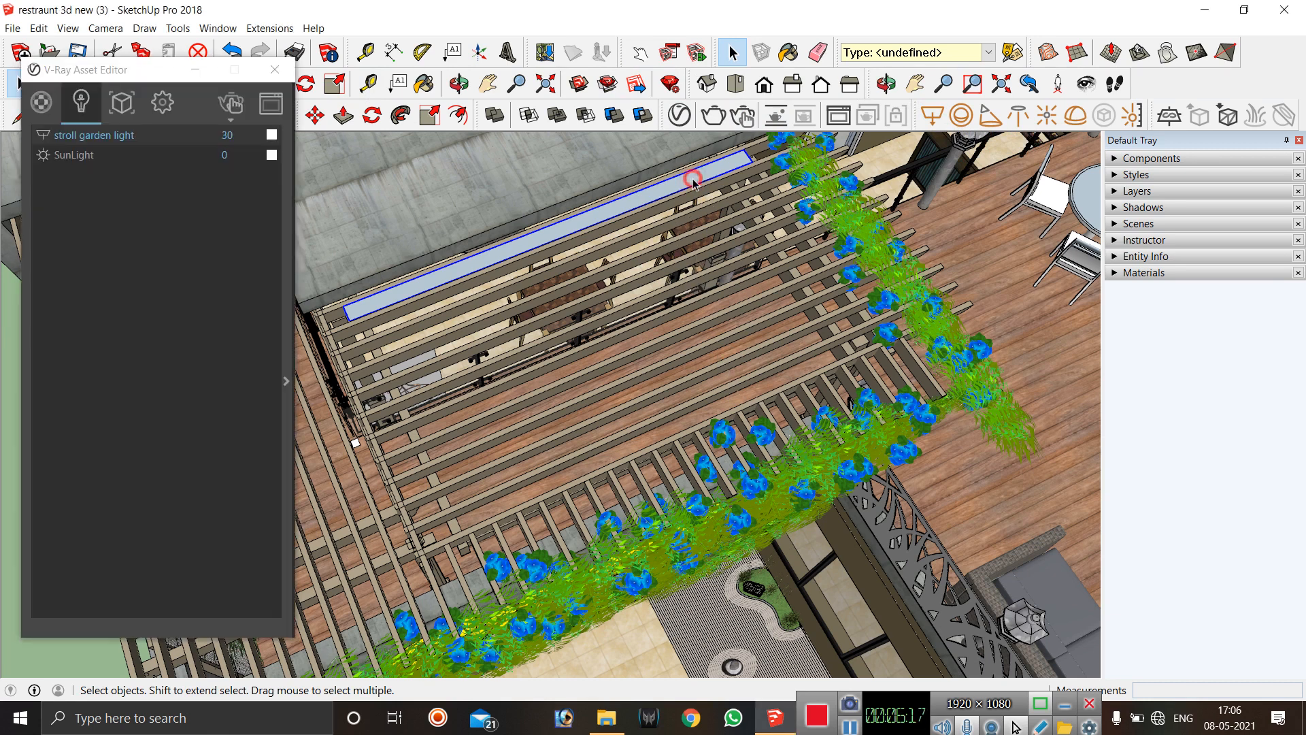
pyautogui.click(315, 116)
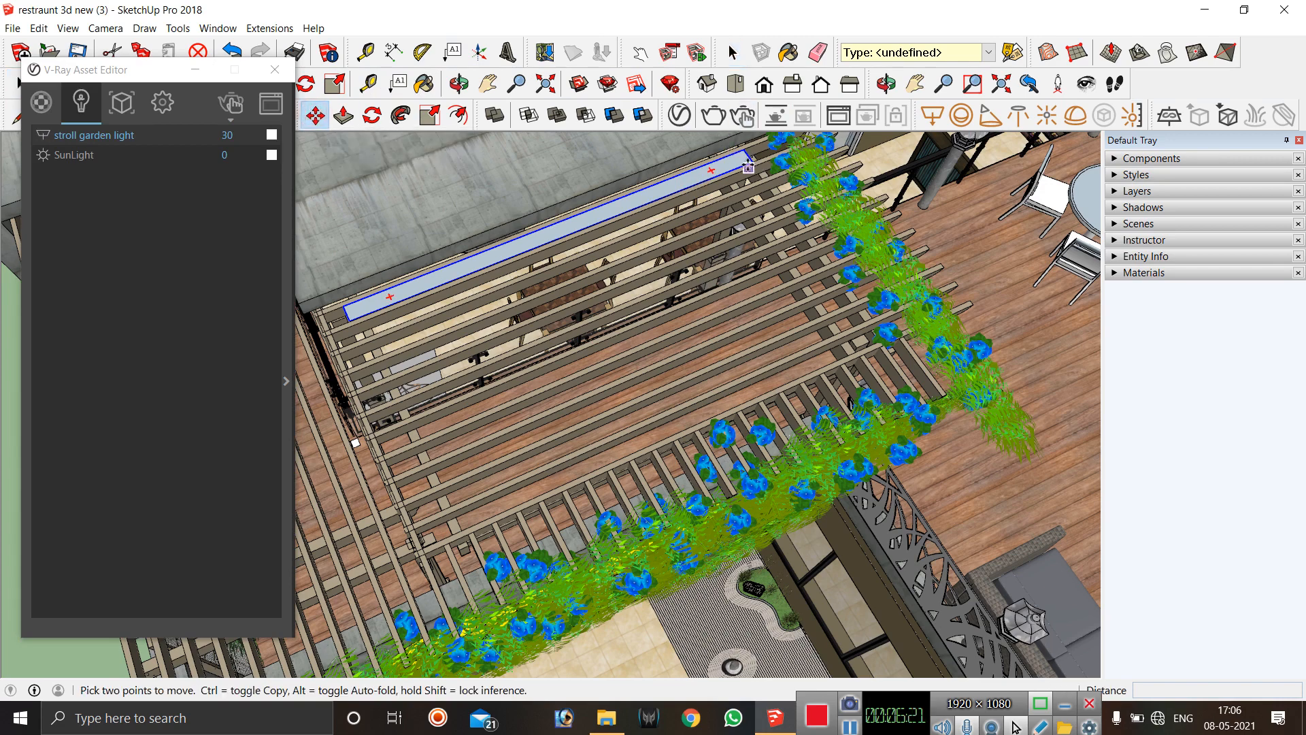
pyautogui.scroll(2, 749, 157)
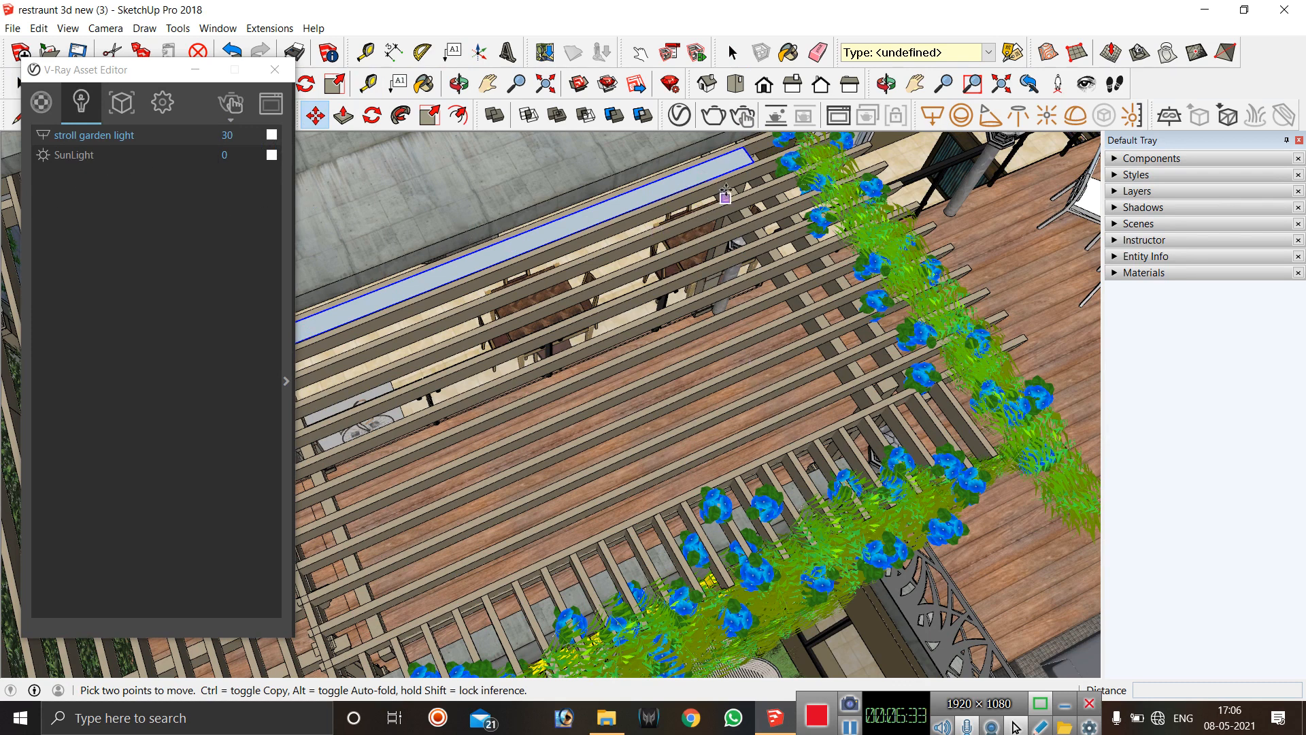
pyautogui.click(743, 146)
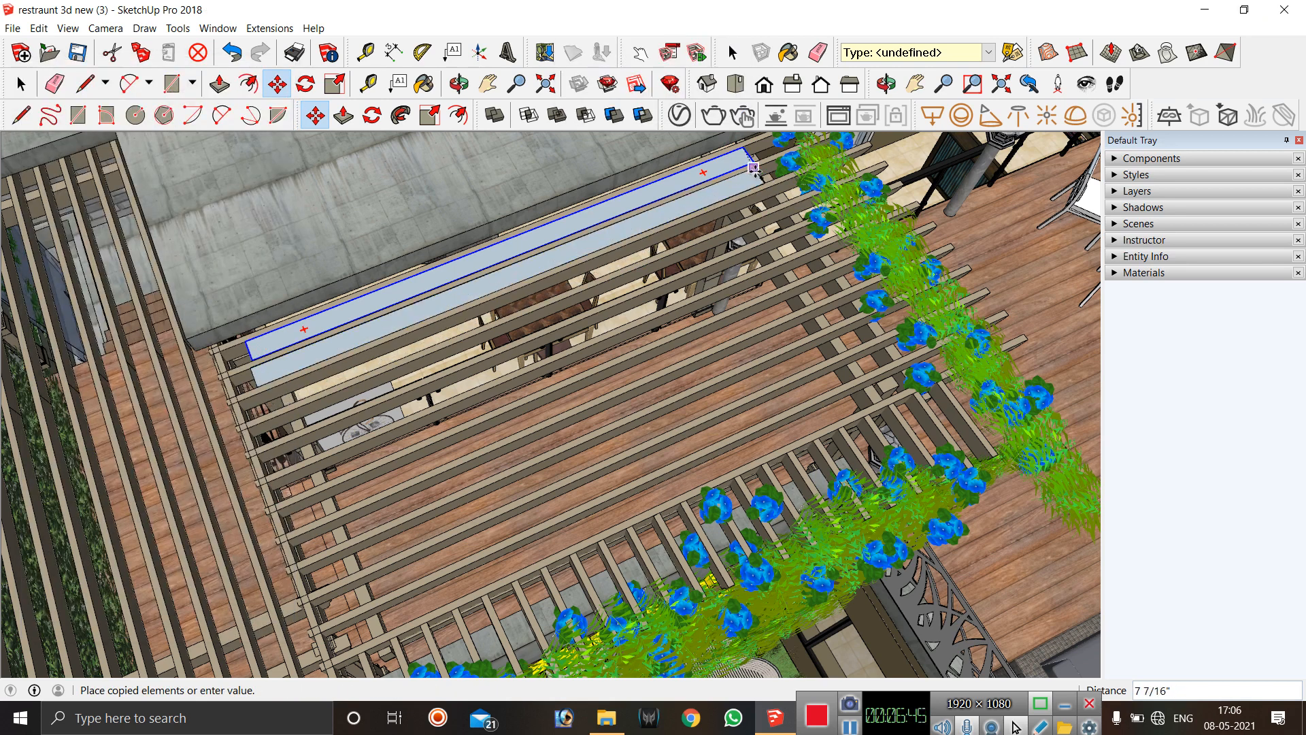
pyautogui.click(755, 165)
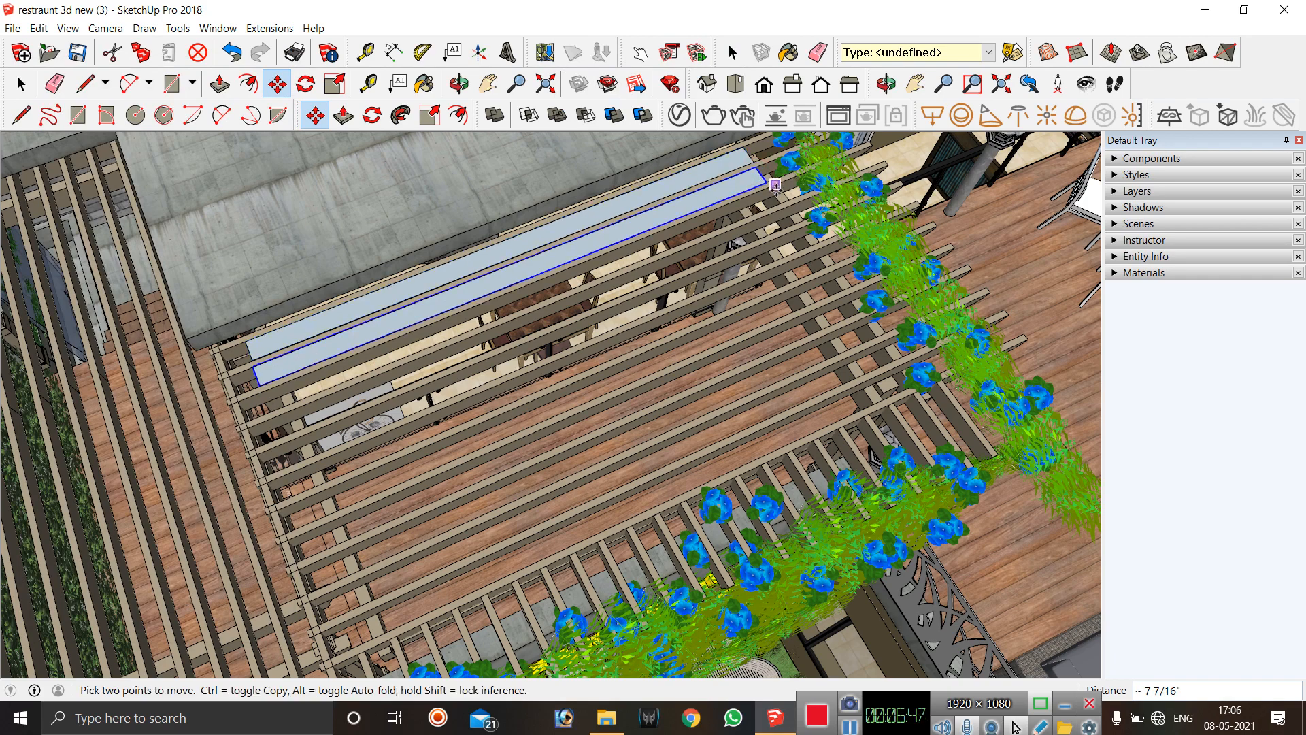
# Place two more copies of the rectangle light in the following pergola gaps, about 7 5/16" and 7 9/16" apart.
pyautogui.scroll(5, 756, 165)
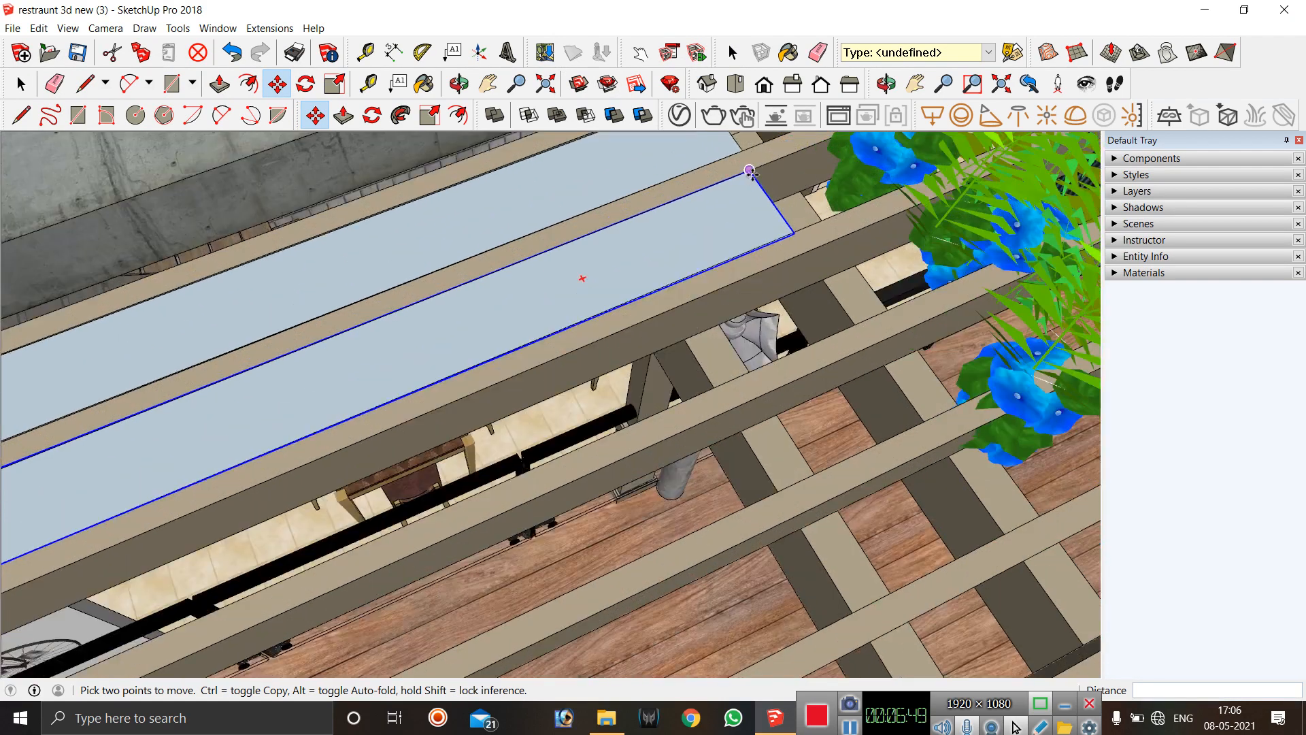
pyautogui.click(751, 174)
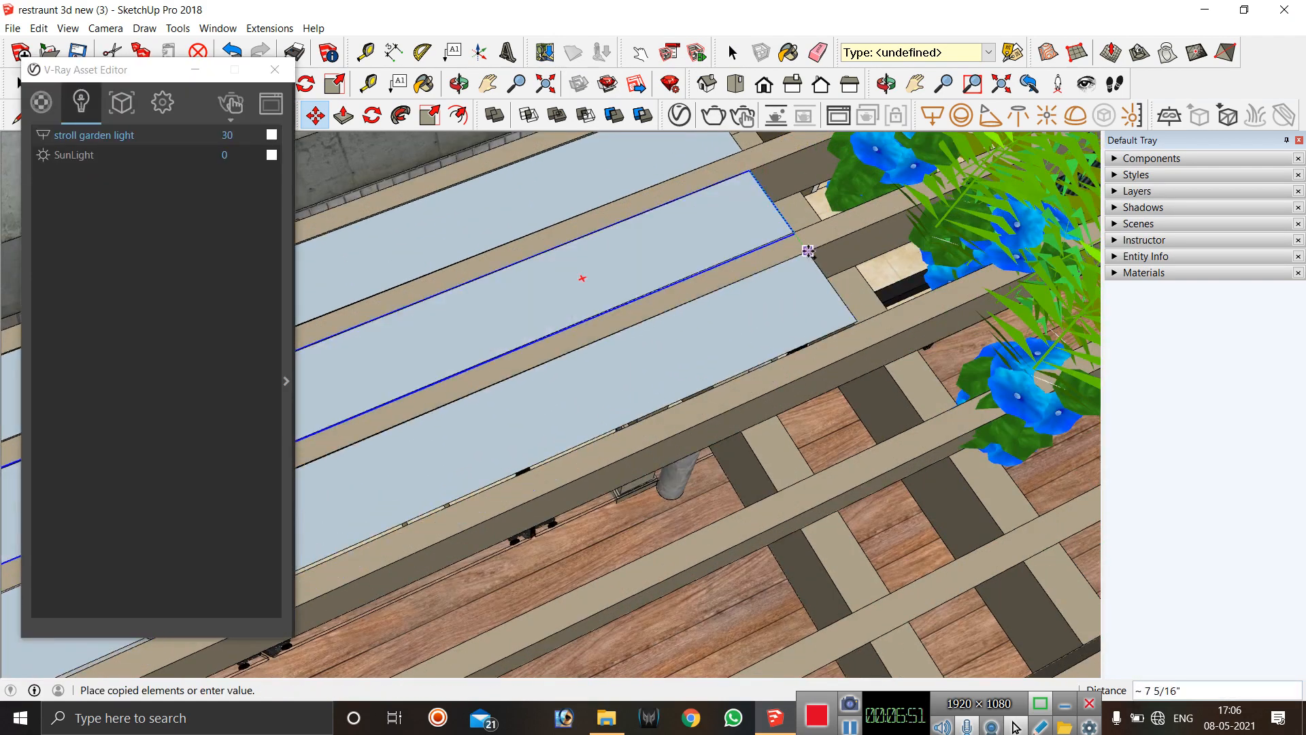
pyautogui.click(811, 256)
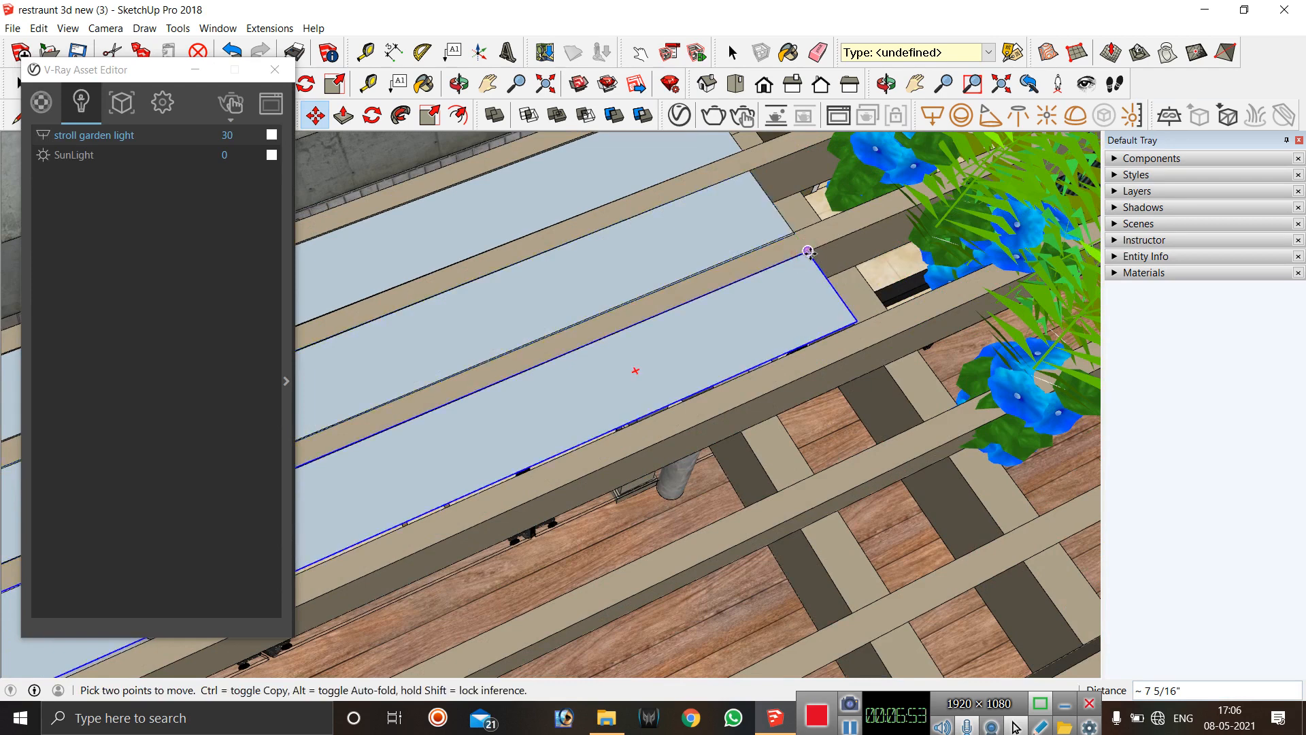
pyautogui.click(808, 251)
pyautogui.click(872, 348)
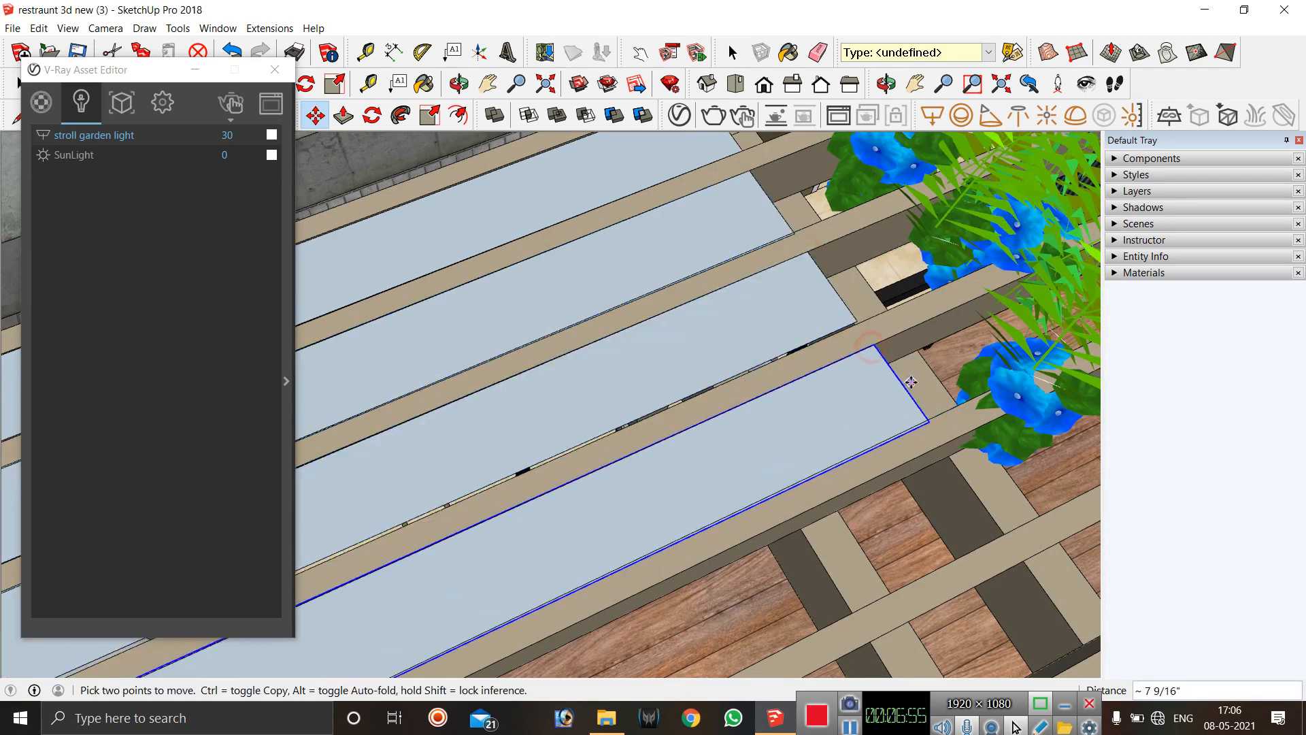
# Select all four pergola rectangle lights and copy them with the Move tool into the next four gaps, about 2' 5 5/8" away.
pyautogui.scroll(-1, 732, 270)
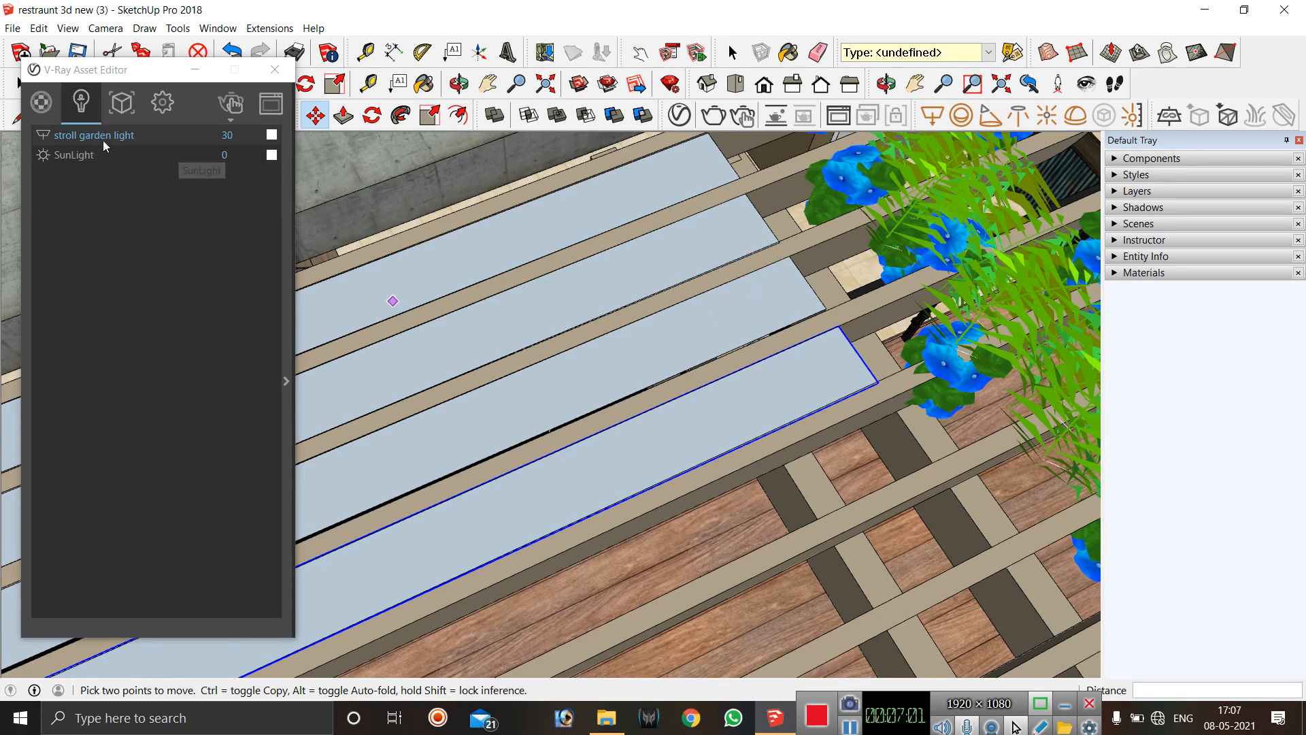
pyautogui.scroll(-1, 617, 226)
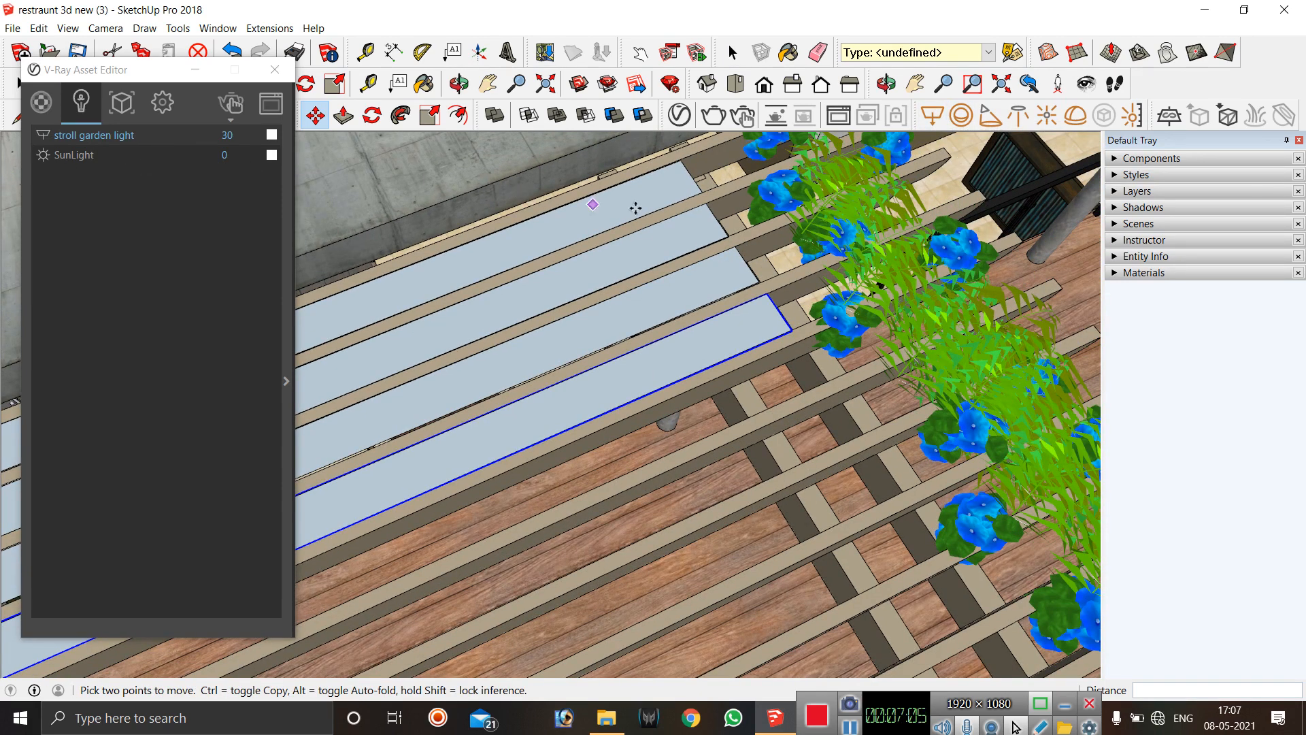
pyautogui.press('space')
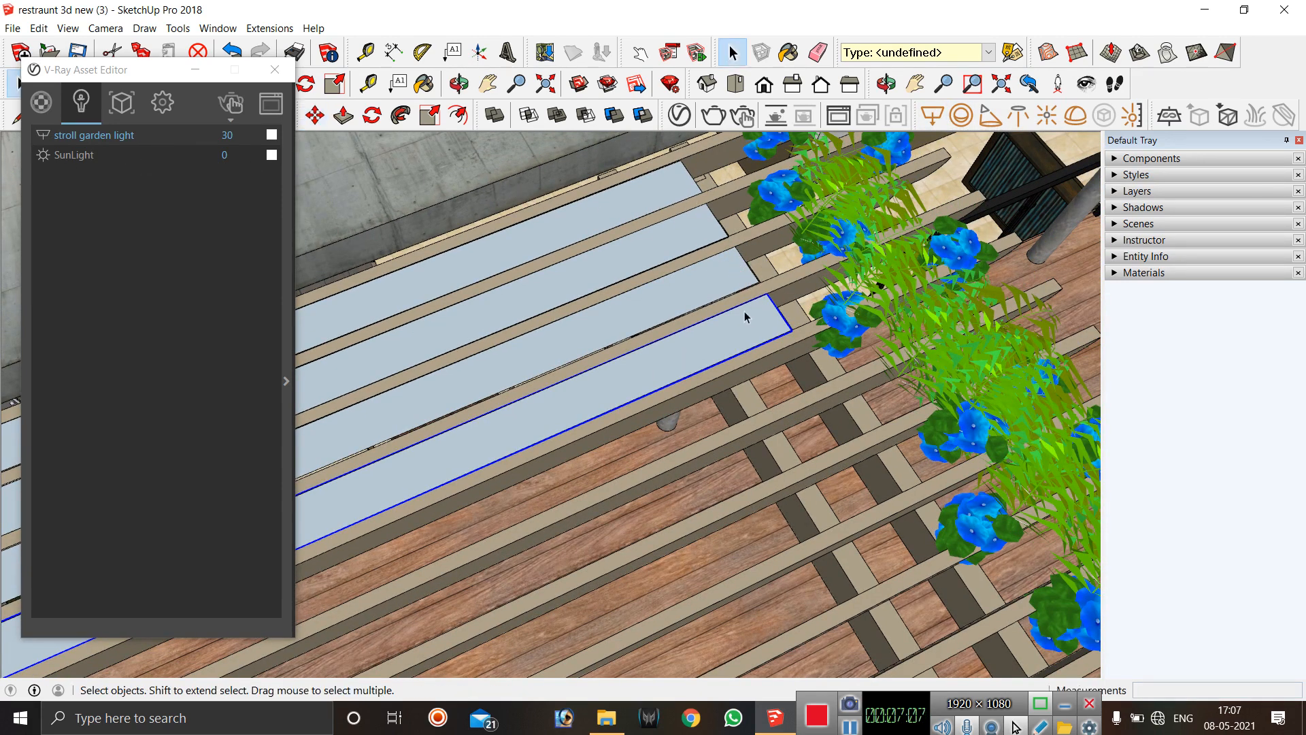
pyautogui.scroll(-1, 742, 271)
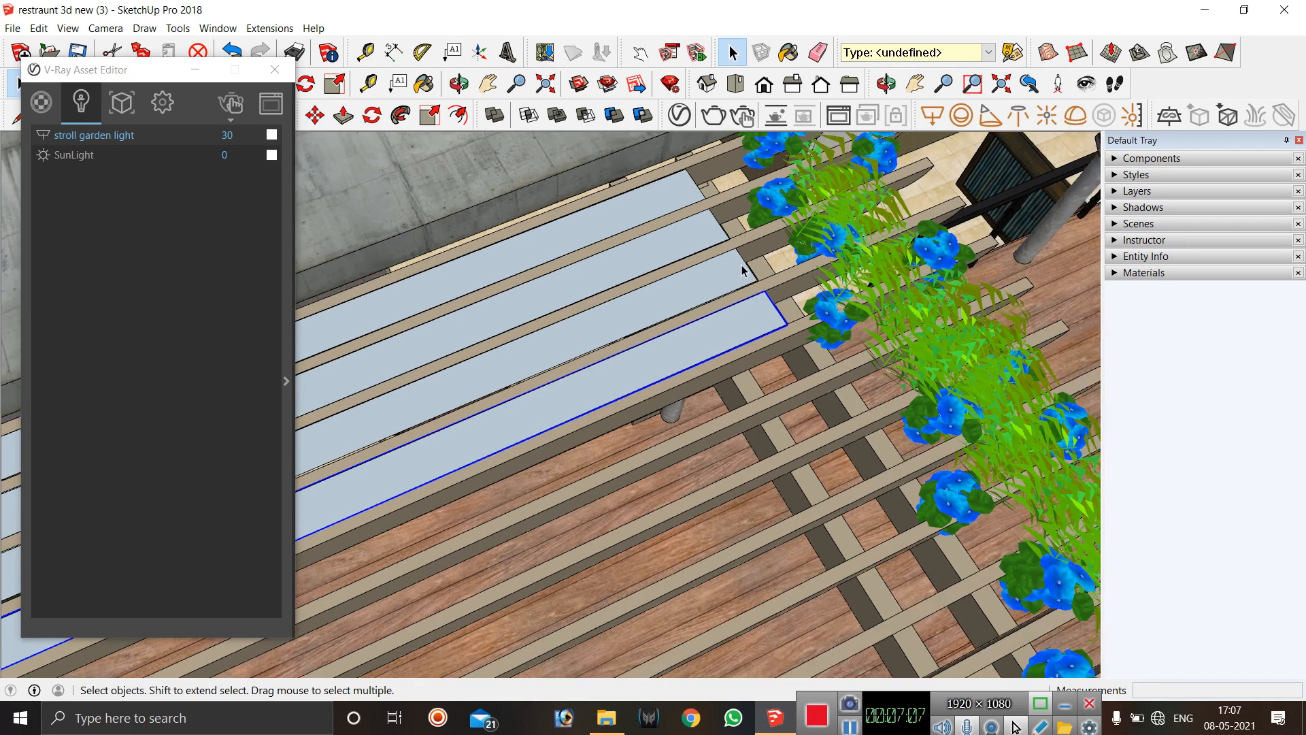
pyautogui.keyDown('ctrl'); pyautogui.click(705, 281); pyautogui.keyUp('ctrl')
pyautogui.keyDown('ctrl'); pyautogui.click(679, 240); pyautogui.keyUp('ctrl')
pyautogui.keyDown('ctrl'); pyautogui.click(662, 194); pyautogui.keyUp('ctrl')
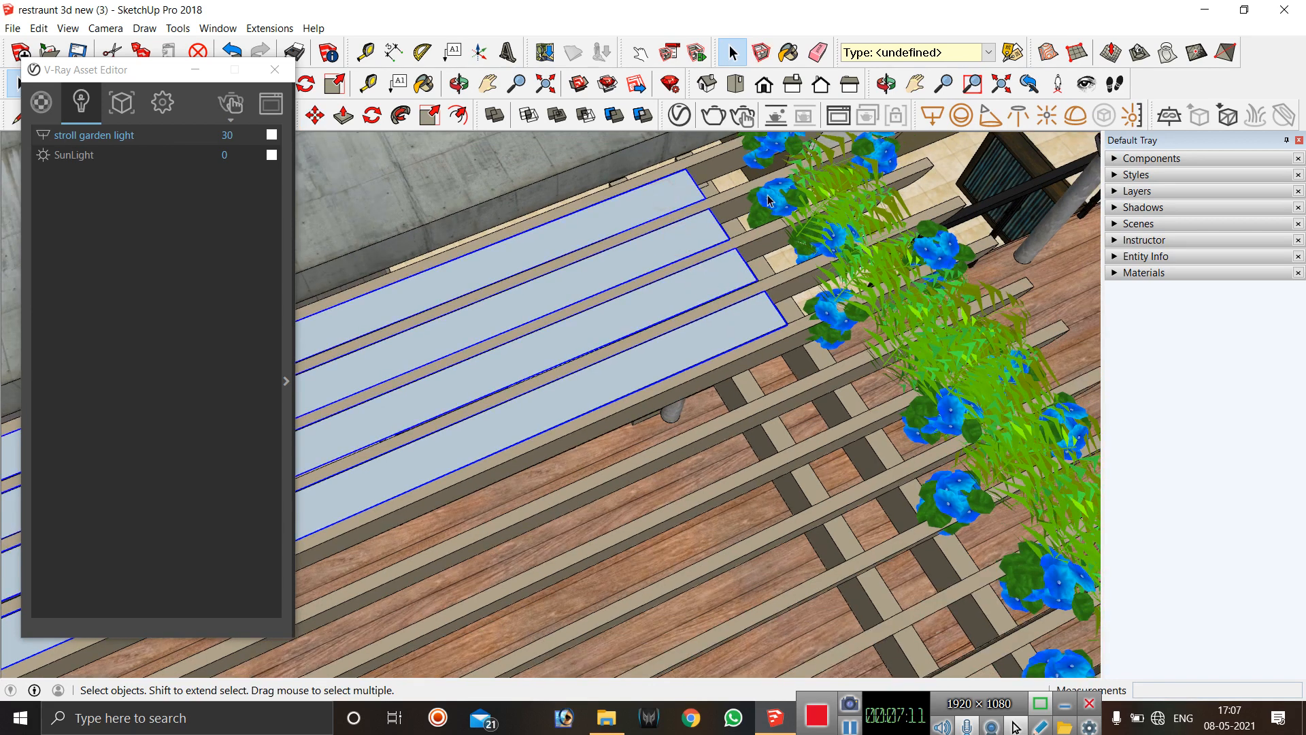
pyautogui.click(315, 116)
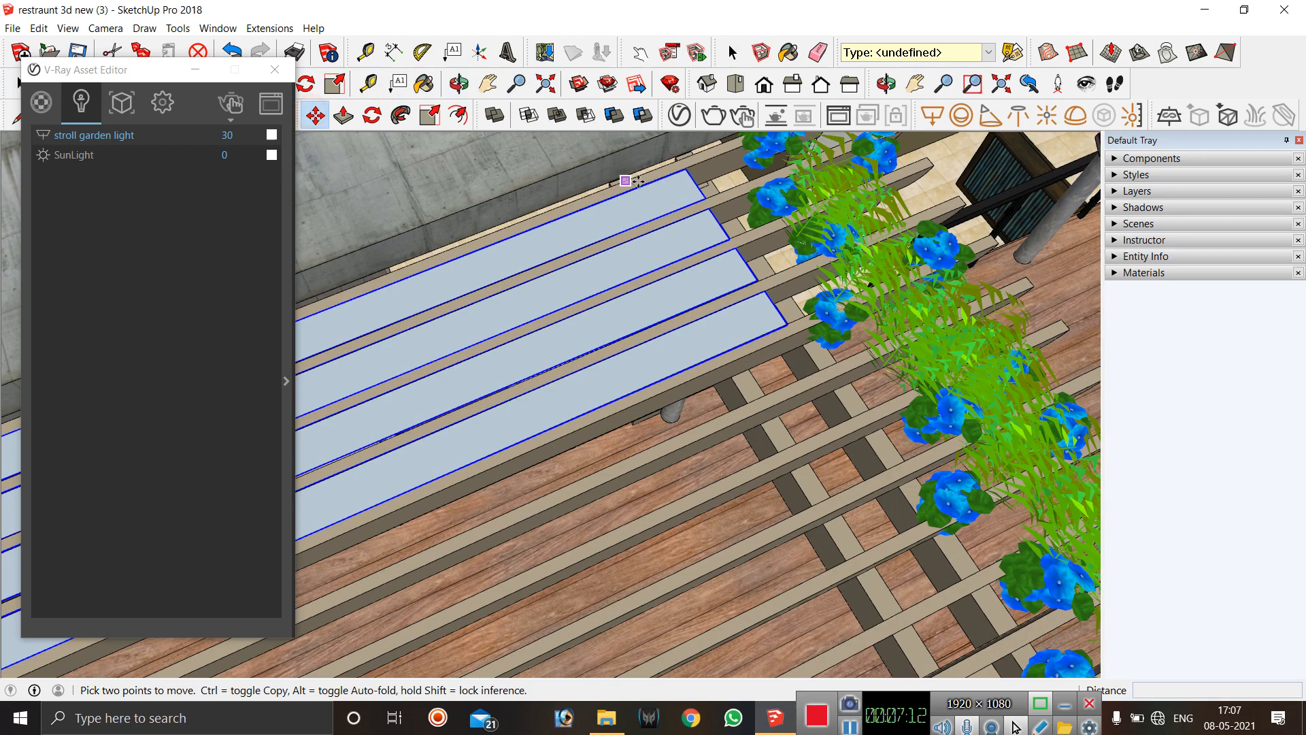
pyautogui.click(685, 167)
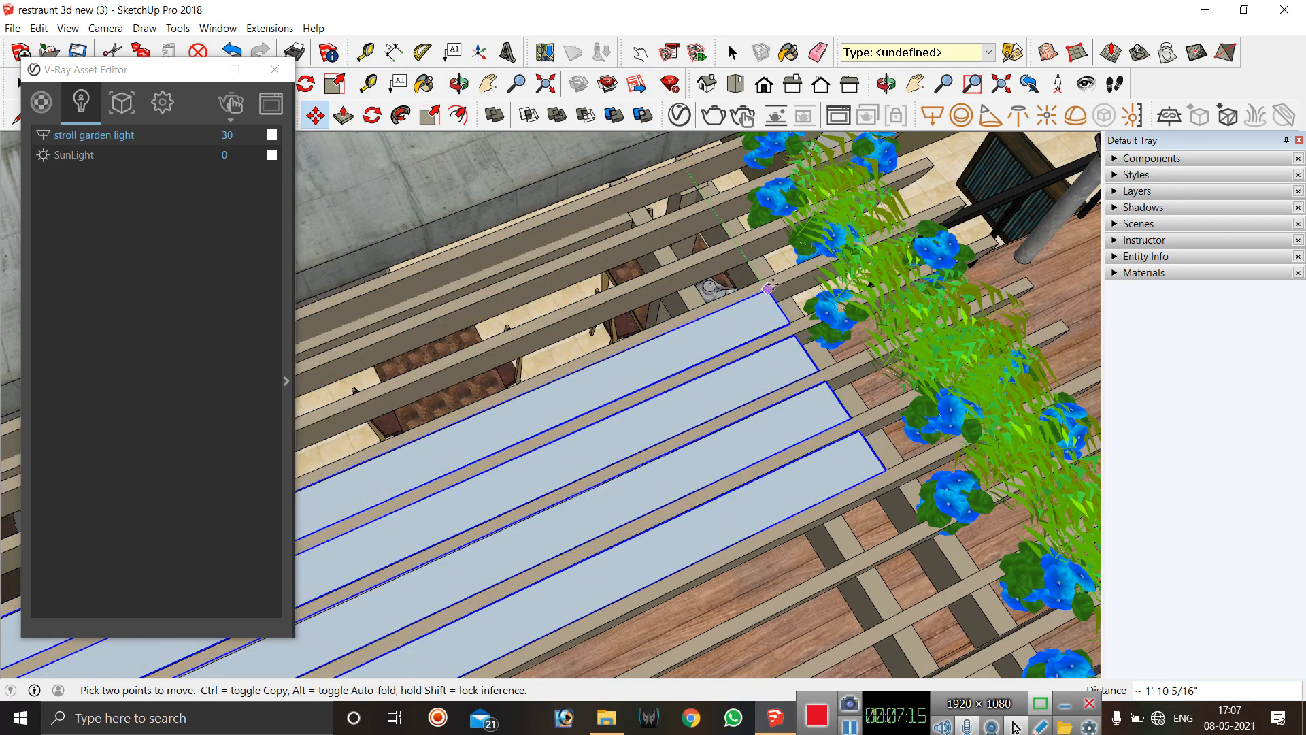
pyautogui.press('ctrl')
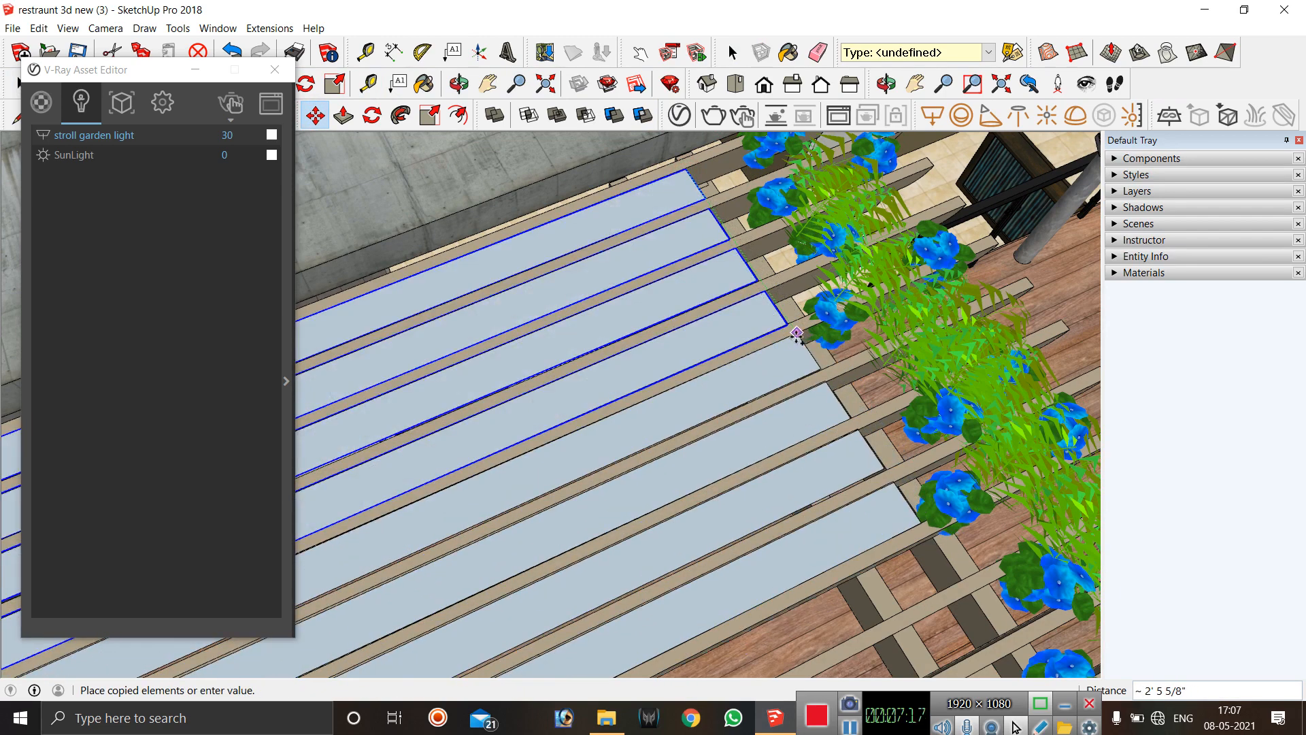
pyautogui.scroll(2, 795, 333)
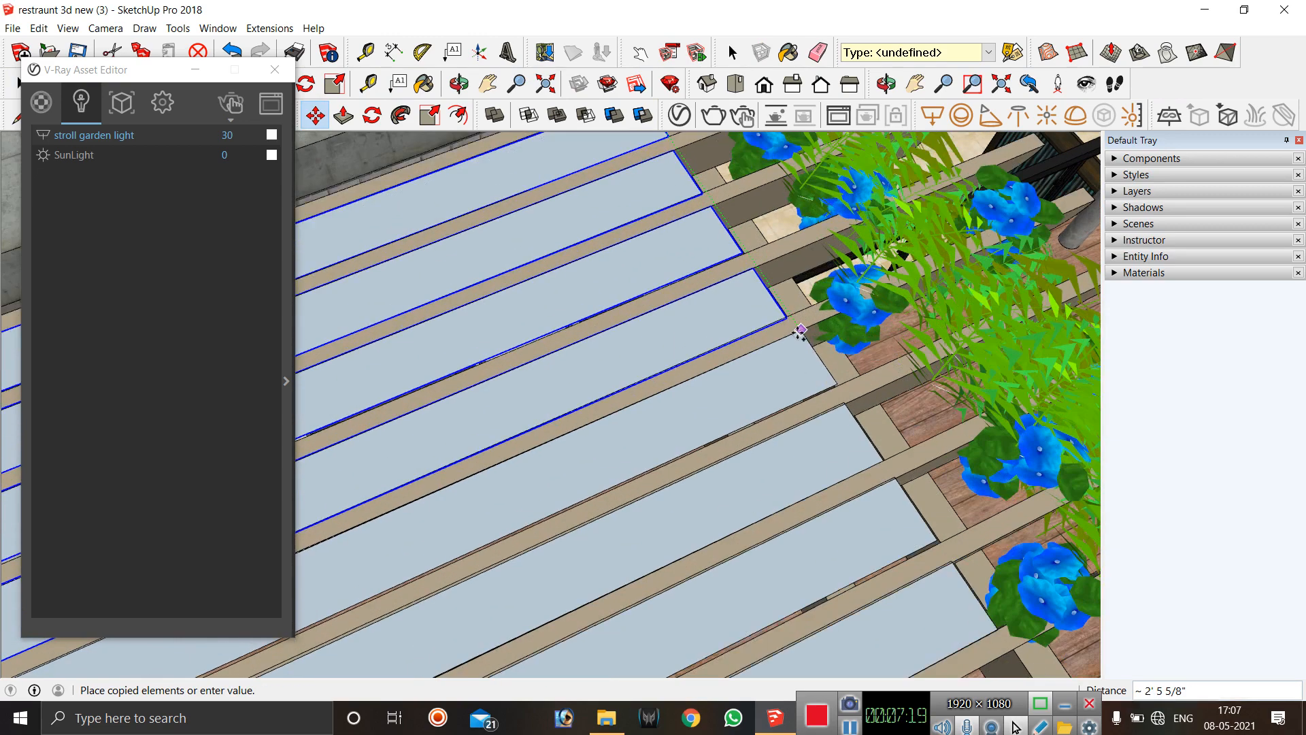
pyautogui.click(799, 332)
# Deselect the first of the four new lights and copy the other three into the following pergola gaps, about 1' 10 3/16" away.
pyautogui.scroll(-3, 700, 274)
pyautogui.scroll(3, 726, 280)
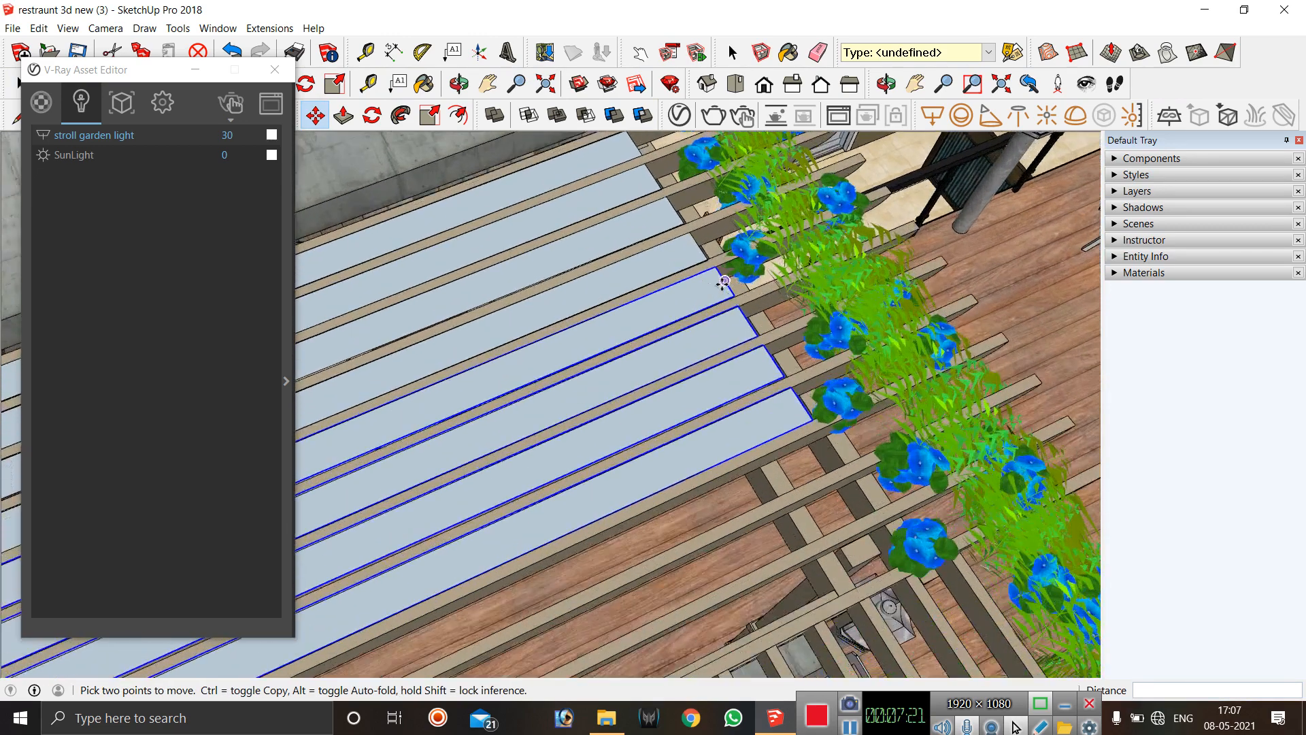
pyautogui.press('space')
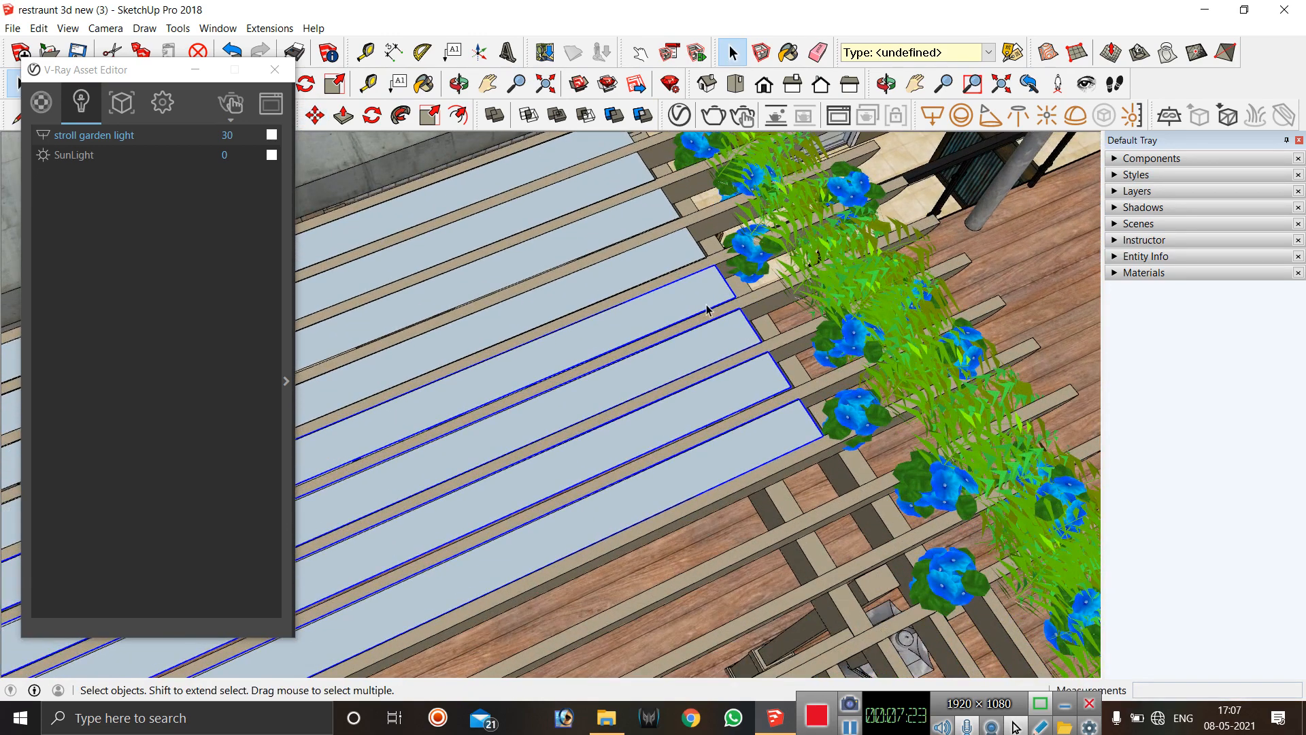
pyautogui.keyDown('shift'); pyautogui.click(671, 297); pyautogui.keyUp('shift')
pyautogui.scroll(-1, 726, 299)
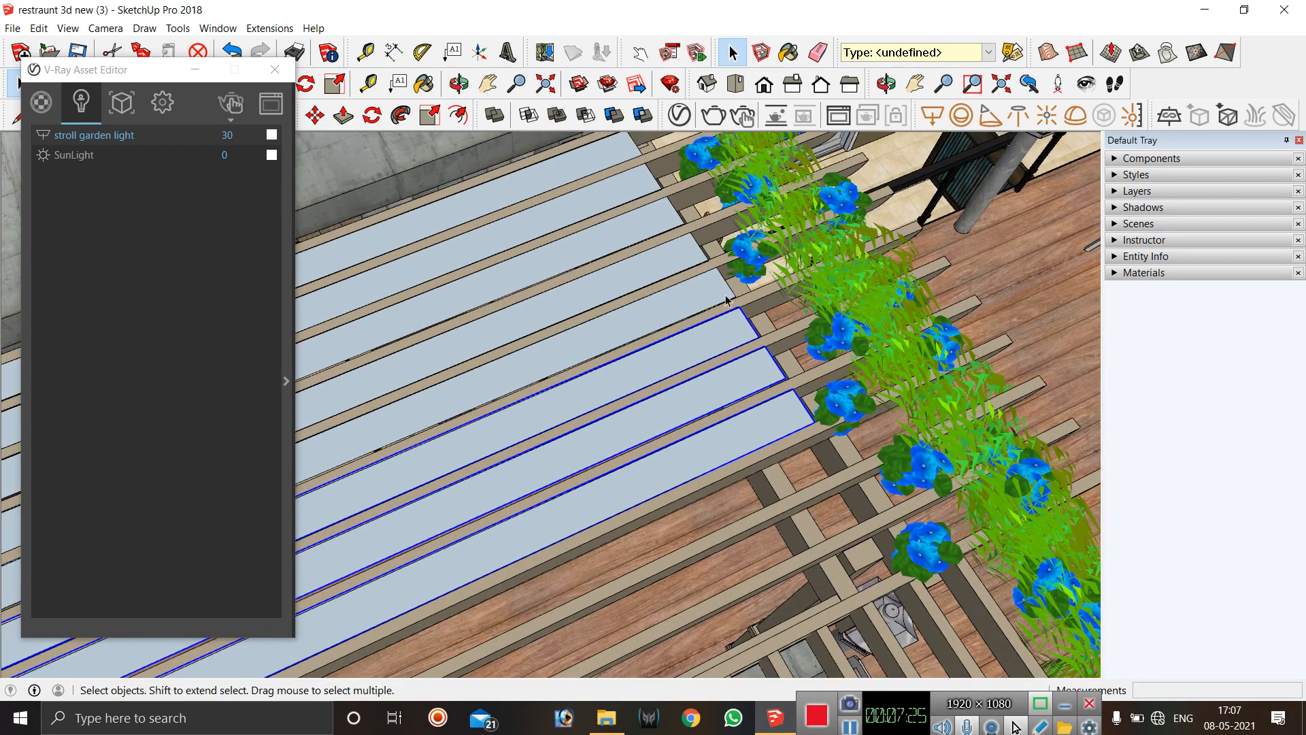
pyautogui.press('m')
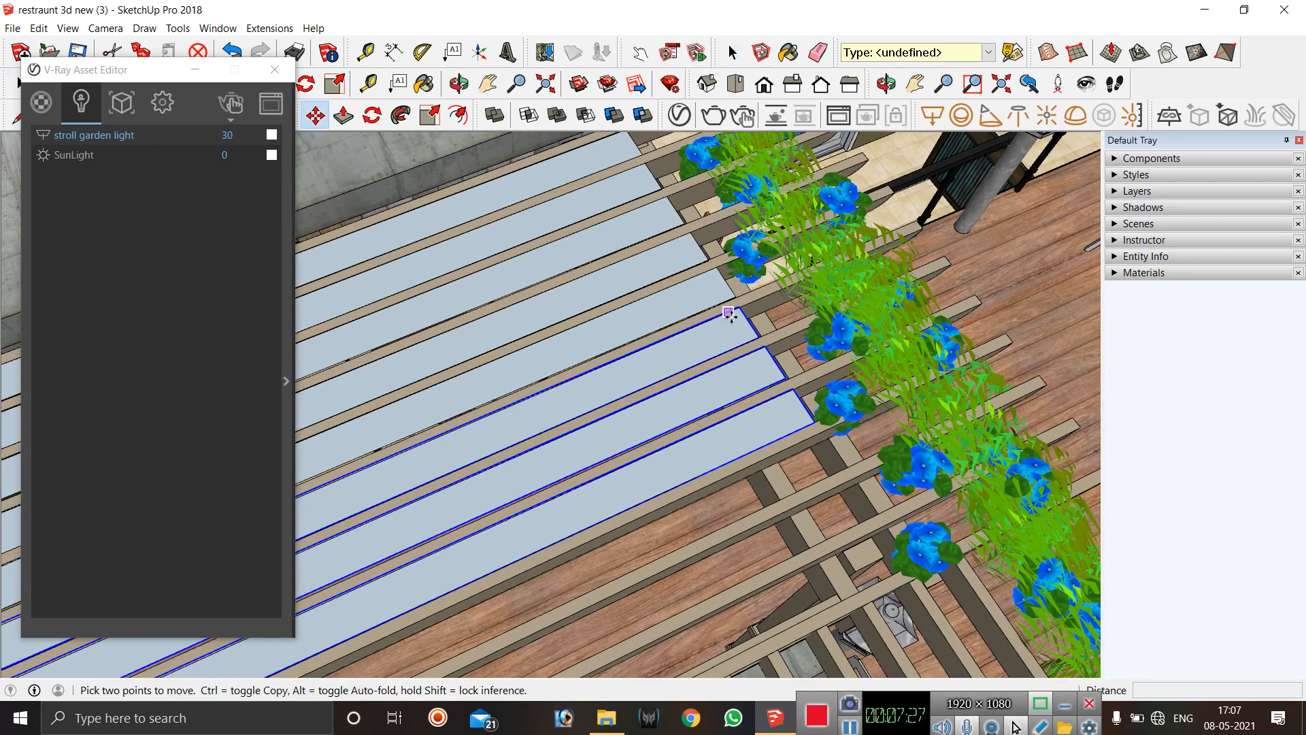
pyautogui.click(740, 310)
pyautogui.press('ctrl')
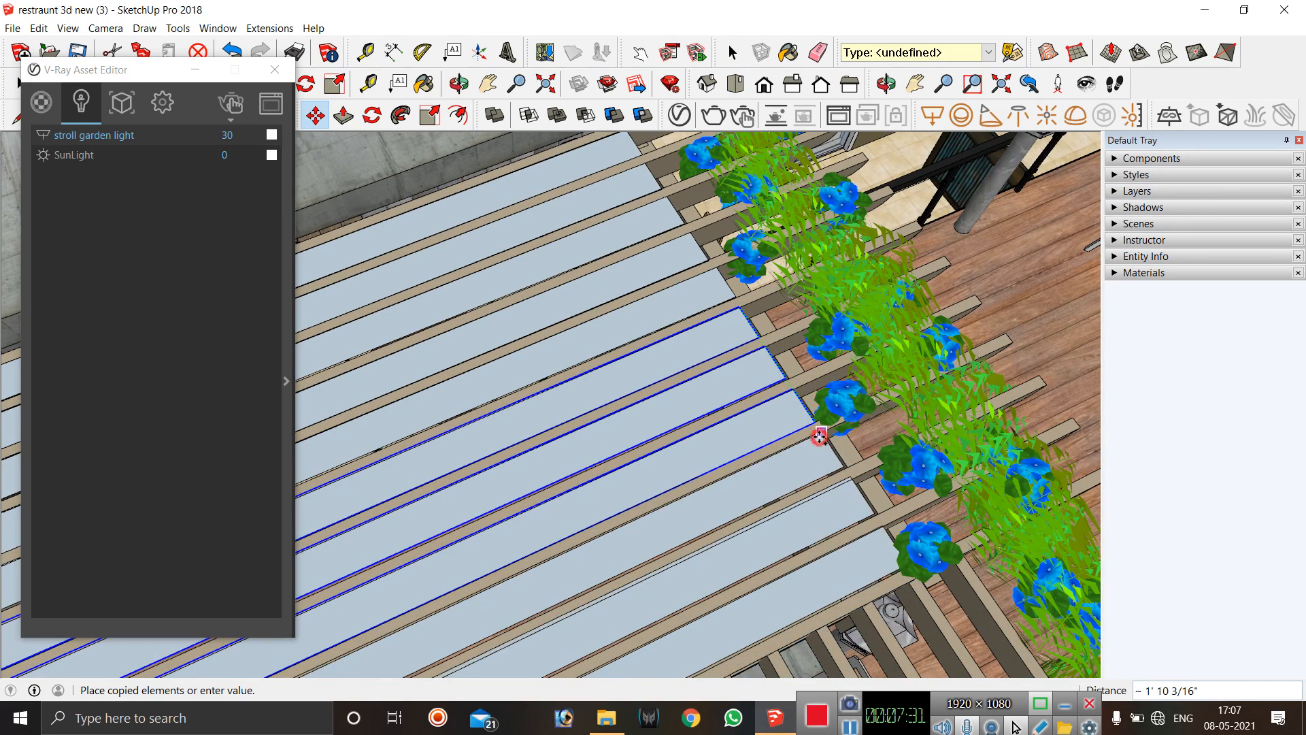
pyautogui.click(821, 433)
# Delete every second rectangle light across the pergola, keeping the lights in alternate gaps.
pyautogui.scroll(-5, 952, 357)
pyautogui.scroll(3, 723, 475)
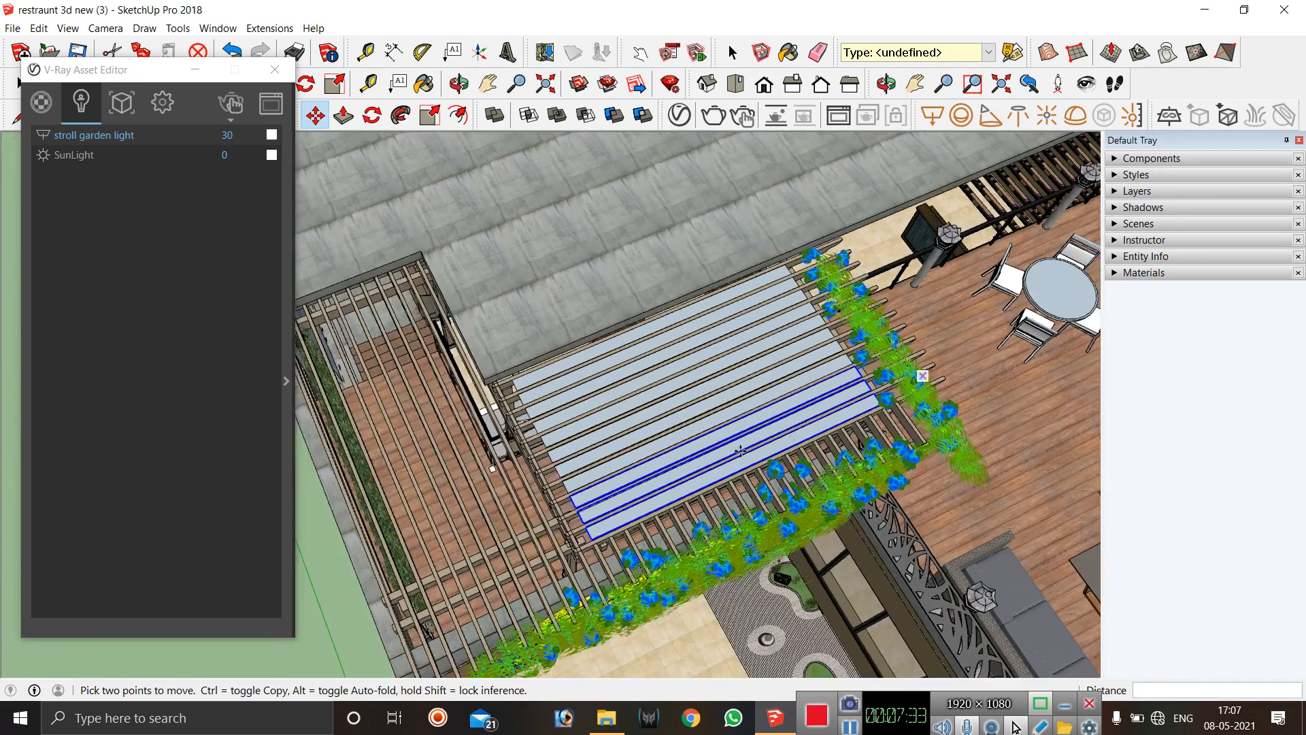
pyautogui.press('space')
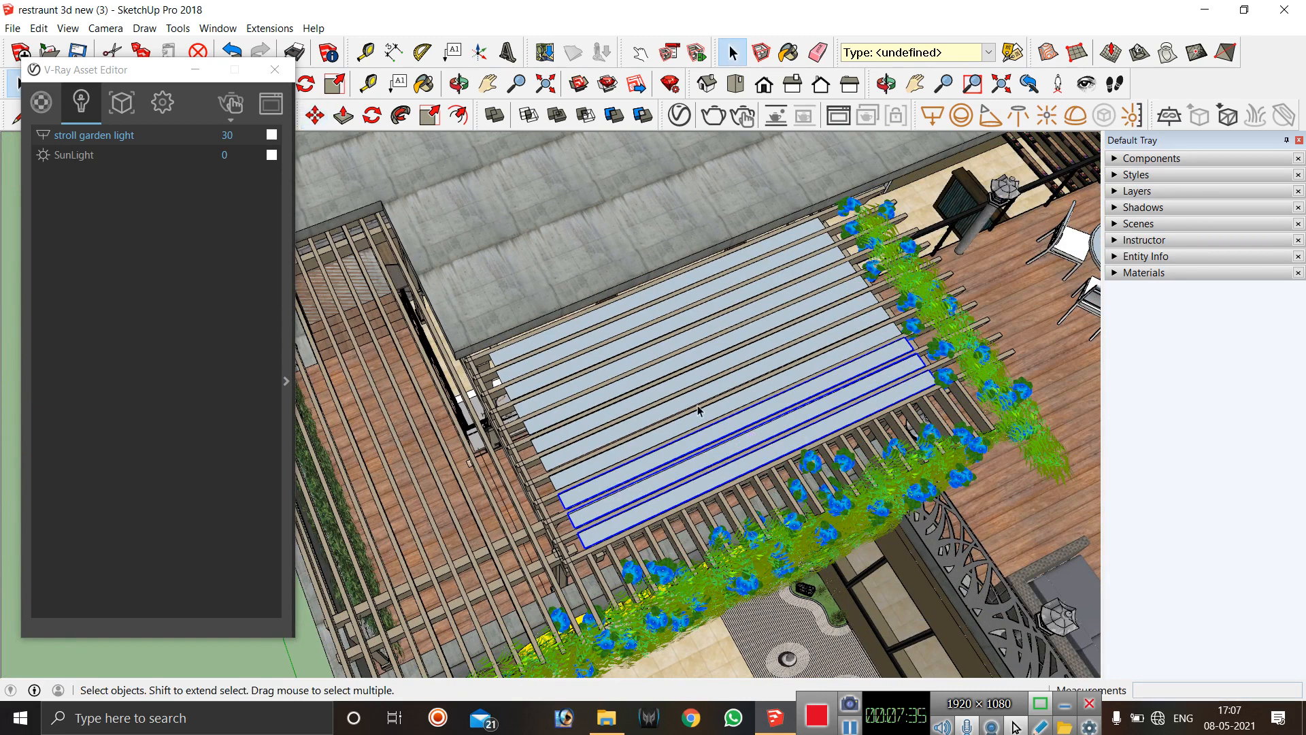
pyautogui.click(701, 471)
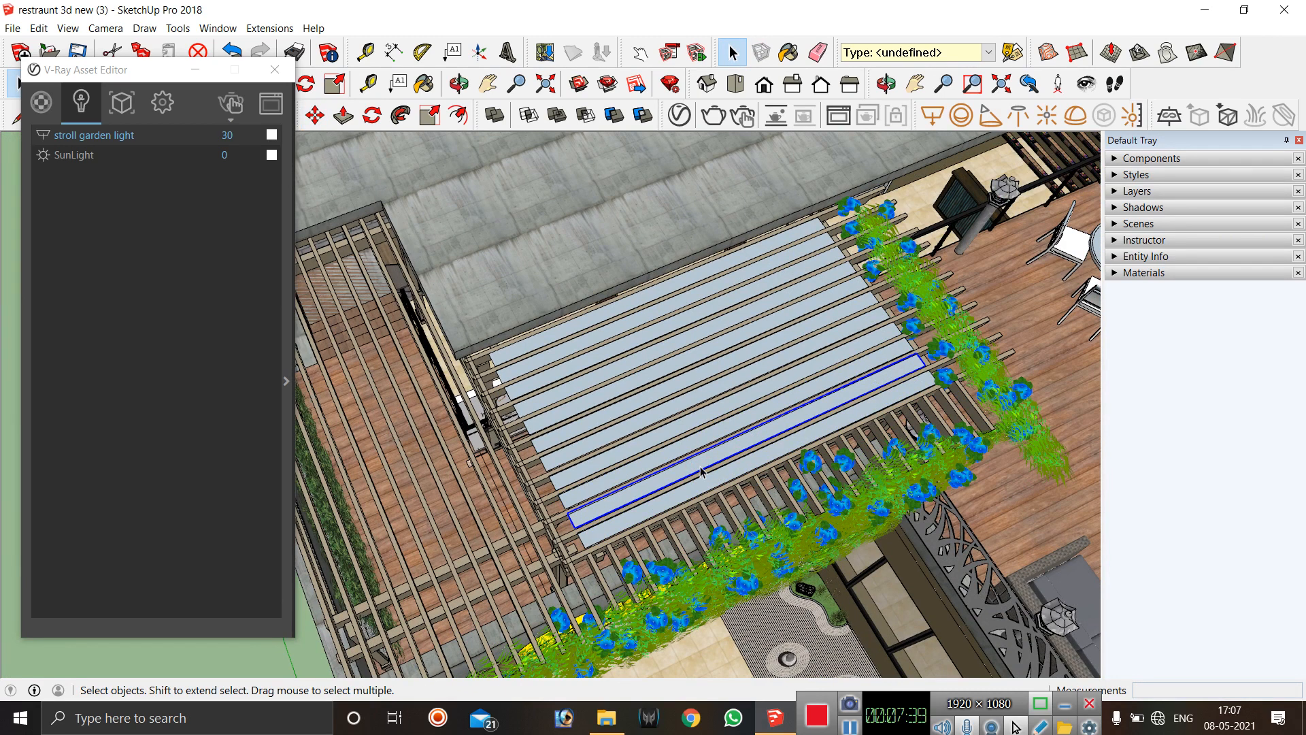
pyautogui.press('Delete')
pyautogui.click(669, 434)
pyautogui.press('Delete')
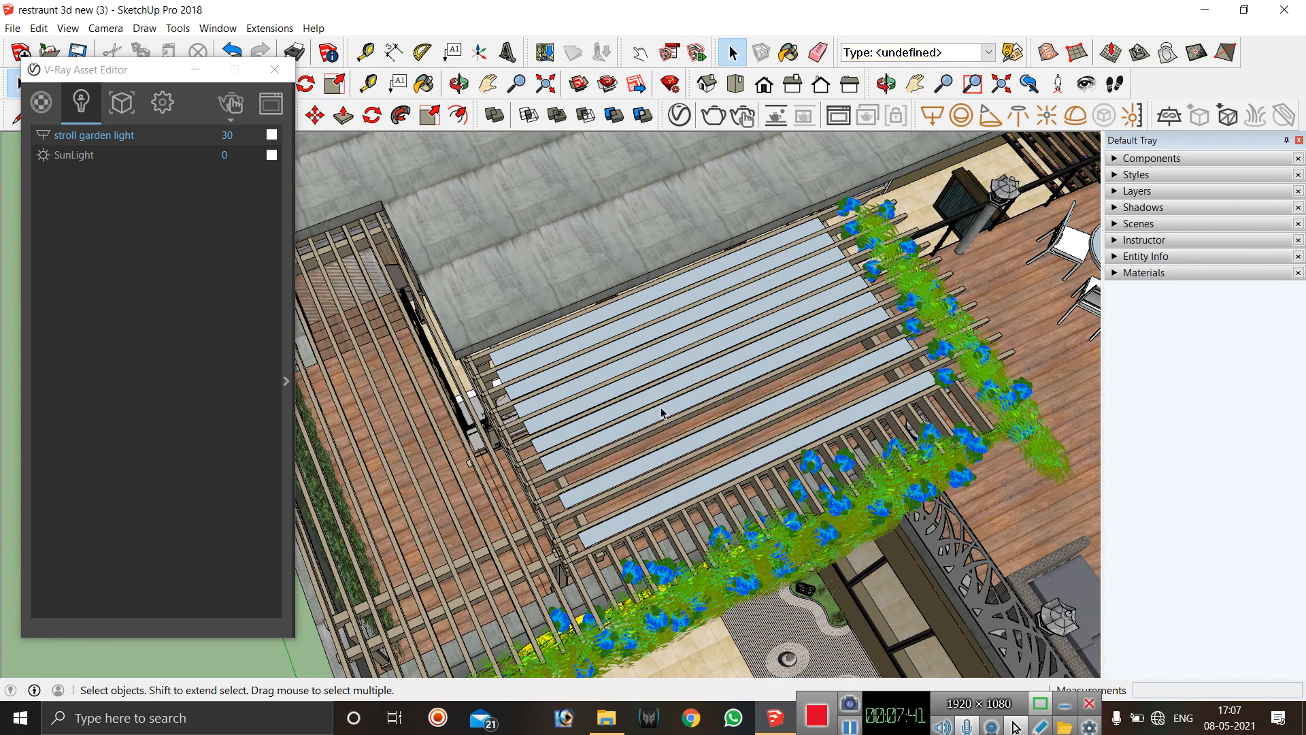
pyautogui.click(651, 388)
pyautogui.press('Delete')
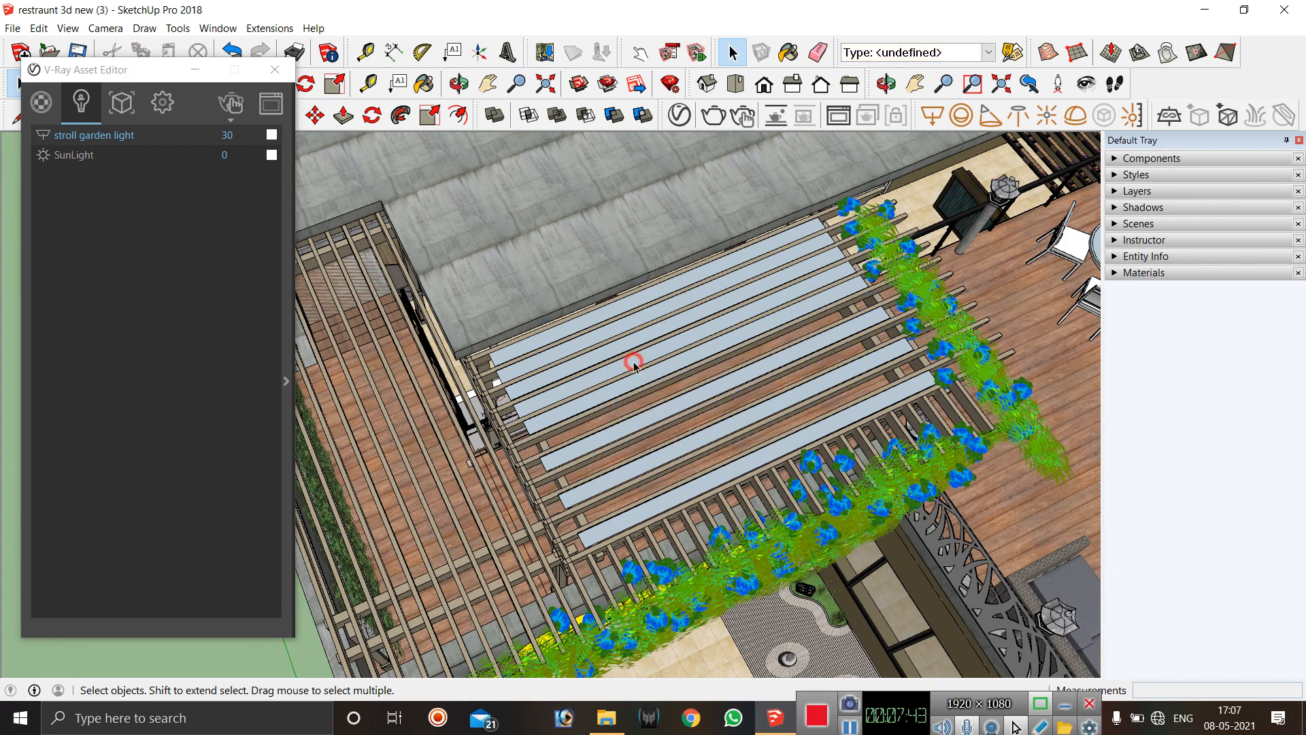
pyautogui.click(633, 364)
pyautogui.press('Delete')
pyautogui.click(624, 329)
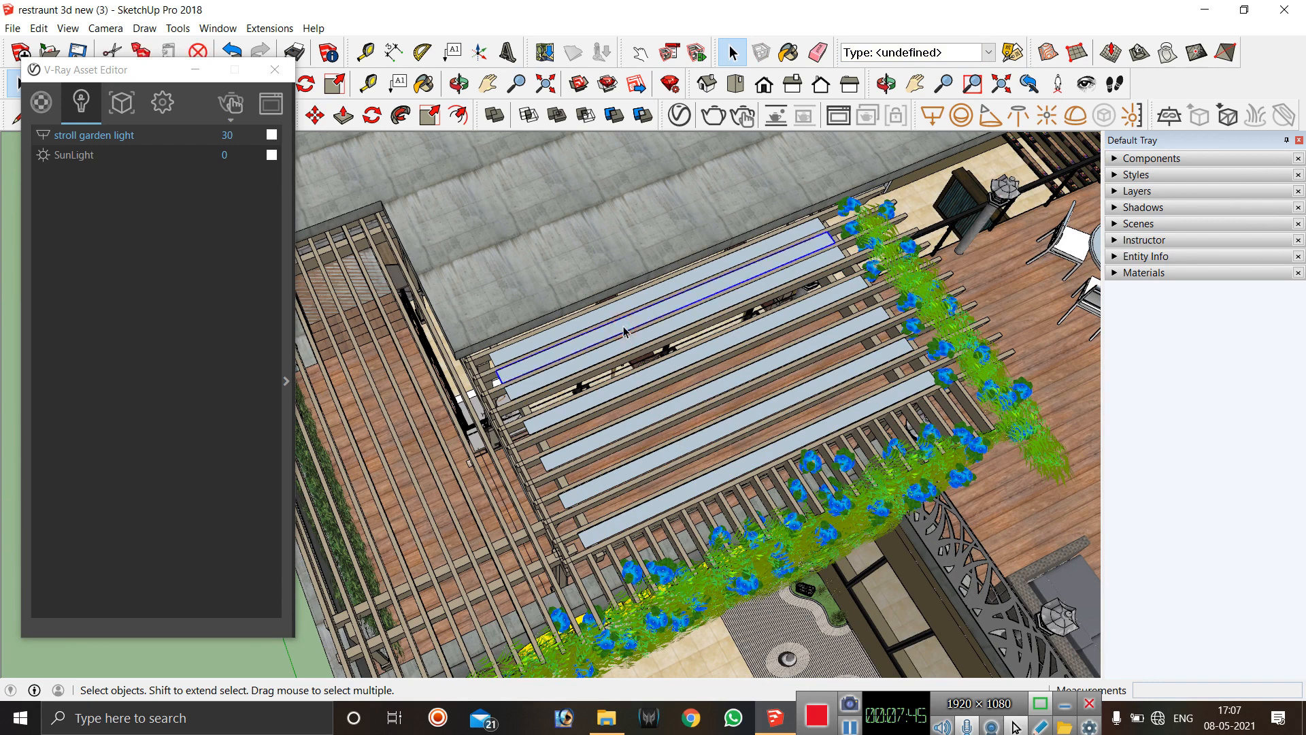
pyautogui.press('Delete')
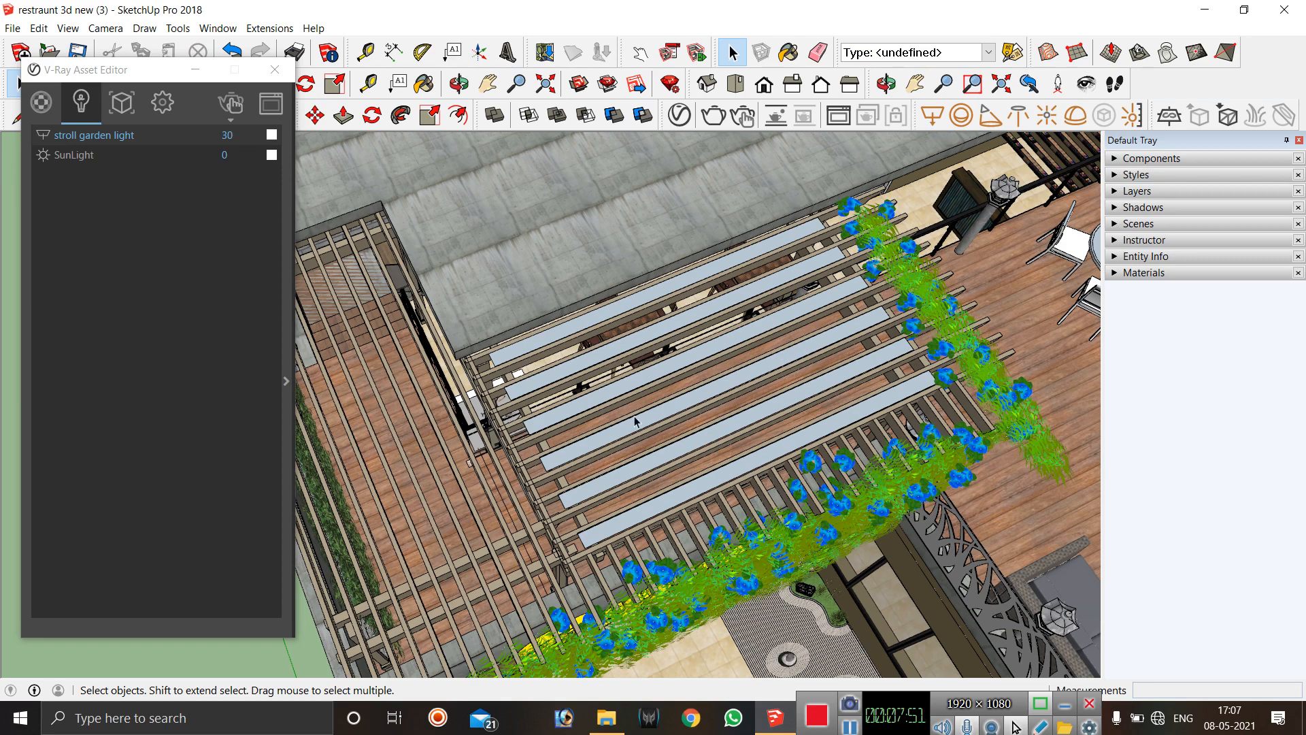
# Copy the rectangle light nearest the roof onto the adjoining side pergola, about 13' 11 9/16" away.
pyautogui.scroll(-3, 594, 394)
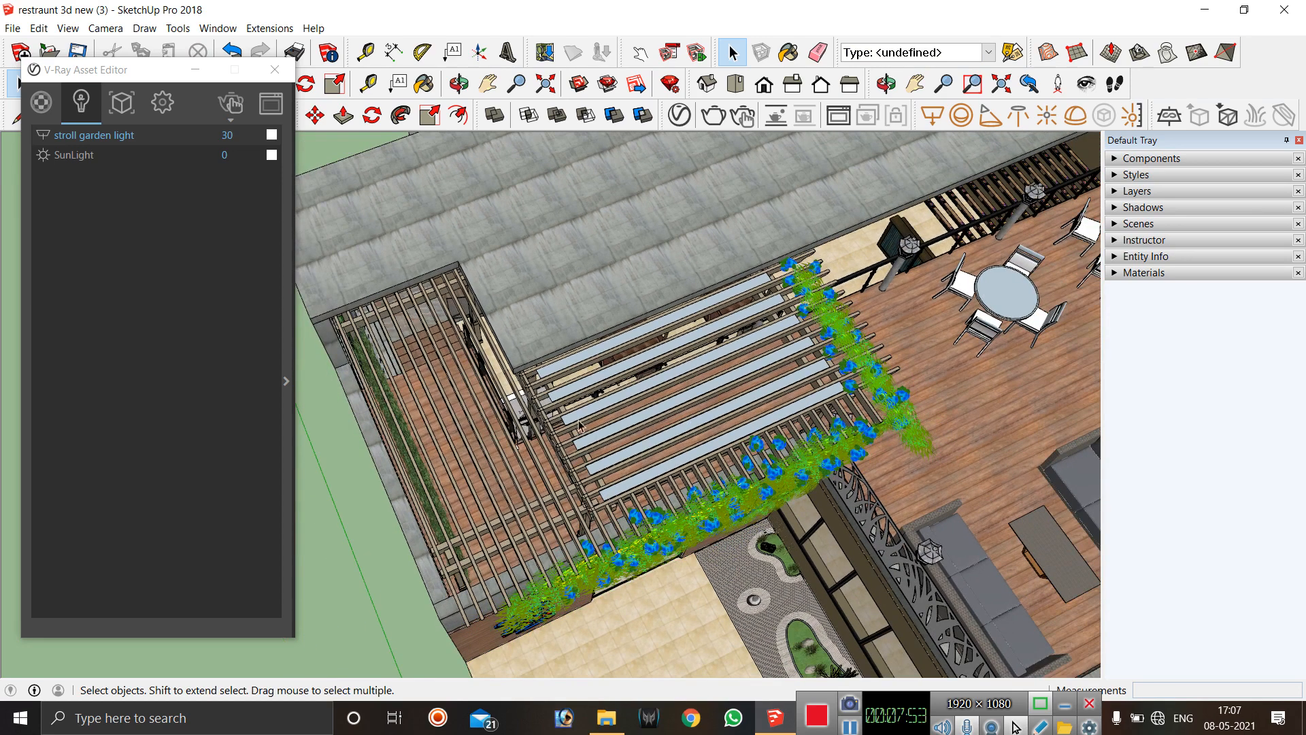
pyautogui.scroll(-3, 771, 338)
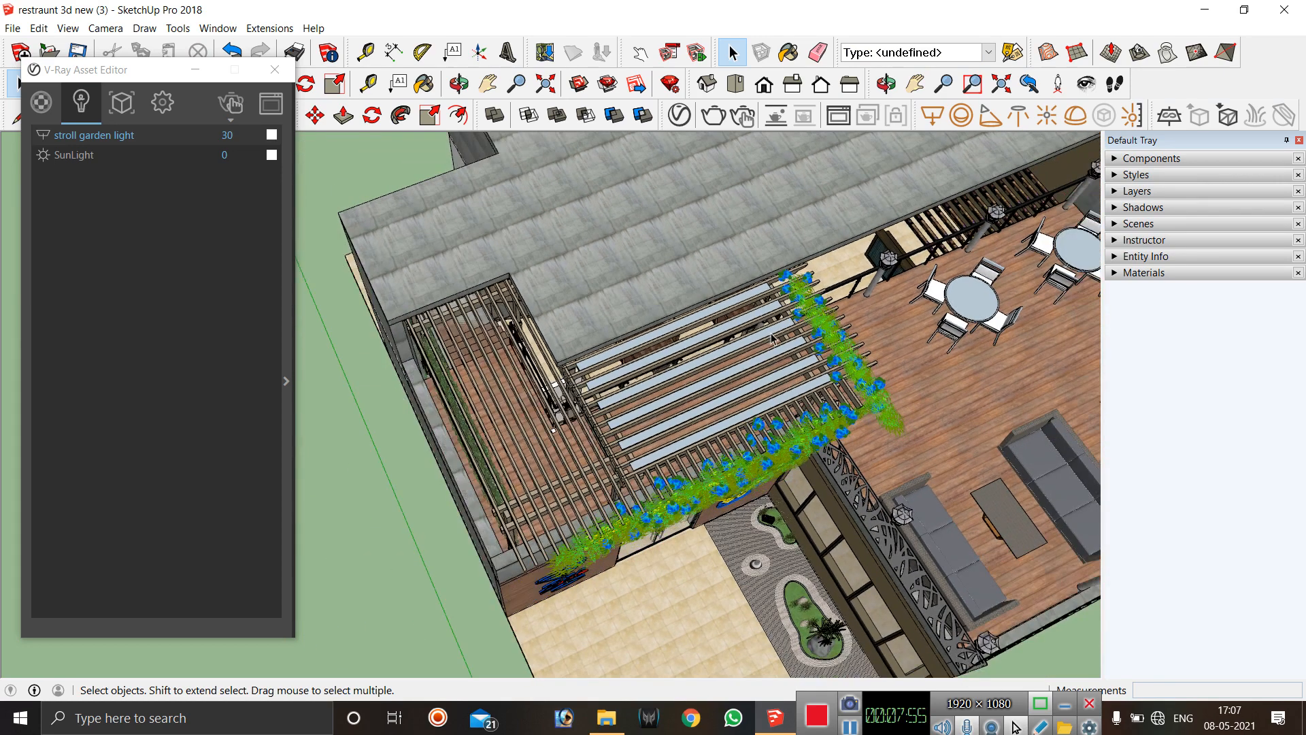
pyautogui.scroll(1, 624, 373)
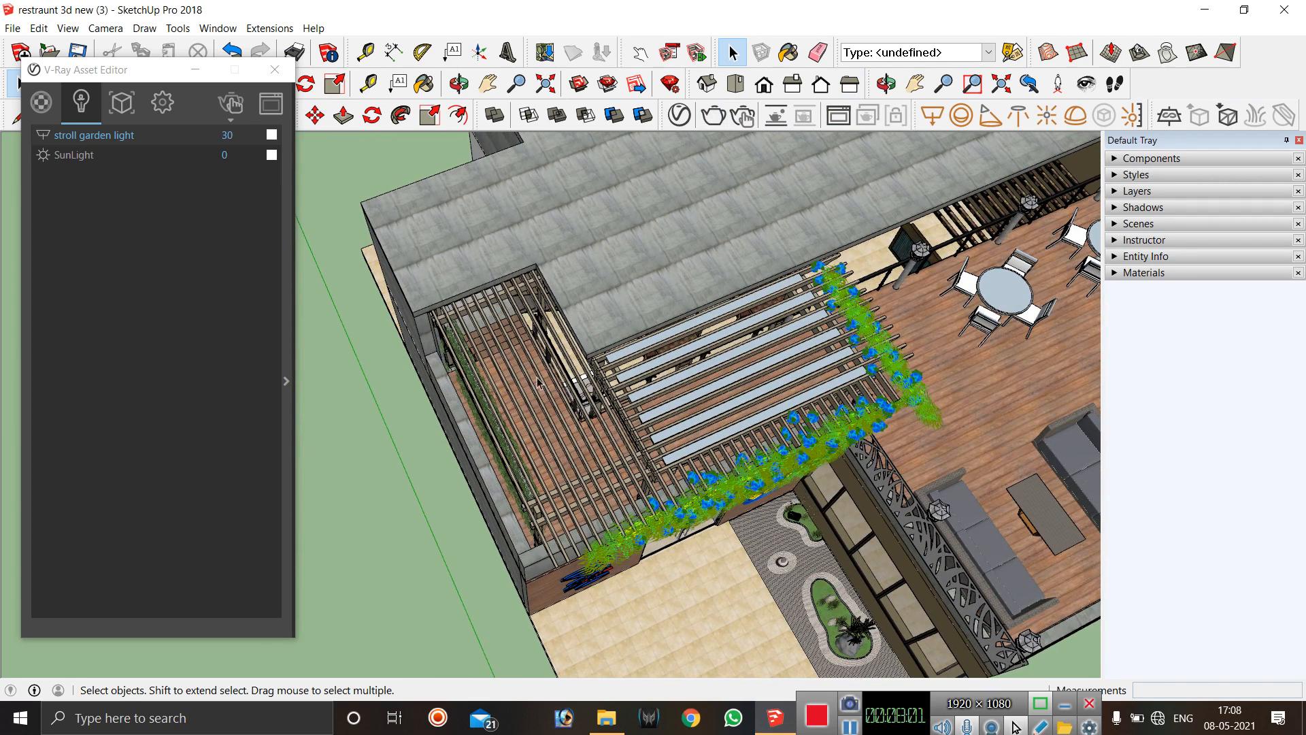
pyautogui.scroll(1, 564, 479)
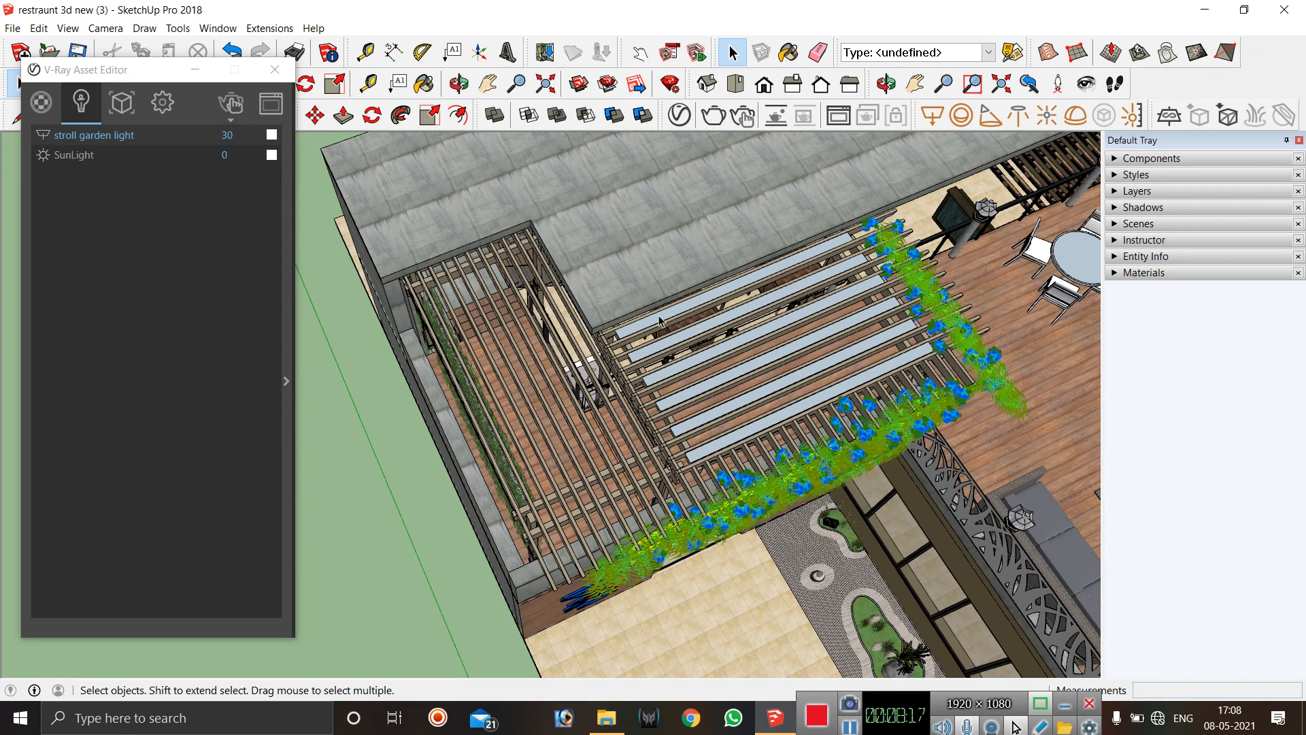
pyautogui.scroll(2, 659, 321)
pyautogui.click(693, 311)
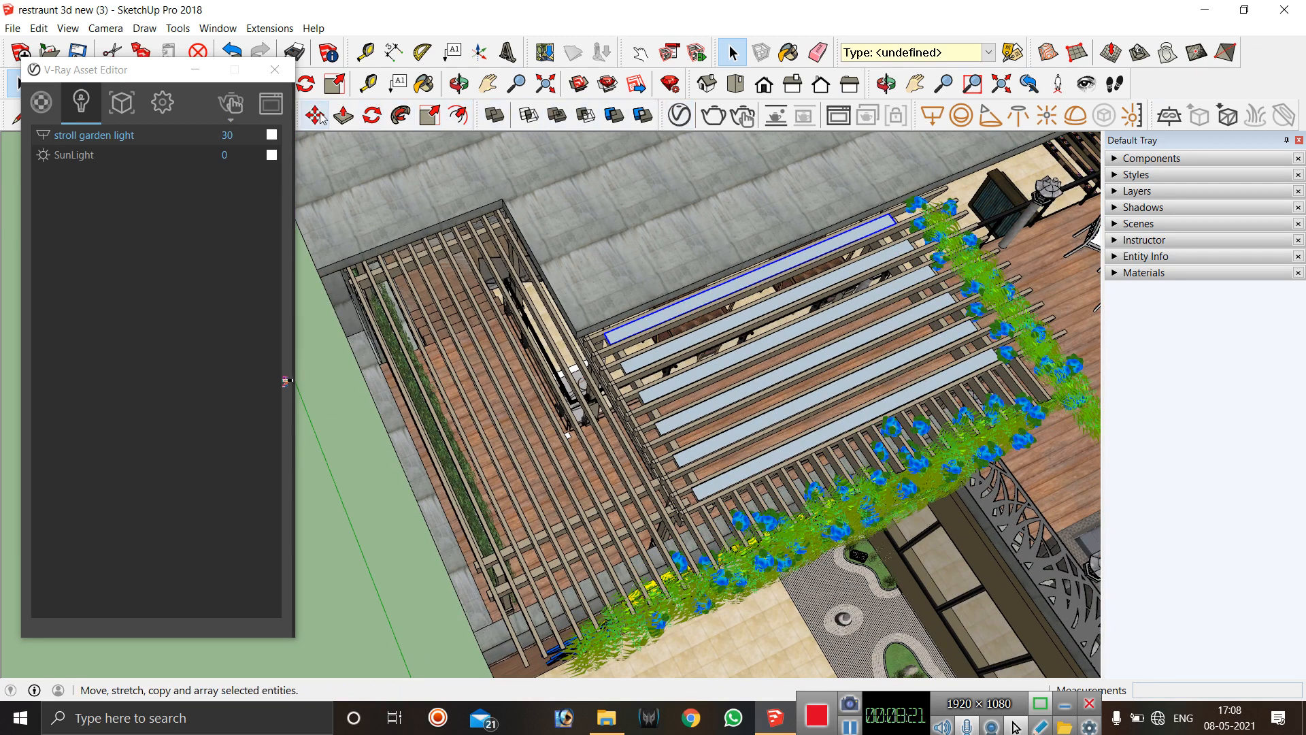
pyautogui.click(350, 143)
pyautogui.click(316, 116)
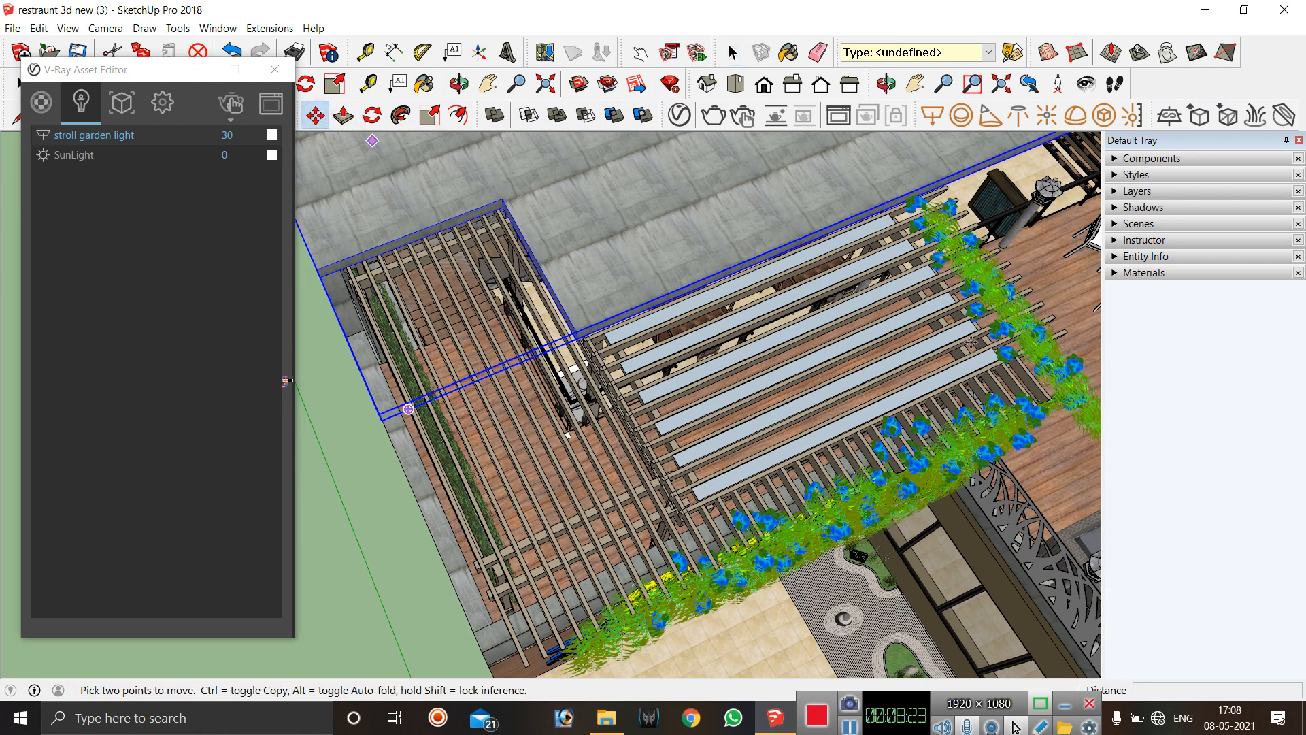
pyautogui.press('space')
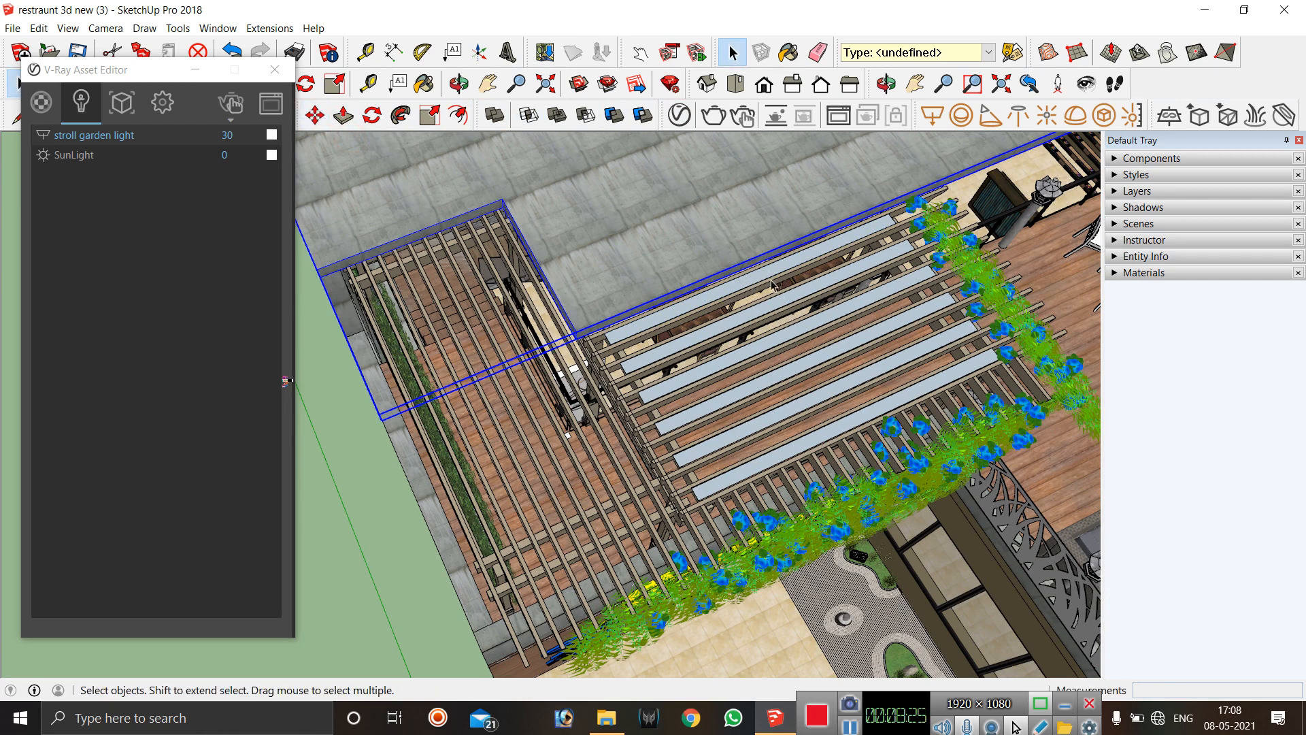
pyautogui.click(766, 268)
pyautogui.press('m')
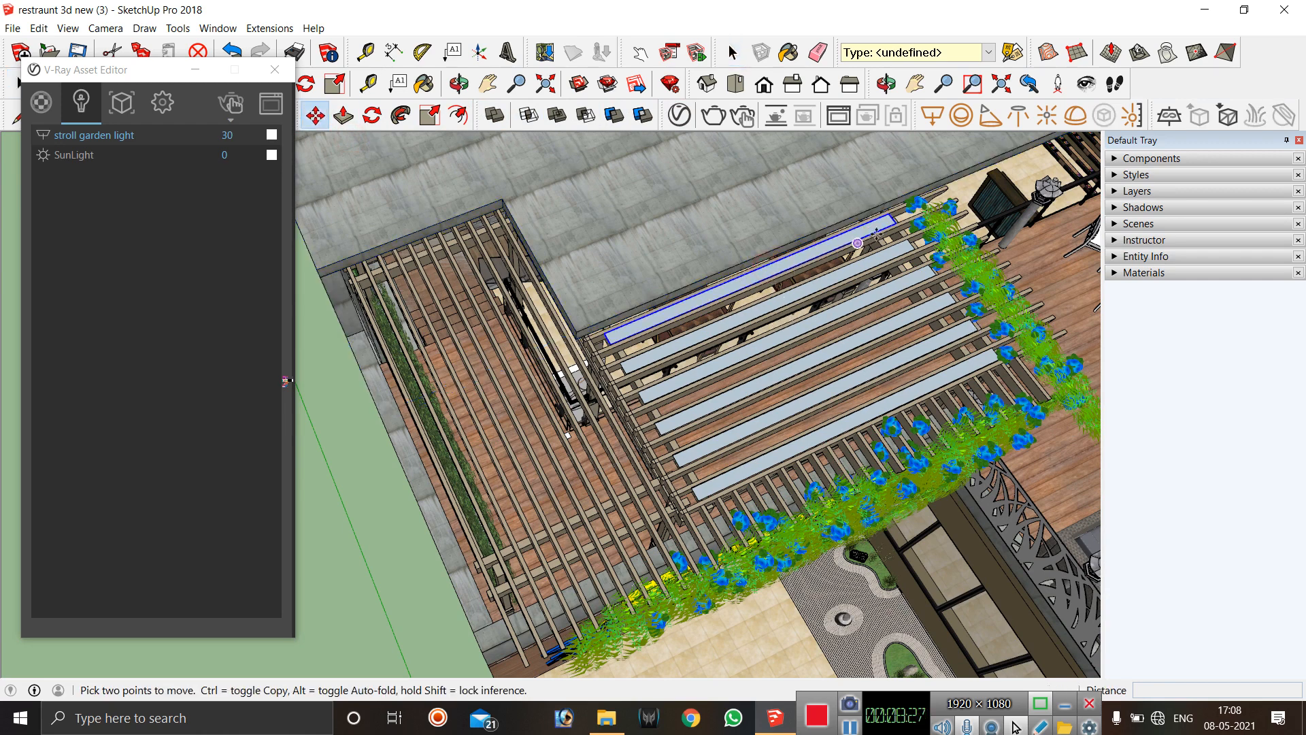
pyautogui.click(883, 215)
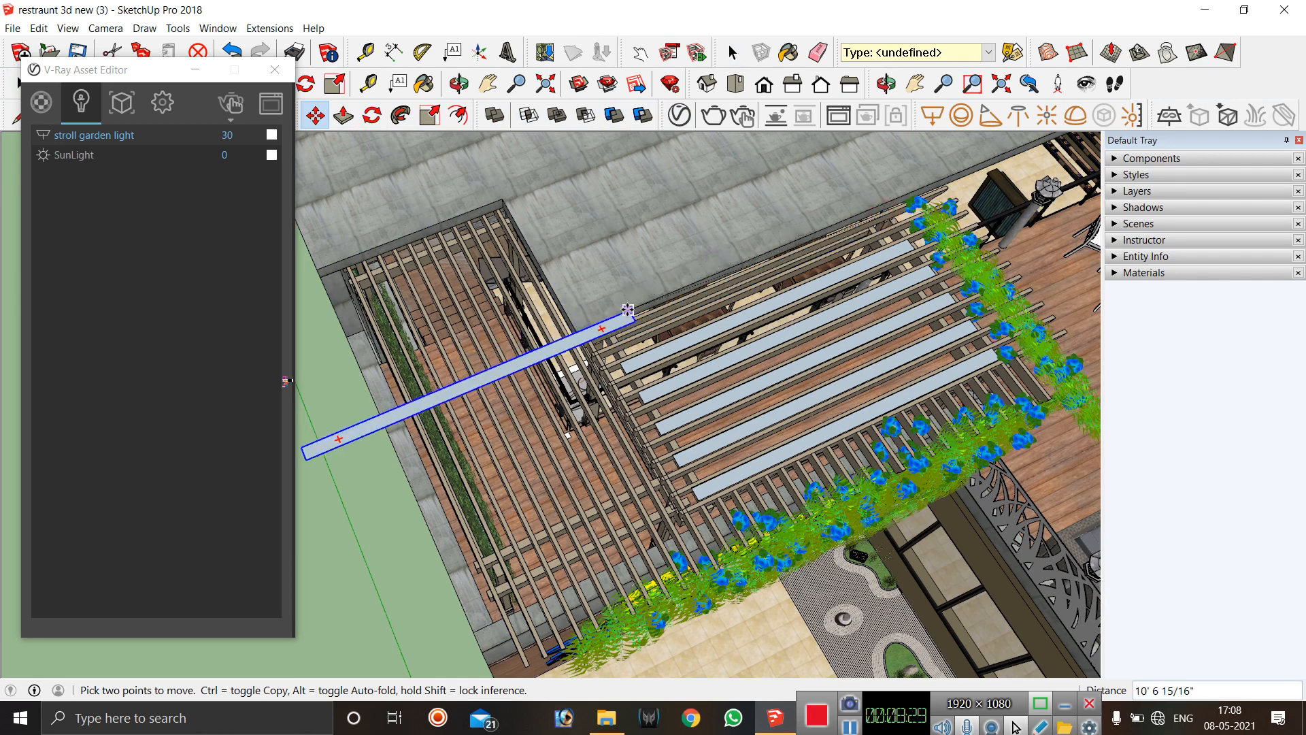
pyautogui.press('ctrl')
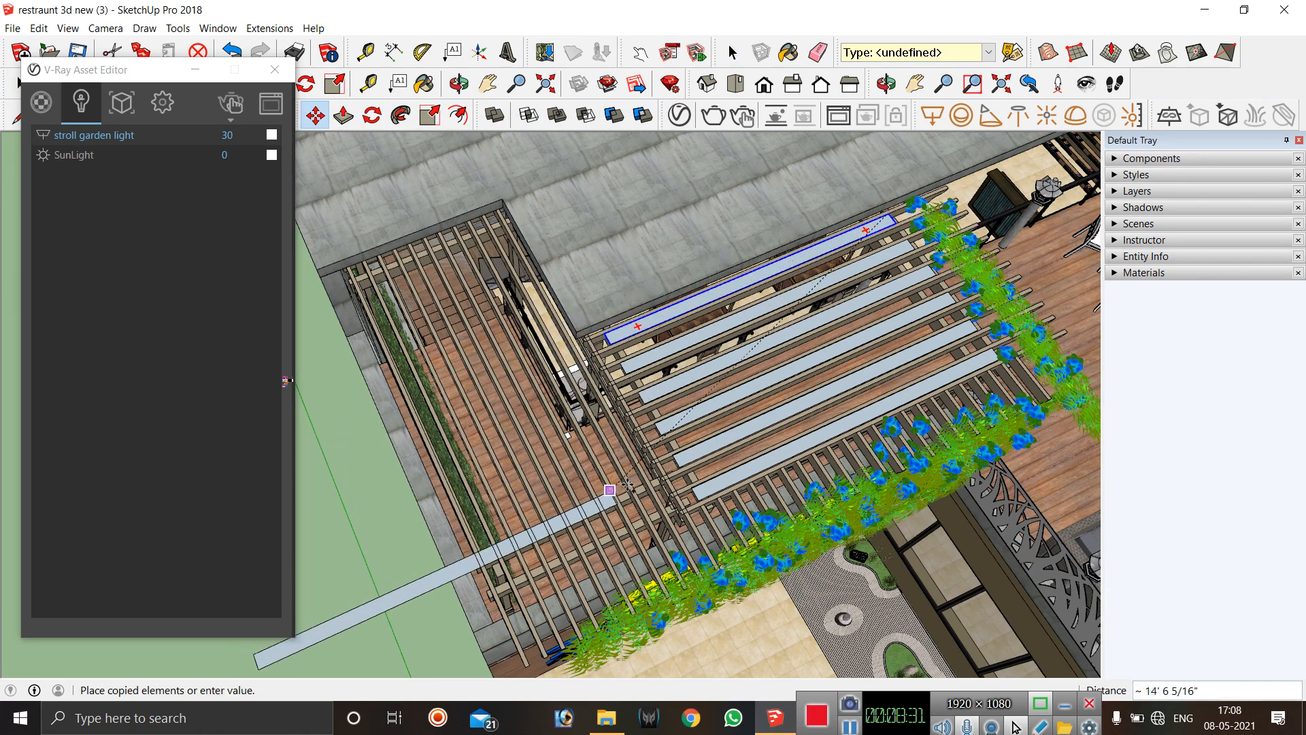
pyautogui.click(648, 481)
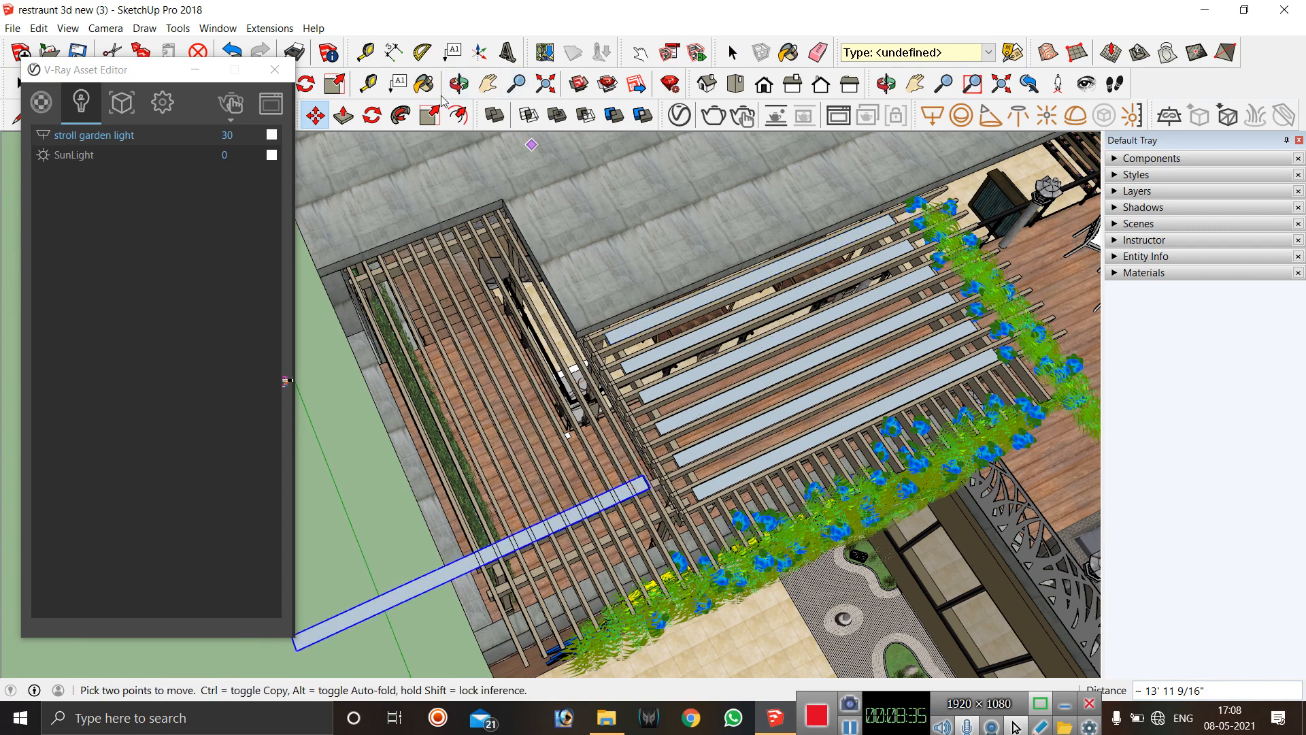
# Rotate the copied rectangle light 90° about its end corner so it runs parallel to the side pergola's slats.
pyautogui.click(400, 115)
pyautogui.click(372, 115)
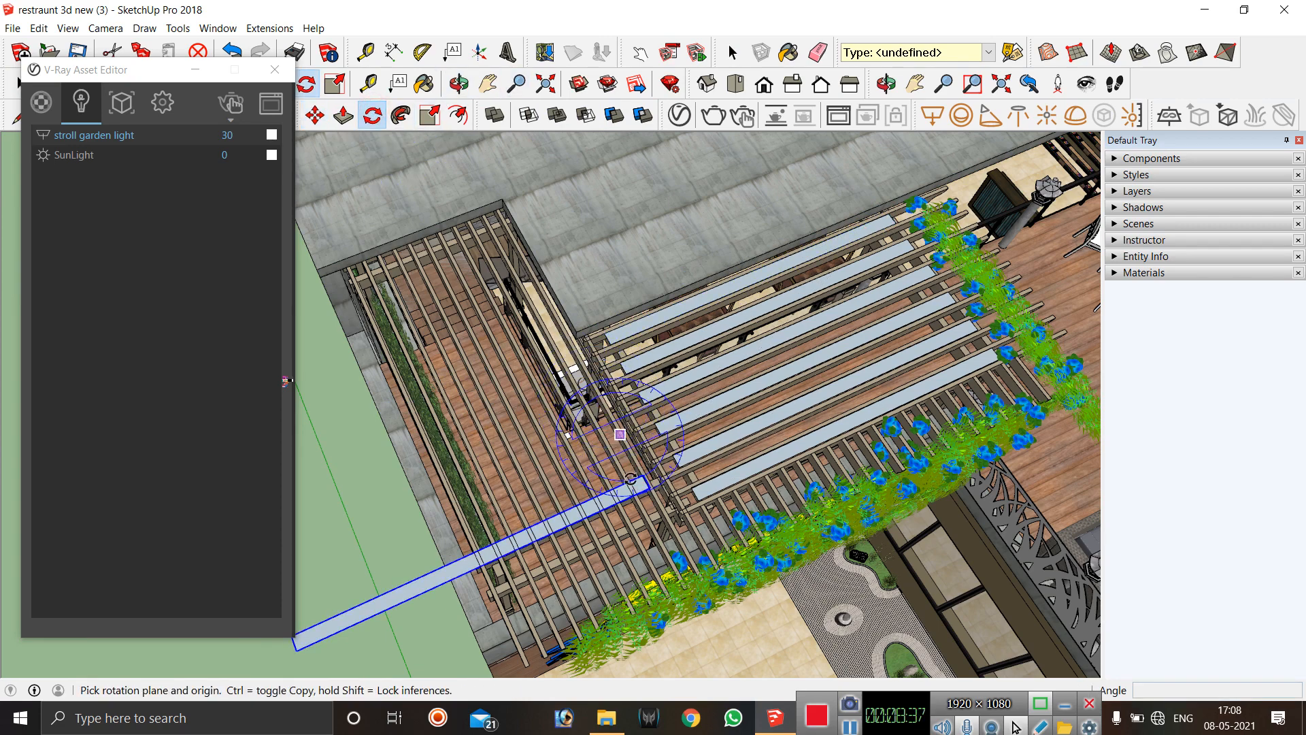
pyautogui.scroll(1, 644, 491)
pyautogui.scroll(5, 644, 491)
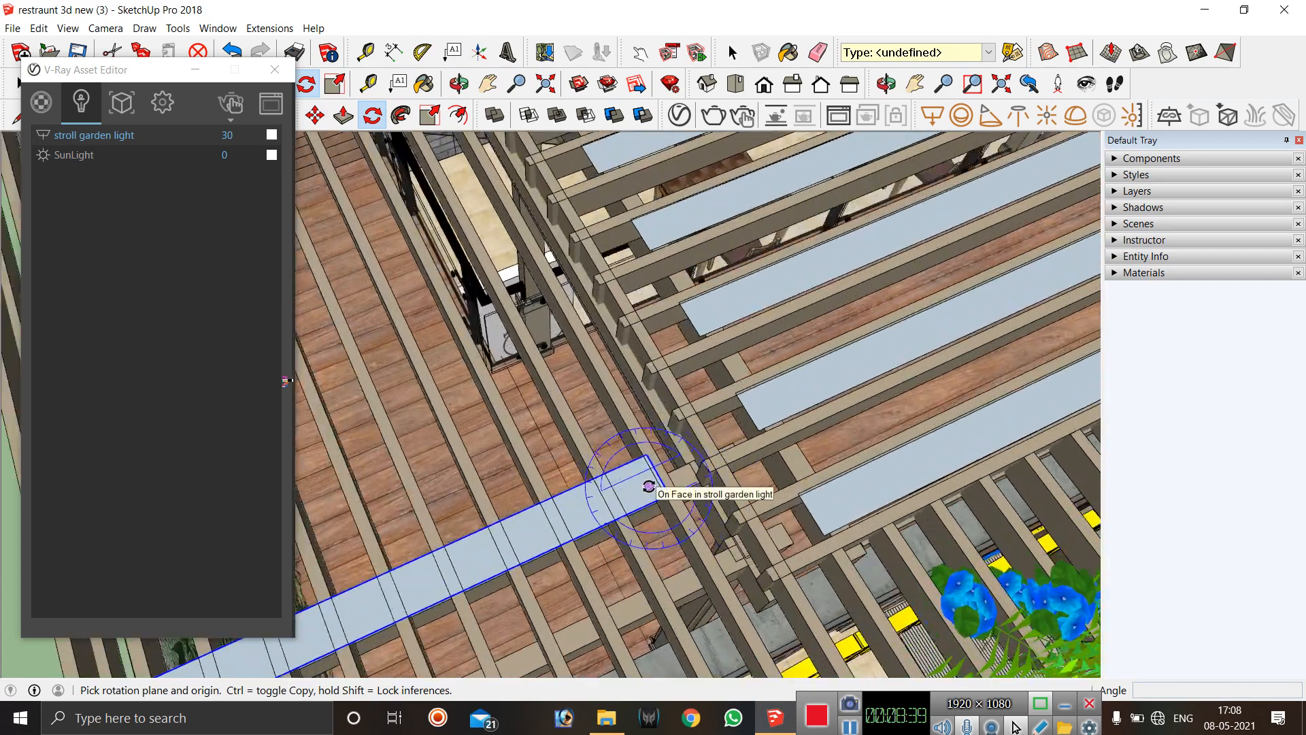
pyautogui.scroll(2, 650, 485)
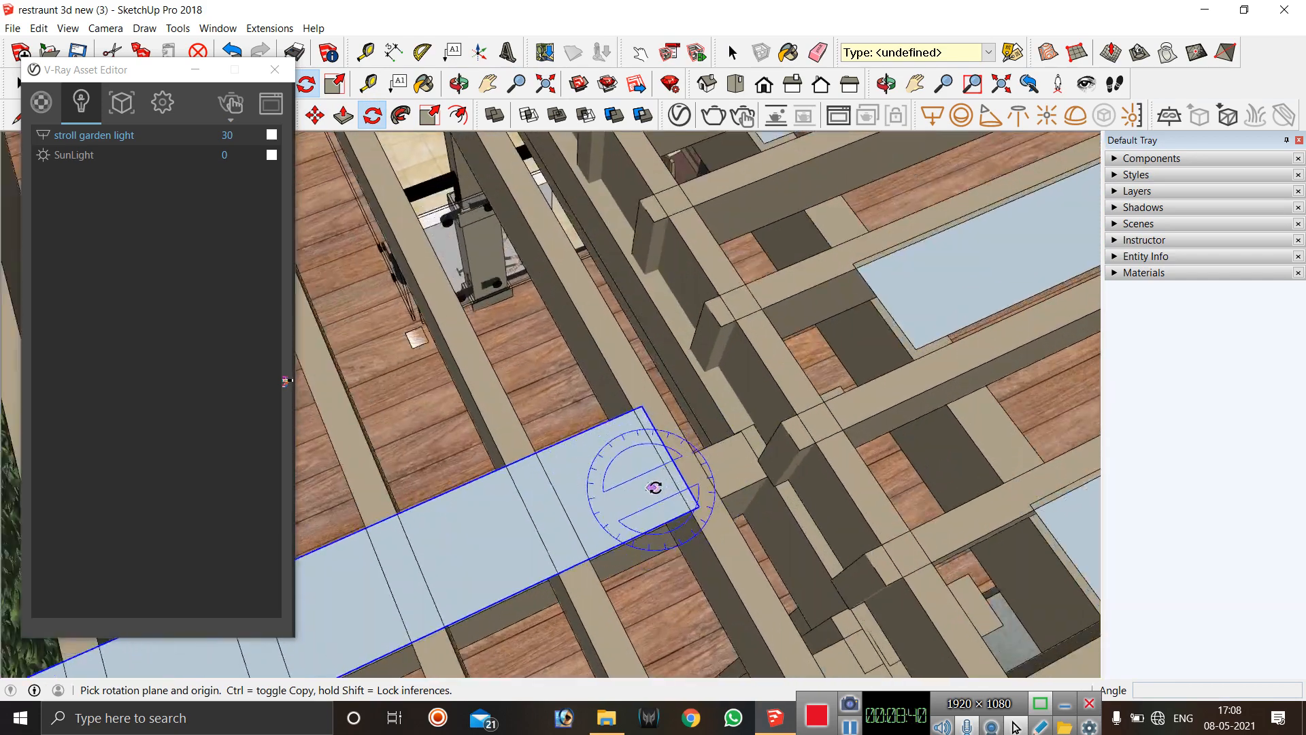
pyautogui.click(699, 506)
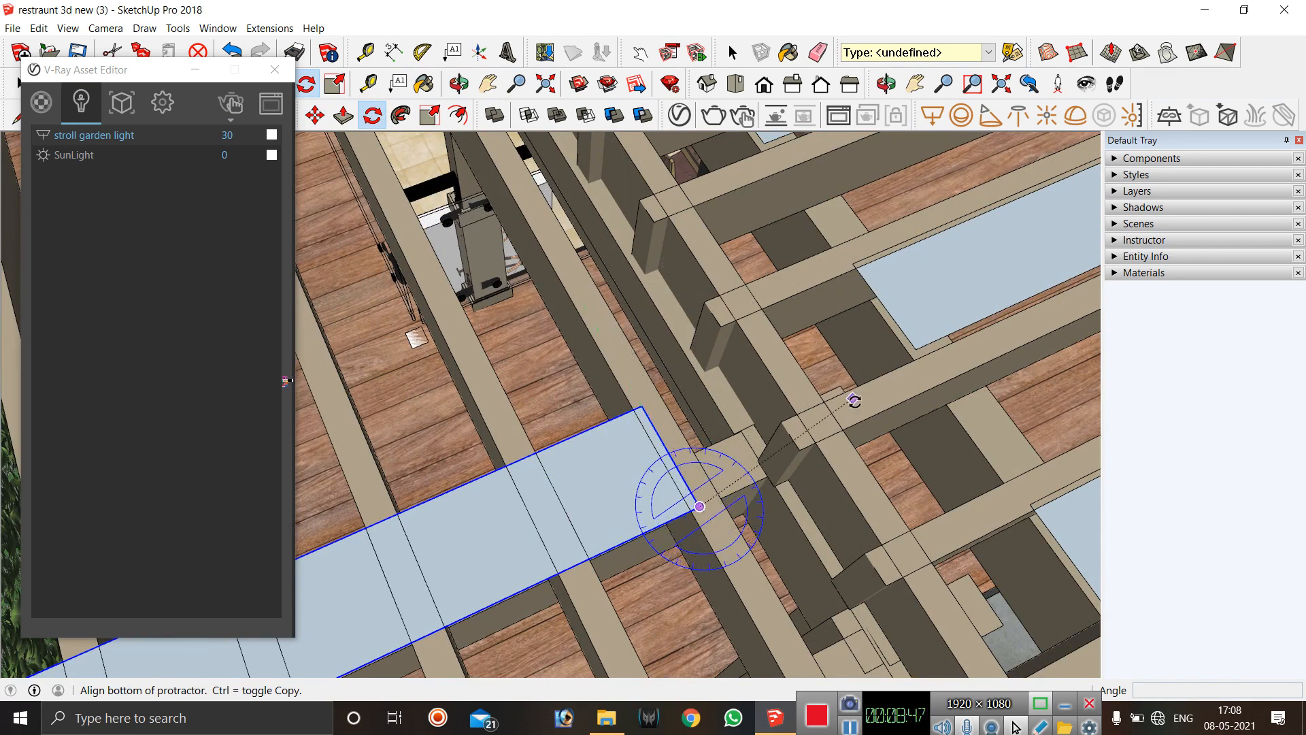
pyautogui.click(570, 280)
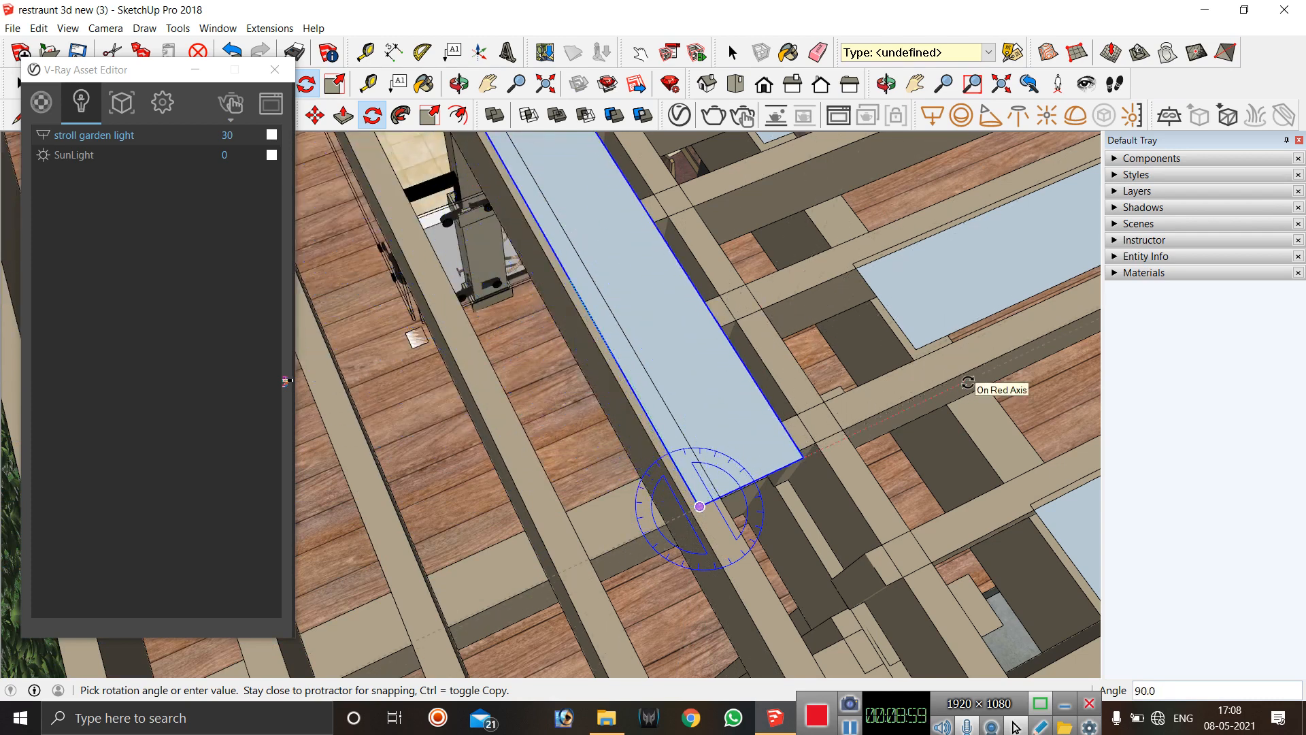
pyautogui.click(967, 382)
# Move the rotated rectangle light by its end corner into the side pergola gap nearest the main pergola.
pyautogui.scroll(-3, 779, 443)
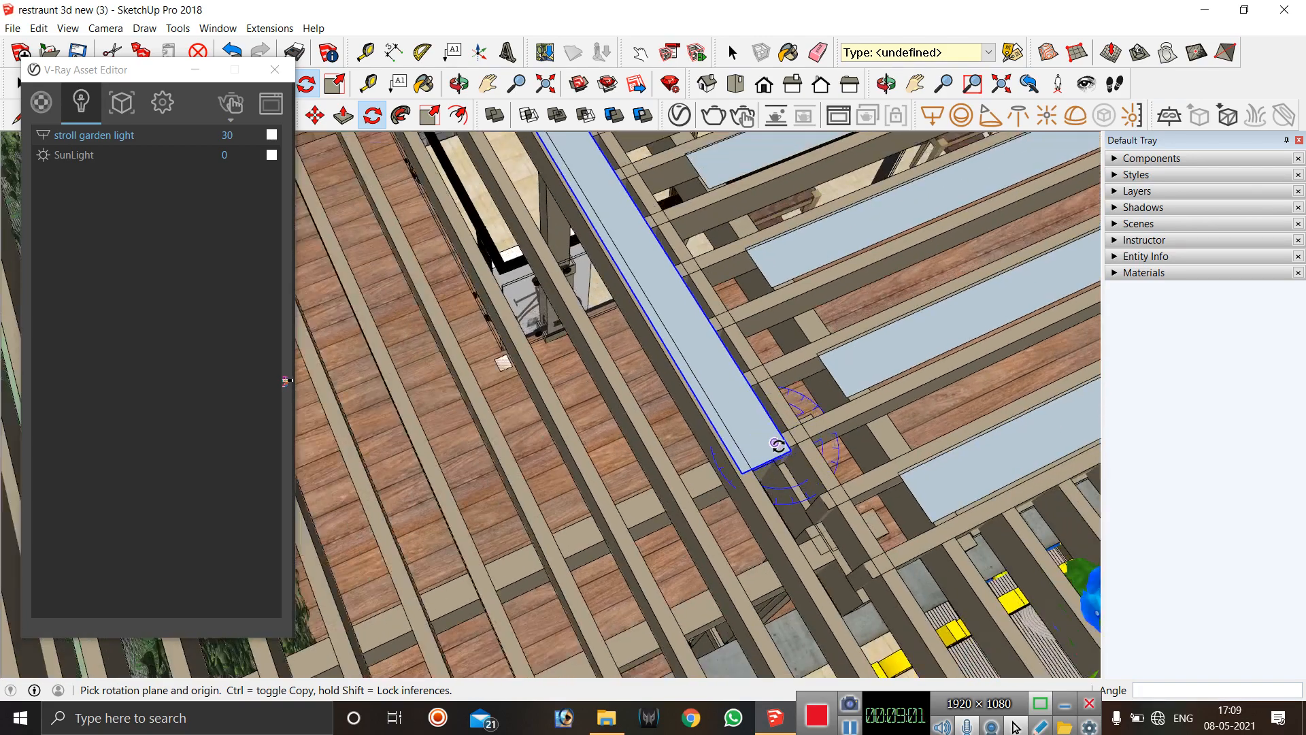
pyautogui.scroll(-2, 777, 445)
pyautogui.scroll(-3, 772, 443)
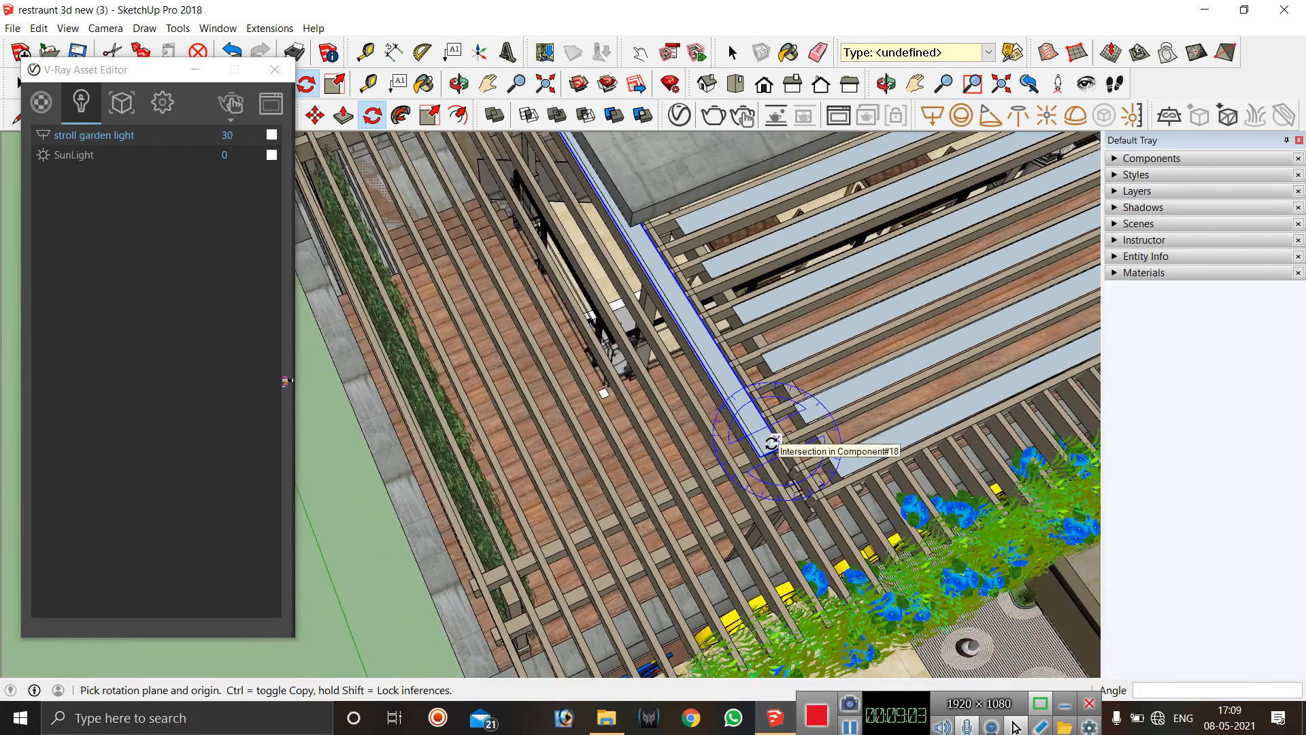
pyautogui.scroll(-2, 771, 444)
pyautogui.scroll(-2, 772, 443)
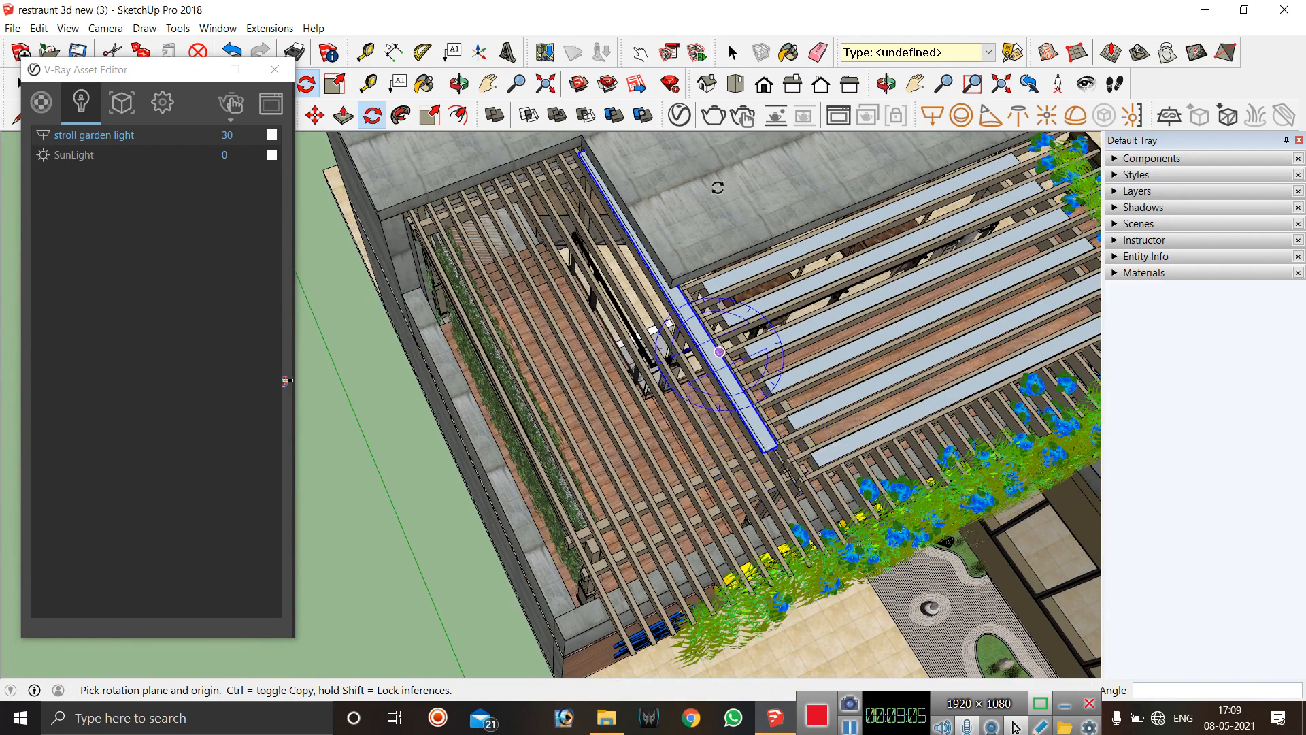
pyautogui.click(315, 115)
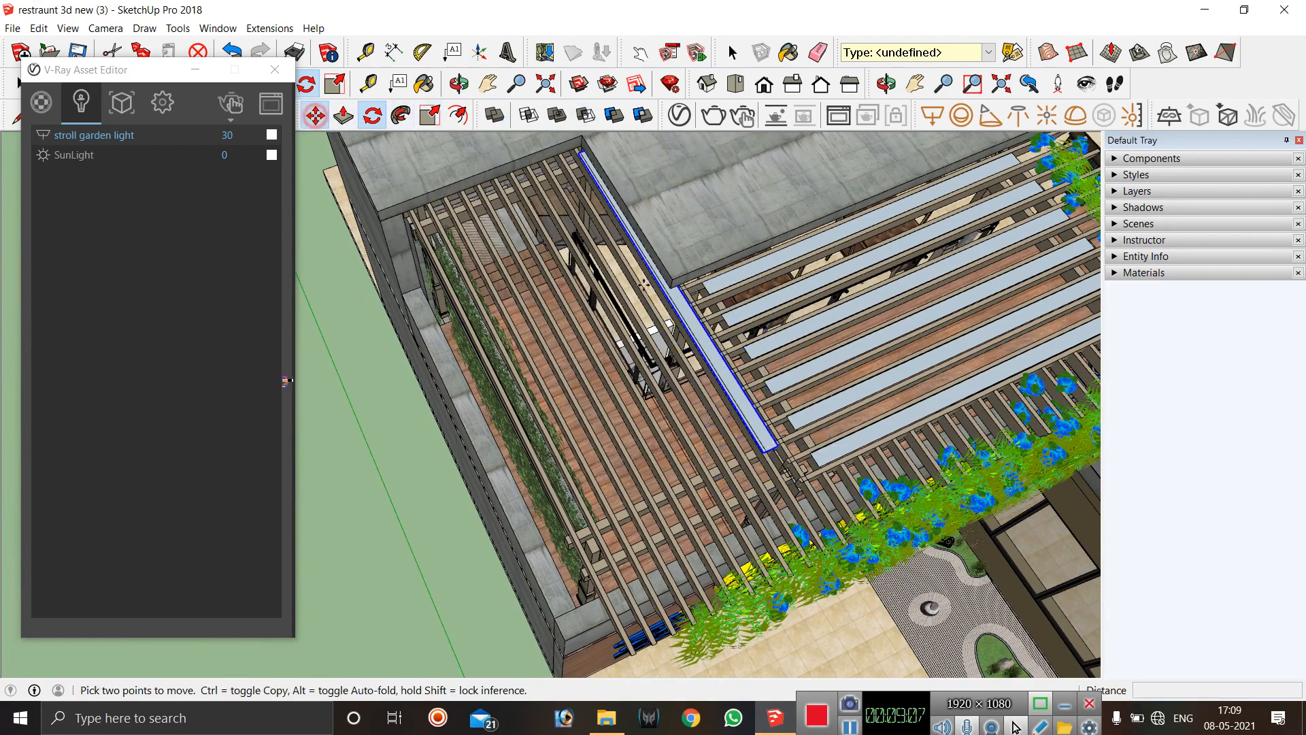
pyautogui.scroll(5, 776, 439)
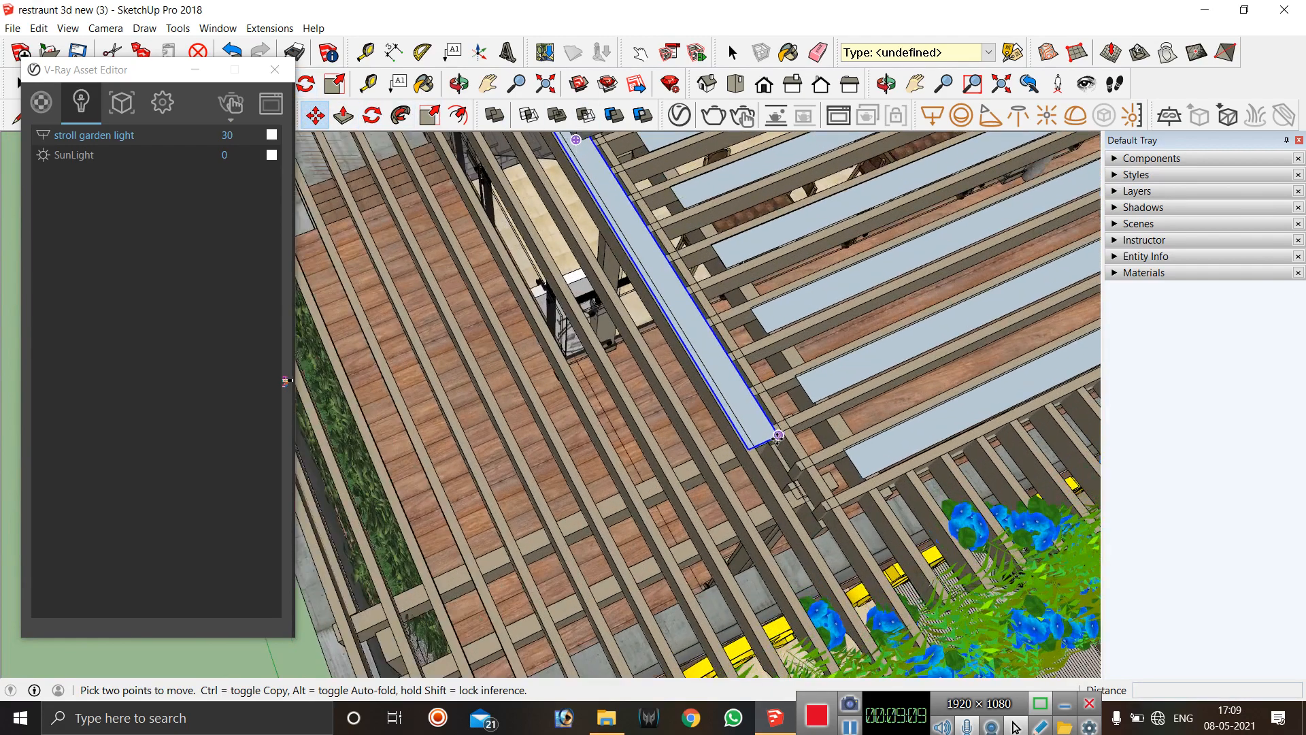
pyautogui.scroll(2, 778, 436)
pyautogui.click(777, 435)
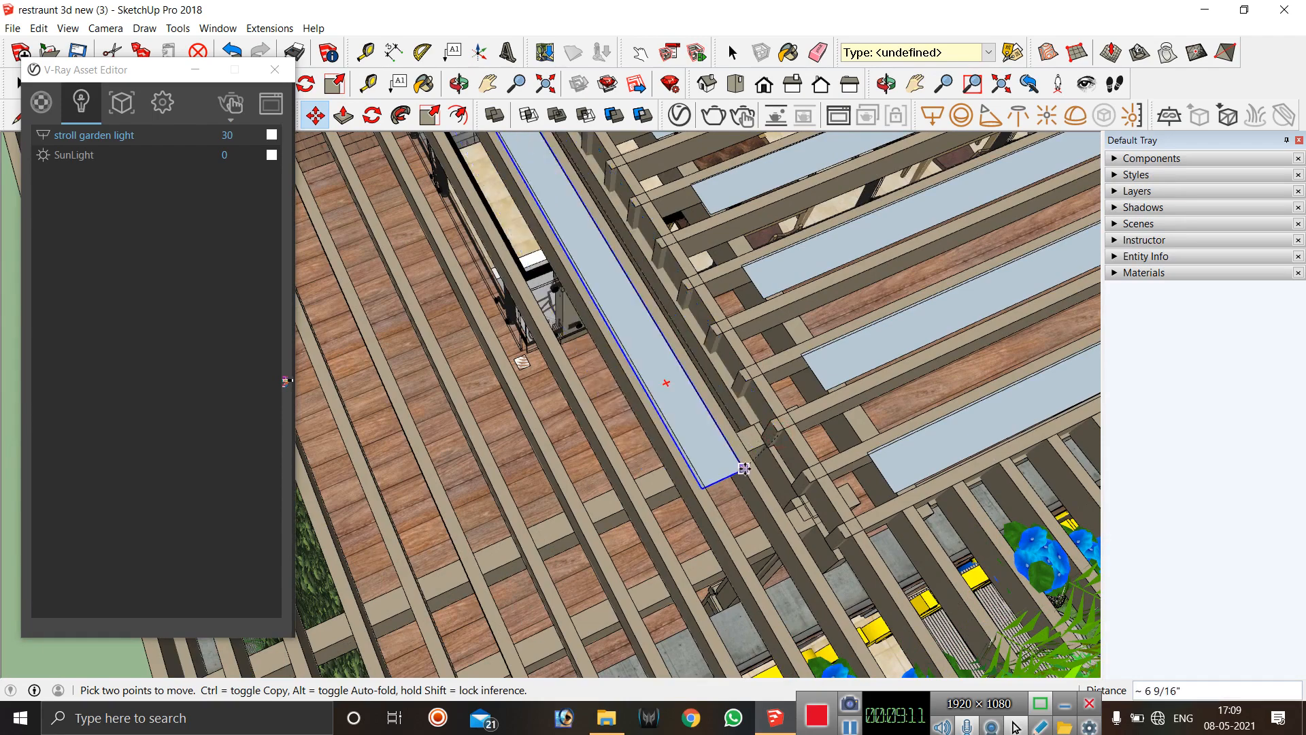
pyautogui.click(756, 492)
# Scale the side pergola's rectangle light lengthwise to a factor of 1.02 from its front end.
pyautogui.scroll(-1, 807, 482)
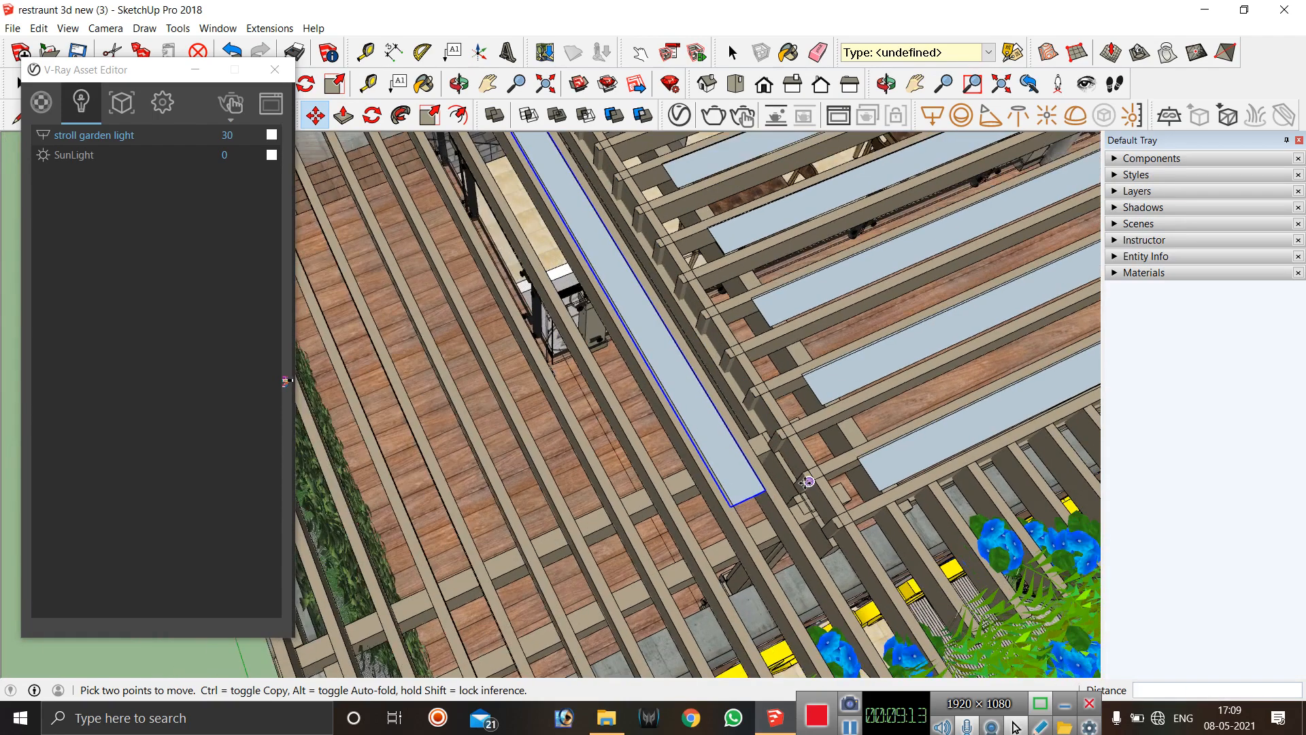
pyautogui.scroll(-4, 807, 481)
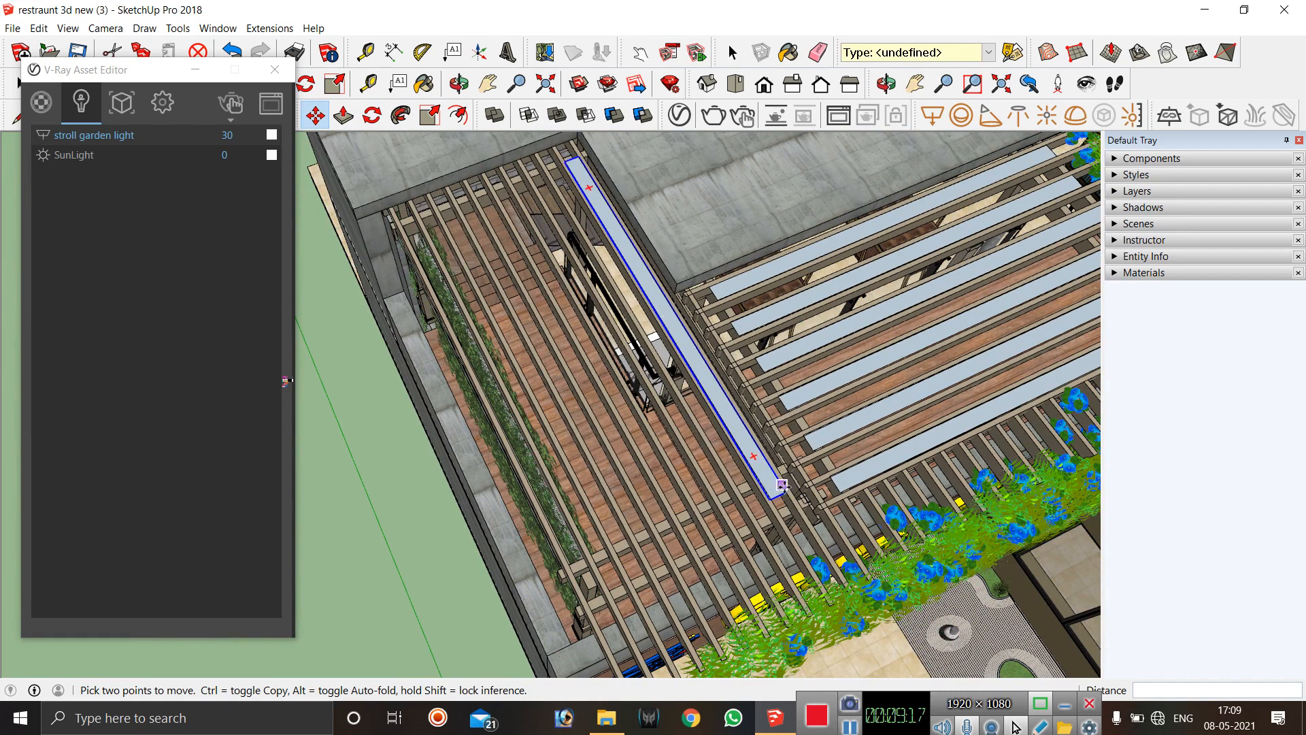
pyautogui.click(430, 117)
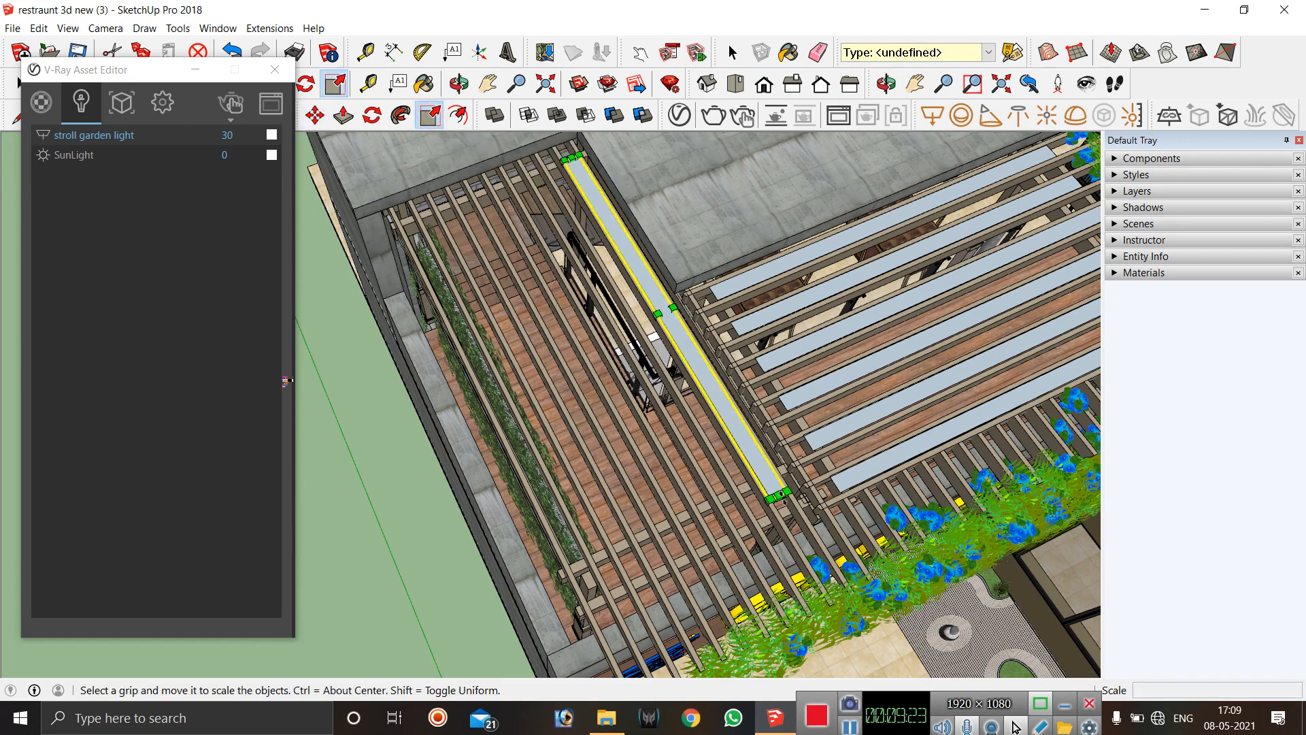
pyautogui.click(781, 496)
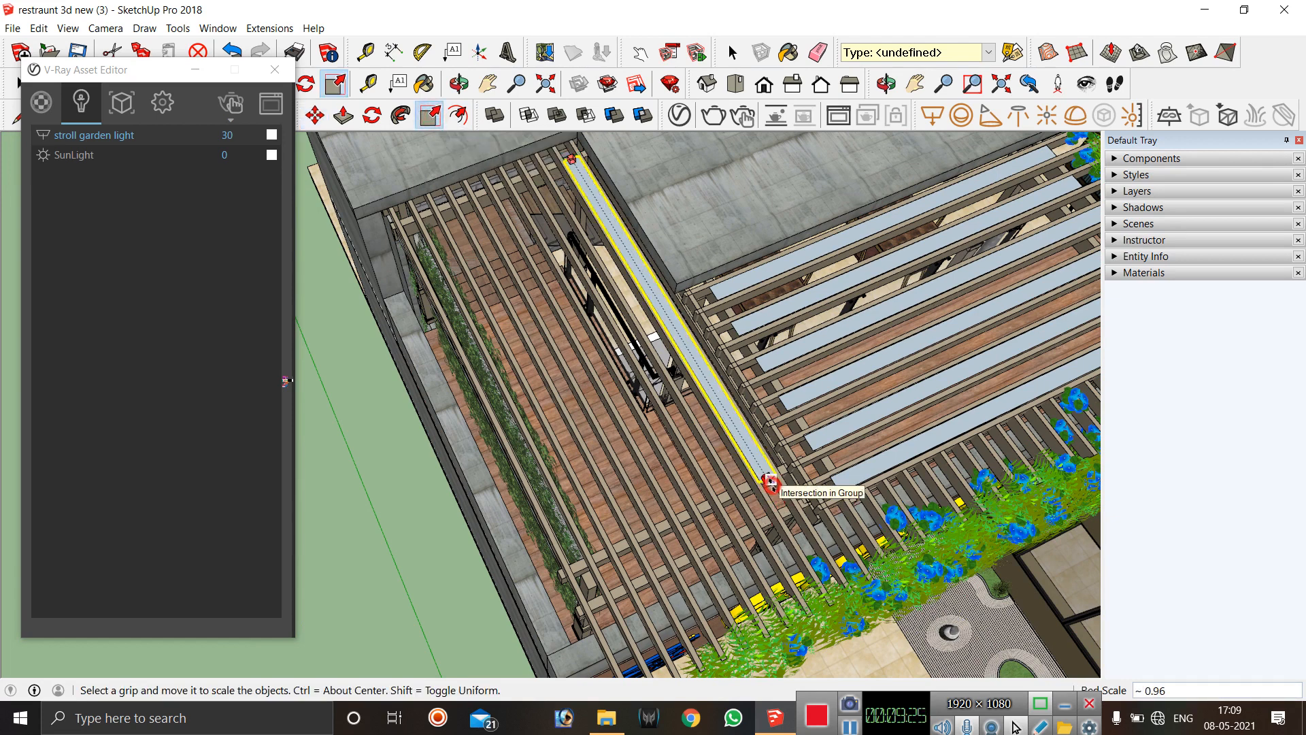
pyautogui.click(780, 506)
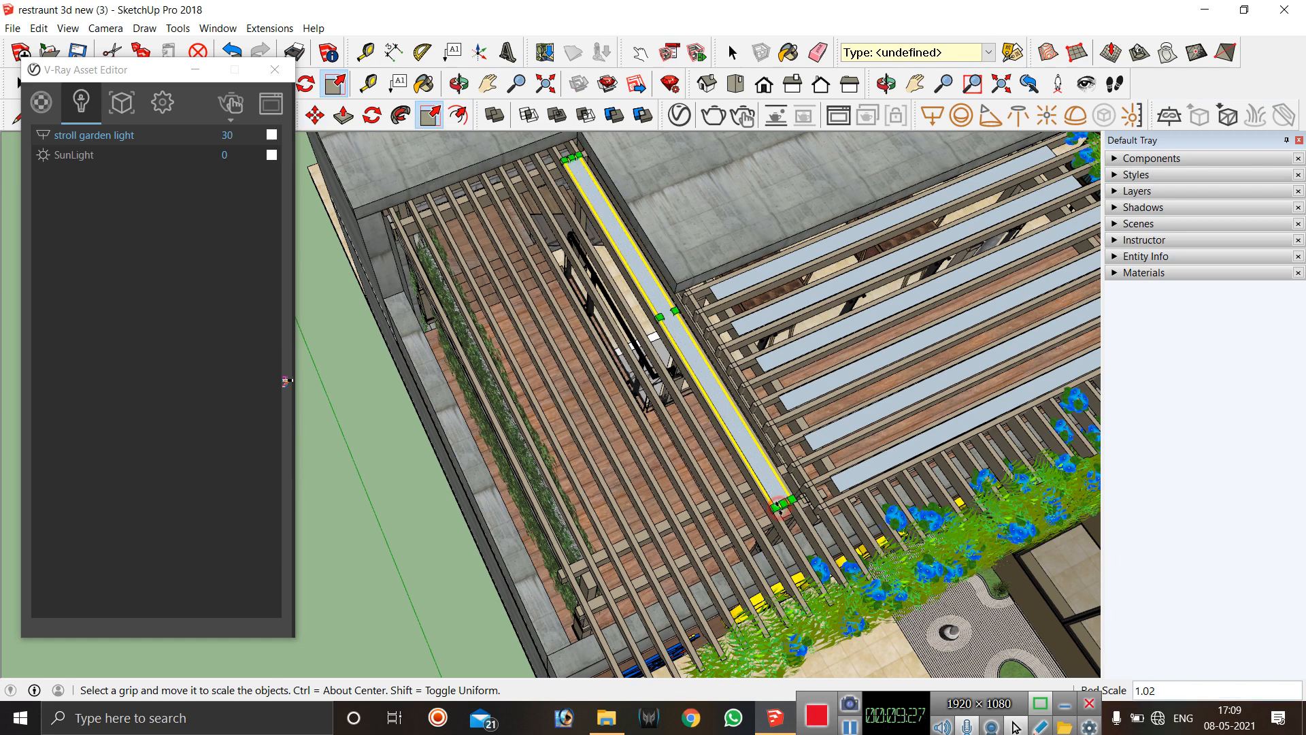
pyautogui.press('space')
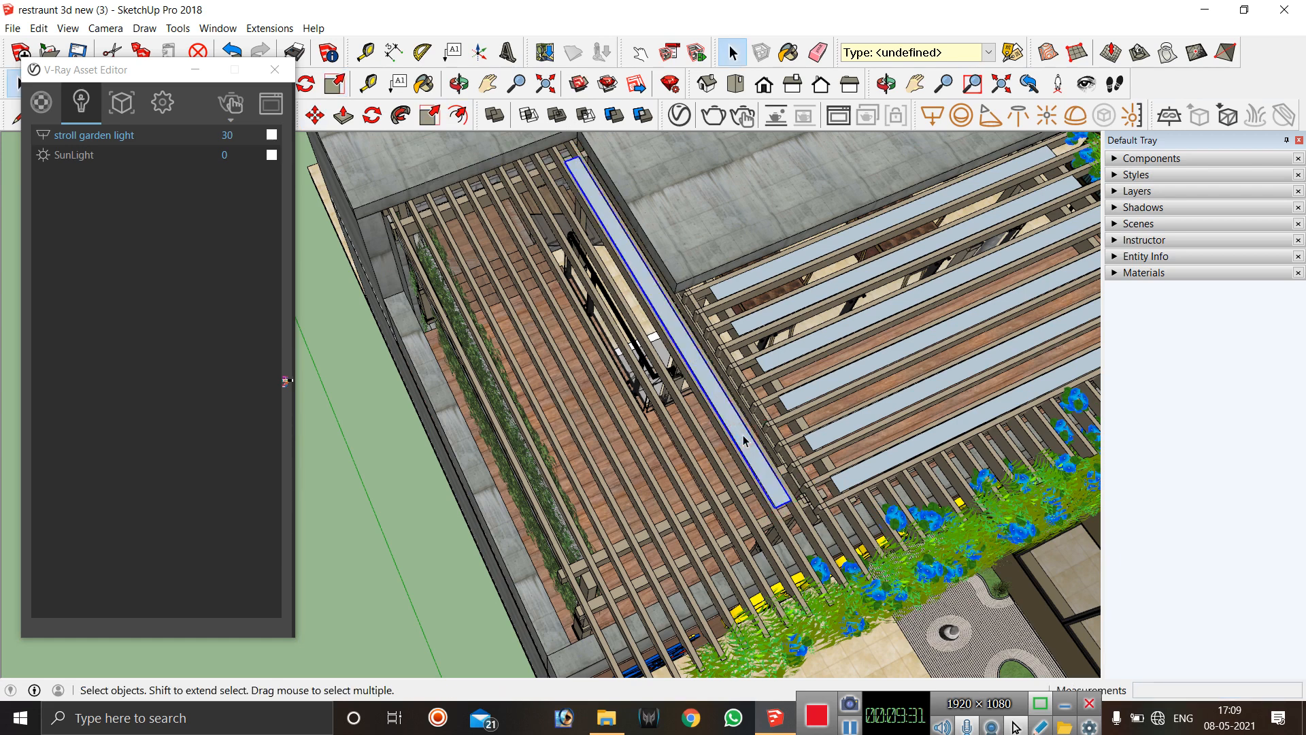
# Copy the side pergola's rectangle light twice towards the outer side wall, spacing the copies about 1' 2 1/16" apart.
pyautogui.press('m')
pyautogui.click(786, 504)
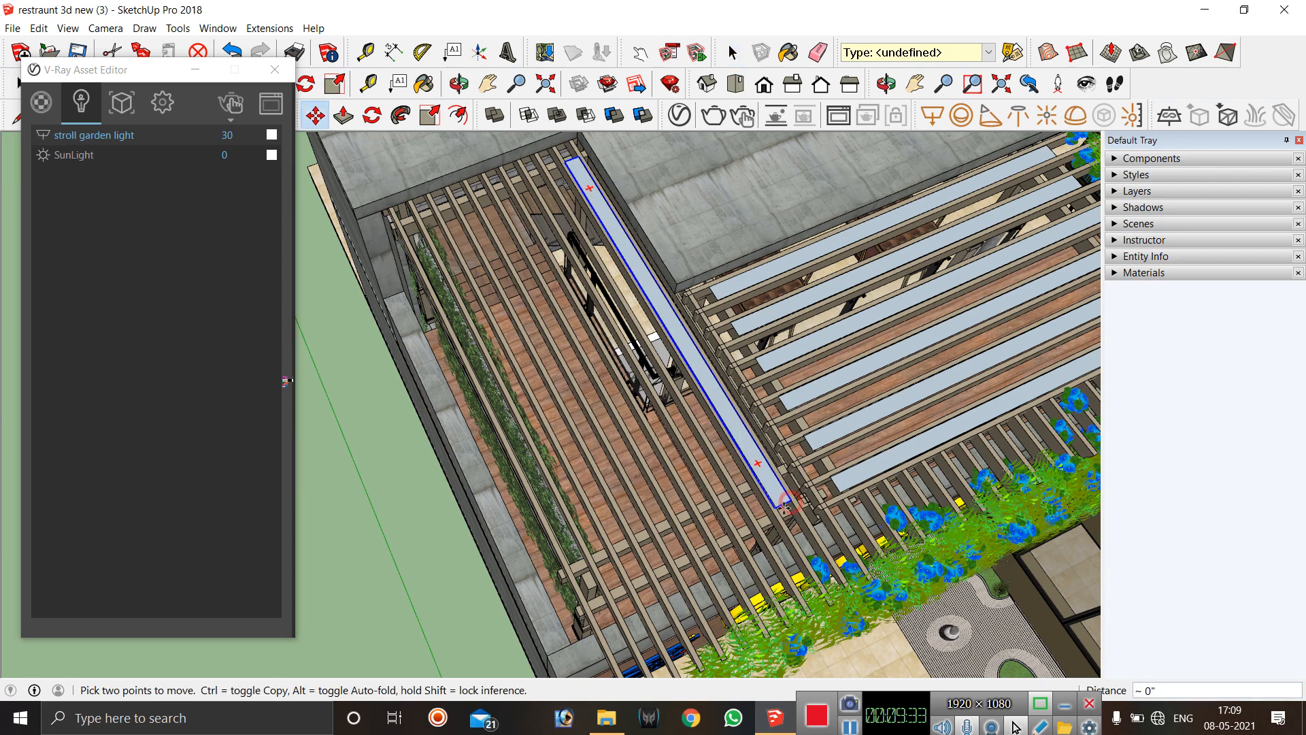
pyautogui.press('ctrl')
pyautogui.scroll(3, 752, 519)
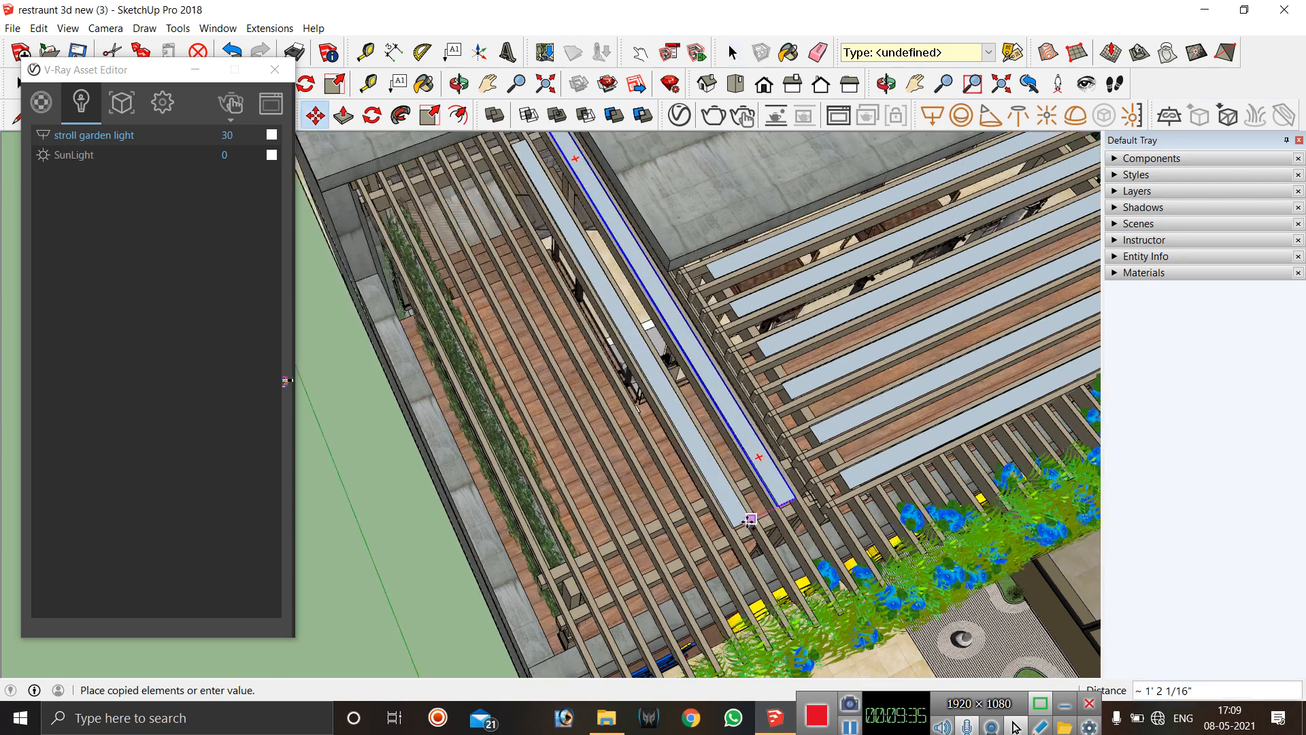
pyautogui.scroll(1, 750, 521)
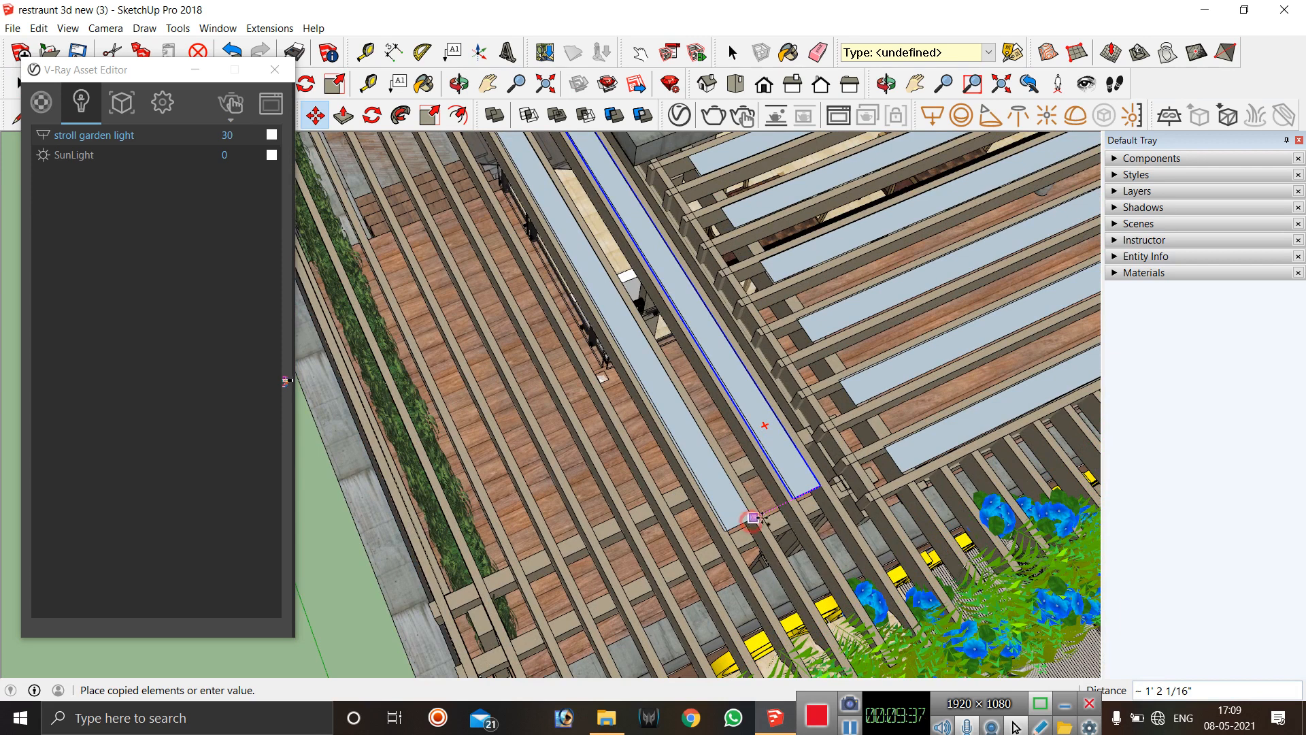
pyautogui.click(752, 519)
pyautogui.click(749, 521)
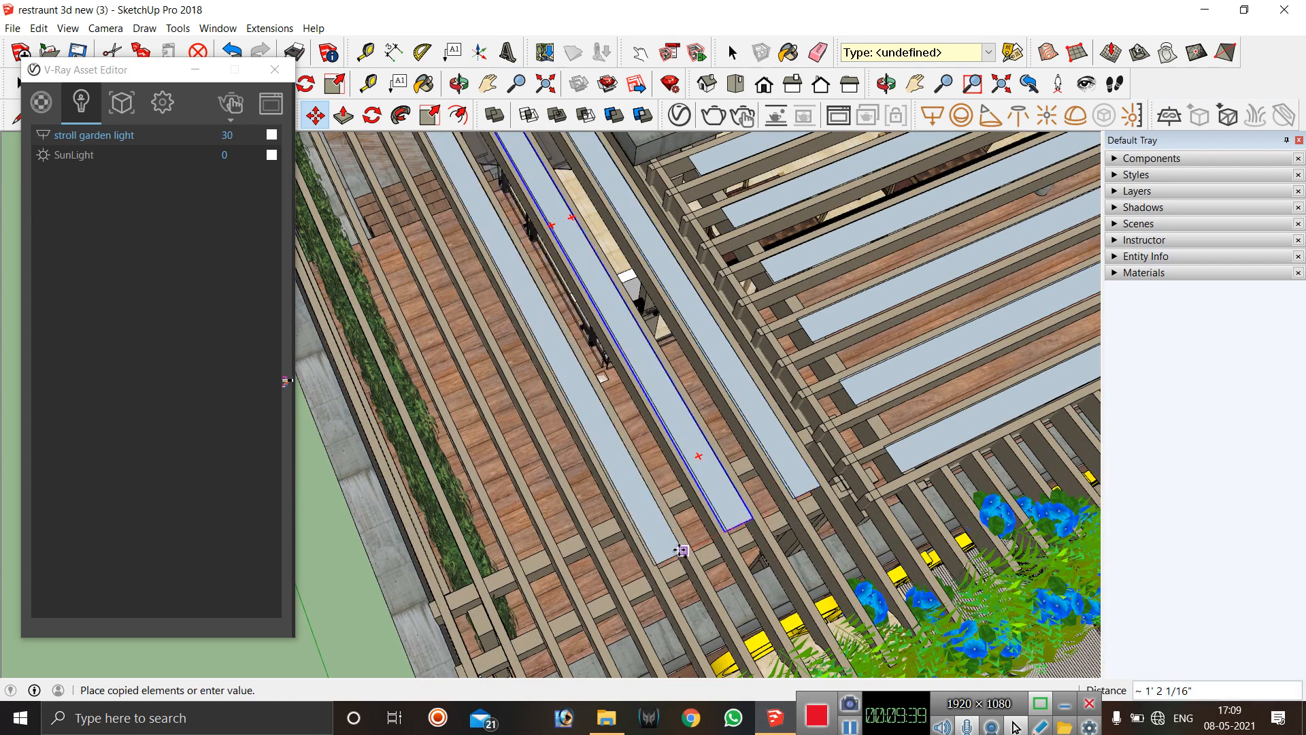
pyautogui.click(682, 549)
# Copy the outermost side pergola light twice more towards the hedge, about 1' 2 1/16" apart, and clear the selection.
pyautogui.click(681, 551)
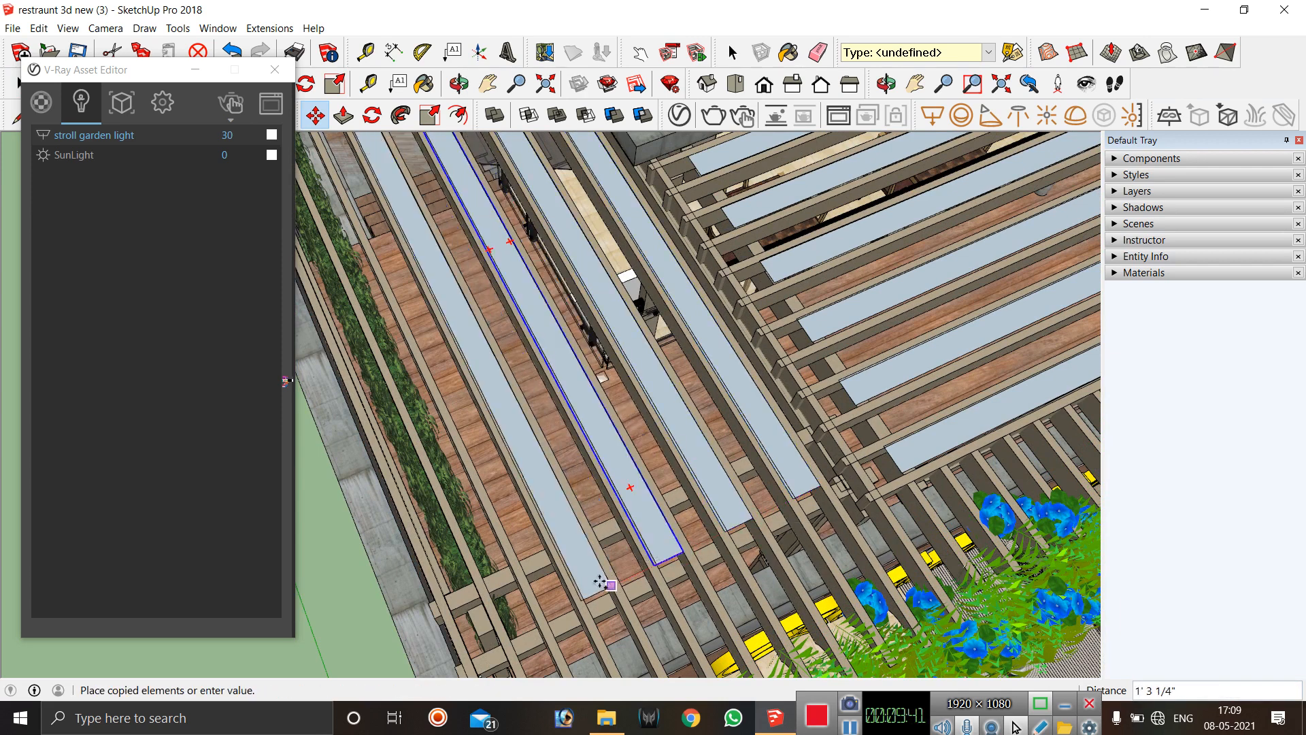
pyautogui.click(611, 585)
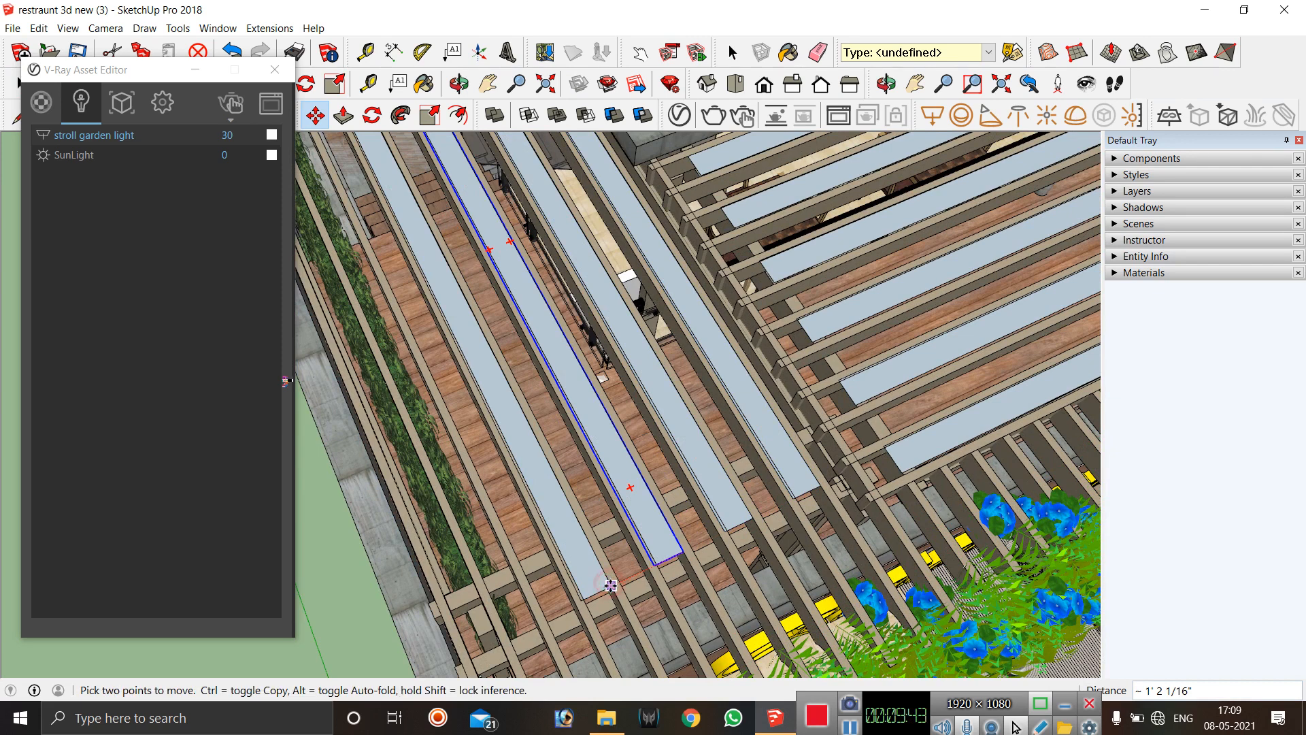
pyautogui.click(608, 586)
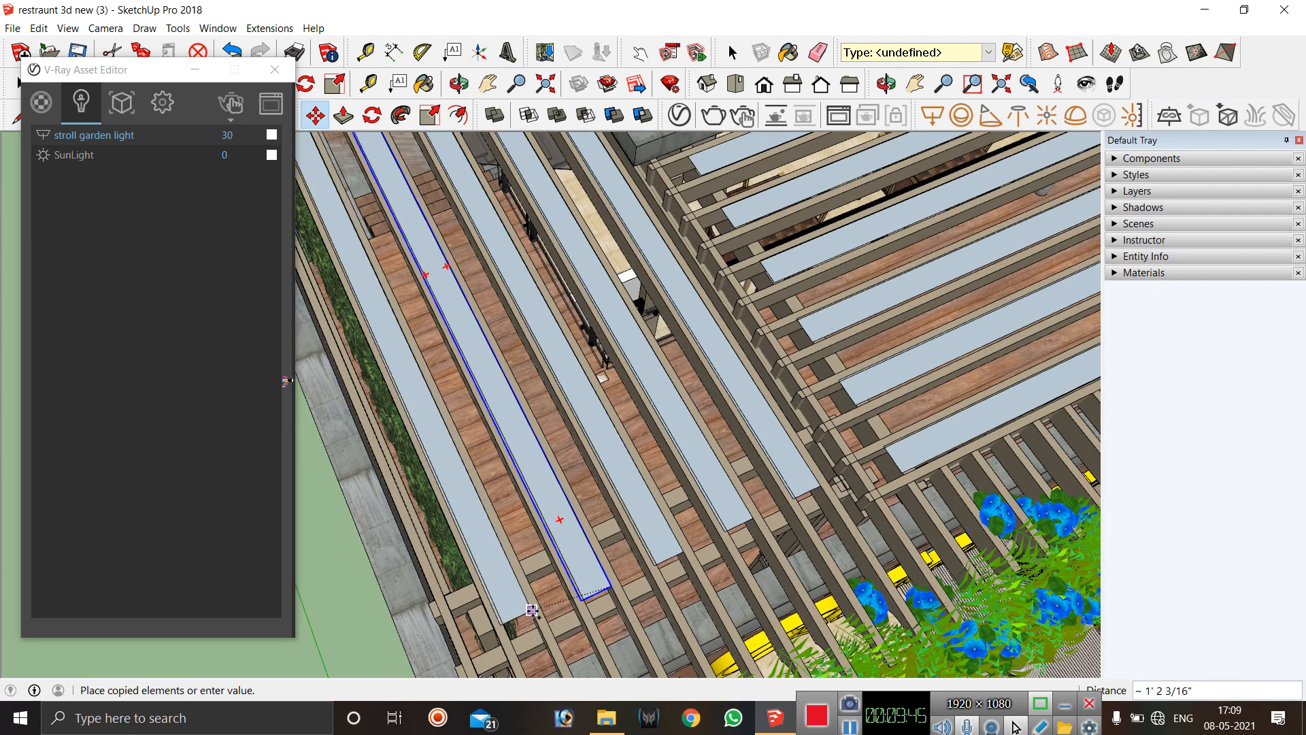
pyautogui.click(535, 621)
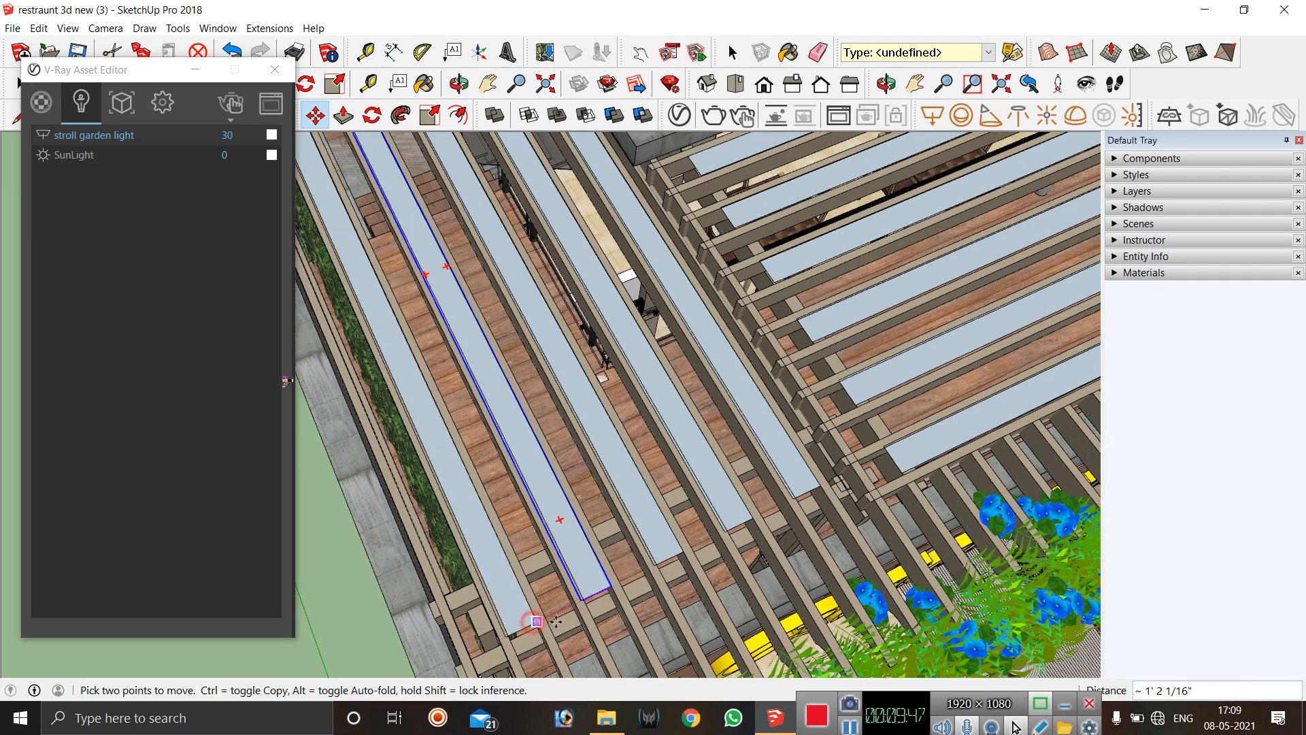
pyautogui.scroll(-5, 612, 564)
pyautogui.scroll(-6, 617, 562)
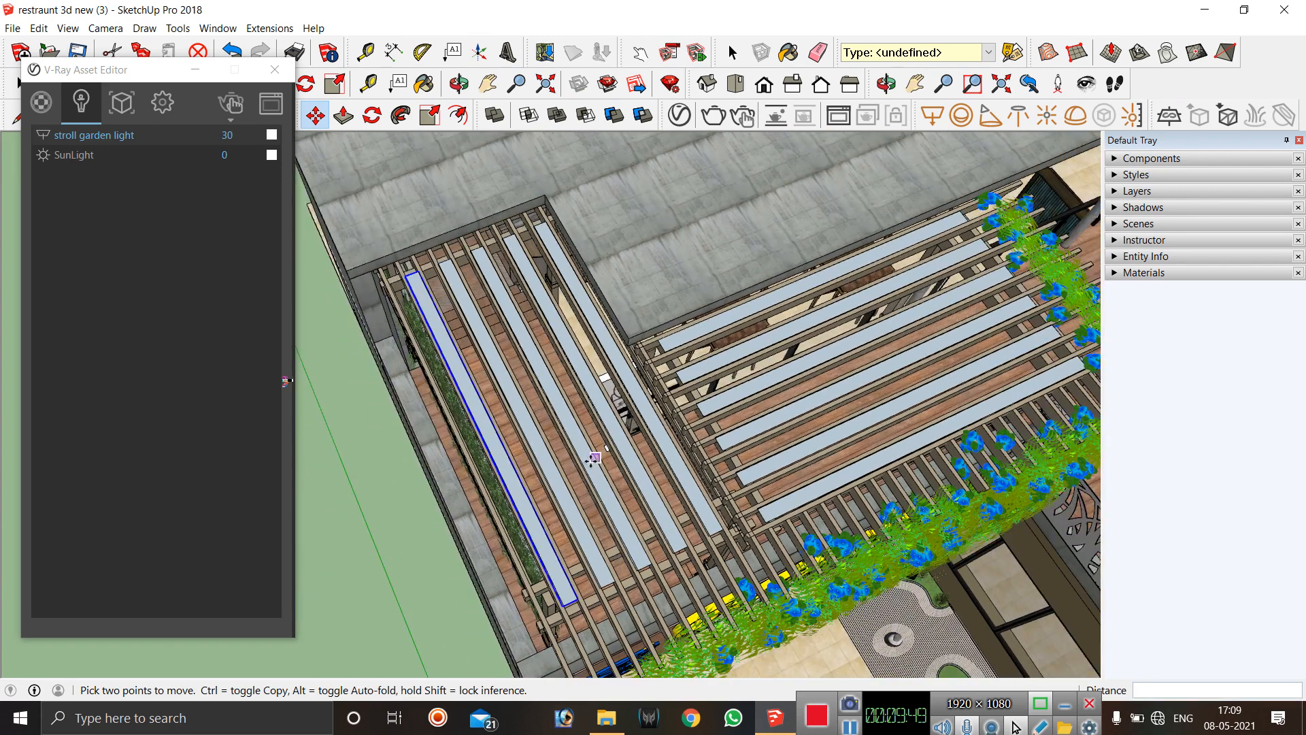
pyautogui.press('space')
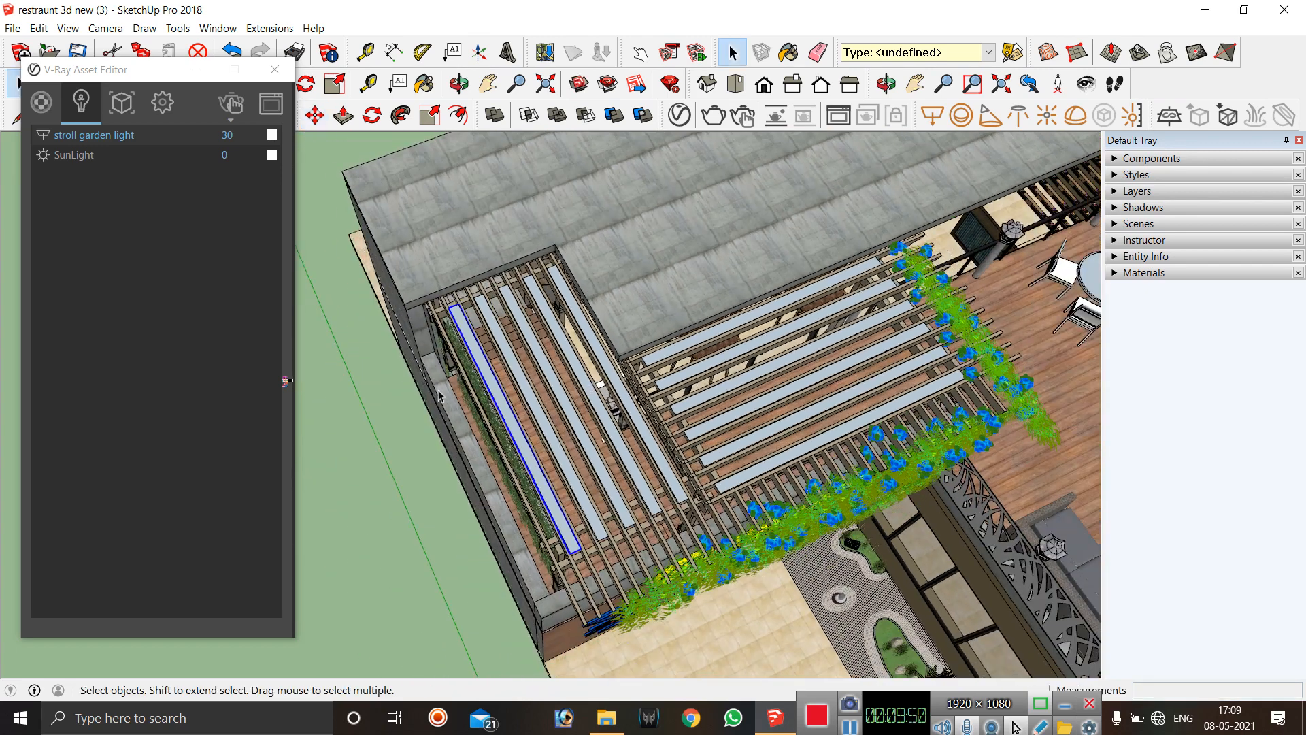
pyautogui.click(393, 406)
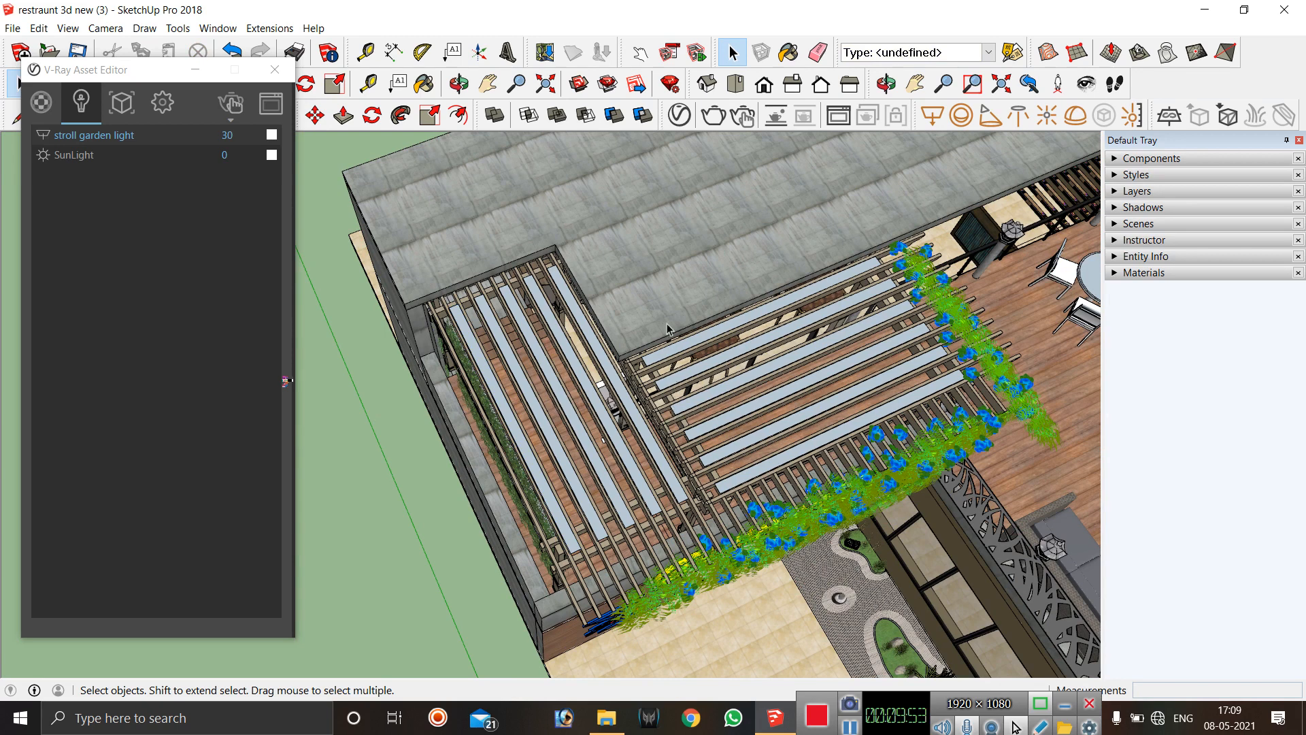
# Set the intensity of the "stroll garden light" to 60.
pyautogui.scroll(-1, 724, 407)
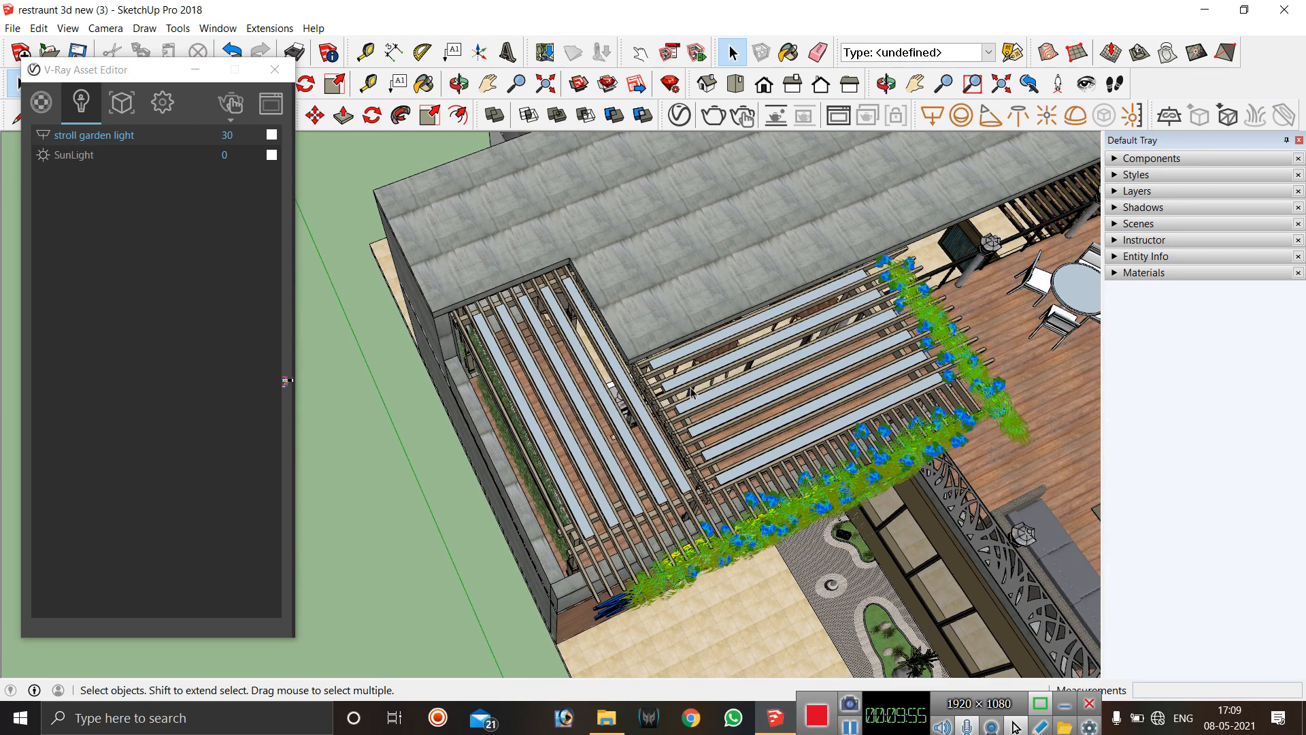
pyautogui.click(226, 133)
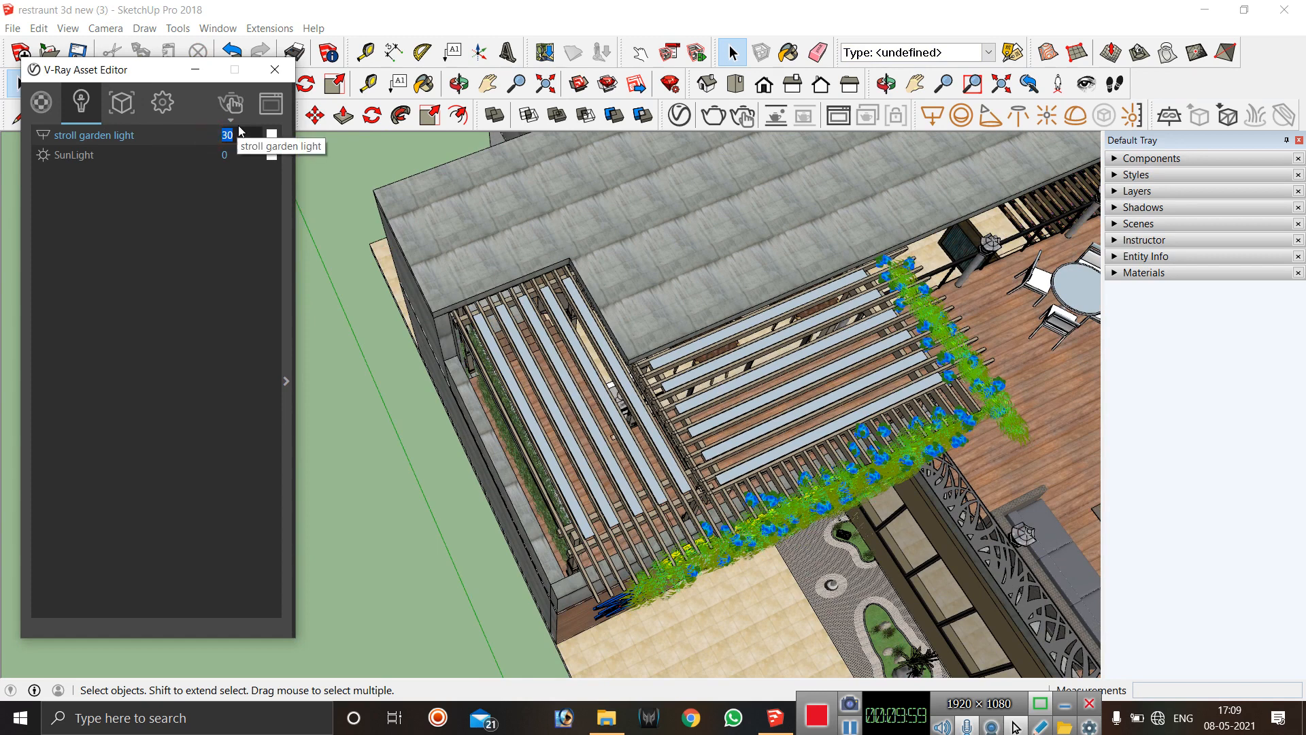
pyautogui.write('6')
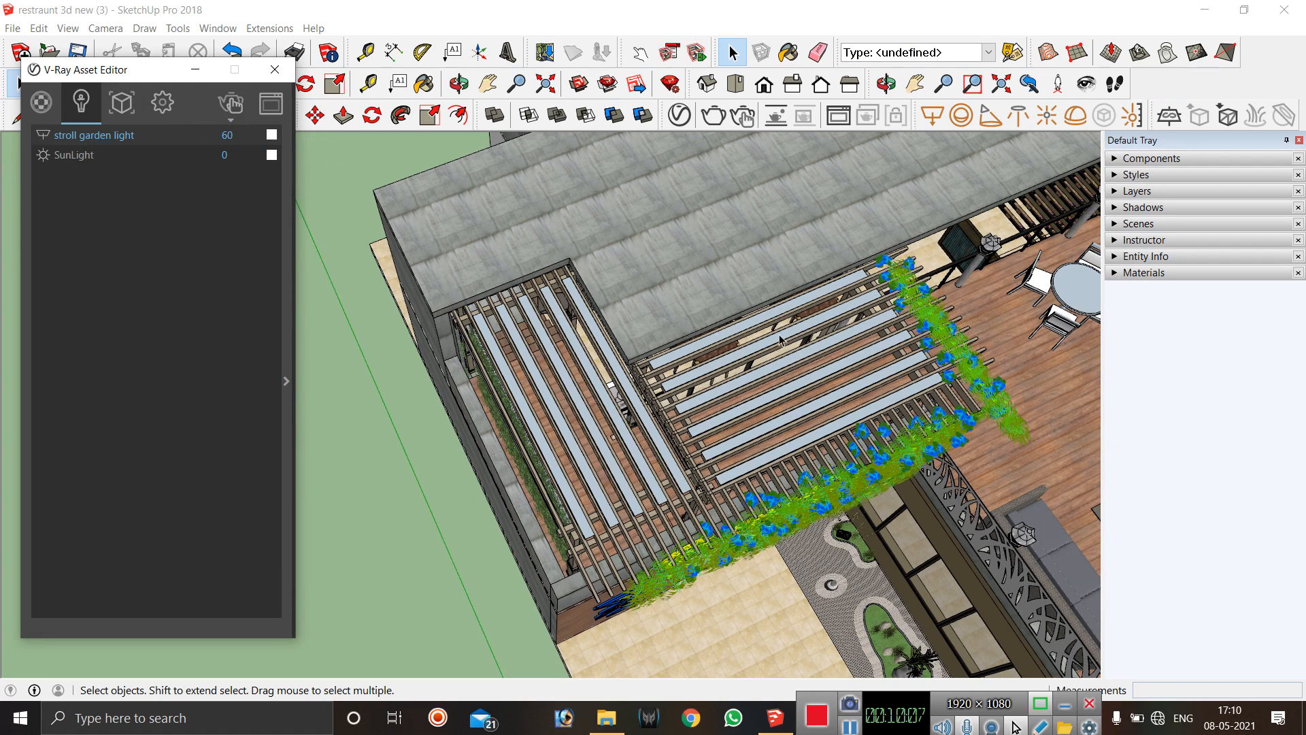
pyautogui.click(361, 290)
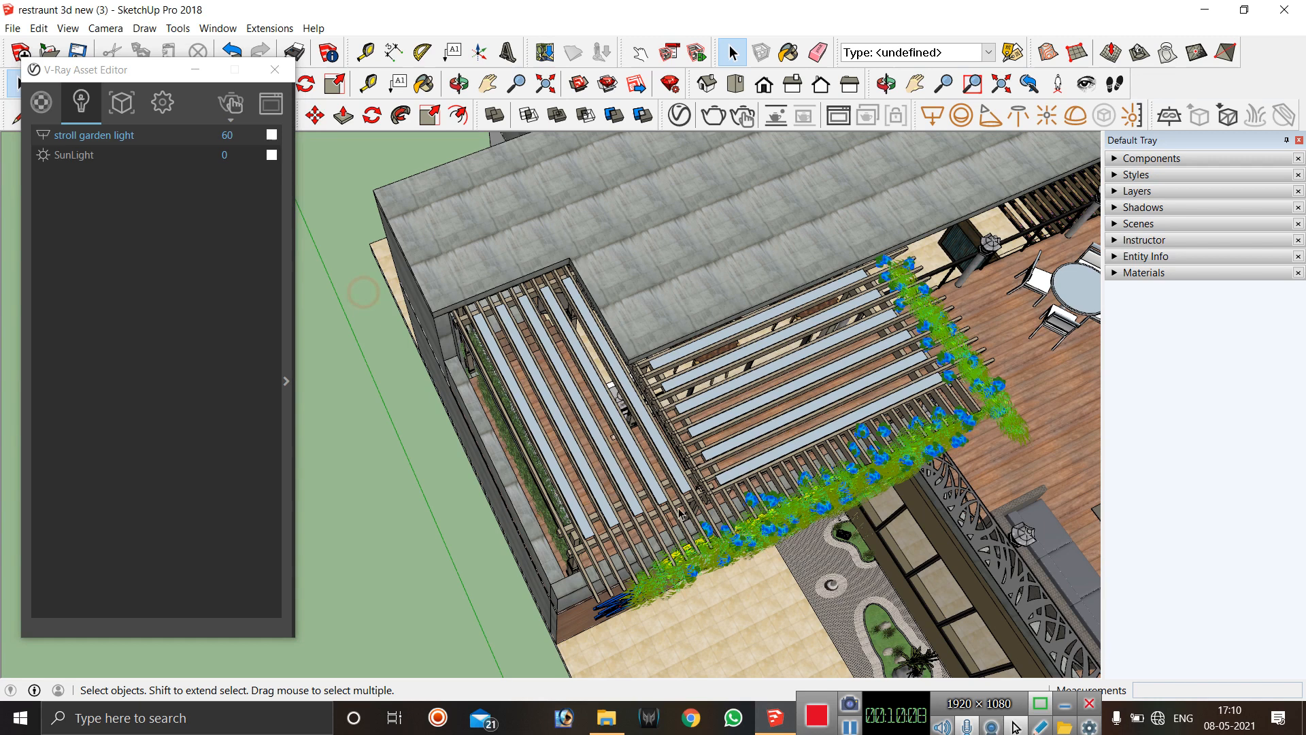
pyautogui.click(716, 534)
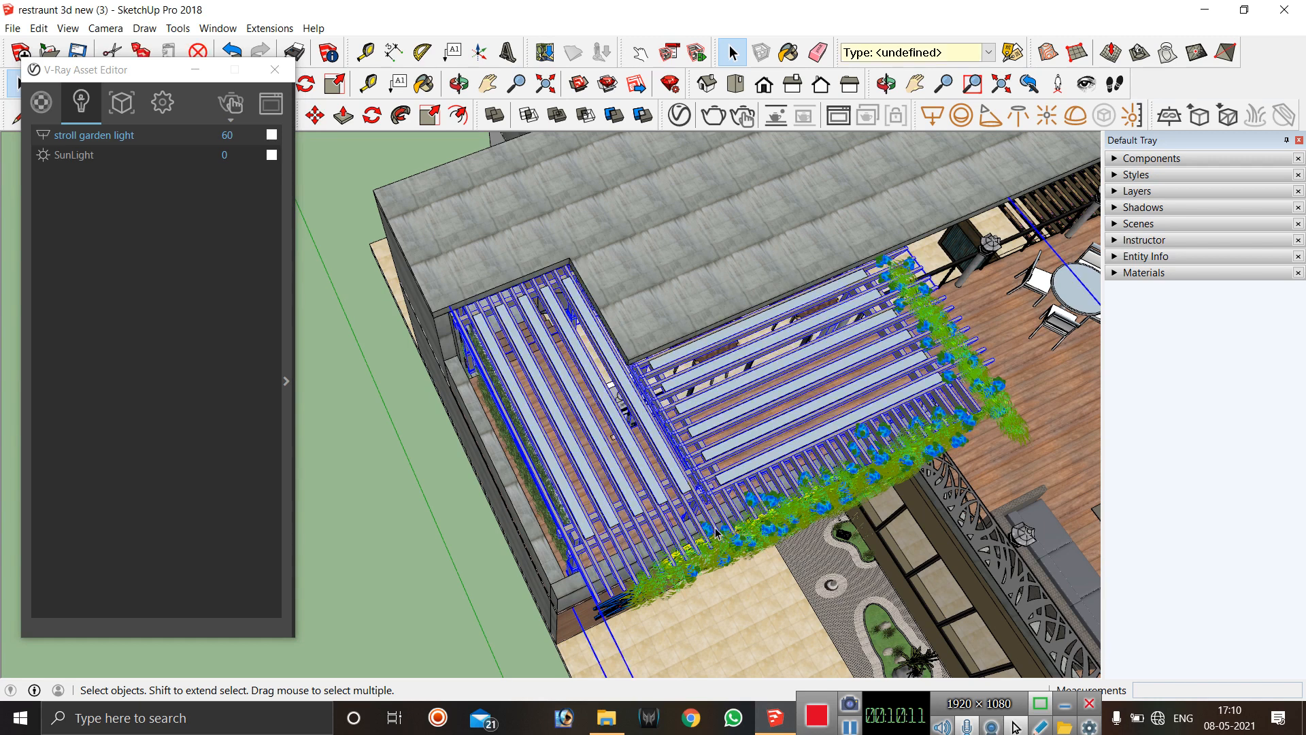
pyautogui.doubleClick(747, 474)
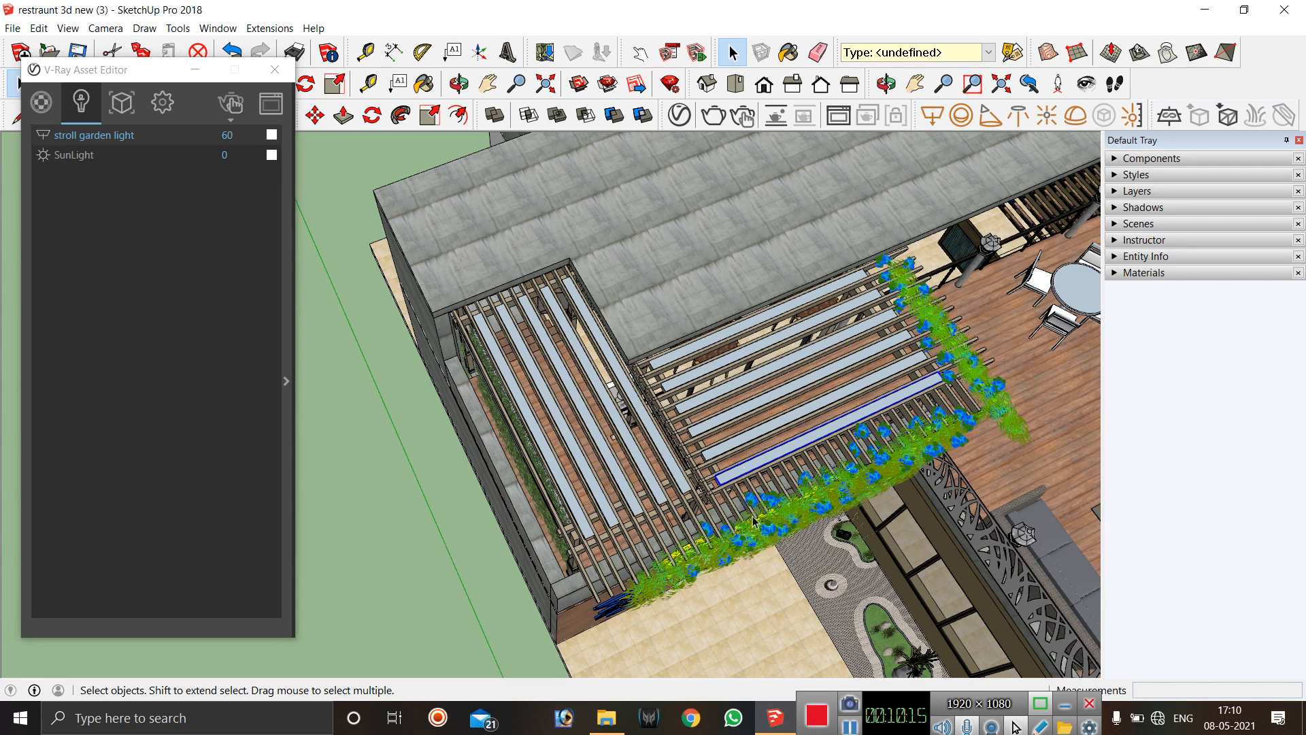
pyautogui.click(743, 512)
pyautogui.click(743, 469)
pyautogui.scroll(2, 735, 504)
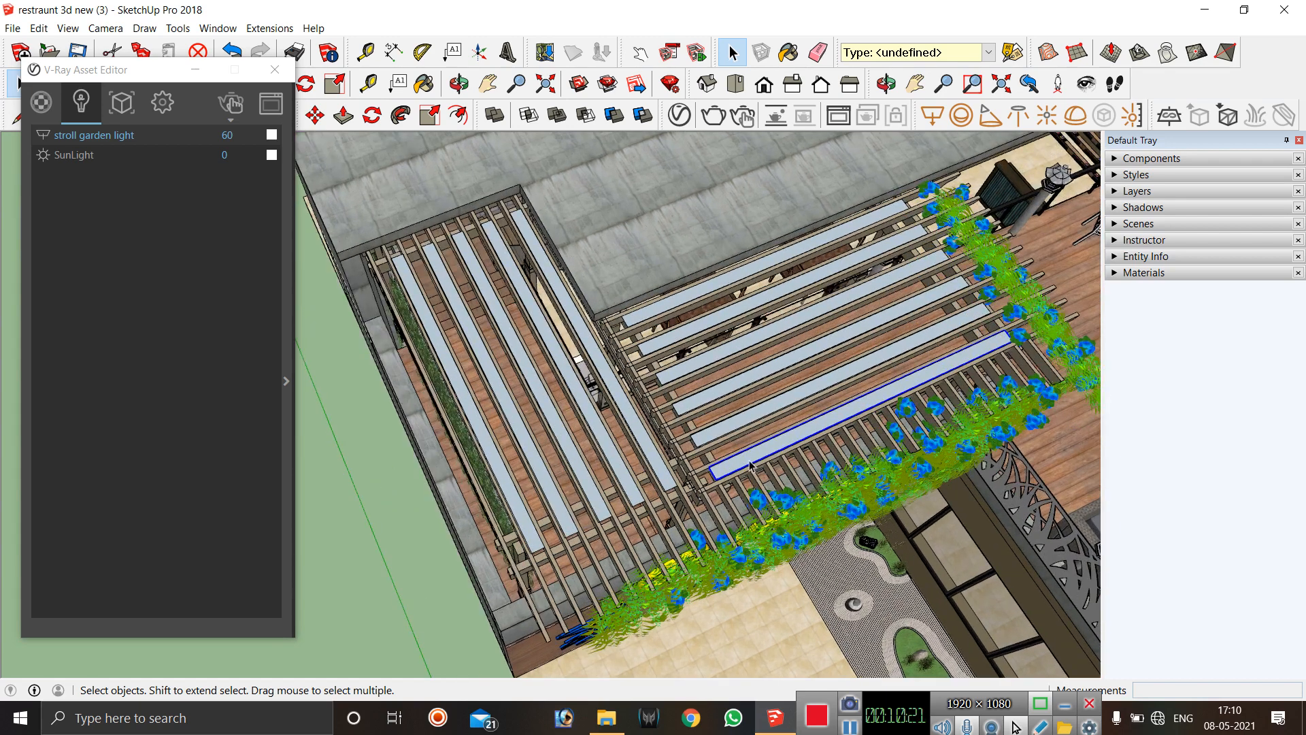
pyautogui.keyDown('shift'); pyautogui.click(732, 423); pyautogui.keyUp('shift')
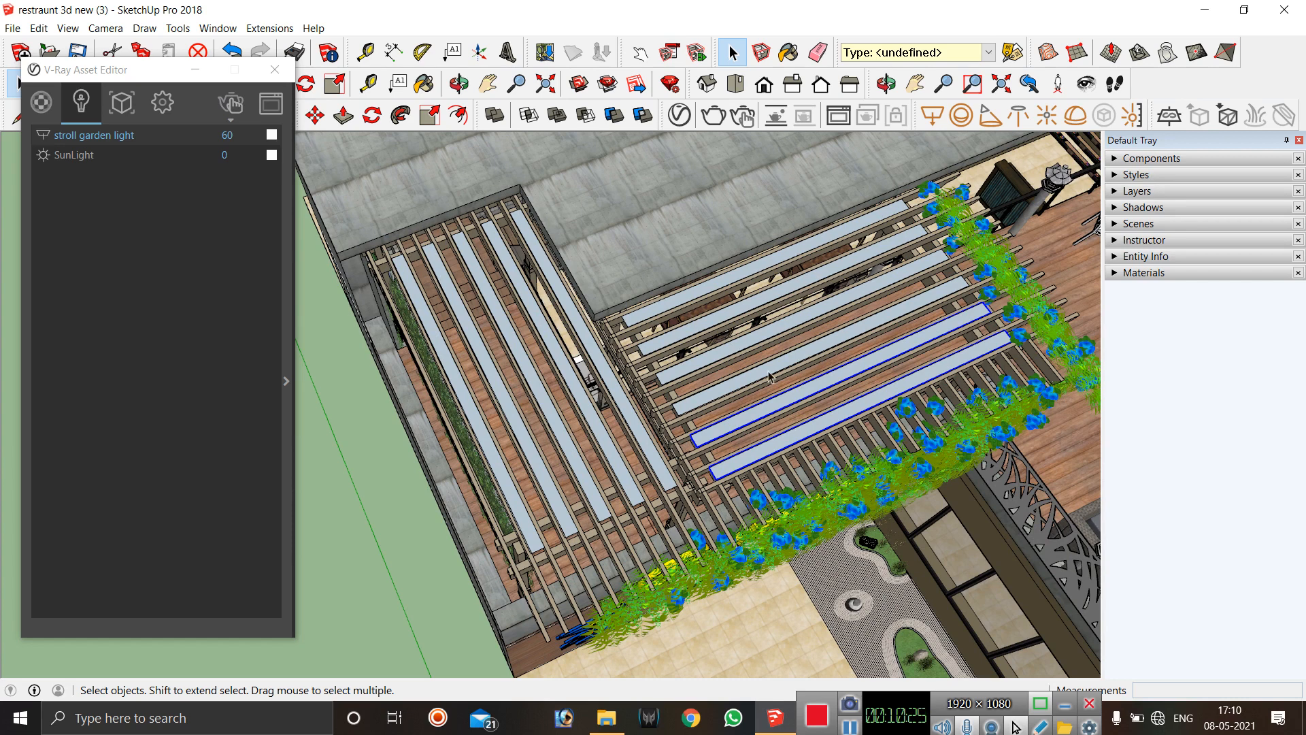
pyautogui.click(338, 480)
# Select all the "stroll garden light" instances in the model, group them together with the pergola frame, and clear the selection.
pyautogui.click(105, 136)
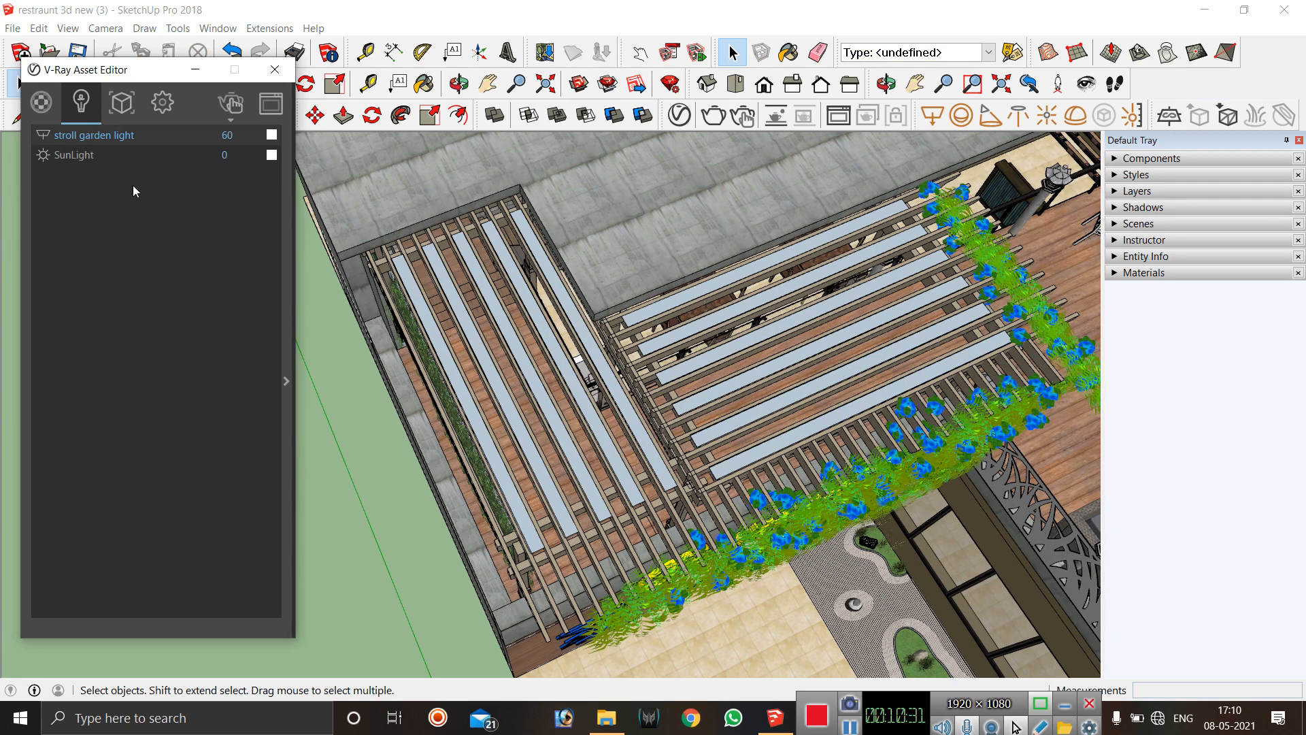
pyautogui.rightClick(157, 135)
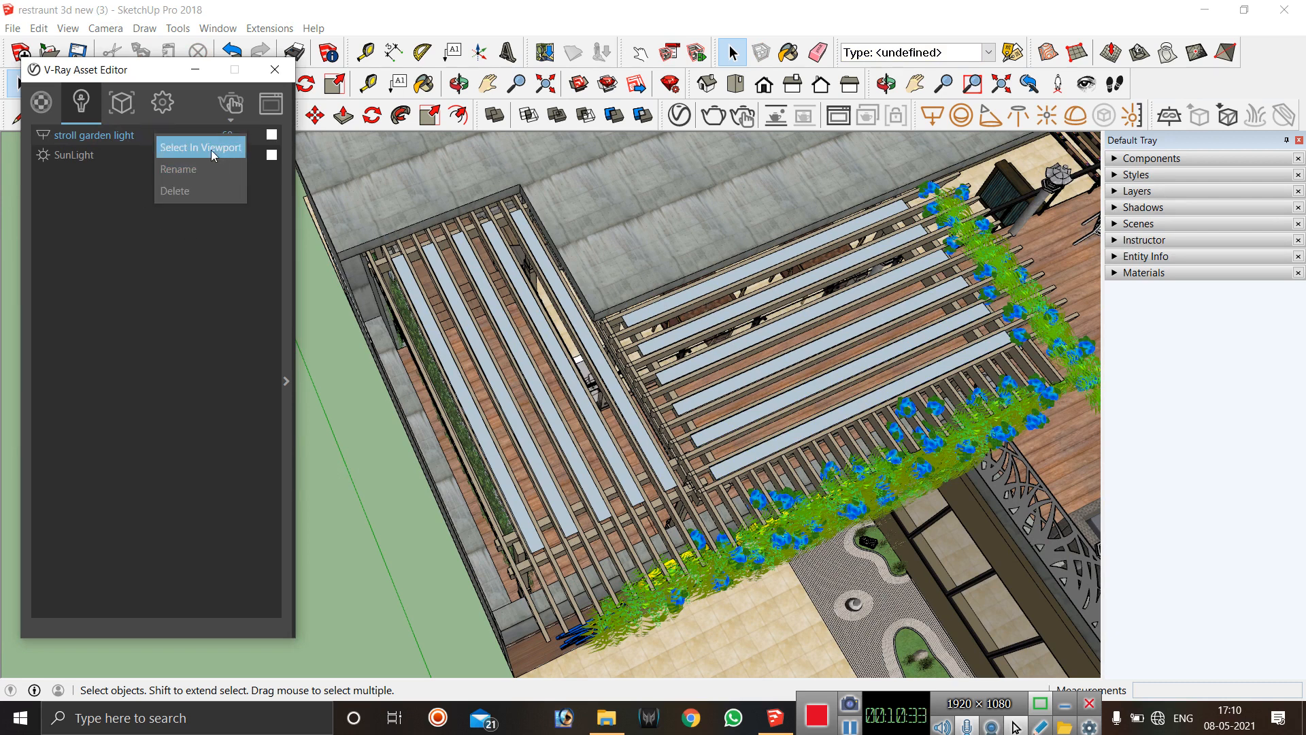
pyautogui.click(211, 146)
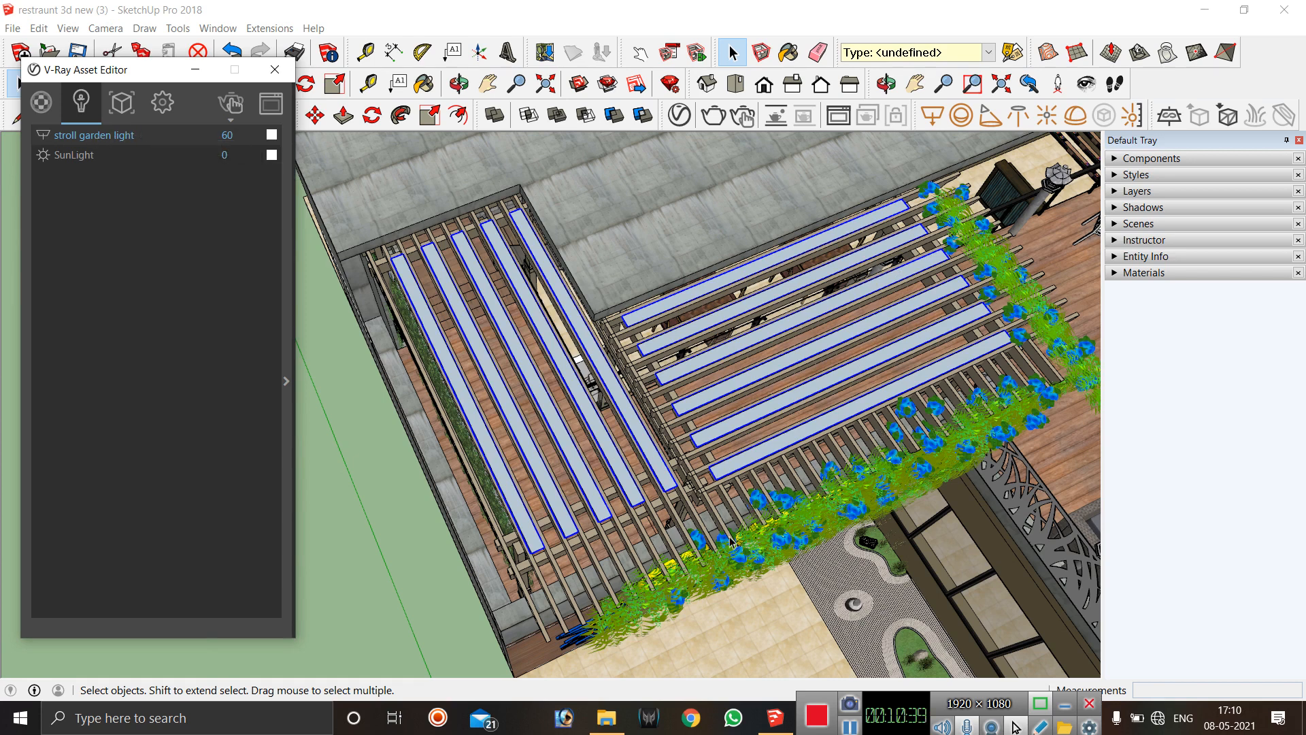
pyautogui.keyDown('ctrl'); pyautogui.click(679, 522); pyautogui.keyUp('ctrl')
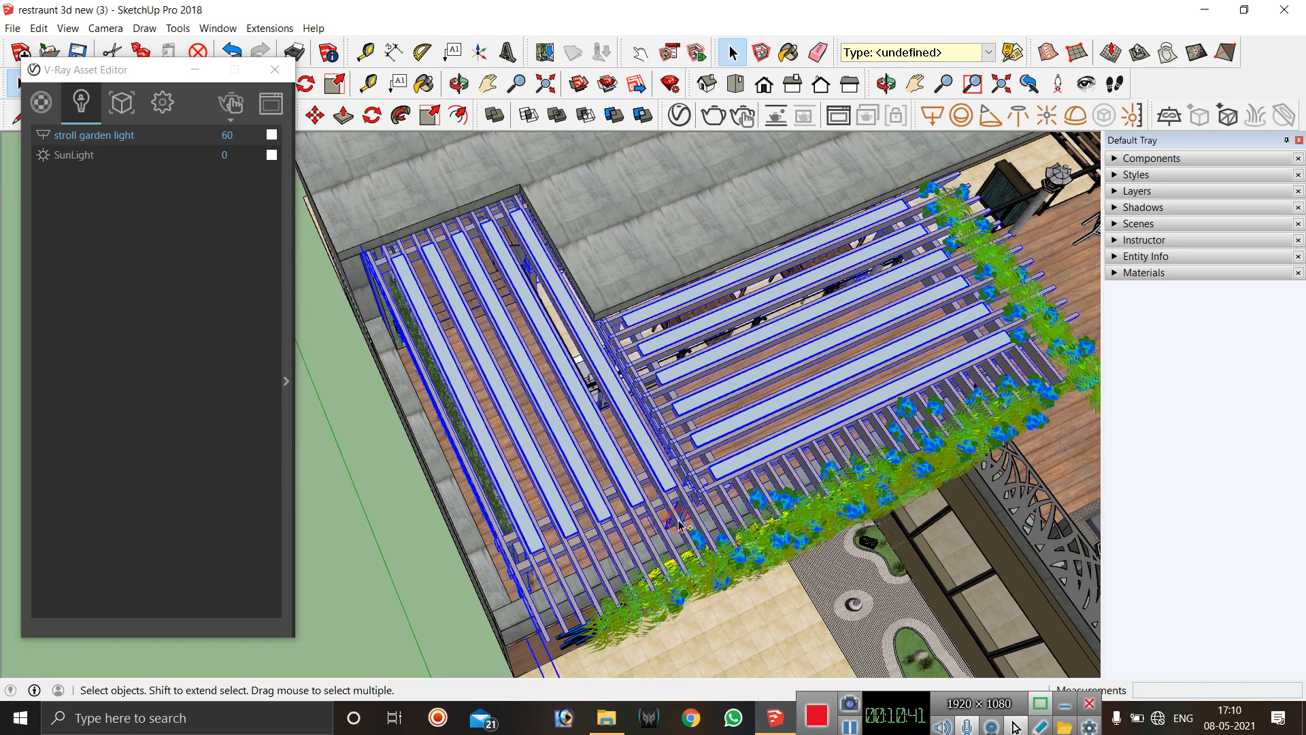
pyautogui.rightClick(636, 418)
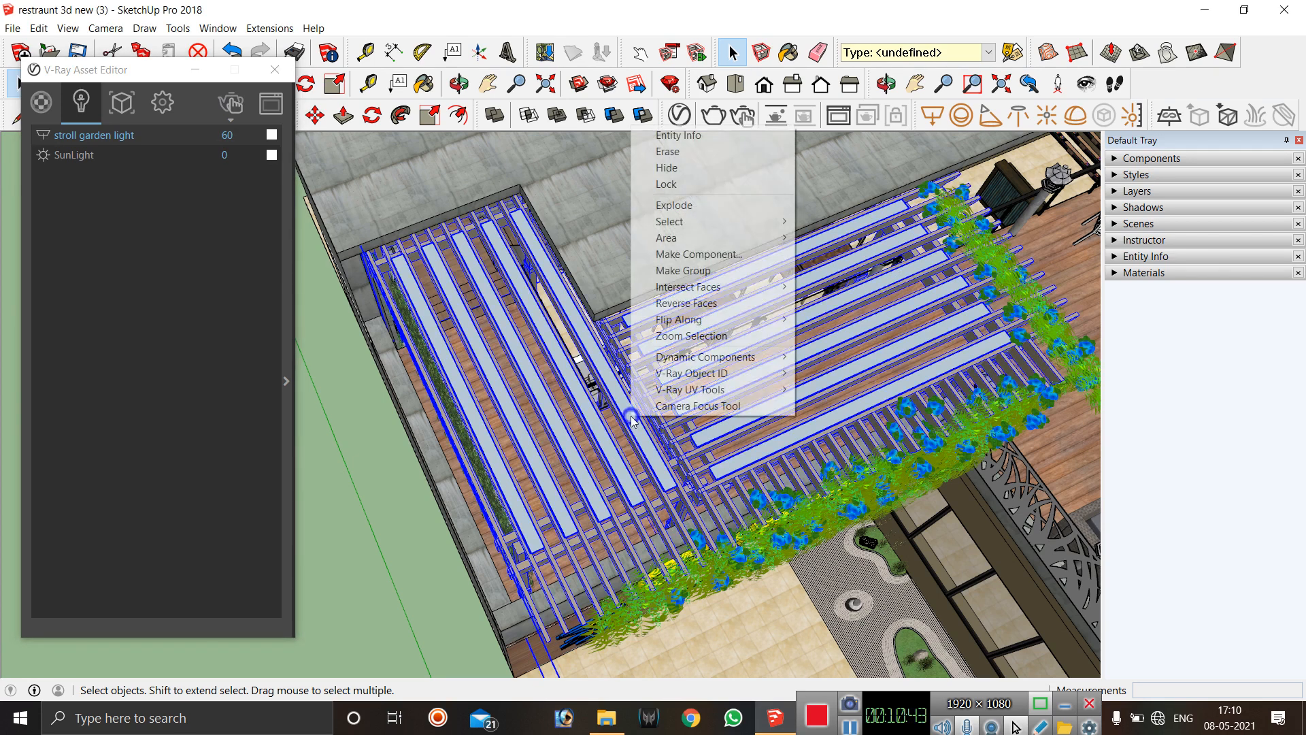
pyautogui.click(709, 271)
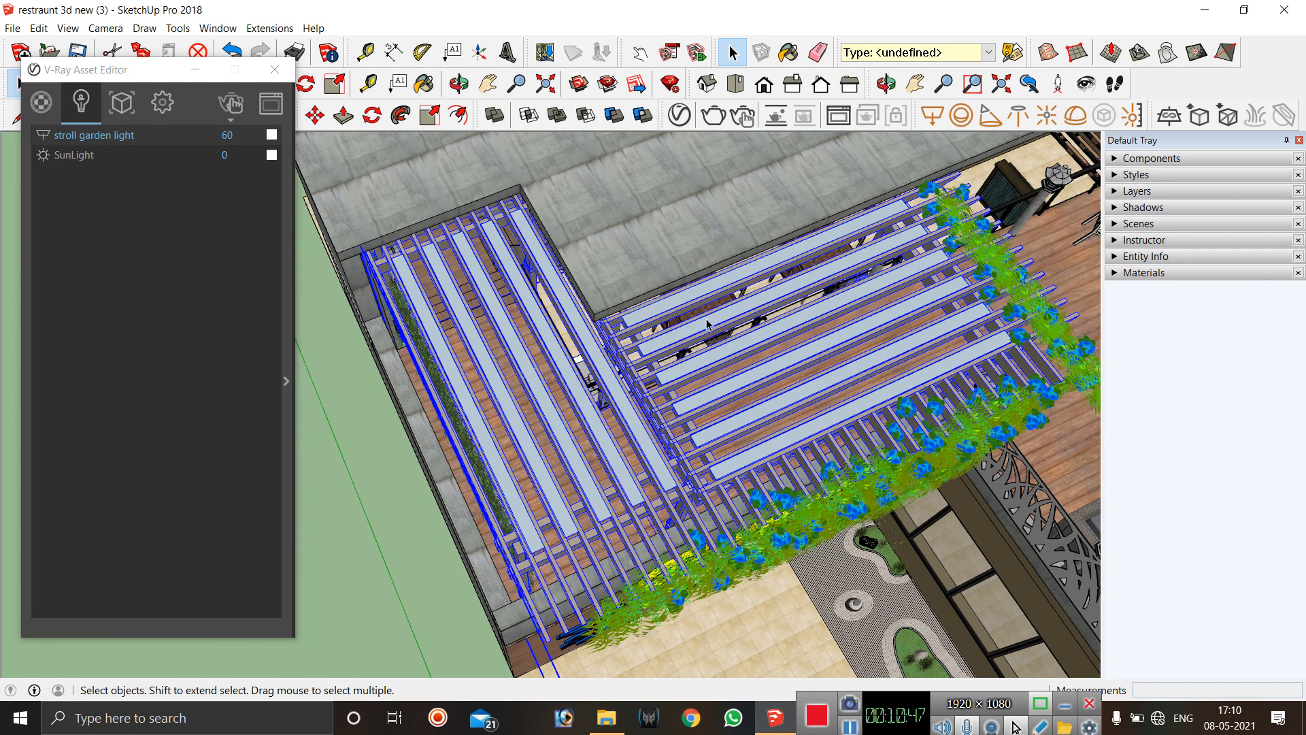
pyautogui.click(347, 481)
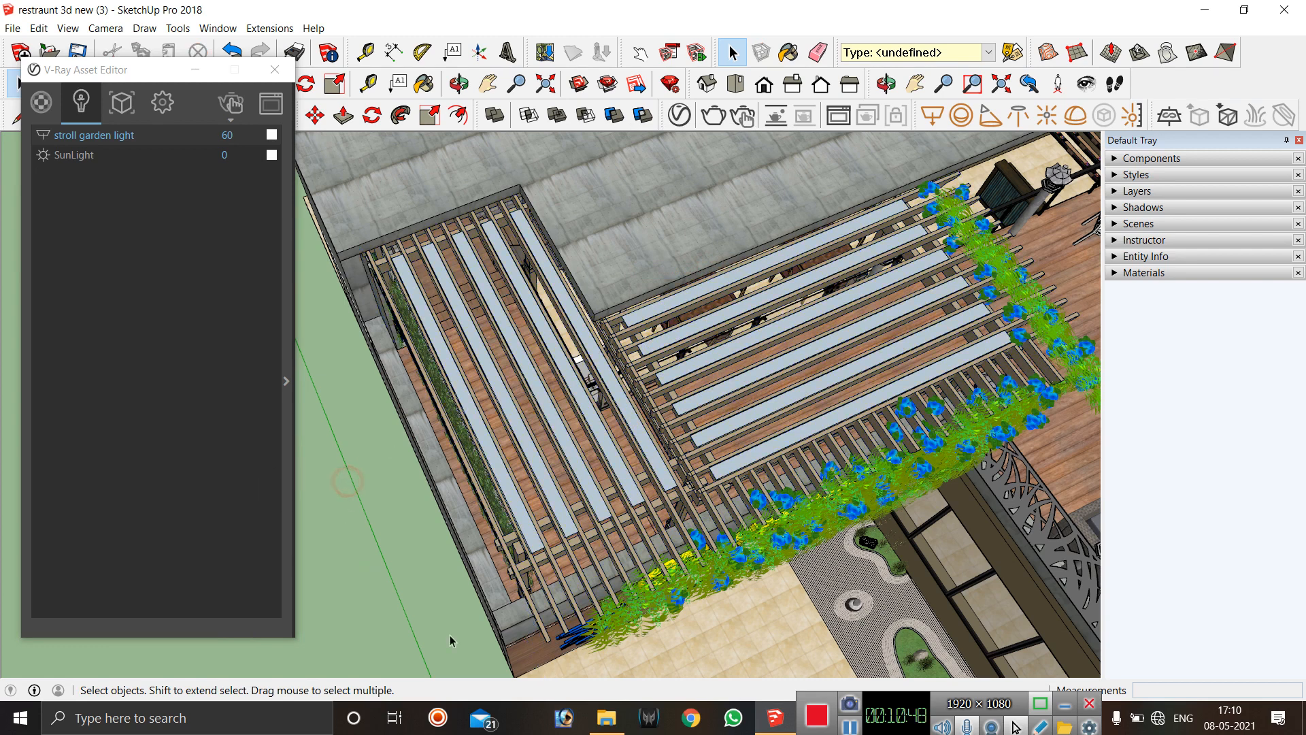
pyautogui.click(583, 622)
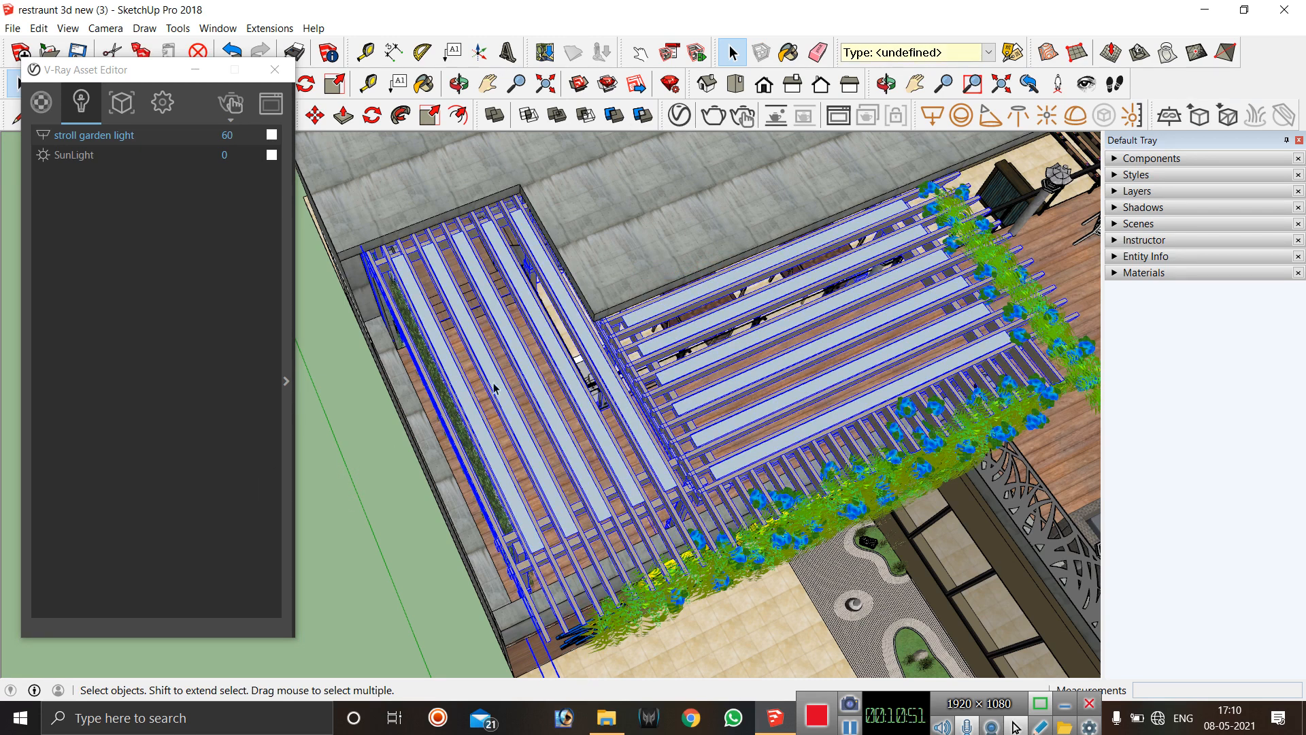
pyautogui.click(354, 443)
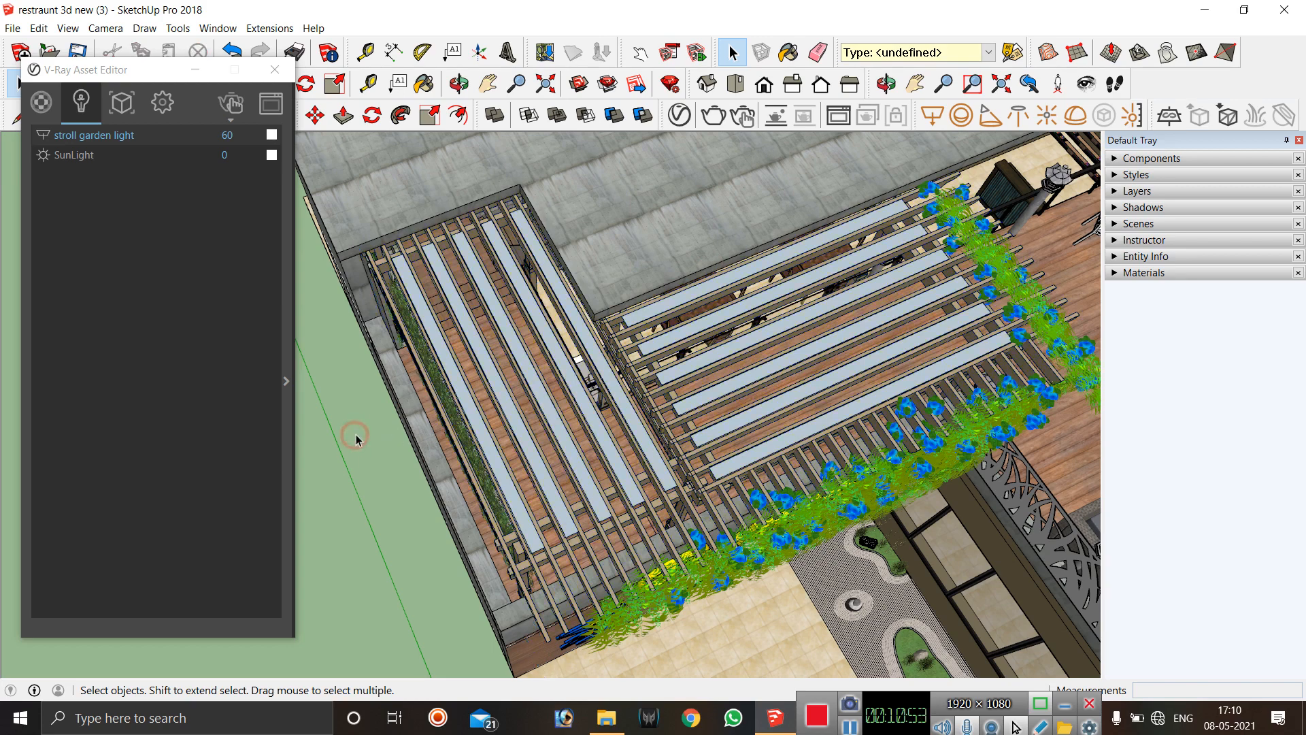
# Frame an eye-level view along the terrace deck, looking under the pergola towards the green wall with the glass railing in sight.
pyautogui.scroll(-4, 379, 438)
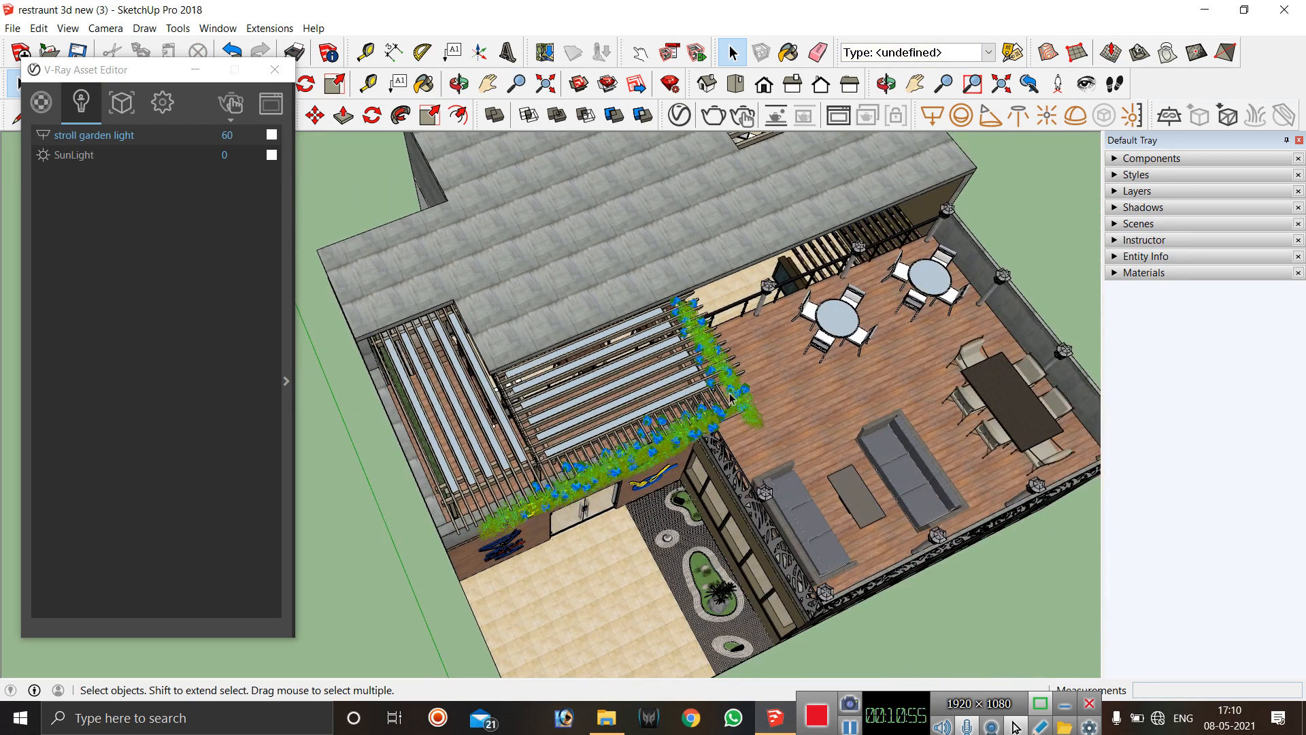
pyautogui.scroll(3, 671, 398)
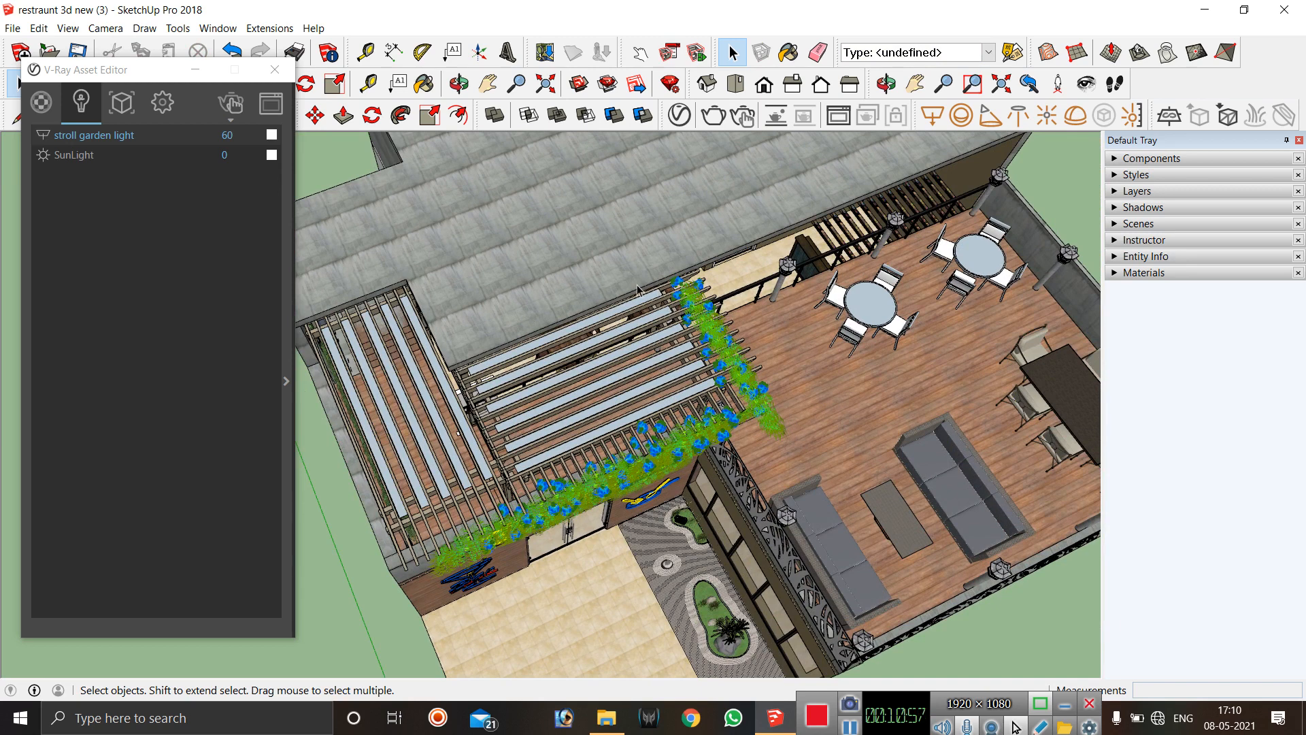
pyautogui.scroll(-1, 595, 318)
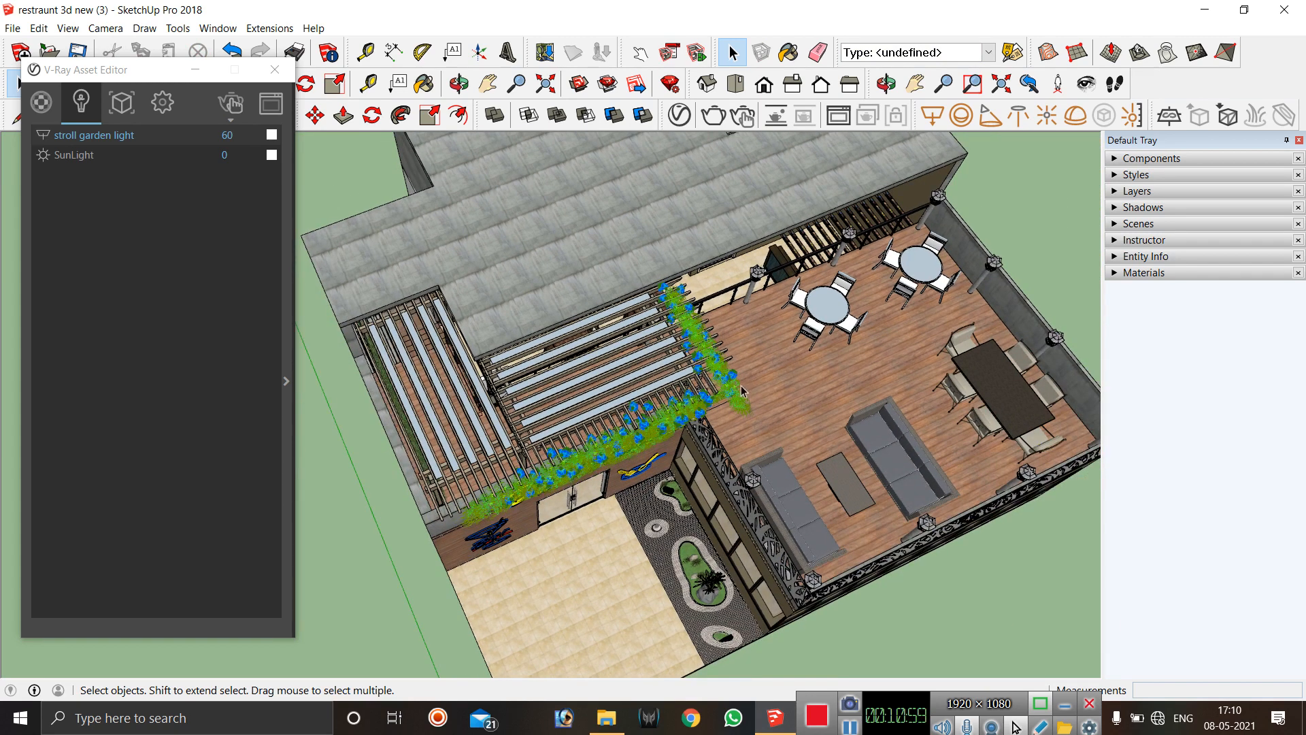
pyautogui.scroll(-1, 736, 383)
pyautogui.scroll(1, 663, 472)
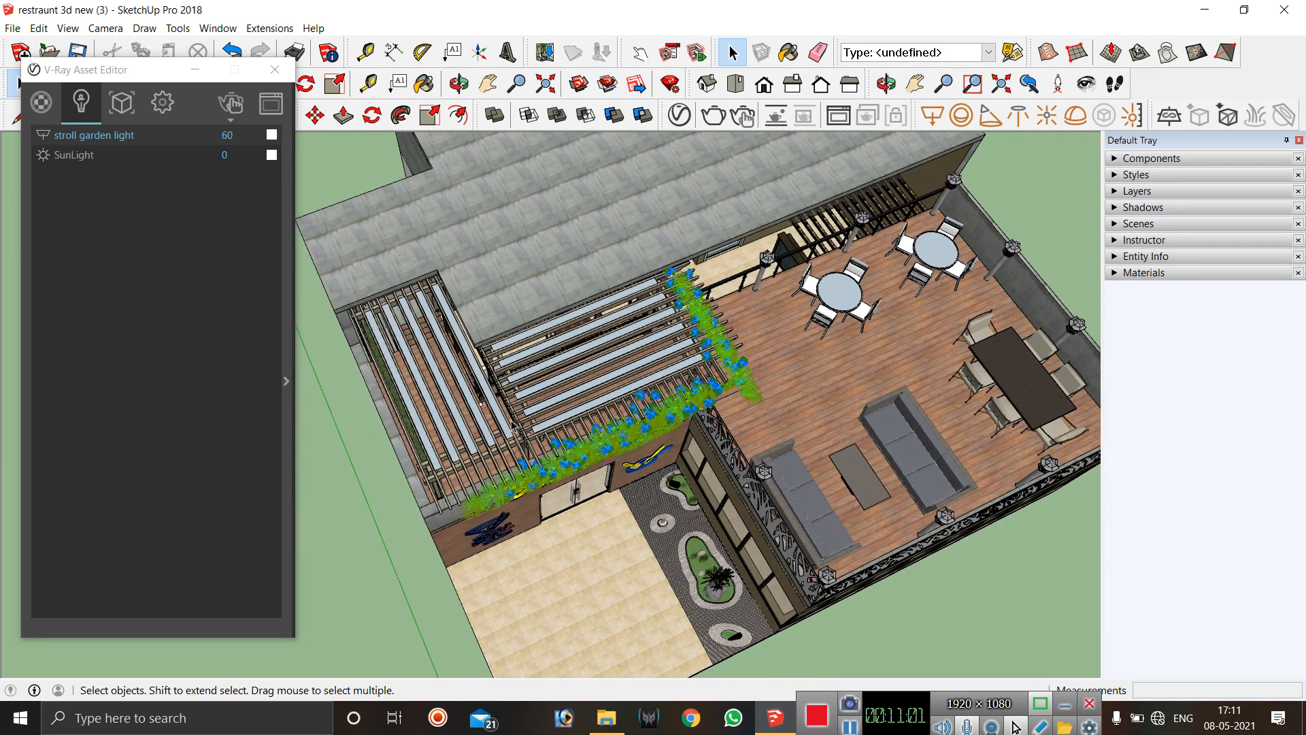
pyautogui.click(886, 83)
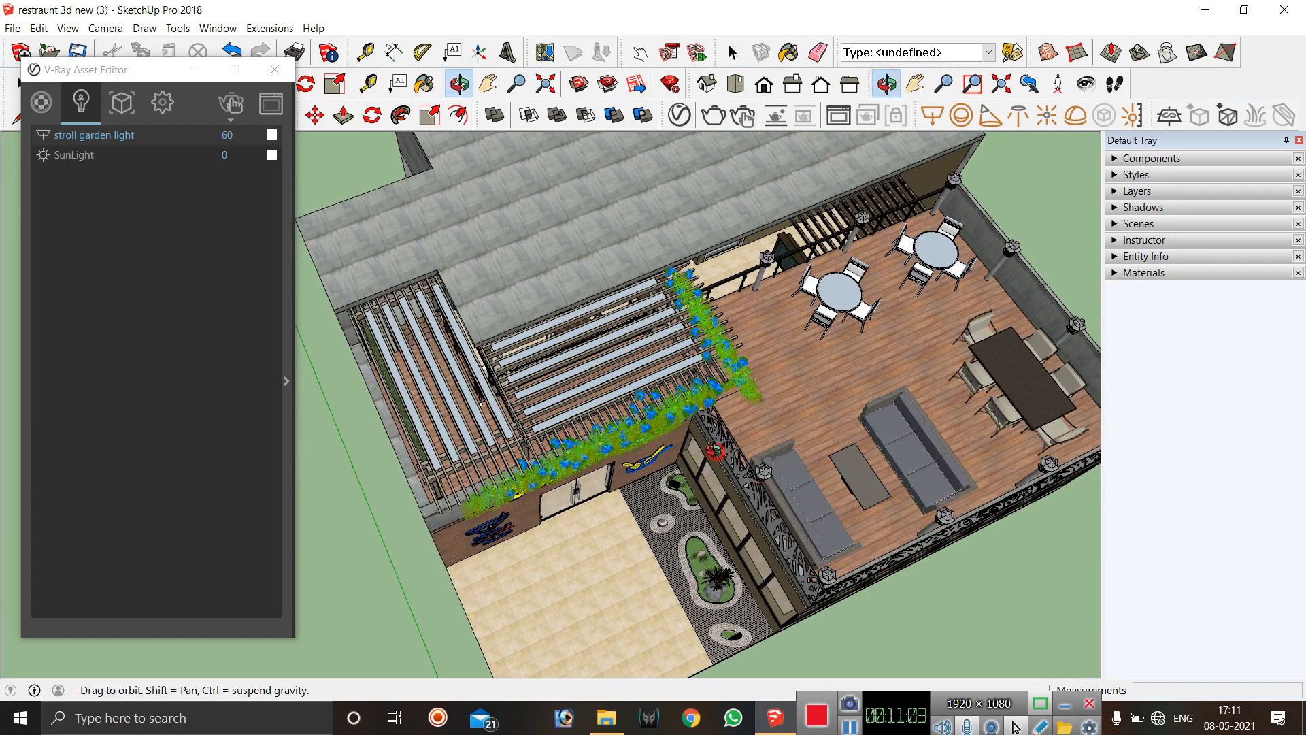
pyautogui.moveTo(778, 466); pyautogui.dragTo(542, 384)
pyautogui.moveTo(541, 291); pyautogui.dragTo(566, 274)
pyautogui.scroll(8, 565, 275)
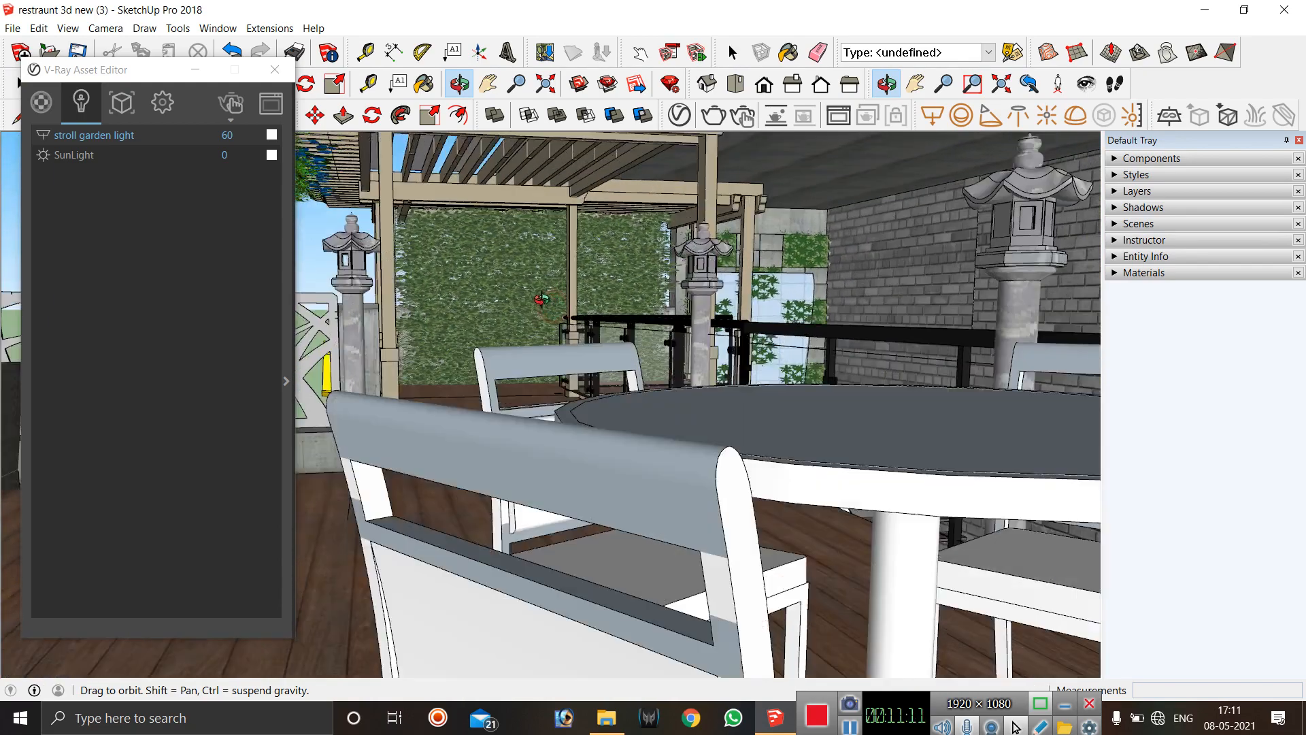
pyautogui.scroll(5, 542, 299)
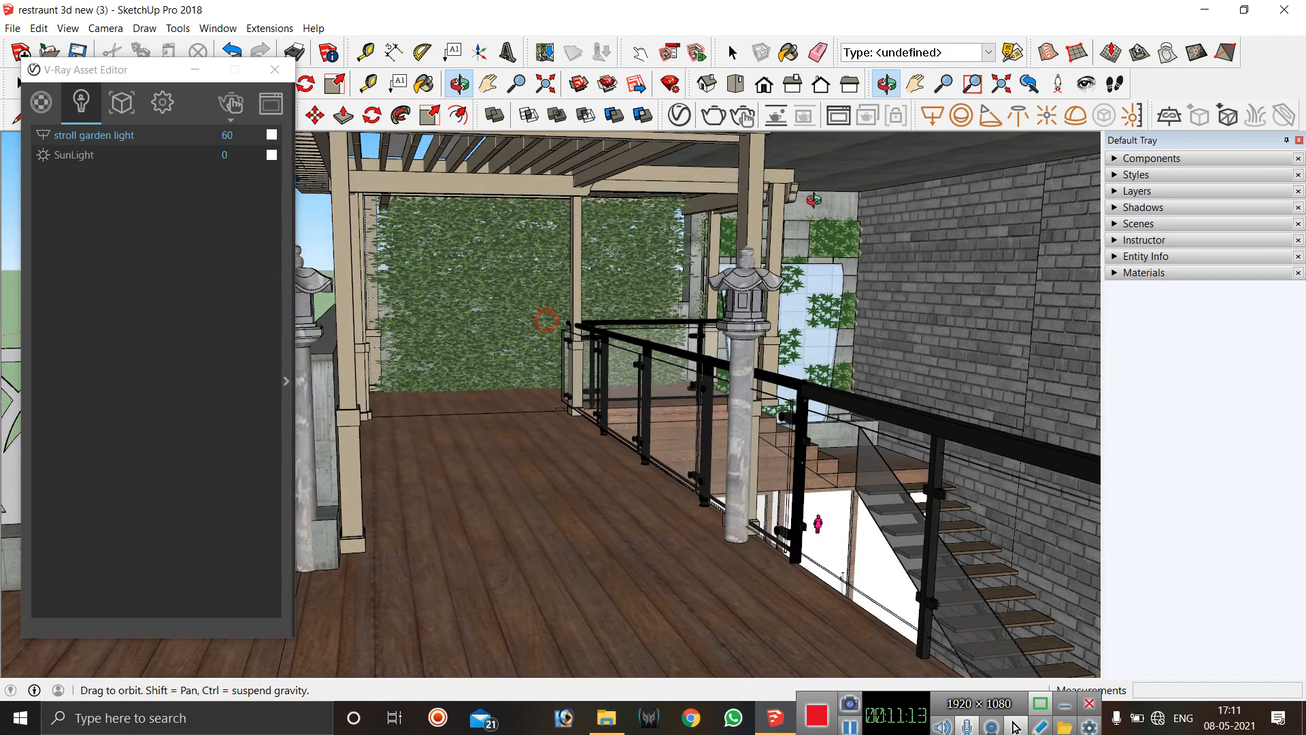
pyautogui.click(1086, 84)
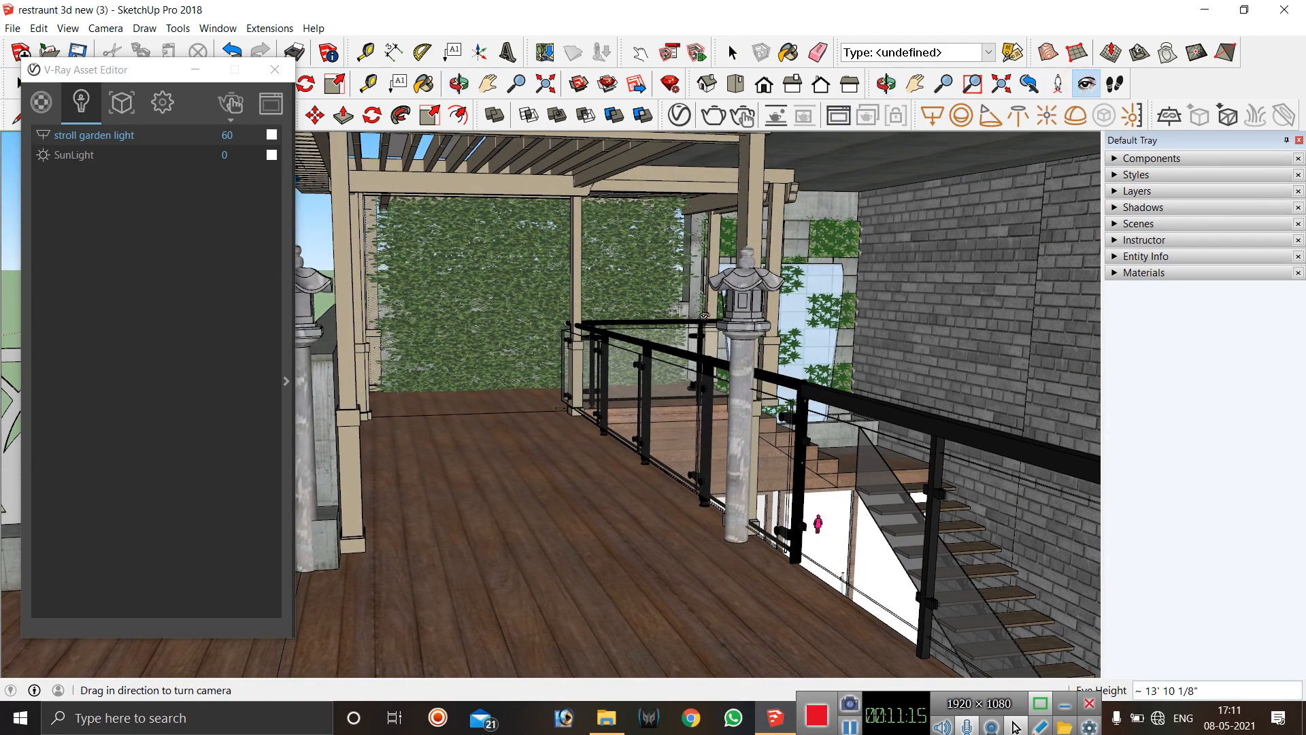
pyautogui.moveTo(704, 314); pyautogui.dragTo(651, 342)
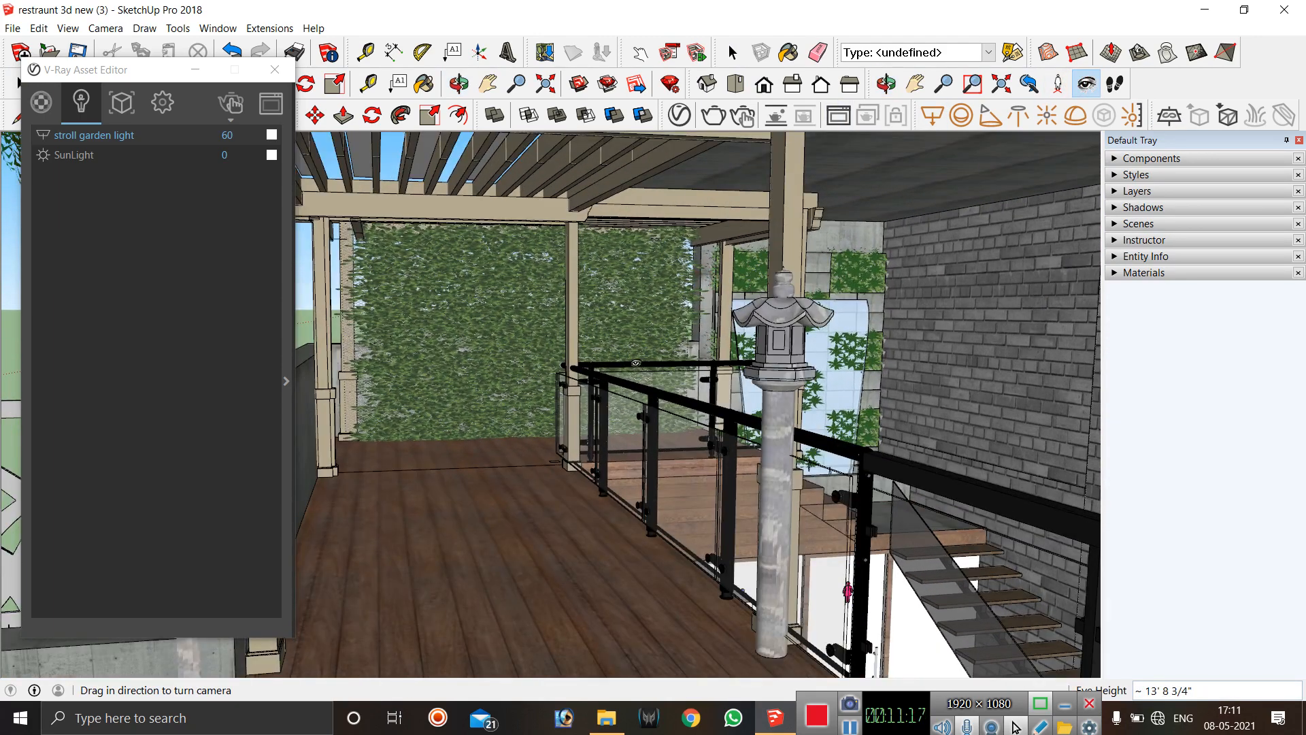
pyautogui.scroll(-1, 646, 366)
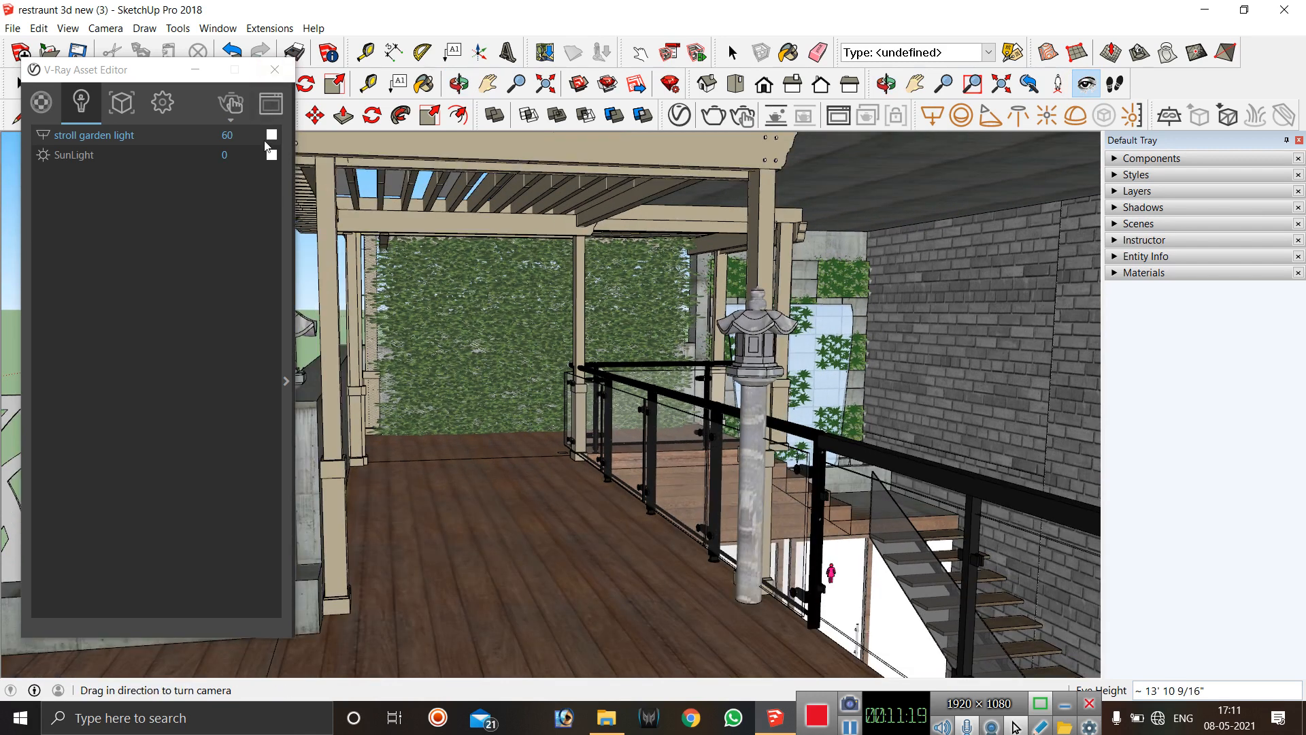
# Close the asset editor, start an interactive V-Ray render of the terrace view, and move the frame buffer clear of the pergola.
pyautogui.click(267, 73)
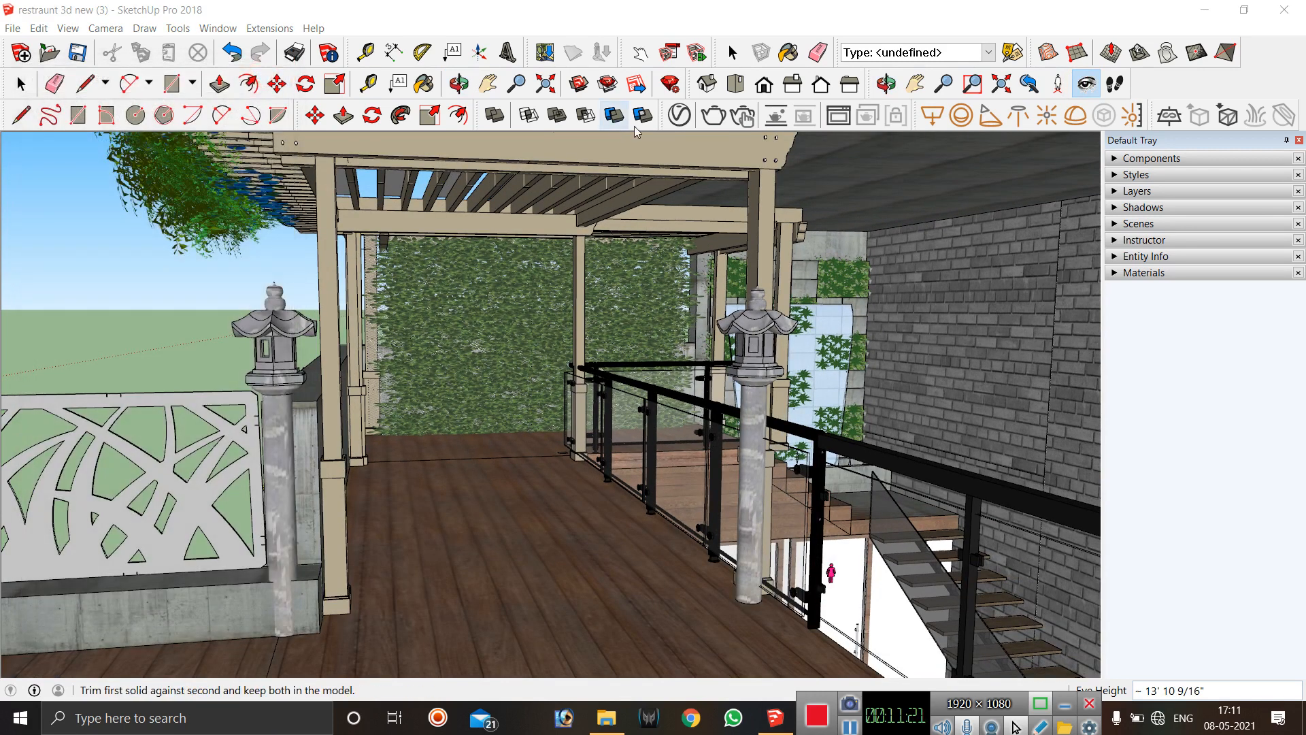
pyautogui.click(744, 119)
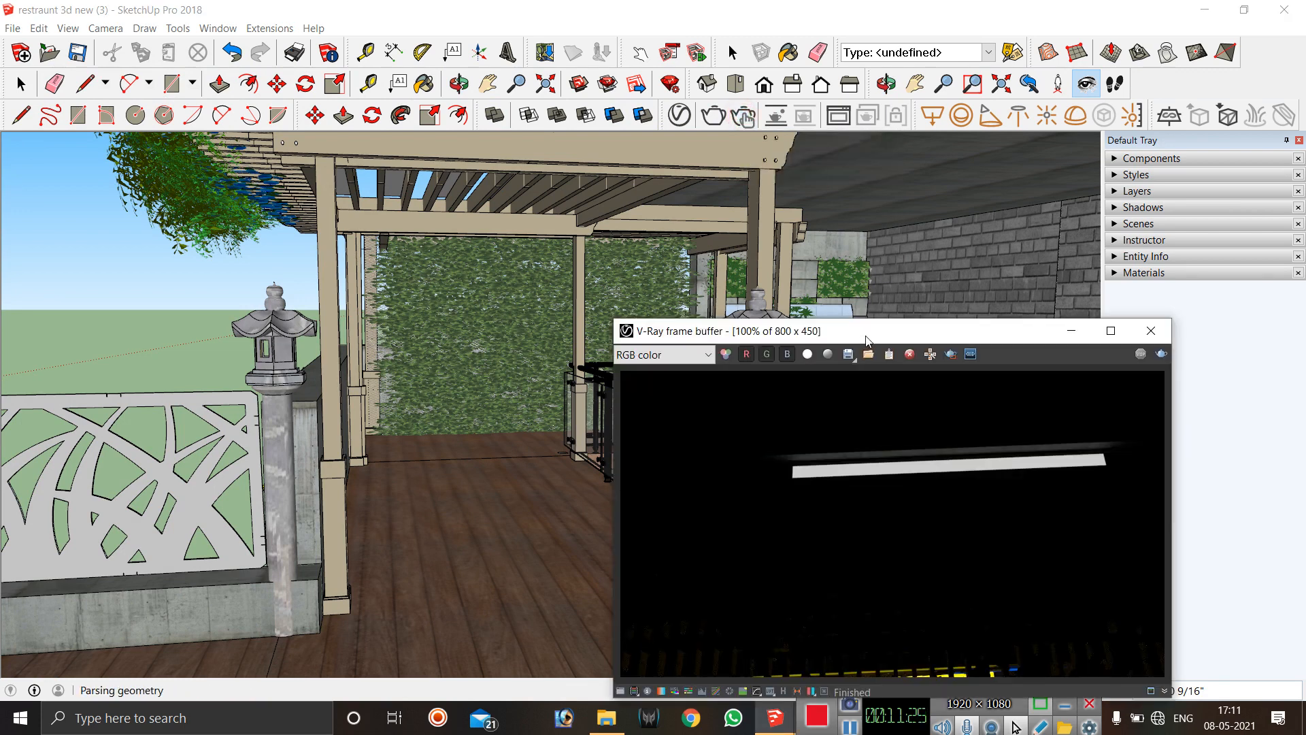
pyautogui.moveTo(871, 336); pyautogui.dragTo(991, 161)
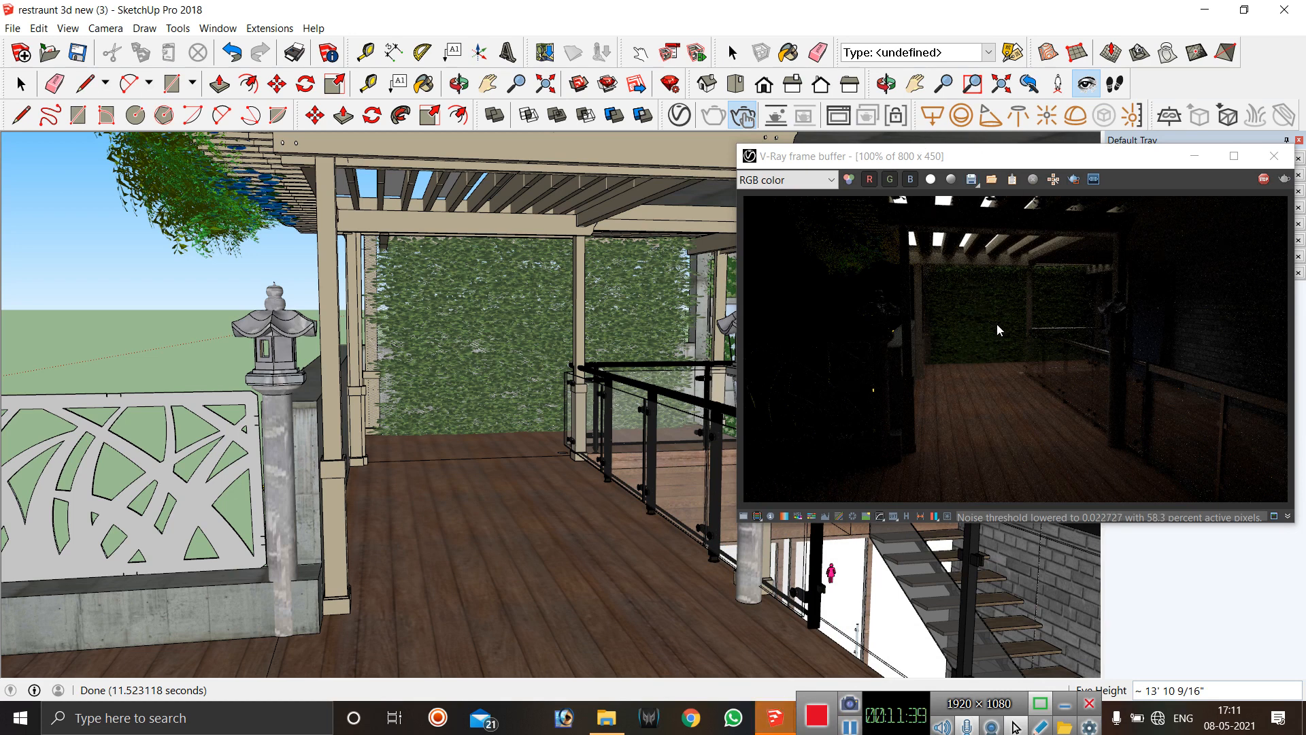
# Reopen the V-Ray asset editor and set the intensity of the "stroll garden light" to 120.
pyautogui.click(679, 115)
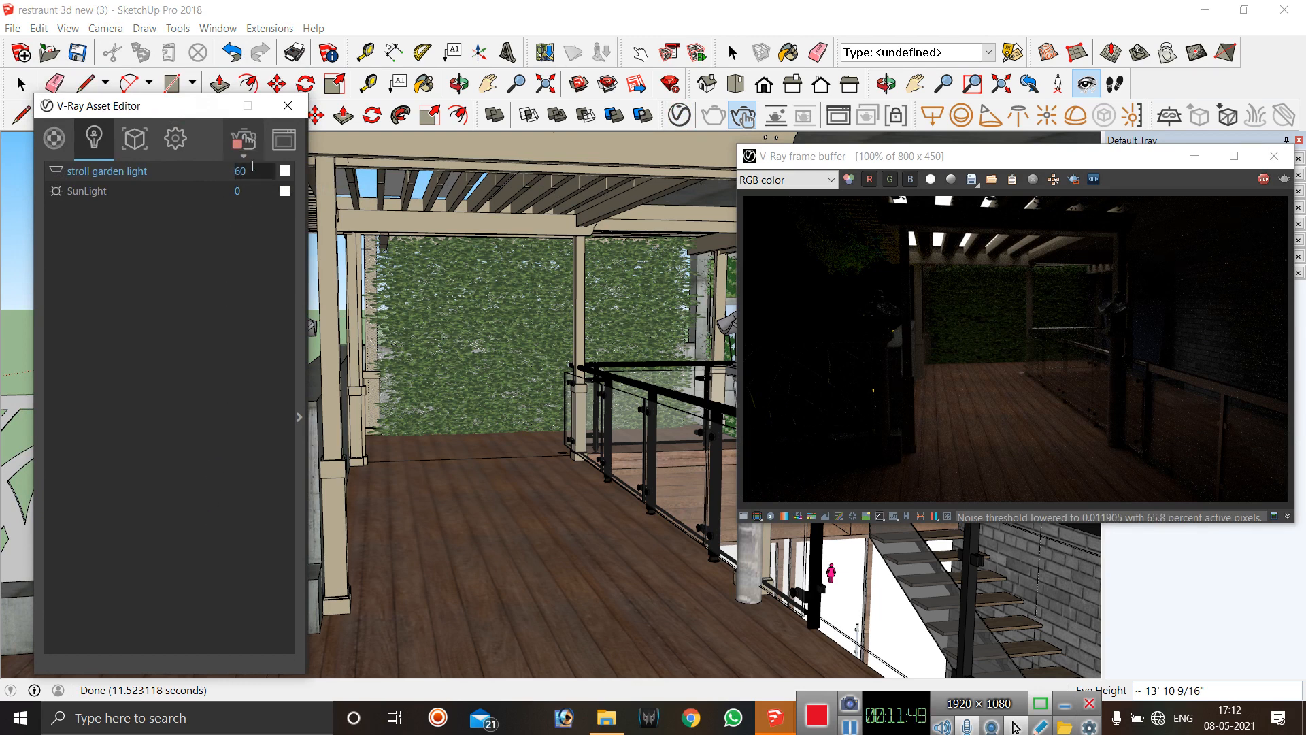
pyautogui.click(228, 175)
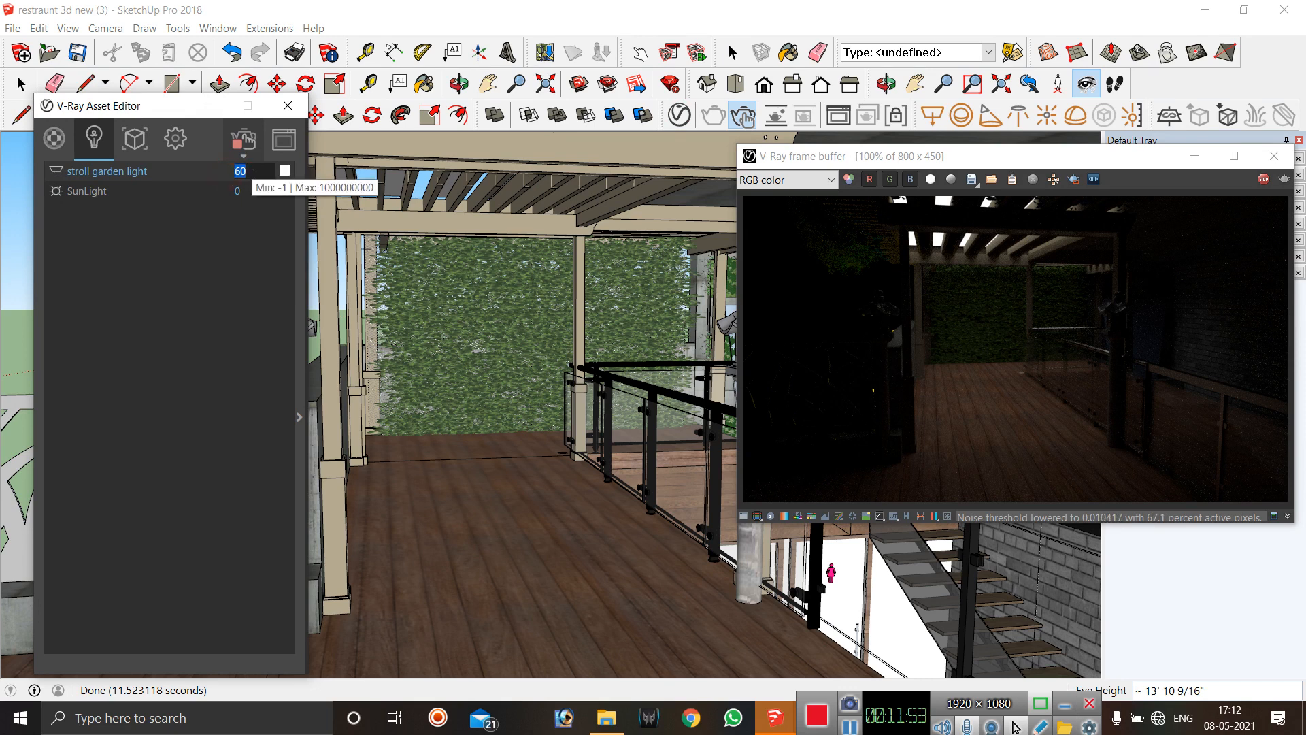
pyautogui.write('12')
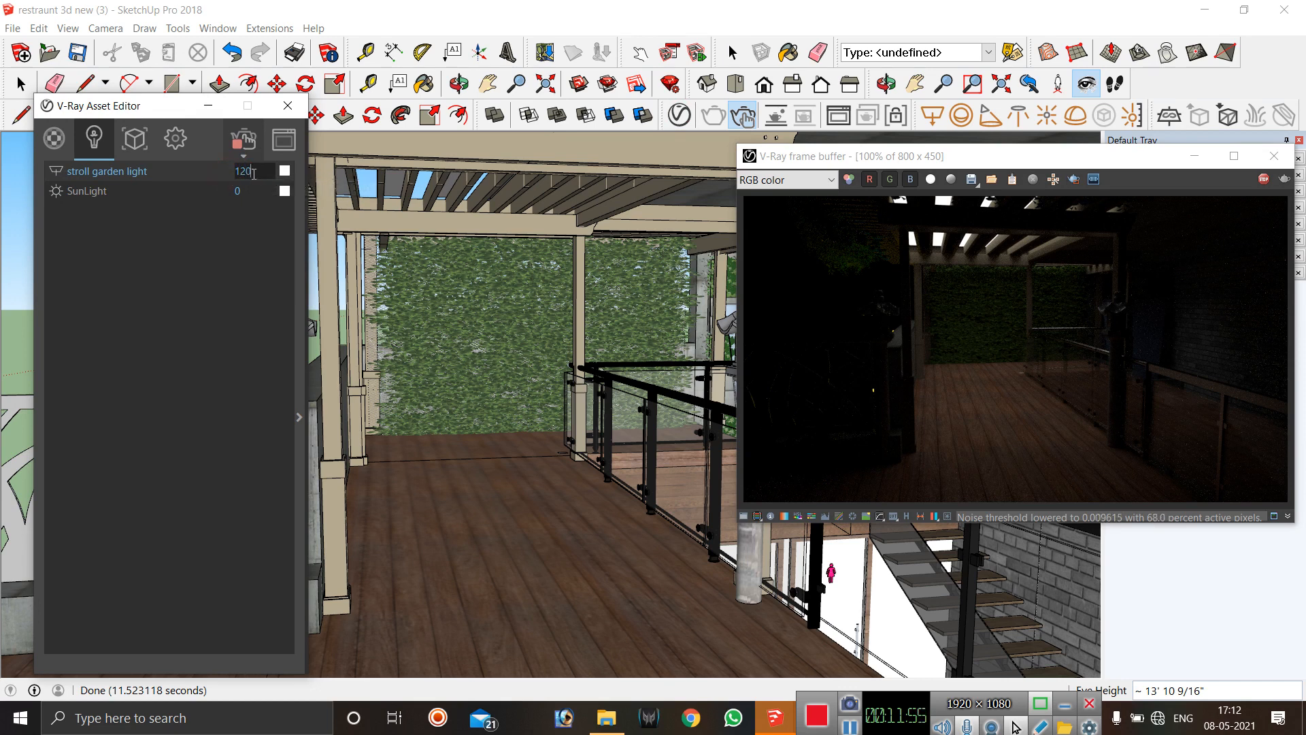
pyautogui.write('0')
pyautogui.press('Return')
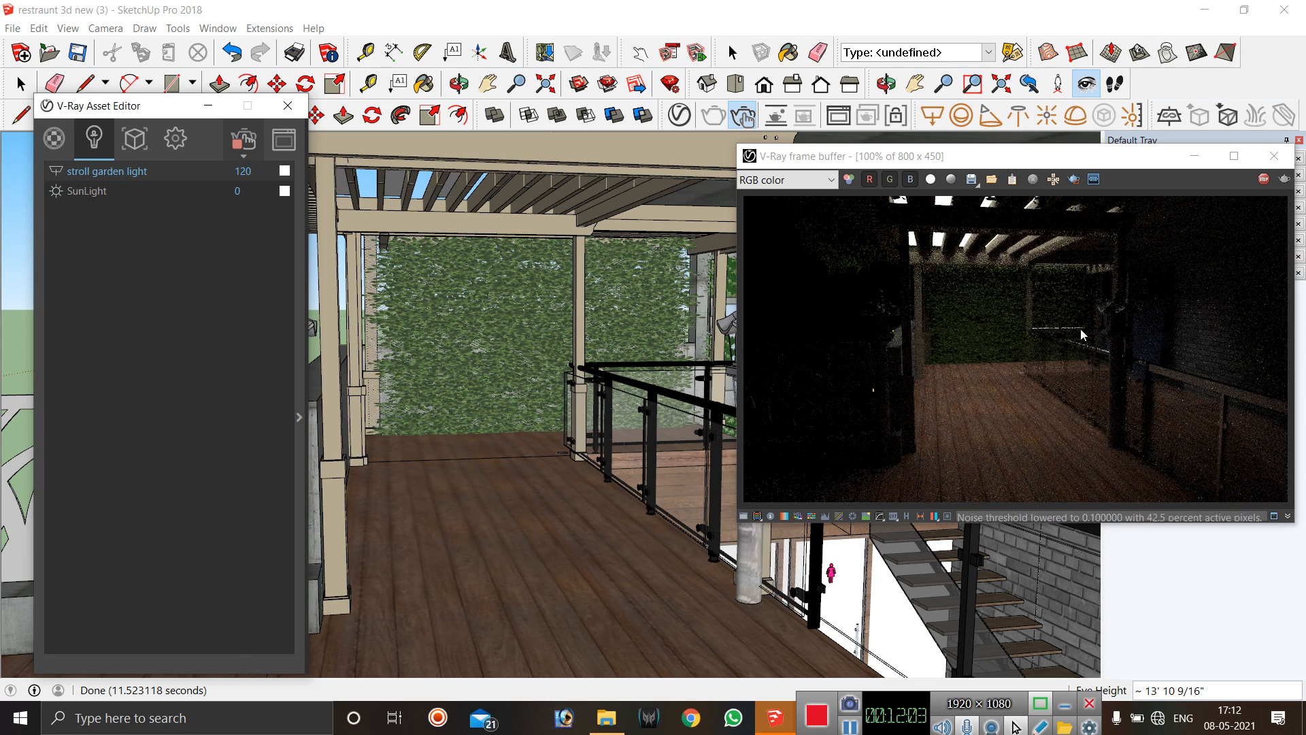
pyautogui.press('XF86MonBrightnessUp')
# Raise the intensity of the "stroll garden light" to 300.
pyautogui.doubleClick(254, 170)
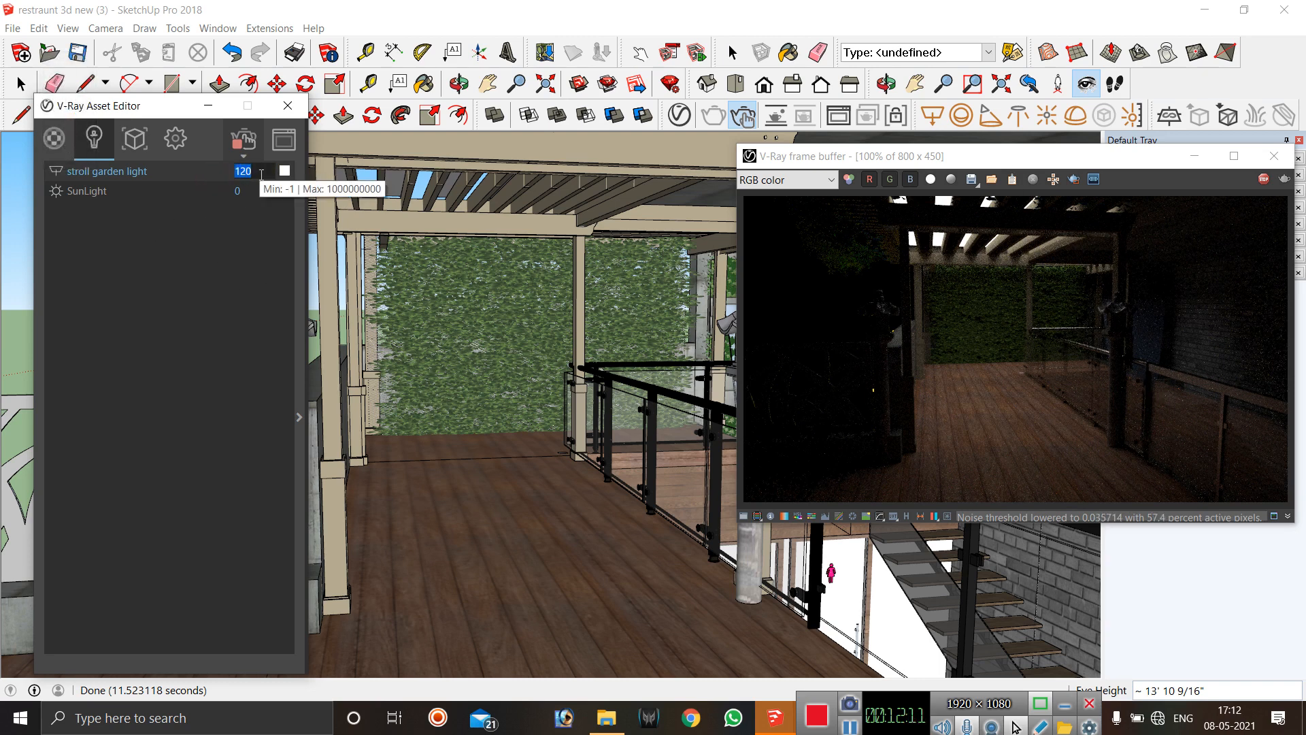
pyautogui.write('30')
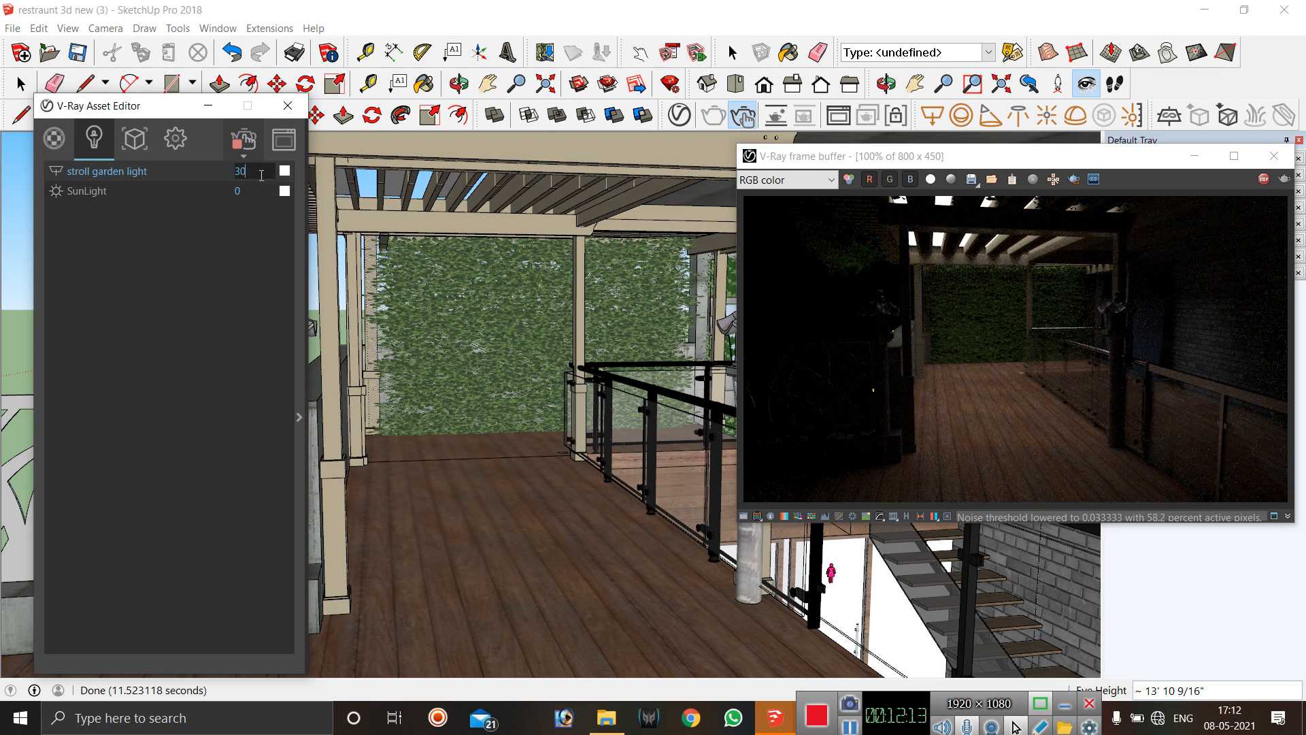
pyautogui.write('0')
pyautogui.press('Return')
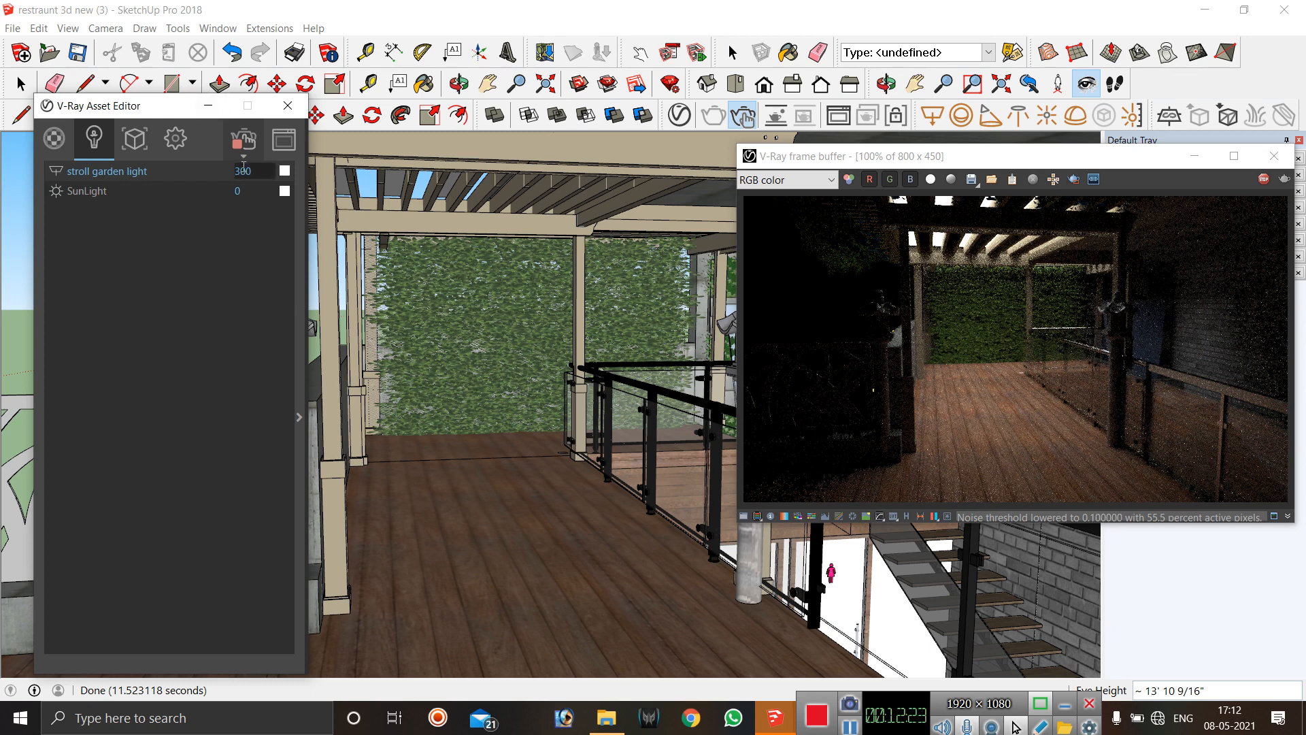
# Set the intensity of the "stroll garden light" to 250.
pyautogui.moveTo(258, 170); pyautogui.dragTo(211, 165)
pyautogui.write('250')
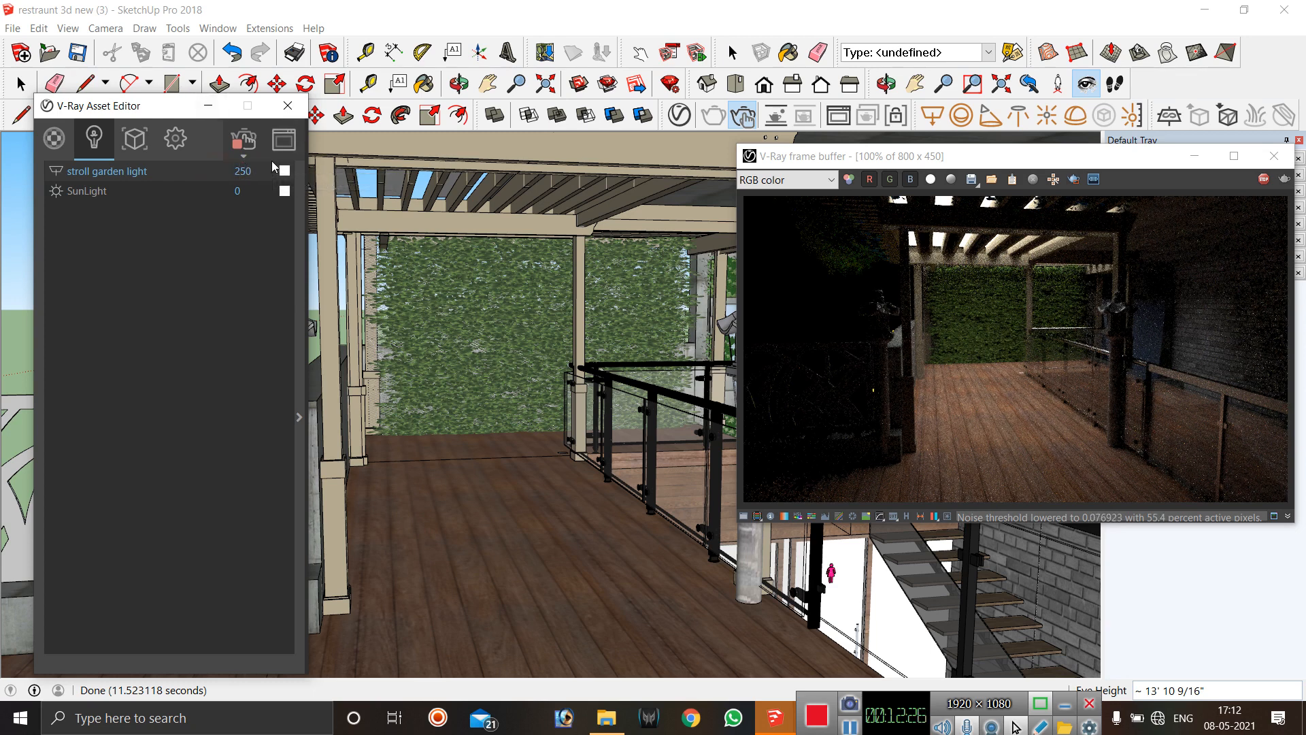
pyautogui.click(219, 231)
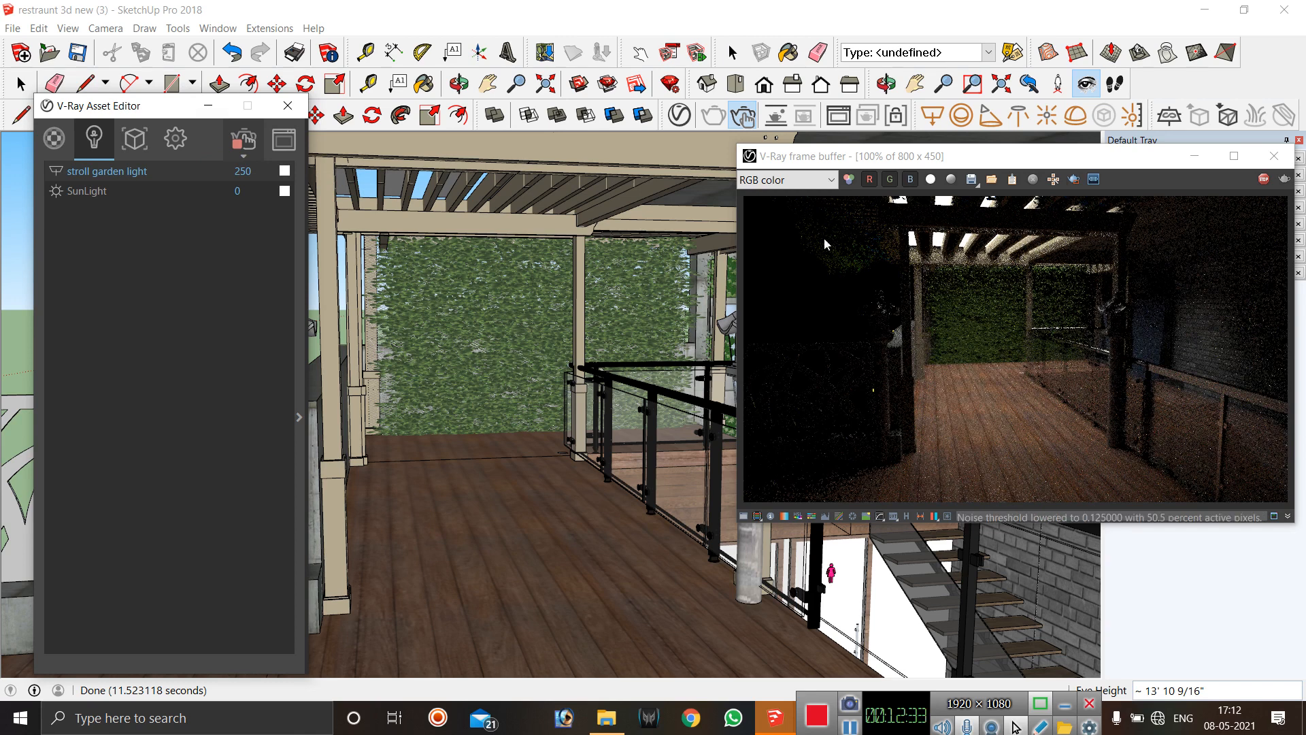
# Try to tint the "stroll garden light" blue by shifting only the hue of its color to about 0.65–0.70.
pyautogui.click(285, 174)
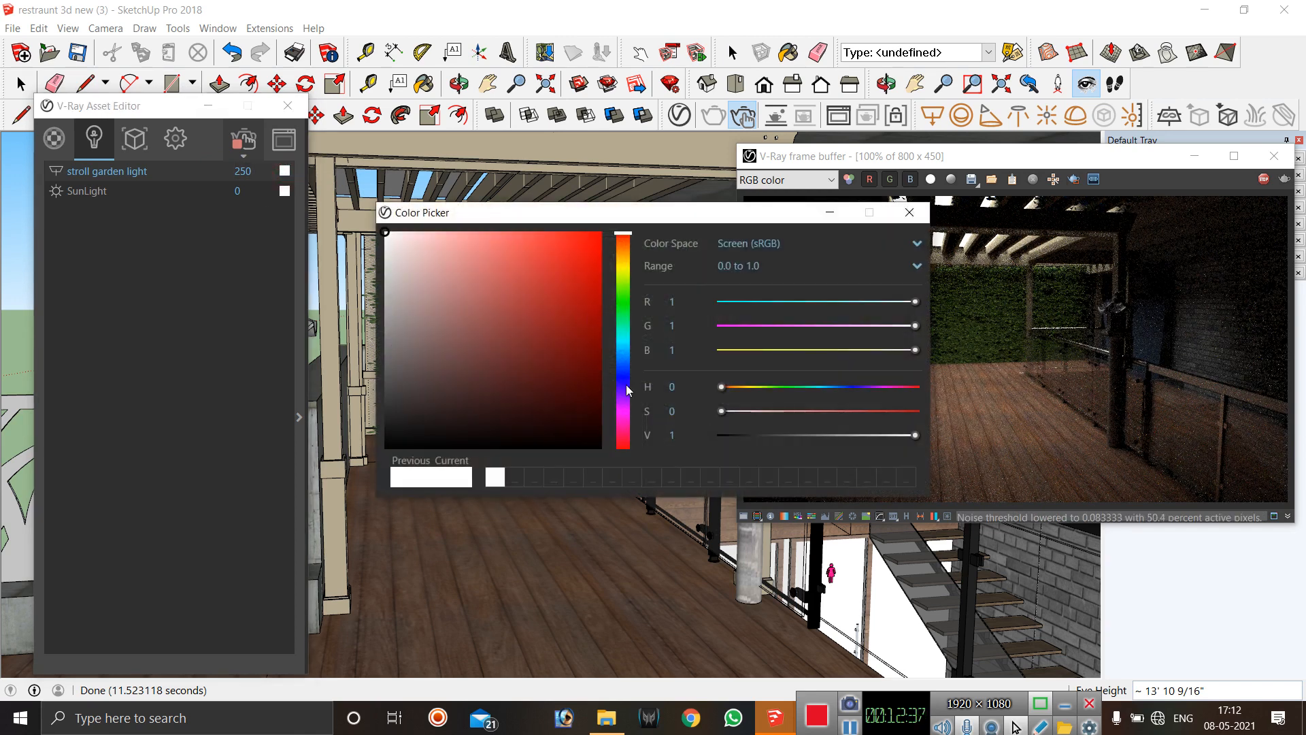
pyautogui.click(625, 379)
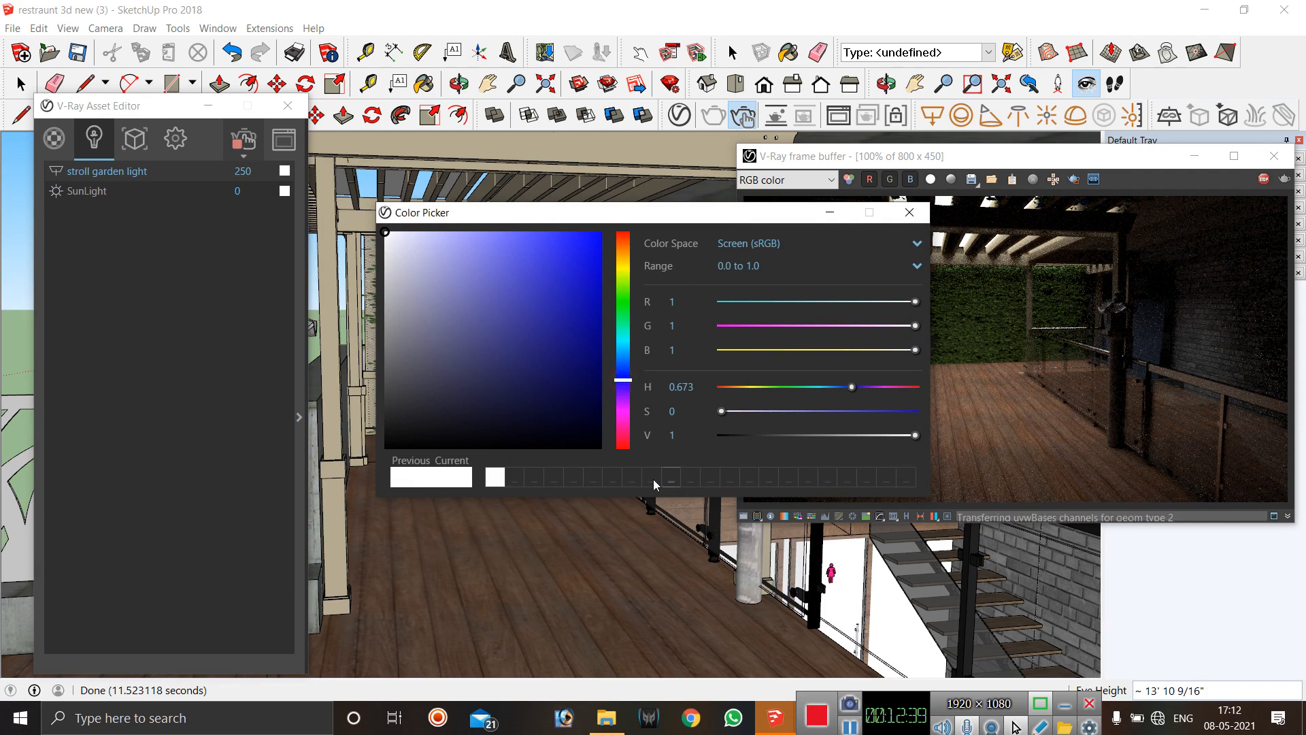
pyautogui.click(909, 211)
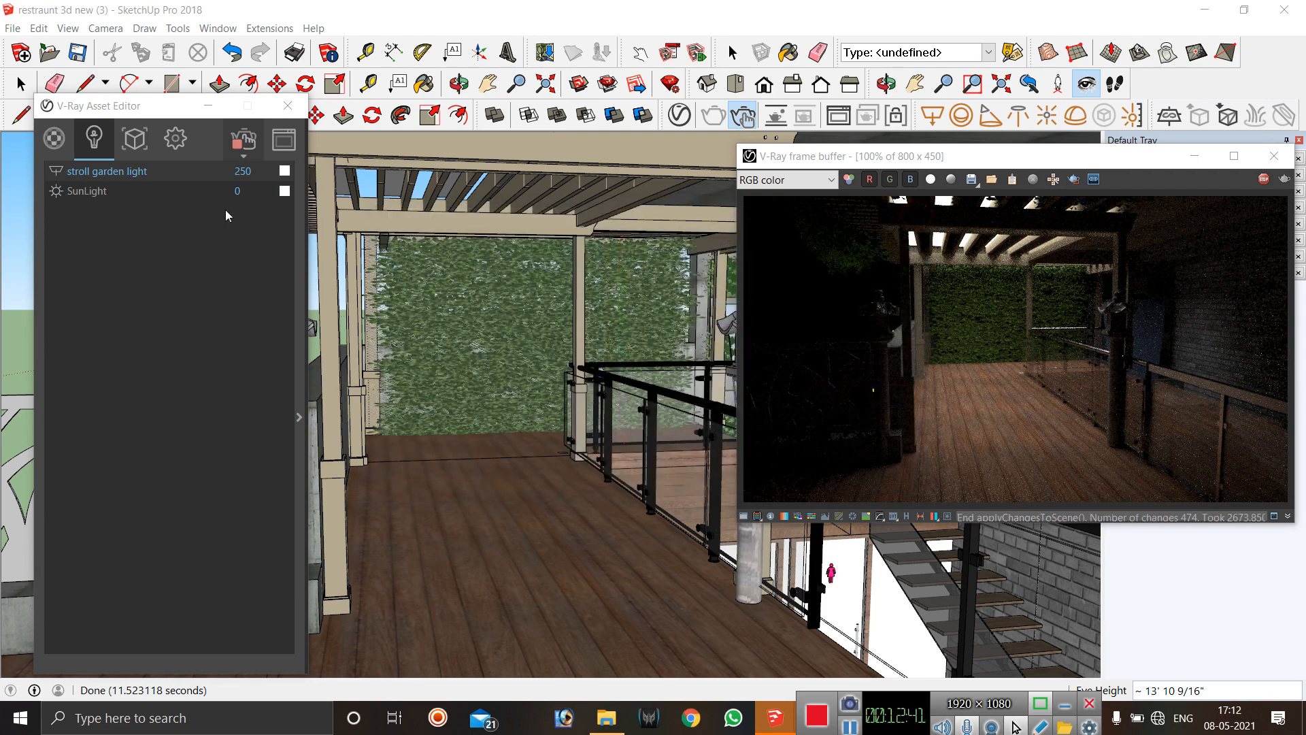
pyautogui.click(284, 172)
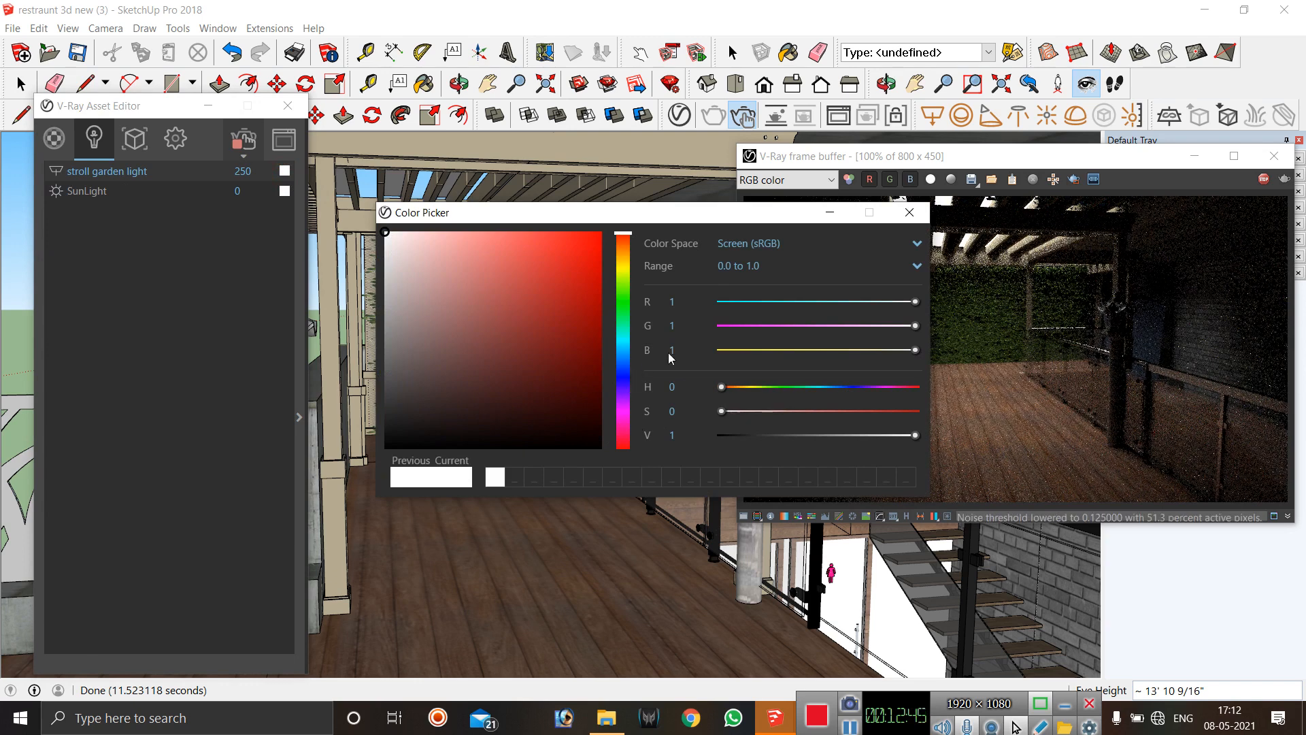
pyautogui.moveTo(722, 387); pyautogui.dragTo(856, 382)
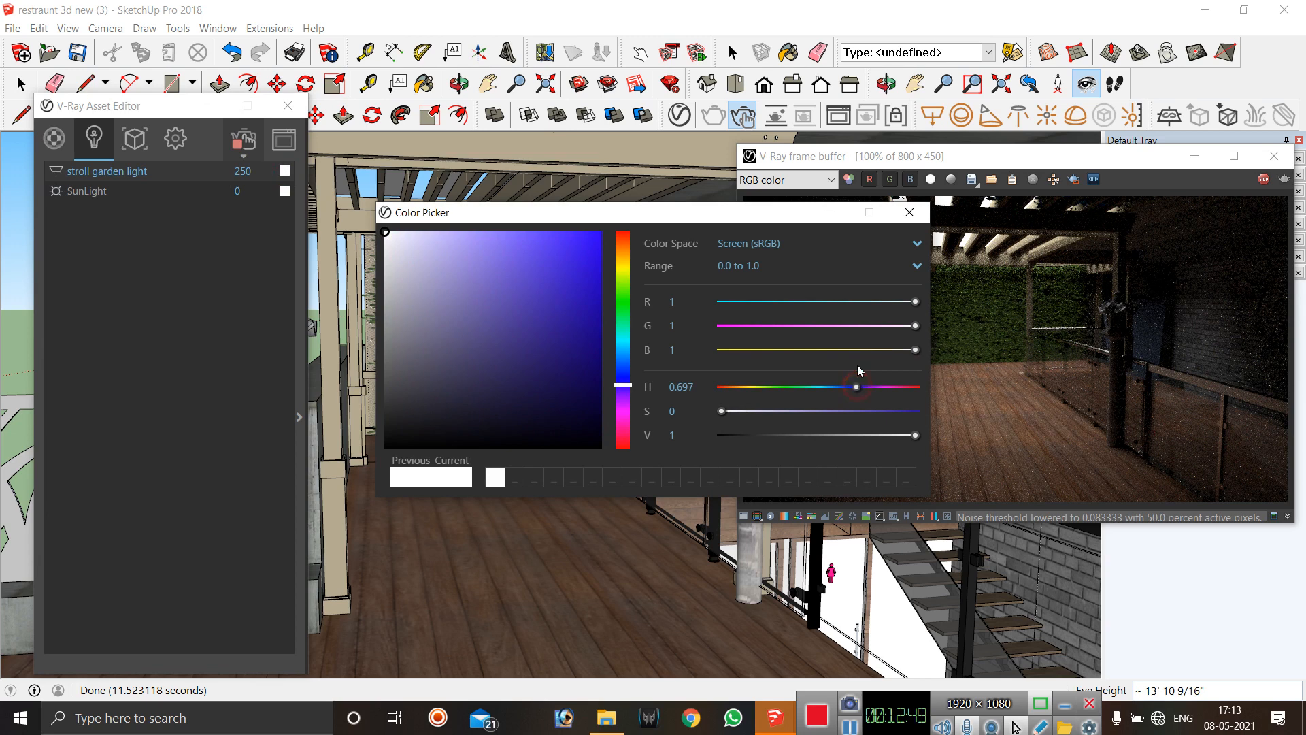
pyautogui.click(431, 477)
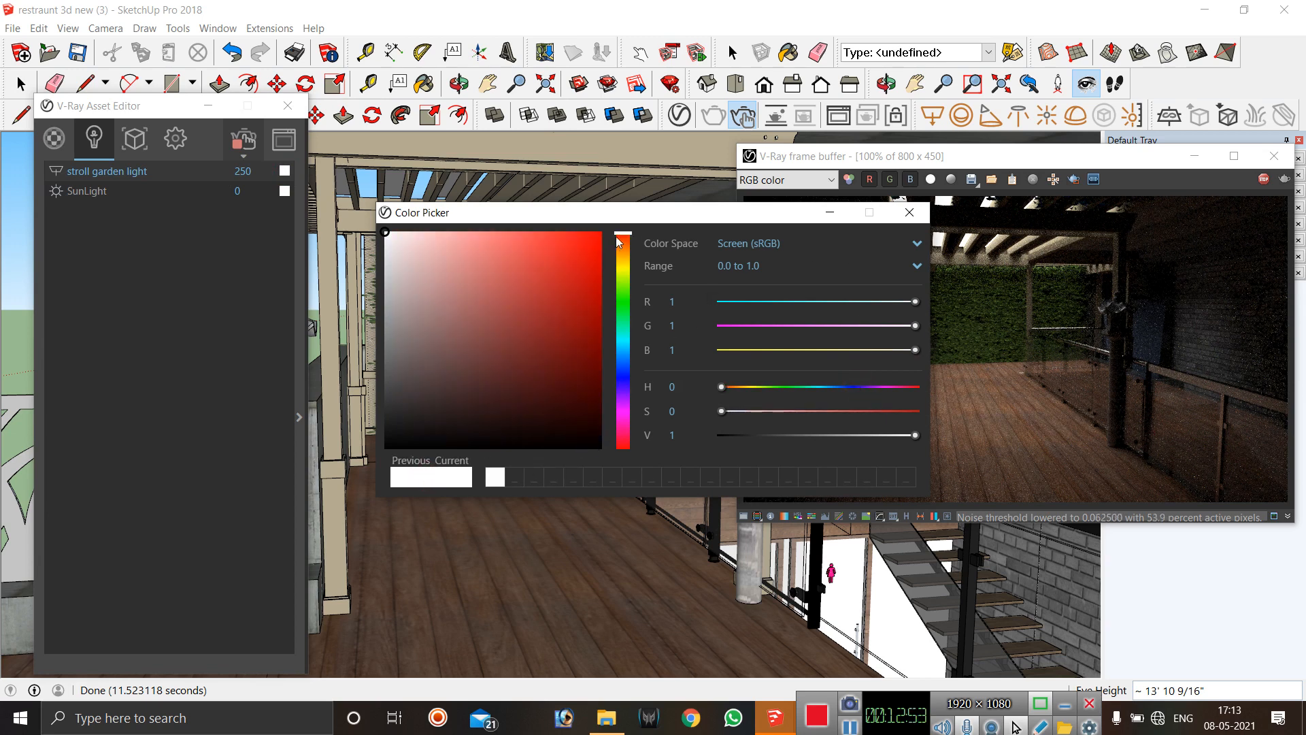
pyautogui.moveTo(618, 242)
pyautogui.mouseDown()
pyautogui.moveTo(623, 391)
pyautogui.moveTo(626, 380)
pyautogui.mouseUp()
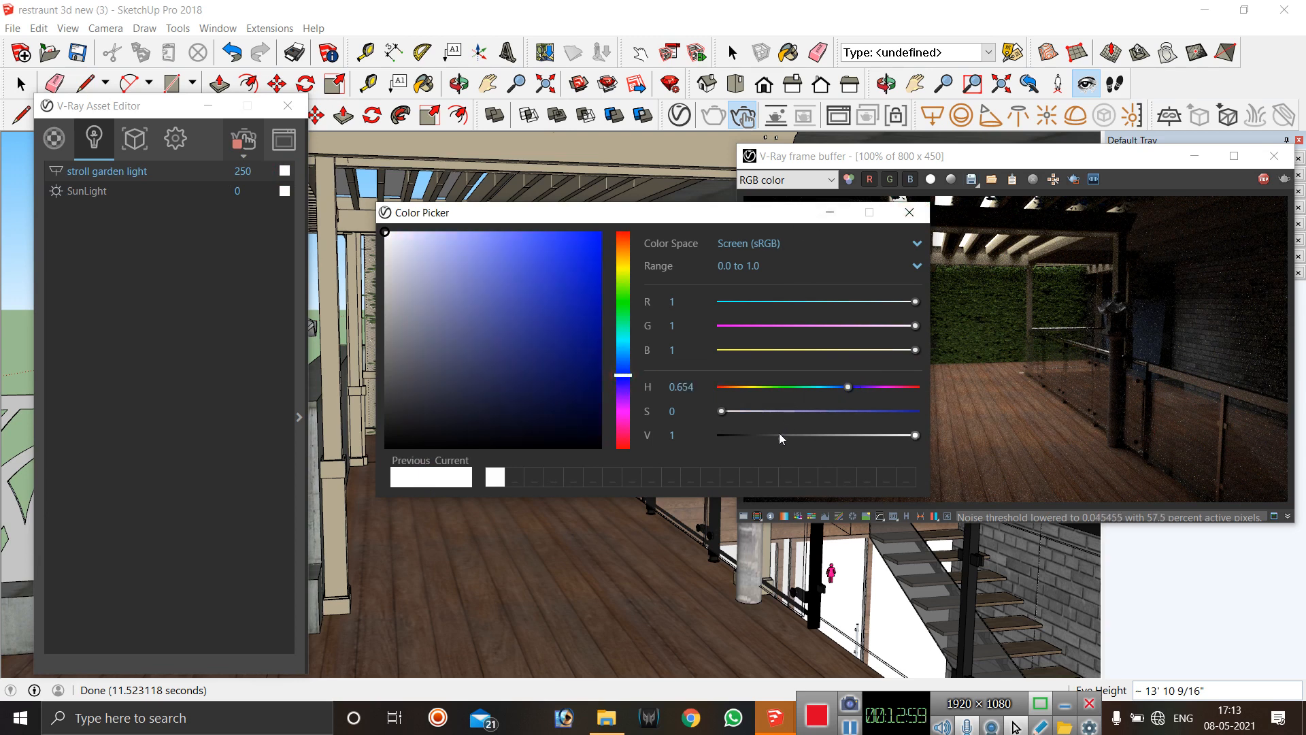
pyautogui.click(490, 483)
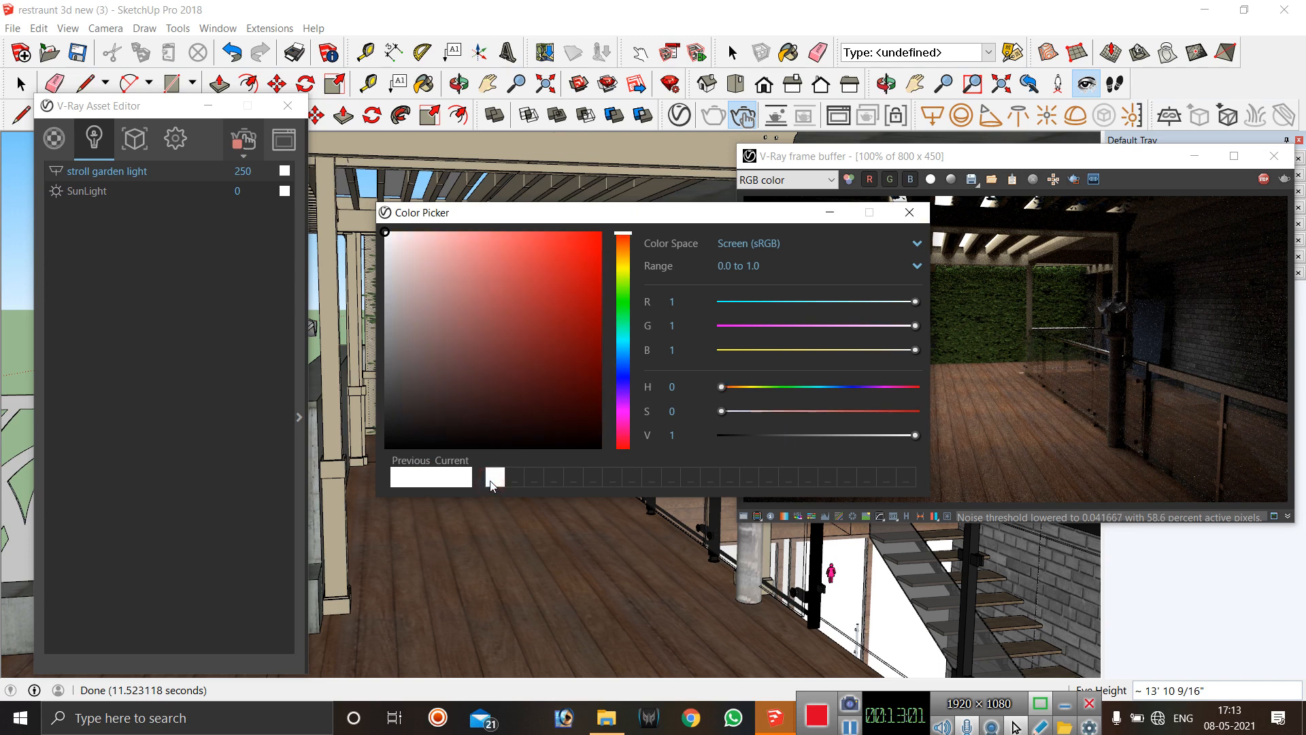
pyautogui.click(491, 478)
pyautogui.click(907, 212)
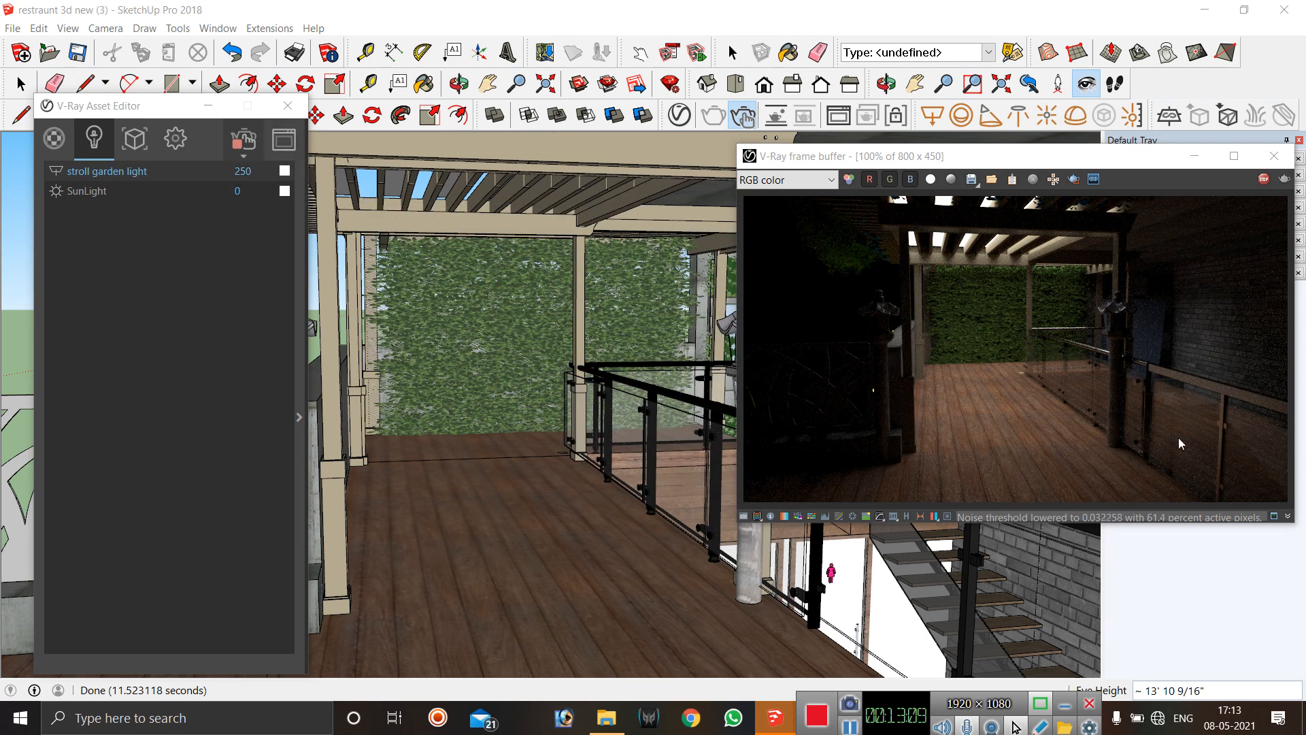
# Stop the interactive render and set the "stroll garden light" color to pure blue with R 0, G 0.002 and B 1.
pyautogui.click(1262, 179)
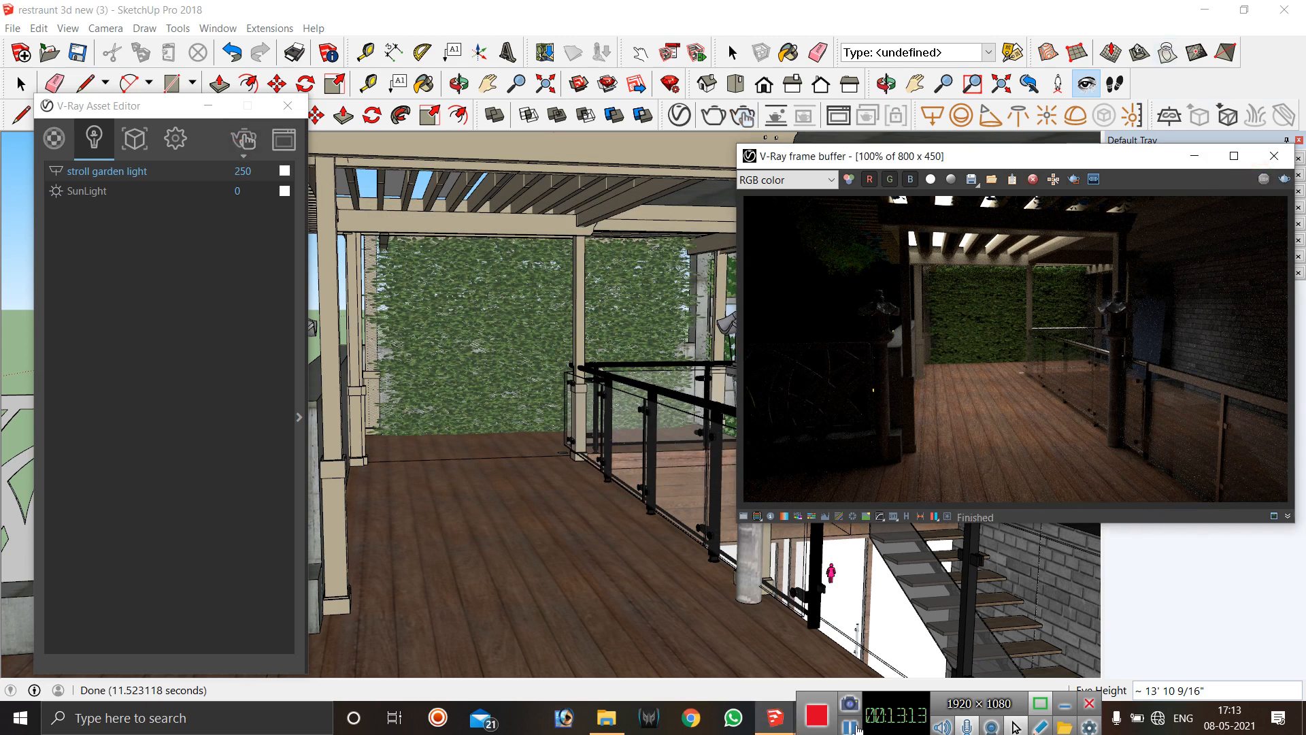
pyautogui.click(855, 725)
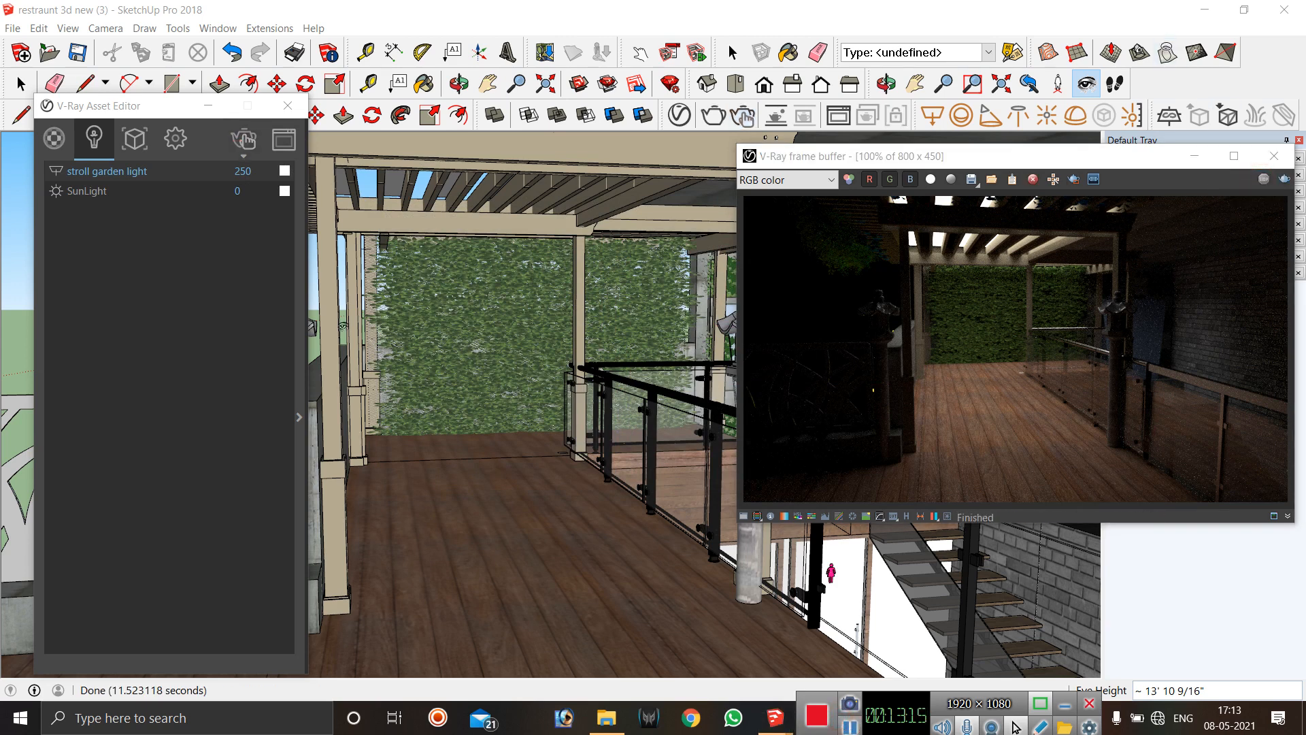
pyautogui.click(285, 171)
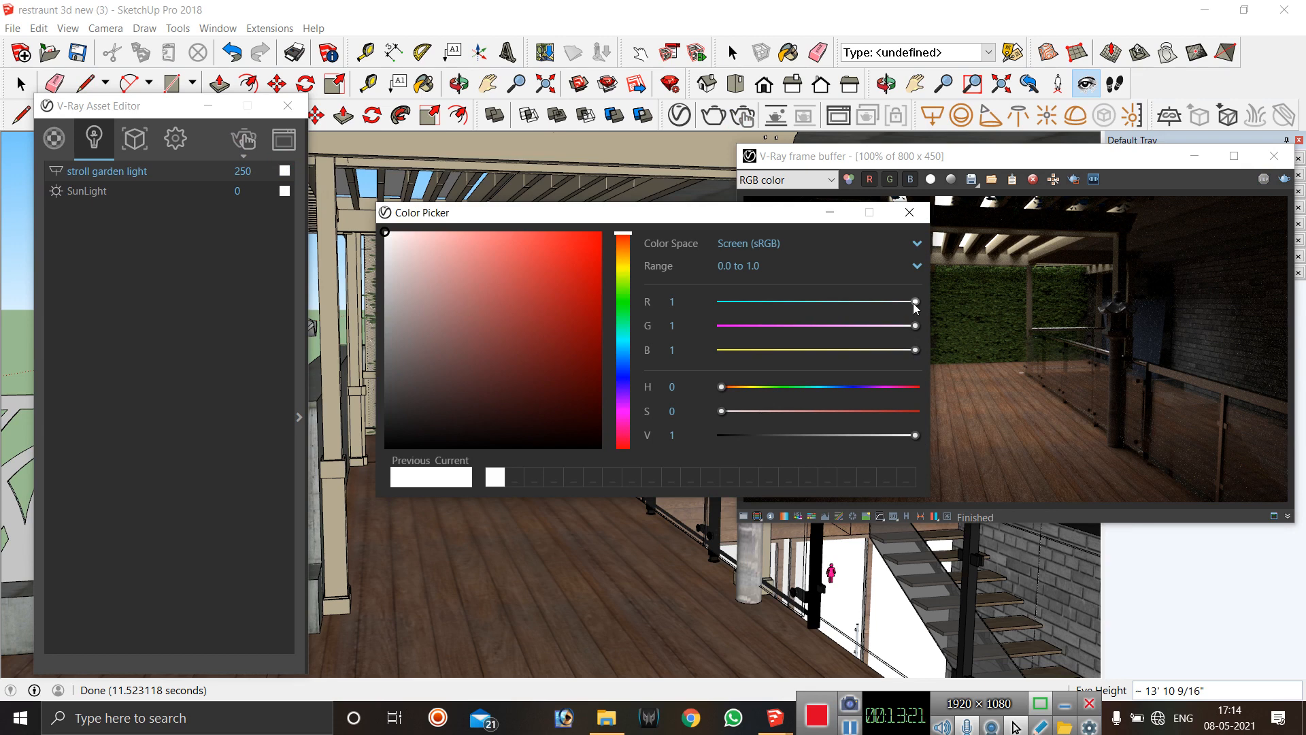
pyautogui.moveTo(914, 302); pyautogui.dragTo(646, 306)
pyautogui.moveTo(914, 325); pyautogui.dragTo(725, 333)
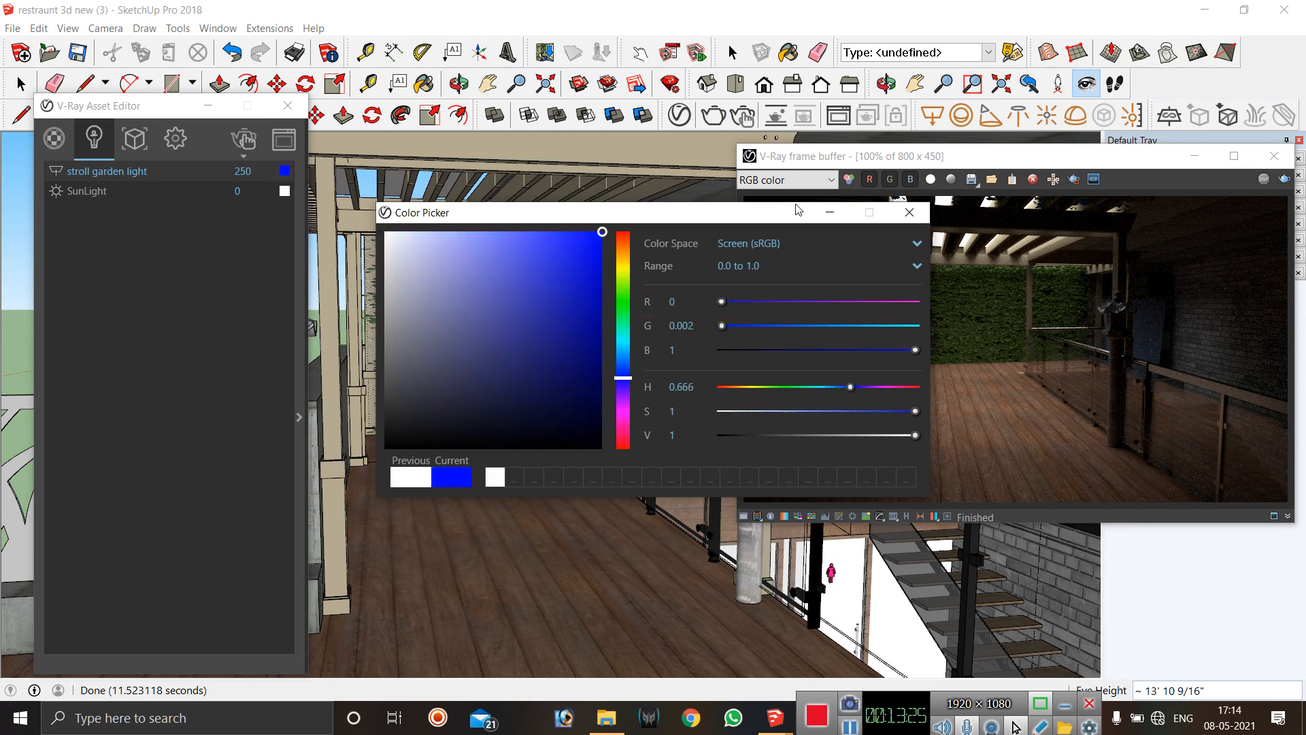
pyautogui.moveTo(798, 209); pyautogui.dragTo(508, 232)
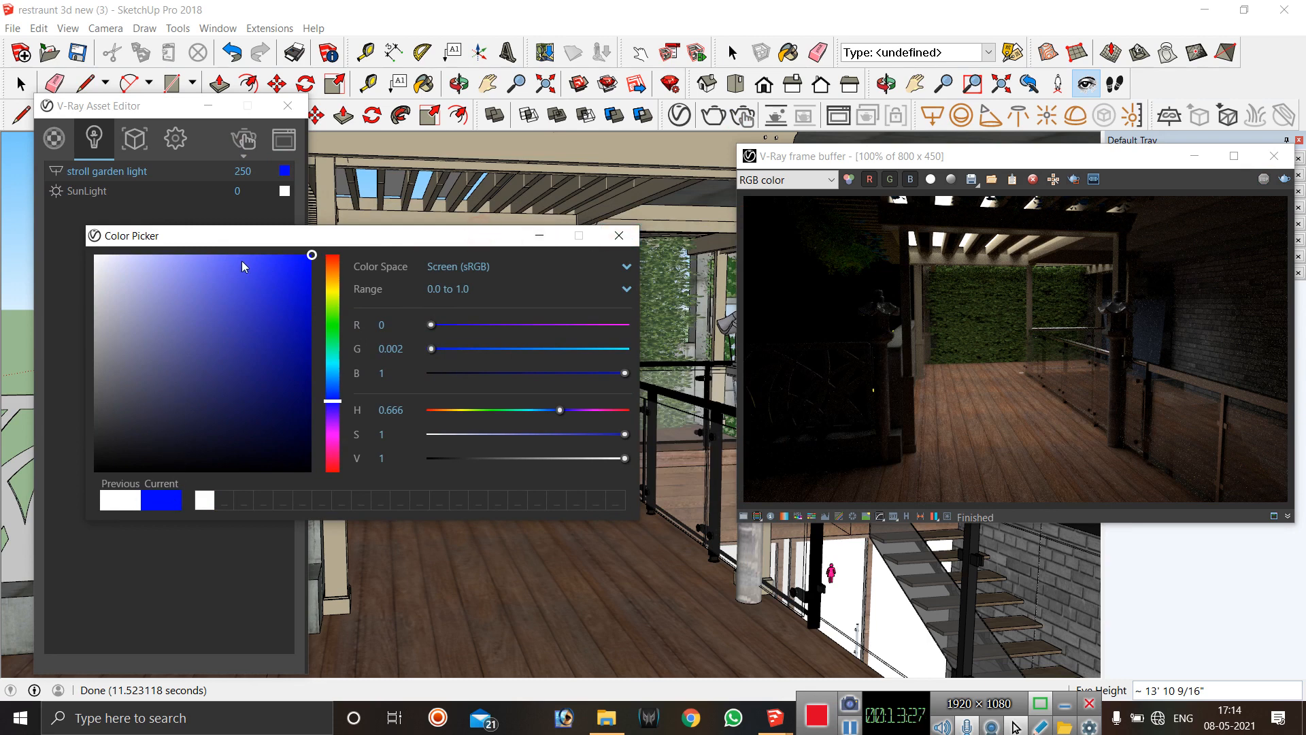
pyautogui.click(618, 236)
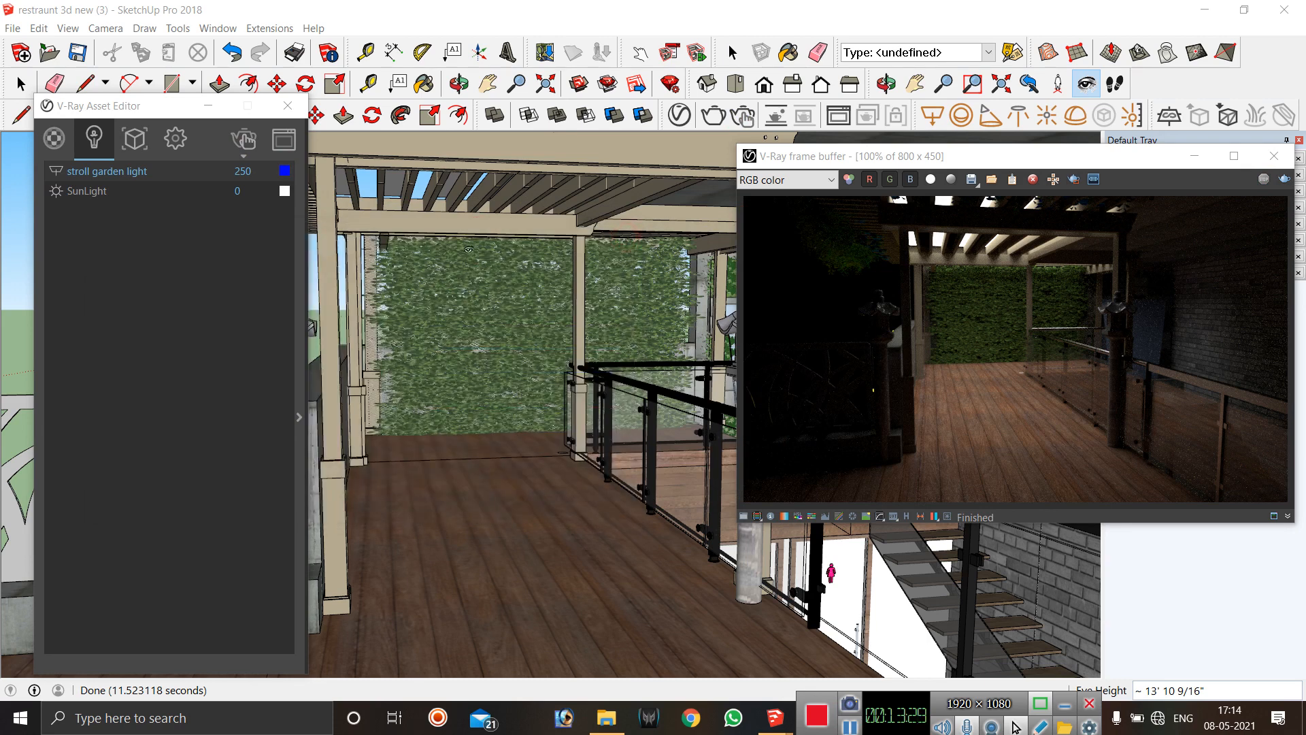
# Close the finished V-Ray frame buffer and start a new interactive render of the pergola view.
pyautogui.click(236, 217)
pyautogui.click(882, 156)
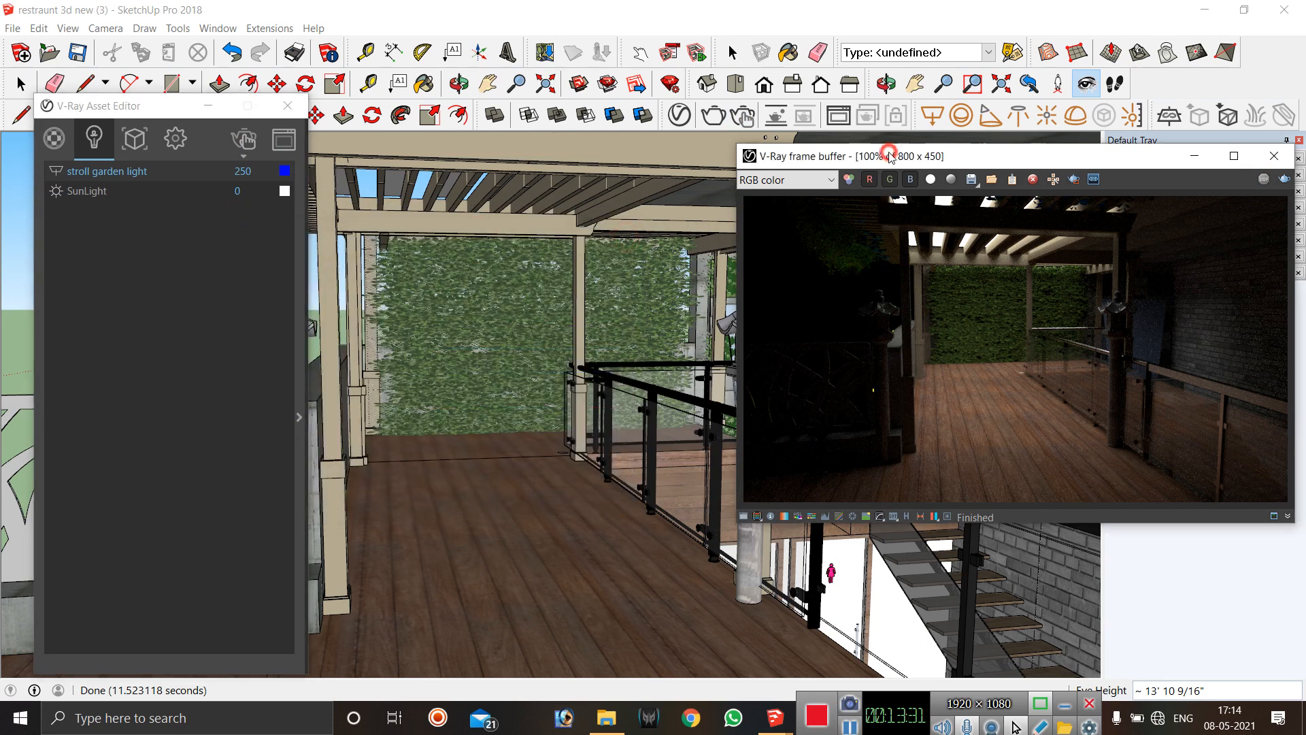
pyautogui.click(1075, 181)
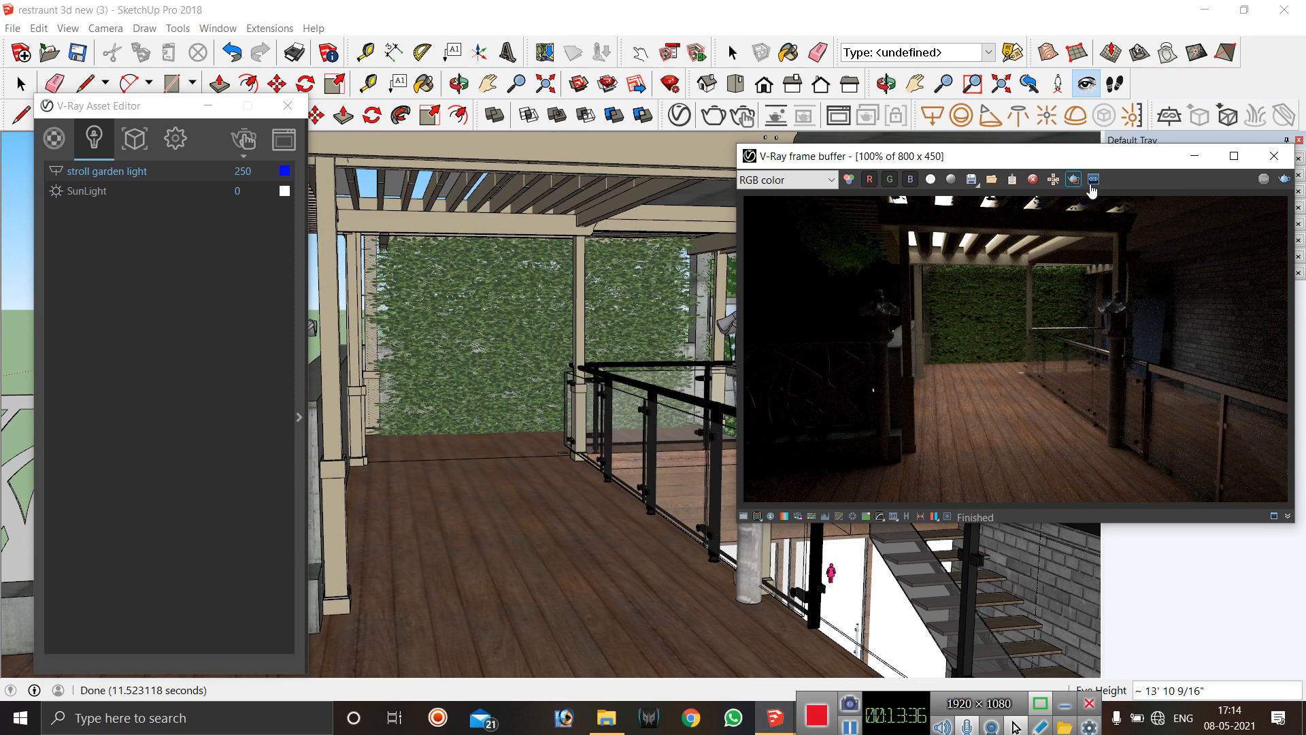
pyautogui.click(1284, 158)
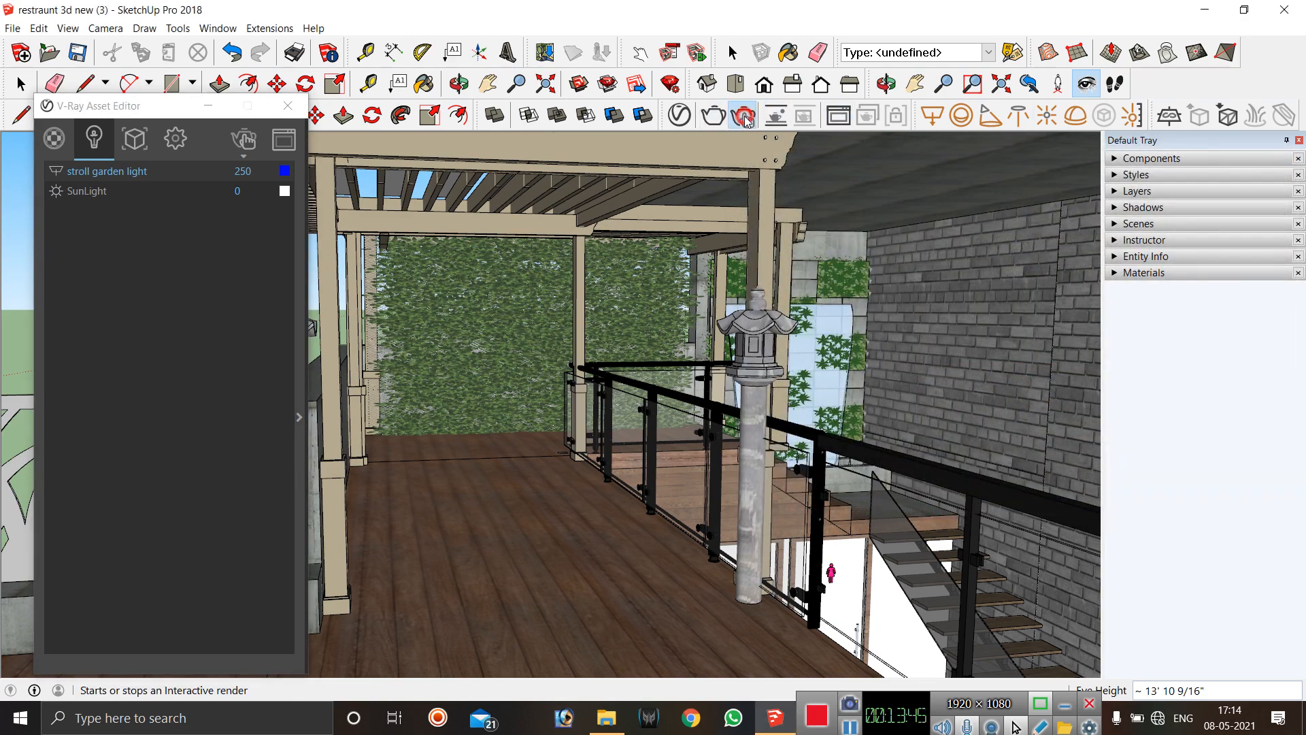
pyautogui.click(745, 117)
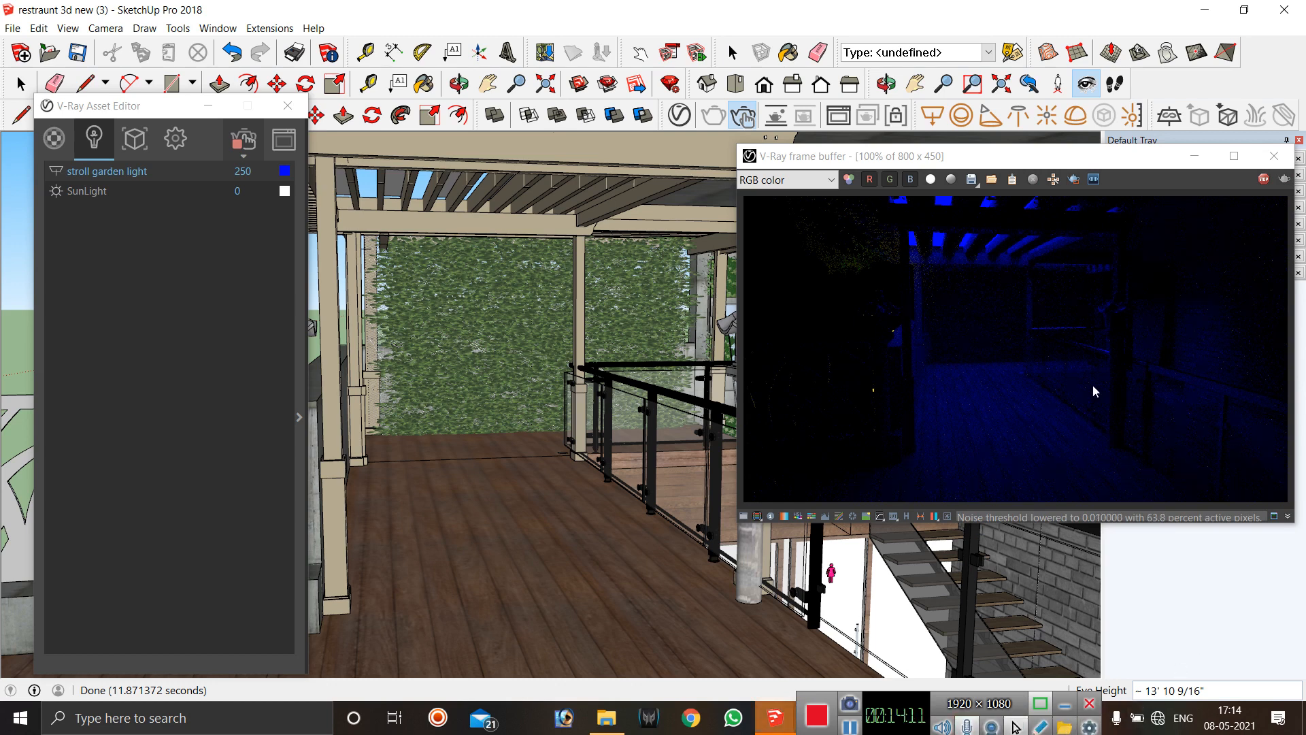
# Set the "stroll garden light" color to pale blue with R 0.56, G 0.925 and B 1, and close the V-Ray windows.
pyautogui.click(285, 171)
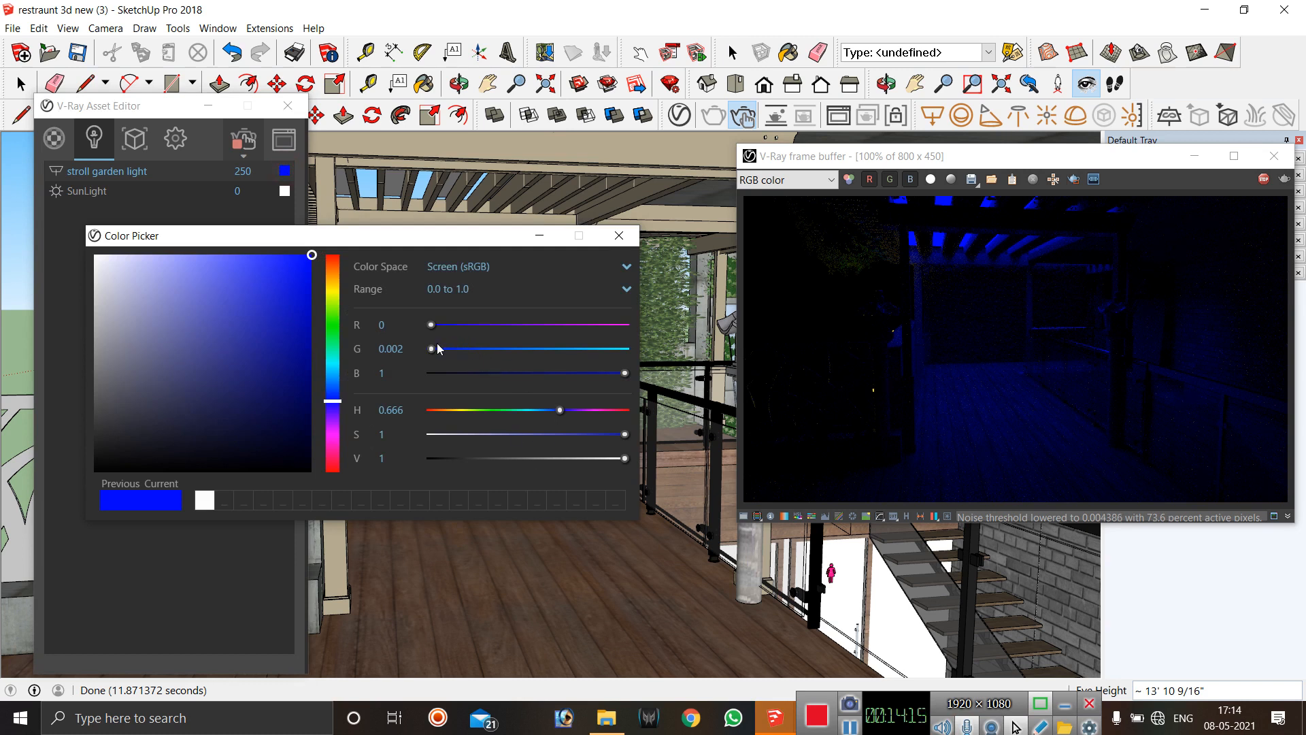
pyautogui.moveTo(433, 349)
pyautogui.mouseDown()
pyautogui.moveTo(616, 349)
pyautogui.moveTo(604, 349)
pyautogui.mouseUp()
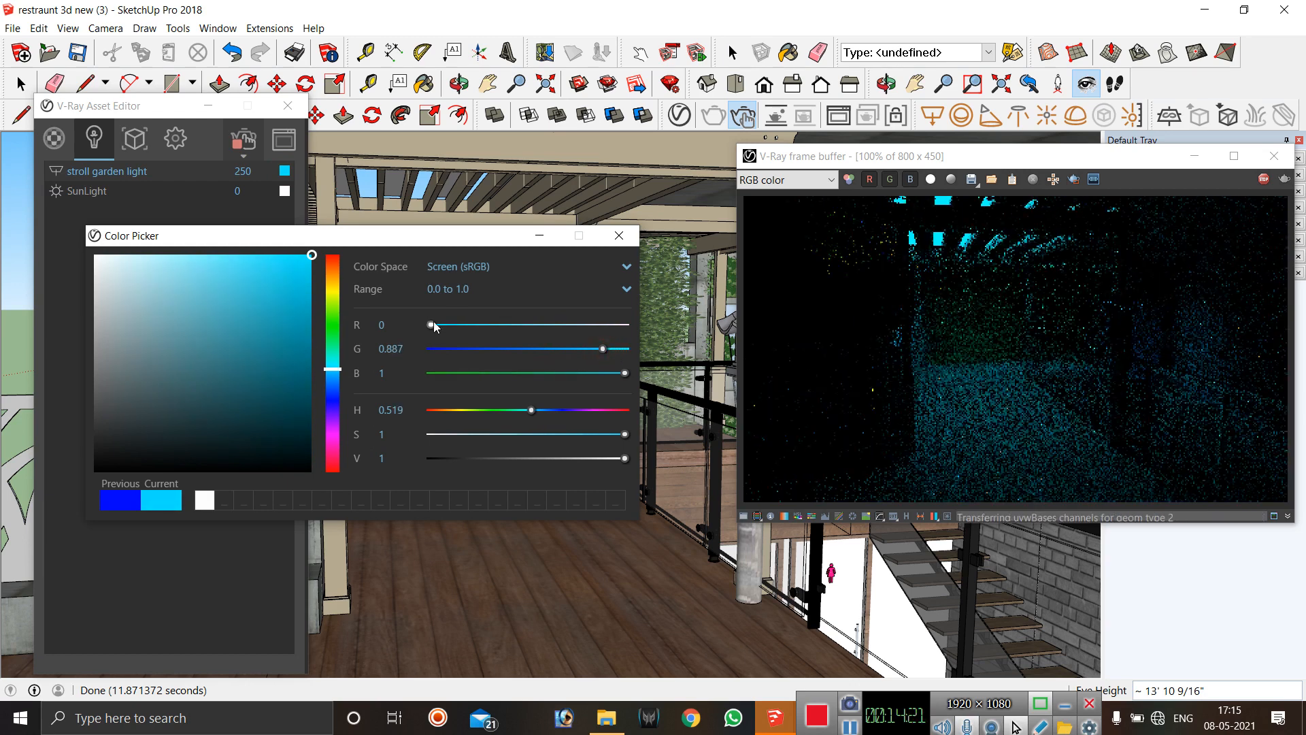
pyautogui.moveTo(434, 323)
pyautogui.mouseDown()
pyautogui.moveTo(570, 350)
pyautogui.moveTo(492, 354)
pyautogui.moveTo(611, 349)
pyautogui.mouseUp()
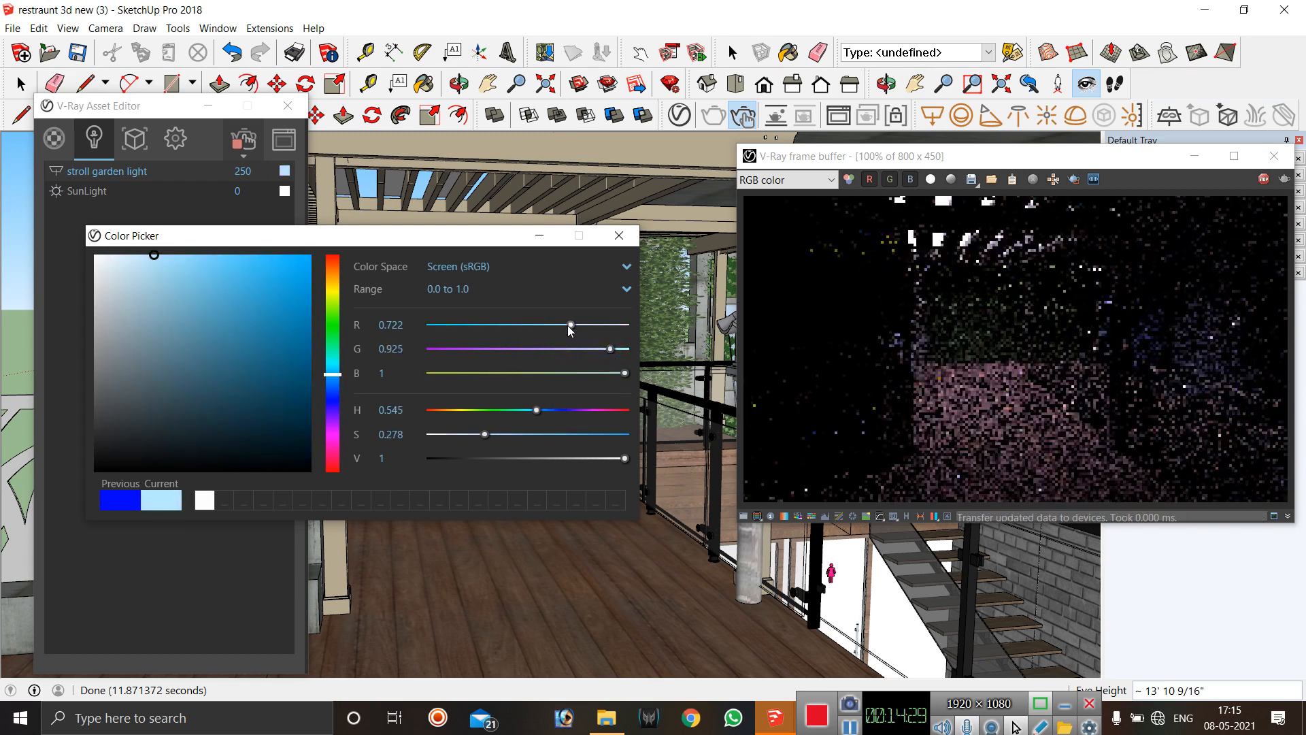
pyautogui.moveTo(570, 325); pyautogui.dragTo(541, 325)
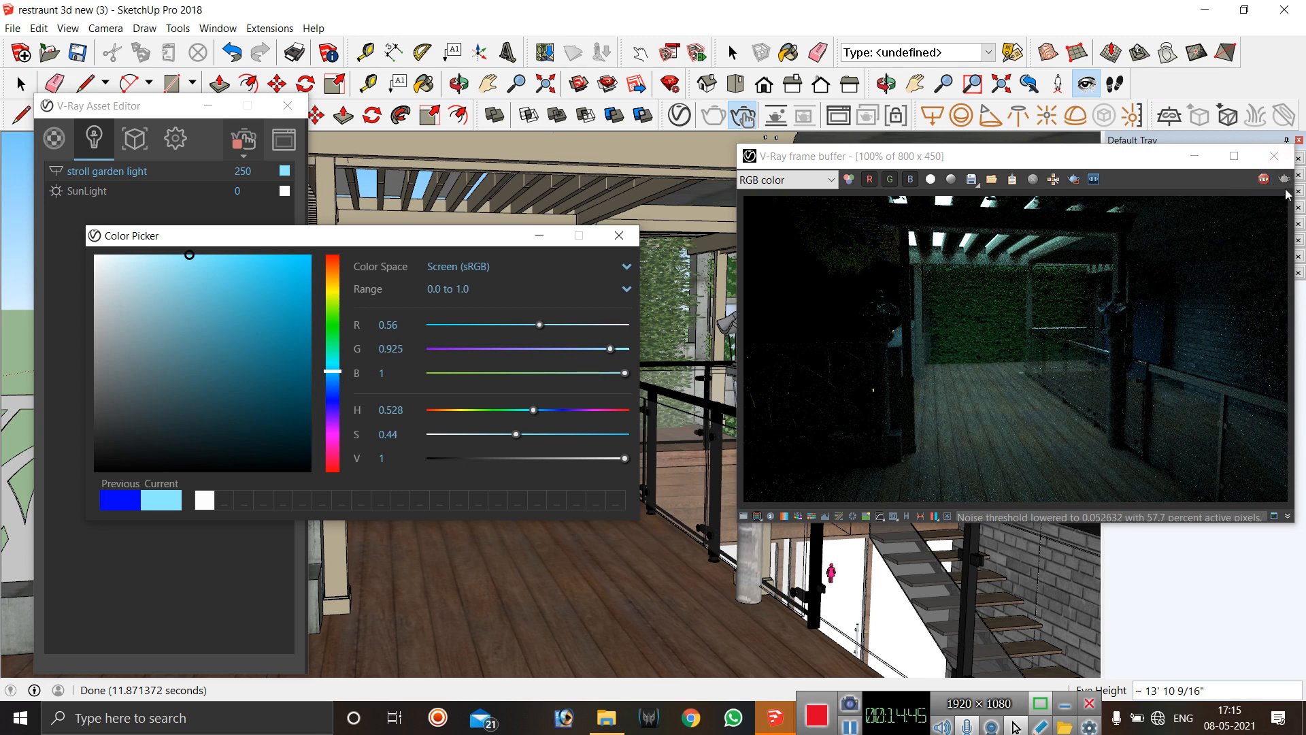
pyautogui.click(1274, 156)
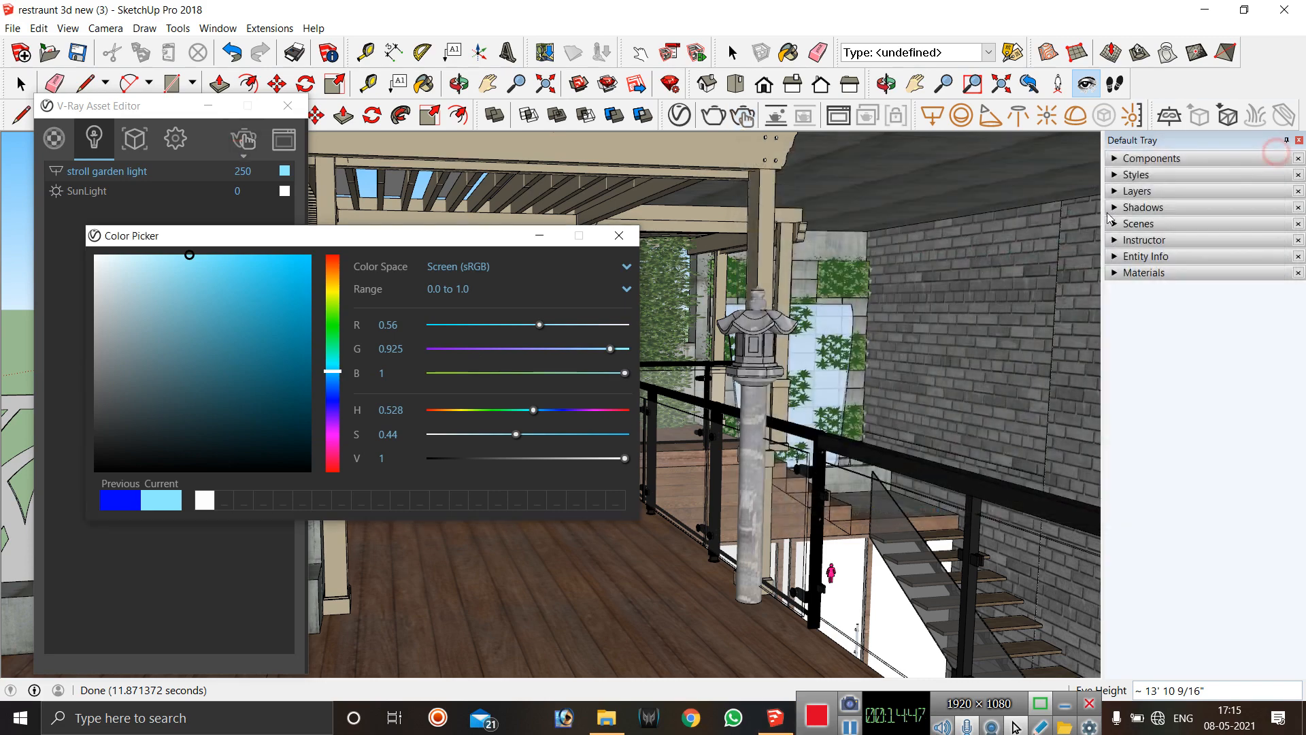
pyautogui.click(619, 235)
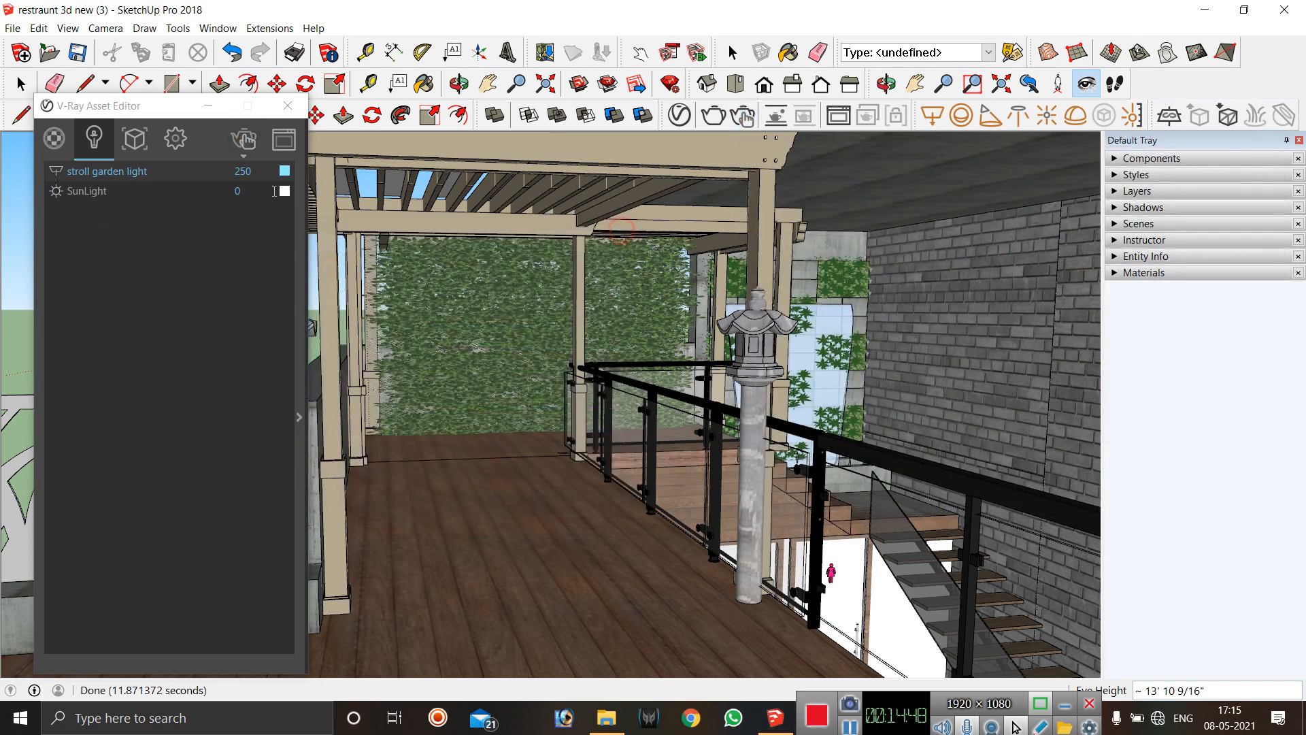
pyautogui.click(295, 111)
# Look over the terrace, staircase wall, lower dining and lounge areas, and the whole restaurant building from outside.
pyautogui.scroll(-6, 430, 387)
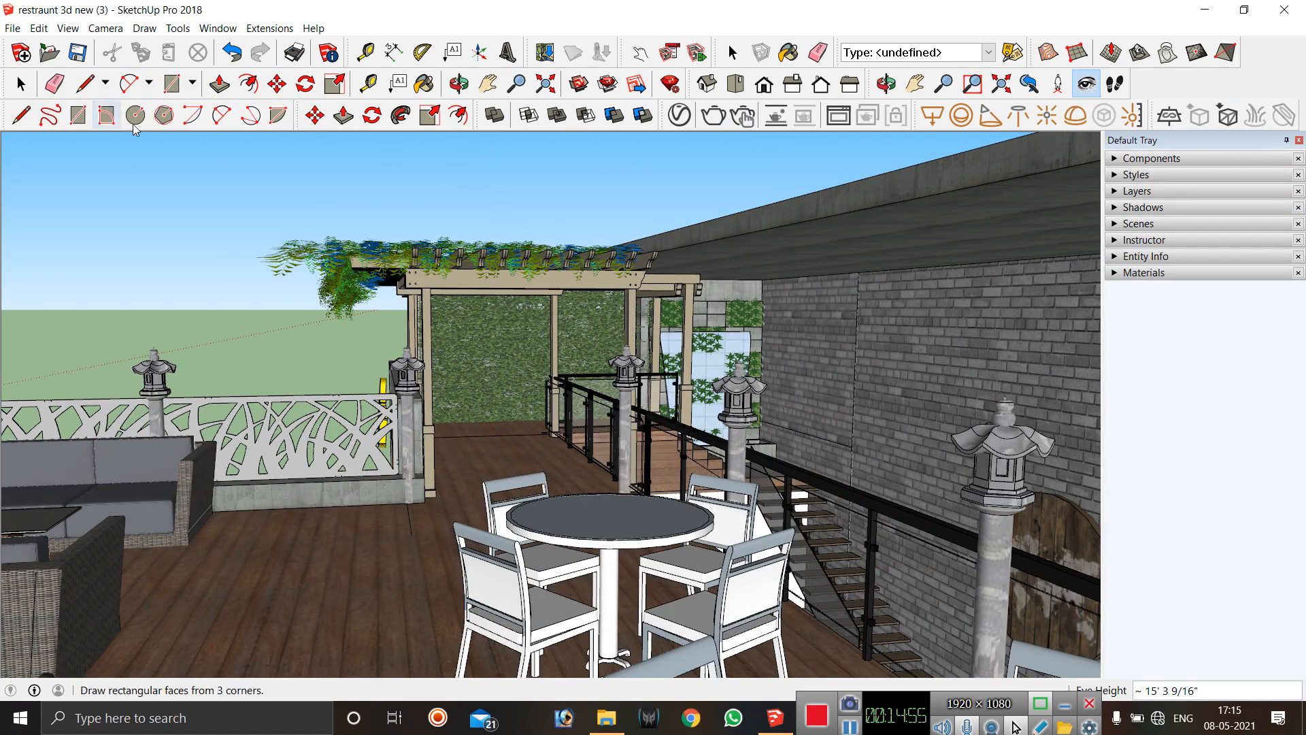
pyautogui.moveTo(660, 384); pyautogui.dragTo(855, 457)
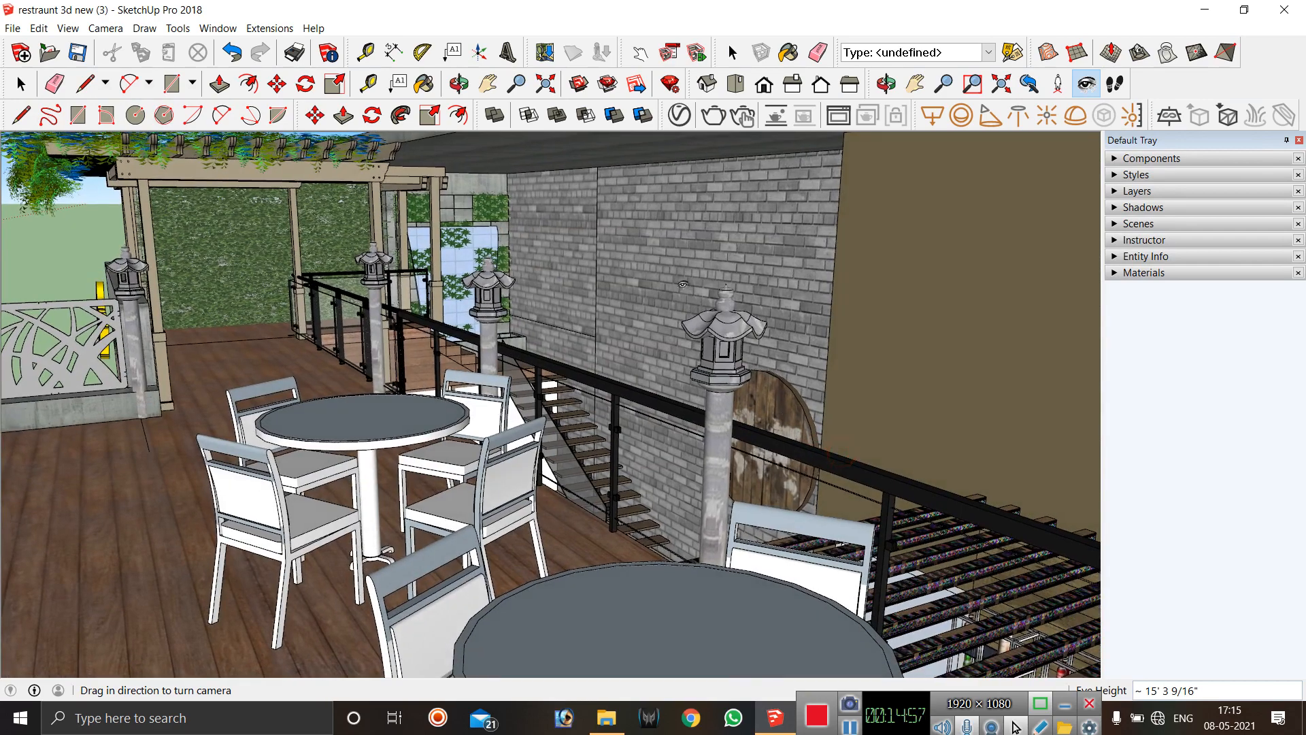
pyautogui.scroll(3, 683, 285)
pyautogui.scroll(1, 536, 384)
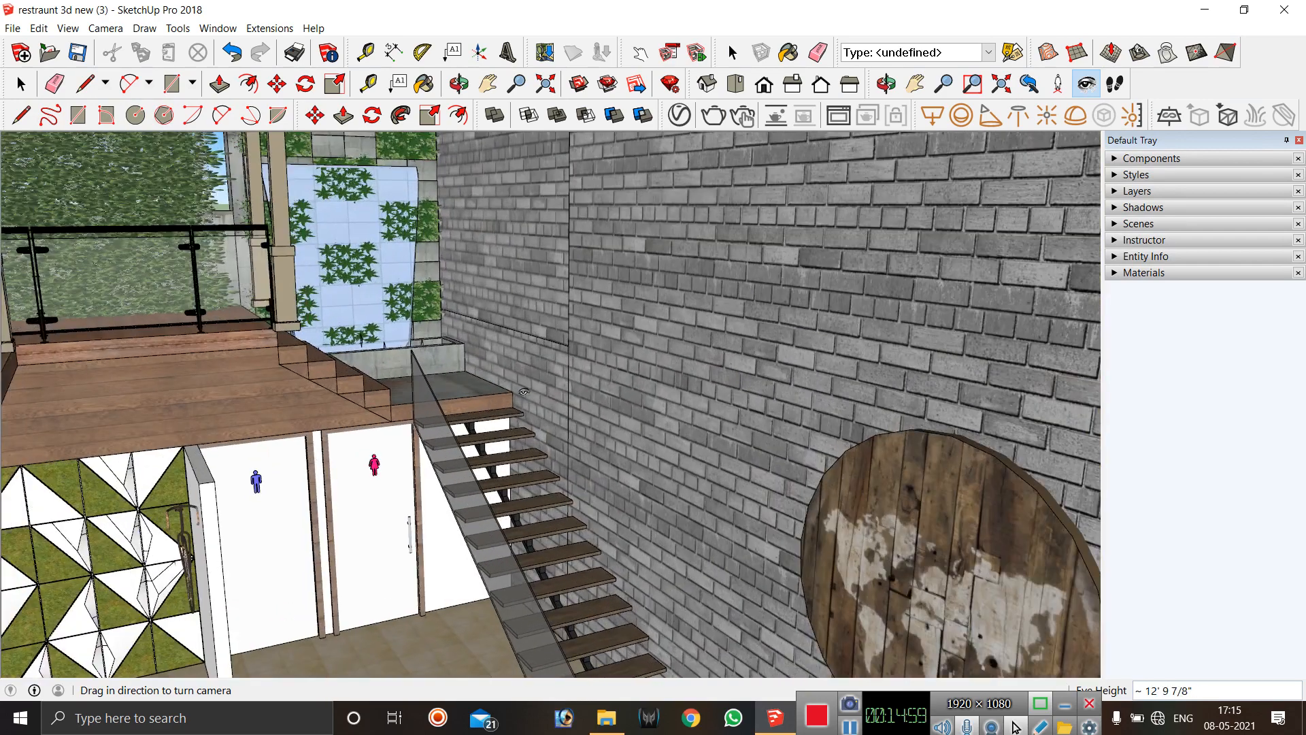
pyautogui.moveTo(471, 437); pyautogui.dragTo(243, 457)
pyautogui.scroll(1, 573, 440)
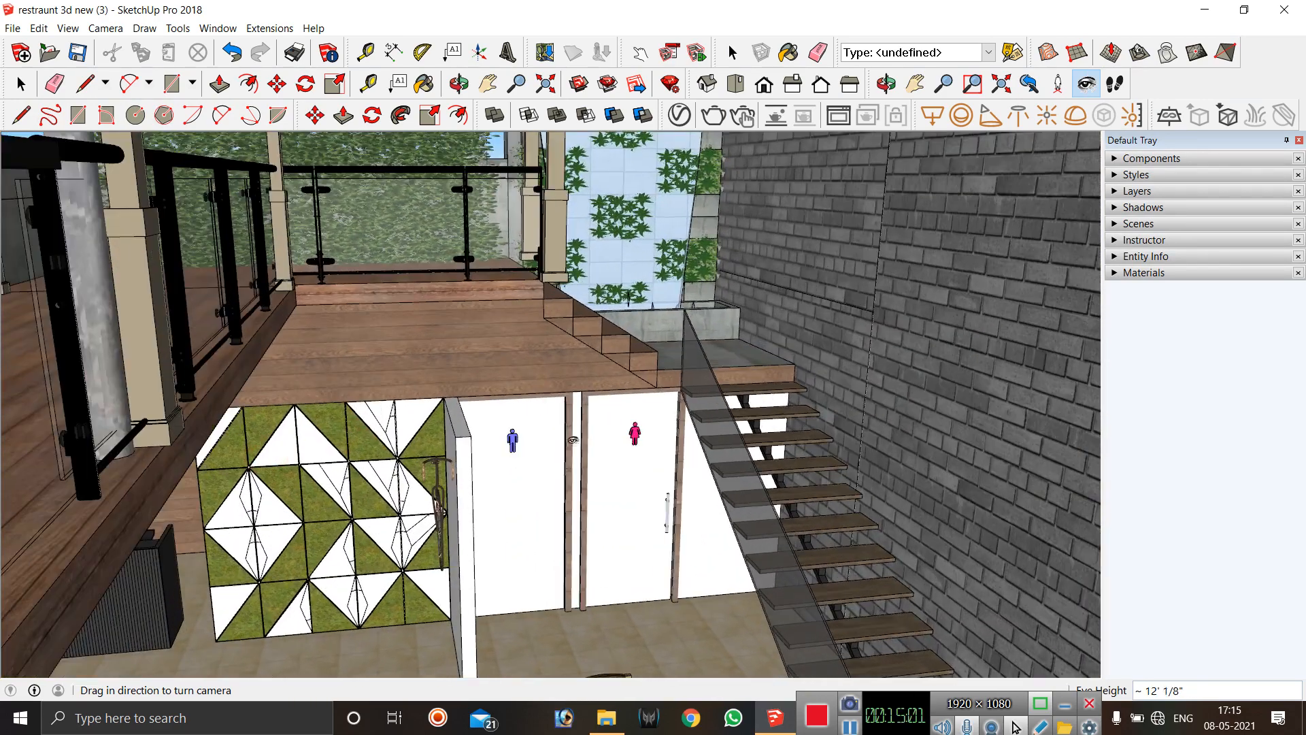
pyautogui.scroll(-2, 573, 440)
pyautogui.scroll(-8, 560, 394)
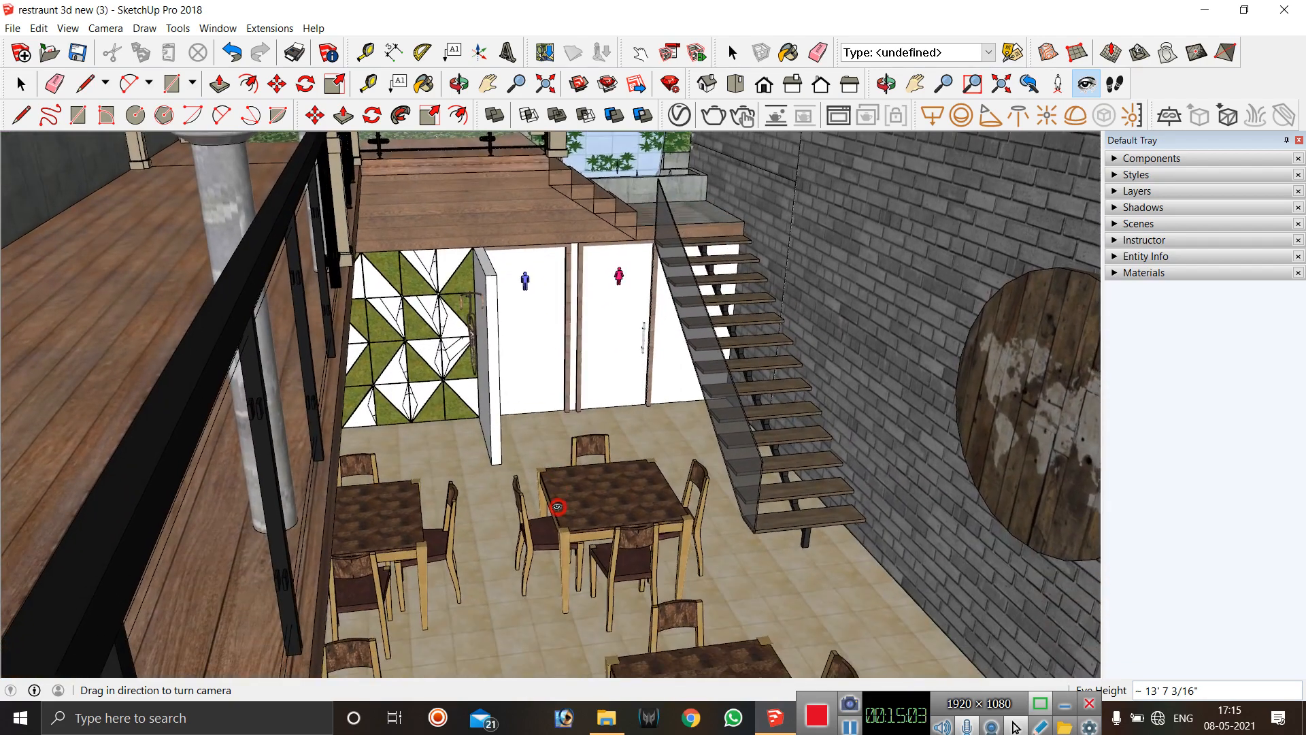
pyautogui.scroll(6, 617, 370)
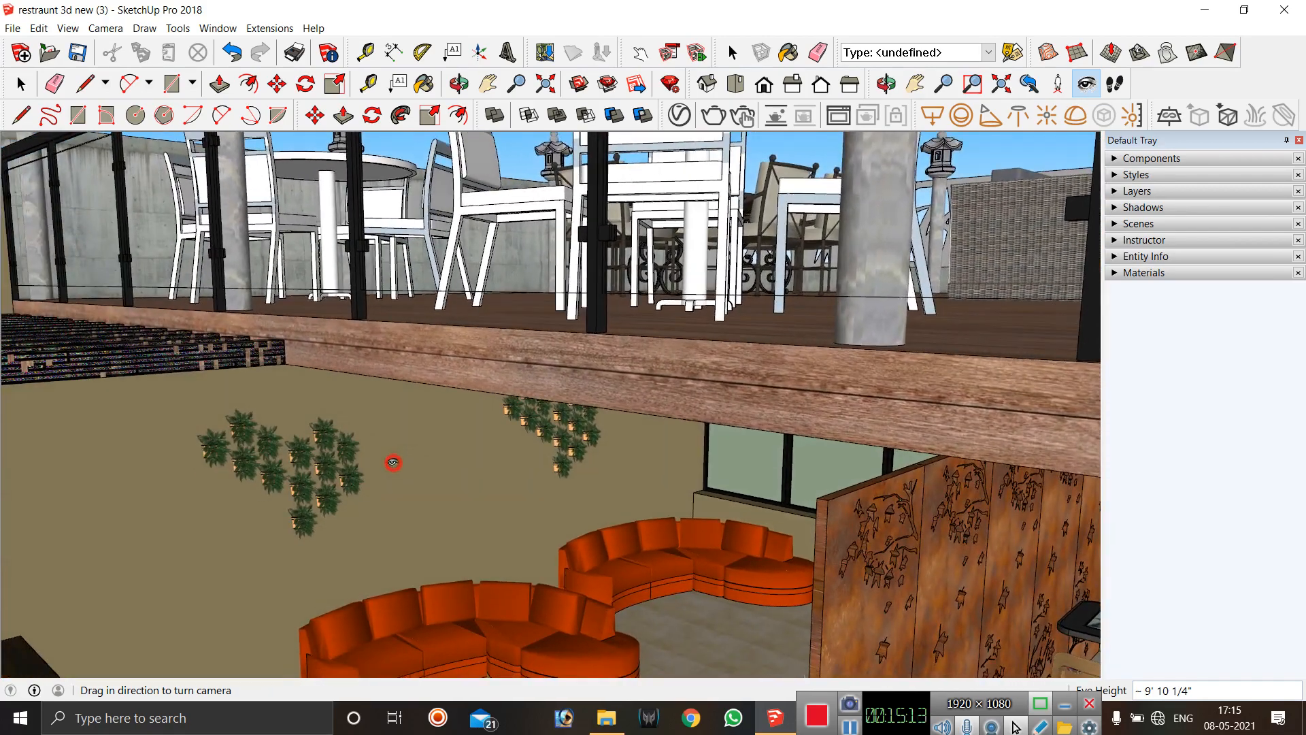
pyautogui.moveTo(393, 463); pyautogui.dragTo(1069, 488)
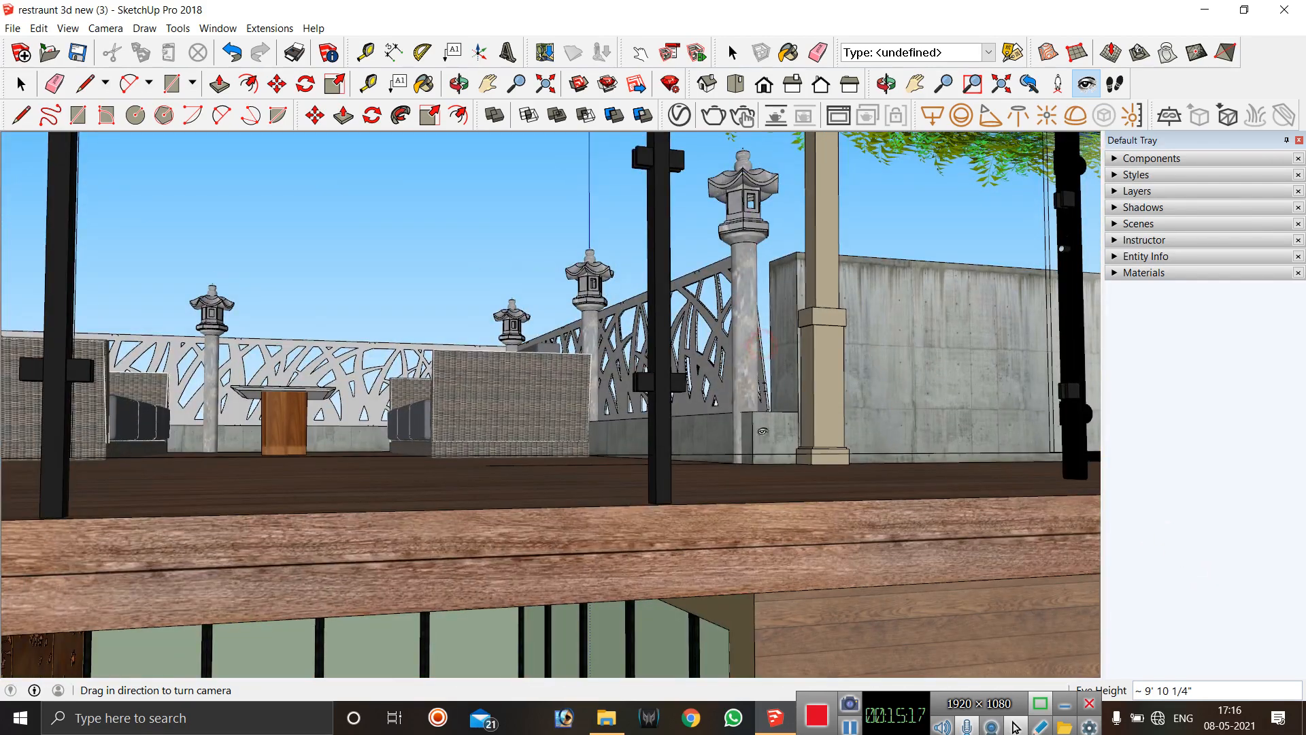
pyautogui.moveTo(689, 446); pyautogui.dragTo(905, 597)
pyautogui.scroll(-10, 529, 267)
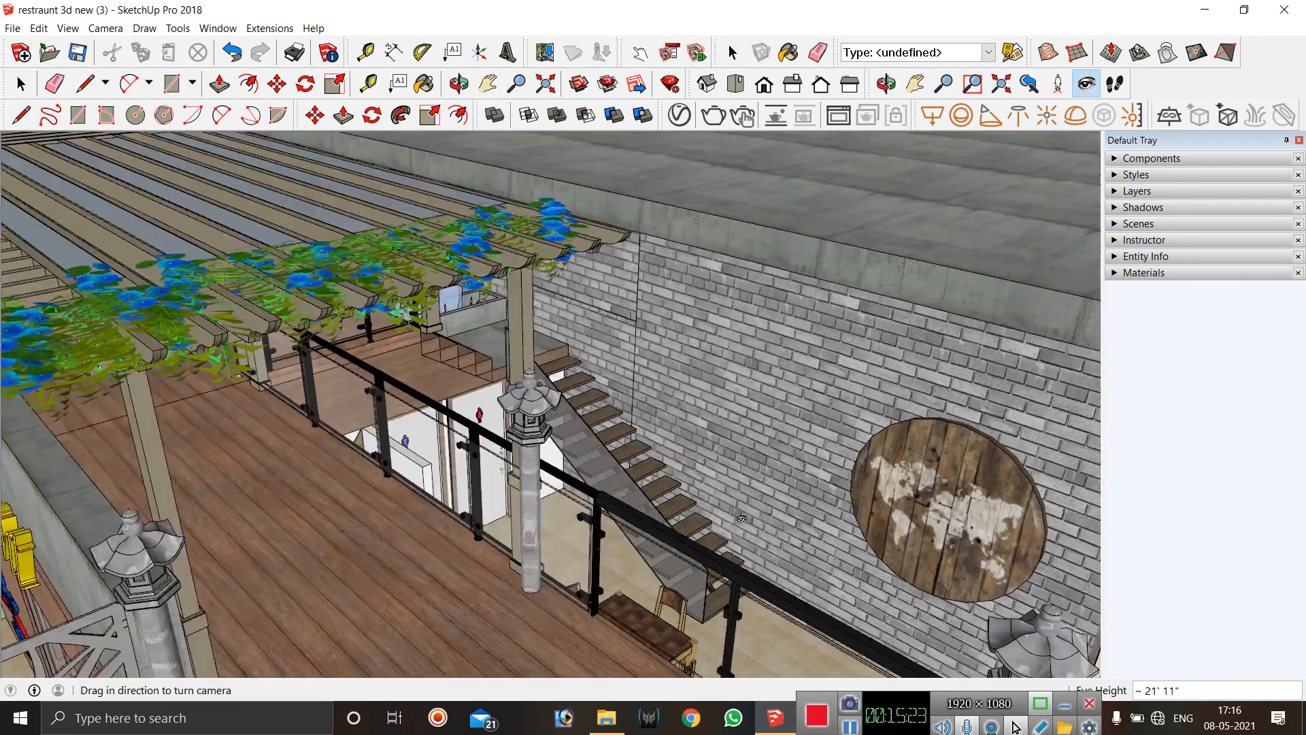
pyautogui.scroll(-6, 529, 267)
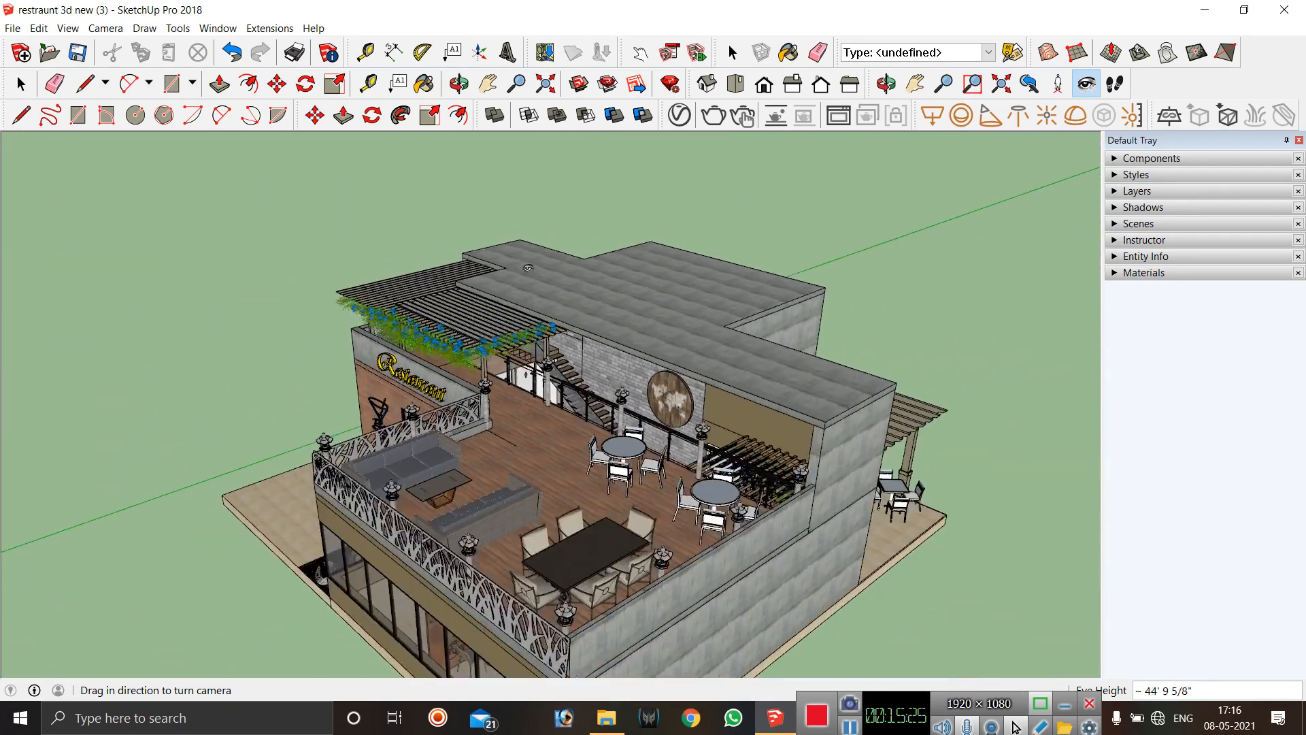
pyautogui.moveTo(529, 533); pyautogui.dragTo(718, 486)
pyautogui.scroll(-4, 719, 486)
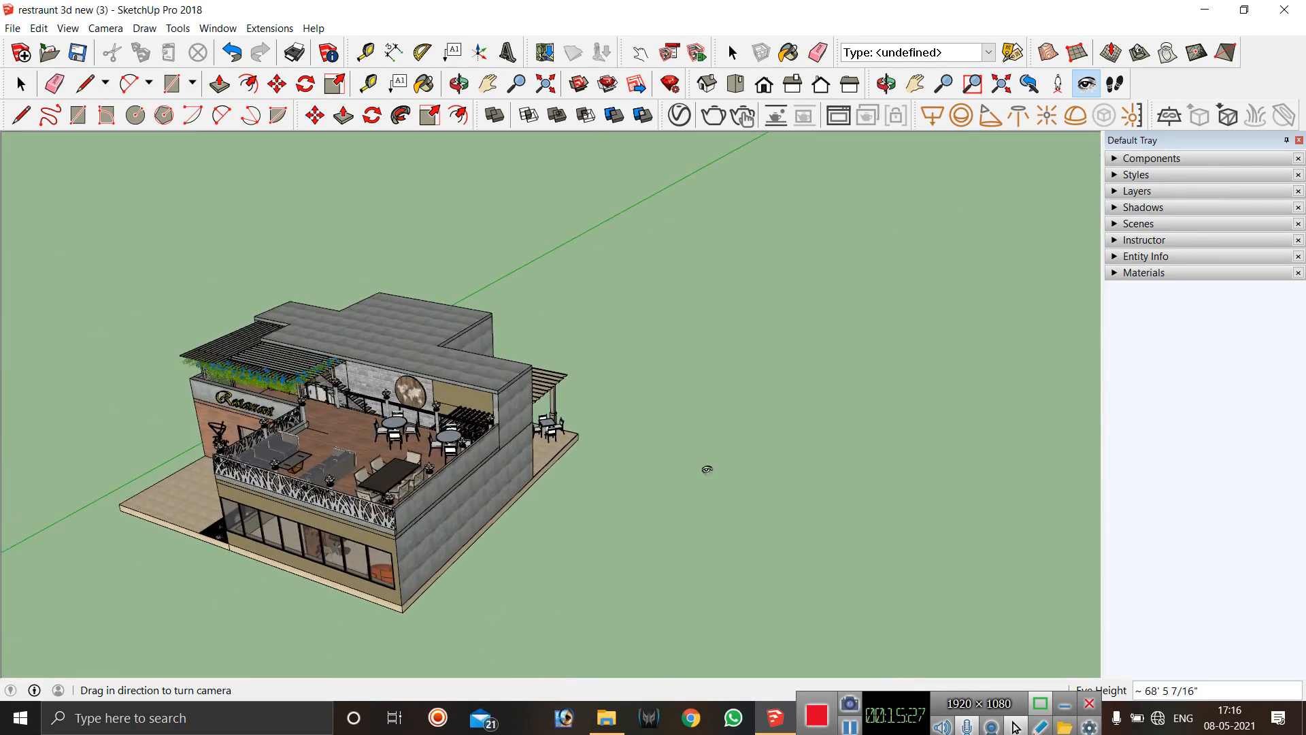
# Look over the restaurant building from outside, ending on the entrance front and the open terrace.
pyautogui.rightClick(257, 482)
pyautogui.click(316, 495)
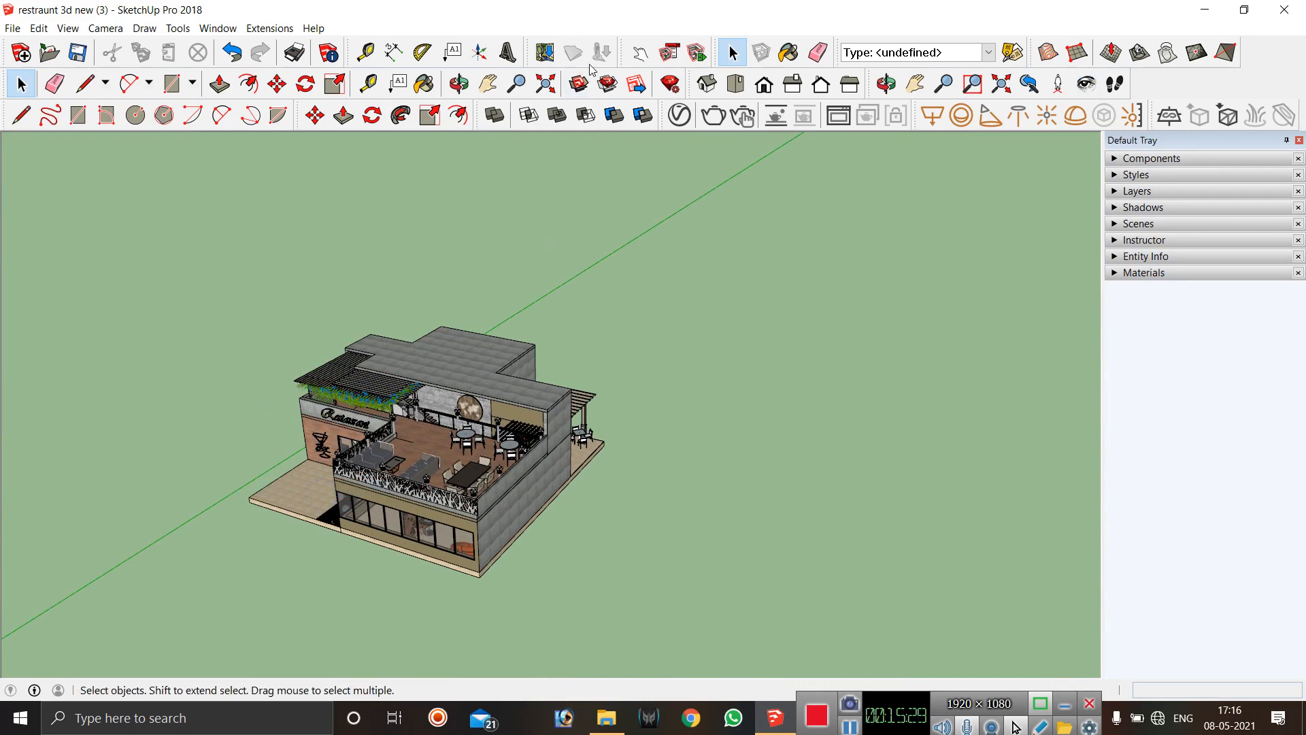
pyautogui.click(459, 83)
pyautogui.moveTo(393, 183); pyautogui.dragTo(677, 416)
pyautogui.scroll(3, 498, 521)
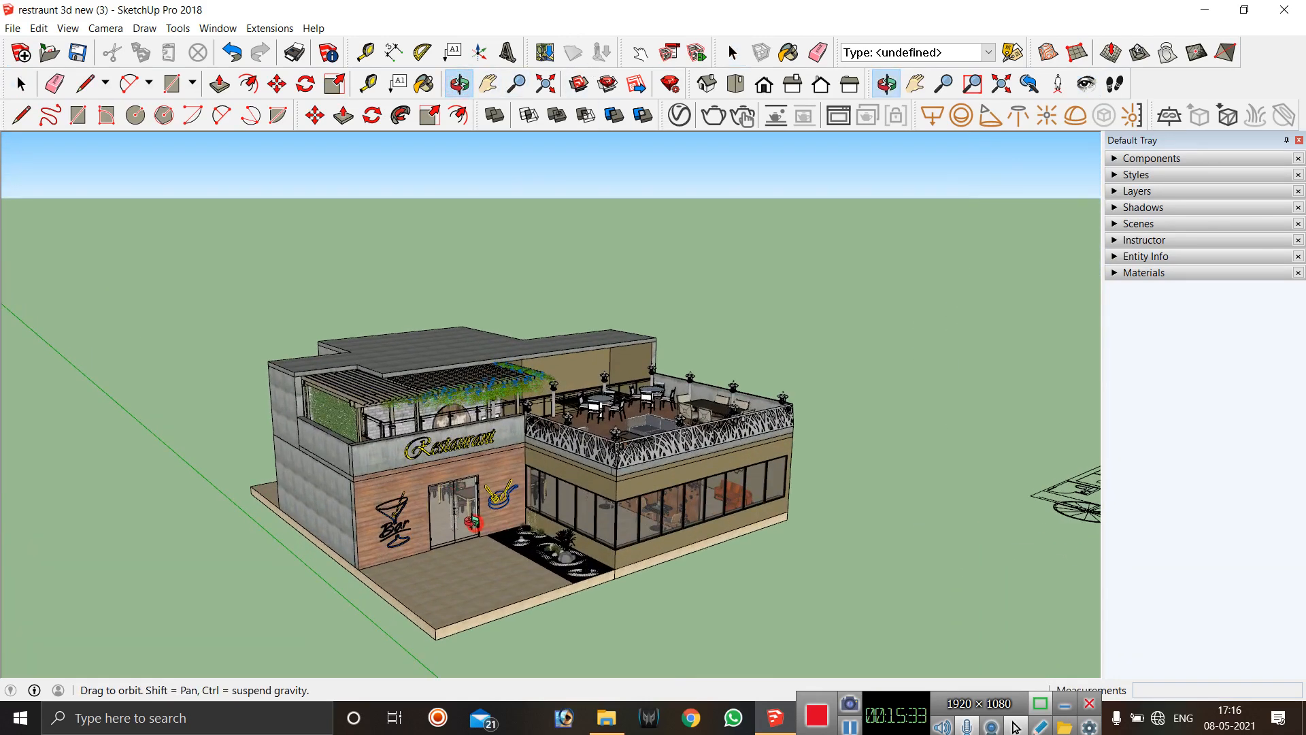
pyautogui.moveTo(473, 523); pyautogui.dragTo(478, 534)
pyautogui.scroll(2, 478, 529)
pyautogui.press('space')
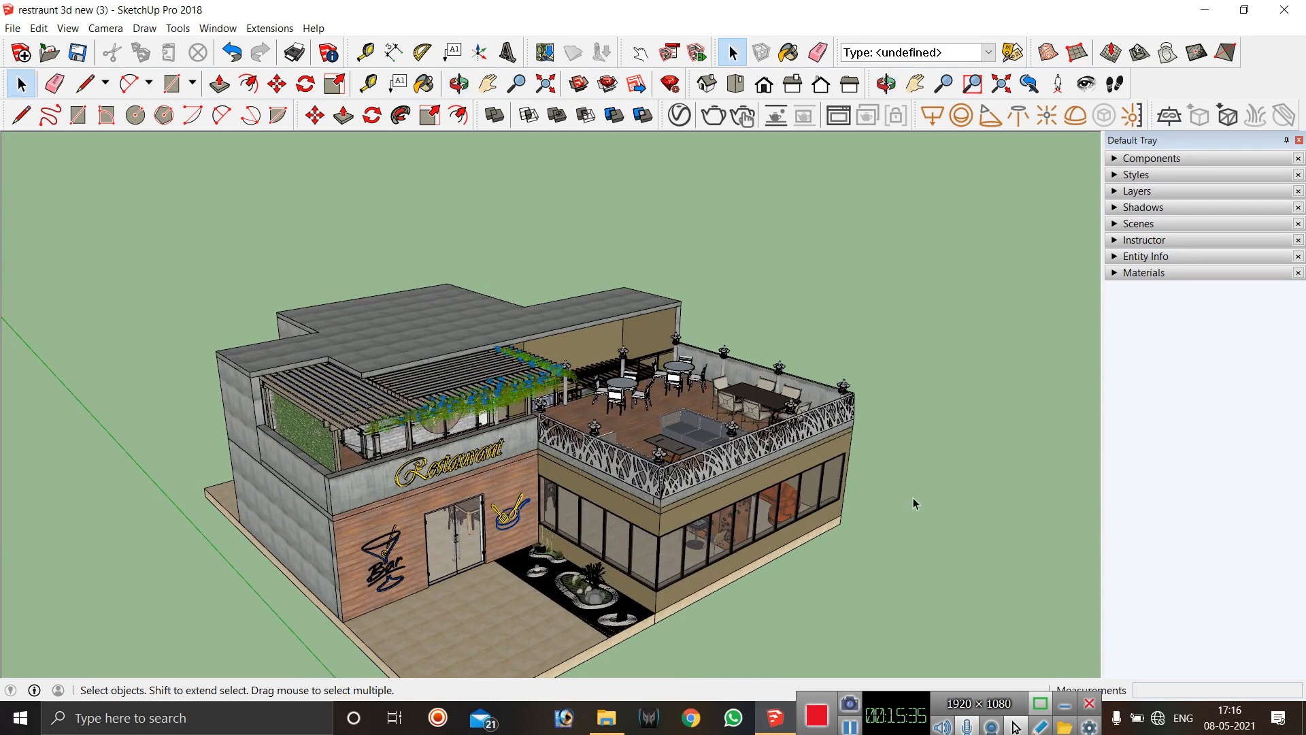
# Move the wooden upper-floor slab about 53' sideways out of the restaurant building into open space.
pyautogui.scroll(5, 682, 503)
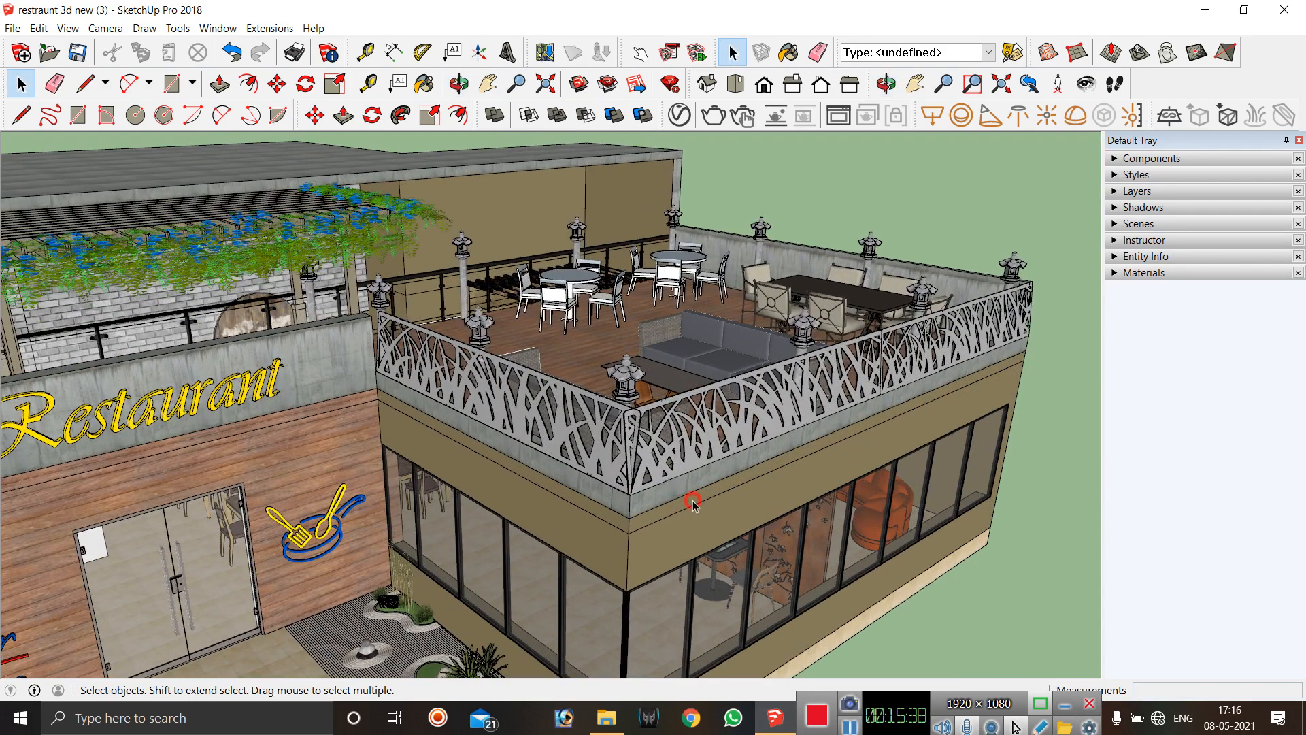
pyautogui.click(692, 504)
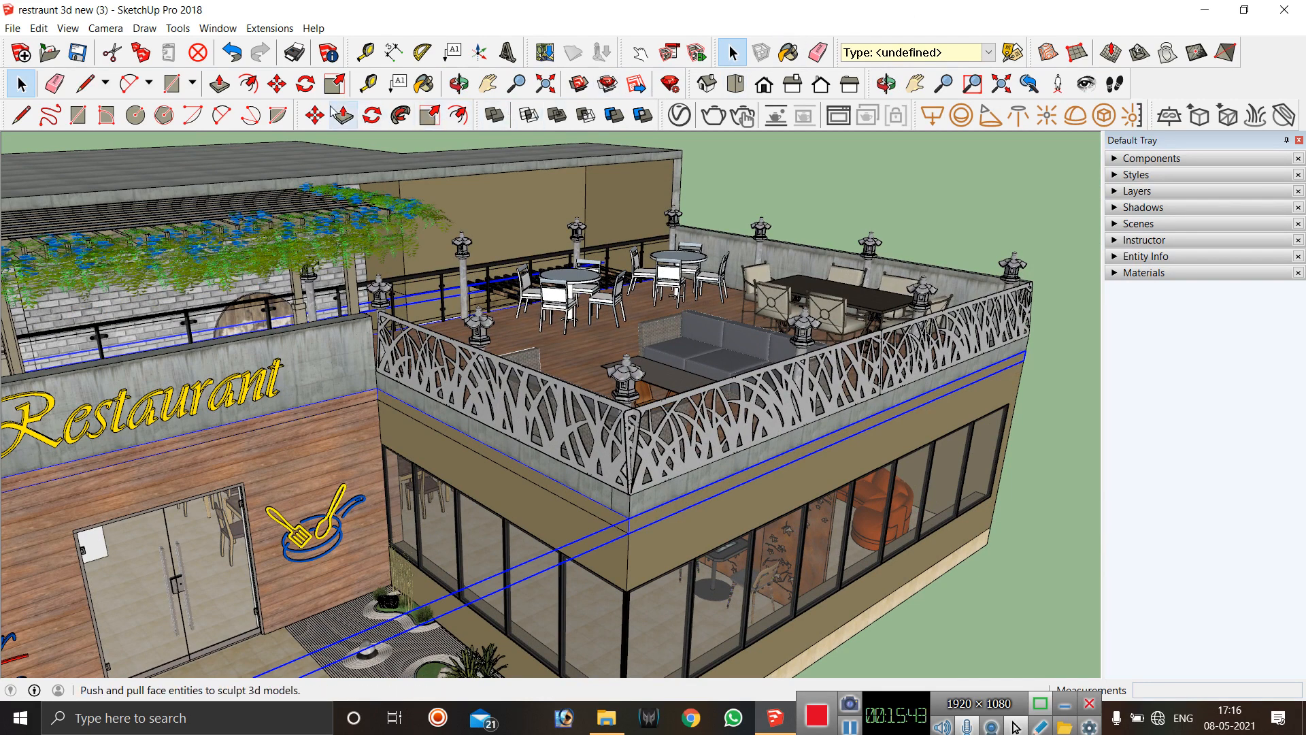
pyautogui.click(315, 115)
pyautogui.click(1023, 361)
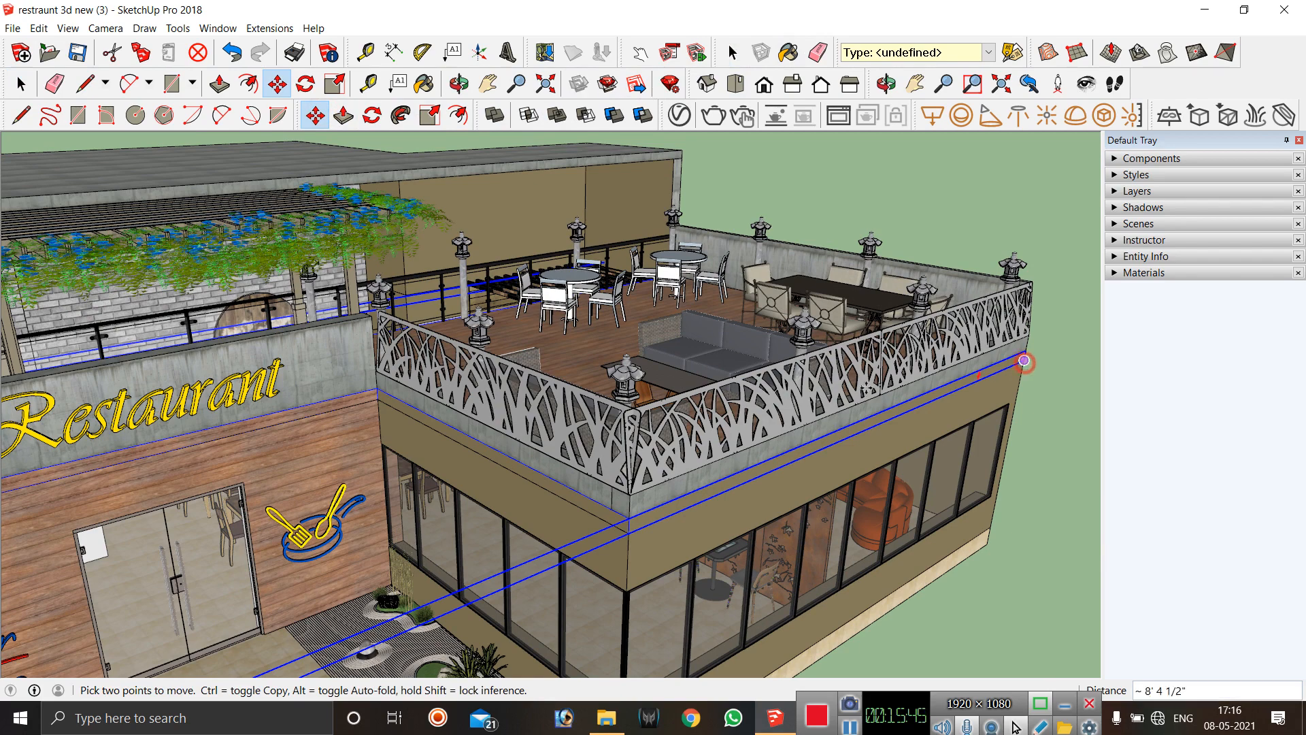
pyautogui.scroll(-2, 646, 468)
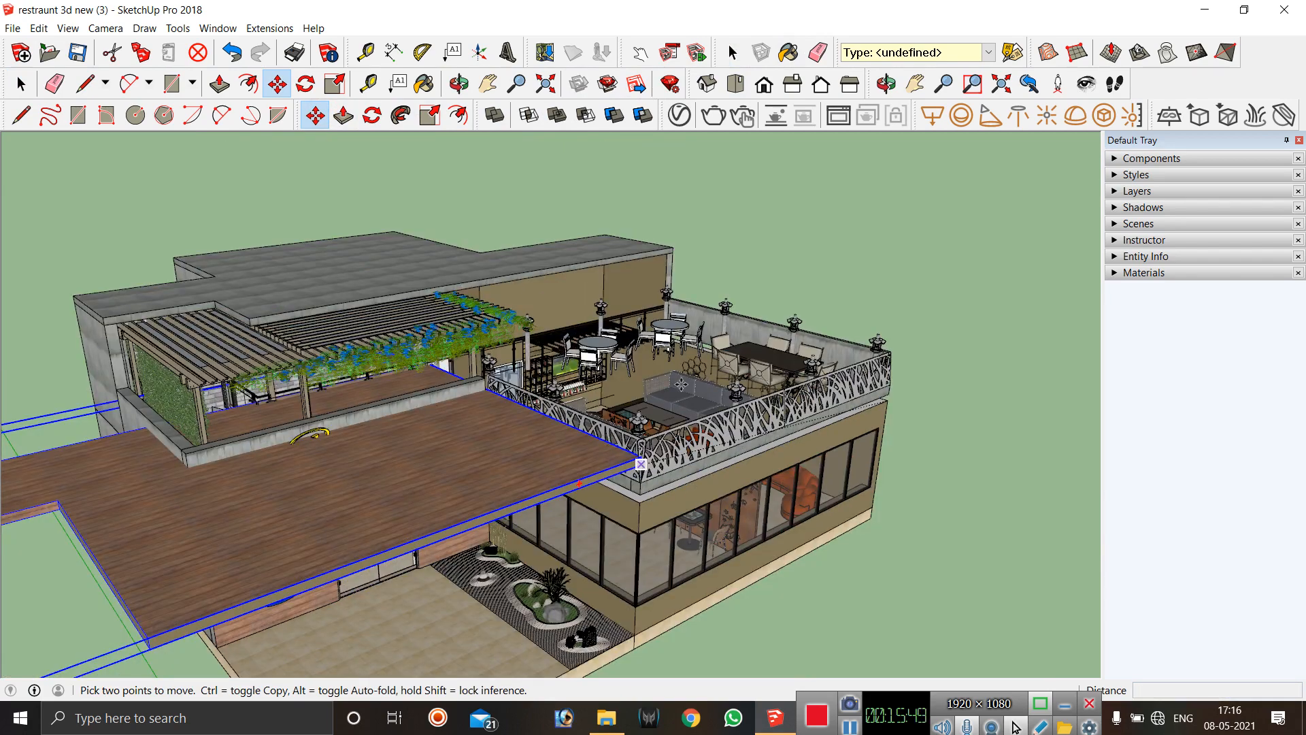
pyautogui.scroll(-3, 640, 464)
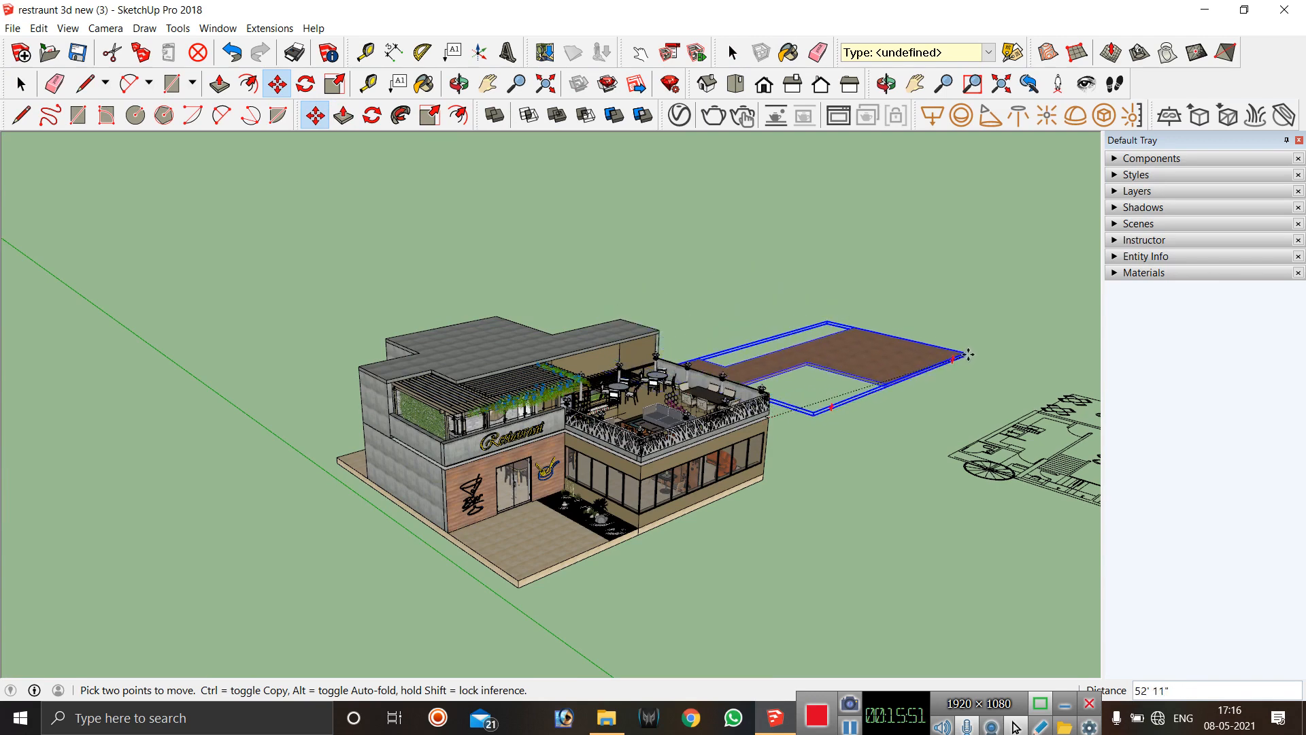
pyautogui.click(967, 349)
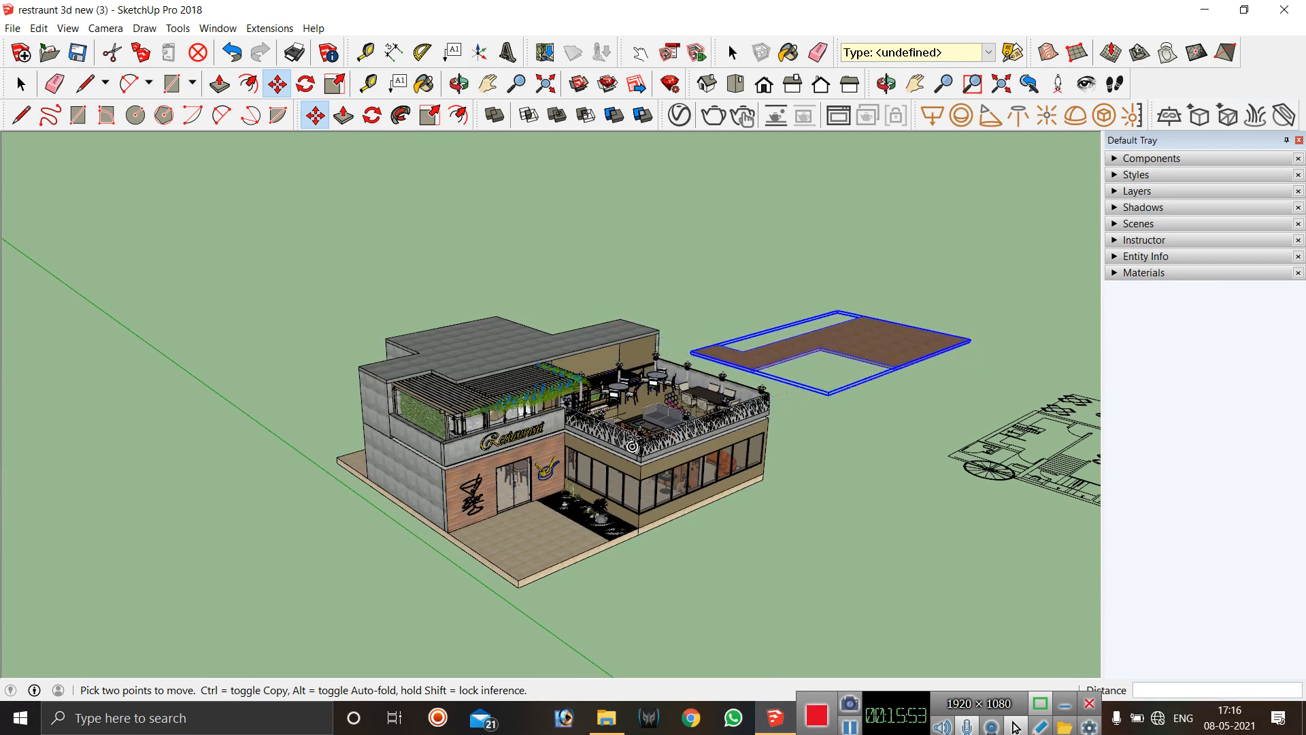
# Draw a narrow V-Ray rectangle light along the outer edge of the slab's underside, spanning its wide section.
pyautogui.scroll(-4, 884, 368)
pyautogui.scroll(2, 796, 390)
pyautogui.scroll(3, 797, 390)
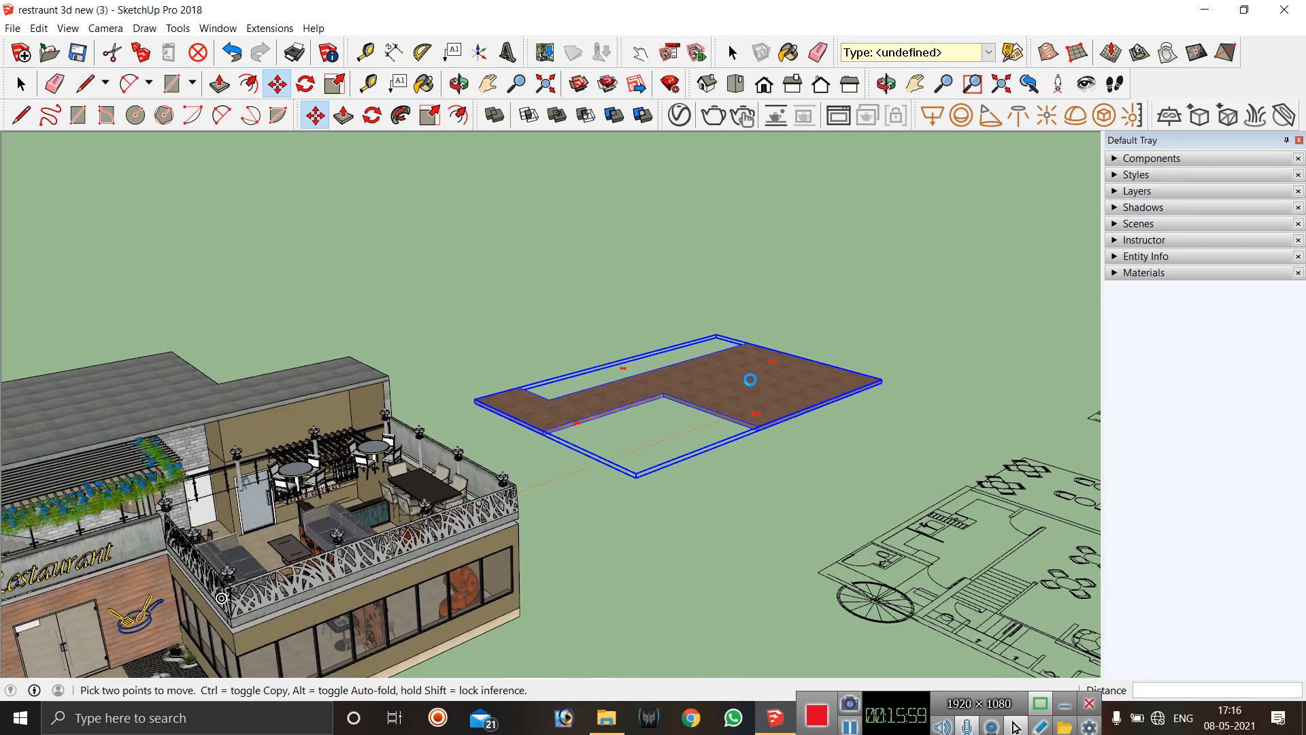
pyautogui.scroll(2, 749, 379)
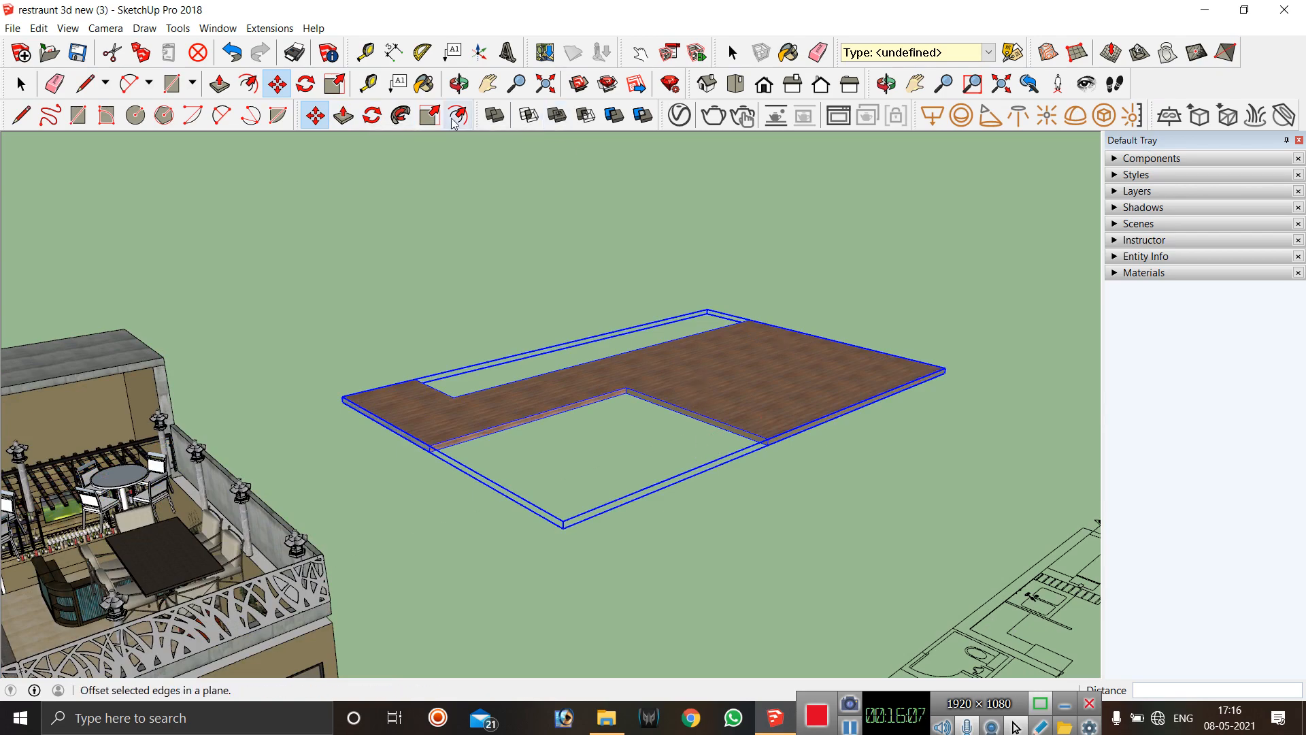
pyautogui.click(460, 83)
pyautogui.moveTo(743, 495); pyautogui.dragTo(732, 447)
pyautogui.moveTo(790, 379); pyautogui.dragTo(667, 494)
pyautogui.moveTo(609, 528); pyautogui.dragTo(685, 440)
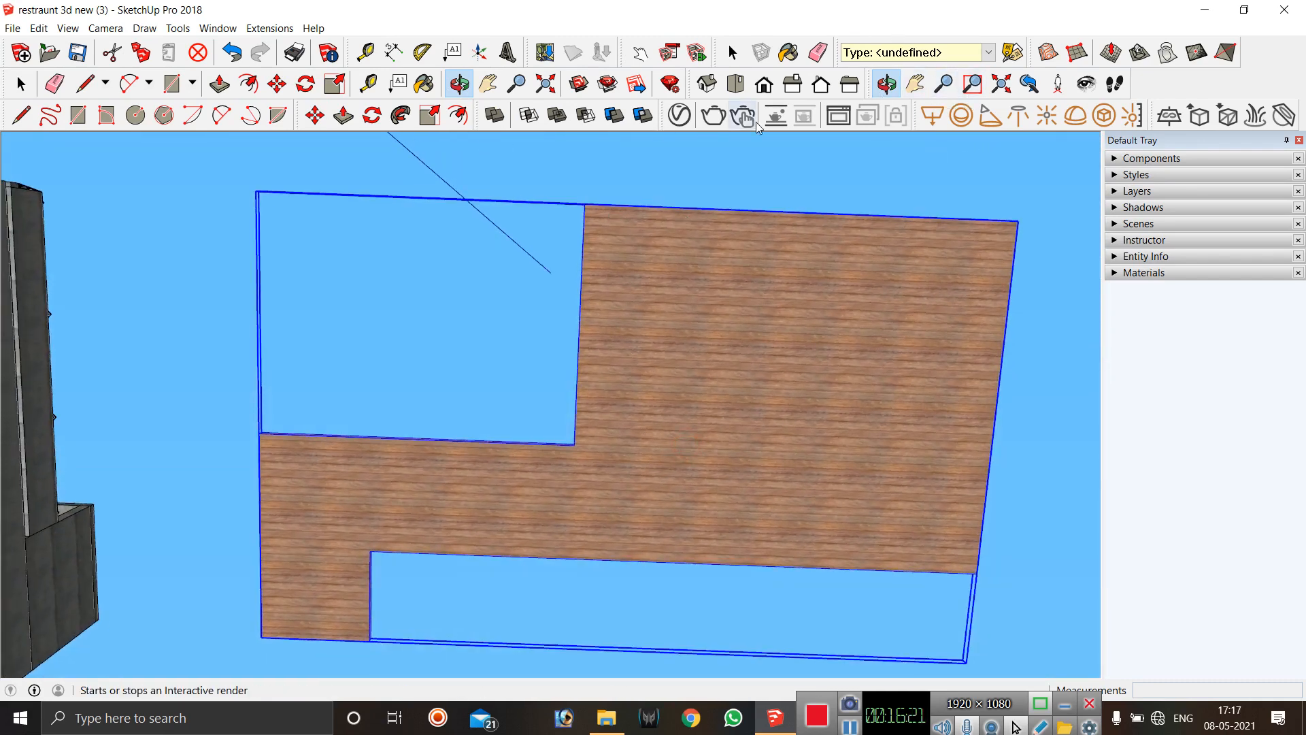
pyautogui.click(932, 111)
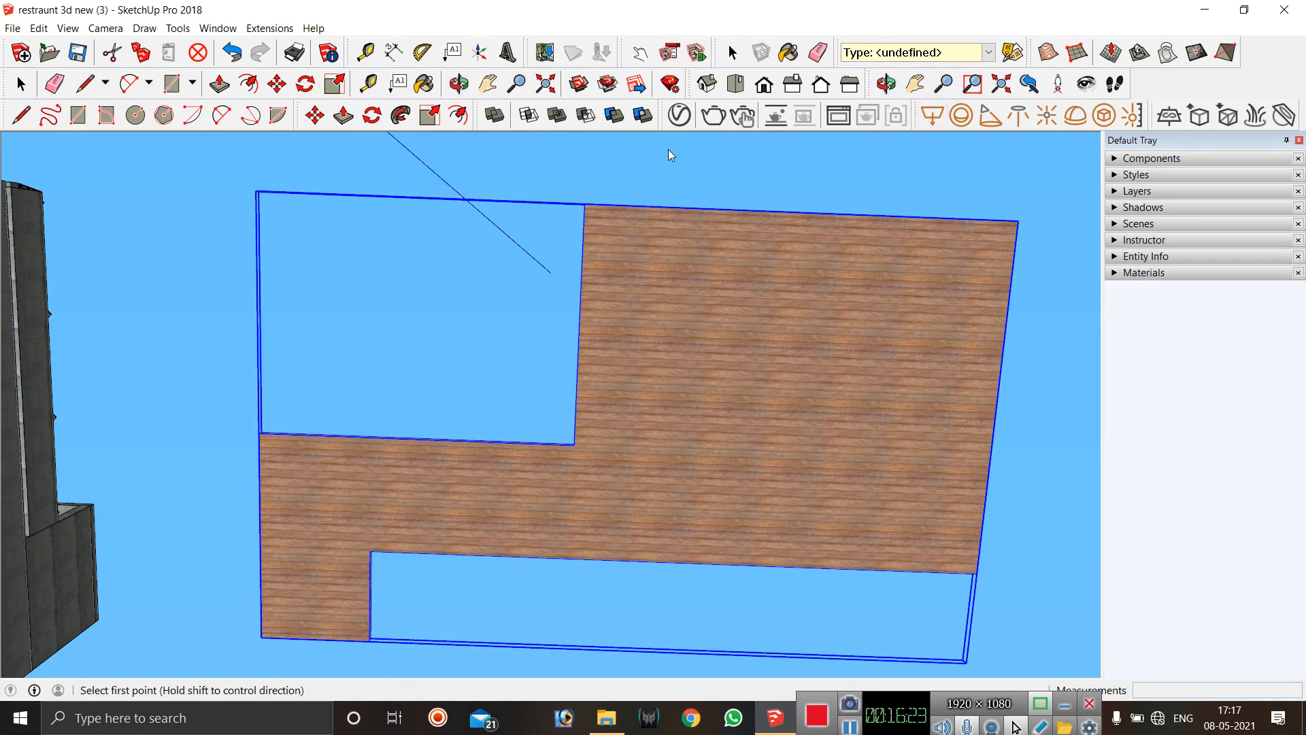
pyautogui.click(584, 203)
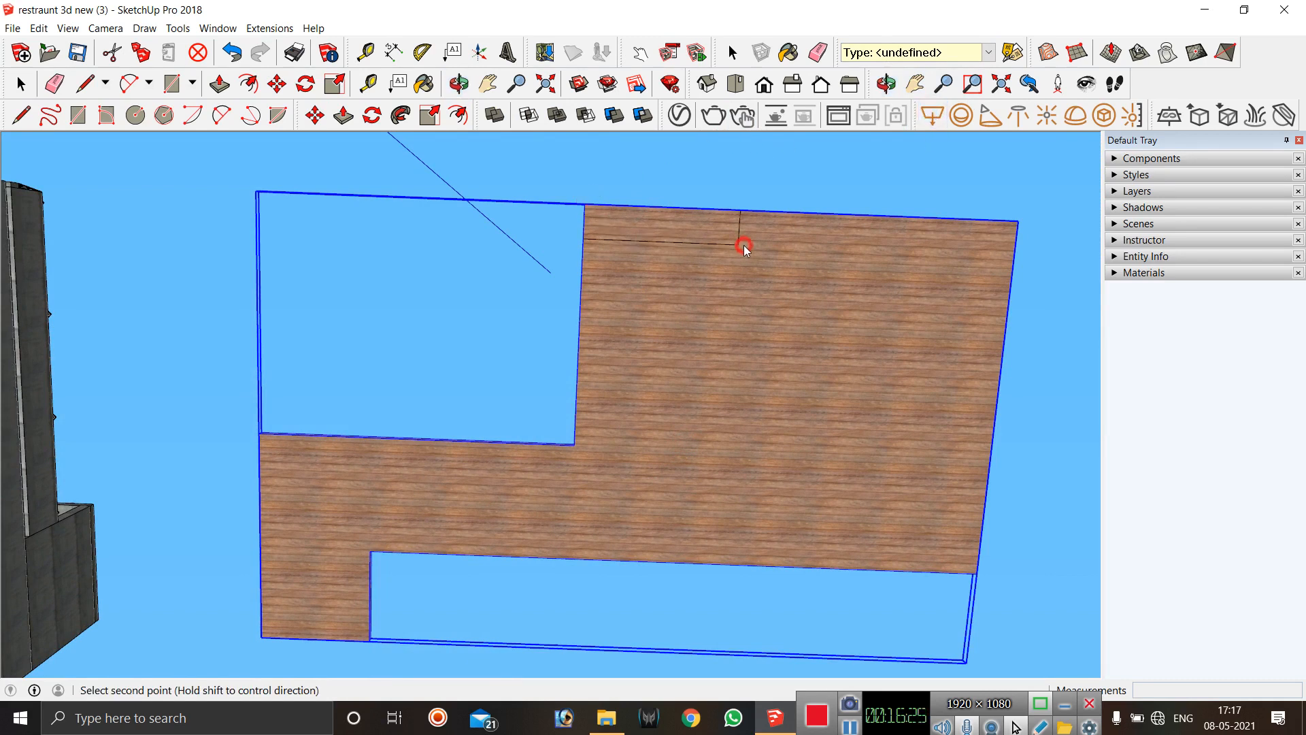
pyautogui.click(1016, 233)
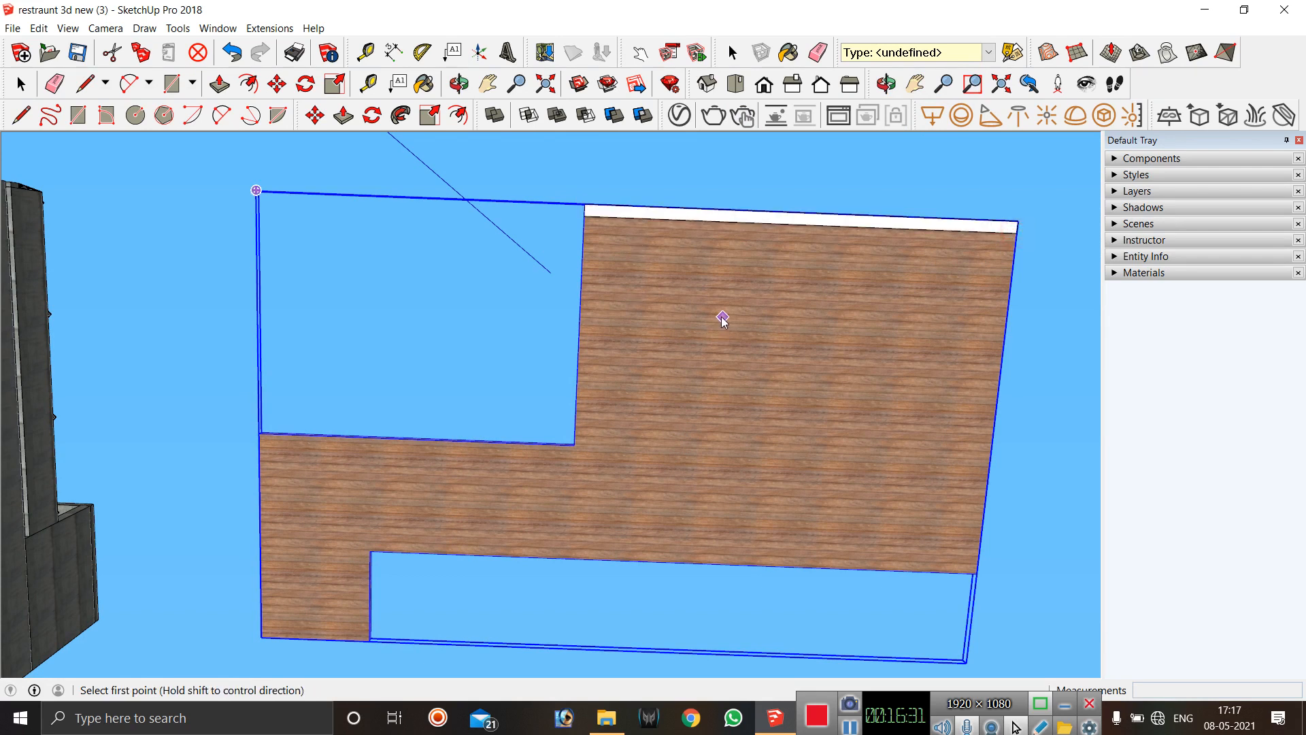
pyautogui.press('space')
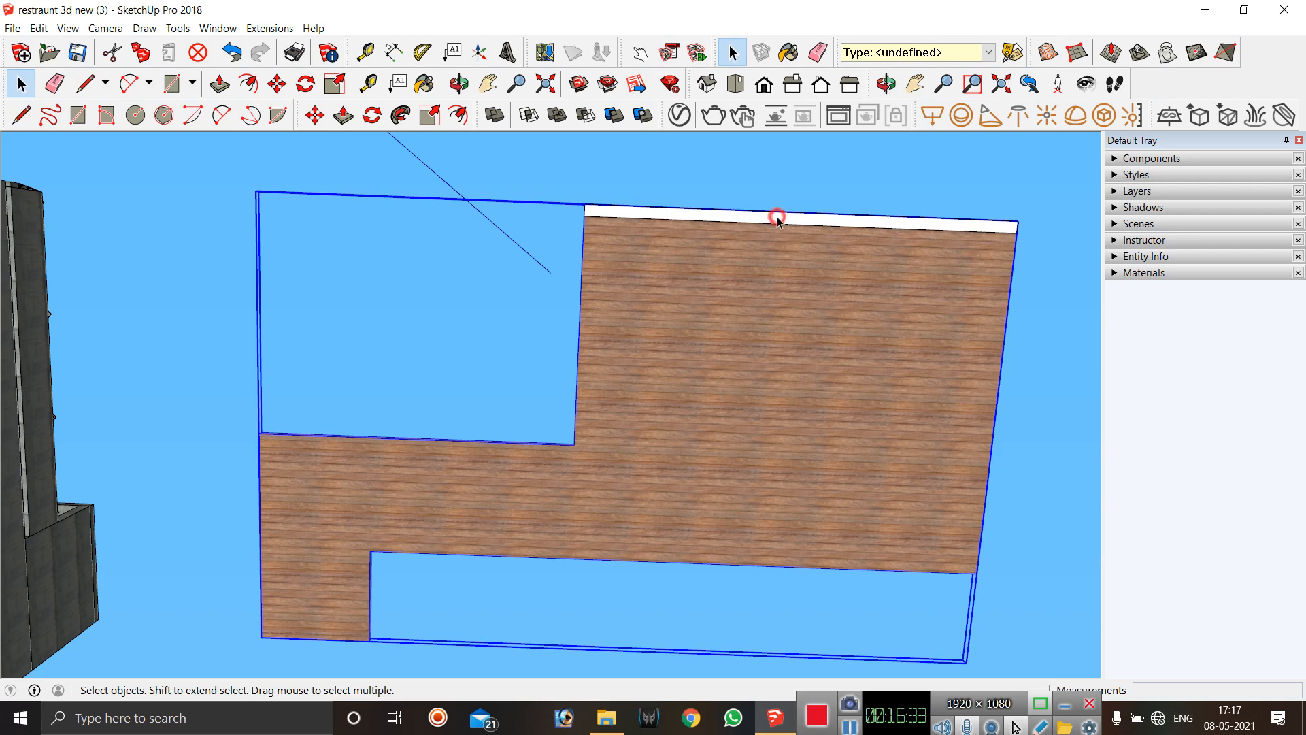
# Copy the rectangle light strip twice across the slab's underside at 3' 2 5/16" spacing.
pyautogui.click(775, 216)
pyautogui.press('m')
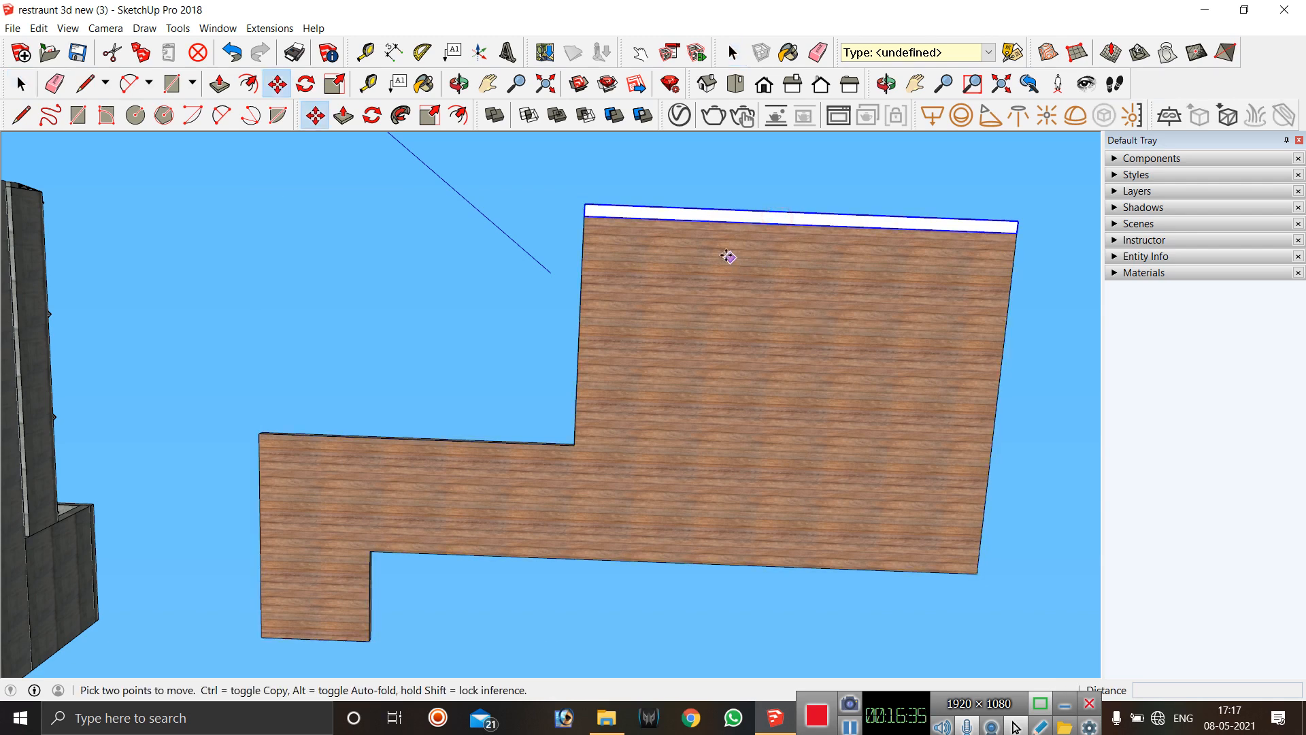
pyautogui.click(584, 218)
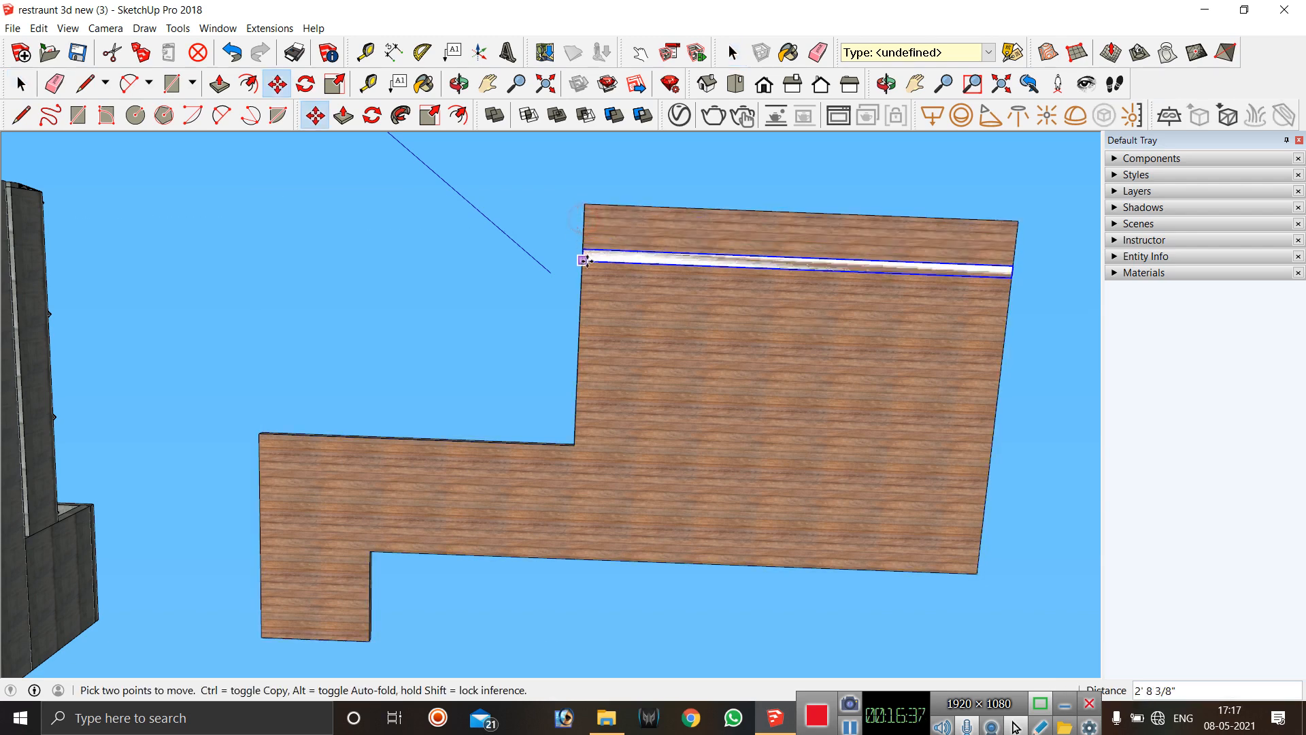
pyautogui.press('ctrl')
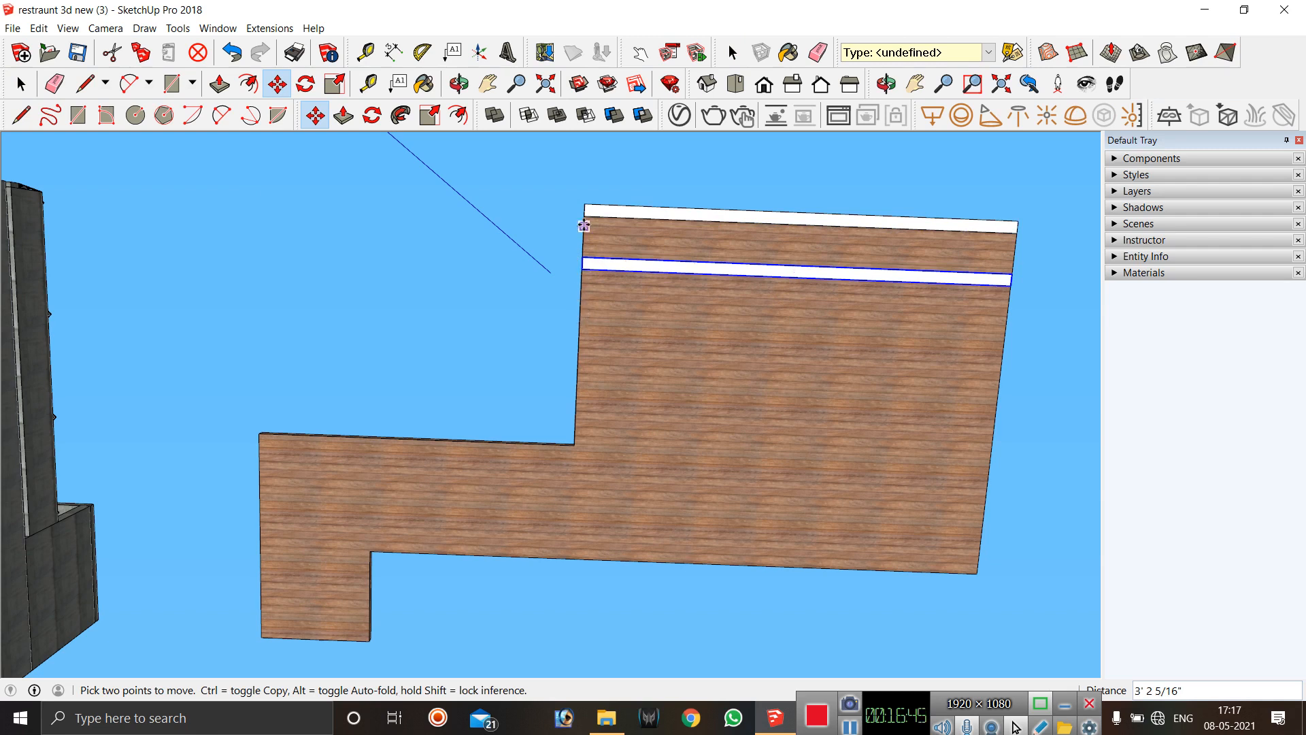
pyautogui.click(584, 216)
pyautogui.press('ctrl')
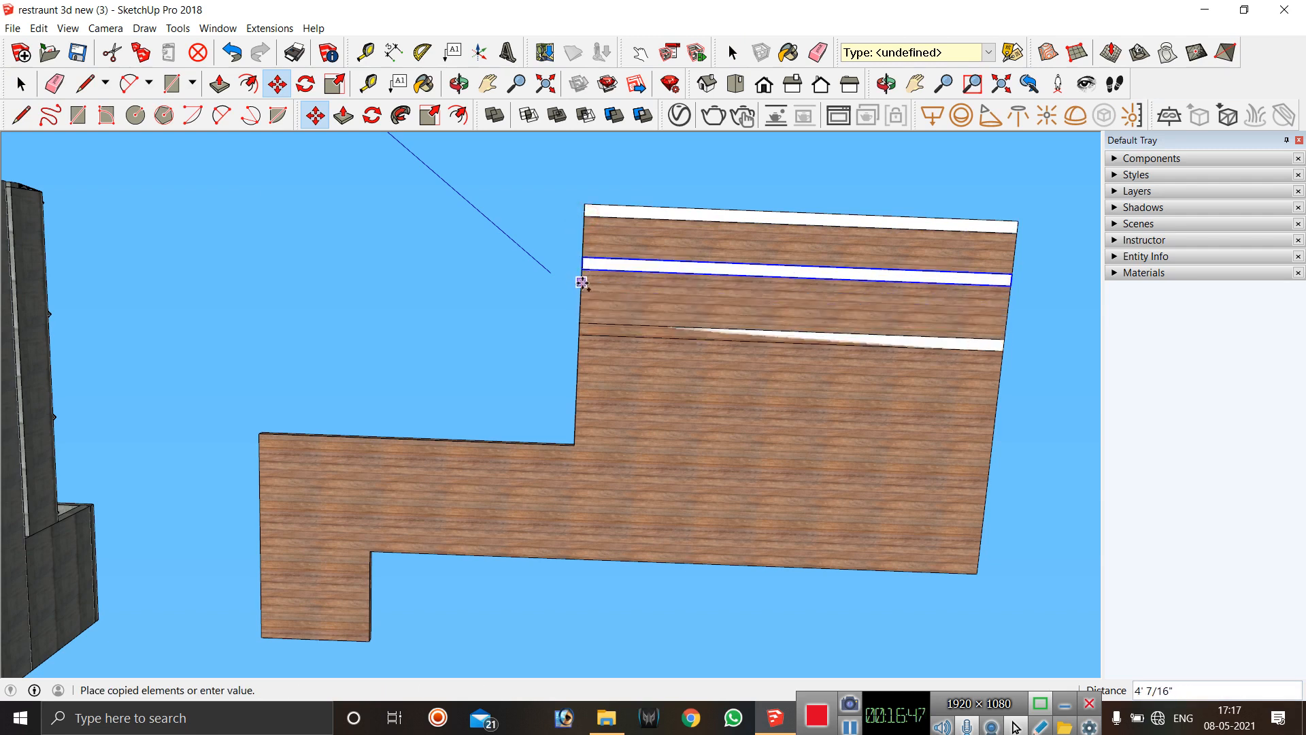
pyautogui.click(582, 269)
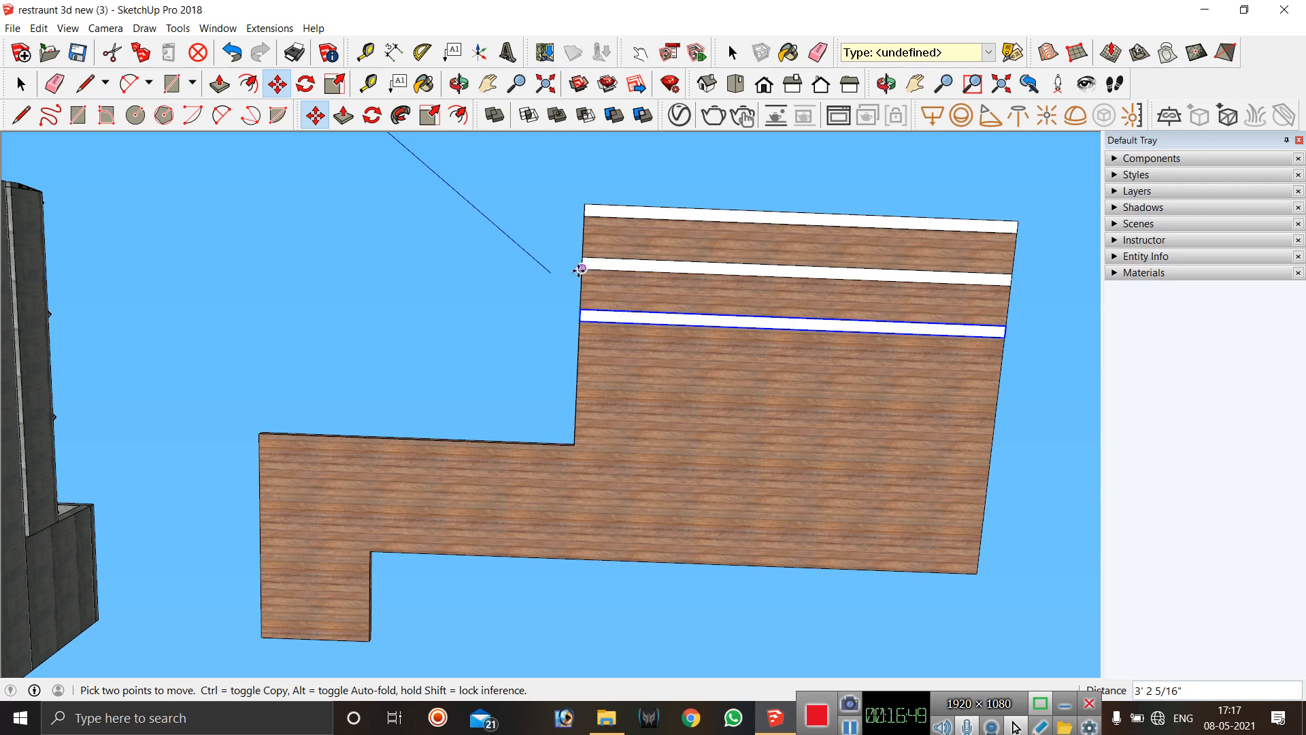
# Add two more copies of the light strip at the same 3' 2 5/16" spacing, up to the slab's inner corner.
pyautogui.click(583, 268)
pyautogui.press('ctrl')
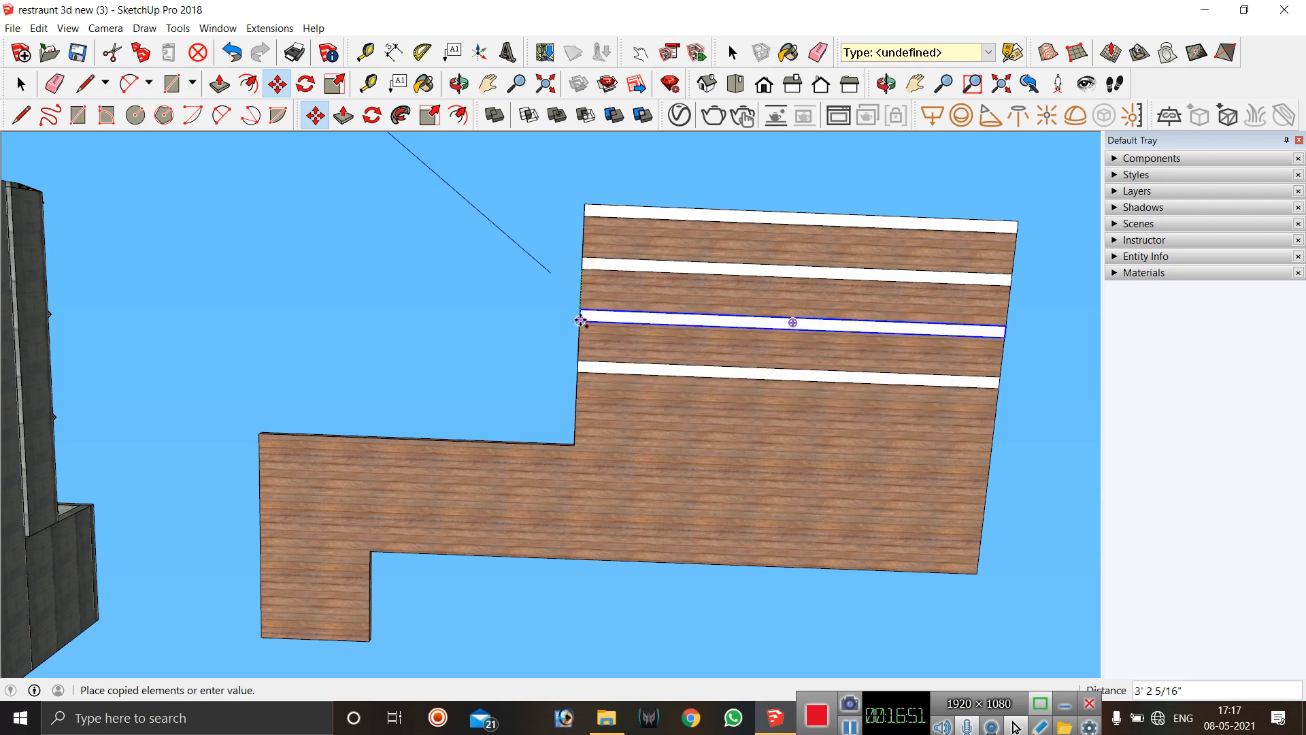
pyautogui.click(579, 325)
pyautogui.click(579, 325)
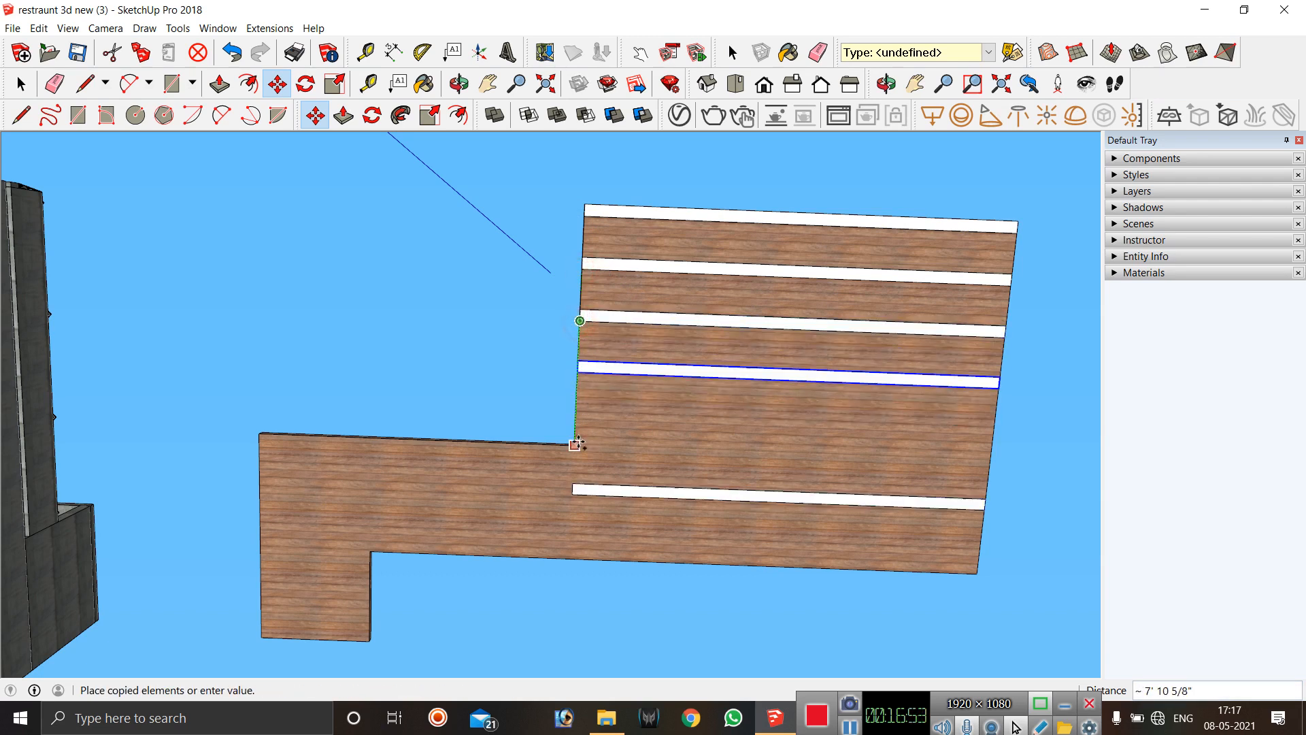
pyautogui.click(578, 375)
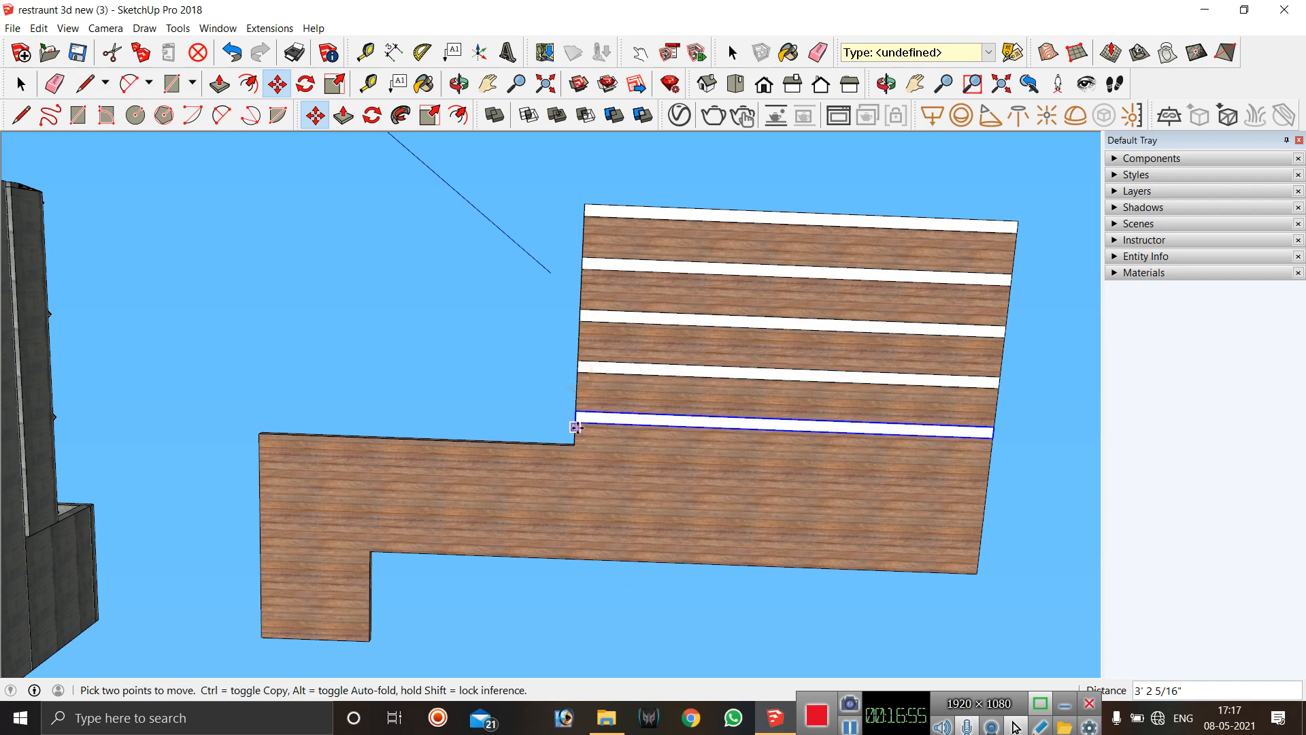
pyautogui.click(578, 417)
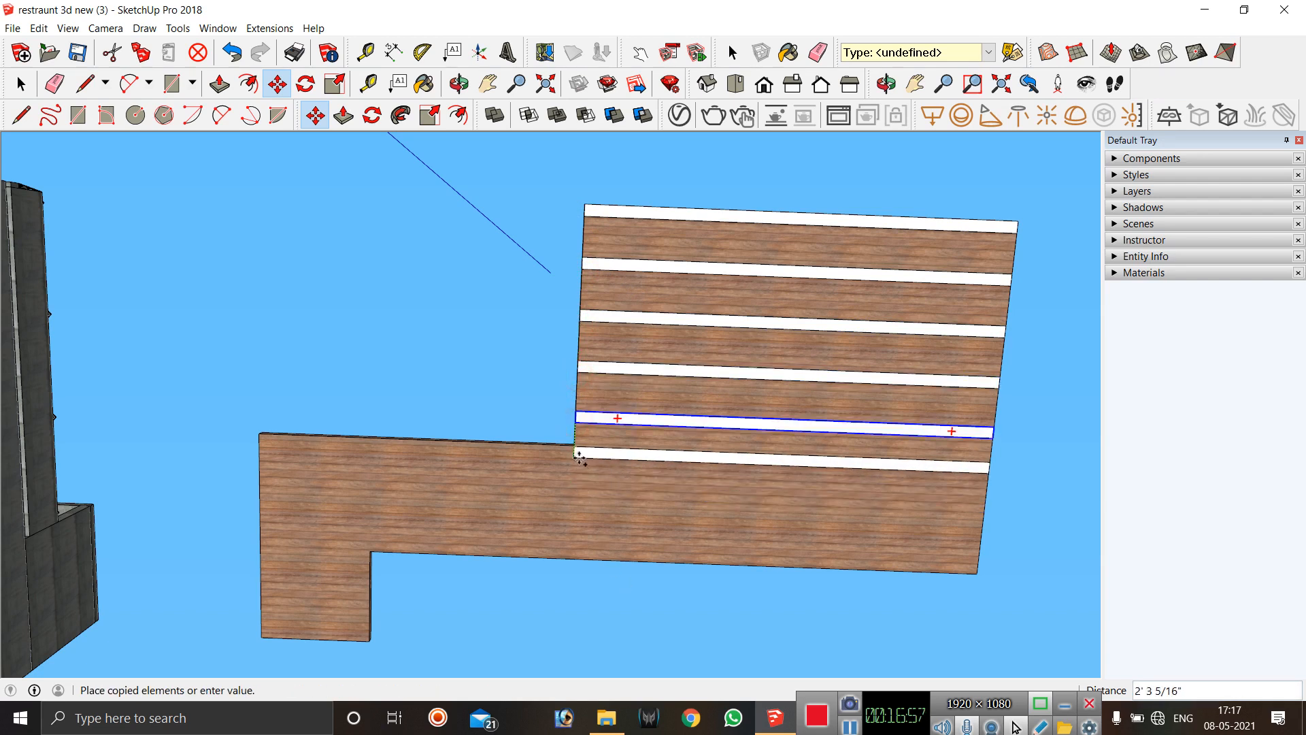
pyautogui.press('Escape')
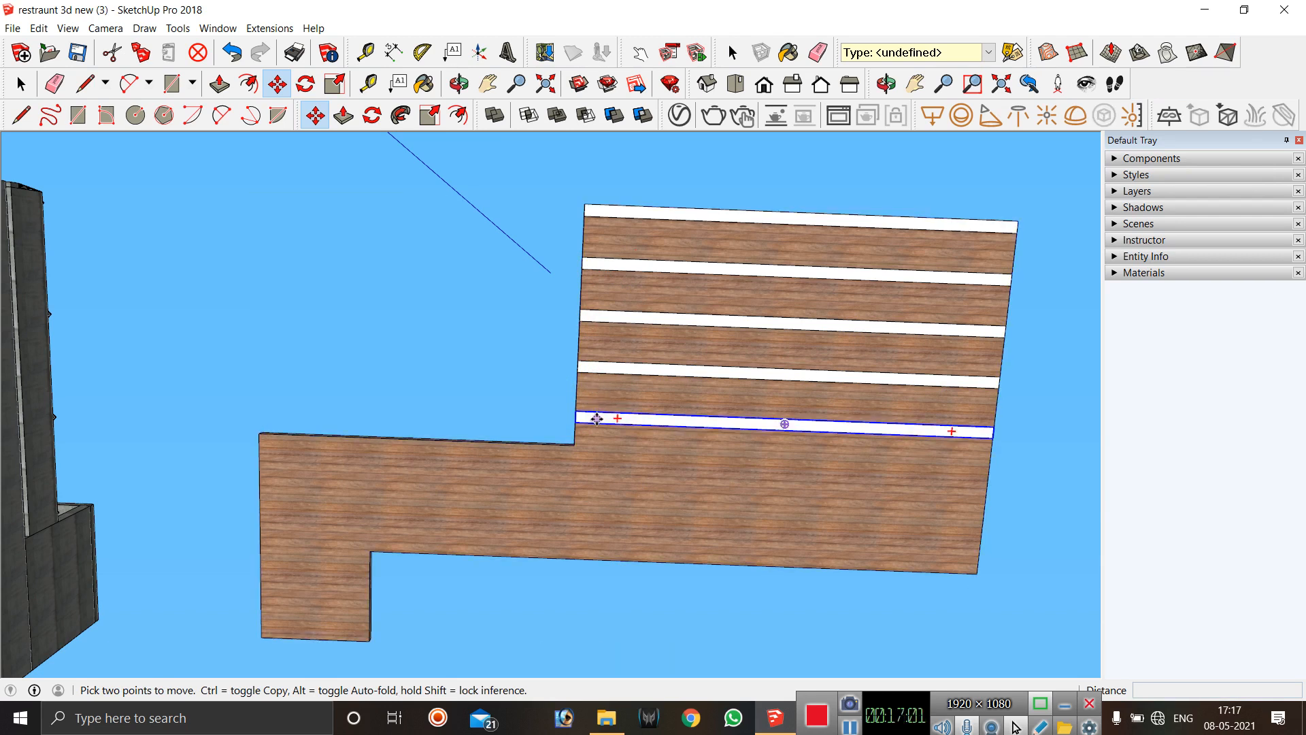
# Copy the last light strip two more times at 3' 2 5/16" spacing, past the inner corner toward the slab's far edge.
pyautogui.press('space')
pyautogui.click(599, 418)
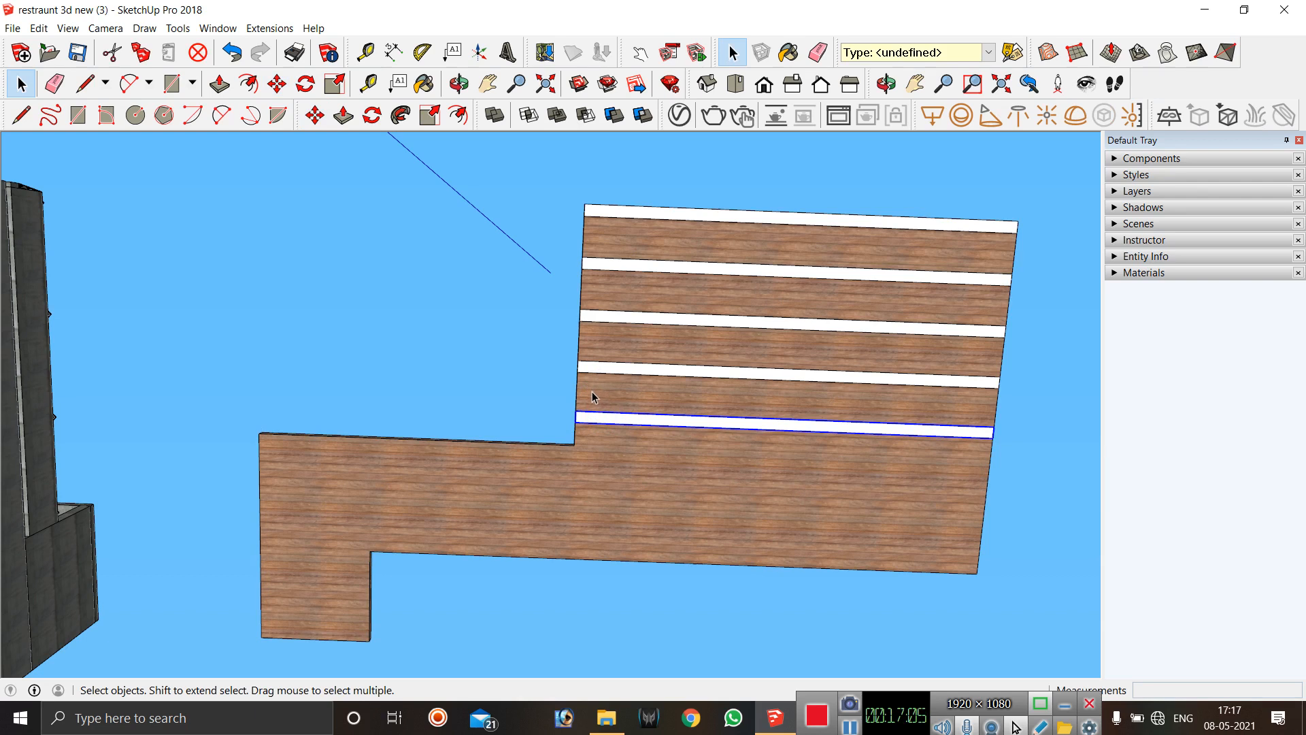
pyautogui.press('m')
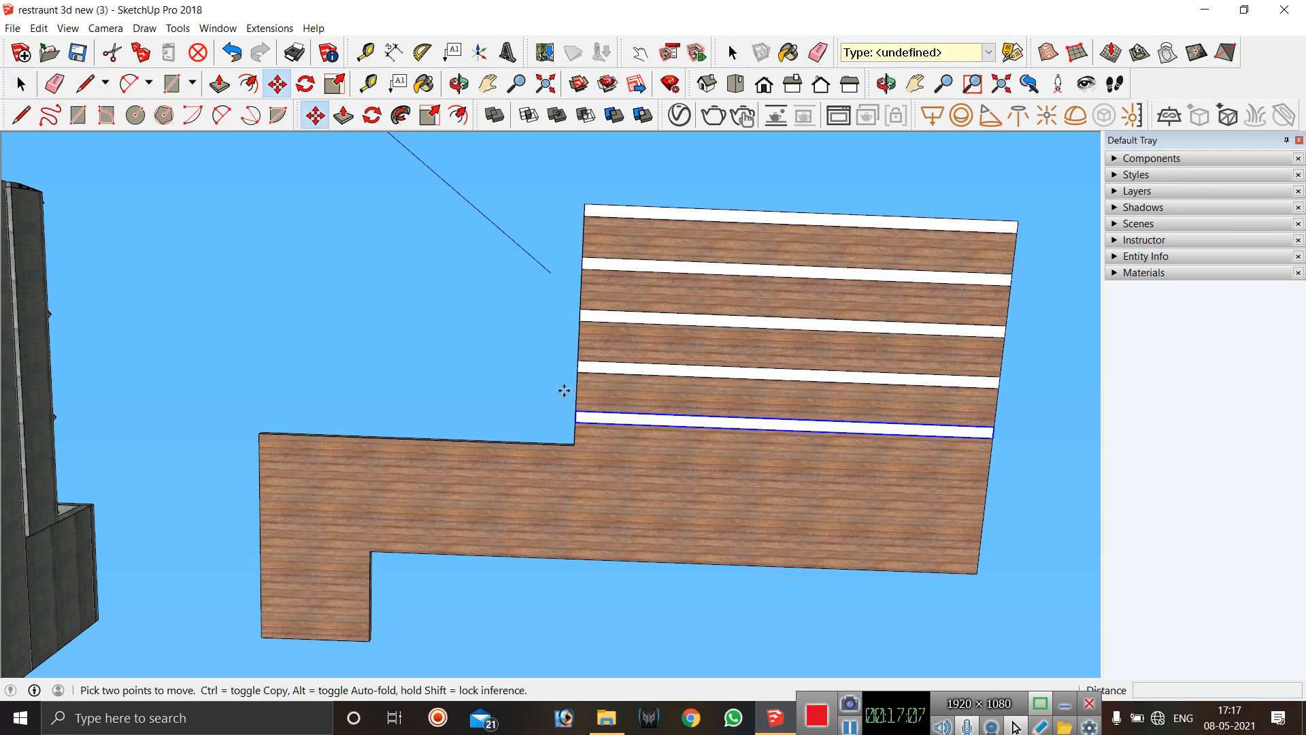
pyautogui.click(578, 360)
pyautogui.press('ctrl')
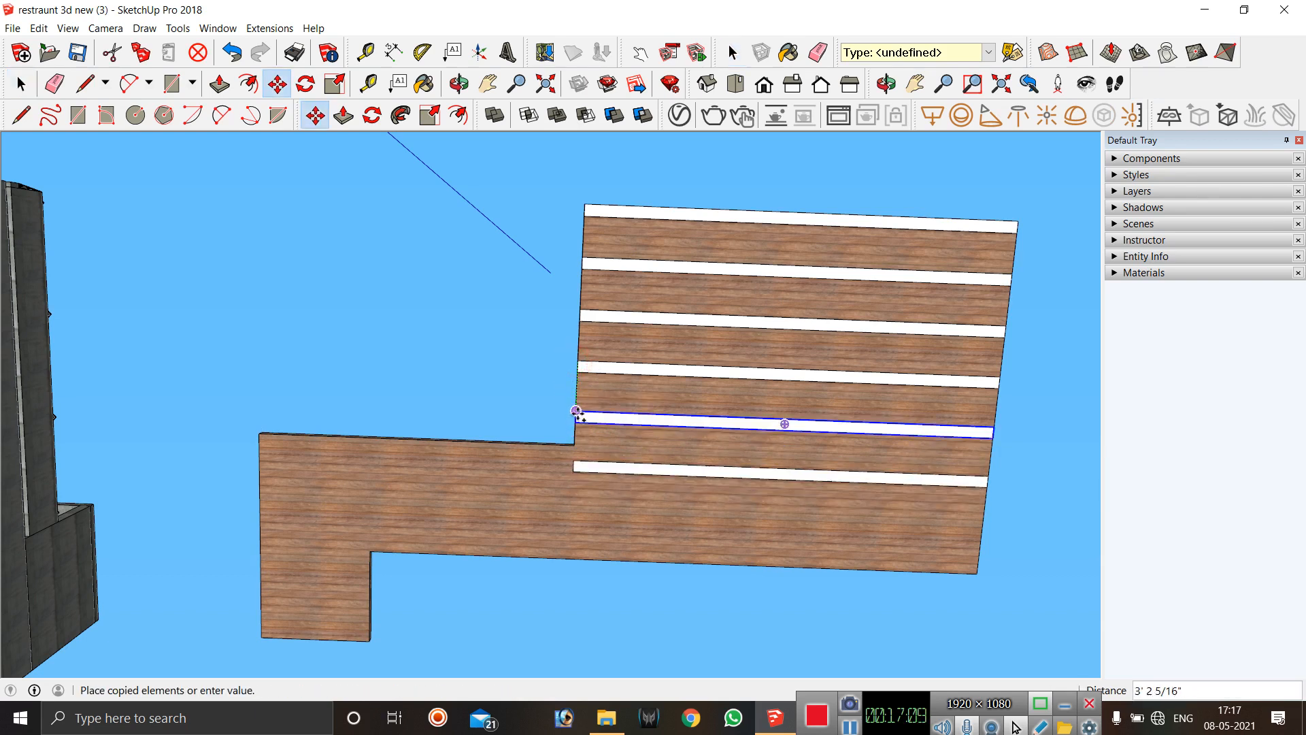
pyautogui.click(574, 463)
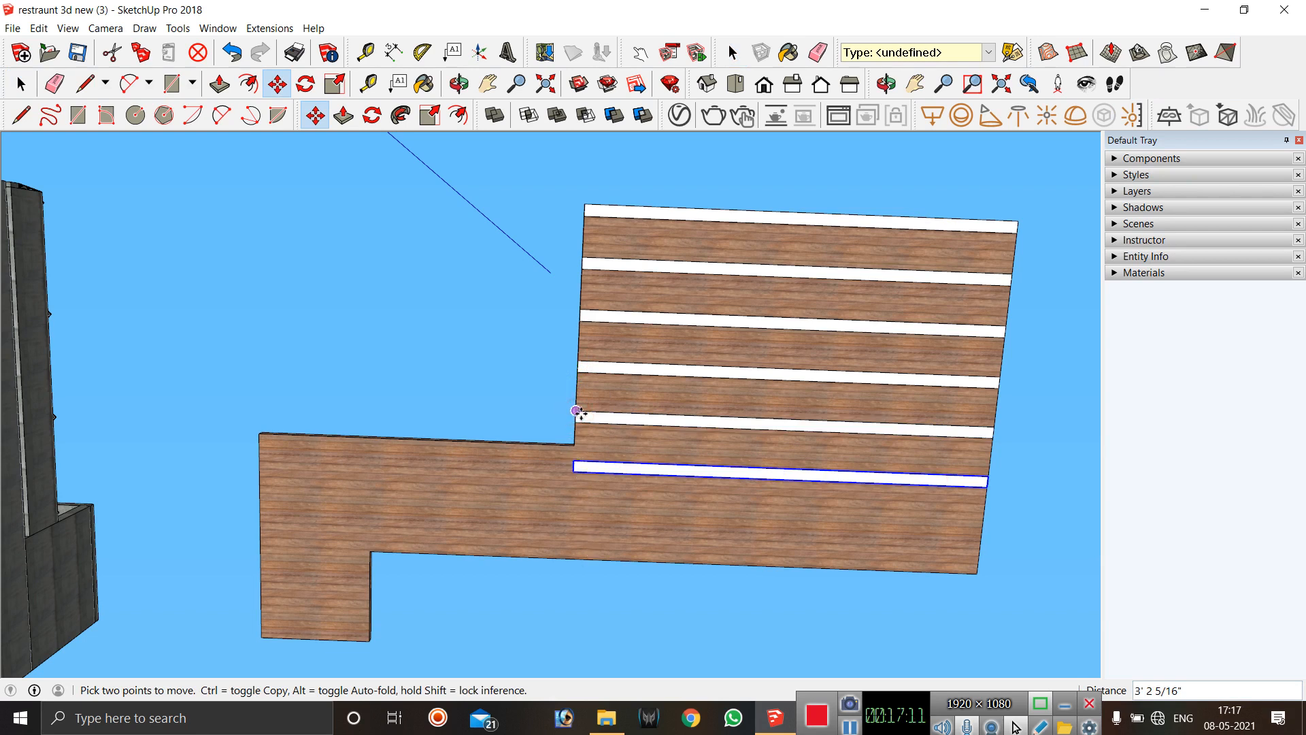
pyautogui.click(575, 462)
pyautogui.press('ctrl')
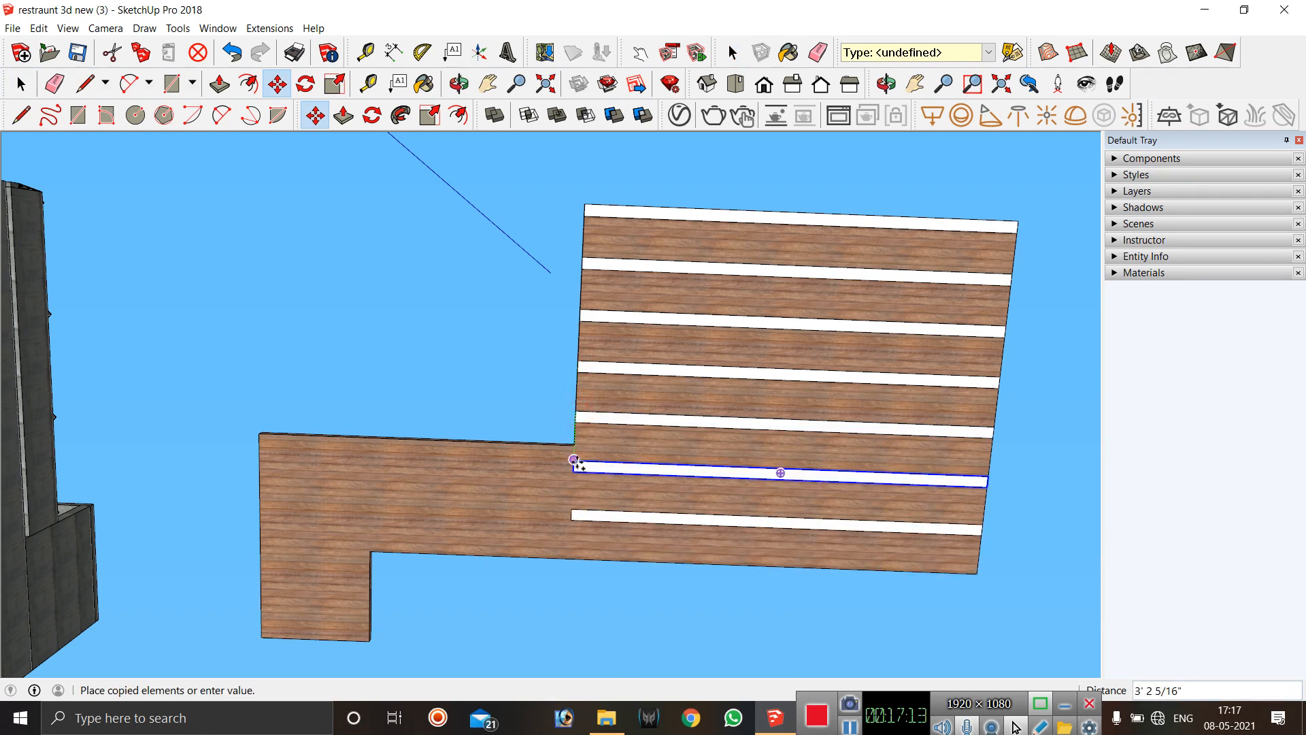
pyautogui.click(571, 512)
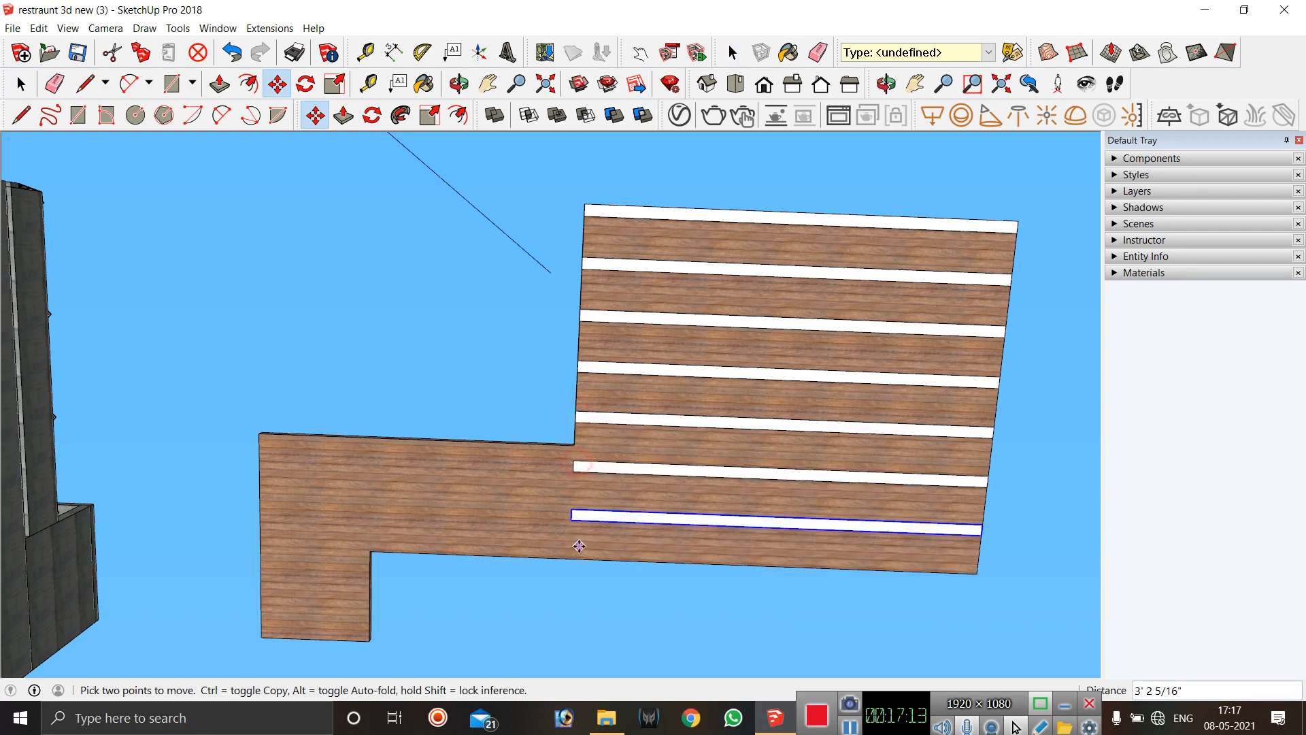
# Try one further copy of the light strip 3' 2 5/16" beyond the last one, and delete that copy.
pyautogui.click(575, 463)
pyautogui.press('ctrl')
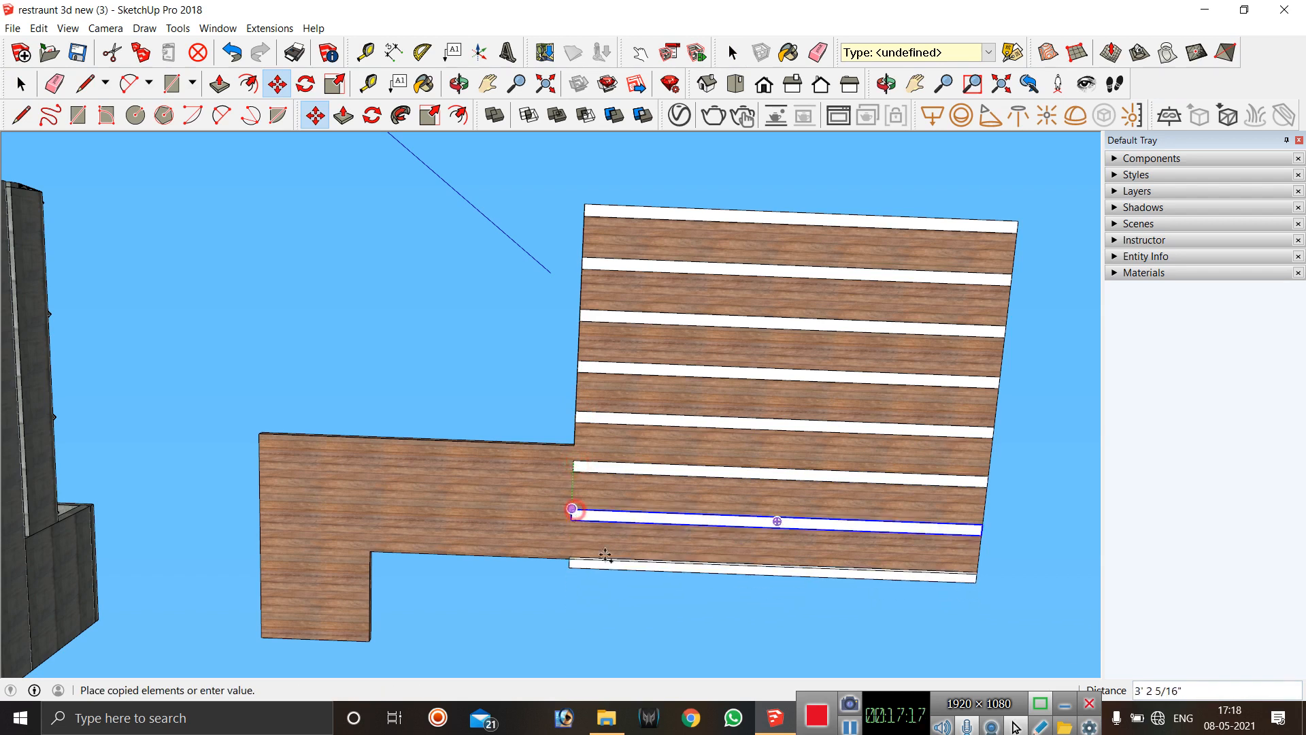
pyautogui.click(570, 560)
pyautogui.press('space')
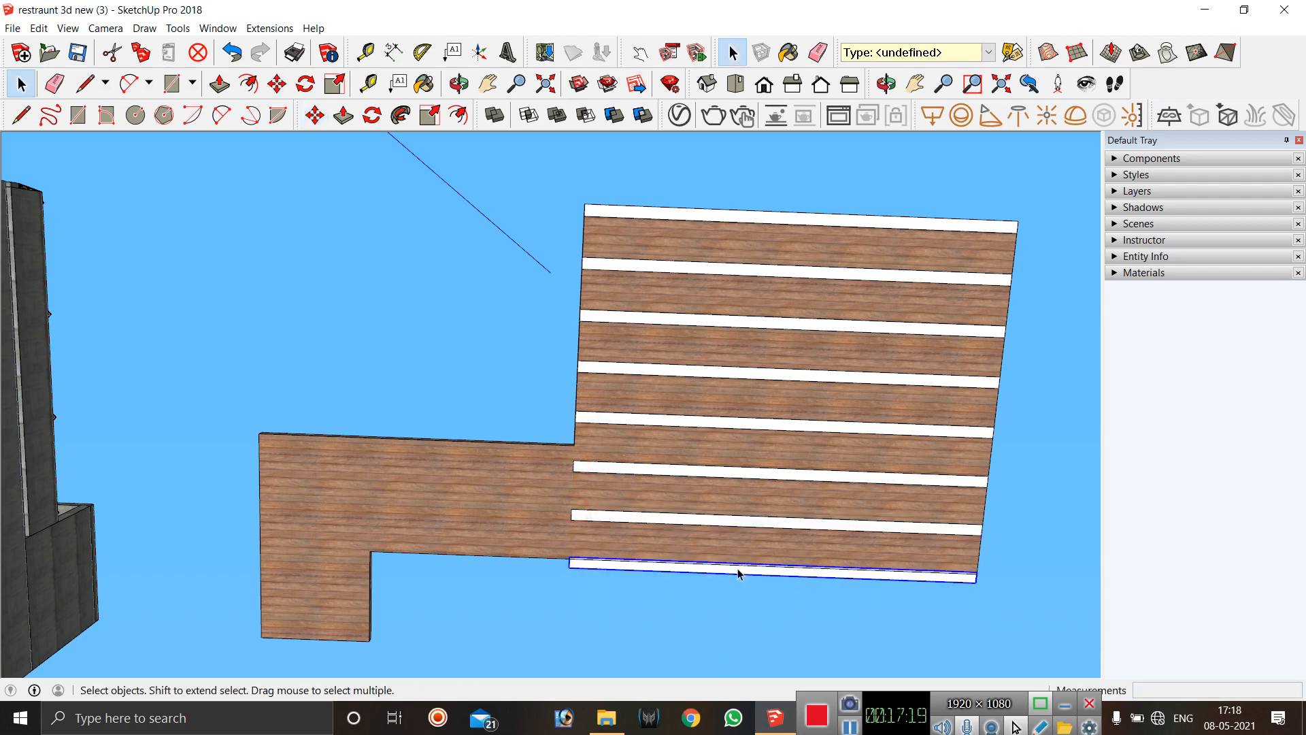
pyautogui.press('Delete')
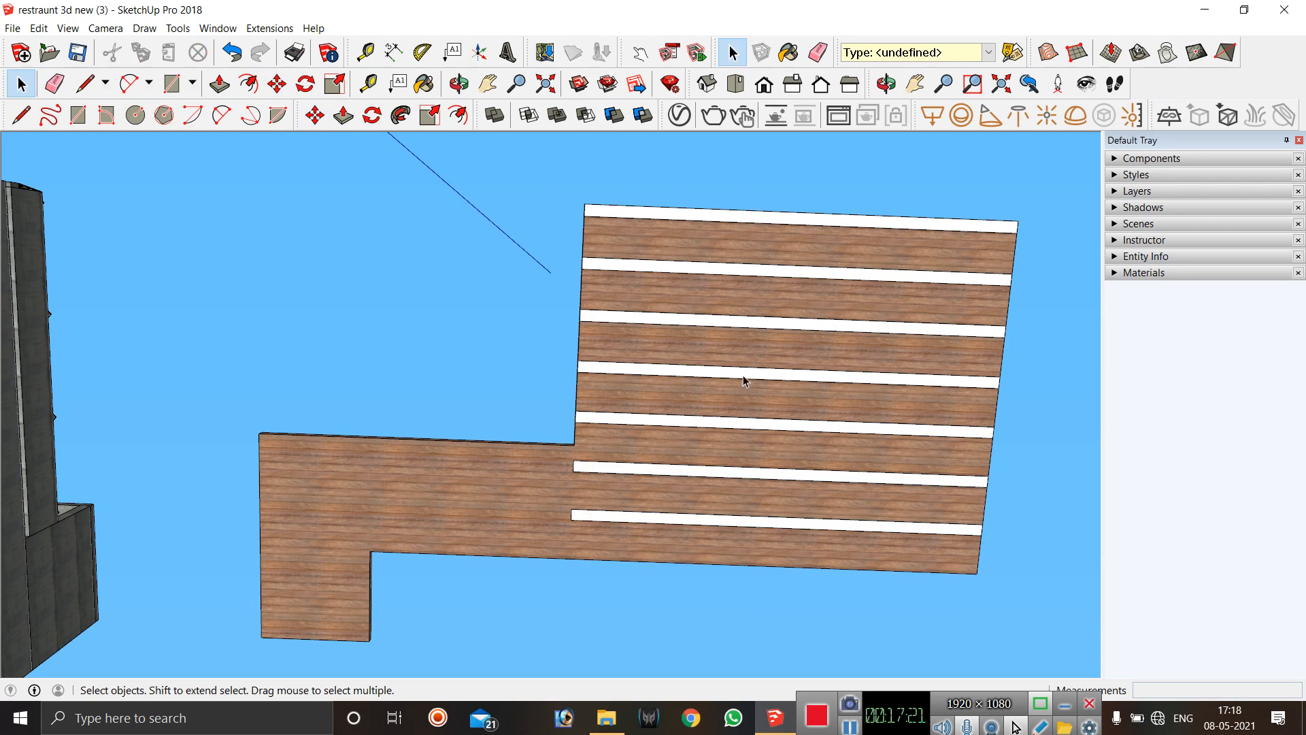
# Rename the slab strips' V-Ray light asset "stroll garden light#1" to "ceiling light".
pyautogui.click(684, 213)
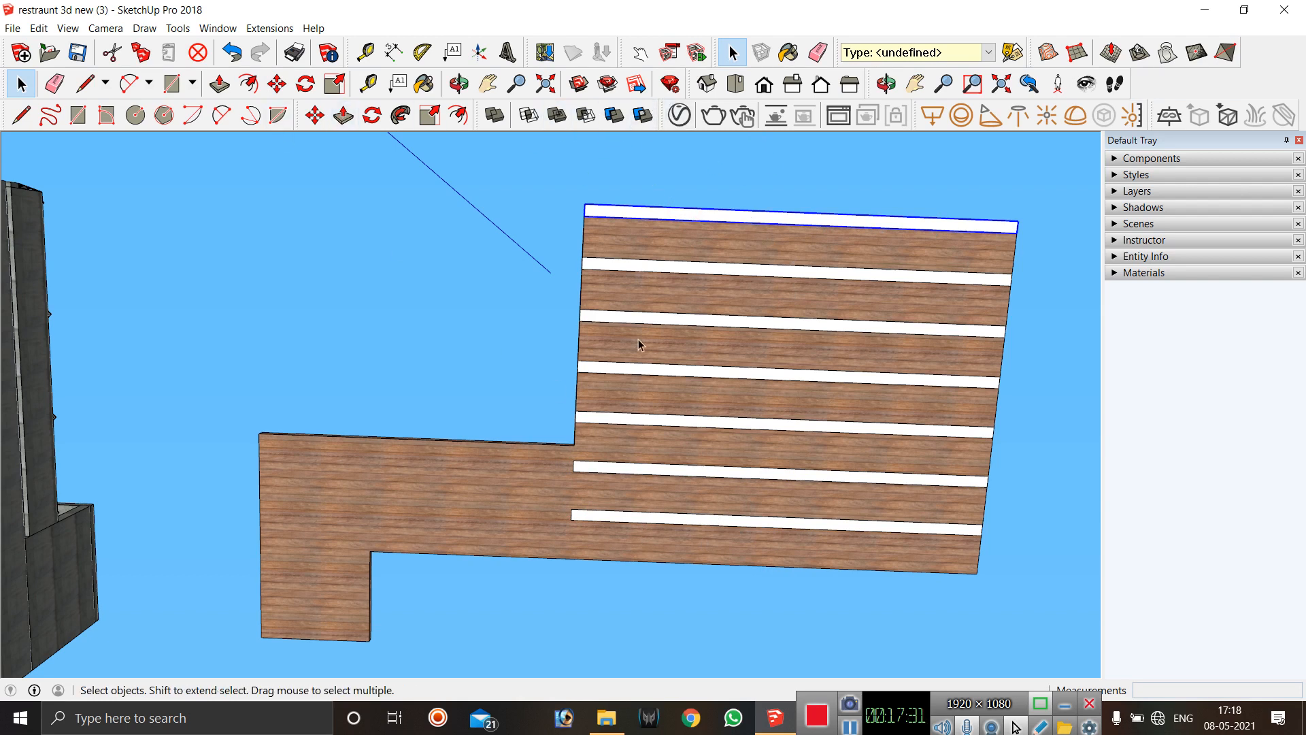
pyautogui.click(679, 114)
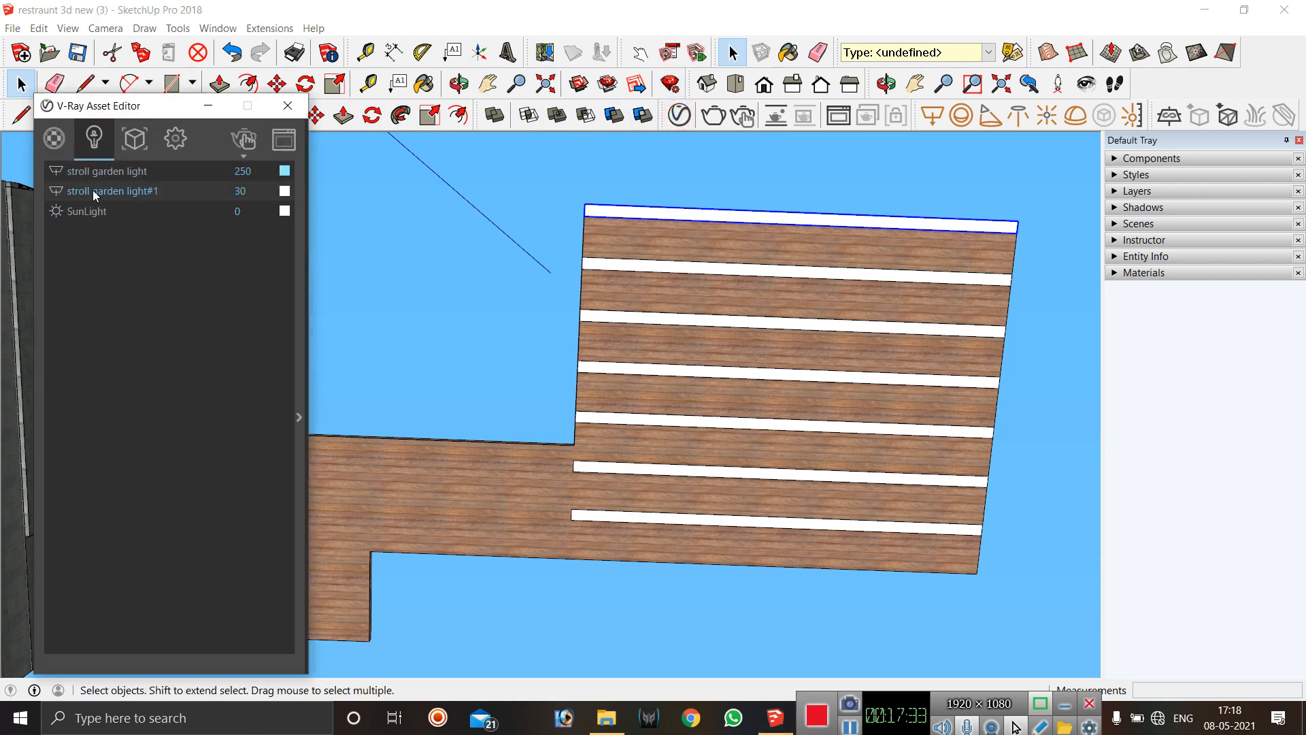
pyautogui.rightClick(149, 193)
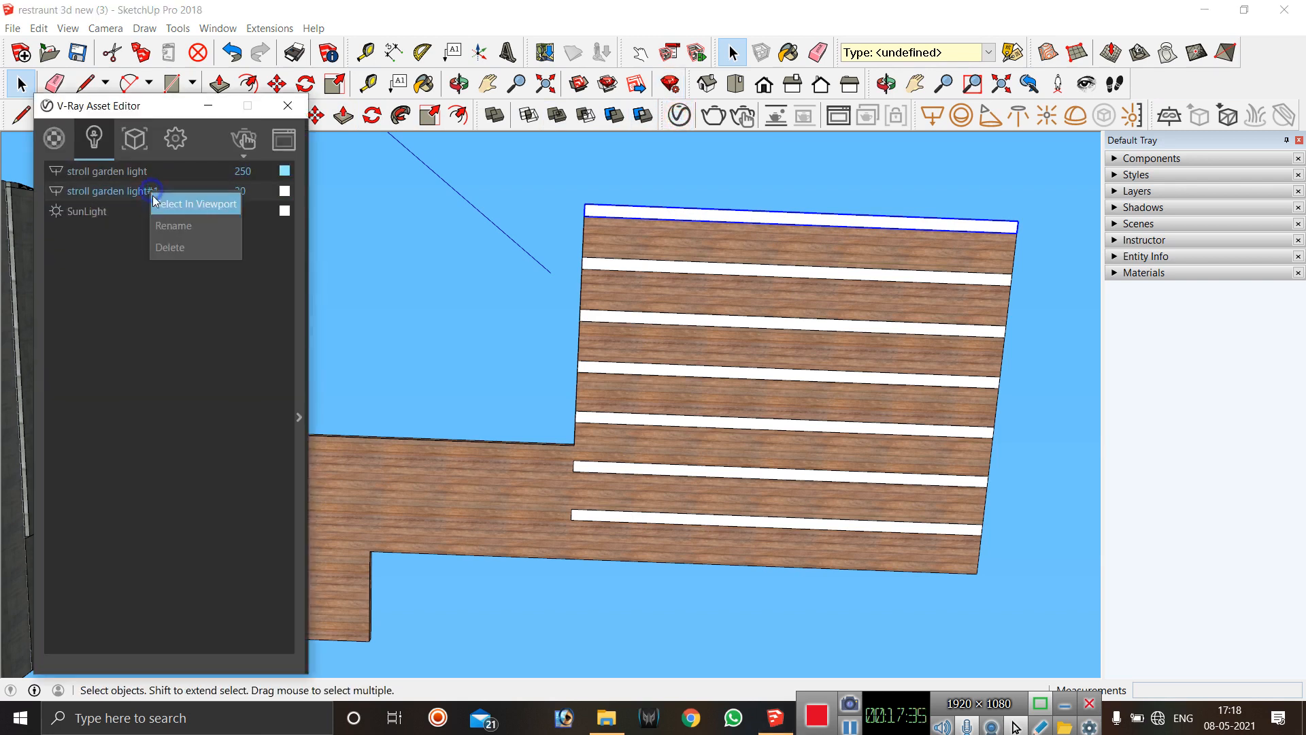
pyautogui.click(194, 206)
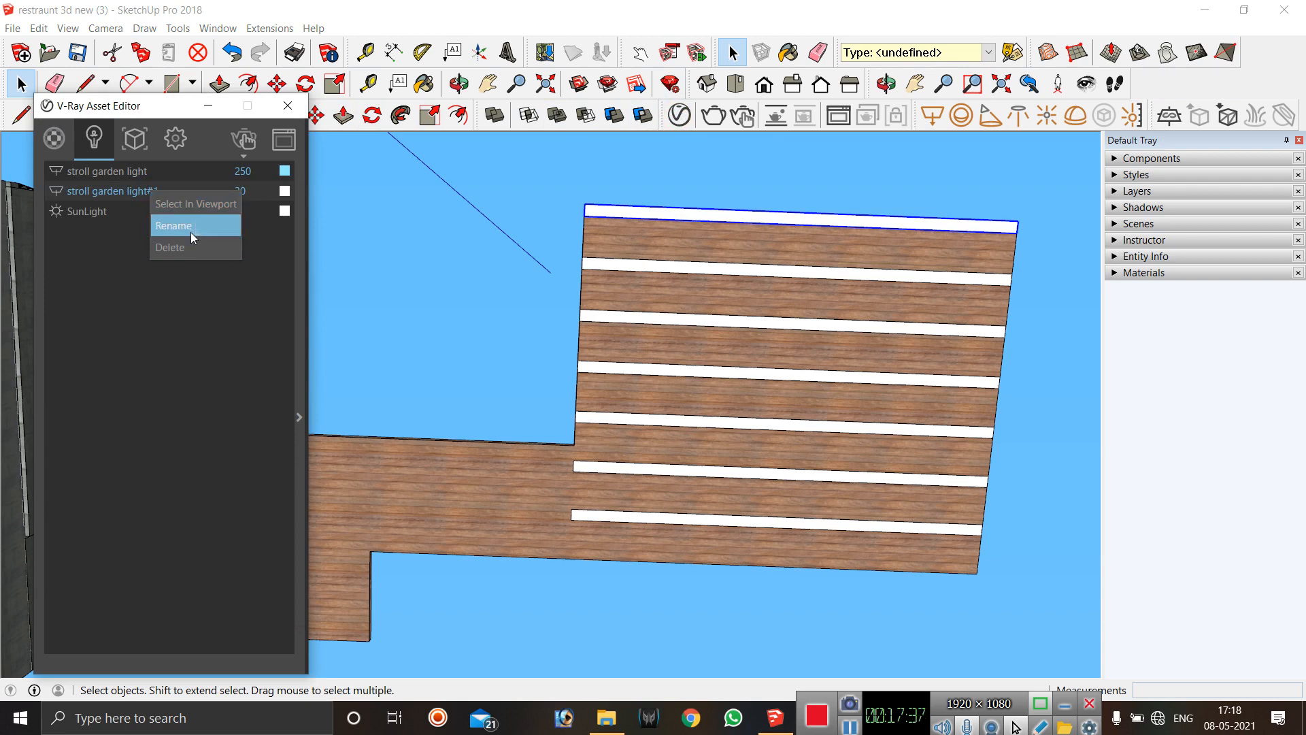
pyautogui.press('BackSpace')
pyautogui.press('BackSpace')
pyautogui.press('BackSpace')
pyautogui.press('BackSpace')
pyautogui.press('BackSpace')
pyautogui.press('BackSpace')
pyautogui.press('BackSpace')
pyautogui.press('BackSpace')
pyautogui.press('BackSpace')
pyautogui.press('BackSpace')
pyautogui.press('BackSpace')
pyautogui.press('BackSpace')
pyautogui.press('BackSpace')
pyautogui.press('BackSpace')
pyautogui.press('BackSpace')
pyautogui.press('BackSpace')
pyautogui.press('BackSpace')
pyautogui.press('BackSpace')
pyautogui.press('BackSpace')
pyautogui.press('BackSpace')
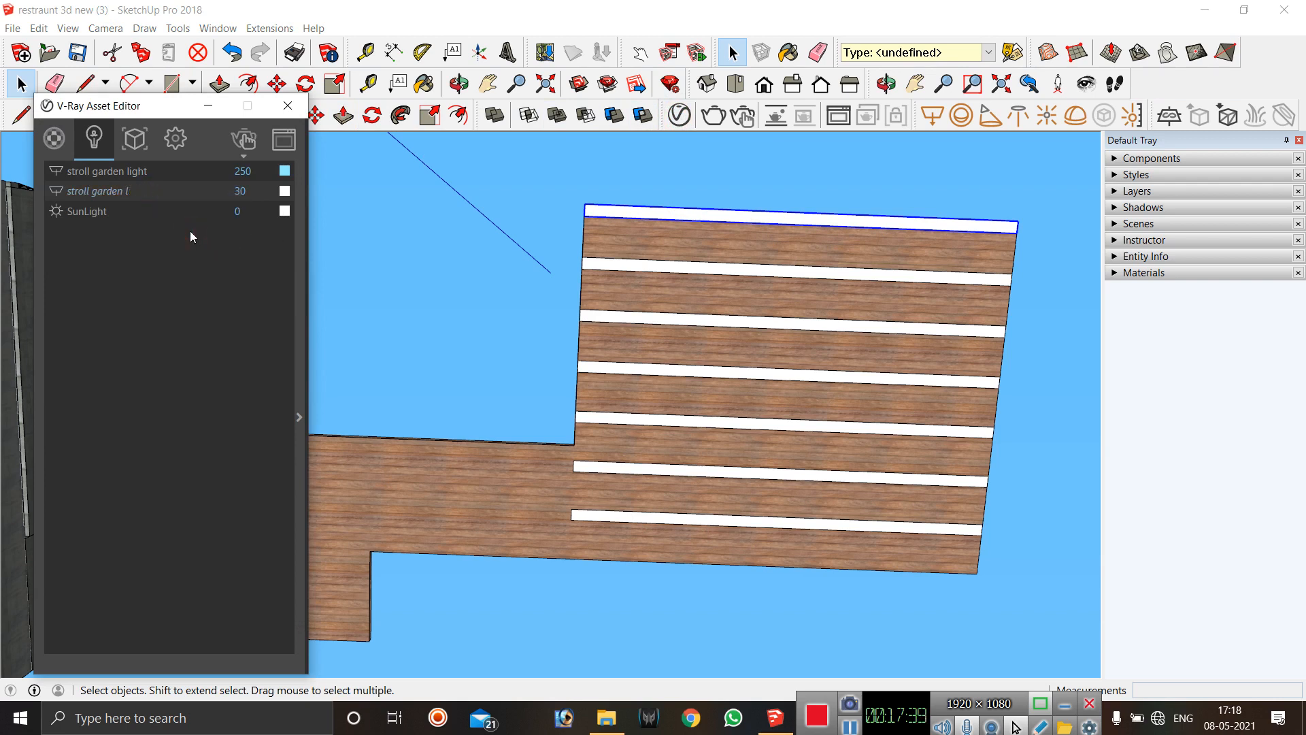
pyautogui.write('ceiling b')
pyautogui.press('BackSpace')
pyautogui.write('light')
pyautogui.click(125, 263)
# Set the ceiling light's intensity to 250.
pyautogui.click(241, 170)
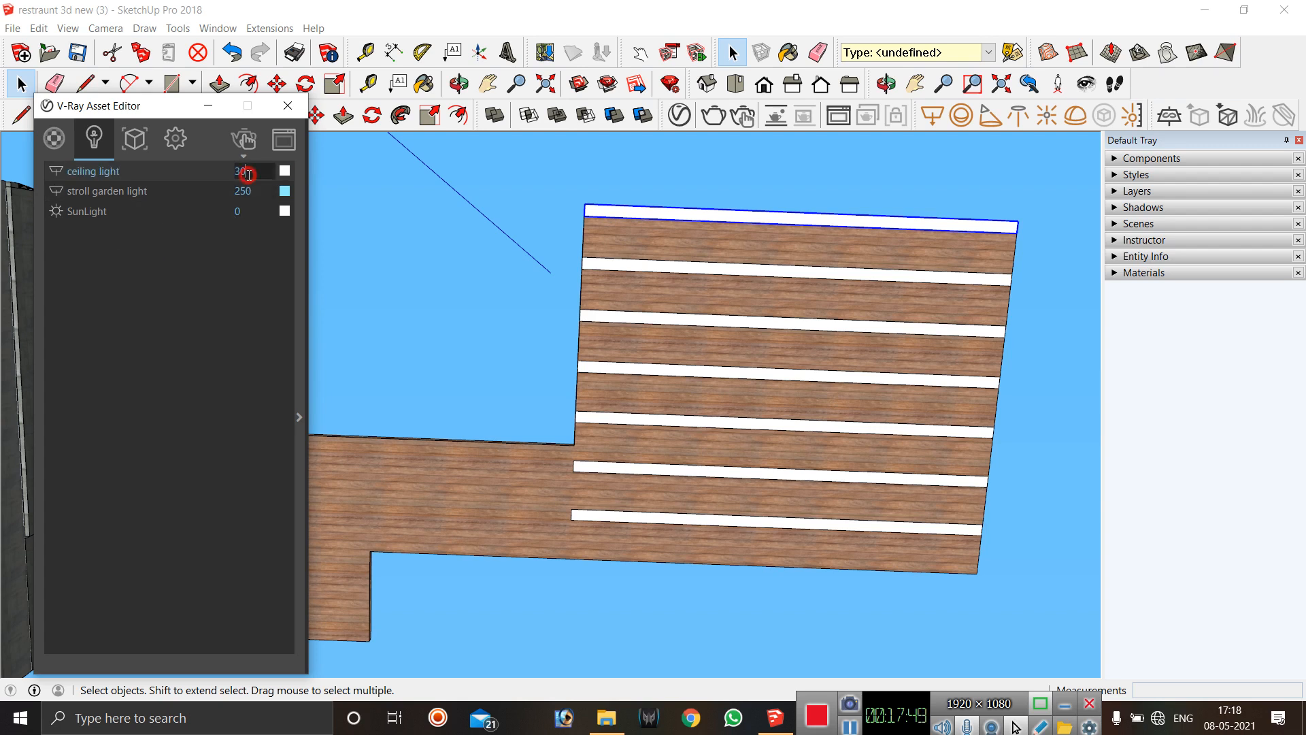
pyautogui.write('250')
pyautogui.press('Return')
pyautogui.click(205, 285)
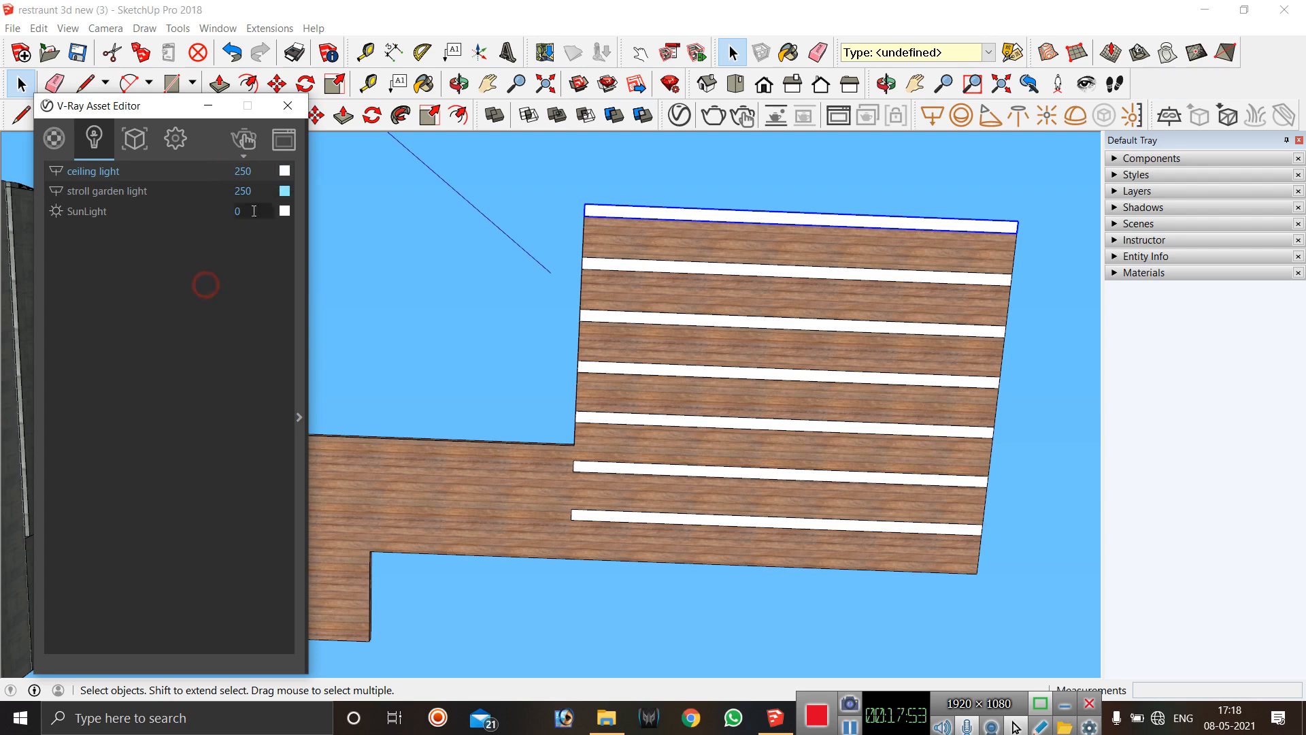
pyautogui.rightClick(193, 176)
pyautogui.click(228, 192)
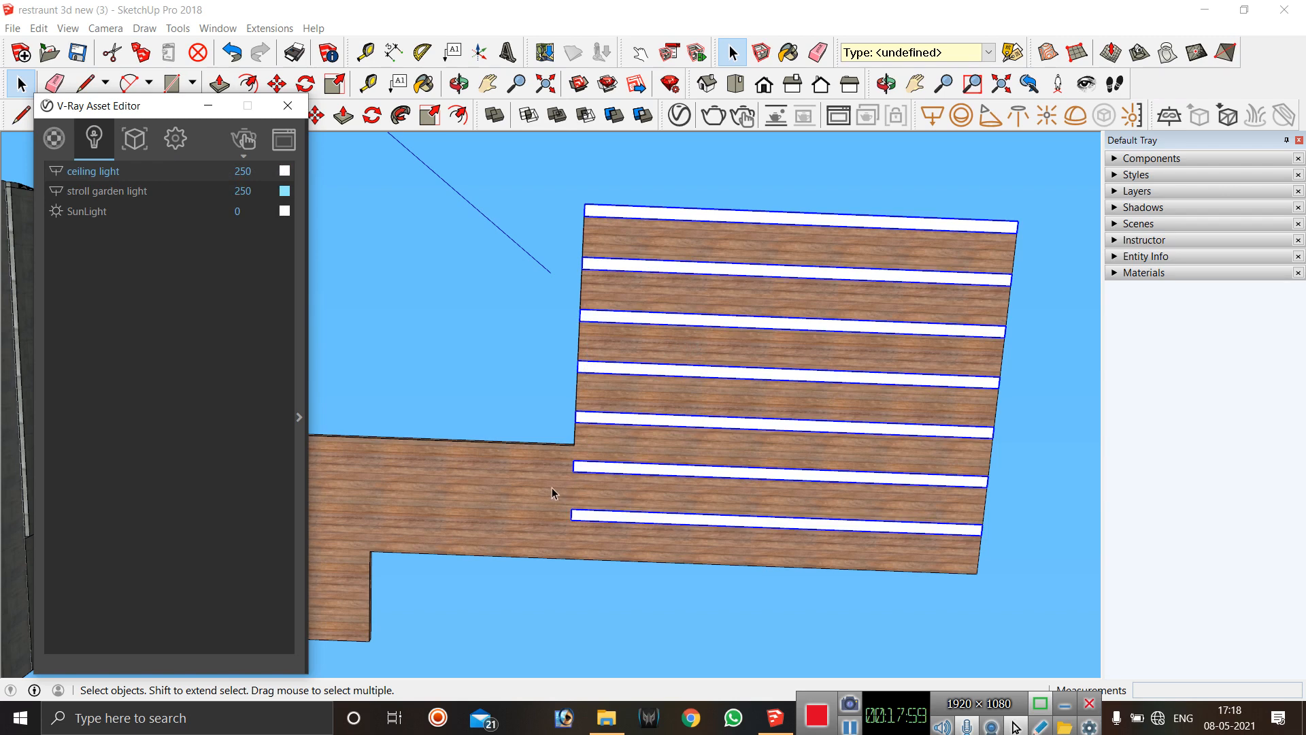
pyautogui.click(562, 349)
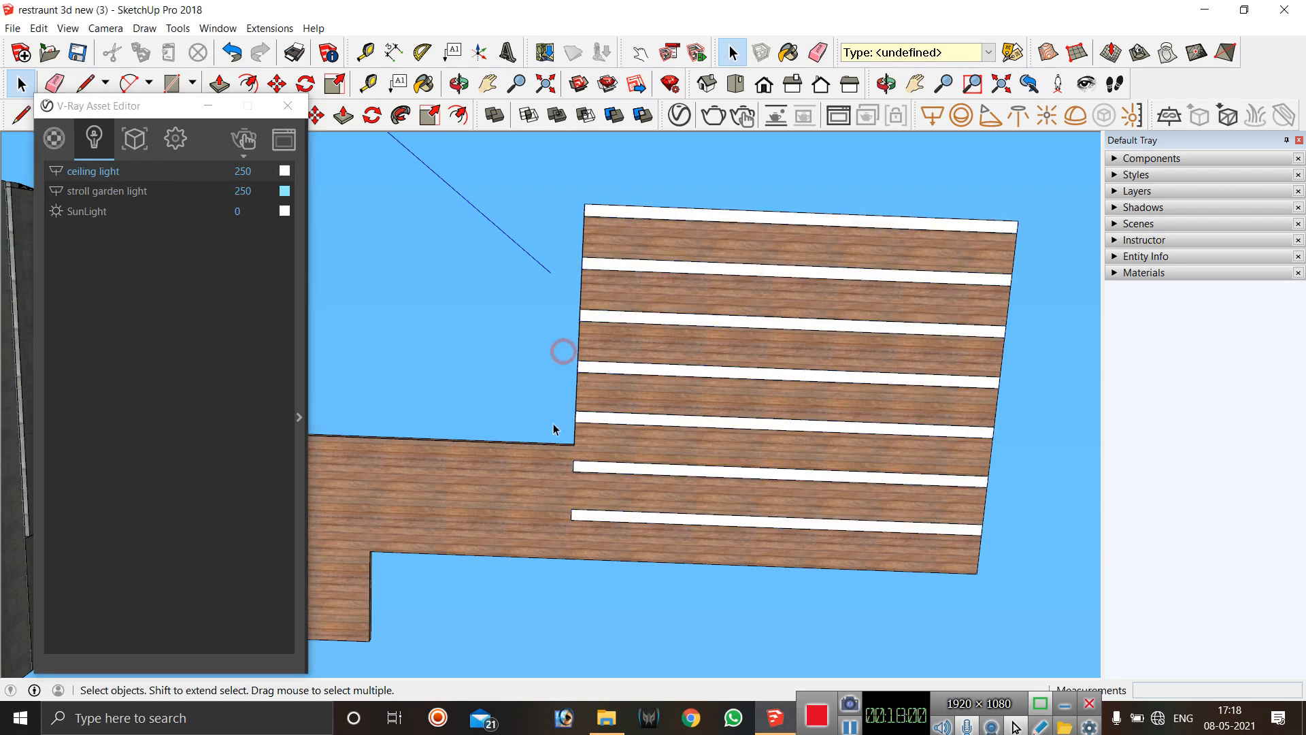
pyautogui.press('m')
pyautogui.click(542, 465)
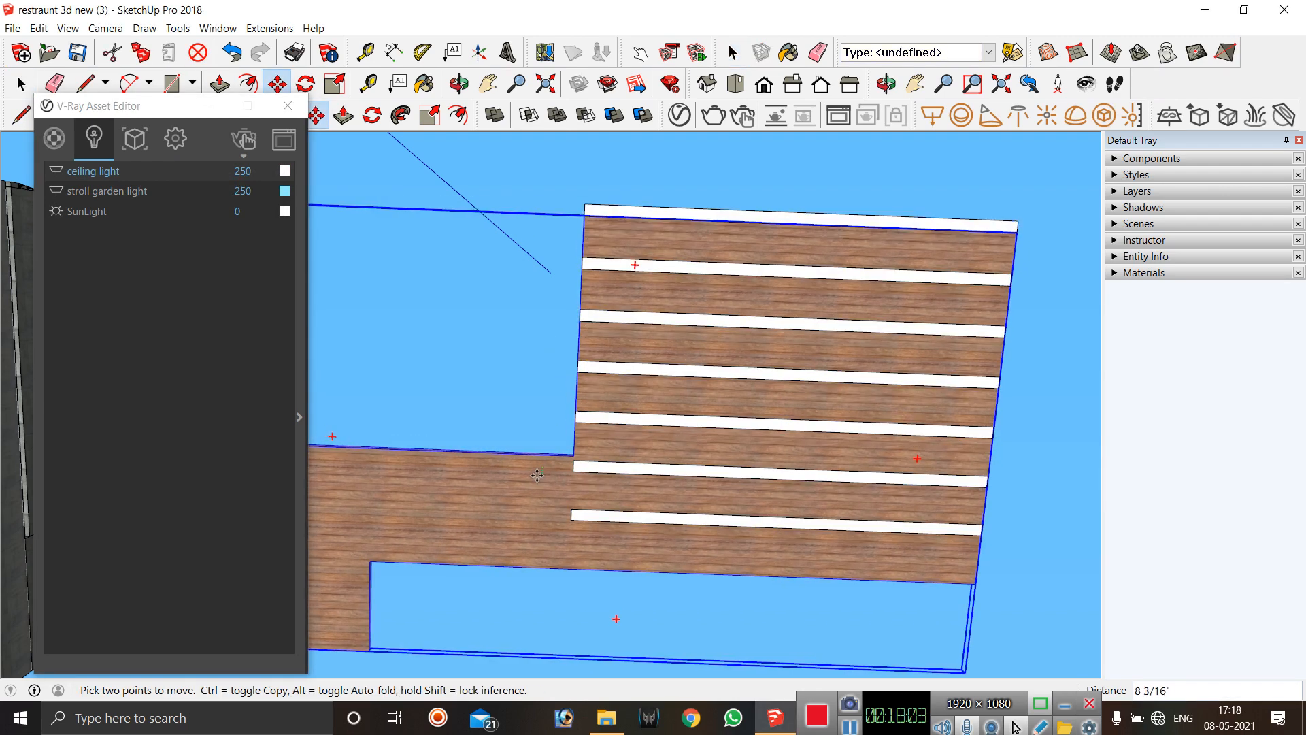
pyautogui.press('space')
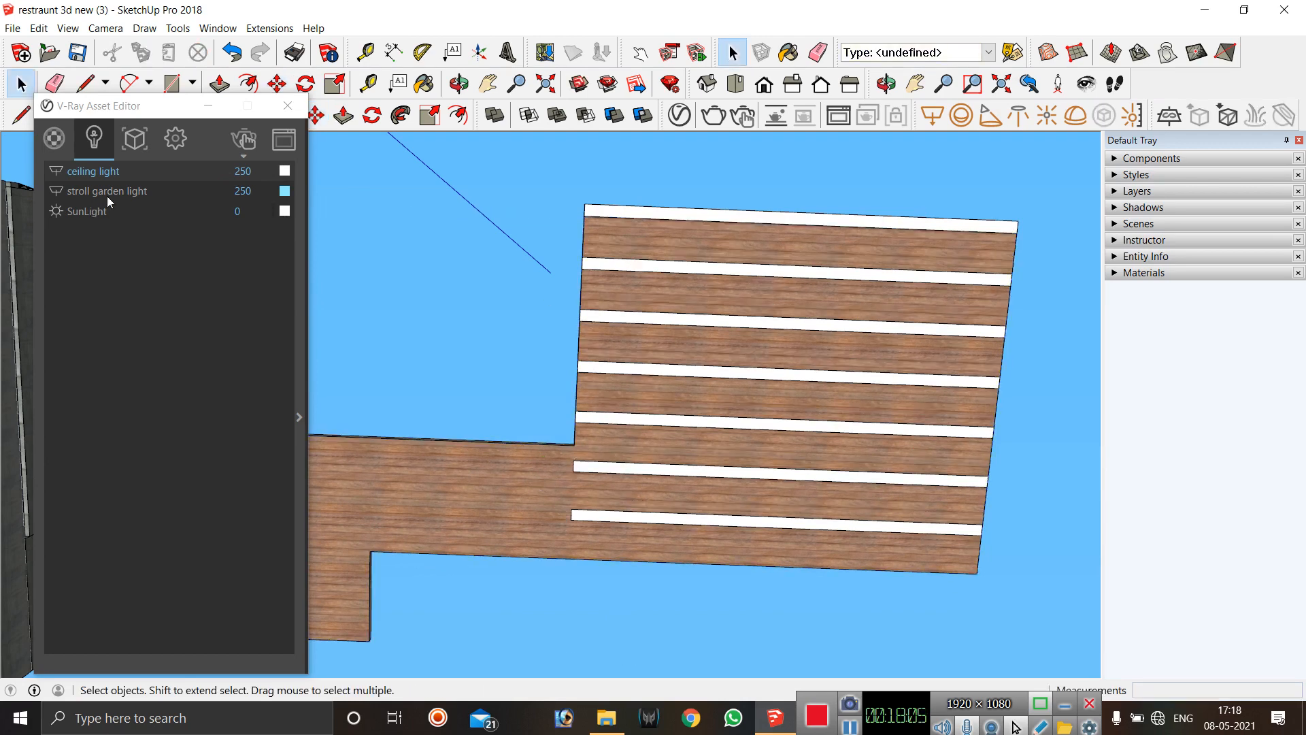
# Select all ceiling light strips through their light asset and move them together about 1' 5 5/8" inward from the slab's outer edge.
pyautogui.rightClick(113, 173)
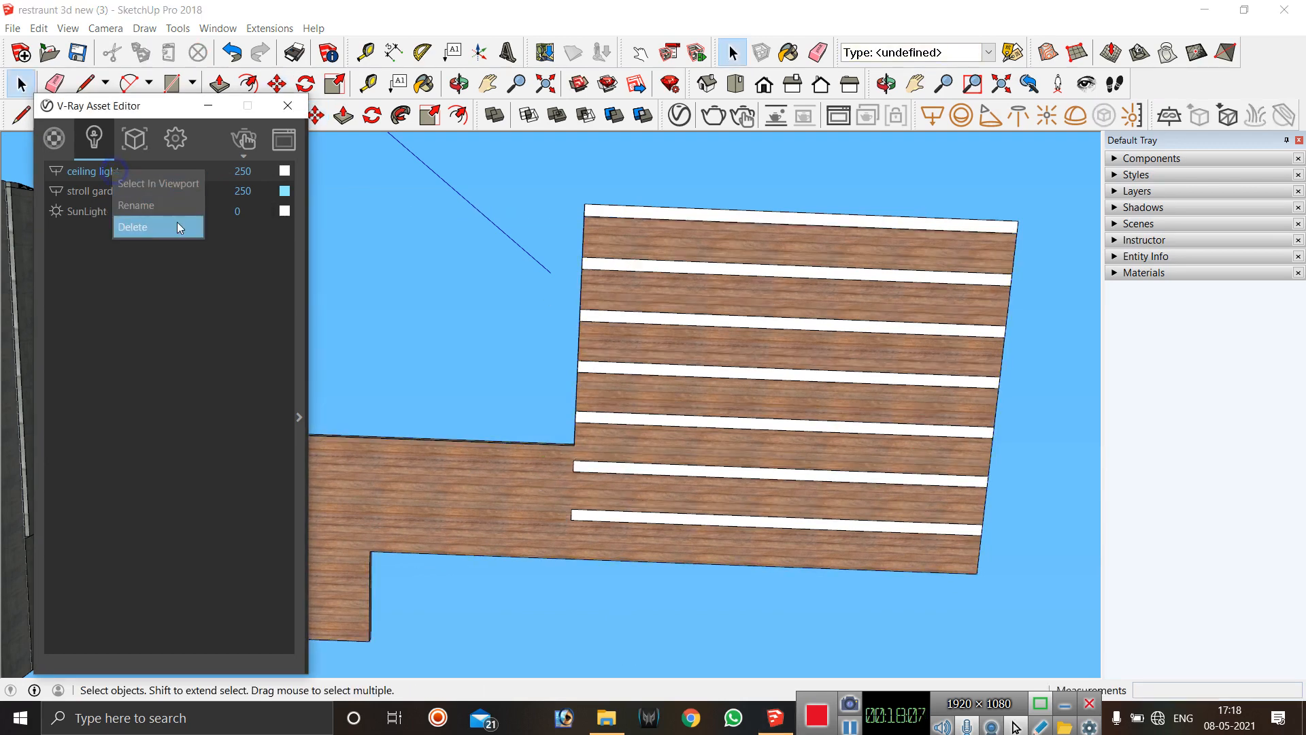
pyautogui.click(174, 184)
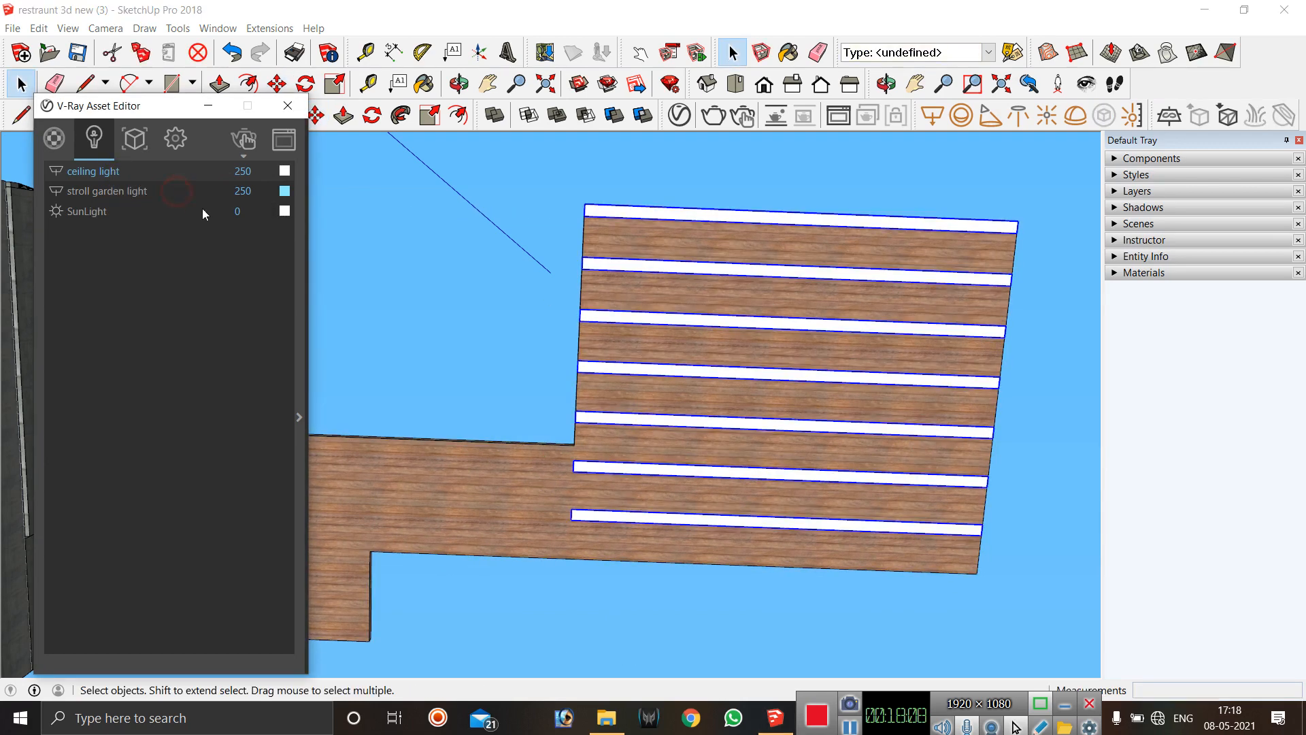
pyautogui.click(667, 21)
pyautogui.press('m')
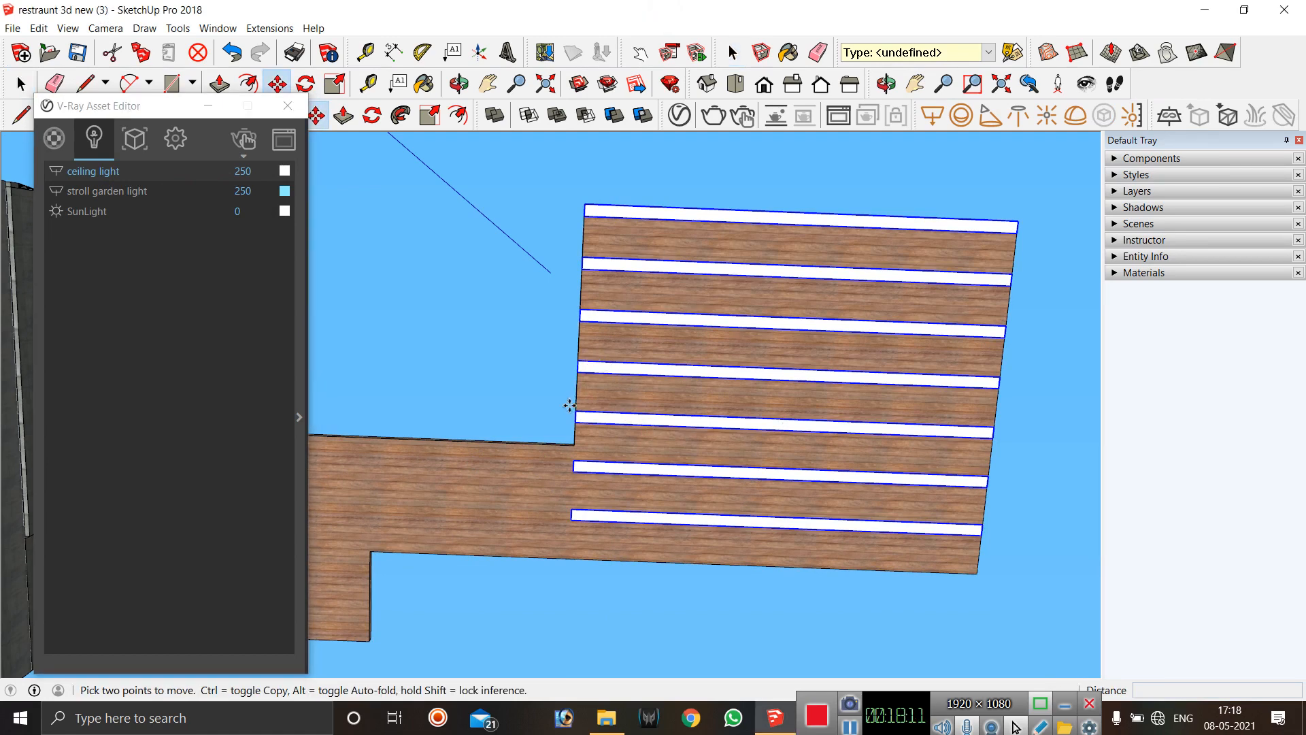
pyautogui.click(535, 470)
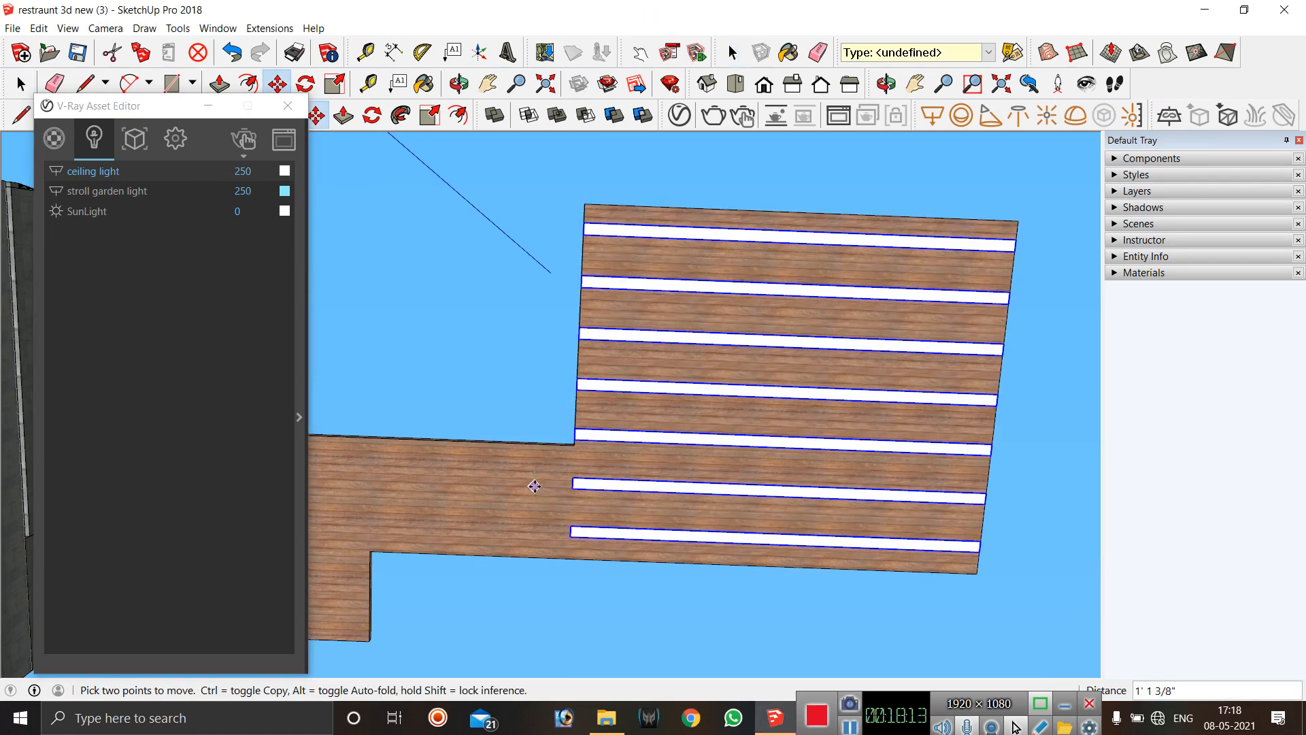
pyautogui.click(534, 489)
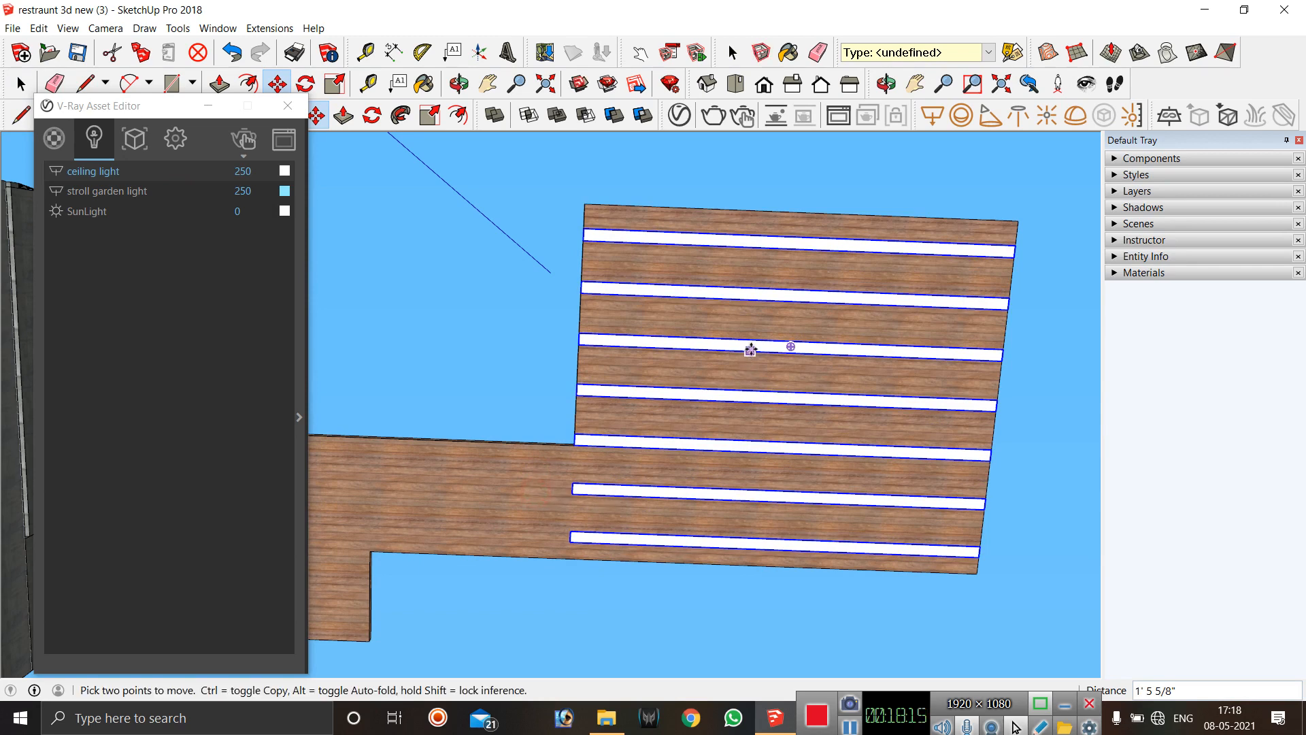
pyautogui.scroll(-1, 748, 367)
pyautogui.press('space')
pyautogui.click(645, 484)
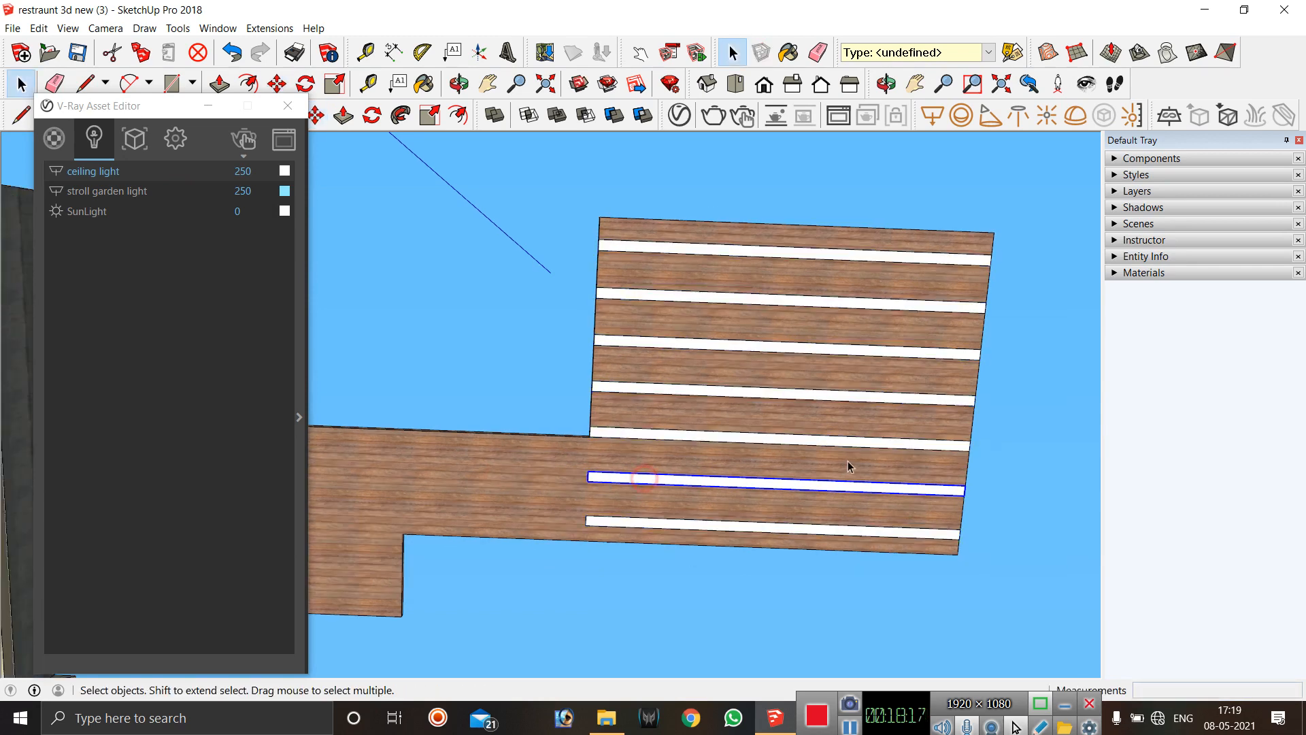
pyautogui.scroll(-1, 850, 463)
pyautogui.scroll(3, 666, 516)
pyautogui.scroll(-2, 748, 306)
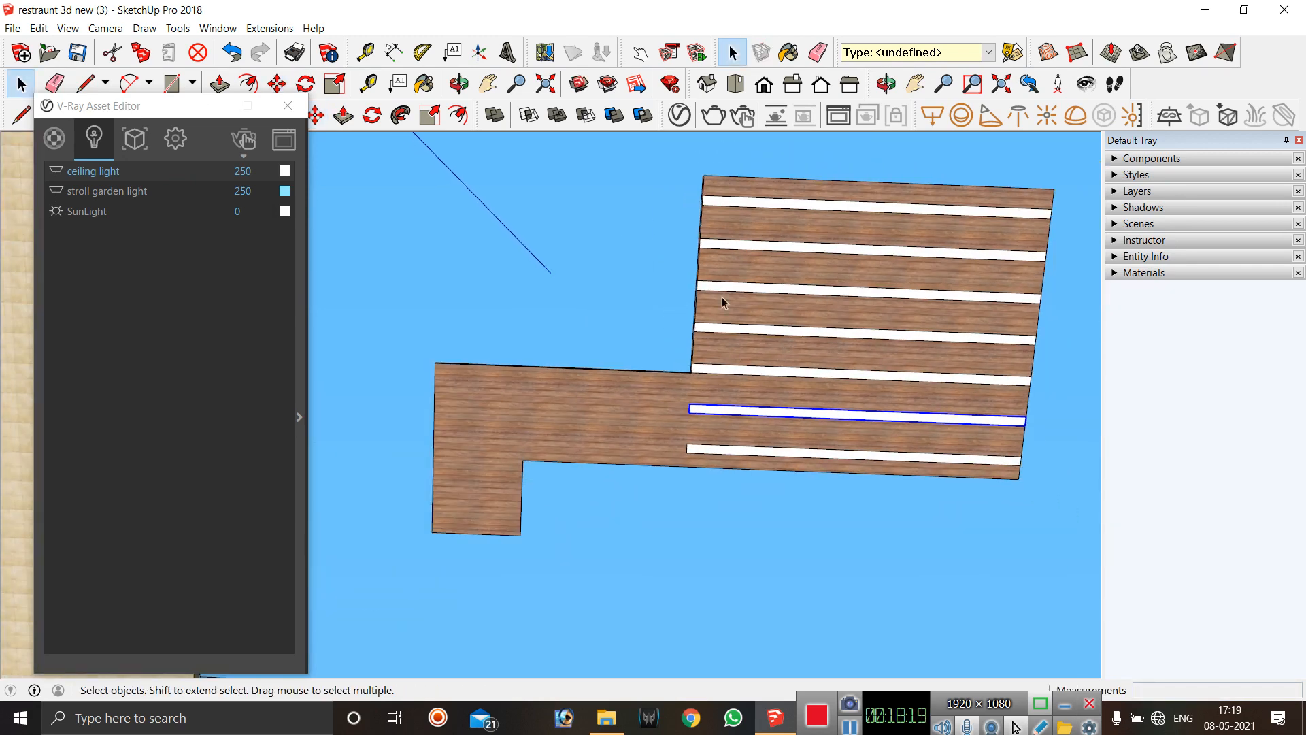
pyautogui.click(427, 117)
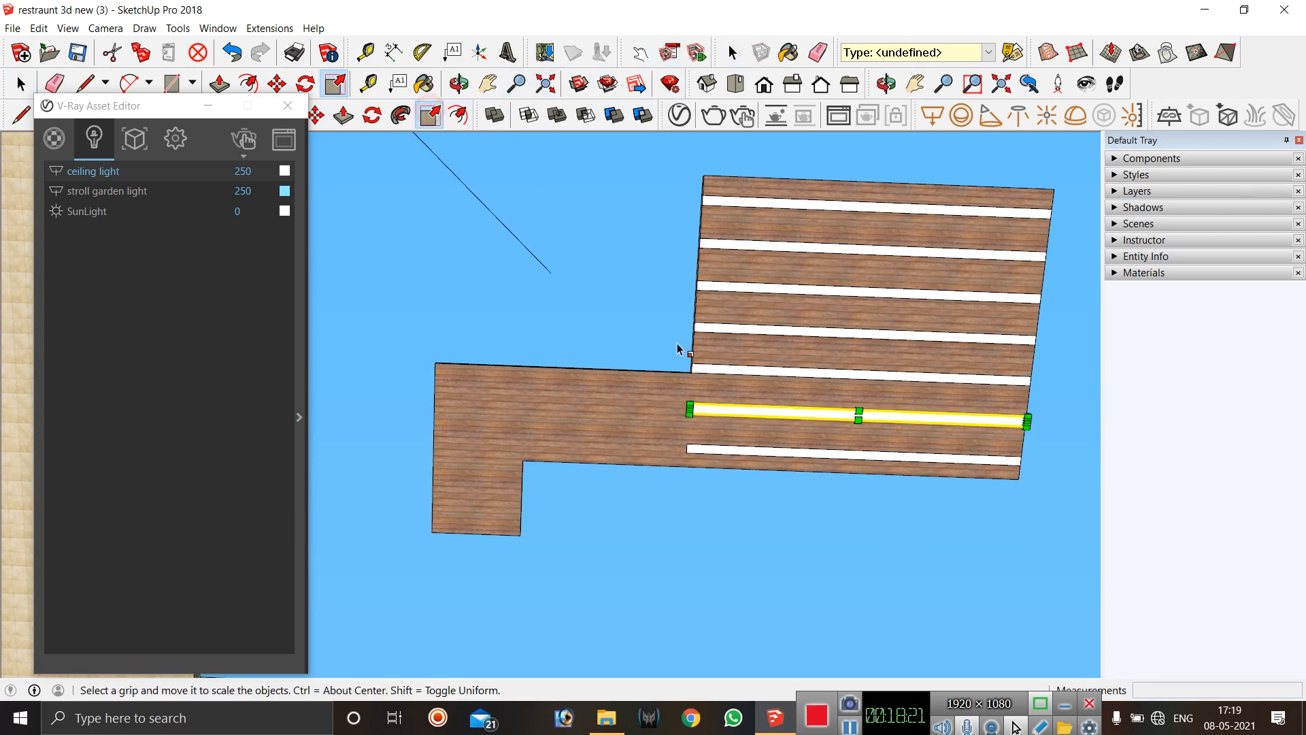
pyautogui.press('space')
# Scale the two strips beyond the slab's inner corner together lengthwise so they span the narrow wing to its far end.
pyautogui.click(713, 450)
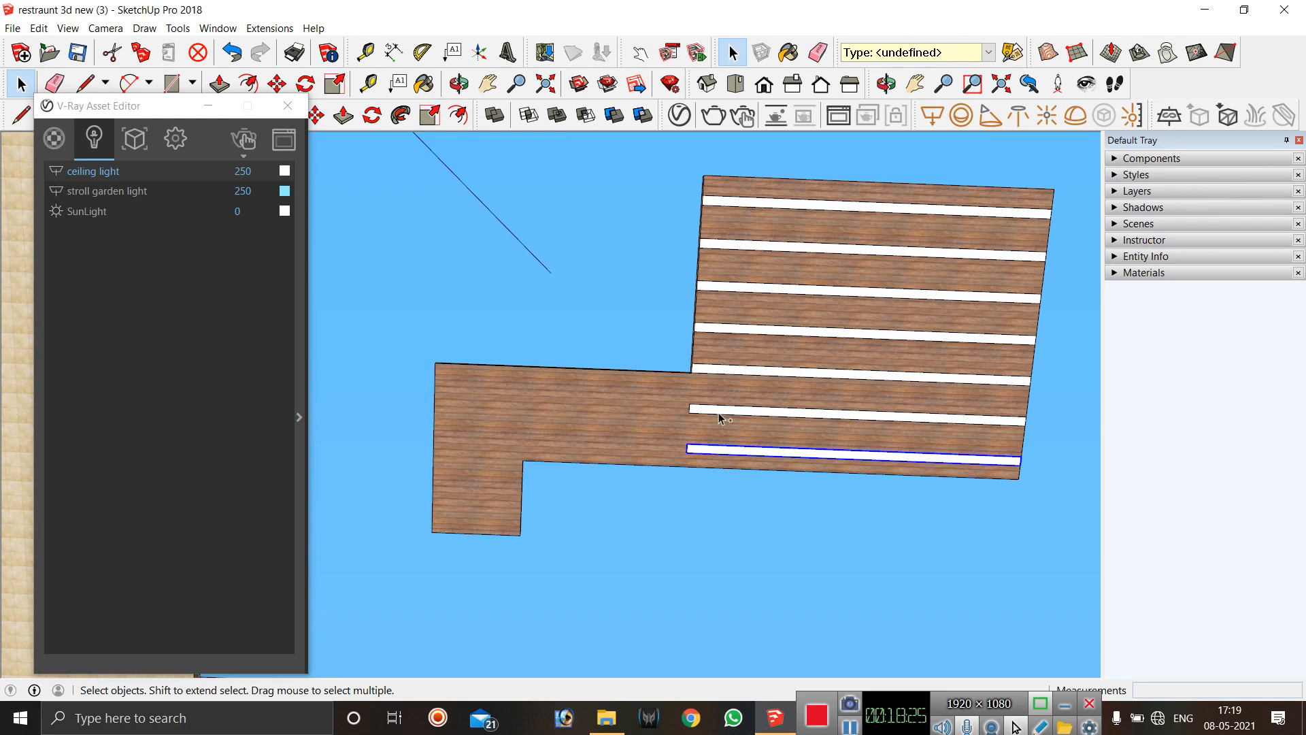
pyautogui.keyDown('shift'); pyautogui.click(716, 413); pyautogui.keyUp('shift')
pyautogui.click(428, 117)
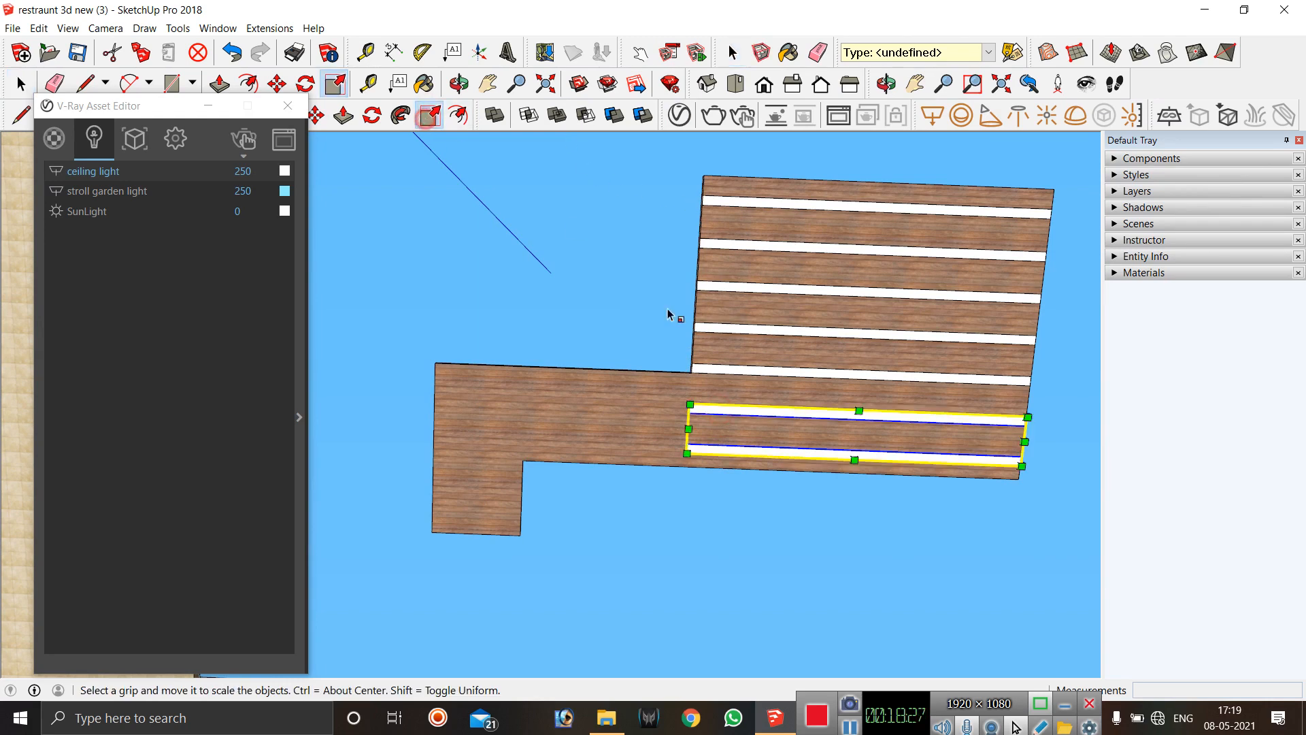
pyautogui.scroll(3, 687, 435)
pyautogui.moveTo(691, 437); pyautogui.dragTo(344, 405)
pyautogui.scroll(-3, 408, 381)
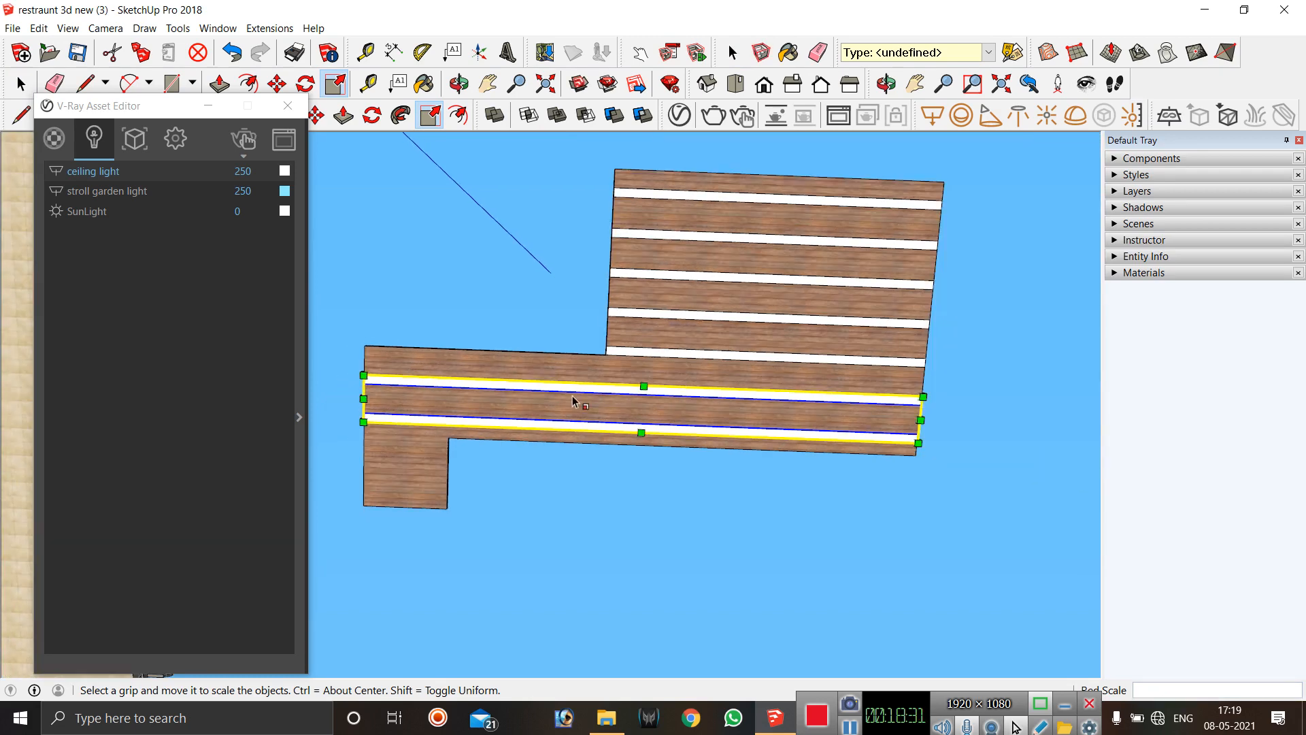
pyautogui.press('space')
pyautogui.click(553, 498)
# Copy the short strip beside the inner corner onto the slab's small end leg, aligning its end with the midpoint of the leg's inner edge.
pyautogui.click(648, 355)
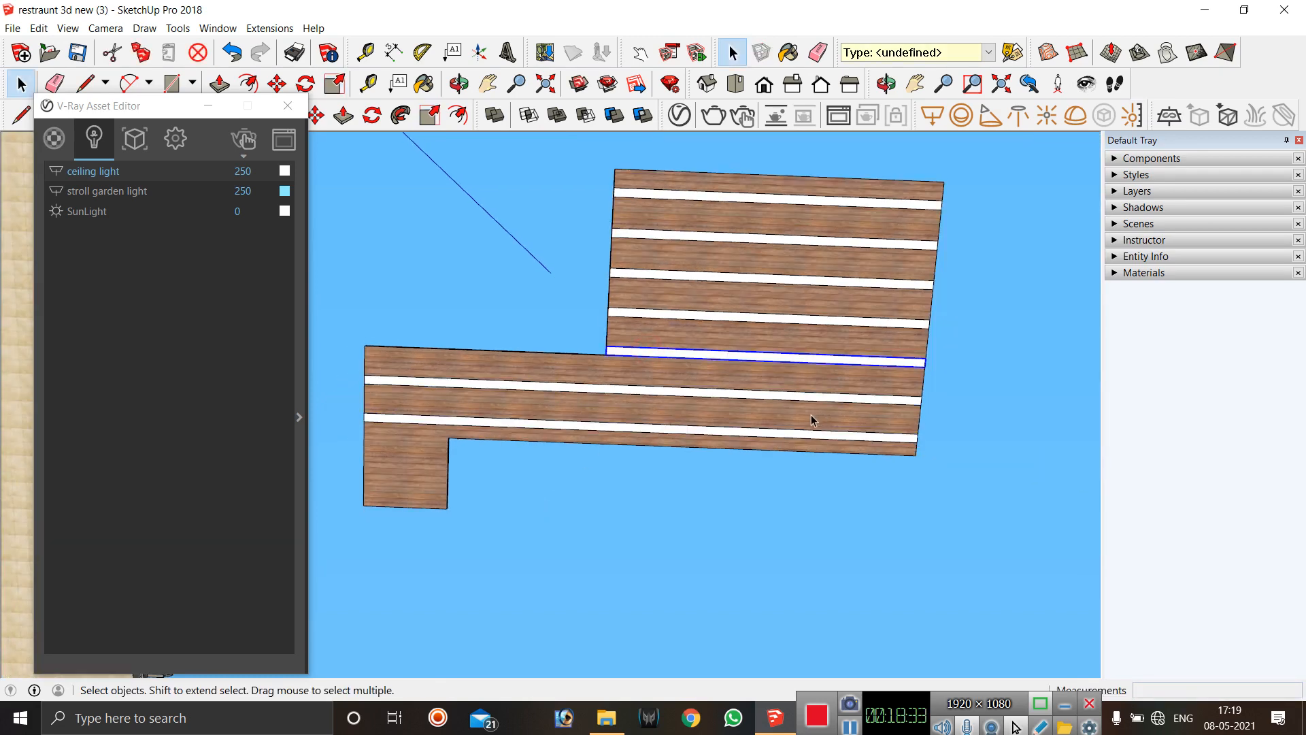
pyautogui.press('m')
pyautogui.click(924, 366)
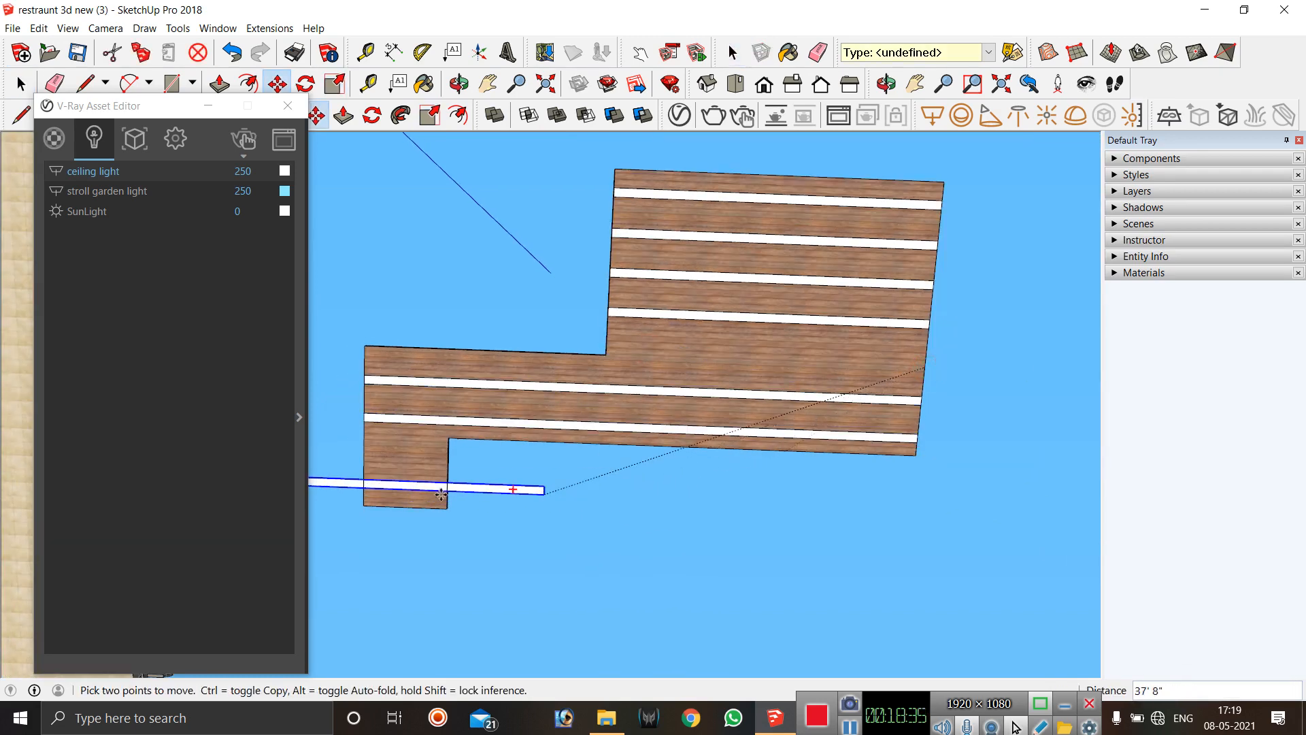
pyautogui.press('ctrl')
pyautogui.scroll(-2, 608, 453)
pyautogui.scroll(3, 487, 480)
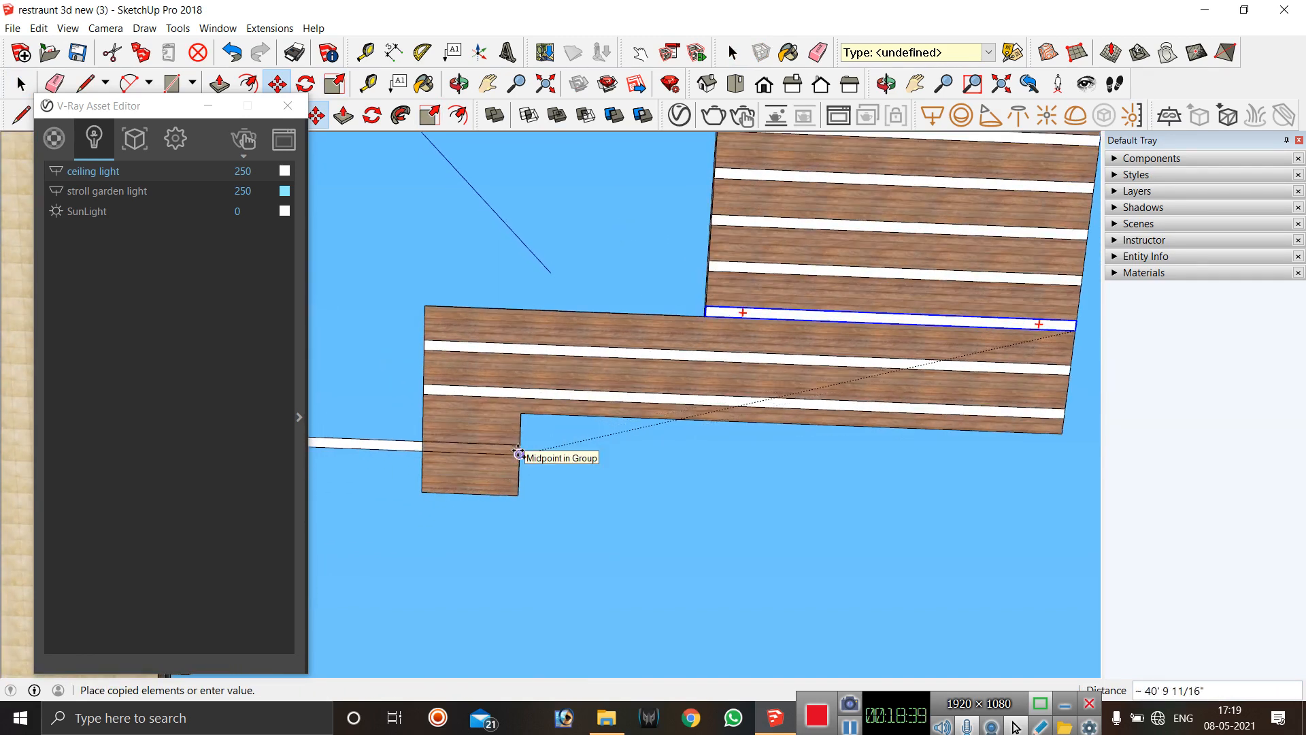
pyautogui.click(519, 451)
pyautogui.scroll(-1, 705, 474)
pyautogui.scroll(-1, 705, 474)
pyautogui.press('space')
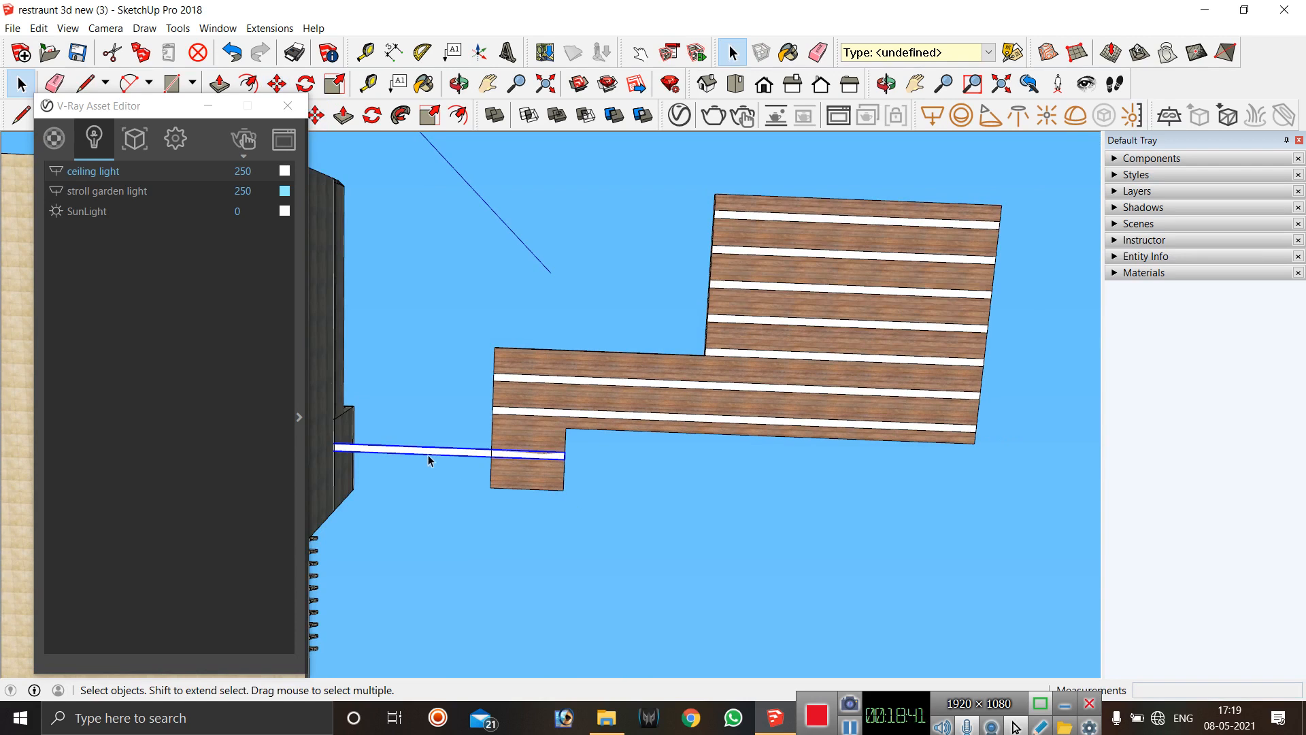
# Scale the copied strip to 0.56 of its length and move its end back to the small leg's inner edge.
pyautogui.click(429, 114)
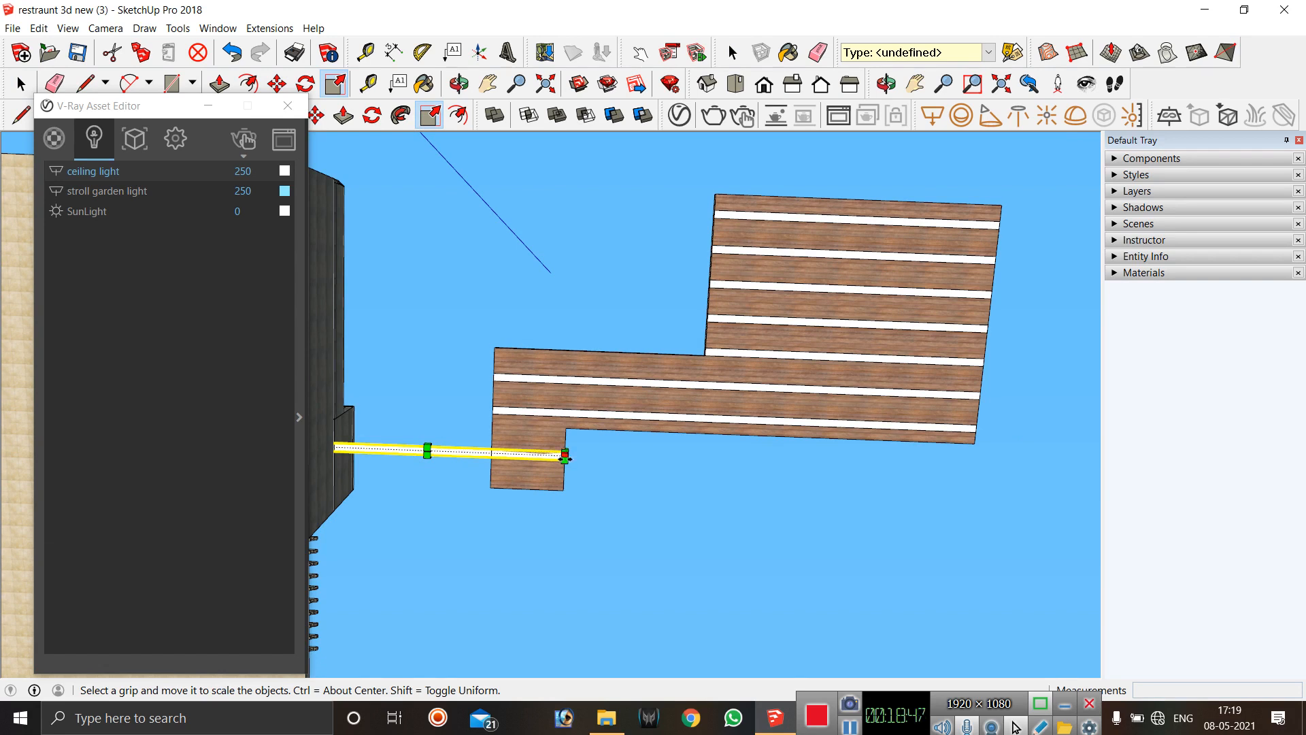
pyautogui.moveTo(565, 453); pyautogui.dragTo(445, 451)
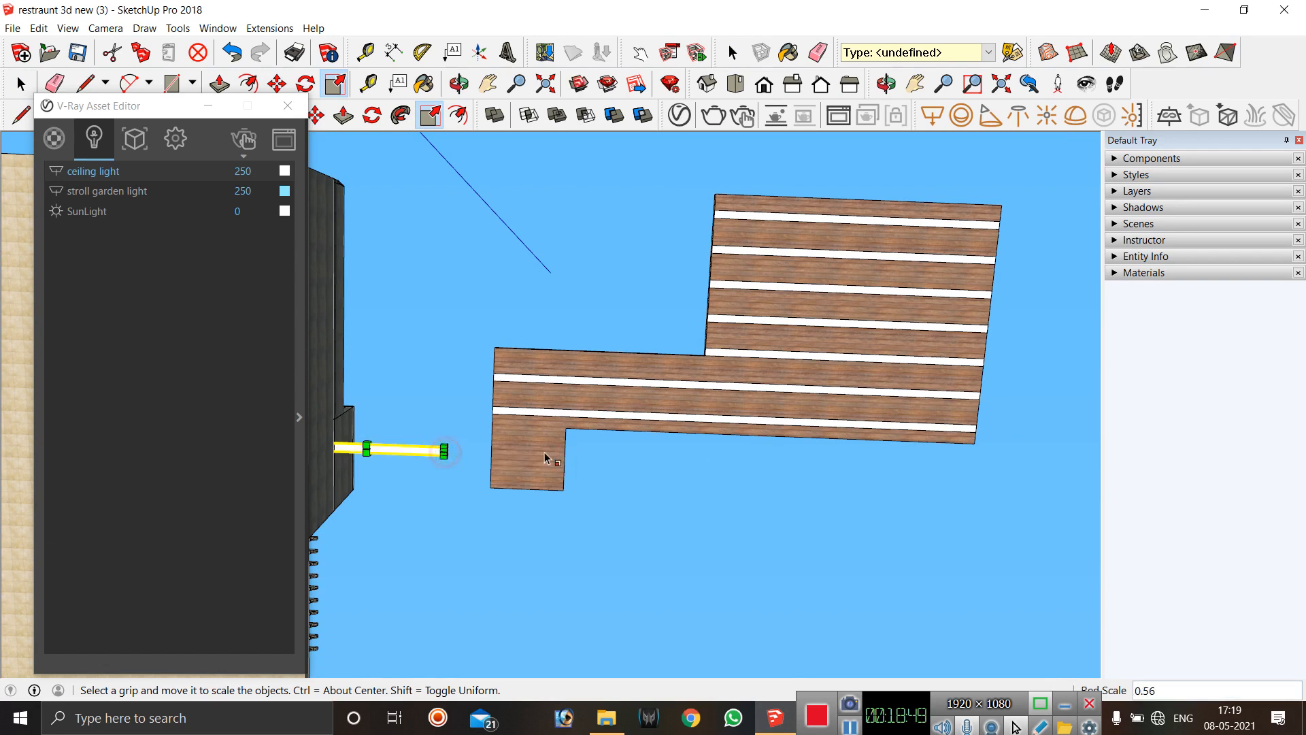
pyautogui.press('m')
pyautogui.click(445, 459)
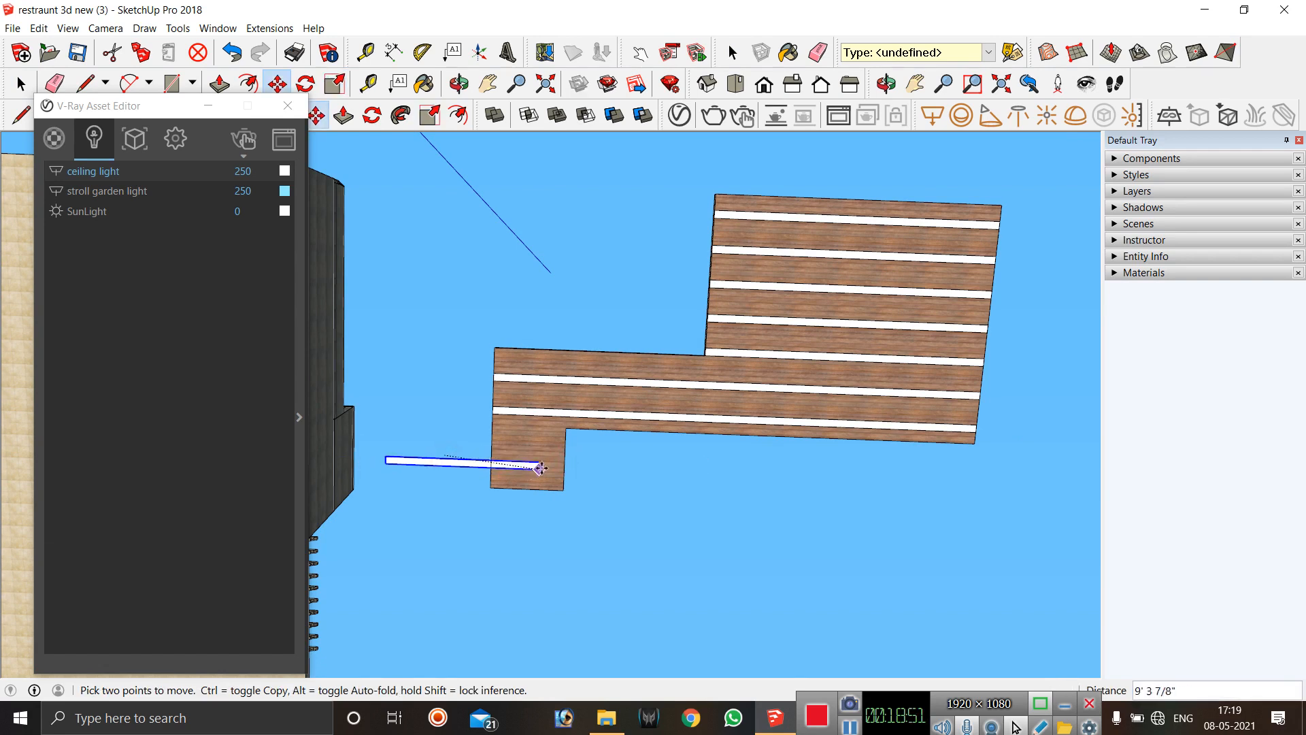
pyautogui.click(564, 455)
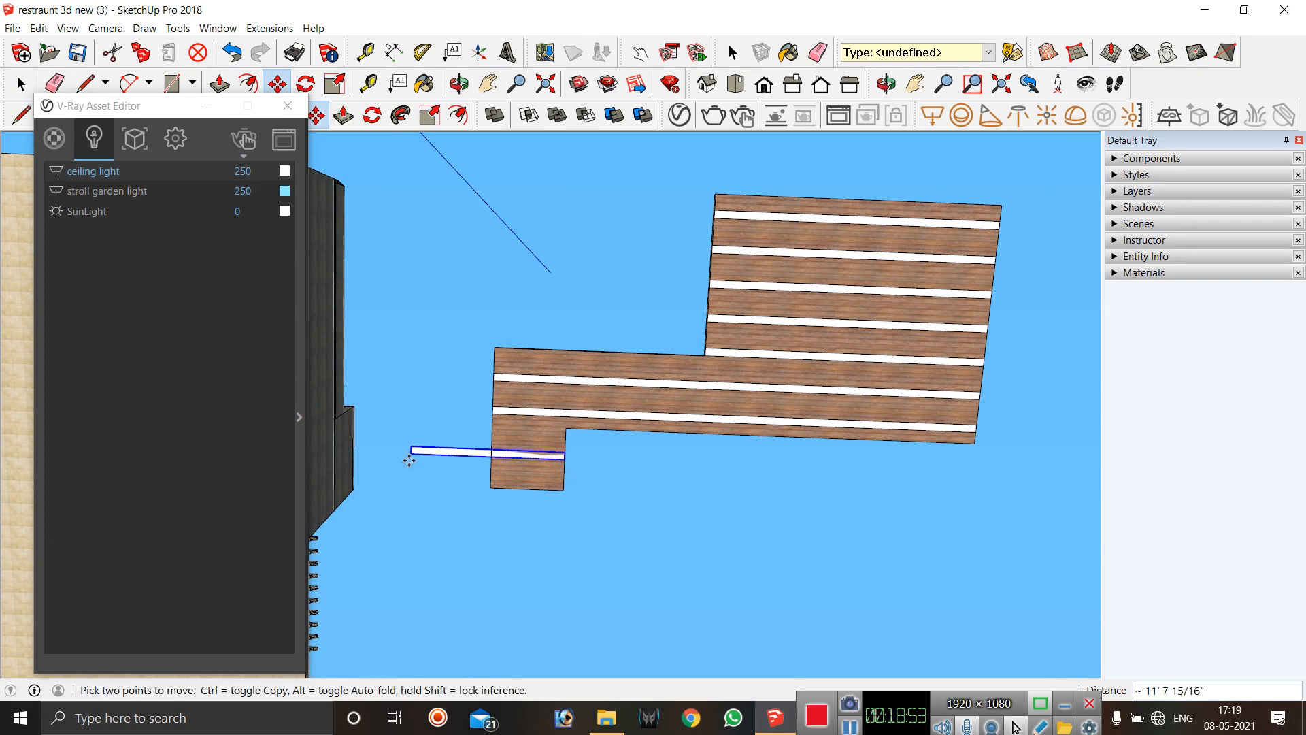
# Shorten the copied strip to about 0.48 of its length so it spans only the small leg's width.
pyautogui.click(430, 115)
pyautogui.moveTo(411, 450); pyautogui.dragTo(492, 457)
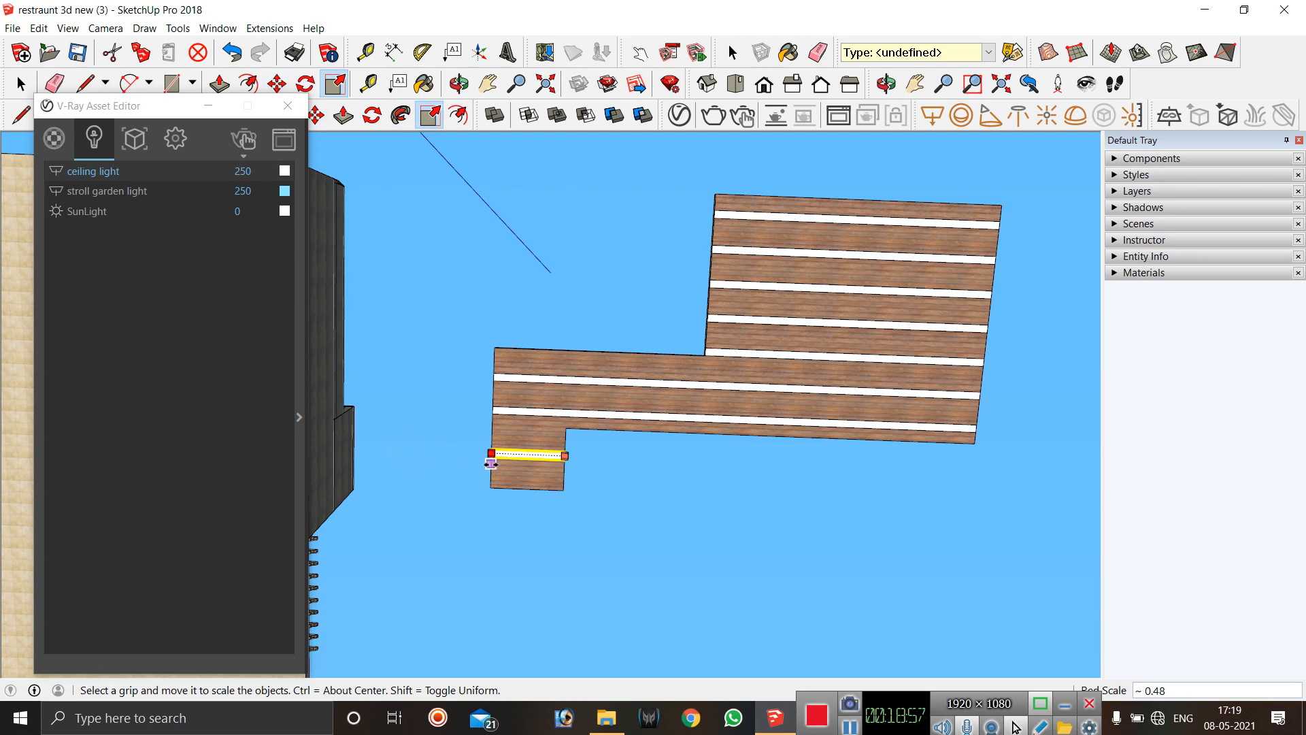
pyautogui.press('space')
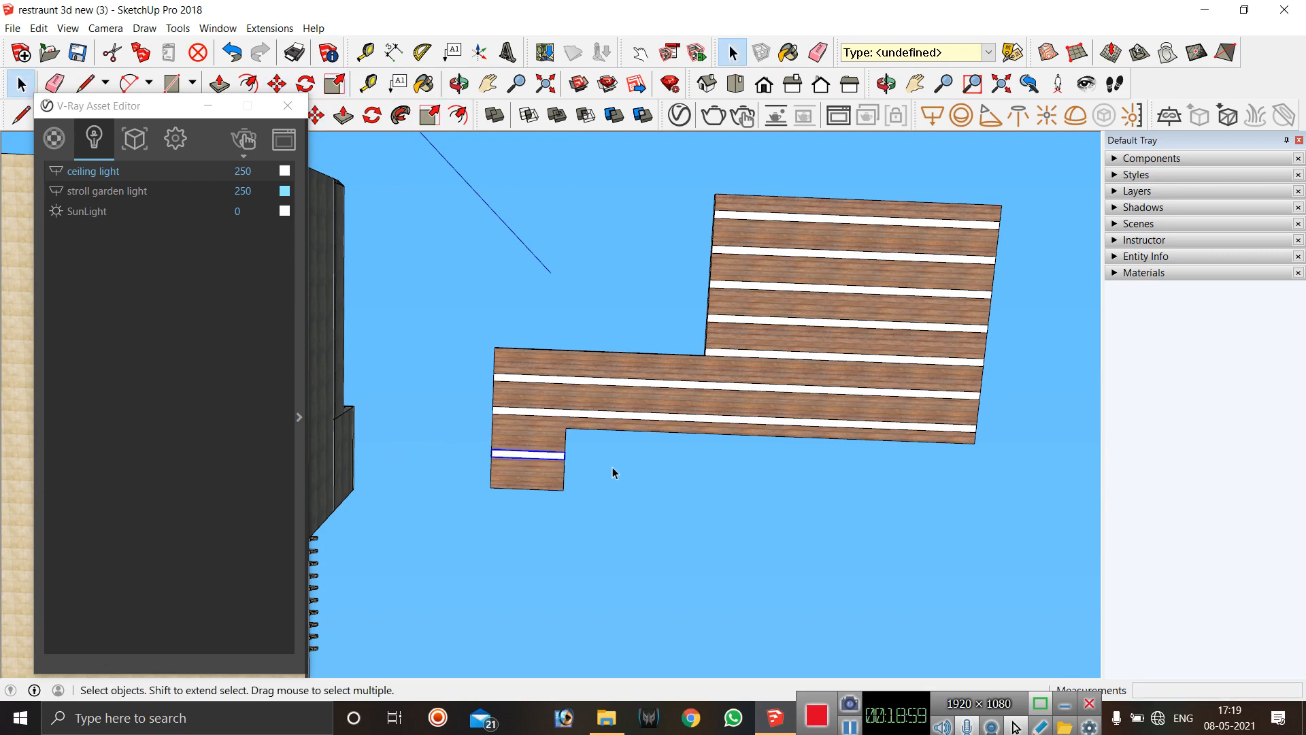
pyautogui.click(610, 464)
# Start a V-Ray interactive render to test the ceiling lighting.
pyautogui.scroll(-3, 597, 469)
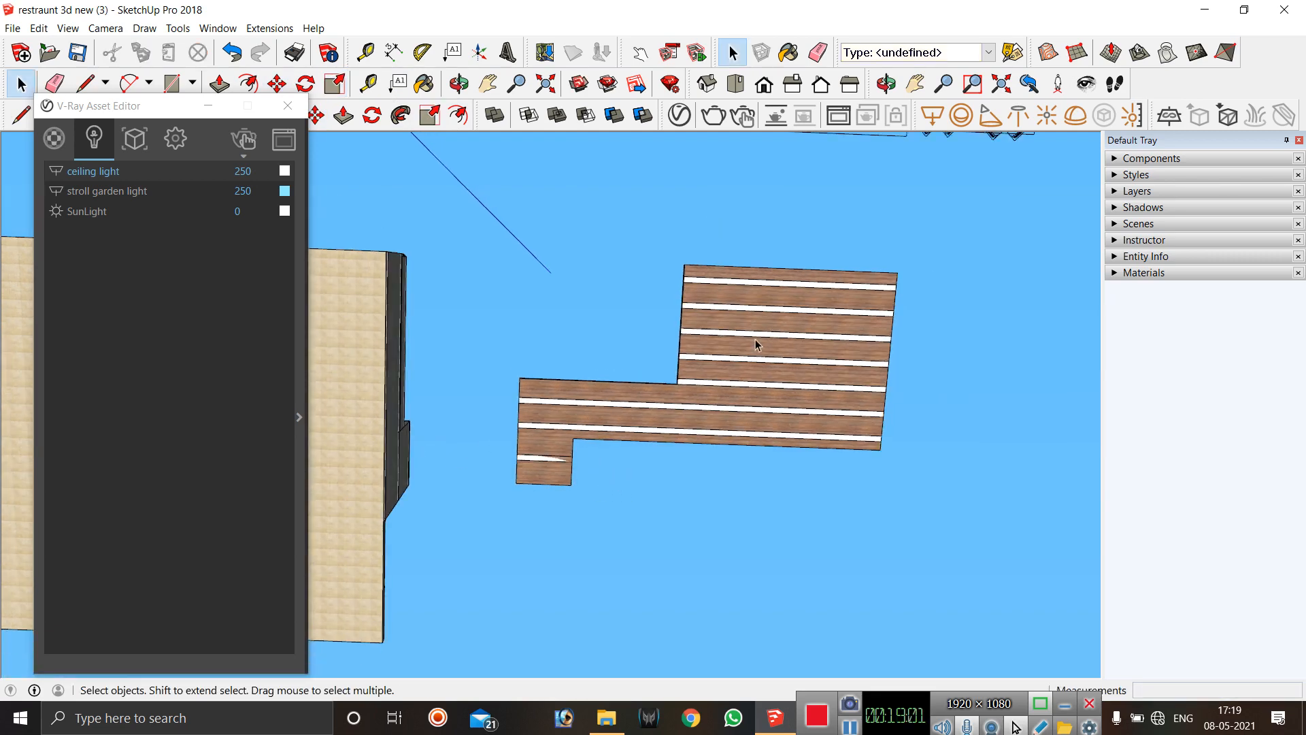
pyautogui.scroll(3, 819, 338)
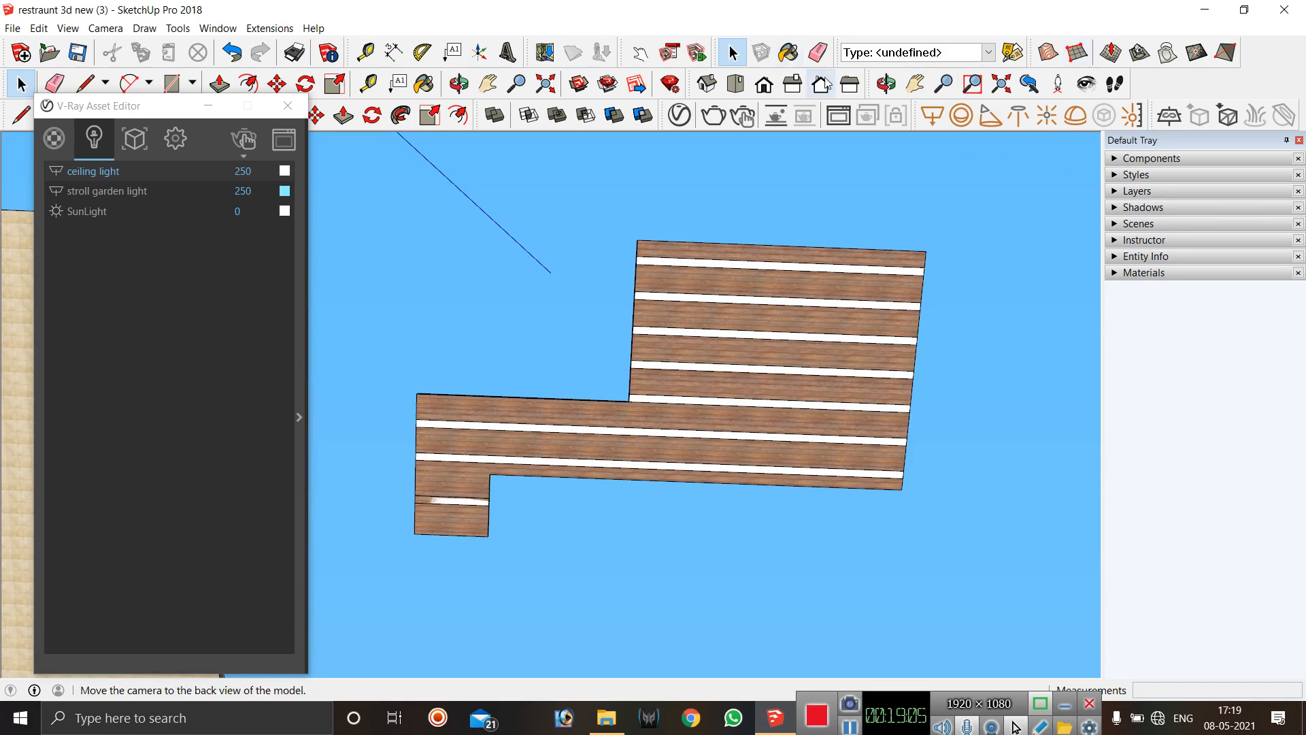
pyautogui.click(742, 116)
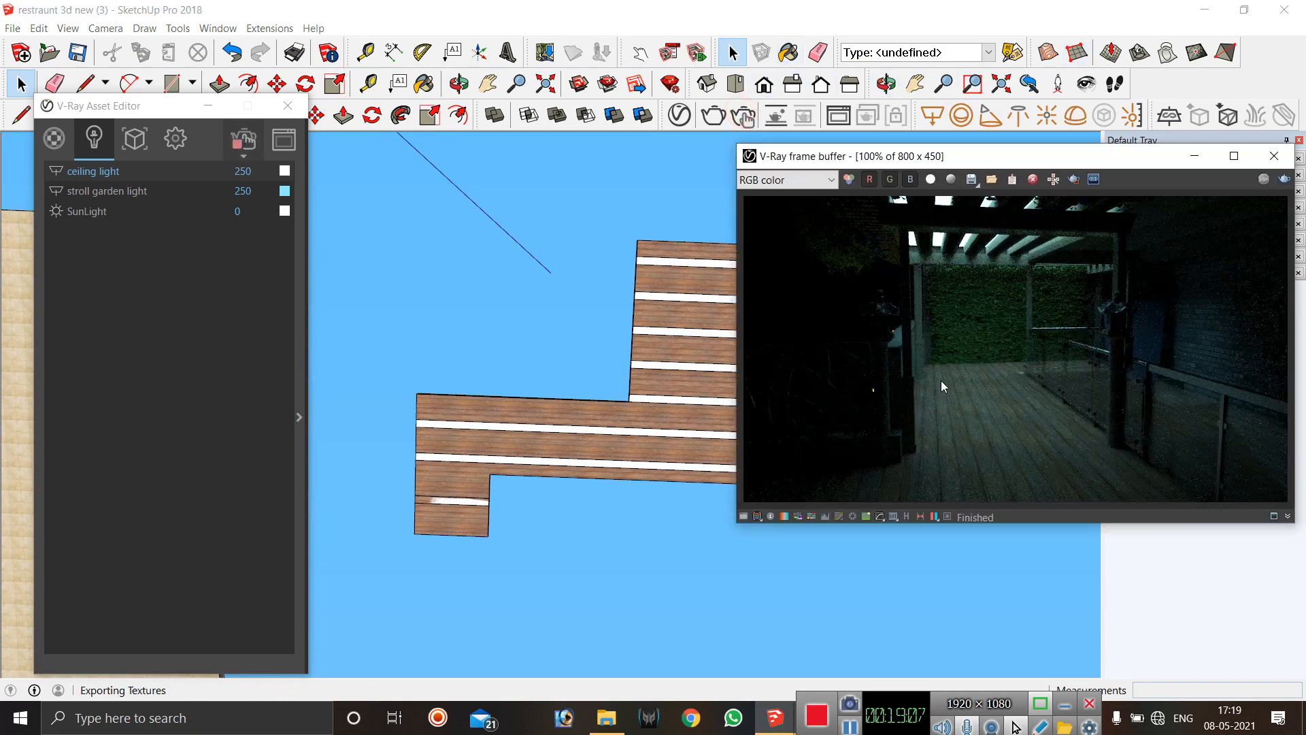
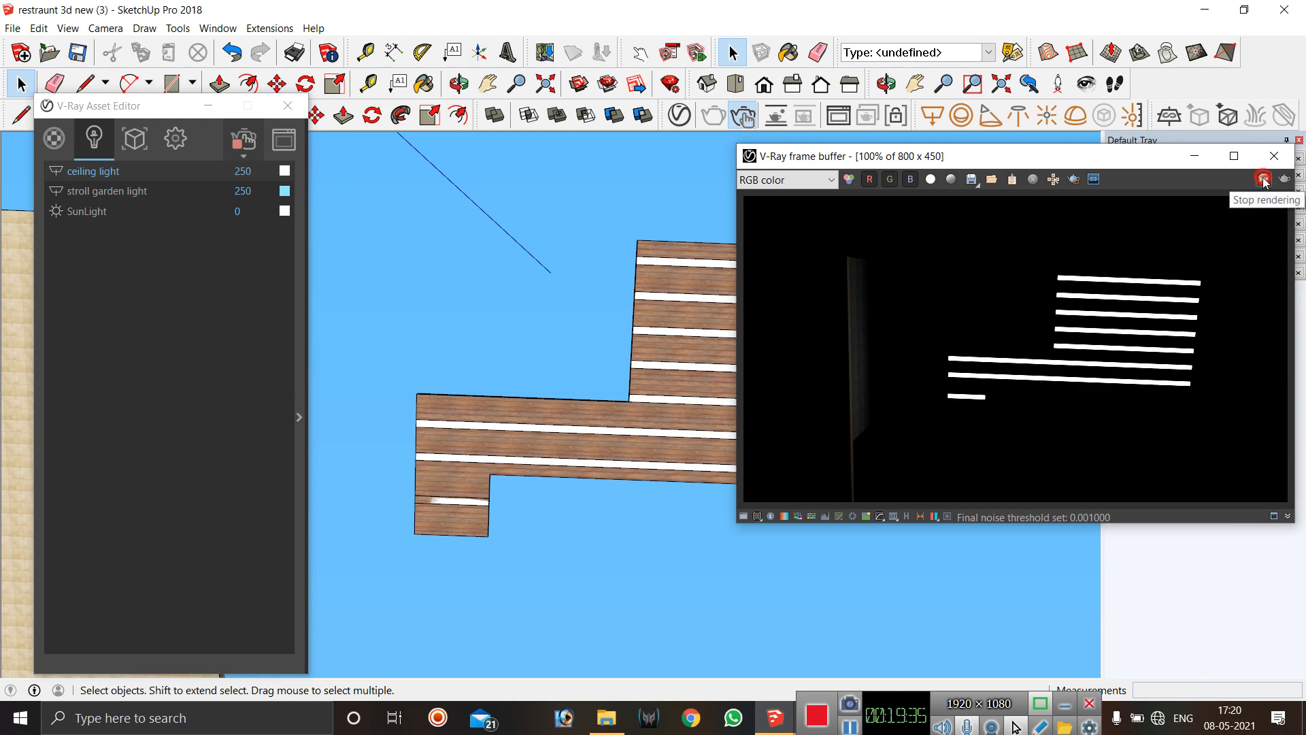
# Close the render frame buffer and group the wooden slab together with all its ceiling light strips.
pyautogui.click(1274, 156)
pyautogui.click(759, 264)
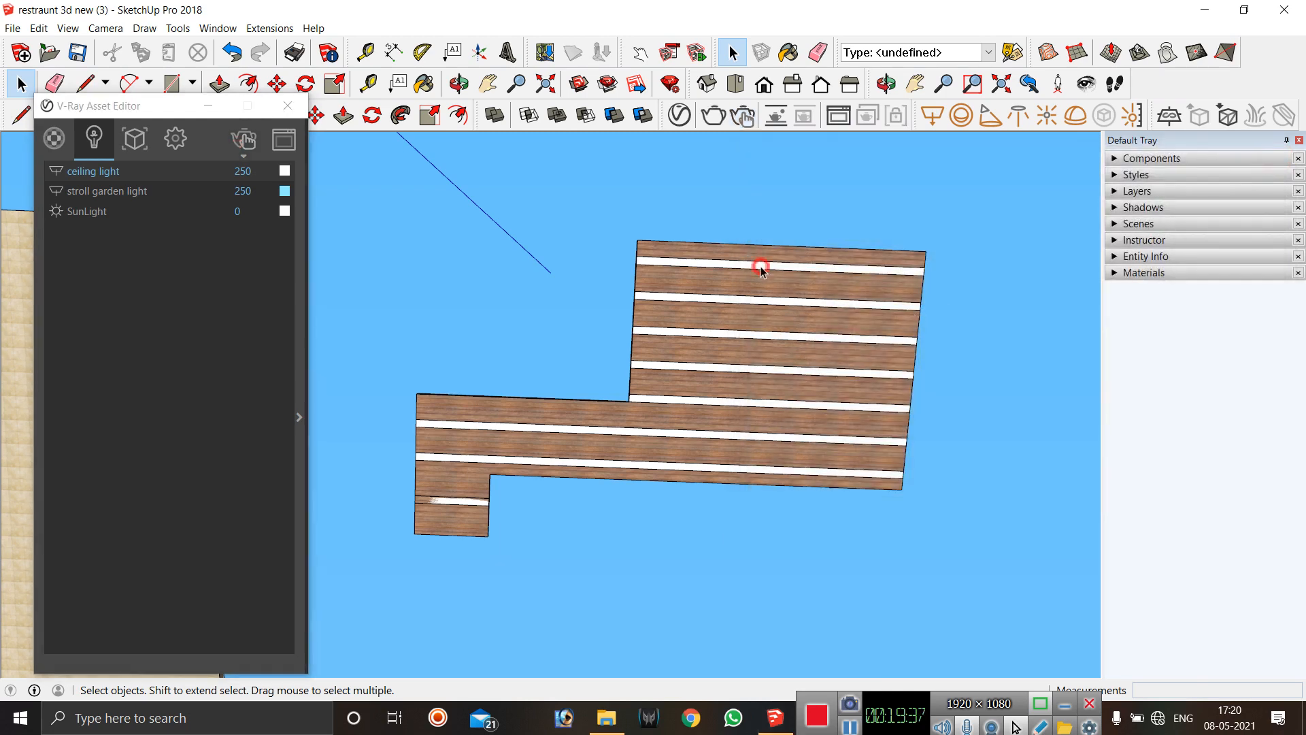
pyautogui.moveTo(942, 231); pyautogui.dragTo(586, 574)
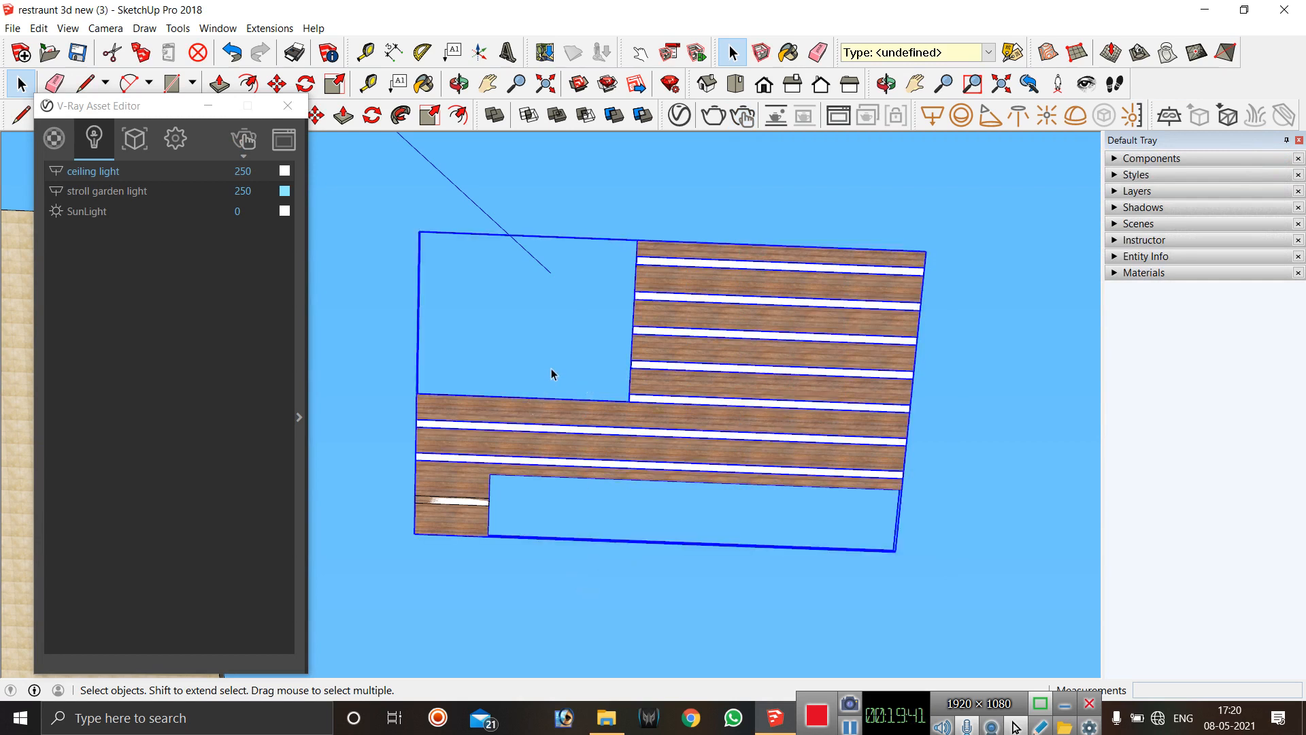
pyautogui.moveTo(551, 370); pyautogui.dragTo(395, 579)
pyautogui.moveTo(940, 228); pyautogui.dragTo(624, 585)
pyautogui.rightClick(655, 450)
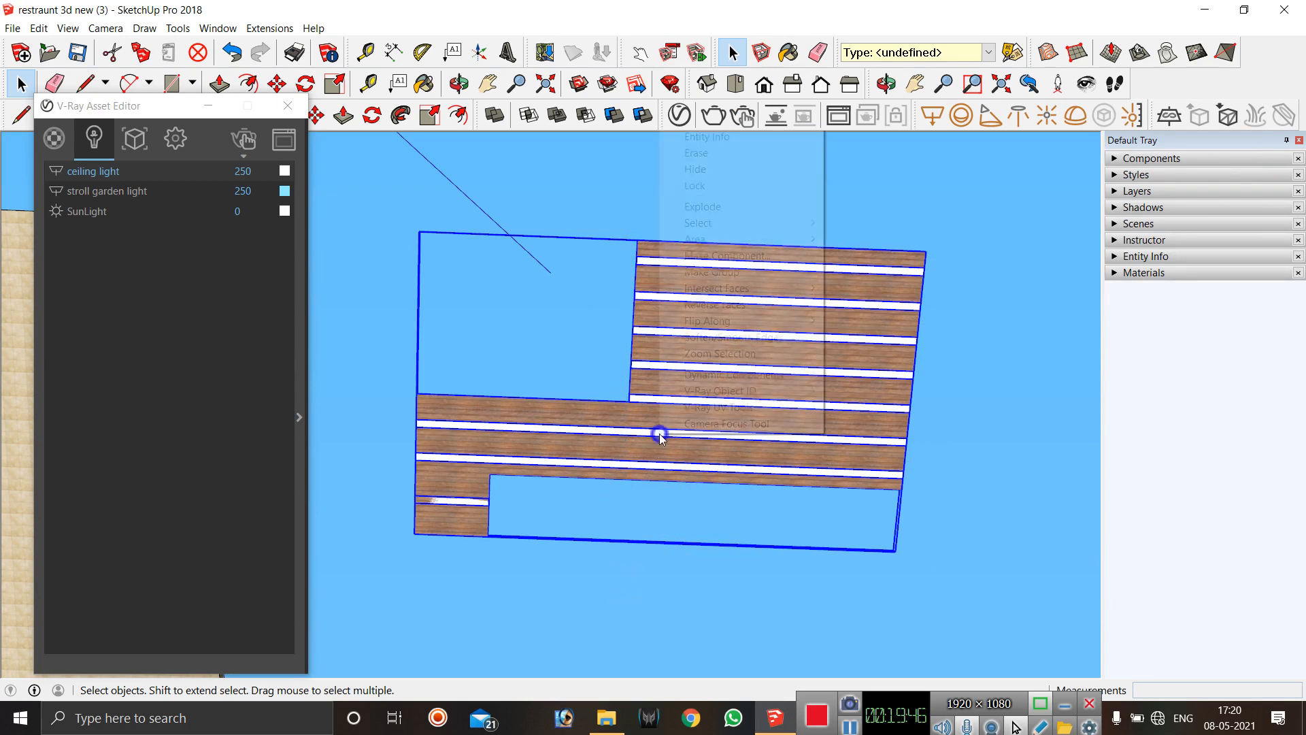
pyautogui.click(757, 274)
pyautogui.click(965, 319)
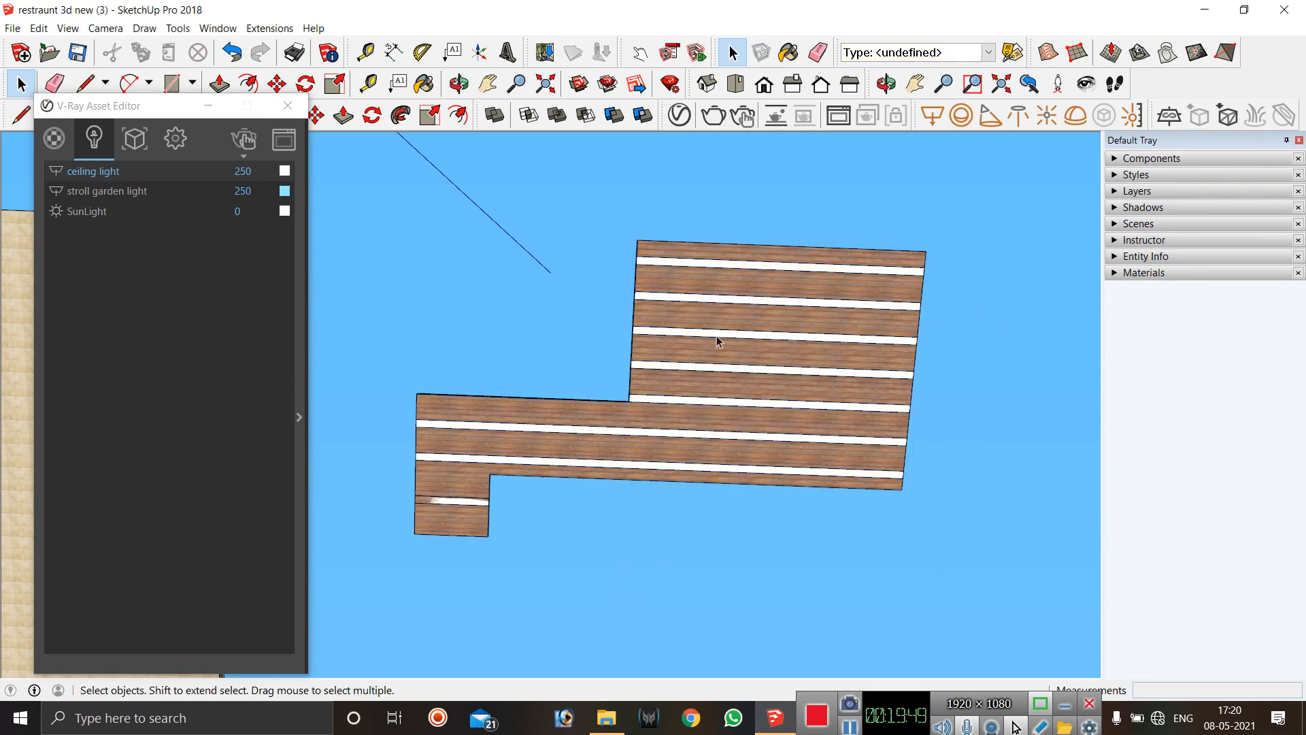
# Move the grouped wooden slab with its light strips back into the building, placing its corner on the lower corner of the terrace's concrete edge.
pyautogui.click(886, 84)
pyautogui.moveTo(507, 498)
pyautogui.mouseDown()
pyautogui.moveTo(533, 475)
pyautogui.moveTo(781, 387)
pyautogui.moveTo(749, 361)
pyautogui.moveTo(841, 423)
pyautogui.moveTo(762, 463)
pyautogui.mouseUp()
pyautogui.press('space')
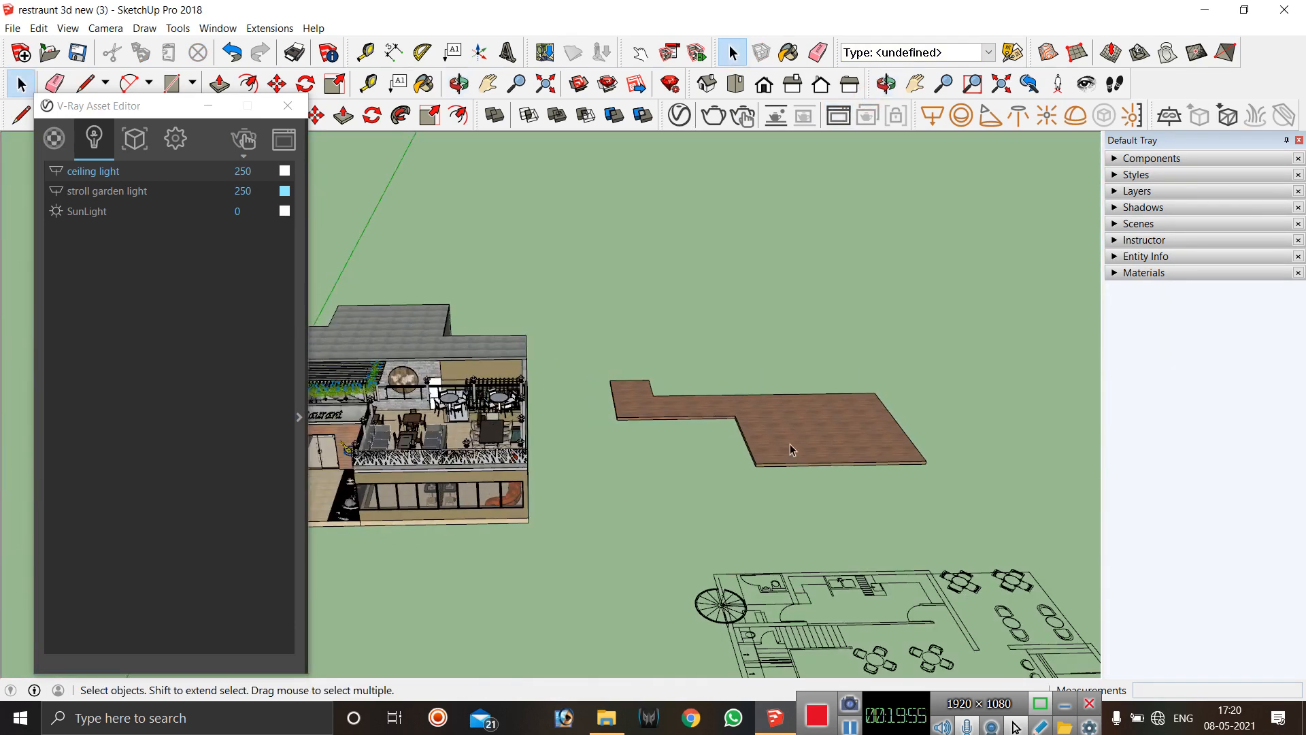
pyautogui.click(789, 444)
pyautogui.press('m')
pyautogui.moveTo(874, 458); pyautogui.dragTo(925, 460, button='middle')
pyautogui.scroll(5, 925, 460)
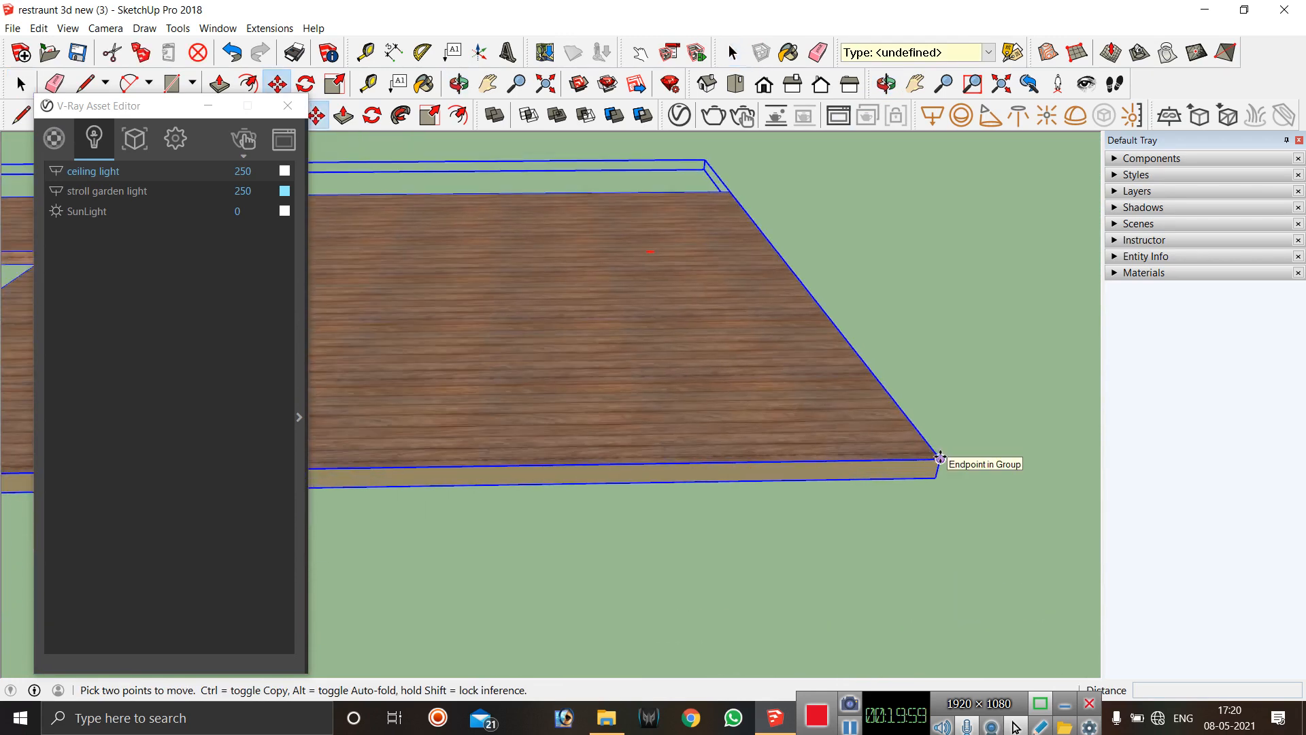
pyautogui.click(927, 459)
pyautogui.scroll(-3, 981, 382)
pyautogui.scroll(6, 632, 452)
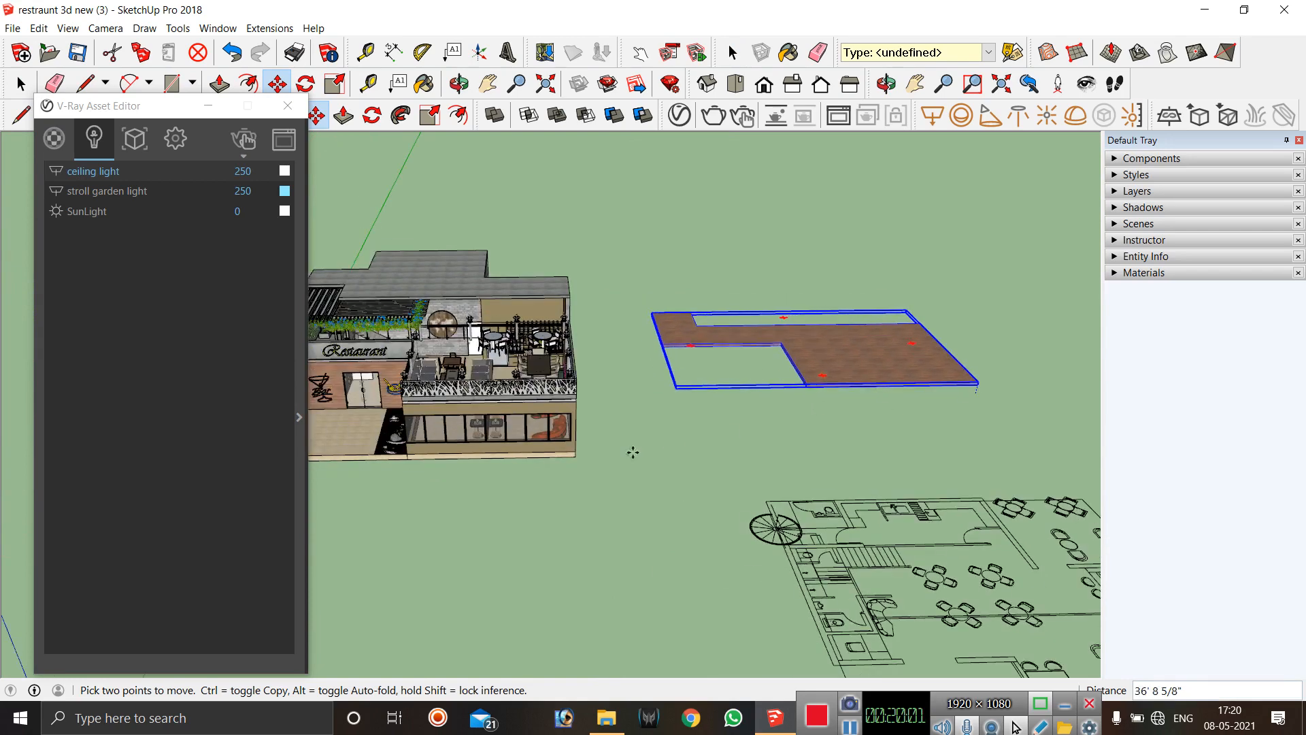
pyautogui.scroll(8, 611, 370)
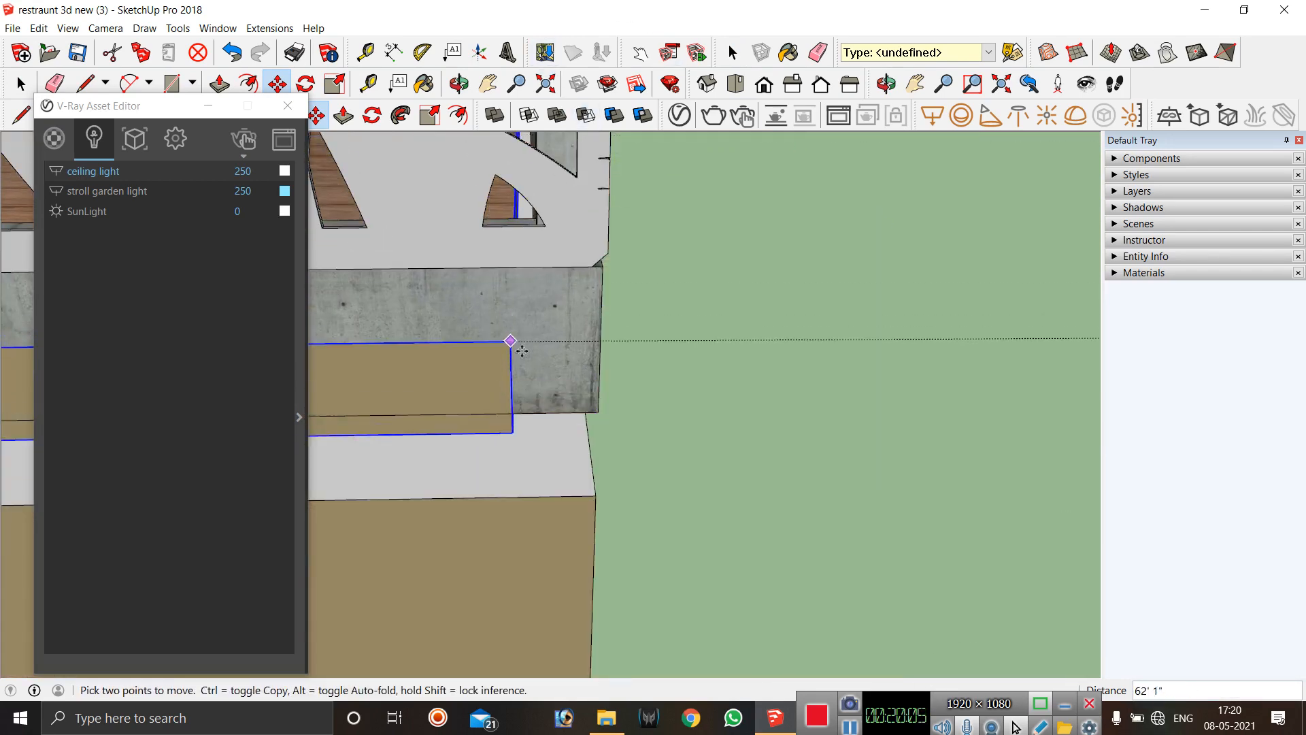
pyautogui.click(601, 415)
pyautogui.scroll(-4, 840, 371)
pyautogui.scroll(-6, 840, 371)
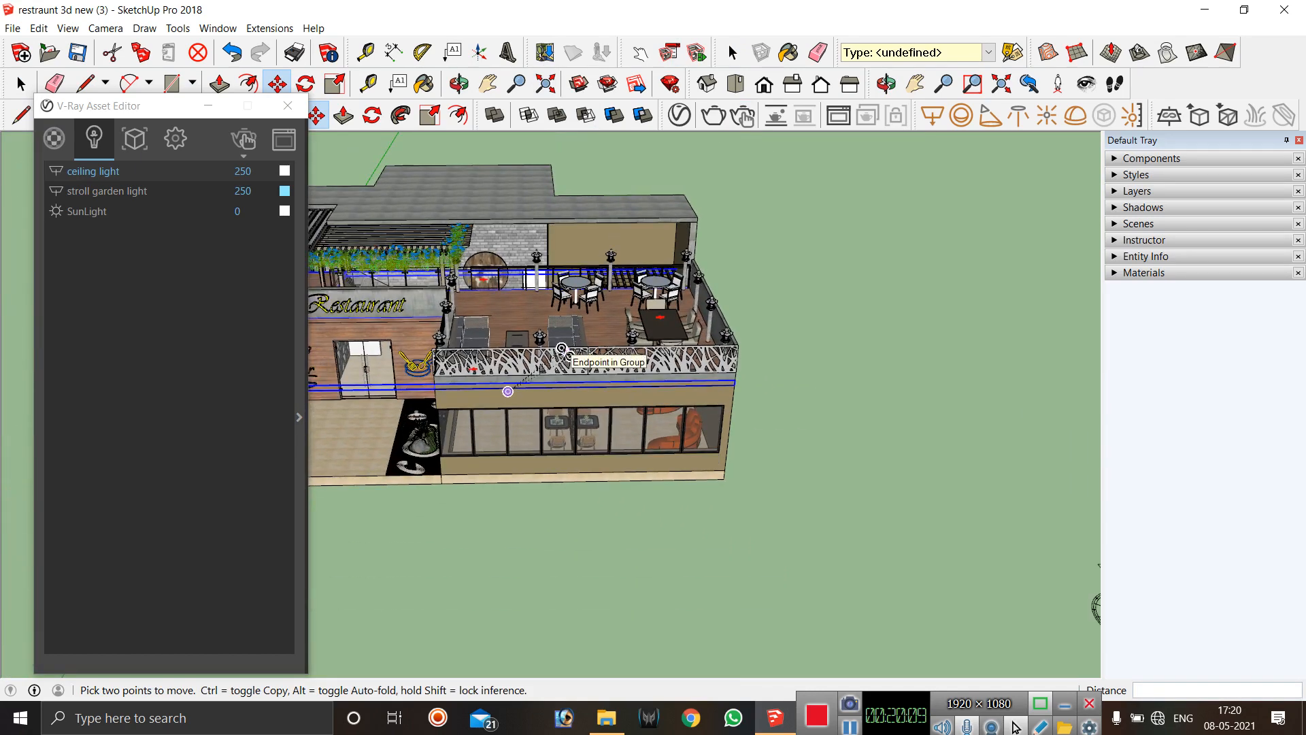
pyautogui.press('space')
pyautogui.click(763, 272)
pyautogui.scroll(-3, 435, 408)
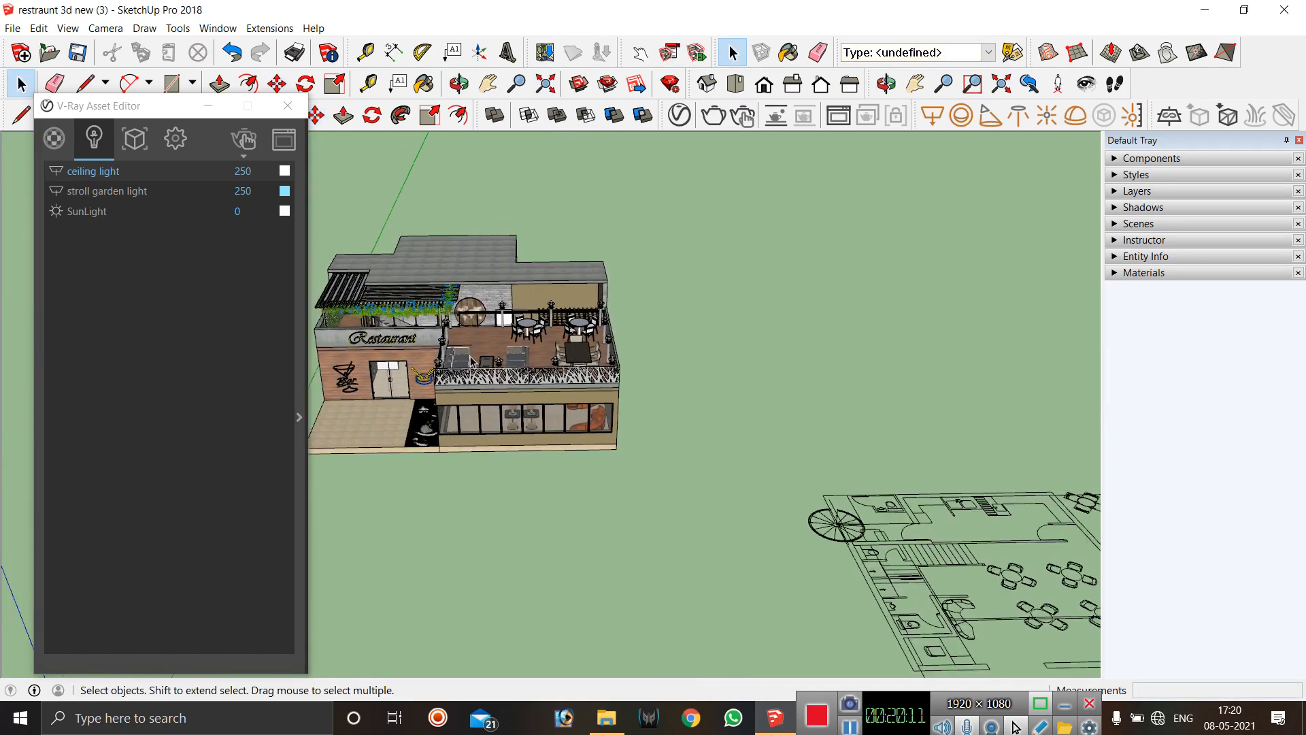
# Move the concrete roof slab about 70' out from the building along the red axis to expose its underside.
pyautogui.click(460, 83)
pyautogui.moveTo(462, 320); pyautogui.dragTo(414, 285)
pyautogui.scroll(2, 414, 285)
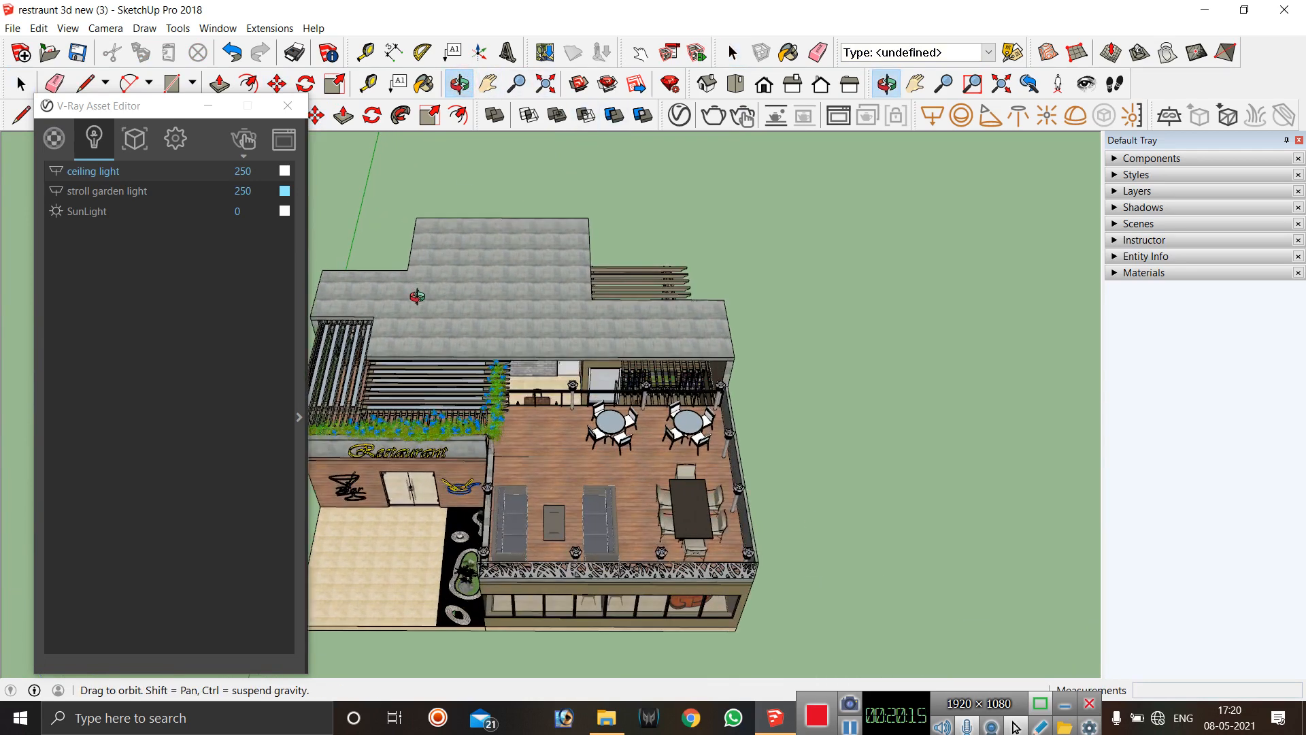
pyautogui.press('space')
pyautogui.click(476, 325)
pyautogui.press('m')
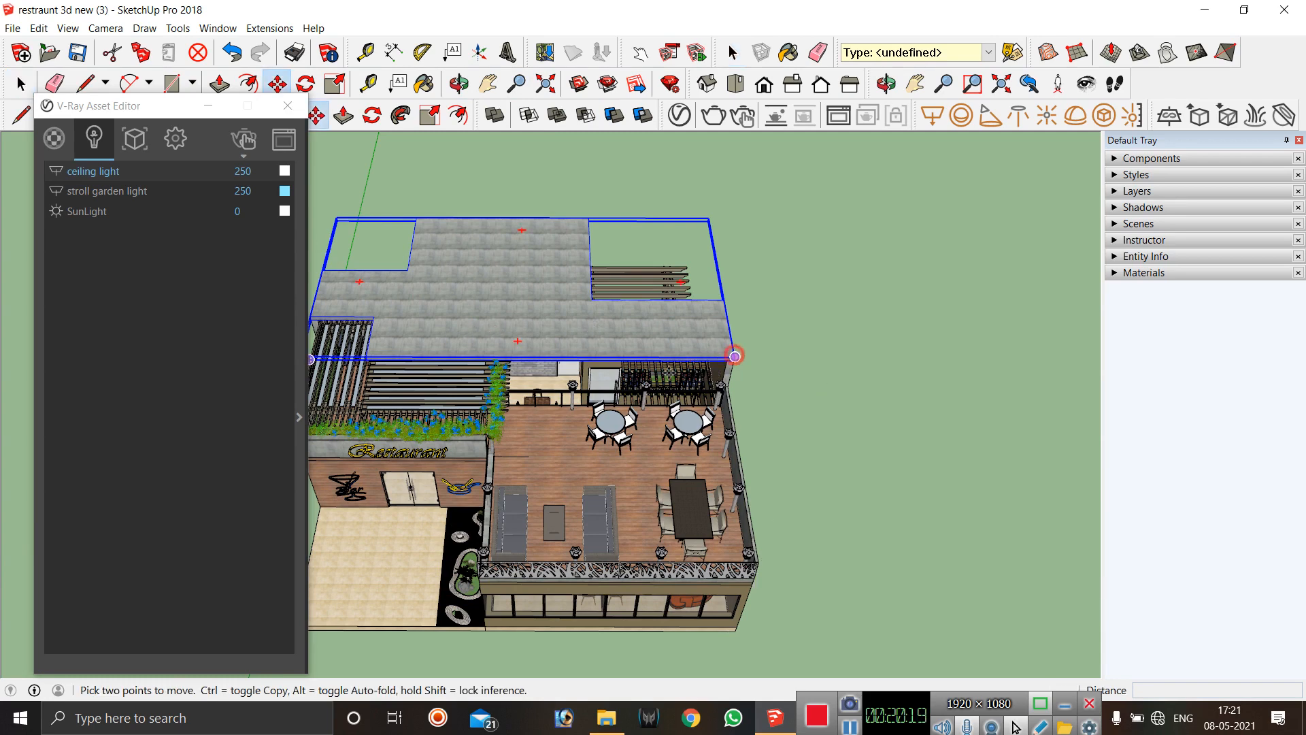
pyautogui.click(733, 359)
pyautogui.scroll(-5, 407, 426)
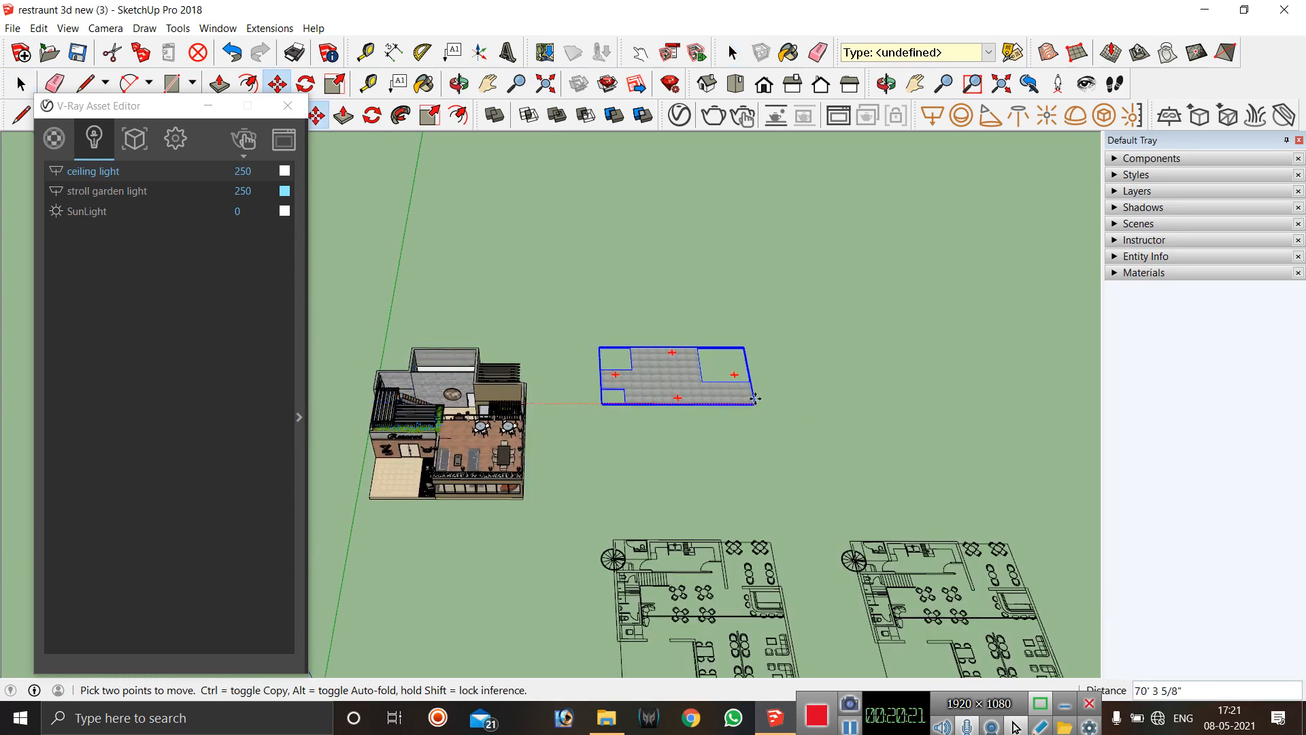
pyautogui.click(757, 403)
pyautogui.press('space')
pyautogui.click(718, 420)
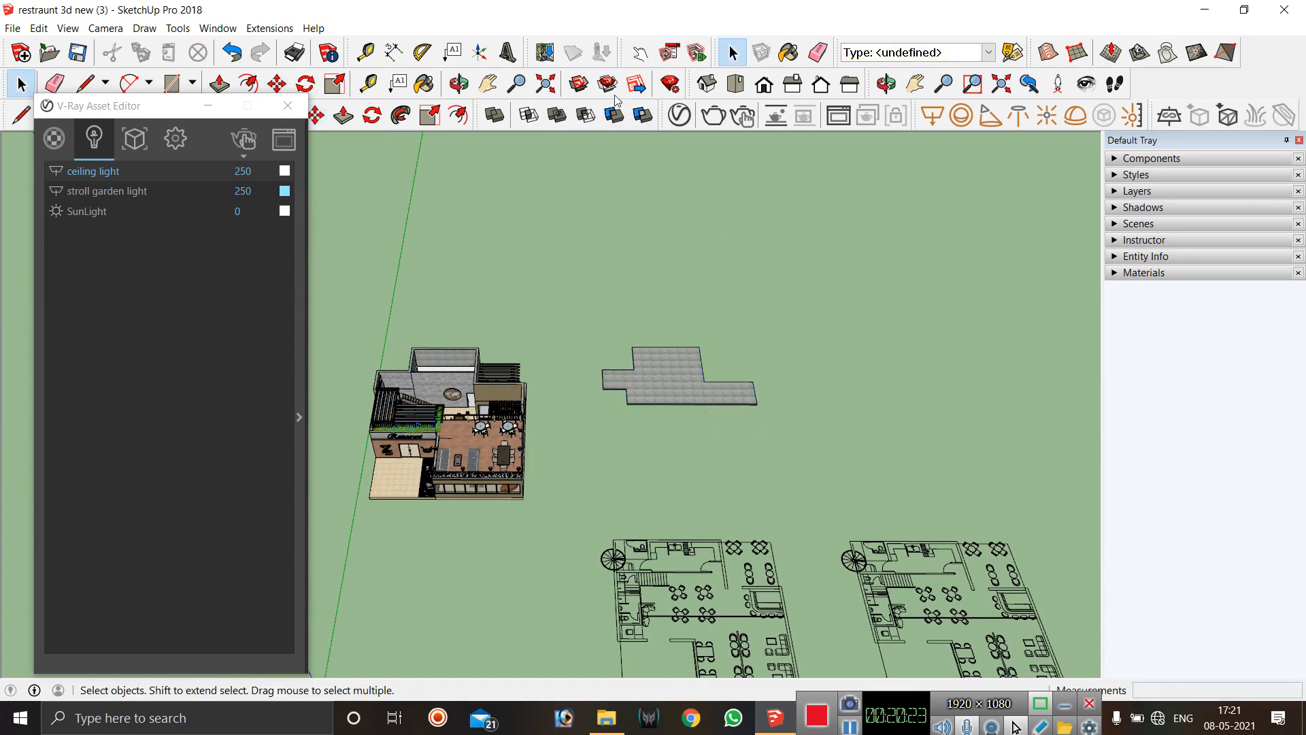
pyautogui.click(886, 84)
pyautogui.moveTo(684, 443); pyautogui.dragTo(705, 306)
pyautogui.scroll(8, 658, 392)
pyautogui.press('space')
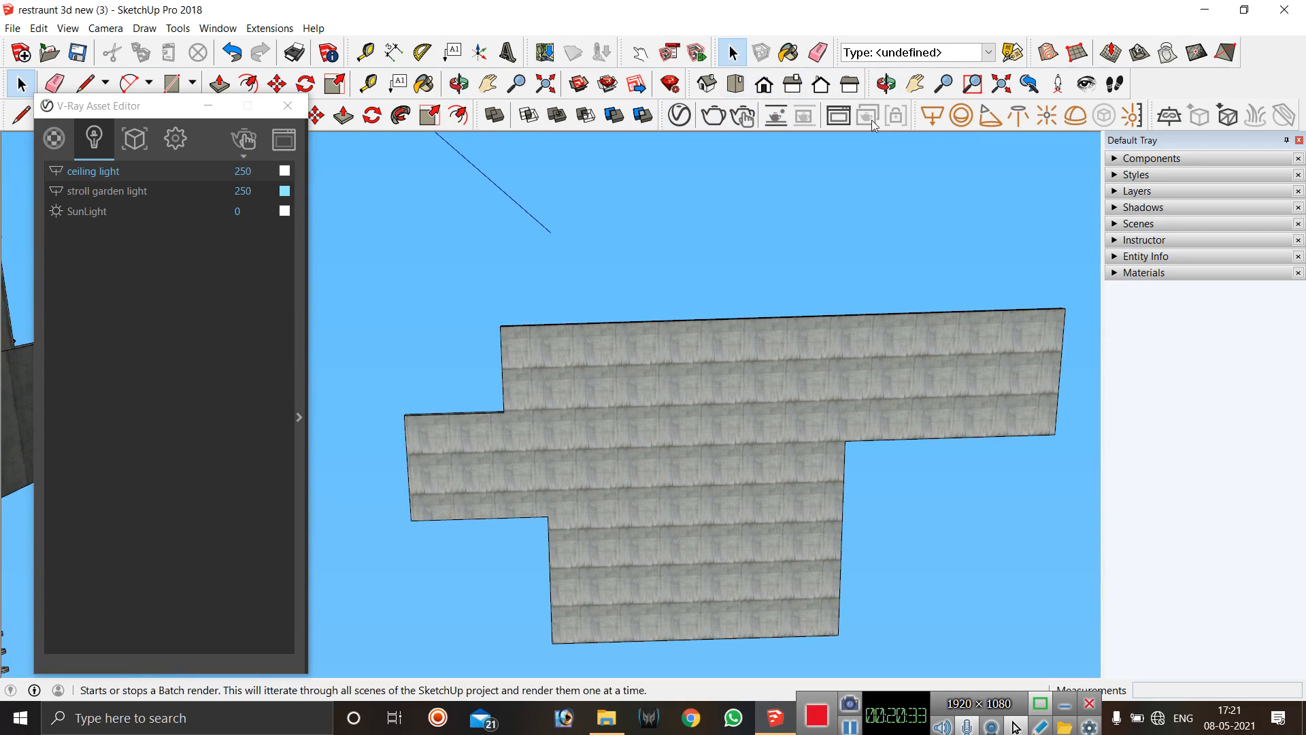
pyautogui.click(931, 115)
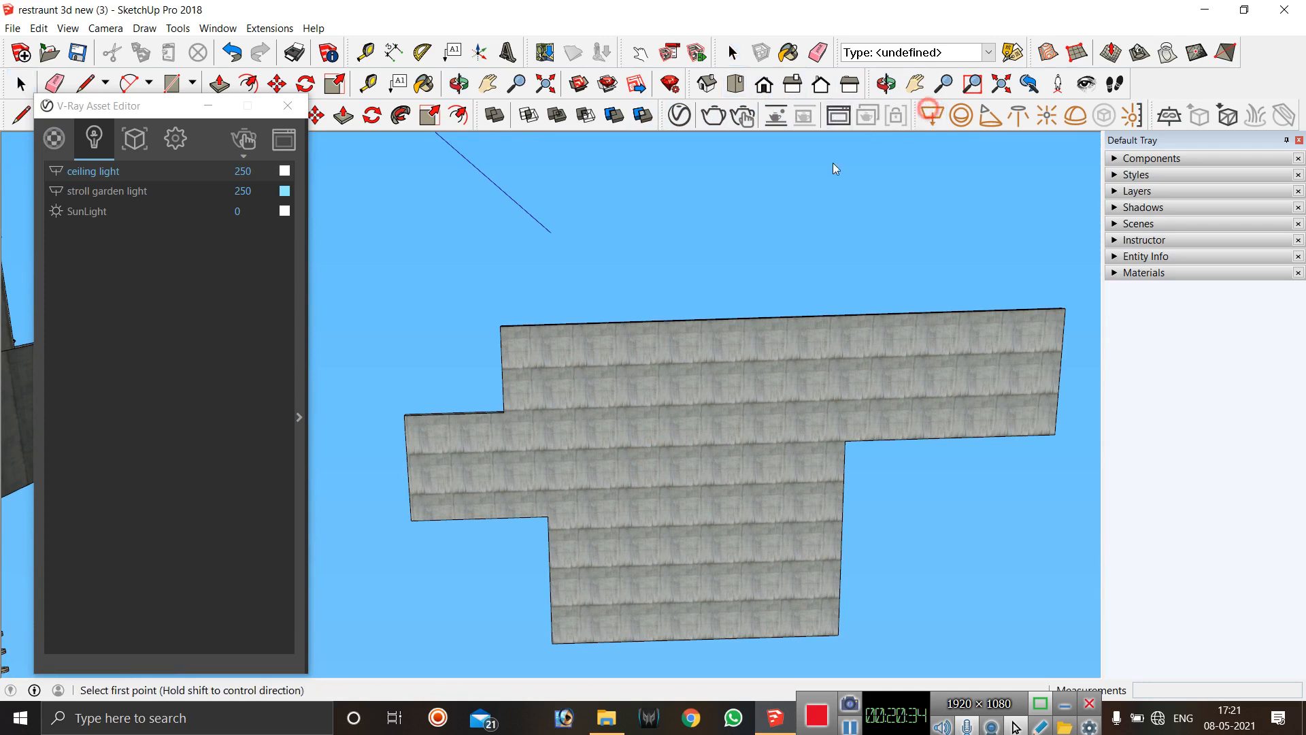
pyautogui.click(504, 328)
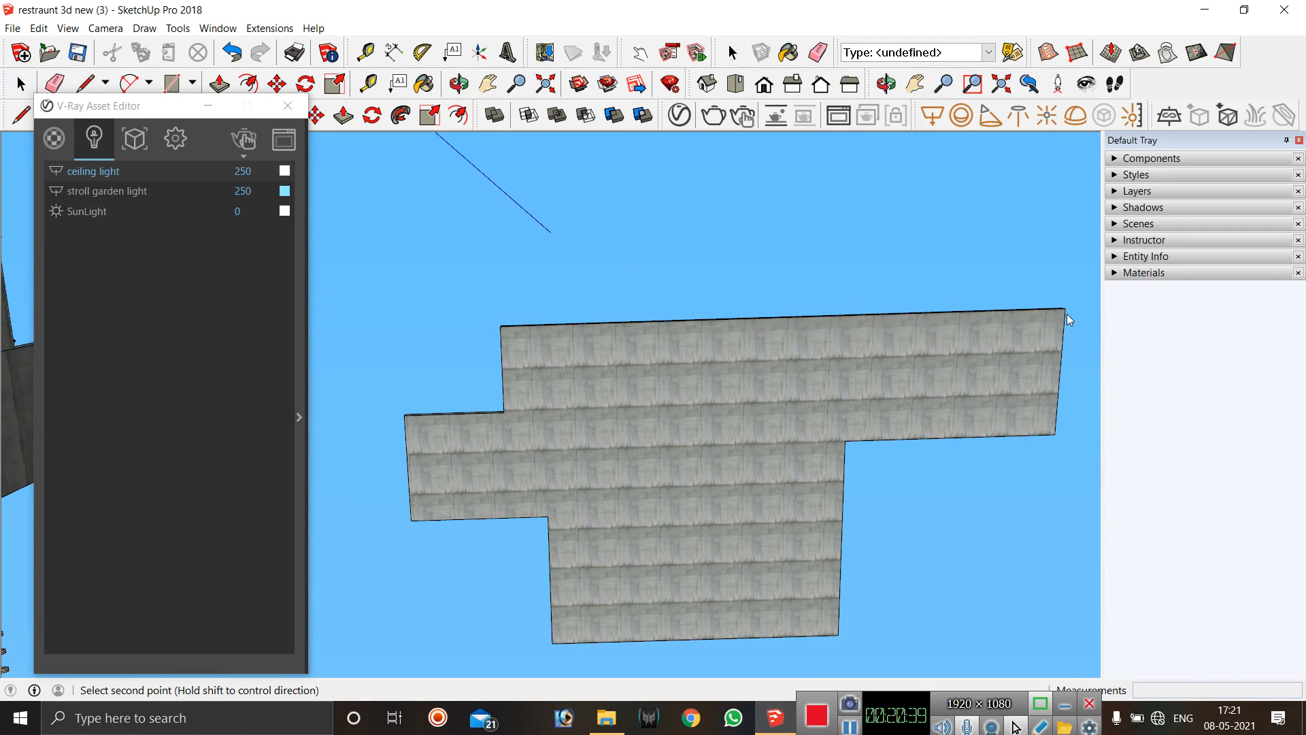
pyautogui.press('space')
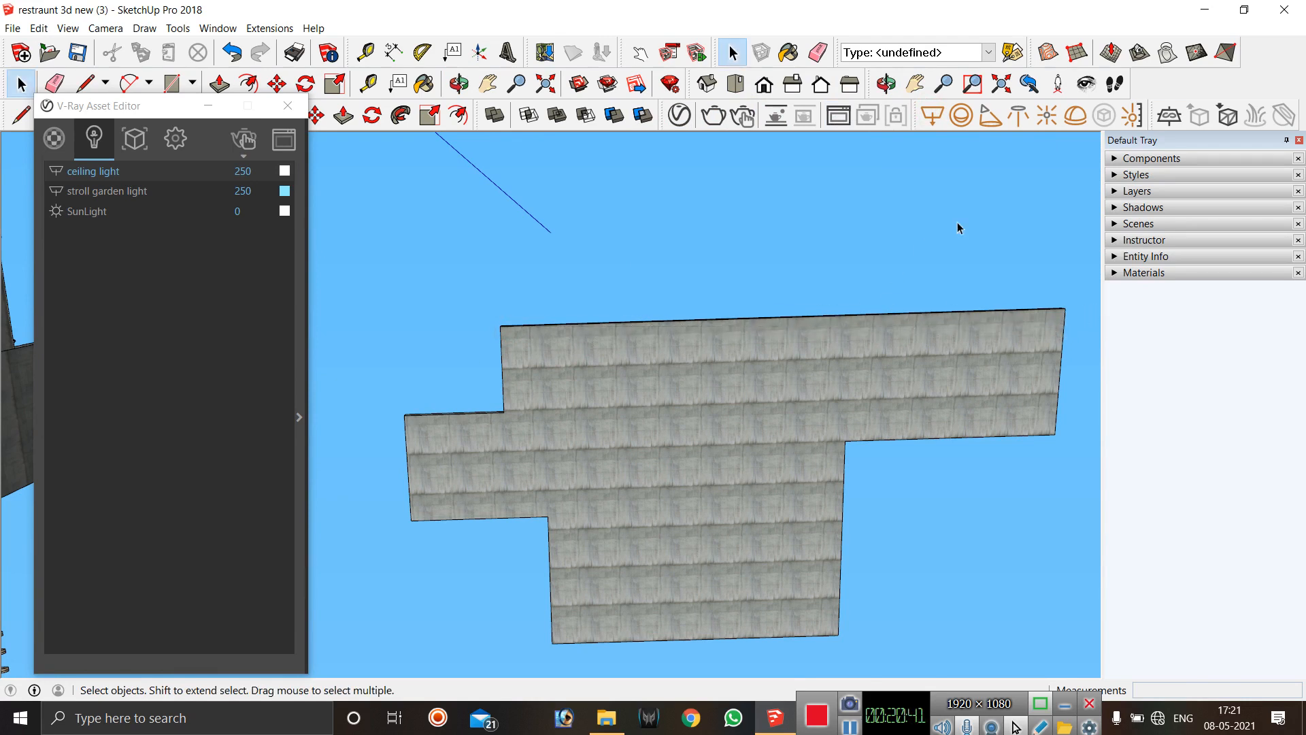
# Draw a thin V-Ray rectangle light across the full length of the roof slab's underside, near its long outer edge.
pyautogui.click(932, 115)
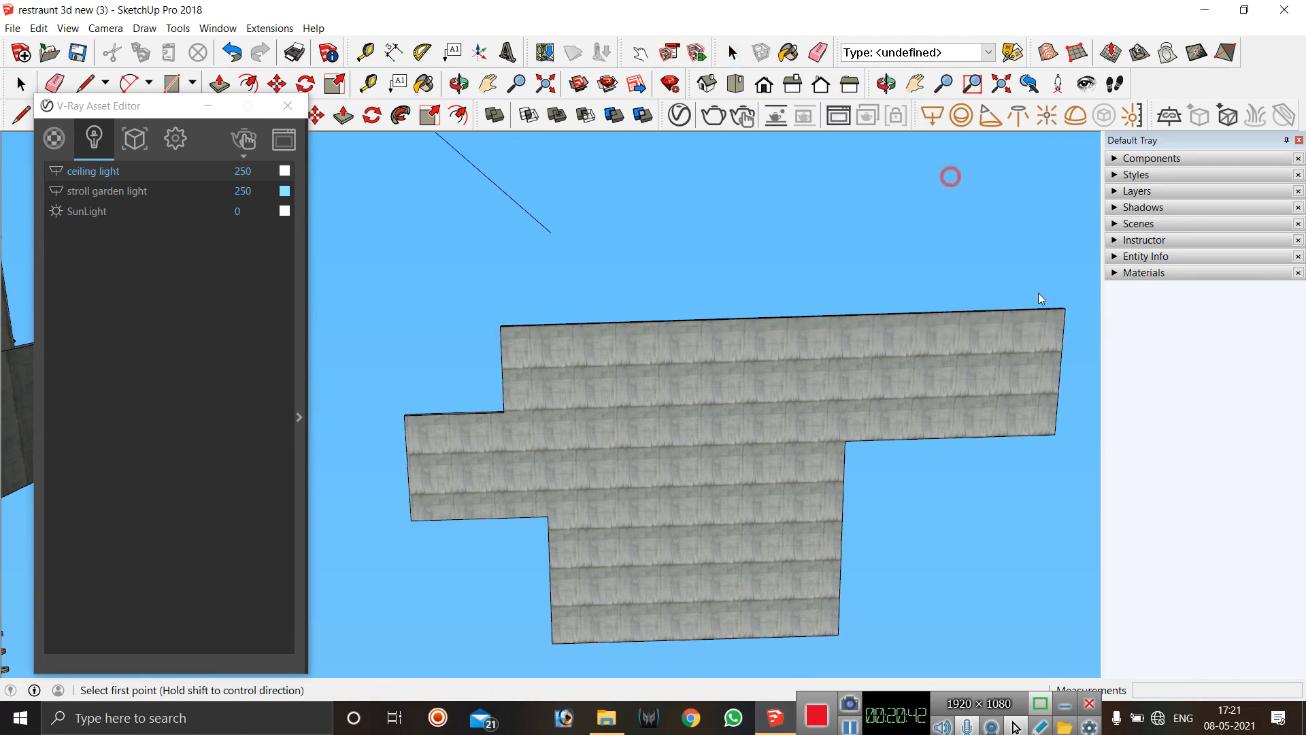
pyautogui.click(1065, 325)
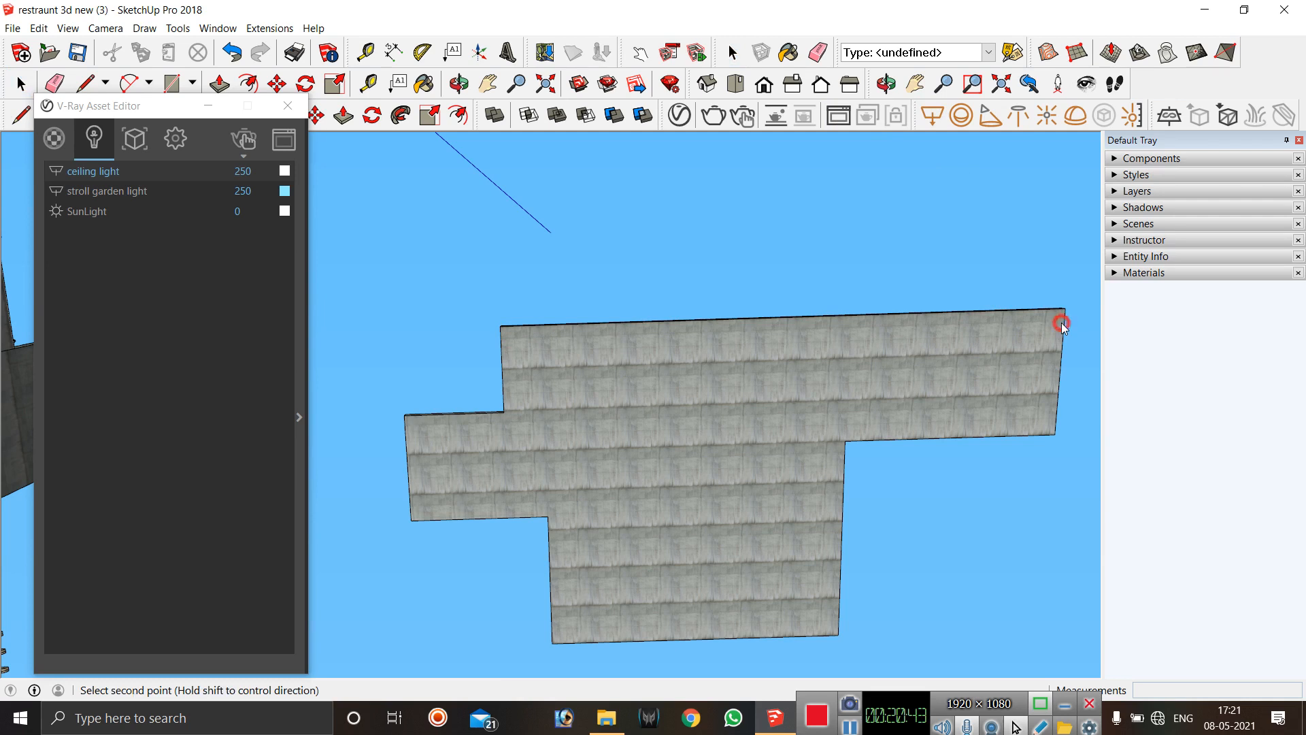
pyautogui.click(503, 353)
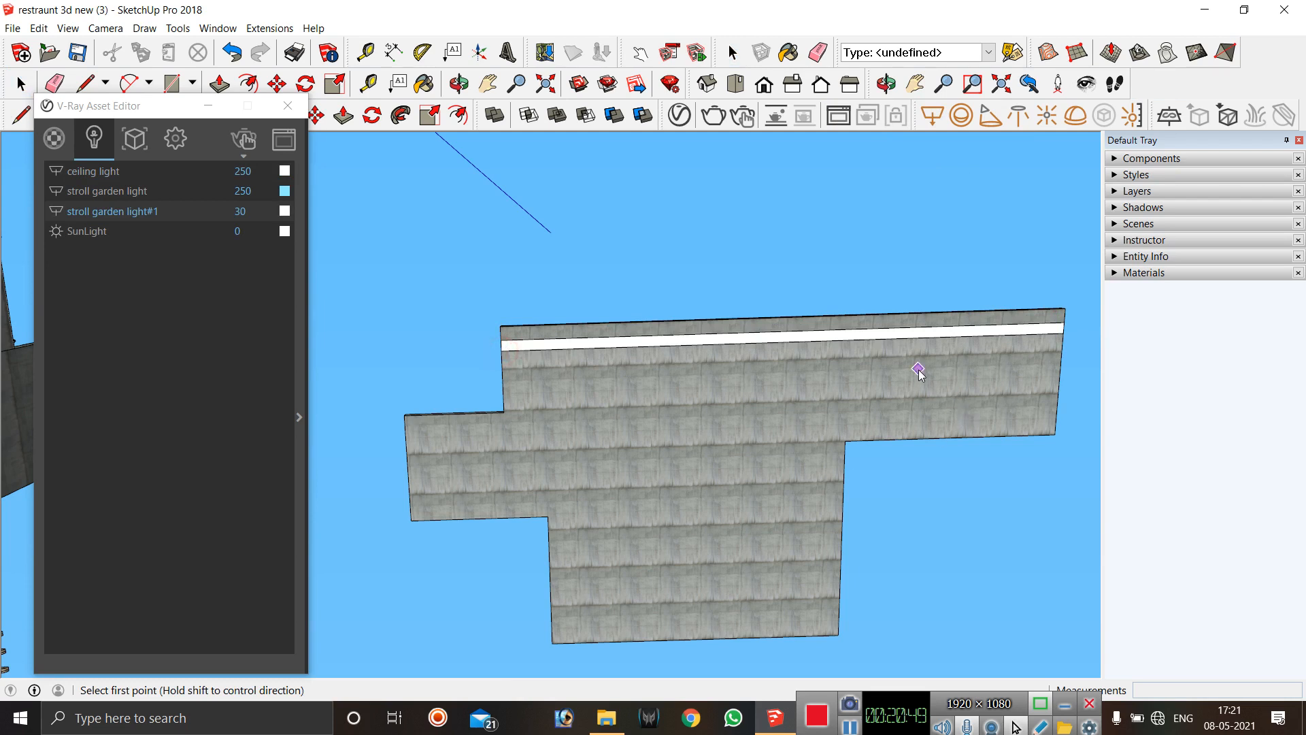
pyautogui.press('space')
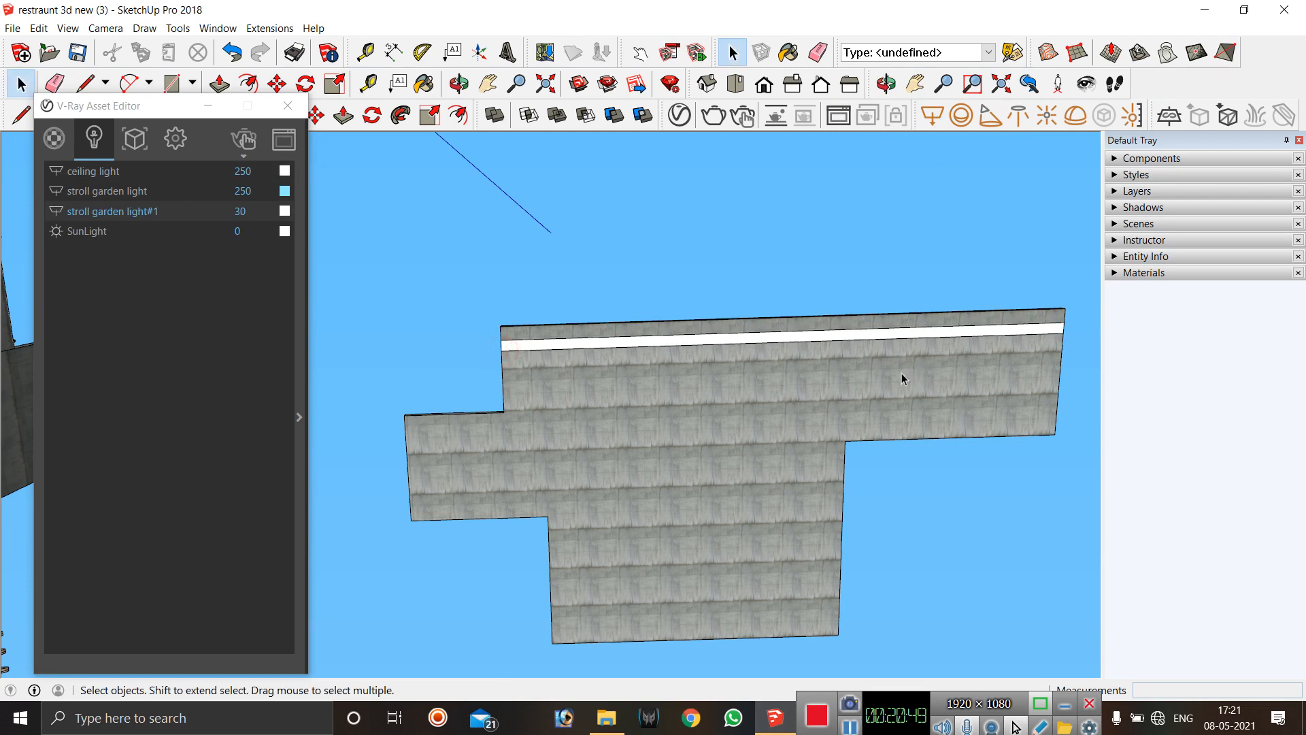
# Rename the new rectangle light to "ceiling light mezanine" and set its intensity to 250.
pyautogui.rightClick(165, 211)
pyautogui.click(208, 244)
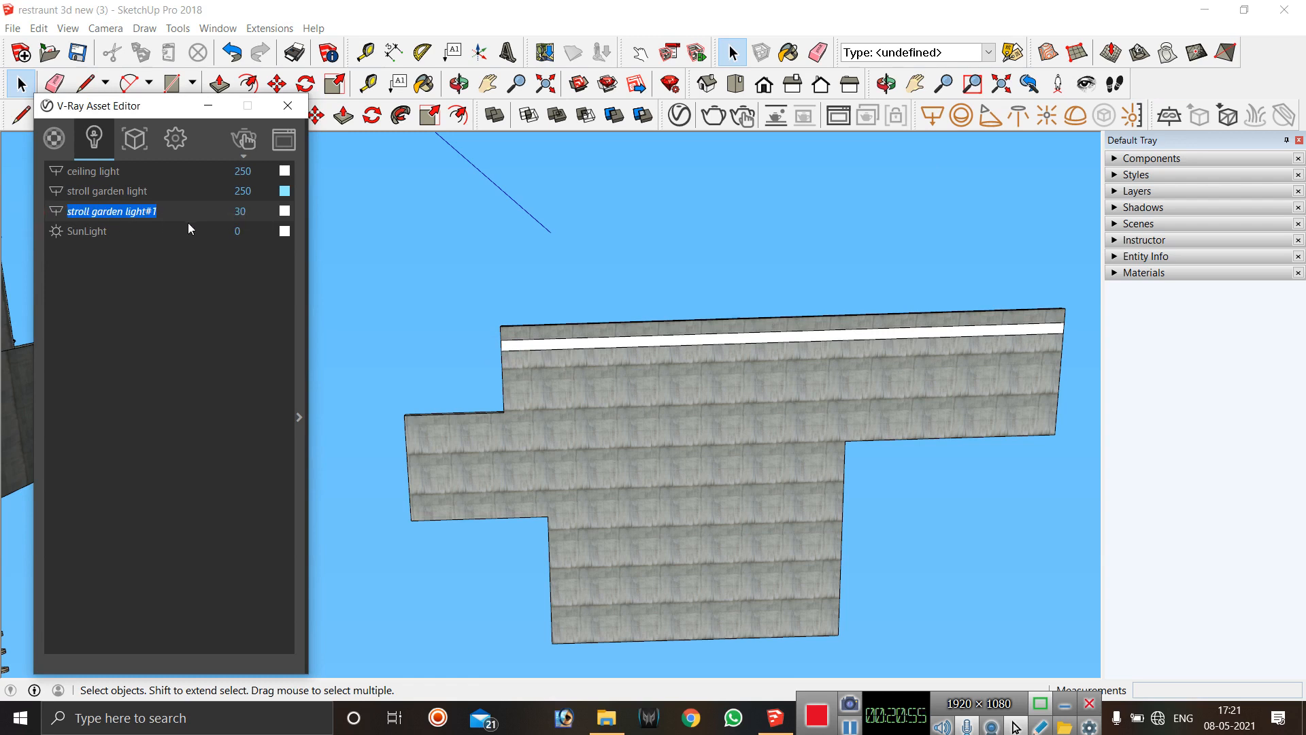
pyautogui.write('c')
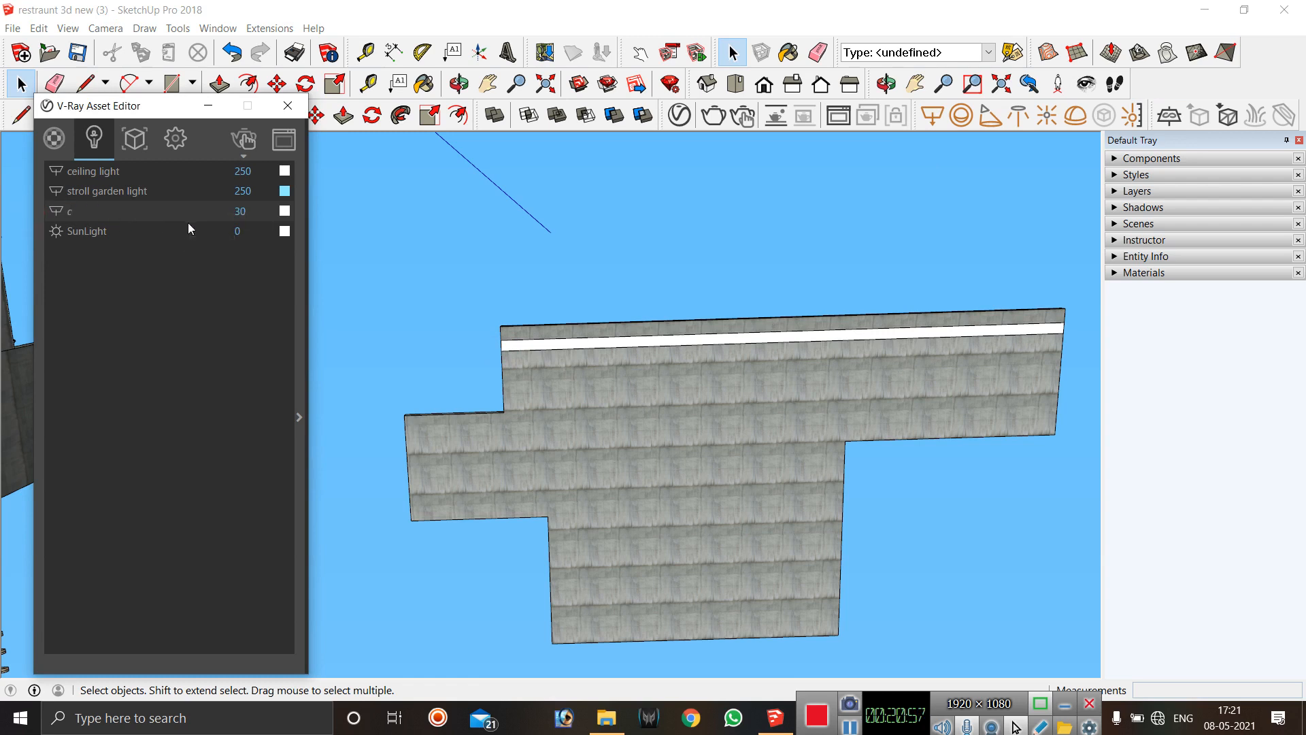
pyautogui.write('eiling light')
pyautogui.press('Return')
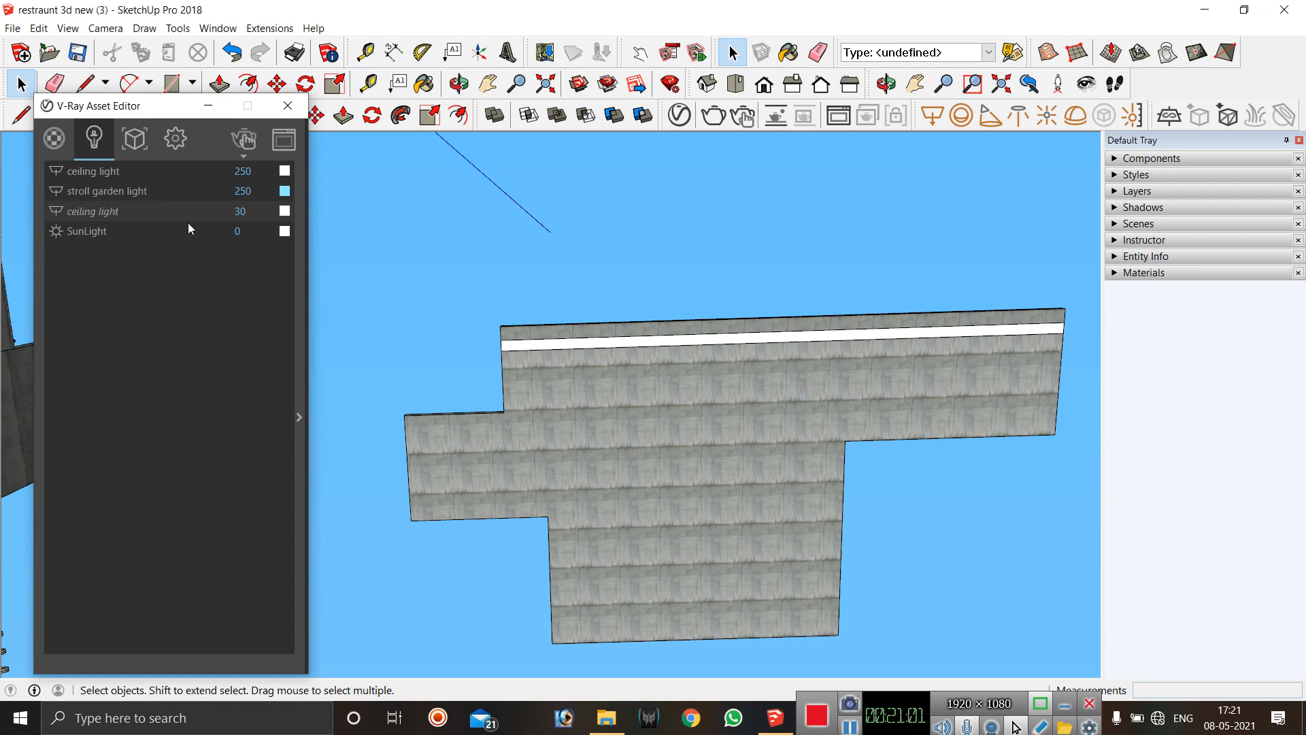
pyautogui.write('mezo')
pyautogui.write('nine')
pyautogui.click(193, 260)
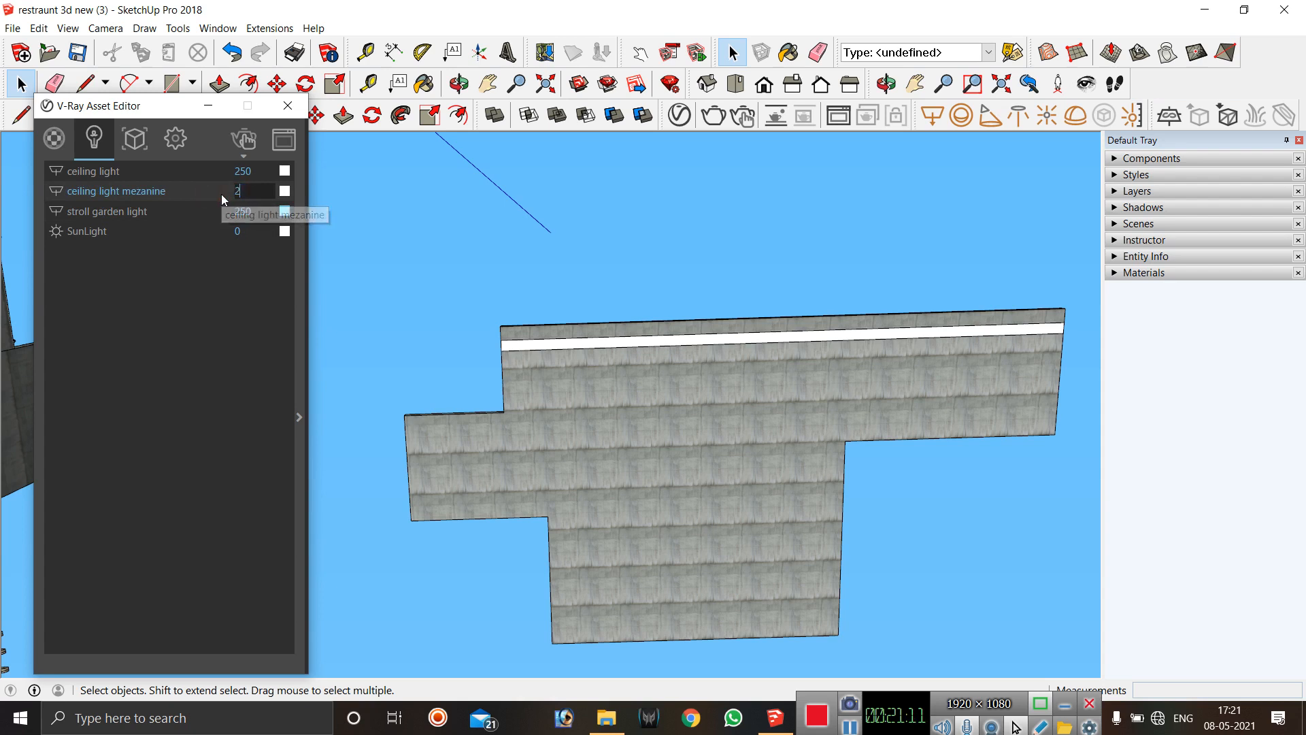
pyautogui.write('250')
pyautogui.press('Return')
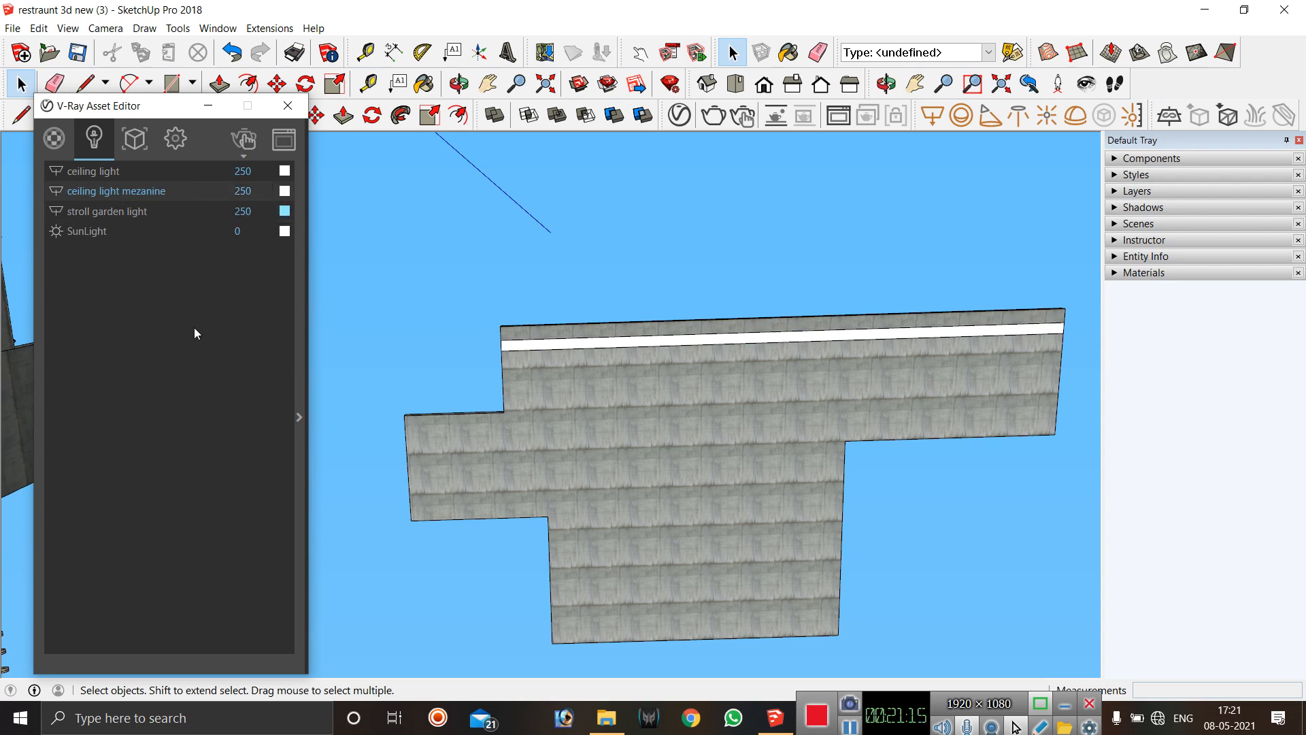
# Copy the roof slab's rectangle light inward along the slab's side edge, making two more parallel strips about 3' apart.
pyautogui.click(604, 338)
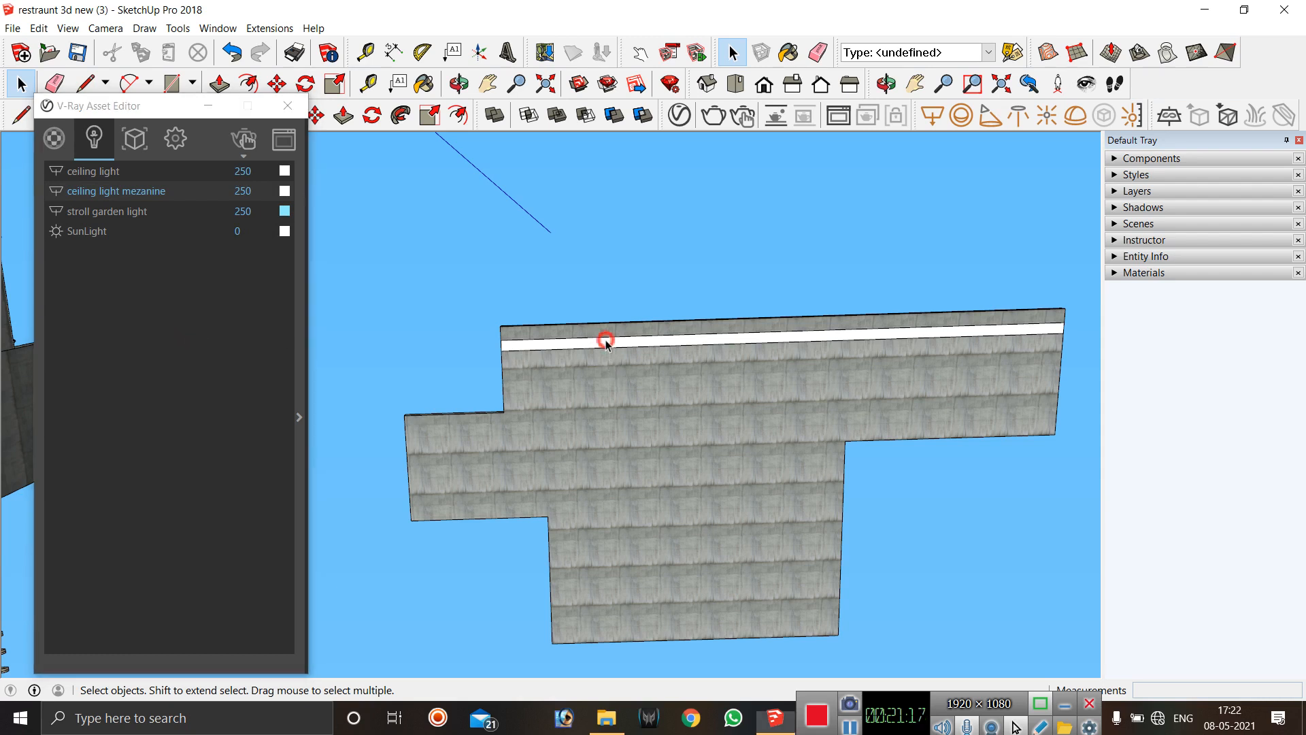
pyautogui.press('m')
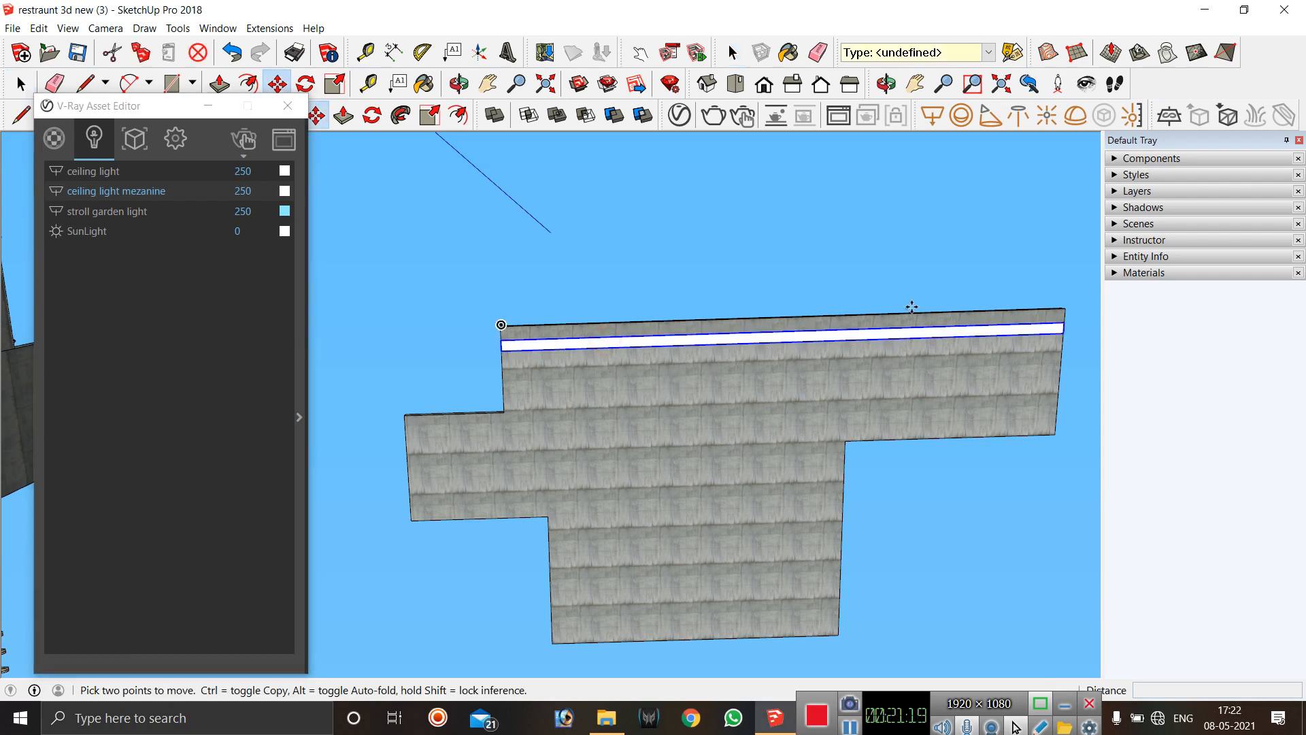
pyautogui.click(1064, 323)
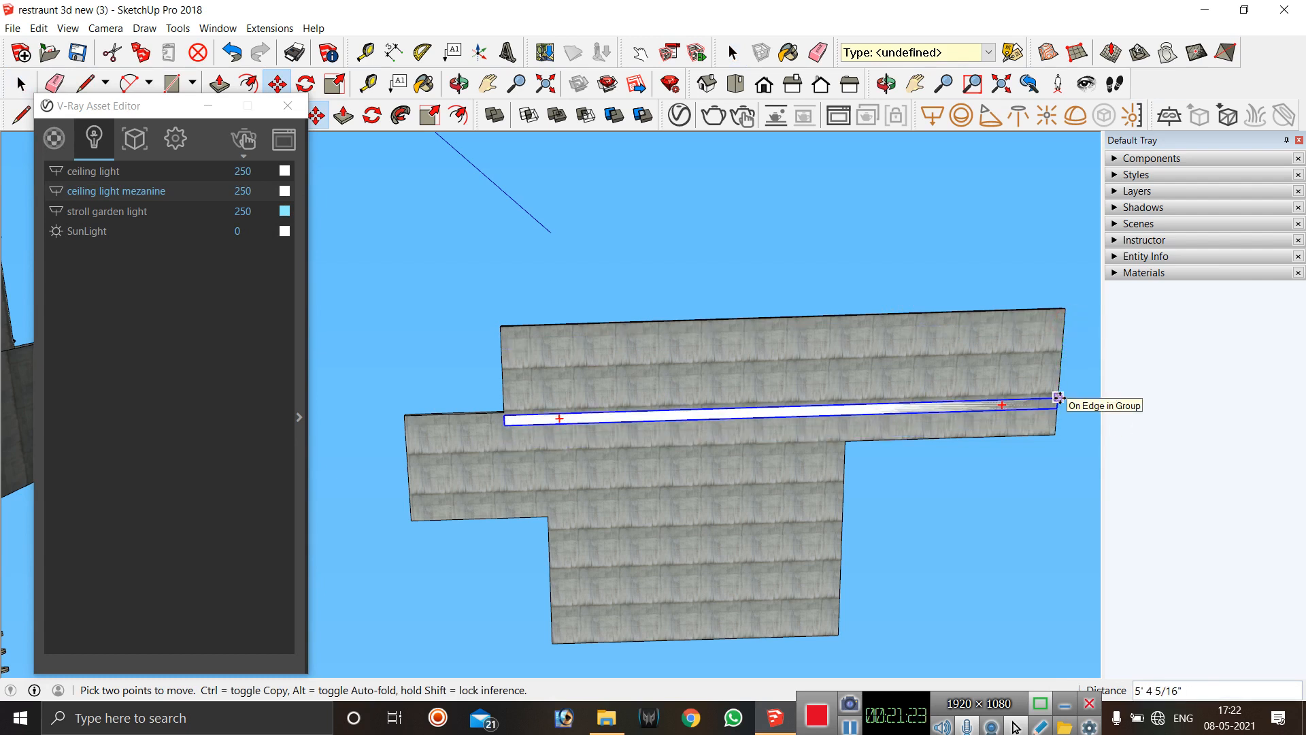
pyautogui.press('ctrl')
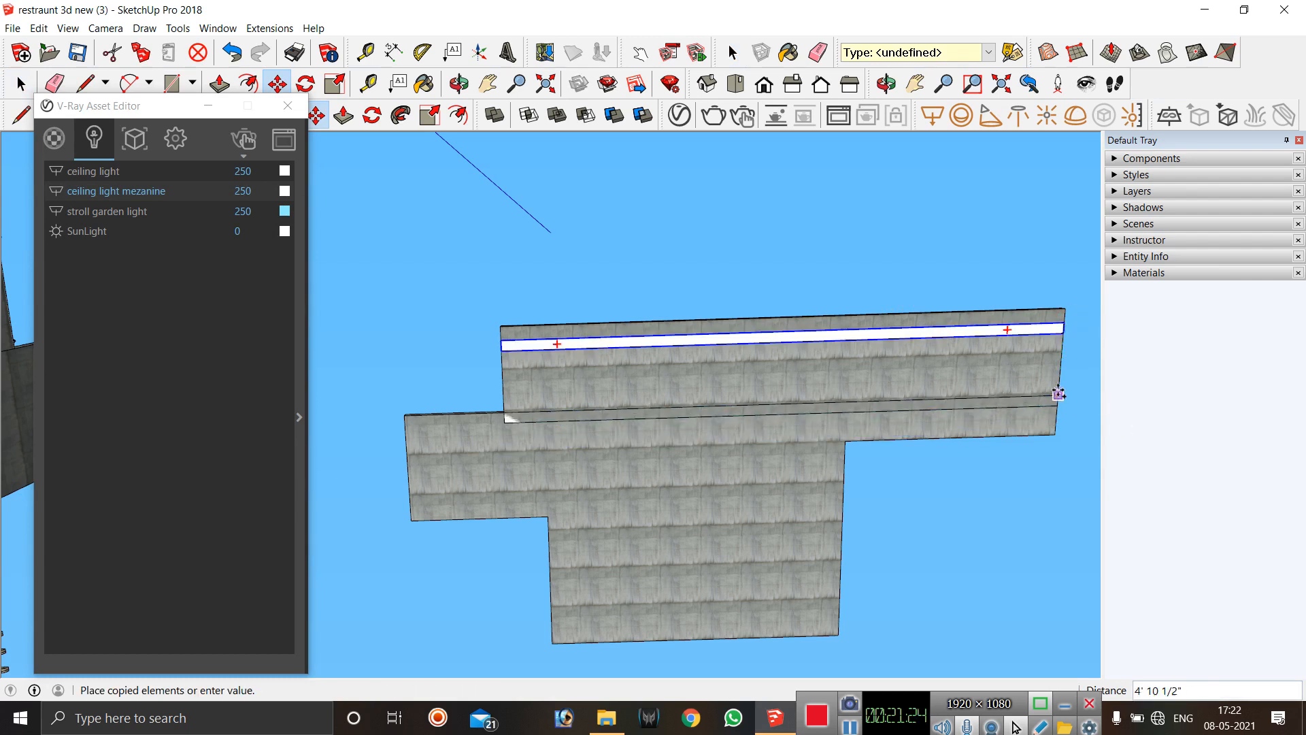
pyautogui.press('Escape')
pyautogui.click(1062, 357)
pyautogui.press('ctrl')
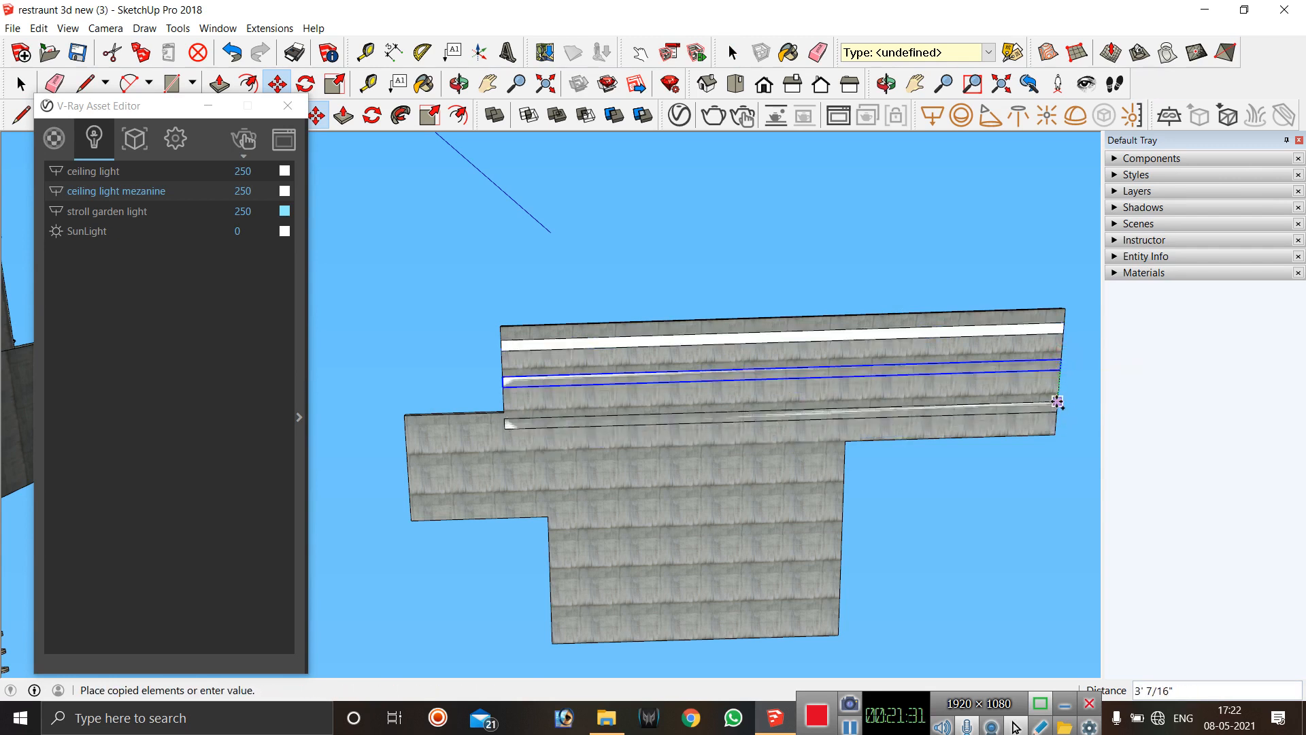
pyautogui.press('Escape')
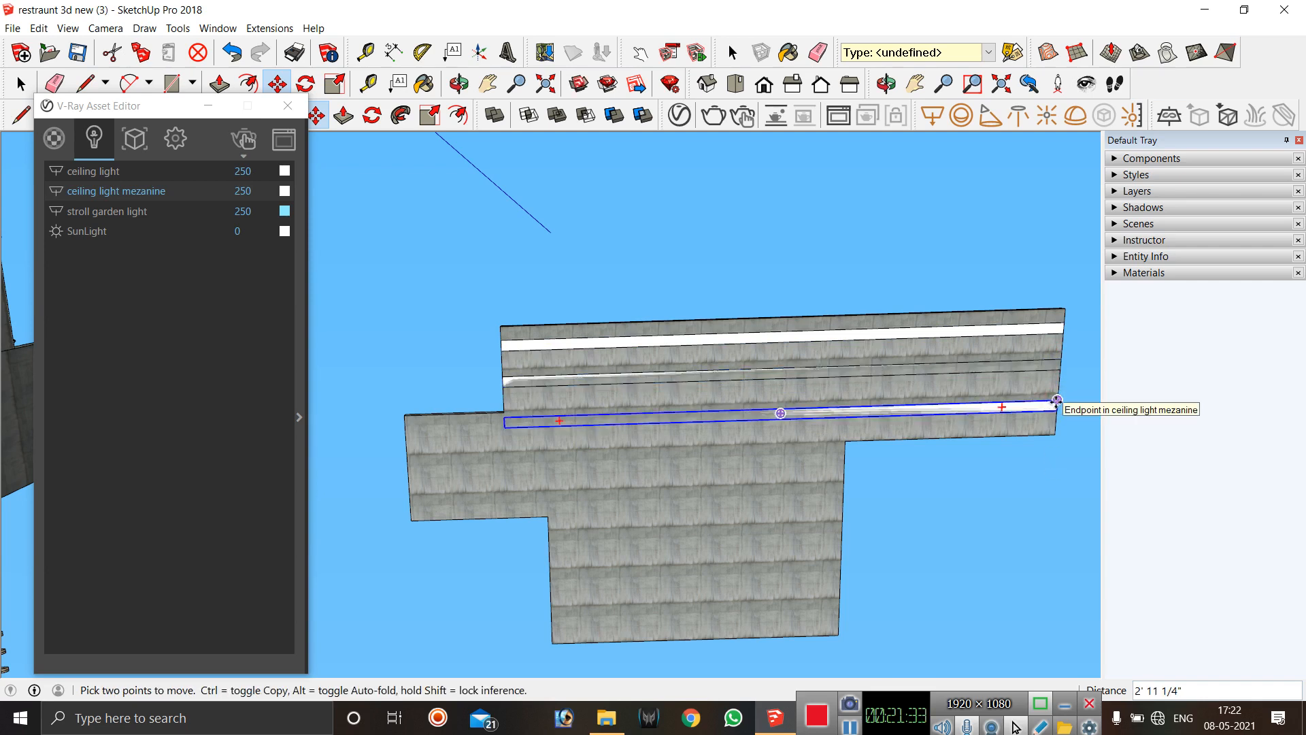
# Add four more parallel copies of the light strip across the rest of the roof slab at about 3' 3" spacing.
pyautogui.click(1057, 400)
pyautogui.press('ctrl')
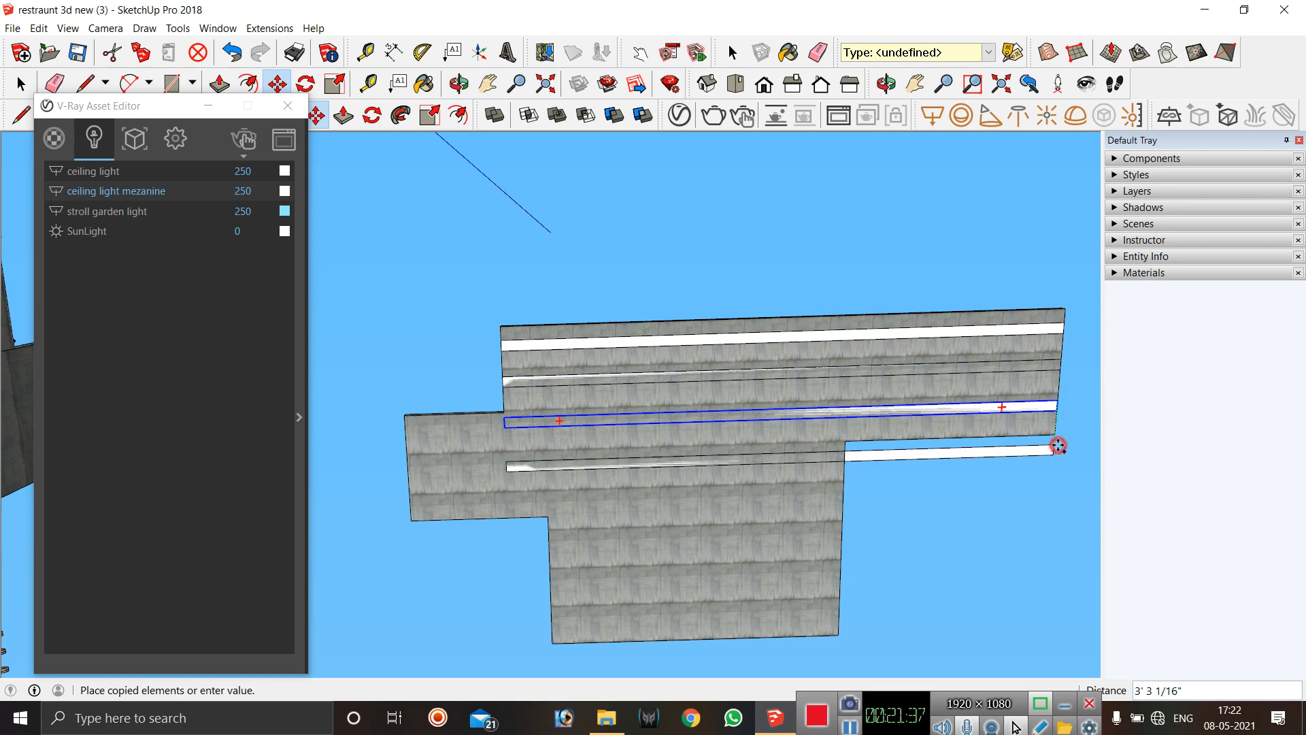
pyautogui.click(1057, 449)
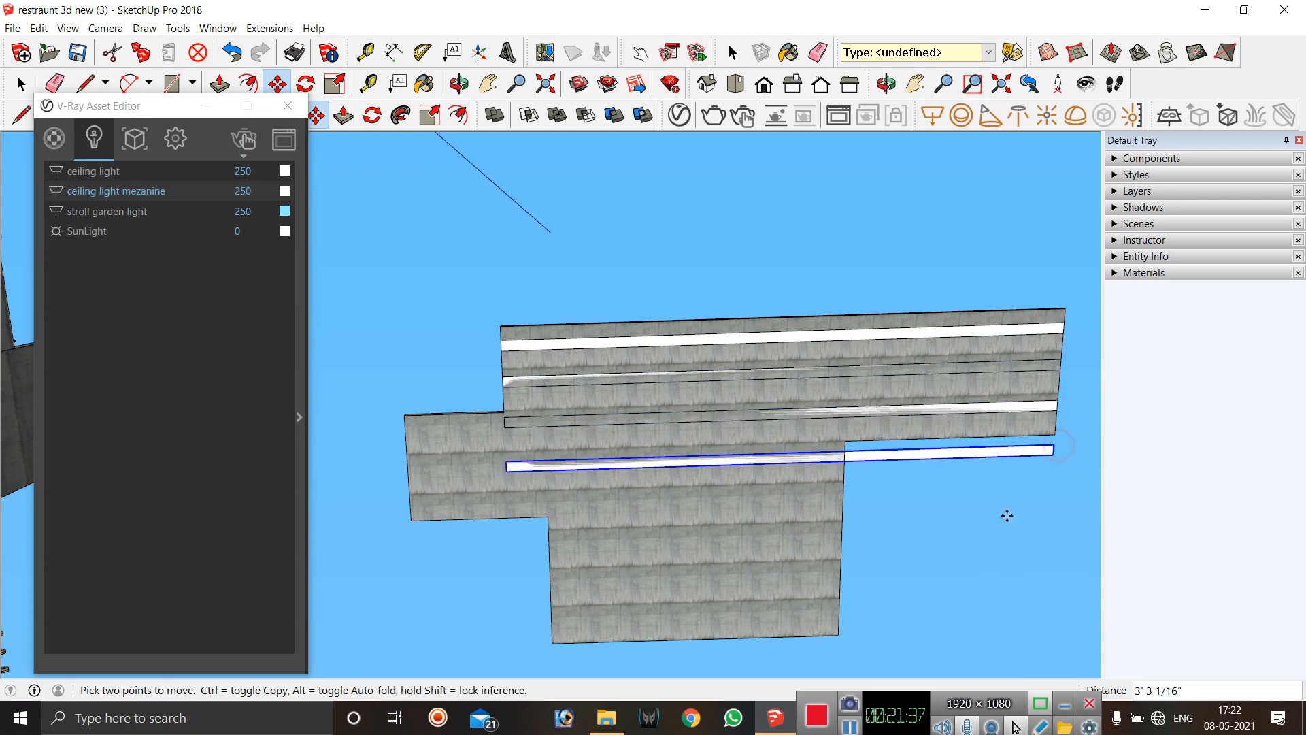
pyautogui.click(1058, 407)
pyautogui.press('ctrl')
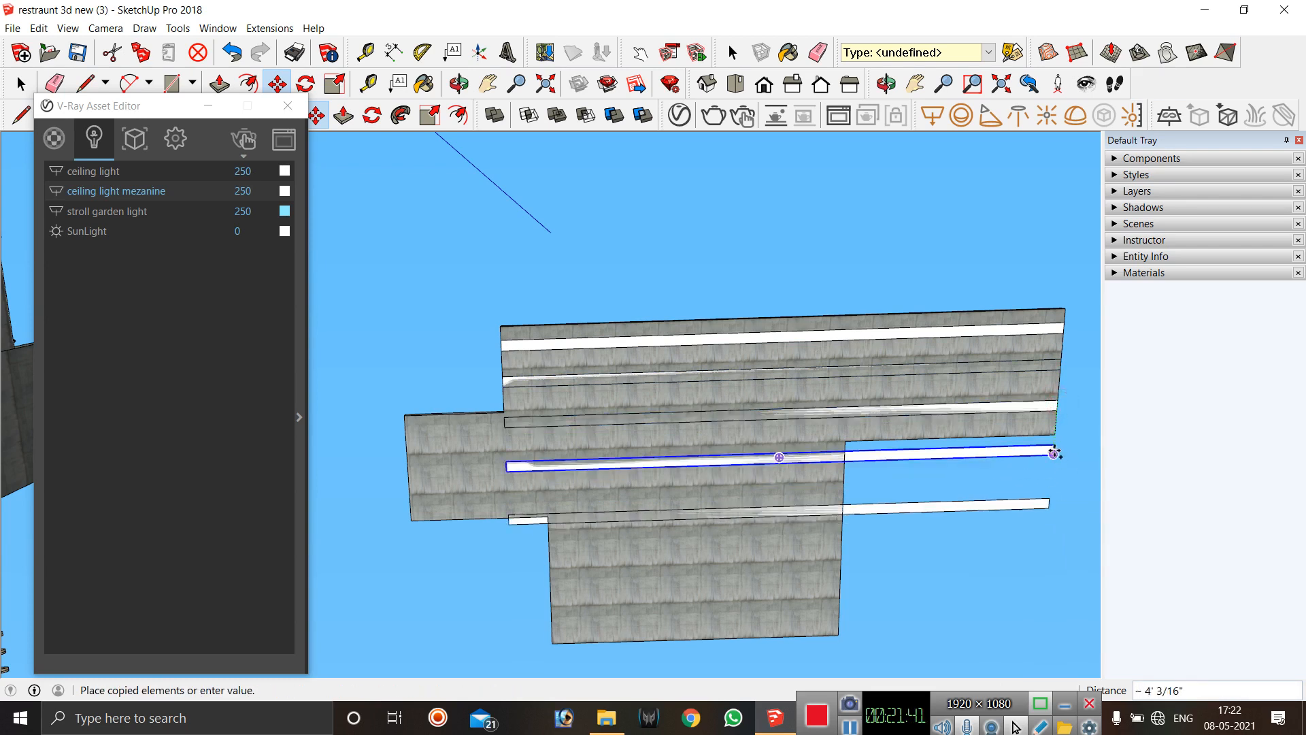
pyautogui.click(1054, 444)
pyautogui.click(1053, 443)
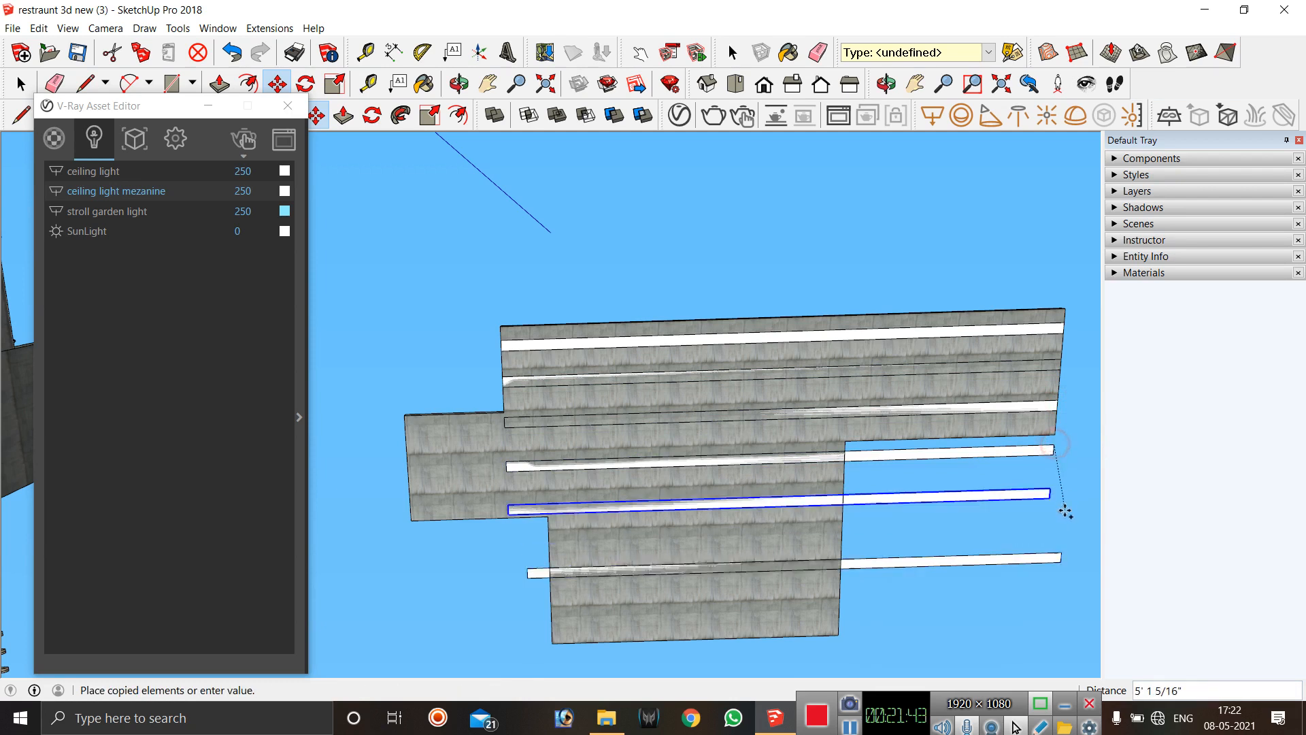
pyautogui.click(1050, 488)
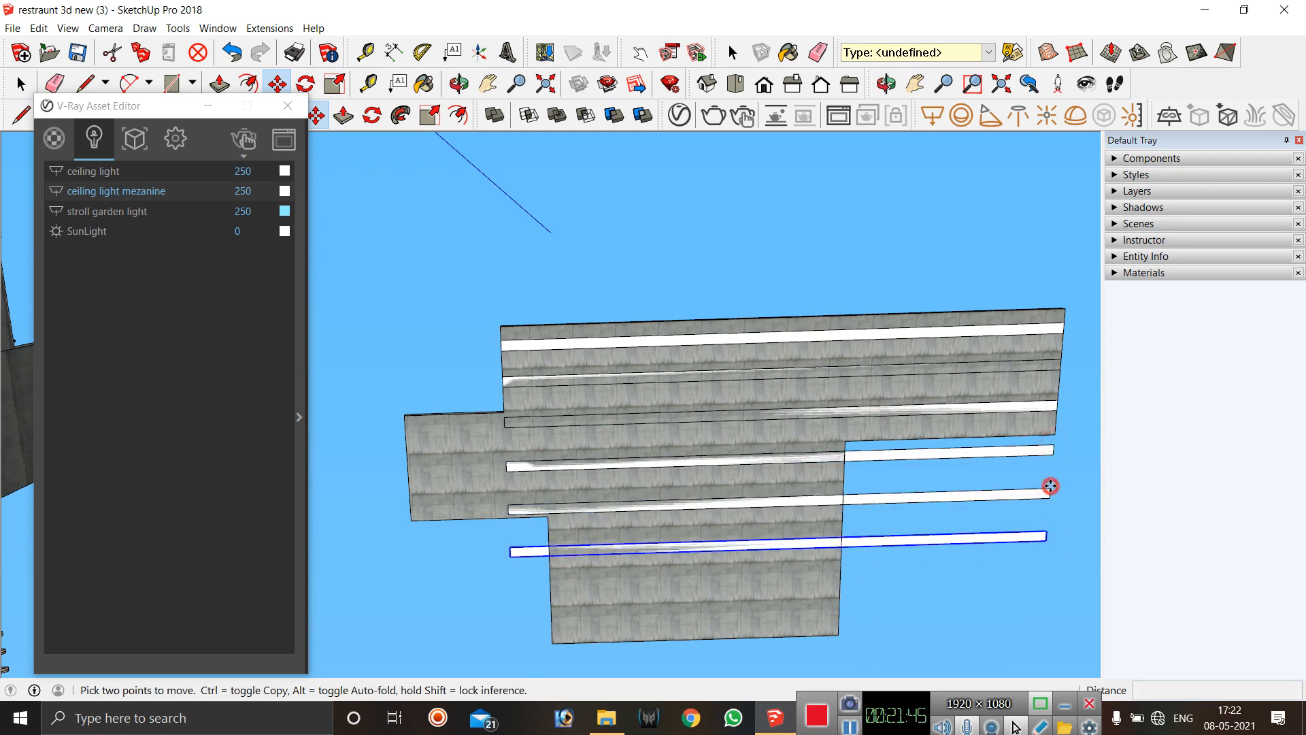
pyautogui.click(1047, 532)
pyautogui.click(1046, 530)
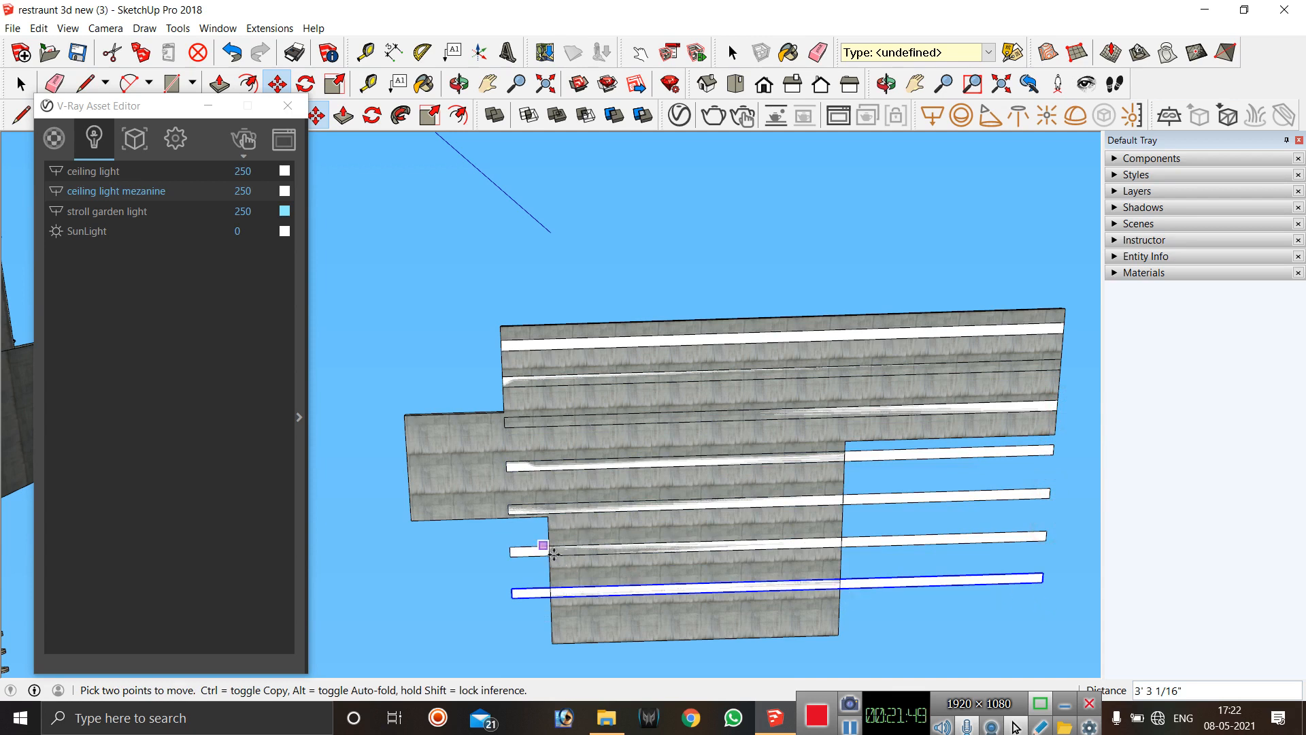
# Scale the four innermost light strips along red from both ends, about 0.62 and 0.88, to fit the slab's narrow section.
pyautogui.press('space')
pyautogui.click(1055, 566)
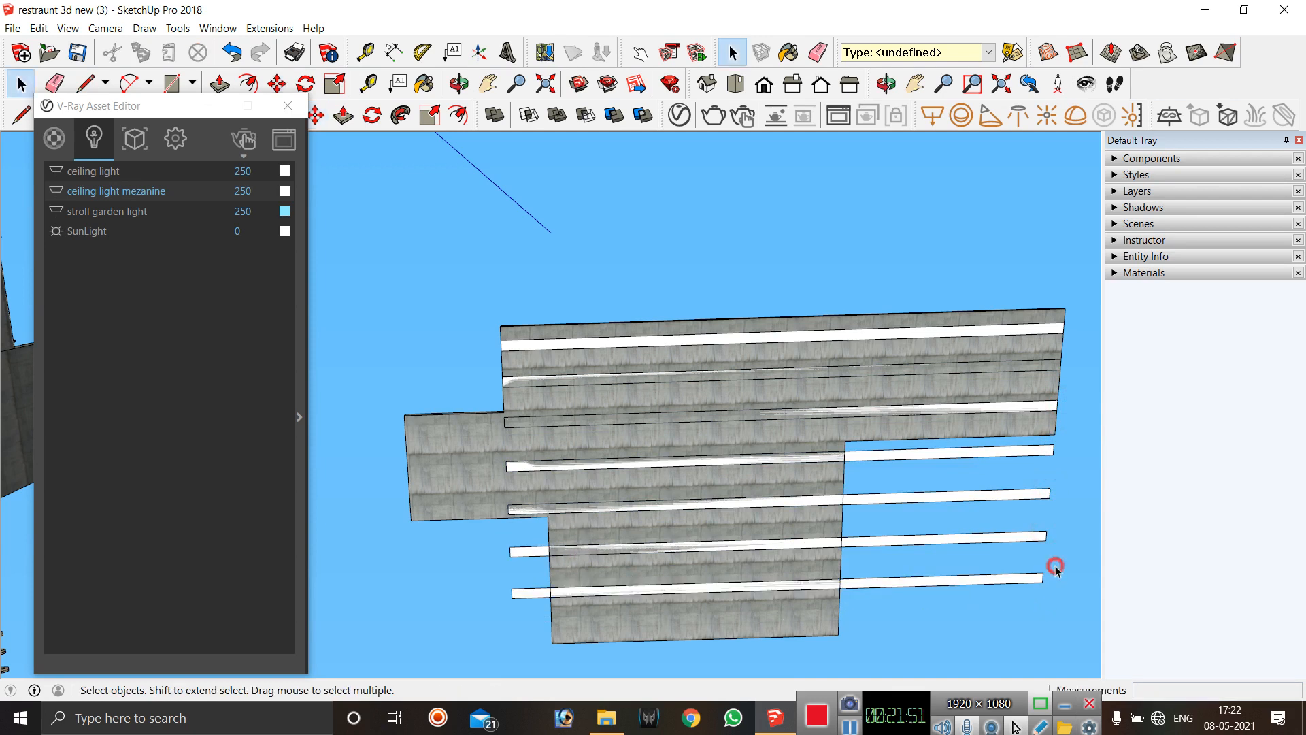
pyautogui.moveTo(923, 634); pyautogui.dragTo(923, 634)
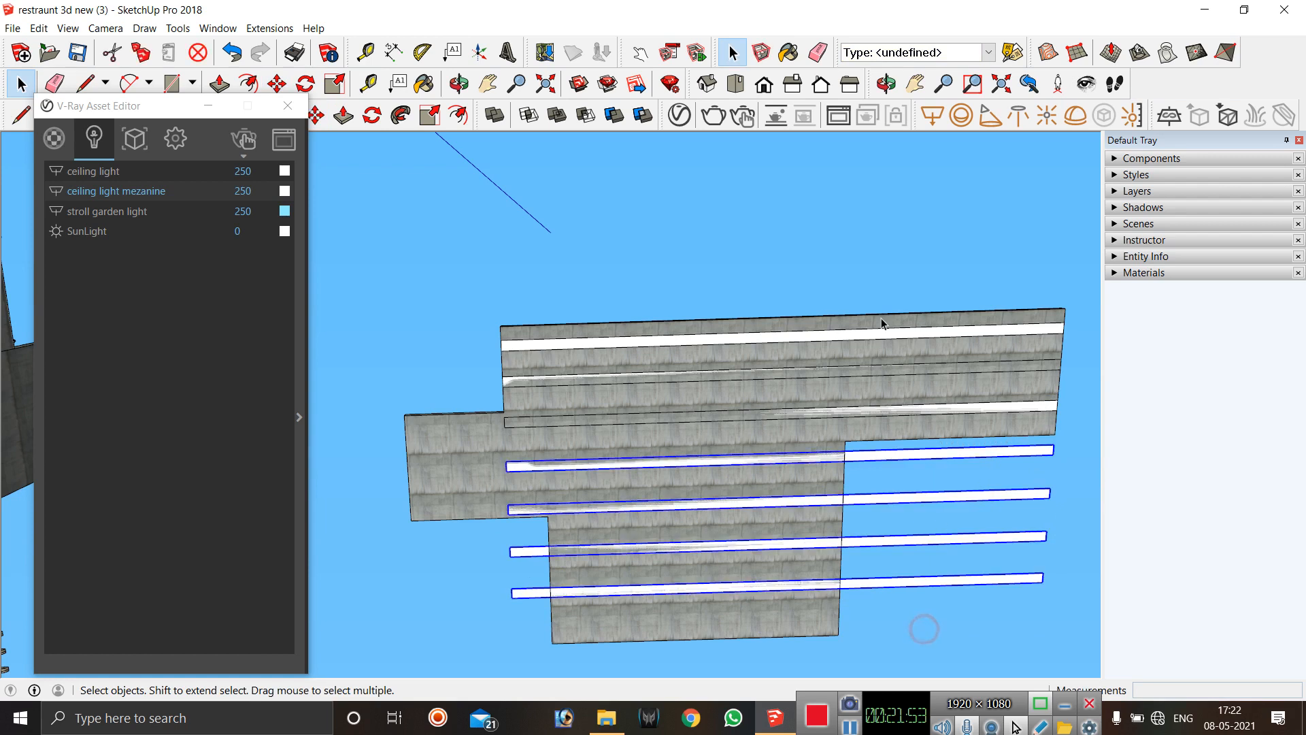
pyautogui.click(430, 116)
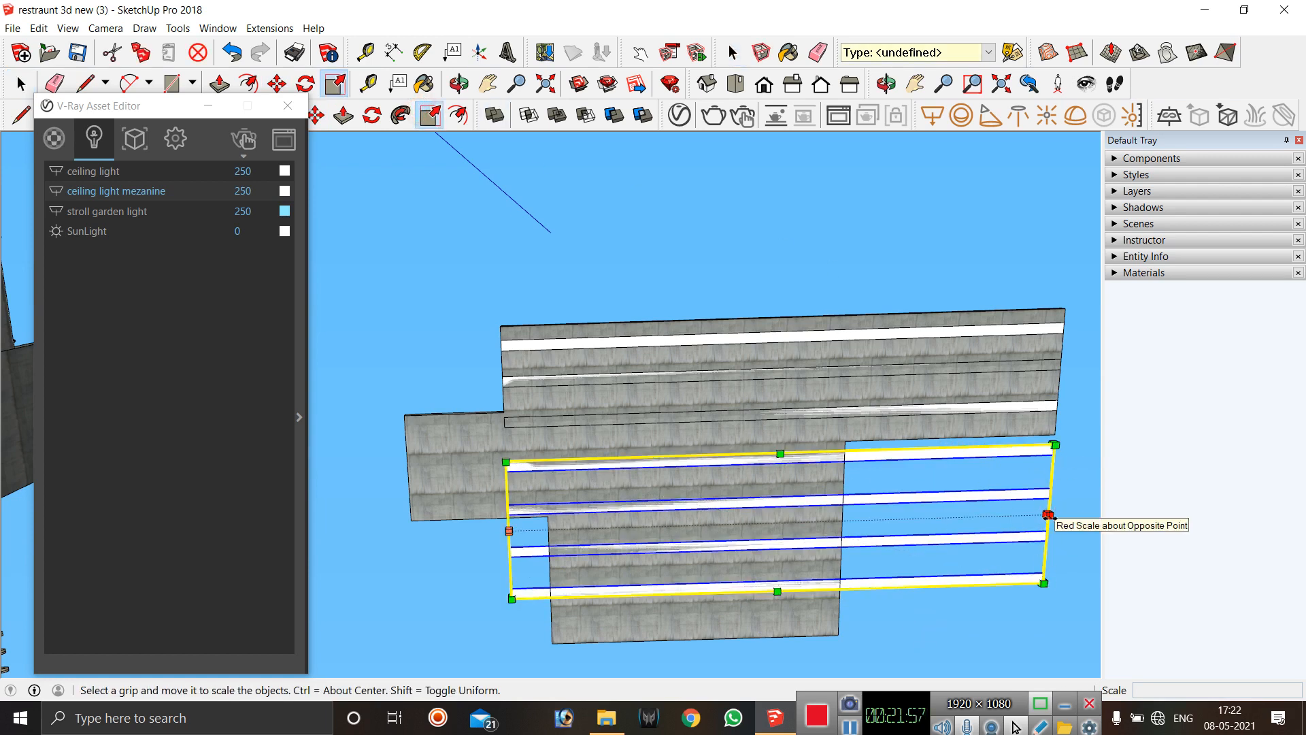
pyautogui.moveTo(1047, 515); pyautogui.dragTo(843, 521)
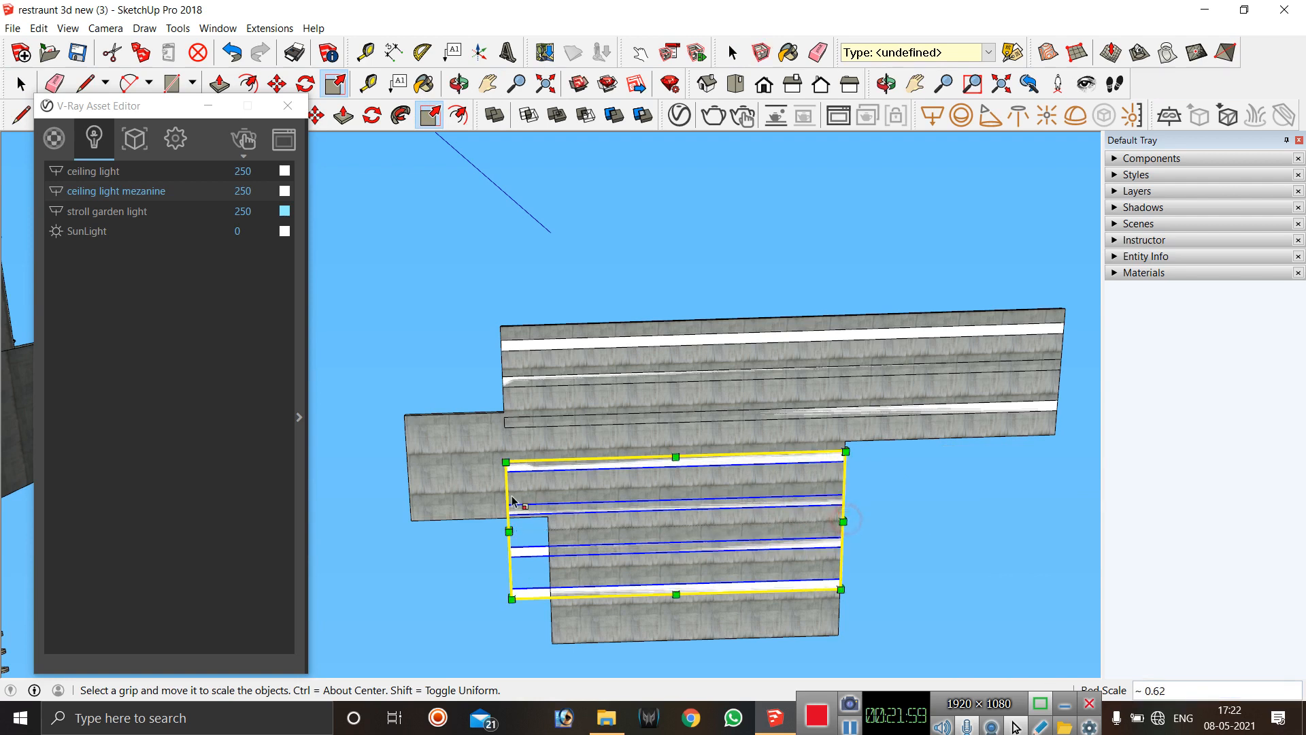
pyautogui.moveTo(504, 526); pyautogui.dragTo(547, 530)
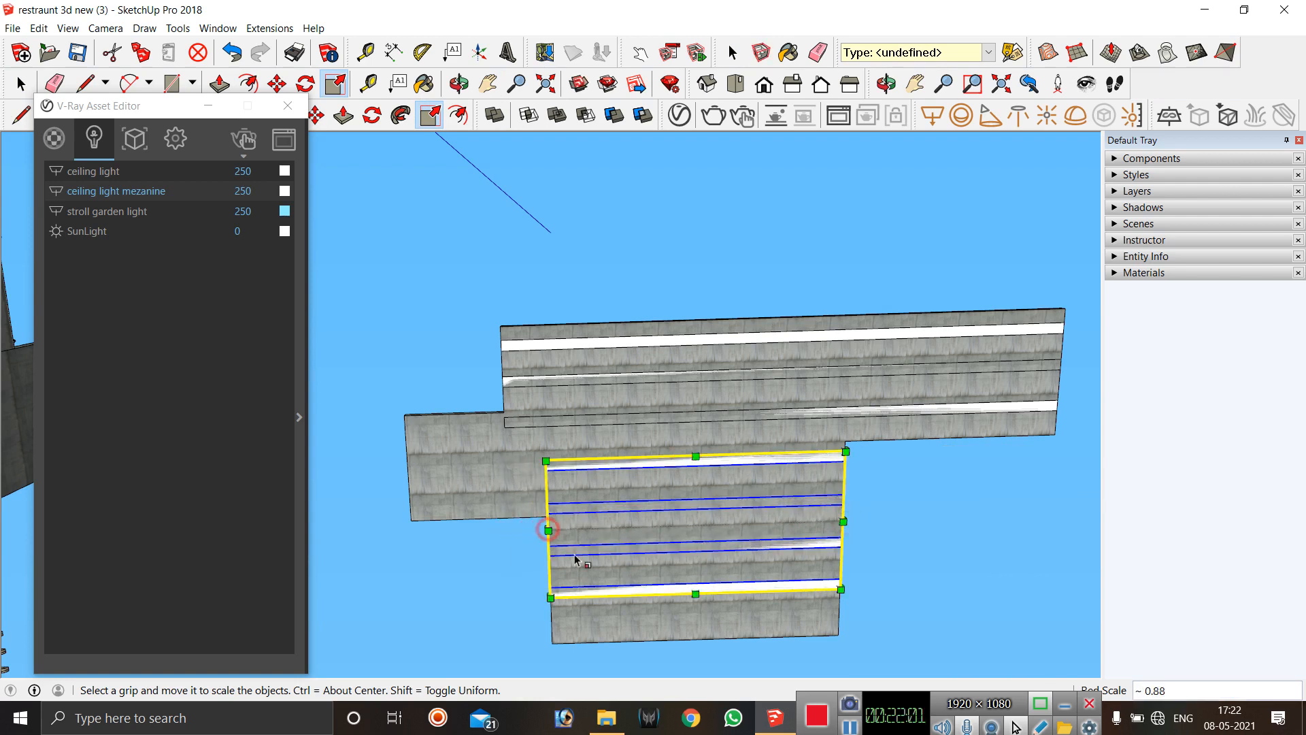
pyautogui.press('space')
pyautogui.click(495, 570)
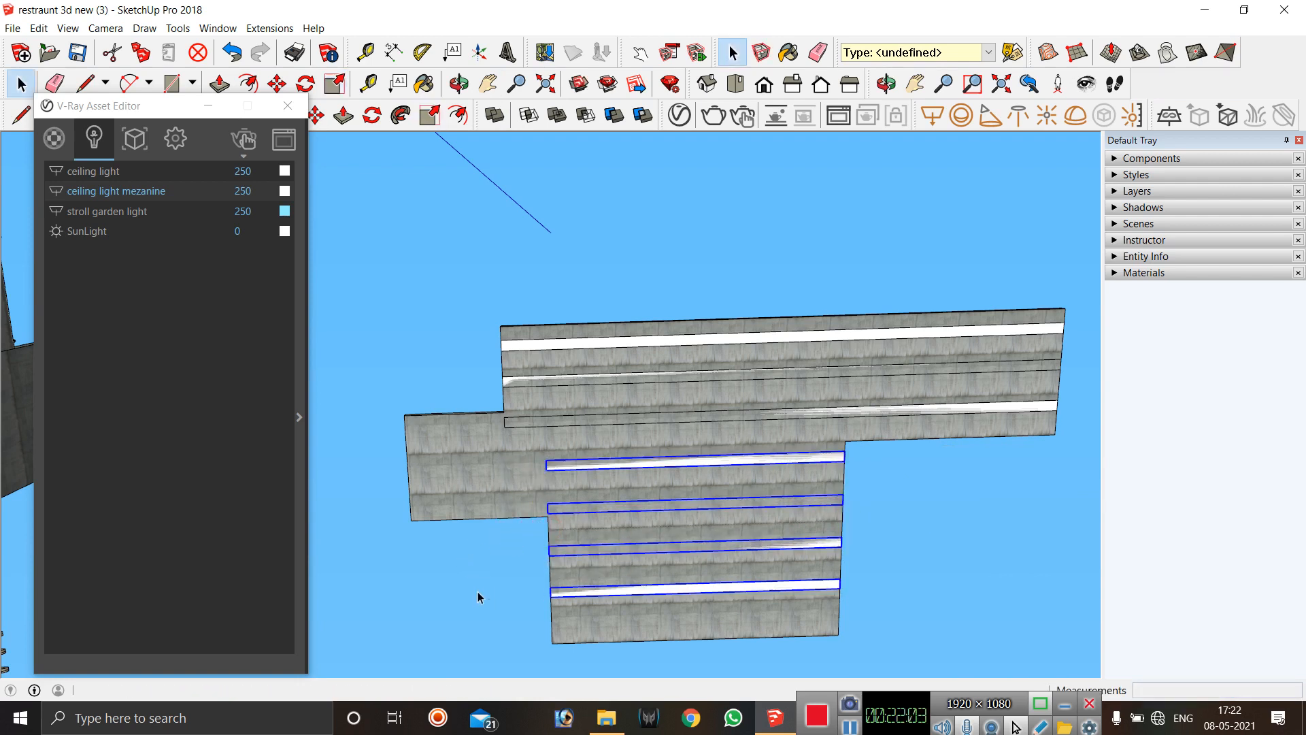
# Stretch the two shortened strips beside the slab's side projection along red by about 1.47 to reach its outer edge.
pyautogui.click(553, 507)
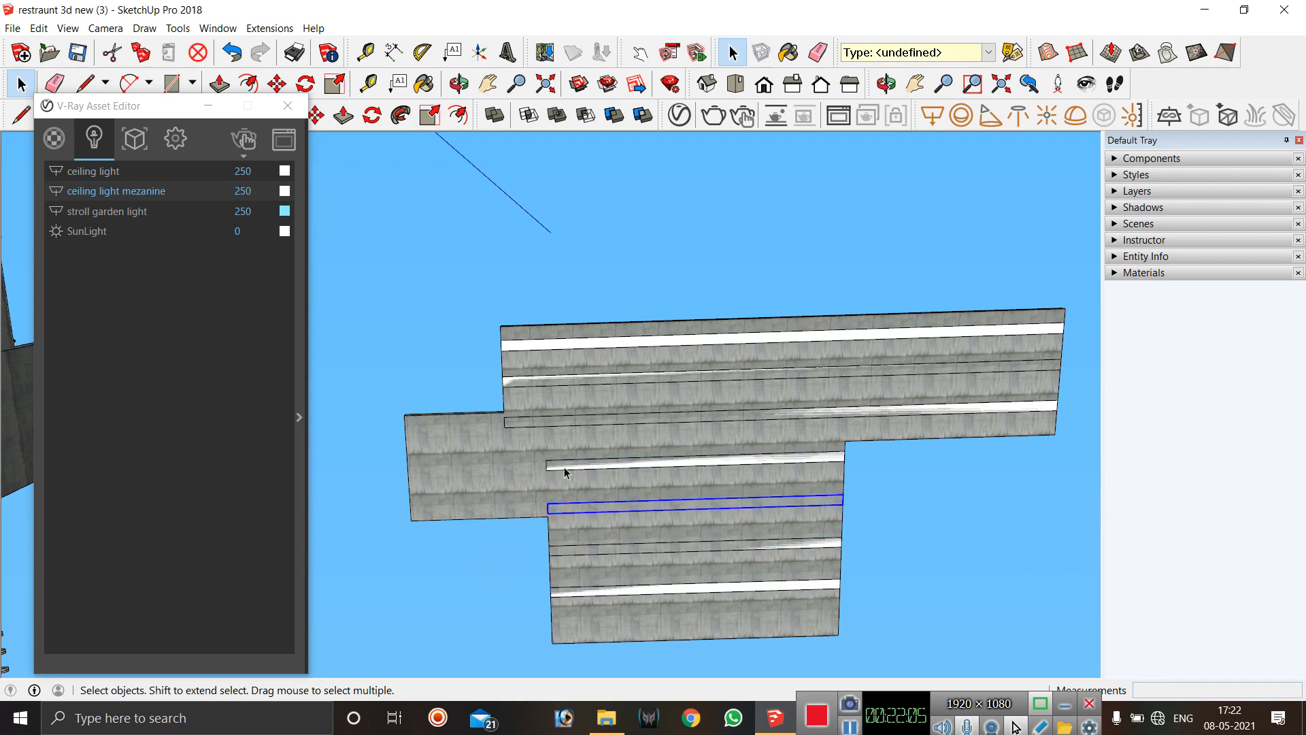
pyautogui.keyDown('shift'); pyautogui.click(565, 466); pyautogui.keyUp('shift')
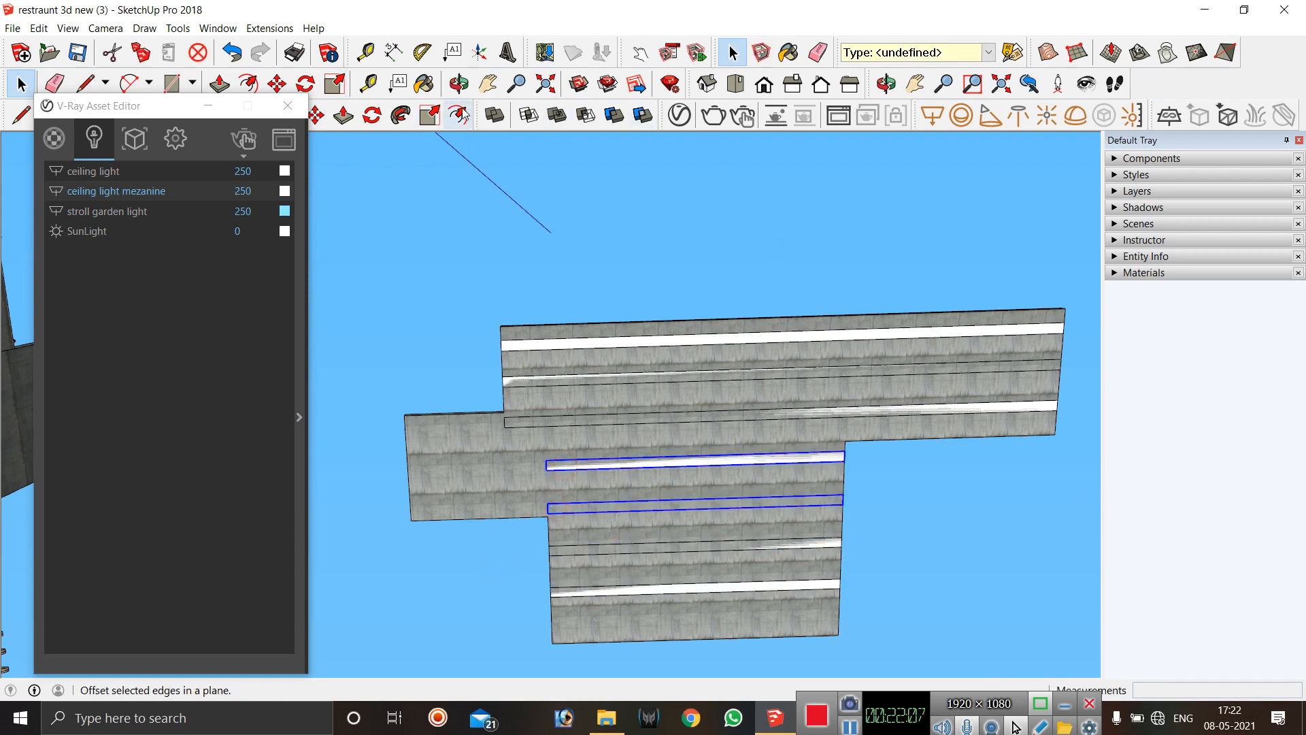
pyautogui.click(431, 114)
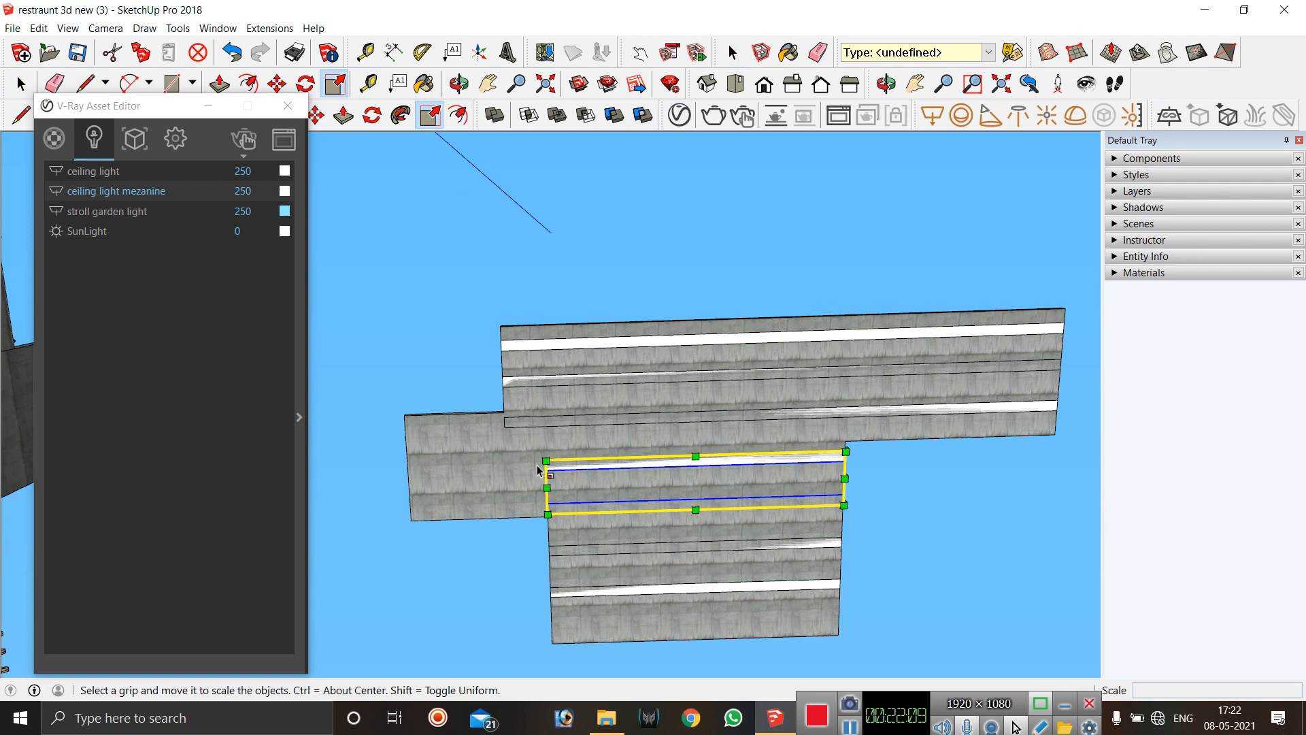
pyautogui.moveTo(547, 486); pyautogui.dragTo(408, 481)
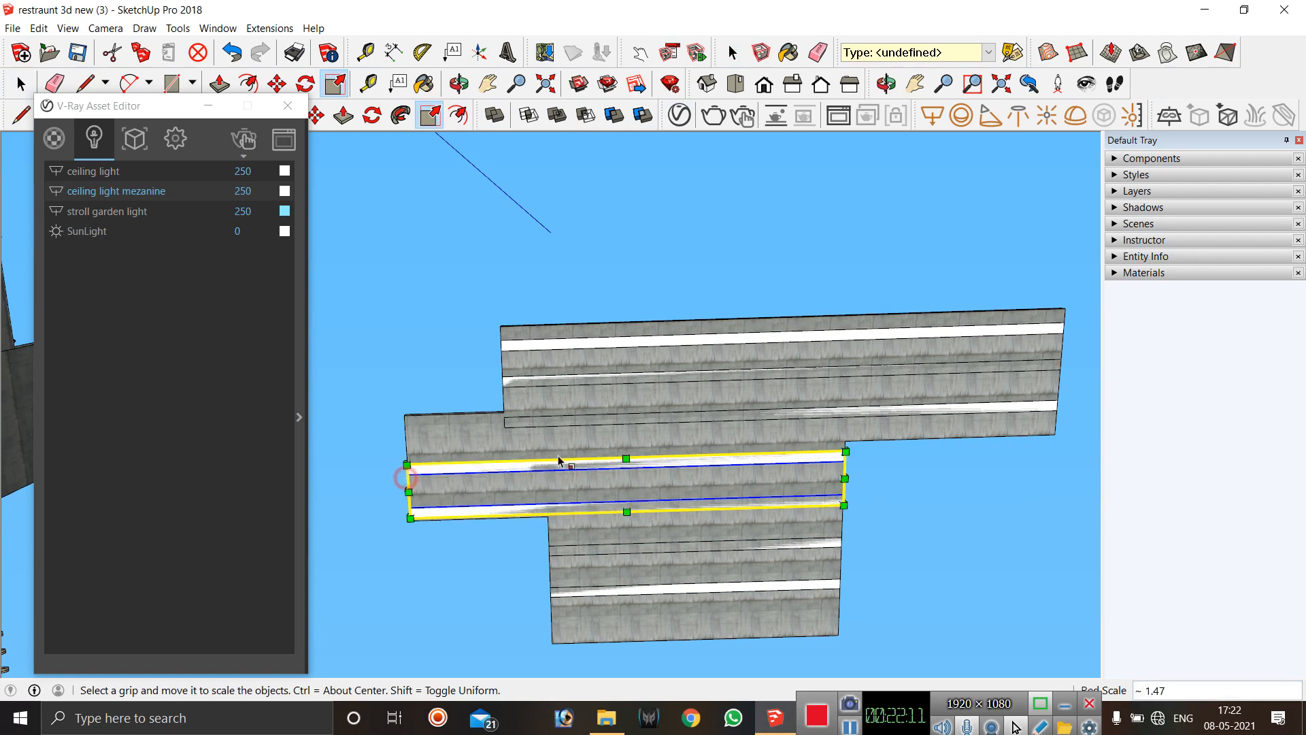
pyautogui.press('space')
# Stretch the third long light strip along its length so it reaches the outer edge of the slab's side projection.
pyautogui.click(514, 418)
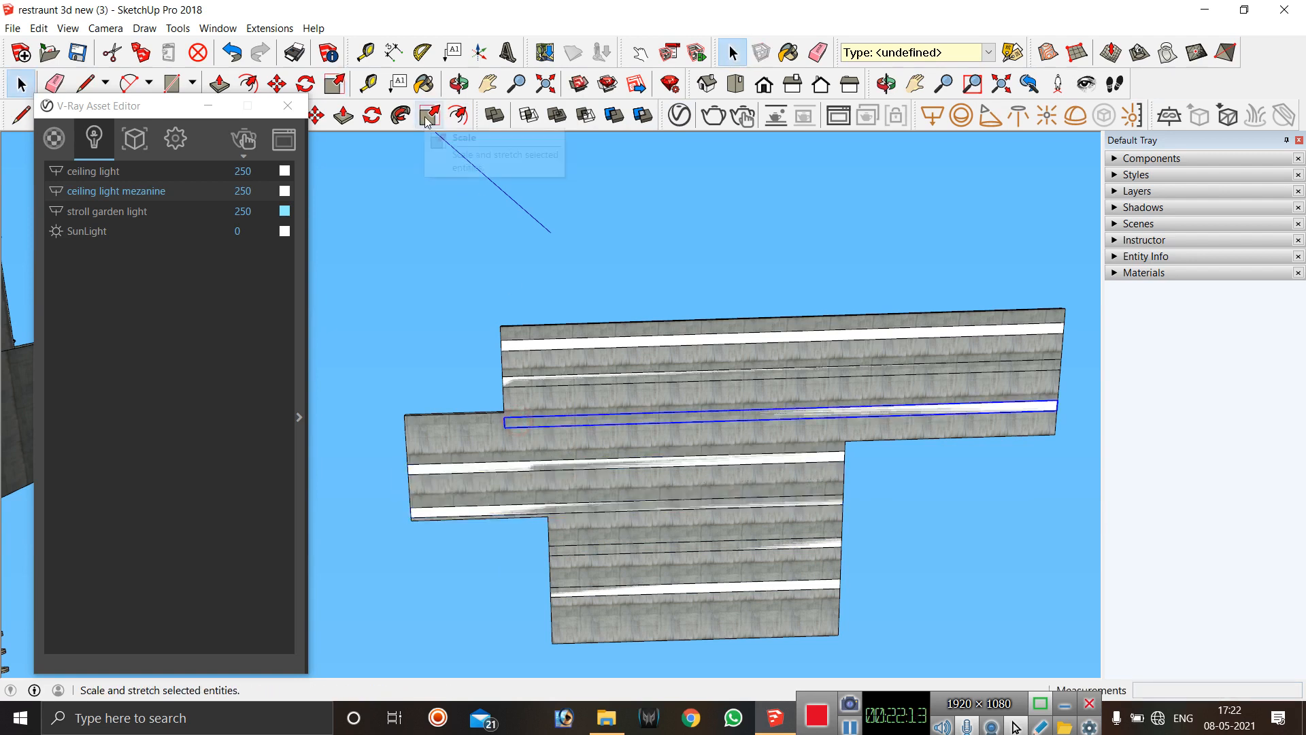
pyautogui.click(429, 115)
pyautogui.moveTo(503, 424); pyautogui.dragTo(405, 427)
pyautogui.press('space')
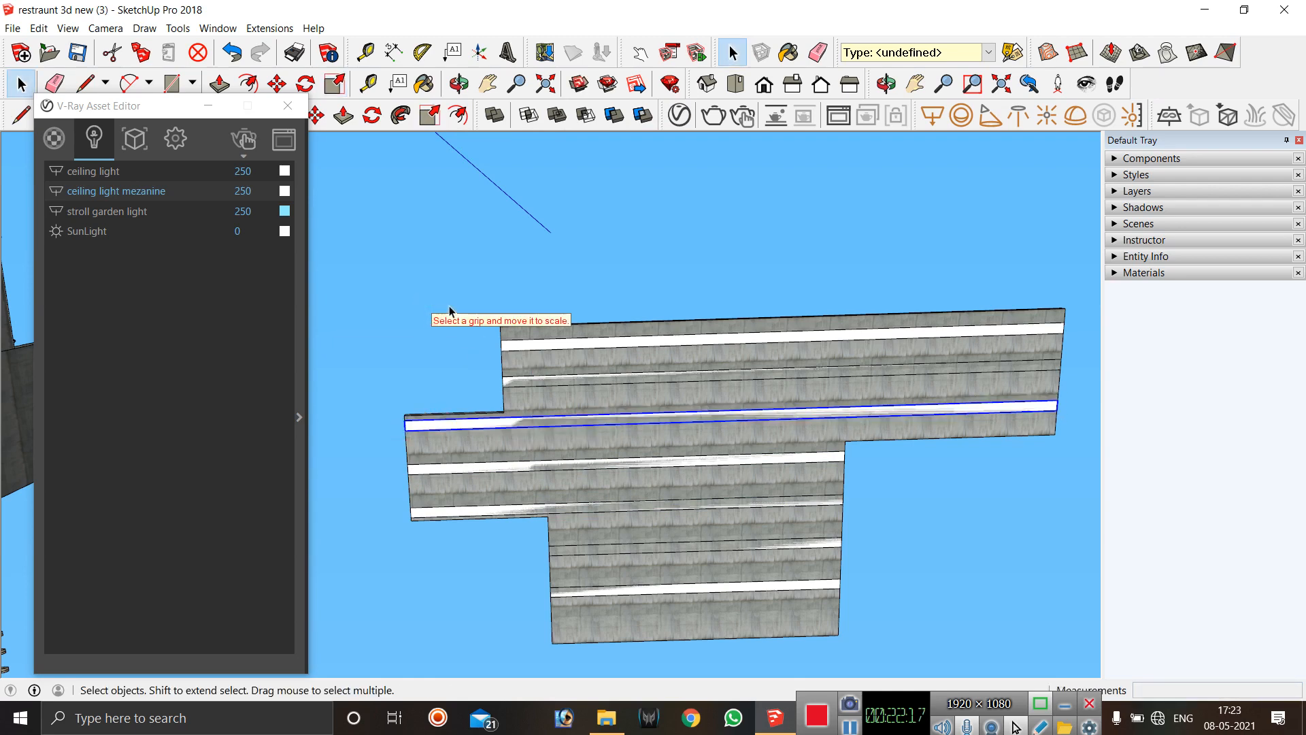
pyautogui.click(448, 306)
# Group the concrete roof slab together with all its light strips.
pyautogui.scroll(-2, 548, 311)
pyautogui.scroll(1, 754, 369)
pyautogui.scroll(2, 753, 369)
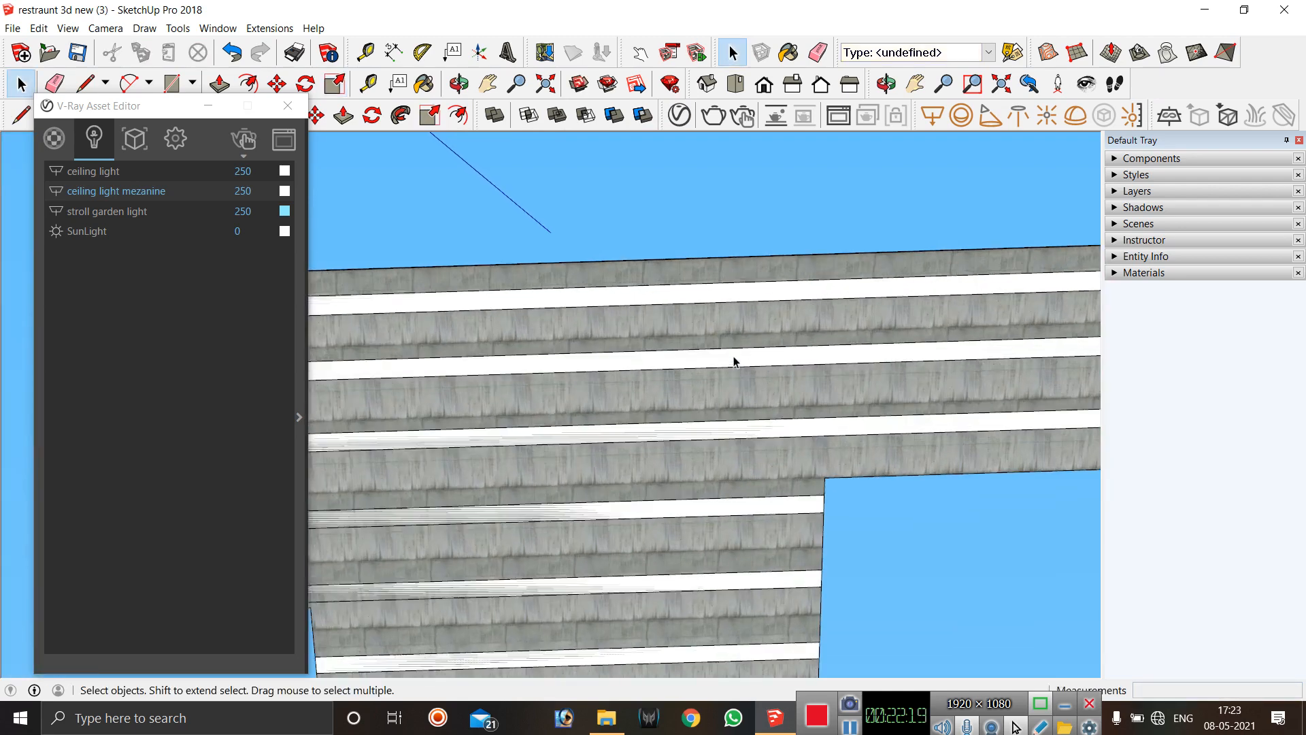
pyautogui.scroll(-3, 734, 359)
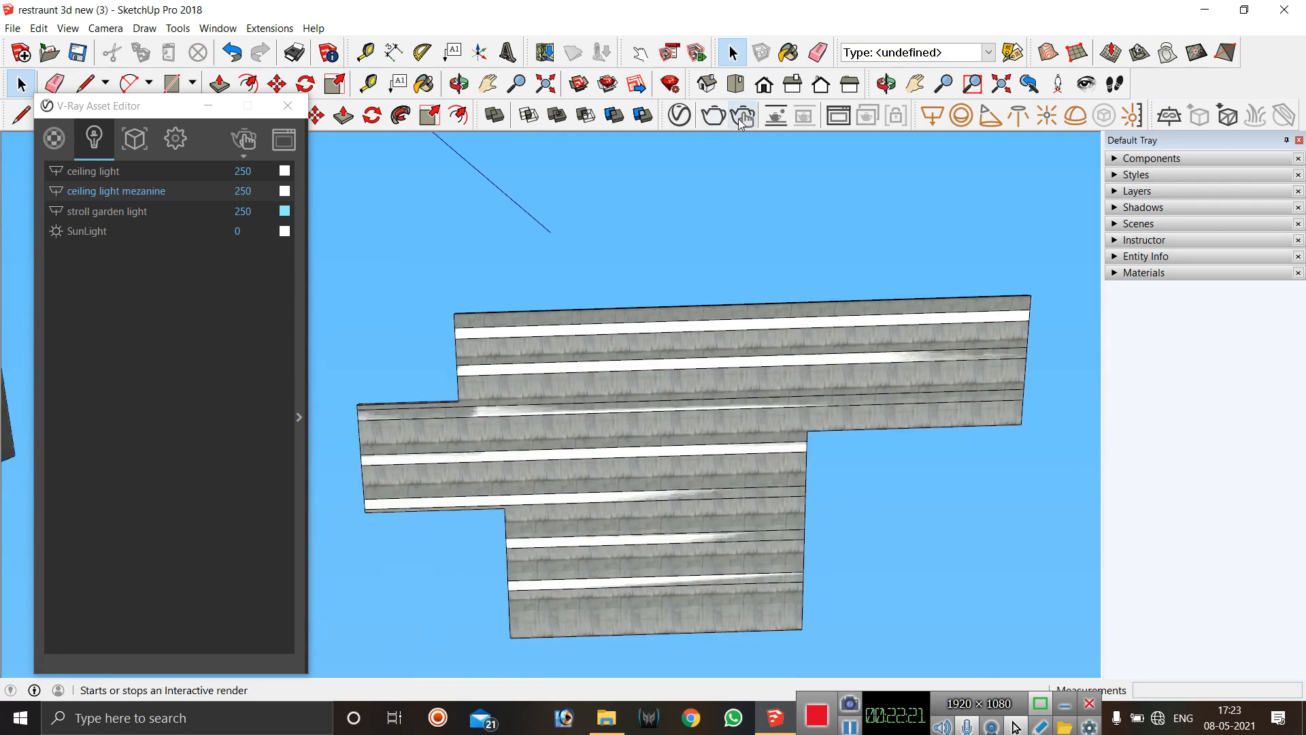
pyautogui.scroll(-1, 837, 258)
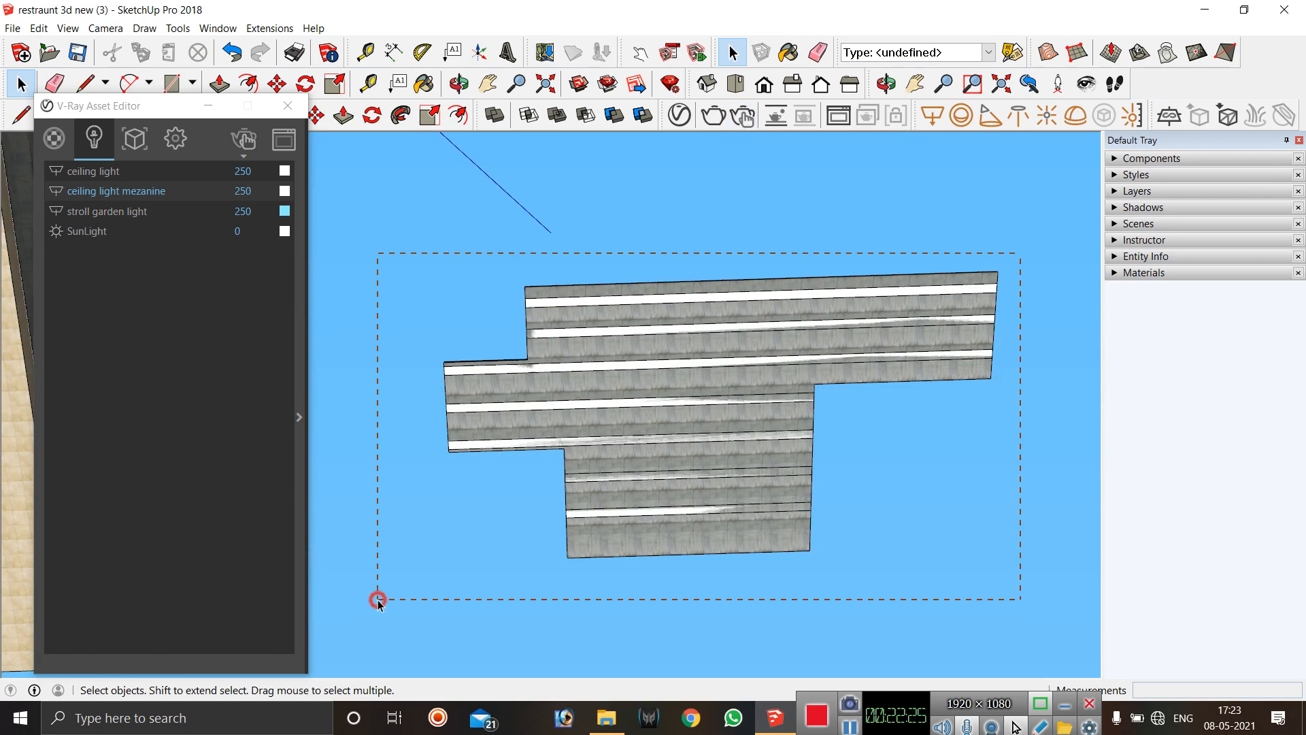
pyautogui.moveTo(378, 601); pyautogui.dragTo(378, 600)
pyautogui.rightClick(665, 343)
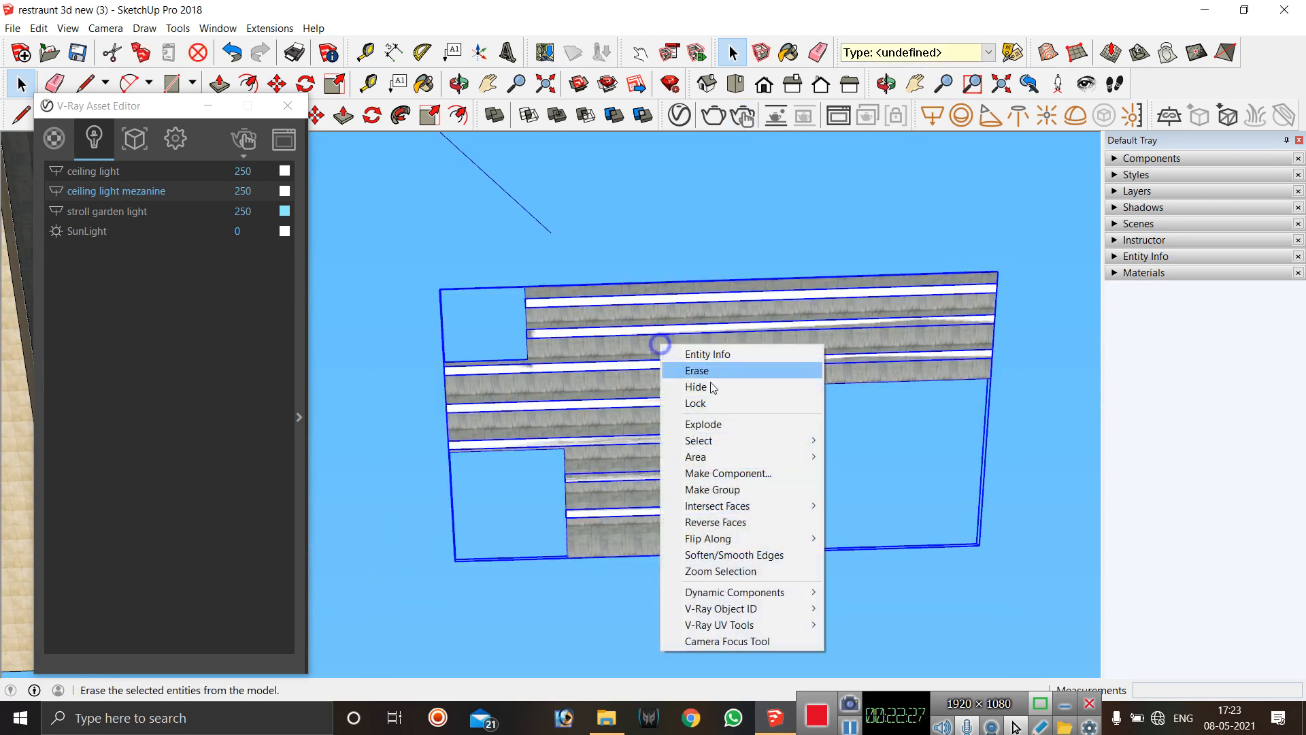
pyautogui.click(753, 489)
pyautogui.scroll(-1, 717, 454)
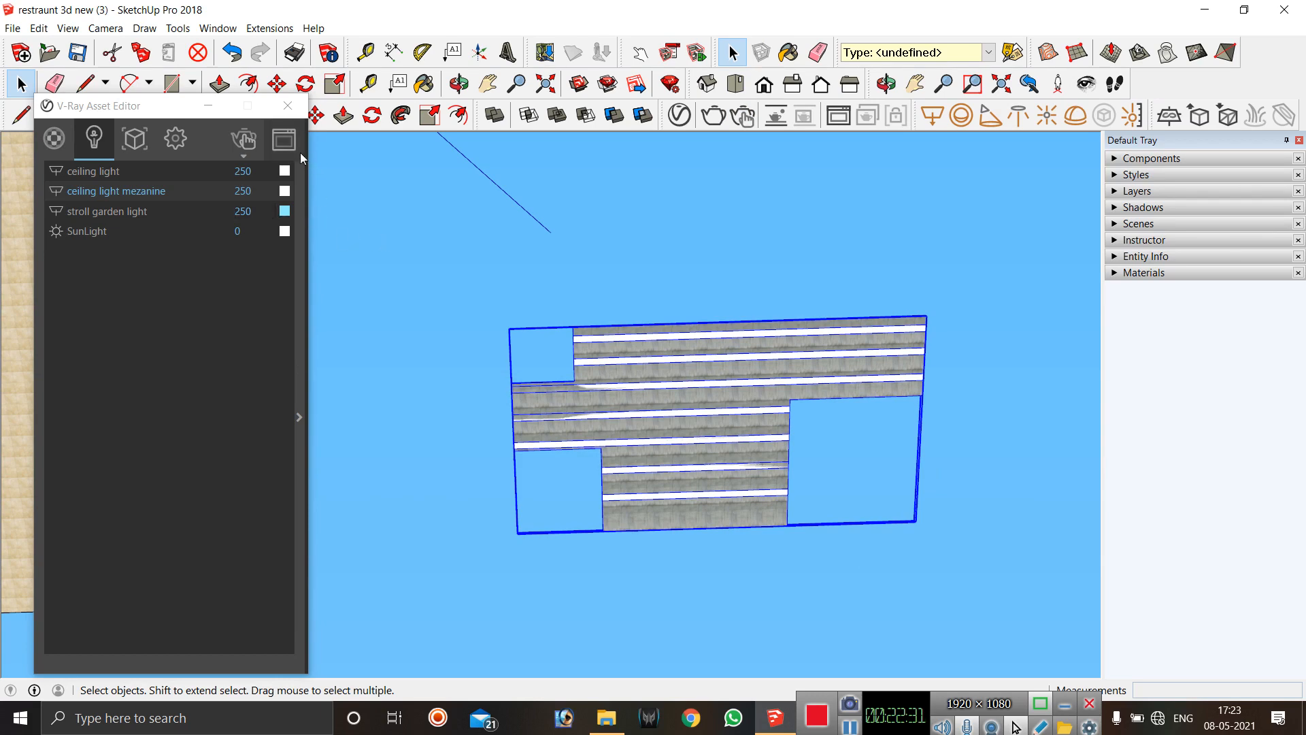
pyautogui.click(722, 300)
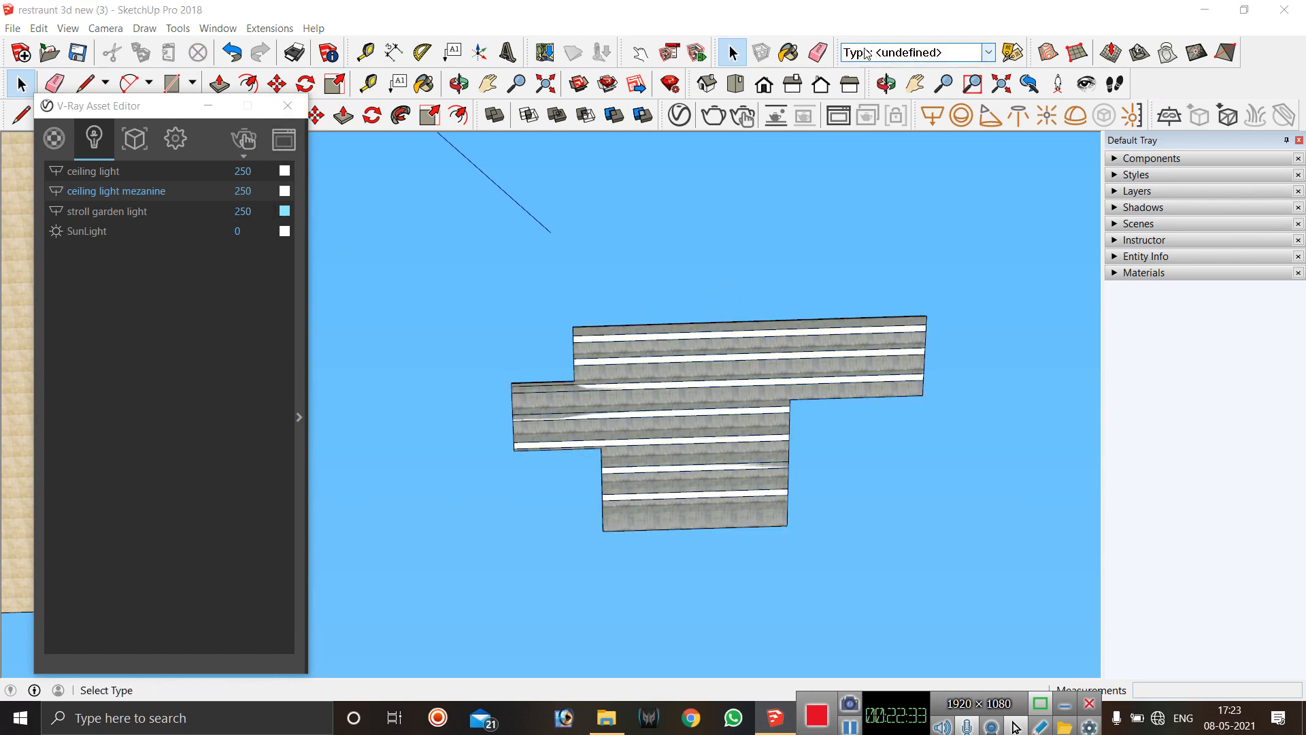
# Move the grouped roof slab with its light strips back onto the building, snapping its lower corner to the upper-floor side wall's top corner.
pyautogui.moveTo(693, 301); pyautogui.dragTo(575, 529, button='middle')
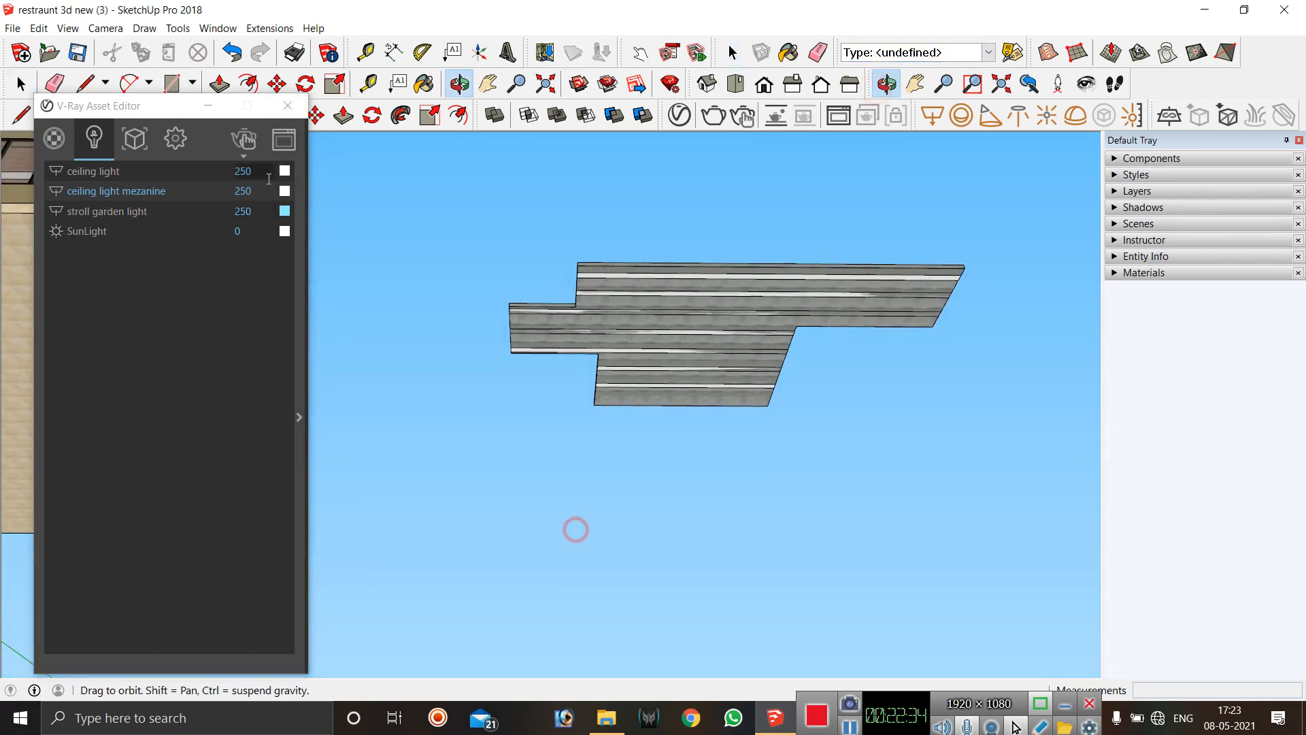
pyautogui.click(288, 106)
pyautogui.moveTo(865, 306); pyautogui.dragTo(532, 336)
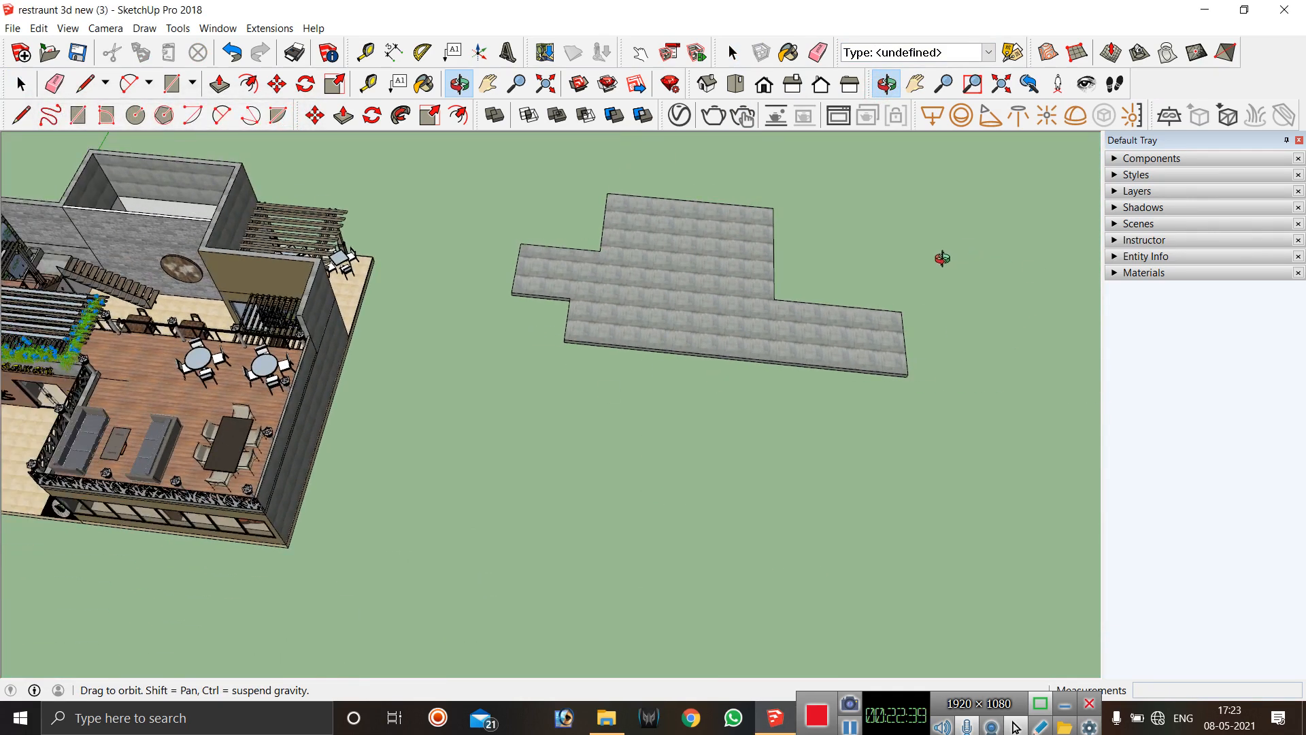
pyautogui.press('space')
pyautogui.moveTo(952, 245); pyautogui.dragTo(620, 462)
pyautogui.press('m')
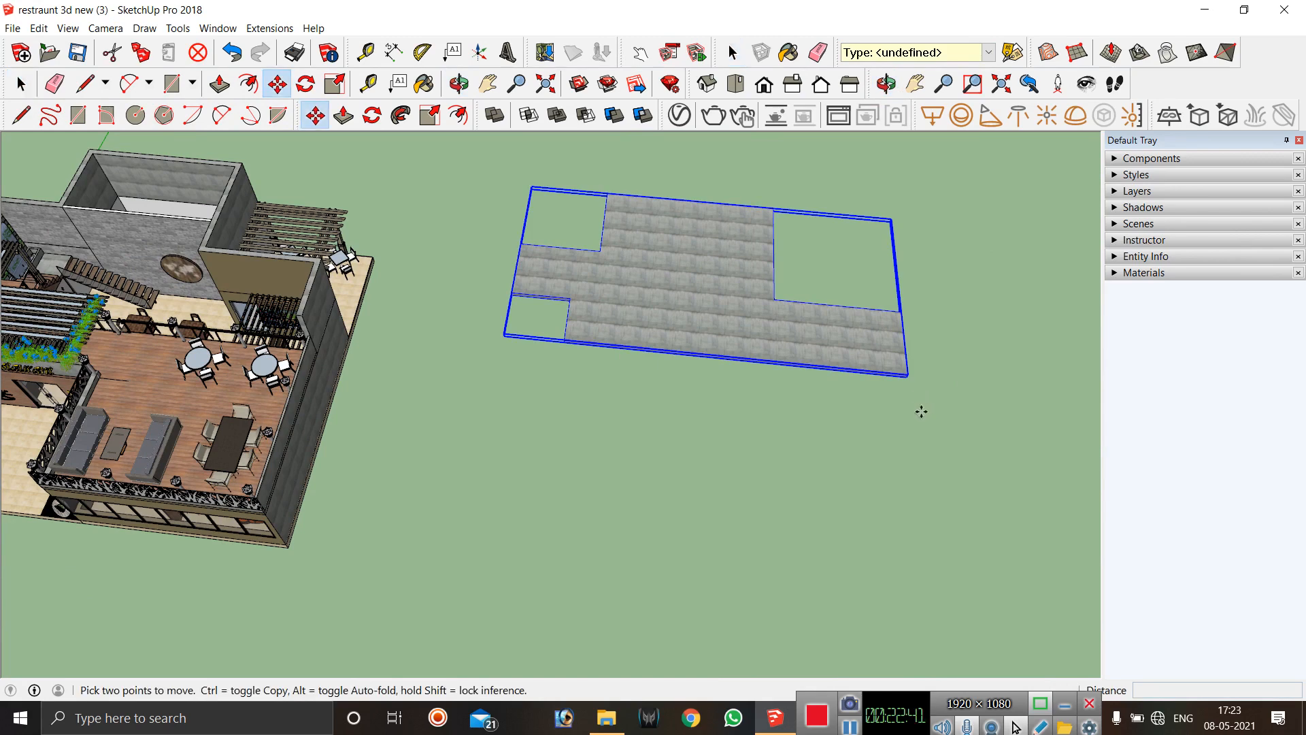
pyautogui.scroll(5, 906, 378)
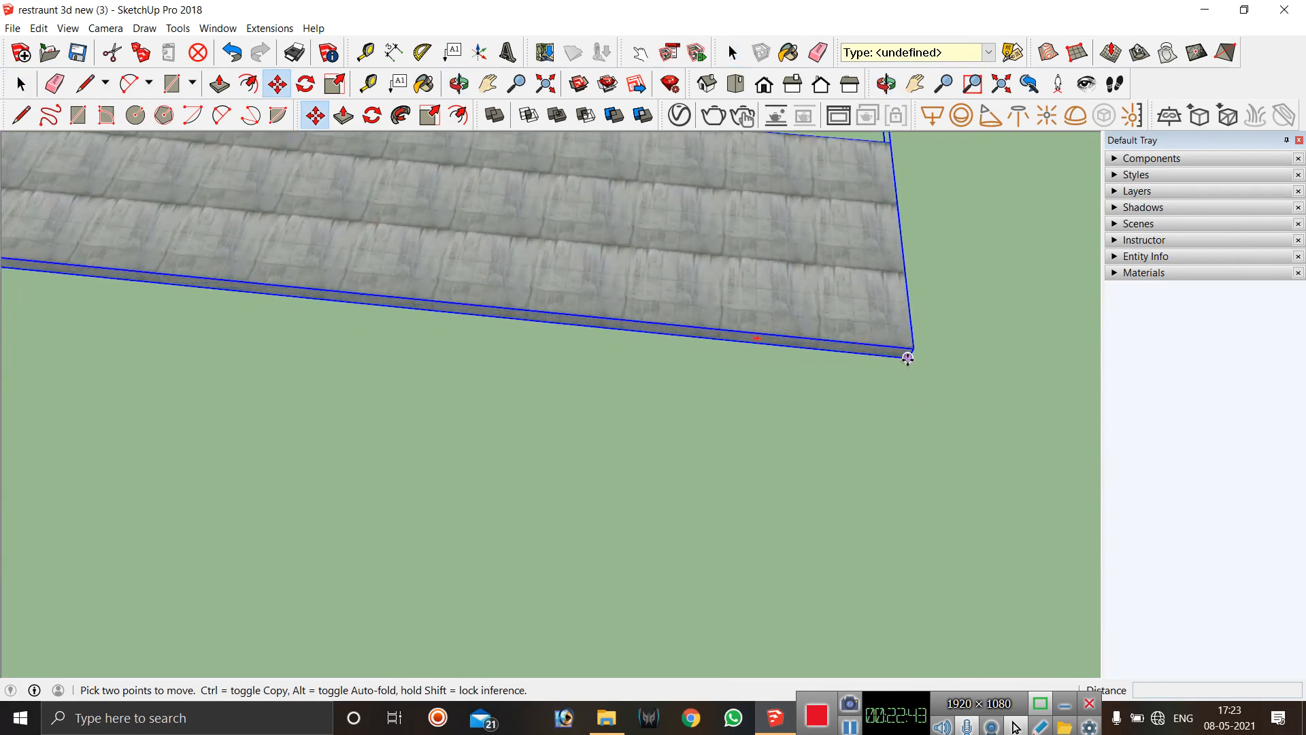
pyautogui.click(907, 358)
pyautogui.scroll(-8, 877, 364)
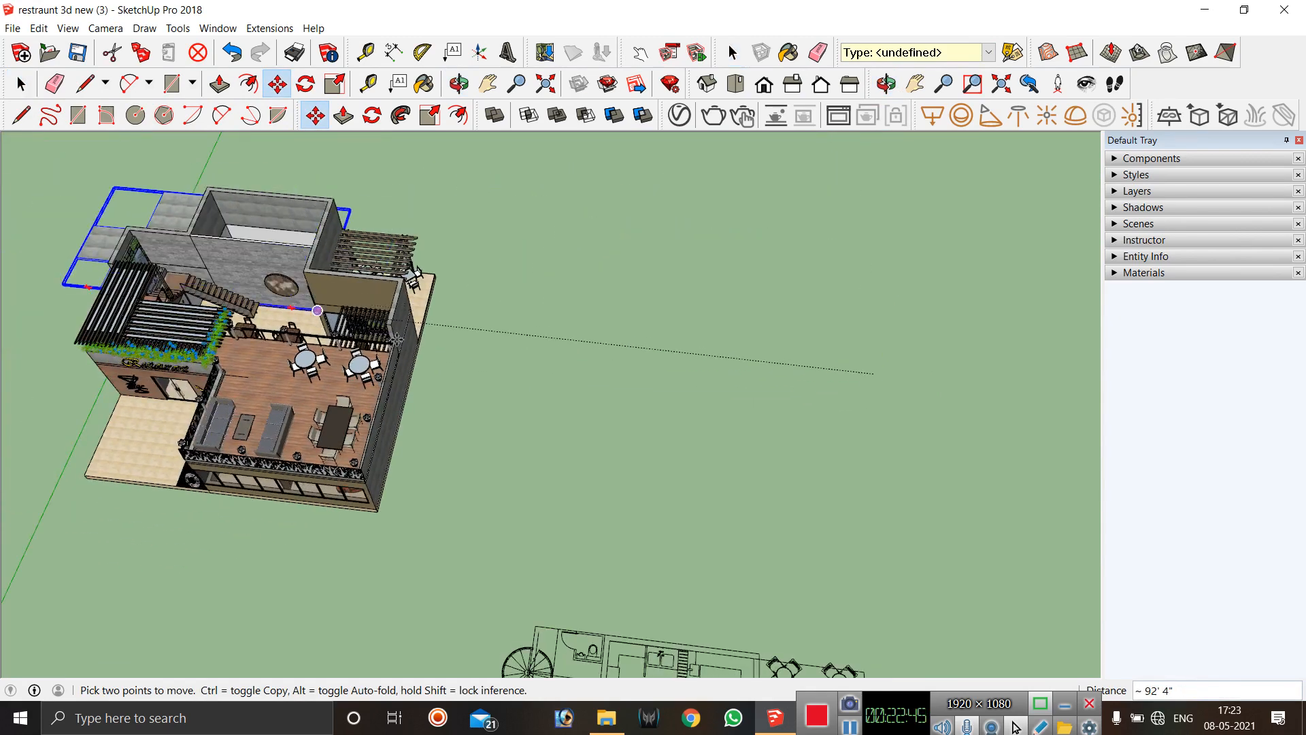
pyautogui.scroll(1, 398, 322)
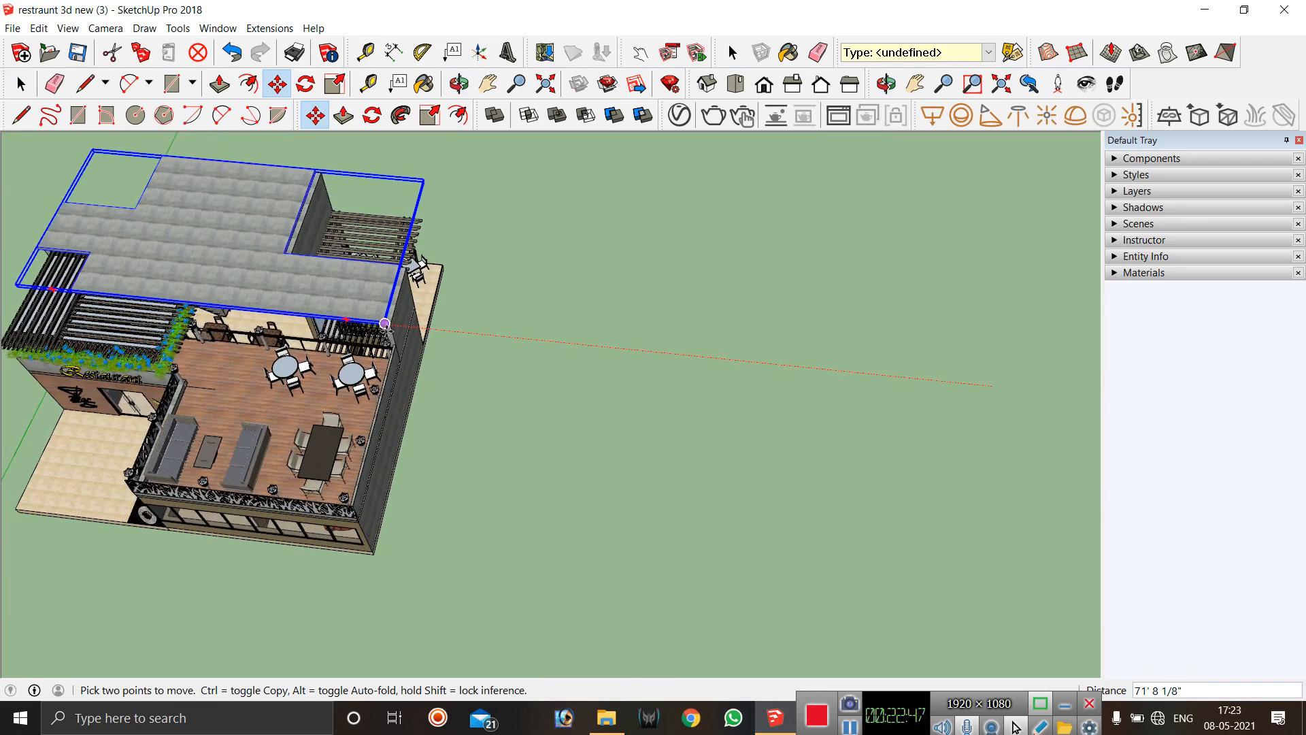
pyautogui.scroll(4, 384, 323)
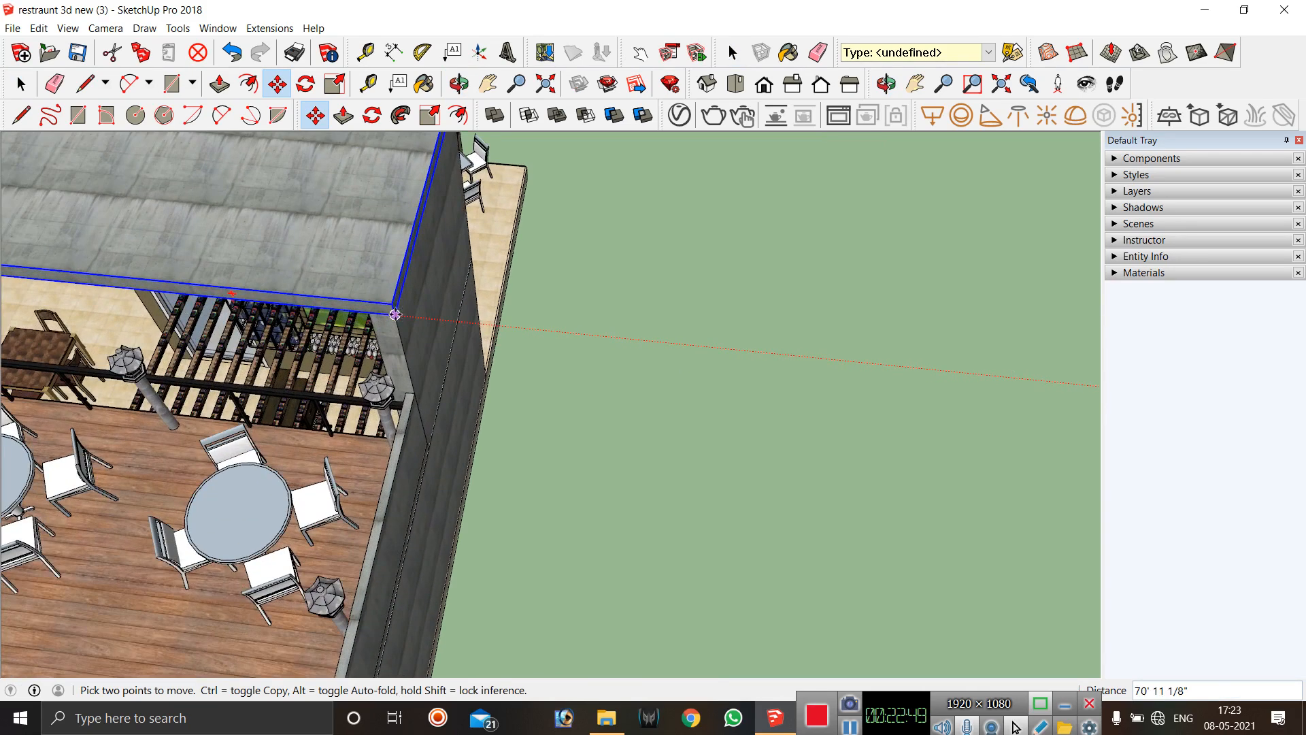
pyautogui.click(393, 314)
pyautogui.scroll(-3, 517, 266)
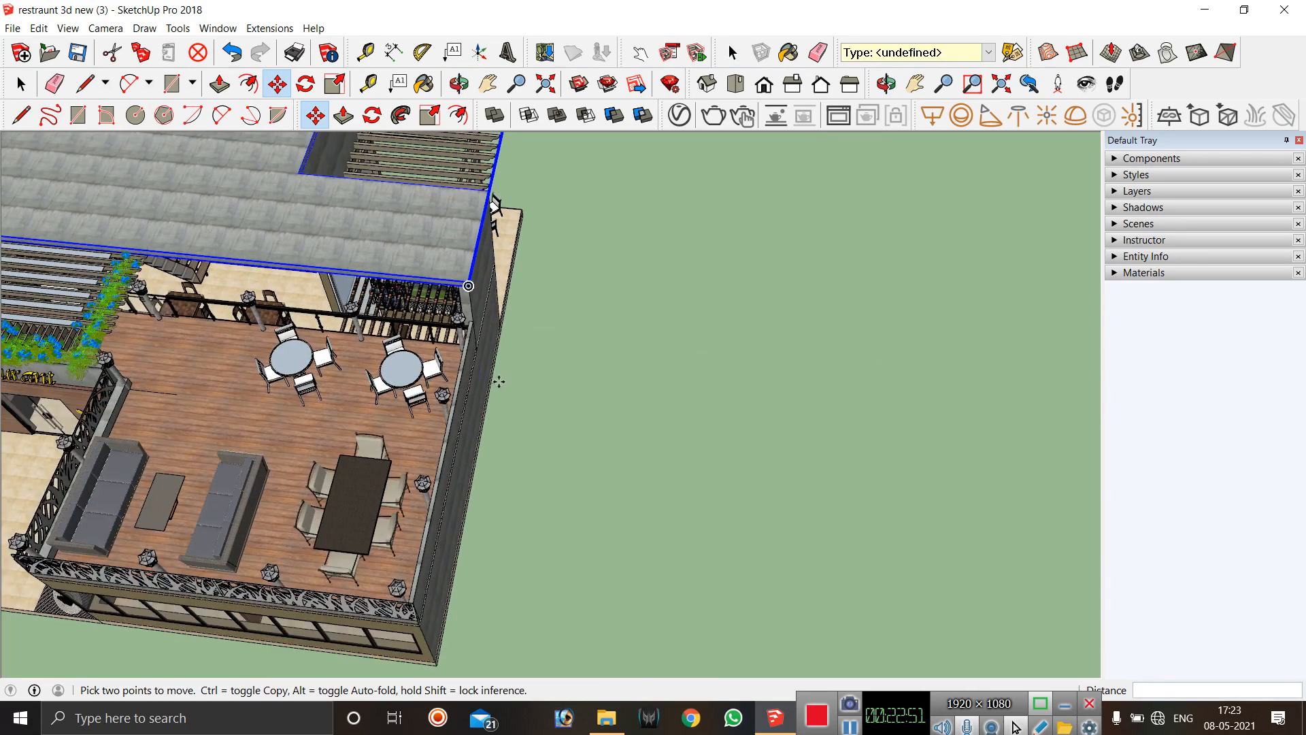
pyautogui.click(885, 83)
pyautogui.moveTo(602, 380)
pyautogui.mouseDown()
pyautogui.moveTo(621, 209)
pyautogui.moveTo(598, 133)
pyautogui.moveTo(572, 326)
pyautogui.moveTo(583, 385)
pyautogui.mouseUp()
pyautogui.scroll(-3, 711, 343)
pyautogui.press('space')
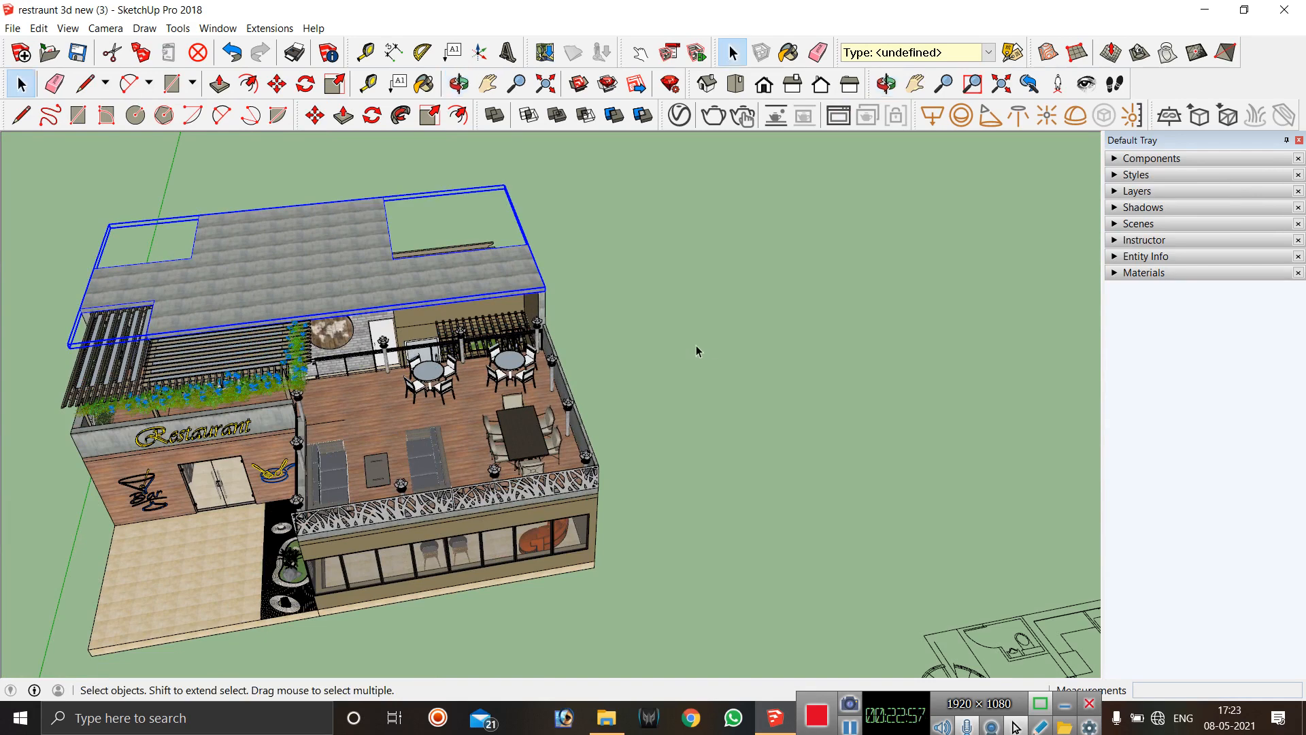
pyautogui.click(714, 319)
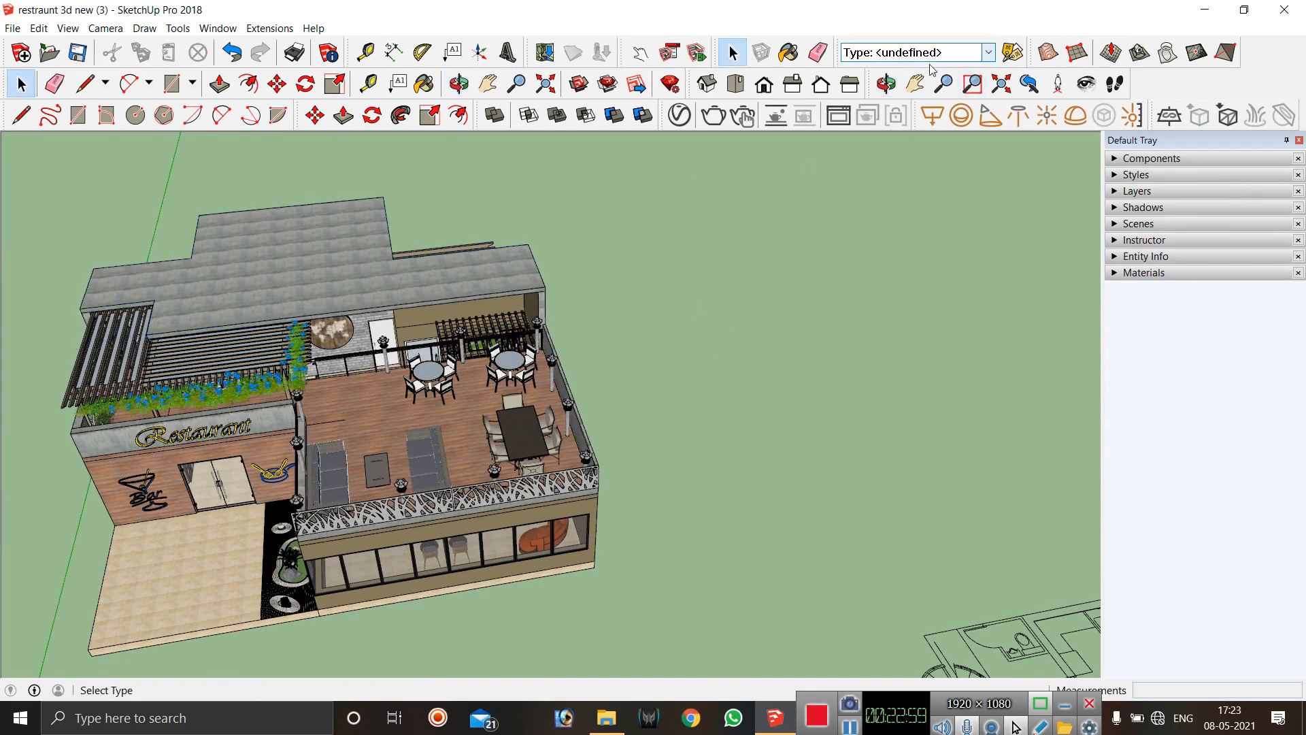
# Examine the assembled restaurant from the front and from above, checking how the roof slab sits on the walls.
pyautogui.click(885, 84)
pyautogui.moveTo(674, 257); pyautogui.dragTo(422, 365)
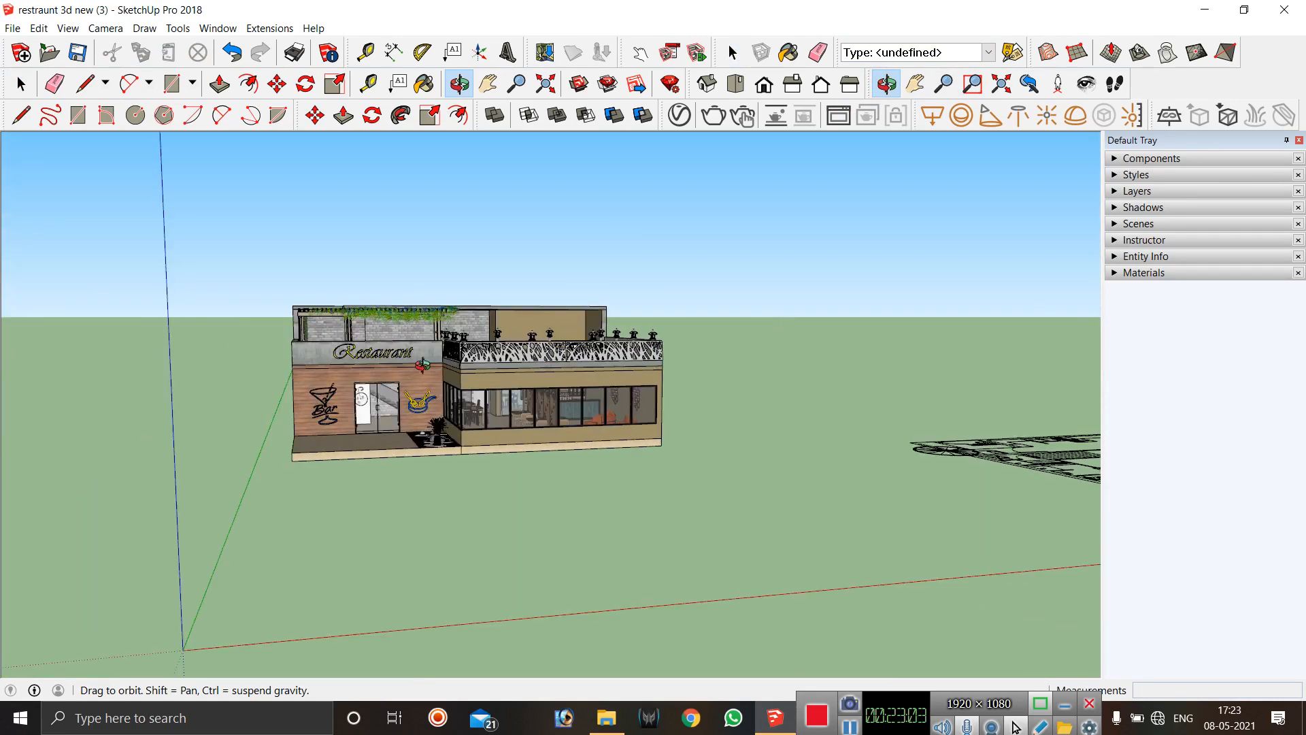
pyautogui.moveTo(344, 352); pyautogui.dragTo(449, 480)
pyautogui.scroll(3, 391, 364)
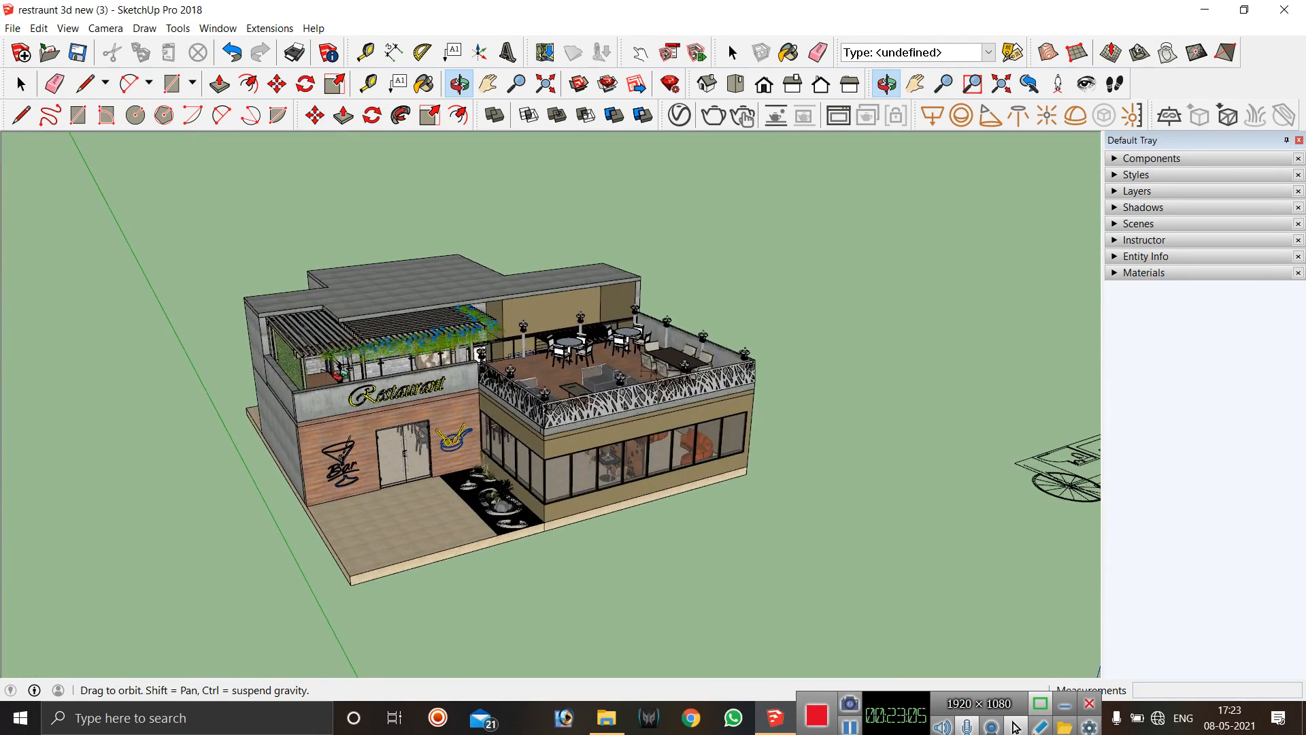
pyautogui.scroll(3, 354, 333)
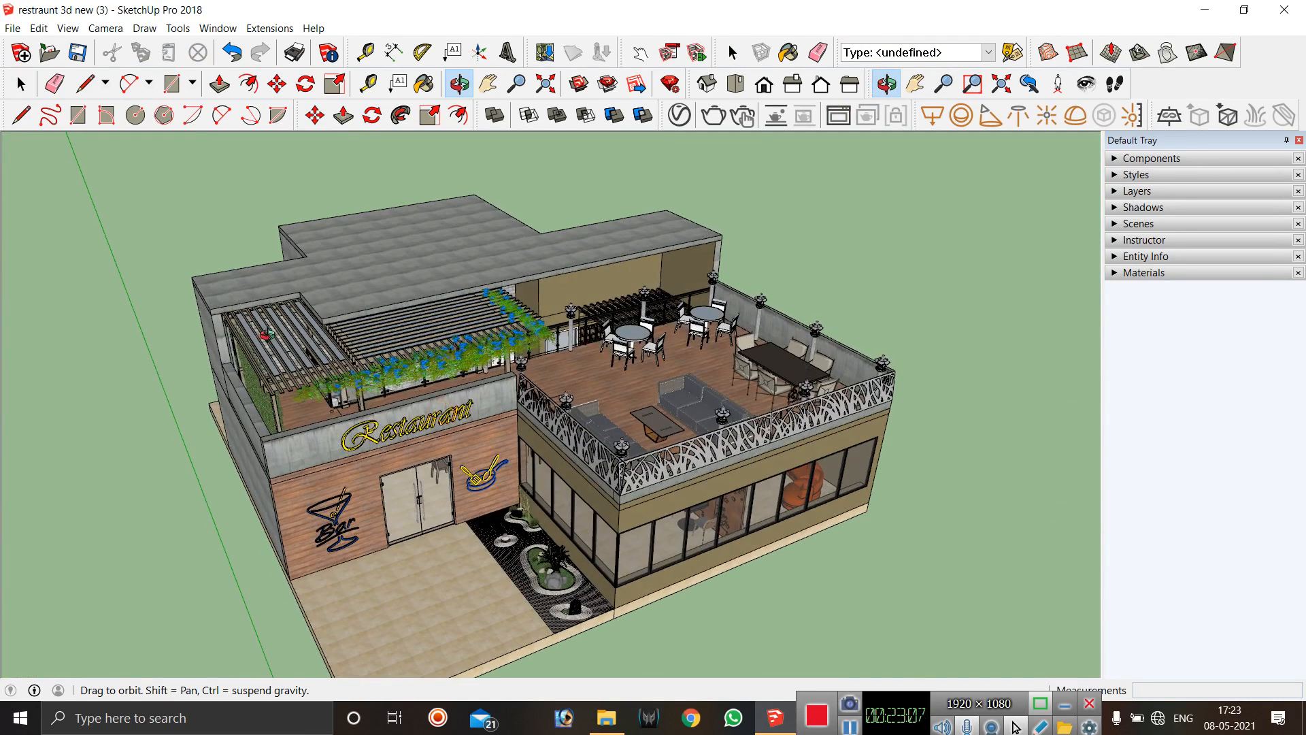
pyautogui.moveTo(441, 446); pyautogui.dragTo(429, 408)
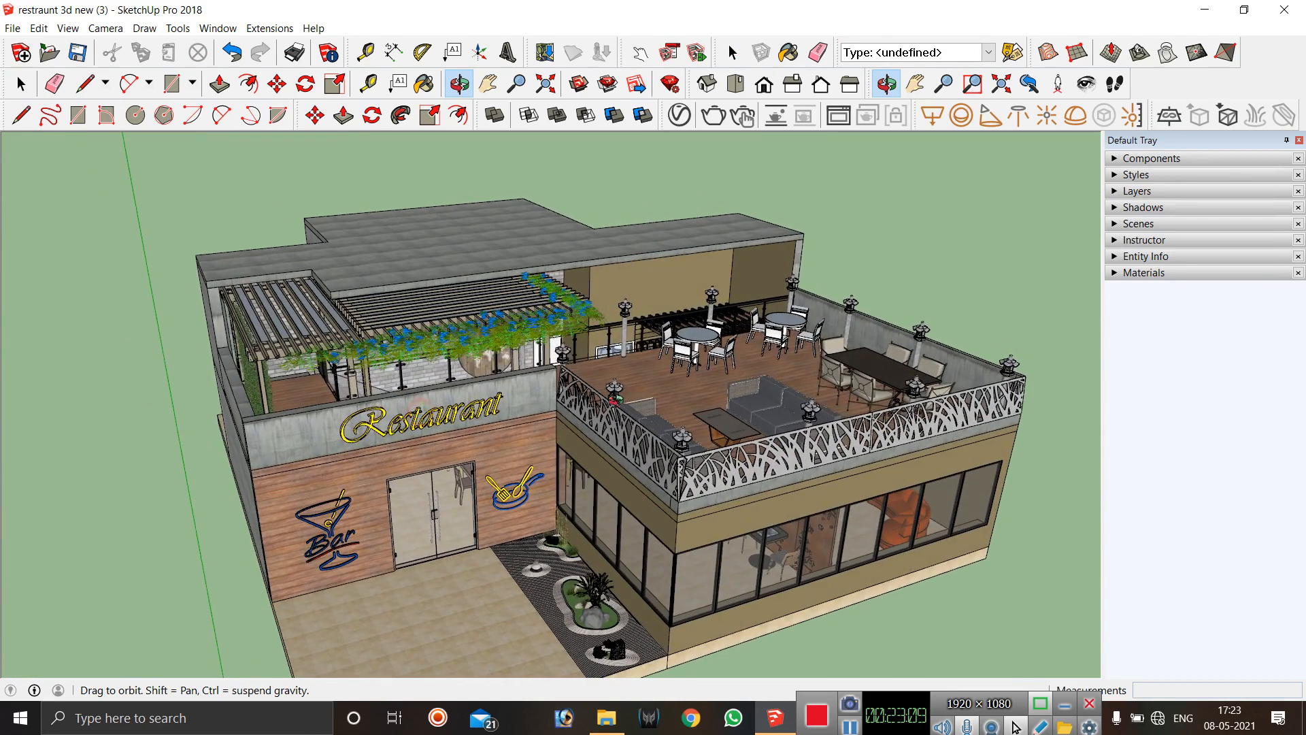
pyautogui.scroll(-1, 545, 415)
pyautogui.moveTo(544, 565); pyautogui.dragTo(705, 503)
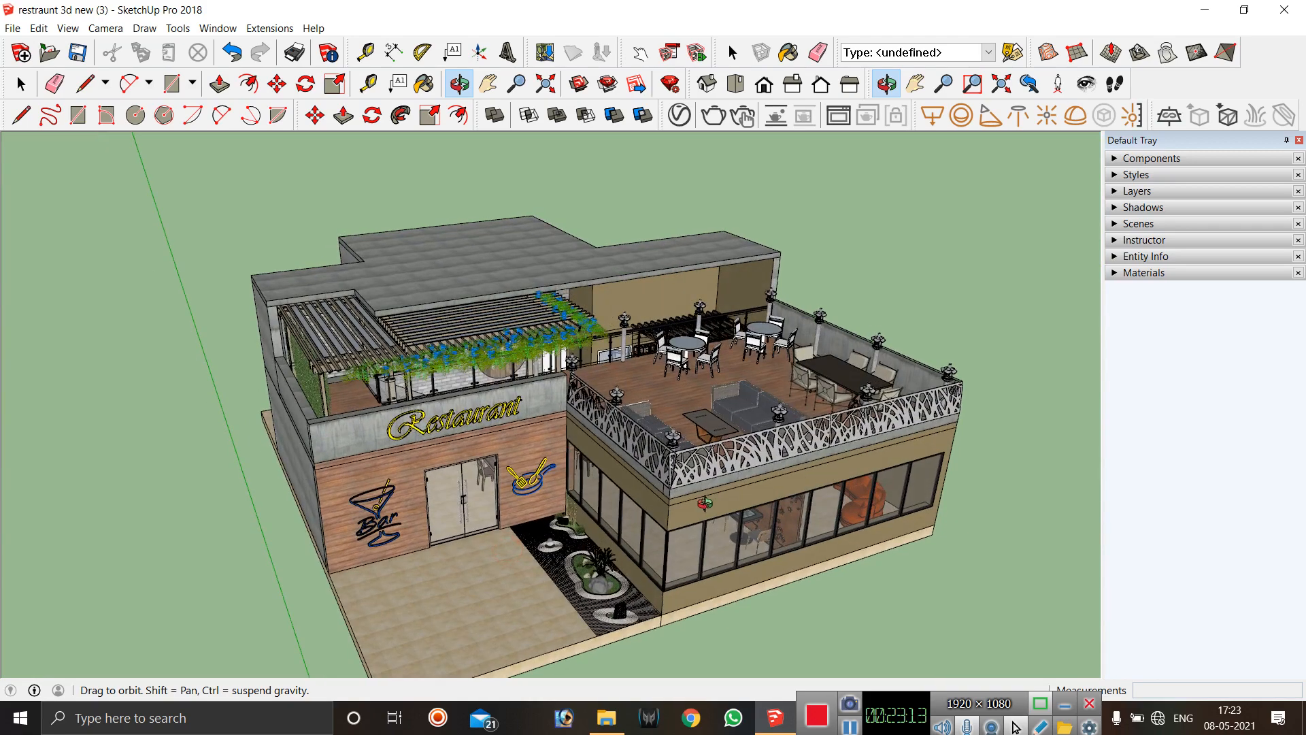
pyautogui.moveTo(624, 496); pyautogui.dragTo(557, 460)
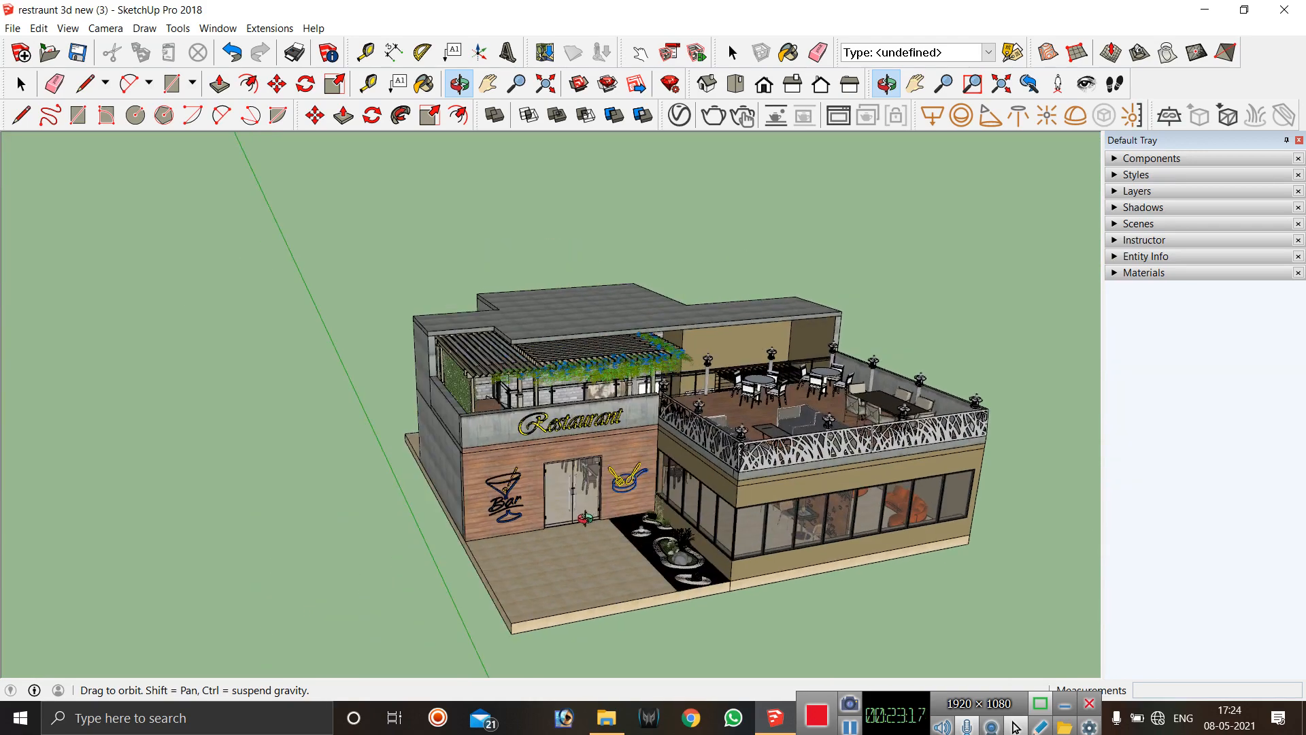
pyautogui.scroll(1, 585, 518)
pyautogui.scroll(-1, 391, 393)
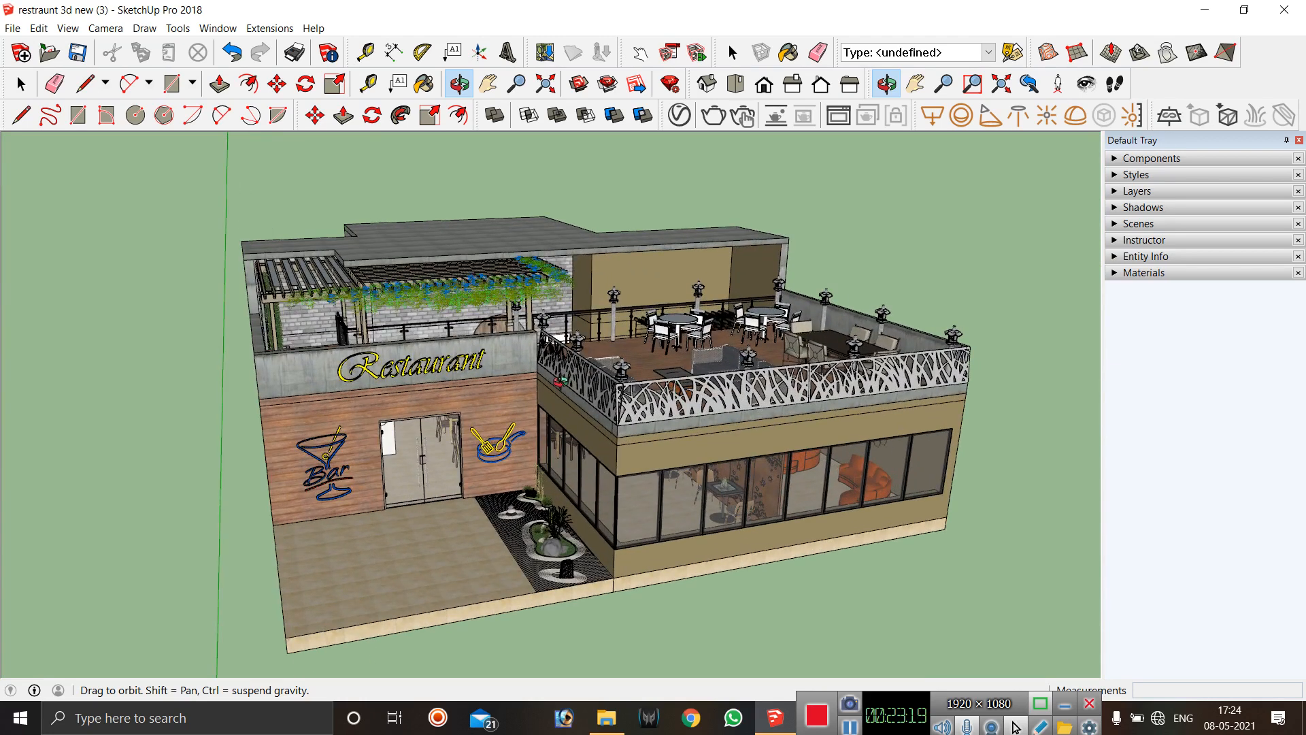
pyautogui.moveTo(559, 381); pyautogui.dragTo(566, 419)
pyautogui.press('space')
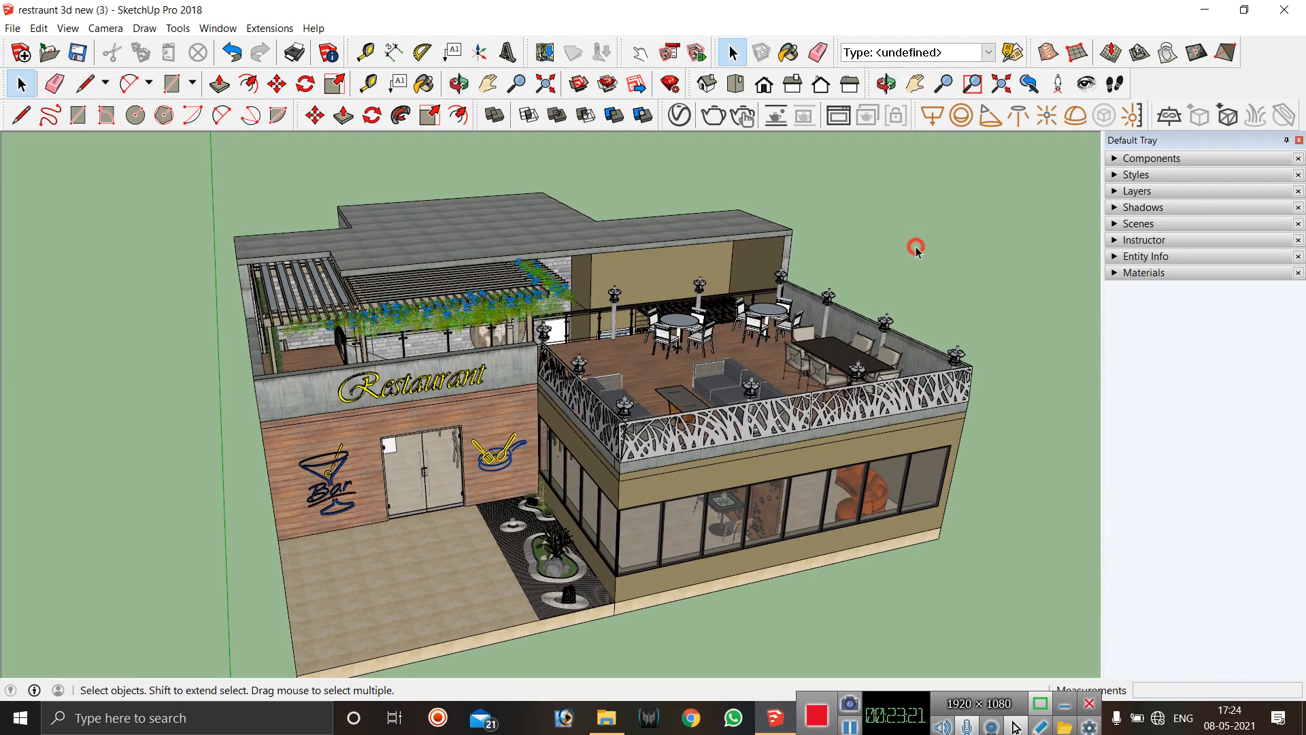
# Check the SunLight entry in the V-Ray lights list.
pyautogui.click(679, 115)
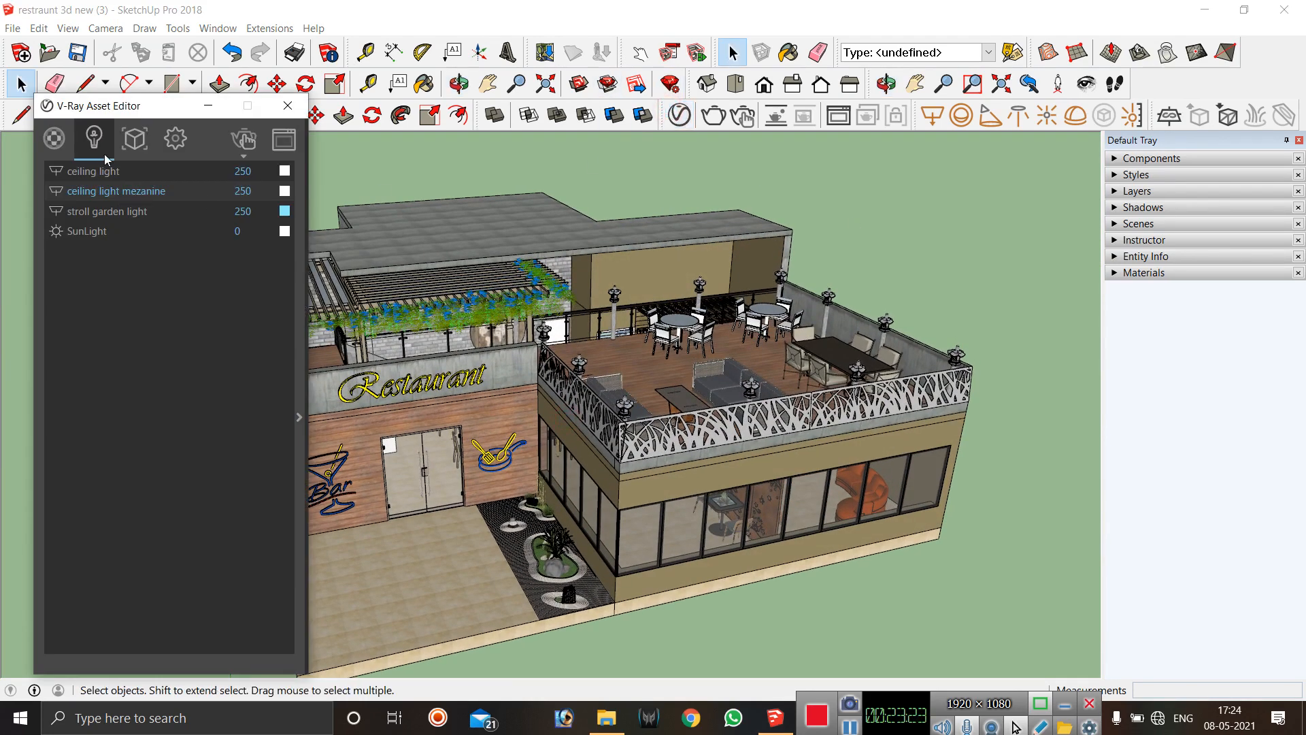
pyautogui.click(110, 231)
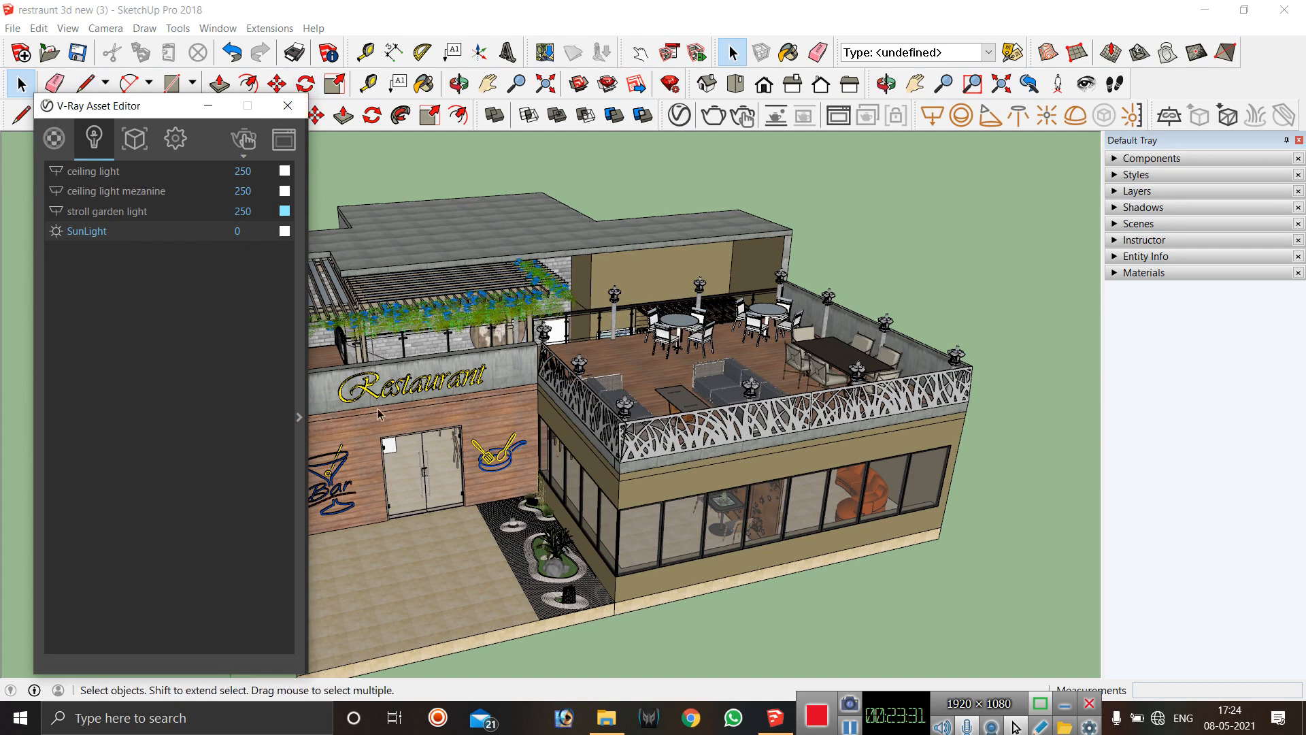
pyautogui.click(288, 105)
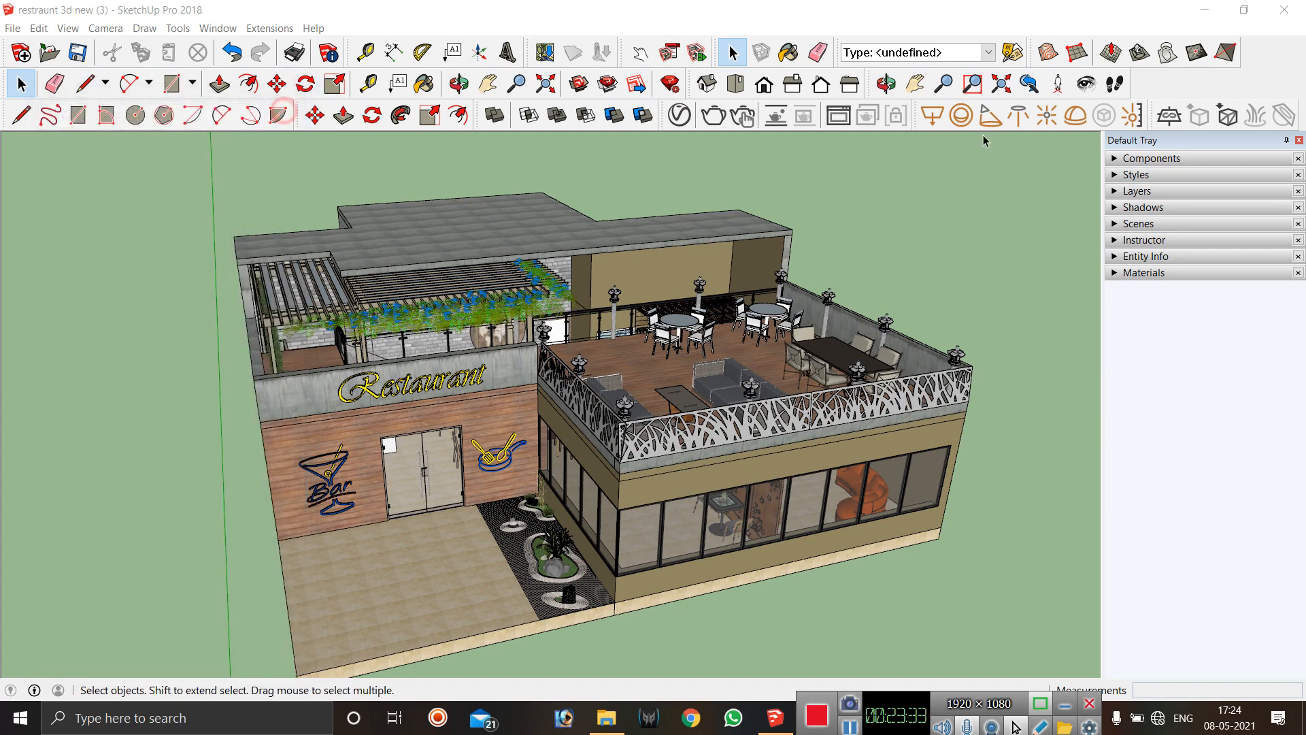
# Run an interactive V-Ray render and examine the lighting of the entrance facade and the ground-floor windows up close.
pyautogui.click(743, 115)
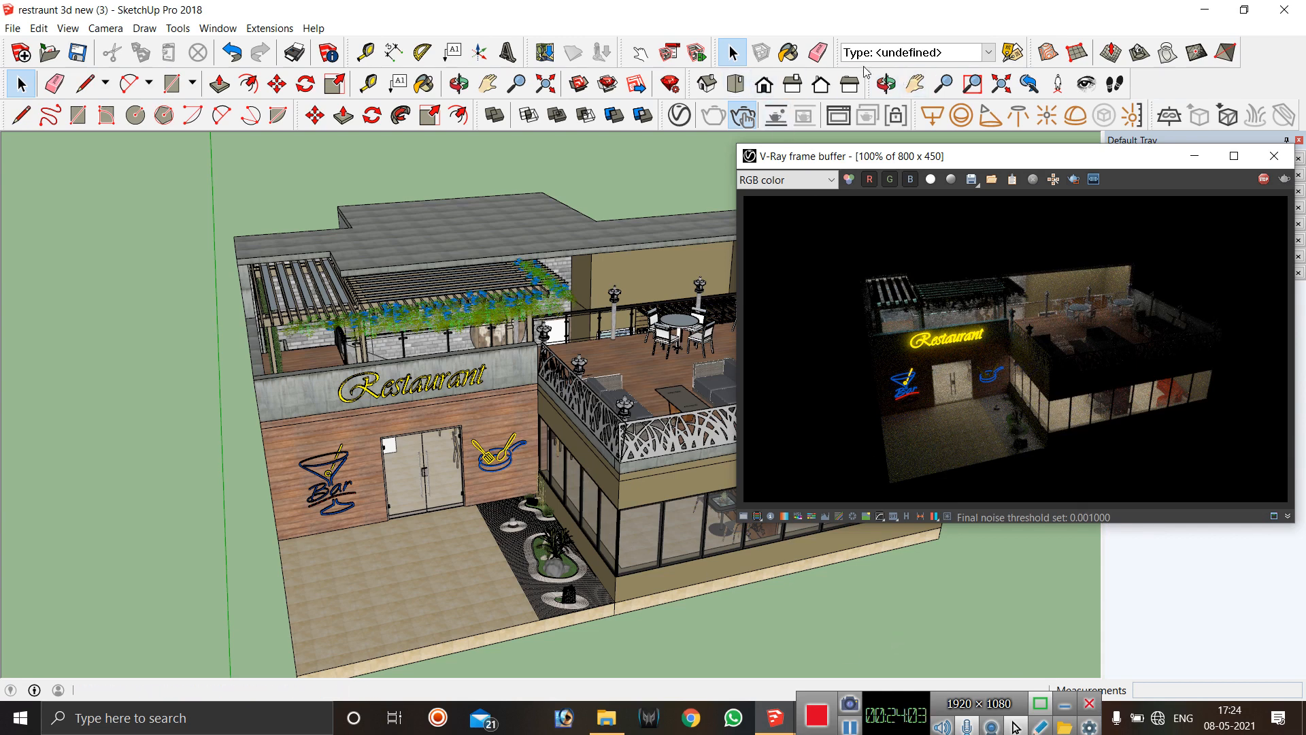
pyautogui.click(884, 83)
pyautogui.moveTo(674, 564); pyautogui.dragTo(671, 517)
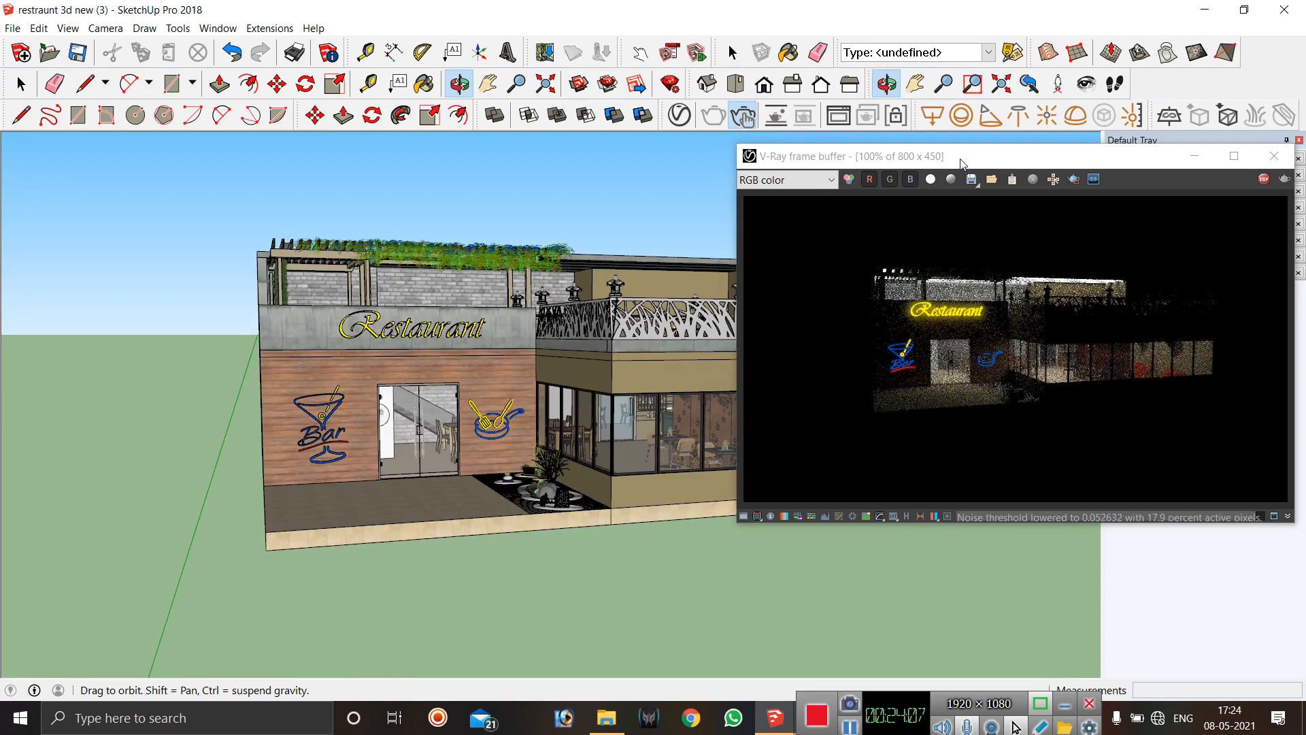
pyautogui.moveTo(960, 159); pyautogui.dragTo(961, 32)
pyautogui.scroll(-2, 560, 586)
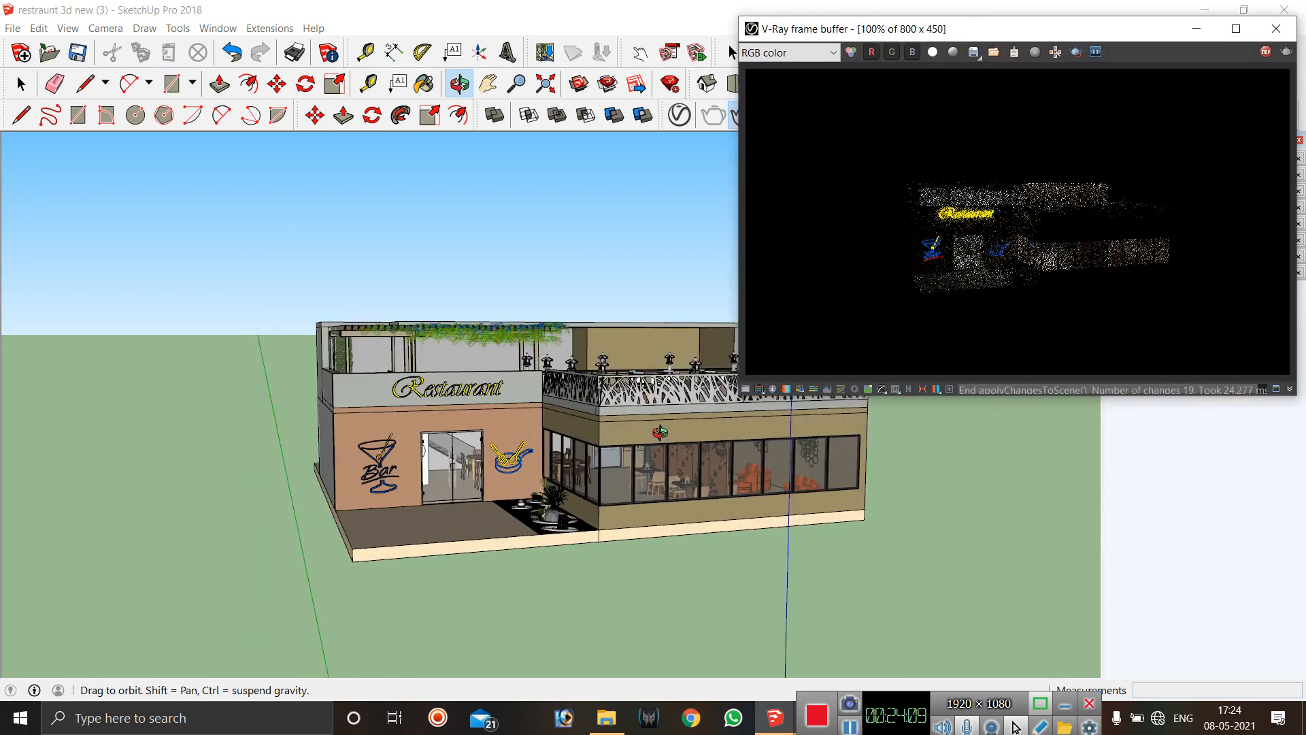
pyautogui.scroll(3, 670, 475)
pyautogui.scroll(3, 670, 475)
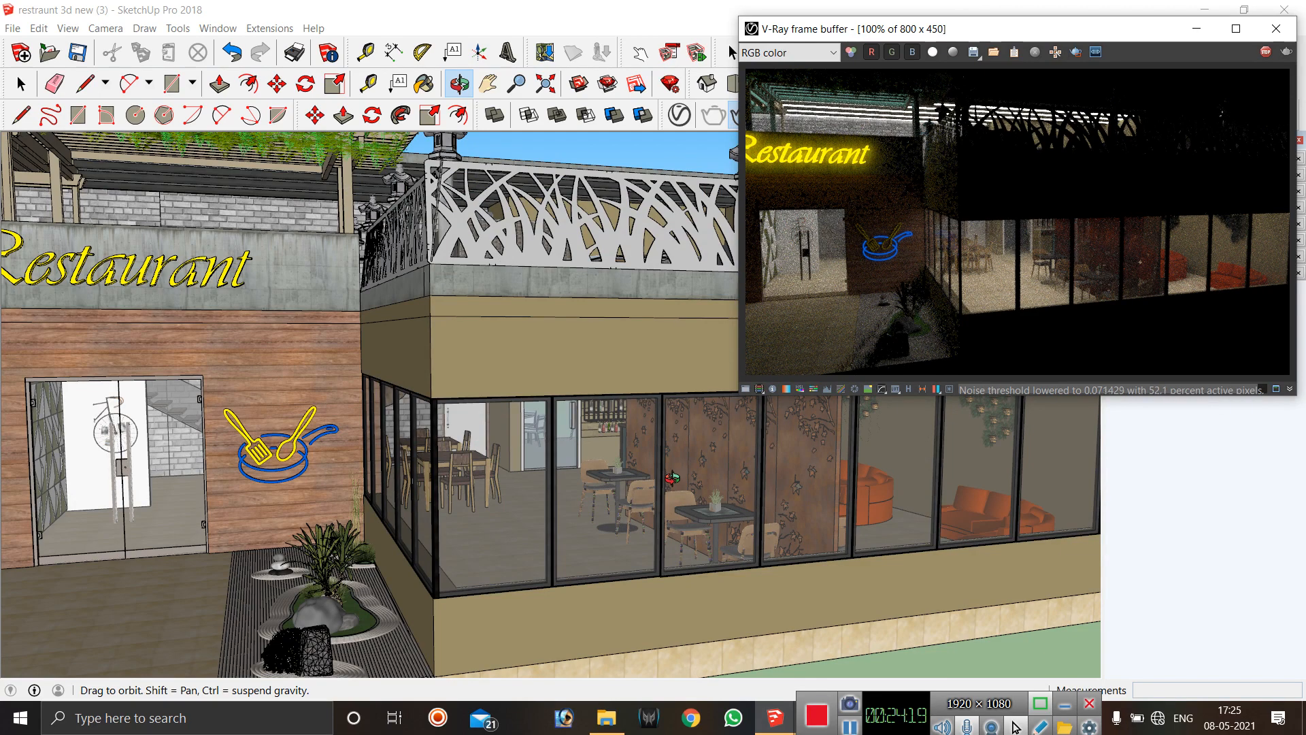
# Examine the upper terrace seating and the ceiling light strips by the brick wall in the interactive render.
pyautogui.scroll(-8, 670, 479)
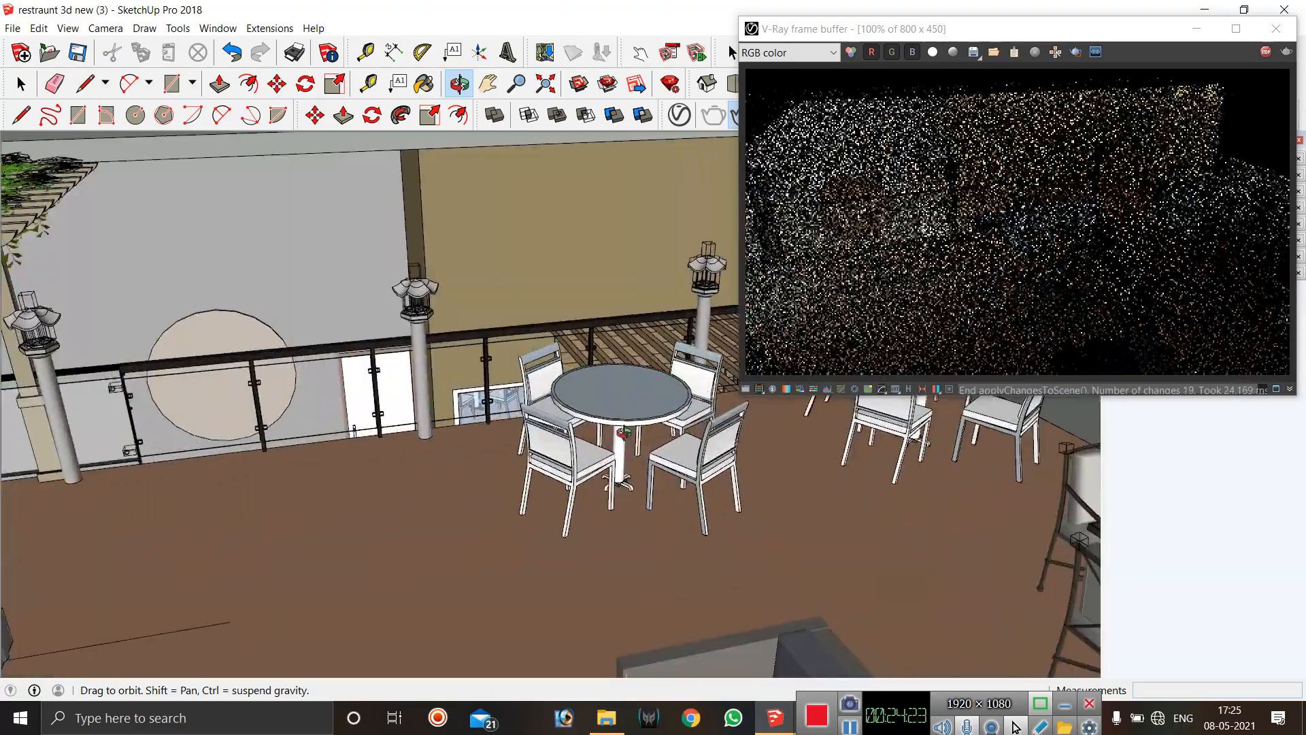
pyautogui.moveTo(624, 433); pyautogui.dragTo(435, 391, button='middle')
pyautogui.scroll(-3, 594, 530)
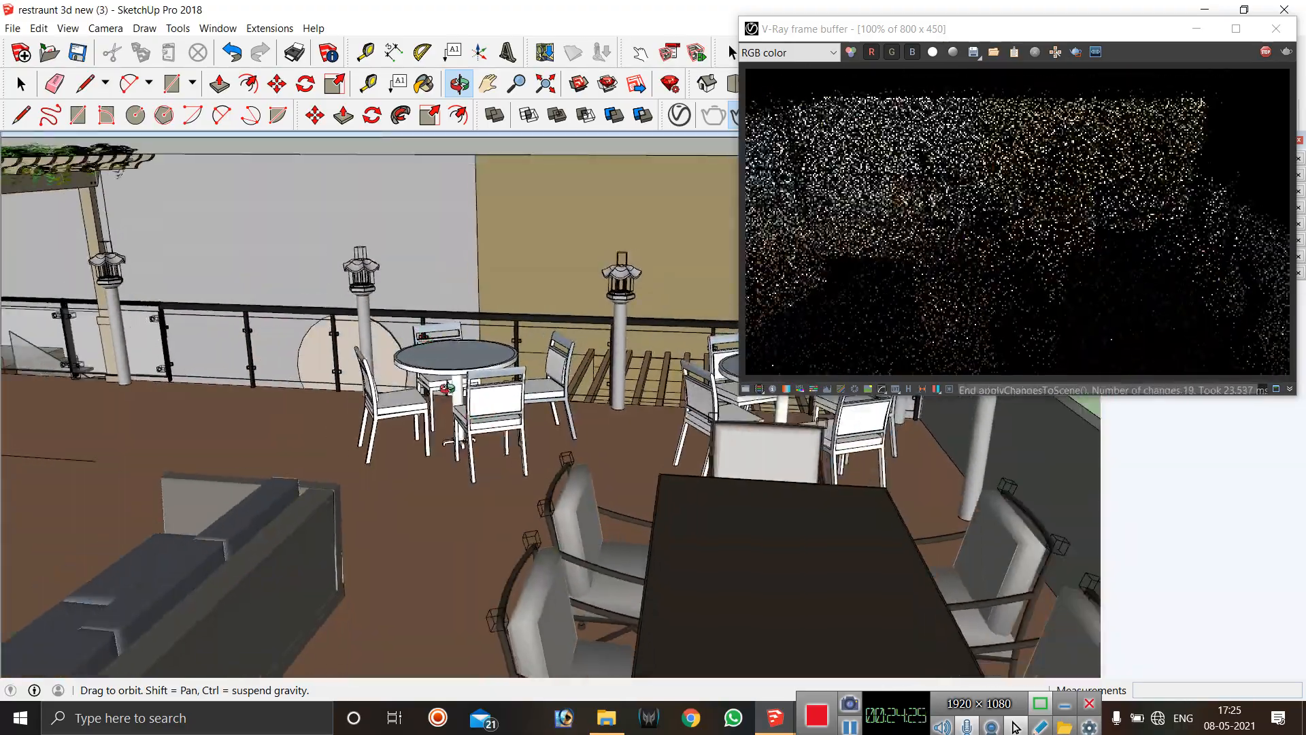
pyautogui.scroll(5, 282, 291)
pyautogui.moveTo(1014, 25); pyautogui.dragTo(1014, 215)
# Look around from the terrace to examine the rendered lighting on the pergola, brick wall, railing and Restaurant sign.
pyautogui.click(1086, 83)
pyautogui.moveTo(449, 218); pyautogui.dragTo(370, 406)
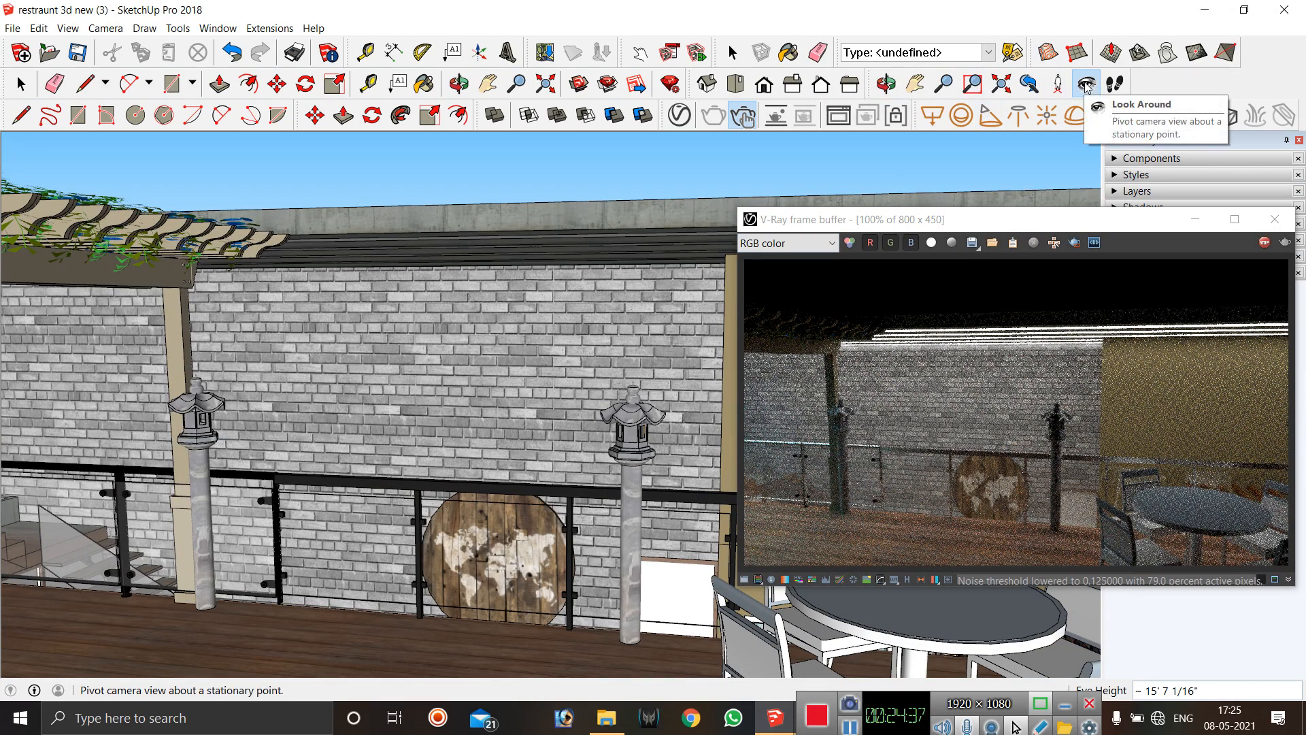
pyautogui.moveTo(548, 266); pyautogui.dragTo(355, 296)
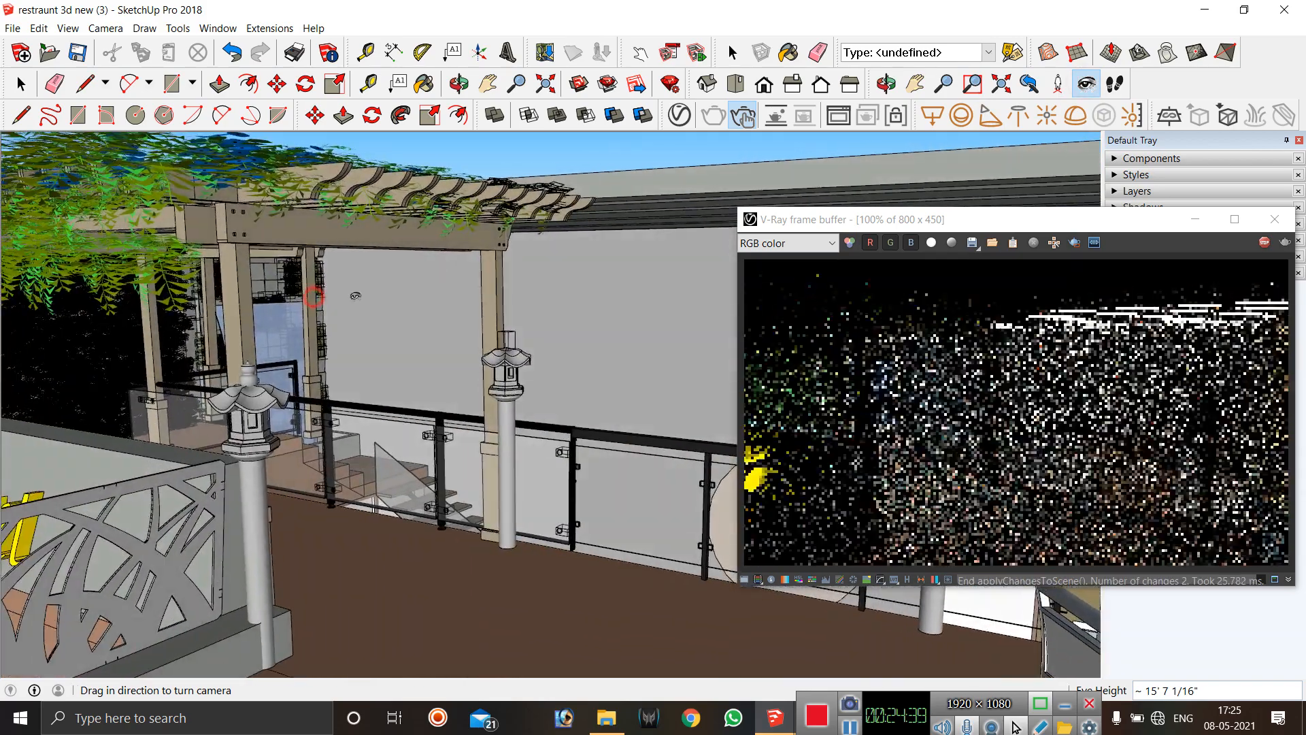
pyautogui.moveTo(456, 315); pyautogui.dragTo(428, 323)
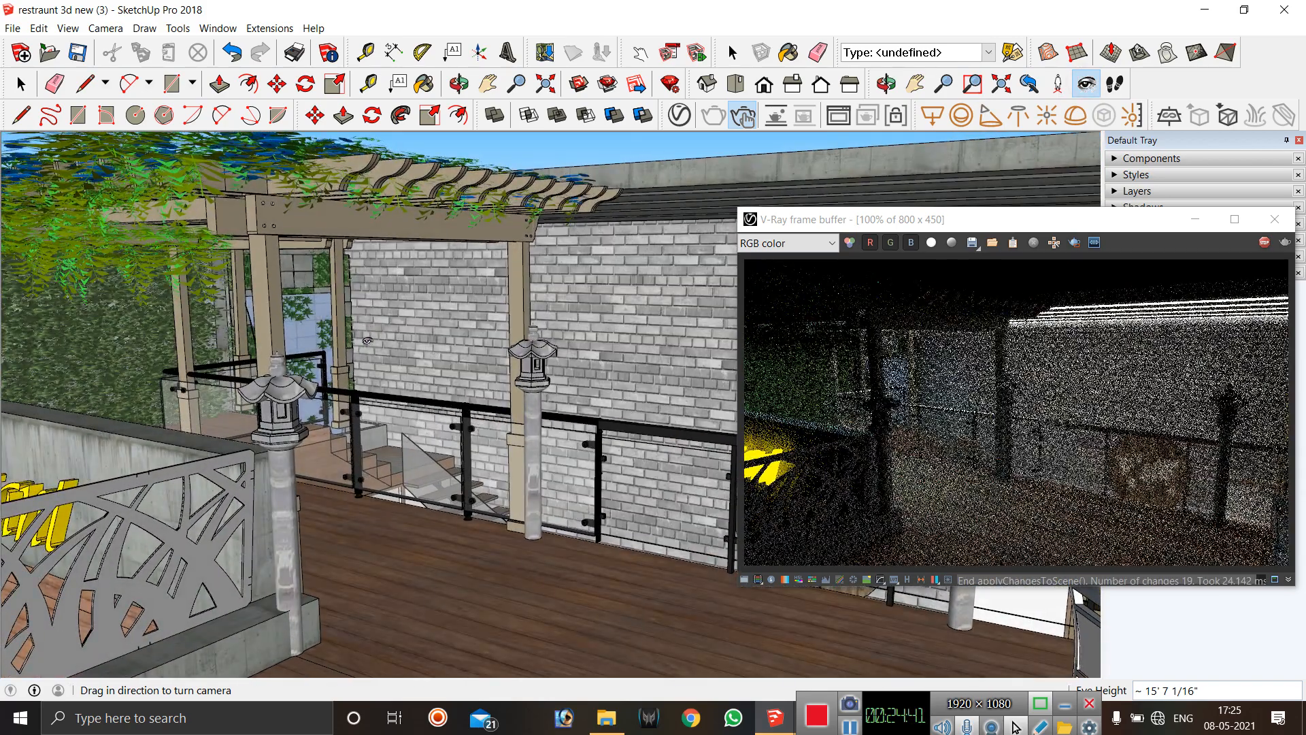
pyautogui.moveTo(579, 273); pyautogui.dragTo(462, 365)
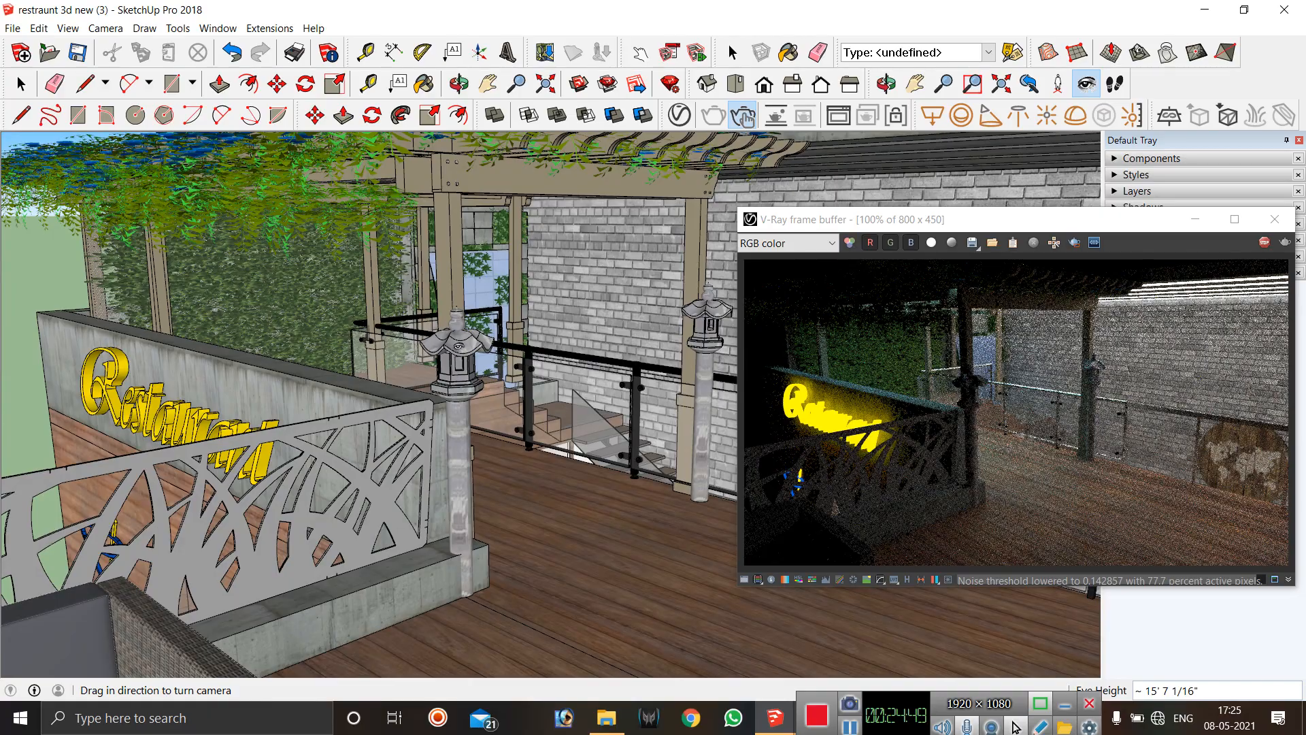
pyautogui.moveTo(457, 362); pyautogui.dragTo(332, 358)
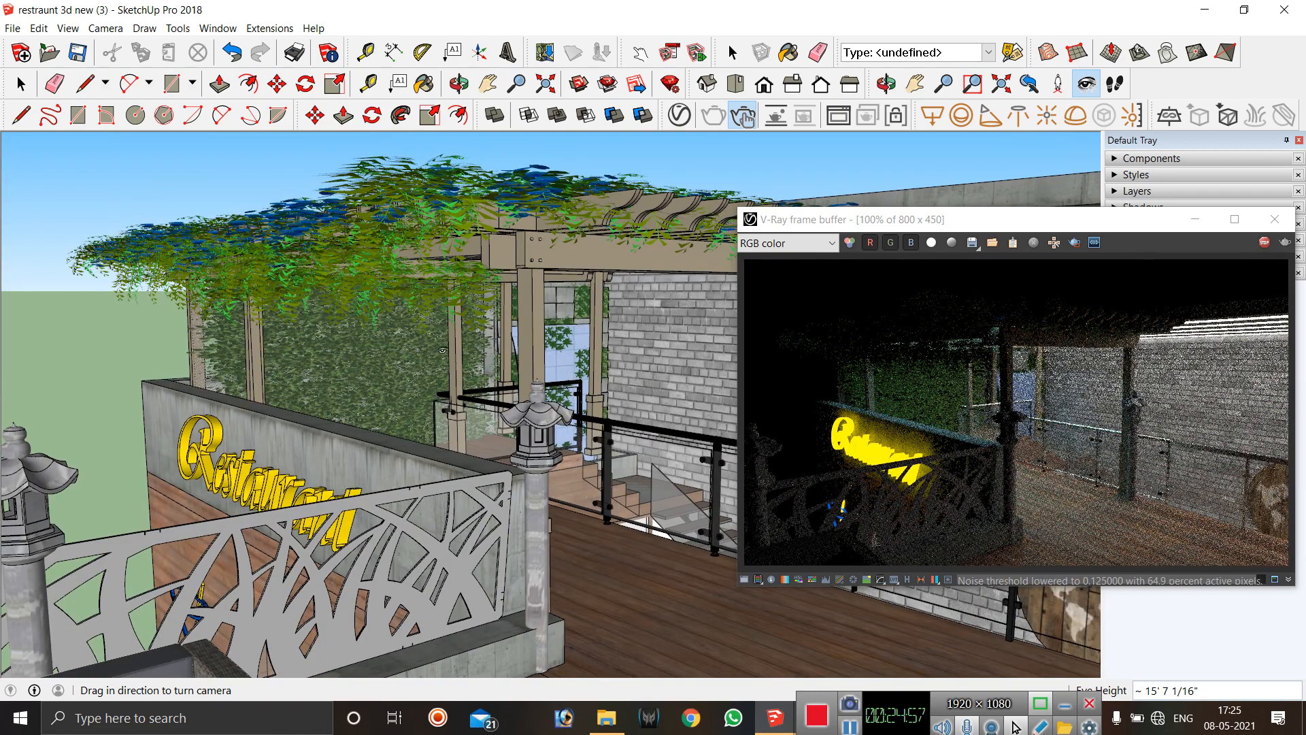
# Examine the rendered lighting around the terrace dining table and lantern posts, and close the V-Ray frame buffer.
pyautogui.moveTo(443, 351); pyautogui.dragTo(376, 377)
pyautogui.moveTo(943, 215); pyautogui.dragTo(884, 121)
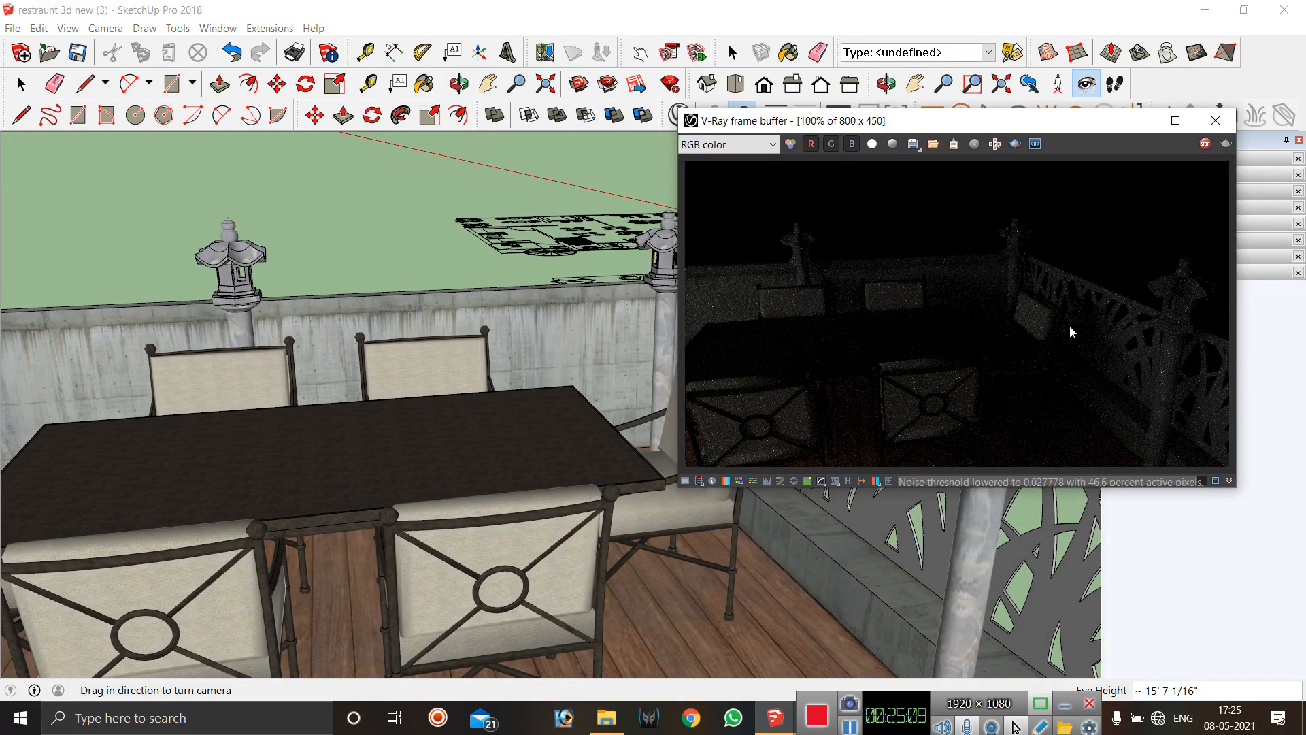
pyautogui.moveTo(480, 343)
pyautogui.mouseDown()
pyautogui.moveTo(358, 417)
pyautogui.moveTo(327, 381)
pyautogui.moveTo(90, 287)
pyautogui.moveTo(296, 317)
pyautogui.mouseUp()
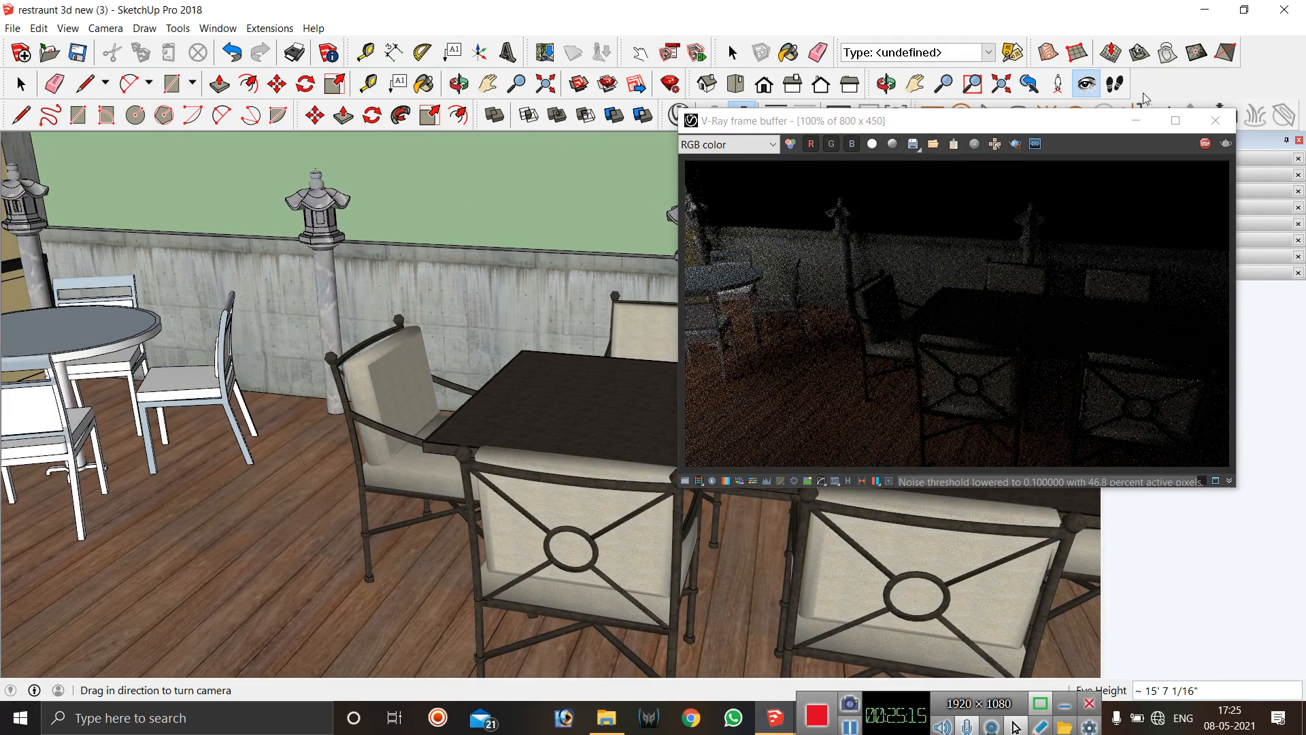
pyautogui.click(1215, 120)
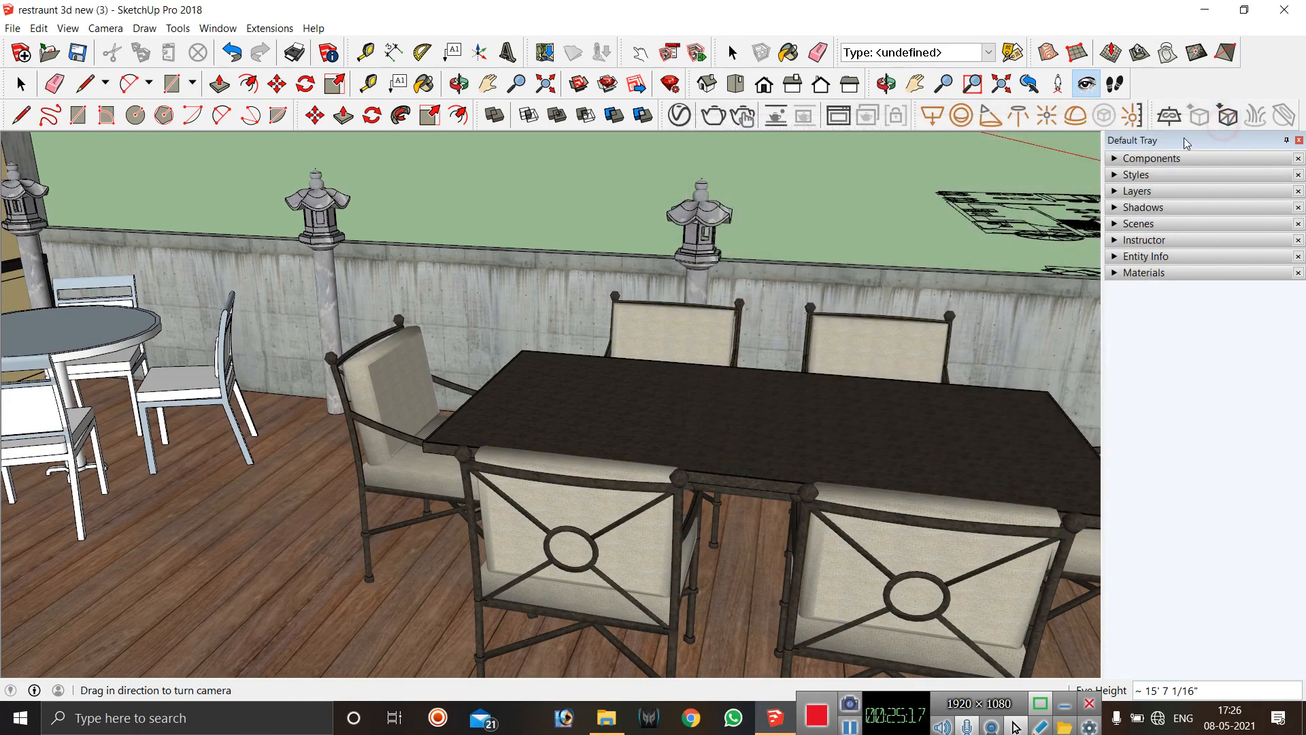
# Examine the upper terrace from above, including the sofas, coffee table, dining set and patterned railing.
pyautogui.scroll(-5, 649, 261)
pyautogui.moveTo(503, 306); pyautogui.dragTo(498, 379)
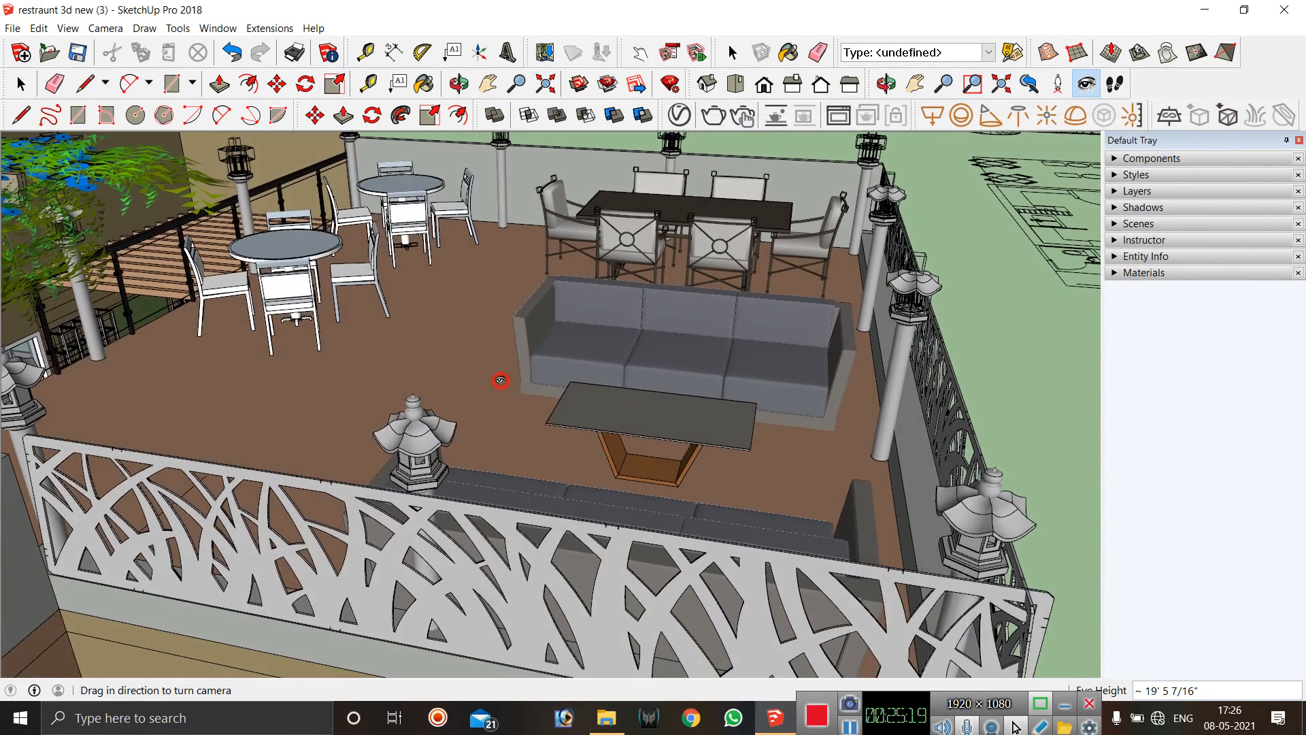
pyautogui.scroll(-2, 470, 562)
pyautogui.scroll(-3, 469, 562)
pyautogui.moveTo(469, 562); pyautogui.dragTo(38, 395)
pyautogui.scroll(-1, 38, 395)
pyautogui.scroll(8, 740, 541)
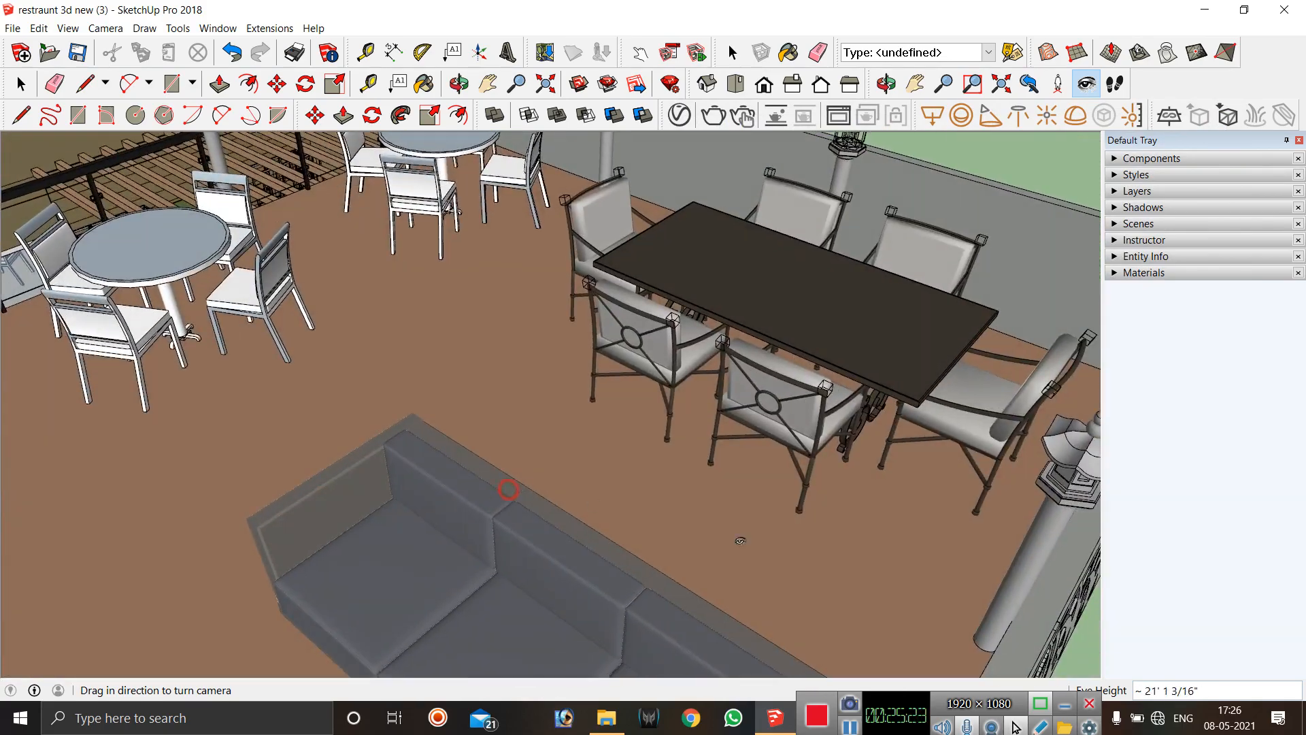
pyautogui.scroll(-5, 883, 560)
pyautogui.moveTo(669, 425); pyautogui.dragTo(965, 530)
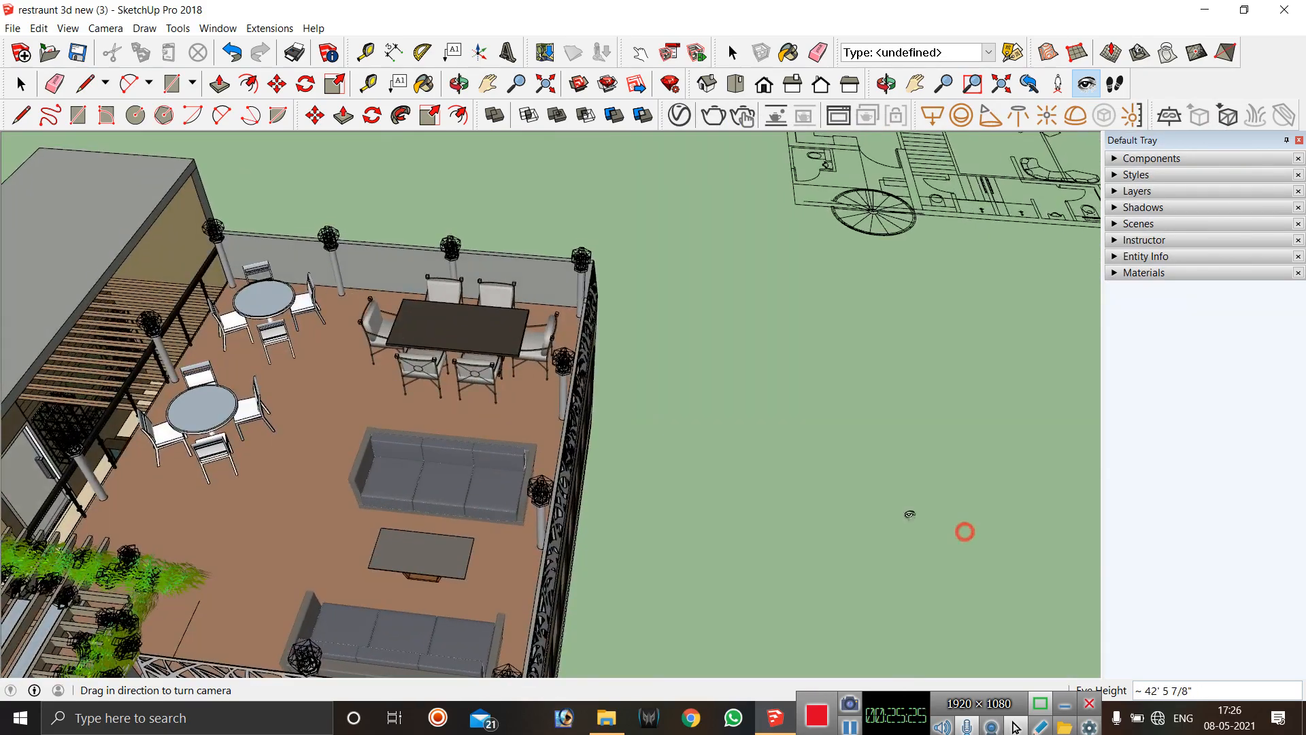
# Examine the terrace's round tables, lantern posts and the pergola beside the railing, along with the rectangular dining table.
pyautogui.scroll(-4, 912, 512)
pyautogui.scroll(8, 744, 476)
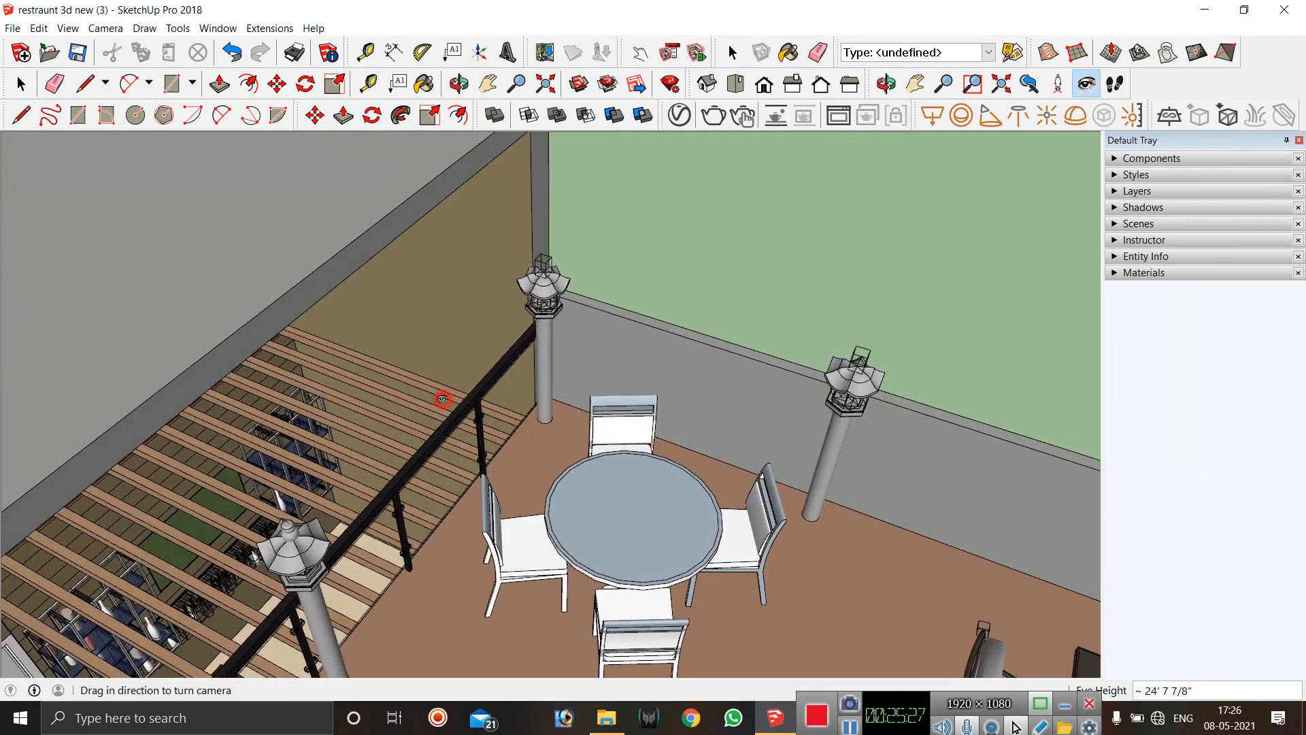
pyautogui.scroll(-4, 443, 399)
pyautogui.scroll(4, 445, 398)
pyautogui.scroll(-3, 448, 398)
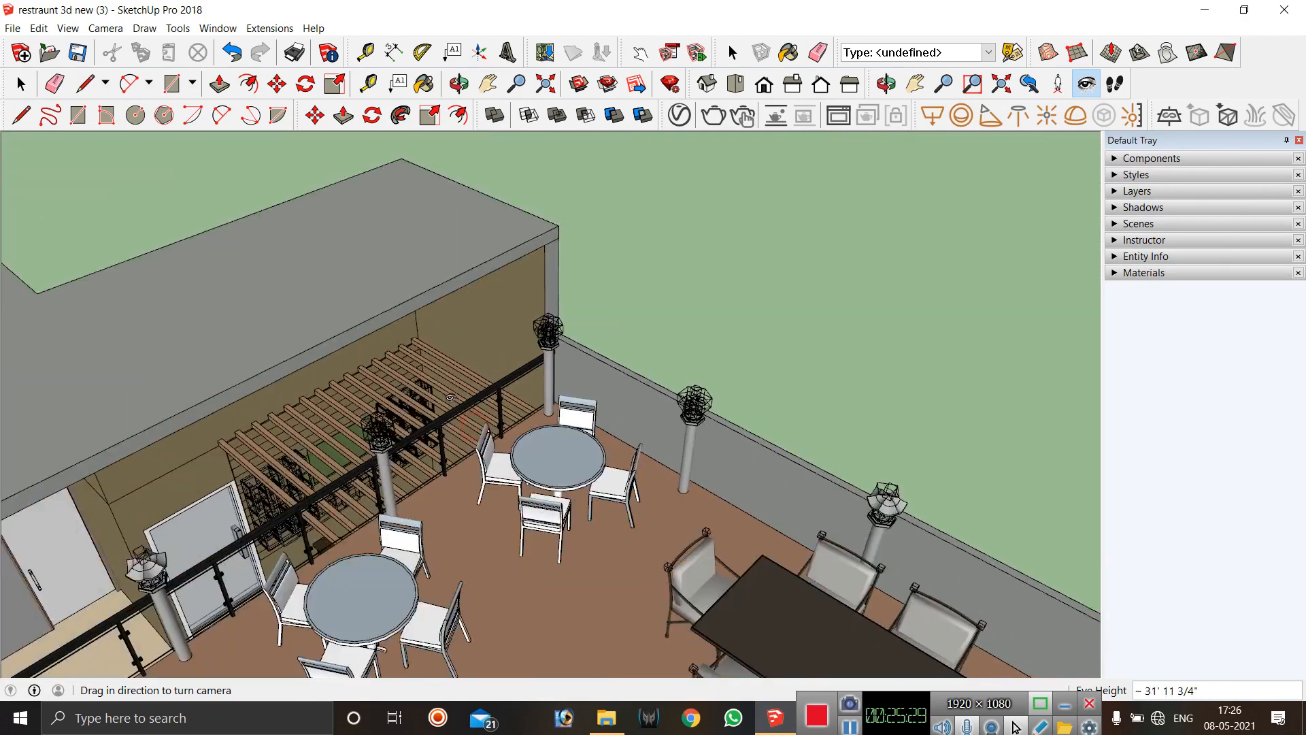
pyautogui.scroll(-4, 451, 396)
pyautogui.scroll(3, 492, 341)
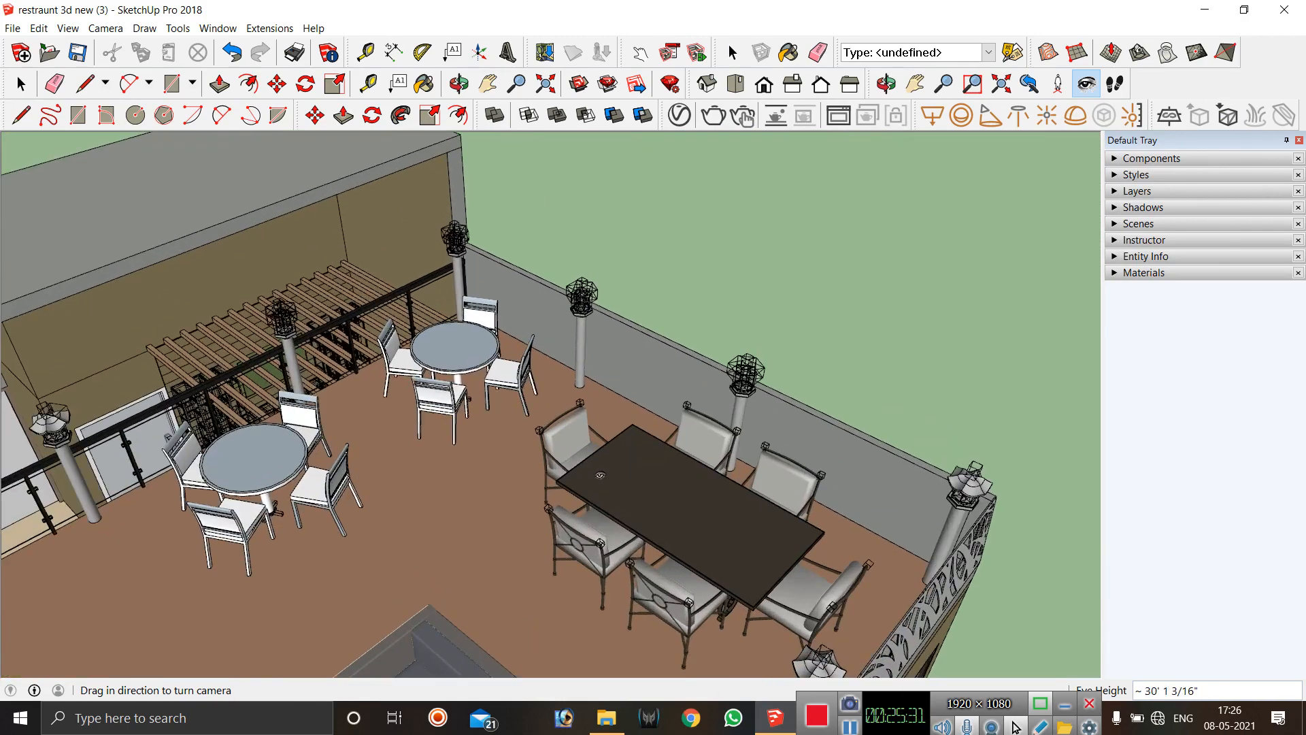
pyautogui.scroll(2, 724, 493)
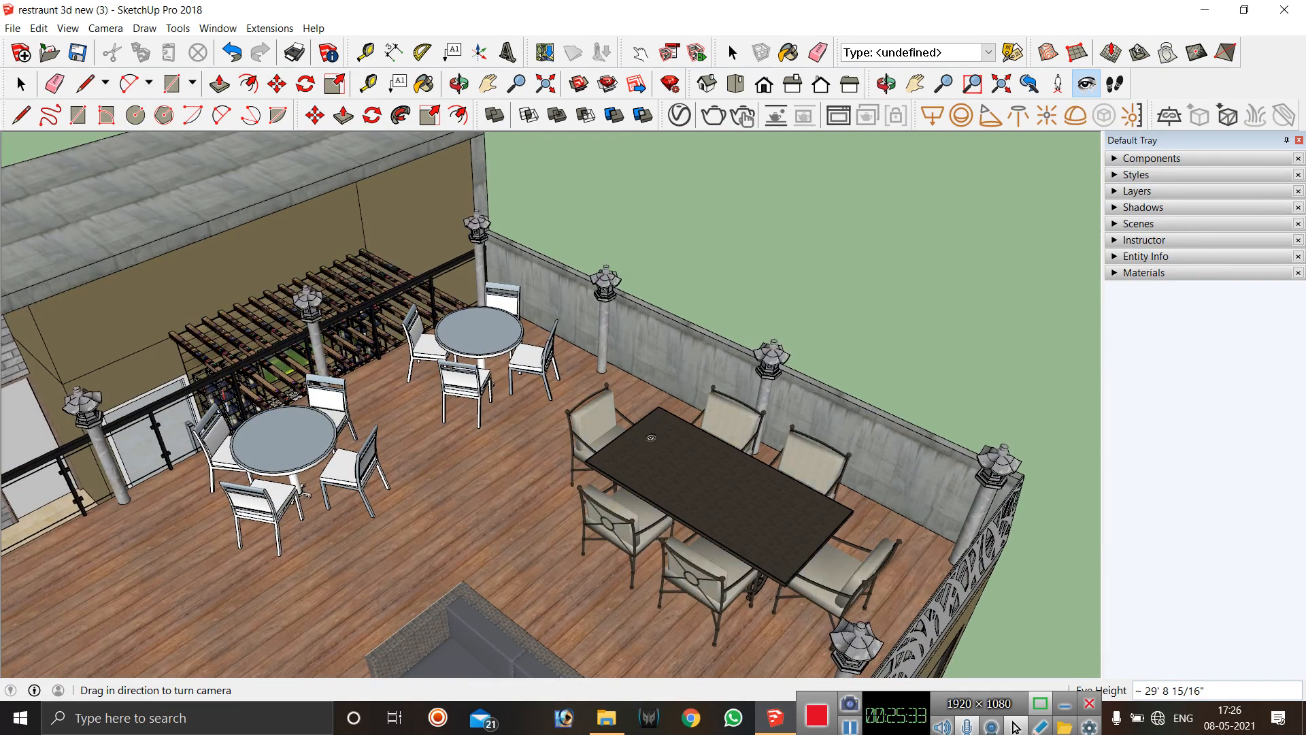
# Show the scene's light list in the V-Ray Asset Editor and move the editor clear of the terrace view.
pyautogui.press('space')
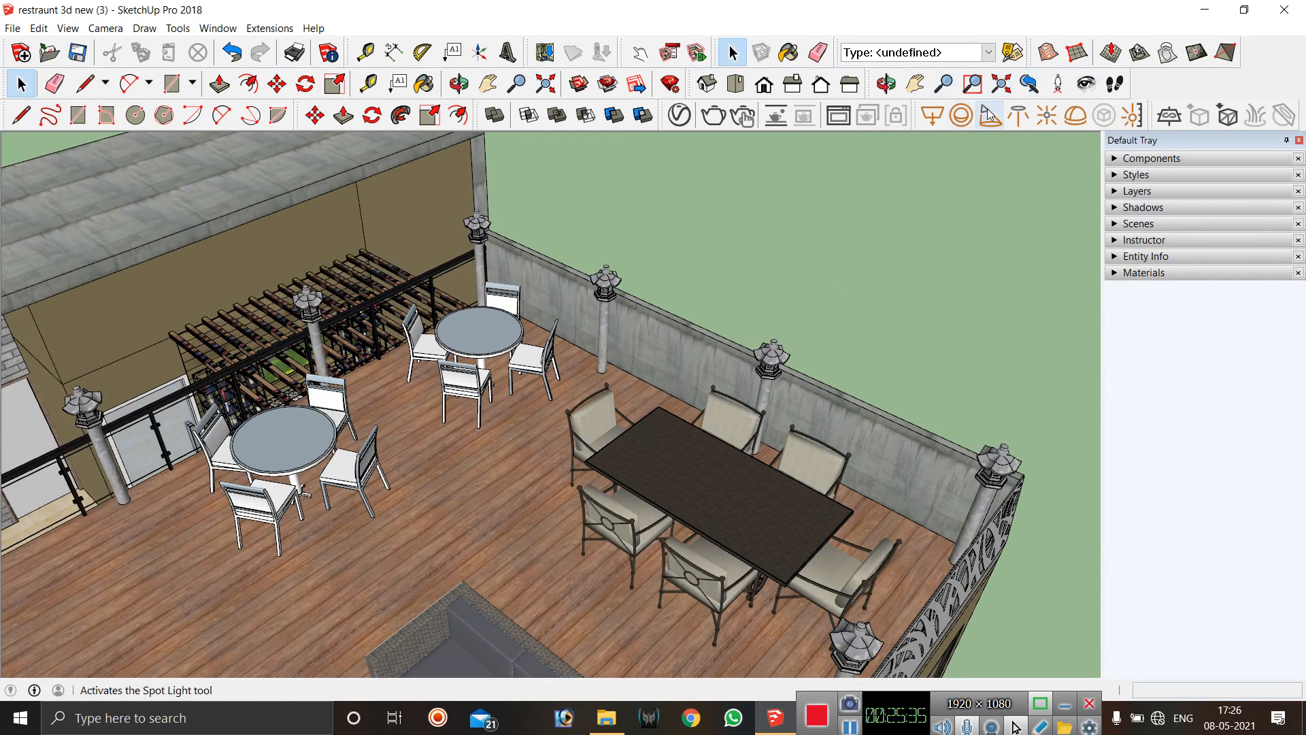
pyautogui.click(677, 116)
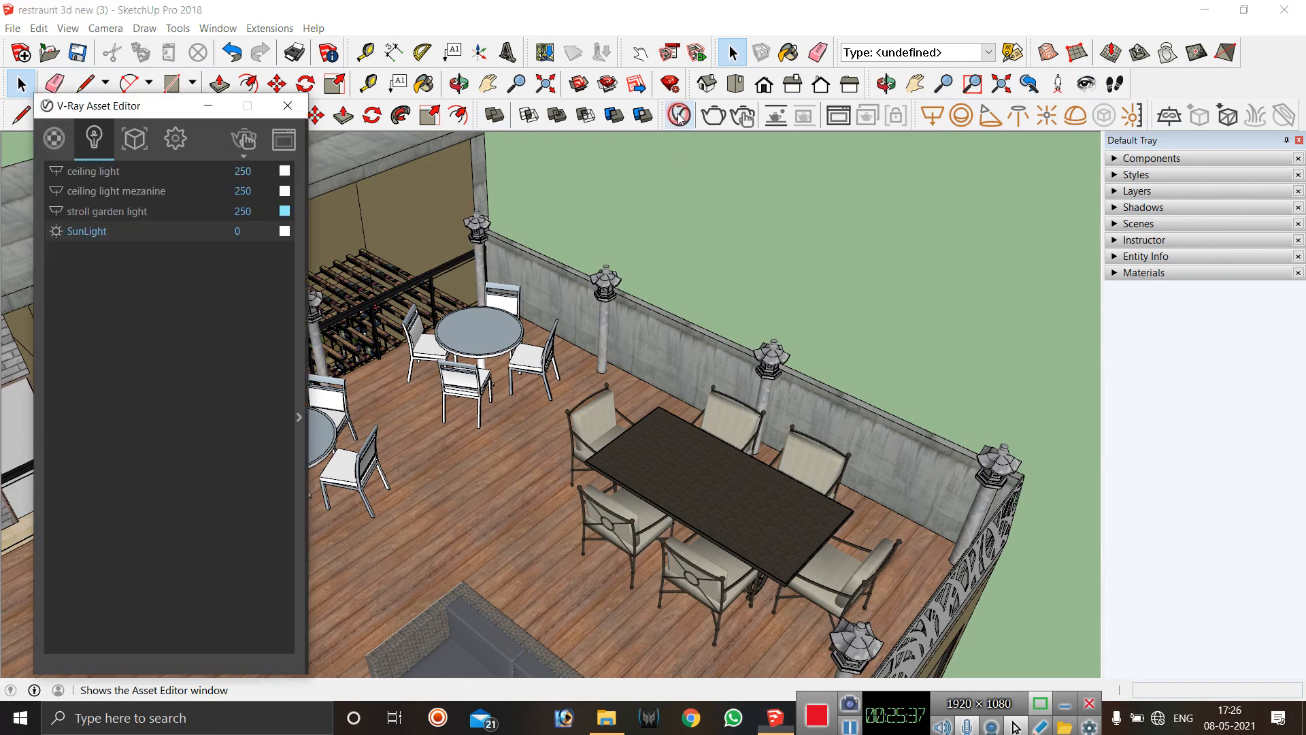
pyautogui.moveTo(175, 108); pyautogui.dragTo(148, 99)
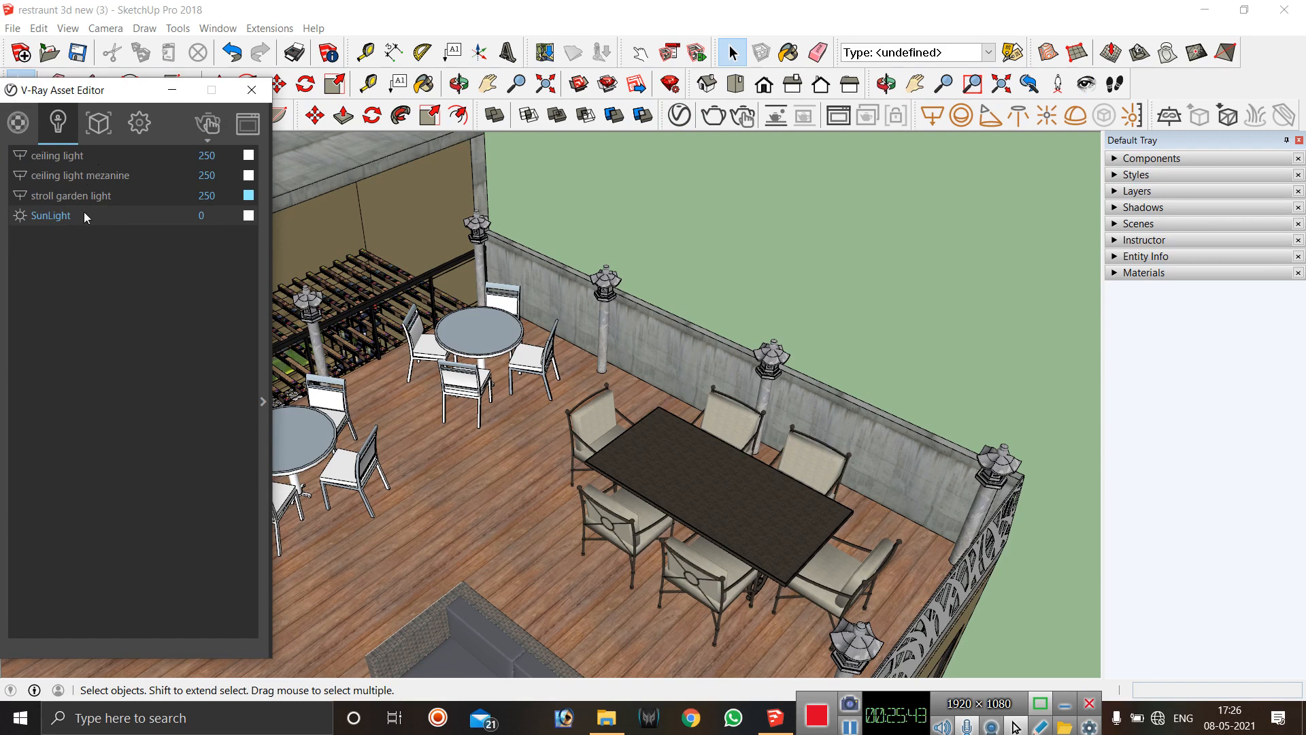
# Place a V-Ray spot light on the deck behind the far round table, aimed up the parapet wall, and set its cone and penumbra angles.
pyautogui.click(987, 117)
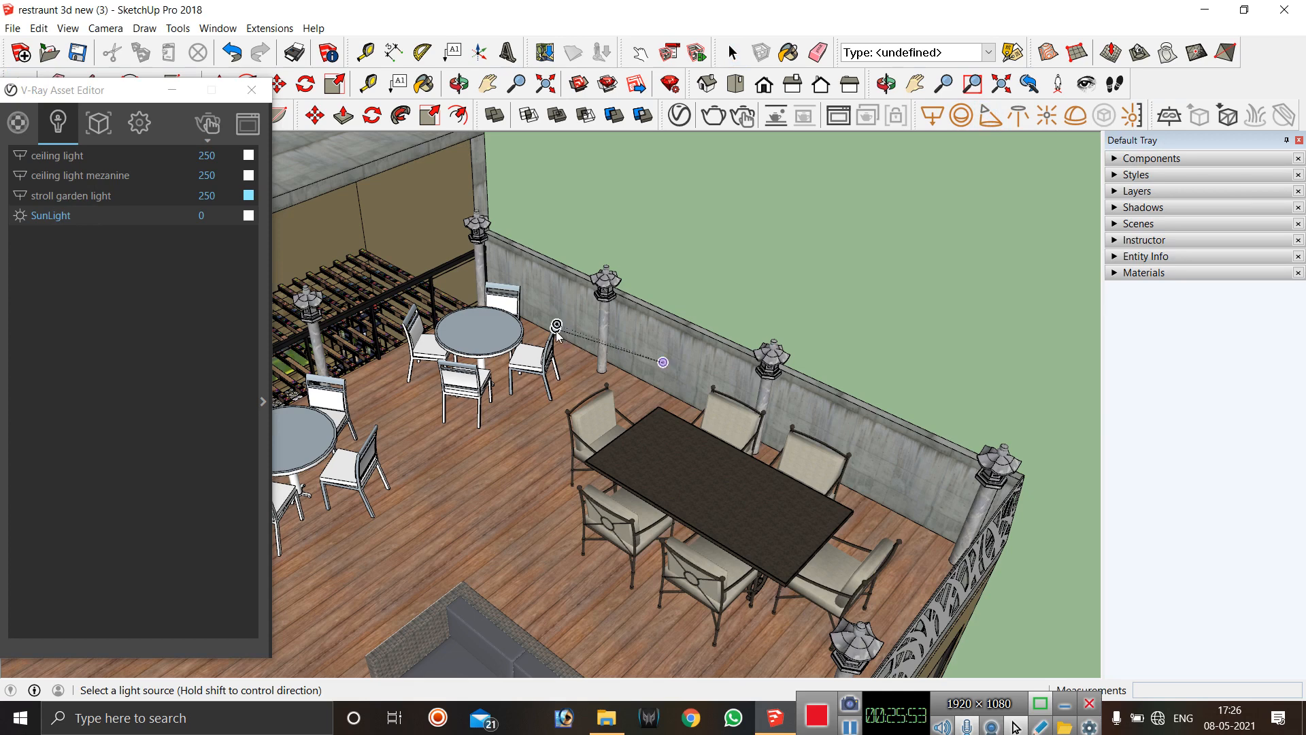
pyautogui.scroll(3, 556, 326)
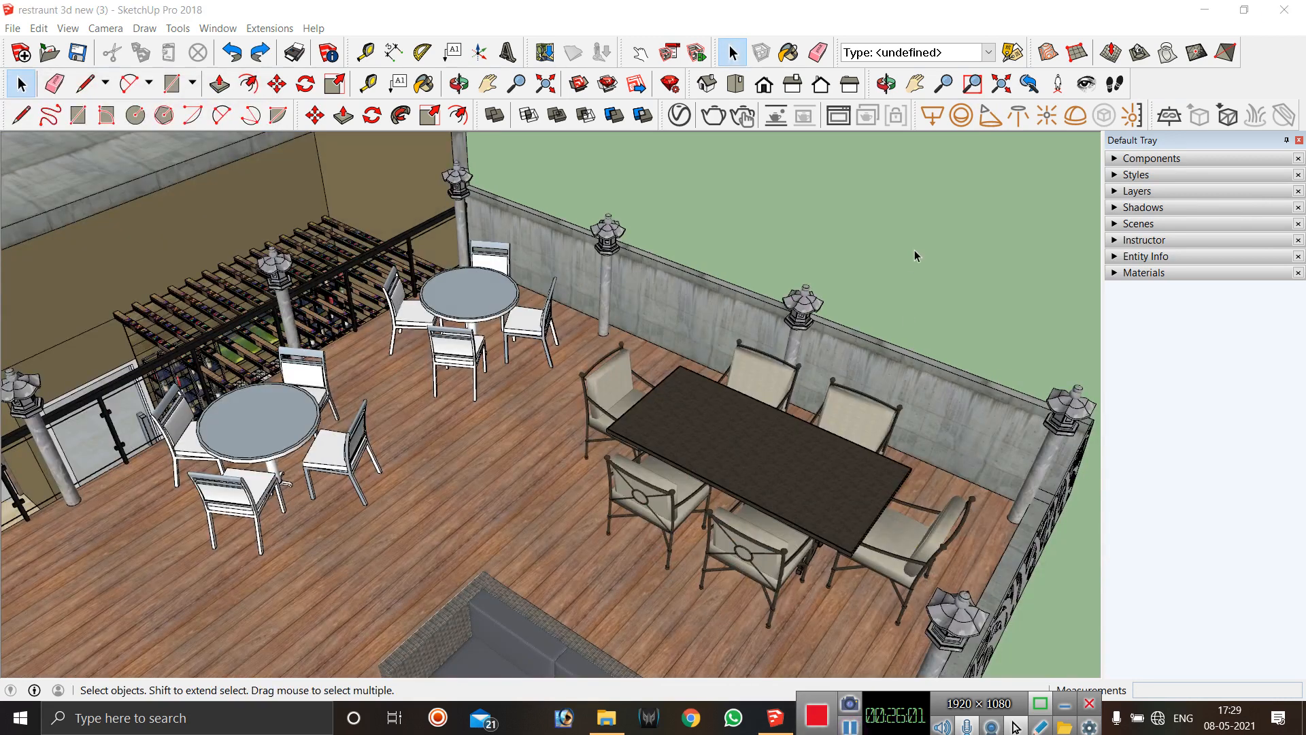
pyautogui.click(986, 117)
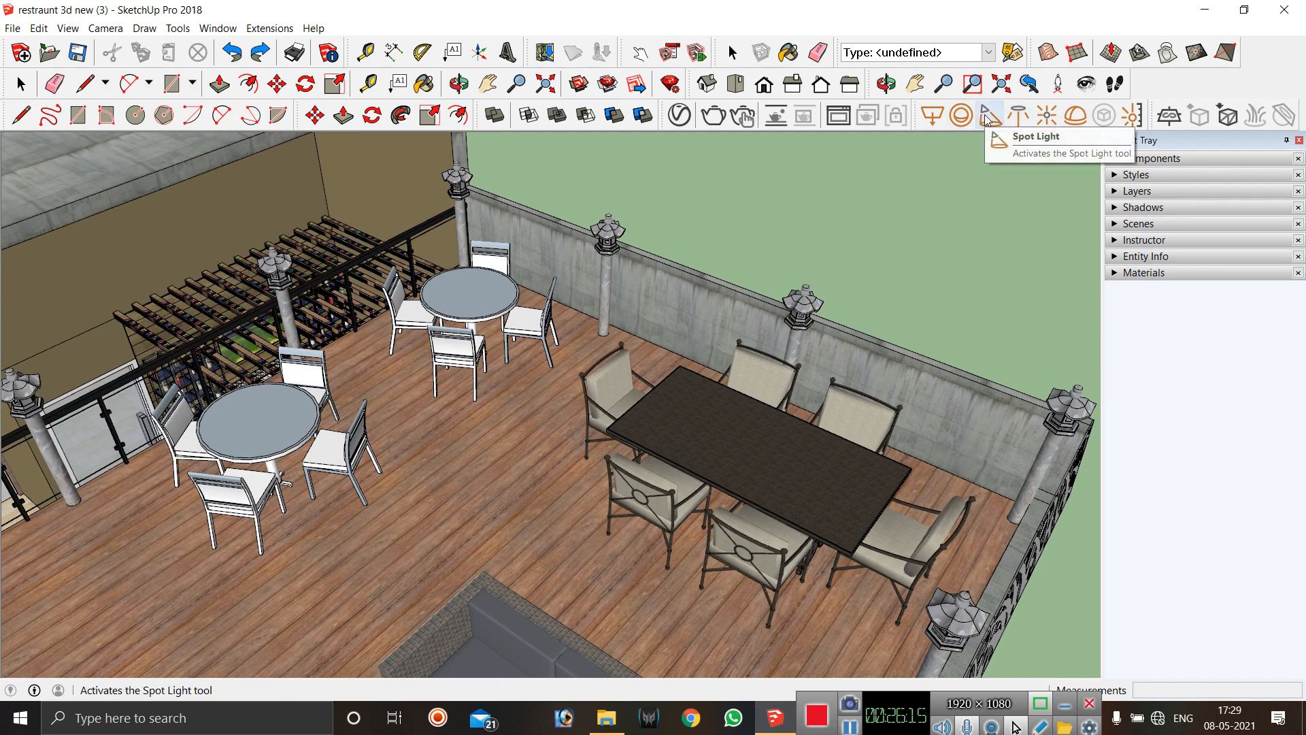
pyautogui.click(532, 301)
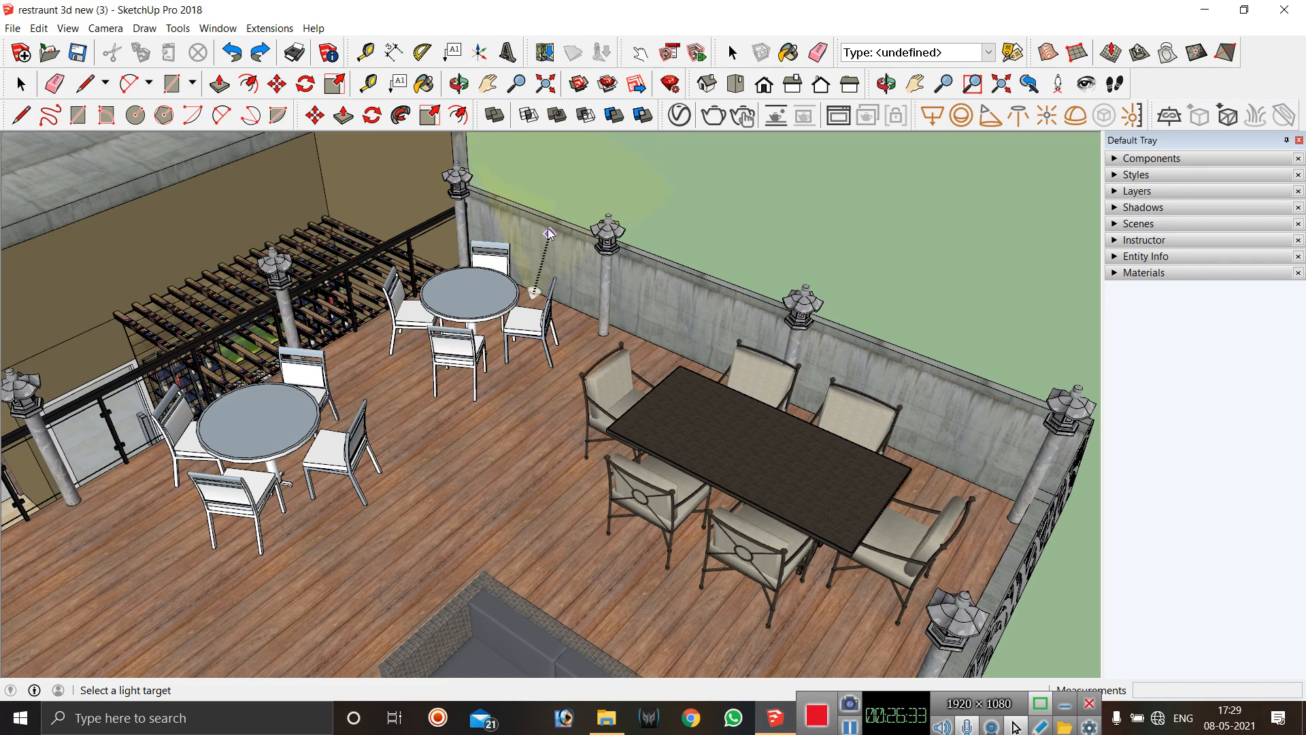
pyautogui.scroll(3, 542, 223)
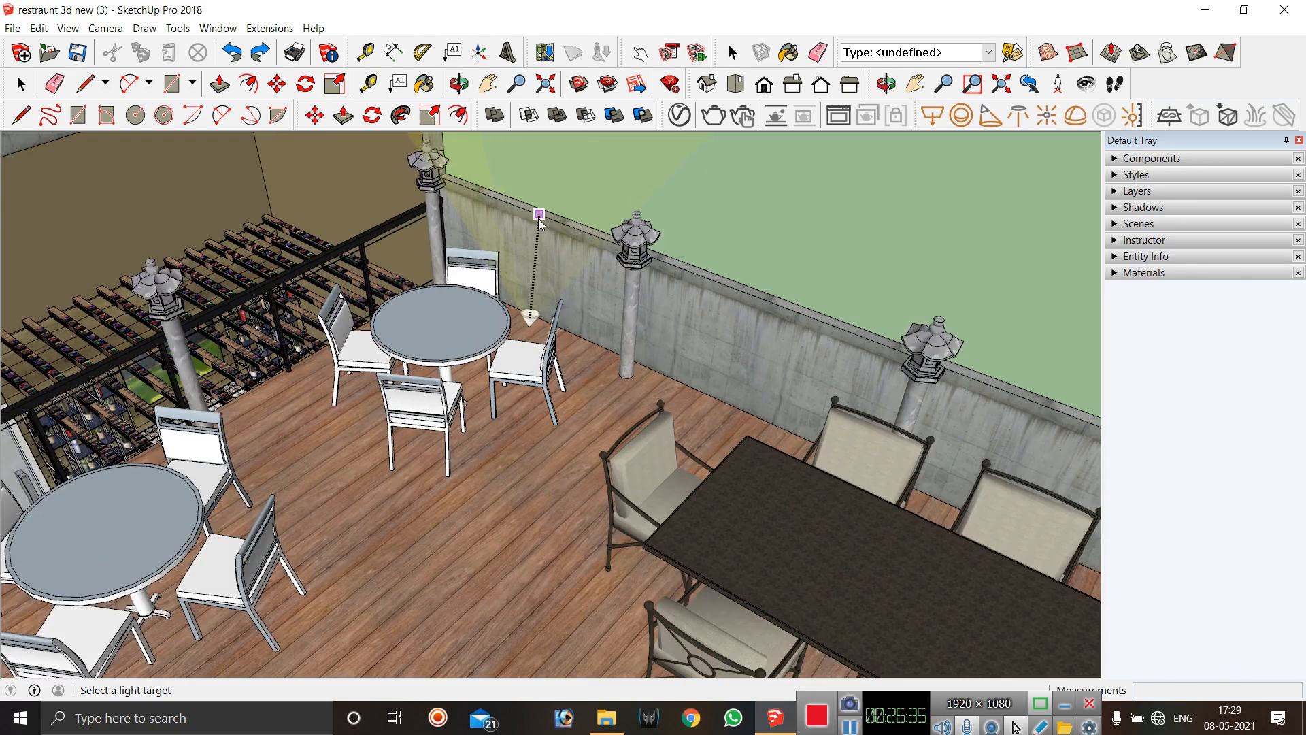
pyautogui.click(547, 218)
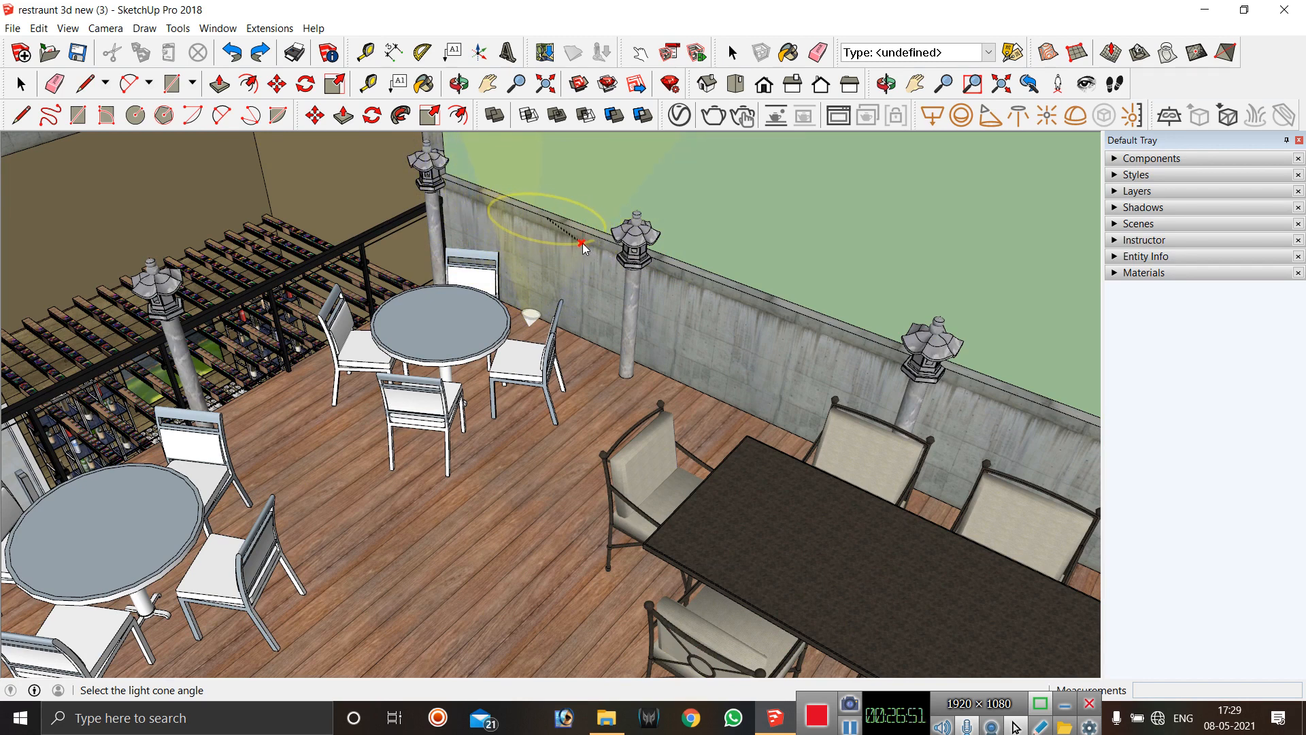
pyautogui.click(582, 246)
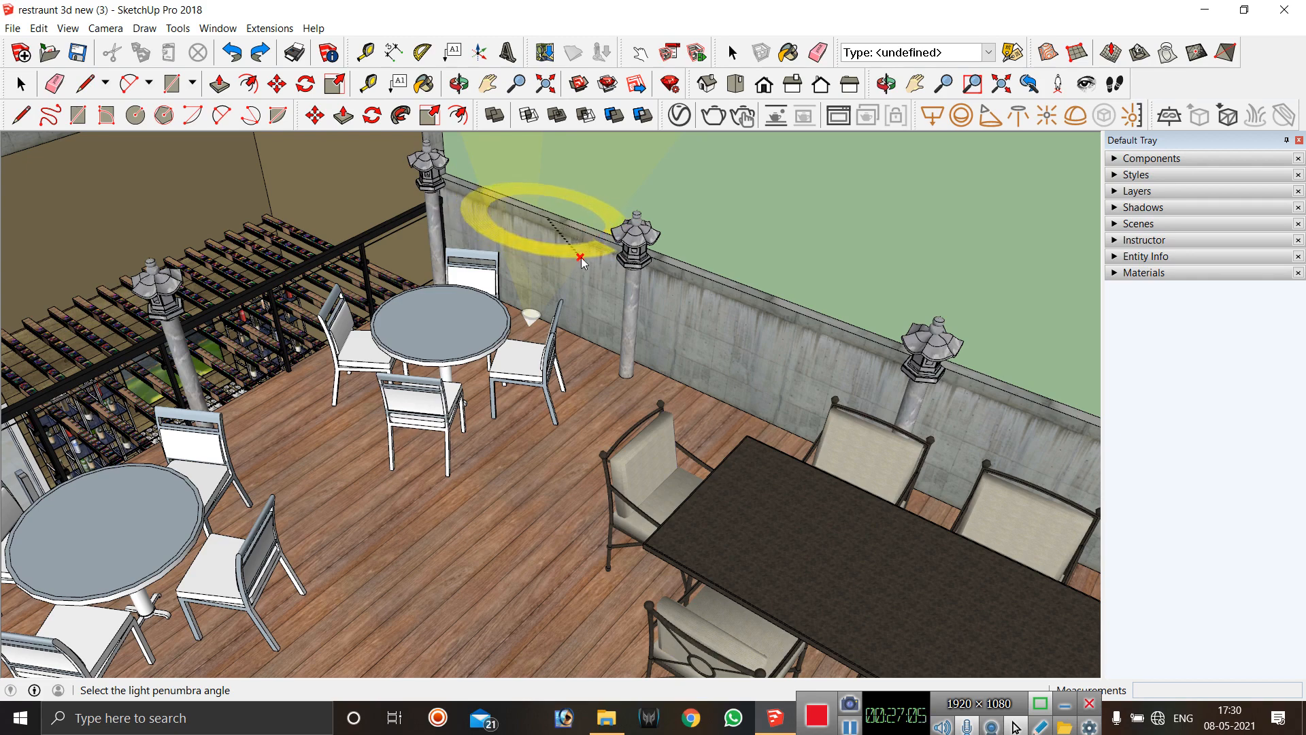
pyautogui.scroll(3, 586, 246)
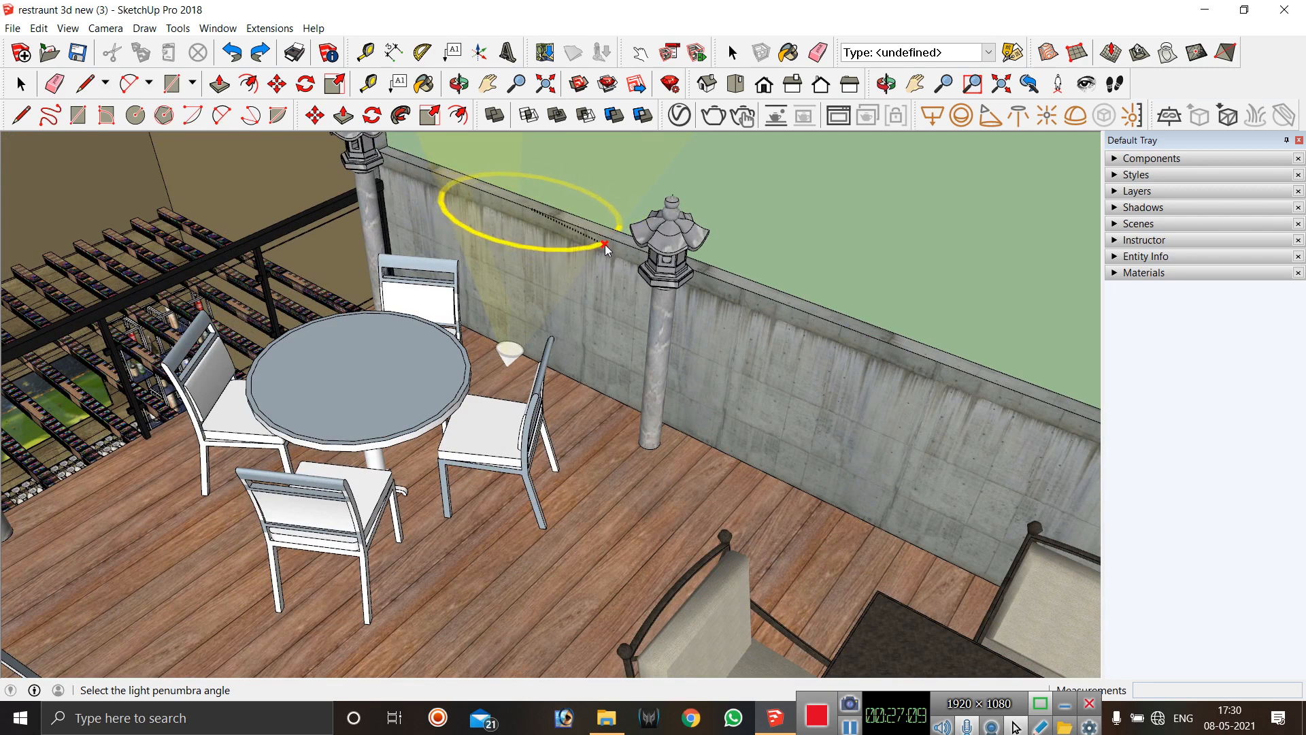
pyautogui.click(603, 246)
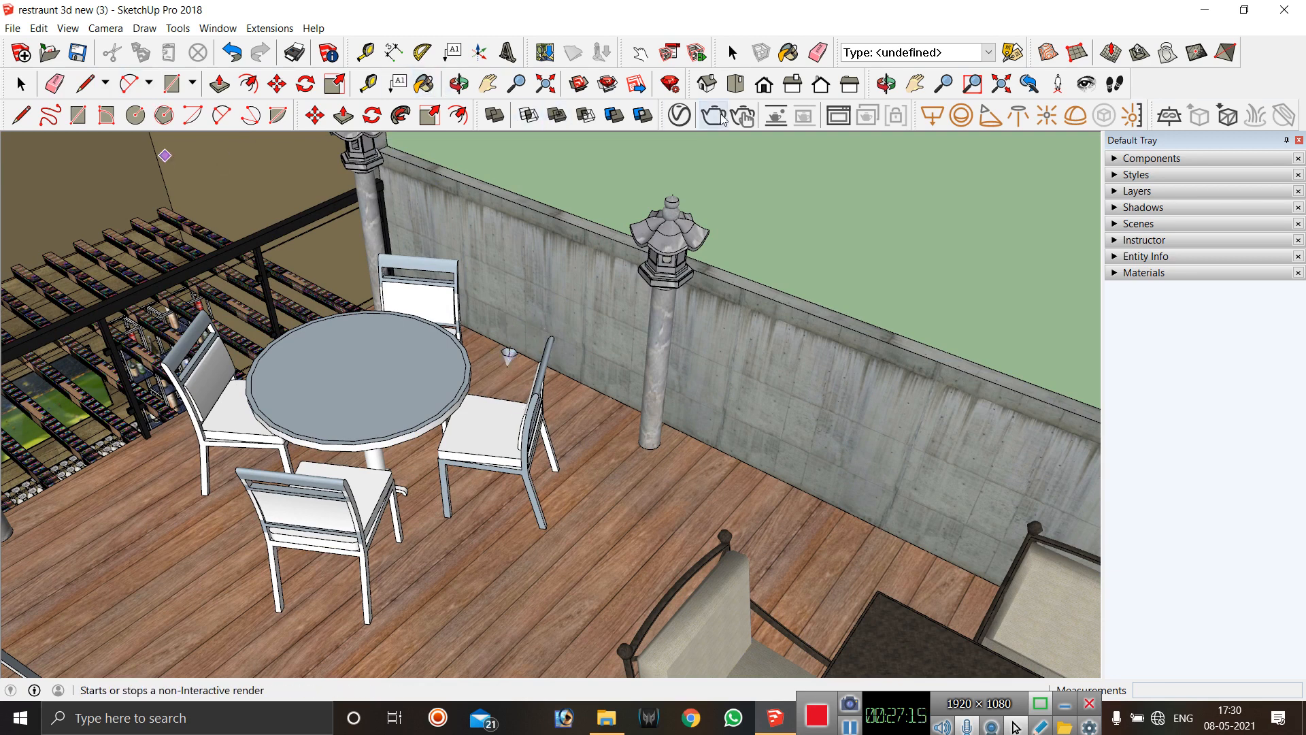
# Rename the new spot light, V-Ray Spot Light#1, as "paapit wall task light" in the V-Ray Asset Editor.
pyautogui.click(678, 114)
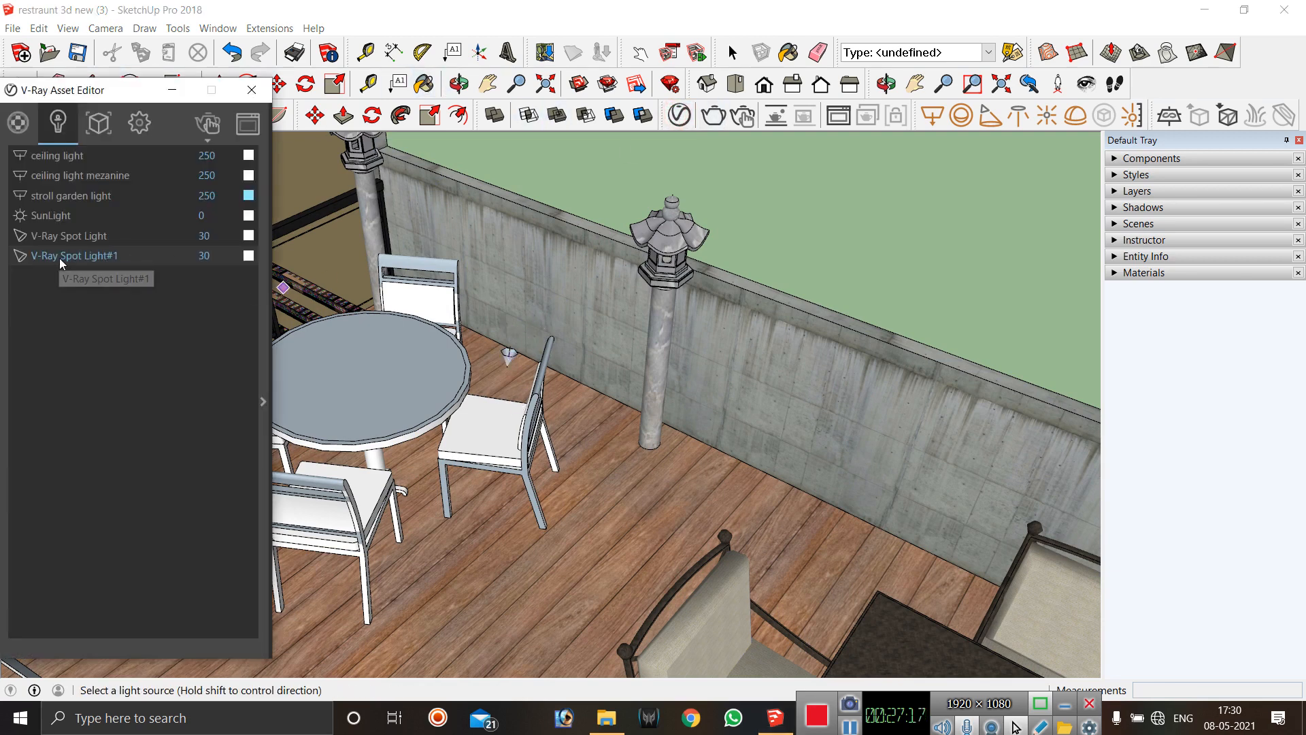
pyautogui.rightClick(112, 256)
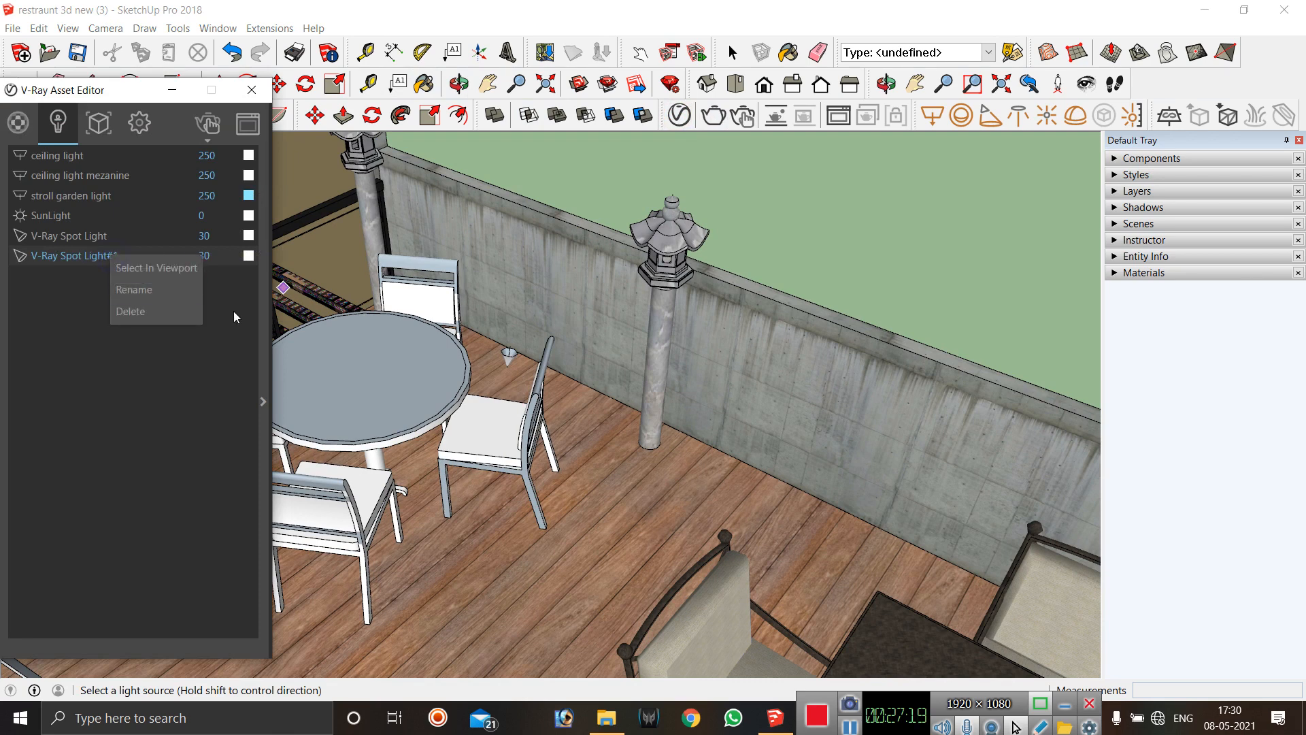
pyautogui.click(182, 292)
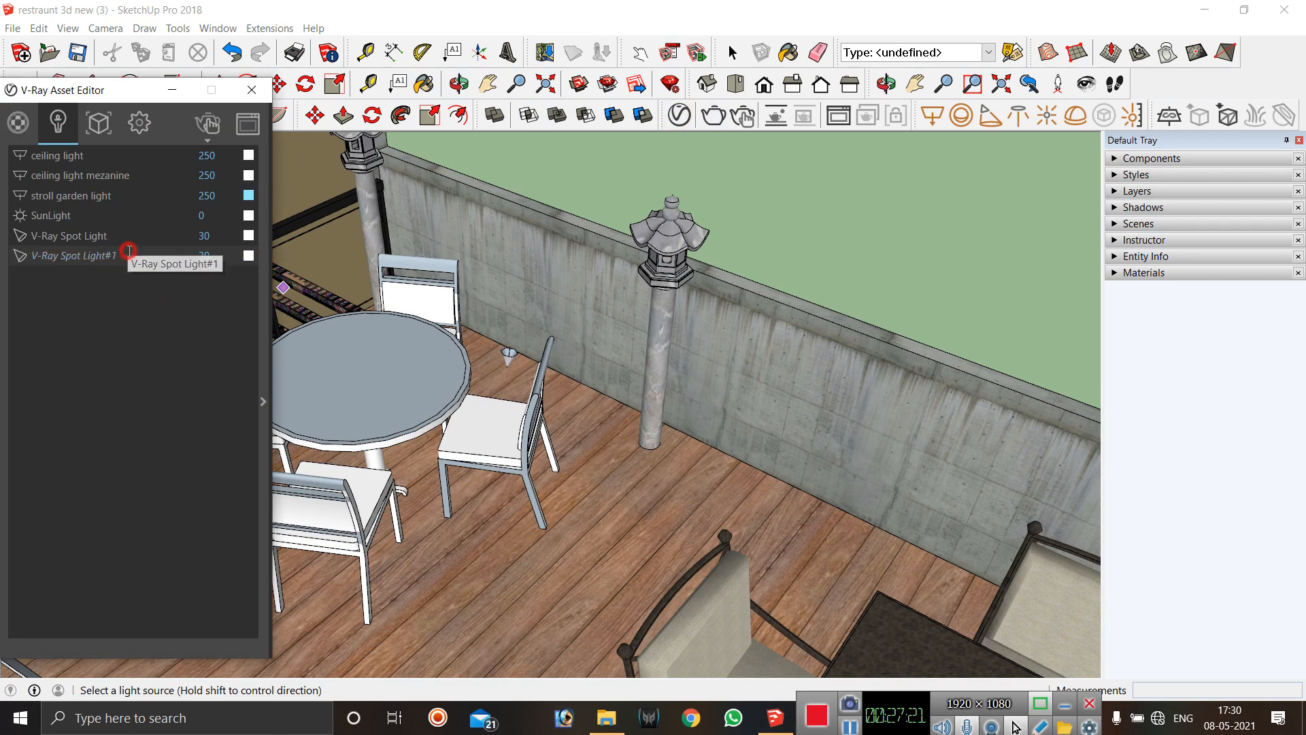
pyautogui.moveTo(129, 253); pyautogui.dragTo(25, 265)
pyautogui.write('po')
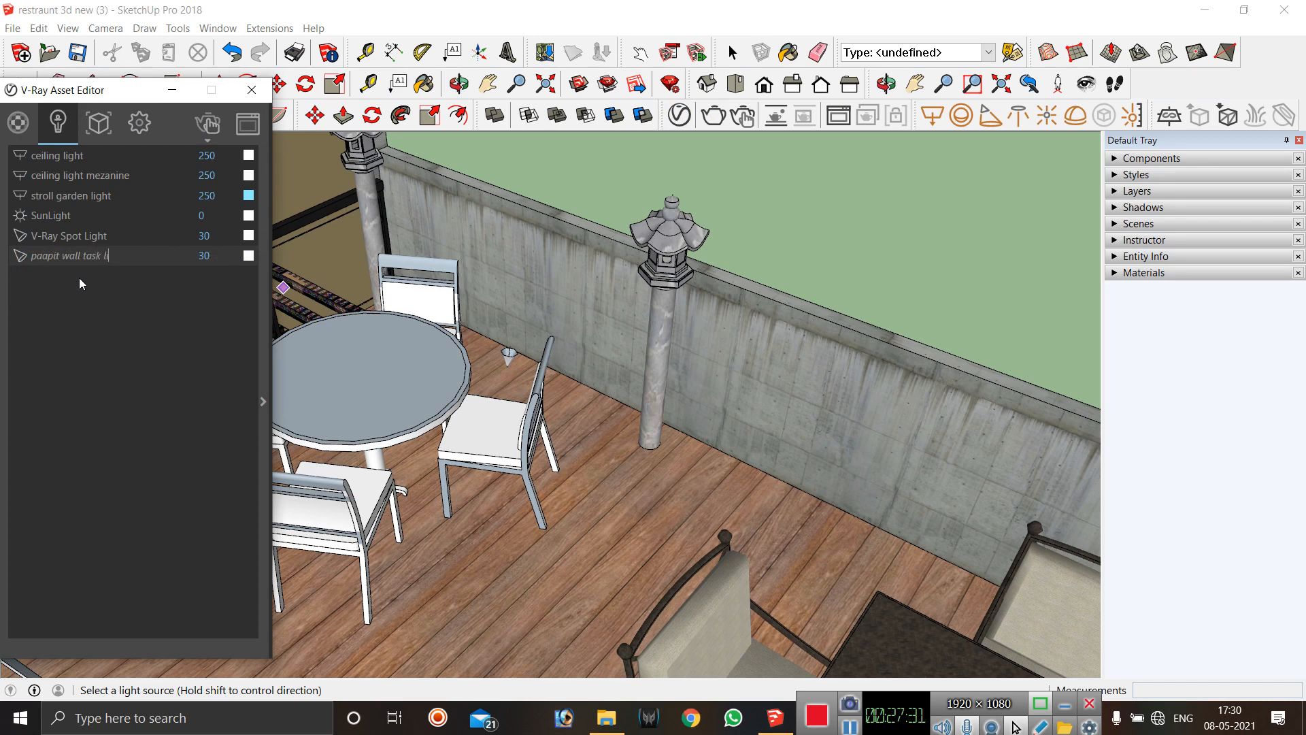
pyautogui.write('ht')
pyautogui.click(113, 294)
# Set the paapit wall task light's intensity to 90.
pyautogui.click(216, 195)
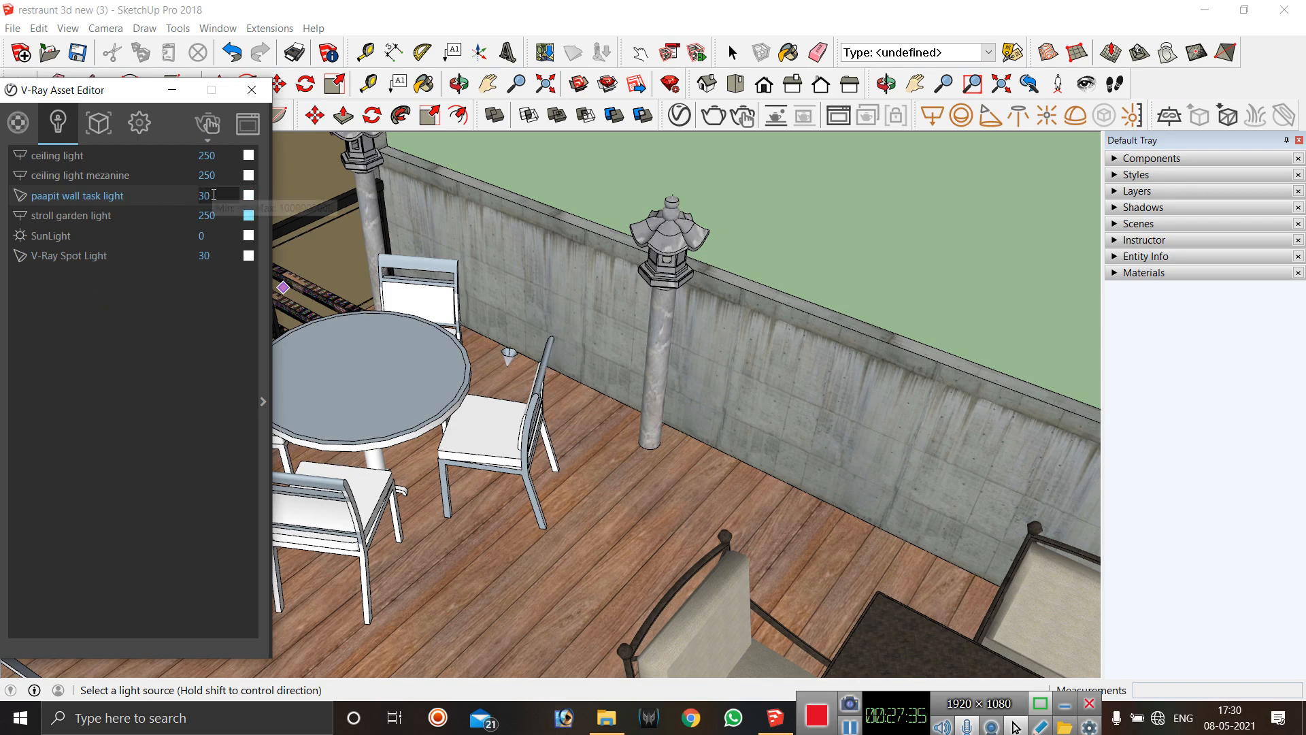
pyautogui.doubleClick(198, 198)
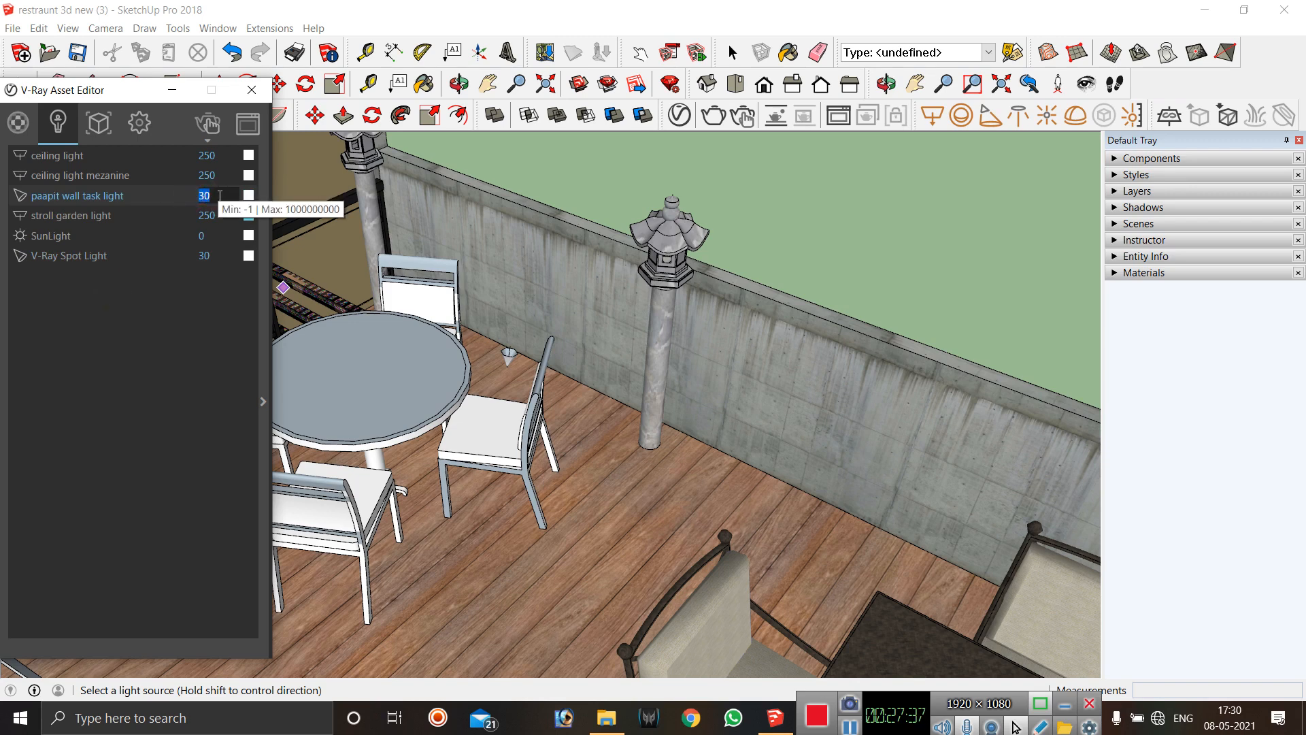
pyautogui.write('90')
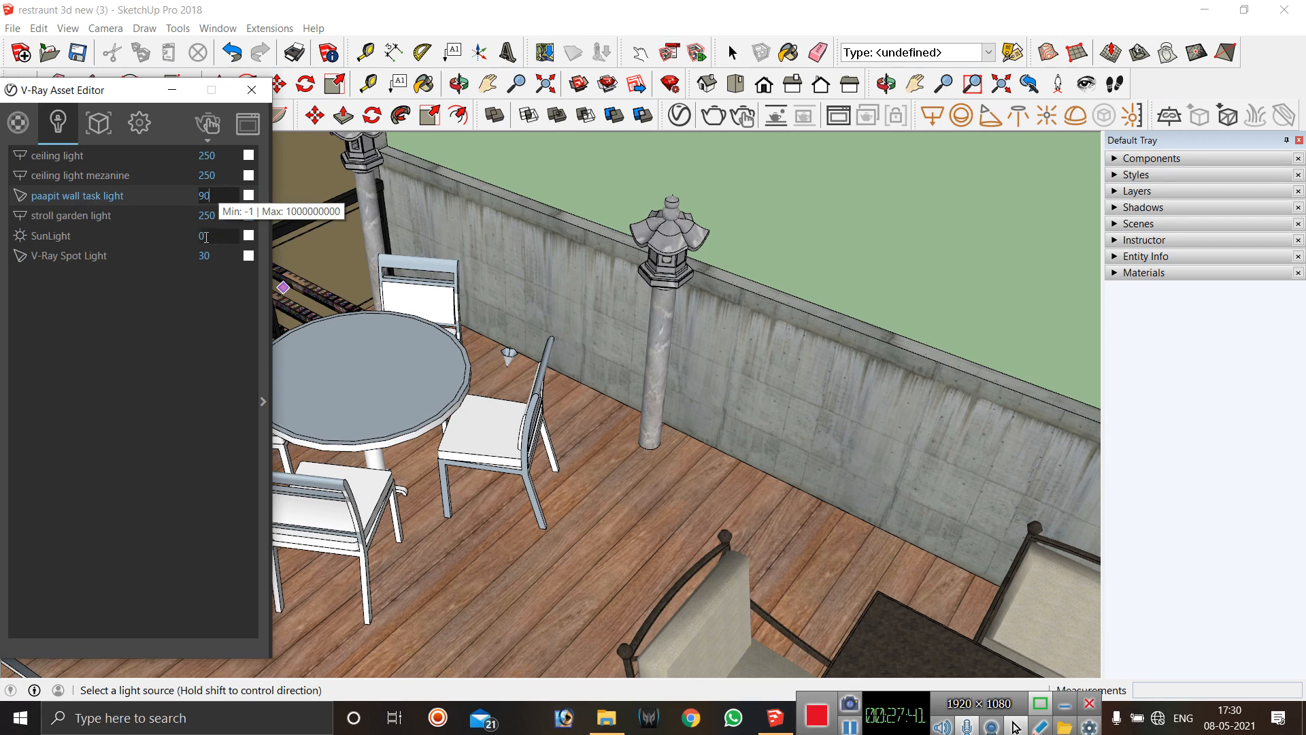
pyautogui.click(134, 396)
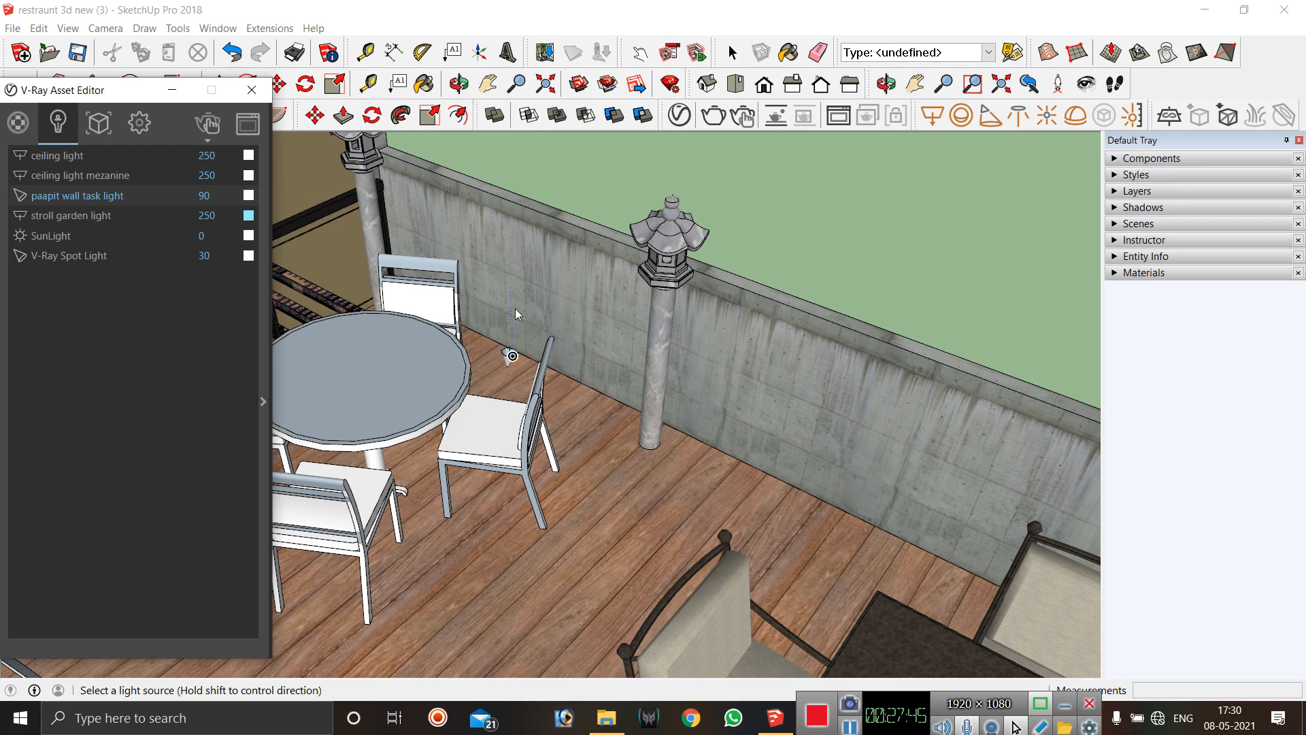
pyautogui.click(603, 171)
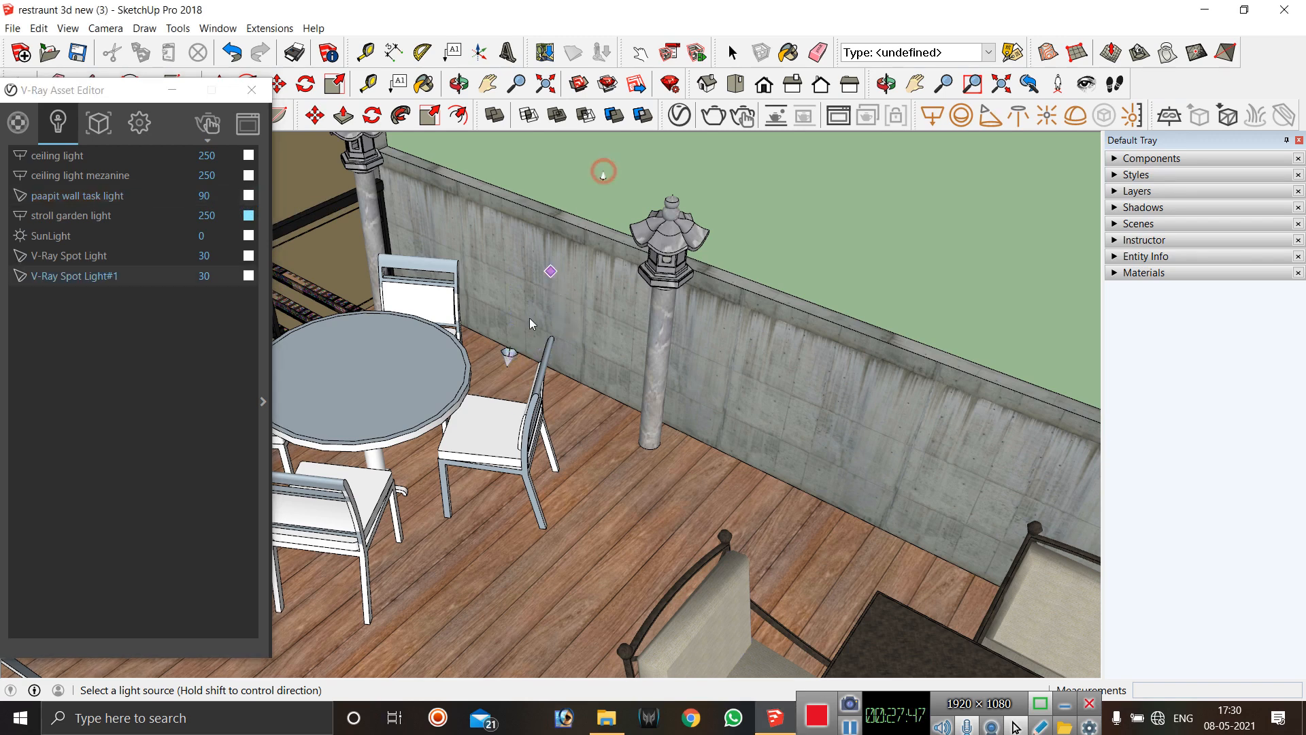
pyautogui.scroll(-2, 511, 358)
pyautogui.press('space')
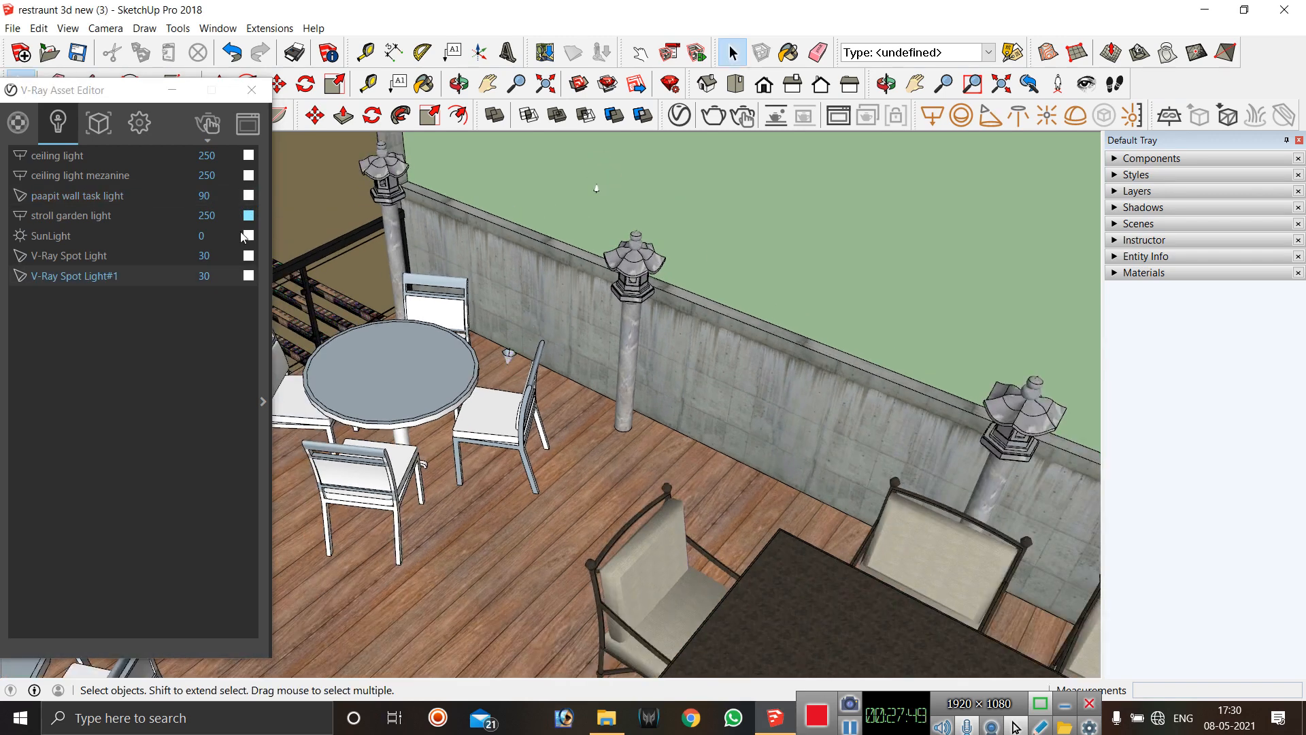
pyautogui.hotkey('ctrl', 'z')
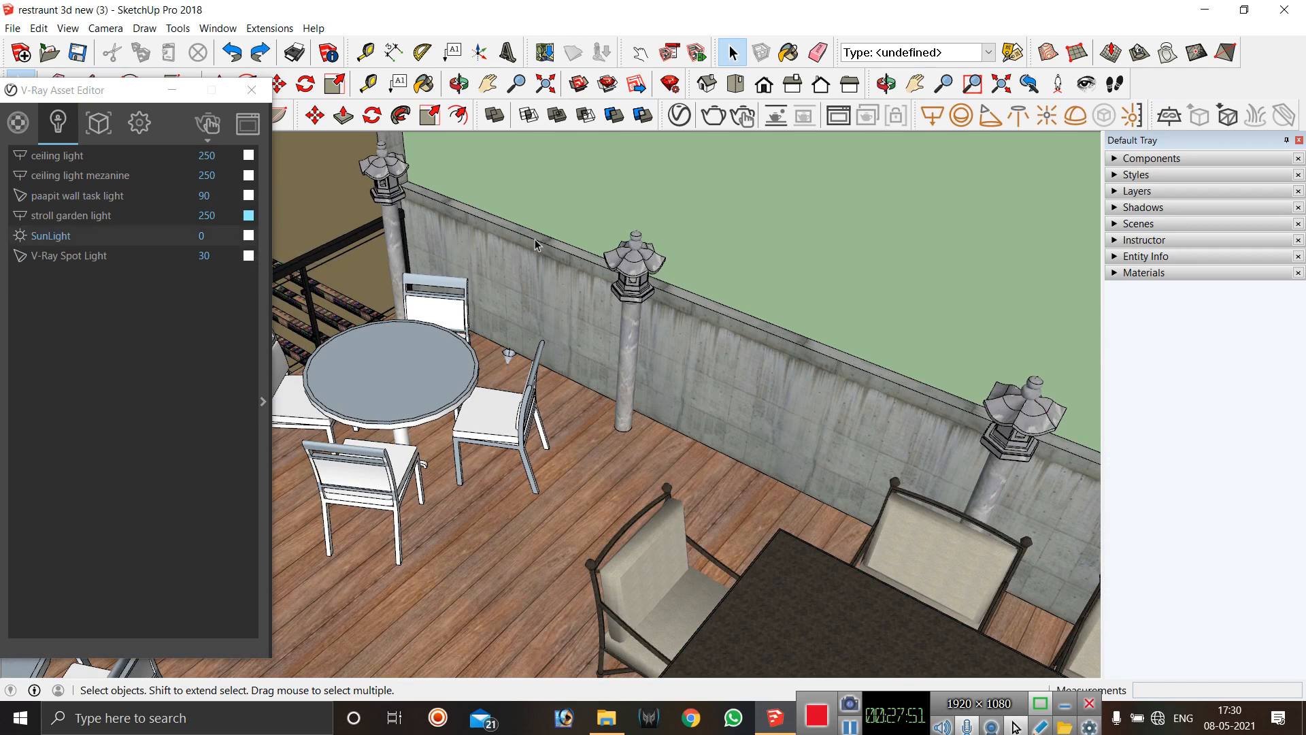
# Run an interactive V-Ray render to check the spot light's effect on the parapet wall up close, and stop and close it.
pyautogui.click(252, 91)
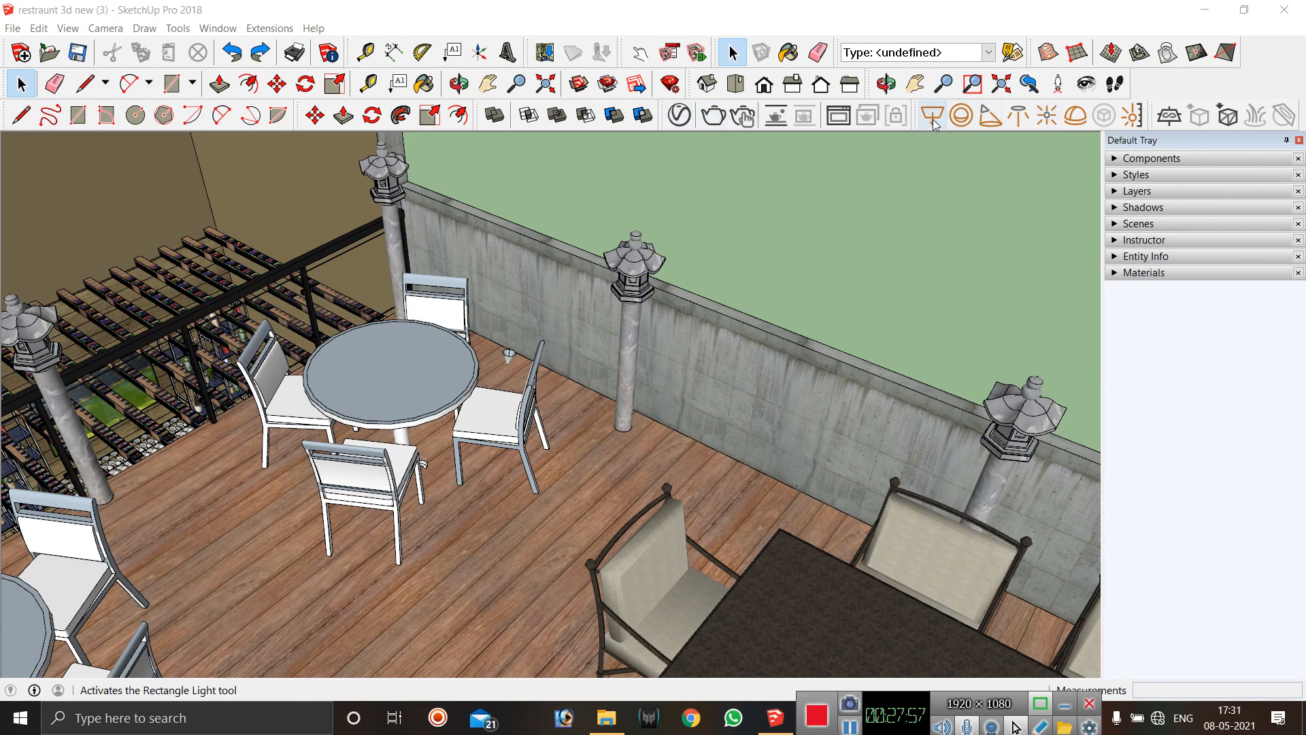
pyautogui.click(744, 116)
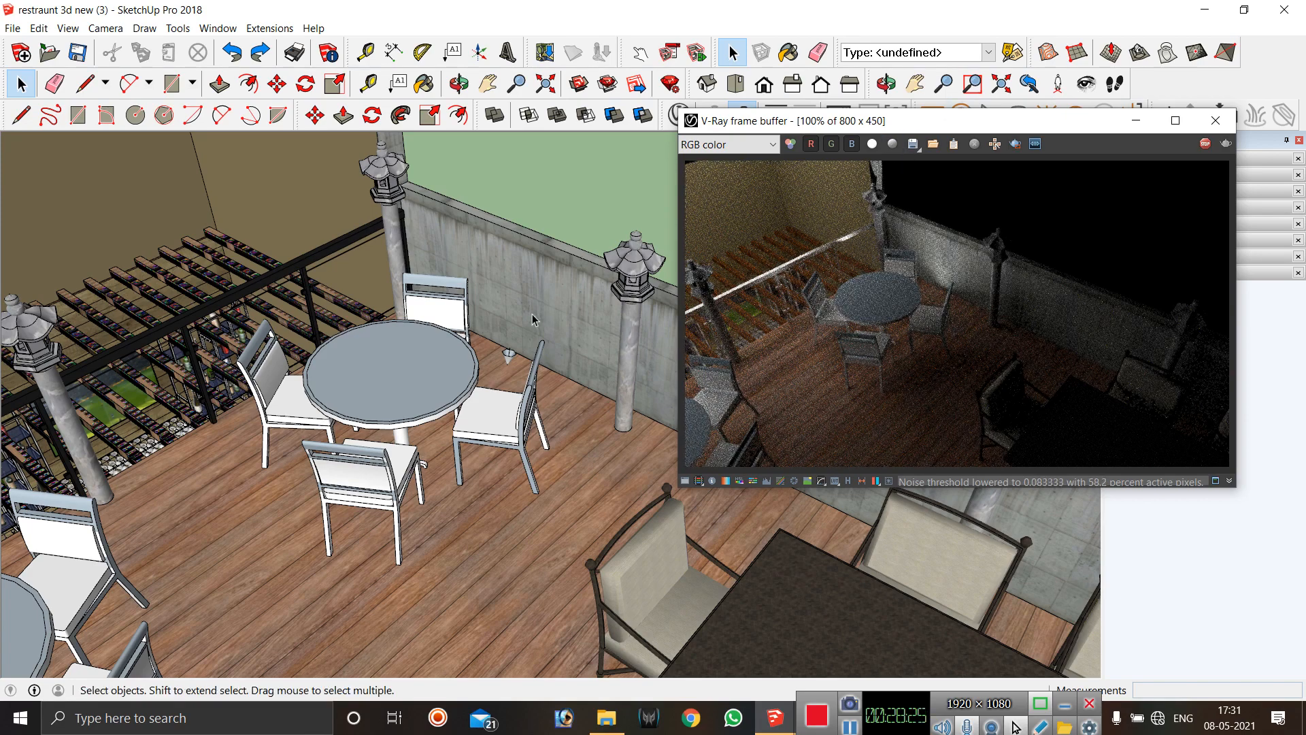
pyautogui.scroll(5, 535, 307)
pyautogui.scroll(1, 534, 304)
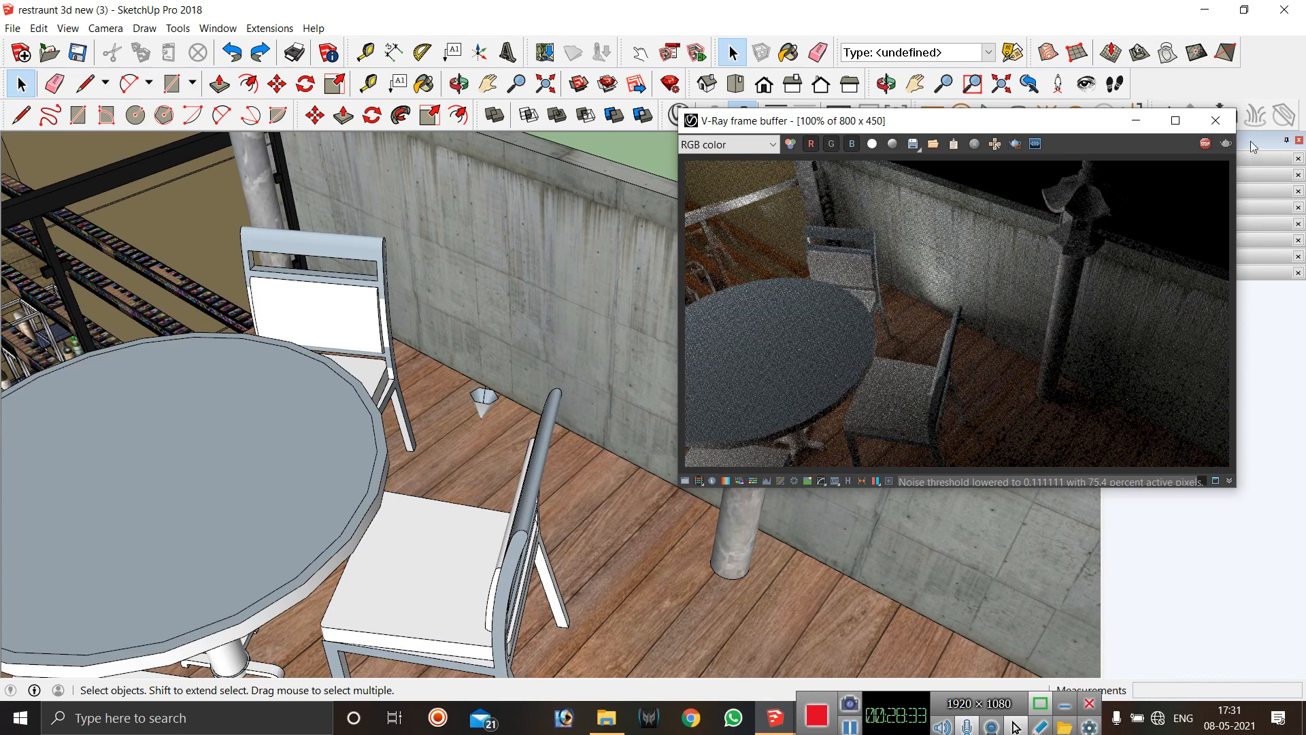
pyautogui.click(1203, 145)
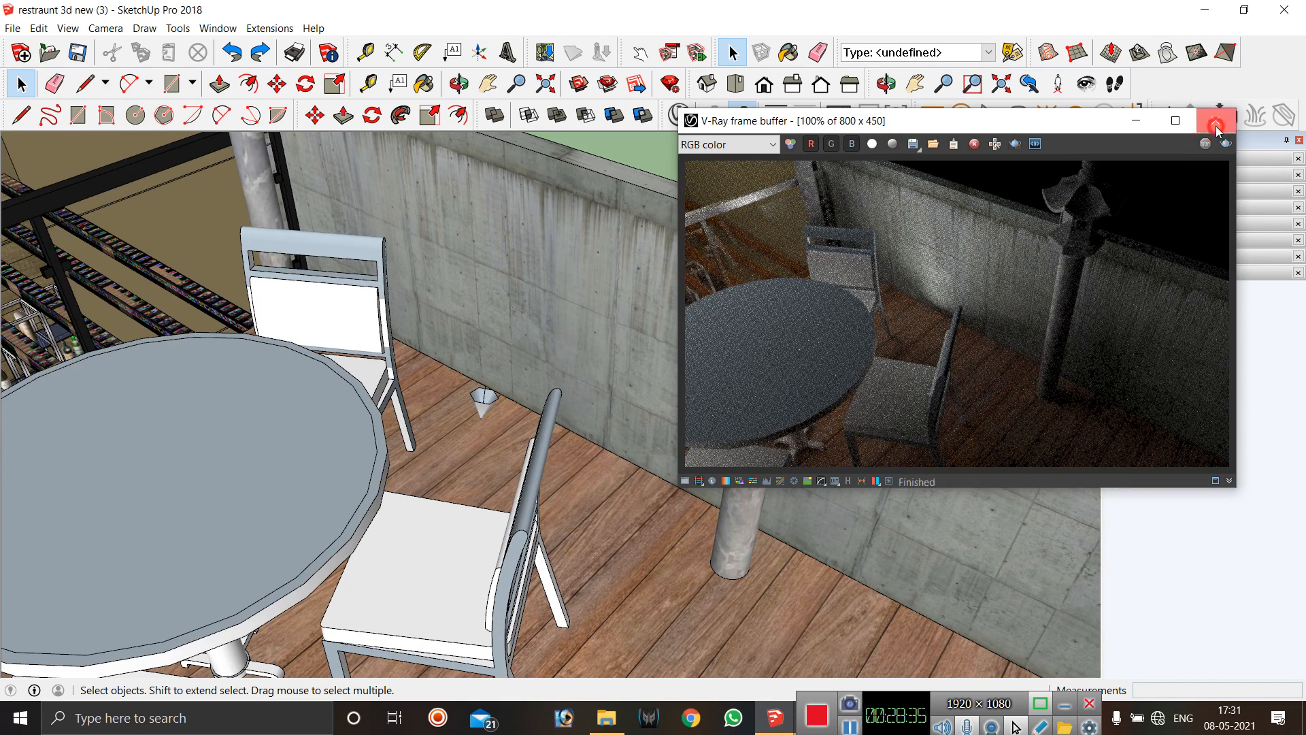
pyautogui.click(1216, 120)
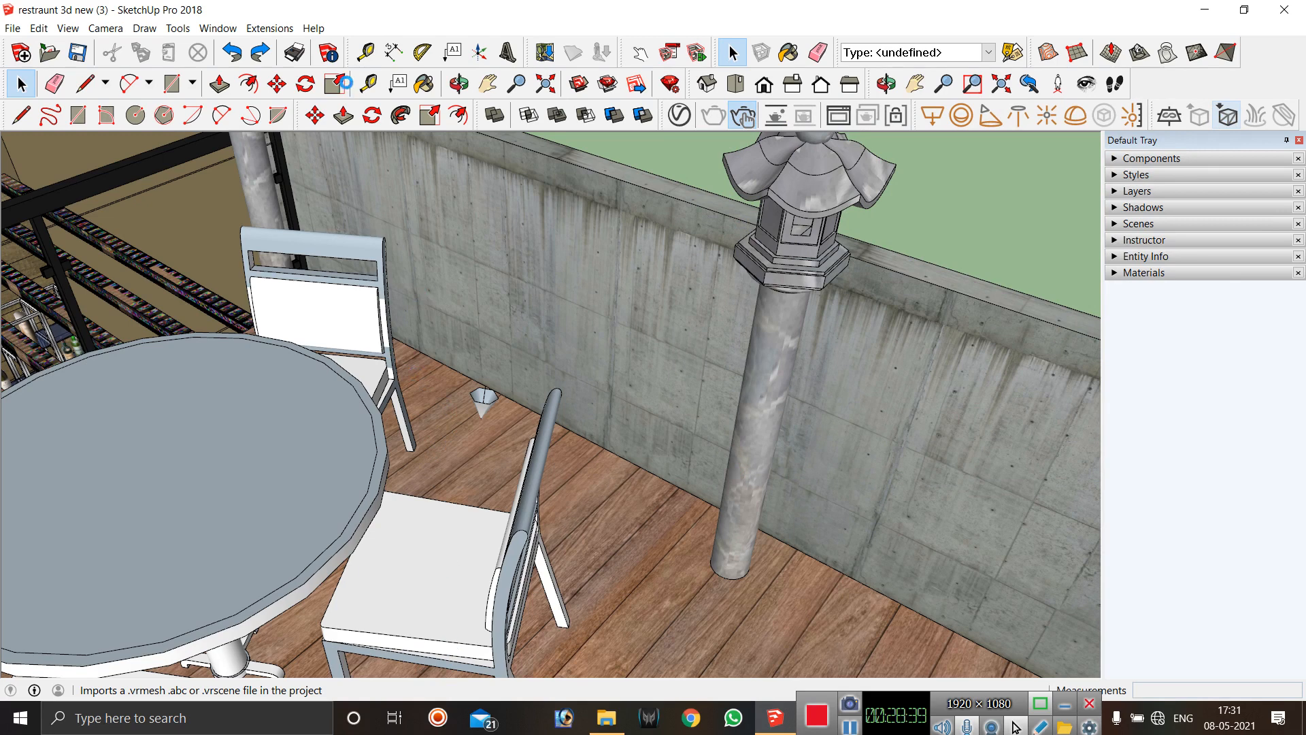
# Delete the unused V-Ray Spot Light from the Asset Editor's light list.
pyautogui.click(674, 117)
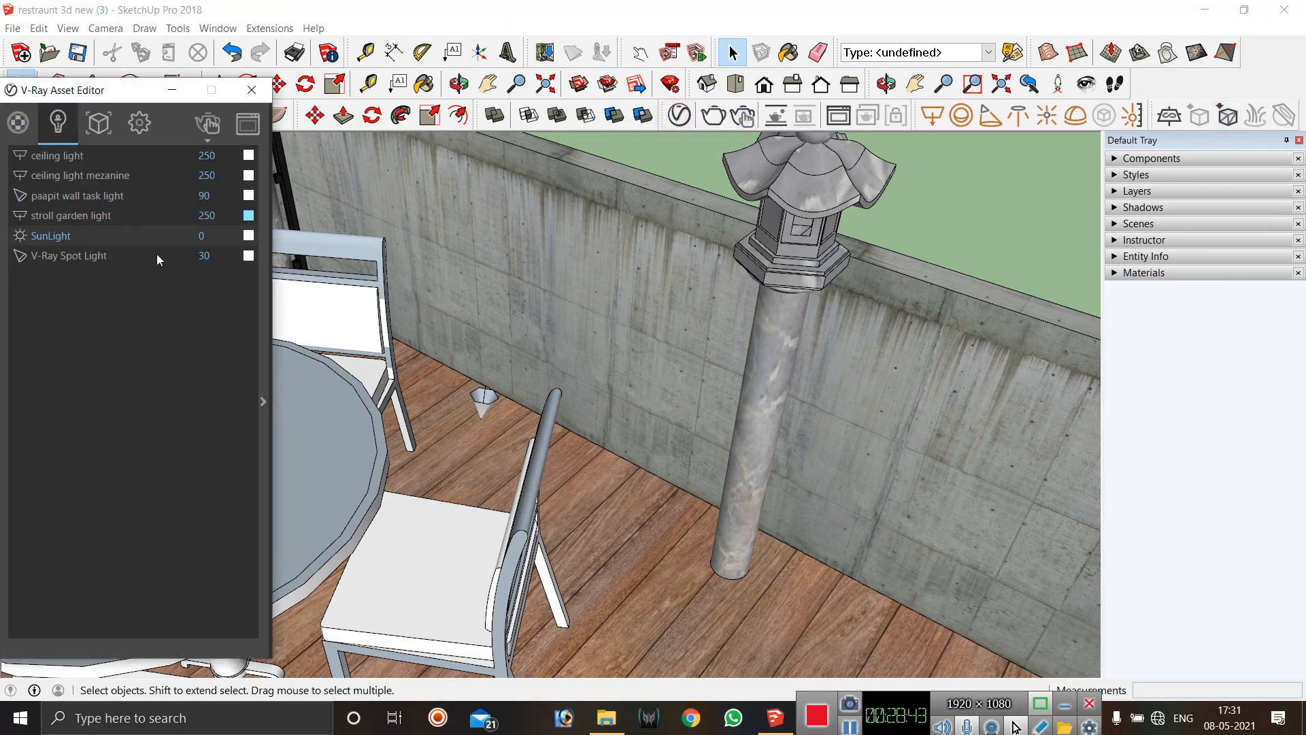
pyautogui.click(92, 258)
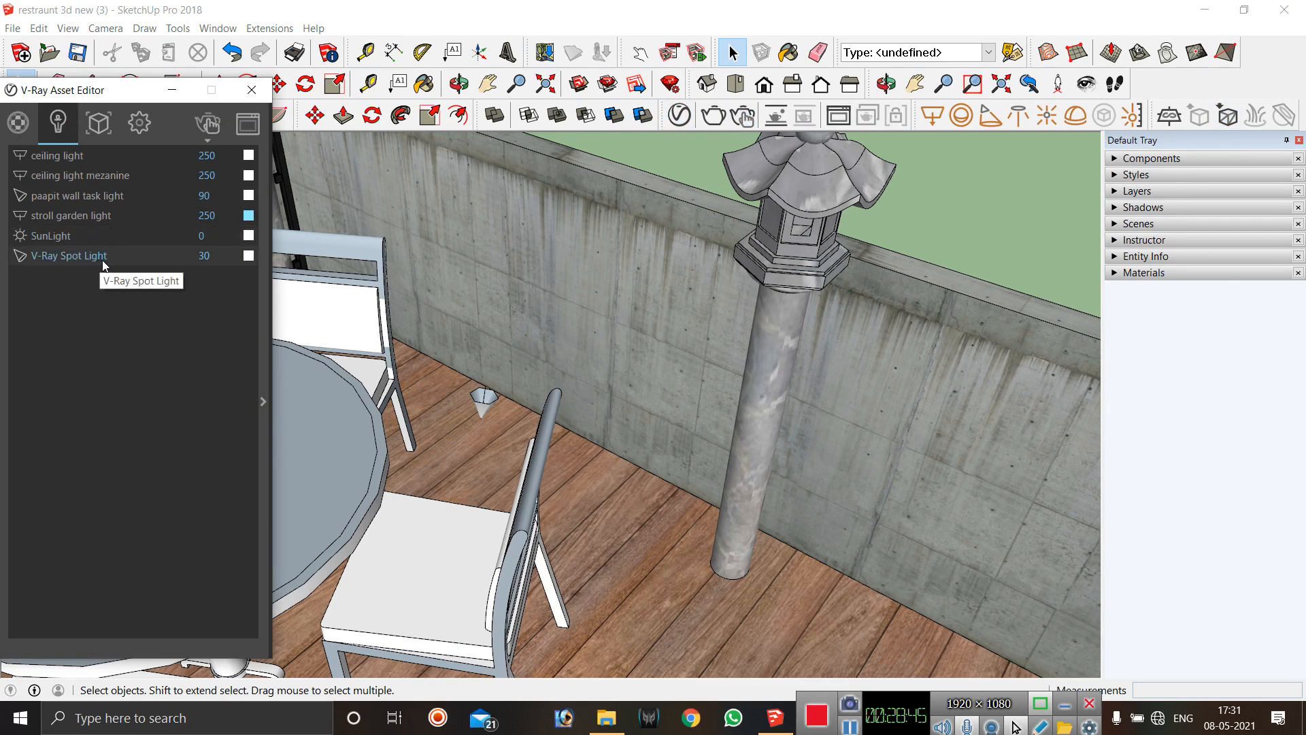
pyautogui.click(129, 177)
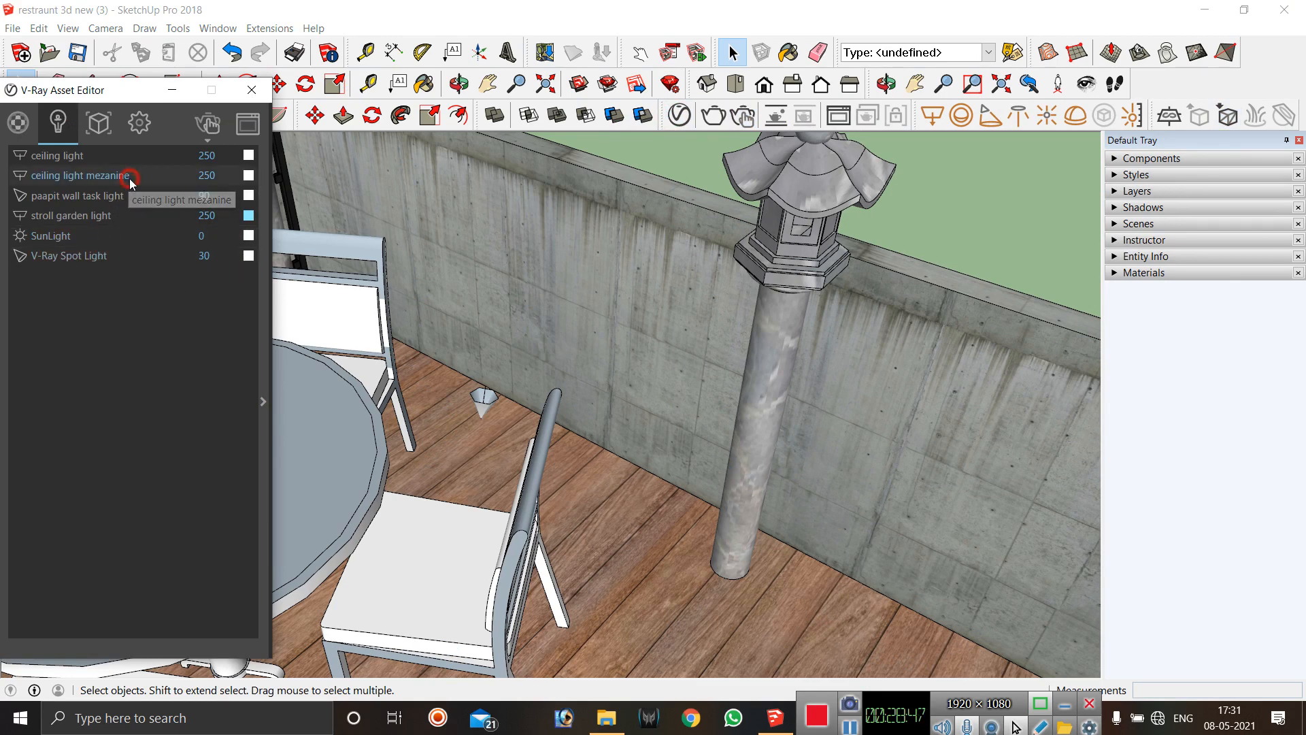
pyautogui.click(117, 257)
pyautogui.rightClick(117, 257)
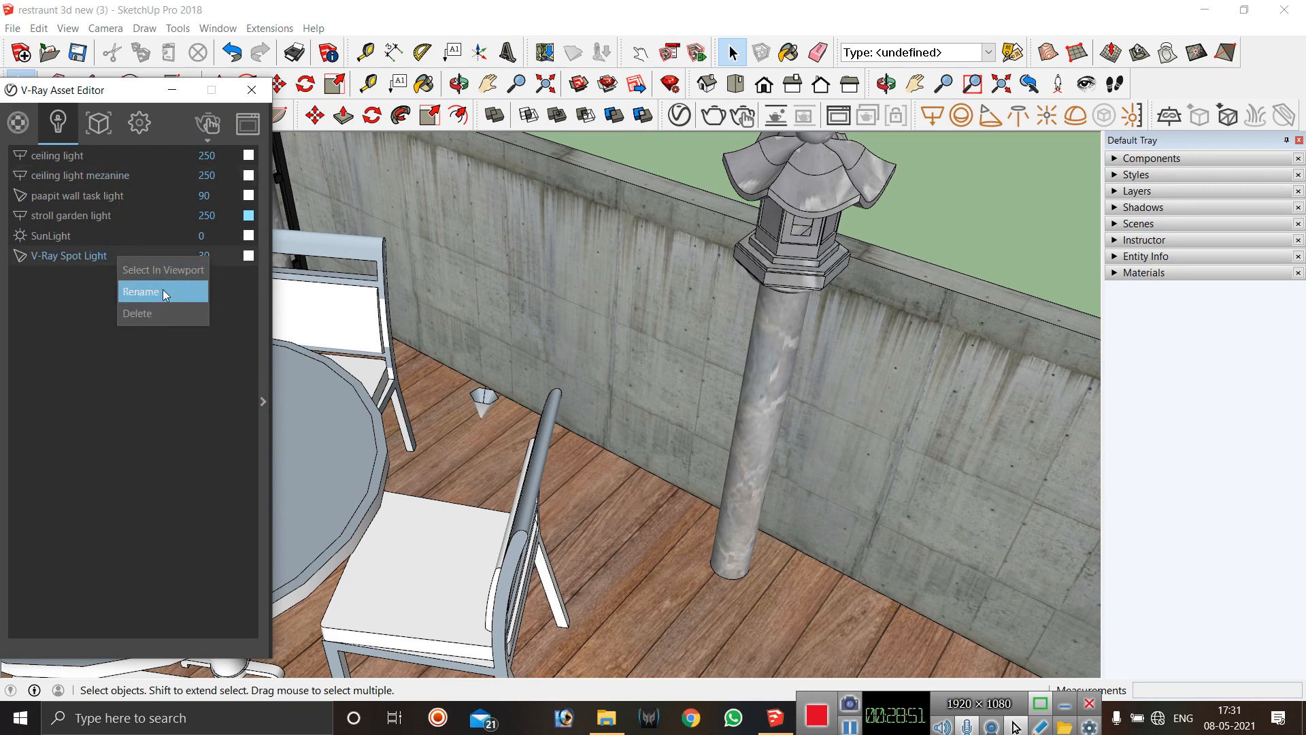
pyautogui.click(164, 312)
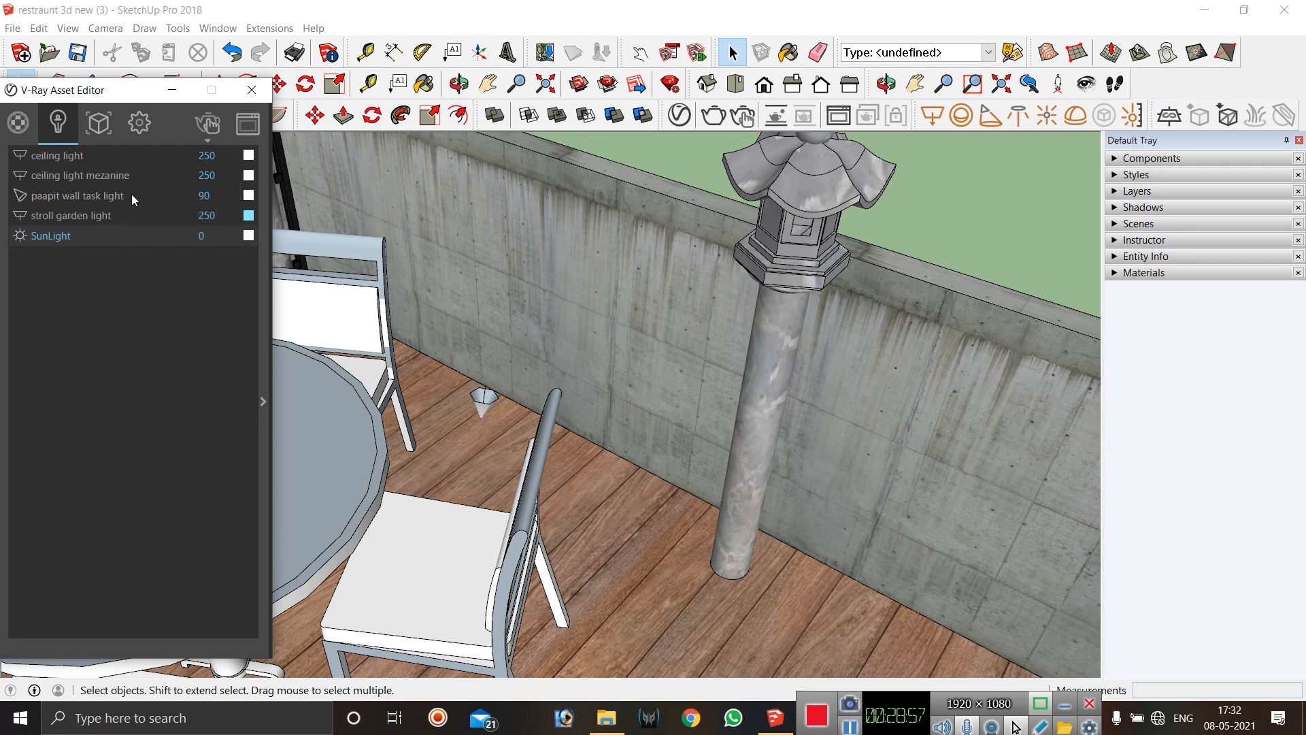
# Set the paapit wall task light's intensity to 120.
pyautogui.click(197, 195)
pyautogui.doubleClick(197, 195)
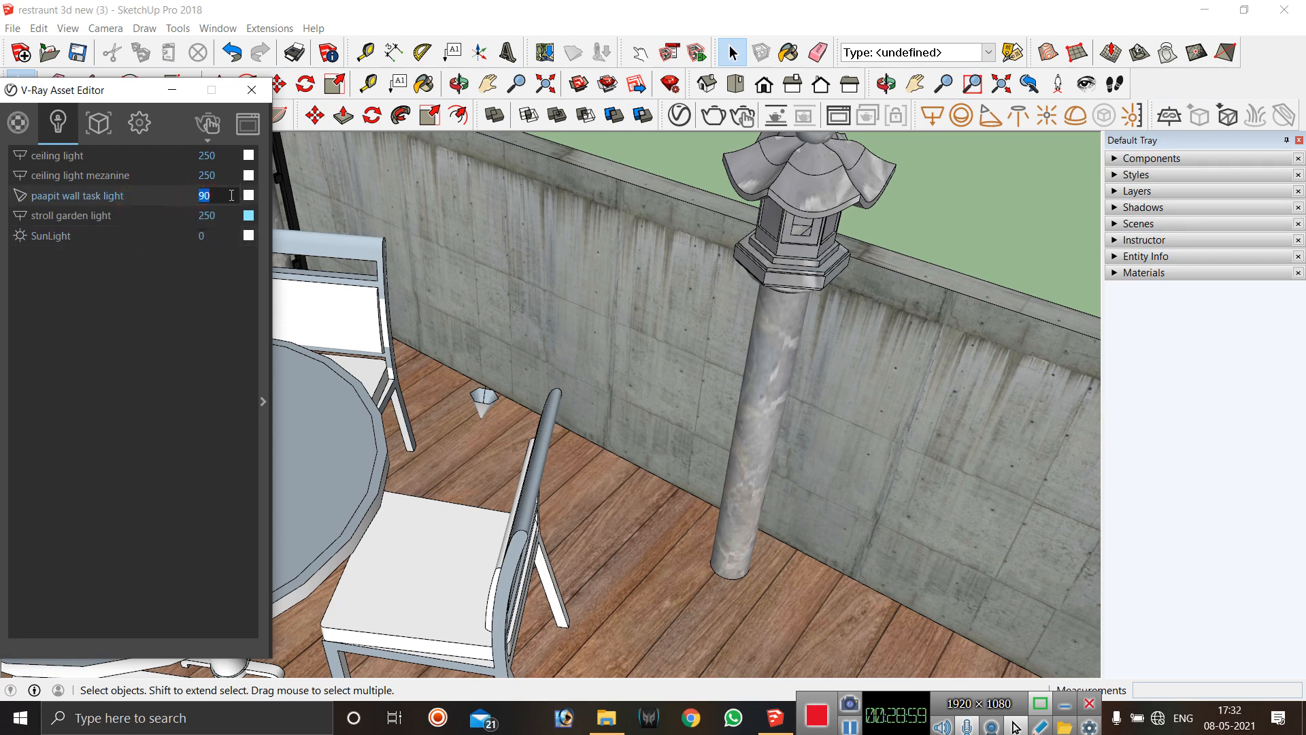
pyautogui.write('12')
pyautogui.press('Return')
# Change the paapit wall task light's colour to blue-violet with RGB values of about 0.297, 0 and 1.
pyautogui.click(248, 195)
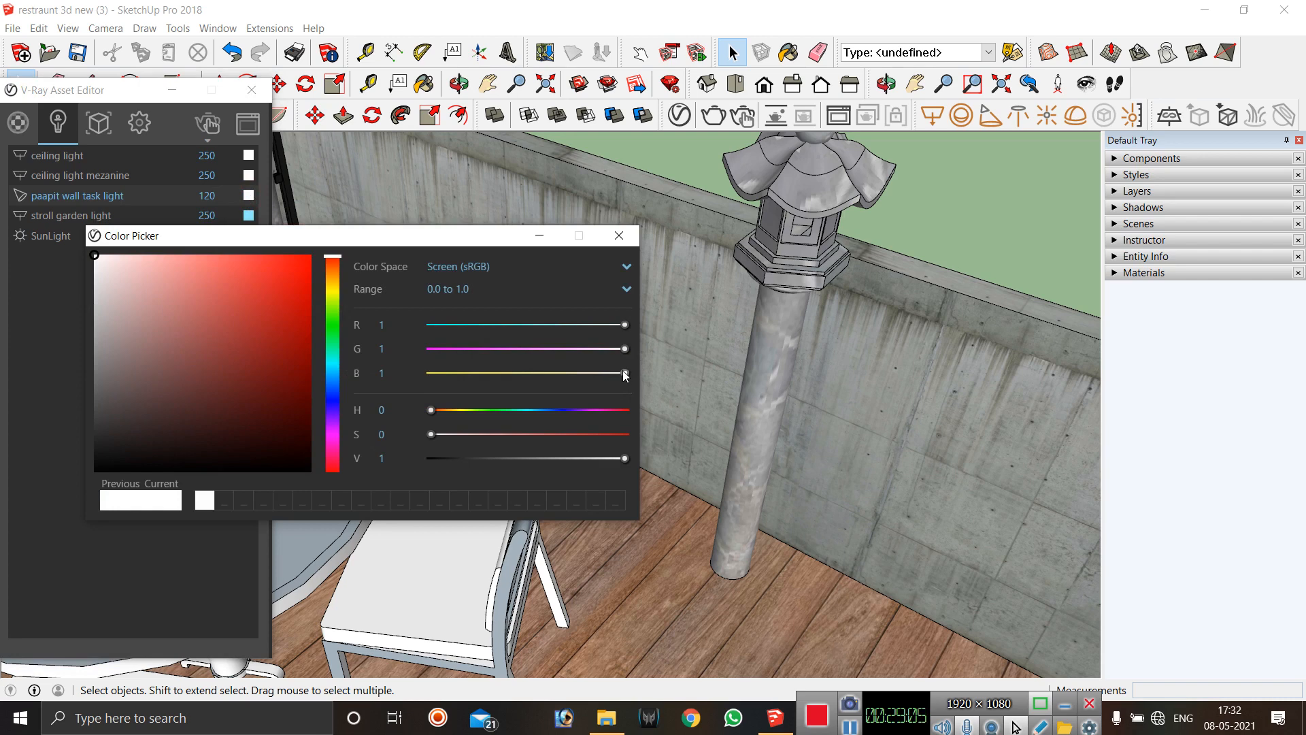
pyautogui.moveTo(624, 349); pyautogui.dragTo(438, 354)
pyautogui.moveTo(624, 327)
pyautogui.mouseDown()
pyautogui.moveTo(310, 325)
pyautogui.moveTo(510, 333)
pyautogui.moveTo(382, 349)
pyautogui.mouseUp()
pyautogui.moveTo(494, 327); pyautogui.dragTo(490, 329)
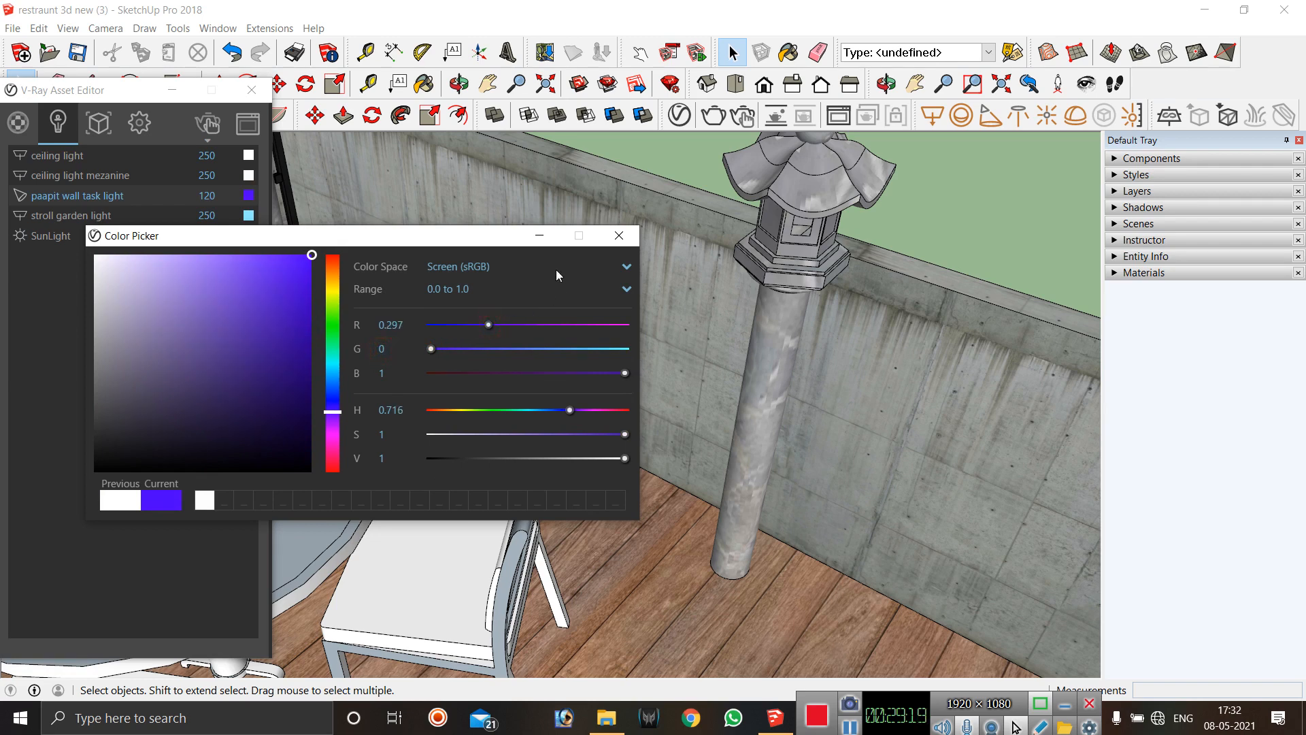
pyautogui.click(619, 236)
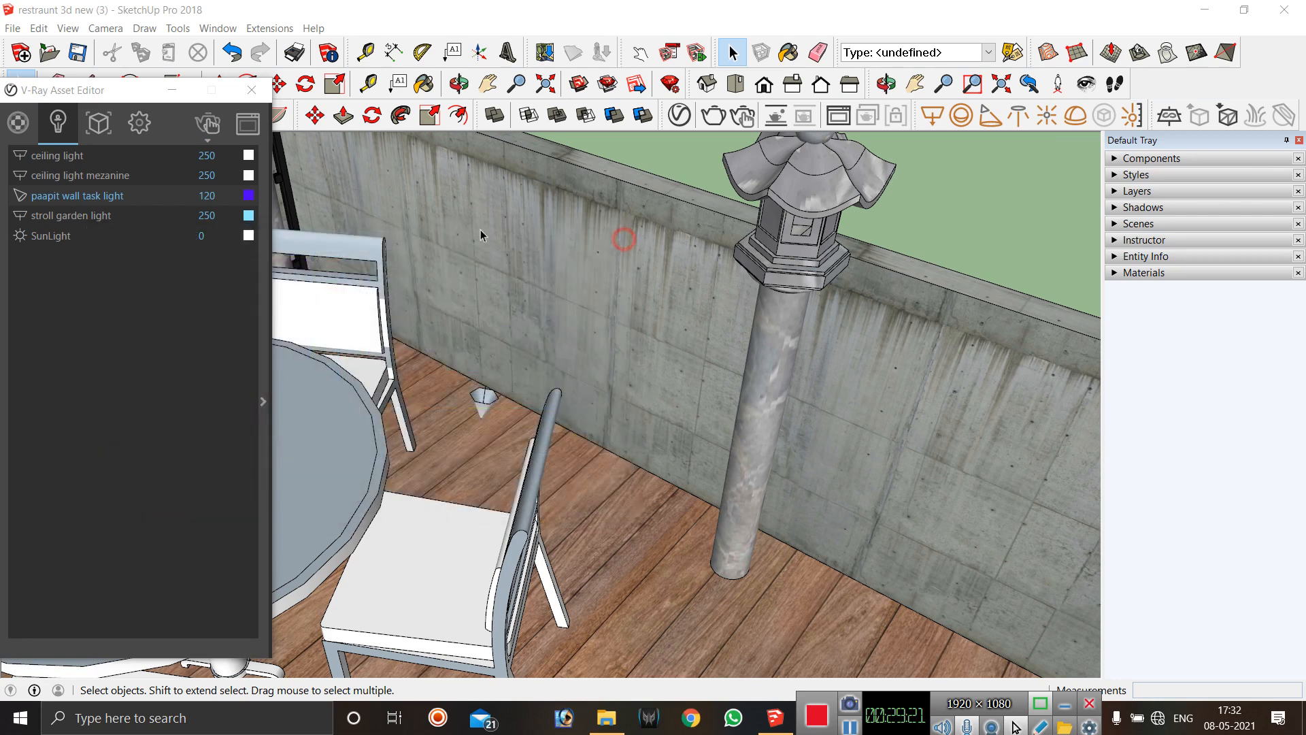
# Set the paapit wall task light's intensity to 150.
pyautogui.doubleClick(211, 196)
pyautogui.write('150')
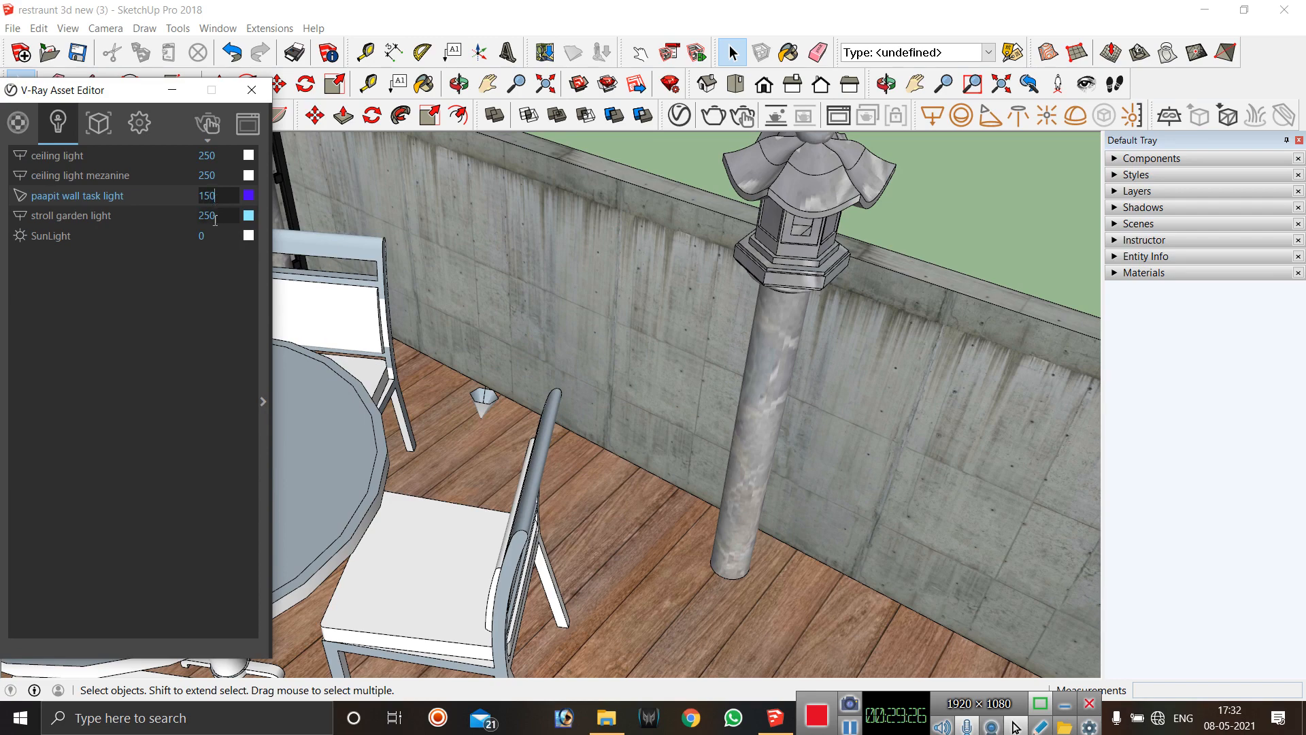
pyautogui.click(220, 355)
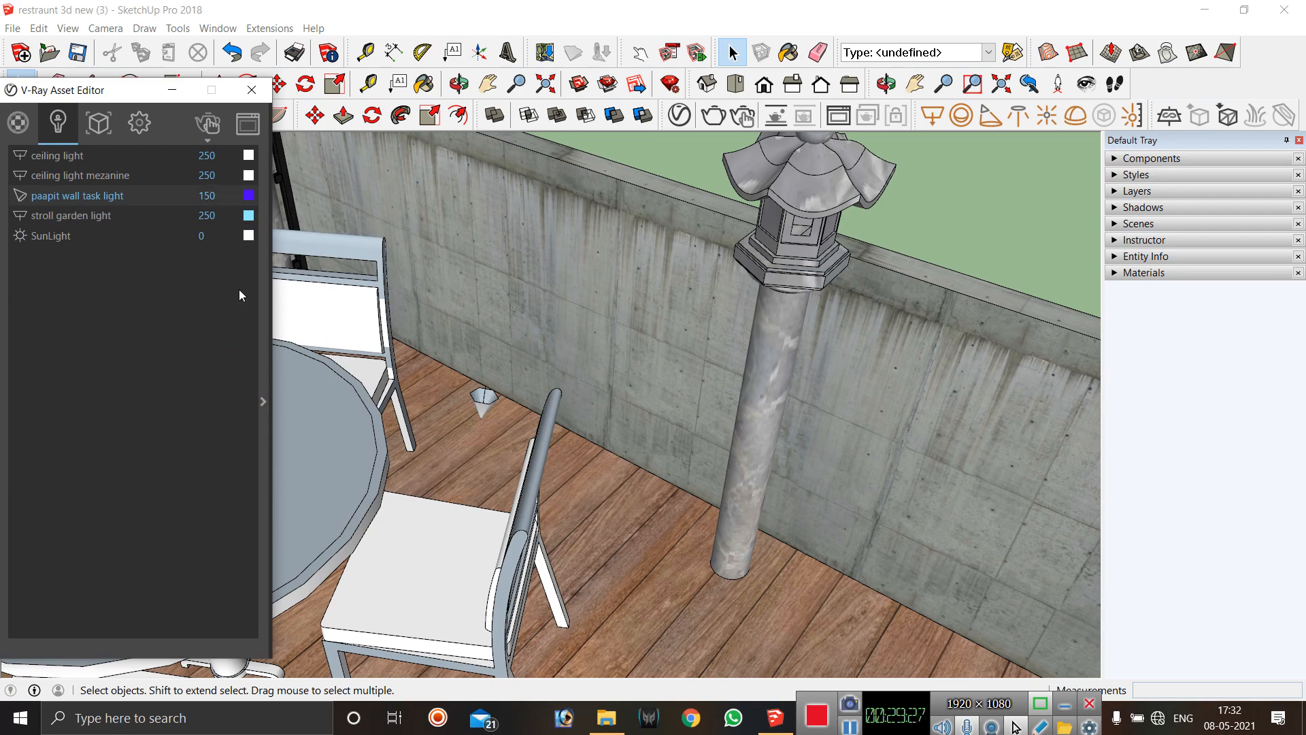
# Copy the spot light about 7' 3 5/16" along the parapet wall, between the next two lantern posts.
pyautogui.scroll(-8, 443, 410)
pyautogui.scroll(-3, 546, 249)
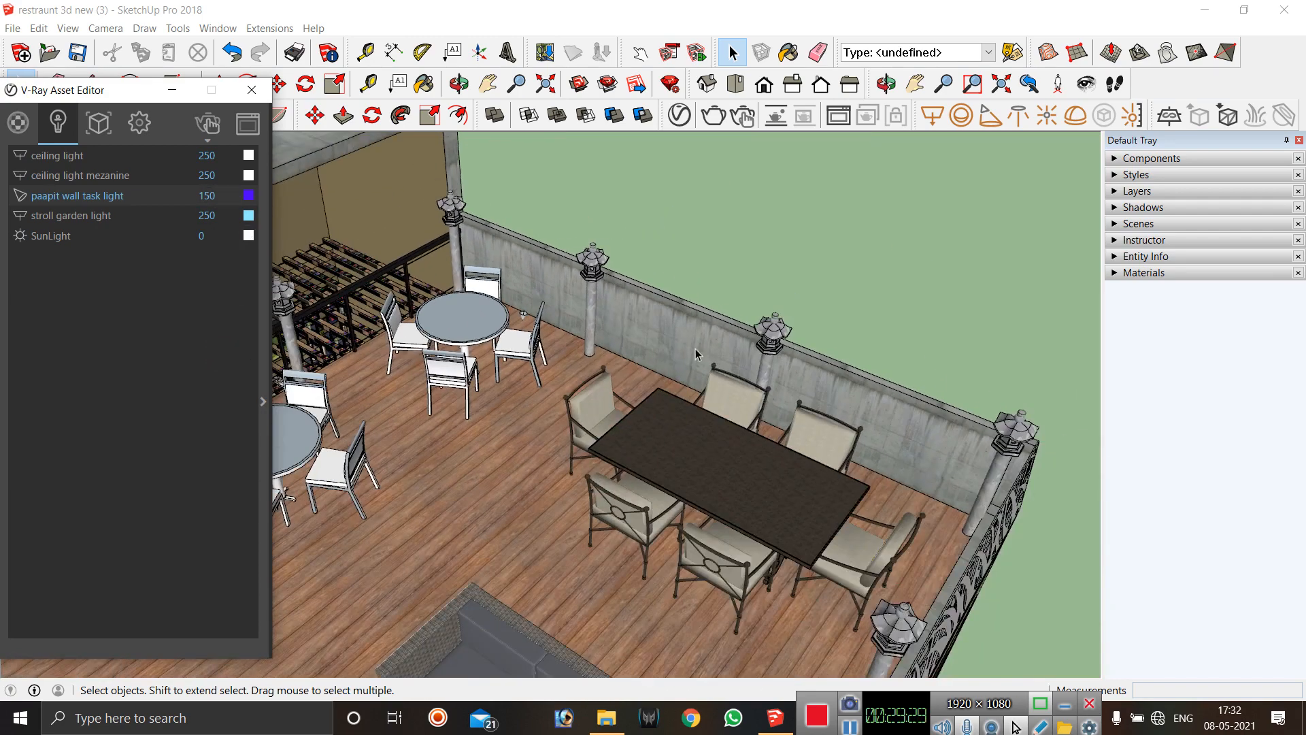
pyautogui.click(887, 83)
pyautogui.moveTo(675, 241); pyautogui.dragTo(720, 406)
pyautogui.scroll(1, 706, 392)
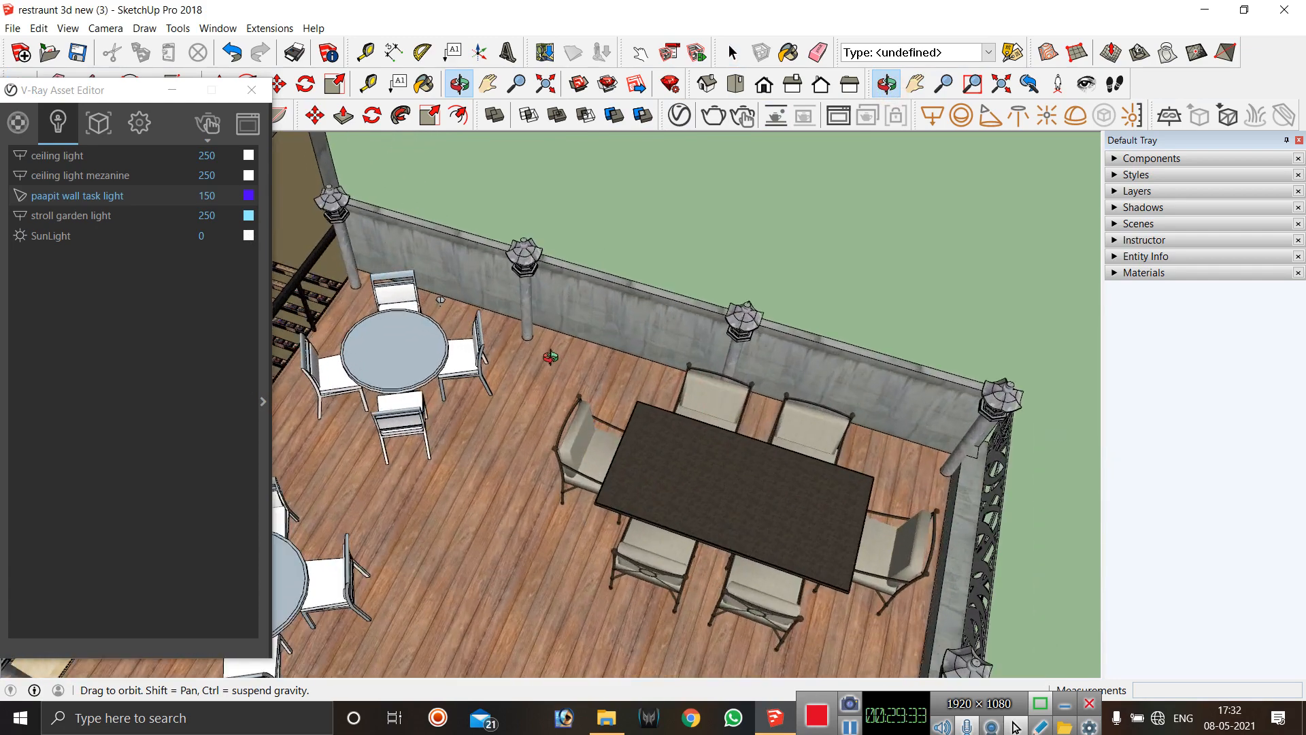
pyautogui.moveTo(551, 357); pyautogui.dragTo(598, 496)
pyautogui.scroll(-1, 594, 283)
pyautogui.scroll(2, 602, 407)
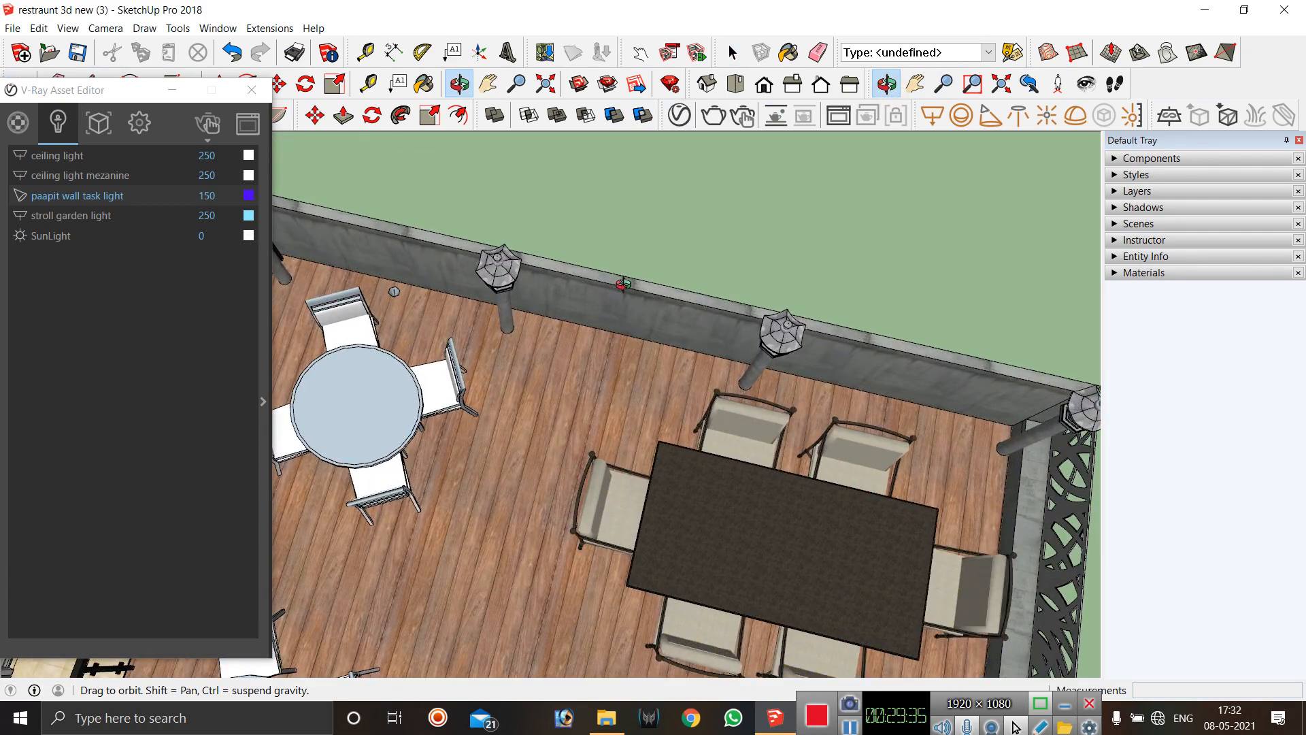
pyautogui.press('space')
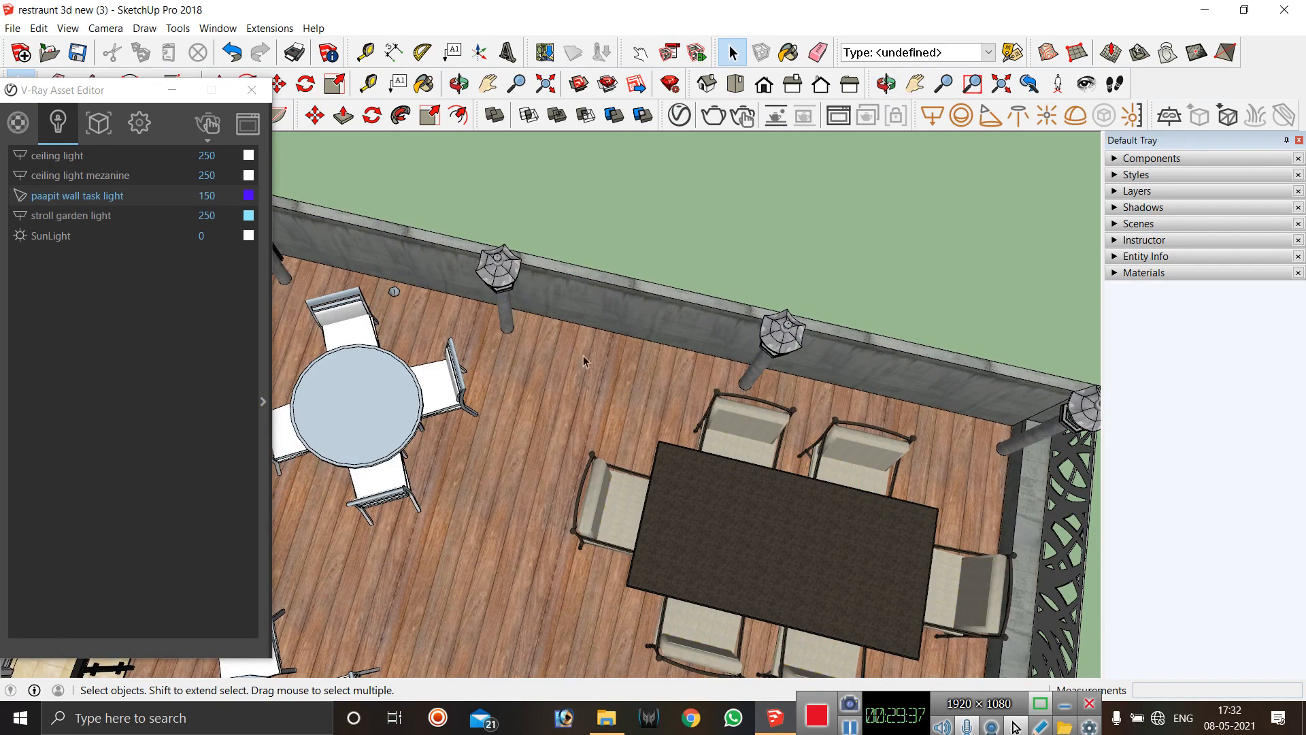
pyautogui.scroll(-2, 671, 425)
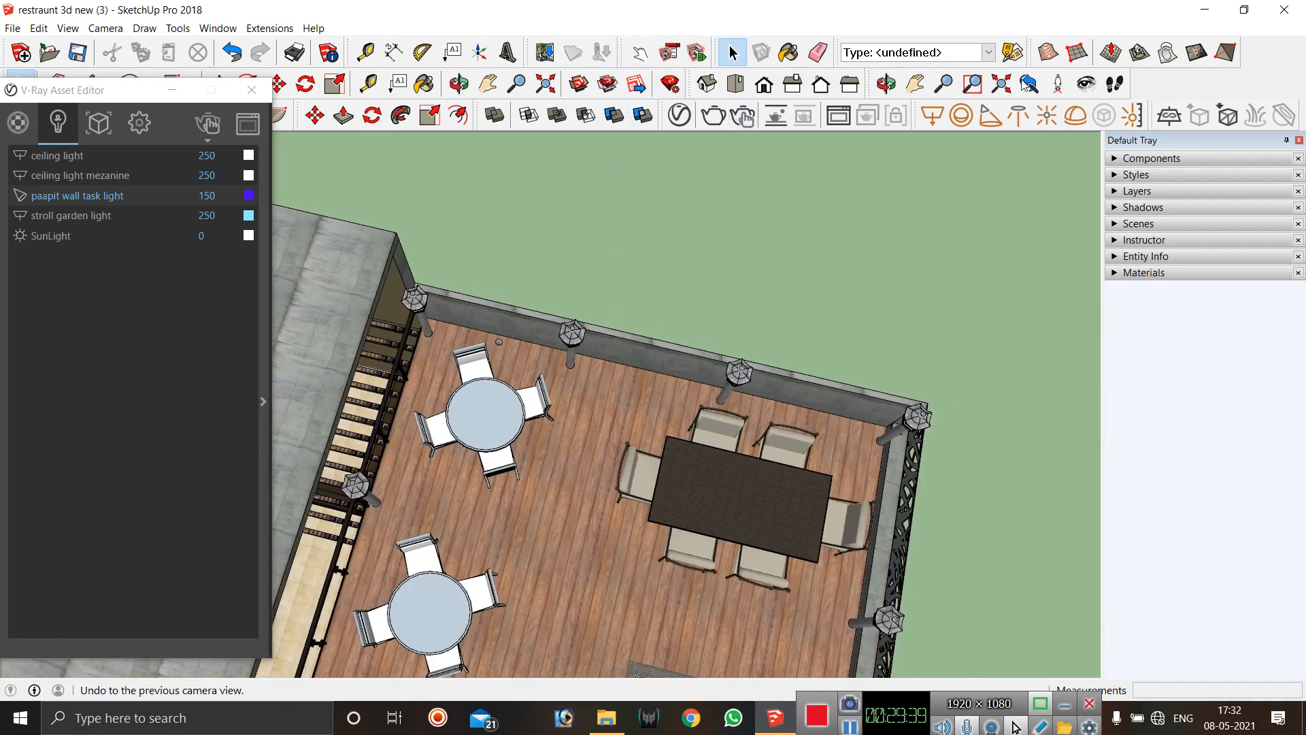
pyautogui.click(885, 83)
pyautogui.moveTo(411, 417); pyautogui.dragTo(445, 485)
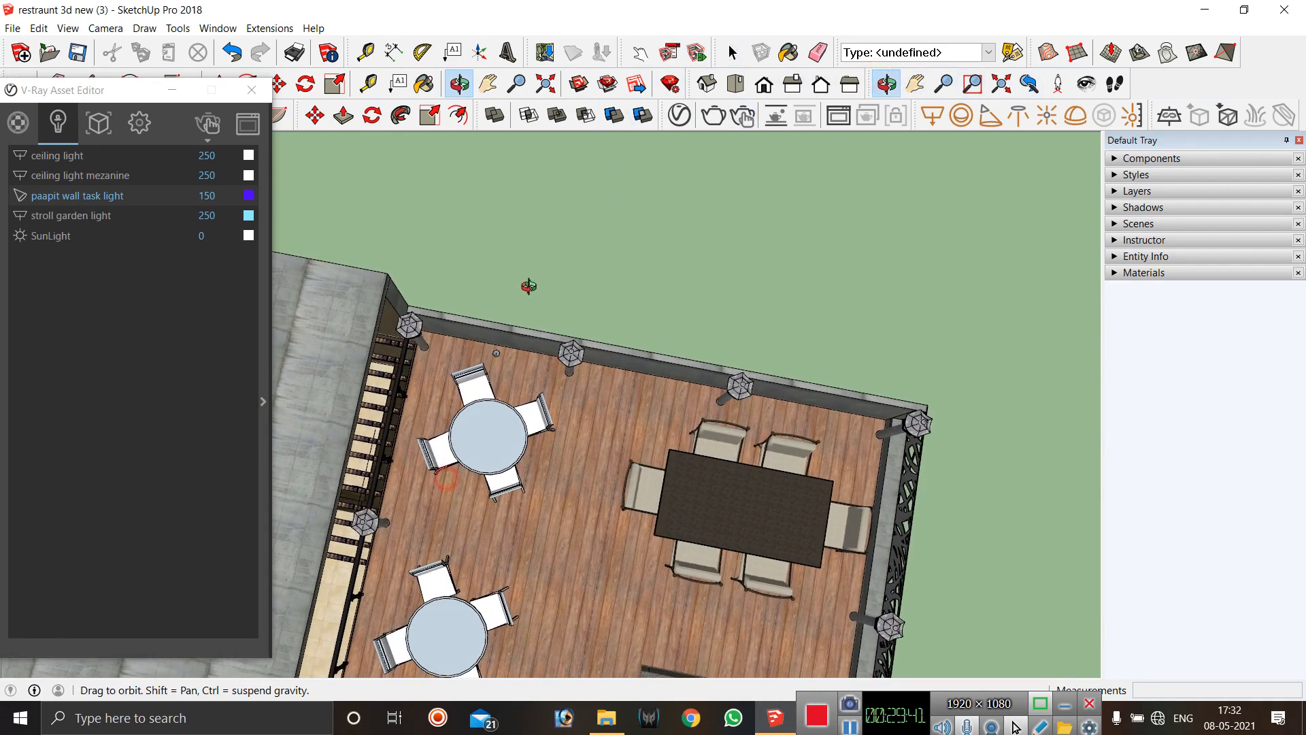
pyautogui.scroll(-1, 535, 295)
pyautogui.scroll(2, 700, 473)
pyautogui.scroll(1, 544, 399)
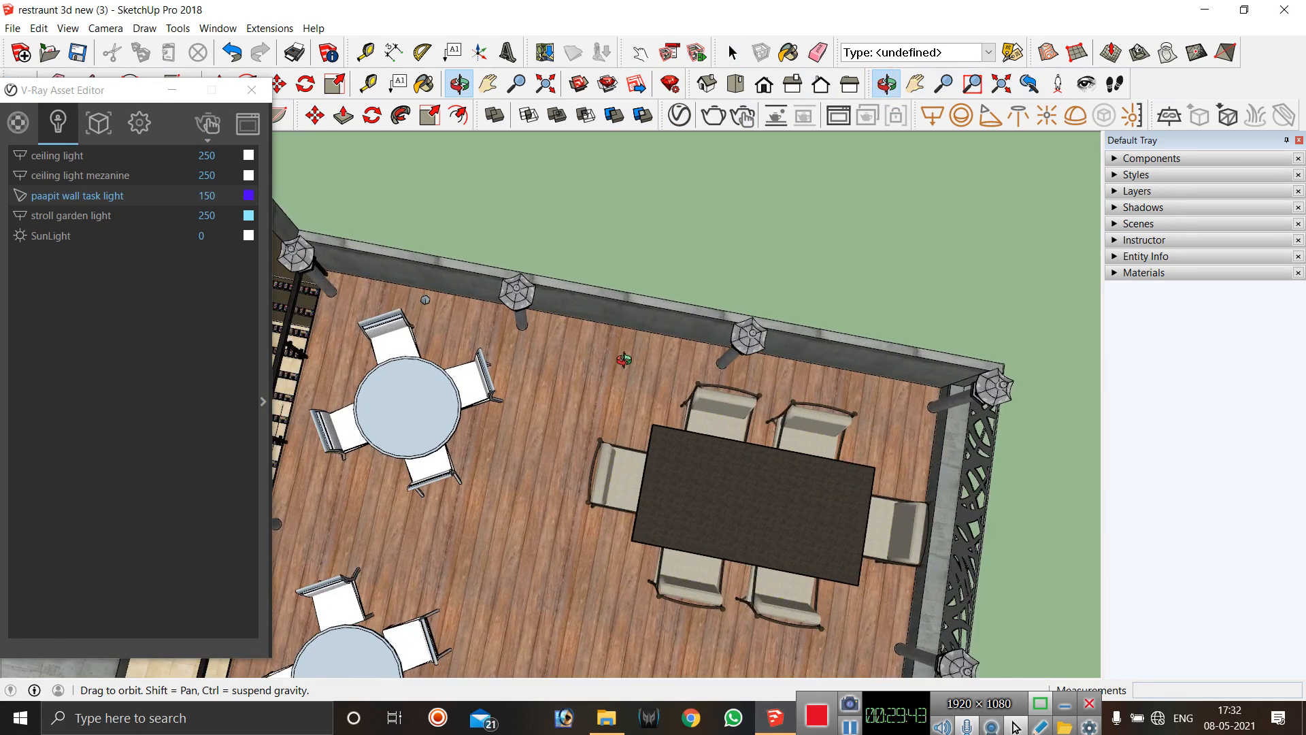
pyautogui.press('space')
pyautogui.click(423, 299)
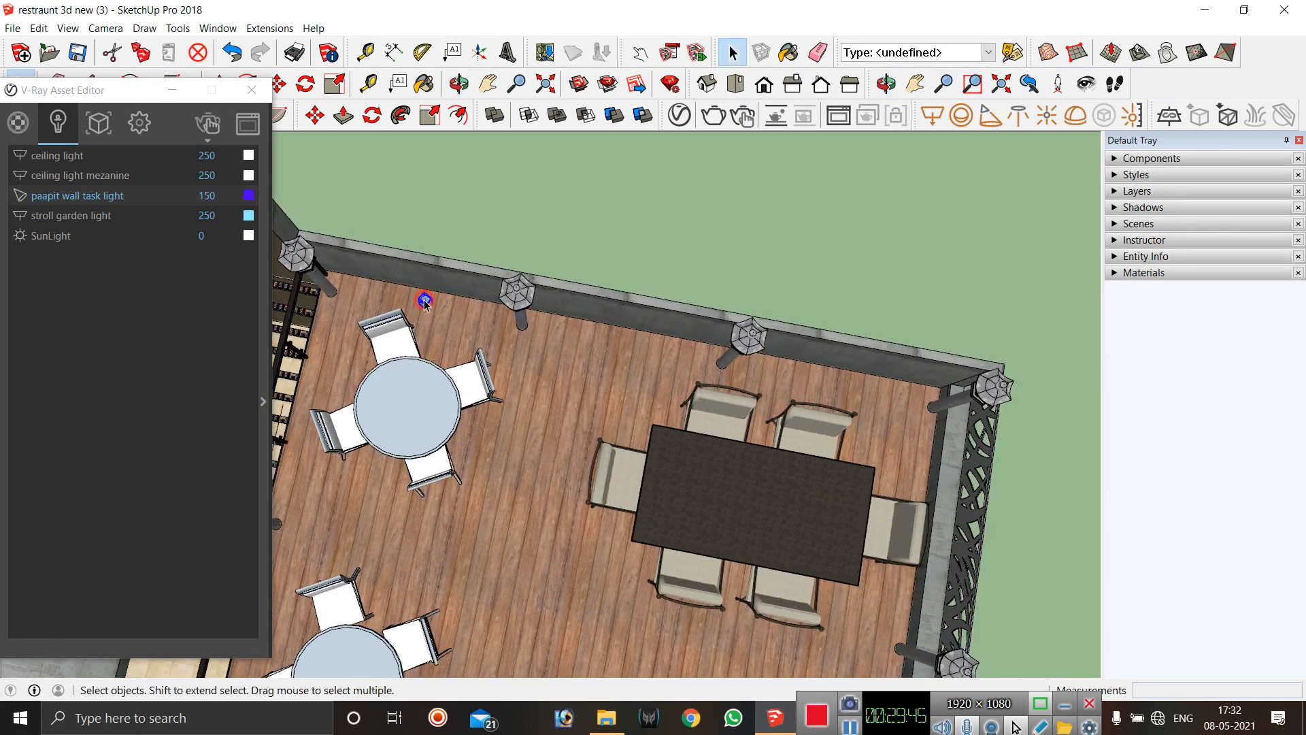
pyautogui.click(314, 116)
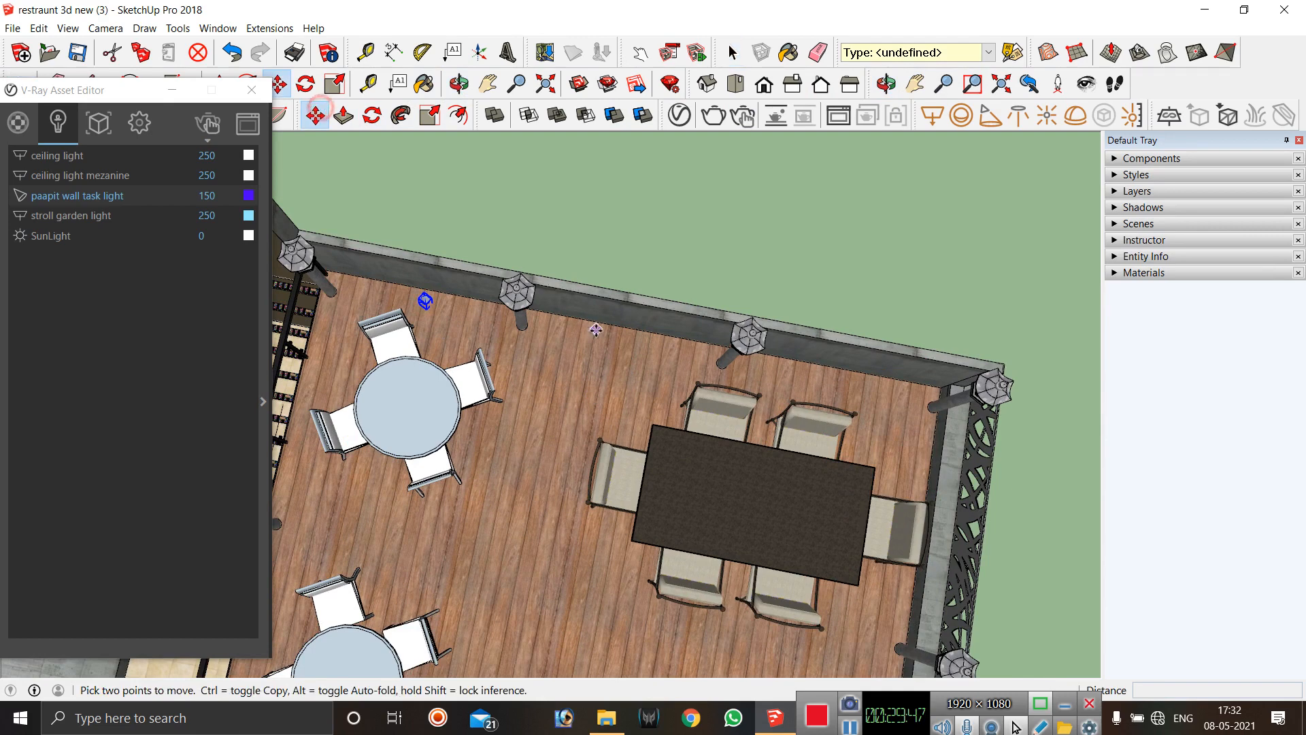
pyautogui.click(408, 259)
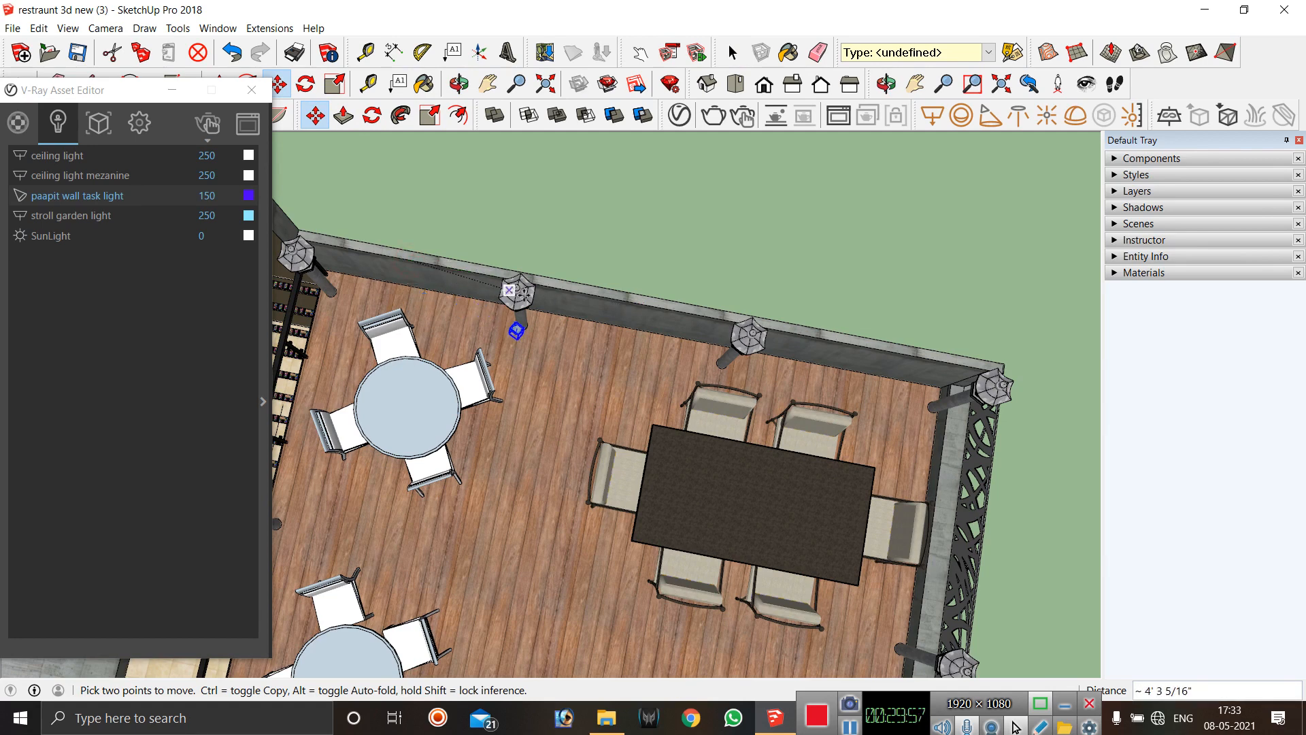
pyautogui.press('ctrl')
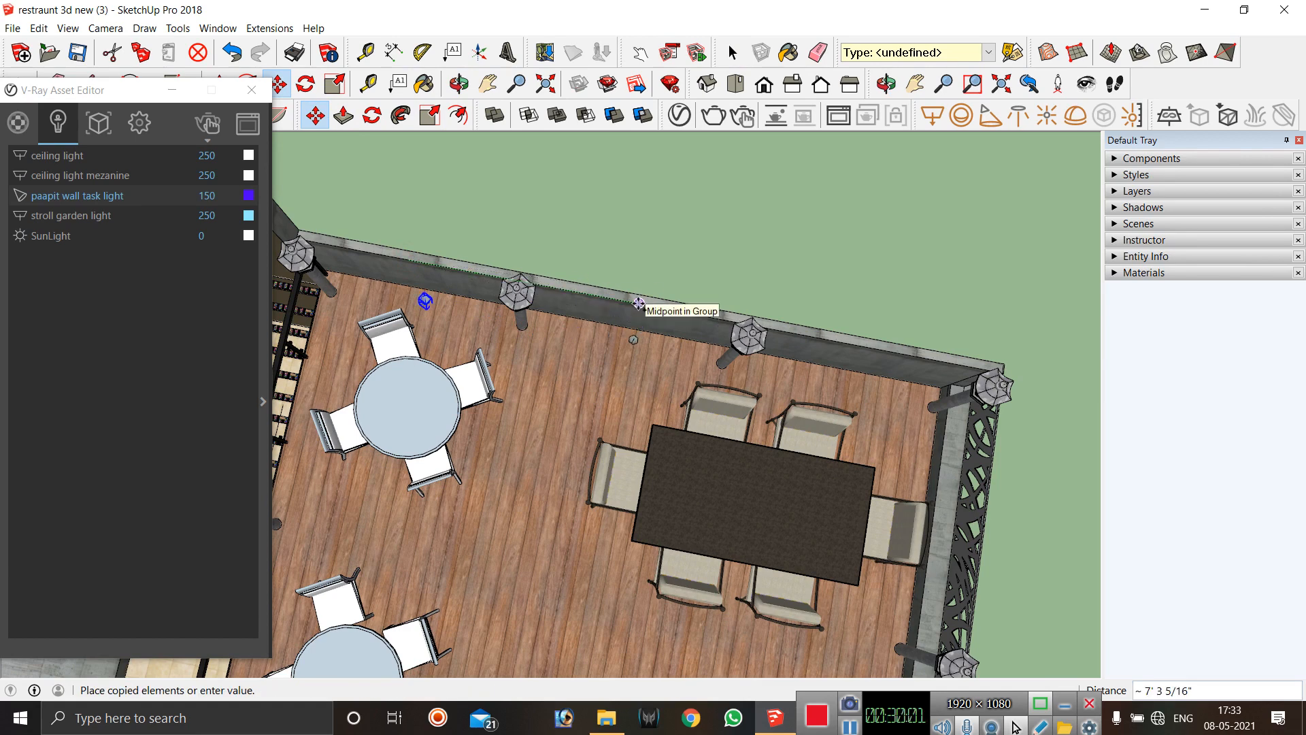
pyautogui.click(639, 303)
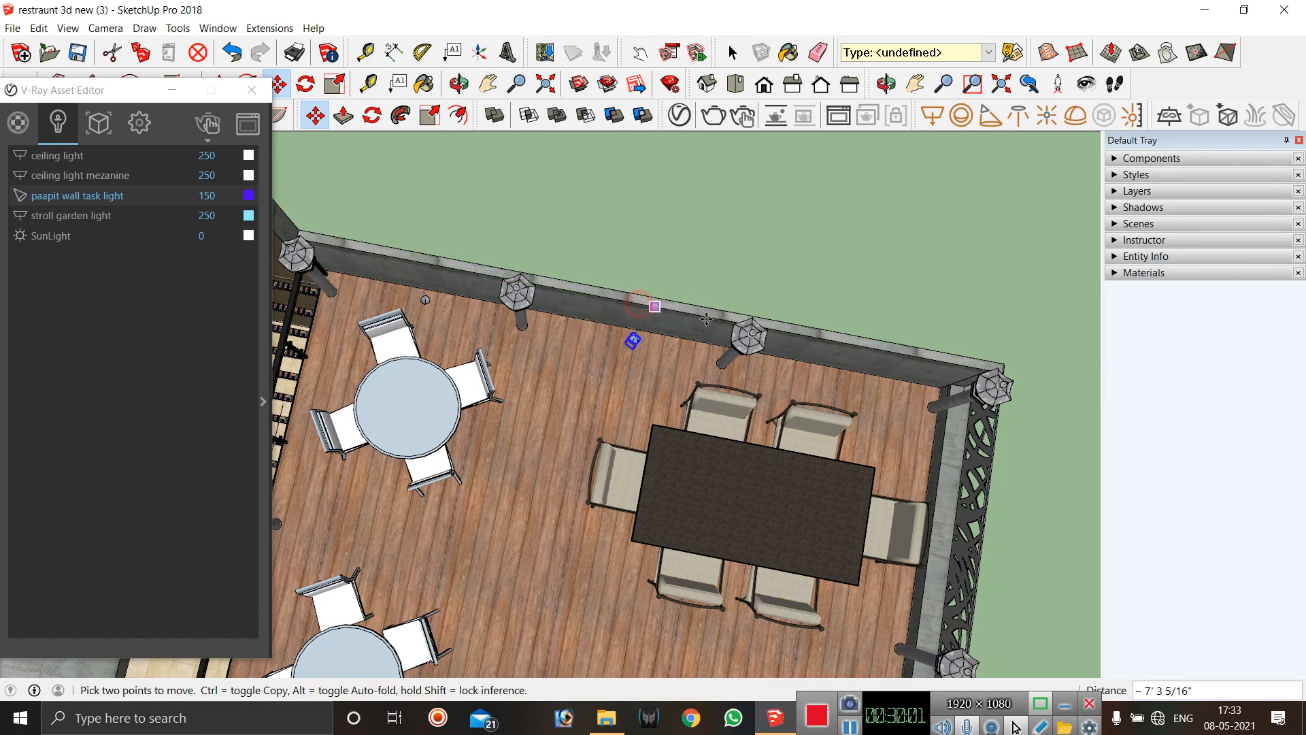
# Copy the new spot light about 7' 6" further along the same wall, past the third lantern post near the dining table.
pyautogui.click(639, 303)
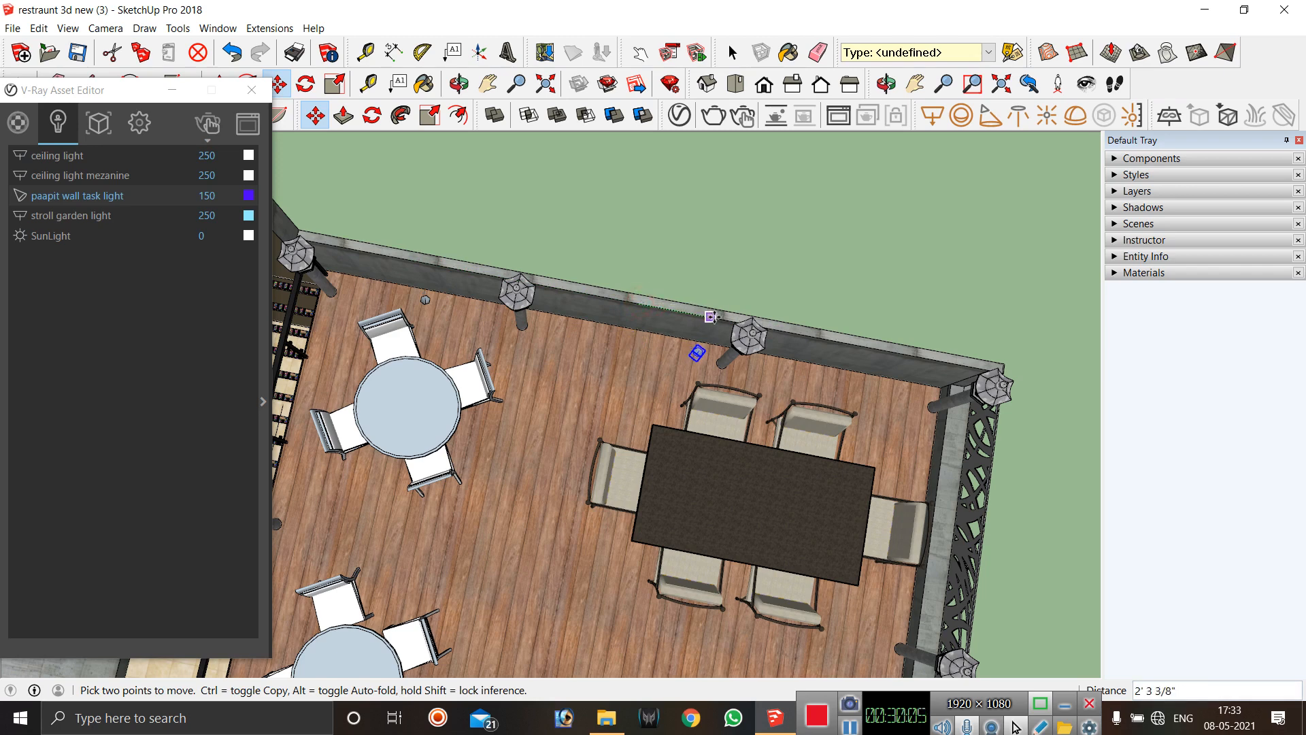
pyautogui.press('ctrl')
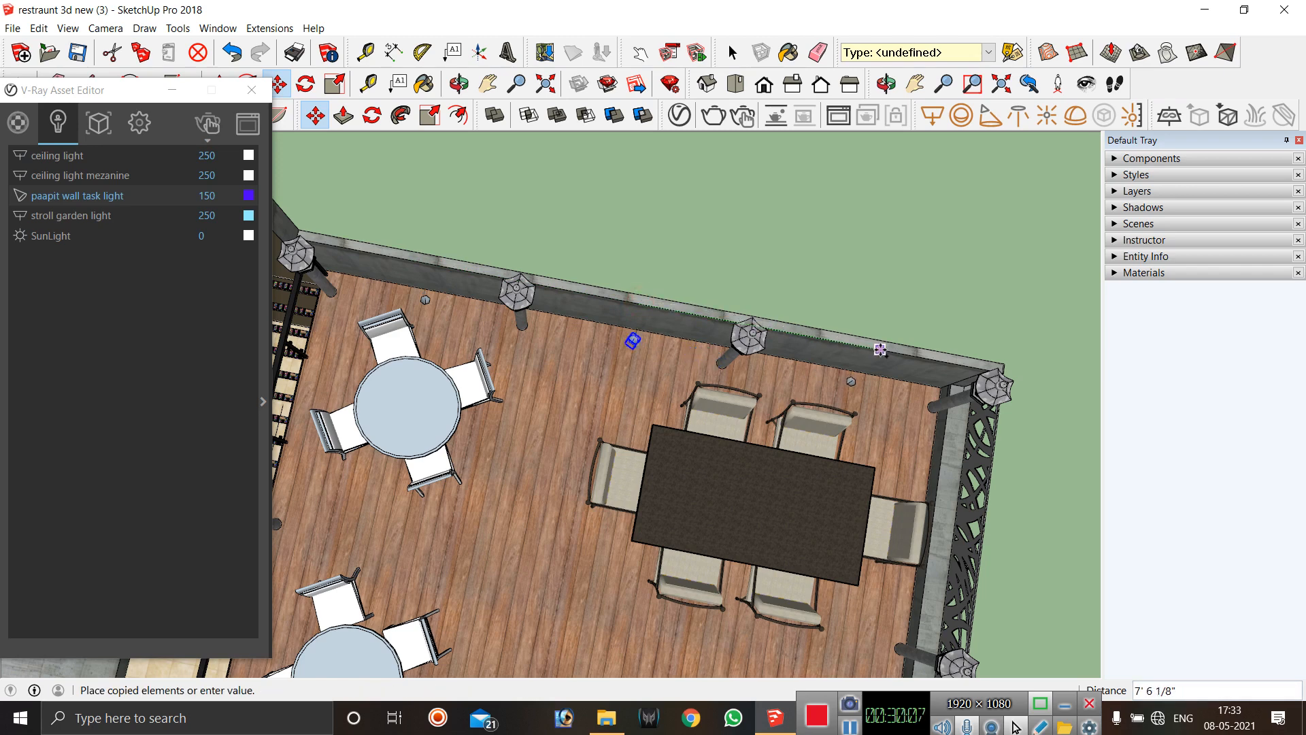
pyautogui.click(850, 379)
# Copy the last spot light about 2' 4 1/2" along the wall toward the terrace's corner lantern post.
pyautogui.scroll(-1, 540, 236)
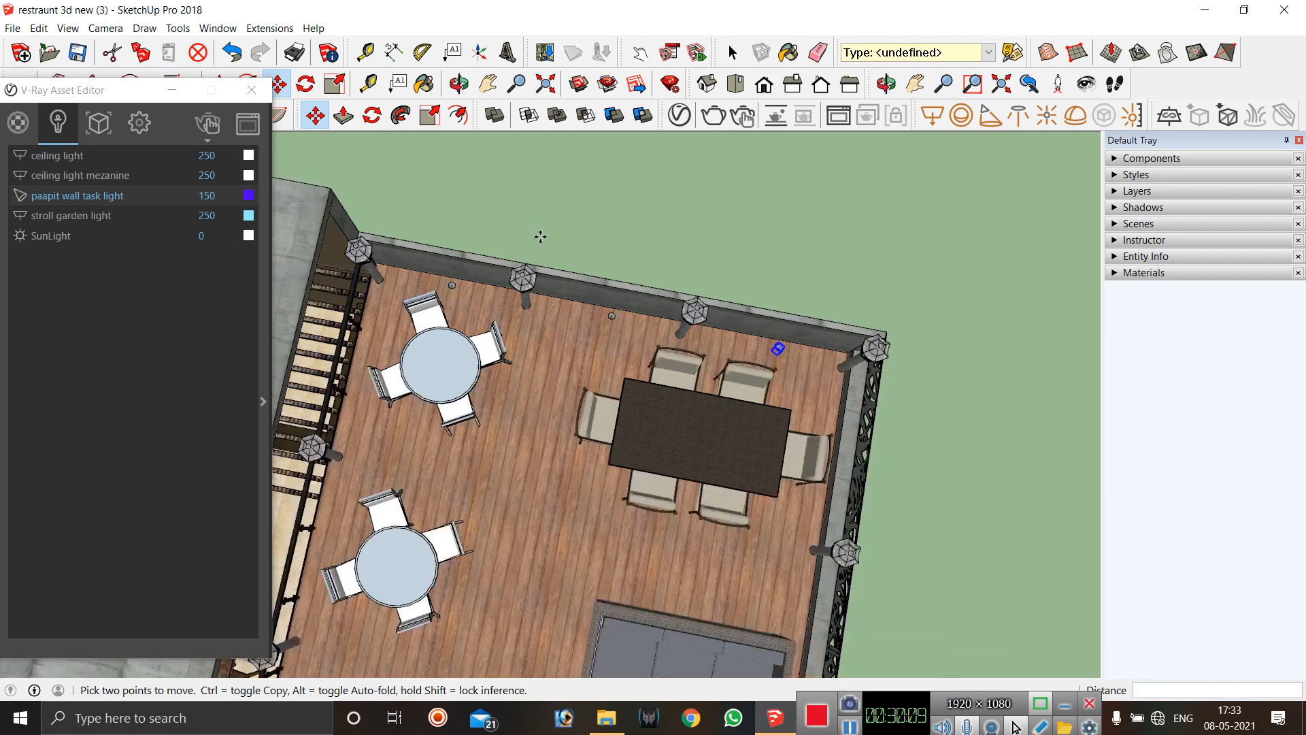
pyautogui.scroll(-1, 540, 236)
pyautogui.scroll(-1, 589, 248)
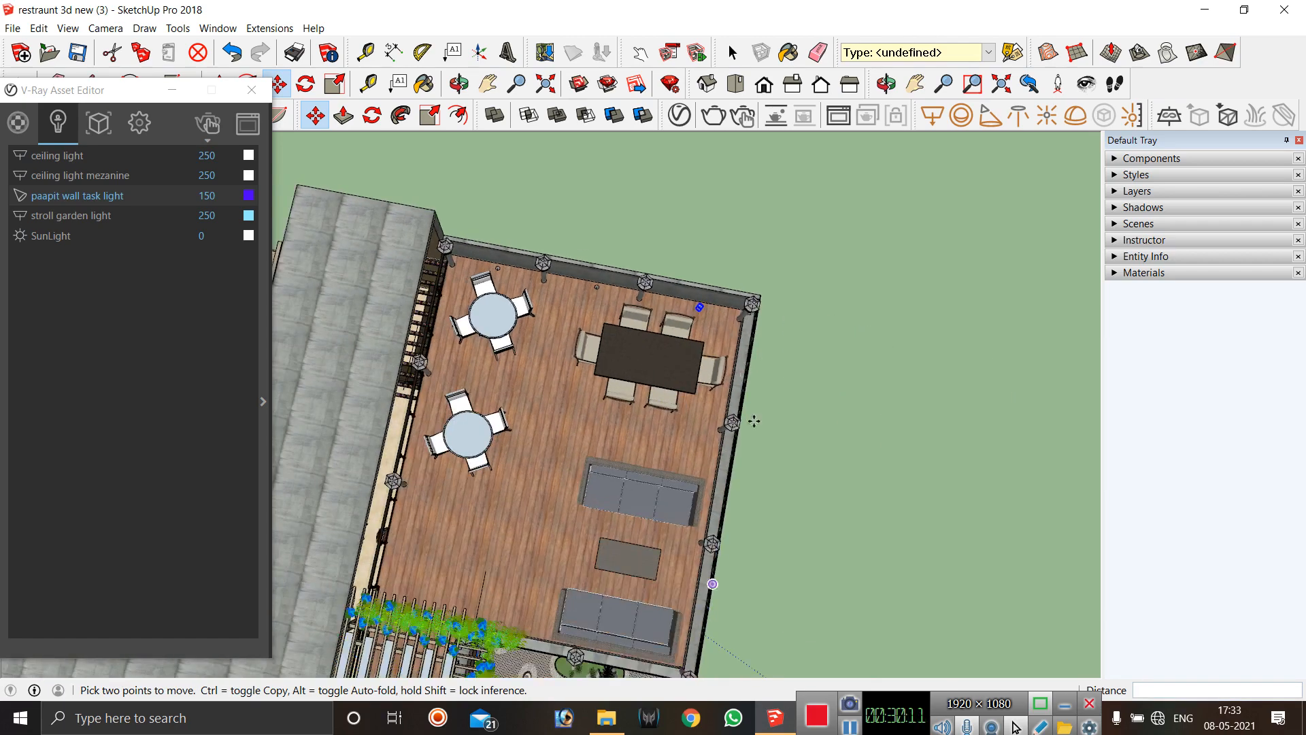
pyautogui.scroll(8, 705, 287)
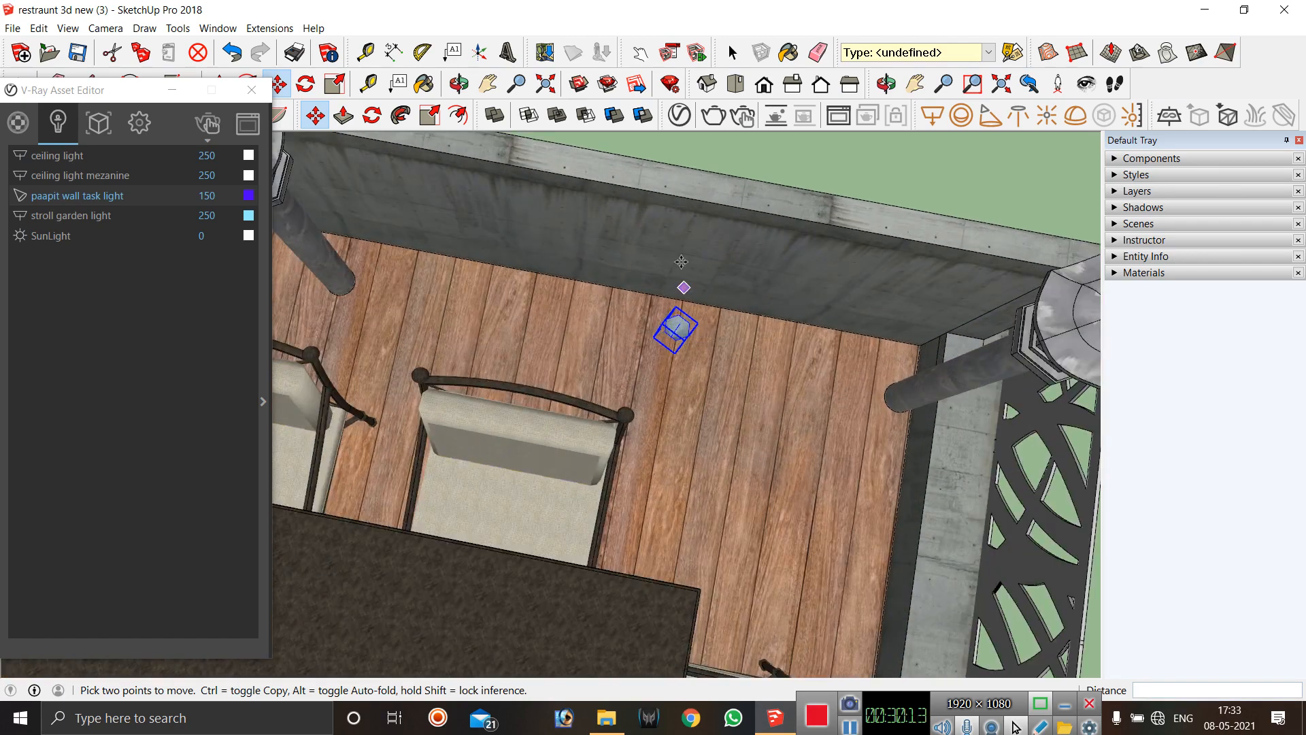
pyautogui.scroll(-4, 681, 262)
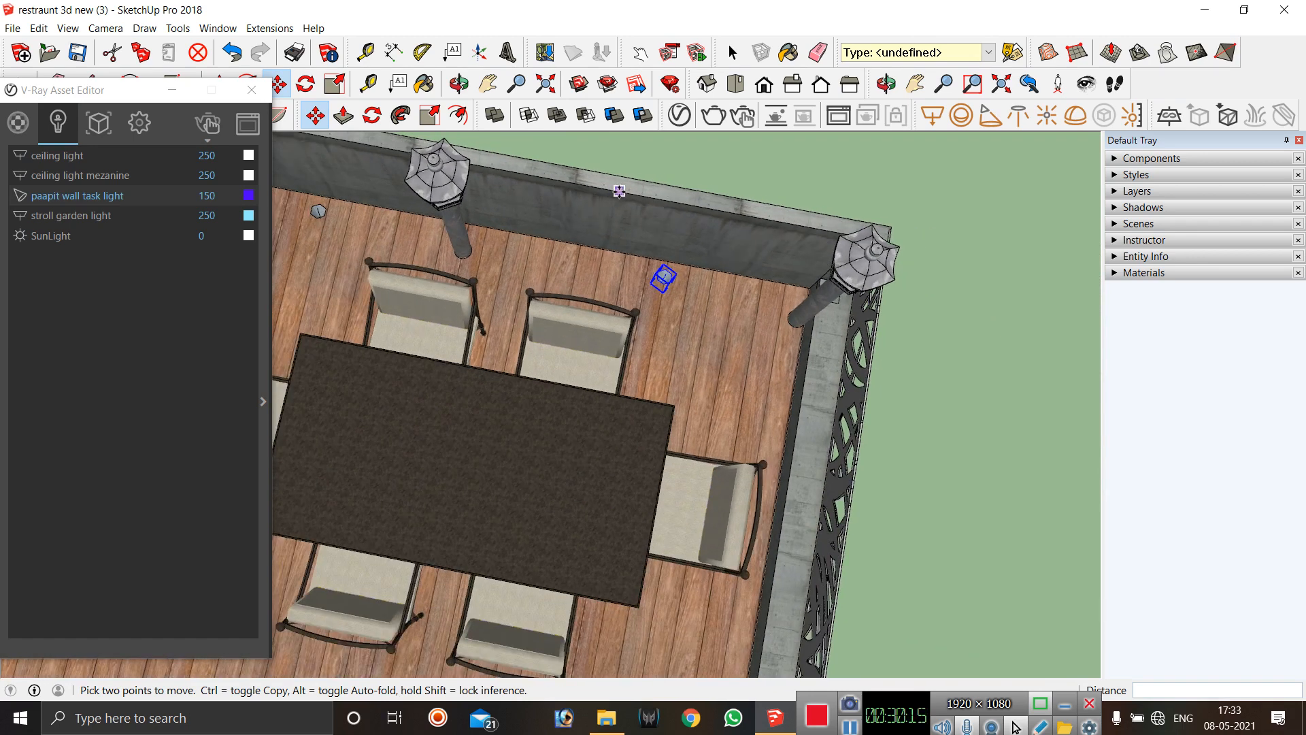
pyautogui.click(621, 193)
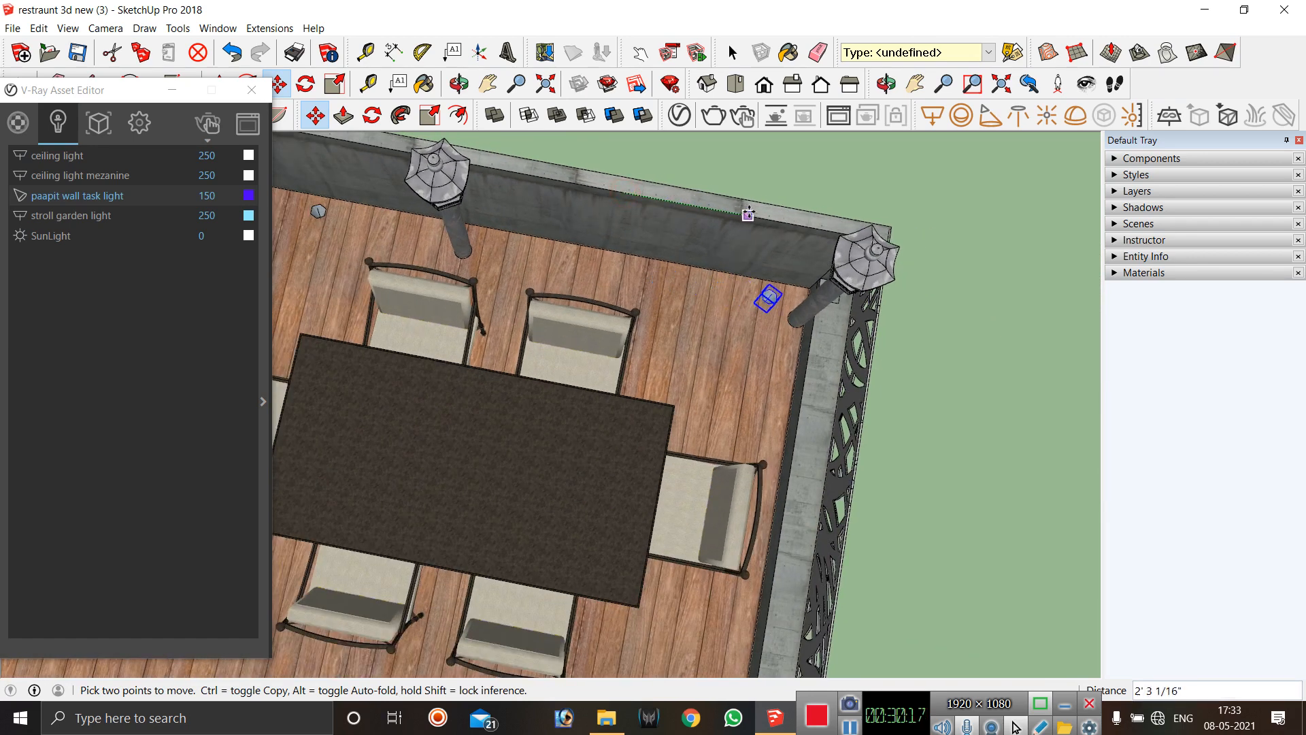
pyautogui.press('ctrl')
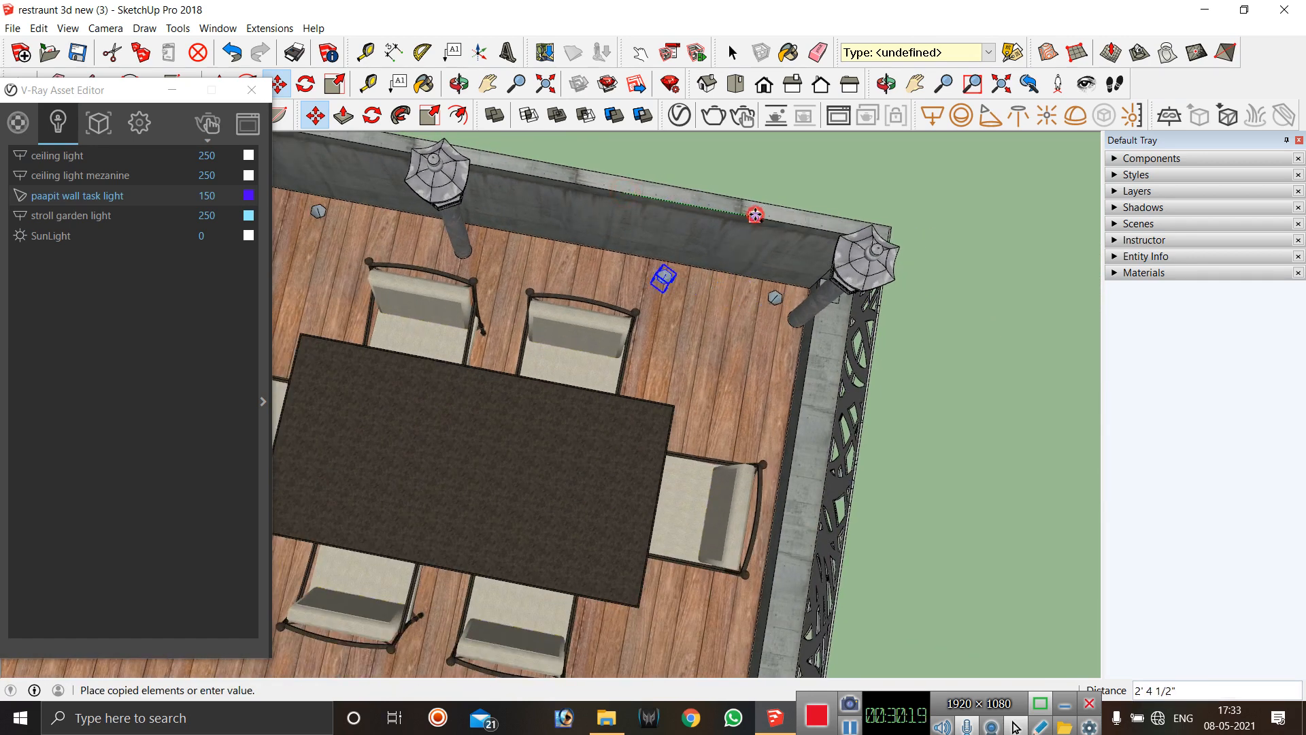
pyautogui.click(755, 215)
pyautogui.press('space')
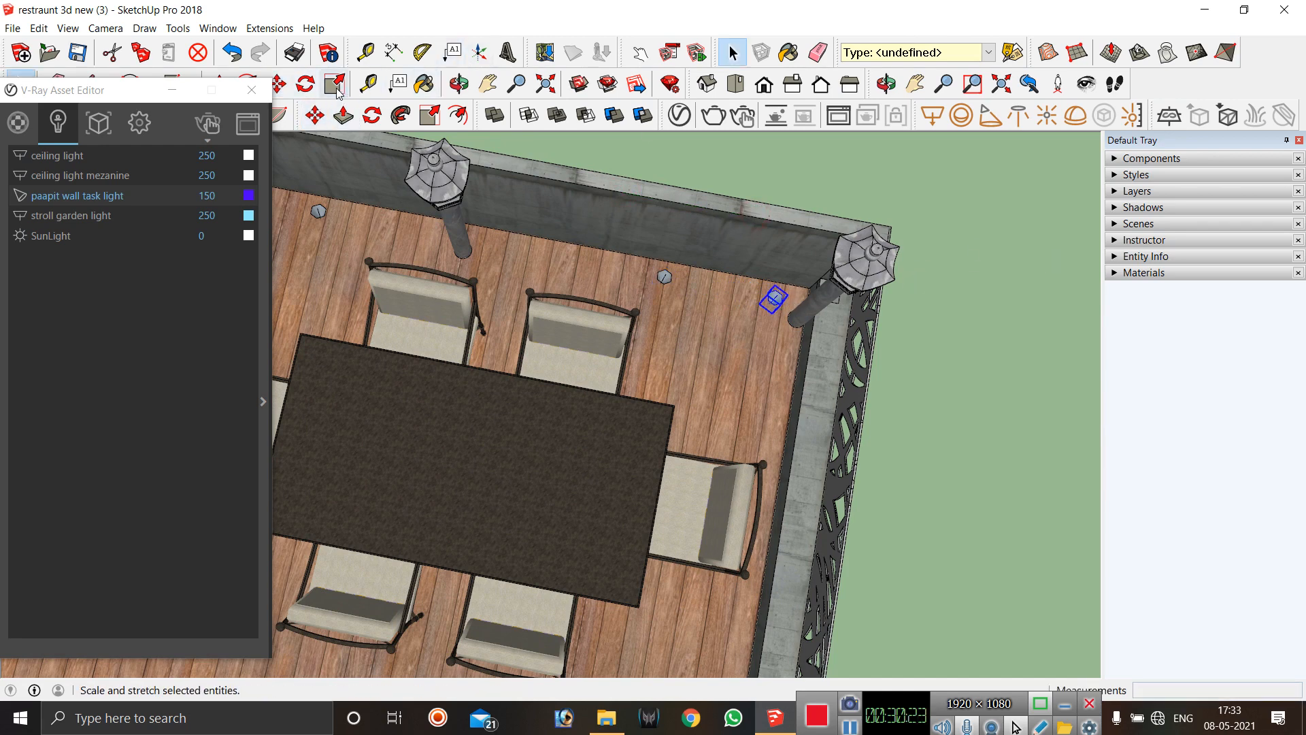
# Rotate the corner spot light copy 90 degrees on the floor plane to face the adjoining side parapet wall.
pyautogui.click(372, 115)
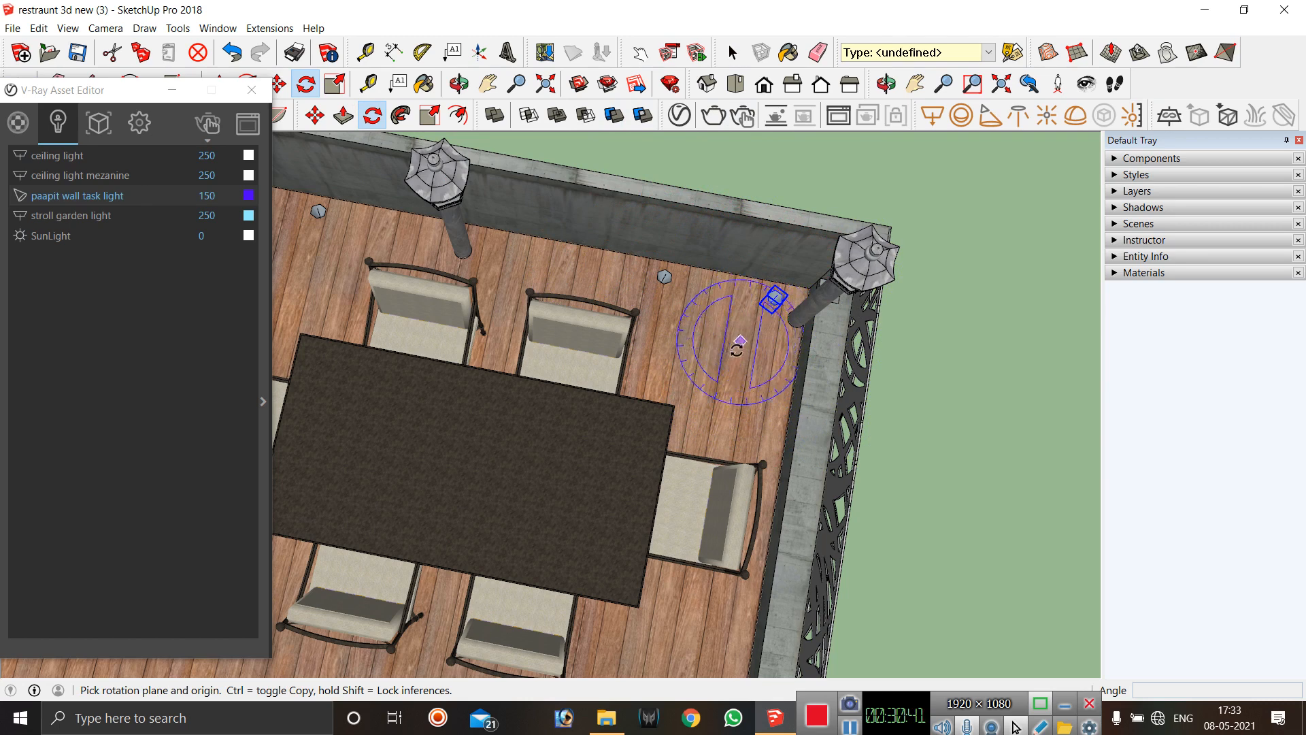
pyautogui.click(733, 353)
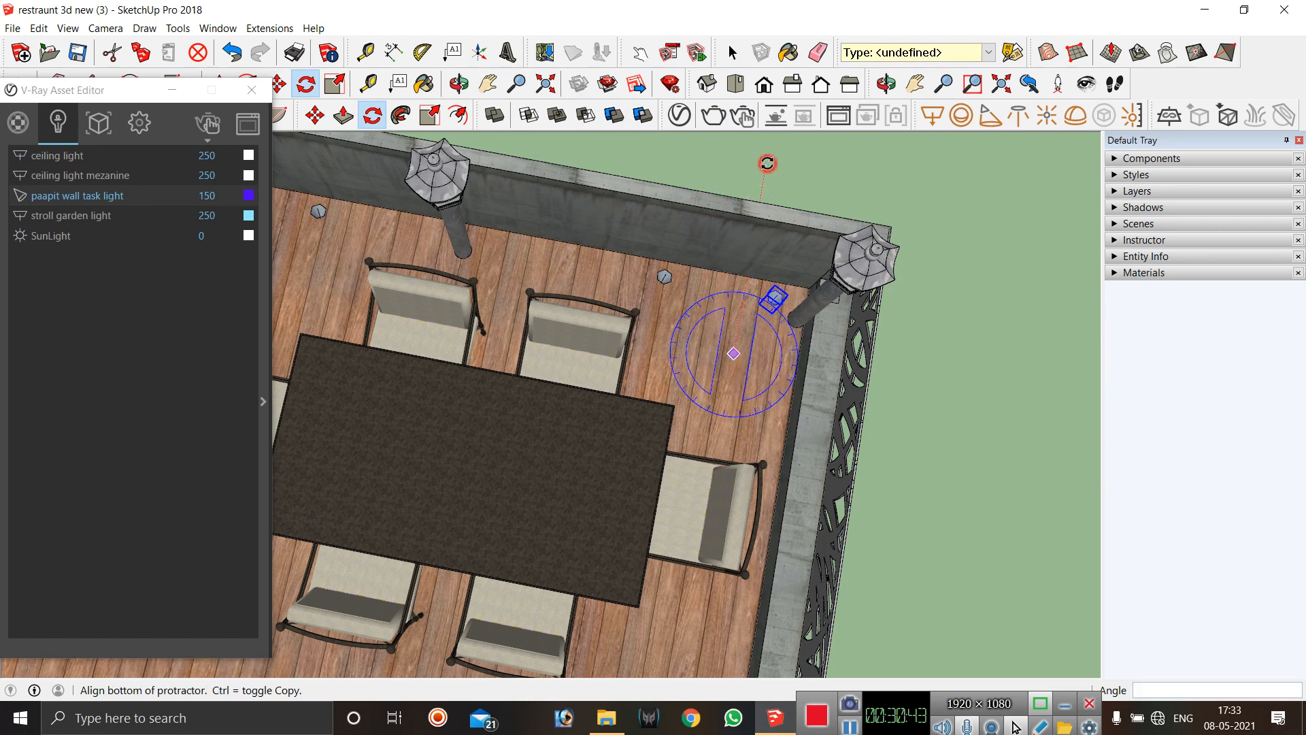
pyautogui.click(765, 162)
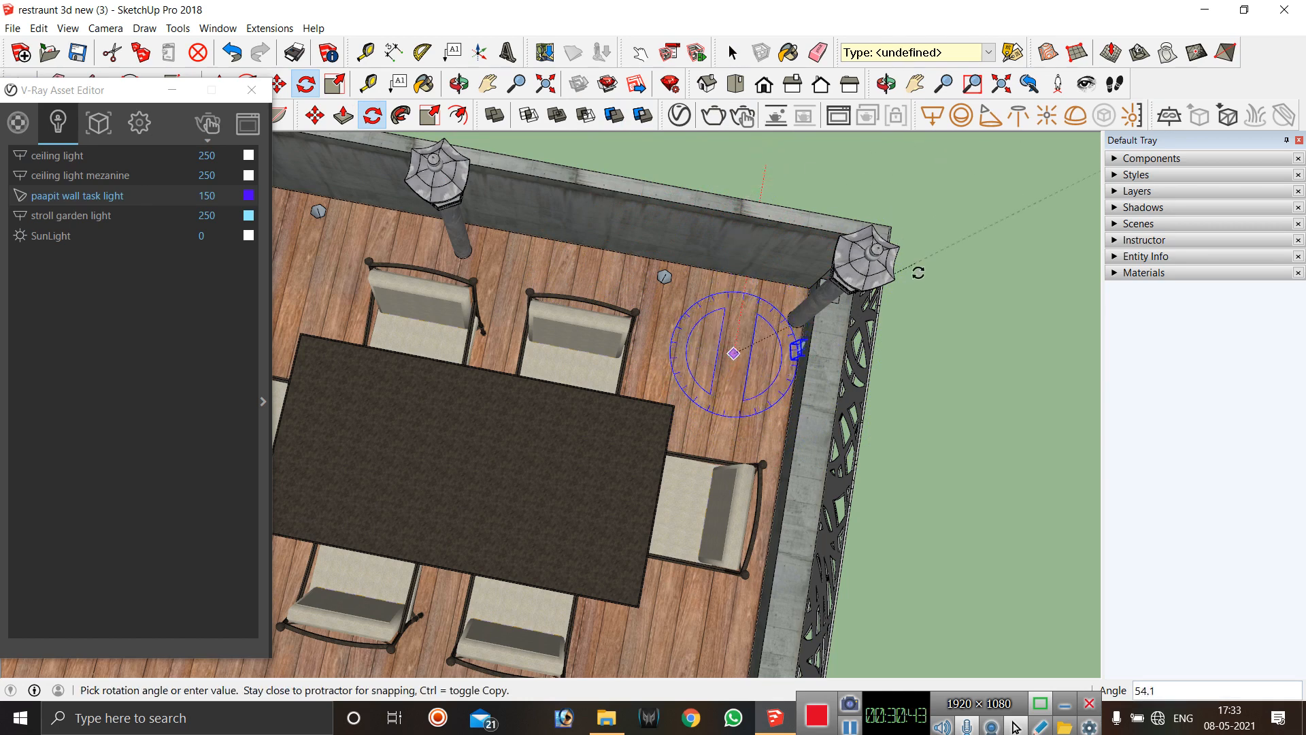
pyautogui.click(926, 389)
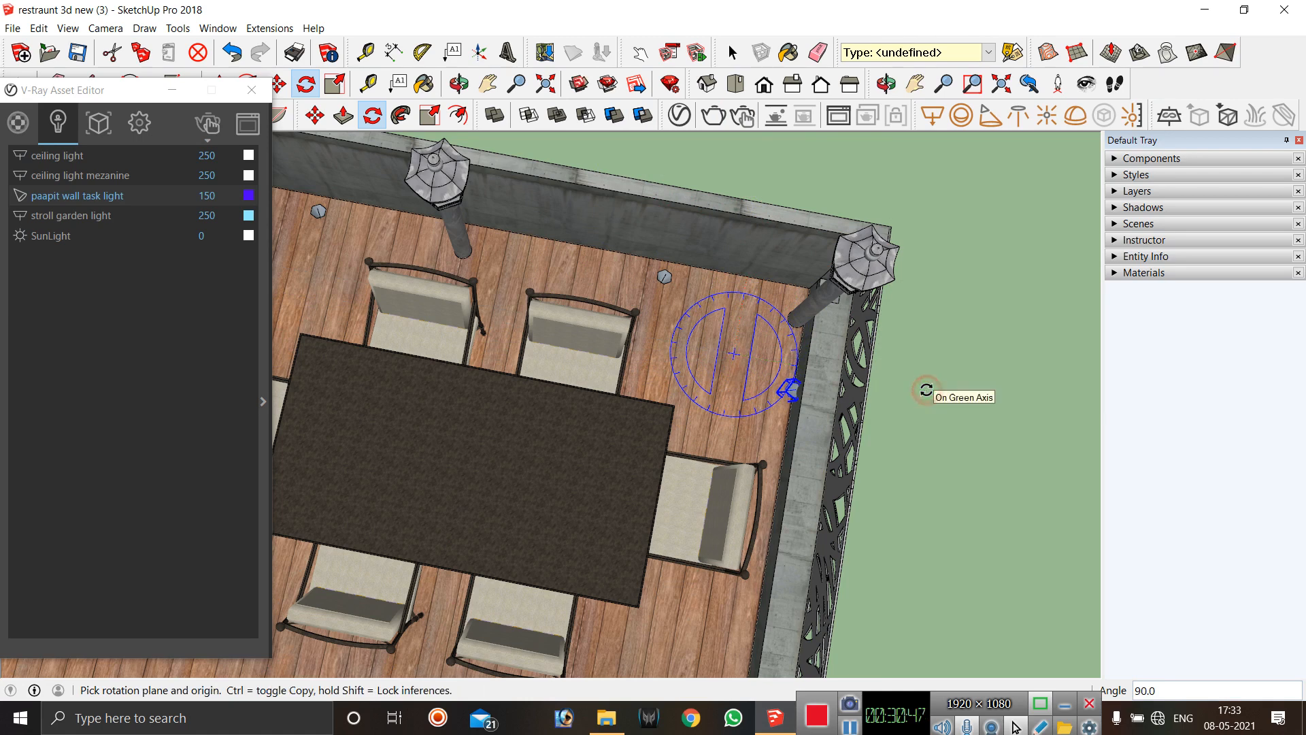
# Move the rotated corner spot light along the side parapet wall to just behind the dining table's end chair.
pyautogui.click(315, 116)
pyautogui.scroll(3, 785, 402)
pyautogui.click(776, 416)
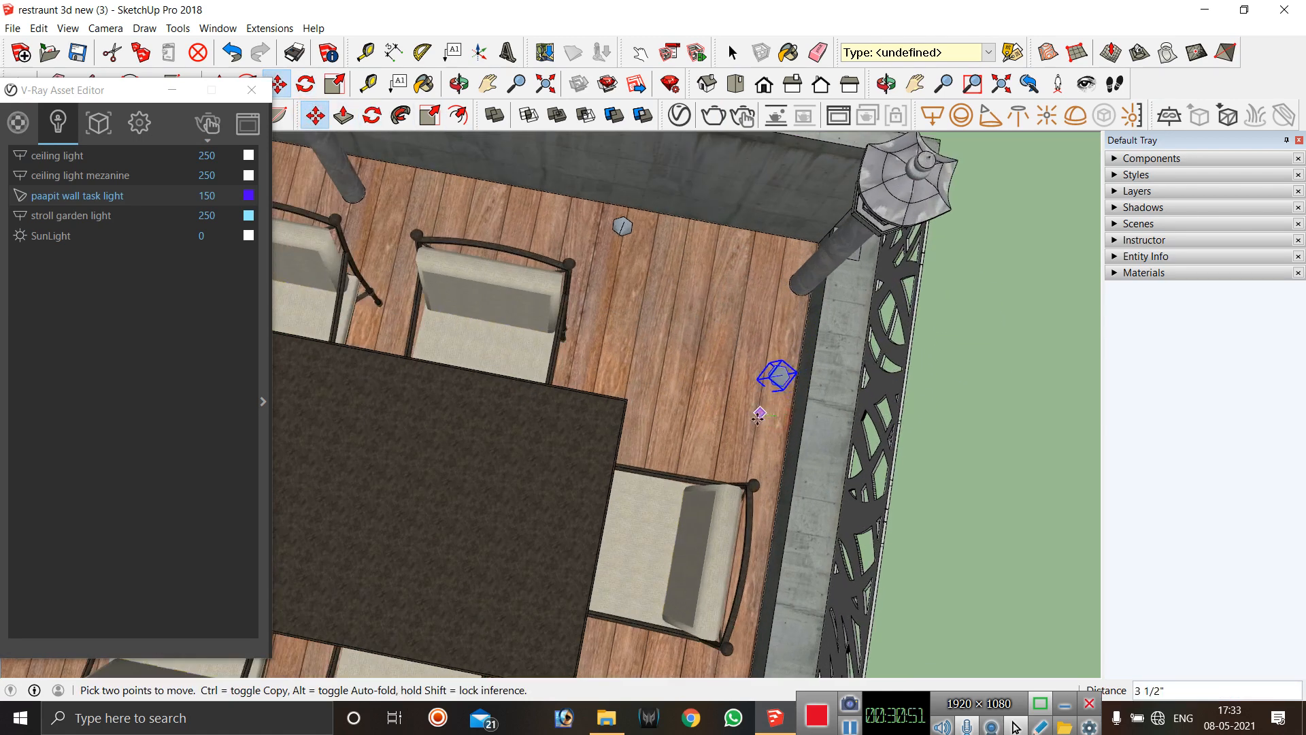
pyautogui.scroll(-4, 744, 420)
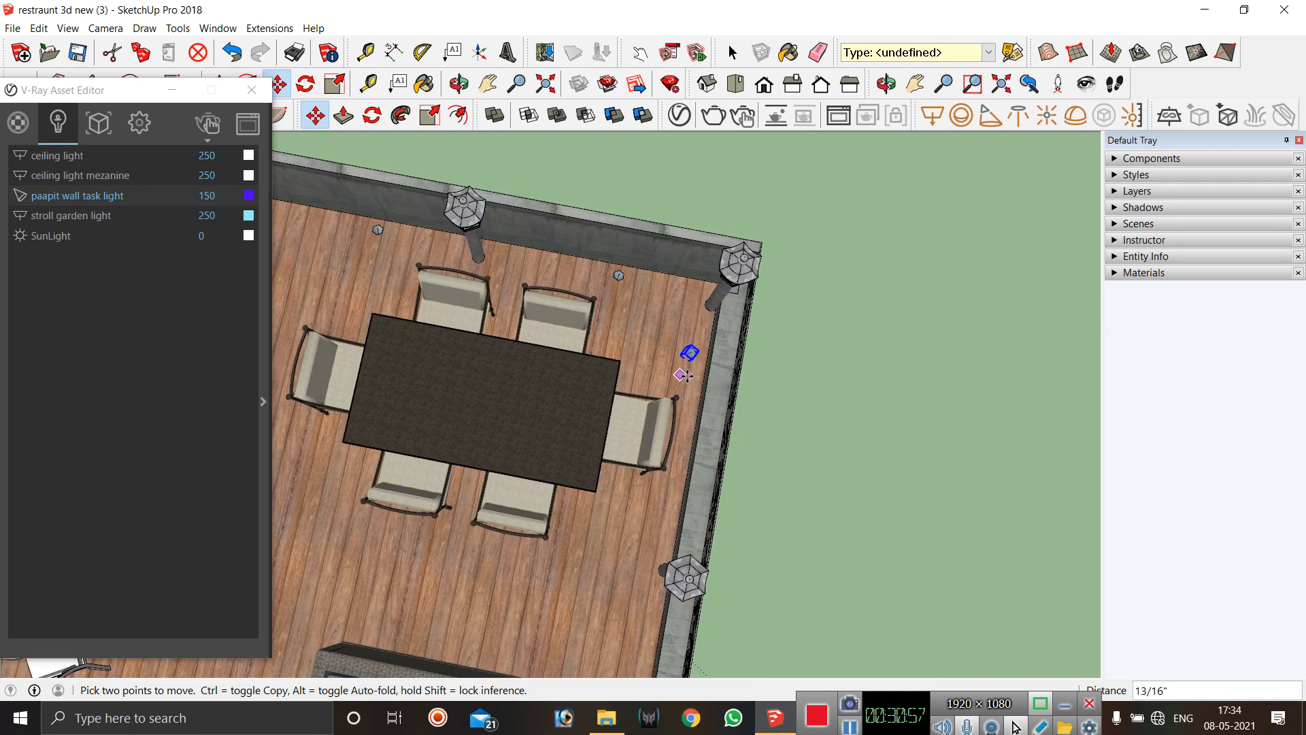
pyautogui.scroll(2, 689, 373)
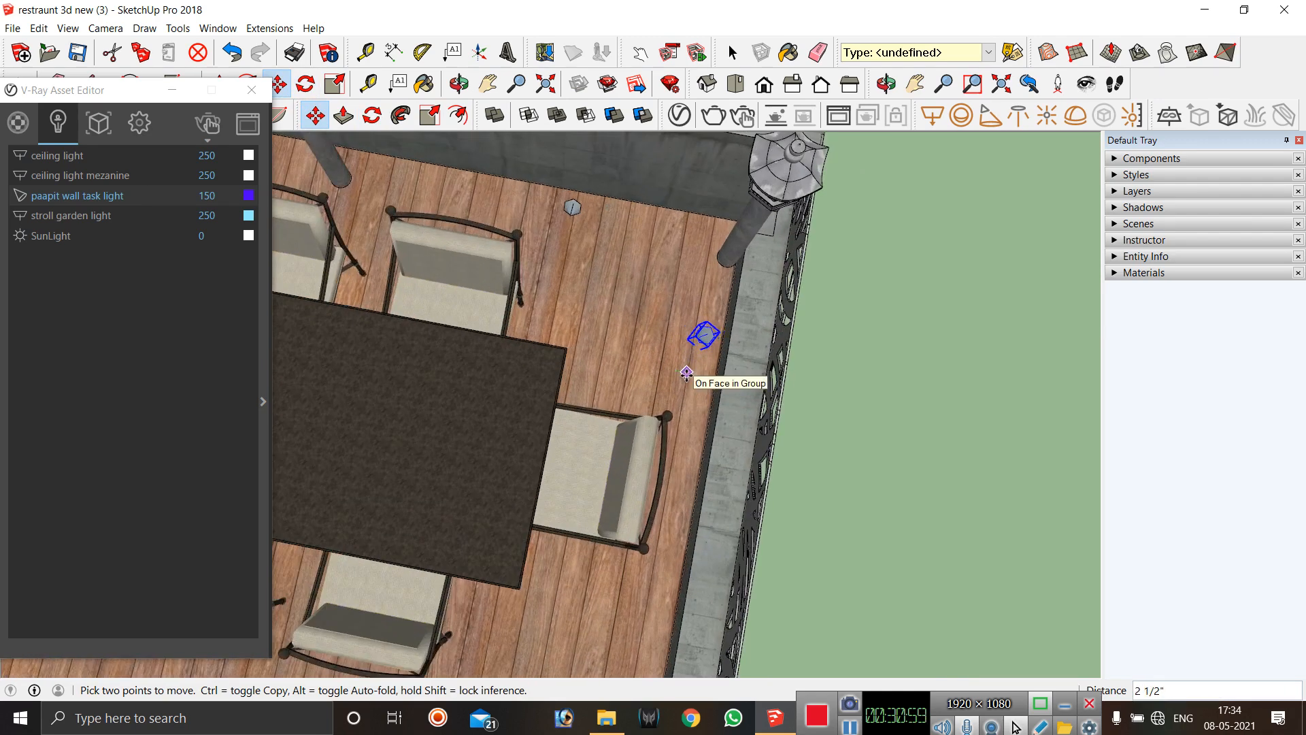
pyautogui.scroll(-1, 685, 340)
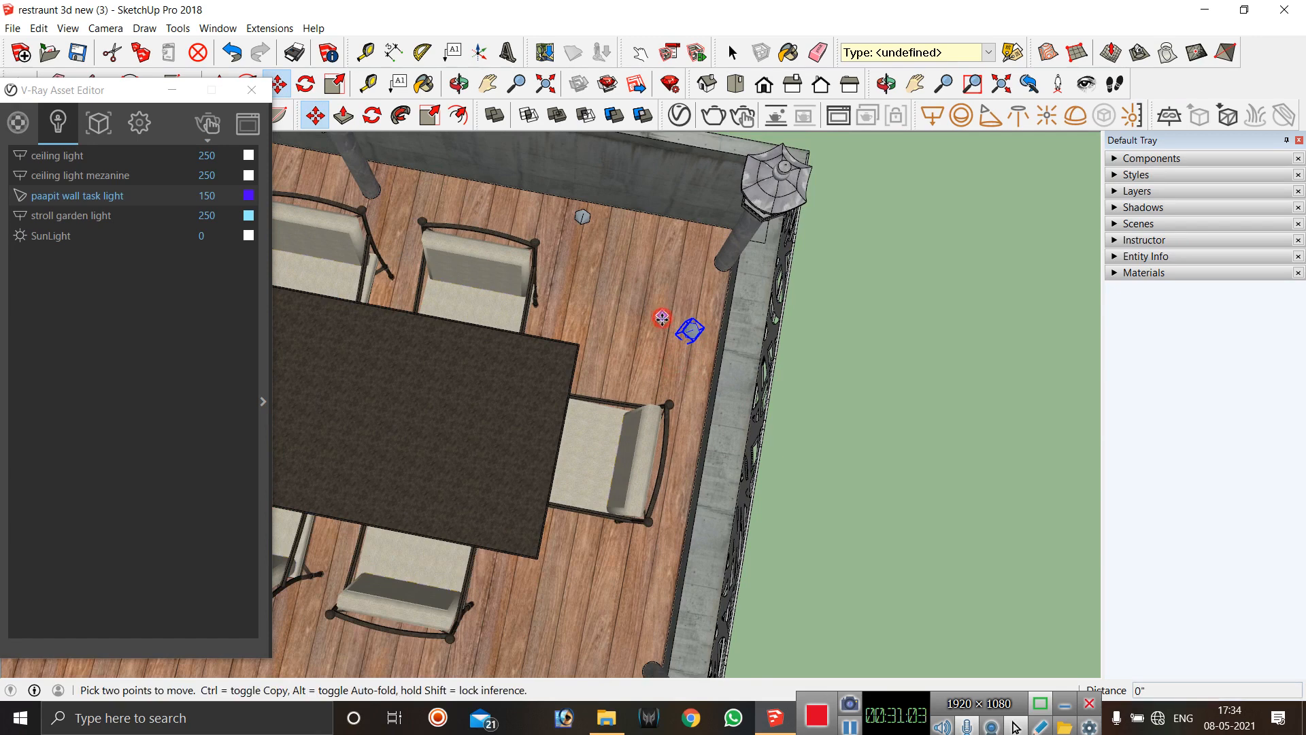
pyautogui.scroll(-1, 672, 402)
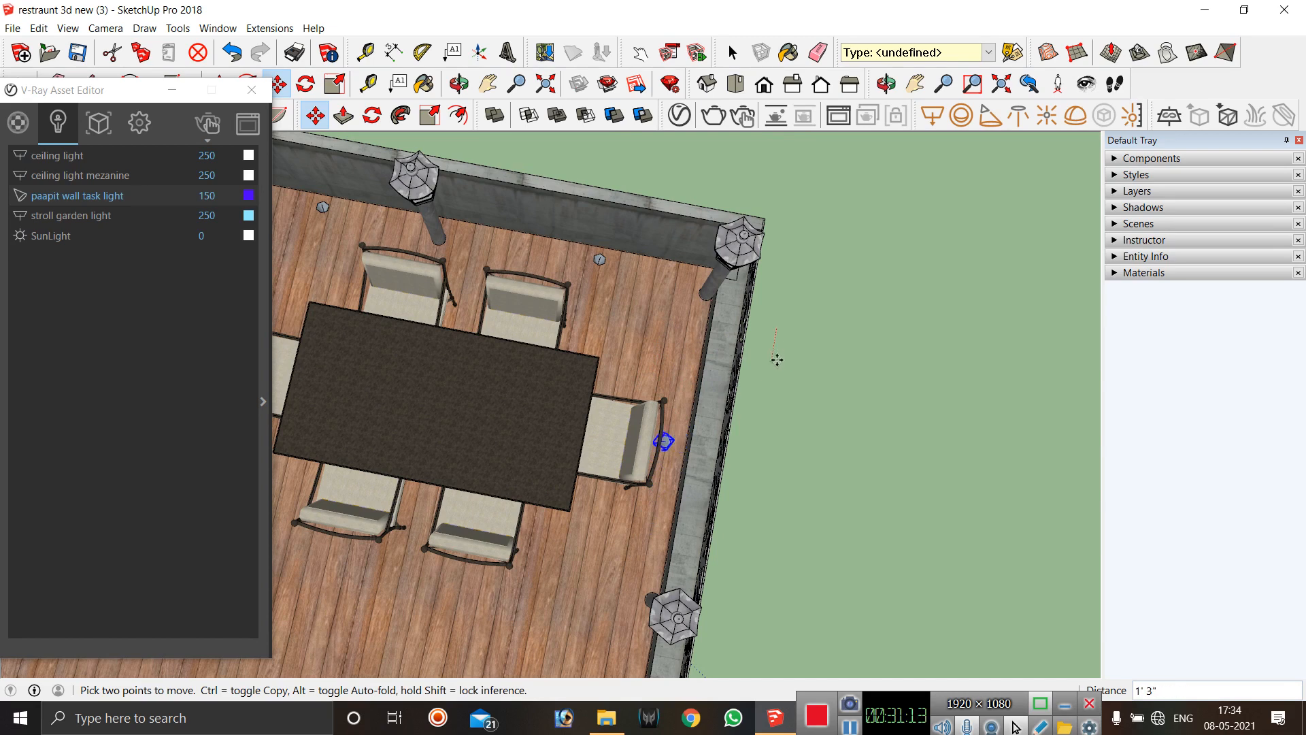
pyautogui.scroll(-2, 605, 323)
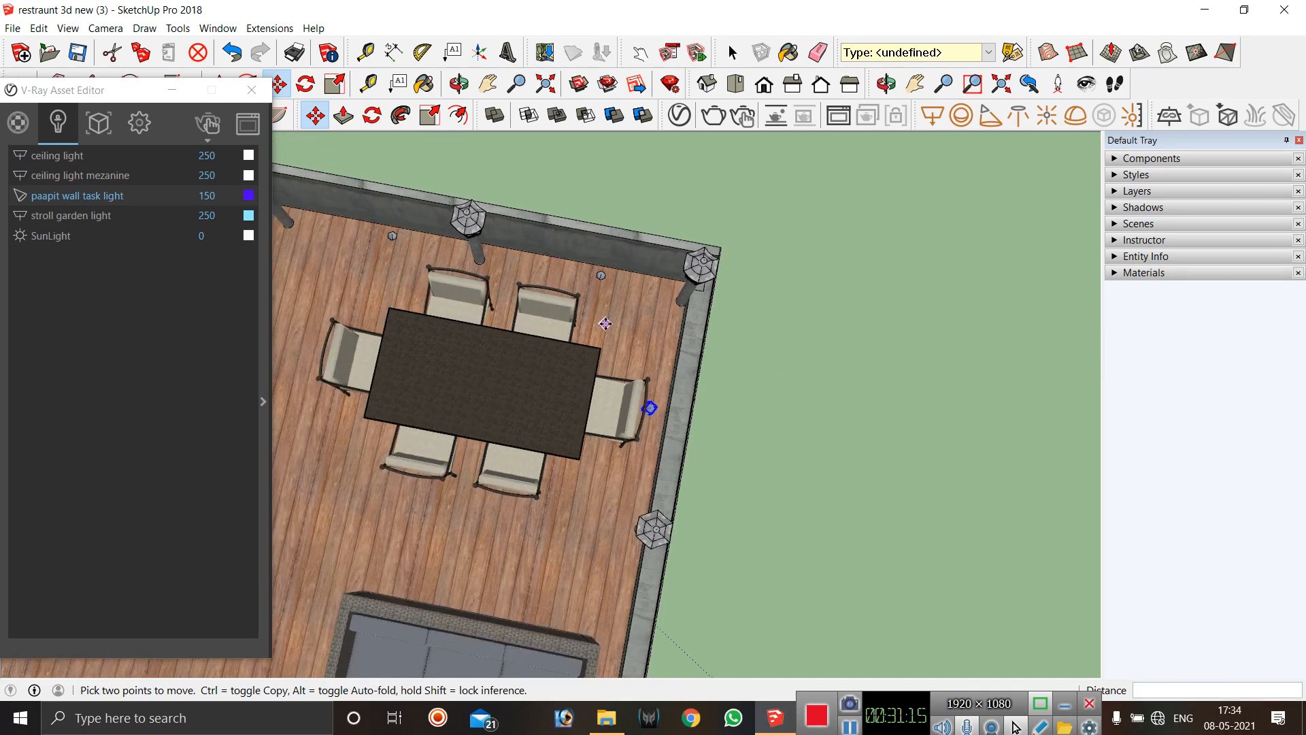
# Copy the spot light along the side parapet wall, past the next lantern post, to beside the first sofa.
pyautogui.click(670, 402)
pyautogui.press('ctrl')
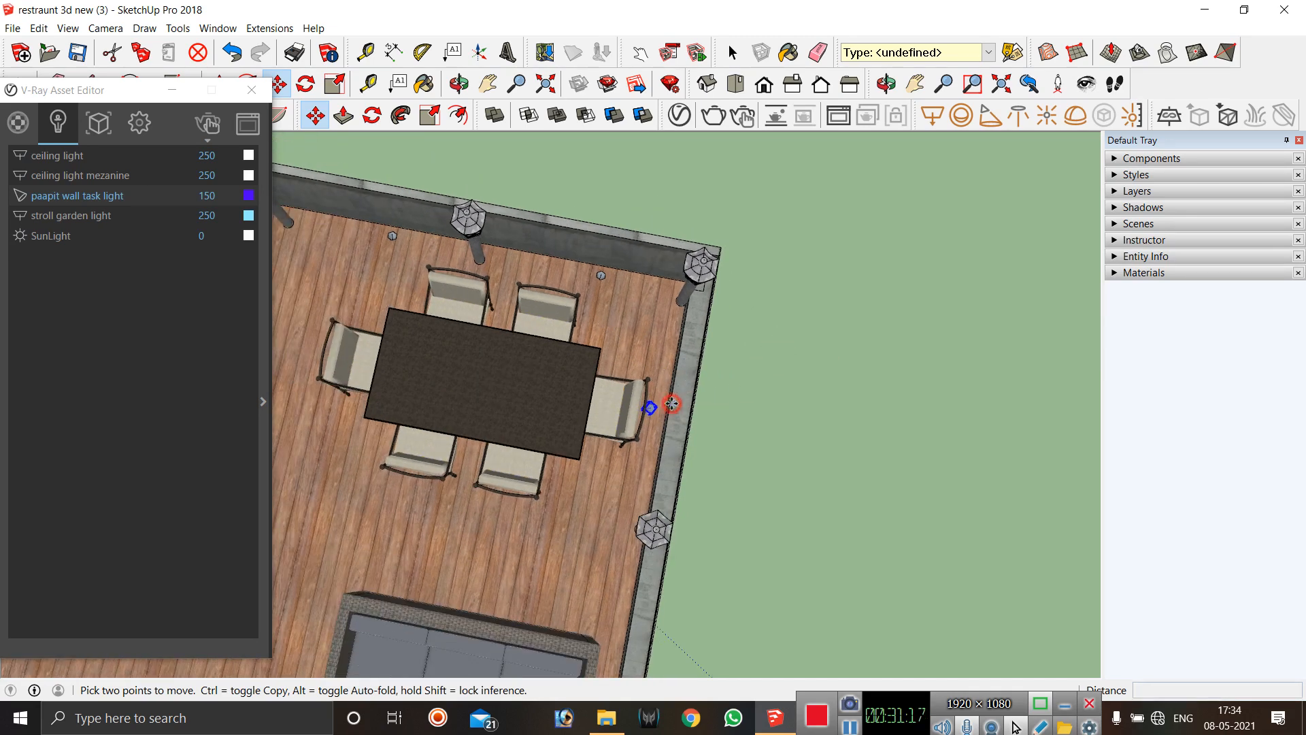
pyautogui.scroll(-1, 687, 332)
pyautogui.scroll(-1, 655, 430)
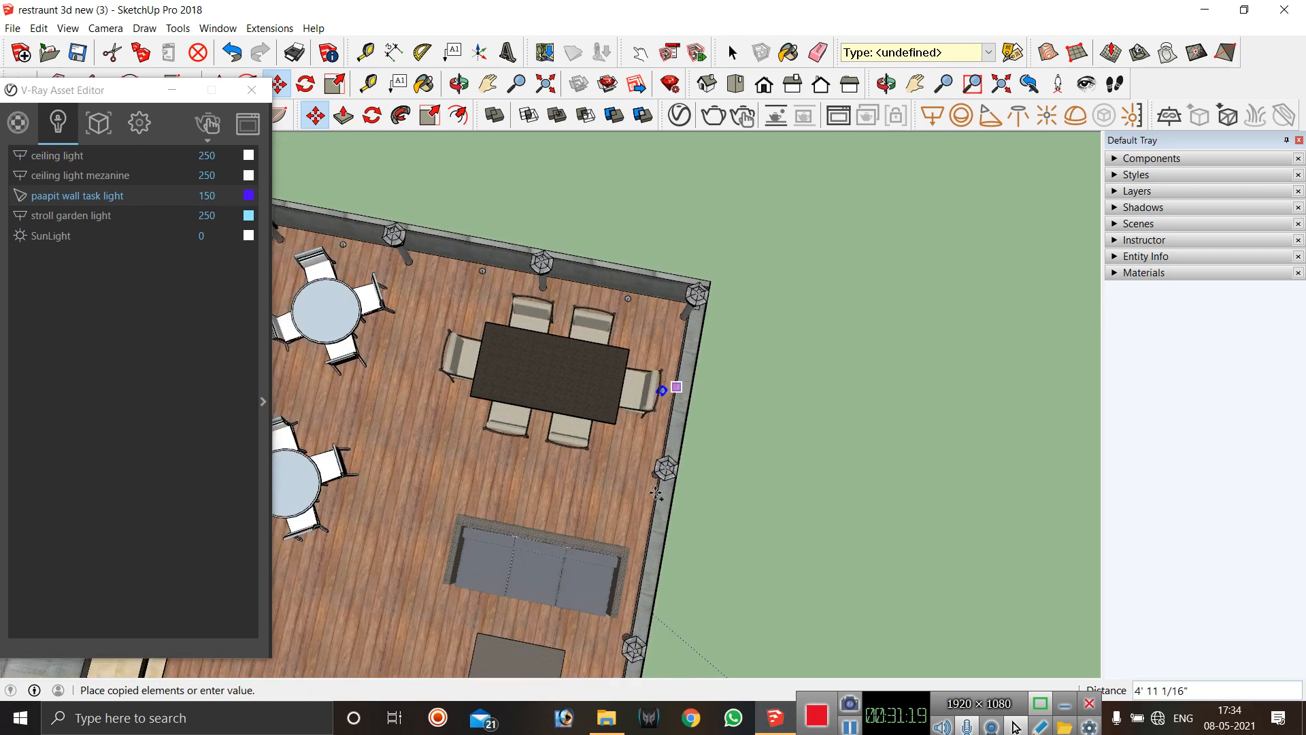
pyautogui.click(644, 556)
pyautogui.scroll(-1, 662, 420)
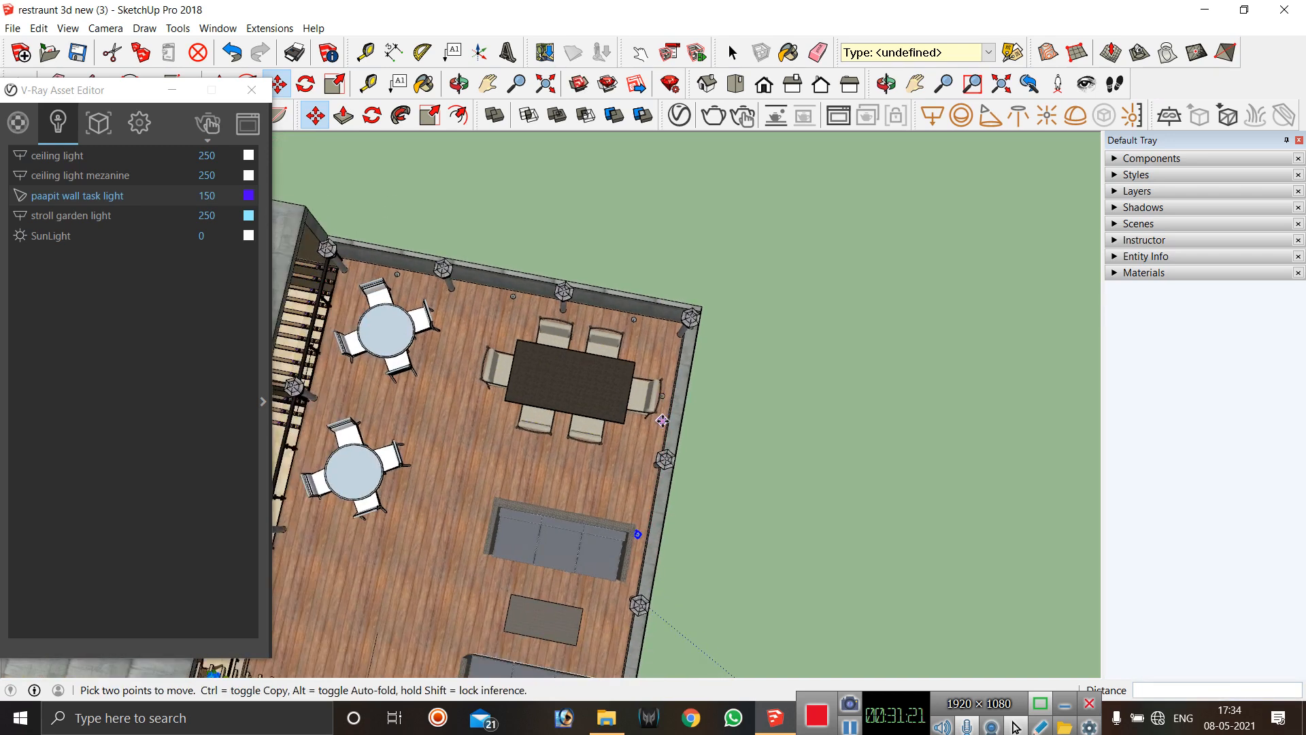
# Move the new spot light about 8' 3 13/16" further along the side wall to beside the second sofa.
pyautogui.scroll(-1, 647, 534)
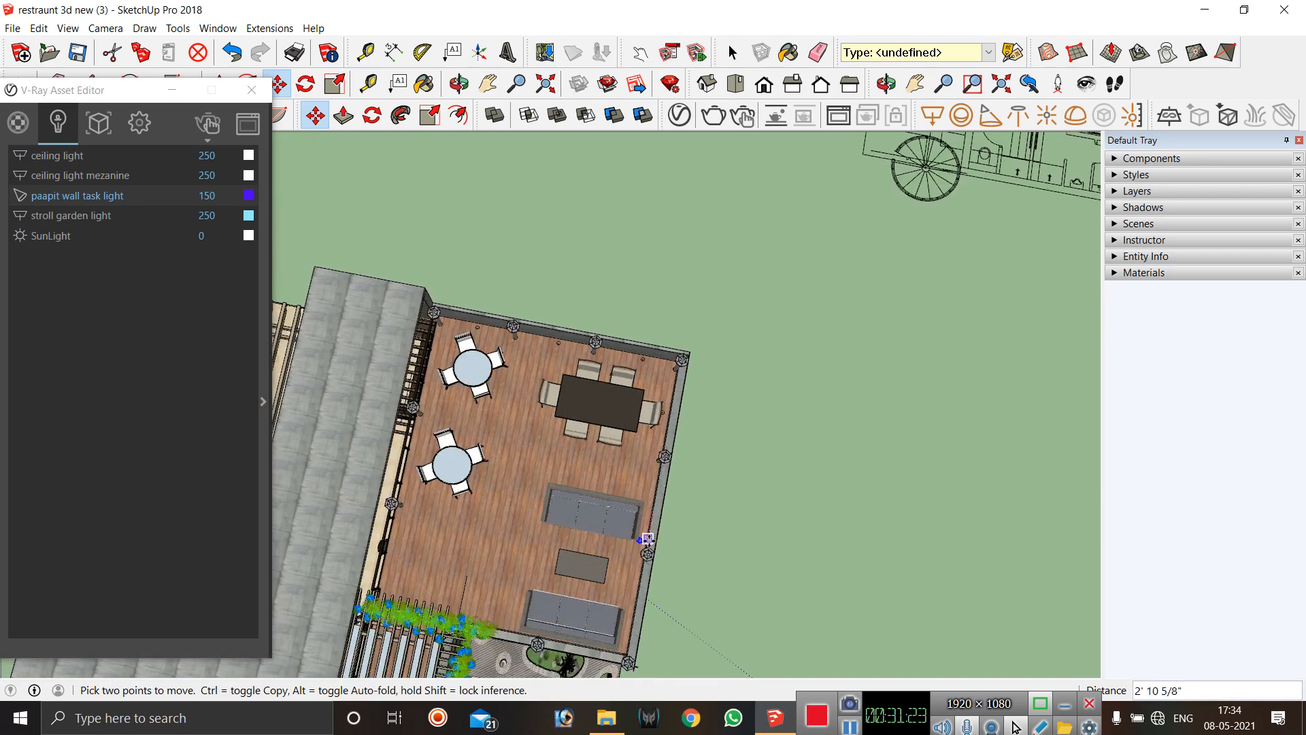
pyautogui.press('ctrl')
pyautogui.click(632, 623)
pyautogui.scroll(2, 631, 624)
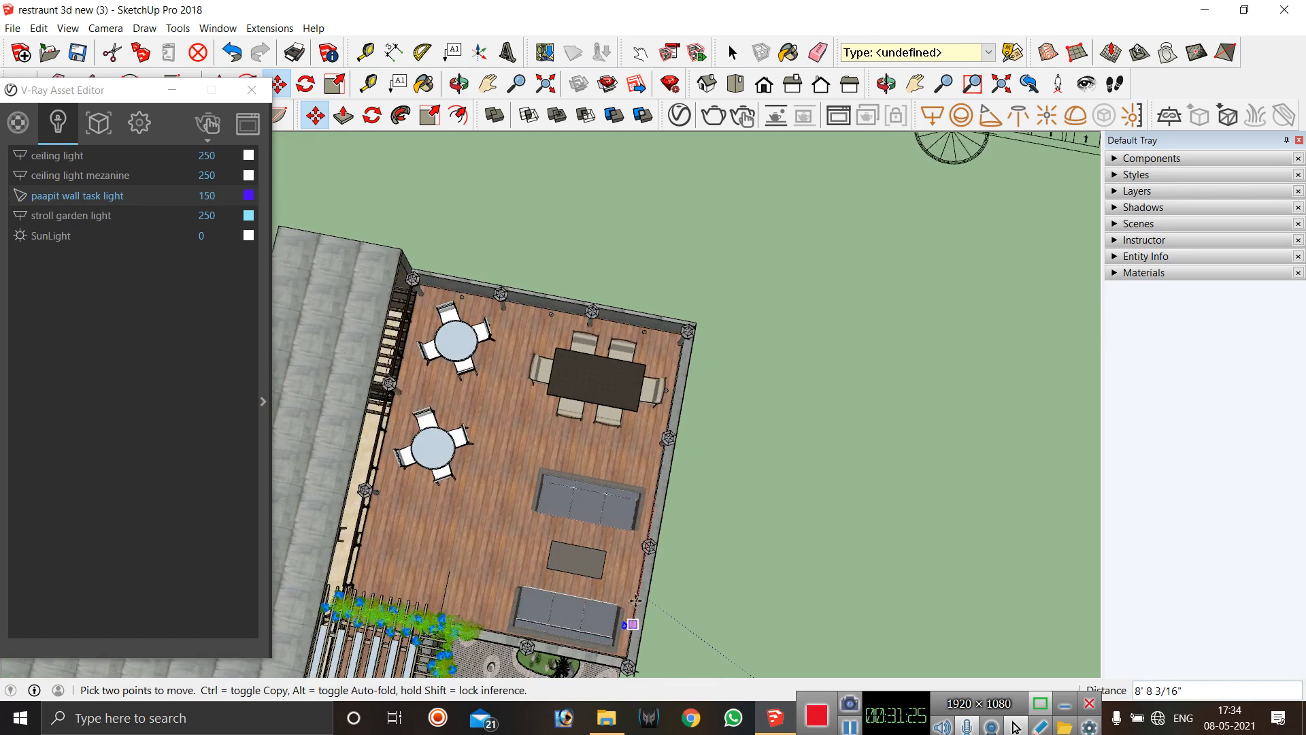
pyautogui.scroll(-1, 650, 476)
pyautogui.scroll(2, 638, 578)
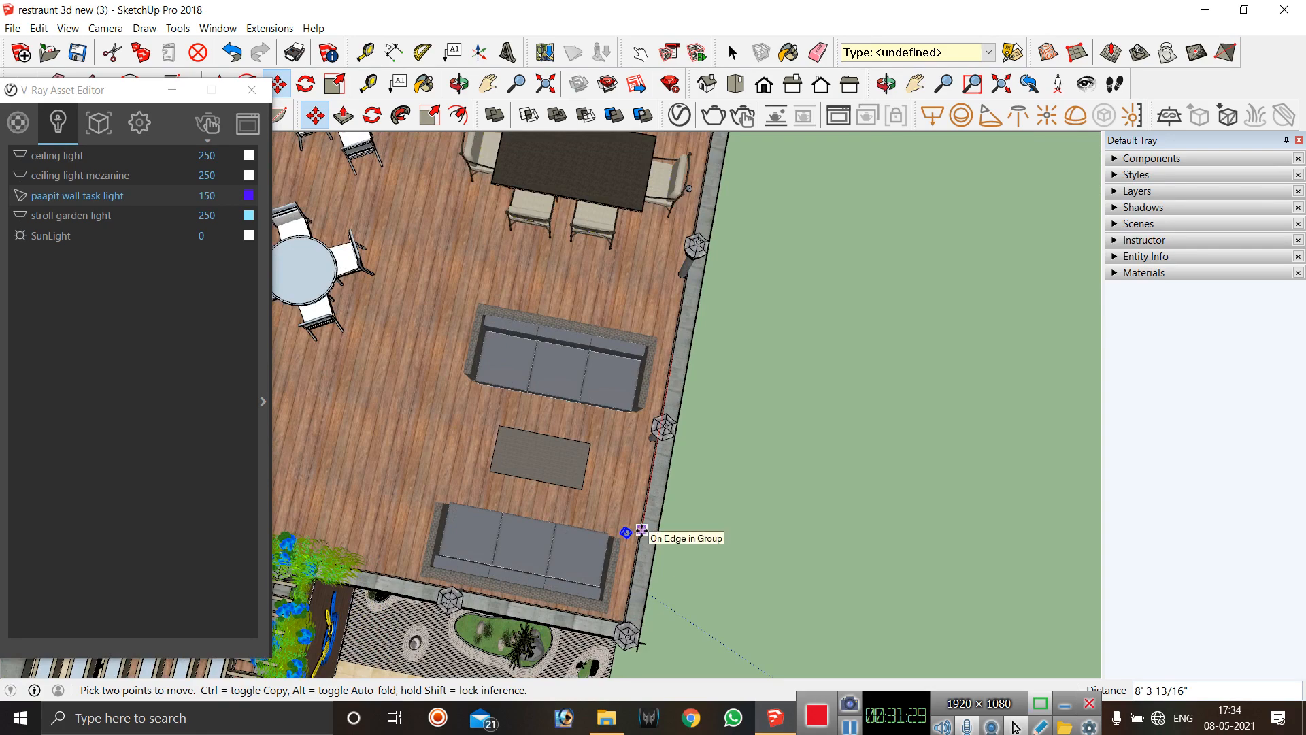
pyautogui.click(641, 530)
# Copy the second sofa's spot light about 8' 6 9/16" back along the side wall to beside the first sofa.
pyautogui.scroll(-2, 670, 446)
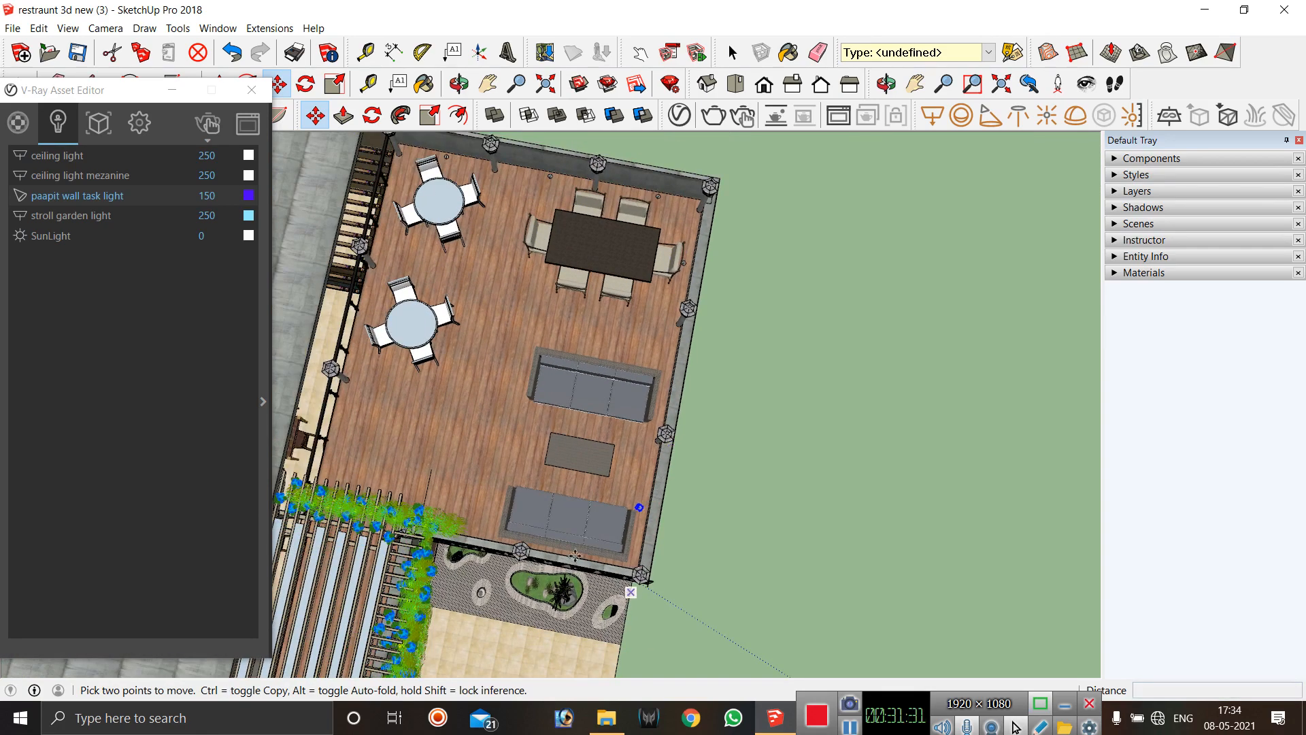
pyautogui.scroll(2, 583, 597)
pyautogui.scroll(-2, 663, 449)
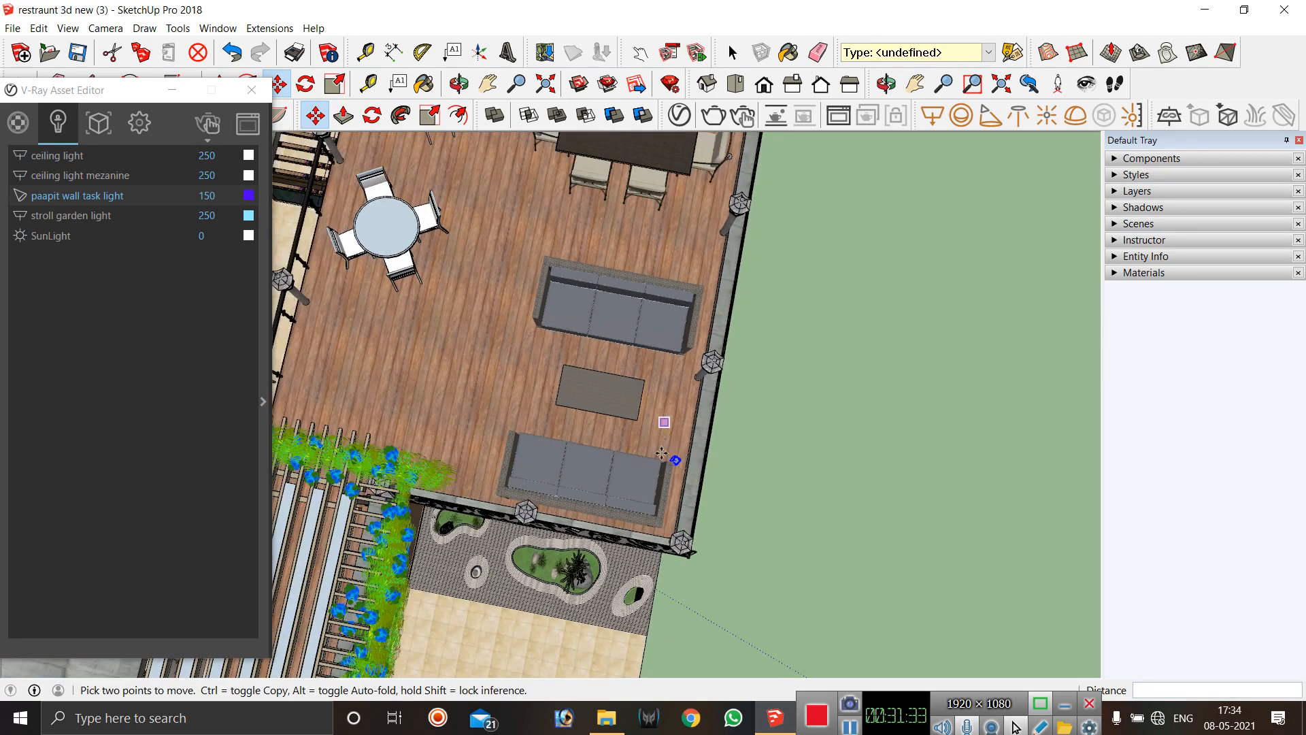
pyautogui.scroll(-1, 673, 452)
pyautogui.scroll(2, 713, 335)
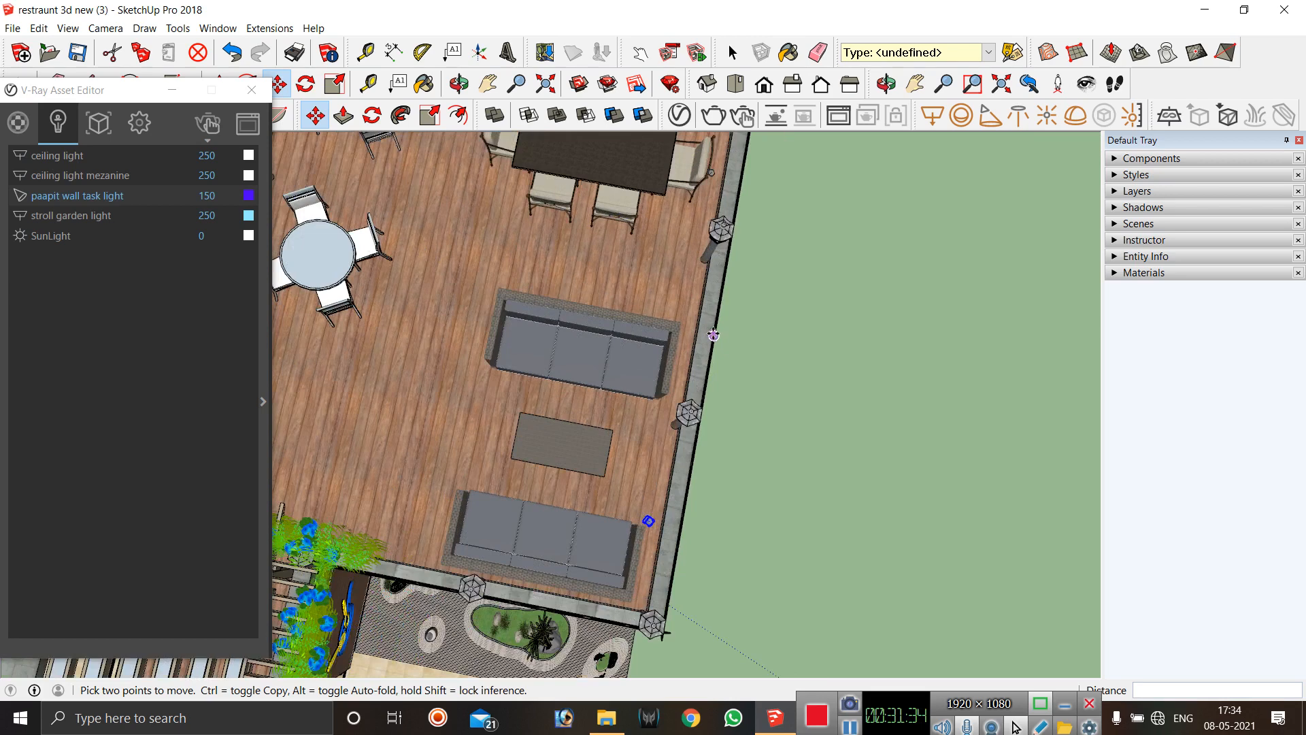
pyautogui.click(663, 522)
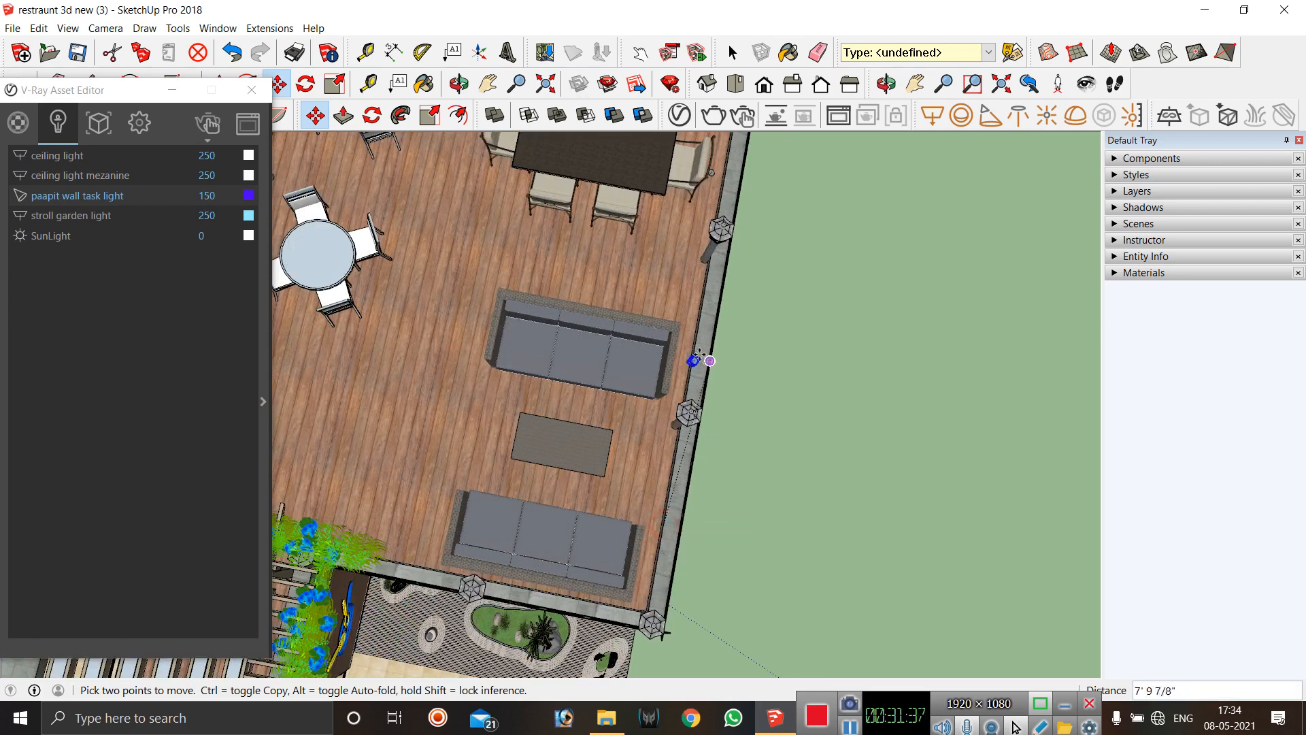
pyautogui.press('ctrl')
pyautogui.click(696, 338)
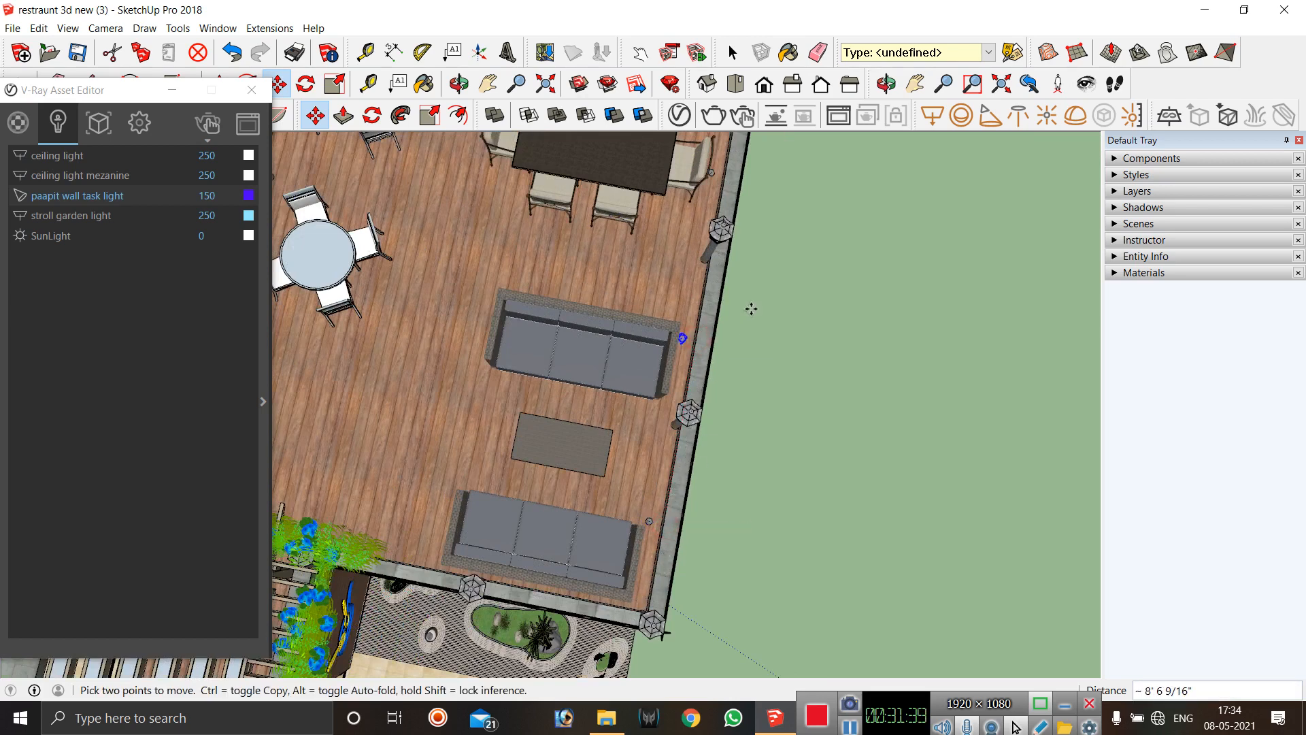
# Copy the spot light beside the second sofa about 11' 2 3/8" across the terrace onto the open floor past the sofa's other end.
pyautogui.scroll(-2, 695, 327)
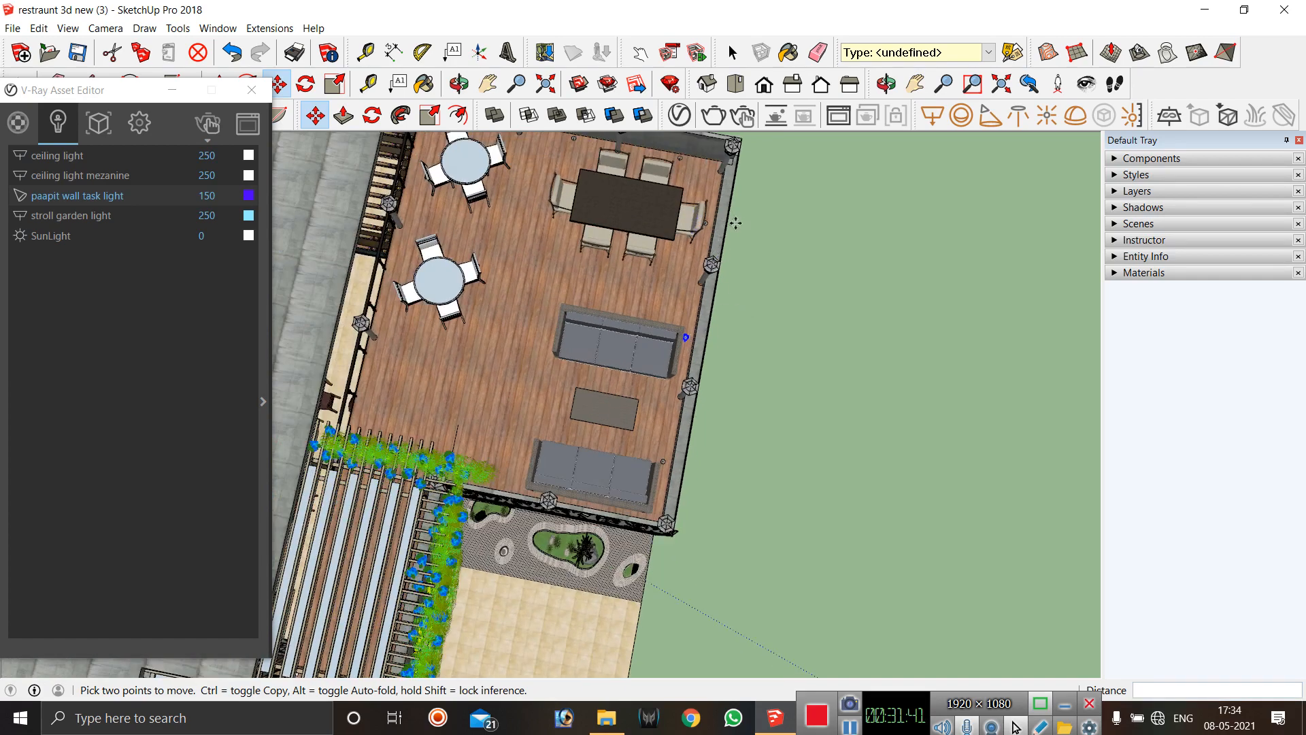
pyautogui.scroll(-2, 663, 258)
pyautogui.scroll(4, 652, 415)
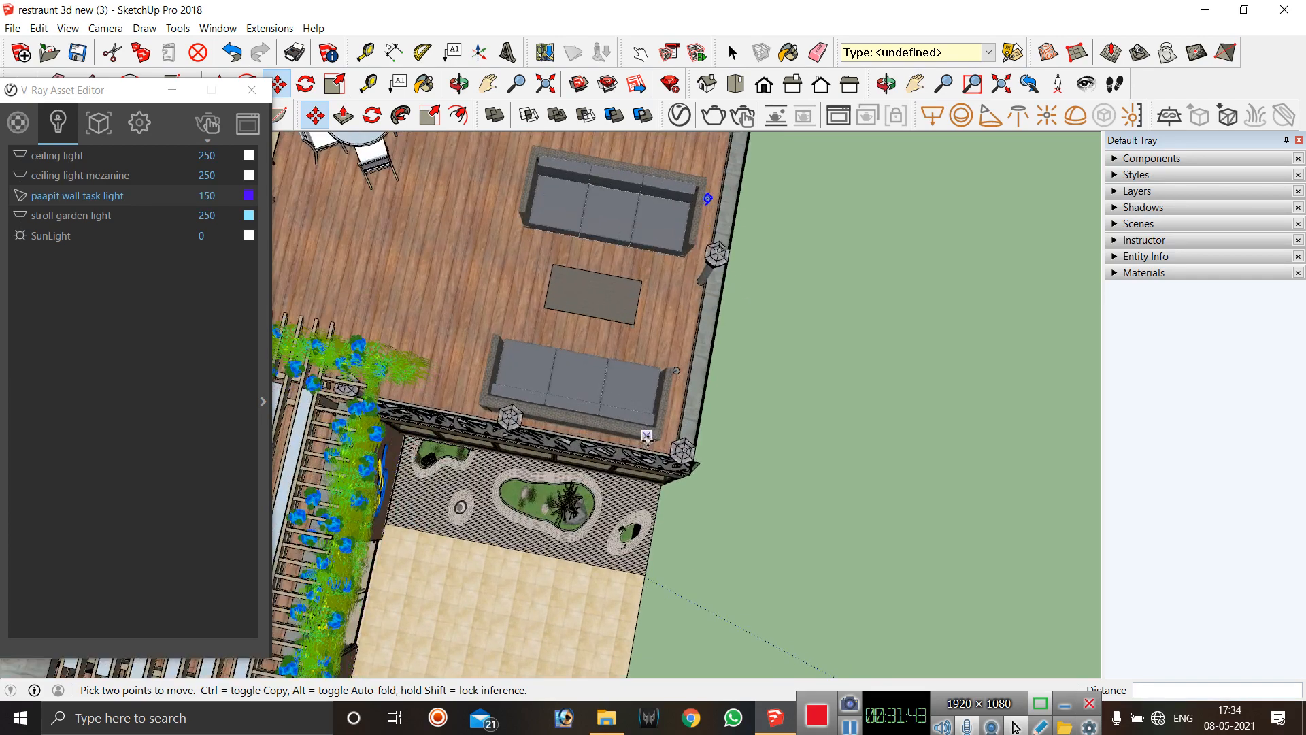
pyautogui.press('space')
pyautogui.scroll(2, 684, 357)
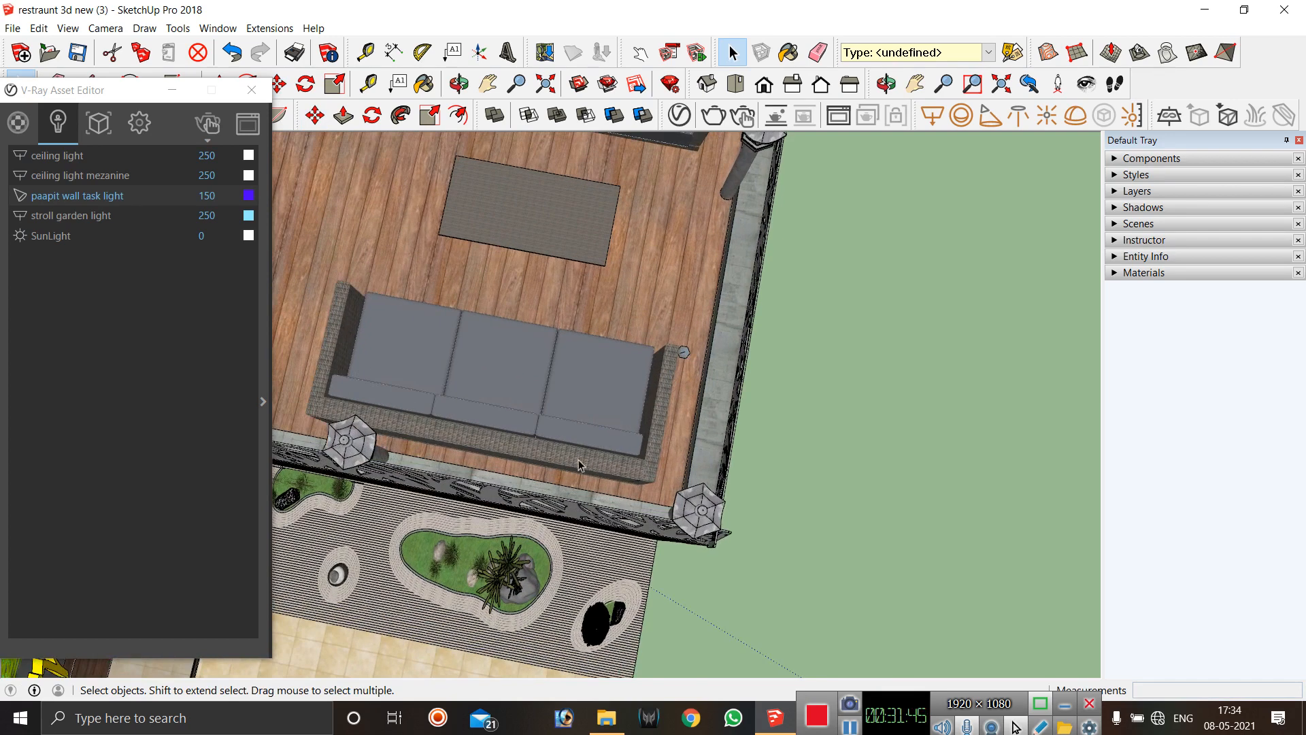
pyautogui.scroll(-1, 762, 476)
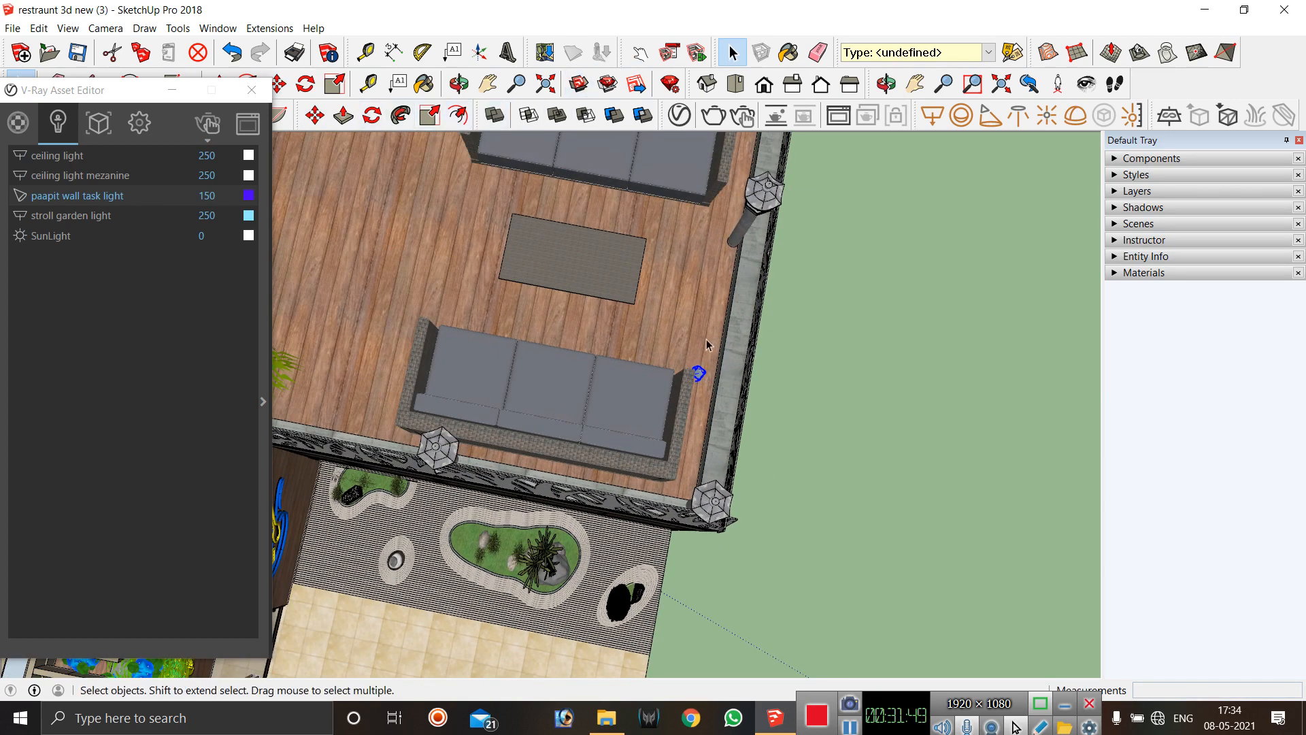
pyautogui.press('m')
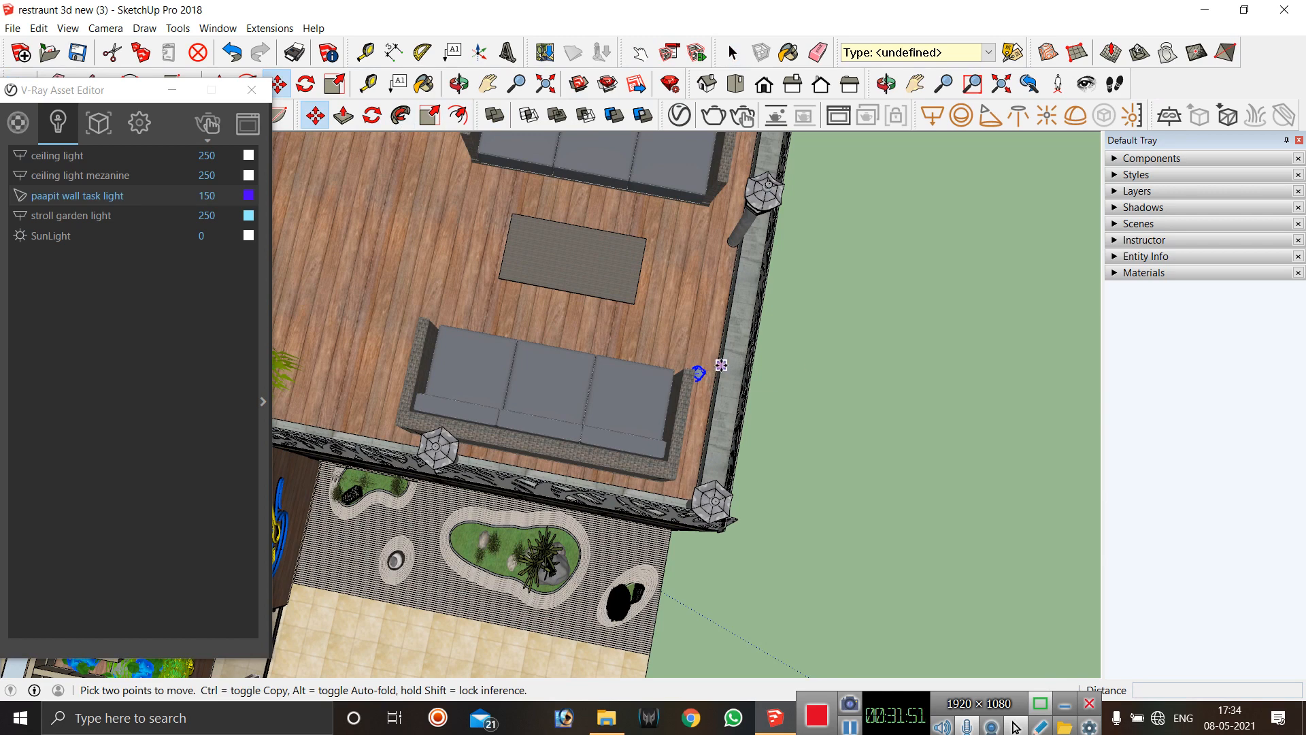
pyautogui.click(720, 366)
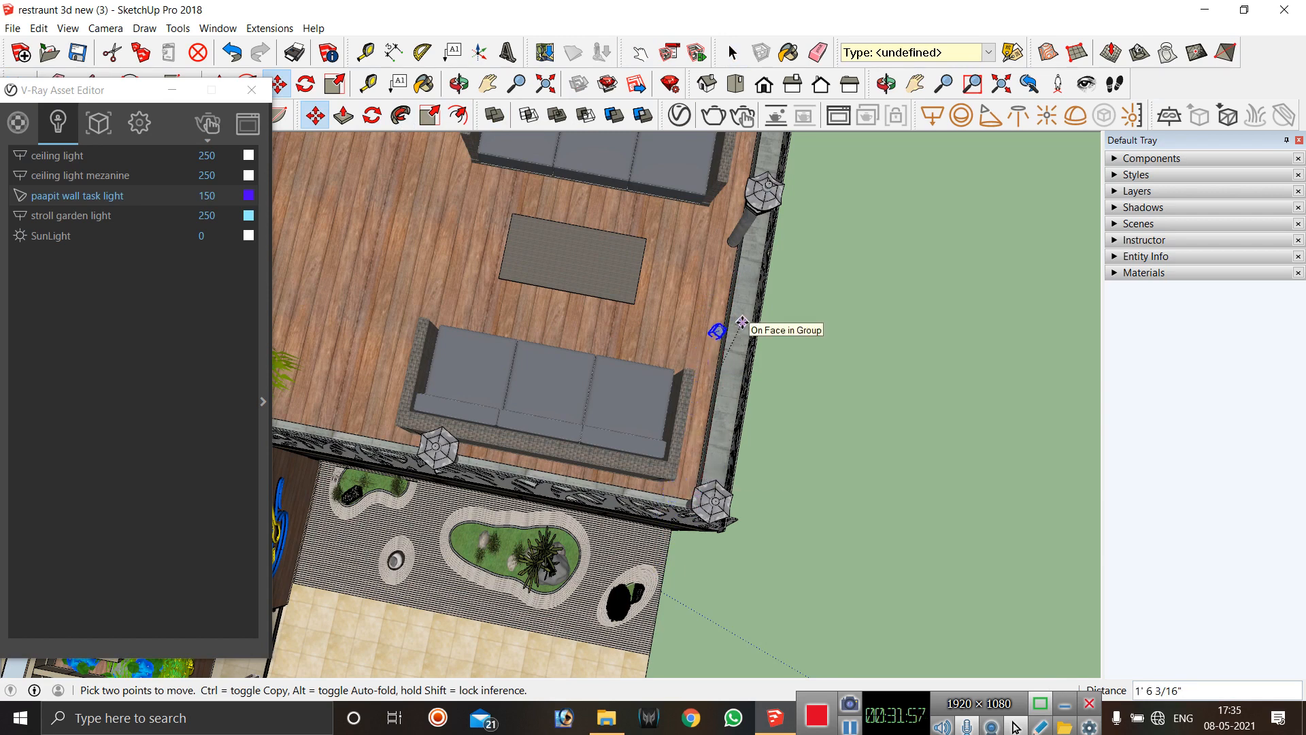
pyautogui.press('ctrl')
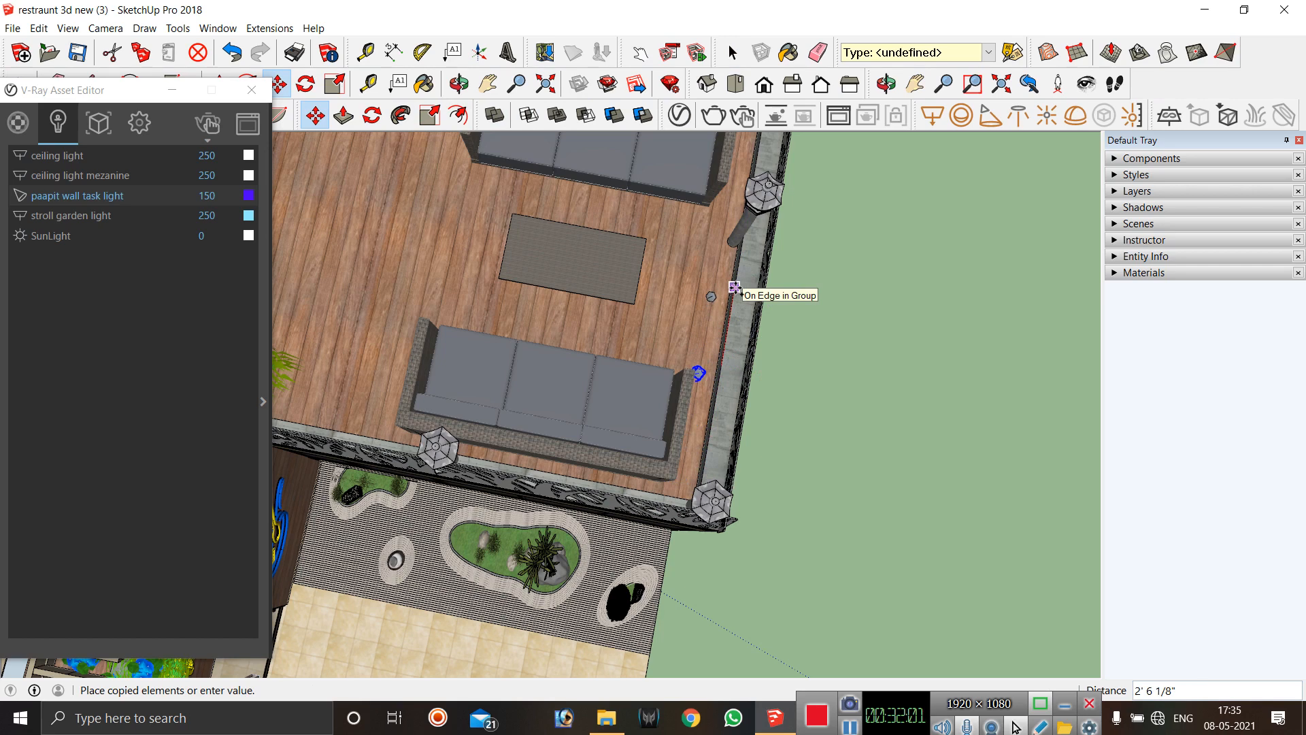
pyautogui.click(365, 304)
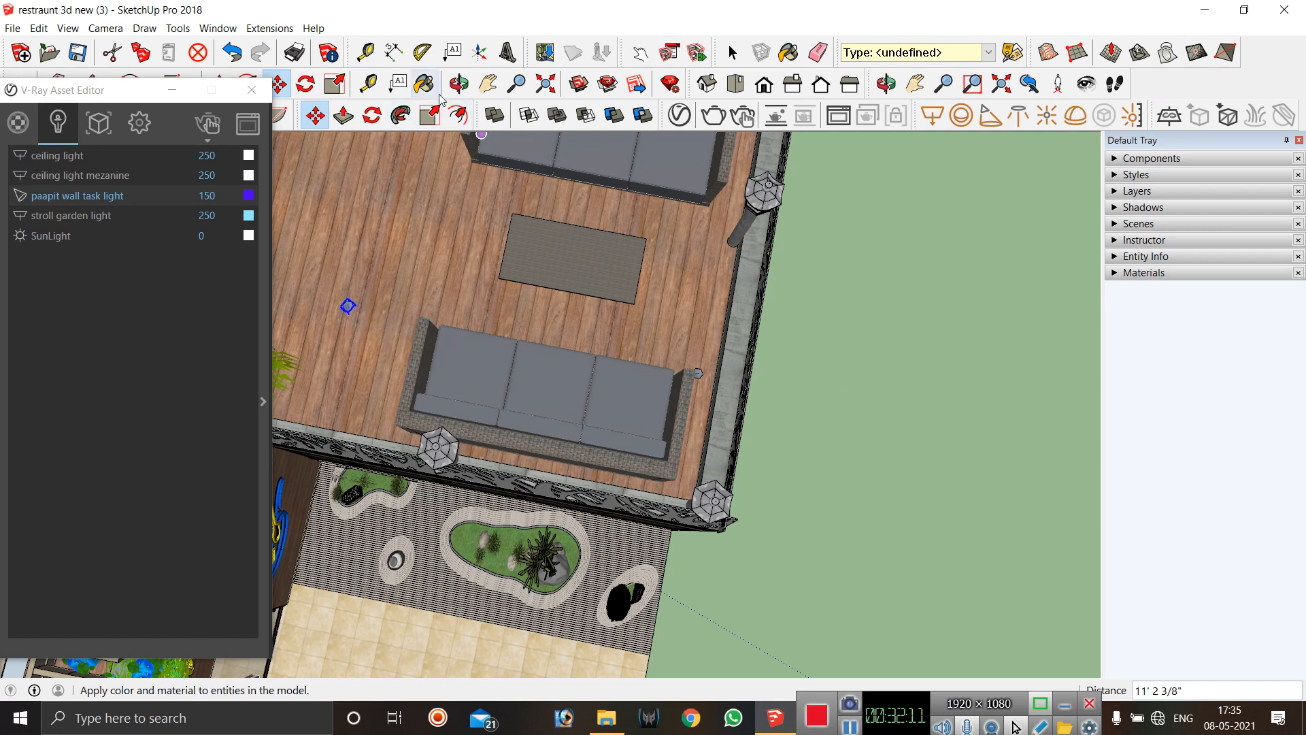
# Rotate the open-floor spot light copy on the floor plane to face the parapet wall behind the second sofa.
pyautogui.click(374, 116)
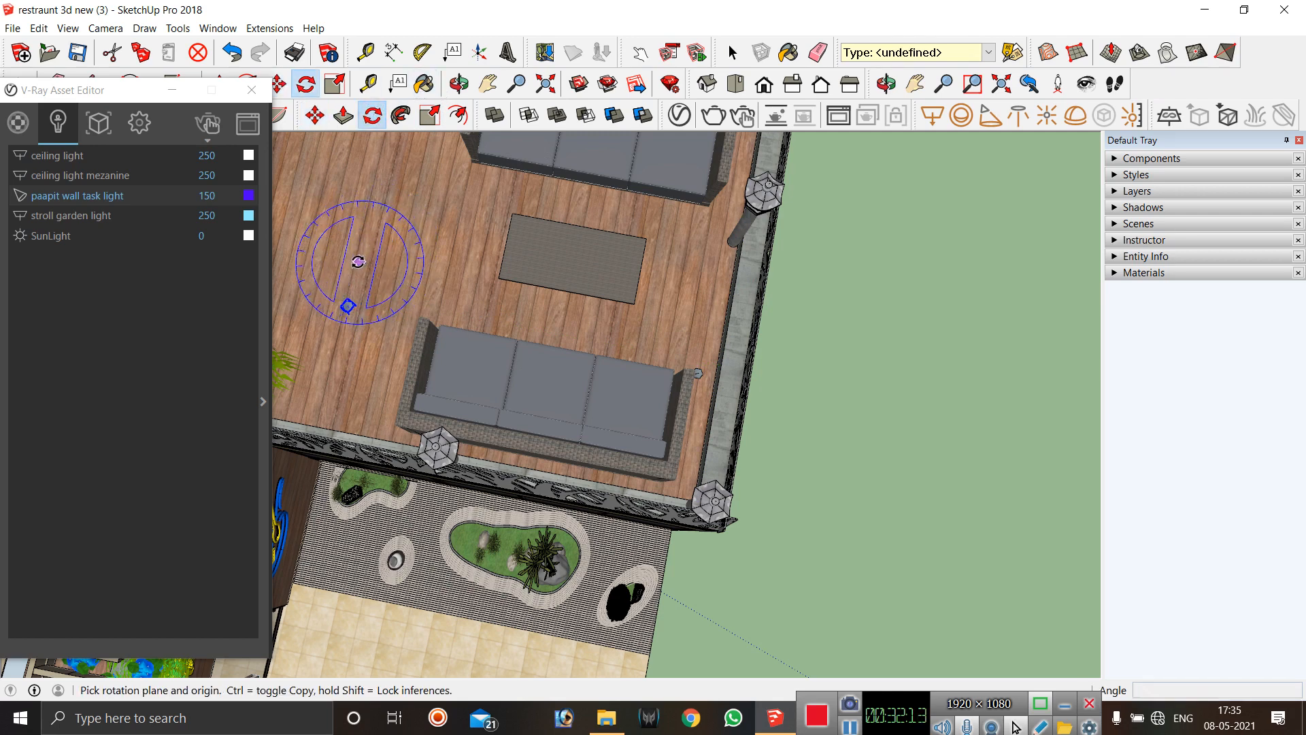
pyautogui.moveTo(353, 271); pyautogui.dragTo(386, 283)
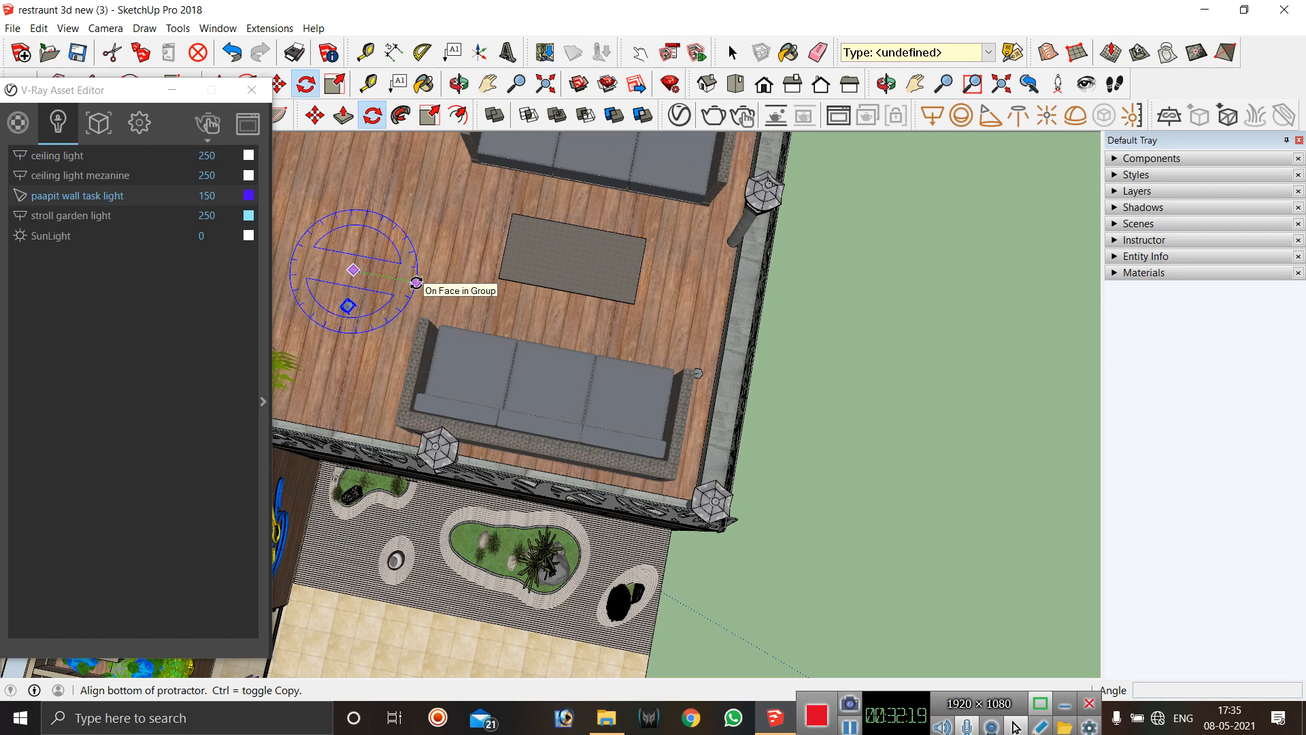
pyautogui.scroll(-1, 415, 282)
pyautogui.click(415, 282)
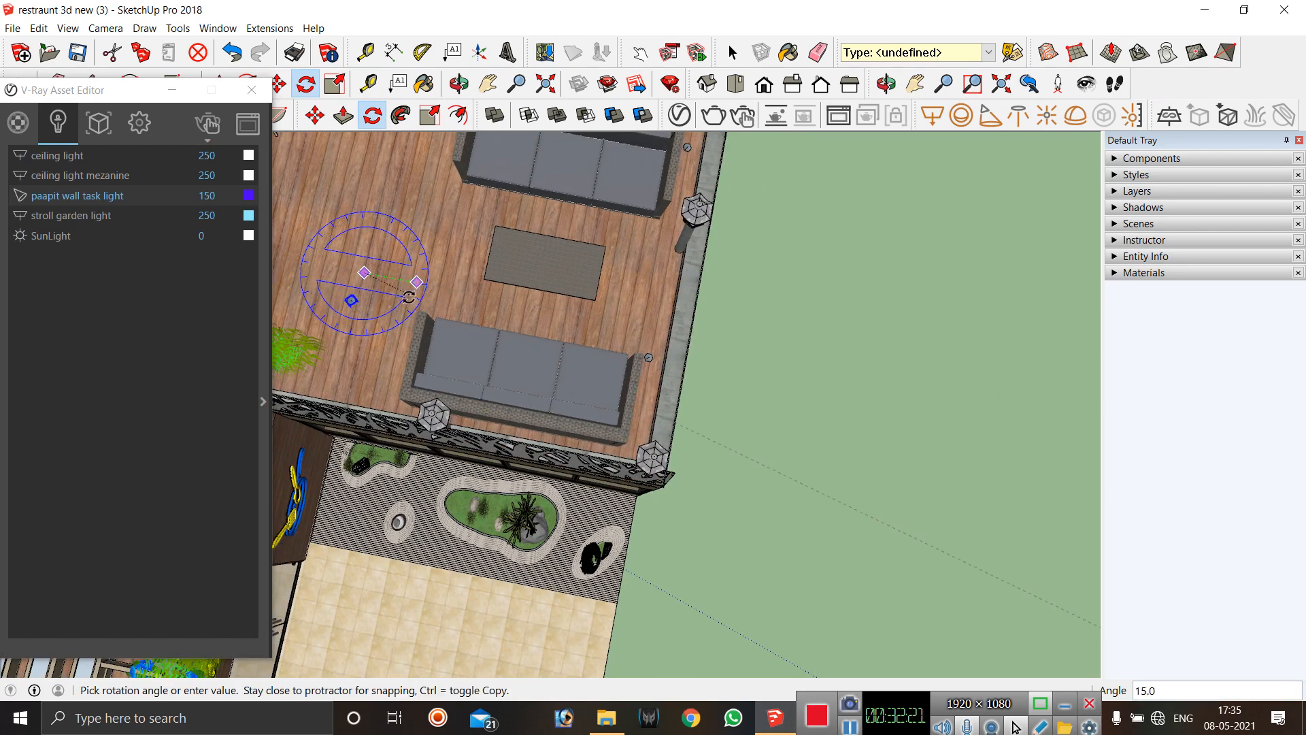
pyautogui.click(342, 355)
pyautogui.scroll(-2, 469, 347)
pyautogui.scroll(2, 383, 311)
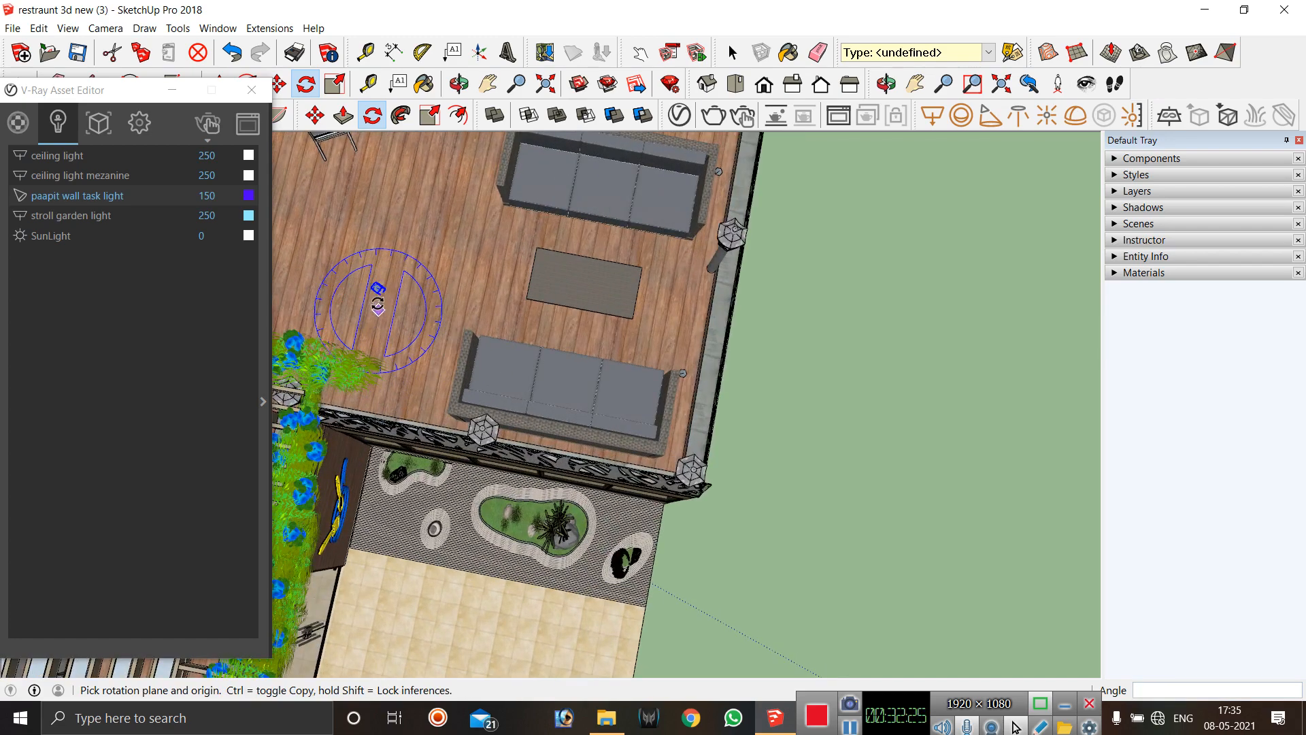
# Move the rotated spot light about 5' 3 1/2" toward the garden-side parapet wall, between the climbing plants and the second sofa.
pyautogui.scroll(3, 378, 299)
pyautogui.press('m')
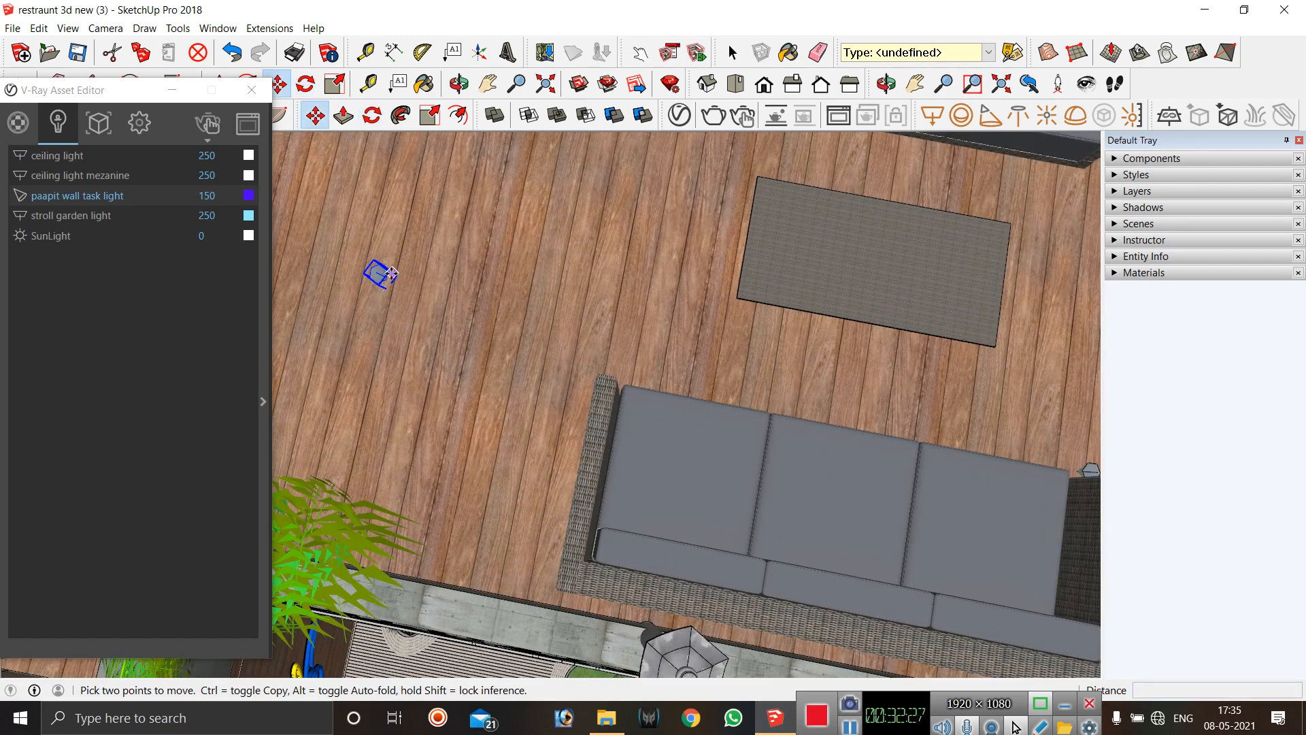
pyautogui.click(373, 309)
pyautogui.scroll(-2, 511, 326)
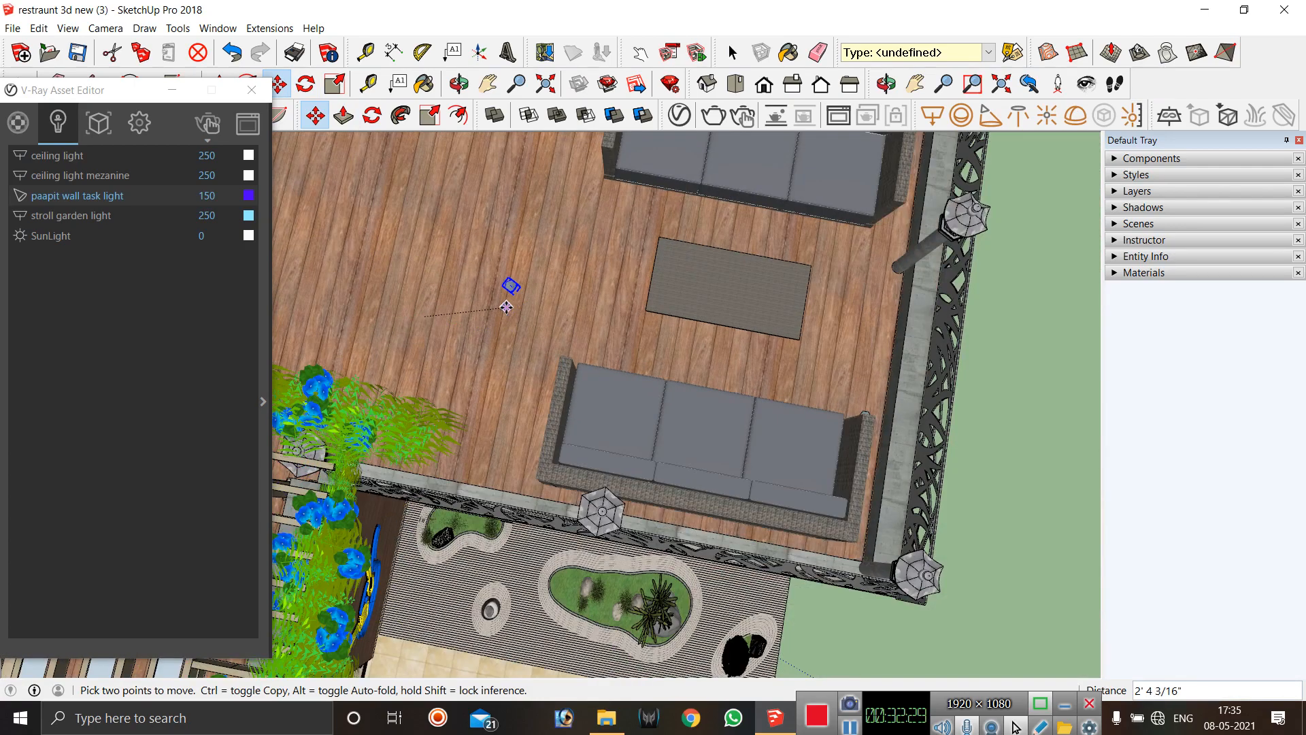
pyautogui.scroll(2, 468, 470)
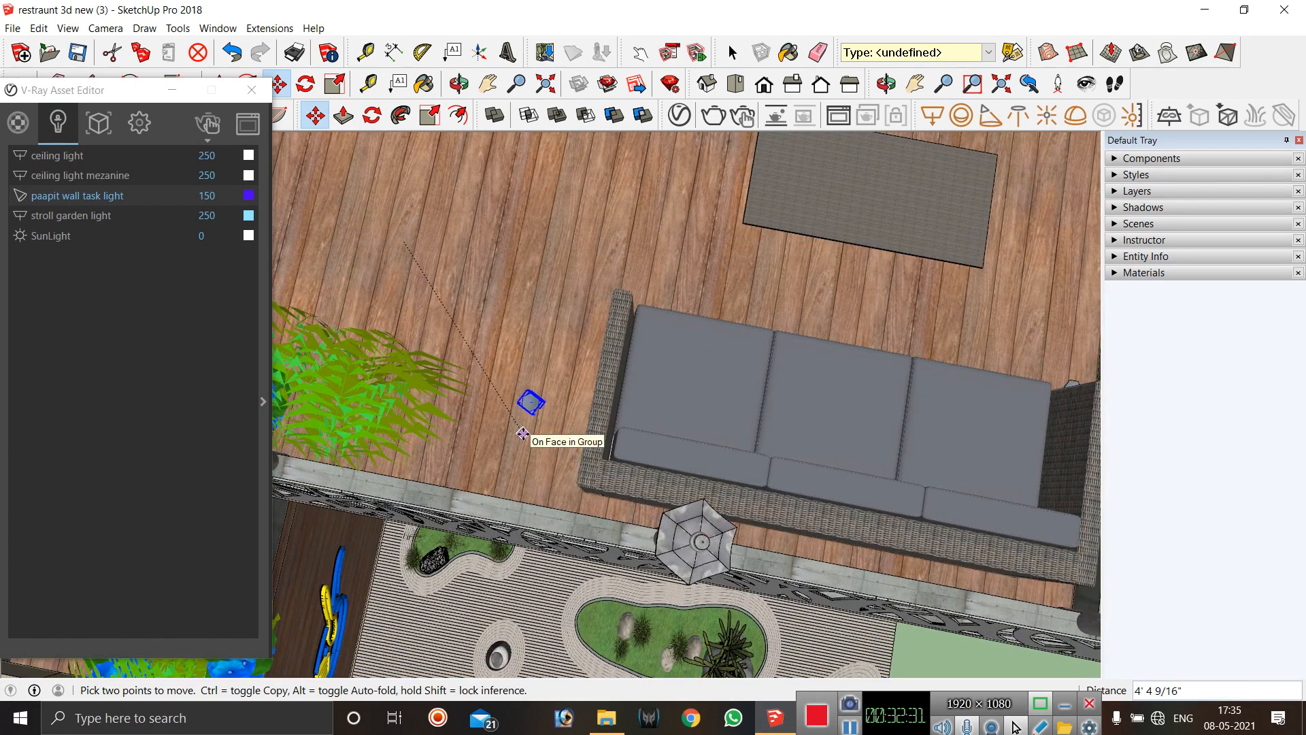
pyautogui.scroll(-2, 533, 402)
pyautogui.scroll(-1, 753, 540)
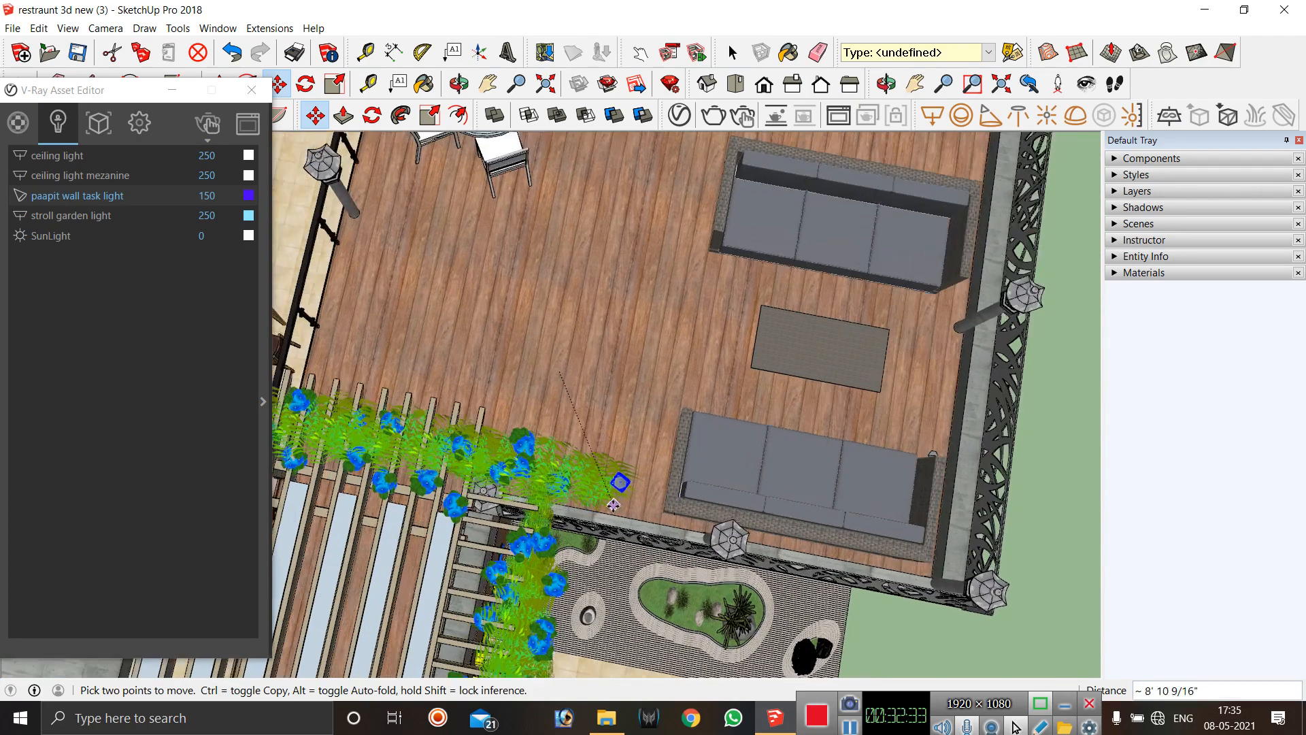
pyautogui.scroll(3, 632, 503)
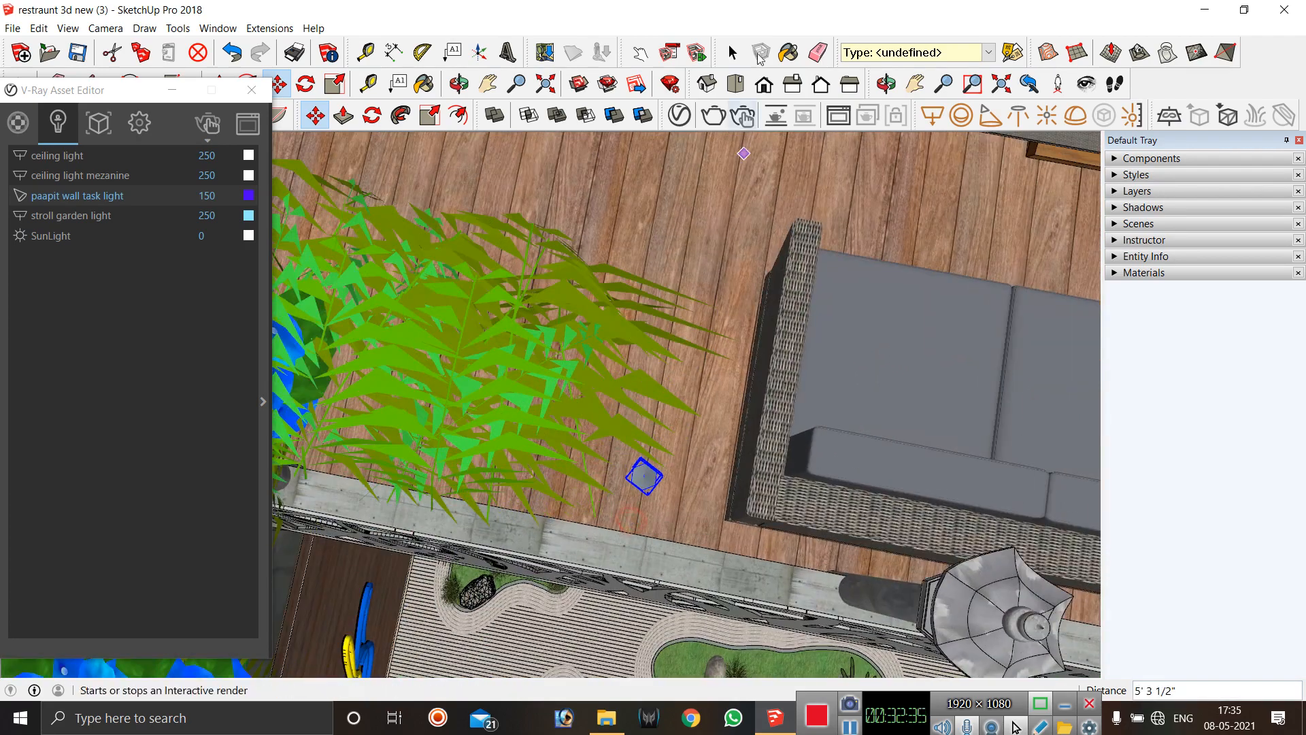
pyautogui.click(879, 88)
pyautogui.moveTo(810, 309); pyautogui.dragTo(246, 287)
pyautogui.scroll(-2, 239, 282)
pyautogui.scroll(-4, 720, 315)
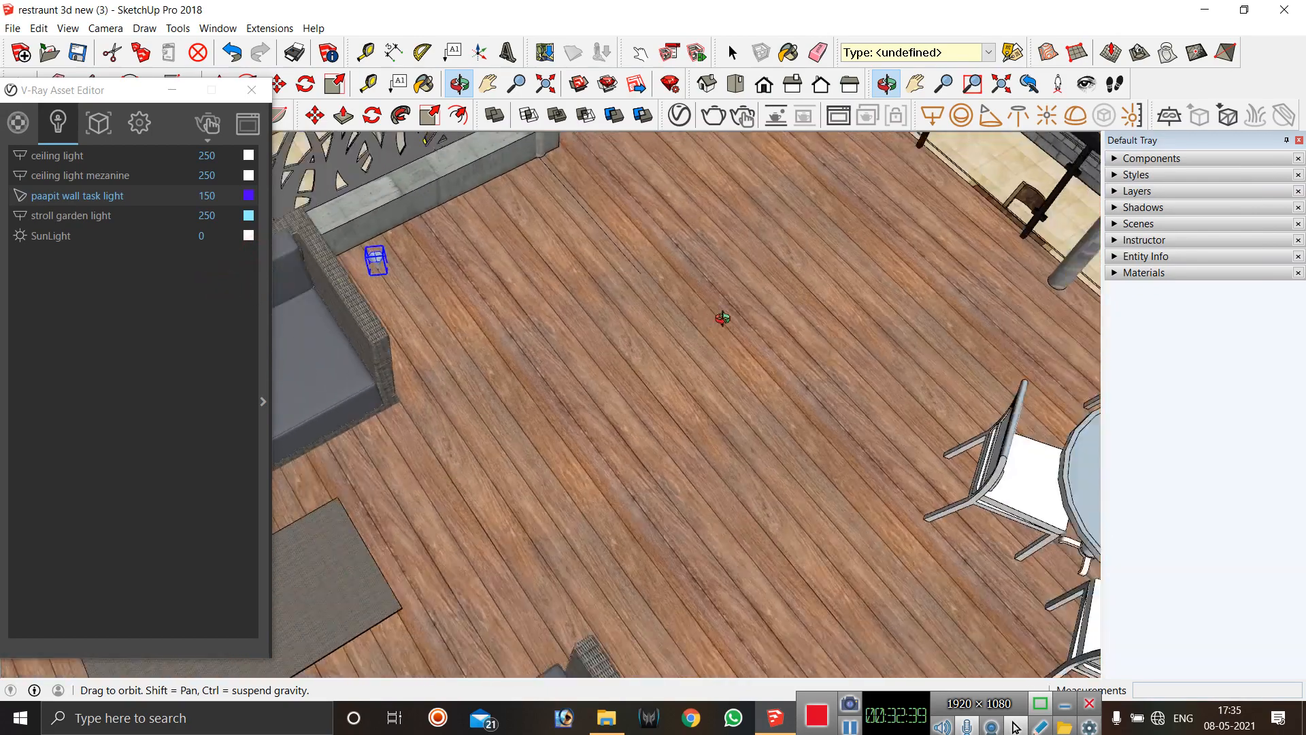
# Move the terrace furniture group about 7 9/16" away from the garden-side parapet wall.
pyautogui.scroll(-2, 606, 338)
pyautogui.scroll(1, 595, 333)
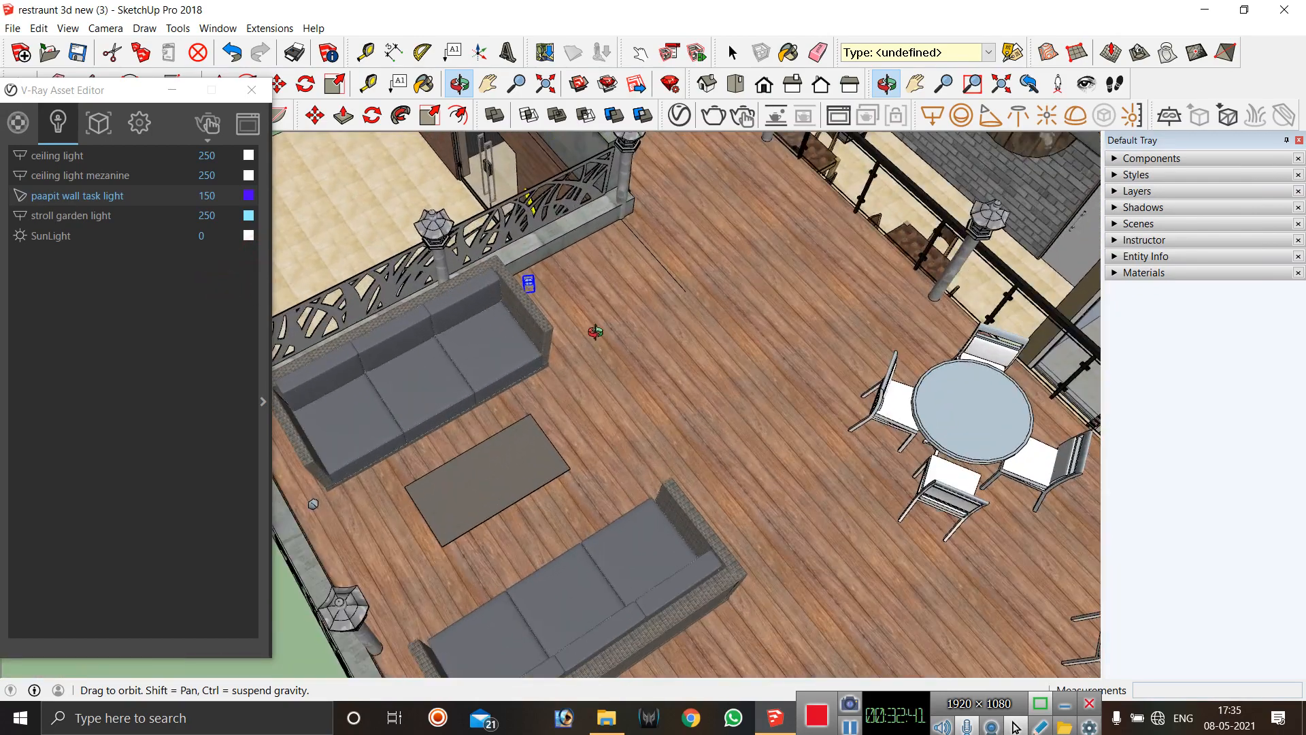
pyautogui.moveTo(568, 369); pyautogui.dragTo(521, 489)
pyautogui.scroll(-2, 512, 349)
pyautogui.scroll(-1, 463, 429)
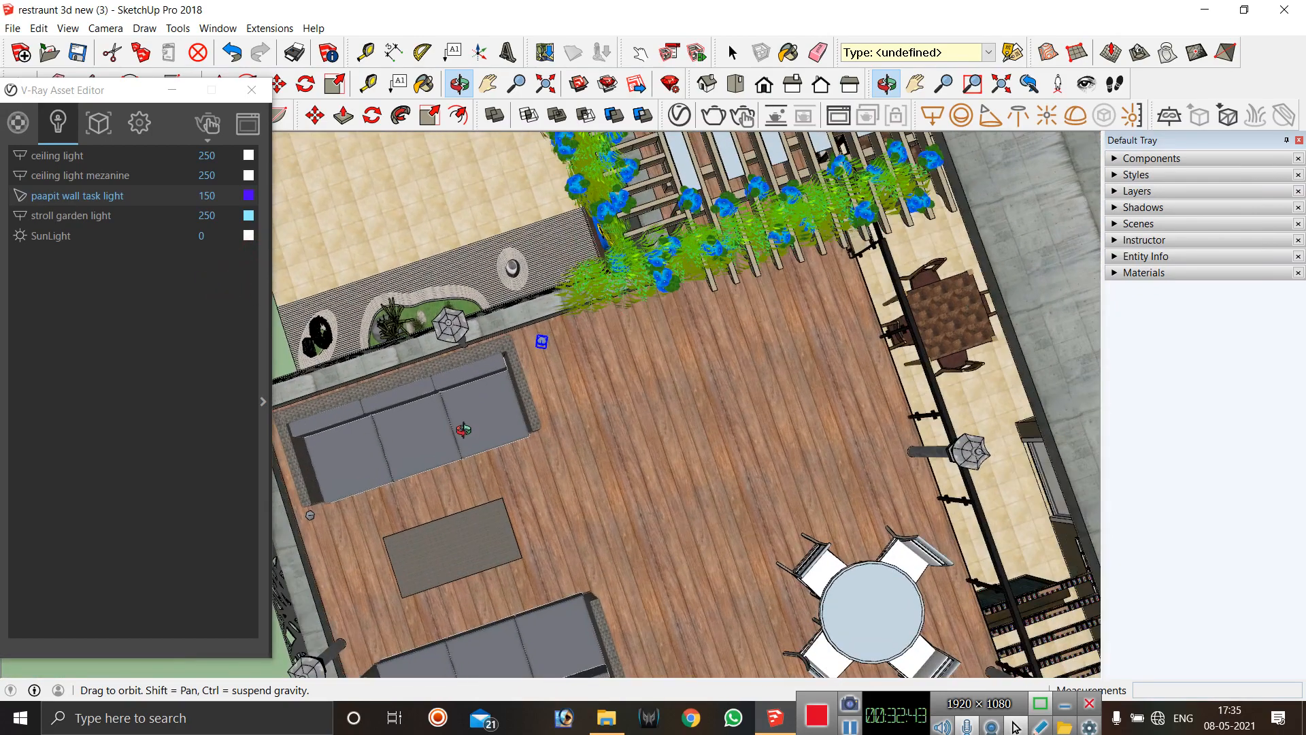
pyautogui.scroll(-1, 606, 270)
pyautogui.scroll(-1, 505, 212)
pyautogui.scroll(3, 453, 429)
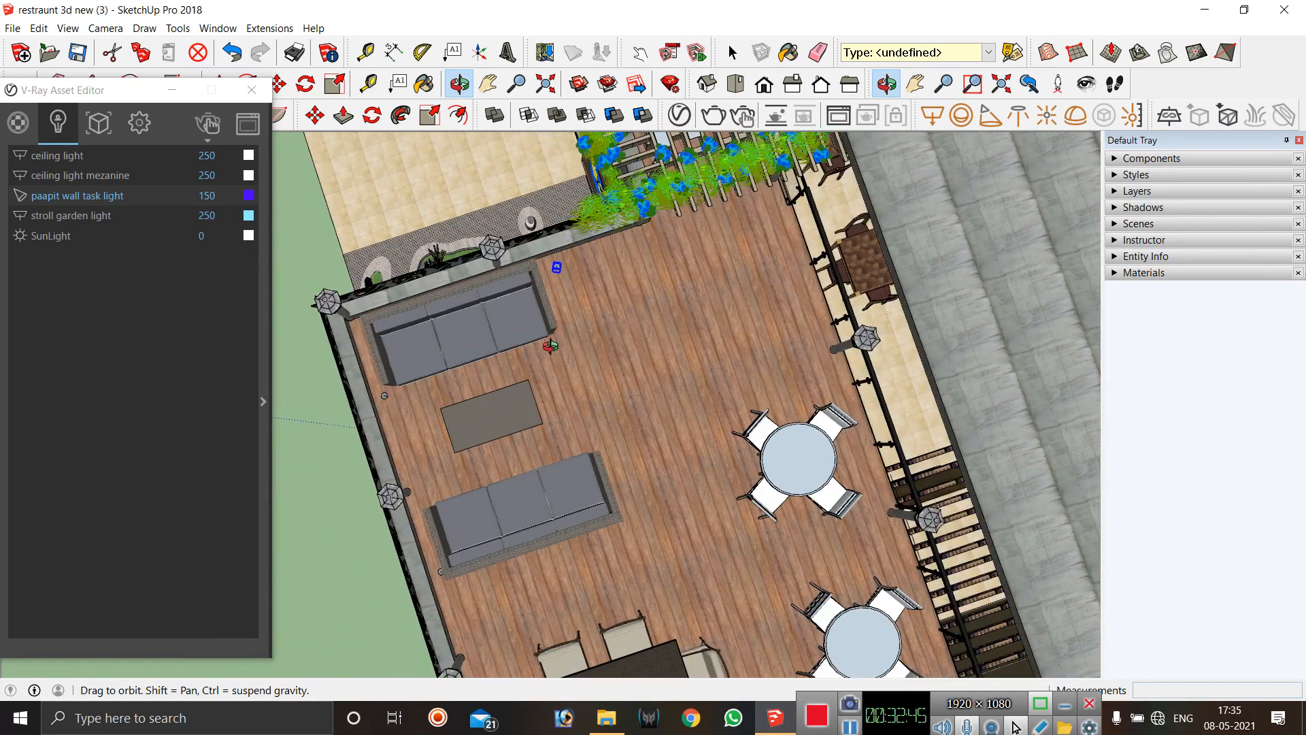
pyautogui.press('space')
pyautogui.click(527, 325)
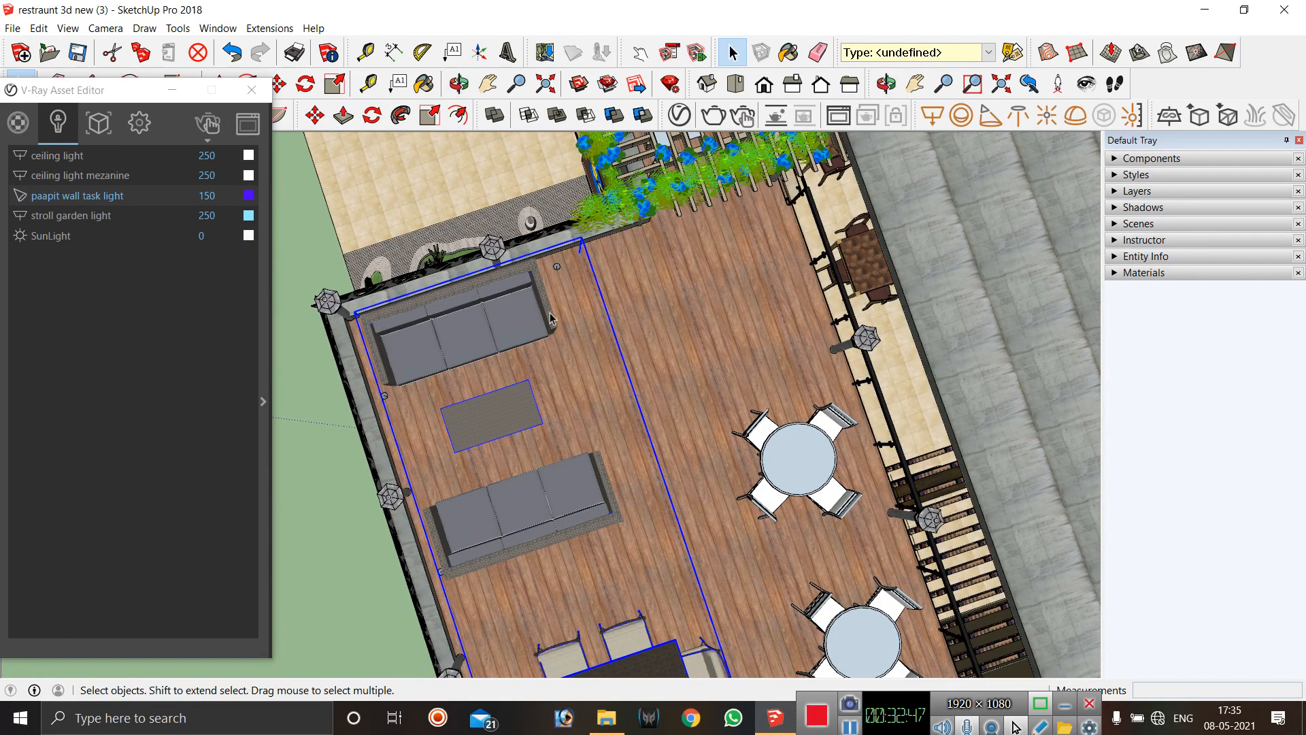
pyautogui.press('m')
pyautogui.click(620, 284)
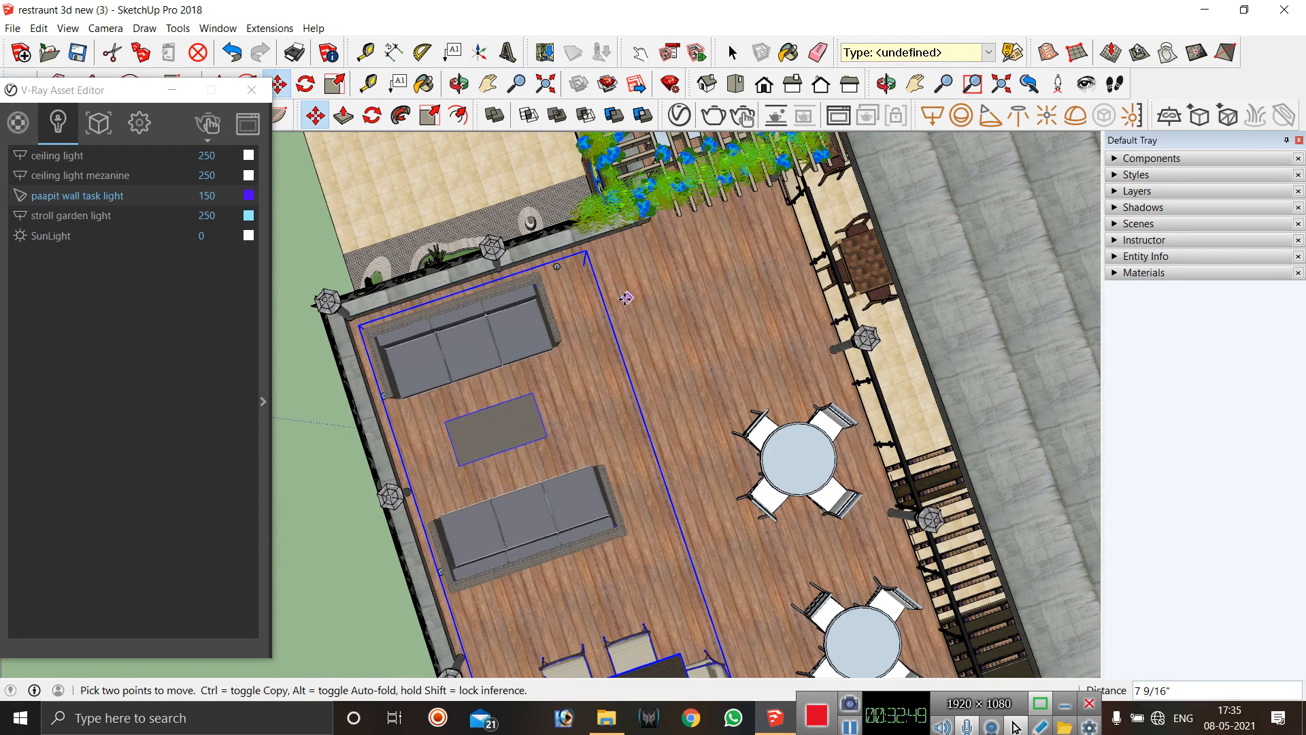
pyautogui.click(625, 299)
# Move the spot light beside the sofa about 11" along the garden-side parapet wall toward the climbing plants.
pyautogui.scroll(-2, 582, 197)
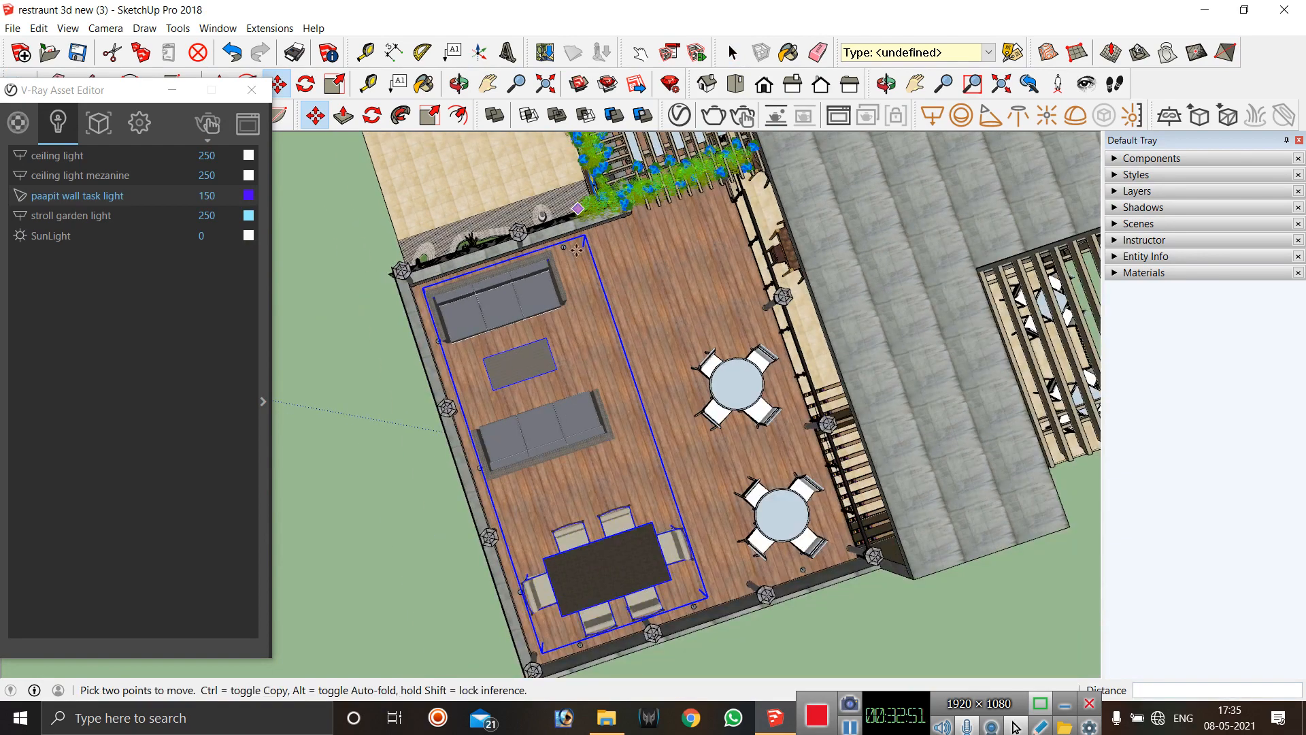
pyautogui.scroll(3, 537, 262)
pyautogui.press('space')
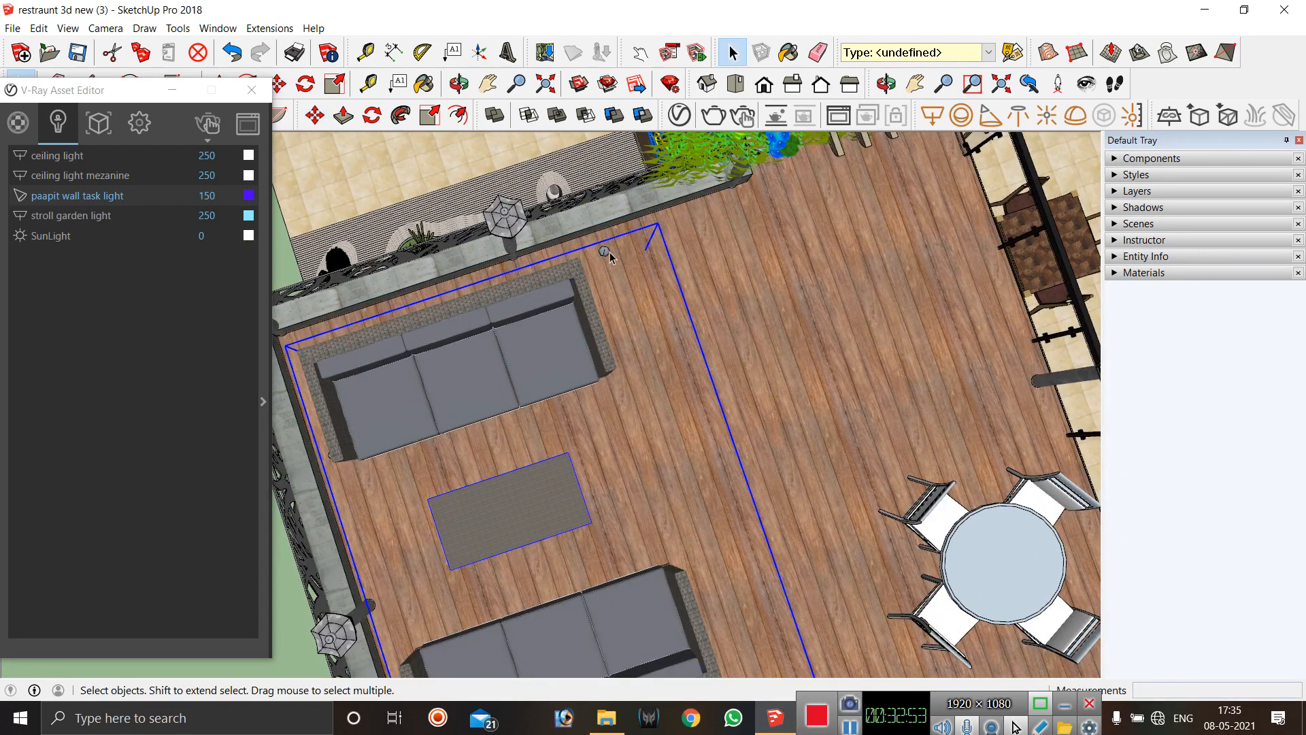
pyautogui.click(784, 242)
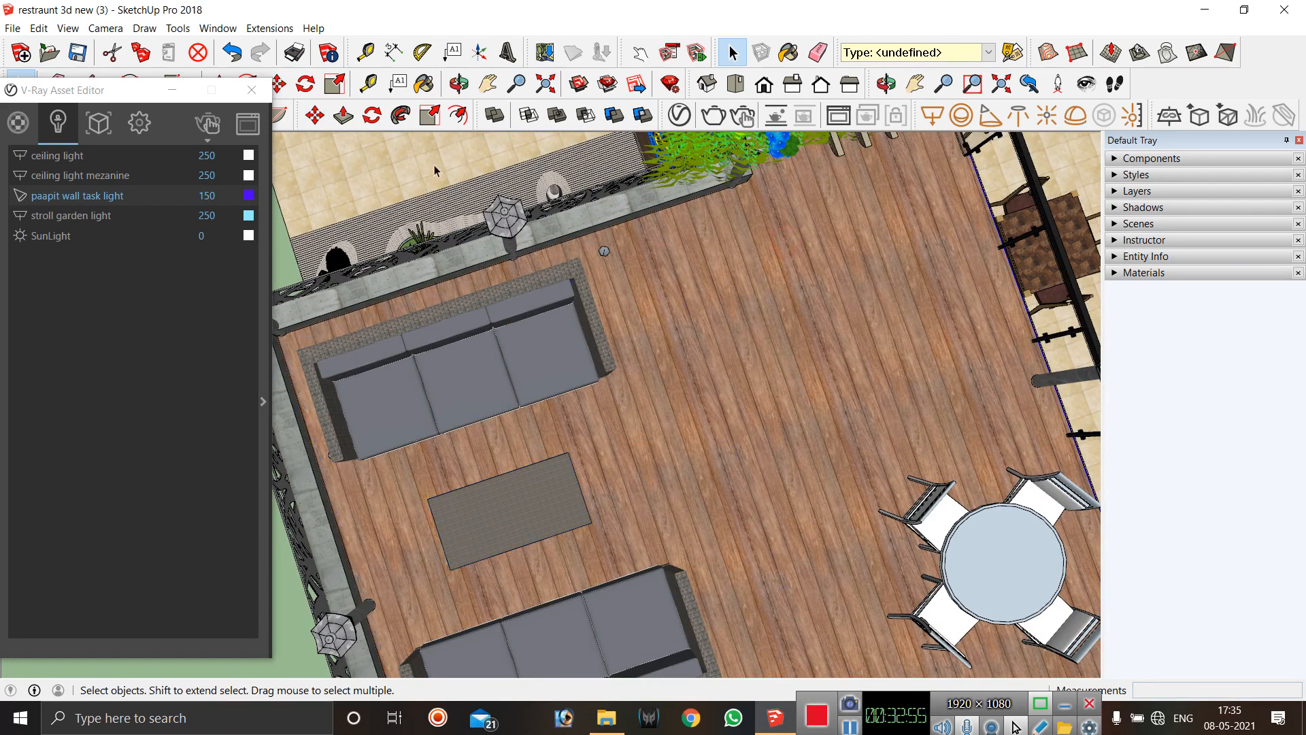
pyautogui.click(286, 257)
pyautogui.click(603, 252)
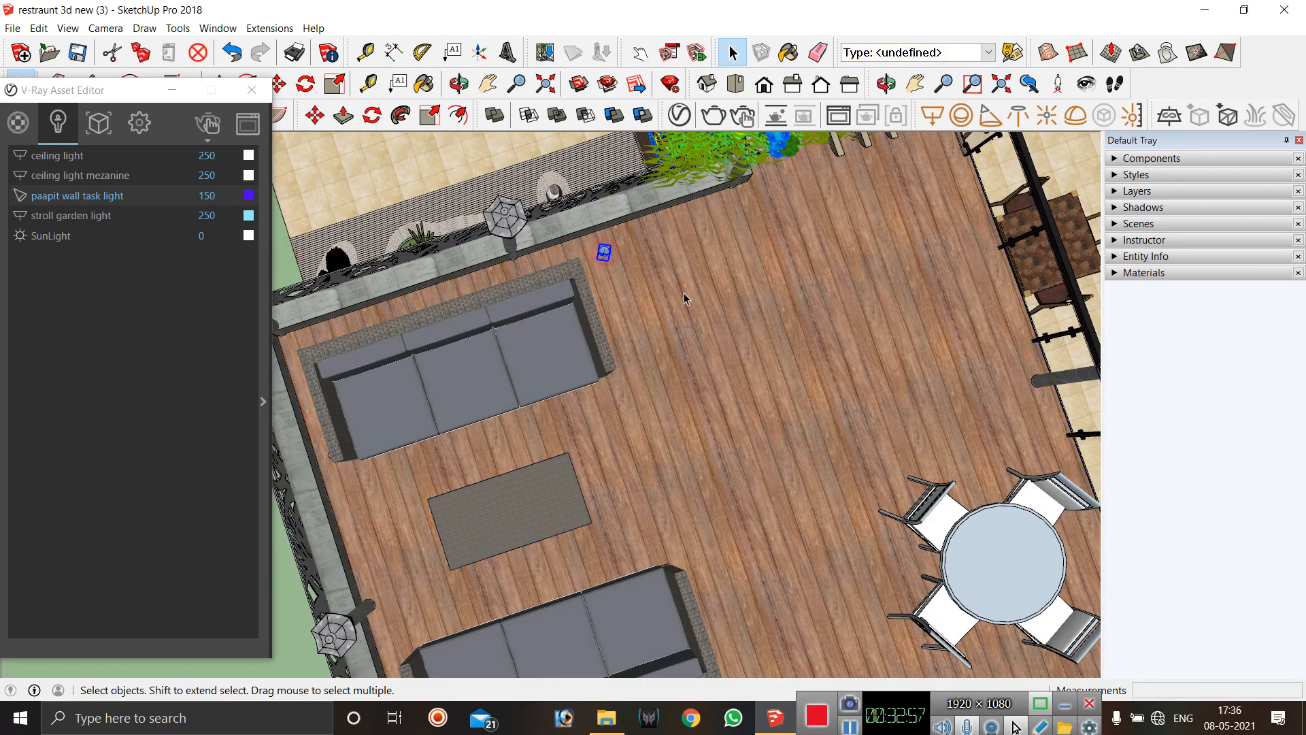
pyautogui.press('m')
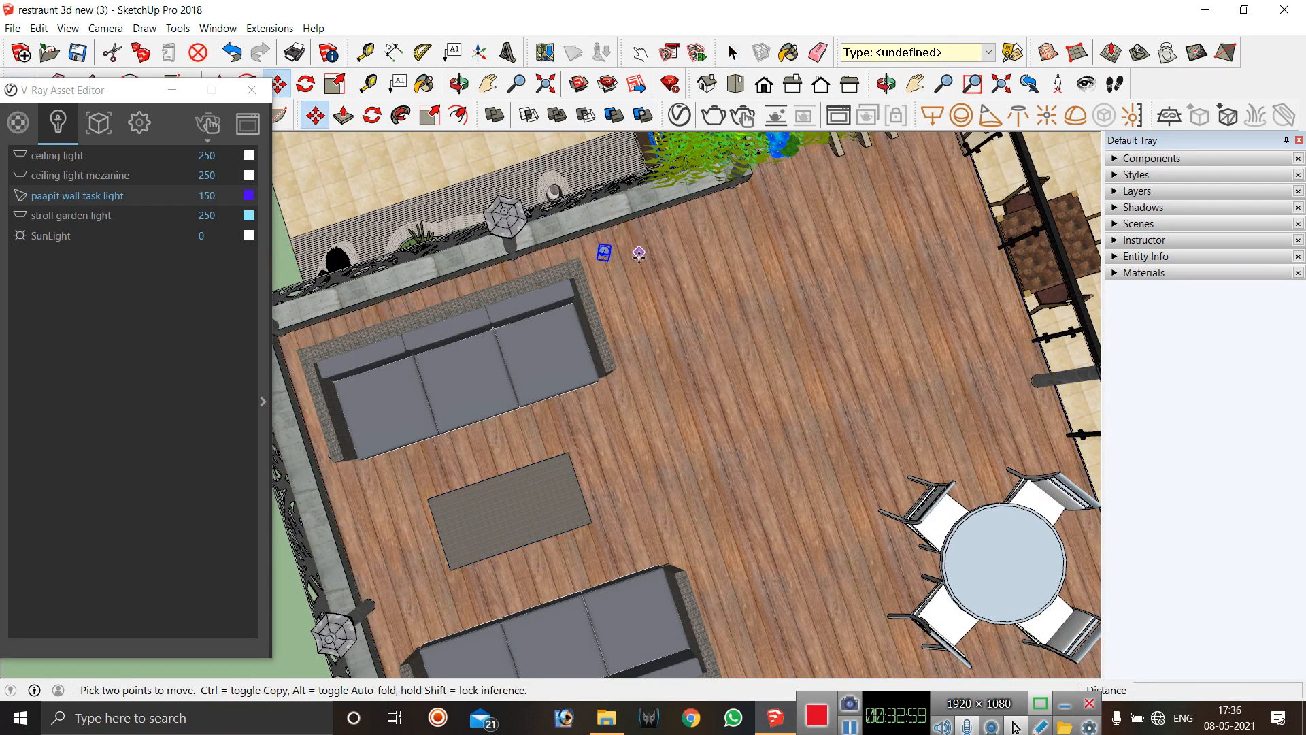
pyautogui.click(639, 254)
pyautogui.click(662, 251)
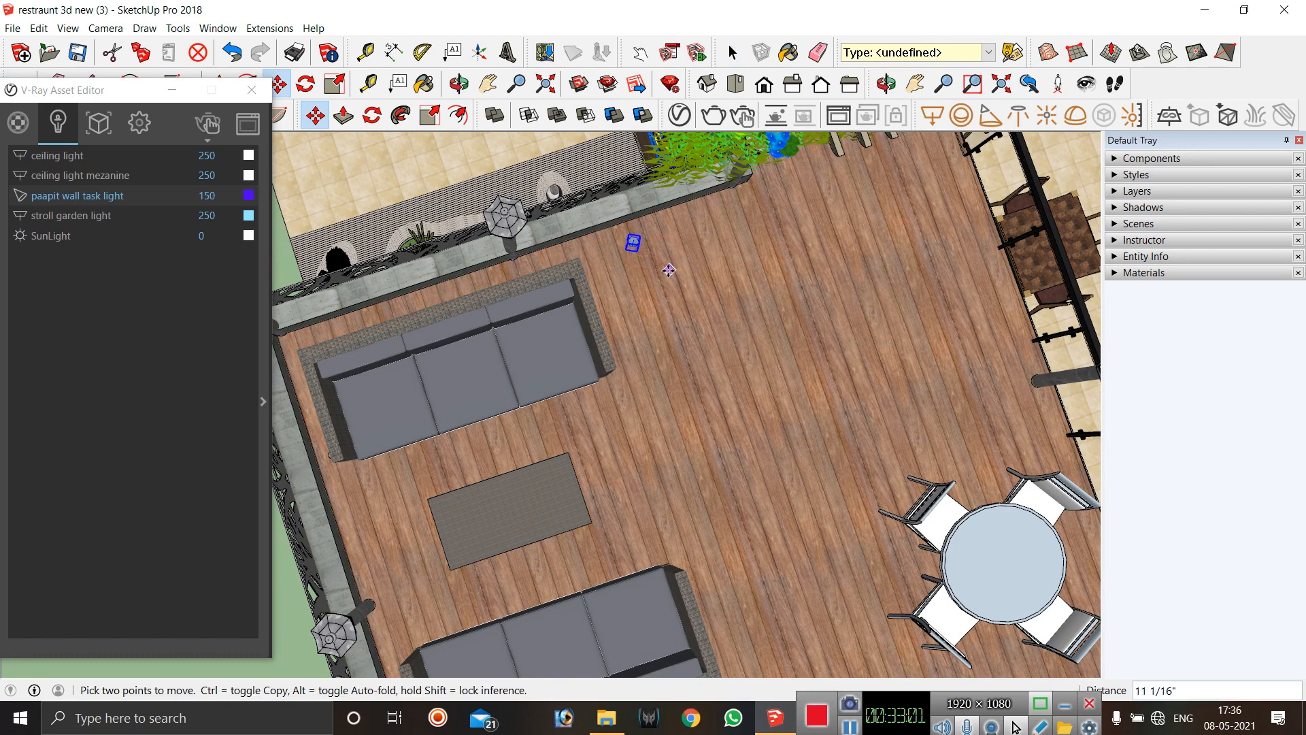
pyautogui.click(668, 305)
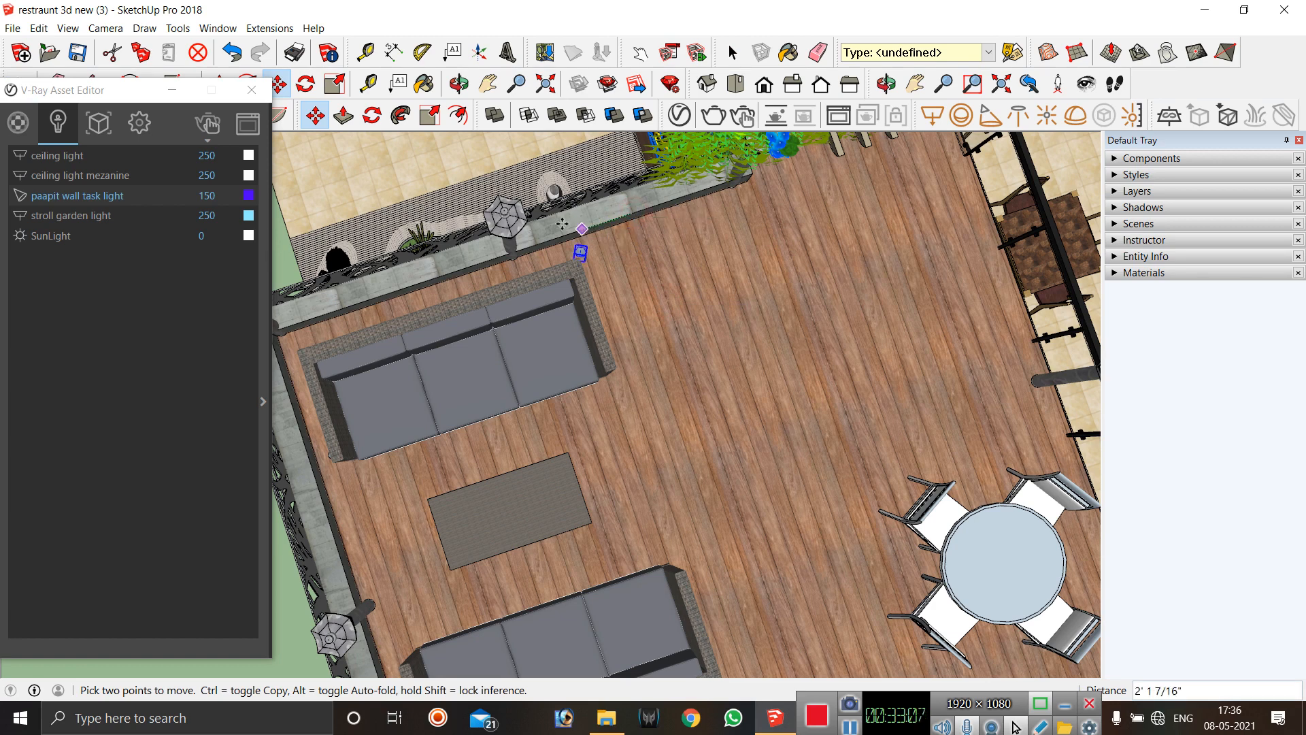
# Copy the spot light about 7' 3 1/8" along the garden-side parapet wall into the gap behind the sofa.
pyautogui.press('ctrl')
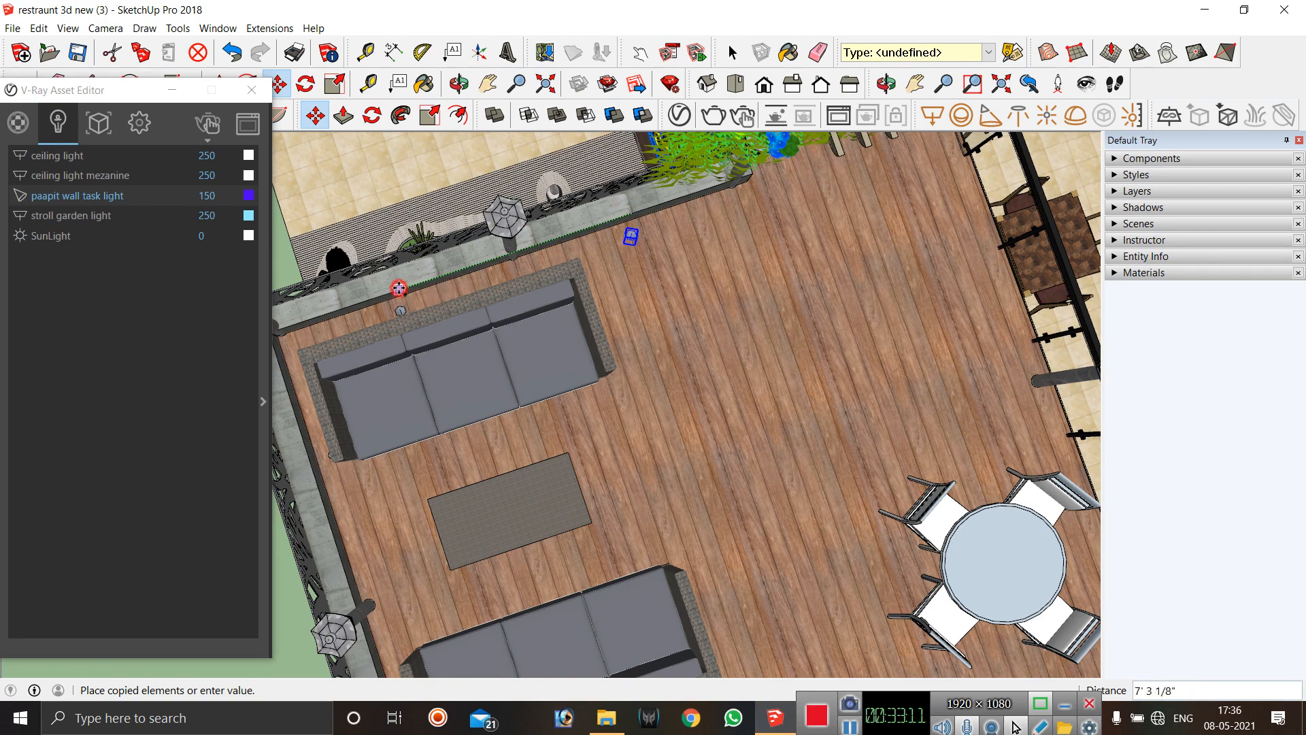
pyautogui.click(399, 288)
pyautogui.scroll(-3, 503, 269)
pyautogui.press('space')
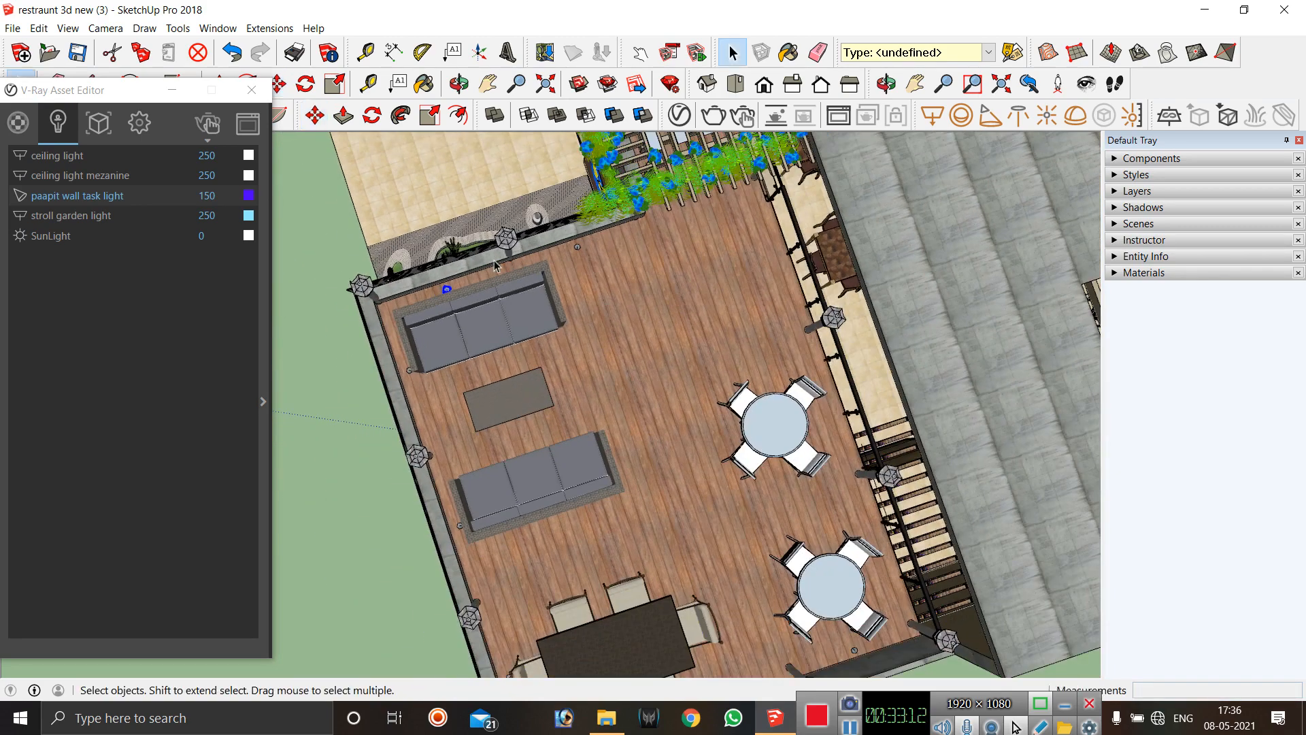
pyautogui.click(313, 283)
pyautogui.scroll(-2, 657, 242)
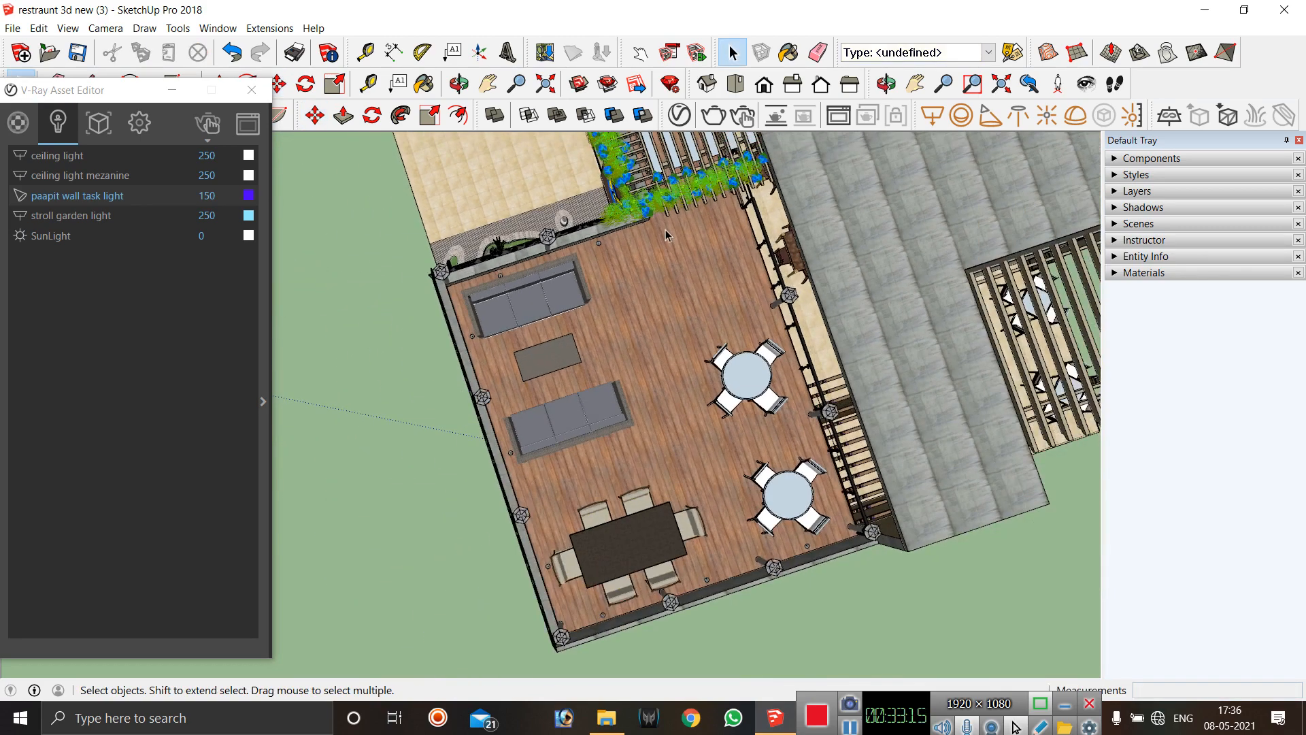
pyautogui.scroll(1, 752, 527)
pyautogui.scroll(-1, 290, 381)
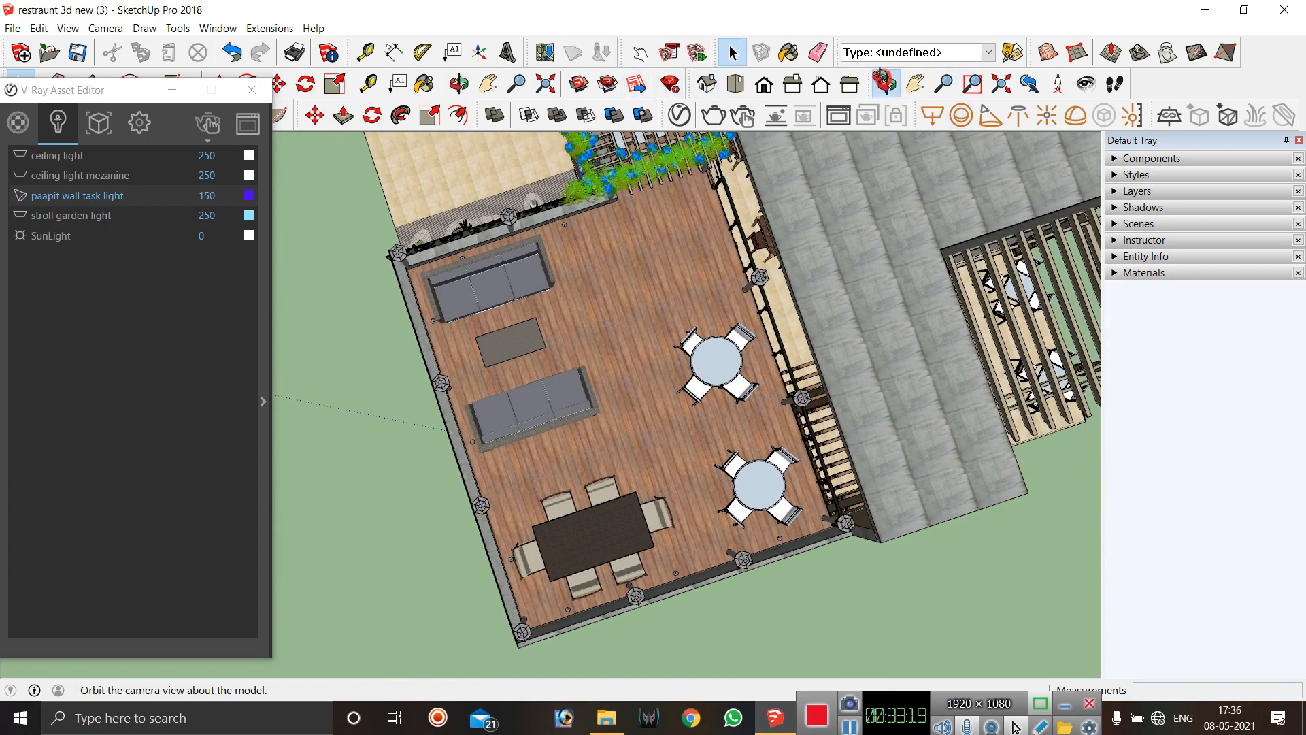
# Start an interactive V-Ray render with an overview of the whole terrace.
pyautogui.click(885, 83)
pyautogui.moveTo(636, 235); pyautogui.dragTo(556, 243)
pyautogui.moveTo(199, 190); pyautogui.dragTo(379, 218)
pyautogui.moveTo(537, 352); pyautogui.dragTo(434, 348)
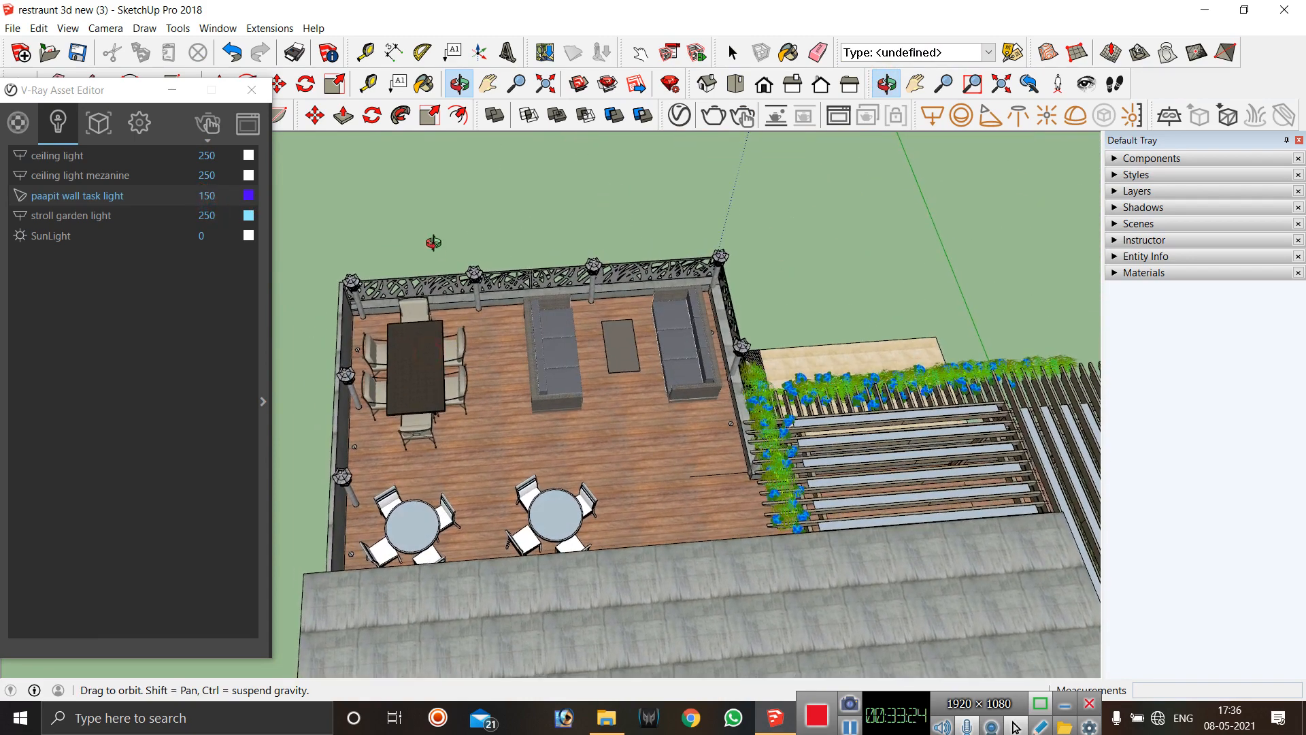
pyautogui.click(242, 92)
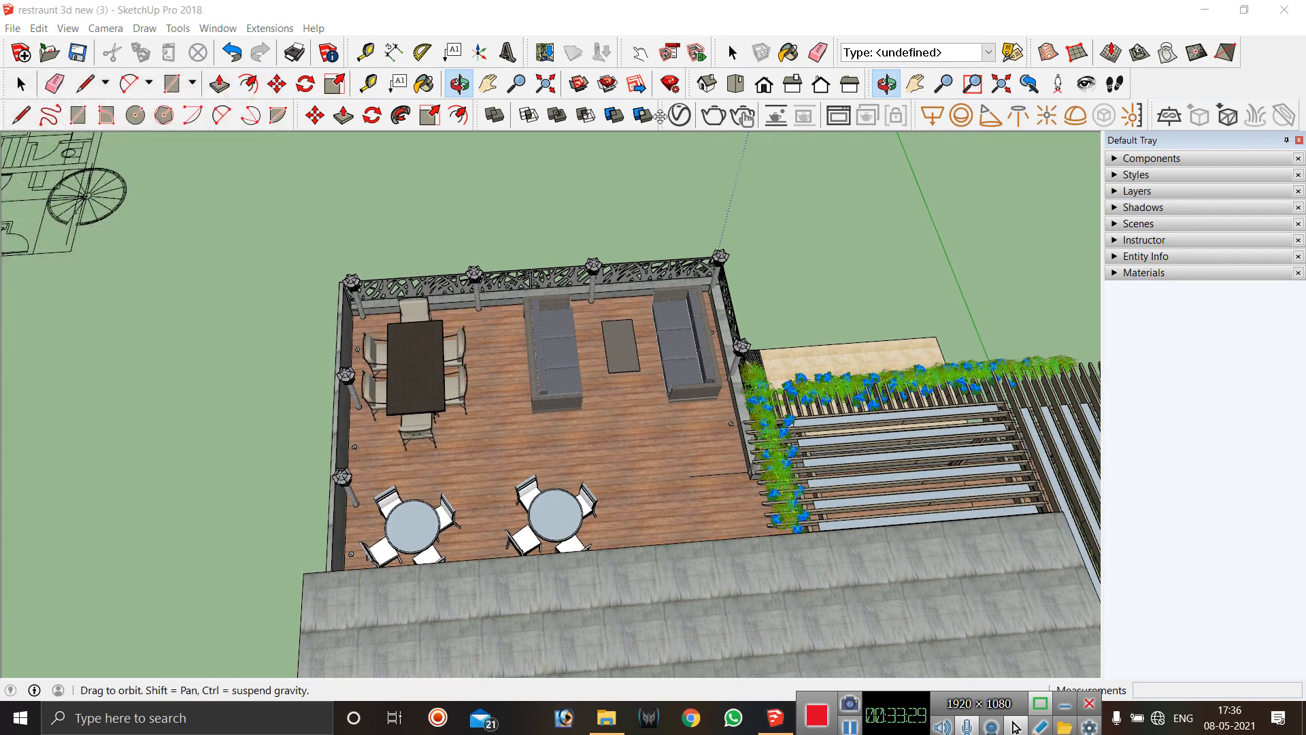
pyautogui.click(677, 116)
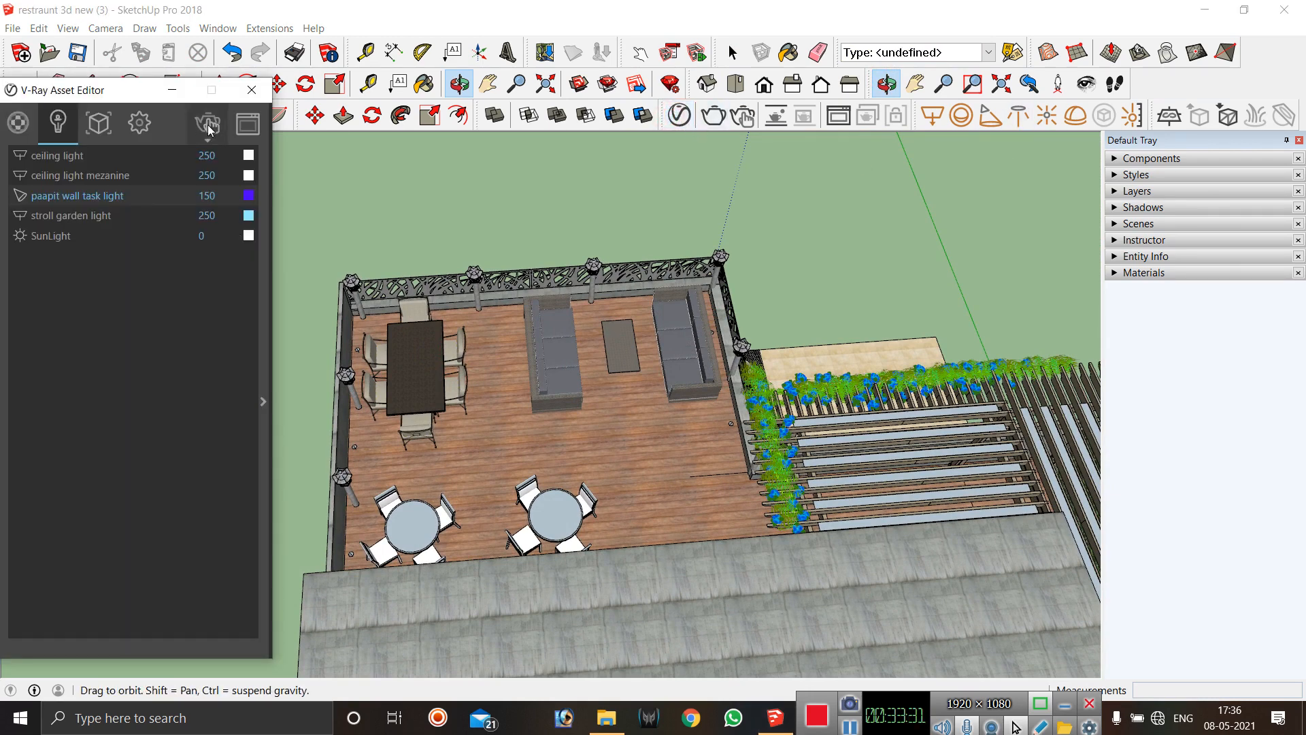
pyautogui.click(207, 123)
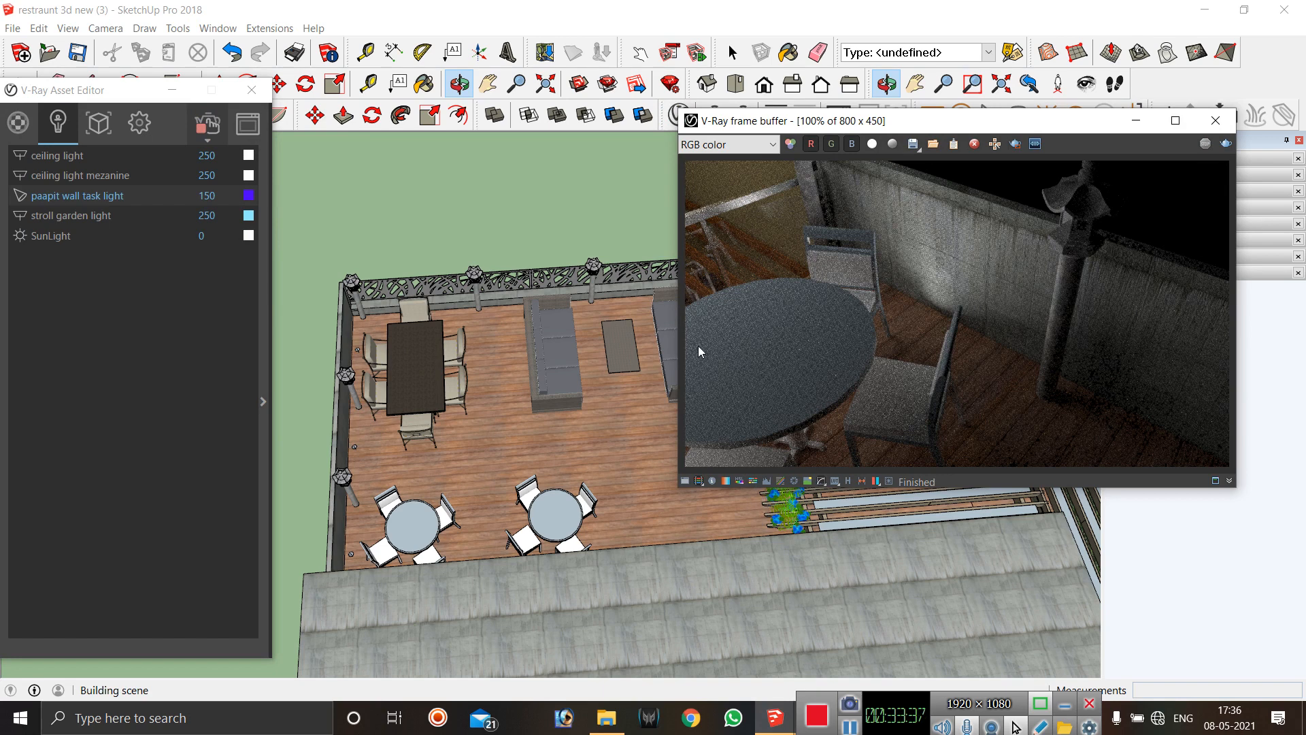
pyautogui.click(673, 7)
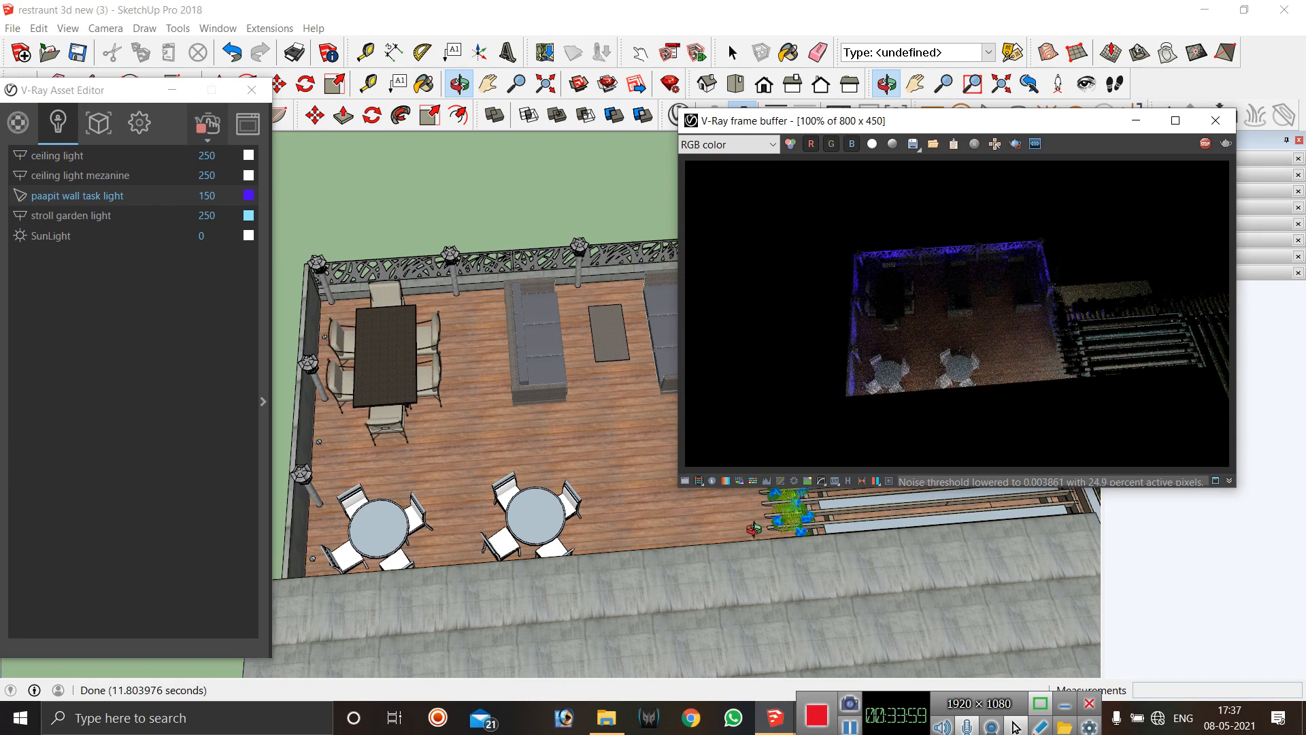
# Examine the blue-violet parapet lighting in the live render, close to the sofas and from the restaurant's entrance side.
pyautogui.scroll(5, 563, 422)
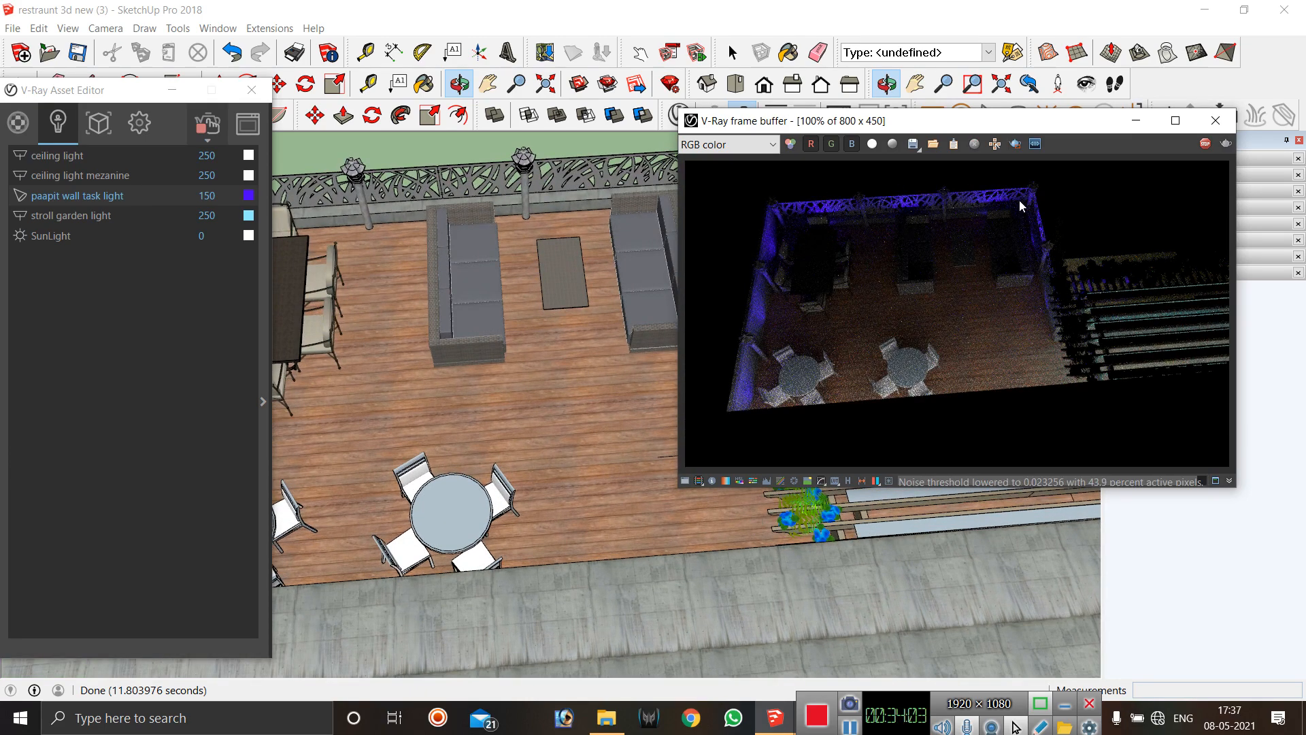
pyautogui.scroll(3, 576, 166)
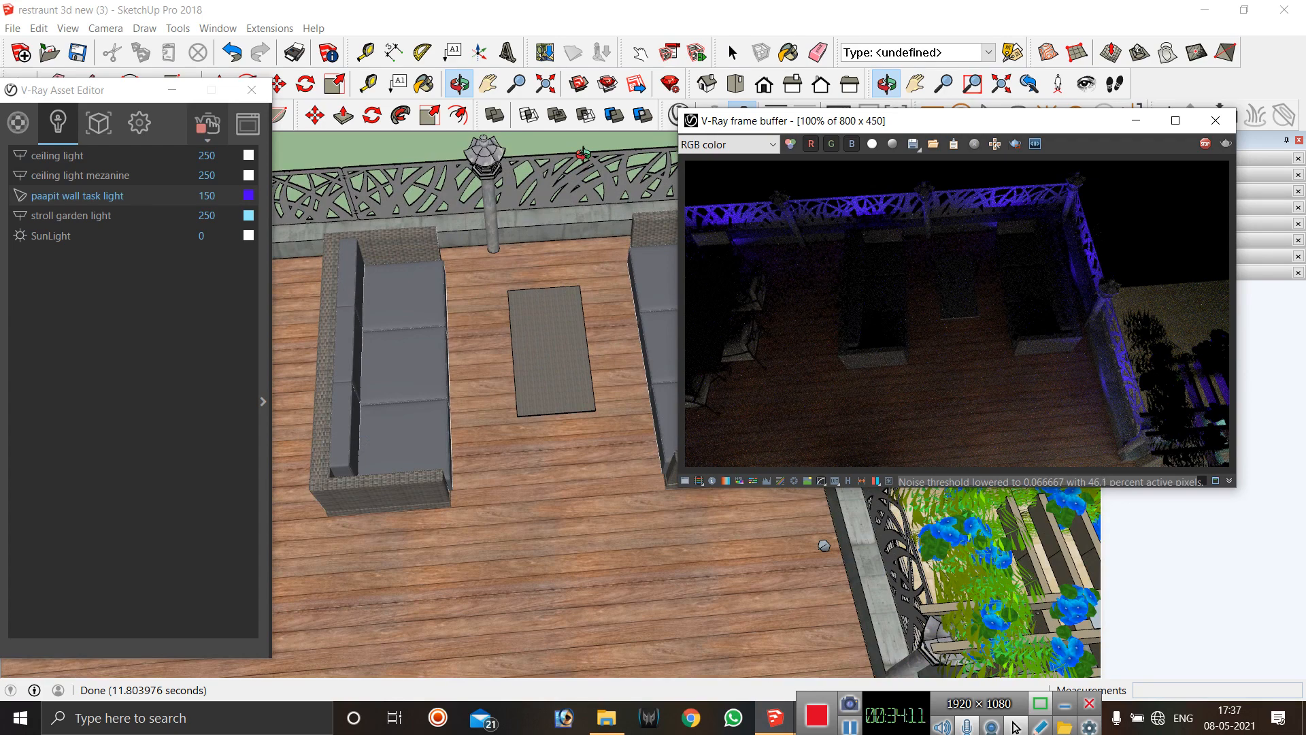
pyautogui.scroll(-5, 551, 403)
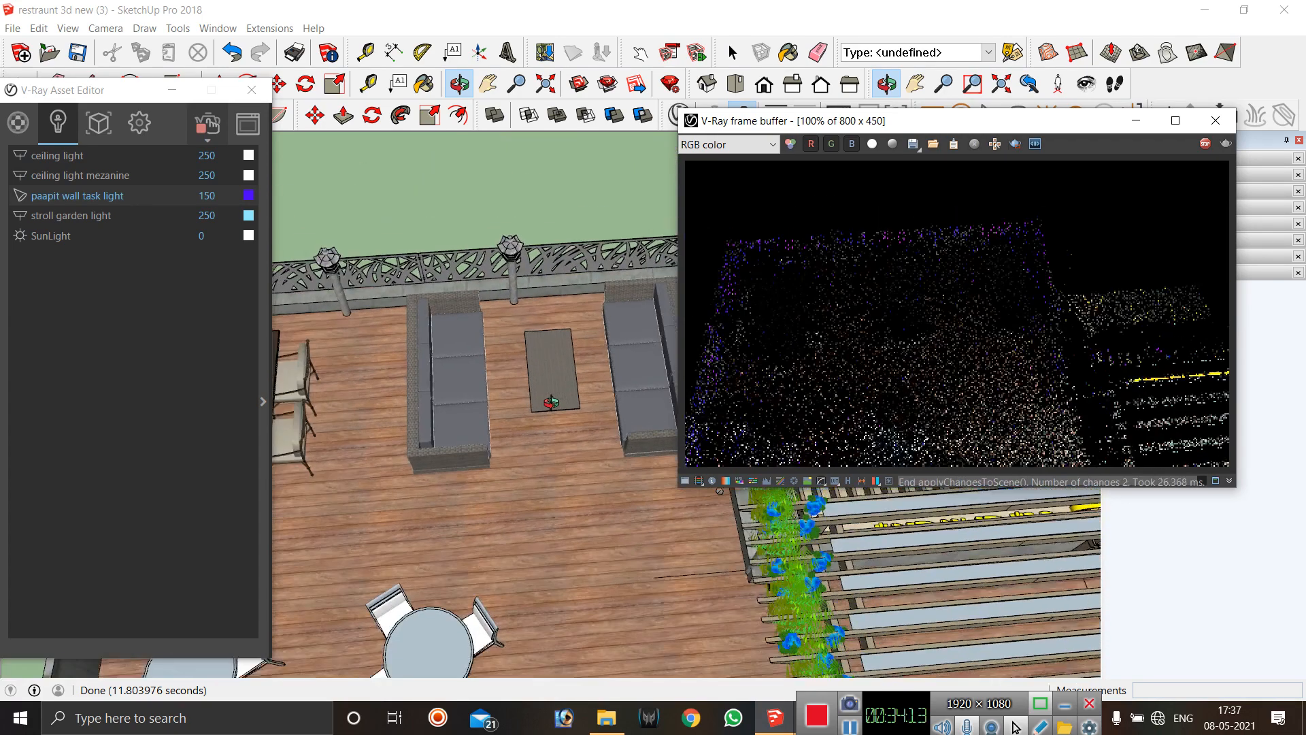
pyautogui.moveTo(458, 377)
pyautogui.mouseDown()
pyautogui.moveTo(574, 447)
pyautogui.moveTo(633, 422)
pyautogui.moveTo(691, 363)
pyautogui.moveTo(347, 379)
pyautogui.moveTo(399, 446)
pyautogui.moveTo(295, 560)
pyautogui.moveTo(449, 452)
pyautogui.moveTo(583, 453)
pyautogui.moveTo(373, 379)
pyautogui.moveTo(382, 401)
pyautogui.moveTo(456, 383)
pyautogui.moveTo(459, 364)
pyautogui.mouseUp()
pyautogui.scroll(3, 382, 401)
pyautogui.scroll(3, 459, 364)
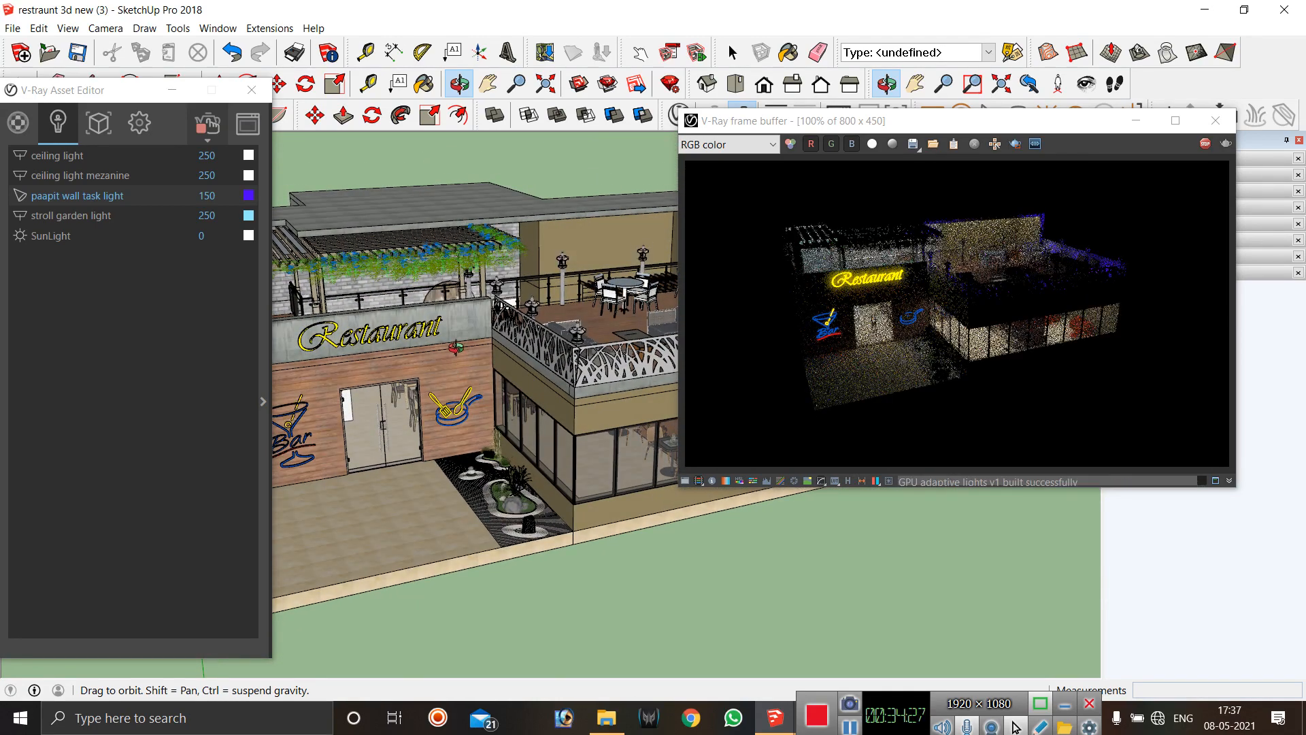
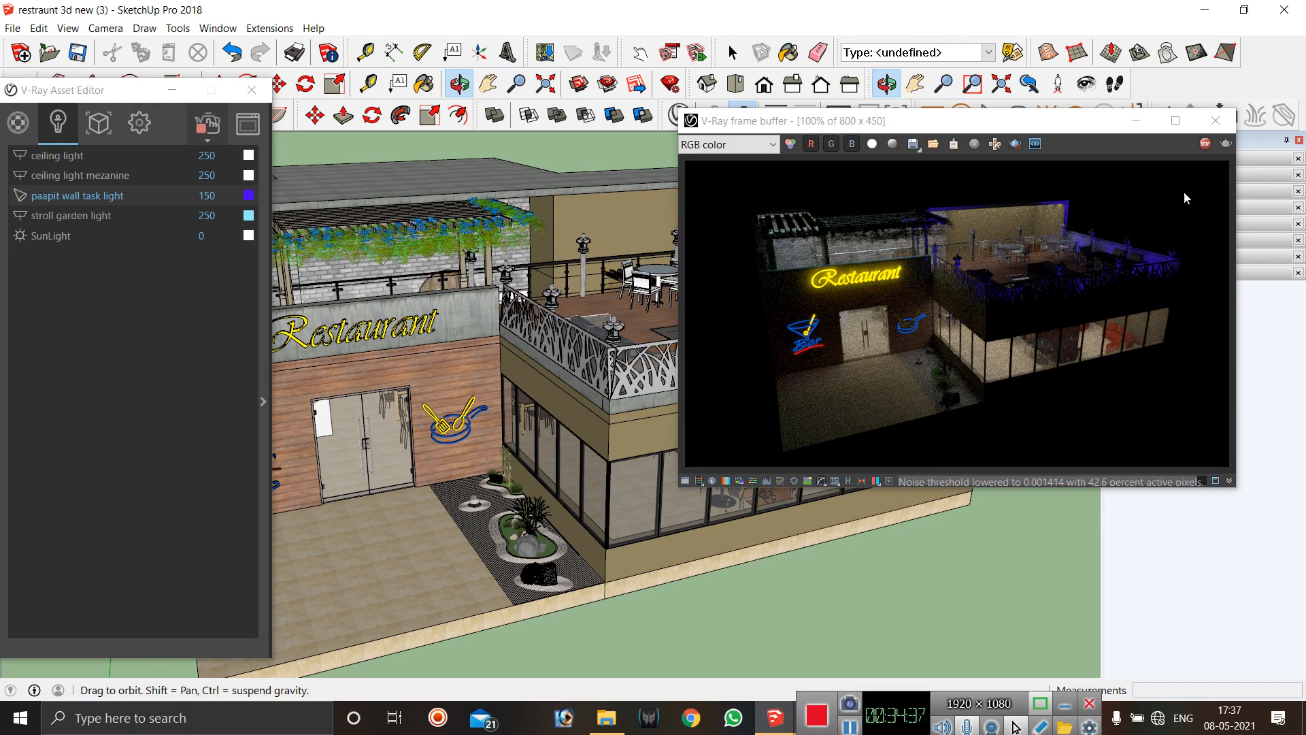
# Inspect the rendered terrace at 200% zoom, stop the interactive render and close the frame buffer.
pyautogui.scroll(2, 981, 260)
pyautogui.scroll(-1, 968, 260)
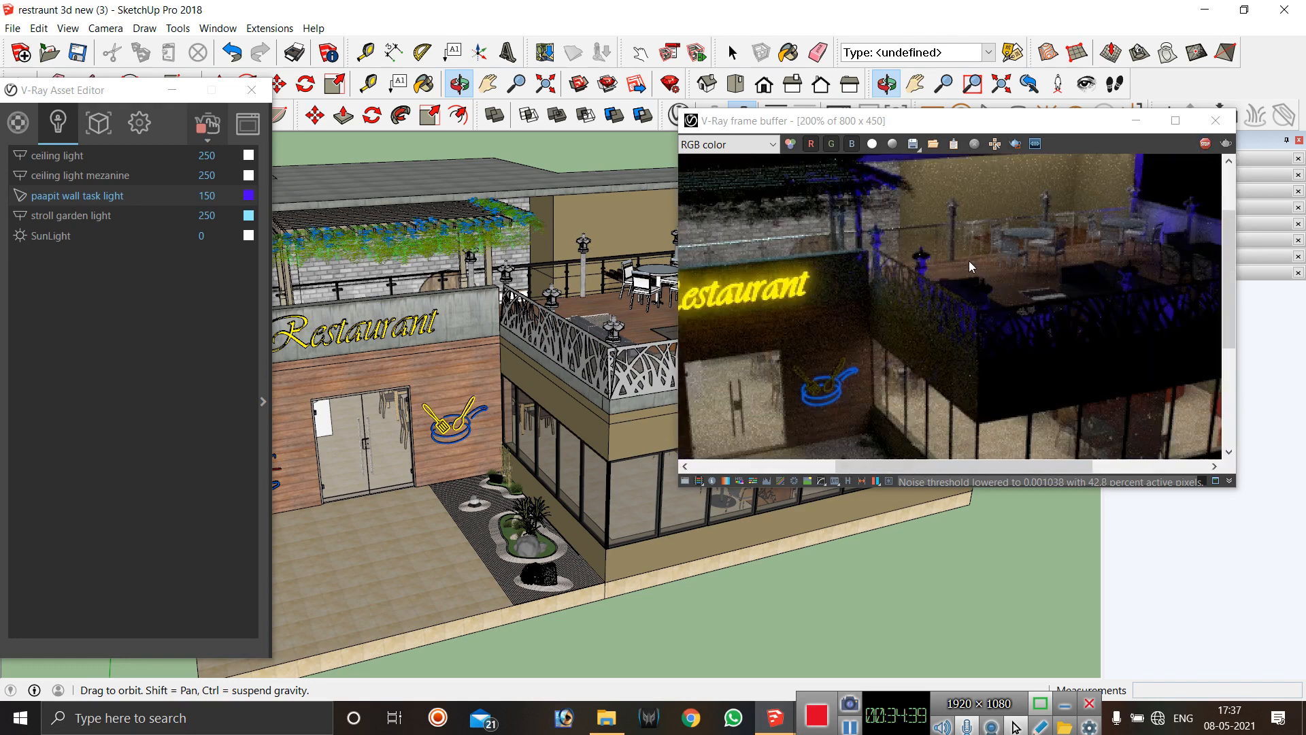
pyautogui.scroll(1, 922, 259)
pyautogui.scroll(-1, 960, 250)
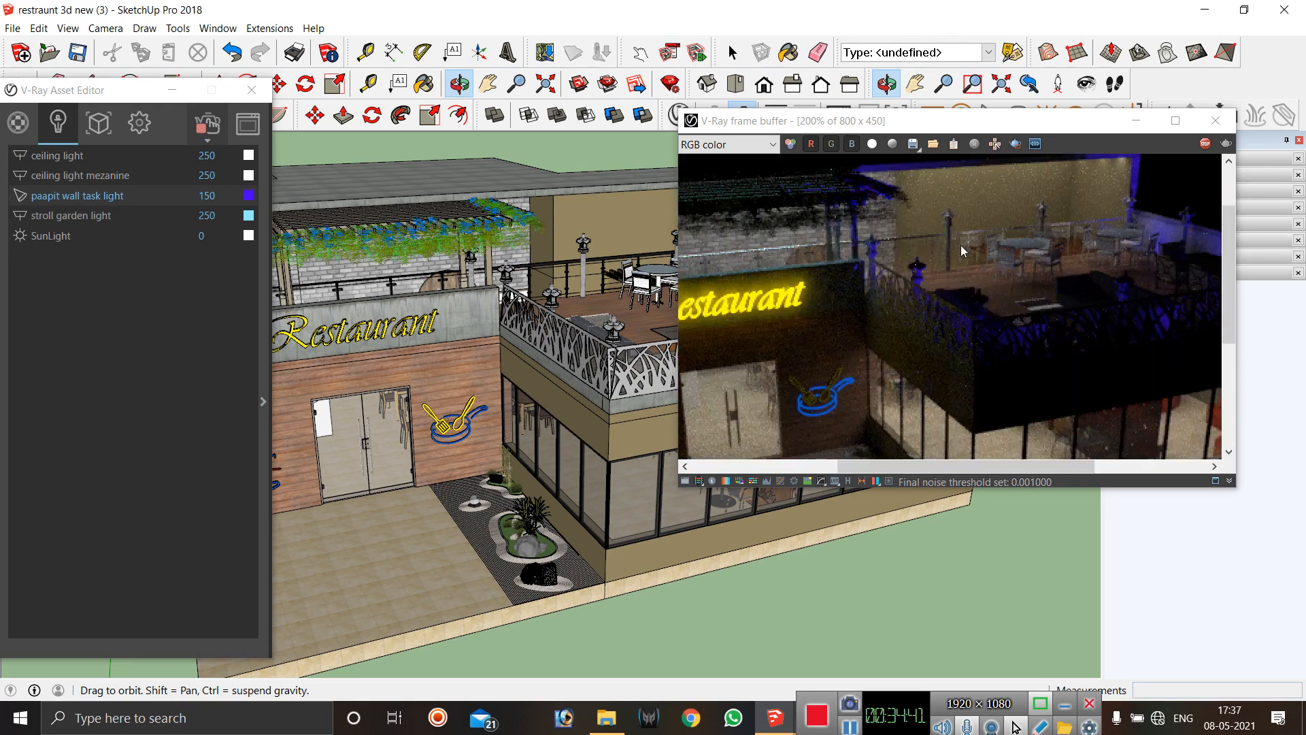
pyautogui.click(1202, 143)
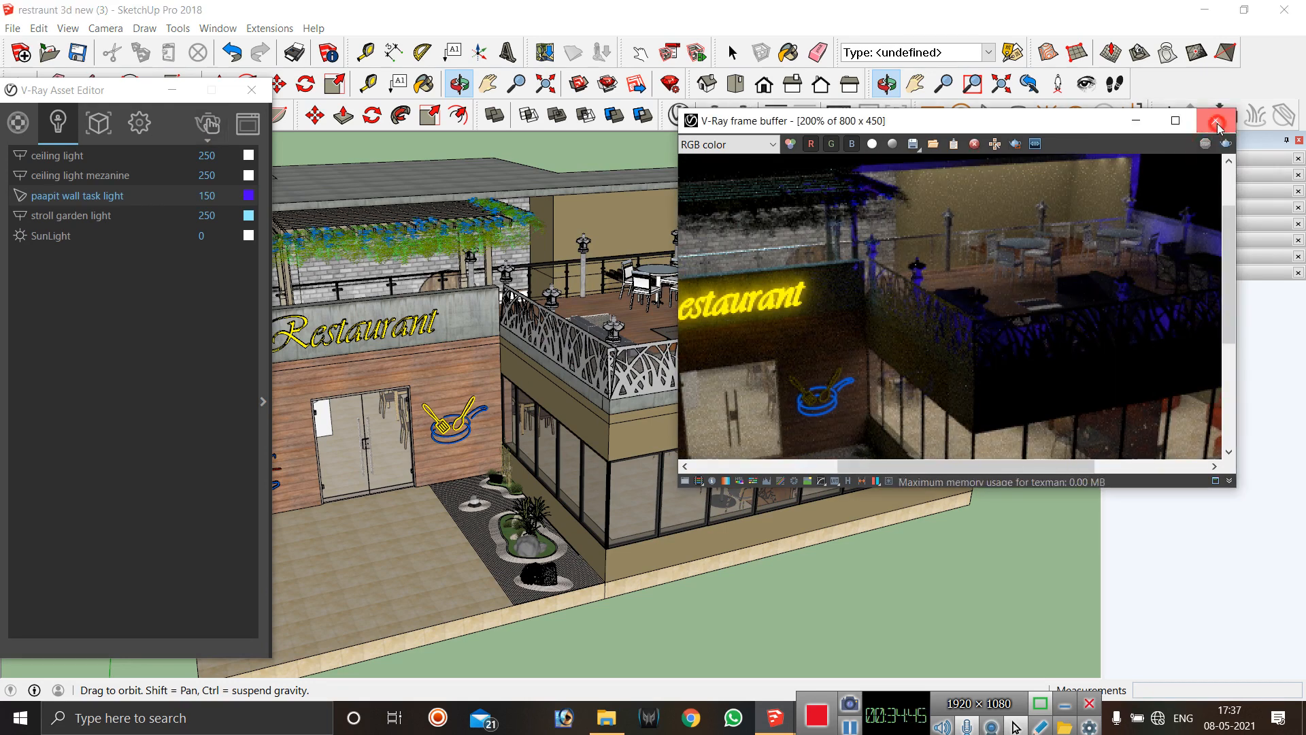
pyautogui.click(1216, 124)
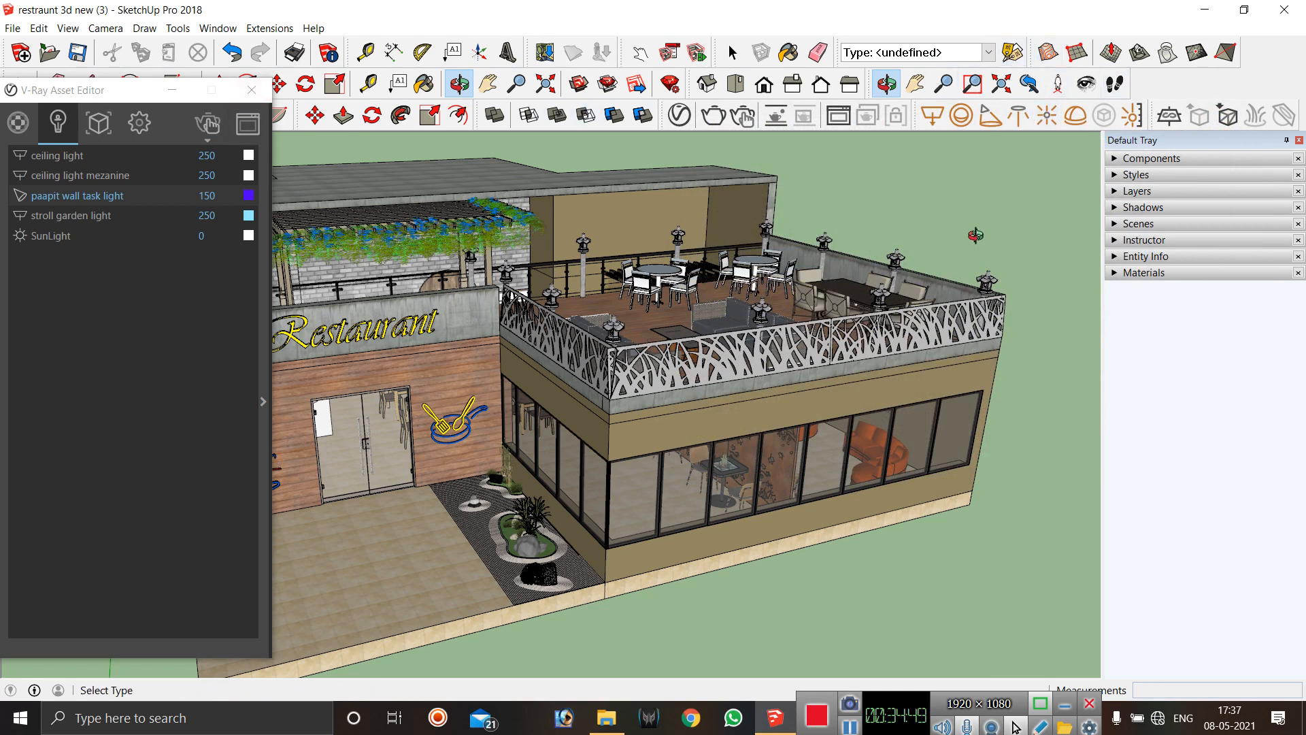
# Examine the lantern posts around the terrace railing from several angles, highlighting the whole lantern group and clearing the selection.
pyautogui.press('space')
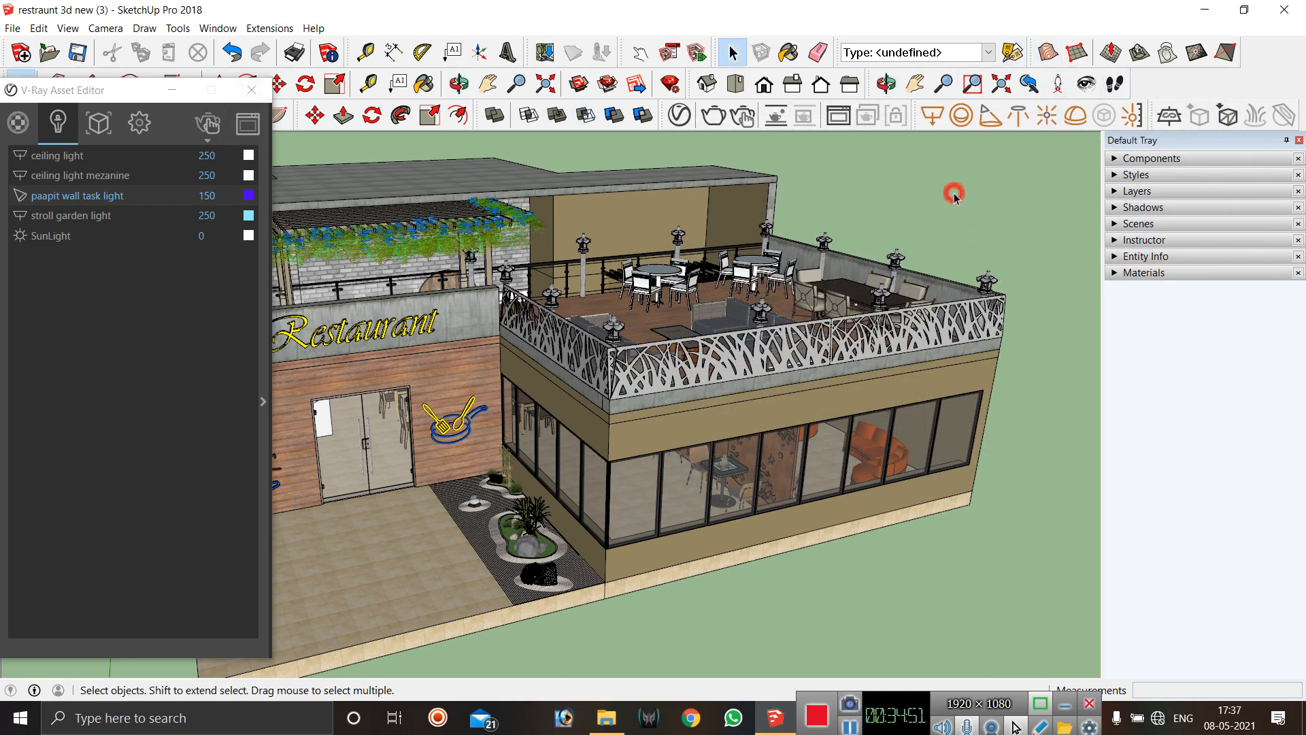
pyautogui.scroll(2, 624, 333)
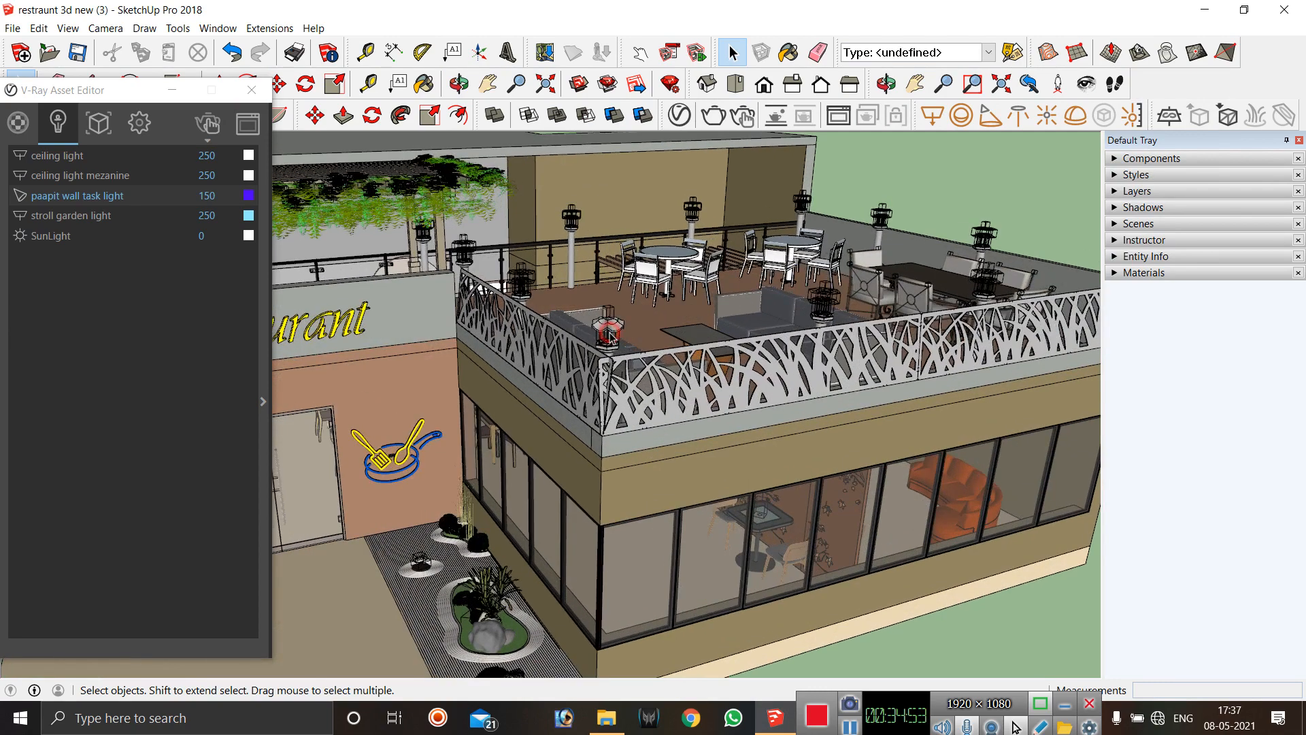
pyautogui.click(610, 334)
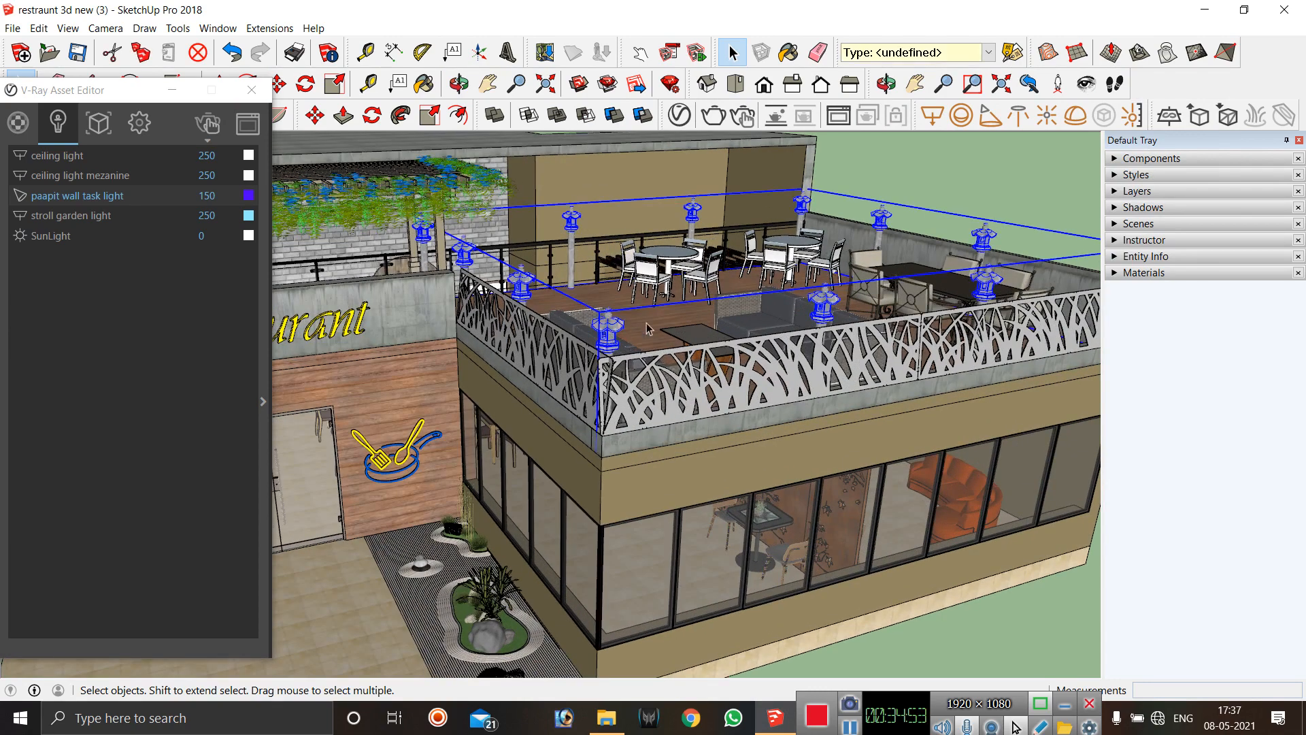
pyautogui.click(885, 83)
pyautogui.moveTo(663, 247); pyautogui.dragTo(504, 252)
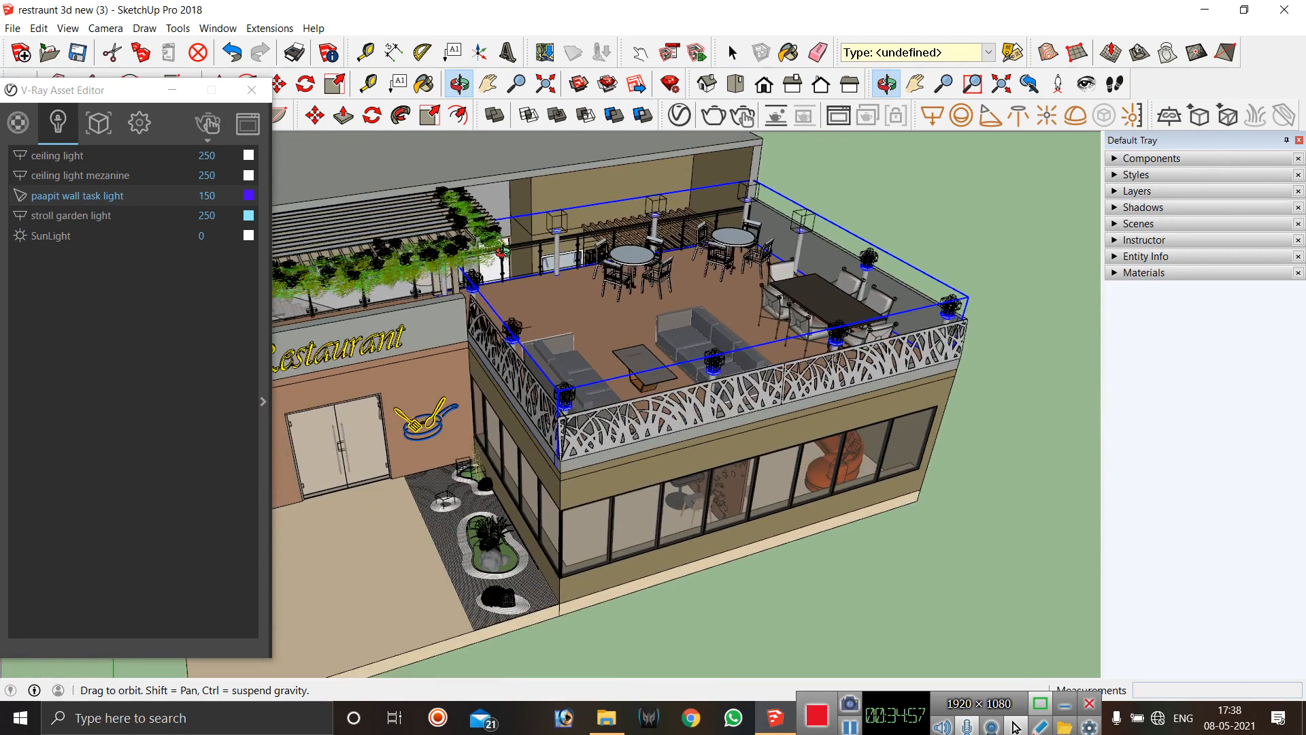
pyautogui.scroll(-2, 521, 317)
pyautogui.scroll(4, 548, 362)
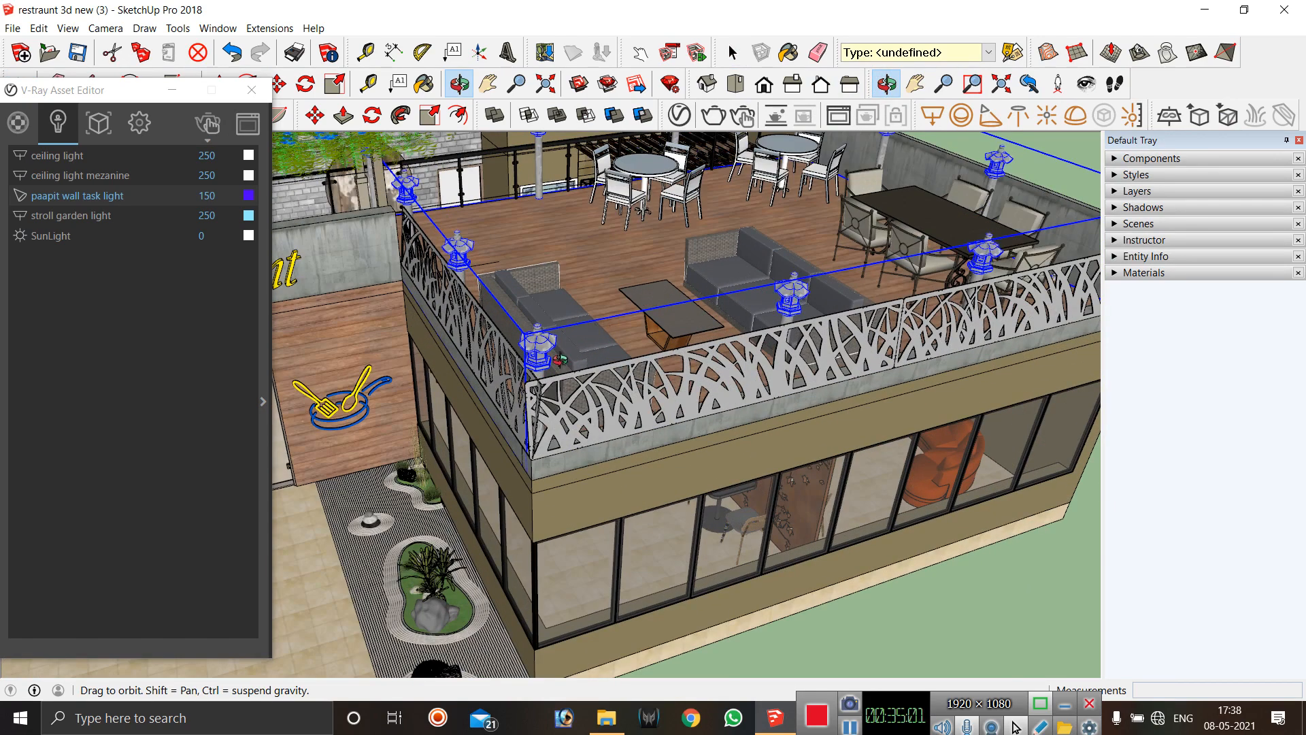
pyautogui.moveTo(516, 357); pyautogui.dragTo(532, 351)
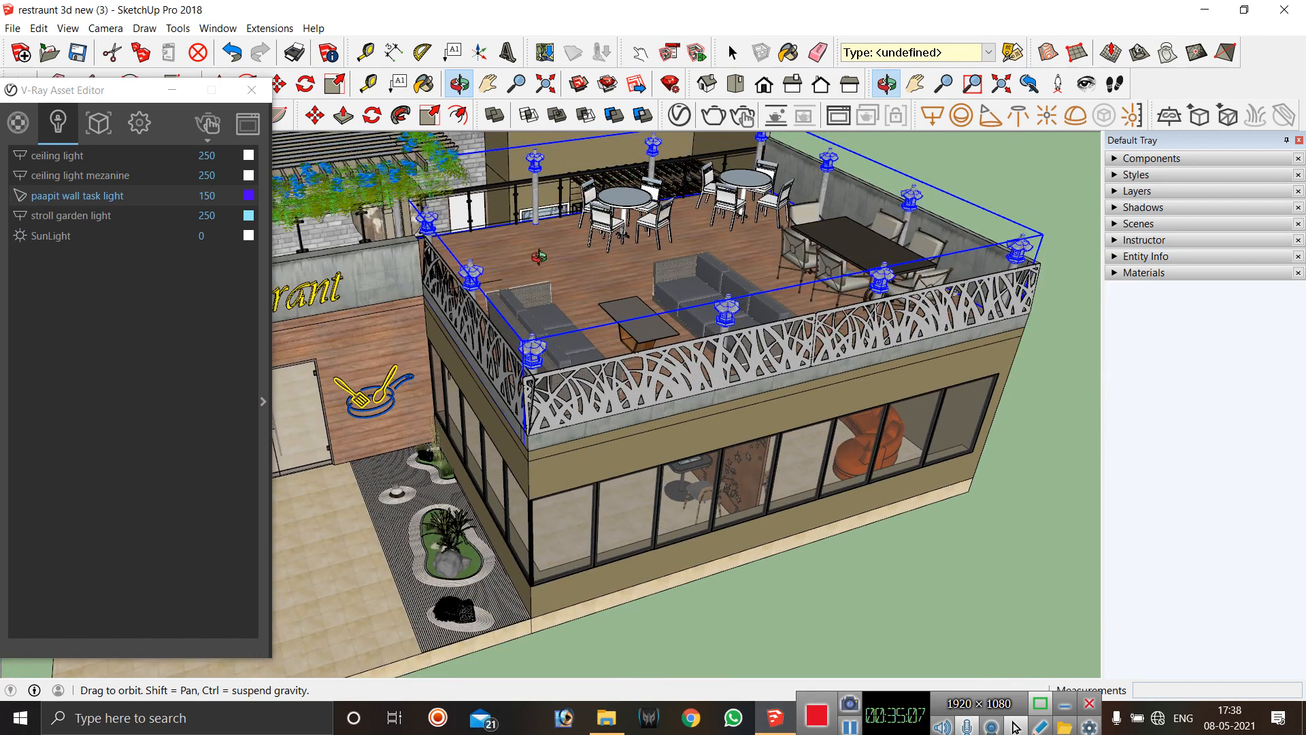
pyautogui.moveTo(539, 257); pyautogui.dragTo(510, 299)
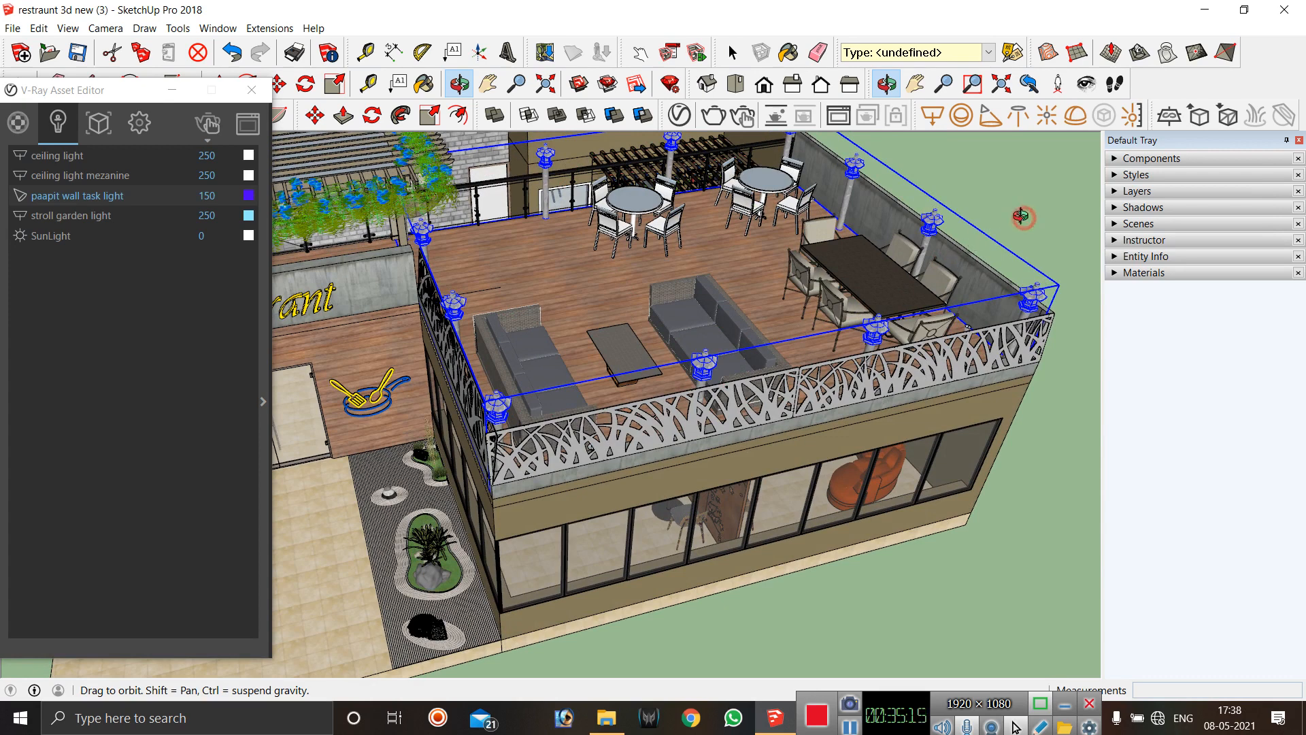
pyautogui.press('space')
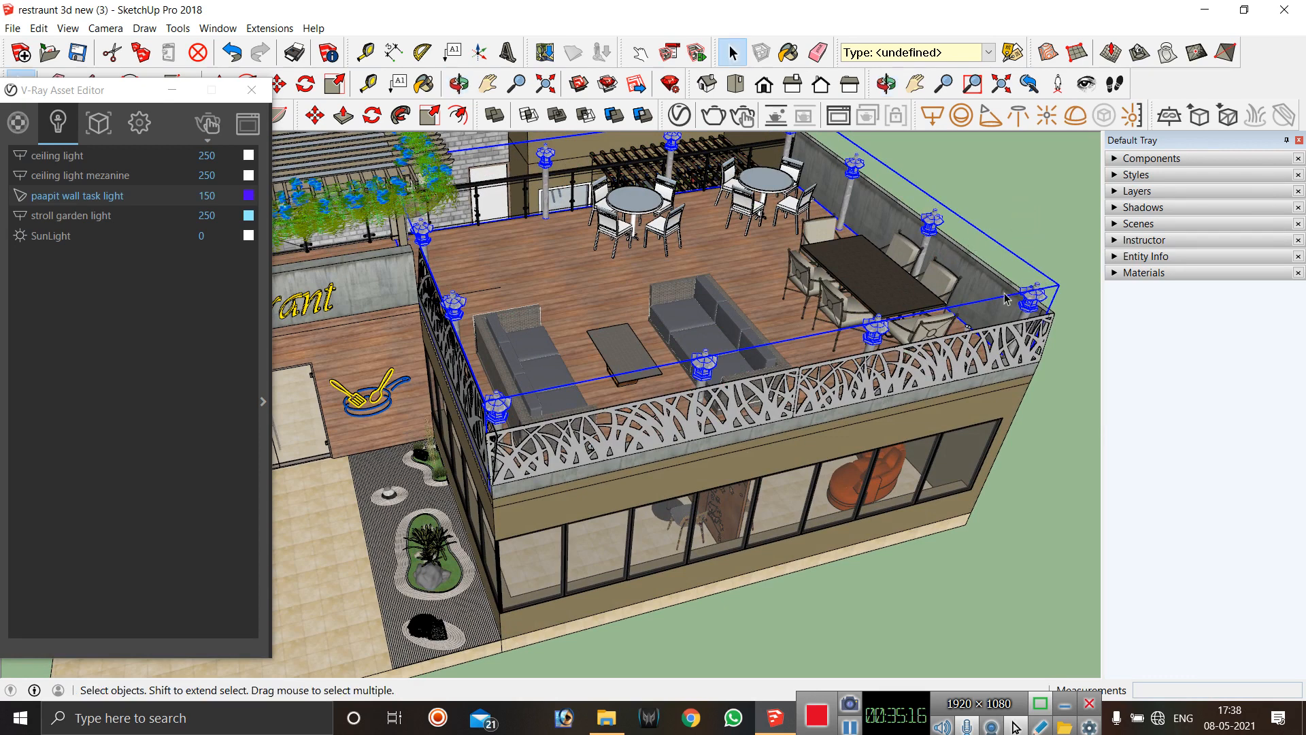
pyautogui.click(1045, 248)
# Place a small V-Ray sphere light on the tip of the lantern at the terrace's front corner.
pyautogui.scroll(3, 502, 435)
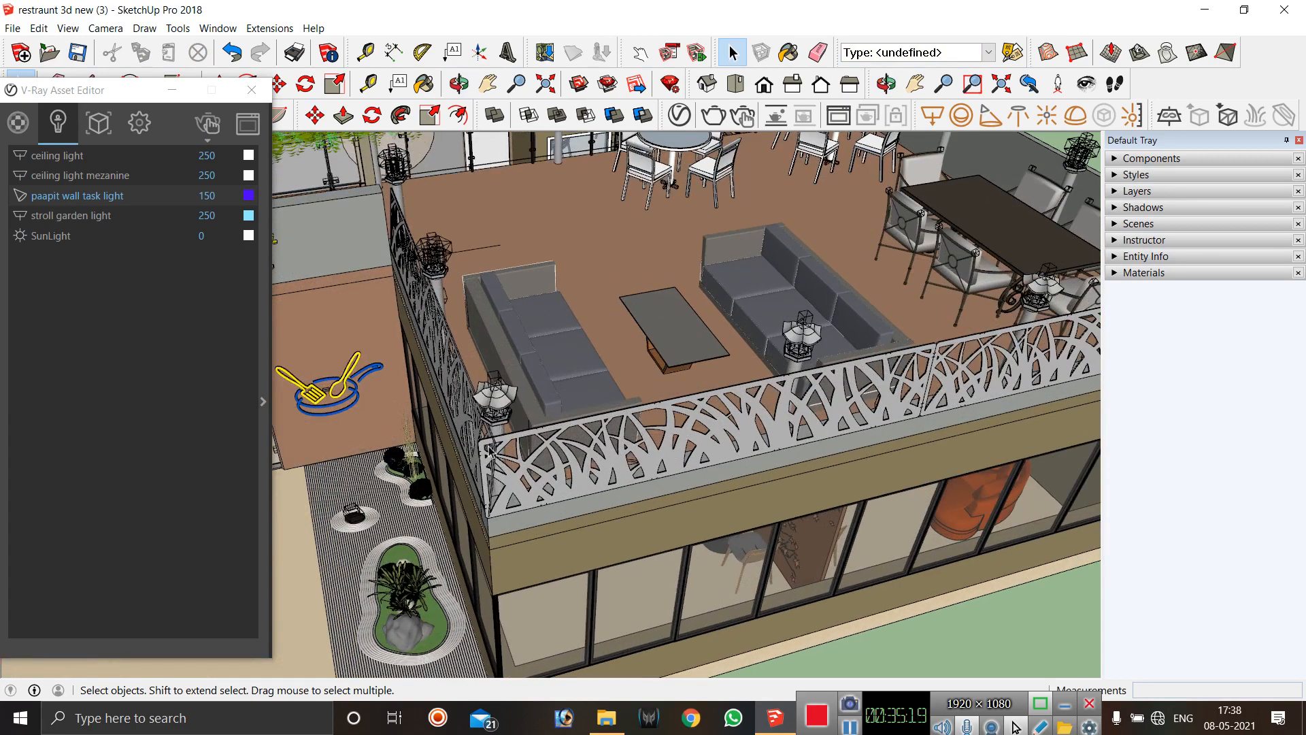
pyautogui.click(883, 84)
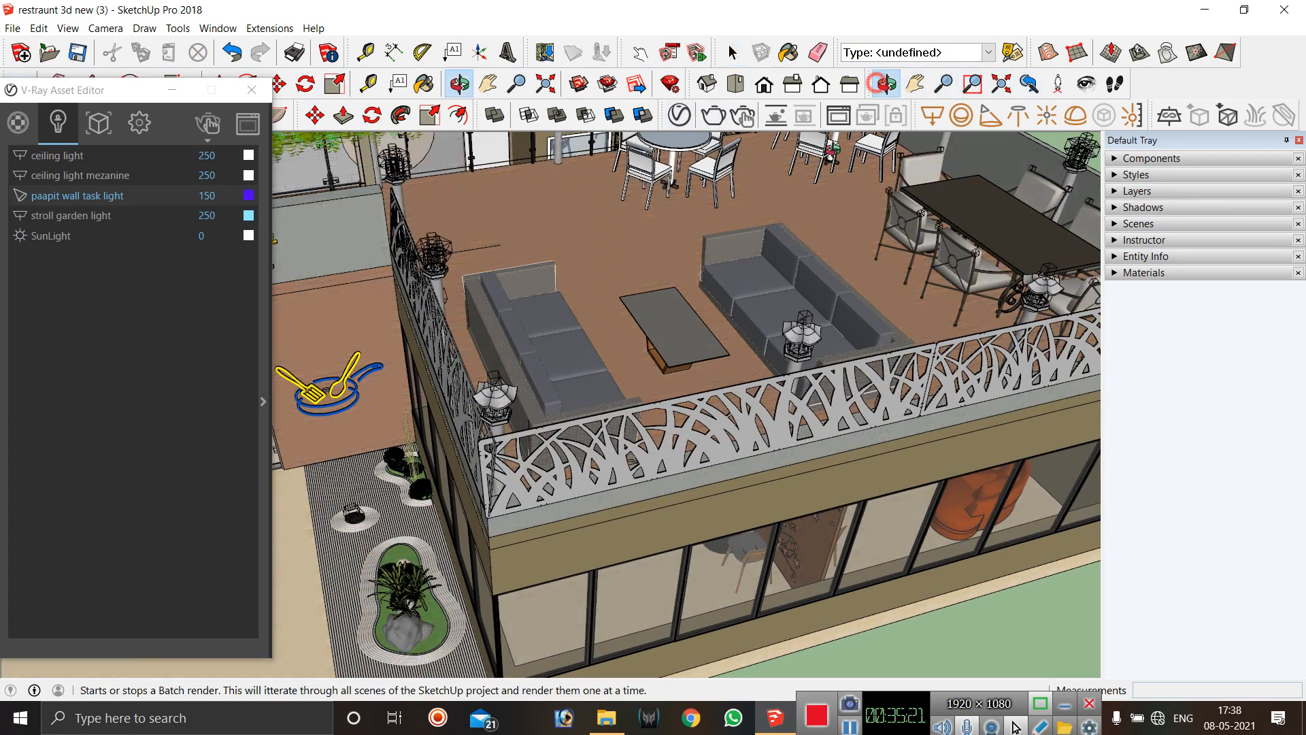
pyautogui.moveTo(475, 427); pyautogui.dragTo(521, 382)
pyautogui.scroll(2, 605, 292)
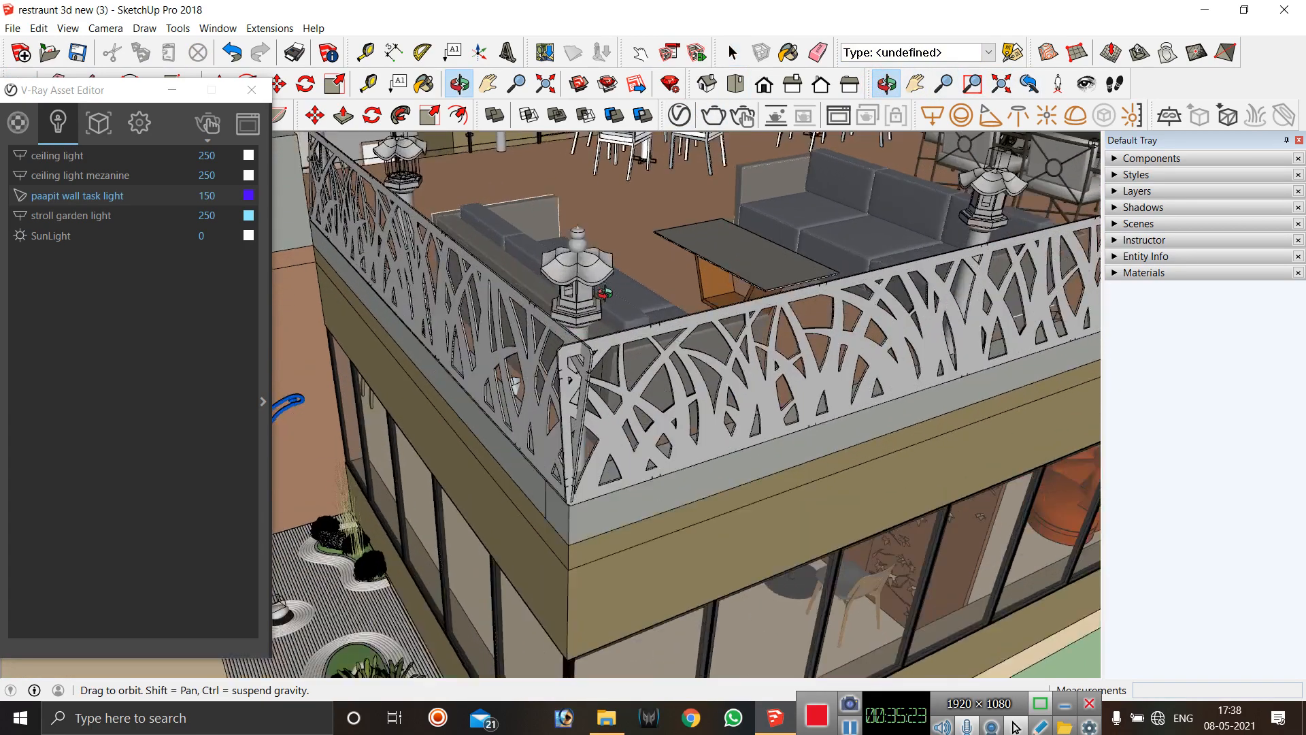
pyautogui.scroll(1, 603, 292)
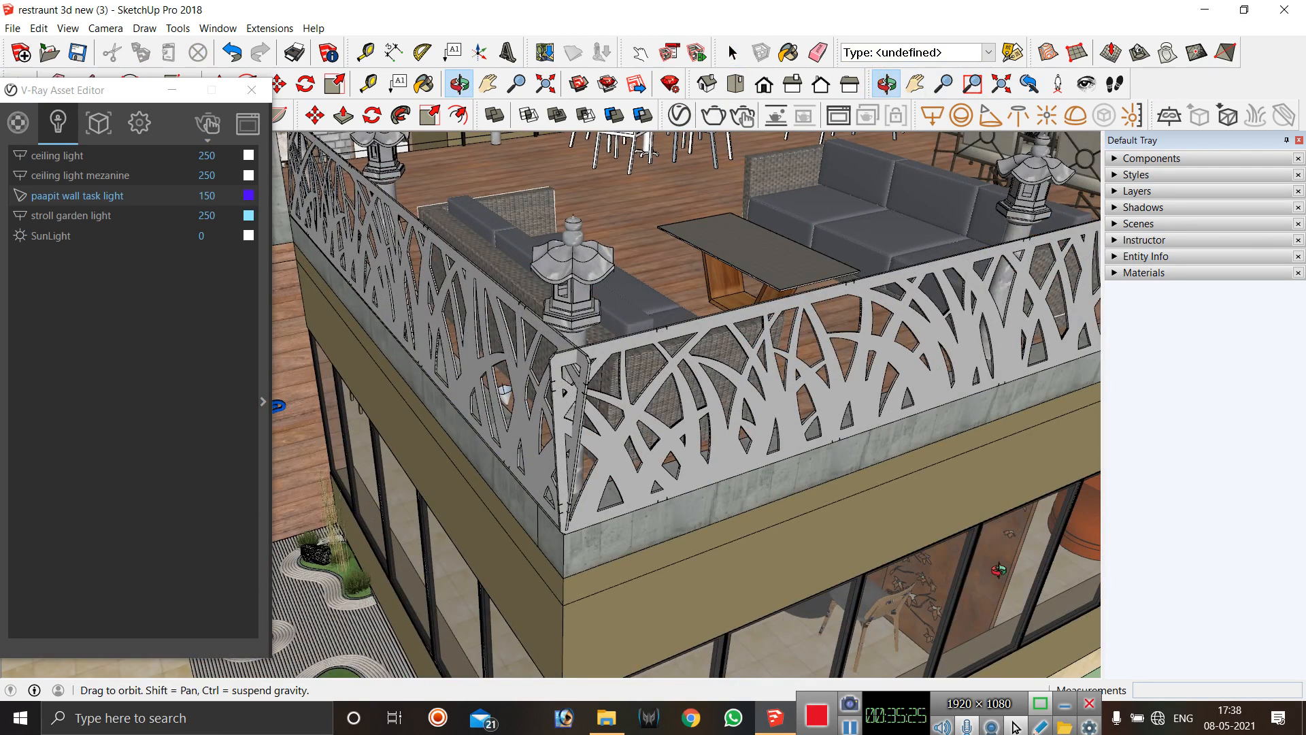
pyautogui.scroll(-2, 1044, 531)
pyautogui.press('space')
pyautogui.scroll(-1, 1051, 631)
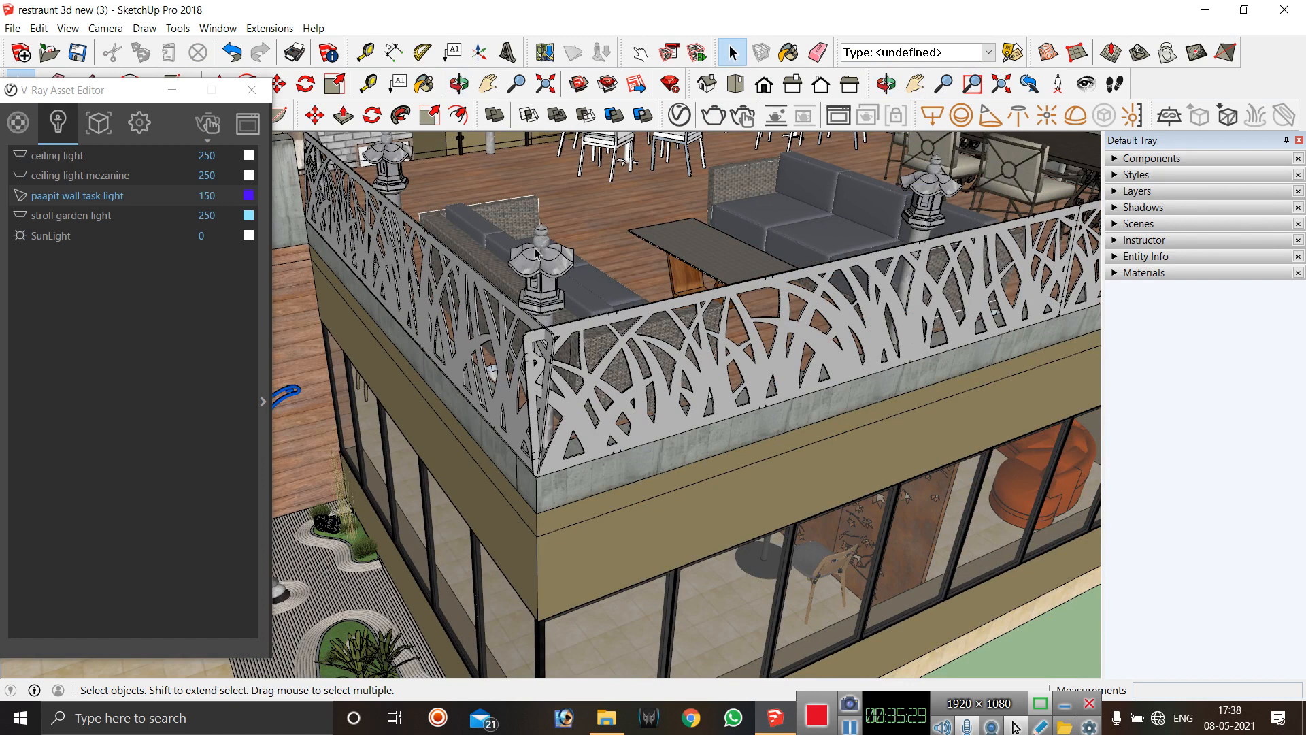
pyautogui.click(962, 119)
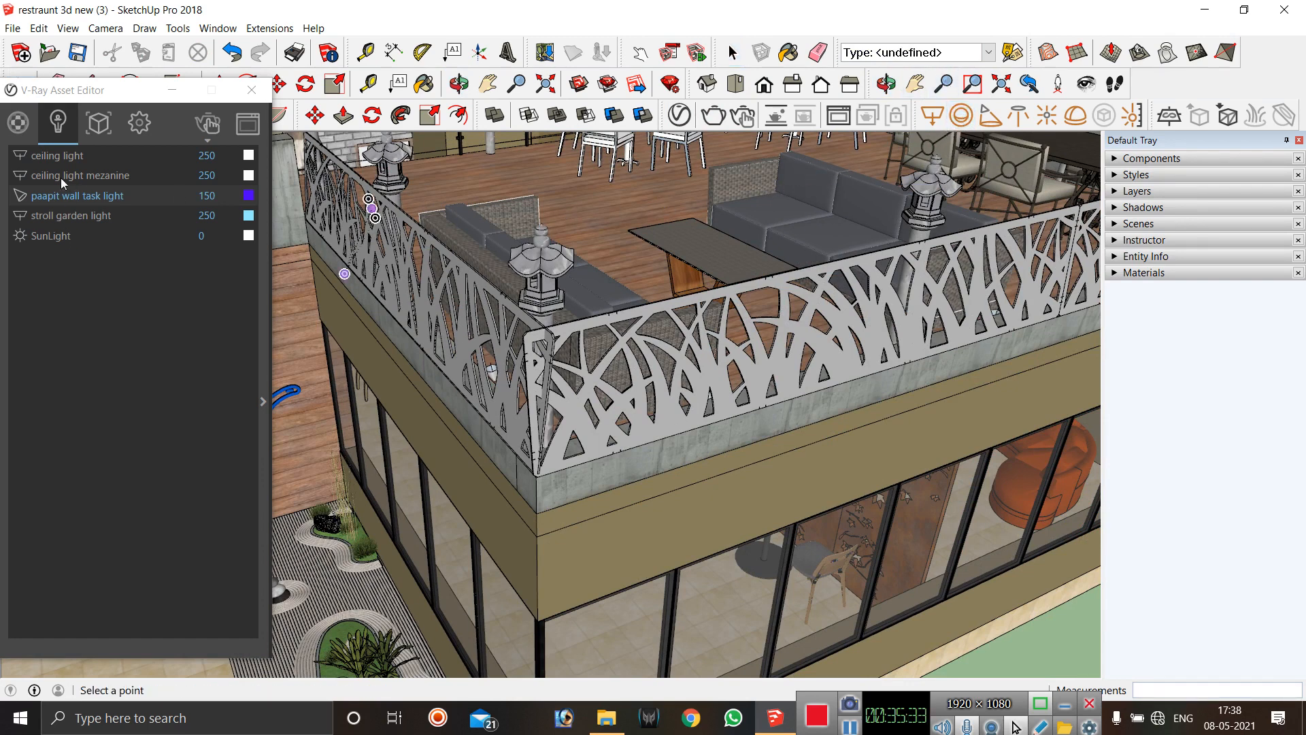
pyautogui.scroll(8, 512, 264)
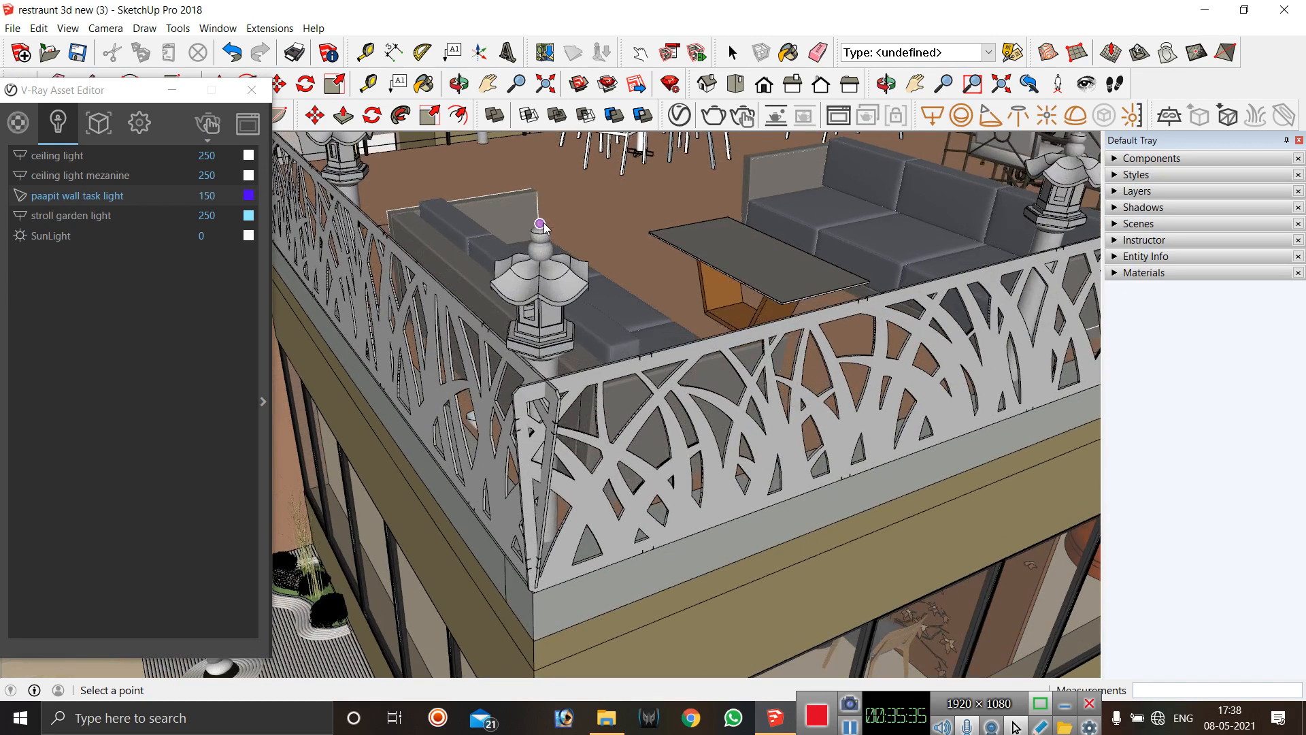
pyautogui.scroll(-2, 512, 259)
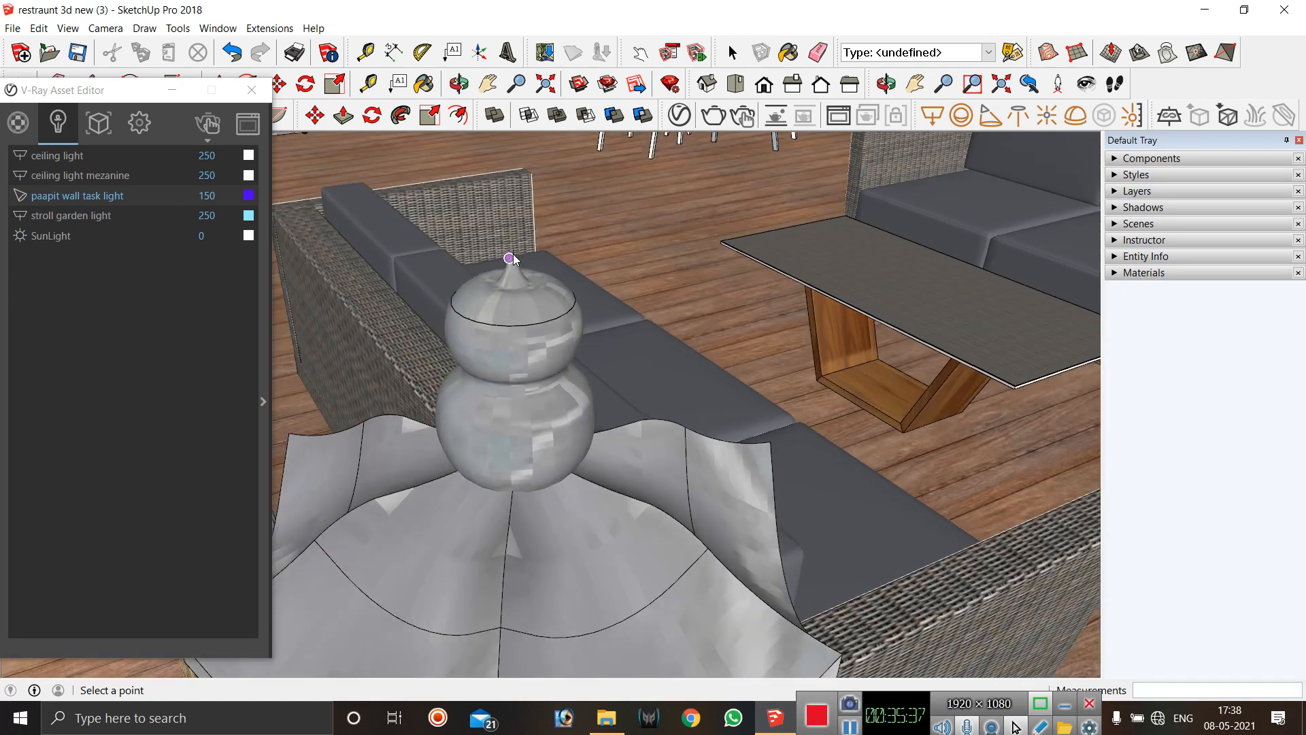
pyautogui.click(513, 249)
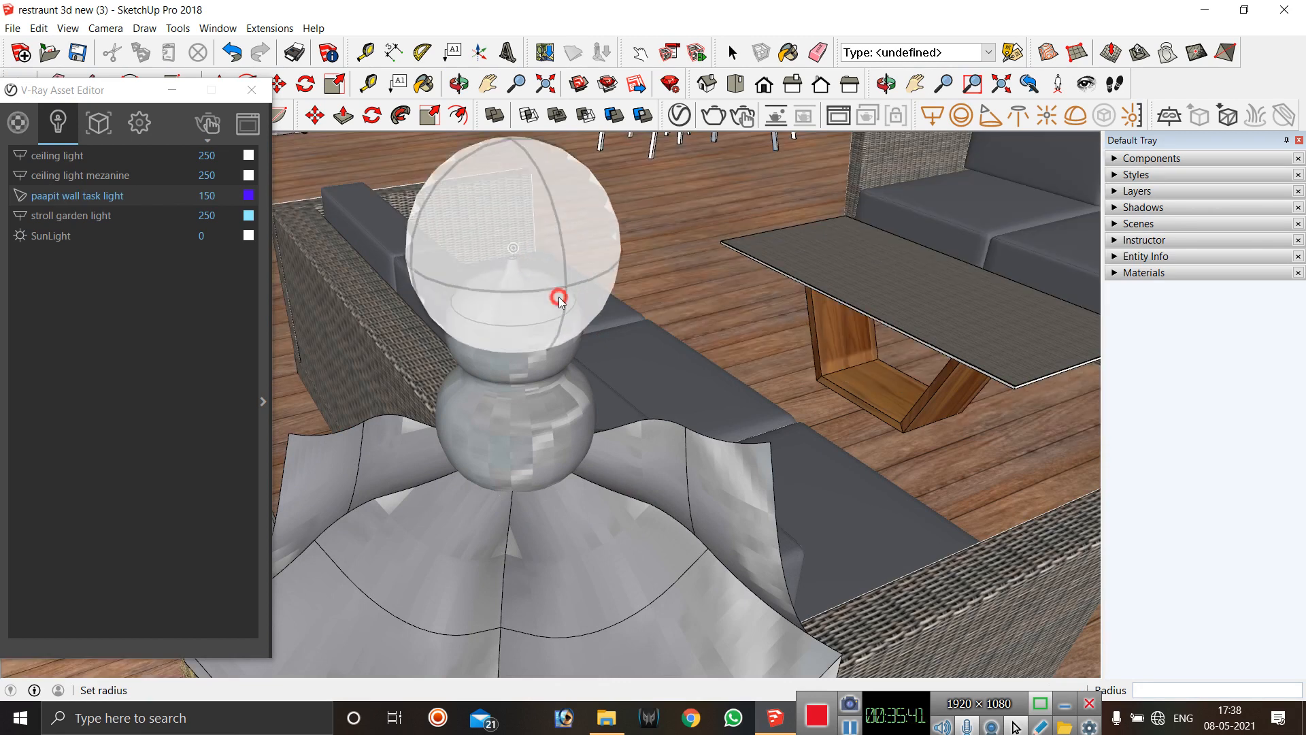
pyautogui.scroll(-3, 537, 300)
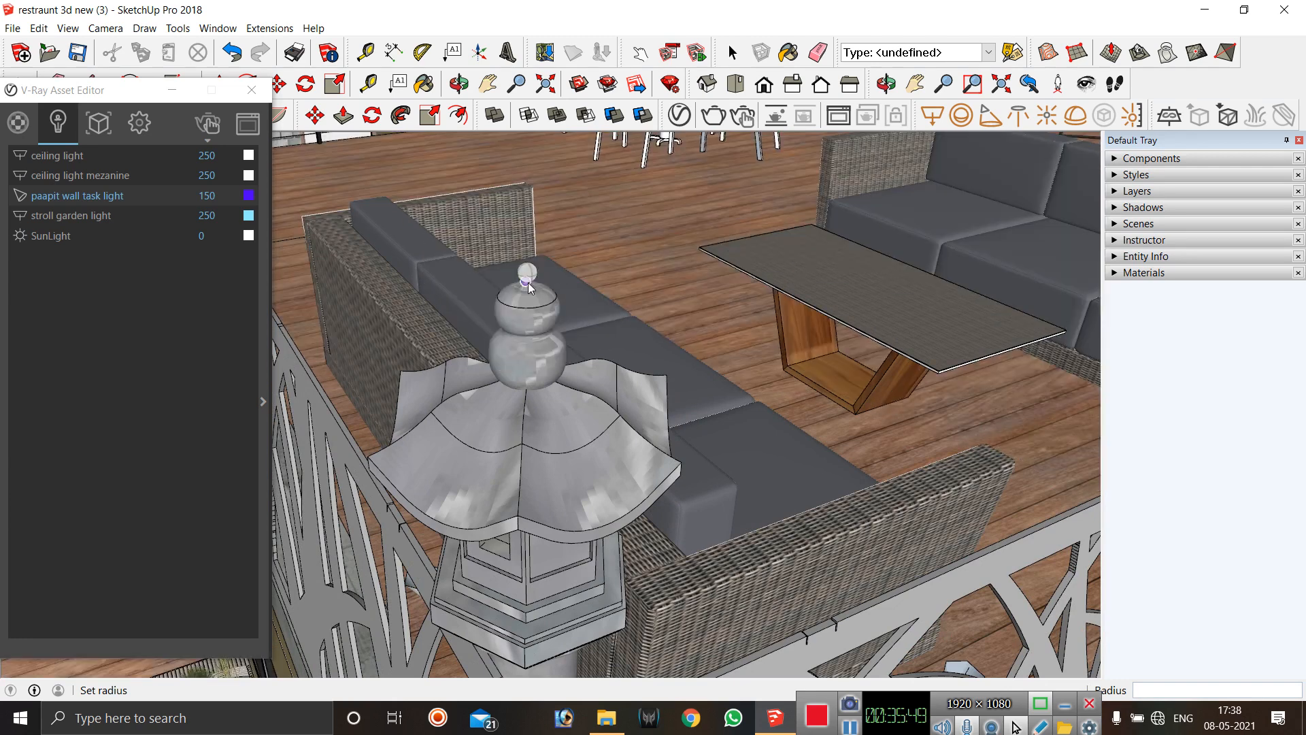
pyautogui.click(525, 289)
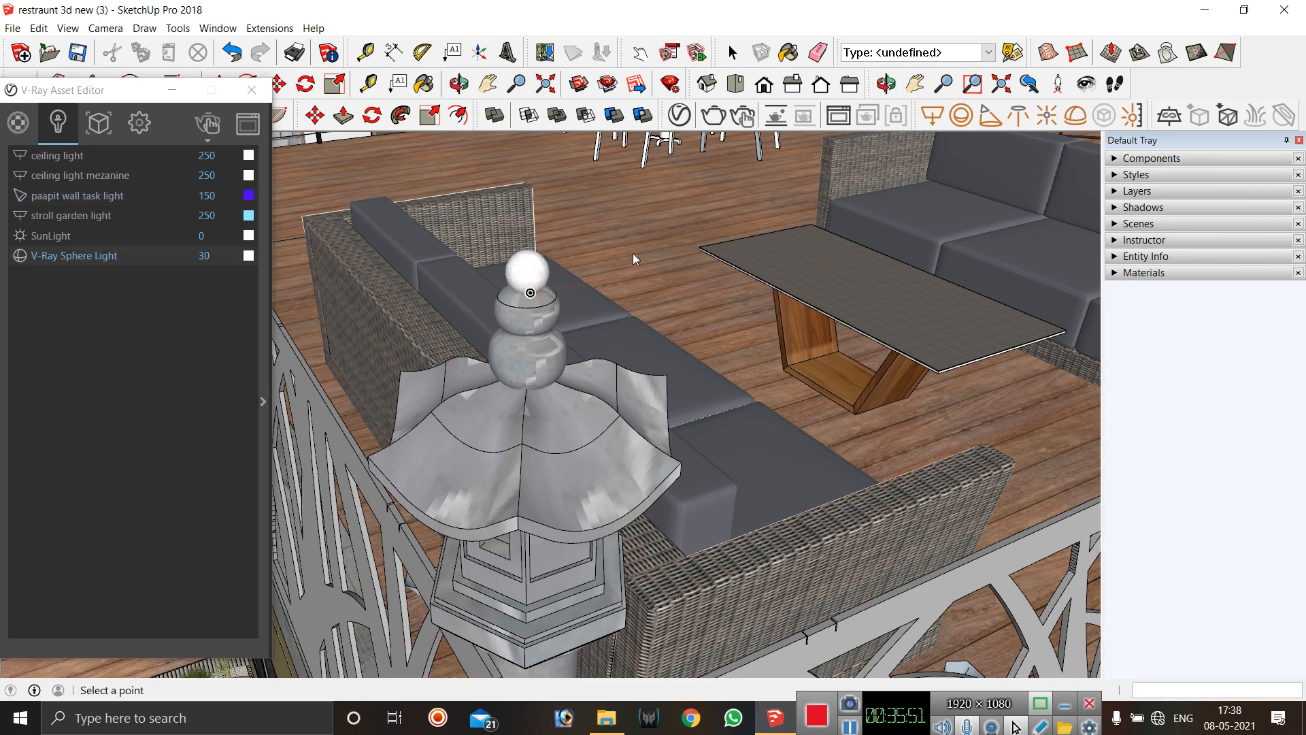
pyautogui.scroll(-3, 633, 253)
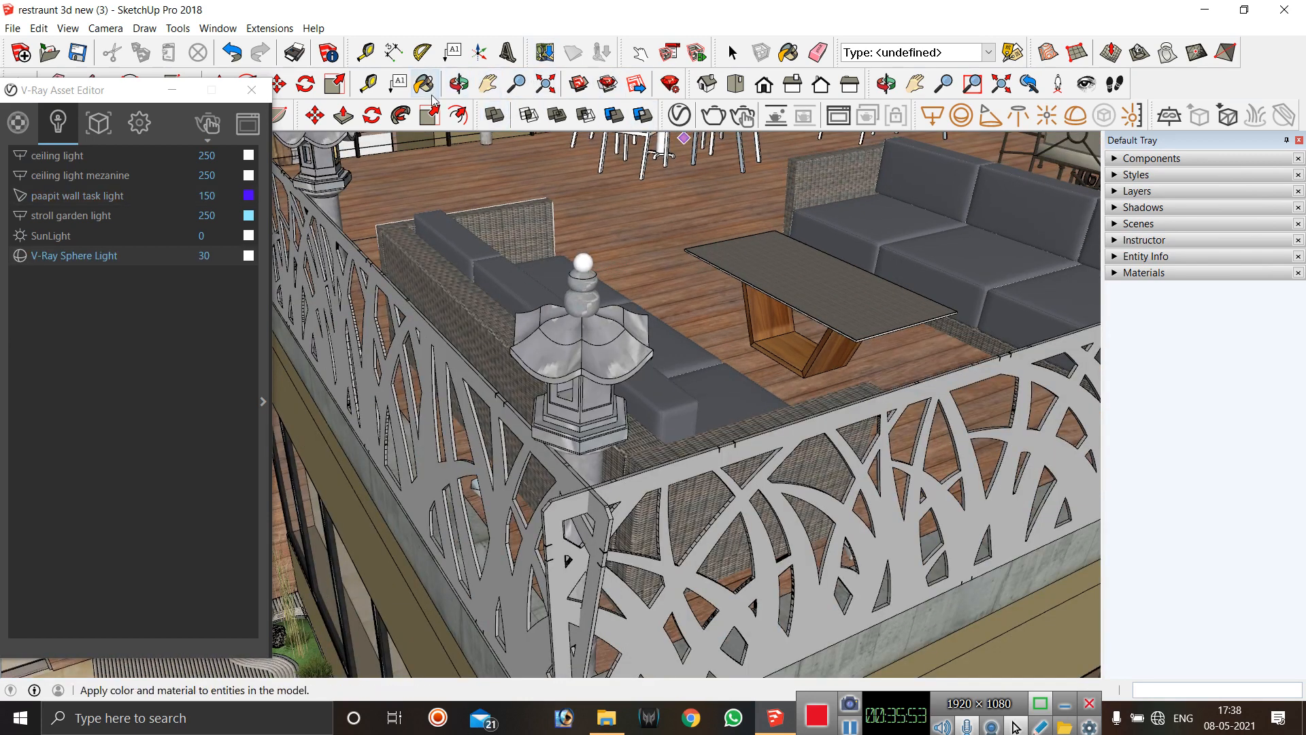
pyautogui.click(318, 121)
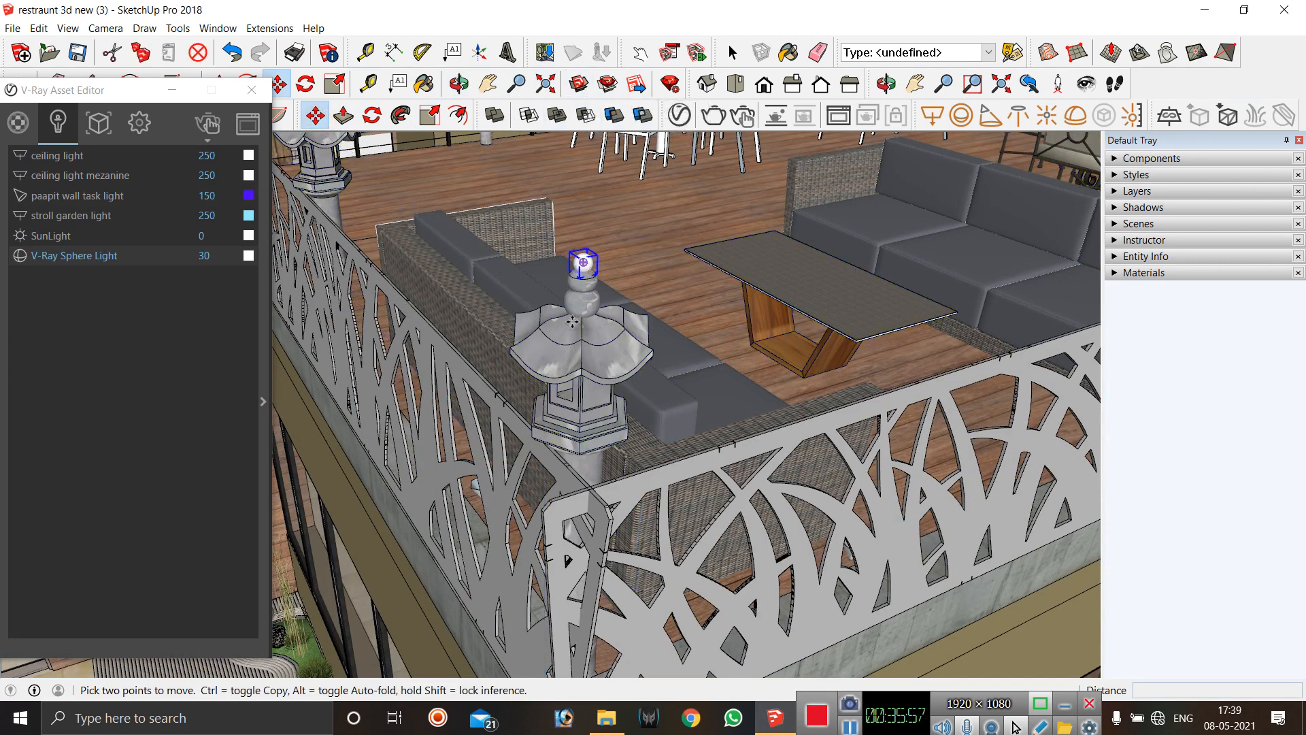
pyautogui.scroll(-3, 578, 450)
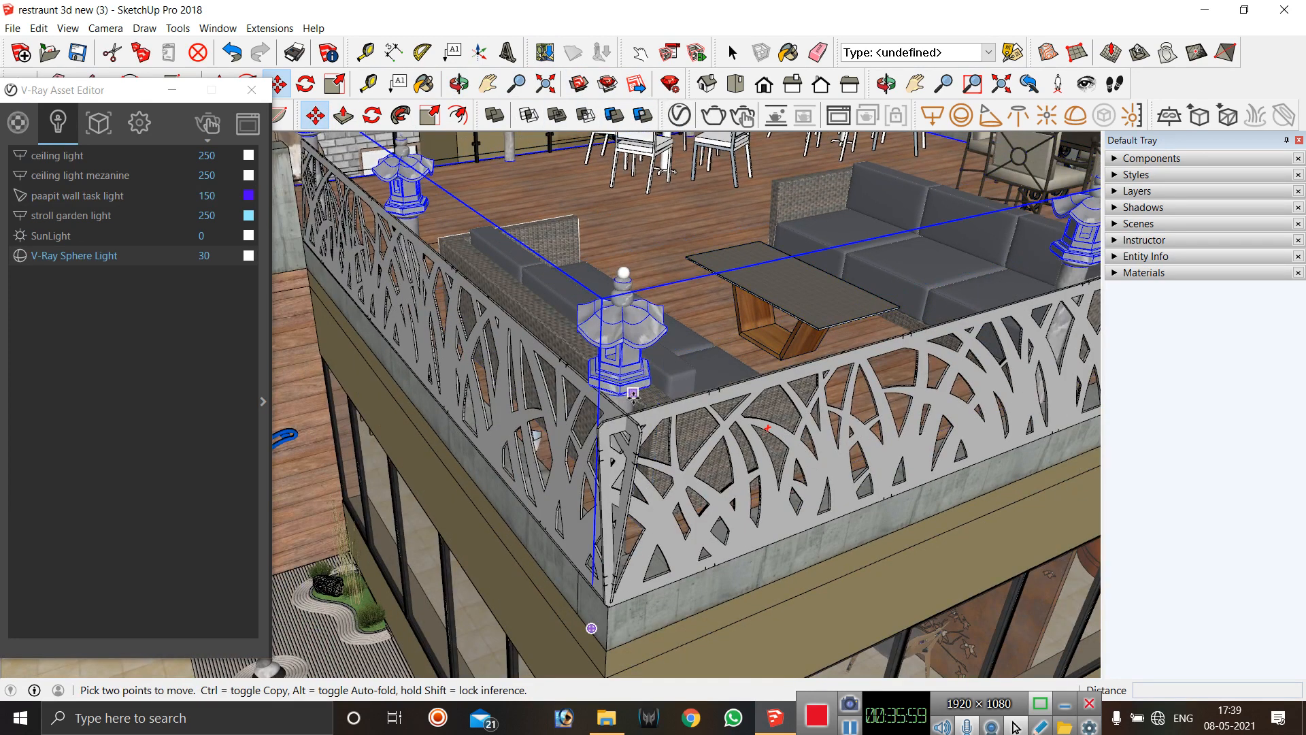
pyautogui.scroll(2, 632, 393)
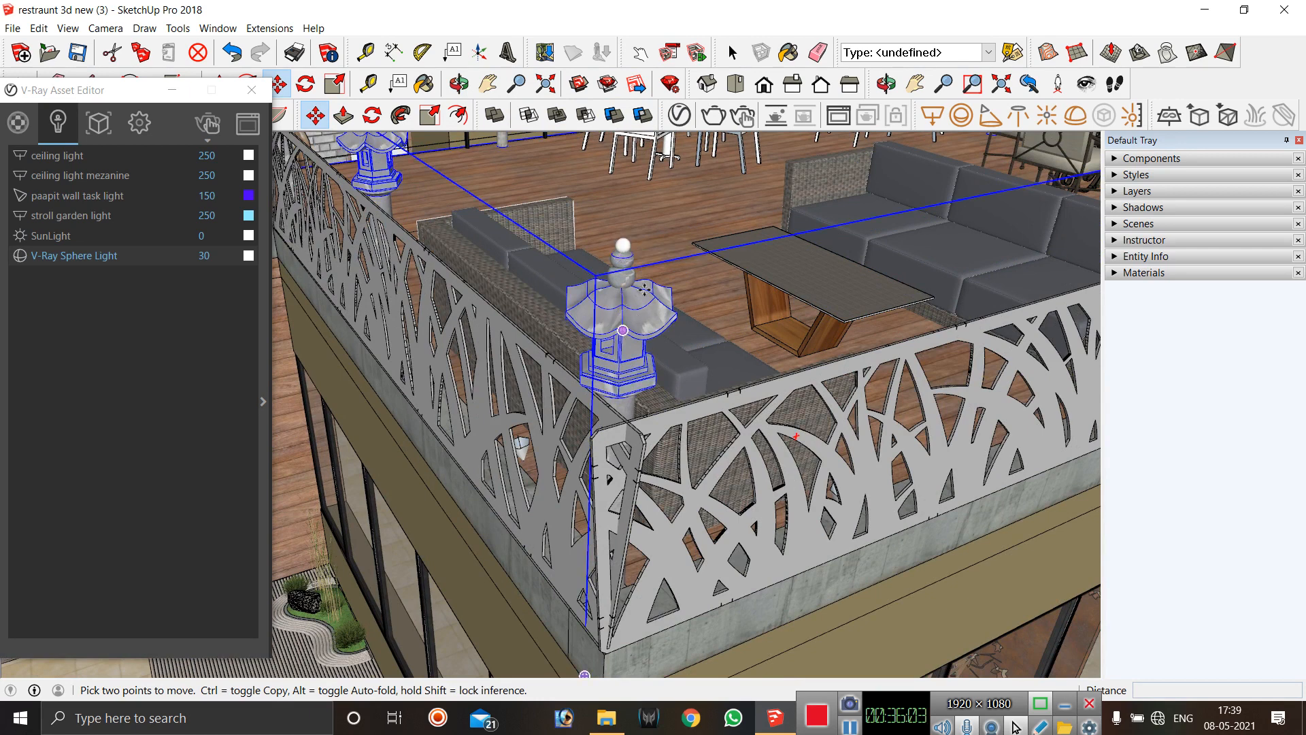
pyautogui.scroll(-1, 581, 371)
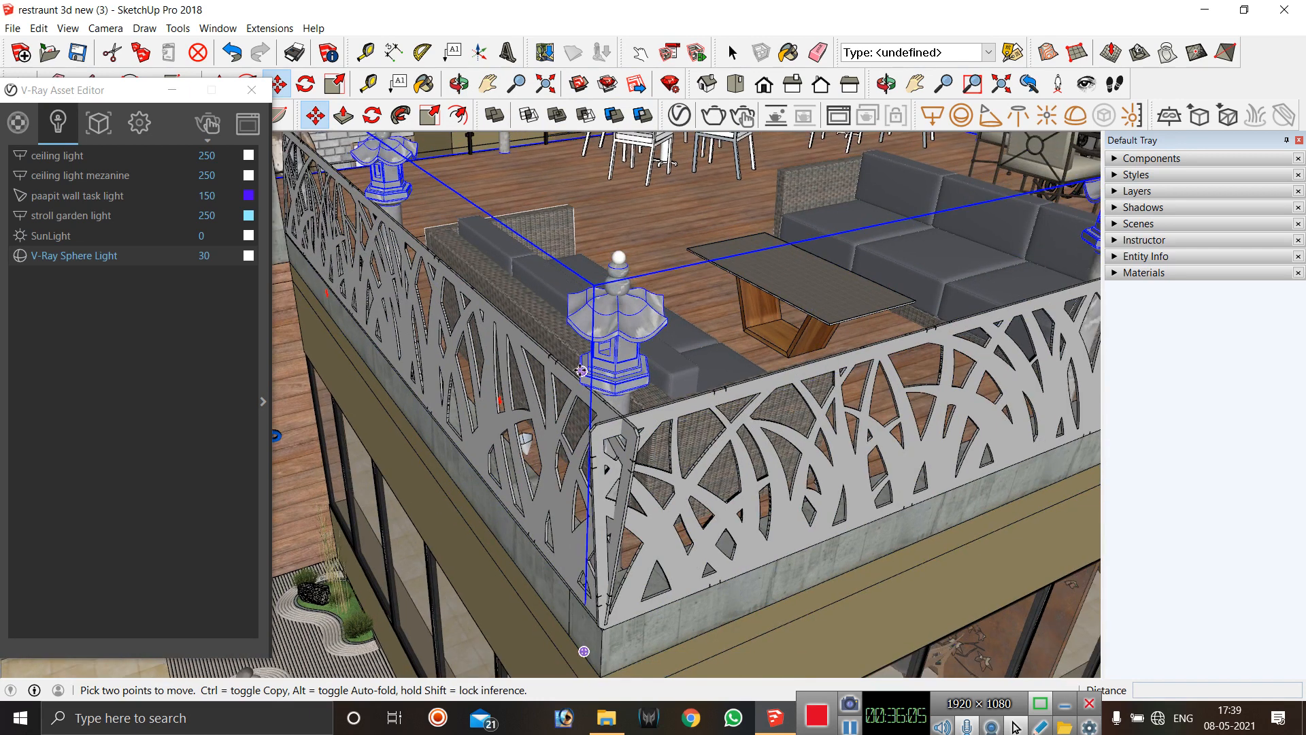
pyautogui.scroll(-1, 782, 357)
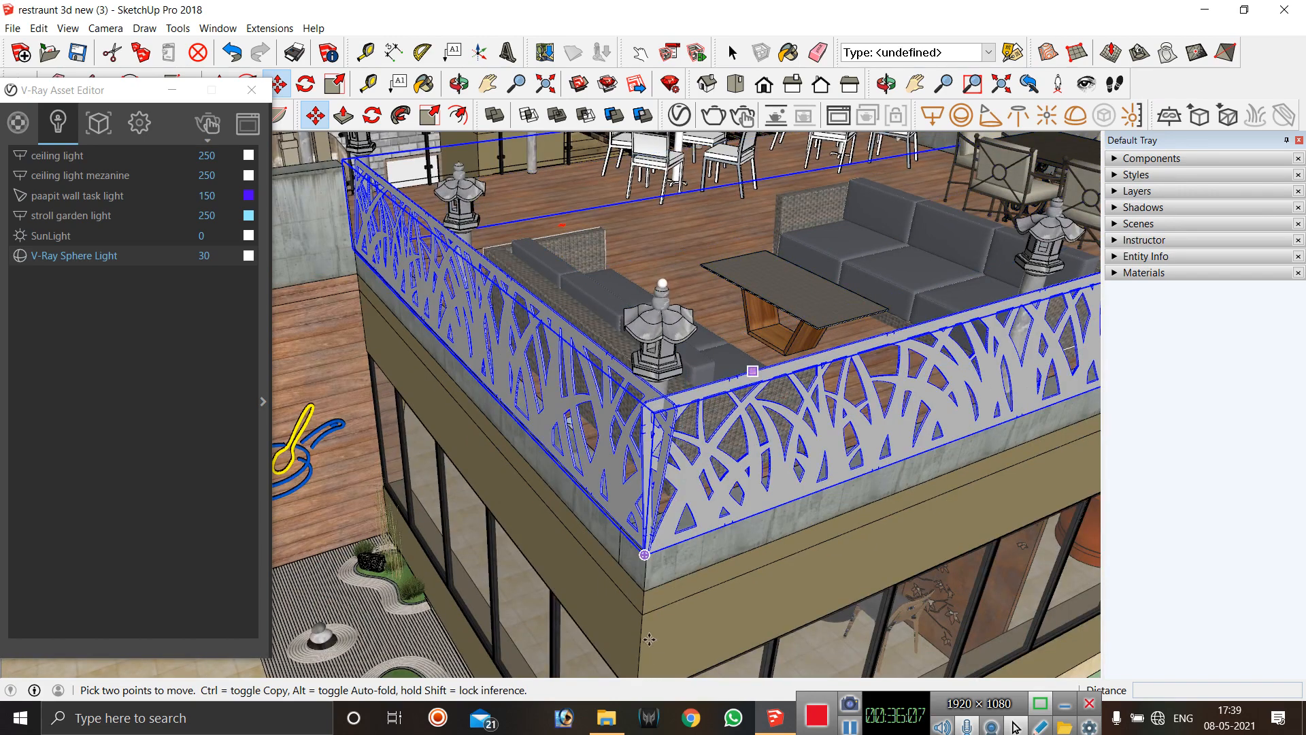
pyautogui.scroll(-2, 663, 466)
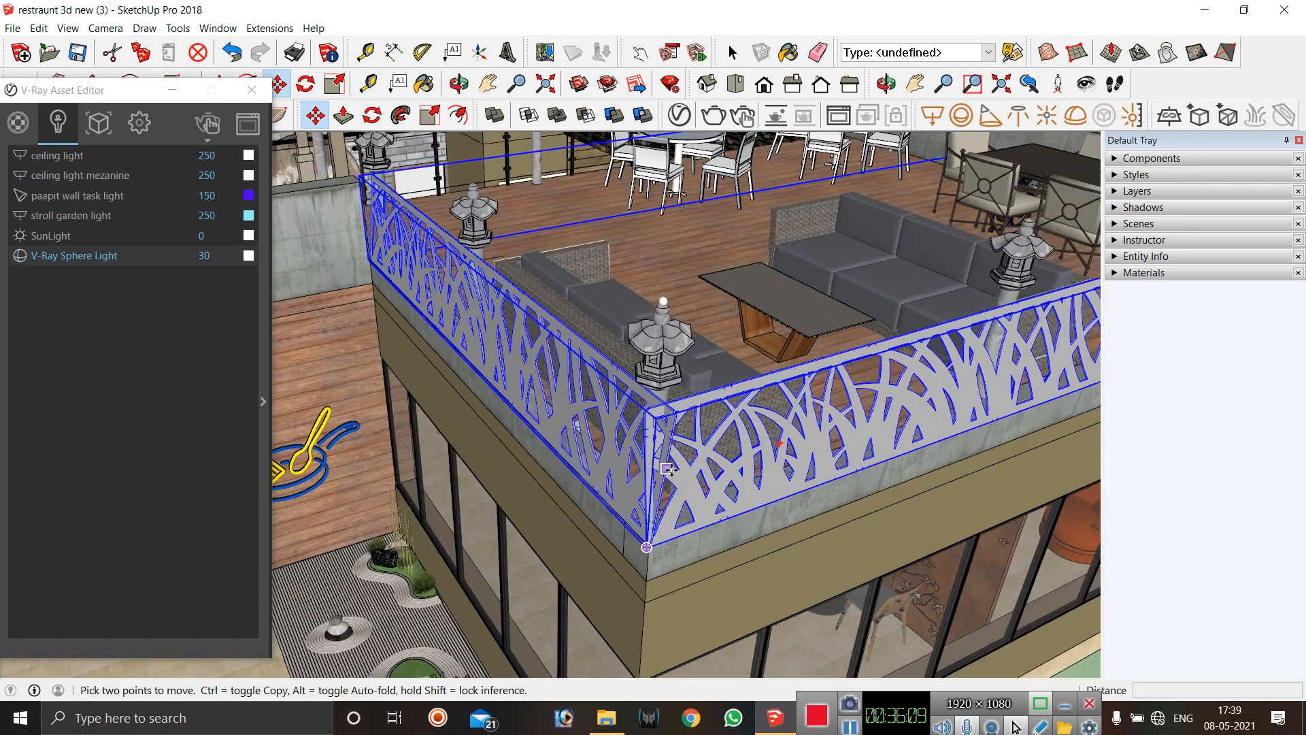
pyautogui.scroll(2, 648, 577)
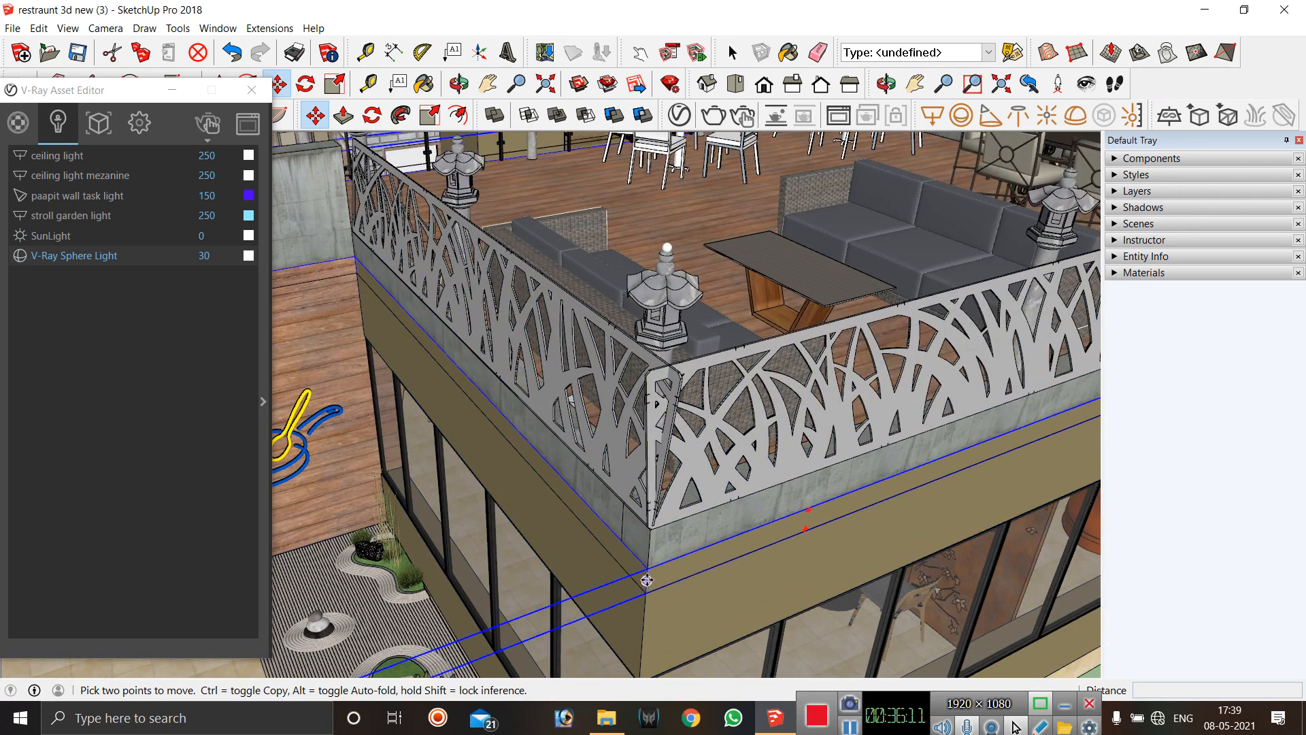
pyautogui.click(647, 571)
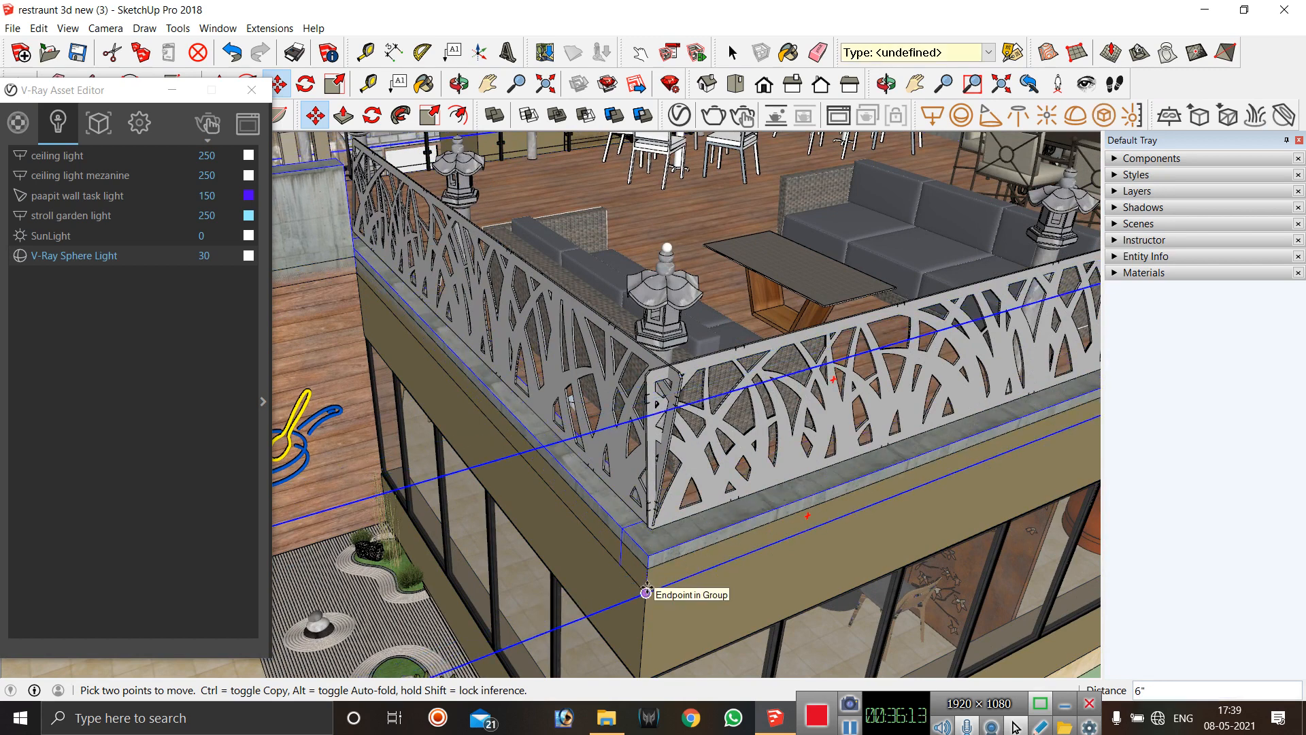
pyautogui.press('space')
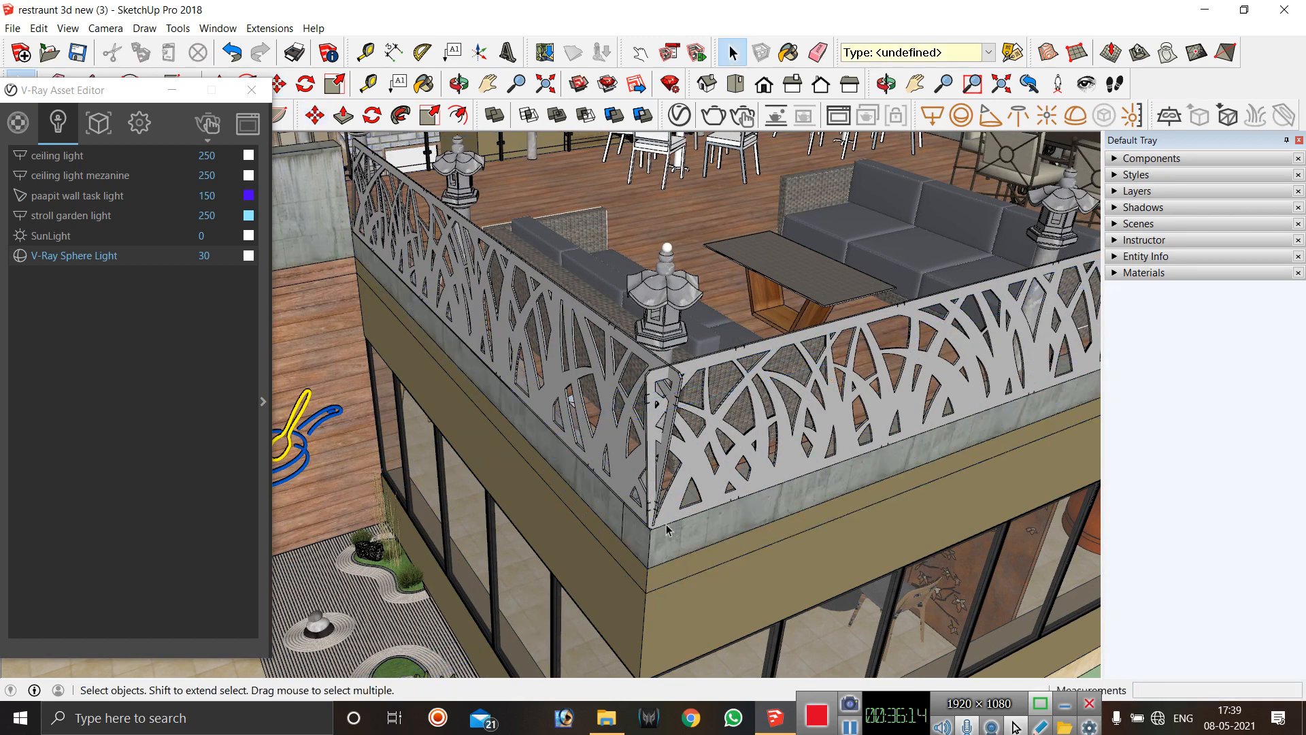
# Try to move the sphere light 6" straight down into the corner lantern, using the band below the parapet as reference.
pyautogui.click(669, 249)
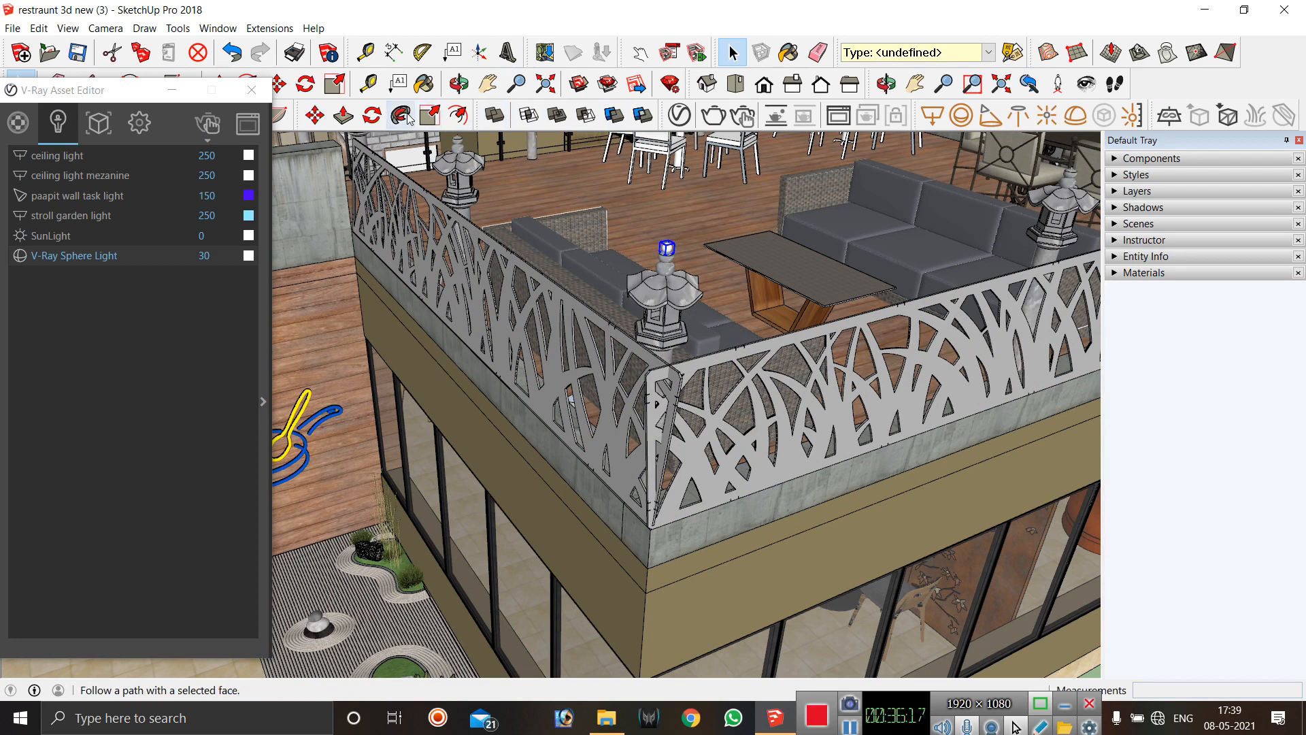
pyautogui.click(316, 115)
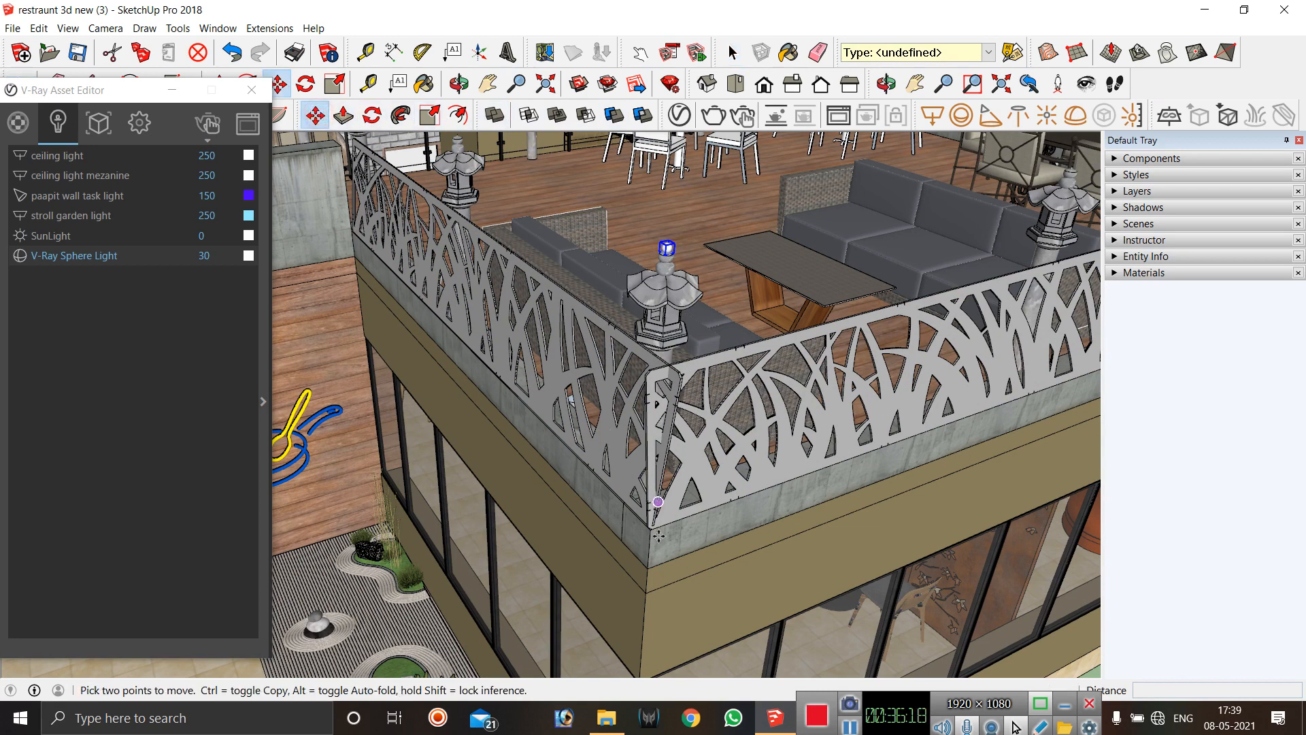
pyautogui.click(647, 570)
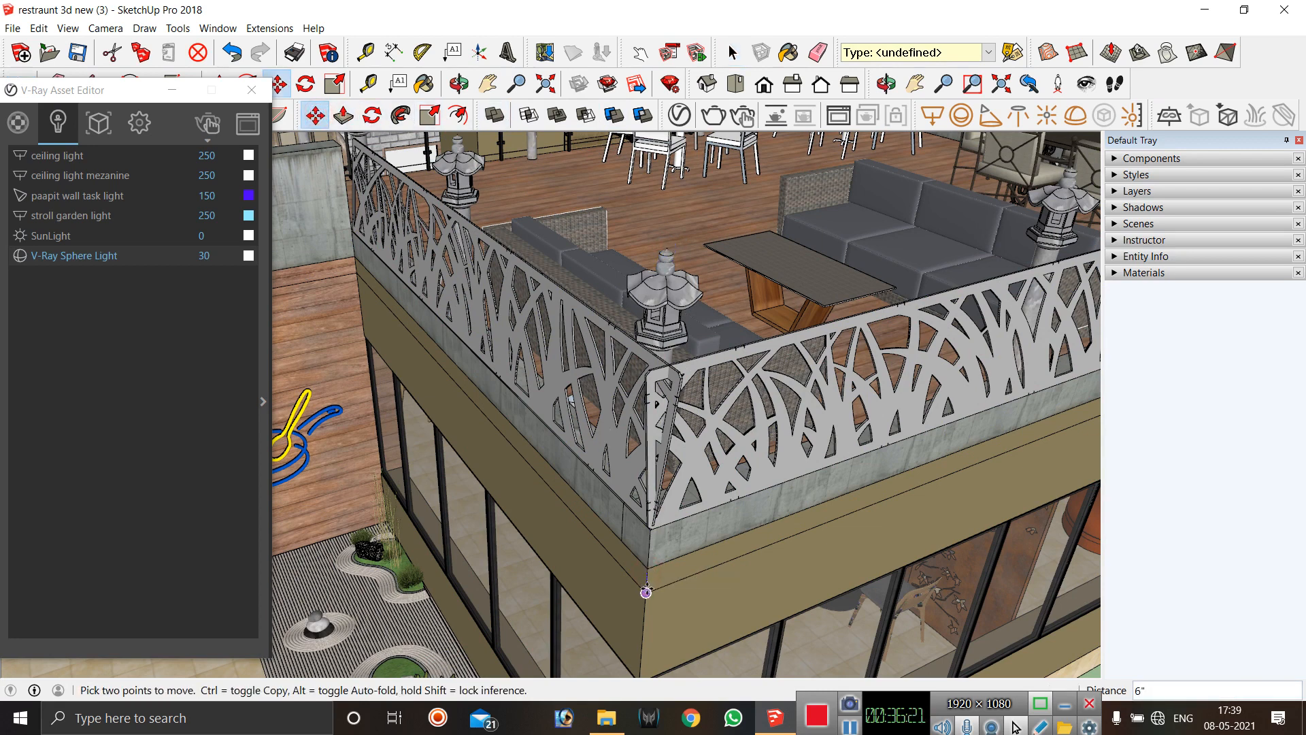
pyautogui.click(646, 593)
pyautogui.scroll(8, 661, 326)
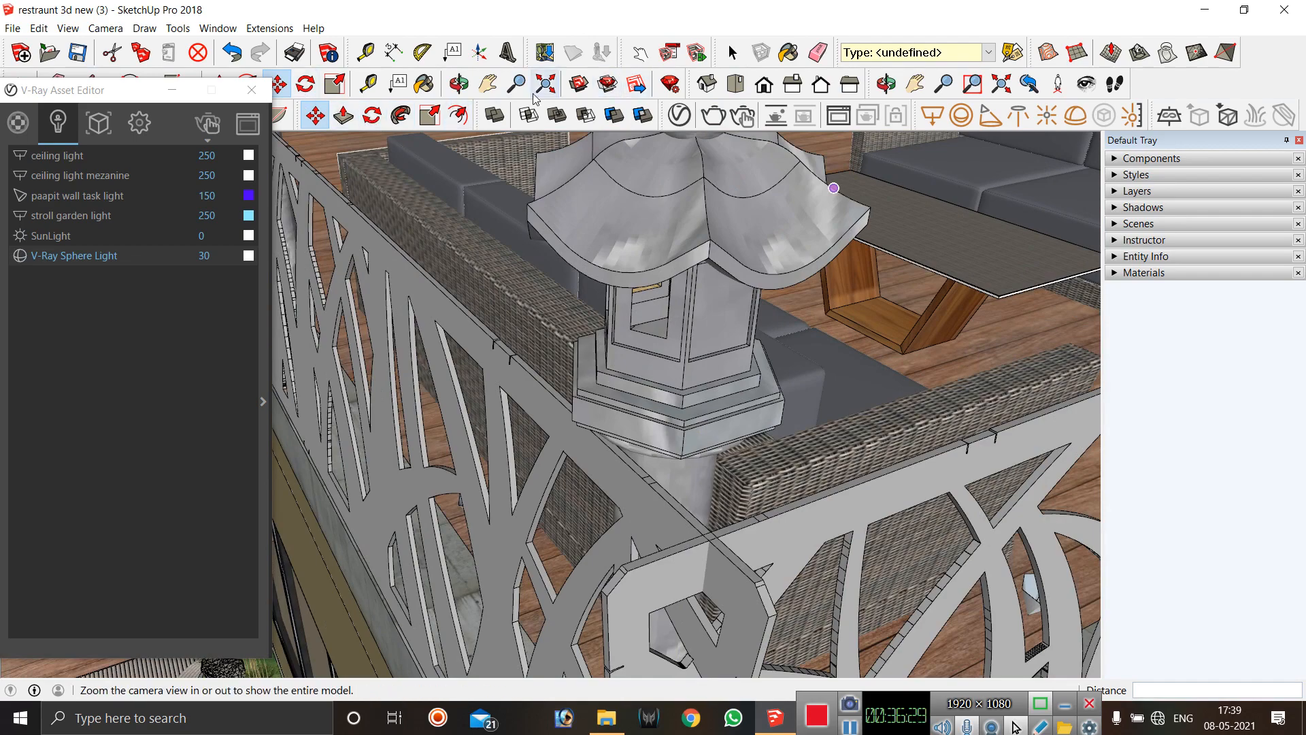
# Undo the 6" downward move of the sphere light on the corner lantern.
pyautogui.click(459, 84)
pyautogui.moveTo(603, 279); pyautogui.dragTo(610, 340)
pyautogui.moveTo(365, 254); pyautogui.dragTo(523, 368)
pyautogui.moveTo(521, 355); pyautogui.dragTo(522, 359)
pyautogui.hotkey('ctrl', 'z')
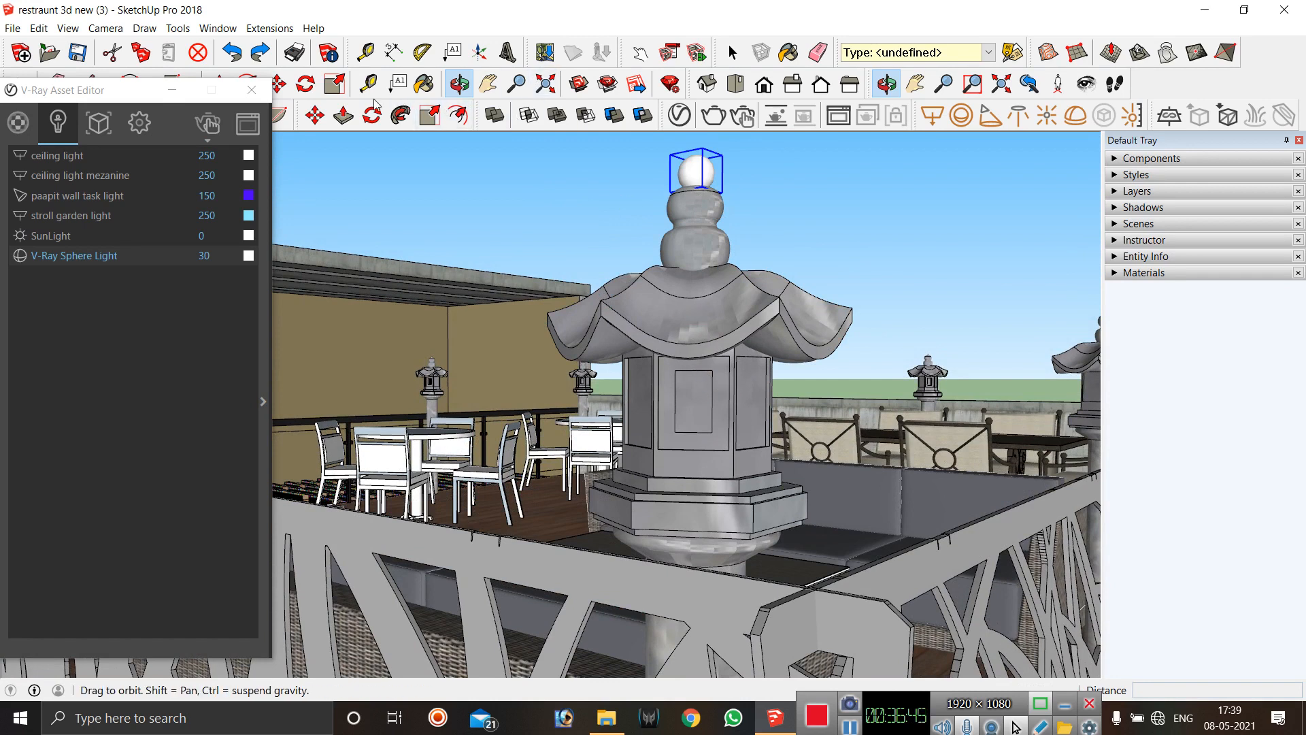
# Move the sphere light straight down from the corner lantern's tip until it sits centred inside the lantern's window opening.
pyautogui.click(322, 121)
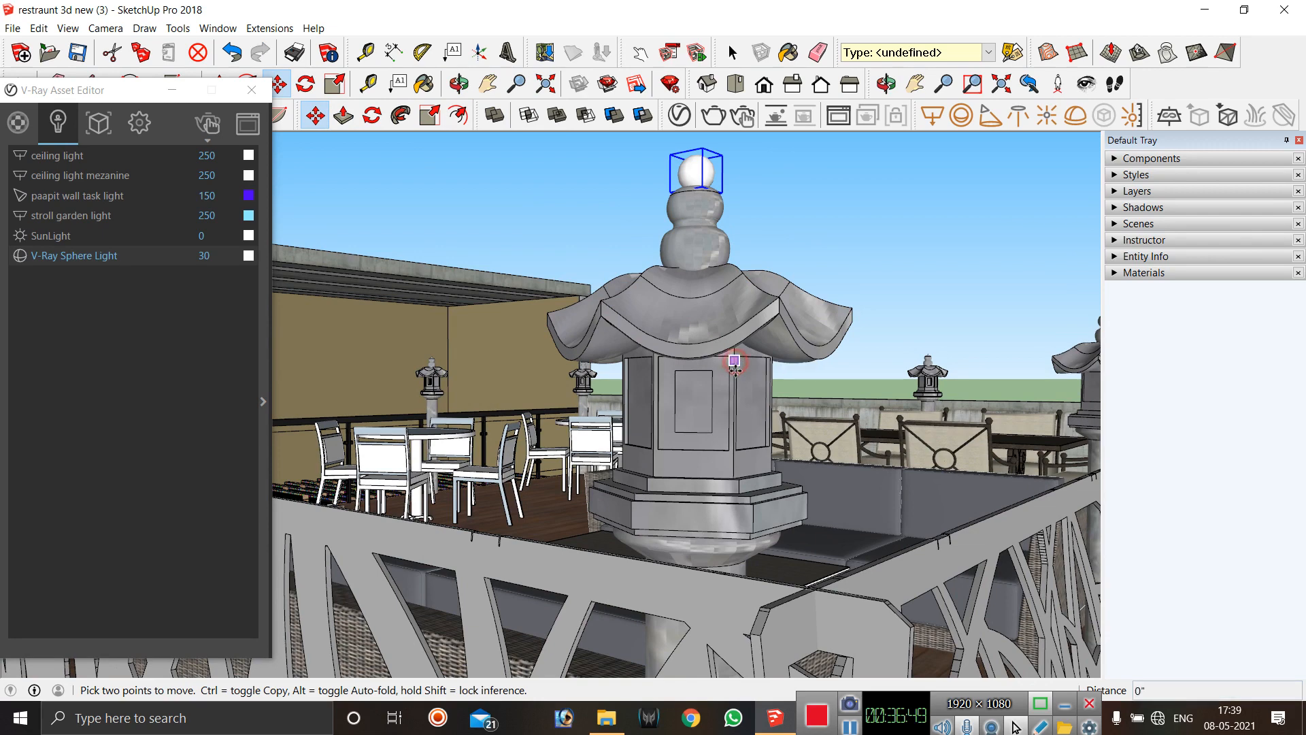
pyautogui.click(733, 353)
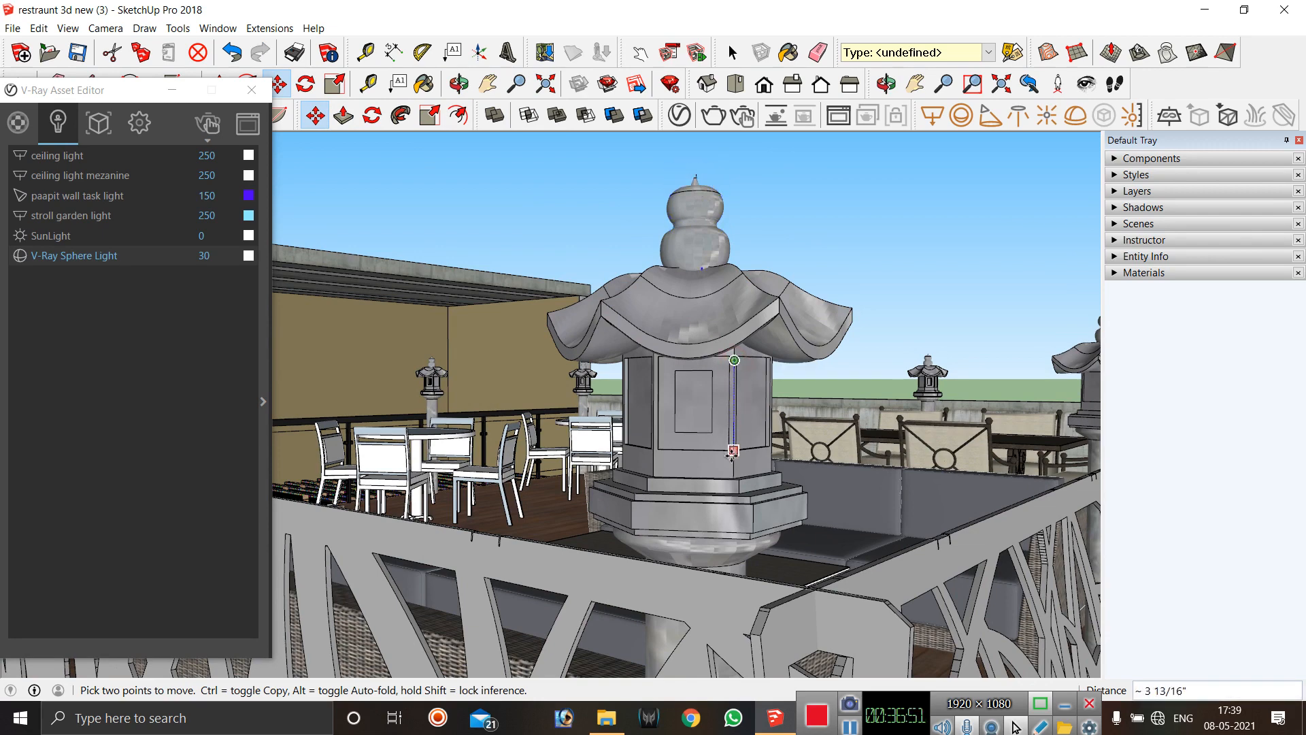
pyautogui.click(732, 476)
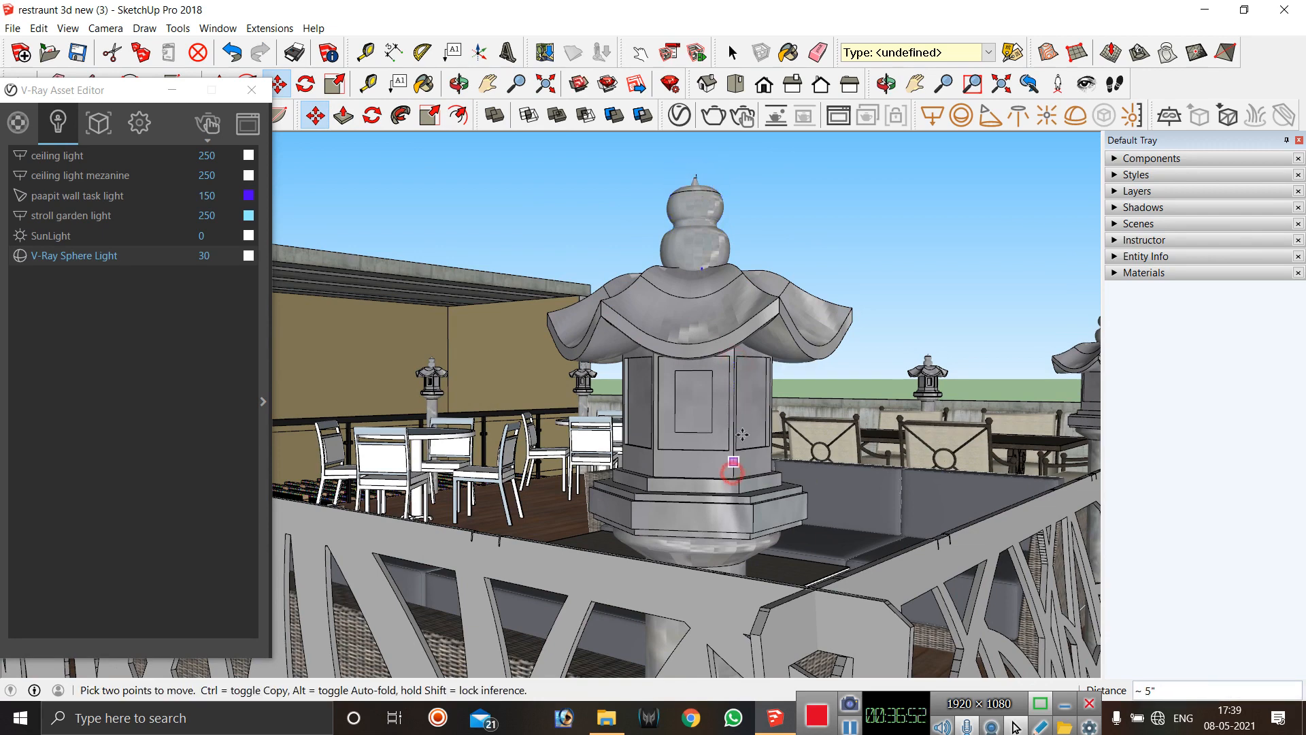
pyautogui.click(735, 372)
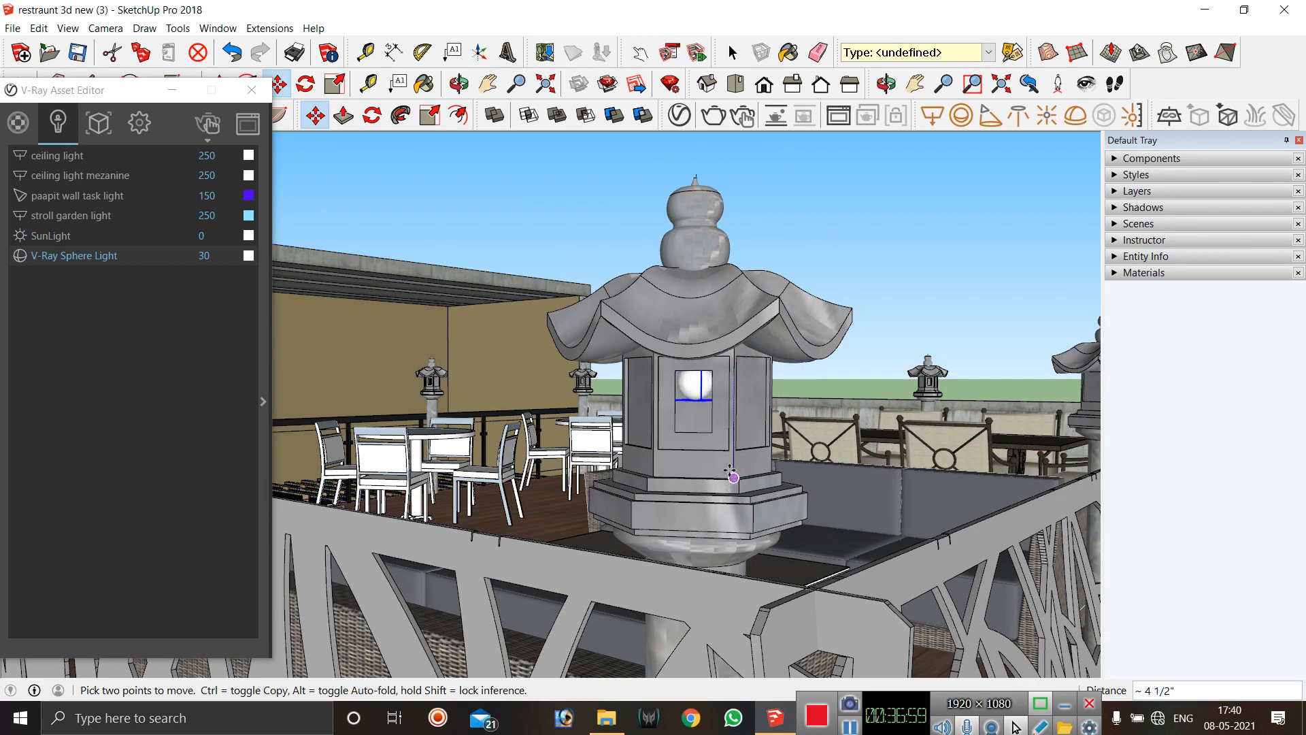
pyautogui.click(731, 472)
pyautogui.click(734, 370)
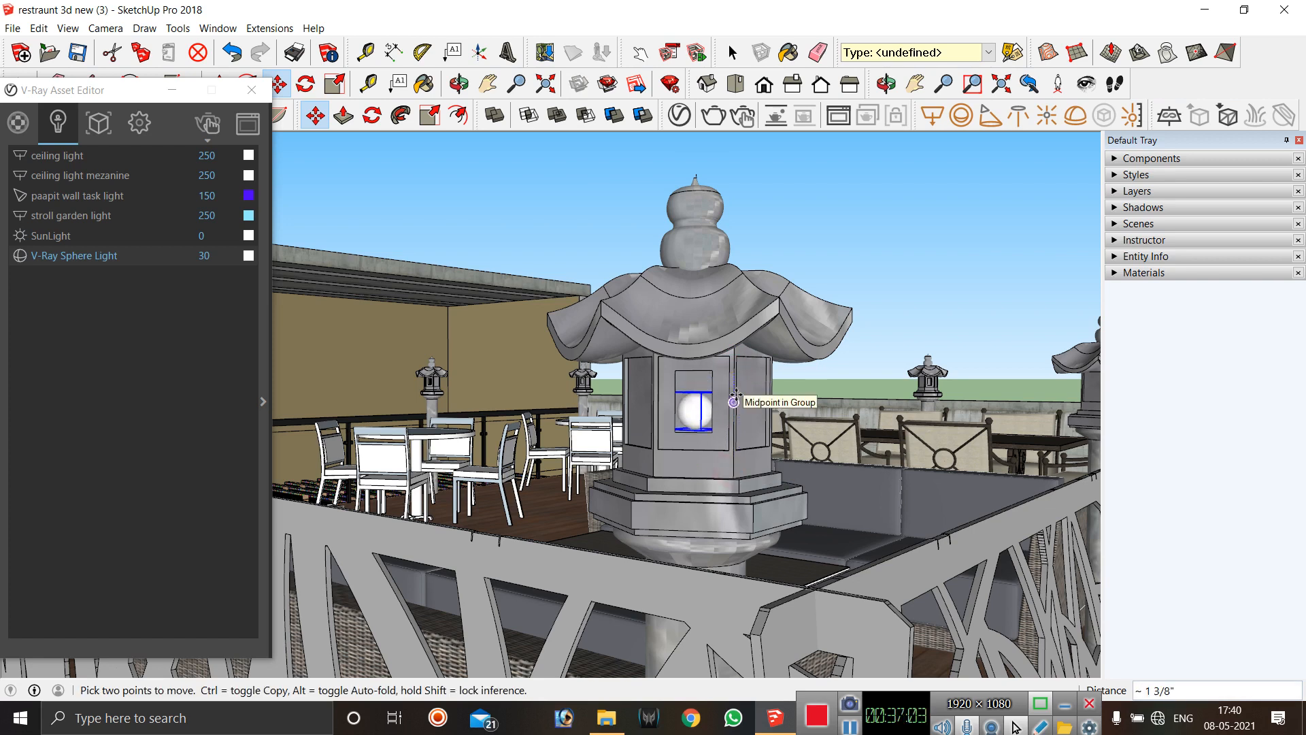
pyautogui.click(734, 399)
pyautogui.click(459, 84)
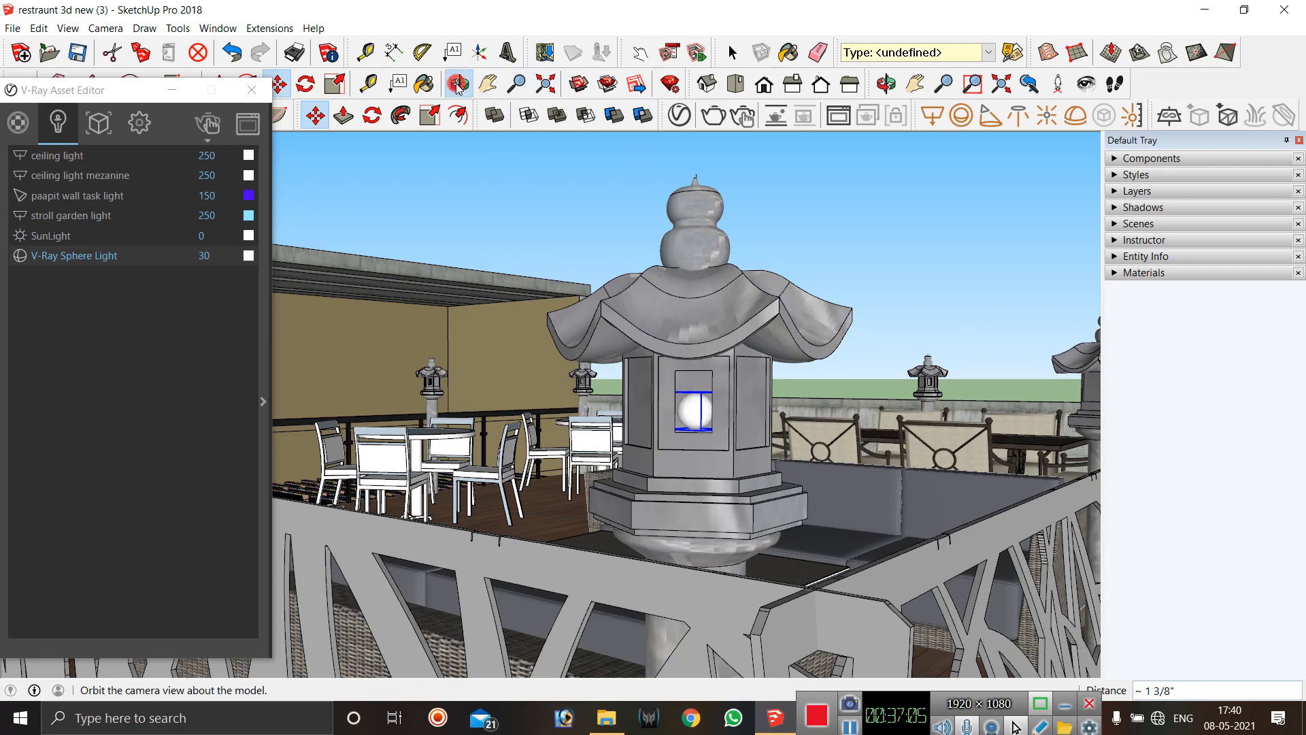
pyautogui.moveTo(578, 435); pyautogui.dragTo(774, 491)
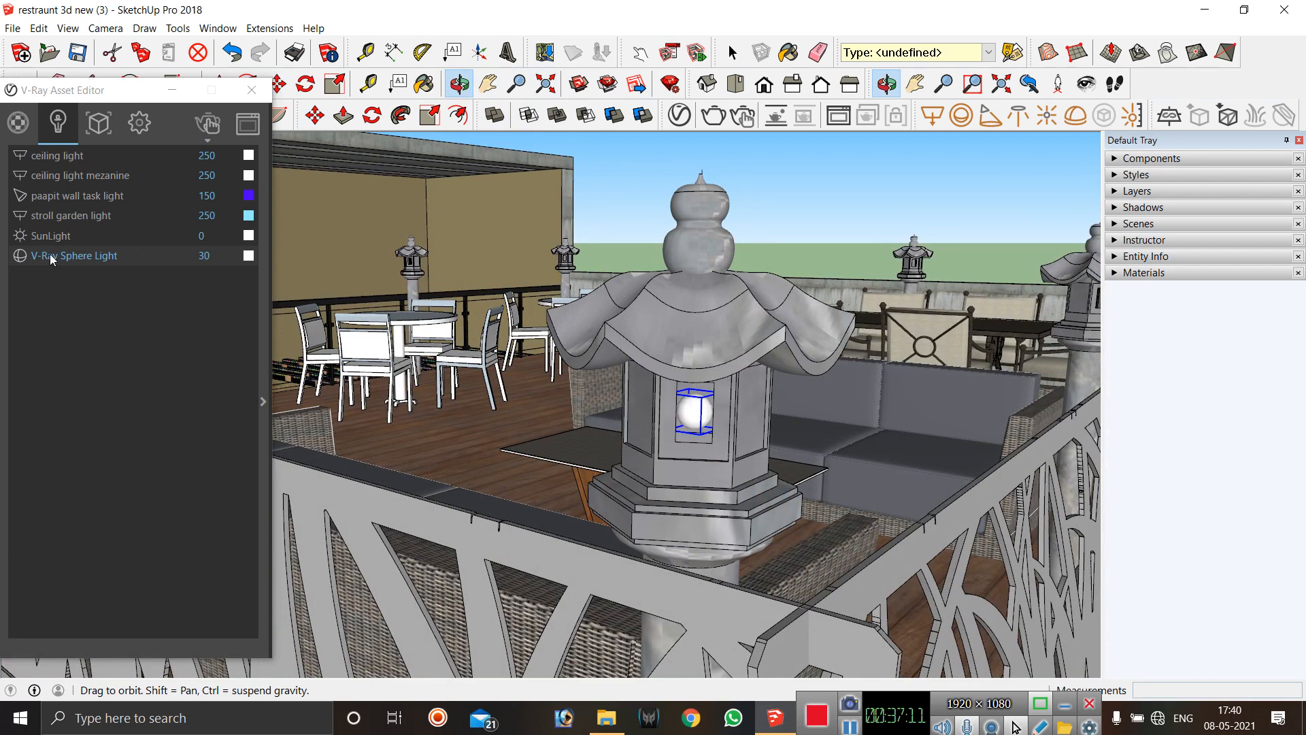
# Rename the V-Ray Sphere Light as lantern light.
pyautogui.click(130, 257)
pyautogui.rightClick(131, 257)
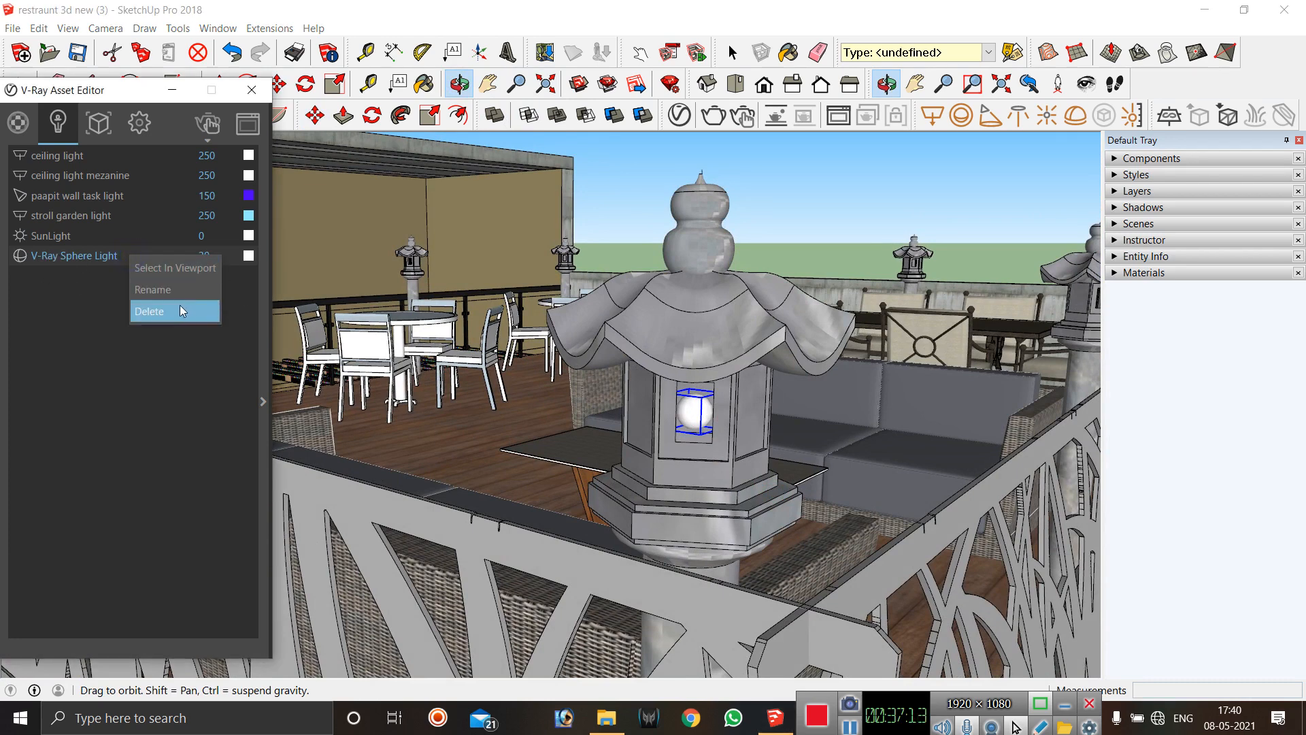
pyautogui.click(176, 297)
pyautogui.moveTo(119, 261); pyautogui.dragTo(30, 255)
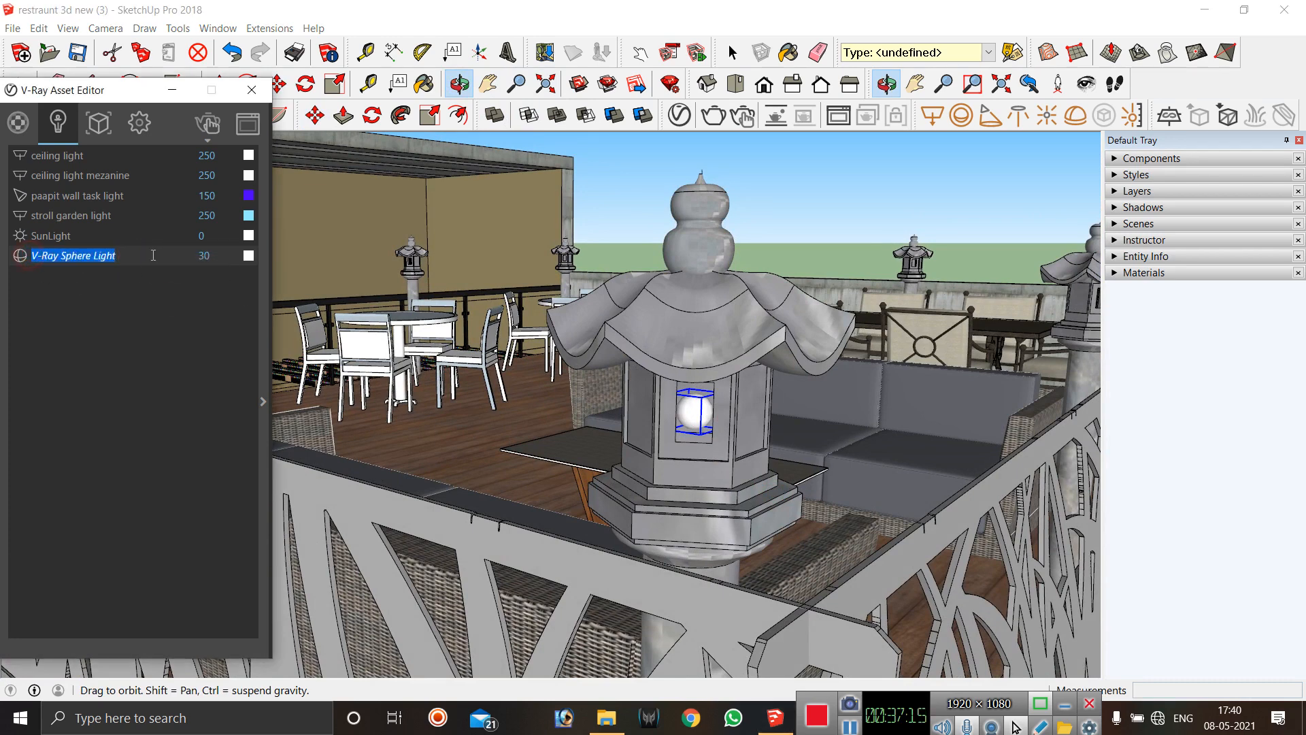
pyautogui.press('BackSpace')
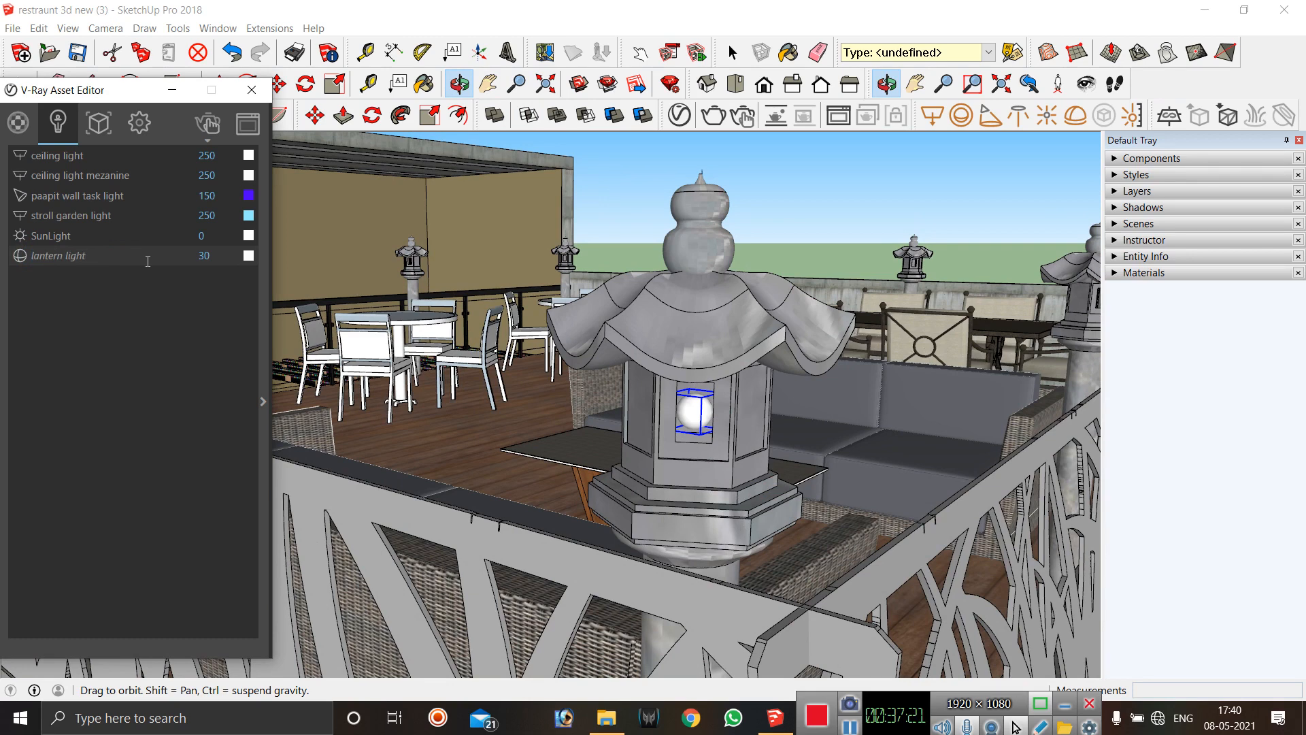
pyautogui.press('Return')
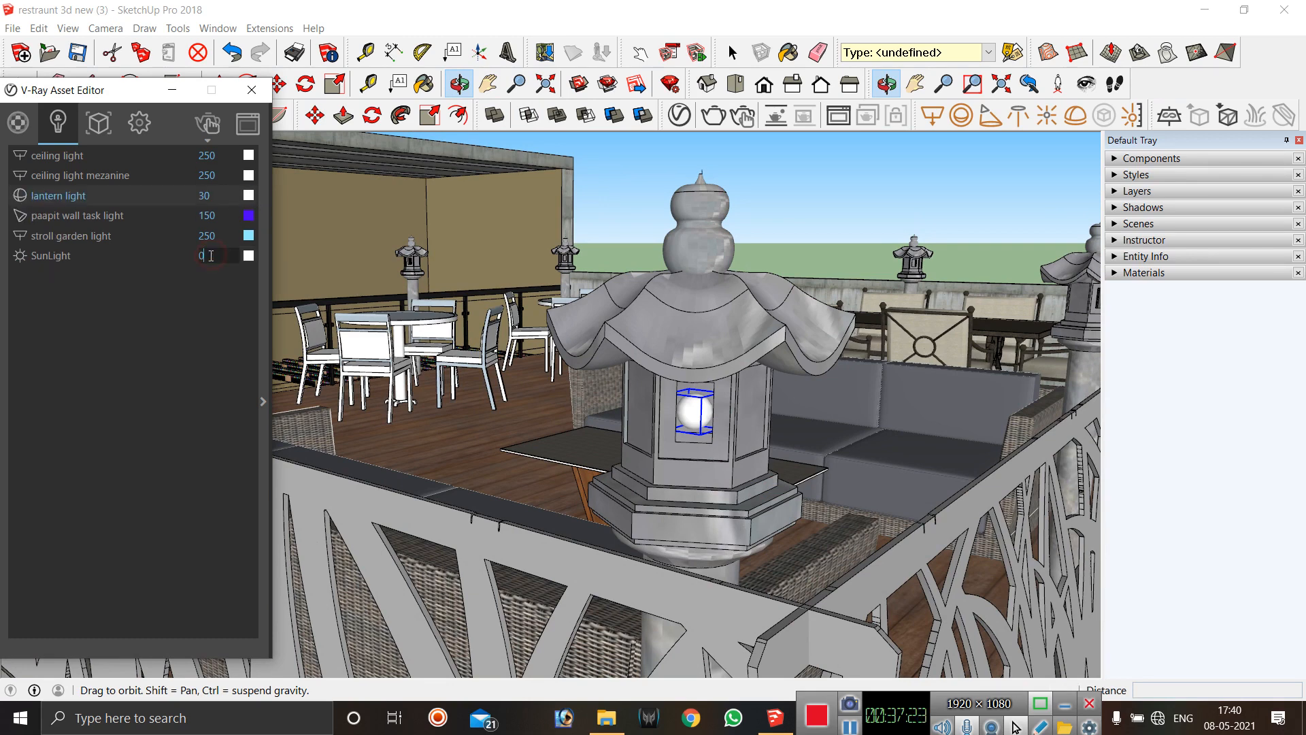
# Set the lantern light's intensity to 2000 and its colour to yellow by lowering blue to about 0.097.
pyautogui.click(104, 197)
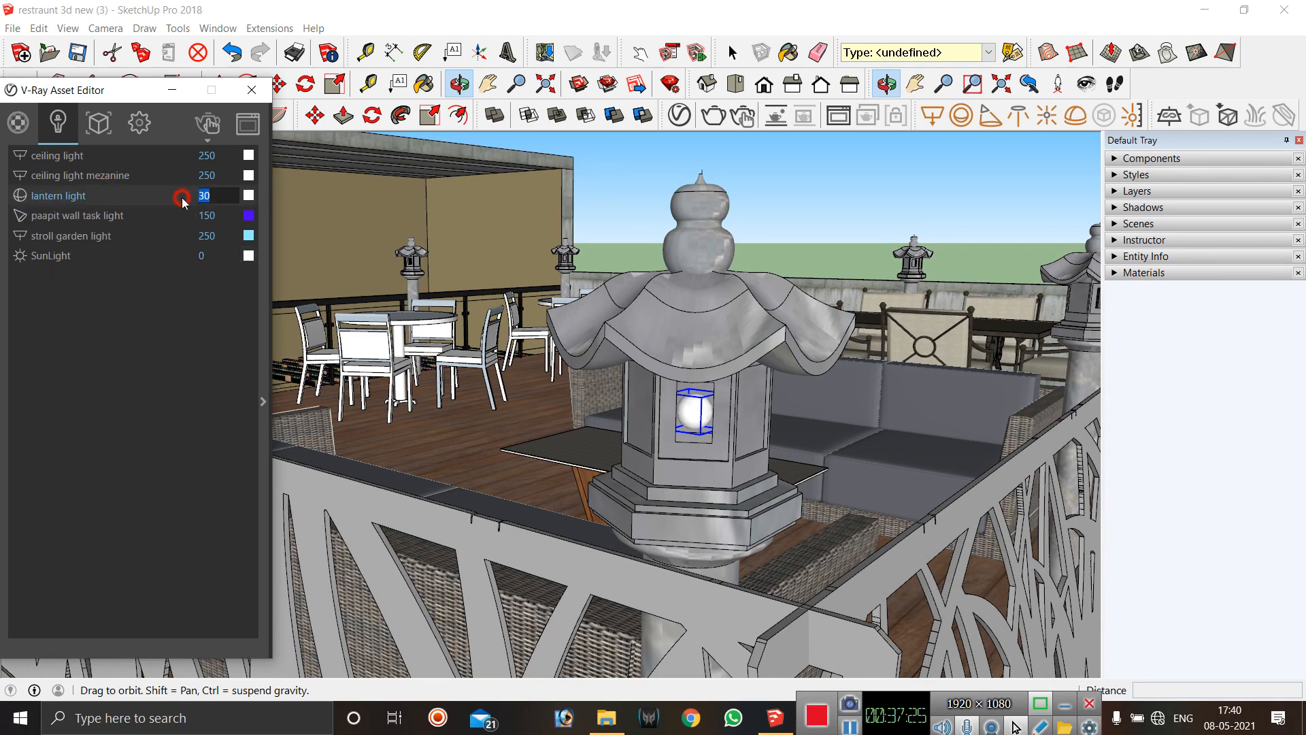
pyautogui.write('2000')
pyautogui.click(182, 329)
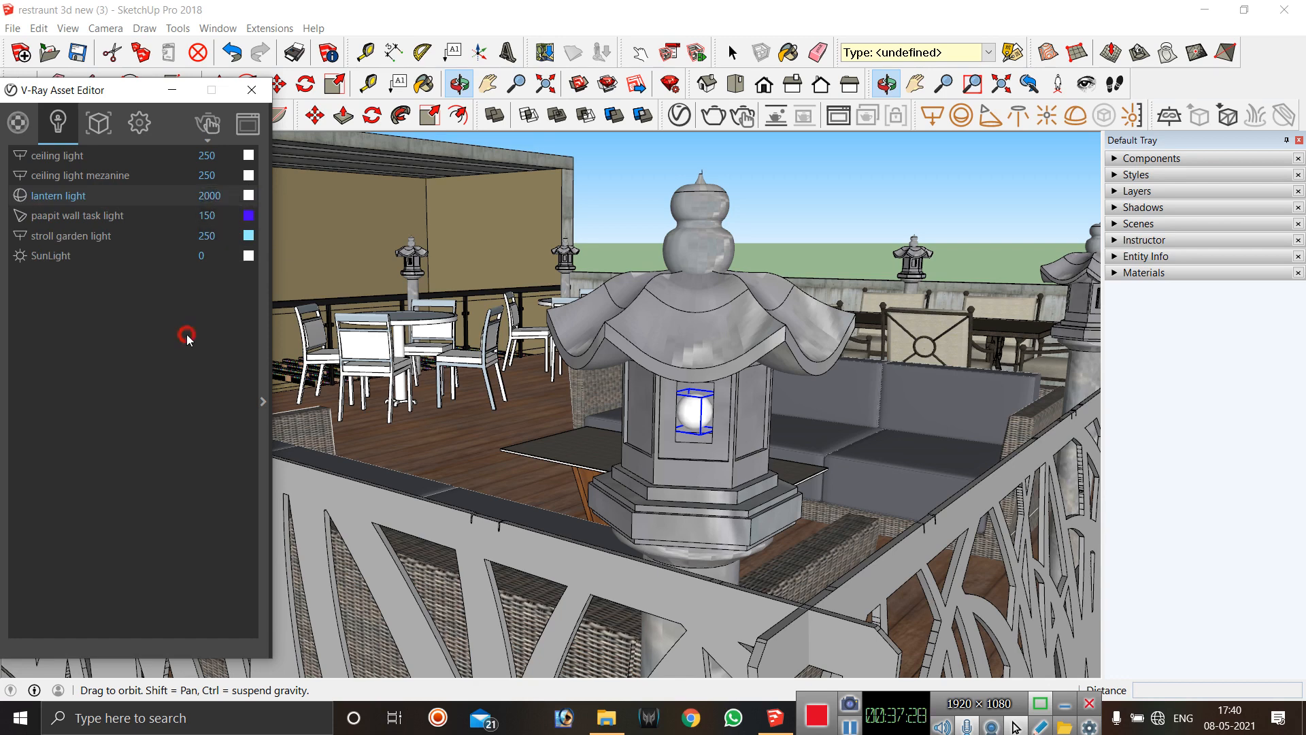
pyautogui.click(249, 196)
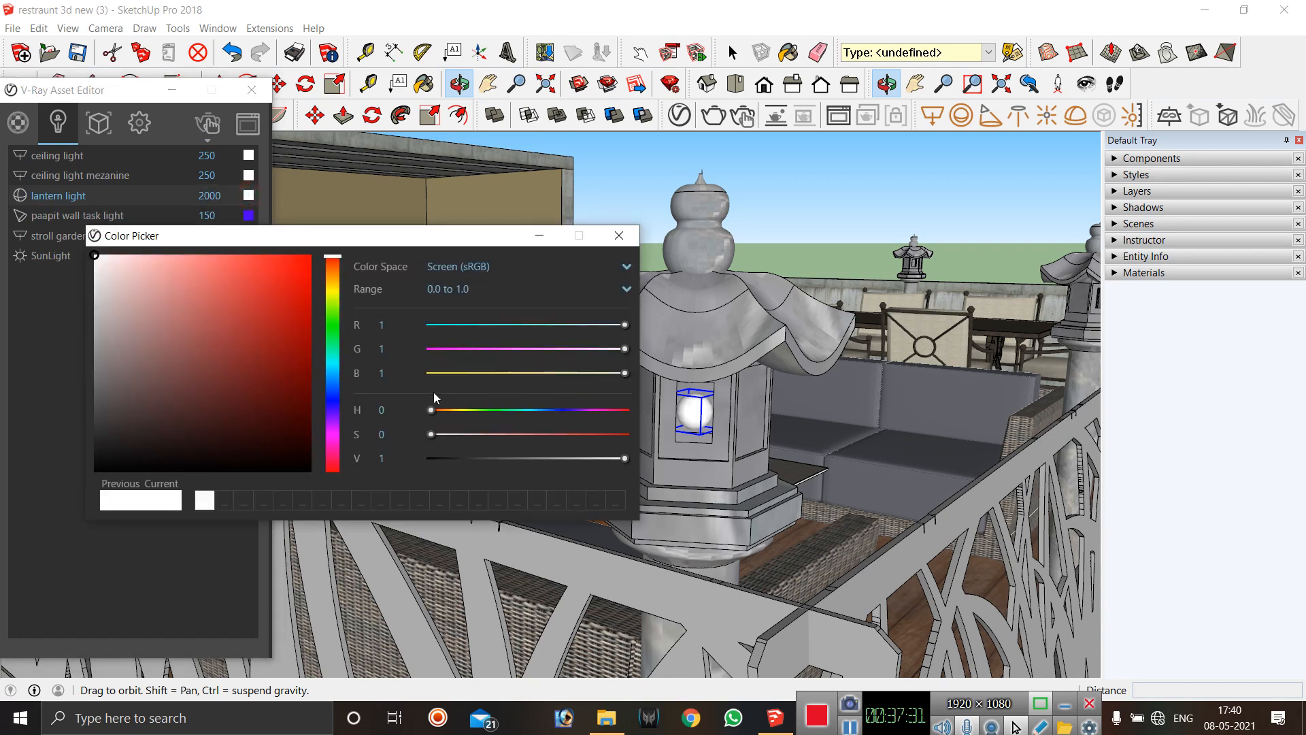
pyautogui.moveTo(625, 373); pyautogui.dragTo(450, 381)
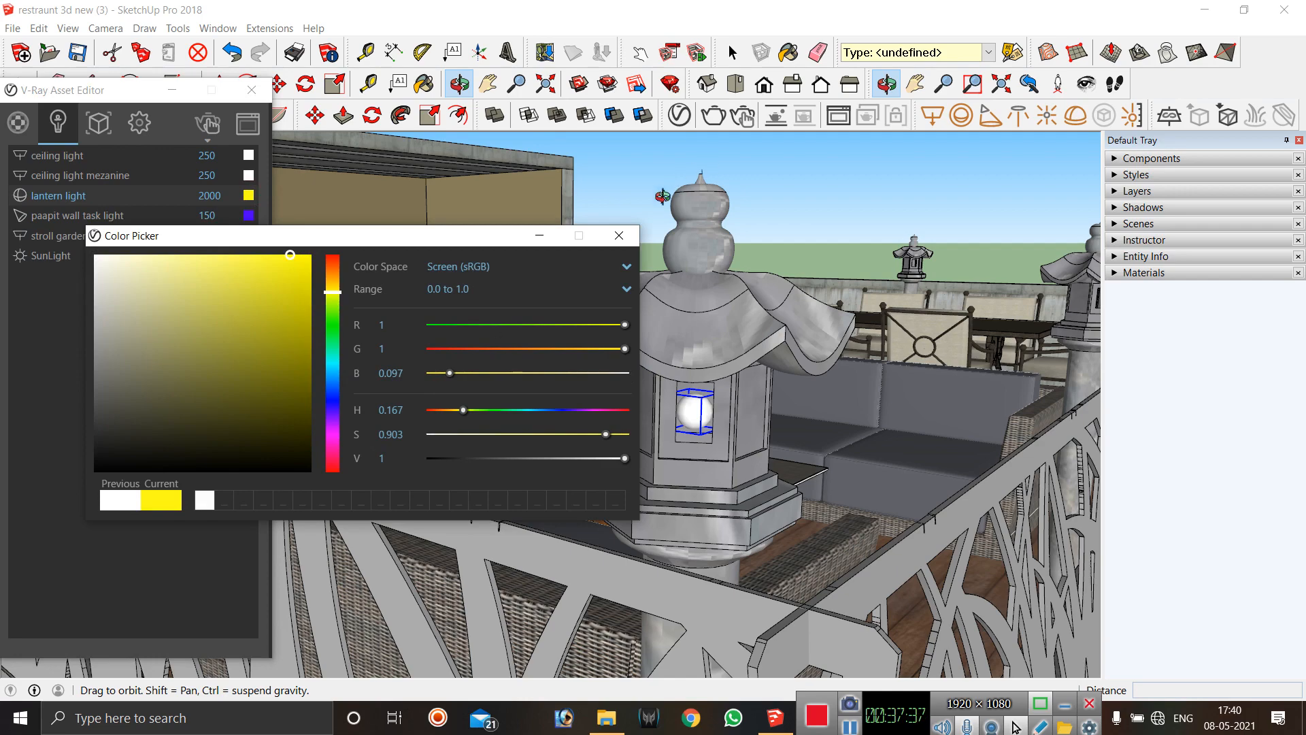
pyautogui.click(619, 235)
pyautogui.click(185, 325)
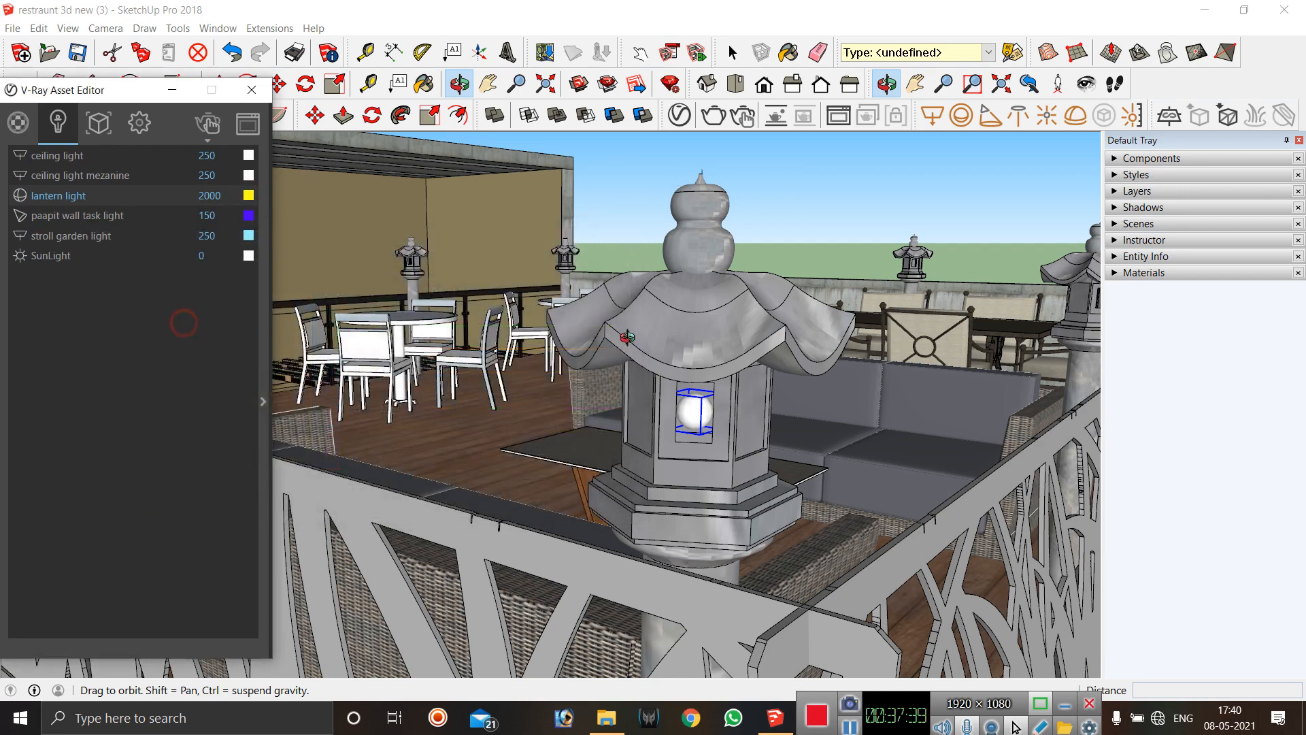
# Reselect only the sphere light inside the corner lantern and examine the neighbouring lanterns along the side railing.
pyautogui.moveTo(358, 387); pyautogui.dragTo(533, 419)
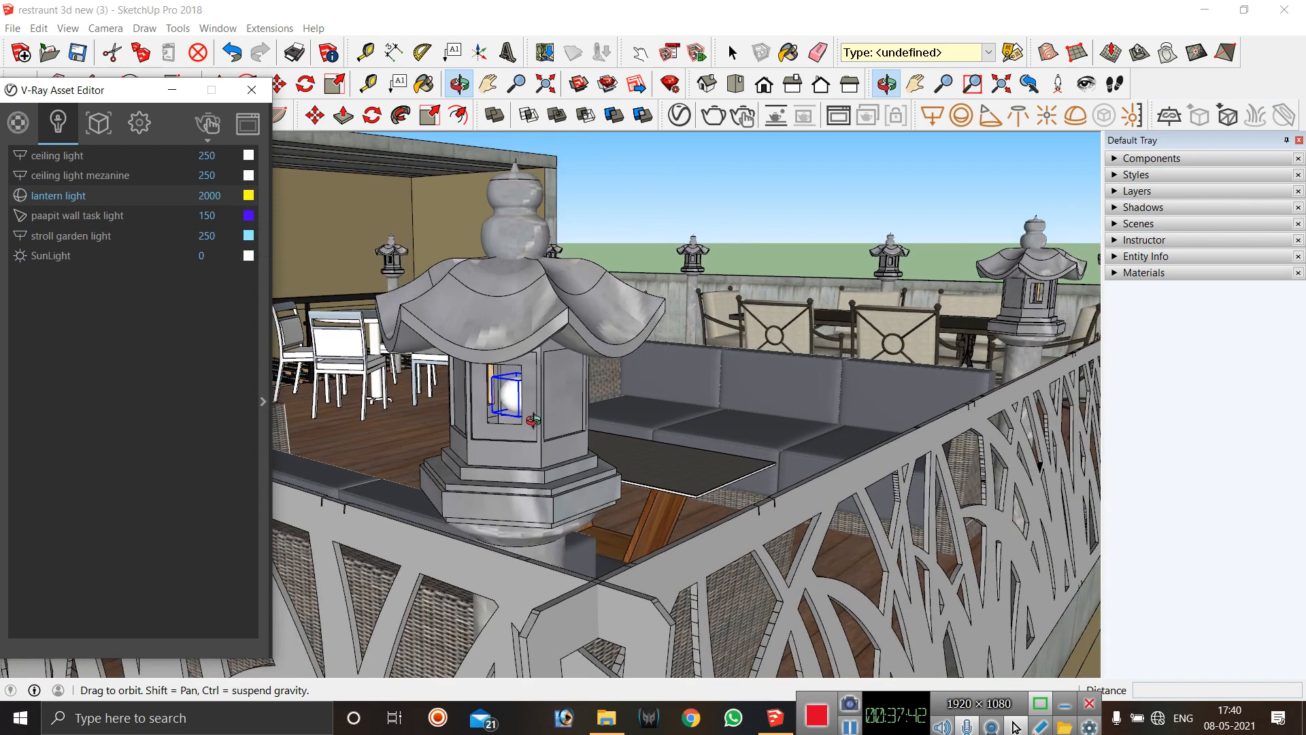
pyautogui.press('space')
pyautogui.click(821, 183)
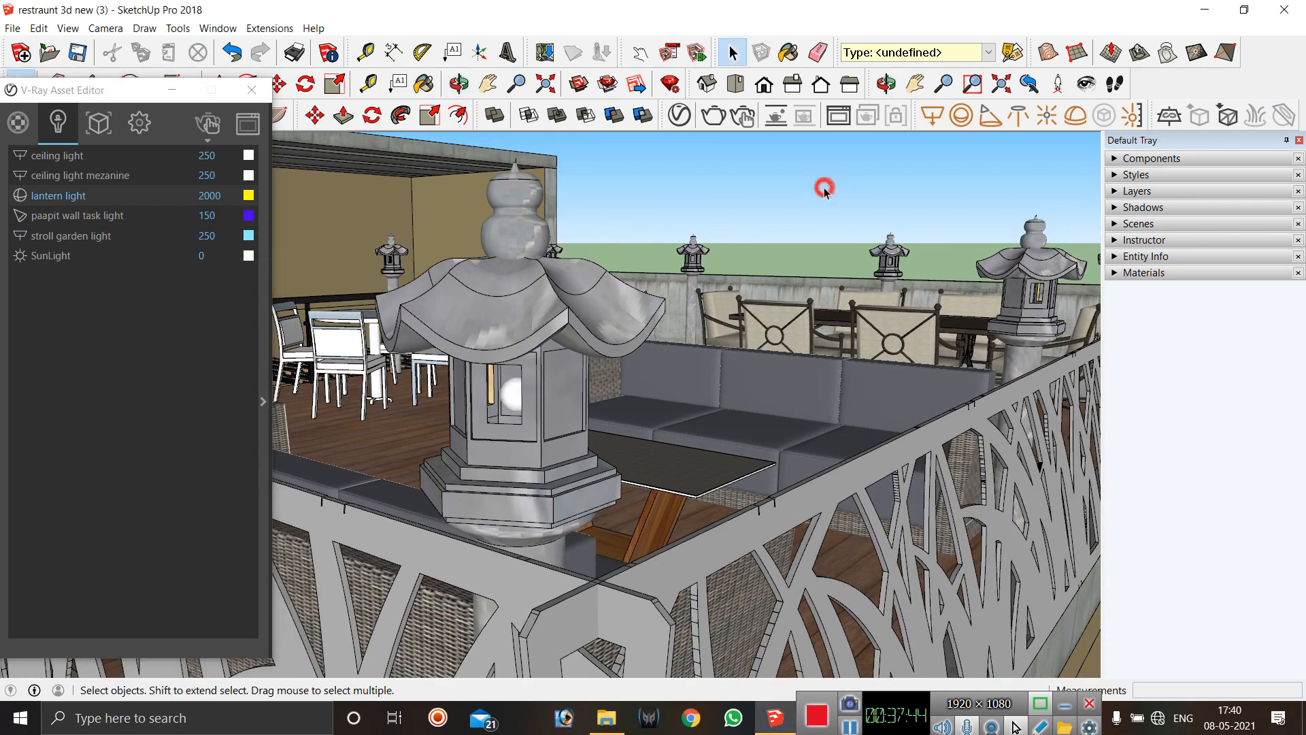
pyautogui.click(514, 400)
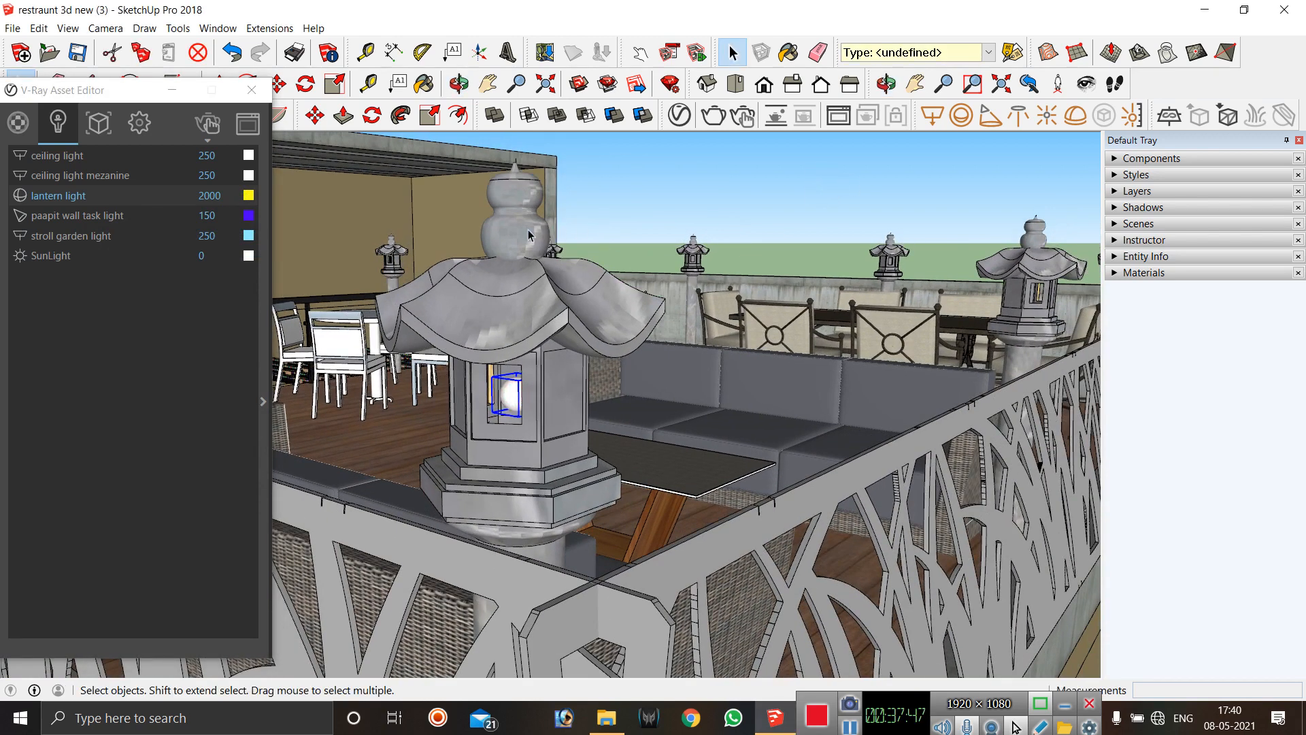
pyautogui.scroll(-1, 517, 390)
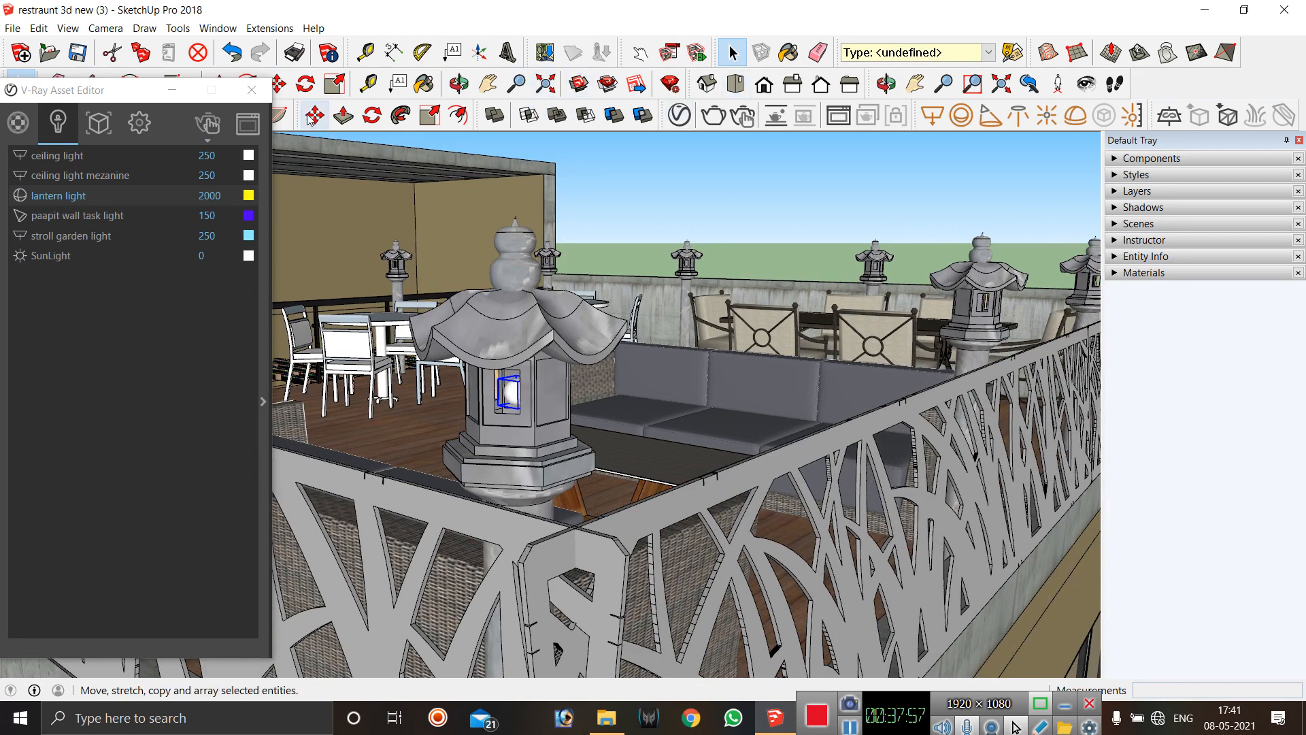
pyautogui.click(892, 85)
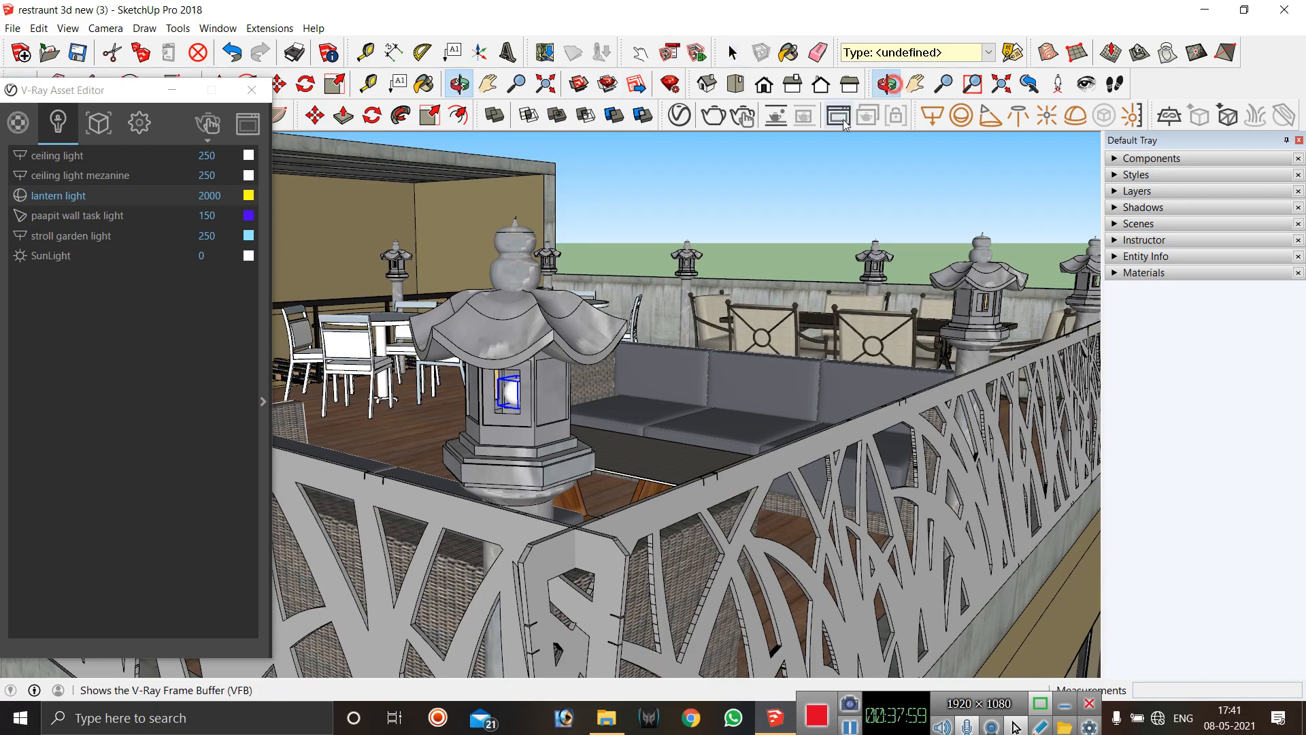
pyautogui.moveTo(658, 192); pyautogui.dragTo(463, 246)
pyautogui.scroll(-4, 422, 371)
pyautogui.scroll(8, 462, 242)
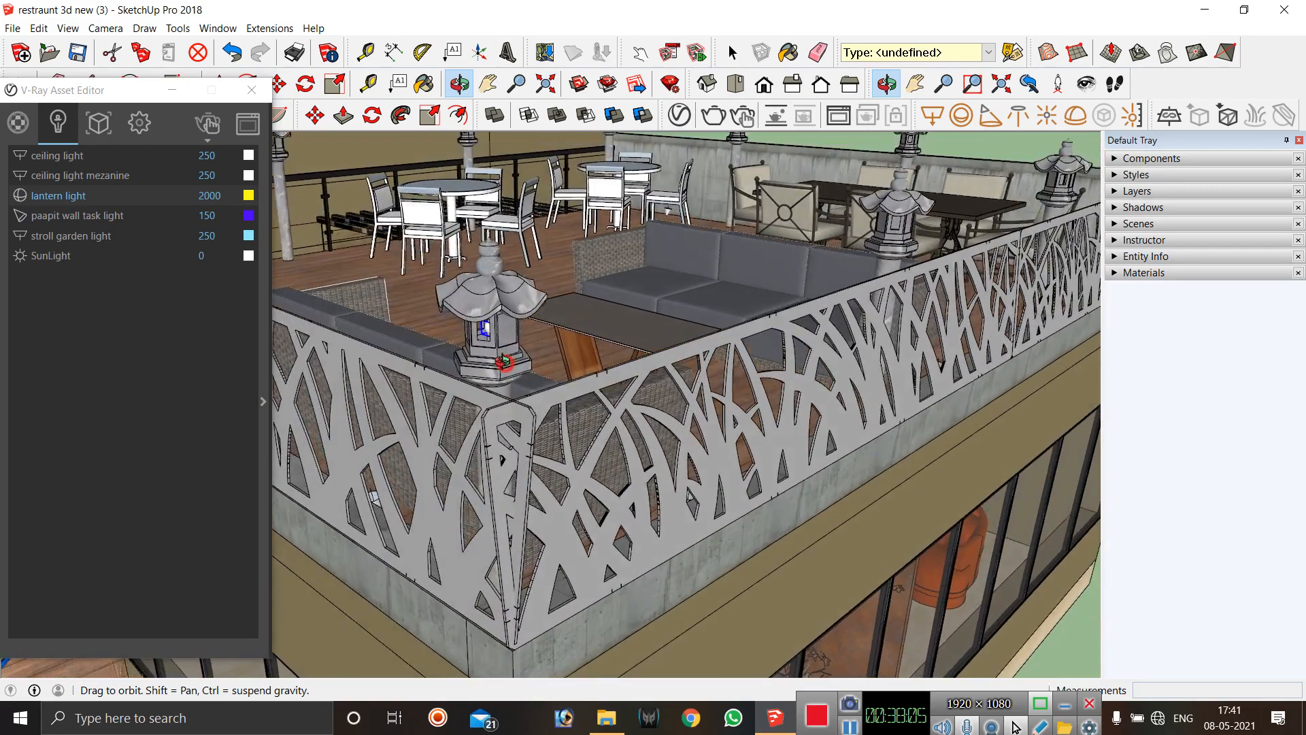
pyautogui.scroll(2, 485, 305)
pyautogui.moveTo(466, 402); pyautogui.dragTo(601, 391)
pyautogui.scroll(-3, 416, 445)
pyautogui.scroll(-2, 517, 480)
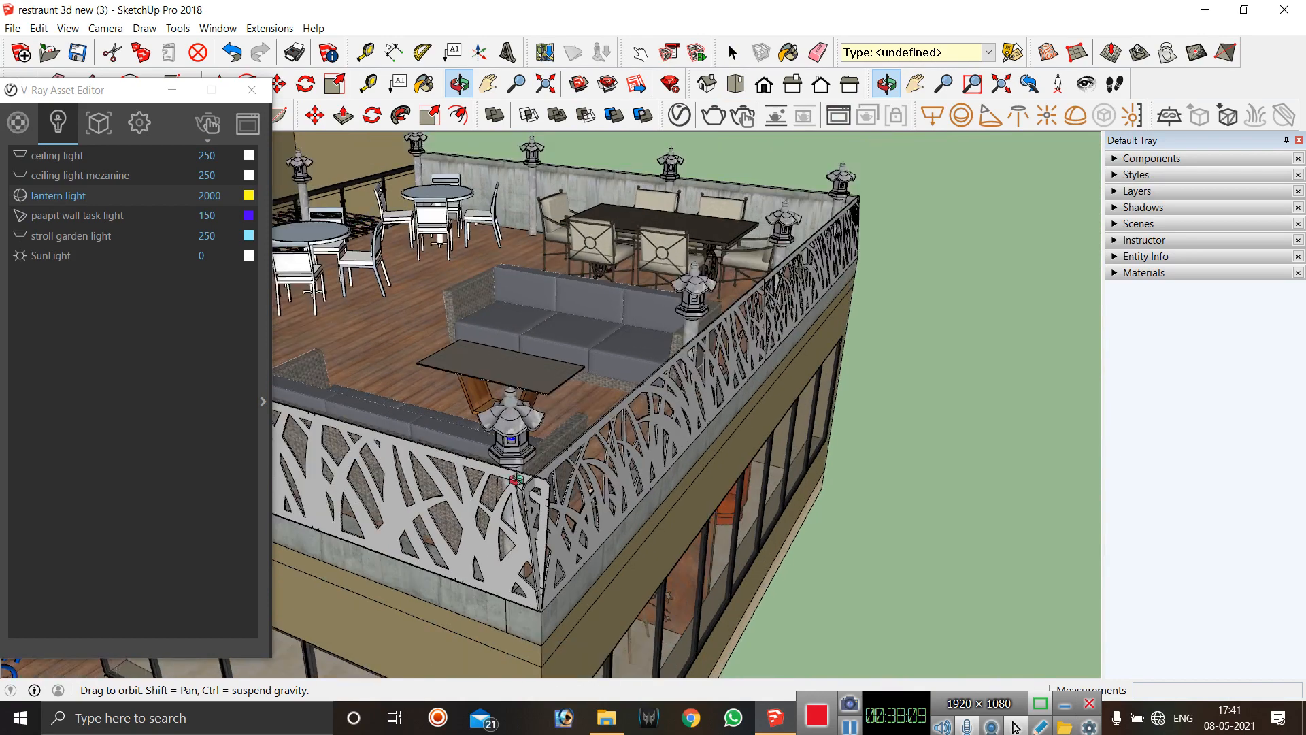
pyautogui.scroll(2, 515, 460)
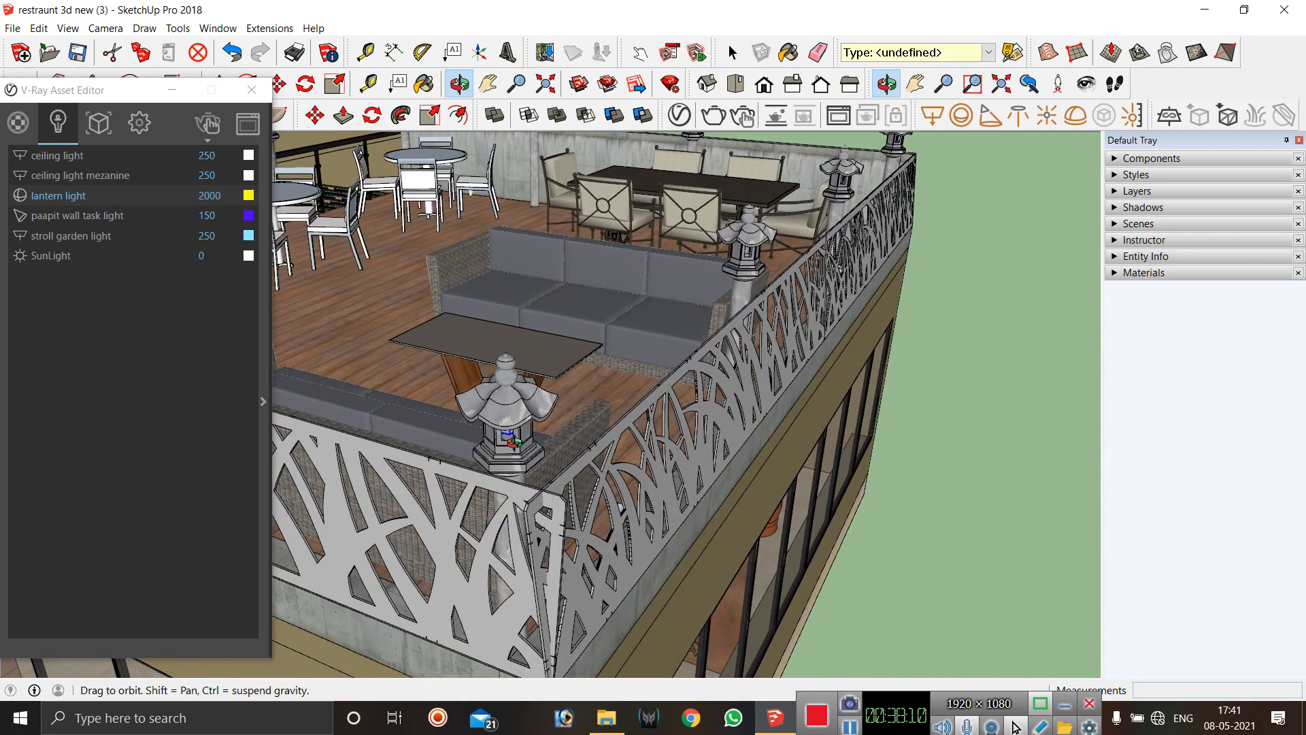
# Copy the sphere light 8' 8" into the second lantern along the side railing, using the two lantern tips as reference points.
pyautogui.click(315, 116)
pyautogui.scroll(2, 508, 353)
pyautogui.scroll(6, 508, 353)
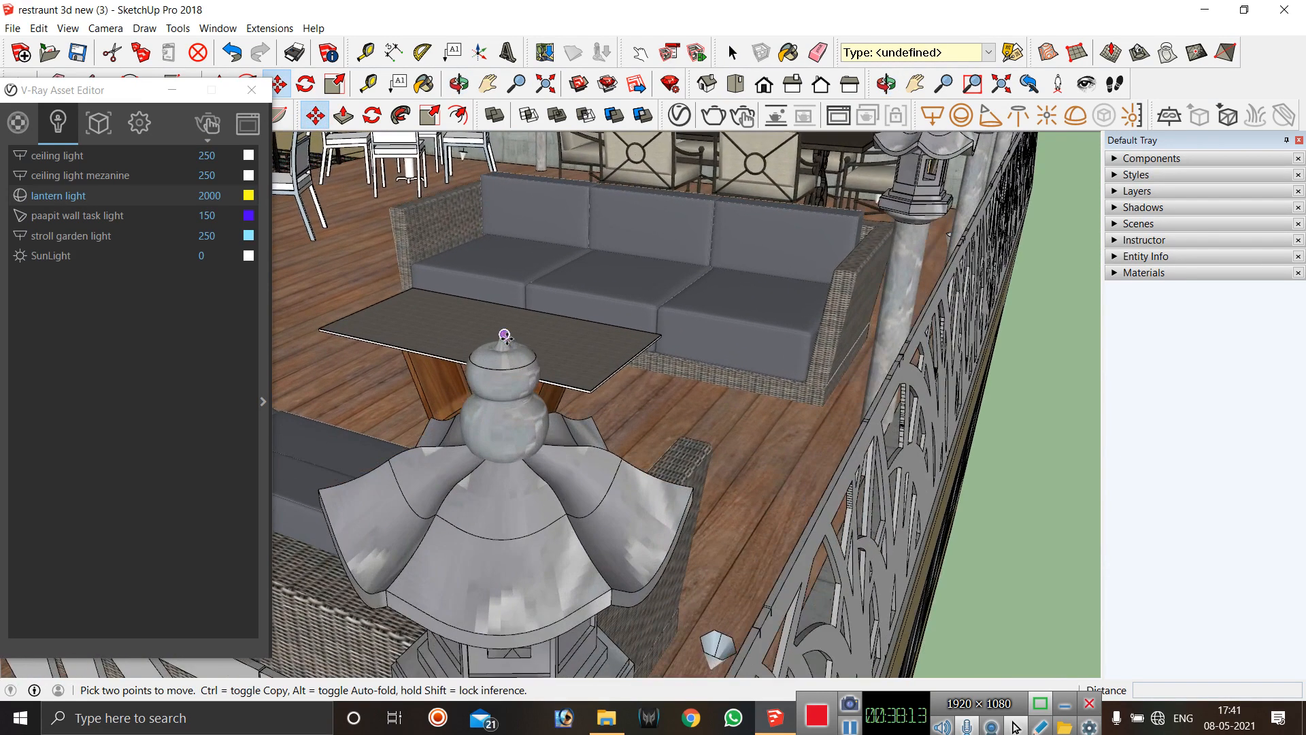
pyautogui.scroll(2, 503, 338)
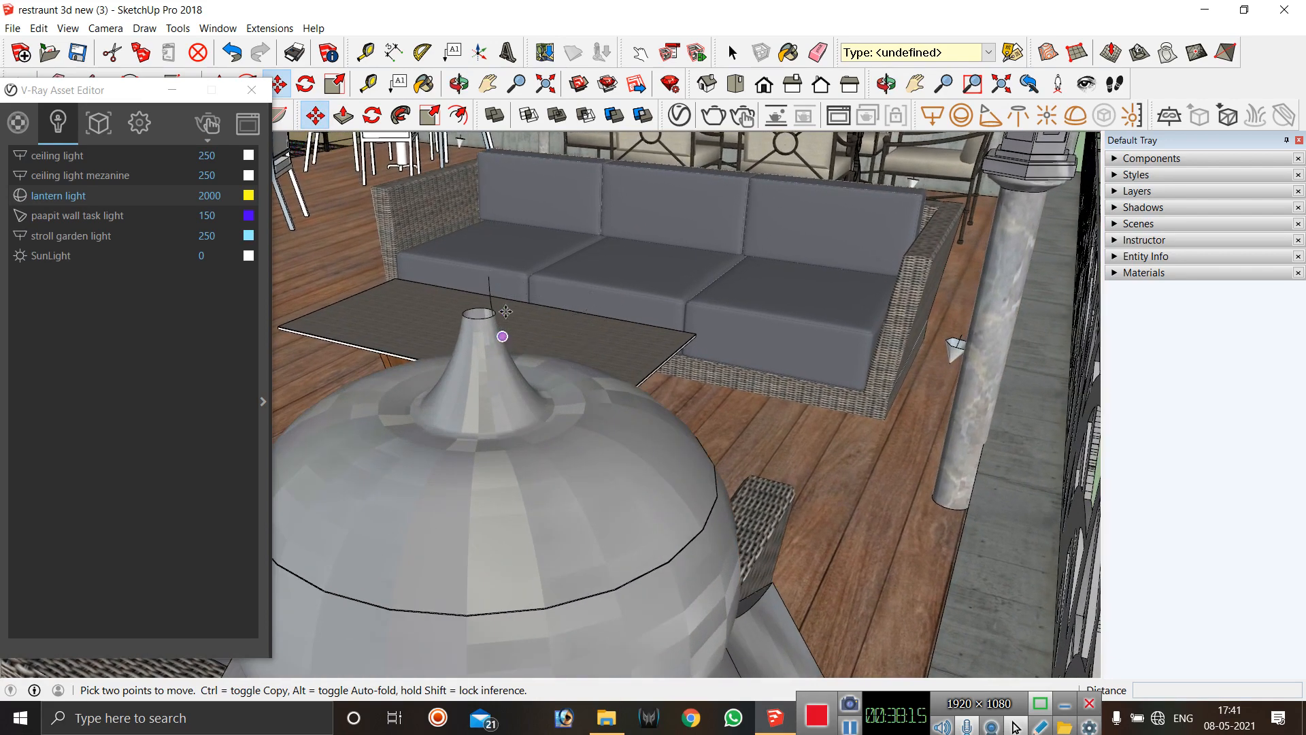
pyautogui.click(489, 276)
pyautogui.scroll(-3, 474, 288)
pyautogui.scroll(-3, 468, 288)
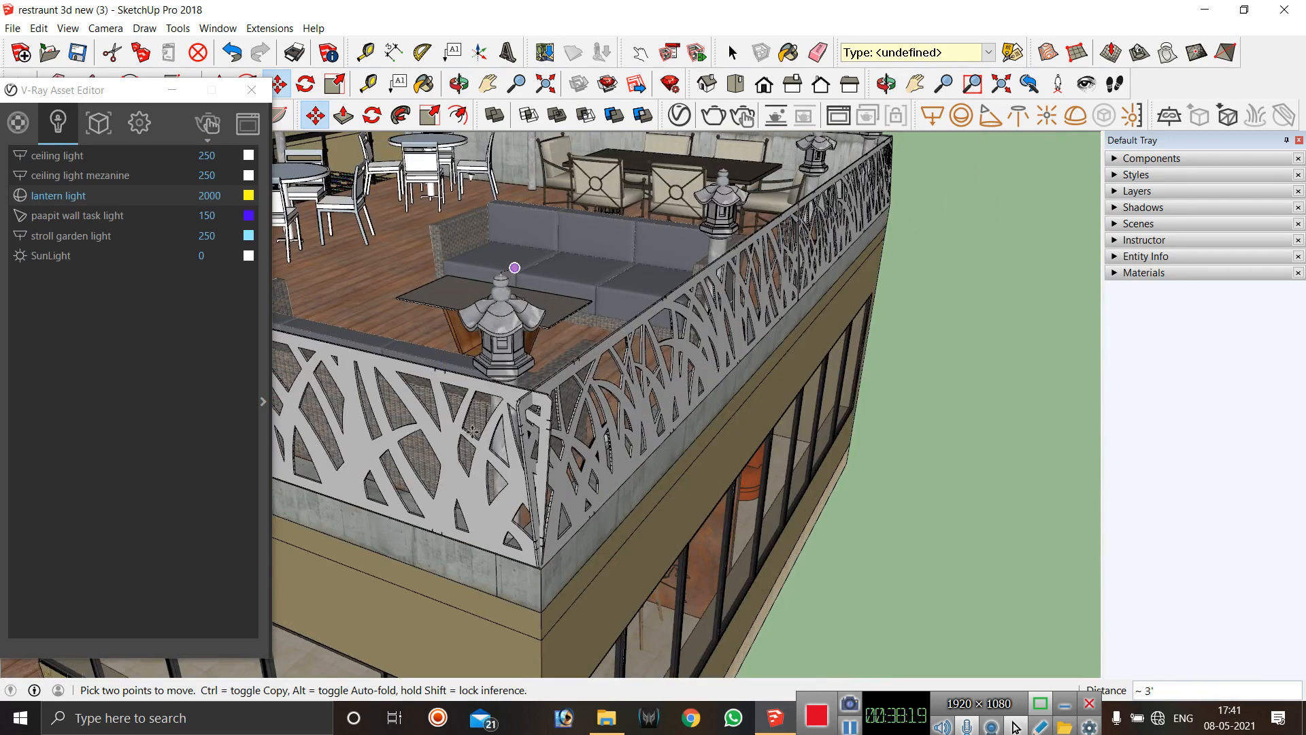
pyautogui.scroll(-2, 509, 425)
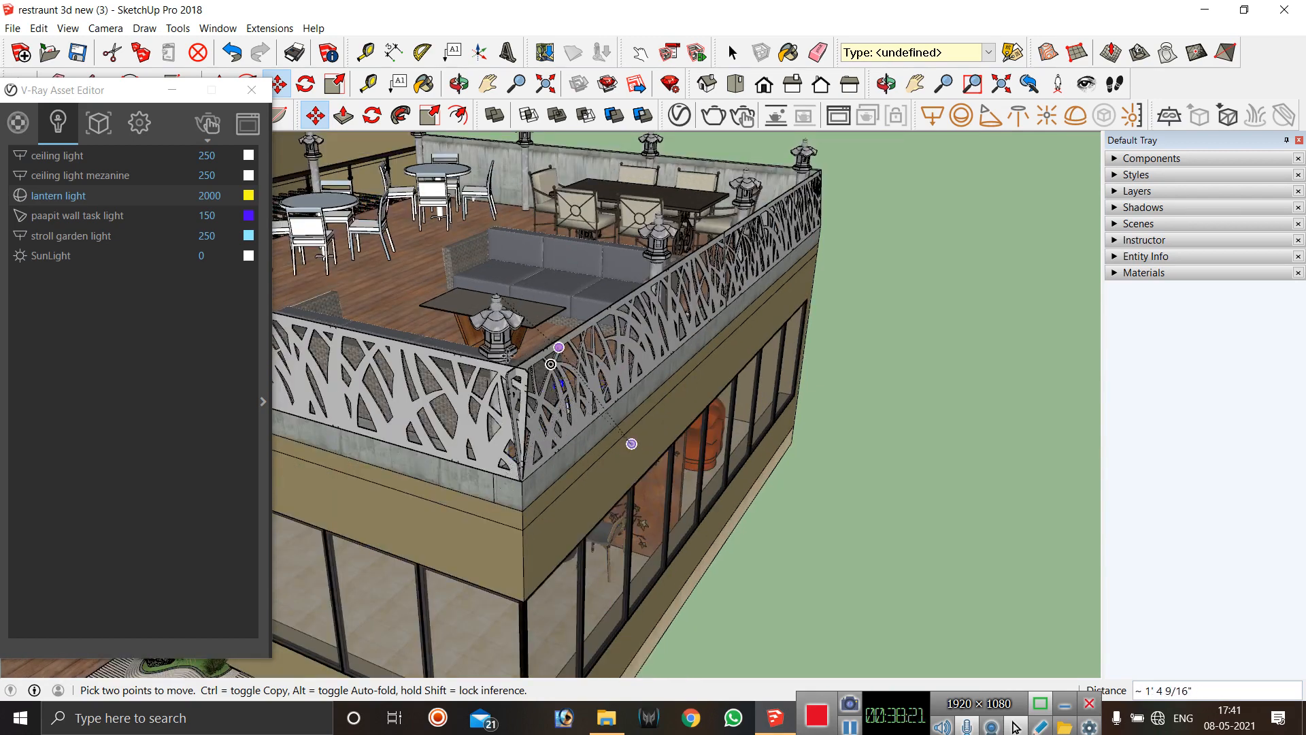
pyautogui.scroll(2, 502, 345)
pyautogui.press('ctrl')
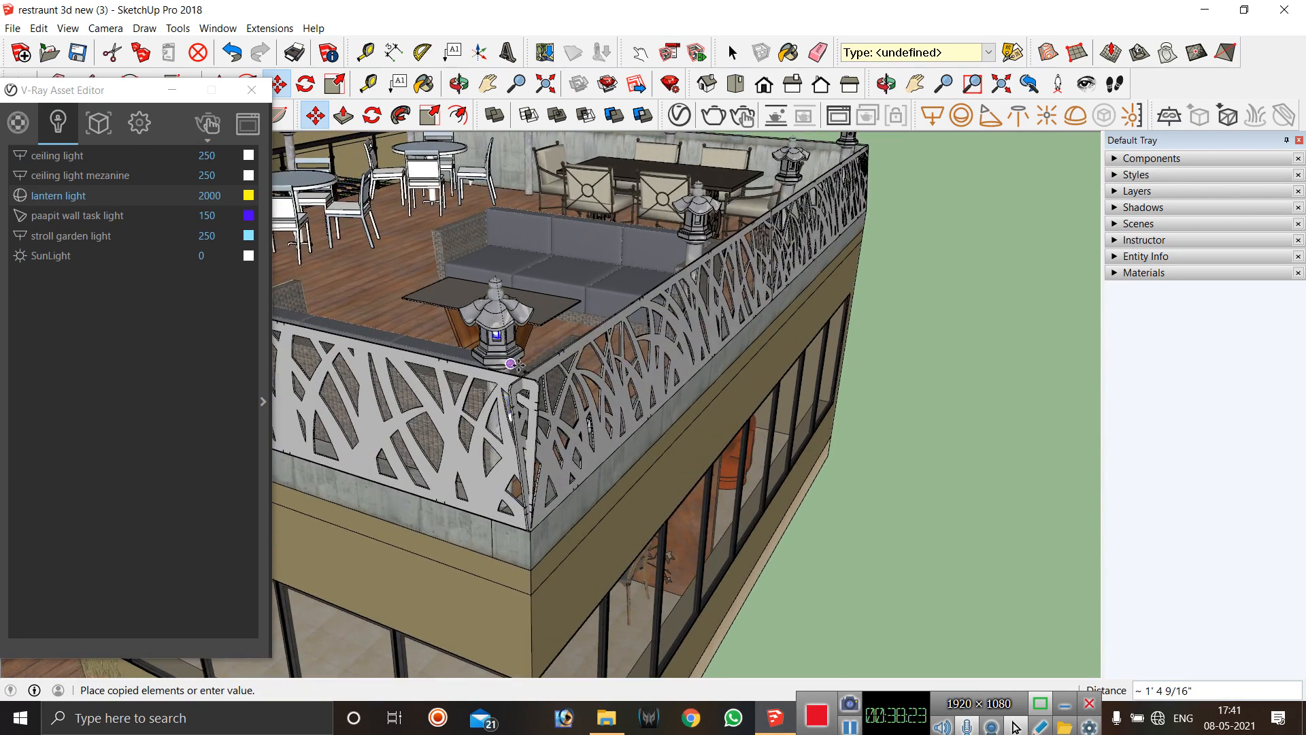
pyautogui.scroll(1, 714, 180)
pyautogui.scroll(3, 713, 180)
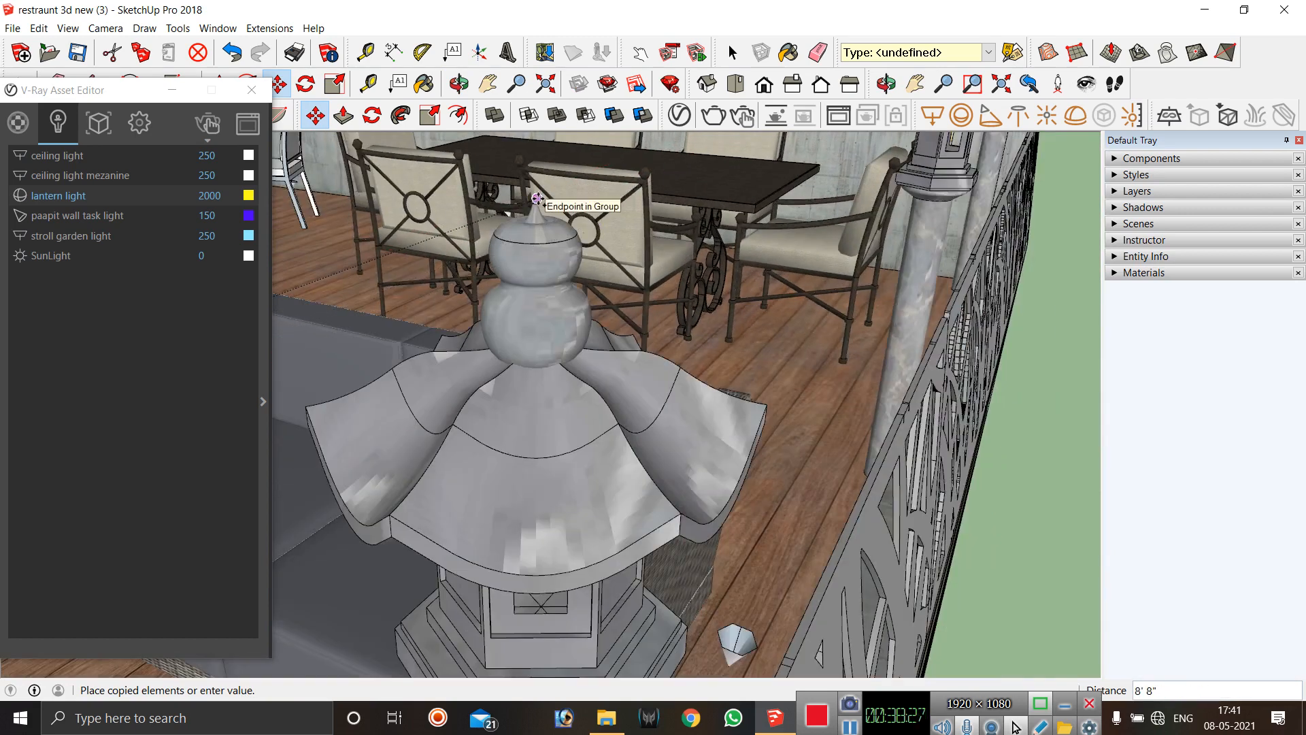
pyautogui.scroll(2, 537, 198)
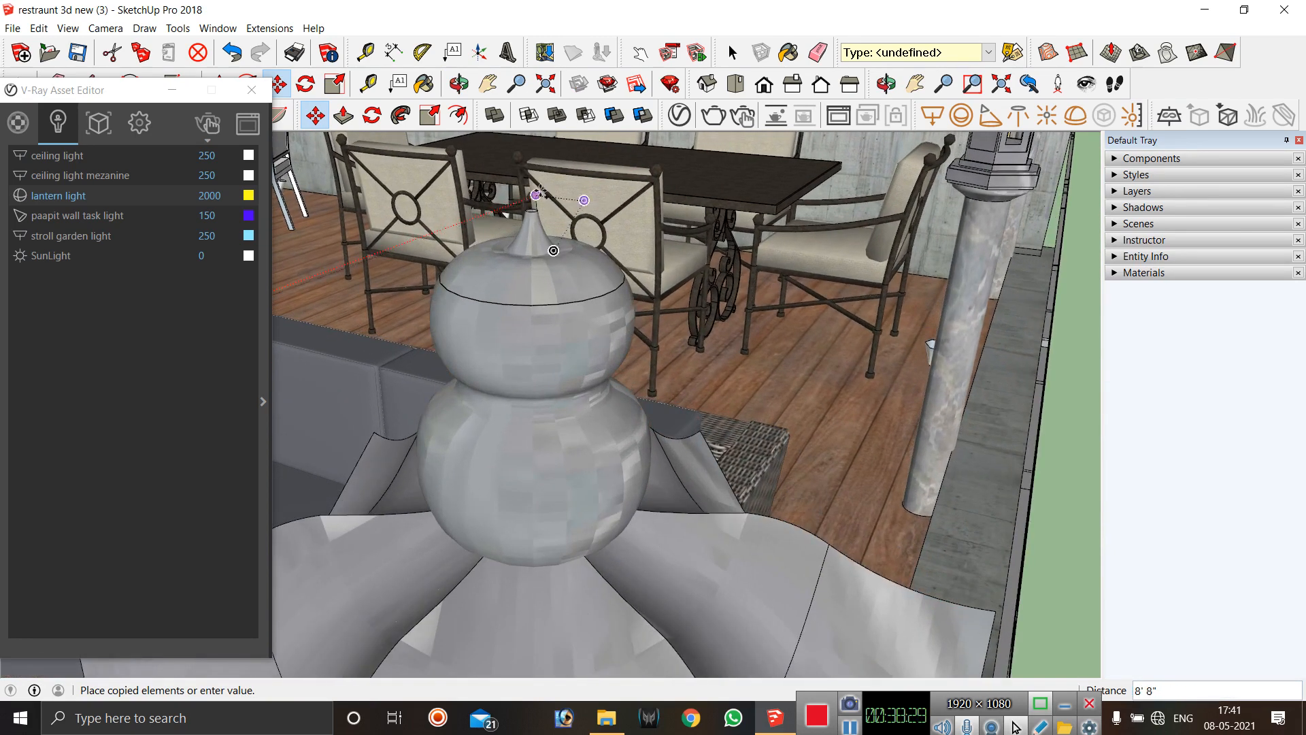
pyautogui.click(536, 195)
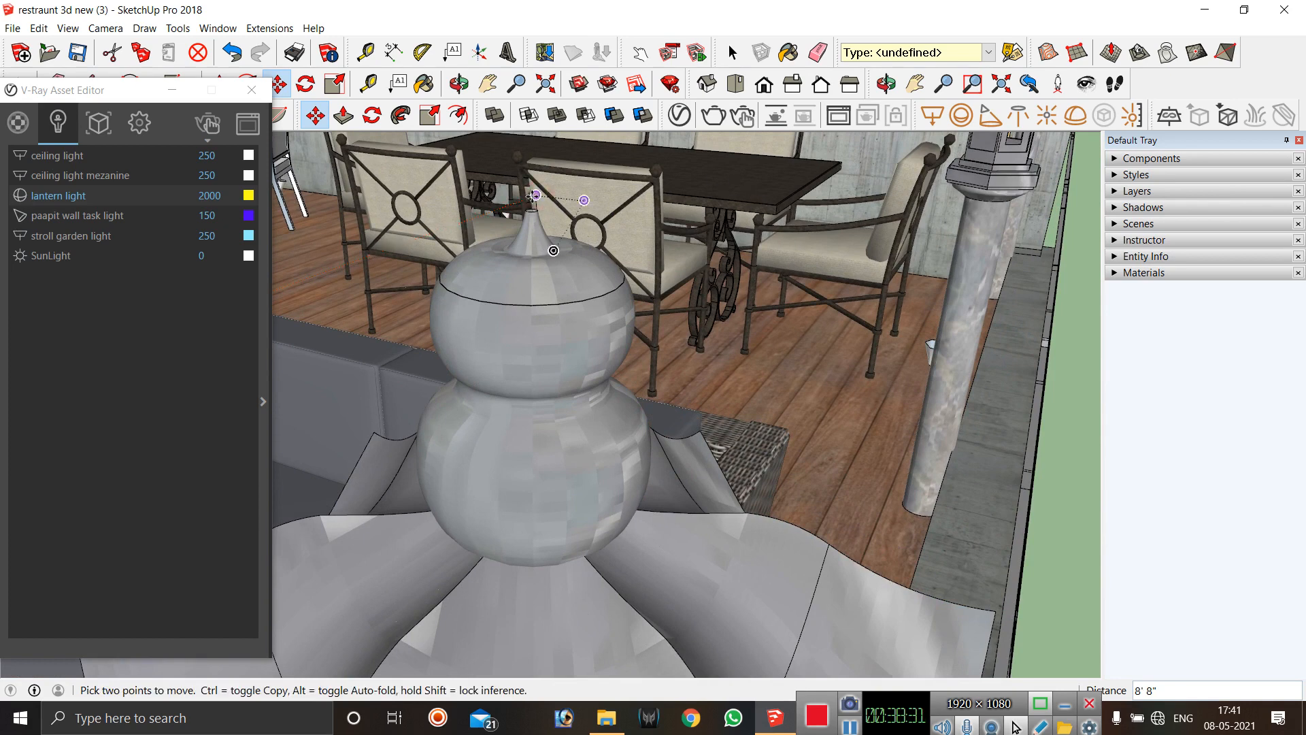
# Try to copy the sphere light 8' 1/2" from the second to the third lantern along the side railing, using the lantern tips as reference points.
pyautogui.click(536, 196)
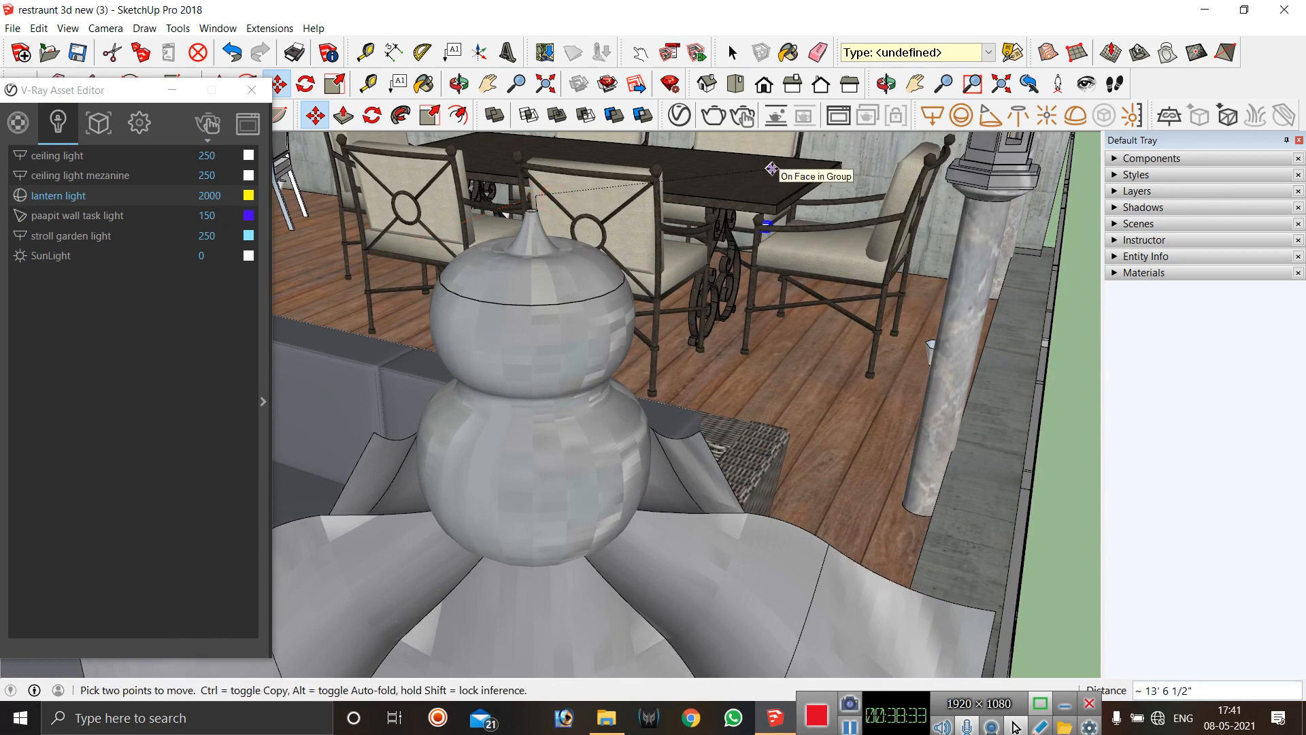
pyautogui.scroll(-8, 599, 299)
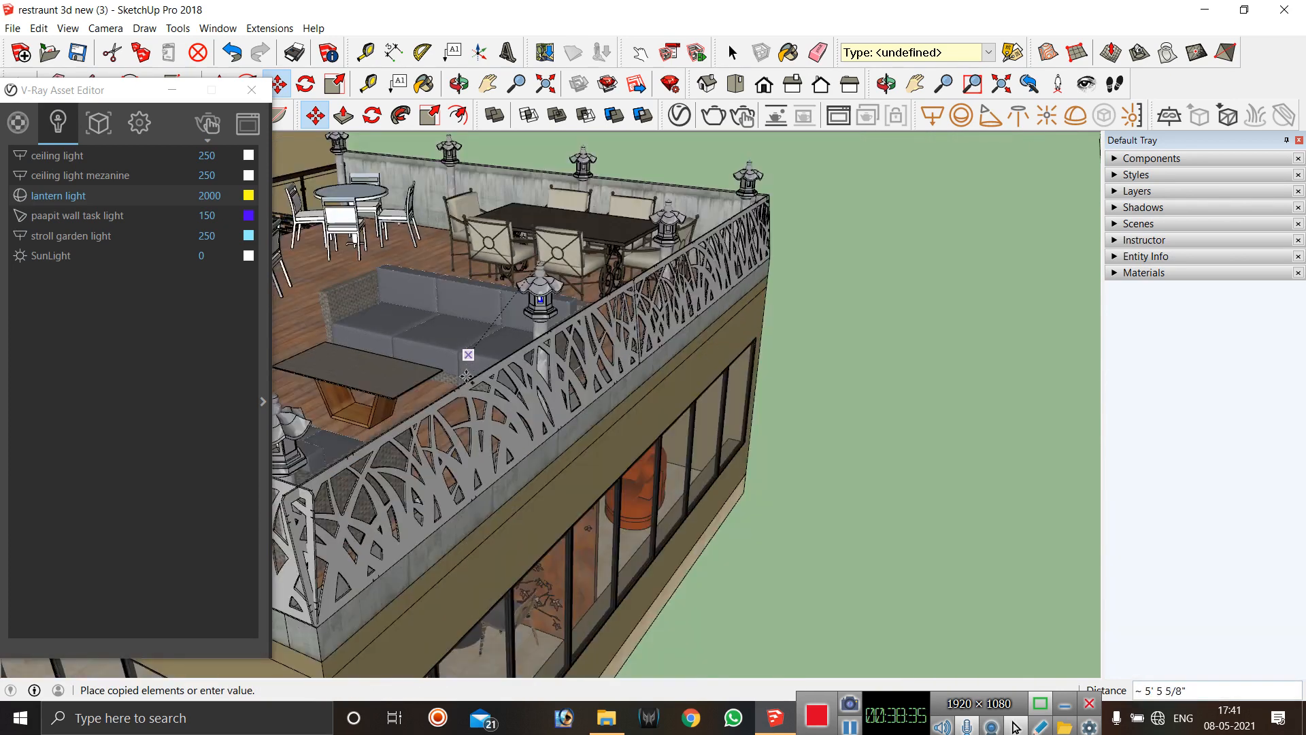
pyautogui.scroll(6, 500, 348)
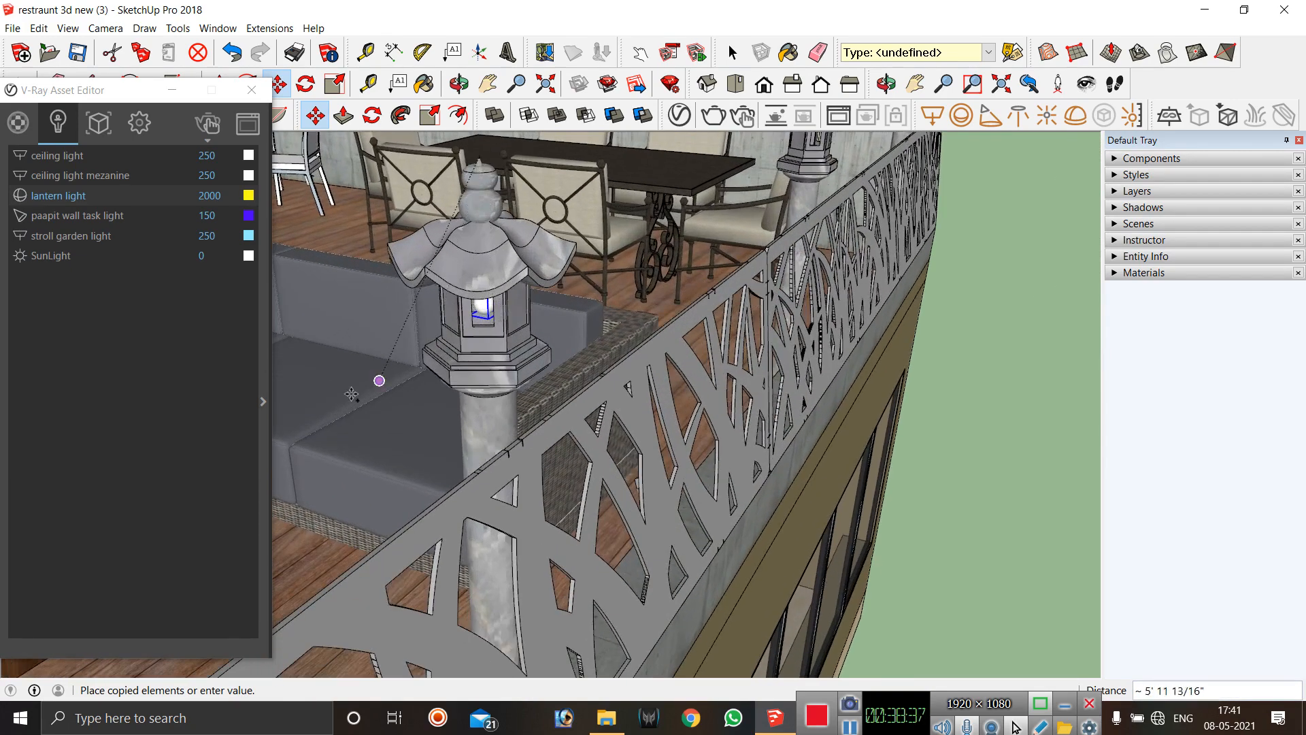
pyautogui.scroll(-2, 340, 414)
pyautogui.scroll(7, 589, 235)
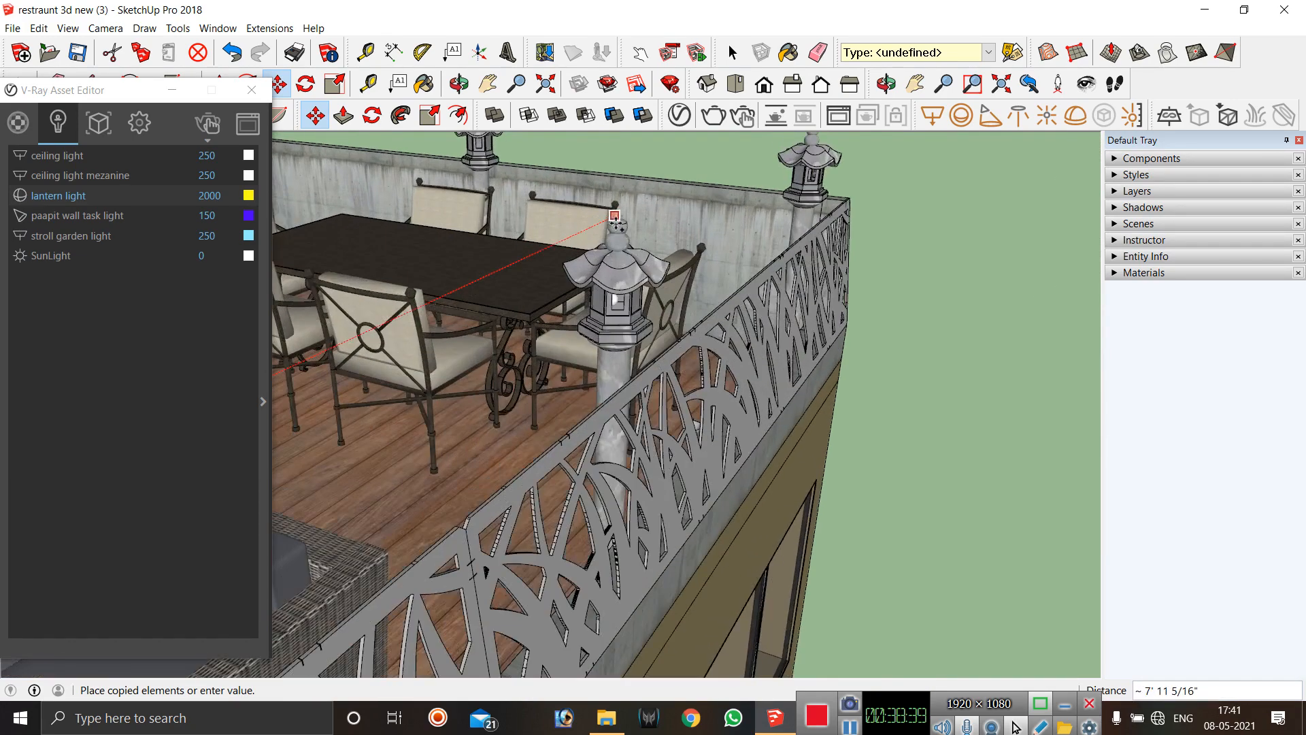
pyautogui.scroll(8, 625, 204)
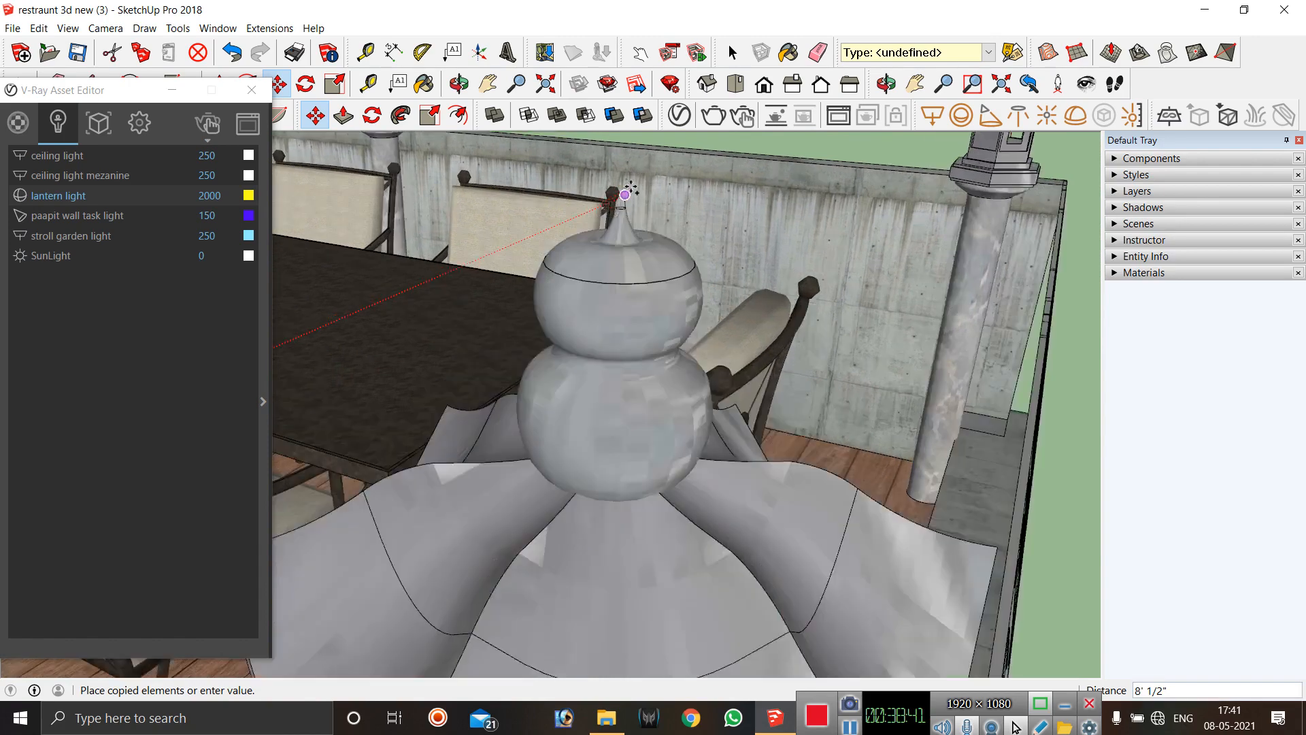
pyautogui.scroll(-3, 682, 246)
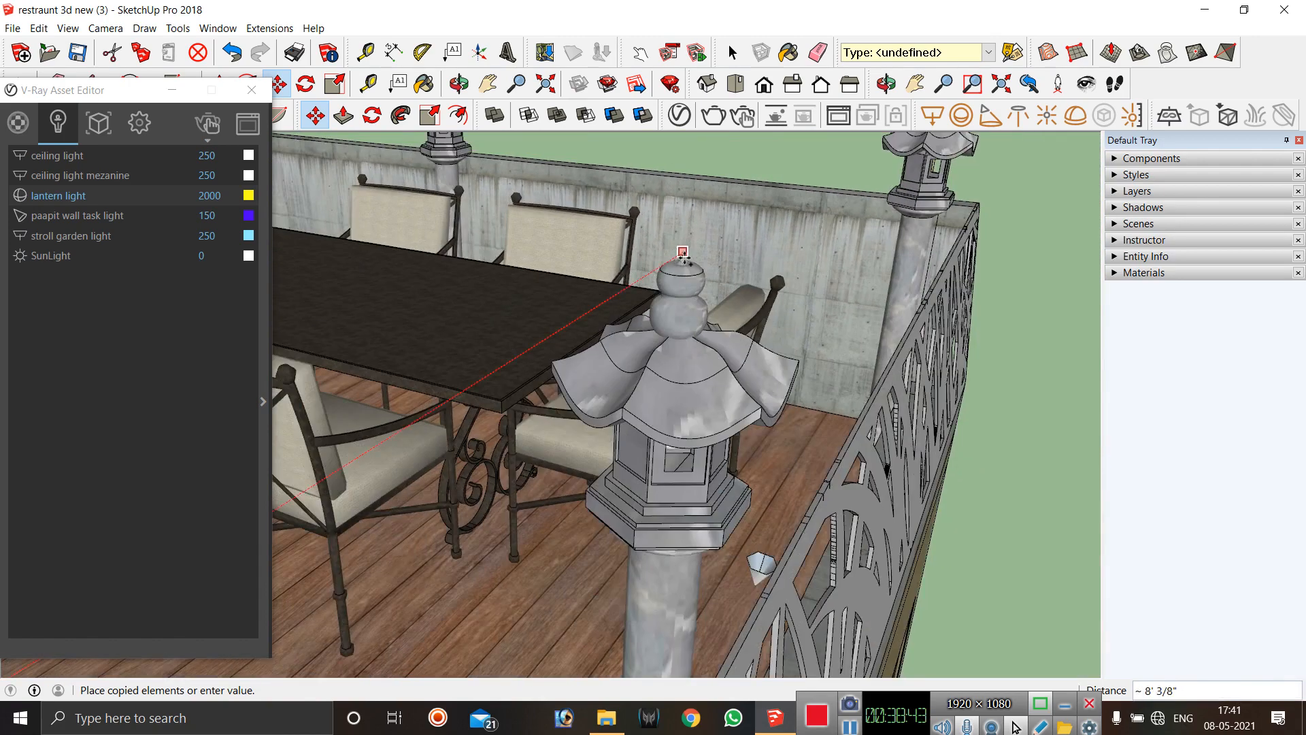
pyautogui.scroll(3, 678, 251)
pyautogui.scroll(-2, 687, 277)
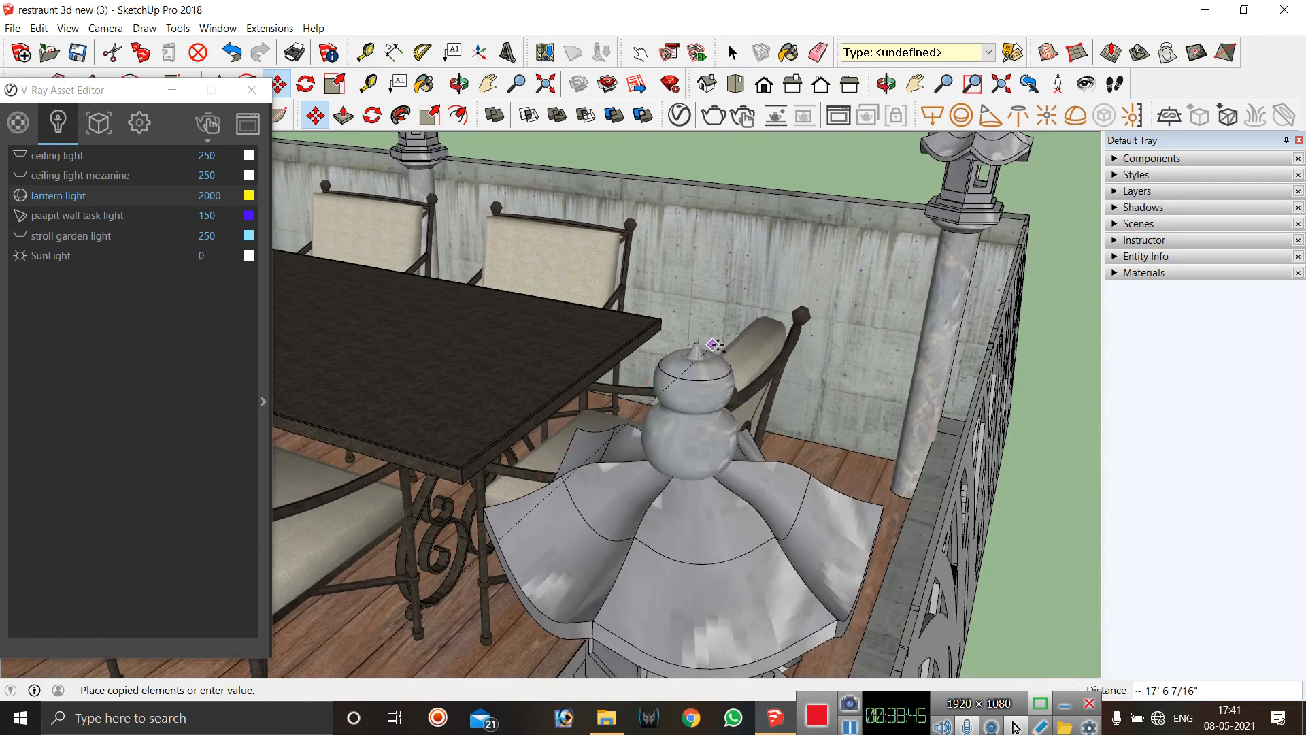
pyautogui.scroll(4, 697, 354)
pyautogui.scroll(1, 703, 358)
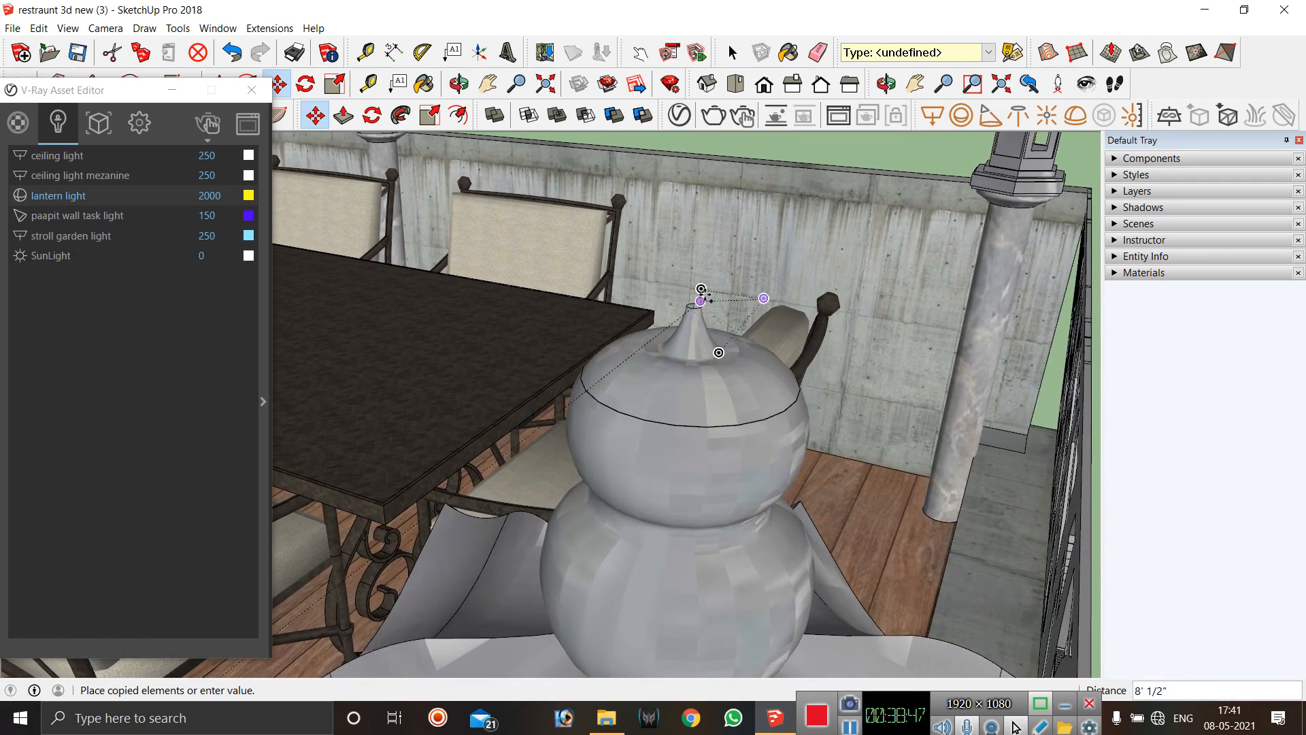
pyautogui.click(700, 293)
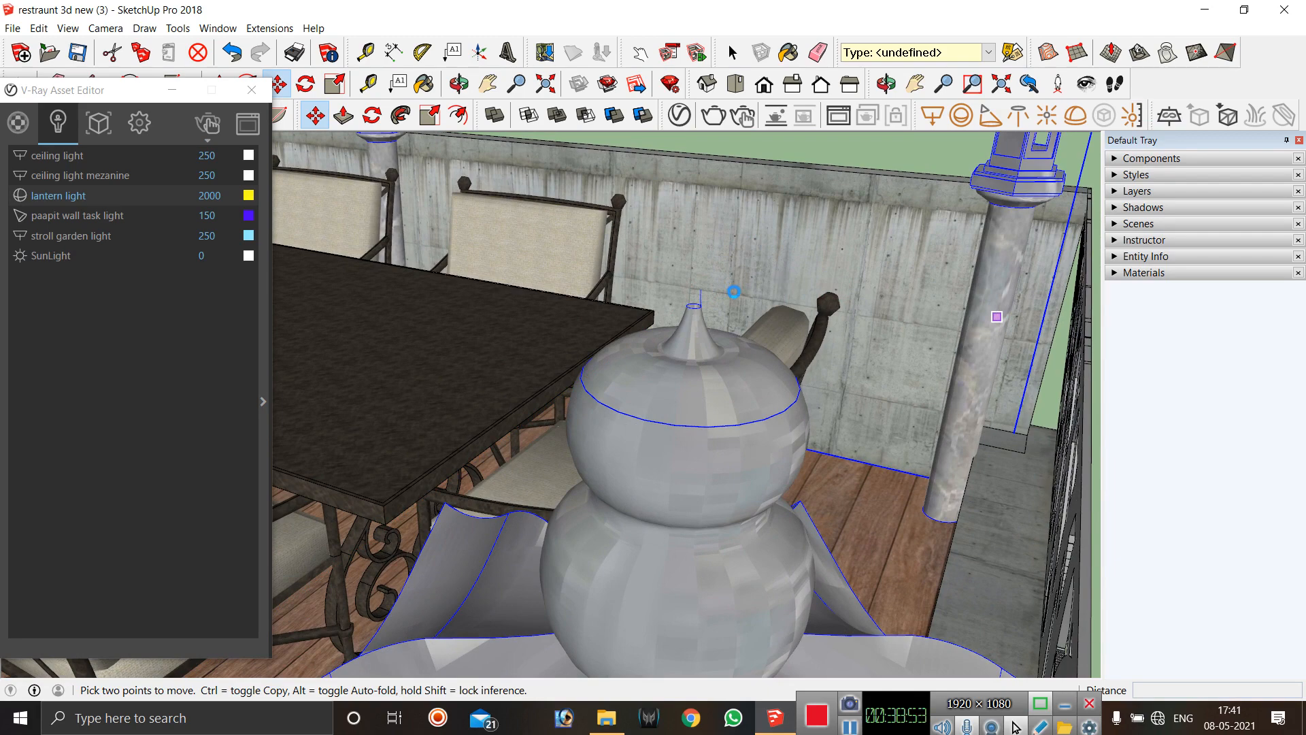
# Clear the unwanted lantern selection and reselect only the sphere light inside the second lantern along the side railing.
pyautogui.scroll(-5, 733, 292)
pyautogui.scroll(2, 714, 362)
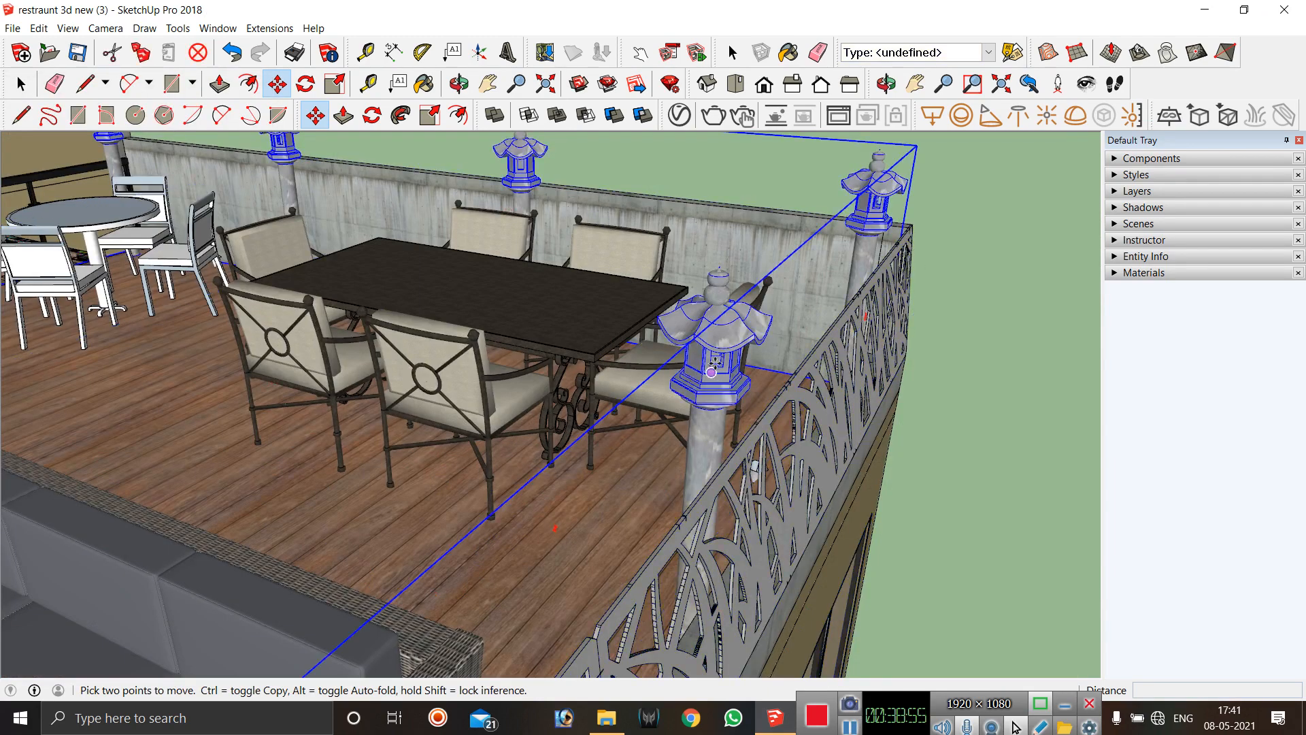
pyautogui.scroll(7, 714, 362)
pyautogui.hotkey('ctrl', 't')
pyautogui.scroll(-4, 723, 350)
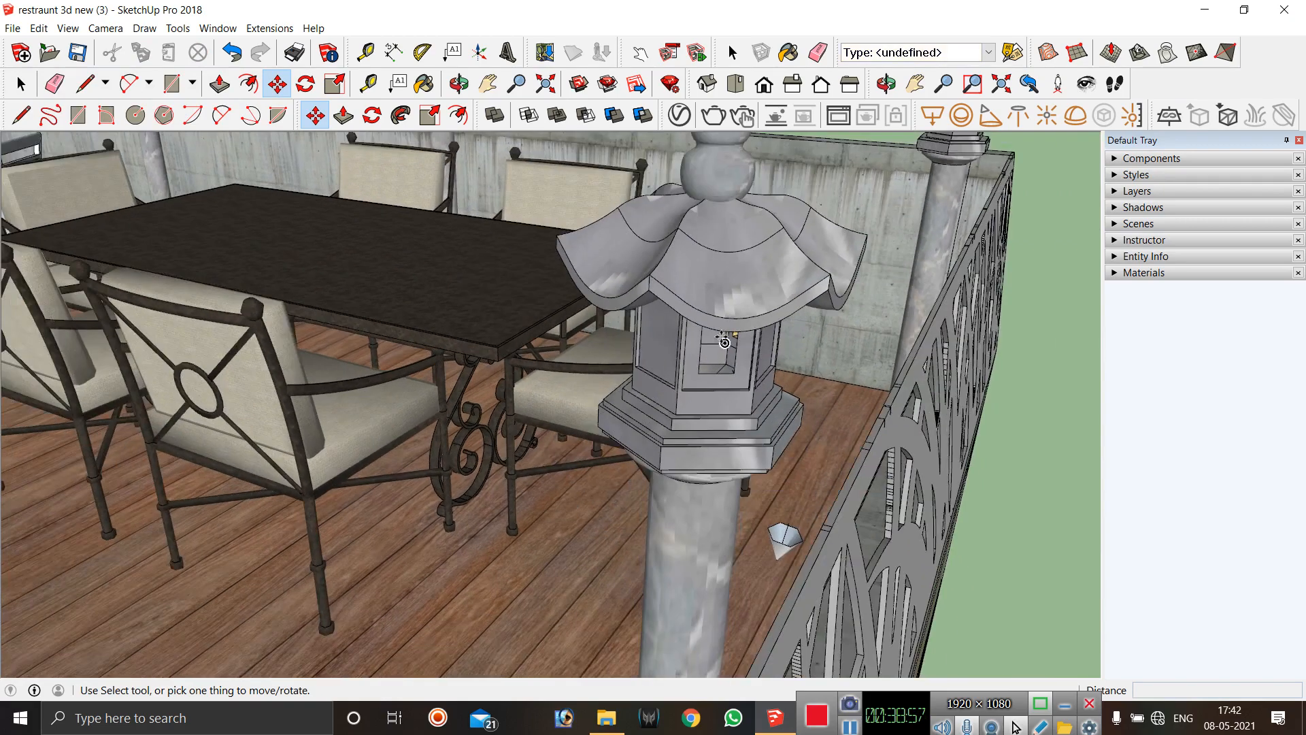
pyautogui.scroll(-8, 725, 341)
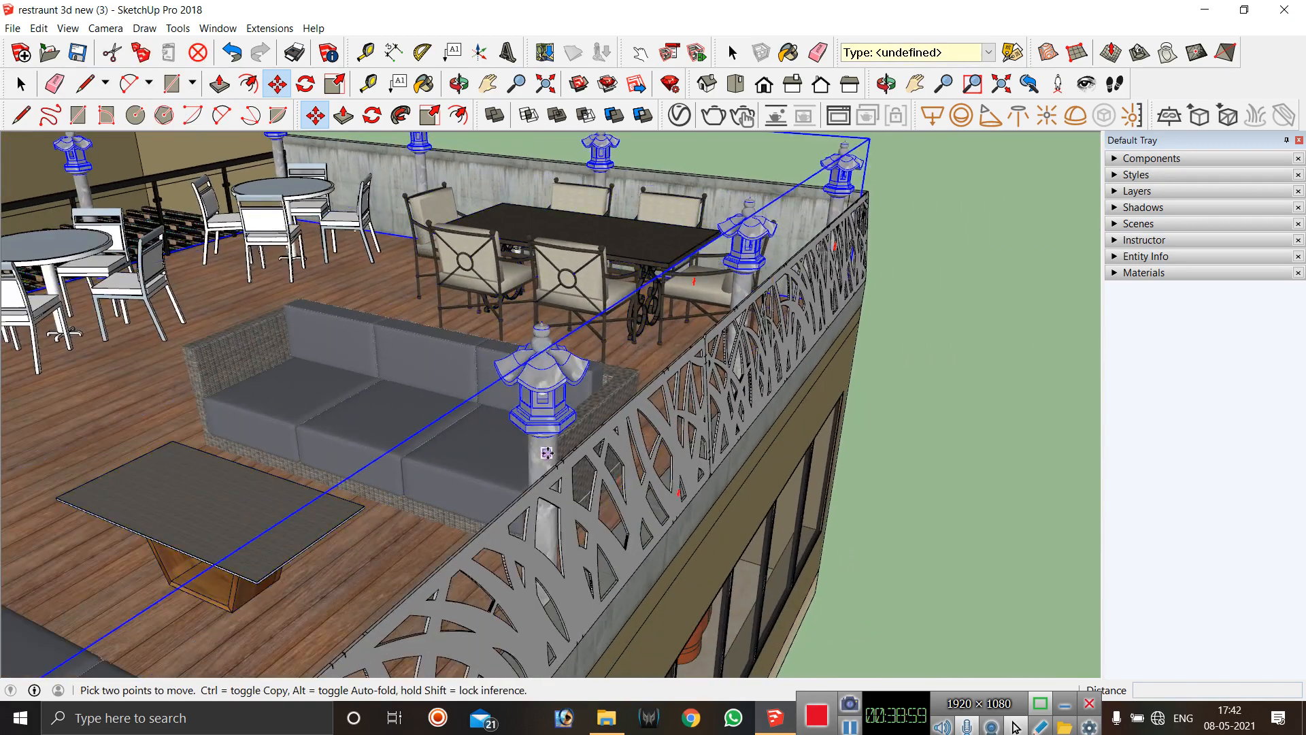
pyautogui.scroll(-6, 547, 453)
pyautogui.press('space')
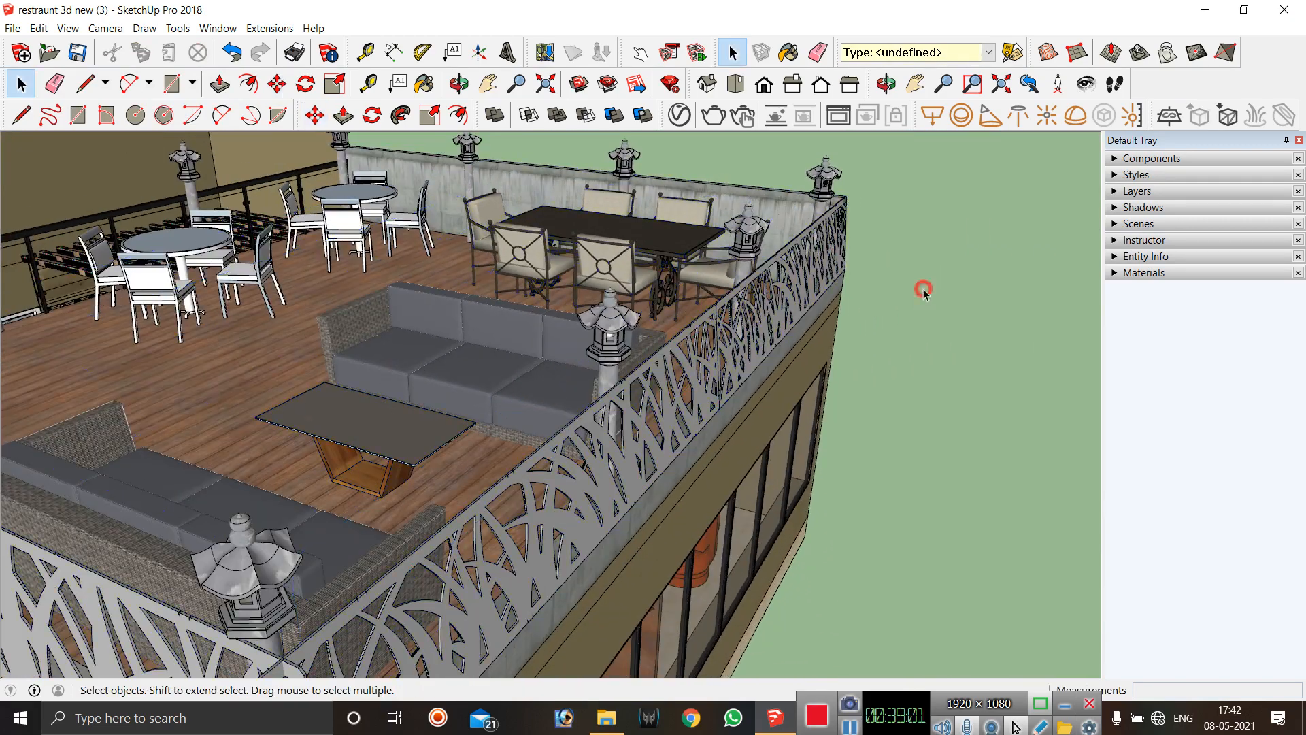
pyautogui.click(923, 290)
pyautogui.scroll(10, 595, 381)
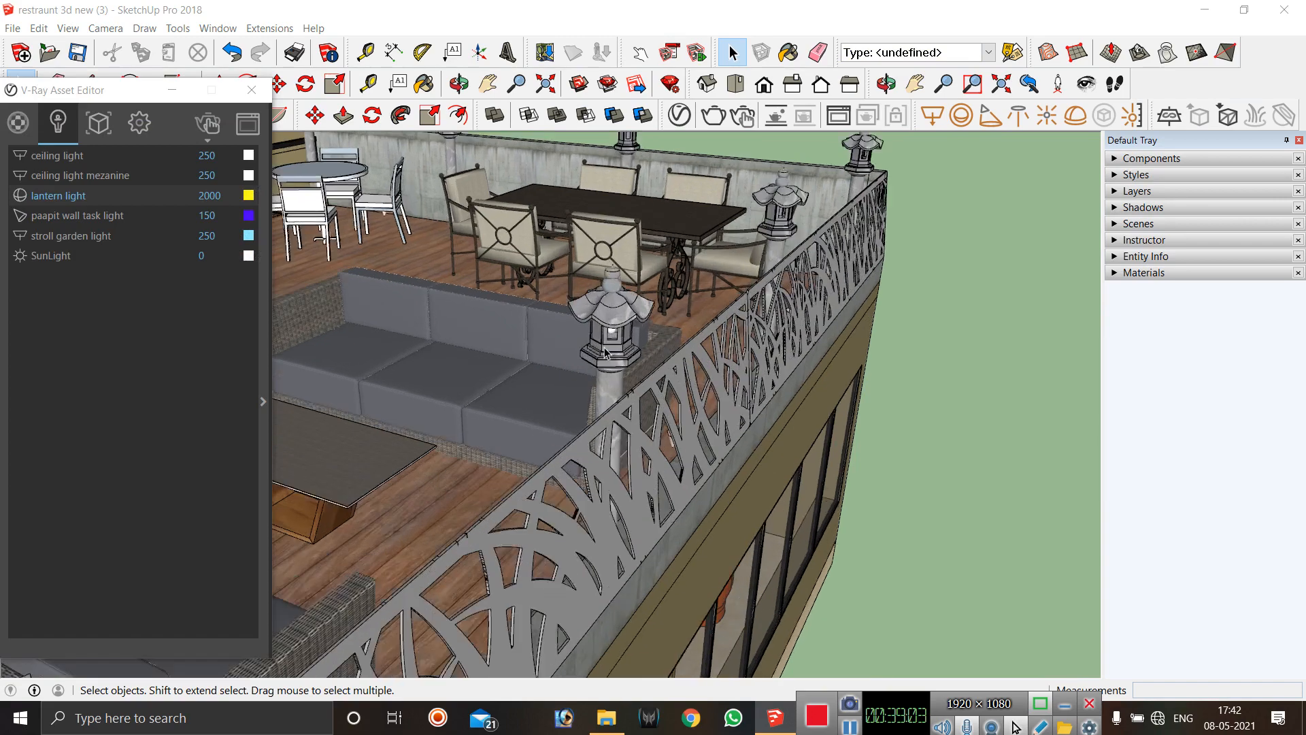
pyautogui.click(618, 303)
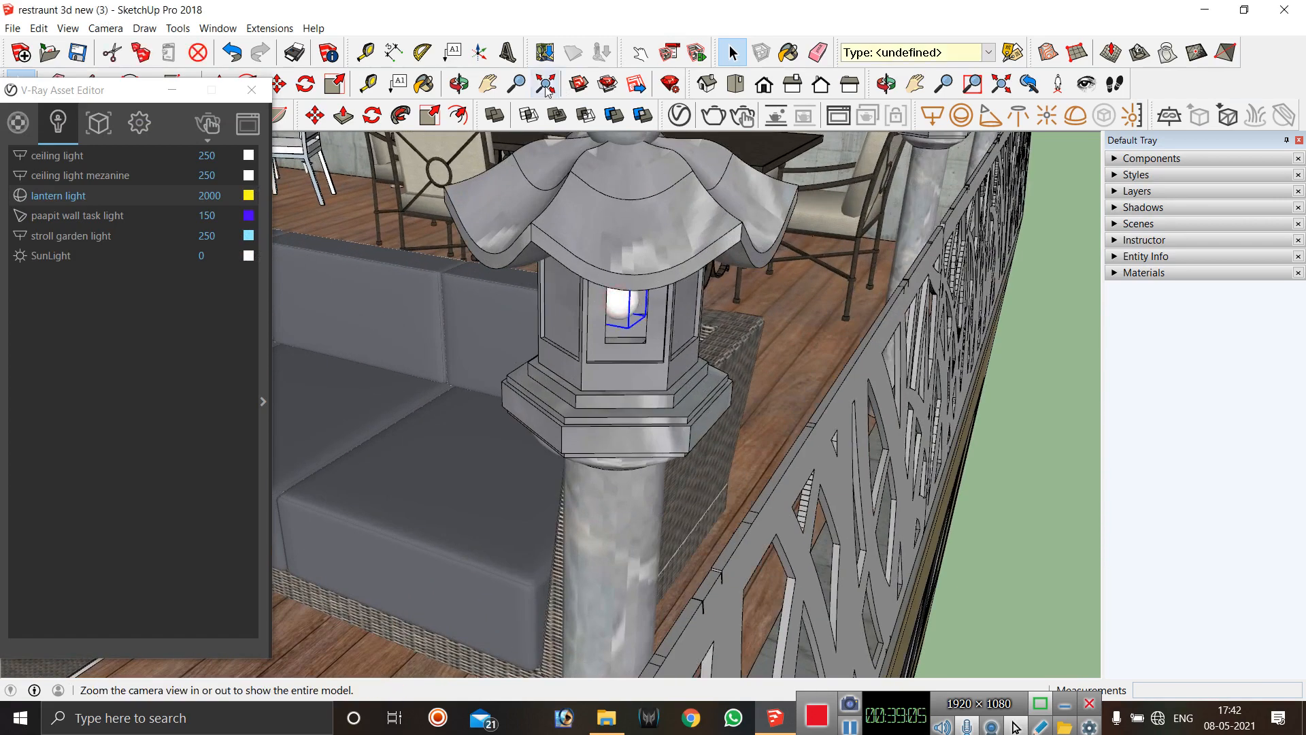
# Copy the sphere light 8' 1/2" into the third lantern along the side railing, from lantern tip to lantern tip.
pyautogui.click(314, 116)
pyautogui.scroll(-5, 517, 621)
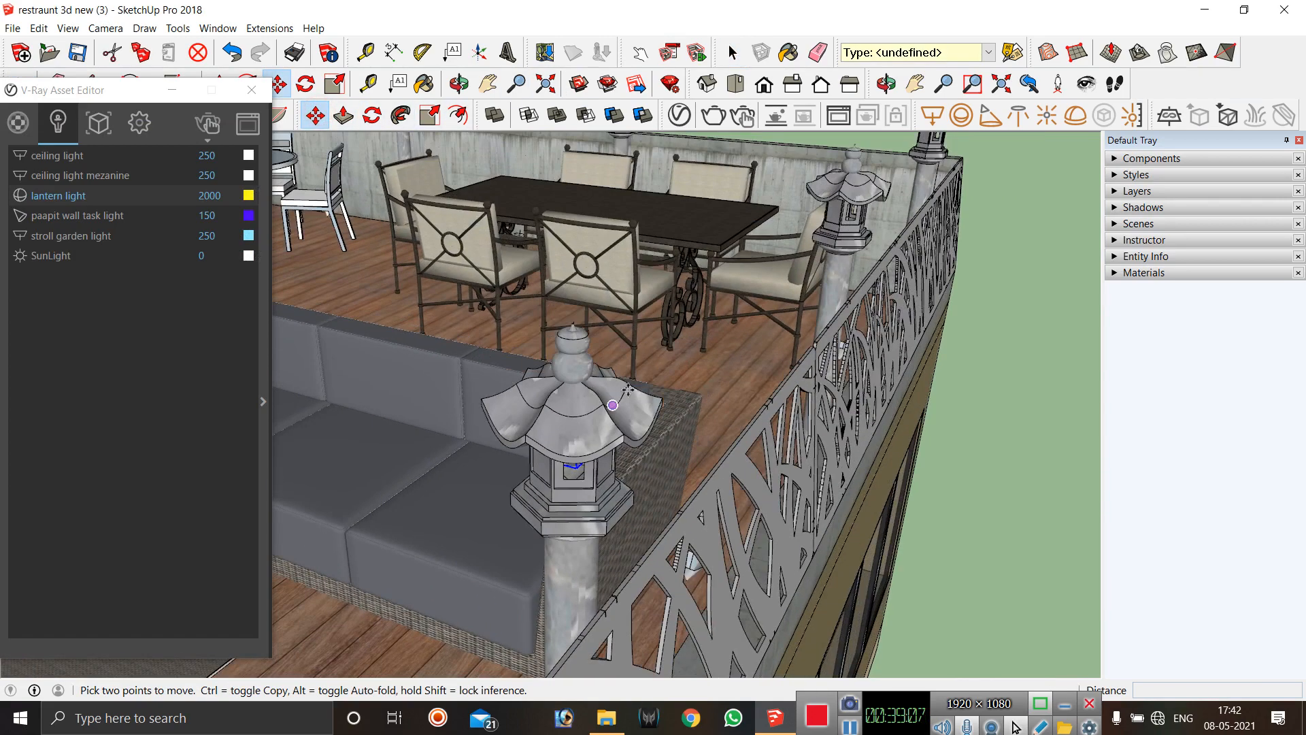
pyautogui.scroll(12, 579, 308)
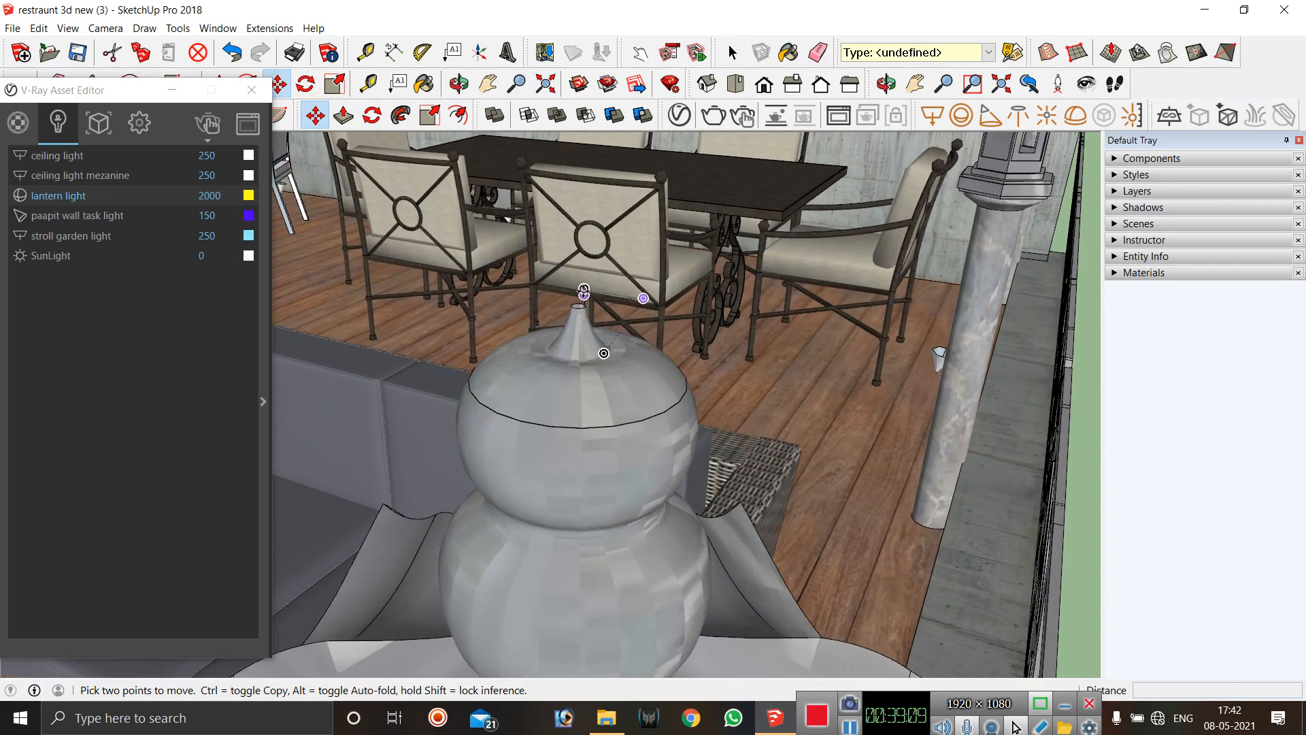
pyautogui.scroll(-4, 583, 291)
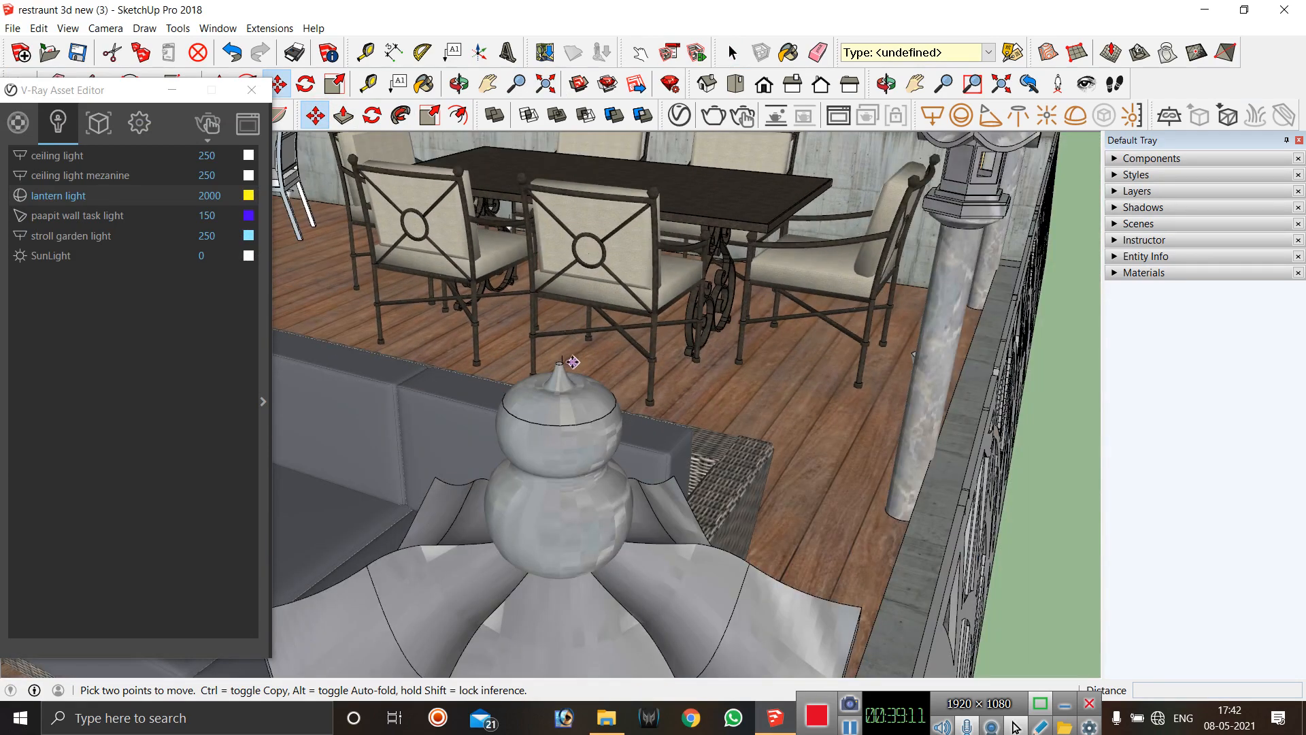
pyautogui.click(562, 355)
pyautogui.scroll(-3, 564, 336)
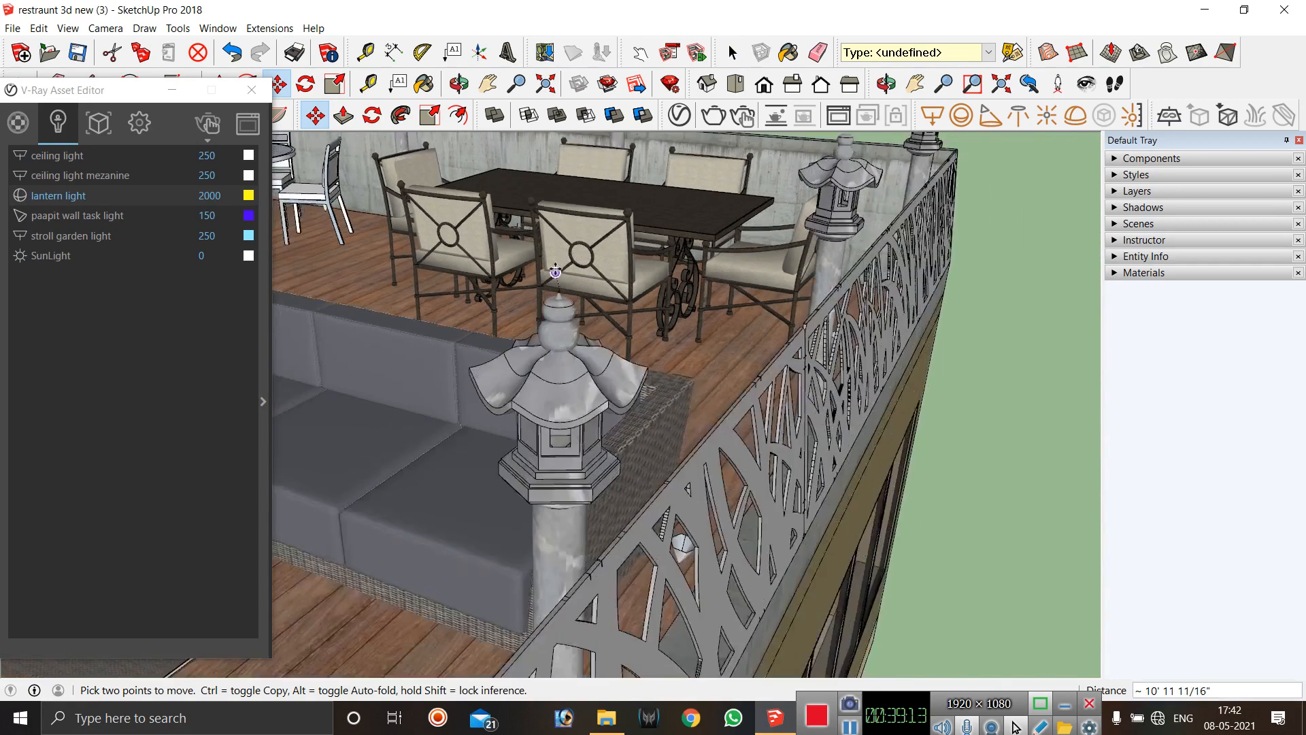
pyautogui.press('ctrl')
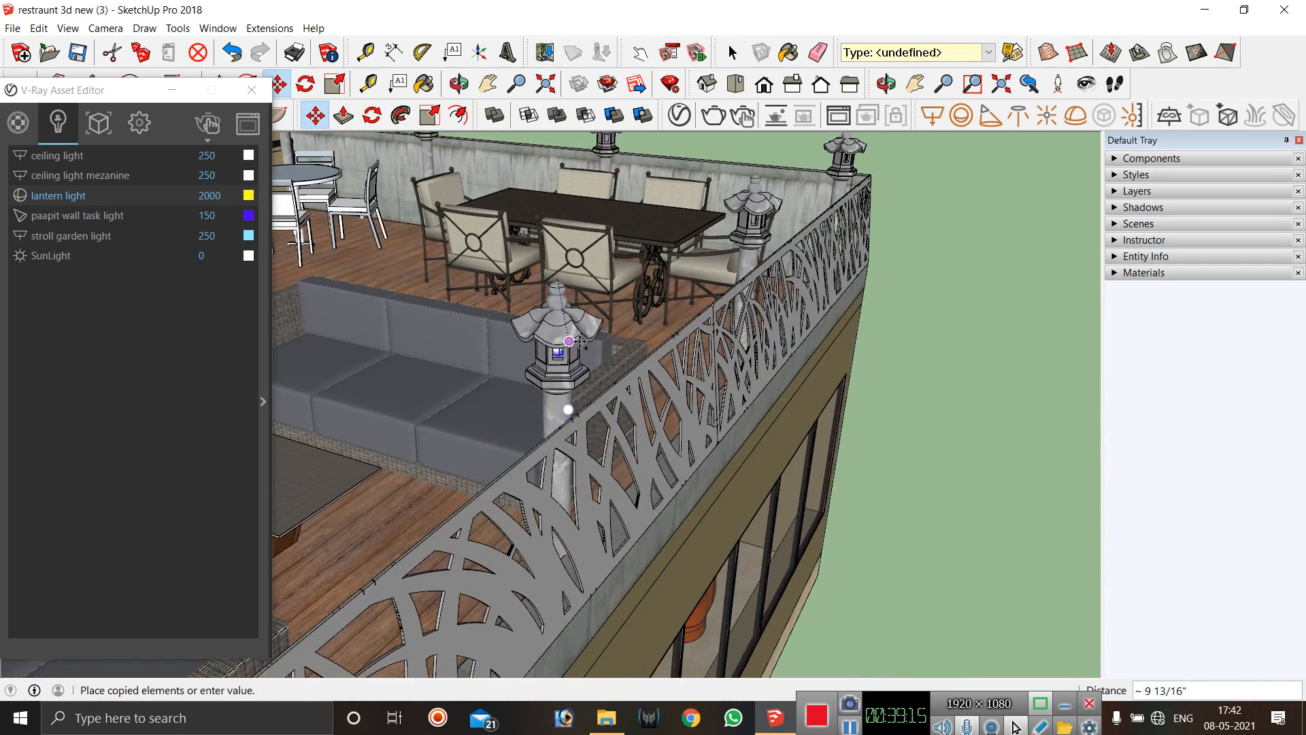
pyautogui.scroll(8, 753, 210)
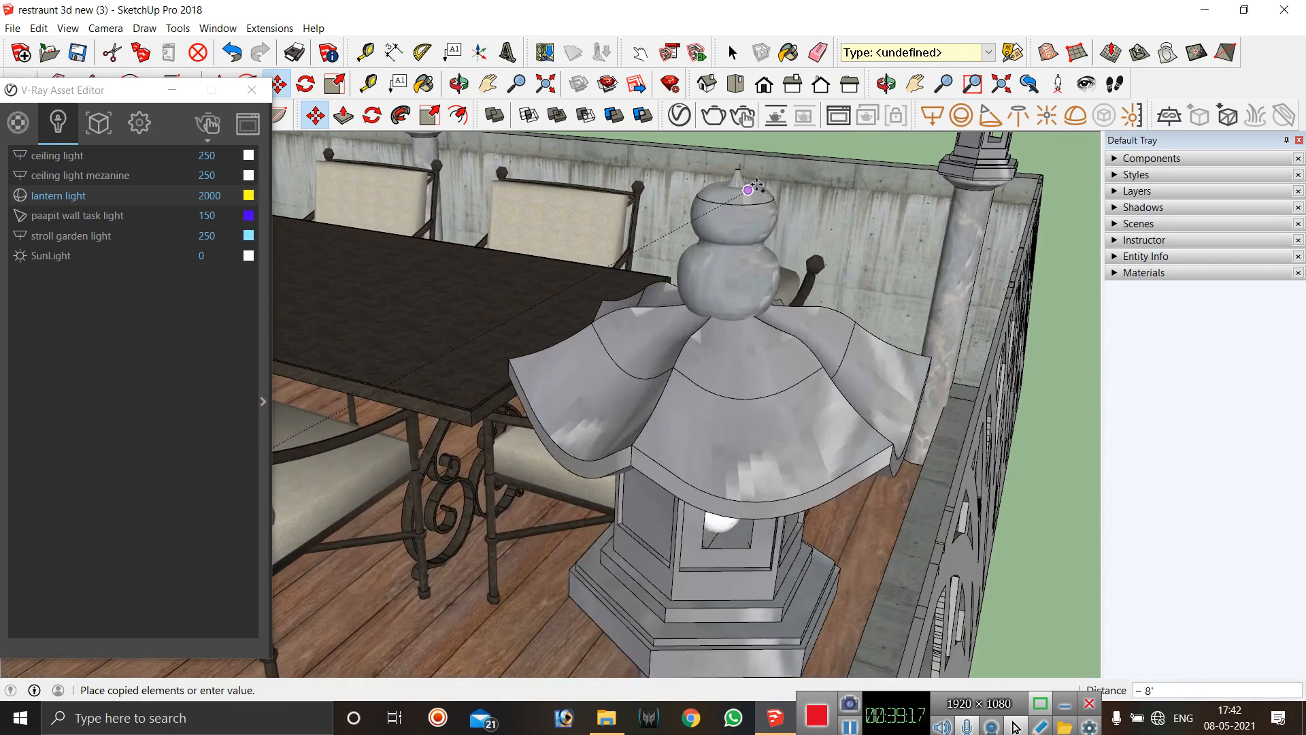
pyautogui.scroll(-2, 708, 288)
pyautogui.scroll(1, 682, 258)
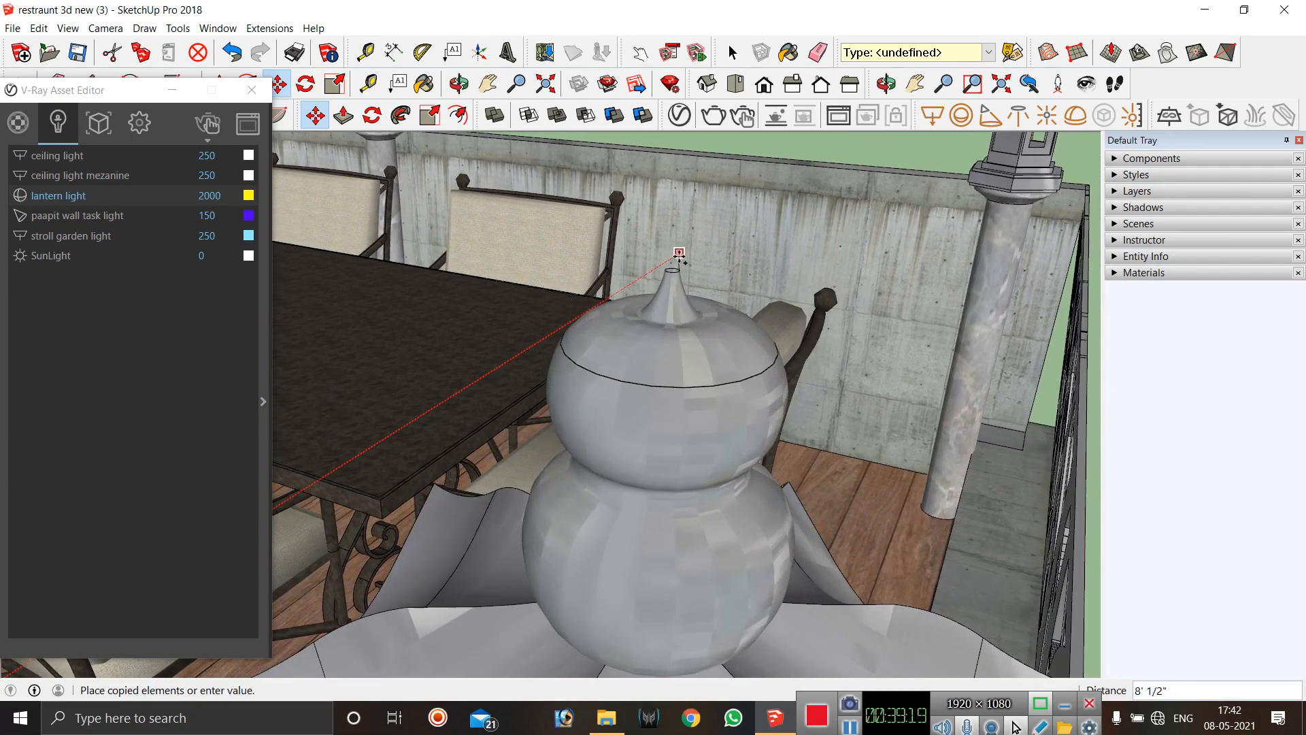
pyautogui.click(679, 253)
pyautogui.scroll(-3, 703, 210)
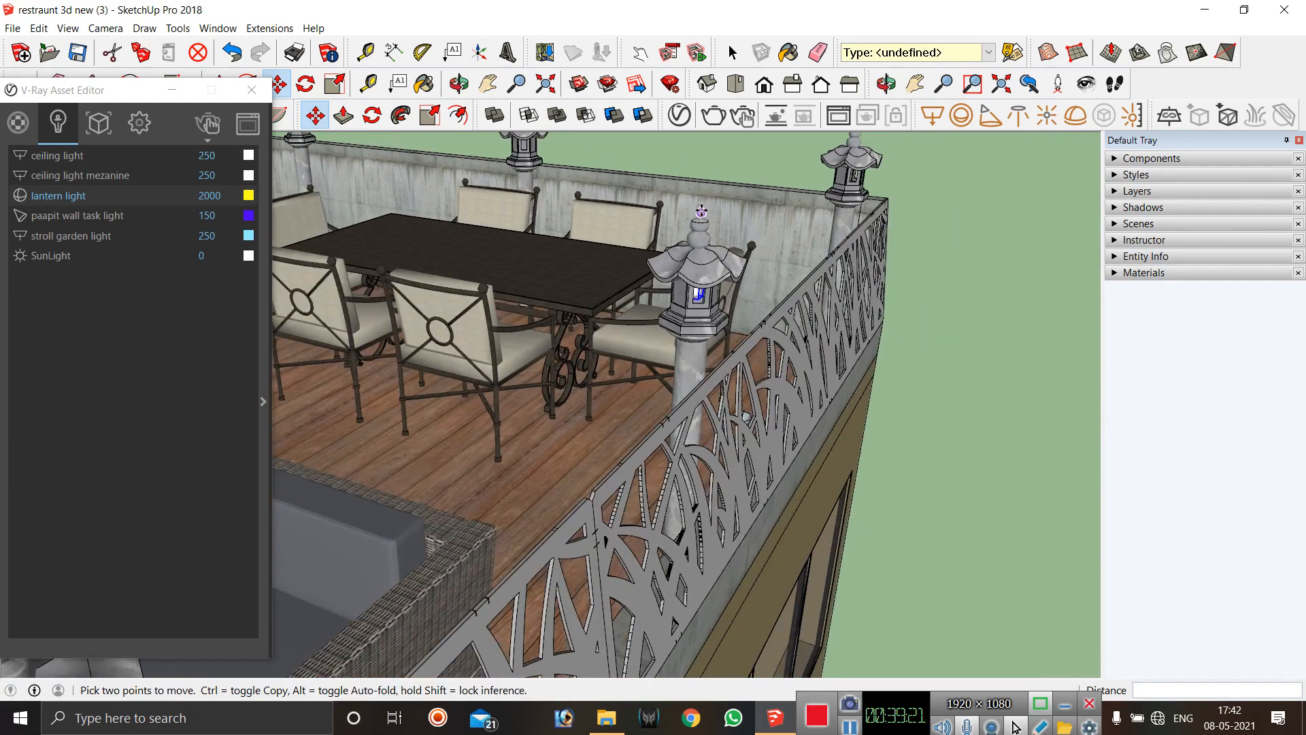
pyautogui.scroll(2, 701, 216)
pyautogui.scroll(2, 701, 217)
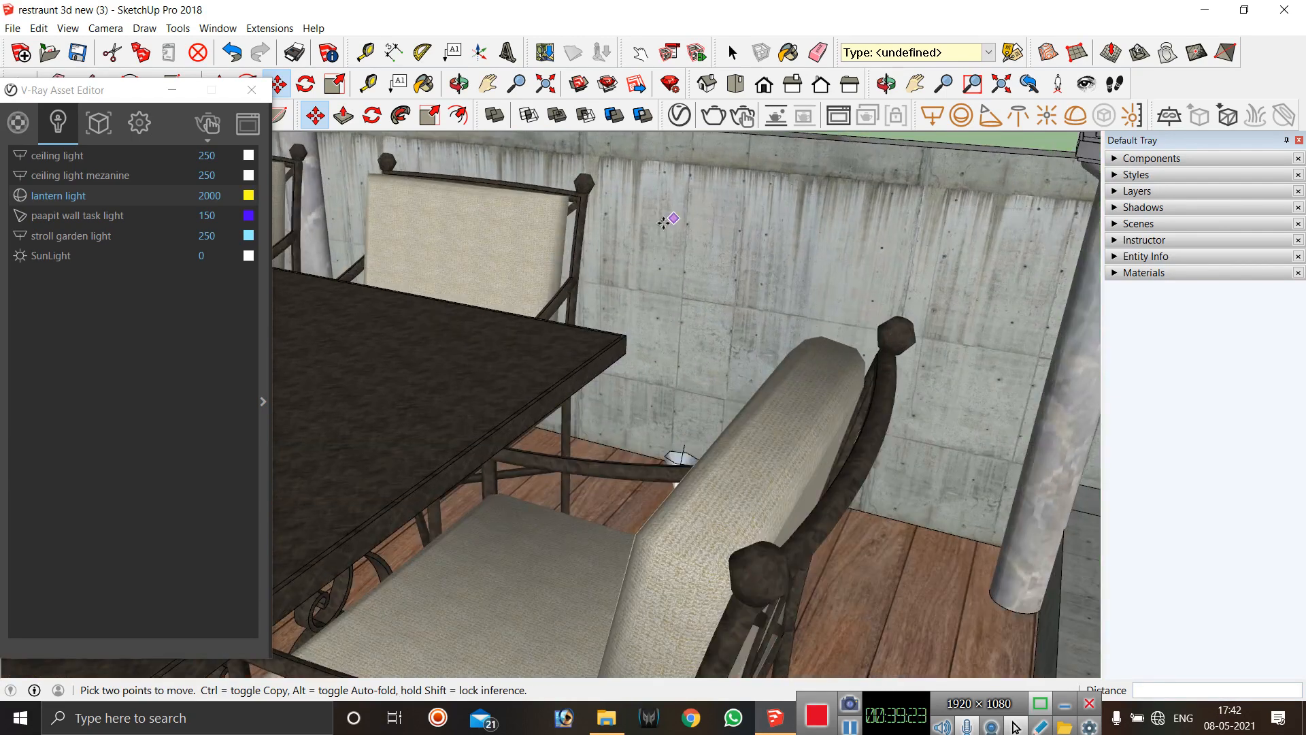
pyautogui.scroll(-1, 755, 465)
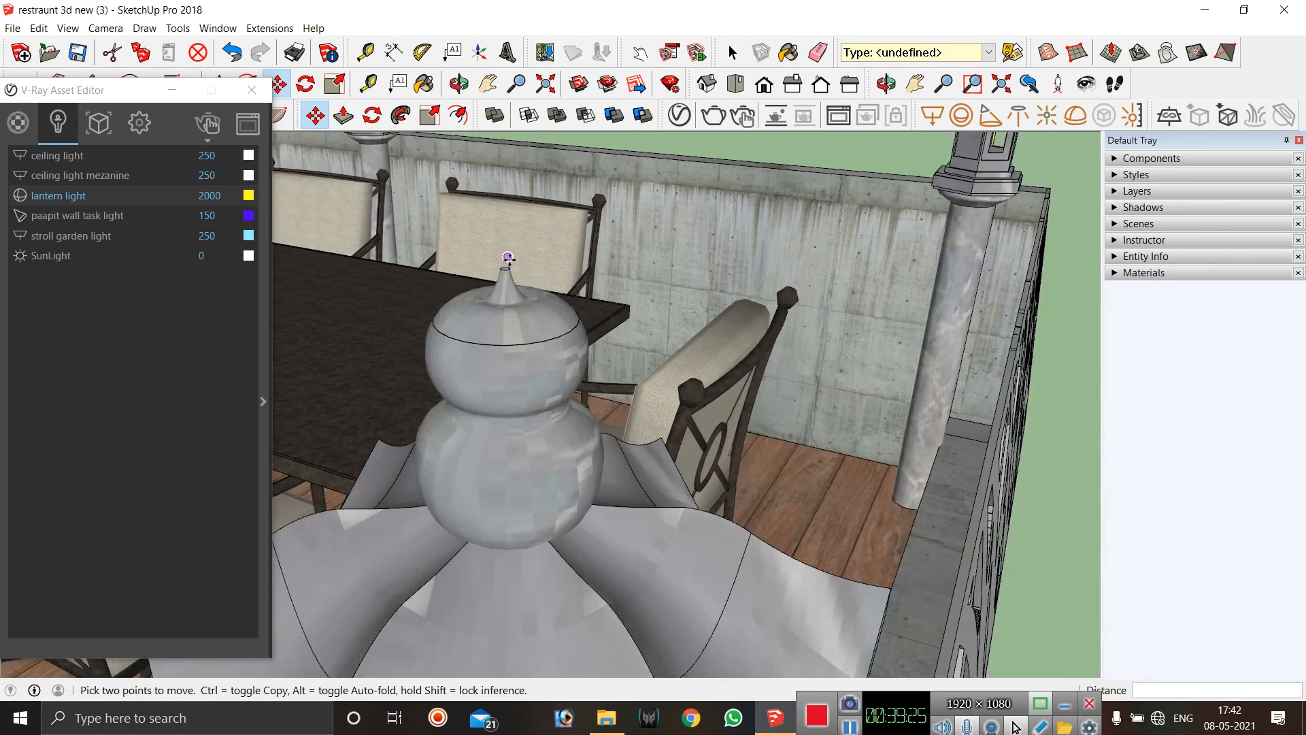
pyautogui.click(507, 257)
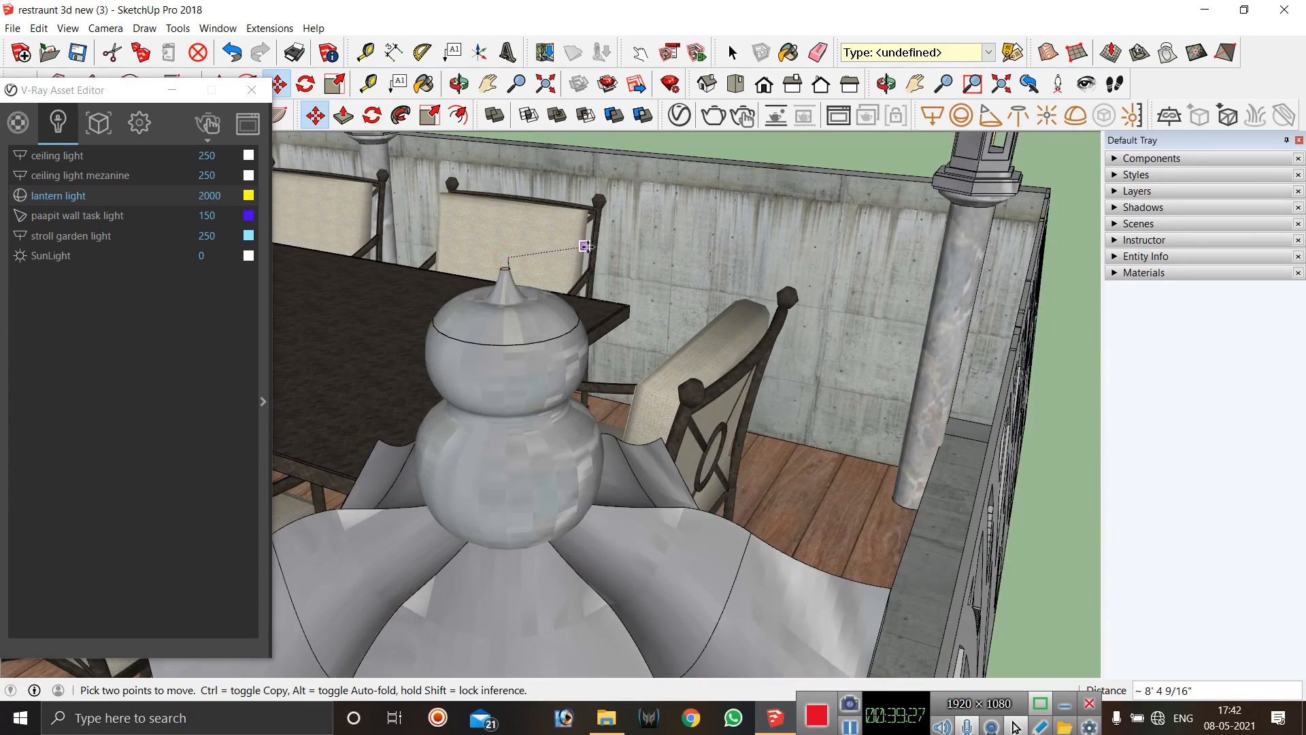
pyautogui.press('space')
pyautogui.scroll(-3, 556, 246)
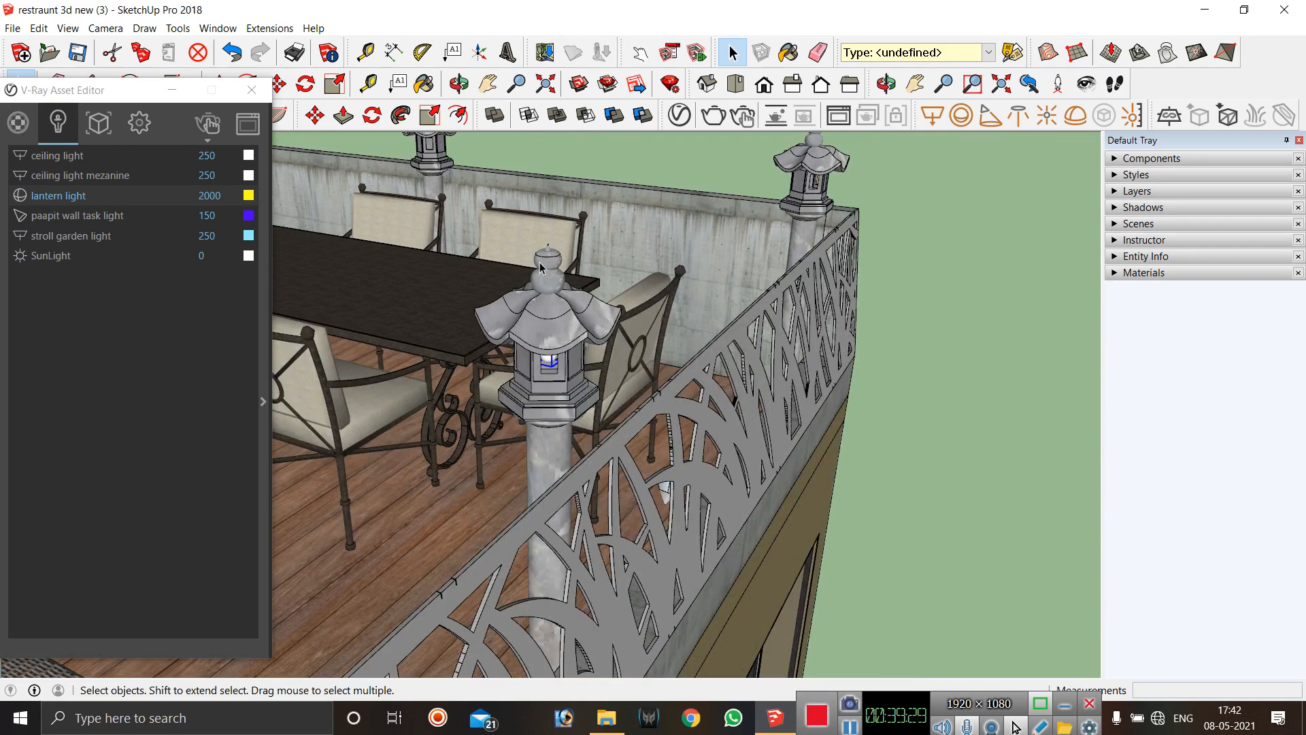
# Copy the sphere light from the third lantern into the corner lantern at the end of the side railing, from lantern tip to lantern tip.
pyautogui.scroll(1, 541, 267)
pyautogui.click(315, 115)
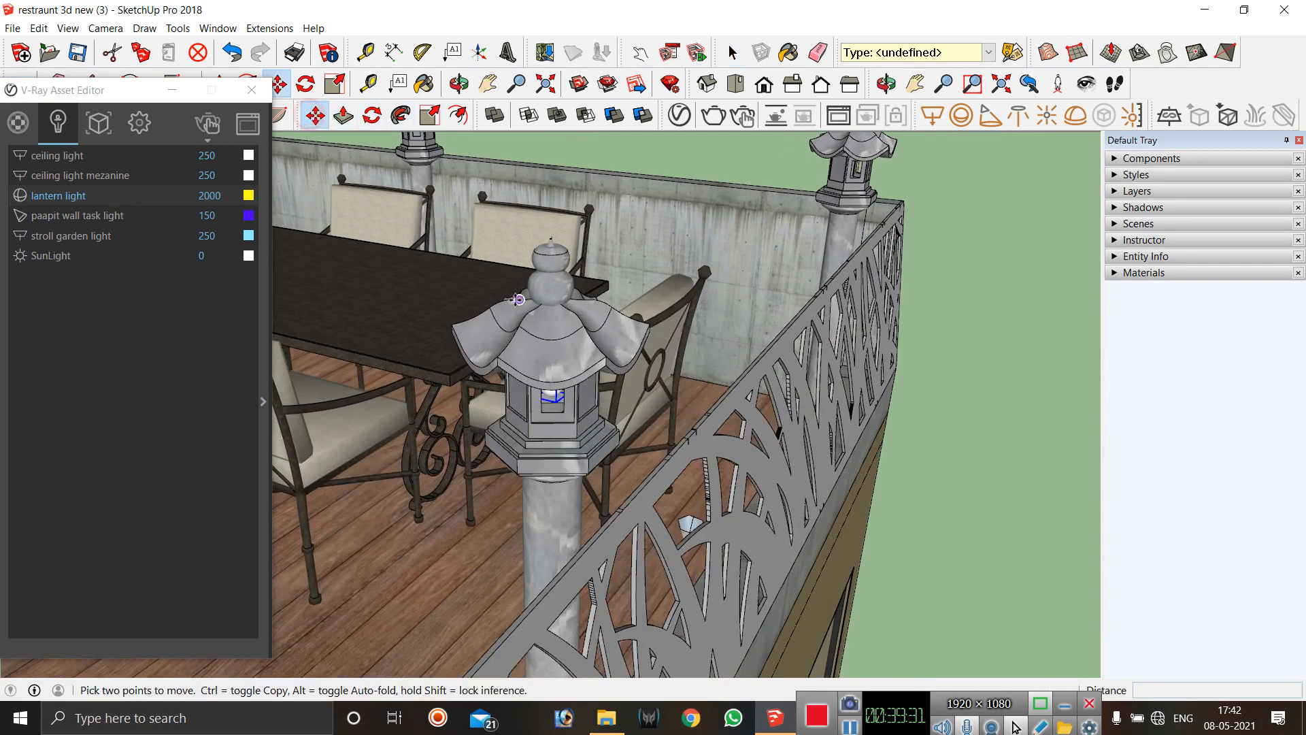
pyautogui.scroll(8, 577, 252)
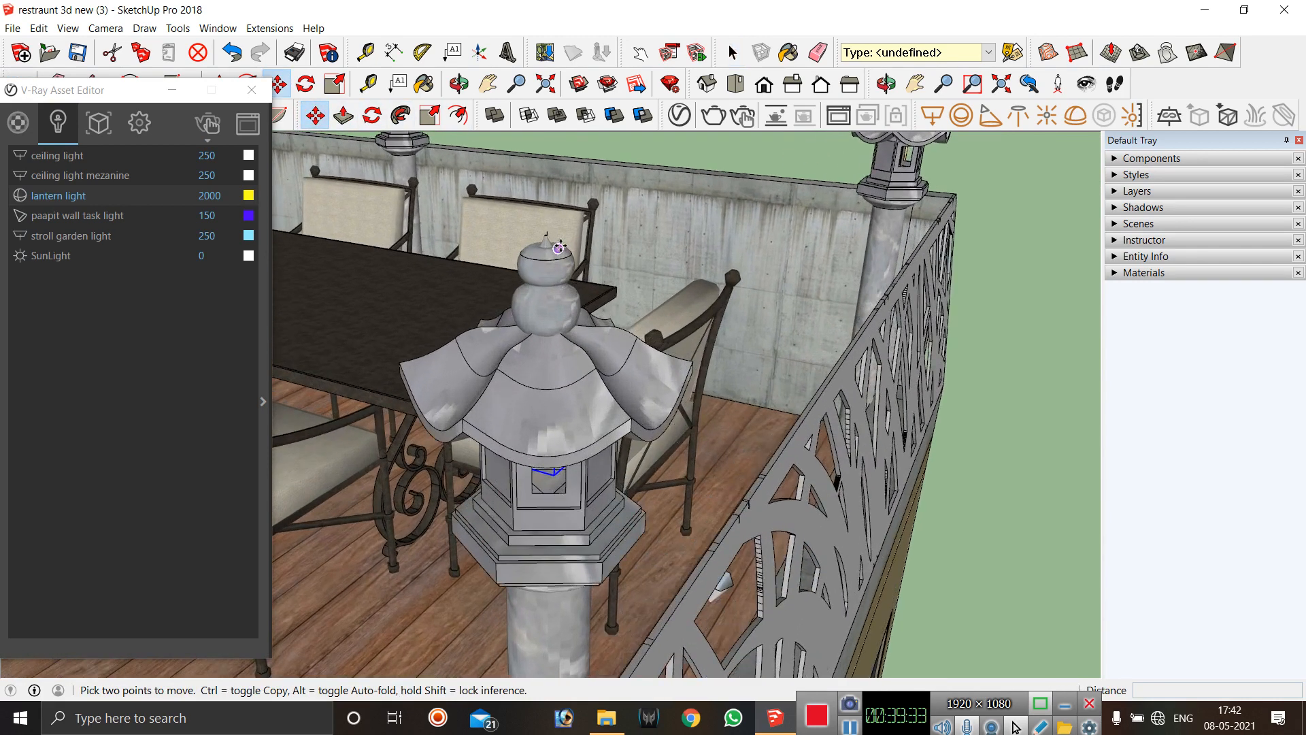
pyautogui.scroll(-2, 616, 302)
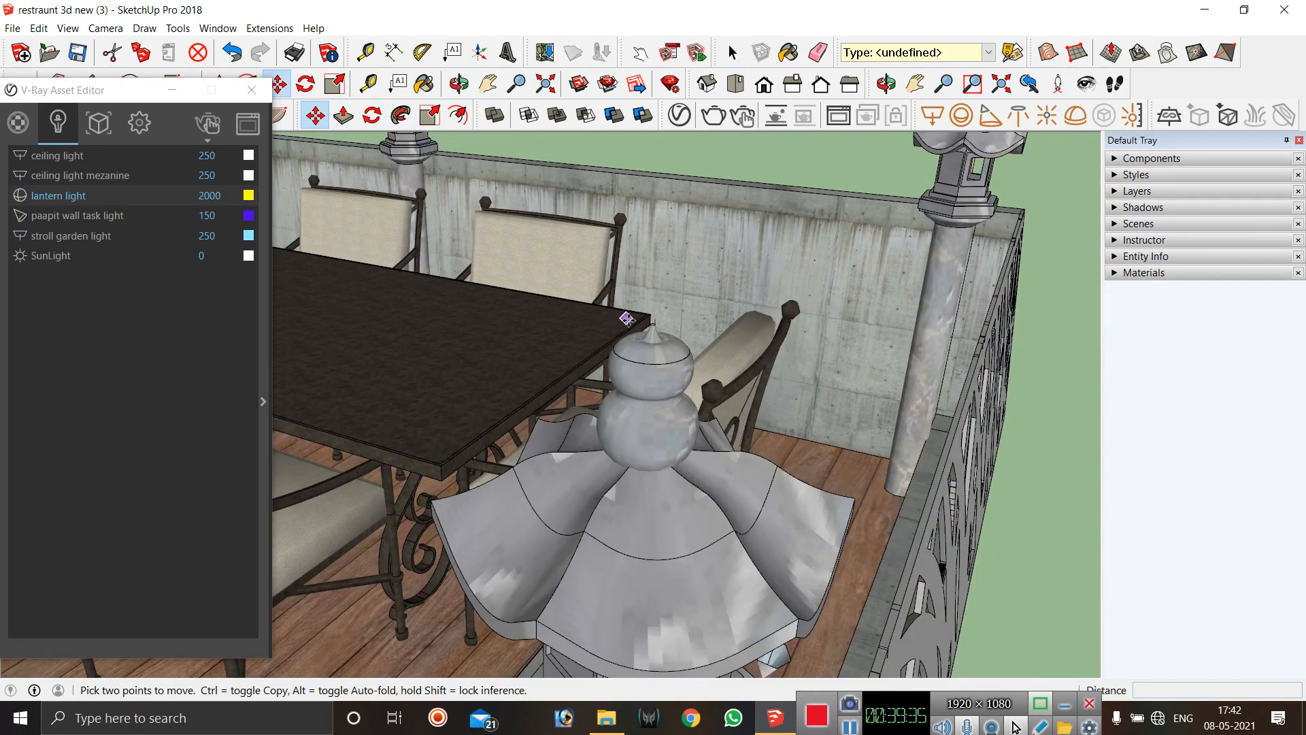
pyautogui.click(655, 318)
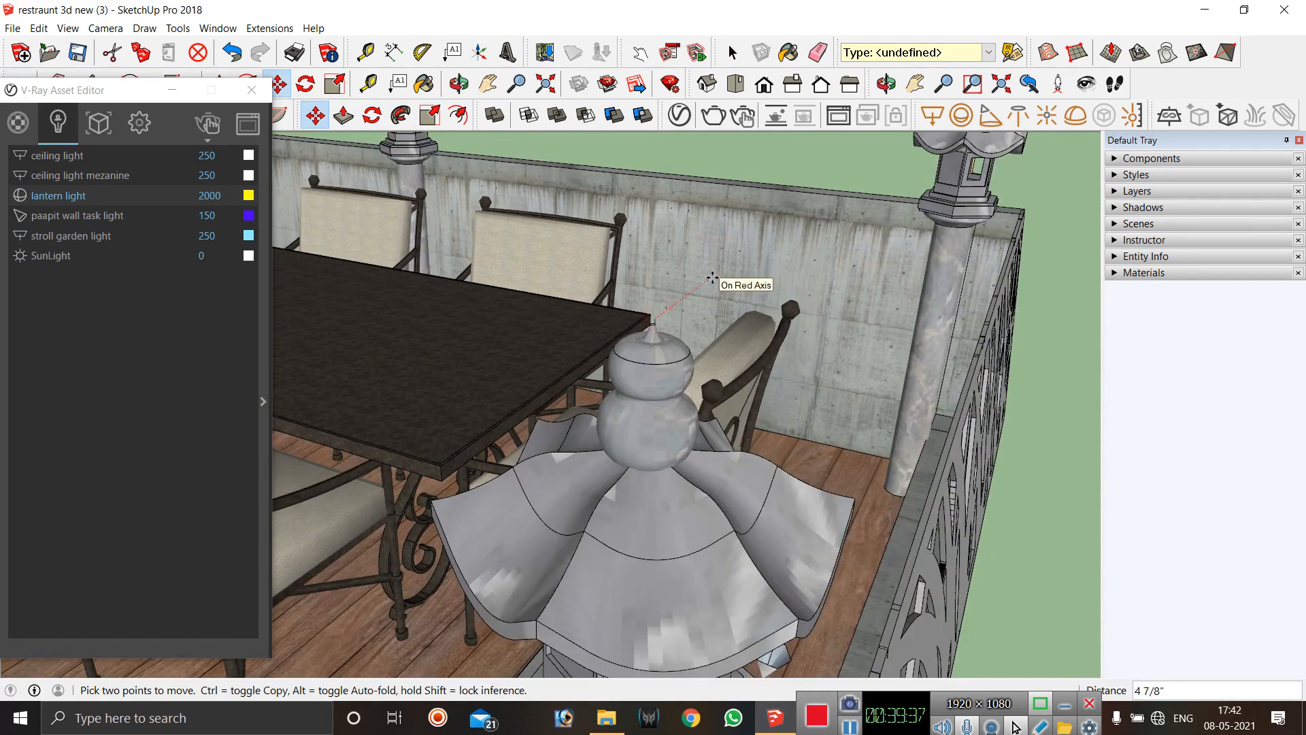
pyautogui.scroll(-3, 503, 298)
pyautogui.scroll(-1, 503, 298)
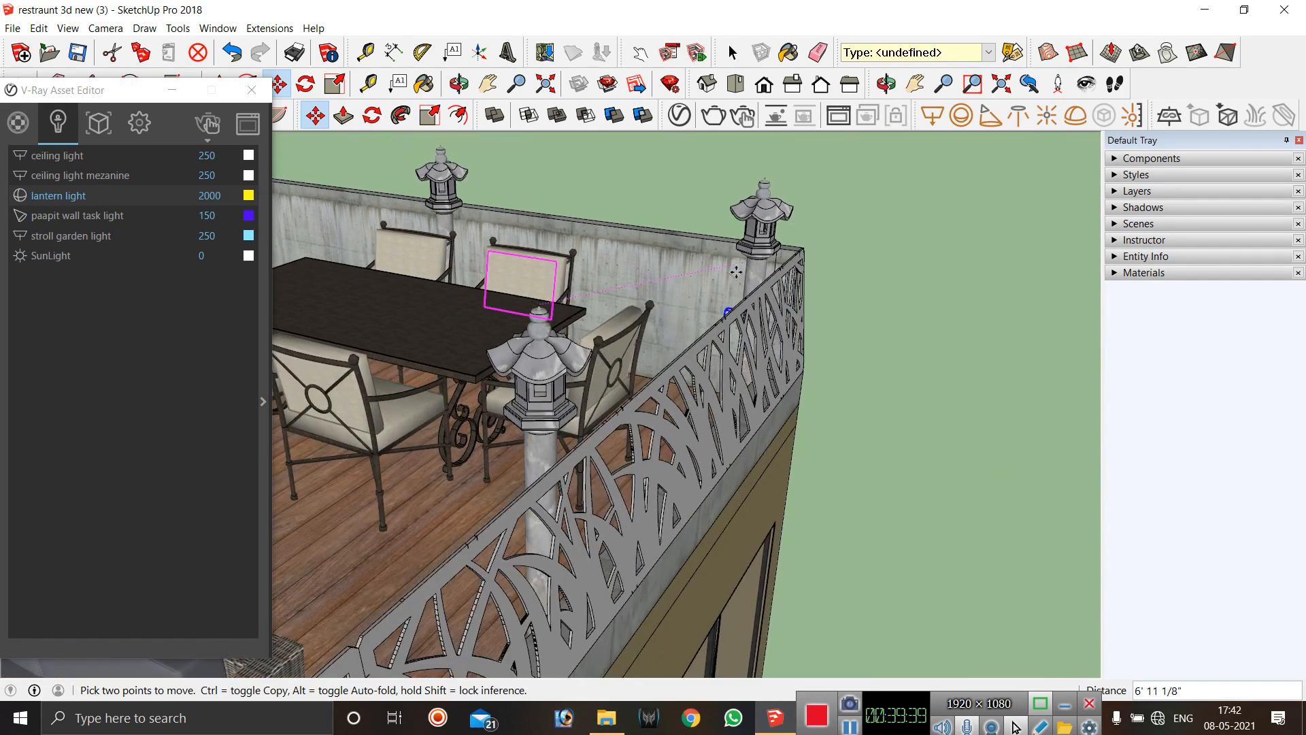
pyautogui.press('ctrl')
pyautogui.scroll(5, 785, 186)
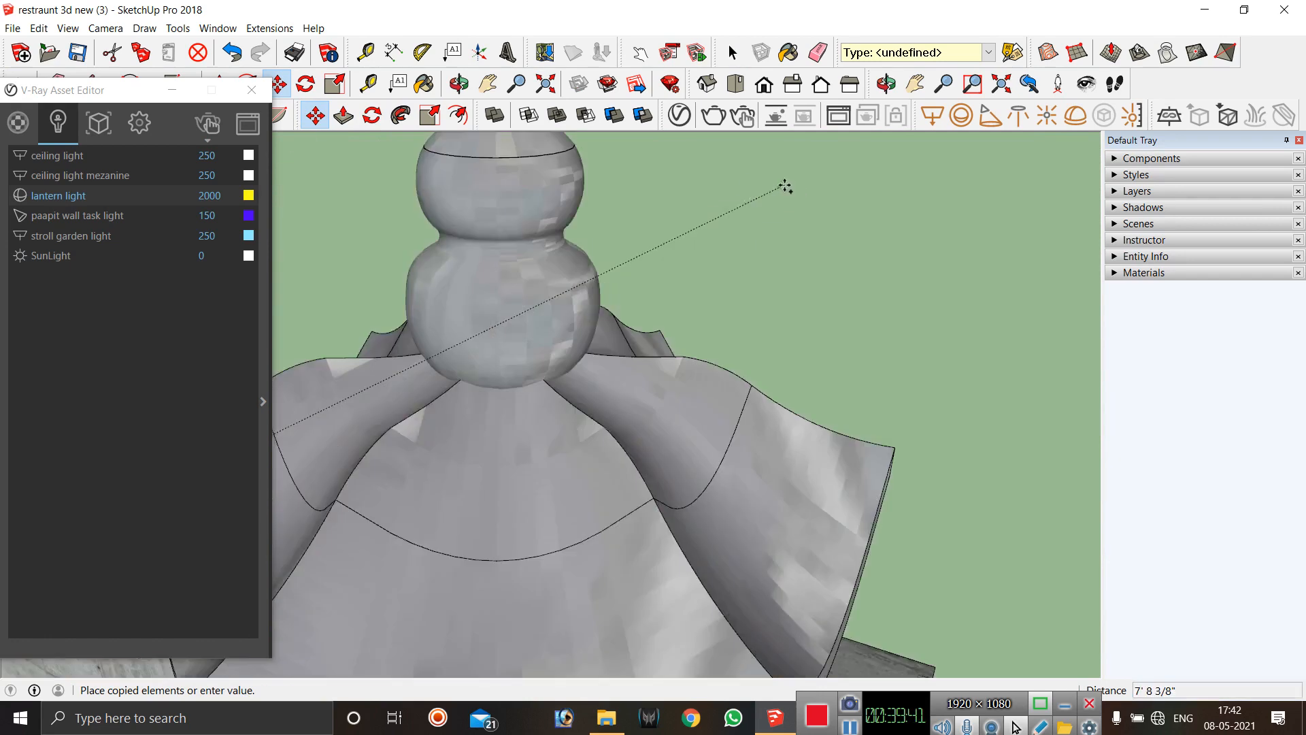
pyautogui.scroll(3, 784, 186)
pyautogui.scroll(-6, 752, 186)
pyautogui.scroll(5, 635, 211)
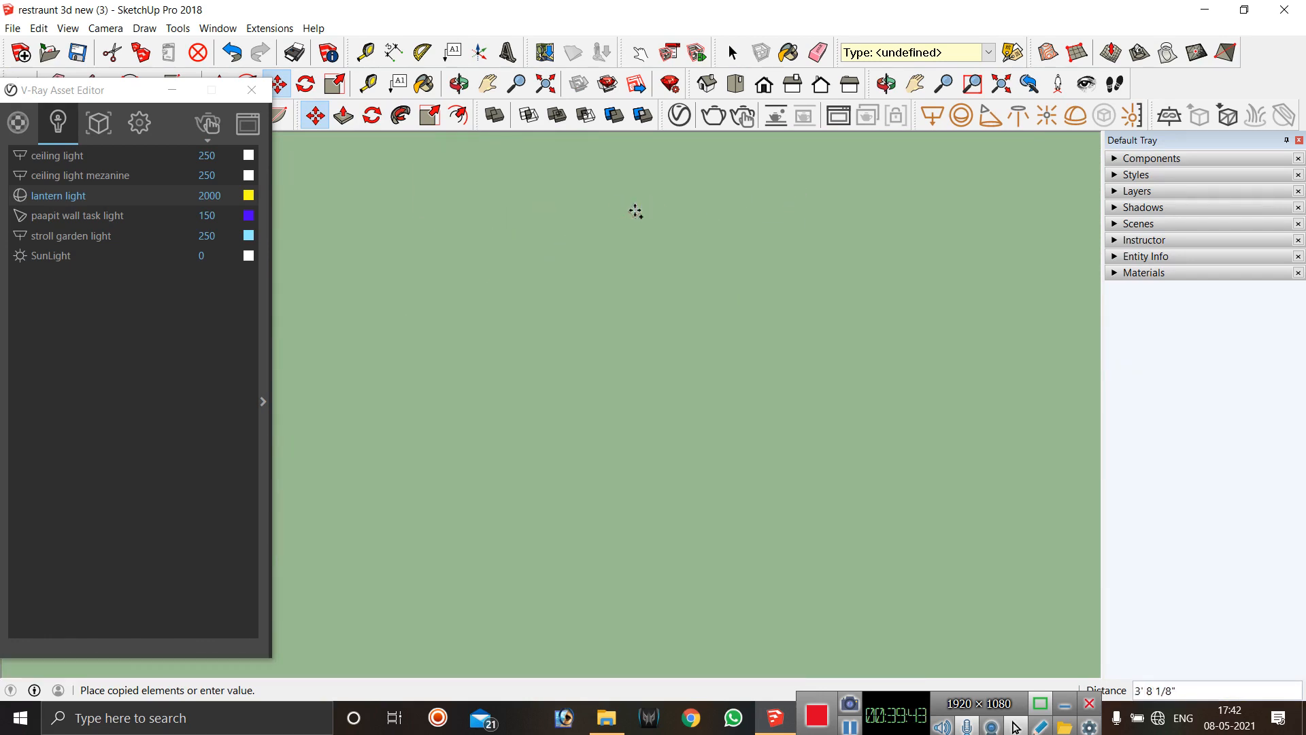
pyautogui.scroll(-5, 640, 216)
pyautogui.scroll(3, 699, 214)
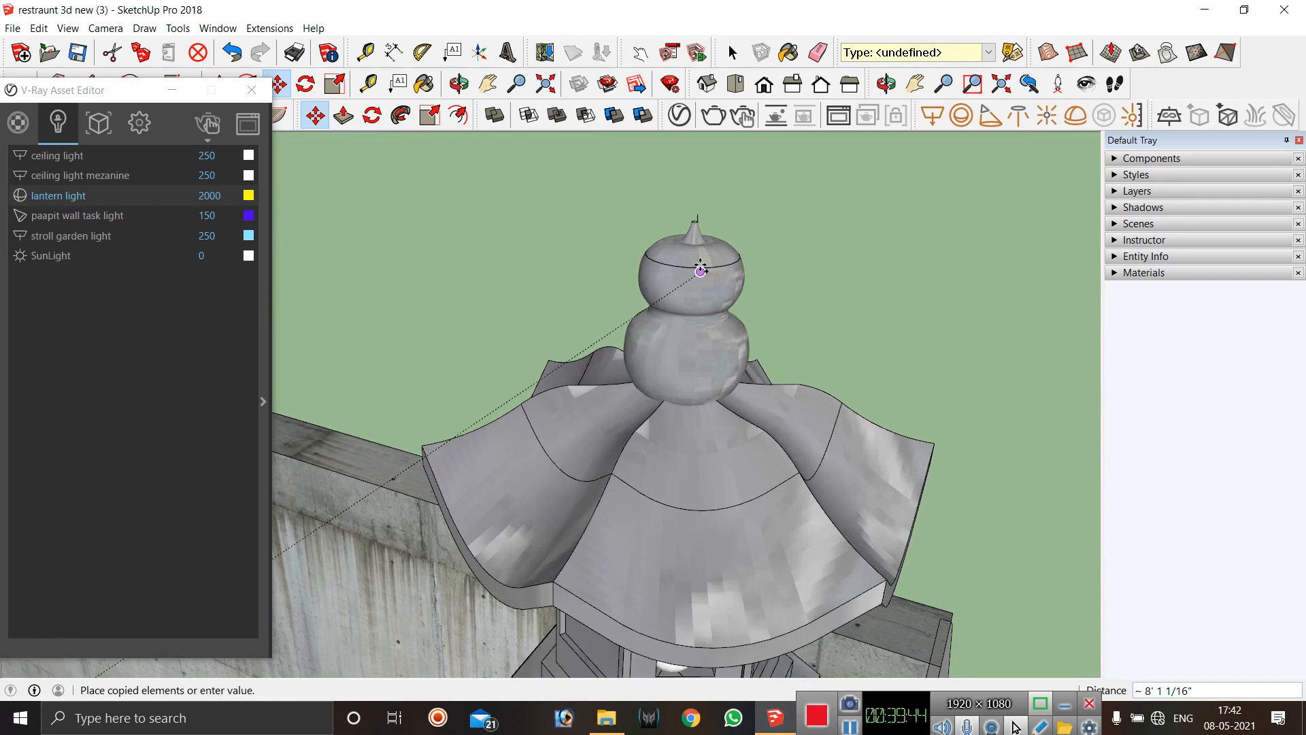
pyautogui.click(699, 214)
pyautogui.scroll(-5, 743, 218)
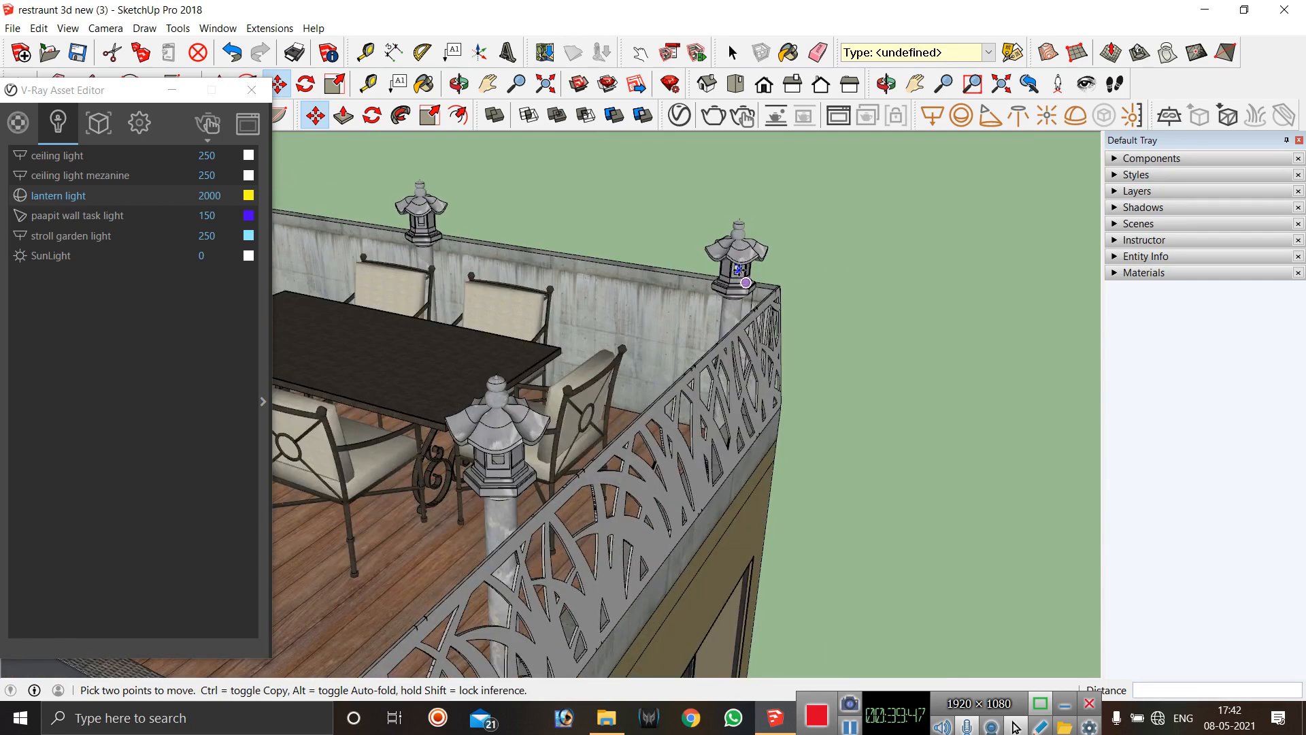
# Copy the corner lantern's sphere light about 7' 4" into the next lantern along the back parapet wall, using the lantern tips as reference points.
pyautogui.scroll(4, 738, 268)
pyautogui.scroll(4, 736, 209)
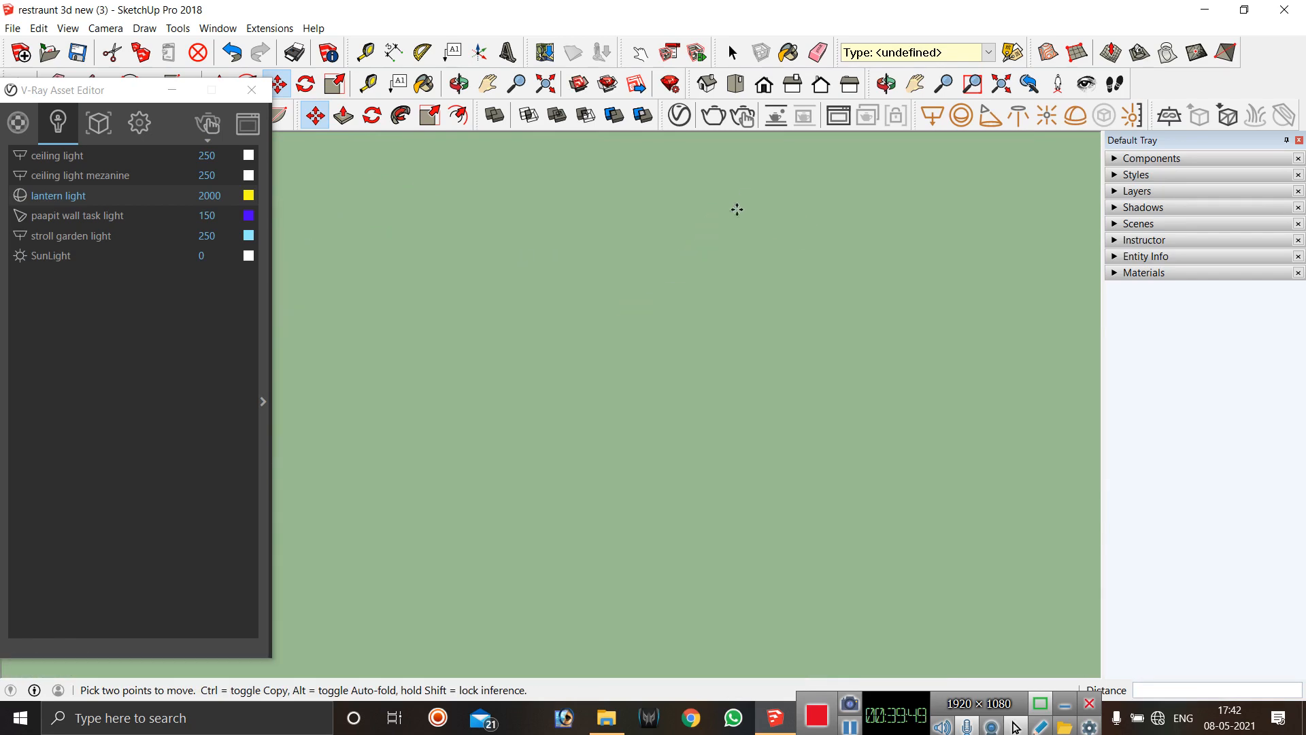
pyautogui.scroll(-5, 730, 234)
pyautogui.scroll(6, 720, 257)
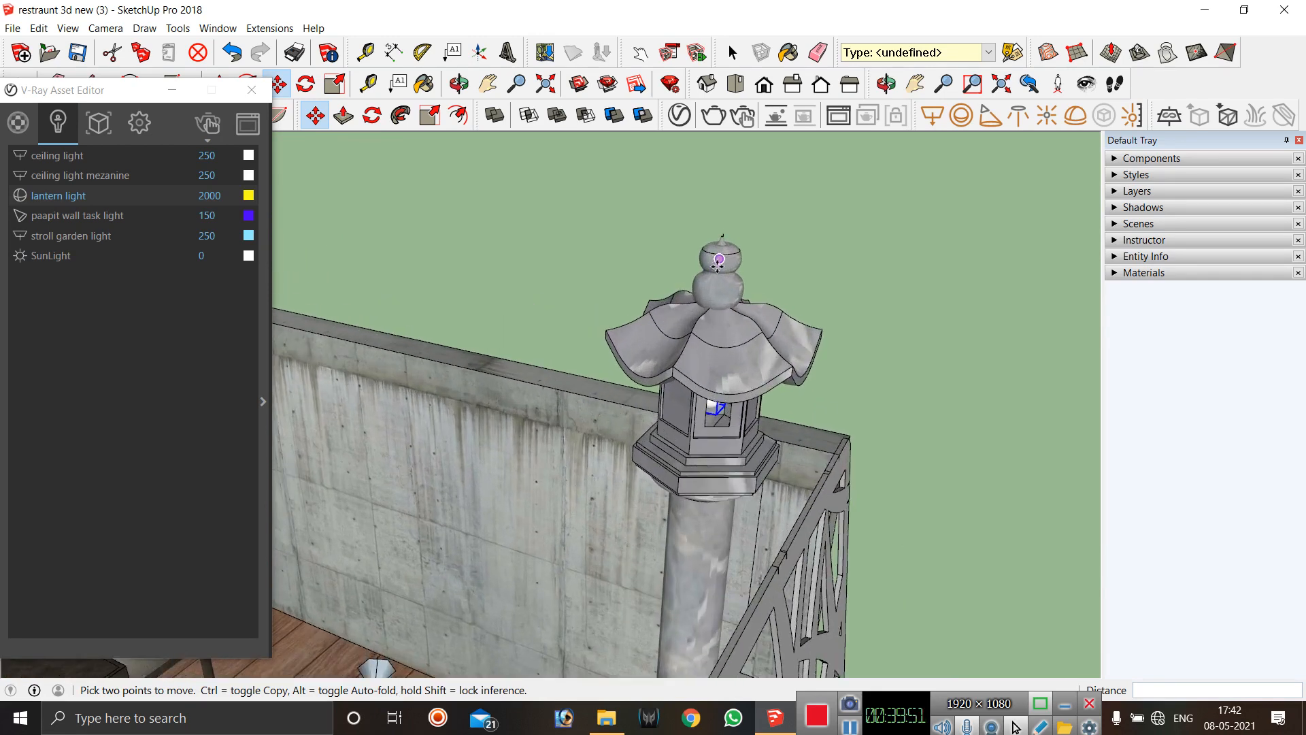
pyautogui.scroll(2, 719, 258)
pyautogui.click(730, 191)
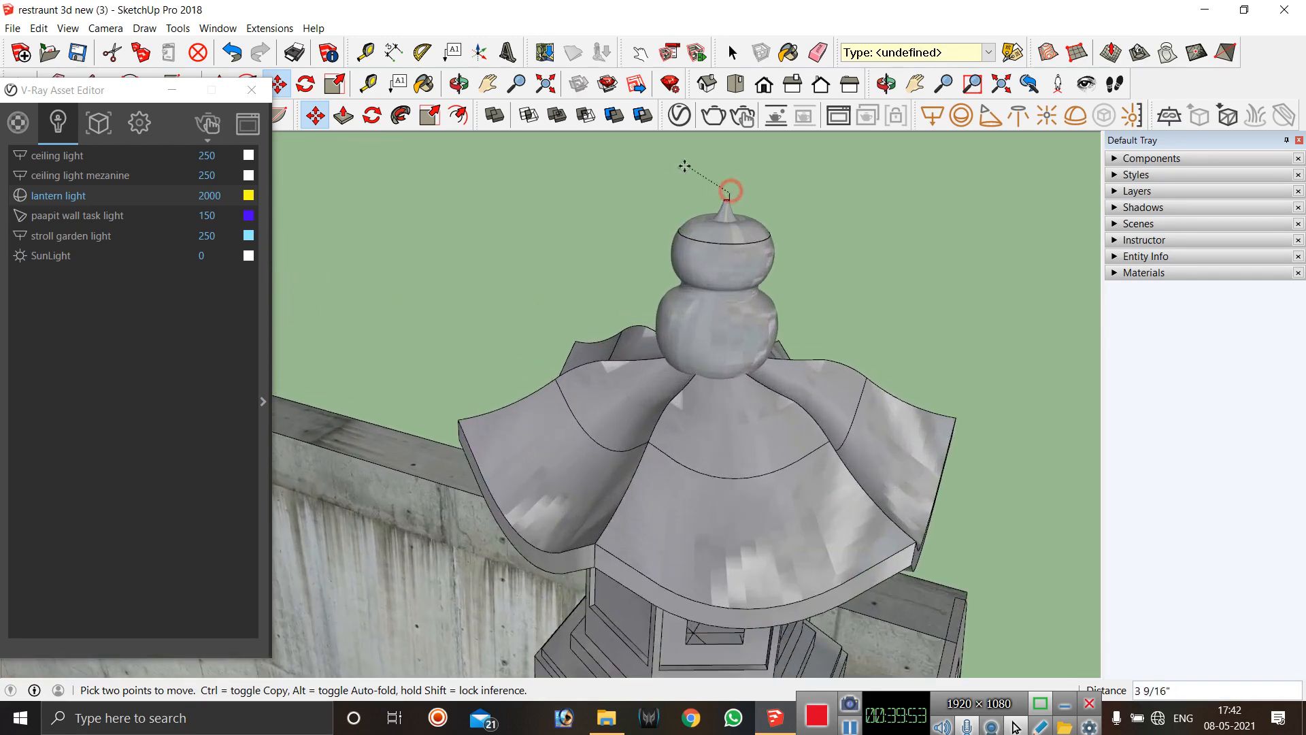
pyautogui.scroll(-6, 846, 210)
pyautogui.press('ctrl')
pyautogui.scroll(4, 560, 174)
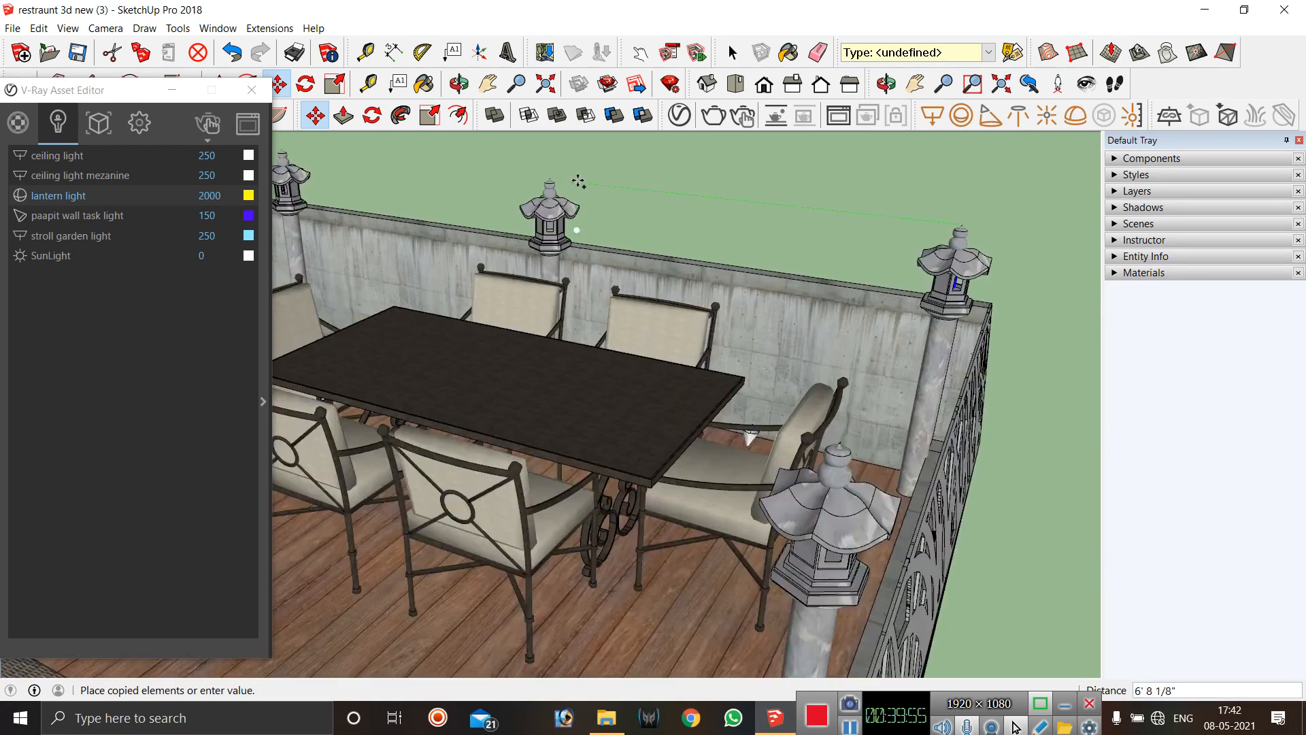
pyautogui.scroll(5, 551, 174)
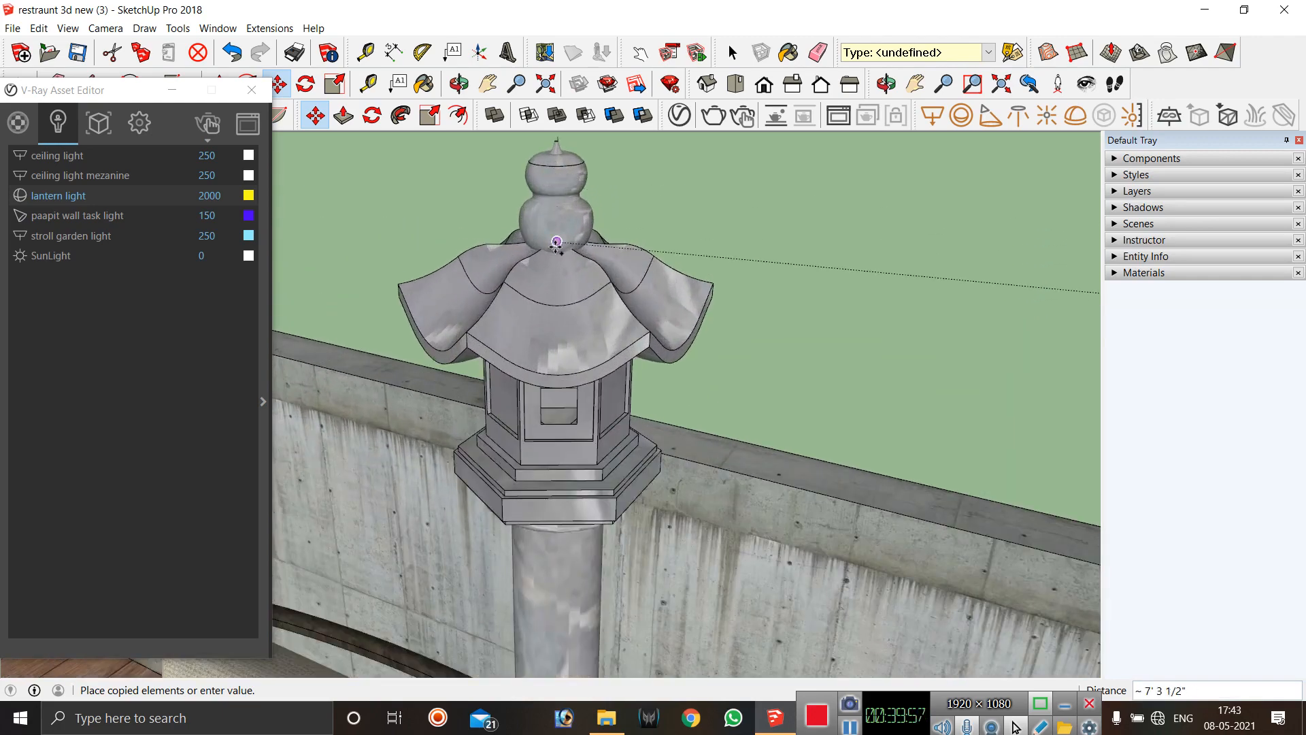
pyautogui.scroll(-5, 561, 170)
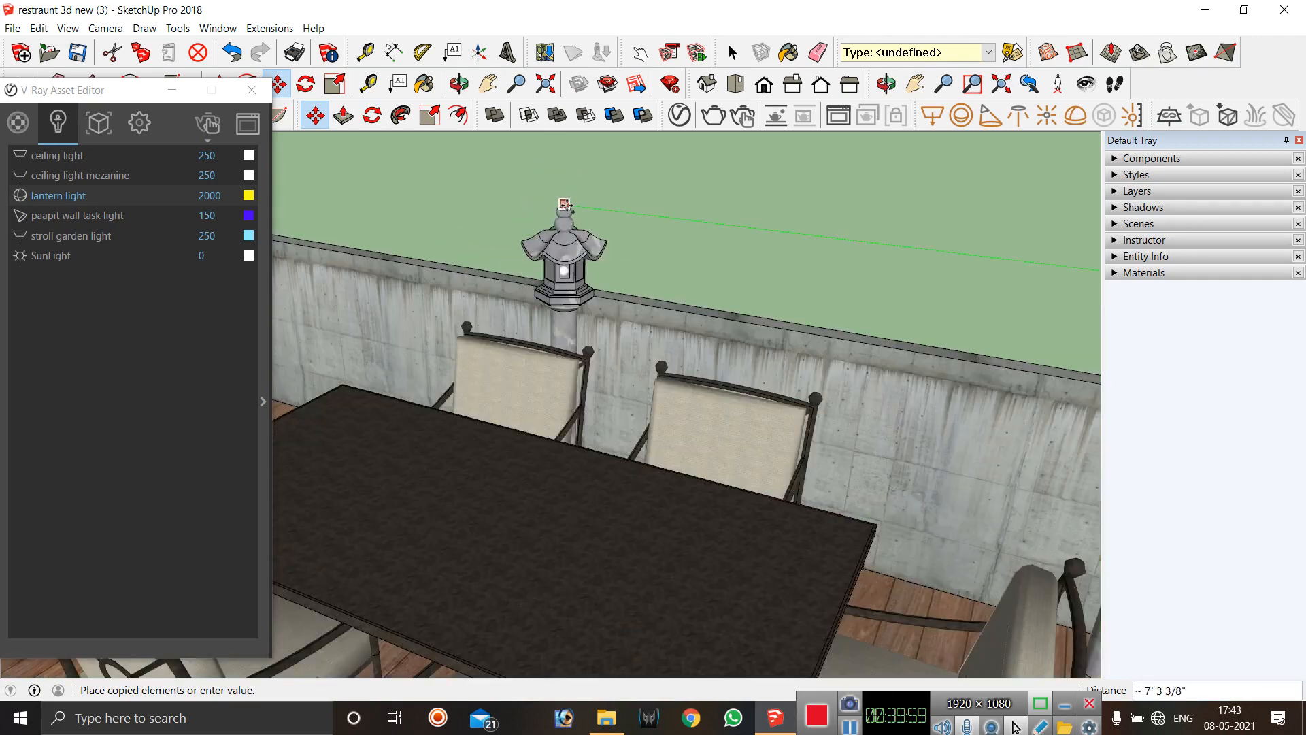
pyautogui.scroll(2, 564, 217)
pyautogui.scroll(2, 564, 217)
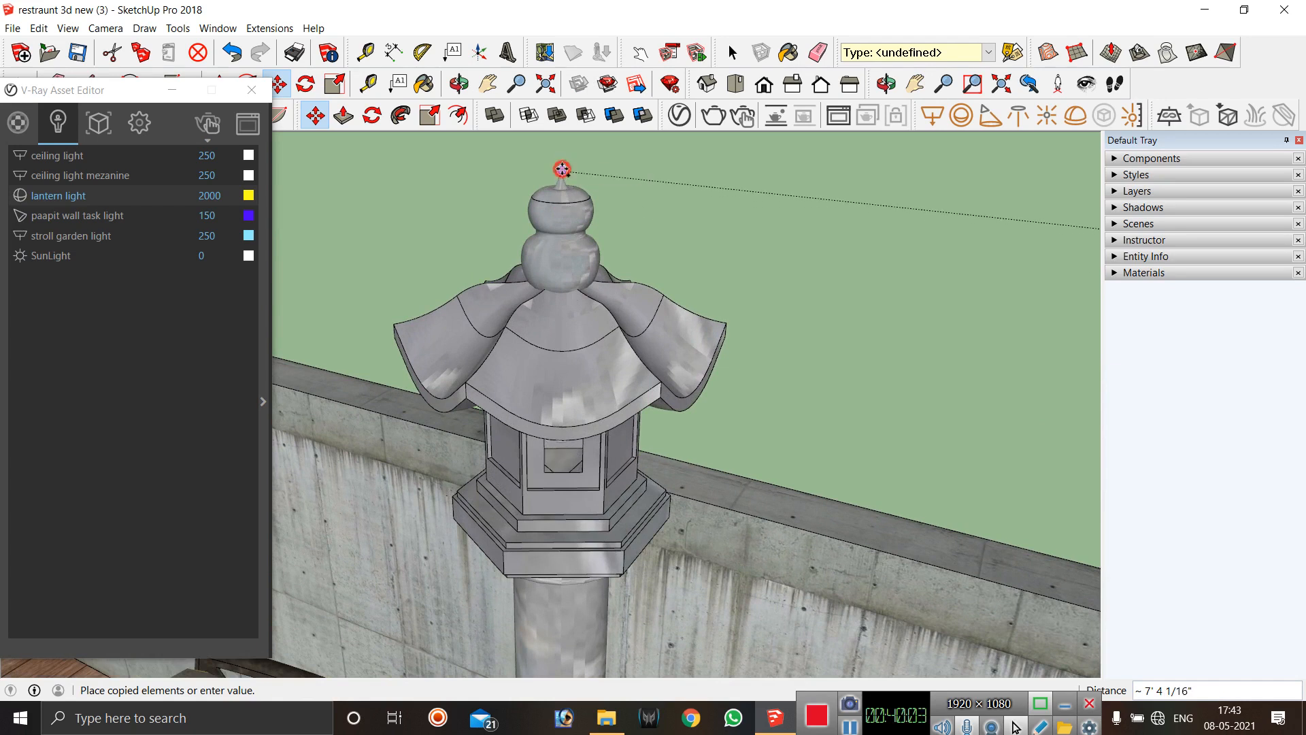
pyautogui.click(562, 170)
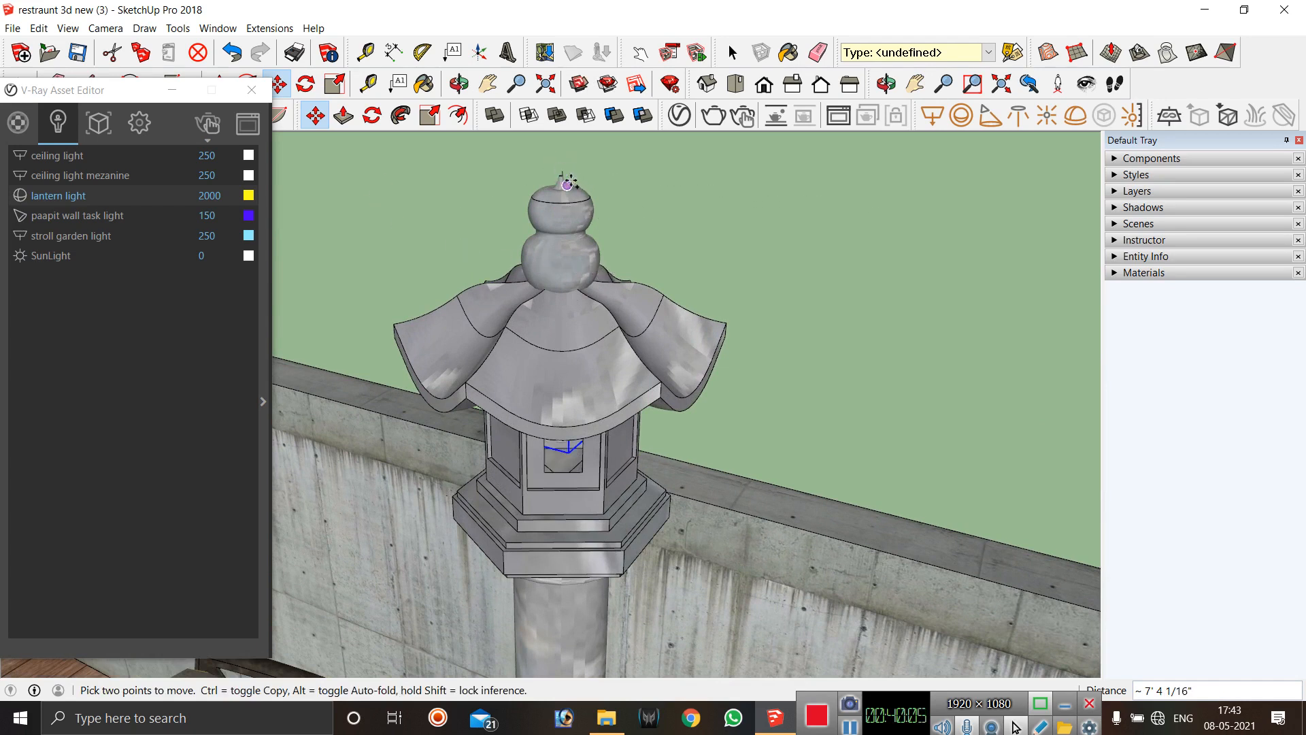
# Copy the sphere light about 7' into the lantern beyond the long dining table along the back parapet wall, from tip to tip.
pyautogui.click(562, 169)
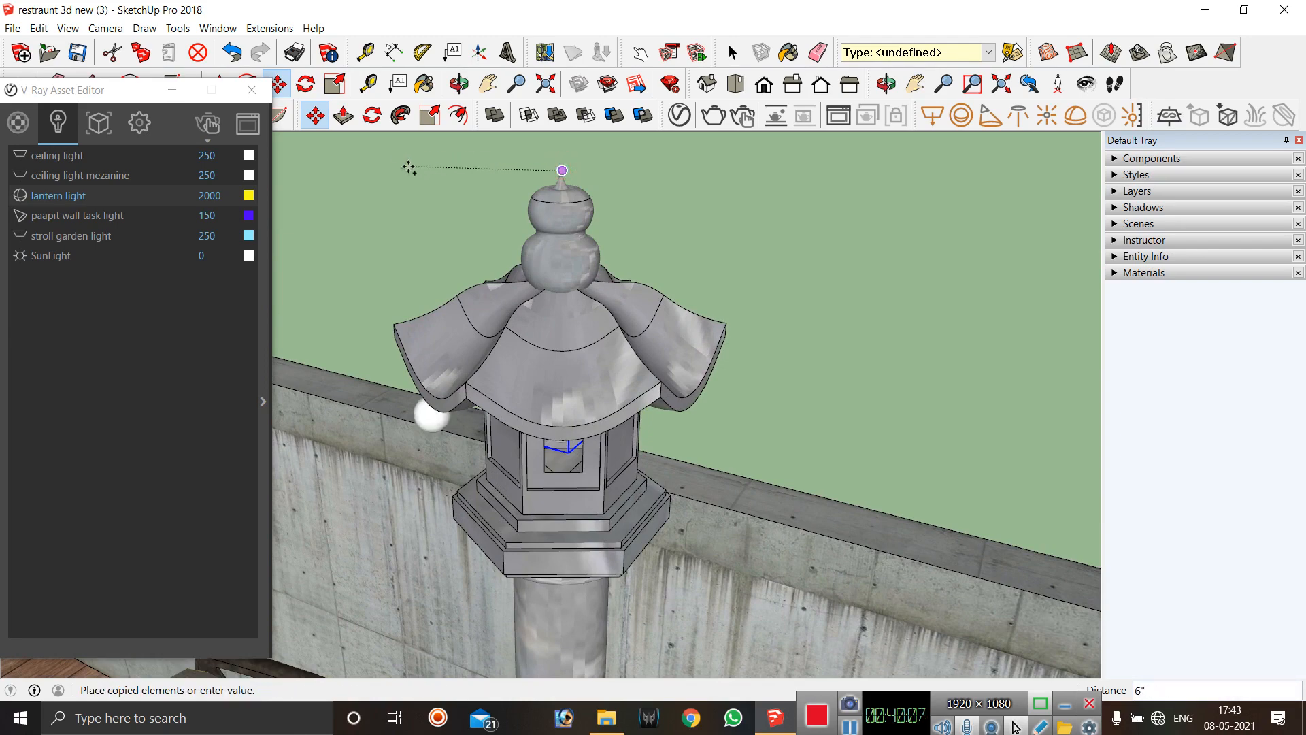
pyautogui.scroll(-5, 730, 336)
pyautogui.scroll(8, 552, 304)
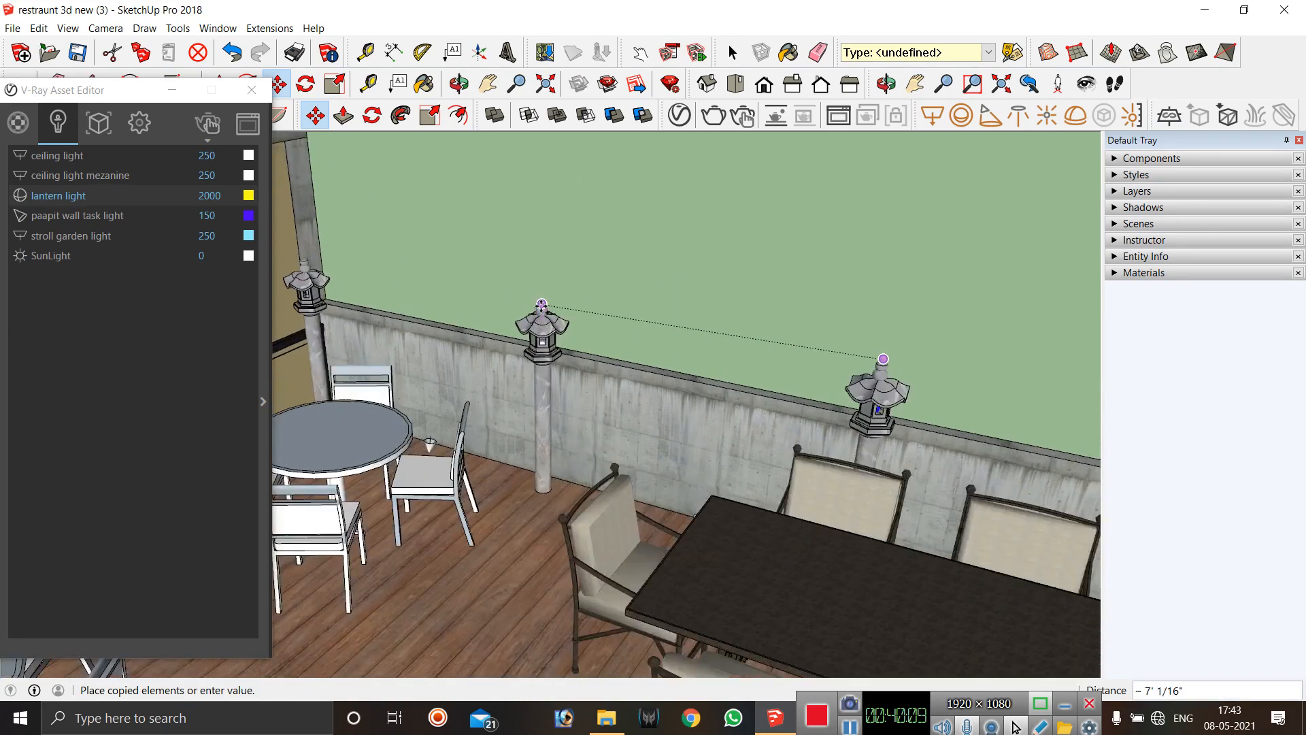
pyautogui.scroll(2, 553, 269)
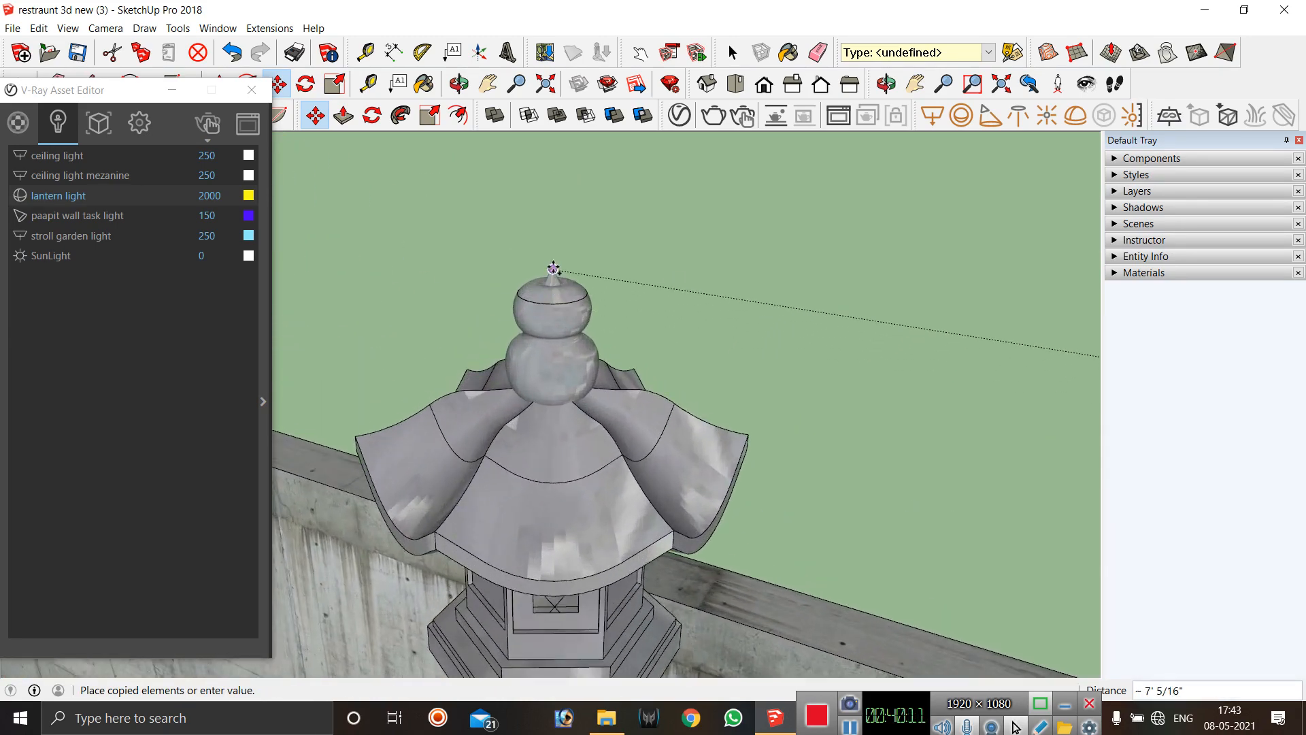
pyautogui.click(554, 263)
# Copy the sphere light into the far corner lantern where the back parapet wall meets the black railing, from tip to tip.
pyautogui.click(554, 265)
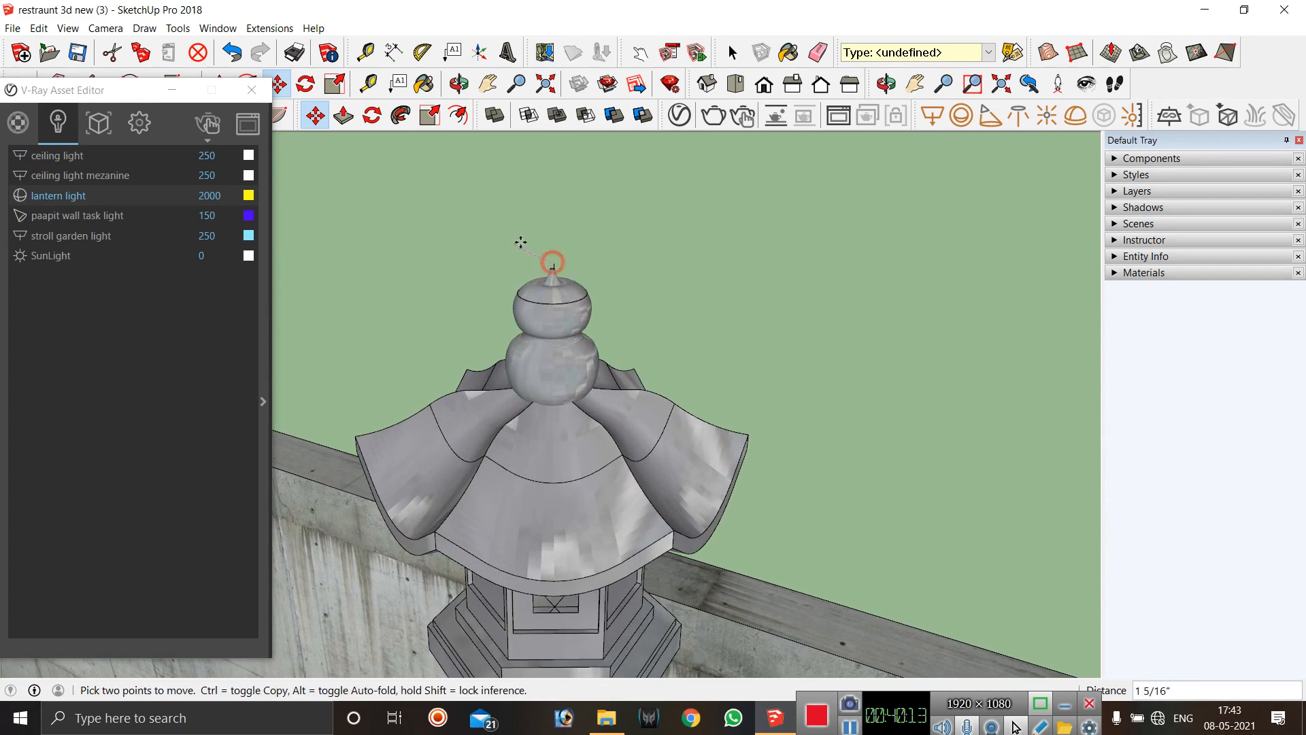
pyautogui.press('ctrl')
pyautogui.scroll(-10, 556, 307)
pyautogui.scroll(10, 427, 306)
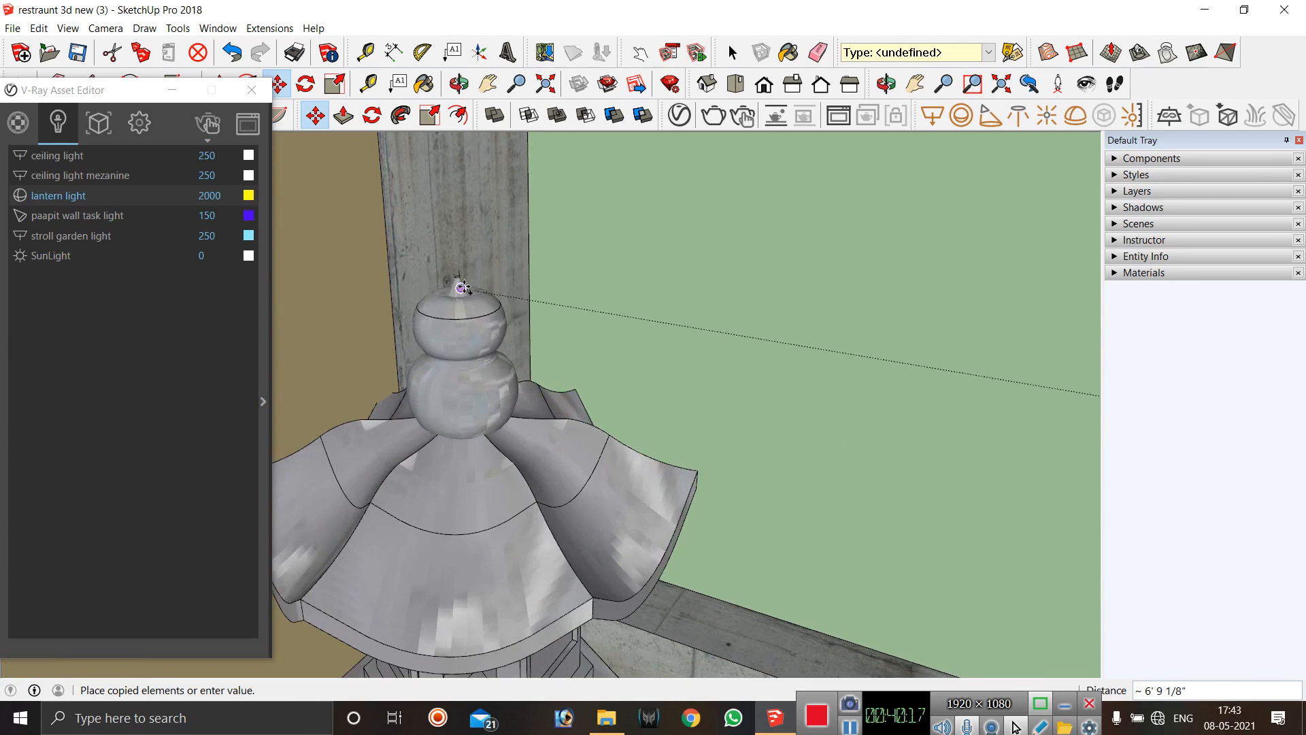
pyautogui.click(458, 270)
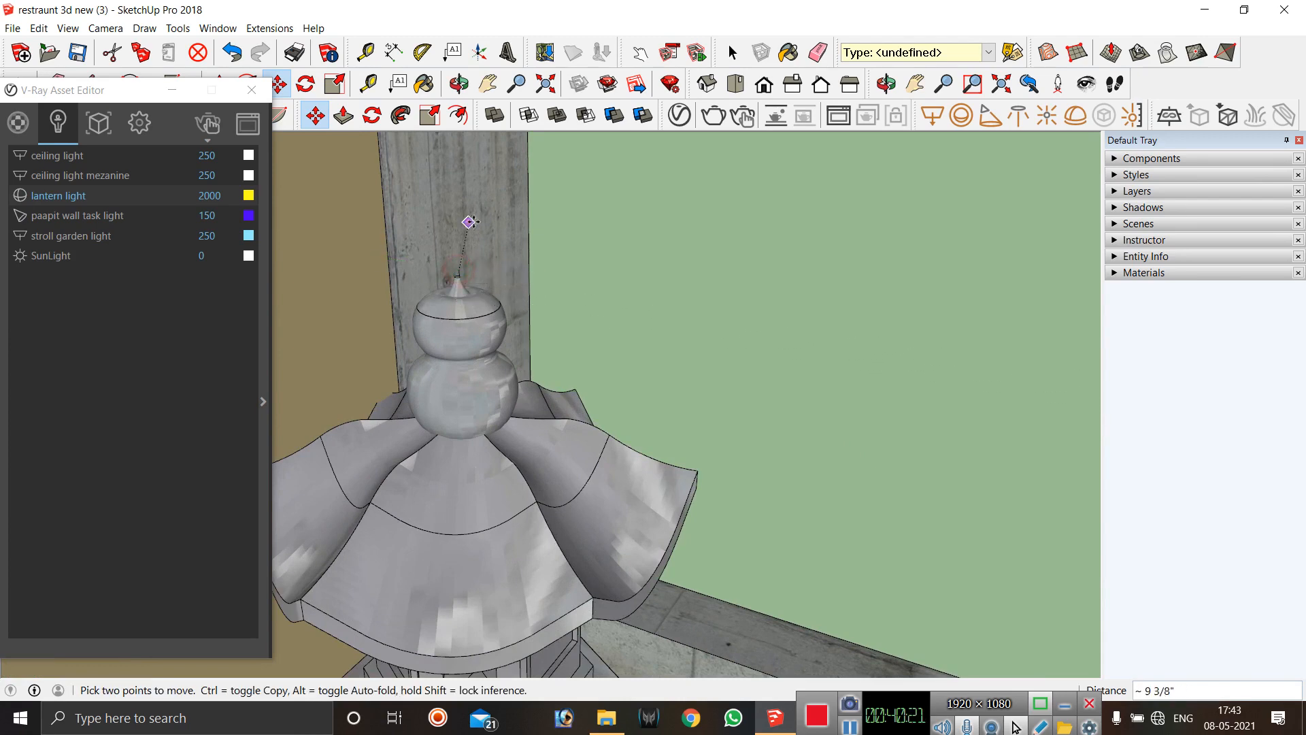
# Copy the far corner lantern's sphere light 8' 2 1/8" into the next lantern along the black railing, from tip to tip.
pyautogui.click(459, 270)
pyautogui.scroll(-5, 490, 204)
pyautogui.scroll(-7, 523, 196)
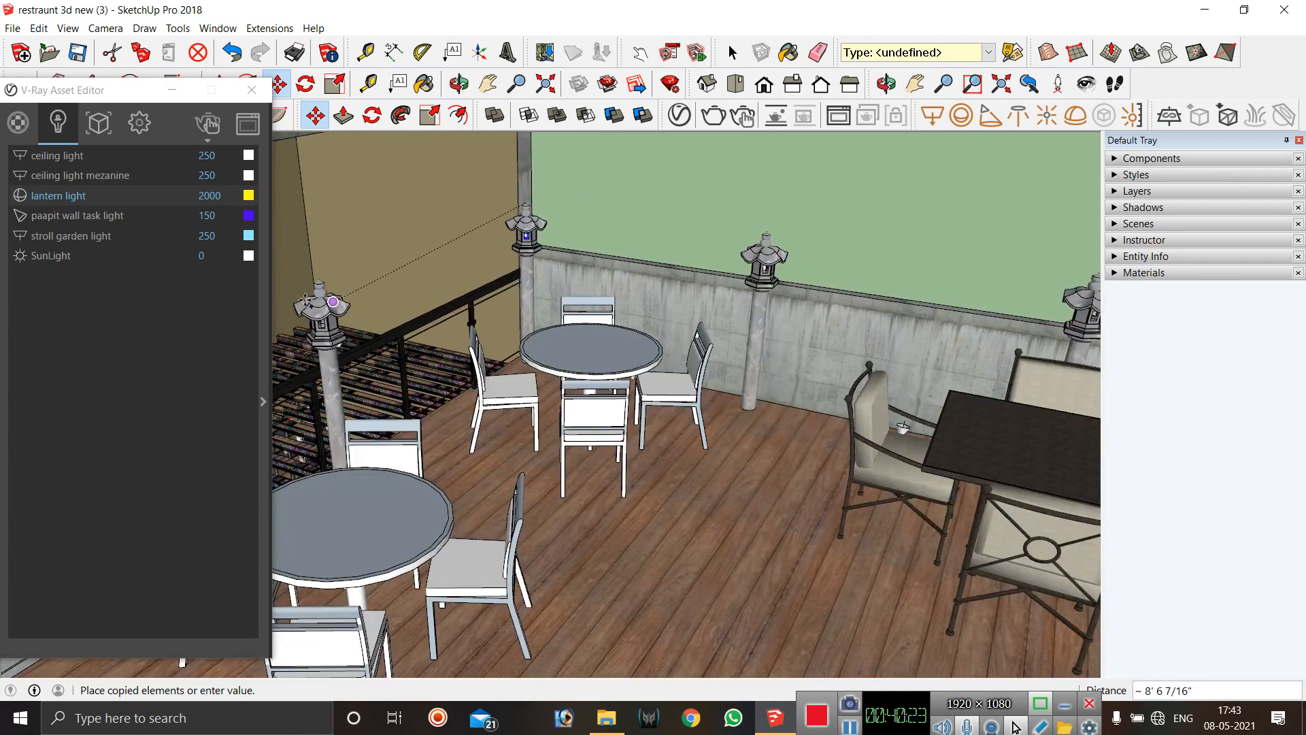
pyautogui.scroll(6, 327, 293)
pyautogui.scroll(-5, 362, 298)
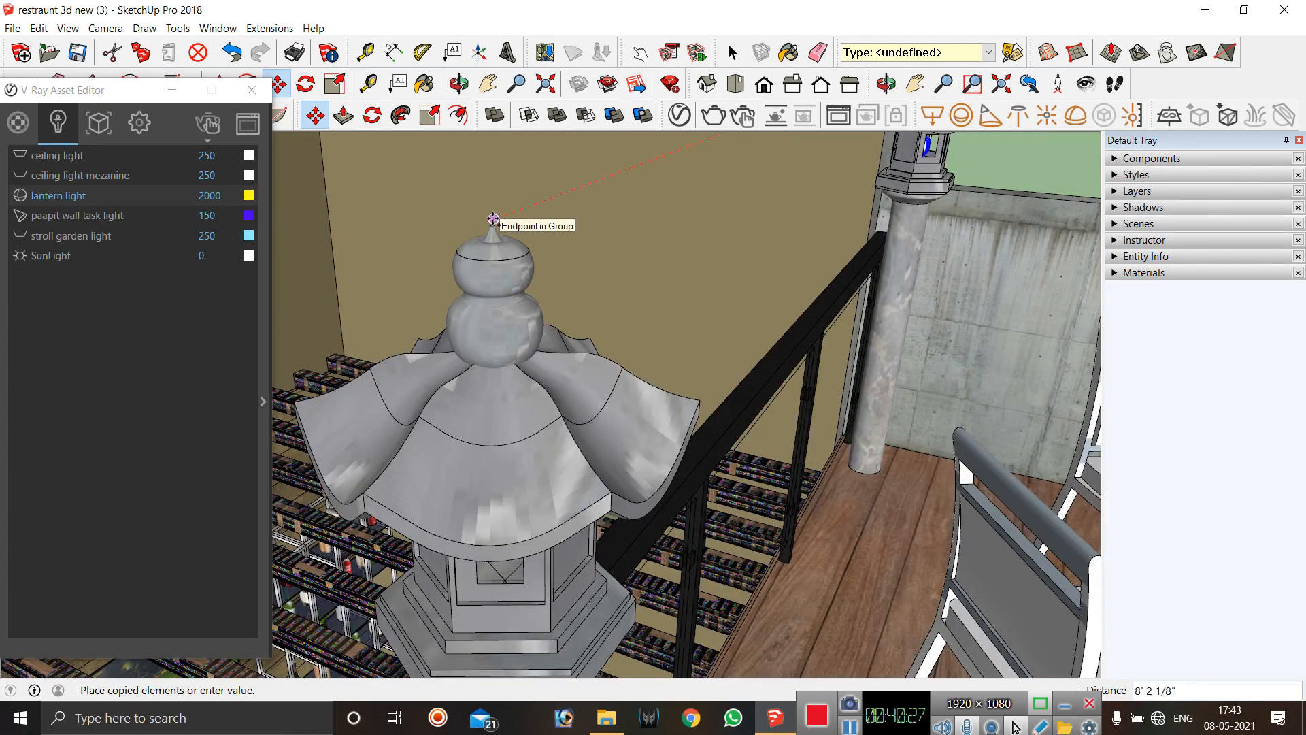
pyautogui.click(492, 219)
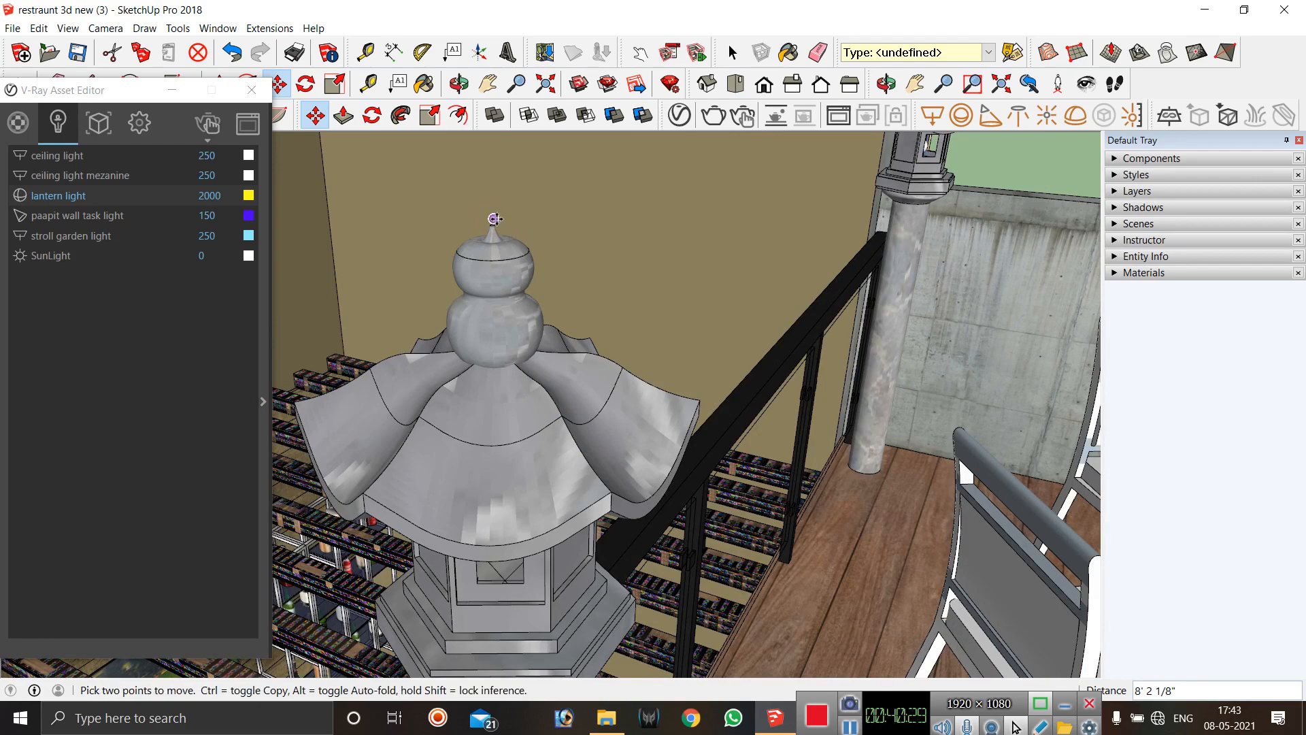
pyautogui.click(494, 218)
pyautogui.scroll(-6, 592, 204)
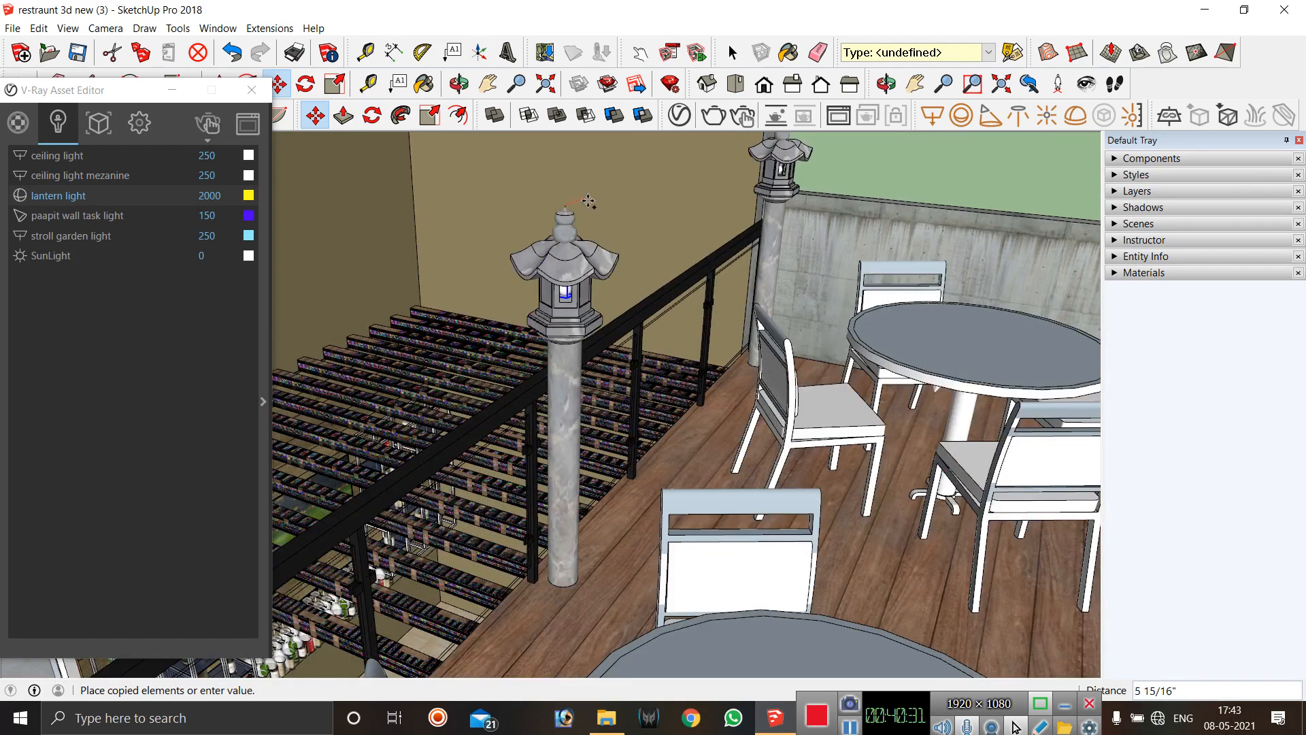
pyautogui.scroll(8, 593, 213)
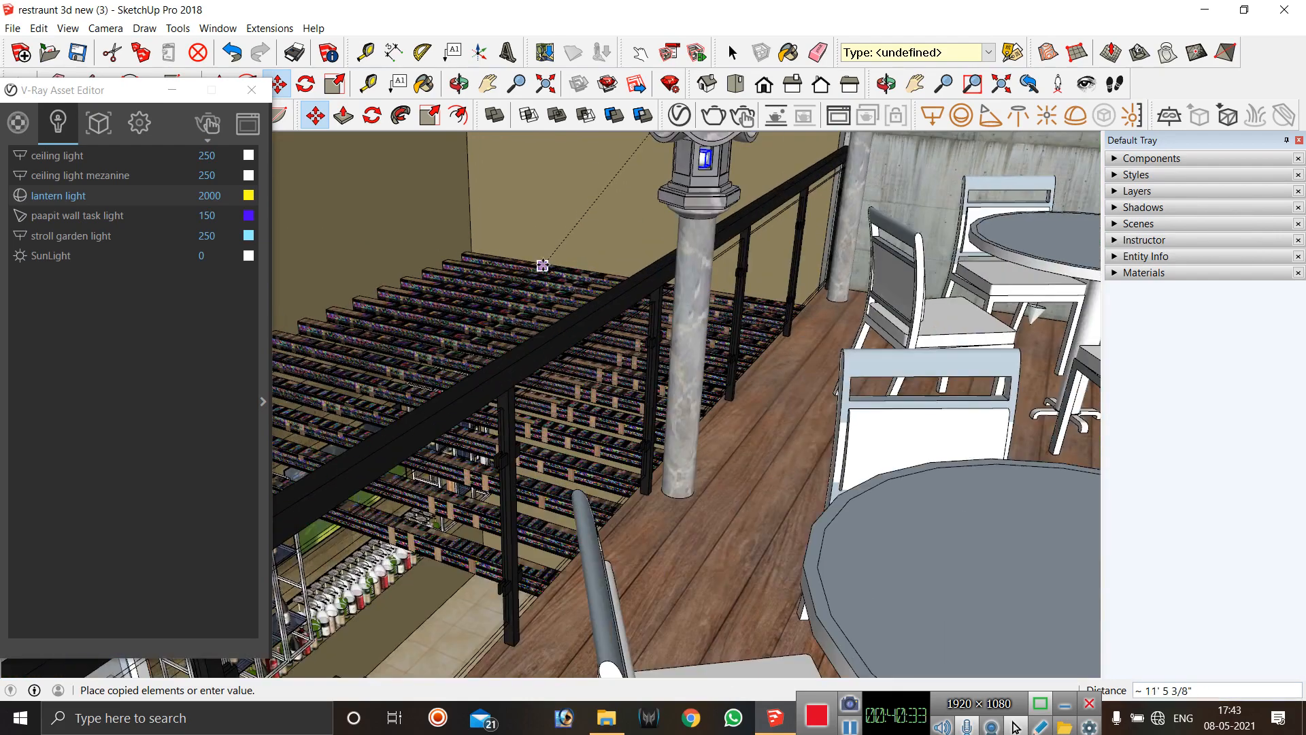
pyautogui.click(886, 83)
pyautogui.moveTo(708, 225); pyautogui.dragTo(929, 223)
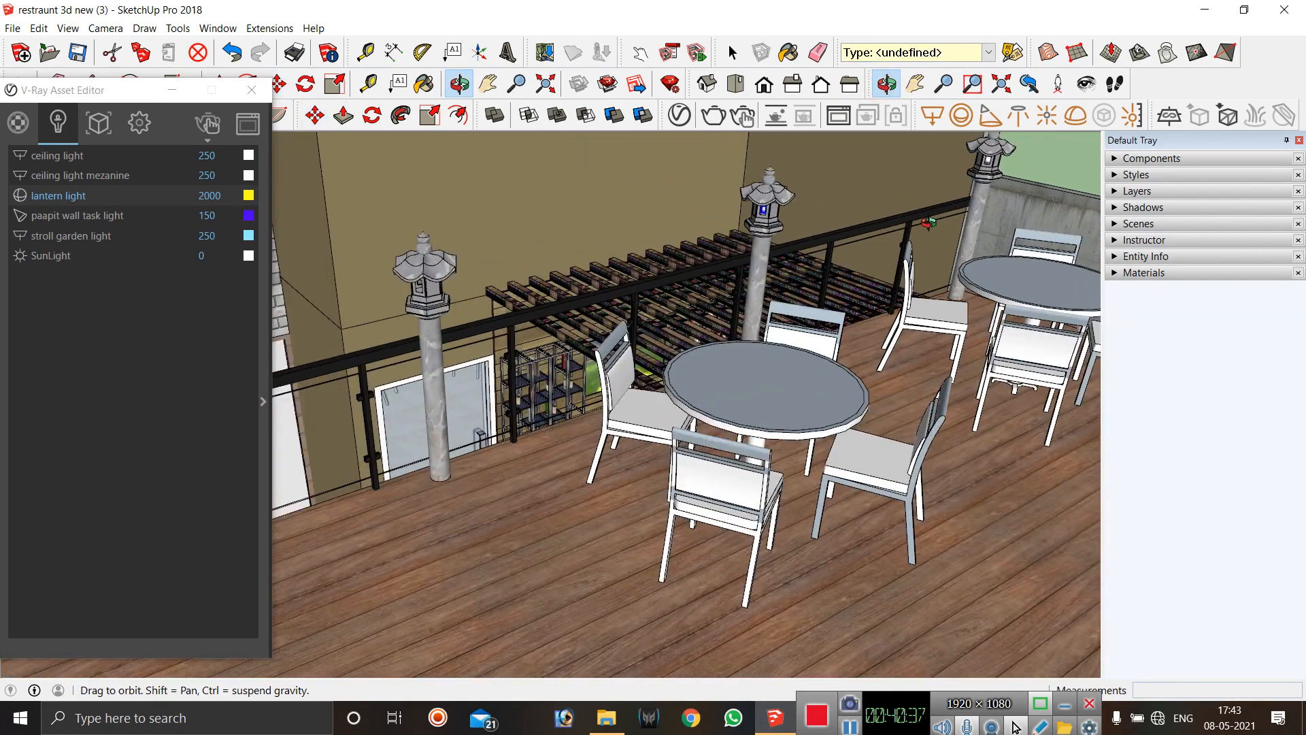
pyautogui.scroll(2, 417, 267)
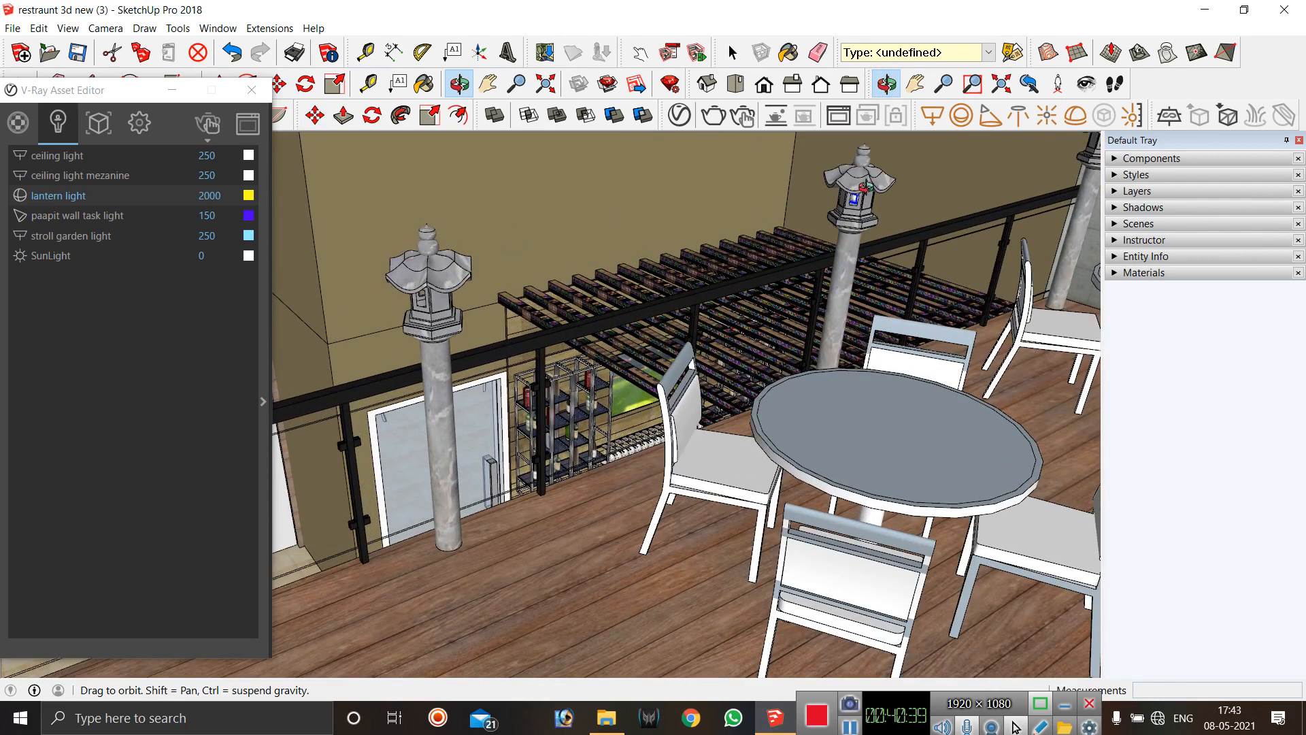
pyautogui.press('space')
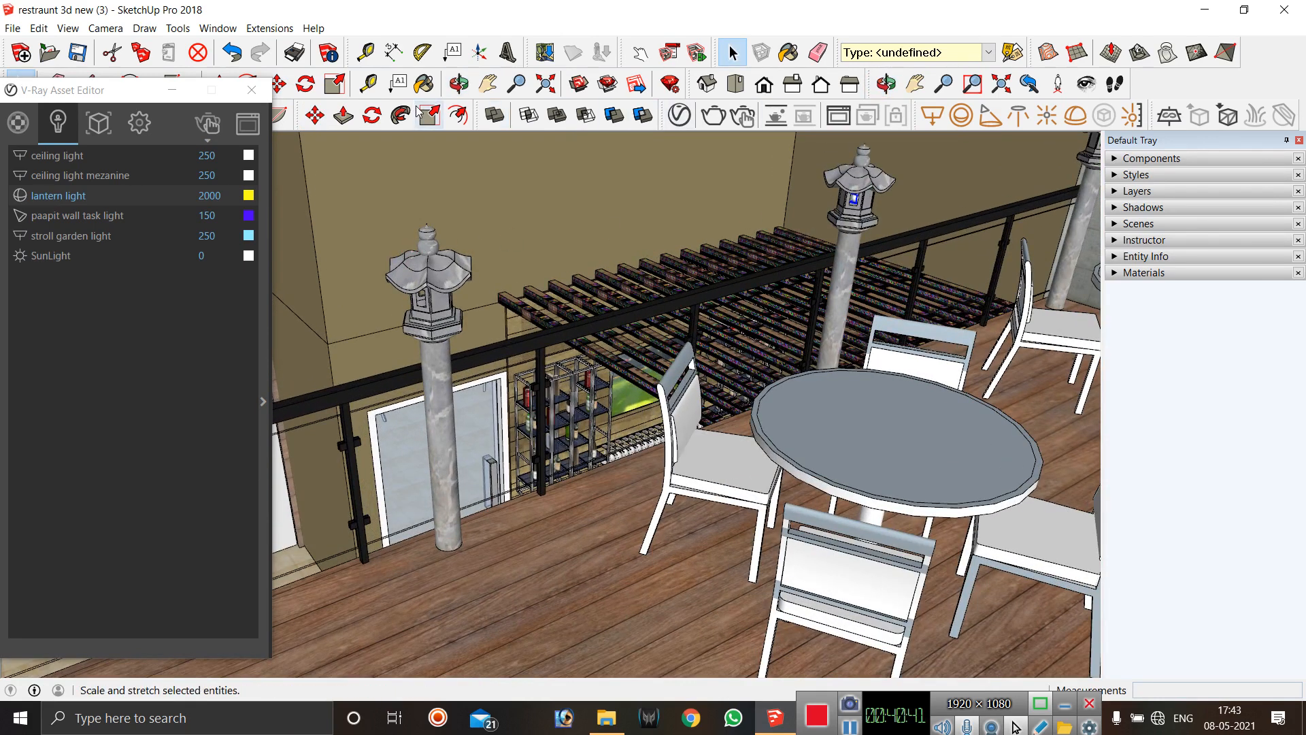
# Inspect the terrace from several sides for lantern posts that still lack a sphere light.
pyautogui.click(315, 115)
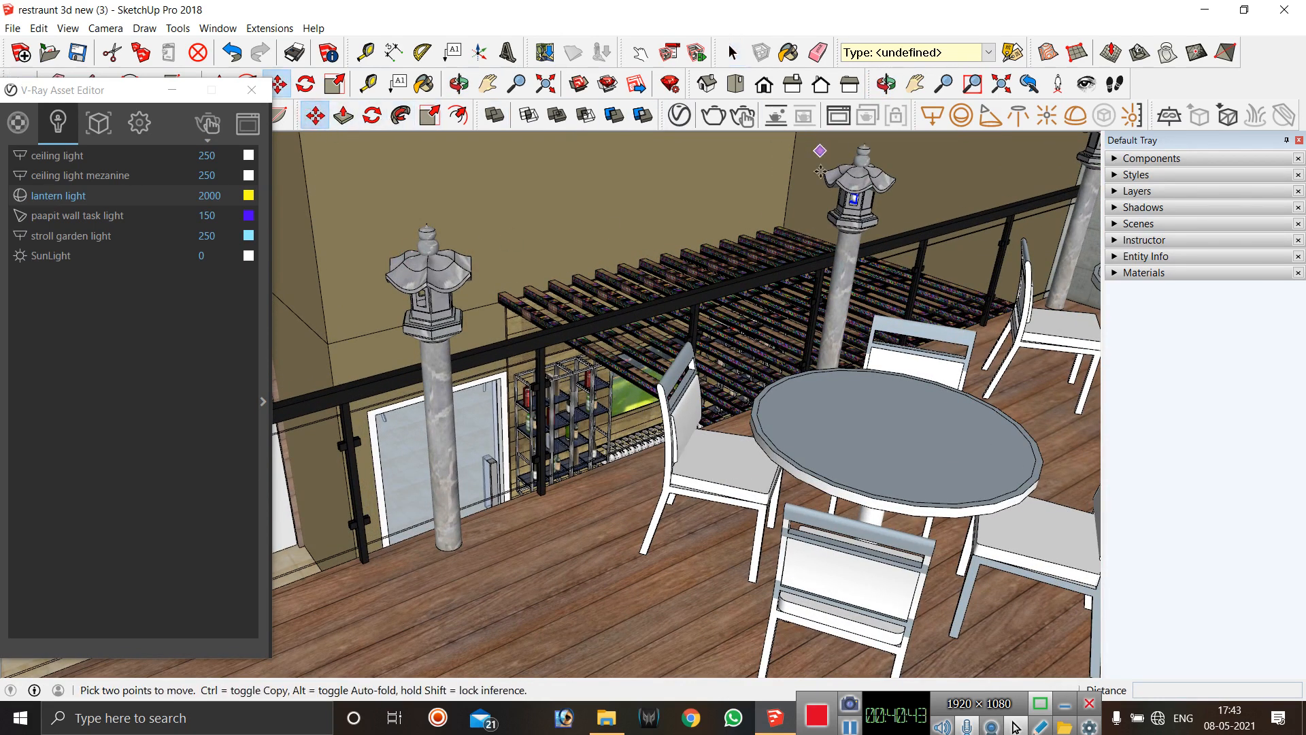
pyautogui.click(886, 84)
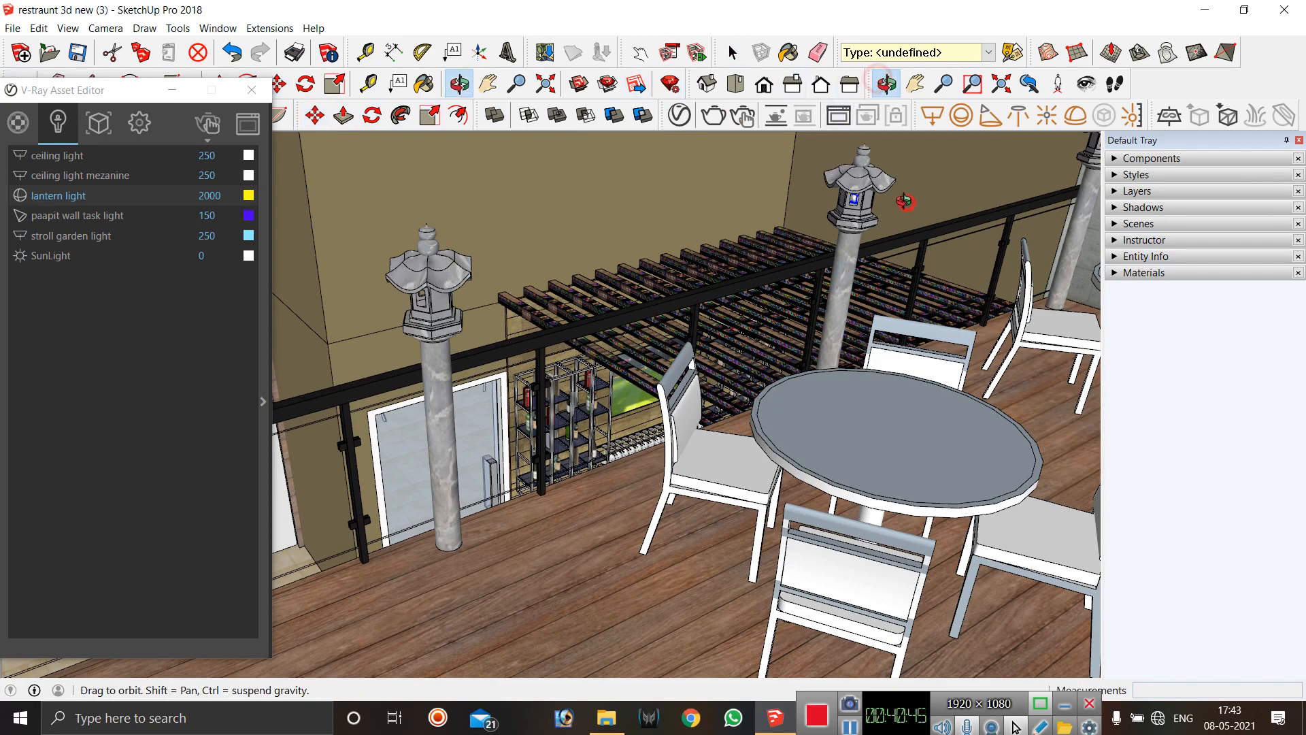
pyautogui.moveTo(904, 198); pyautogui.dragTo(605, 211)
pyautogui.scroll(-6, 972, 237)
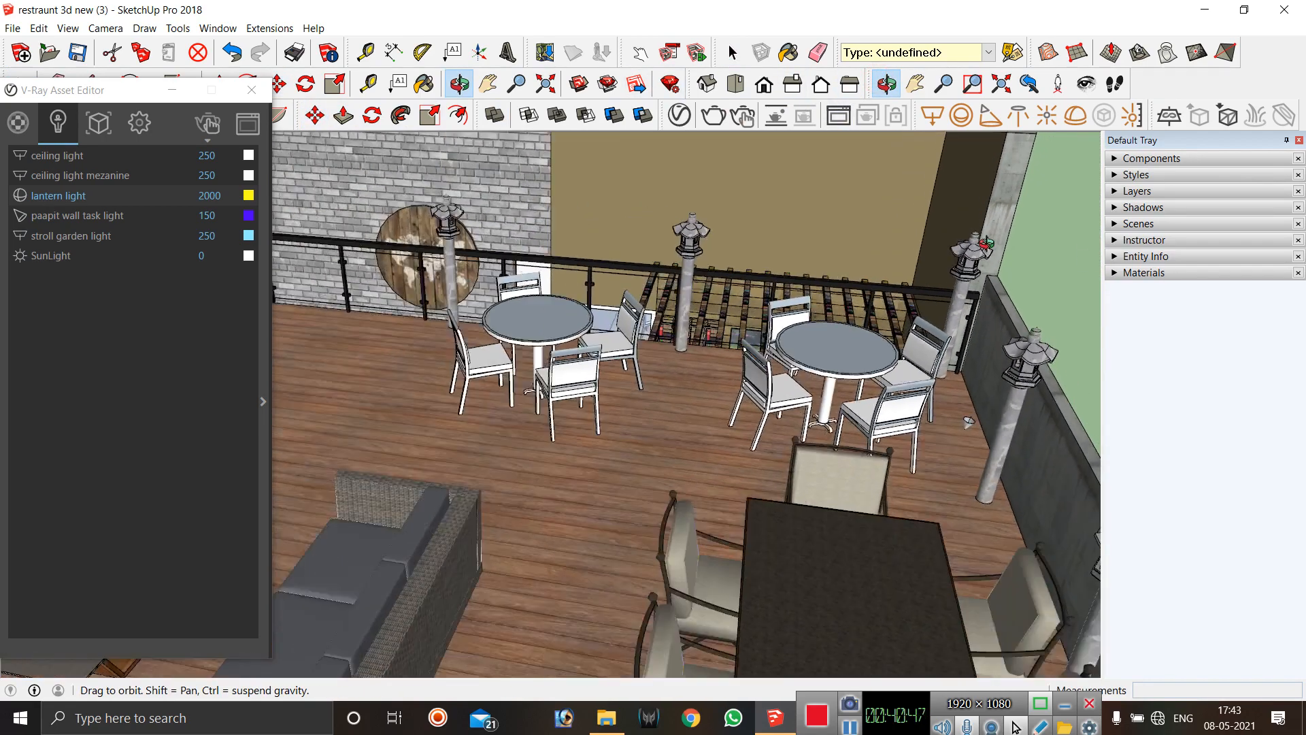
pyautogui.scroll(-2, 985, 245)
pyautogui.moveTo(673, 261); pyautogui.dragTo(513, 289)
pyautogui.scroll(6, 513, 289)
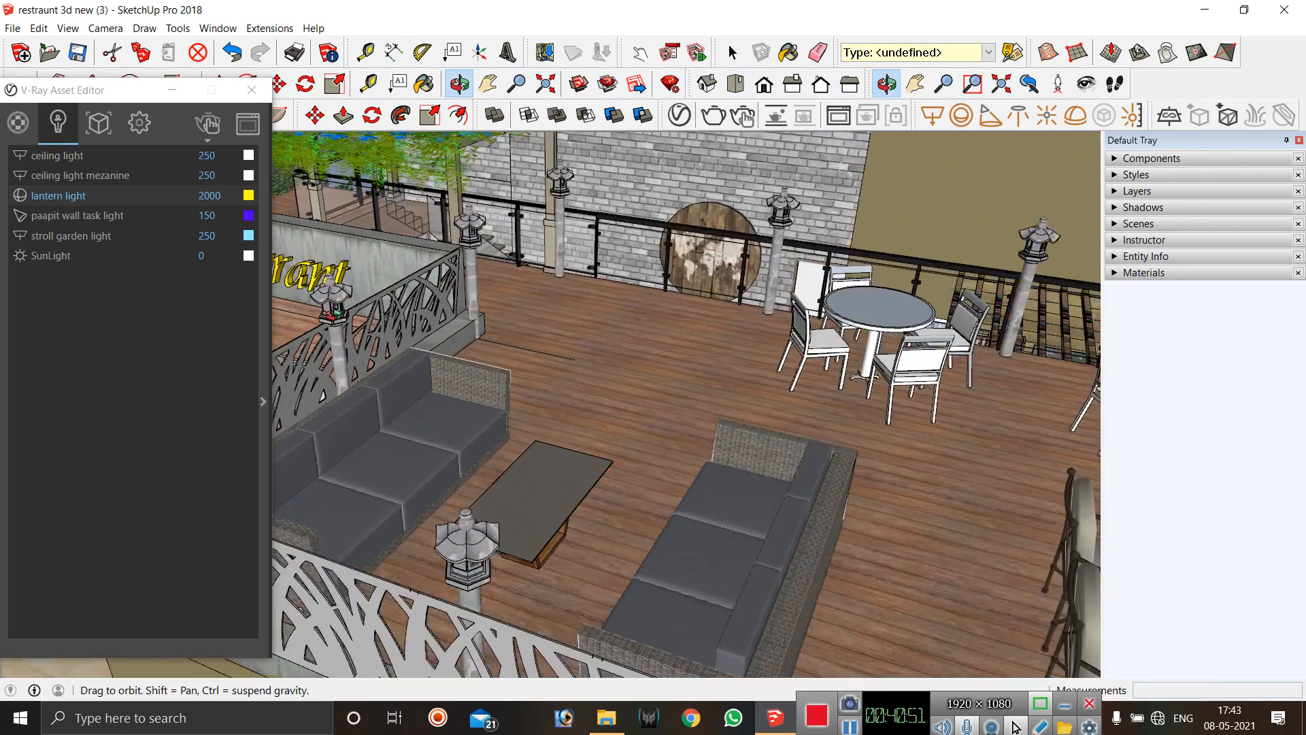
pyautogui.scroll(4, 336, 298)
pyautogui.scroll(-4, 569, 344)
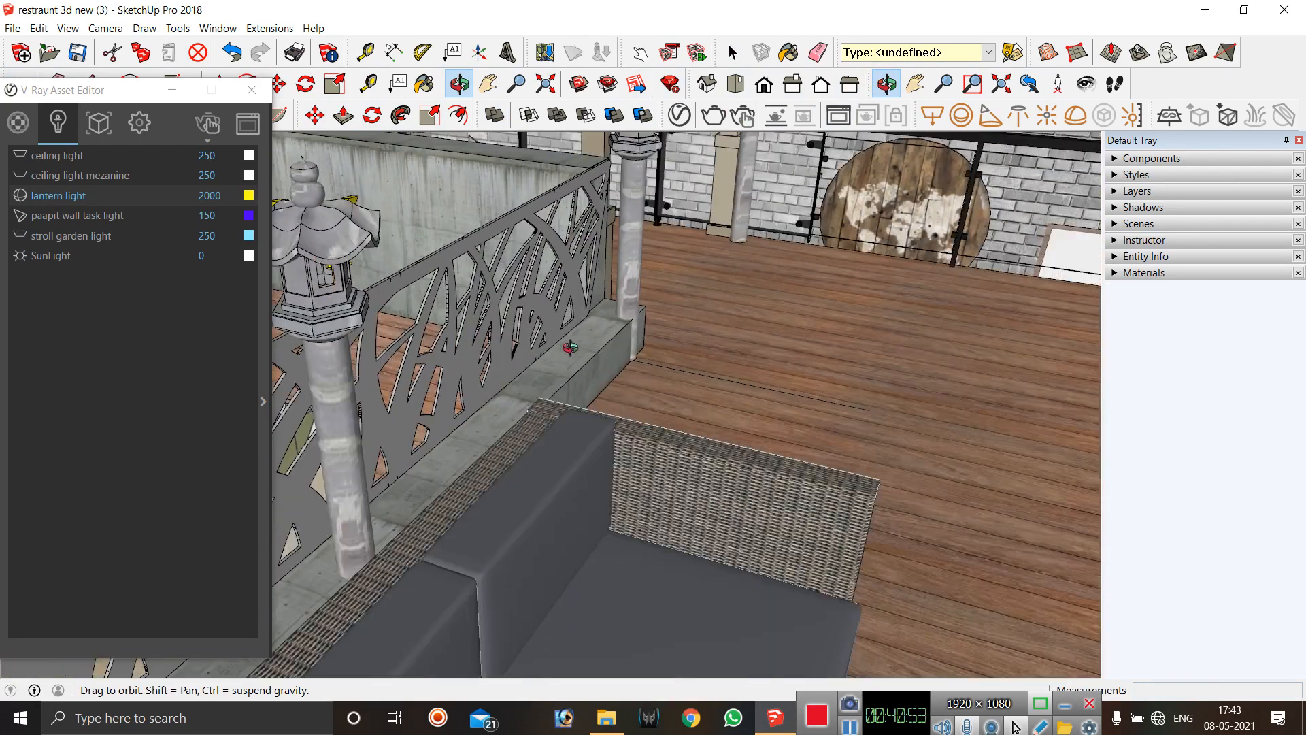
pyautogui.scroll(-5, 526, 341)
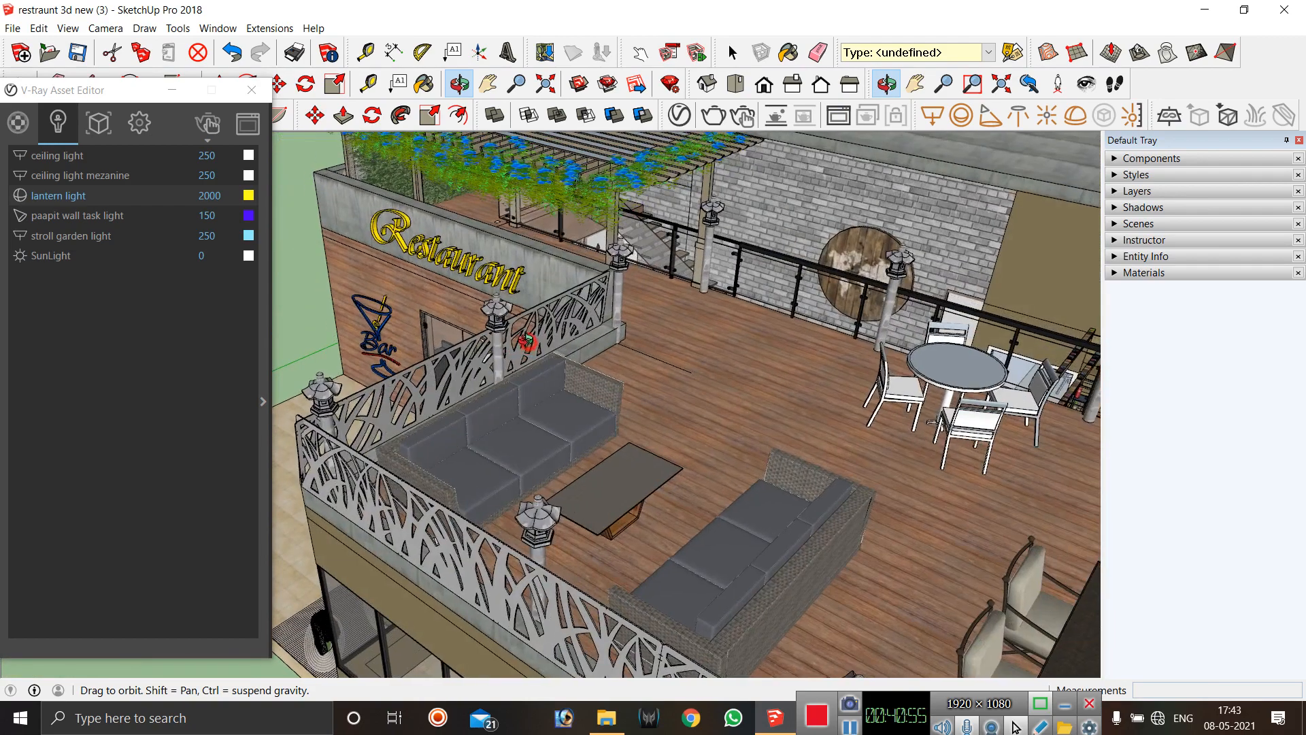
pyautogui.moveTo(527, 342); pyautogui.dragTo(724, 309)
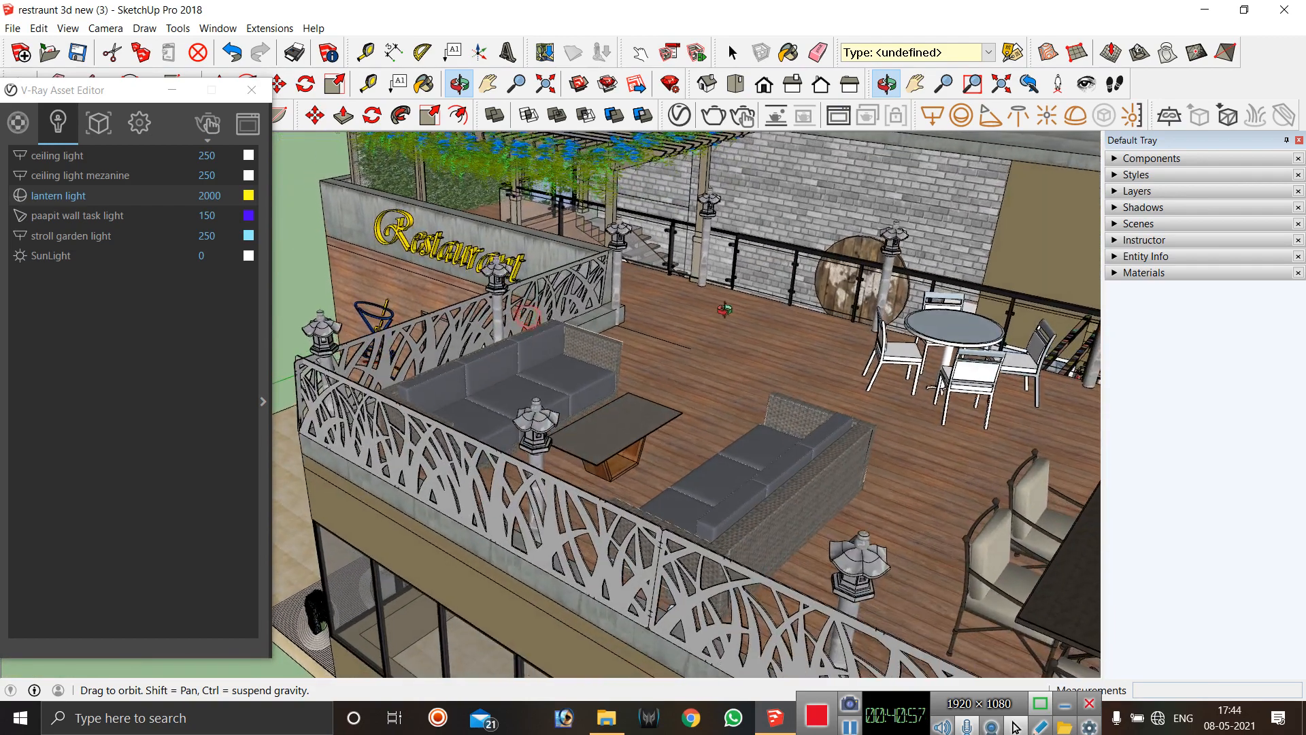
pyautogui.scroll(-5, 606, 233)
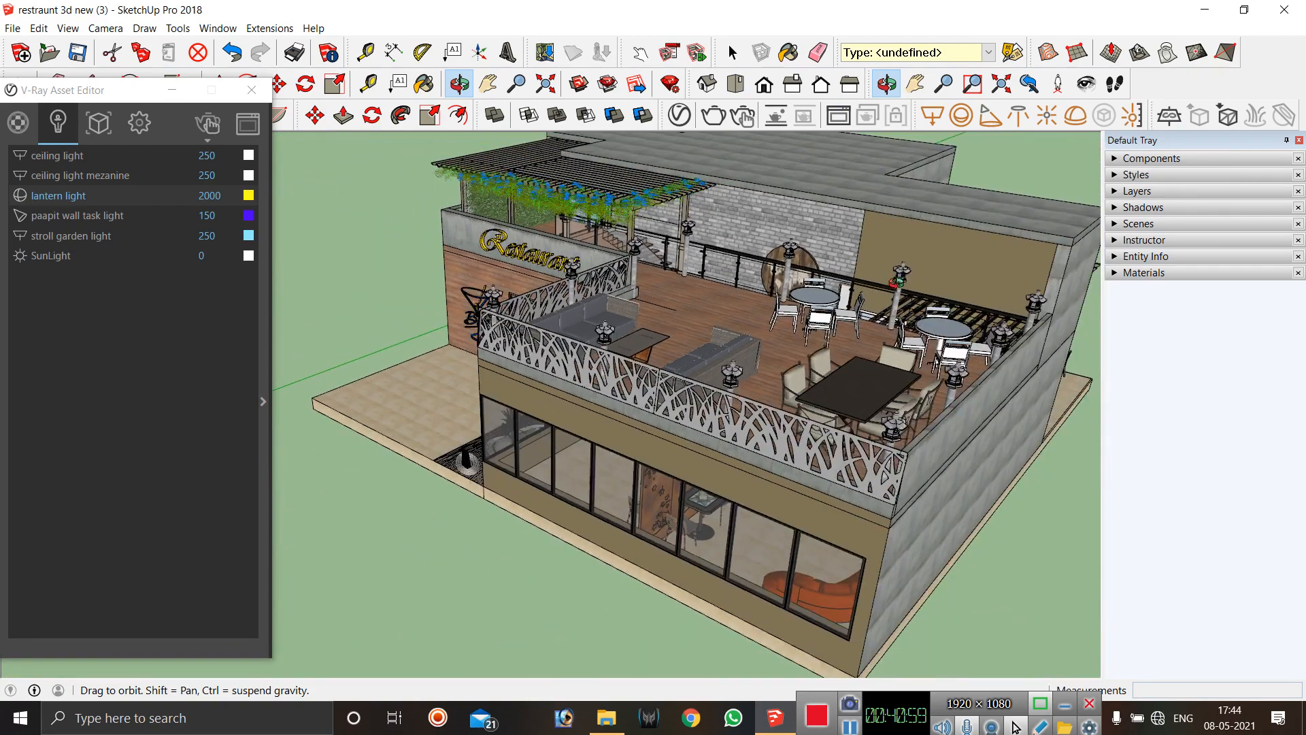
# Copy the selected sphere light 8' 1/2" into the next lantern along the black railing toward the staircase, from lantern tip to lantern tip.
pyautogui.scroll(2, 908, 273)
pyautogui.scroll(6, 908, 274)
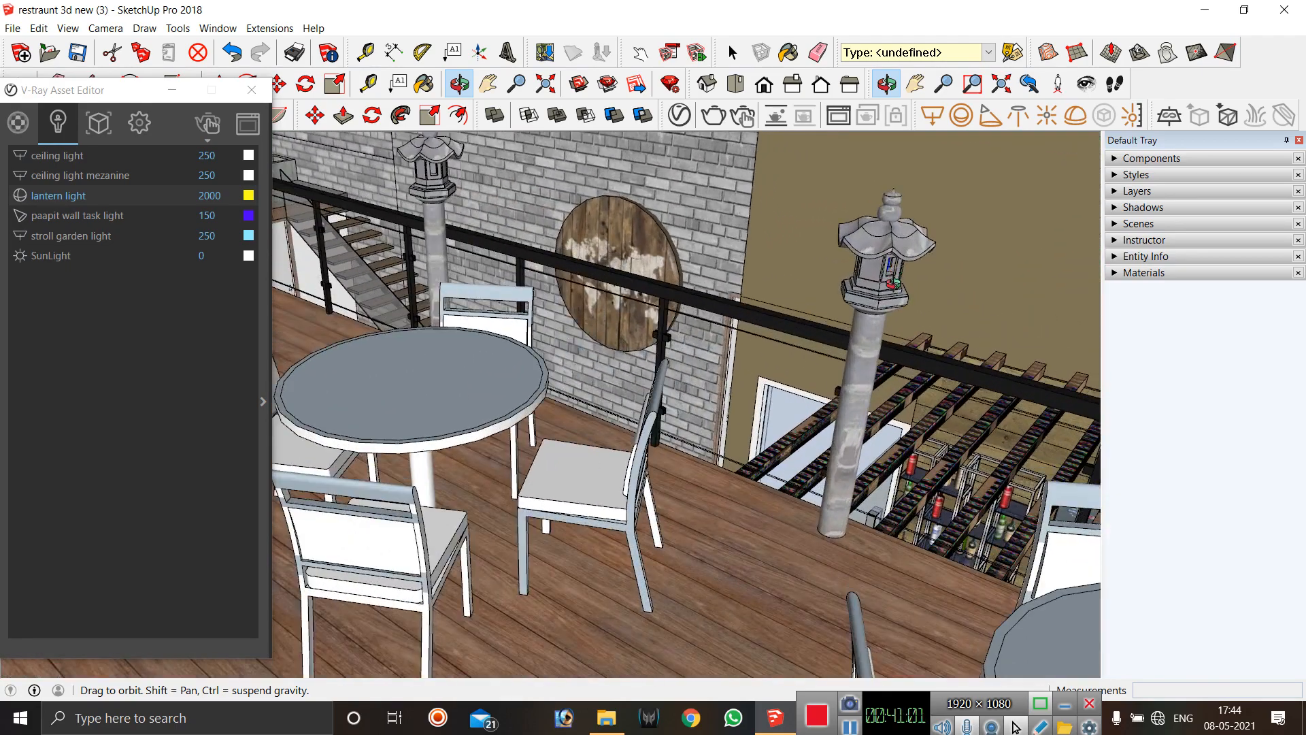
pyautogui.moveTo(893, 282); pyautogui.dragTo(746, 253)
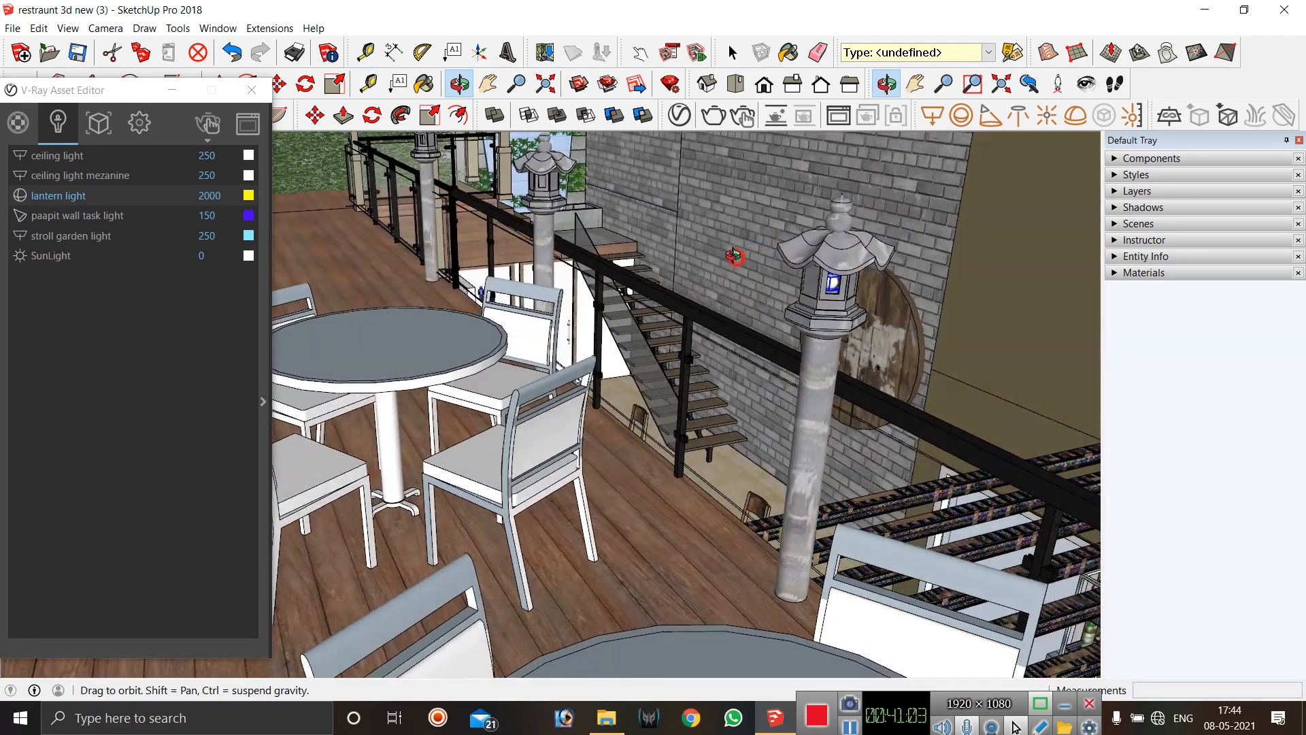
pyautogui.moveTo(786, 314); pyautogui.dragTo(834, 389)
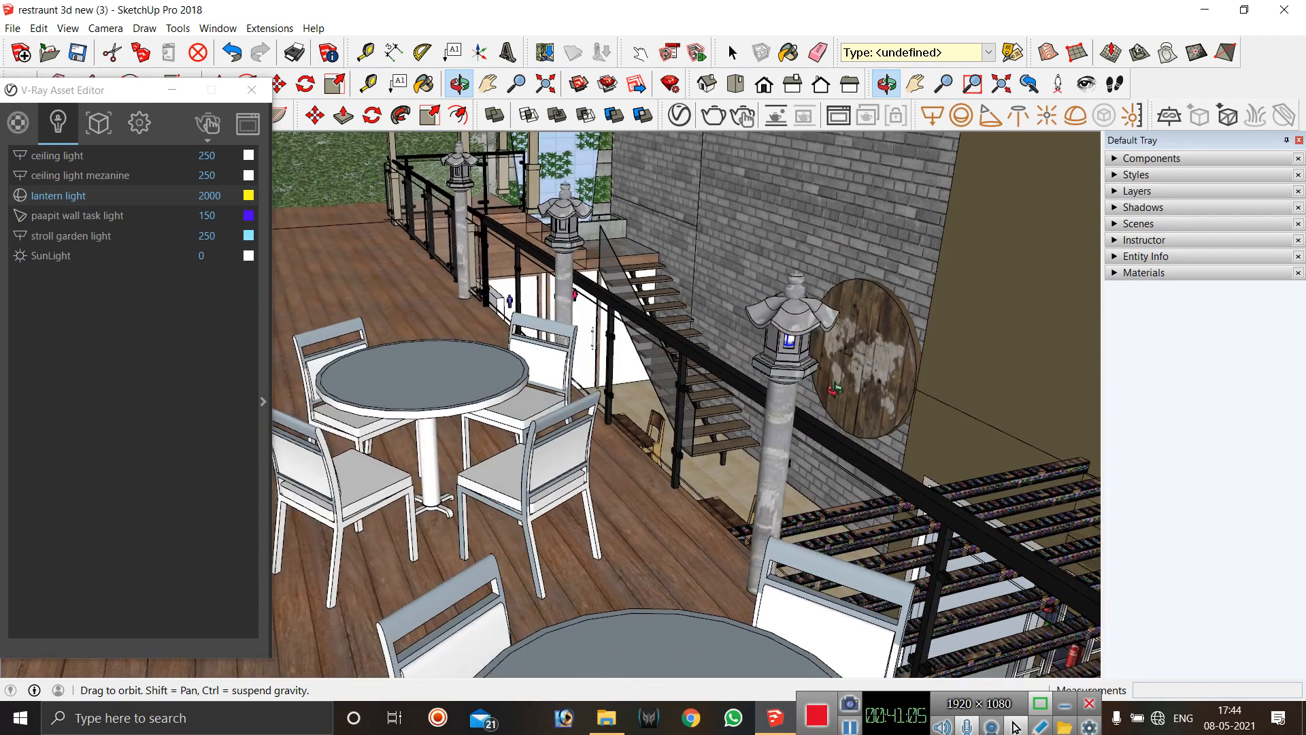
pyautogui.moveTo(677, 198); pyautogui.dragTo(732, 233)
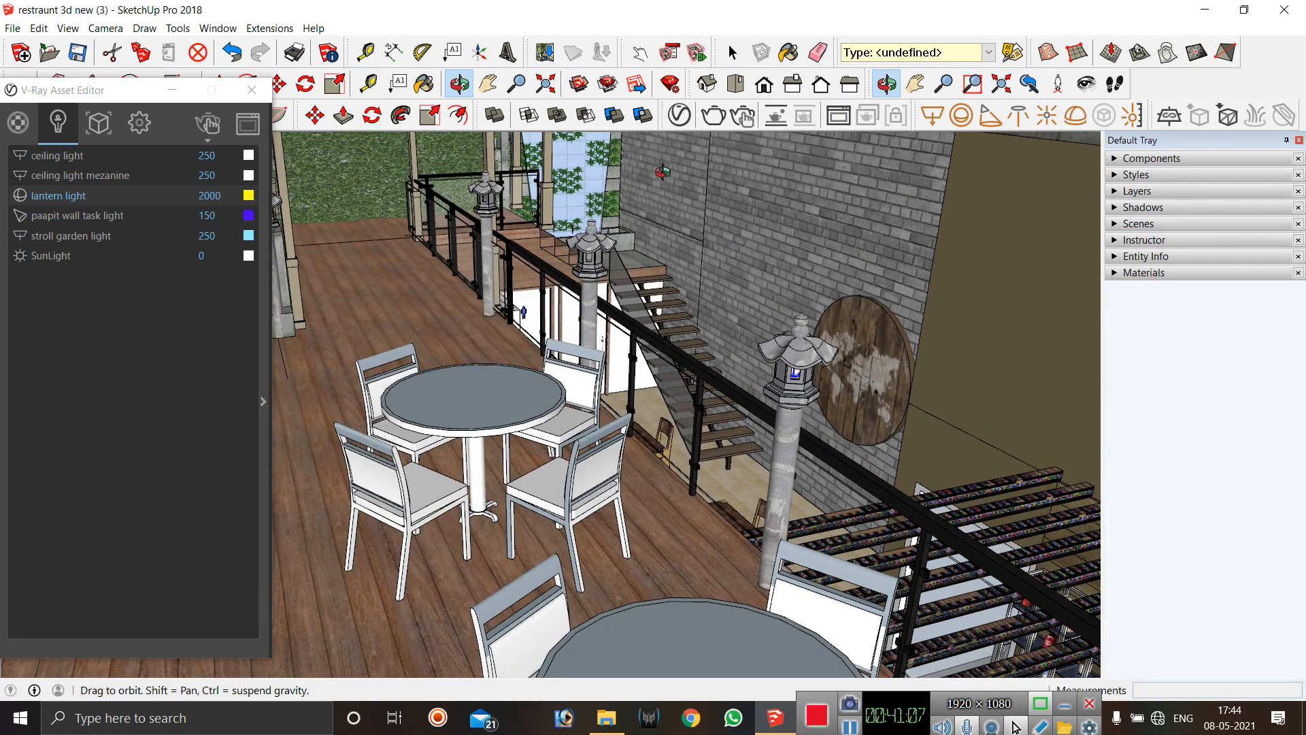
pyautogui.moveTo(662, 172); pyautogui.dragTo(910, 484)
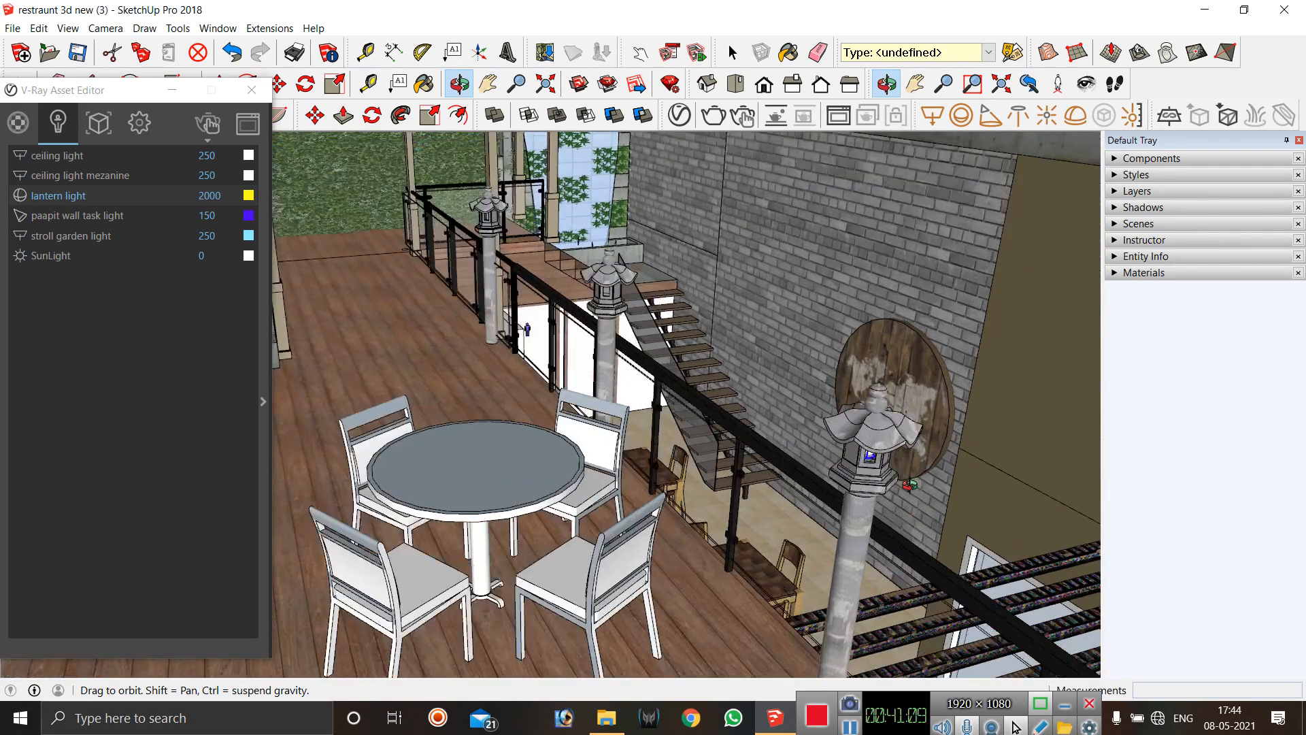
pyautogui.scroll(2, 910, 485)
pyautogui.press('m')
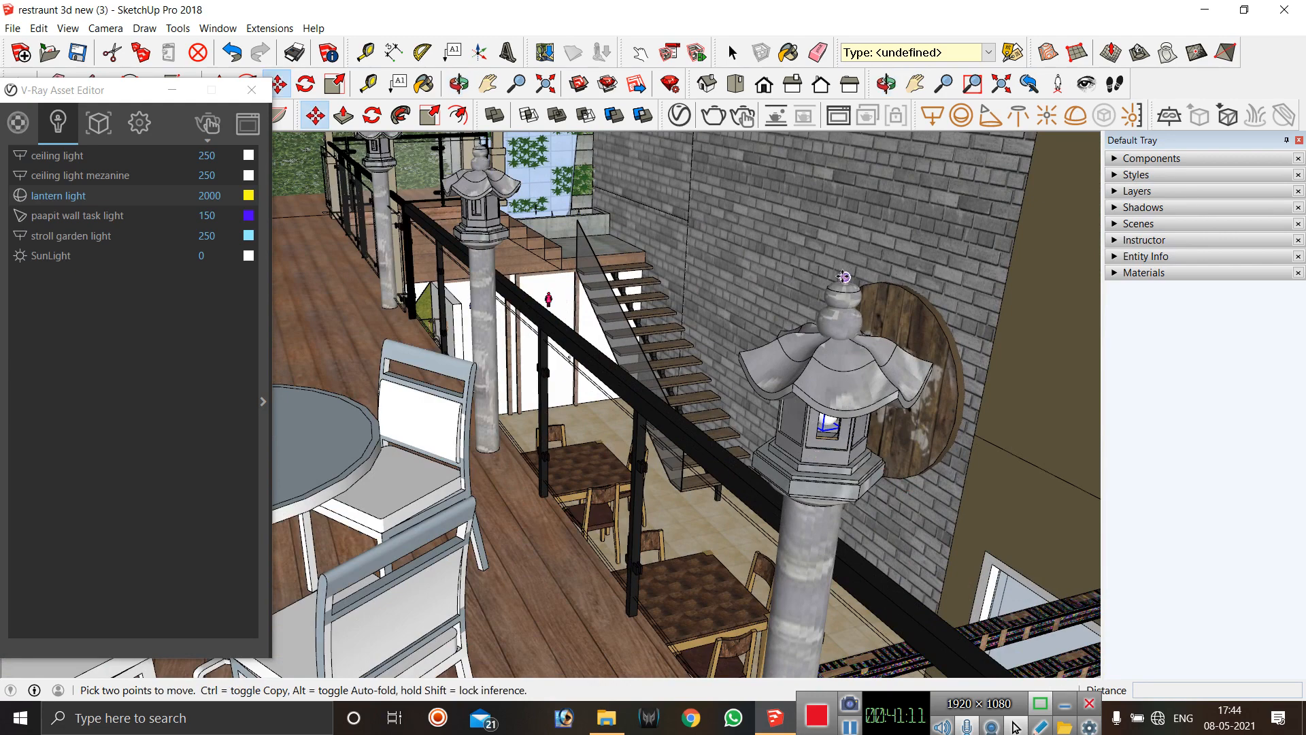
pyautogui.scroll(3, 845, 275)
pyautogui.scroll(-1, 843, 279)
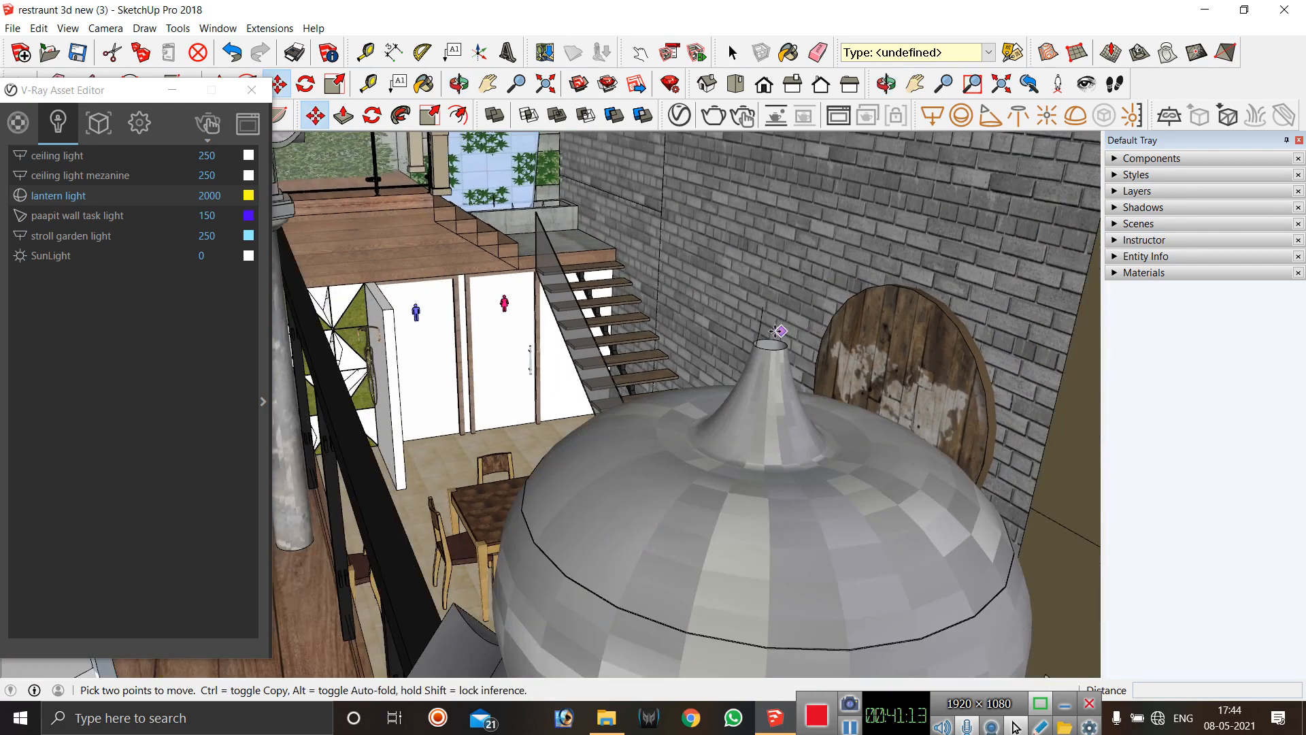
pyautogui.click(762, 308)
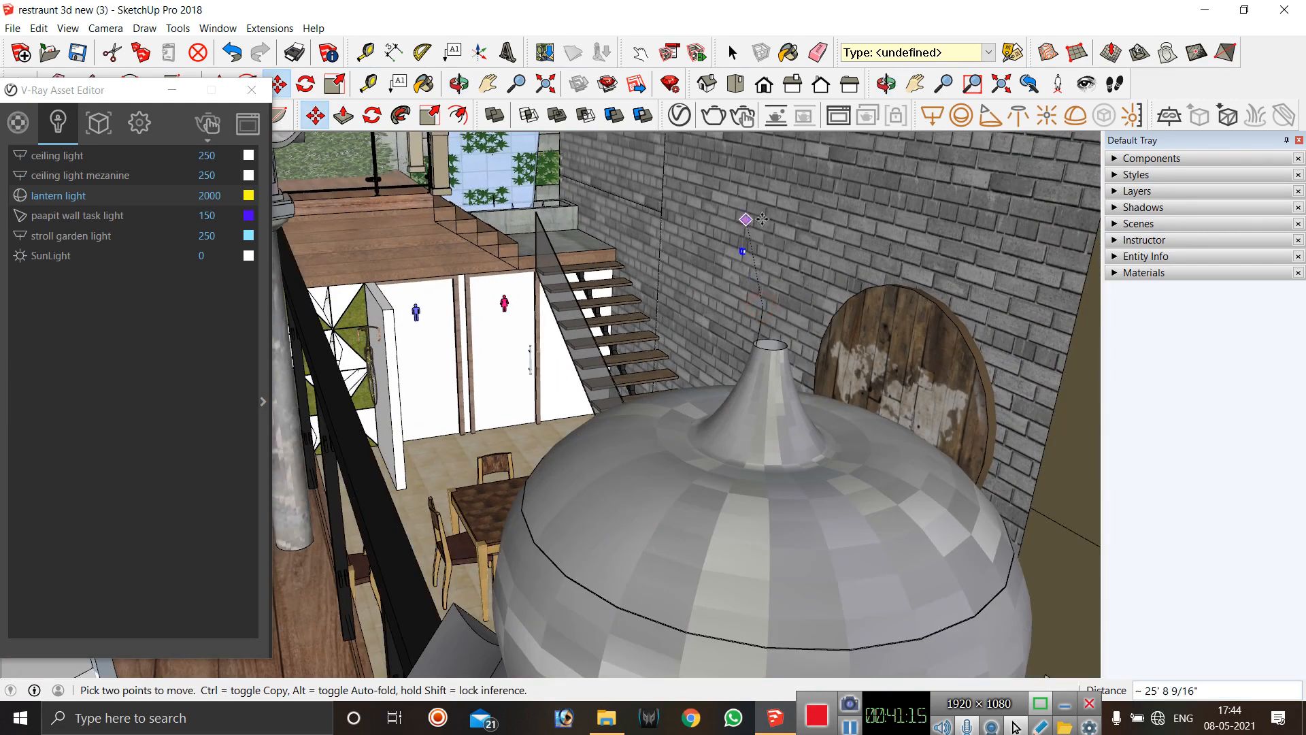
pyautogui.press('ctrl')
pyautogui.scroll(-4, 836, 216)
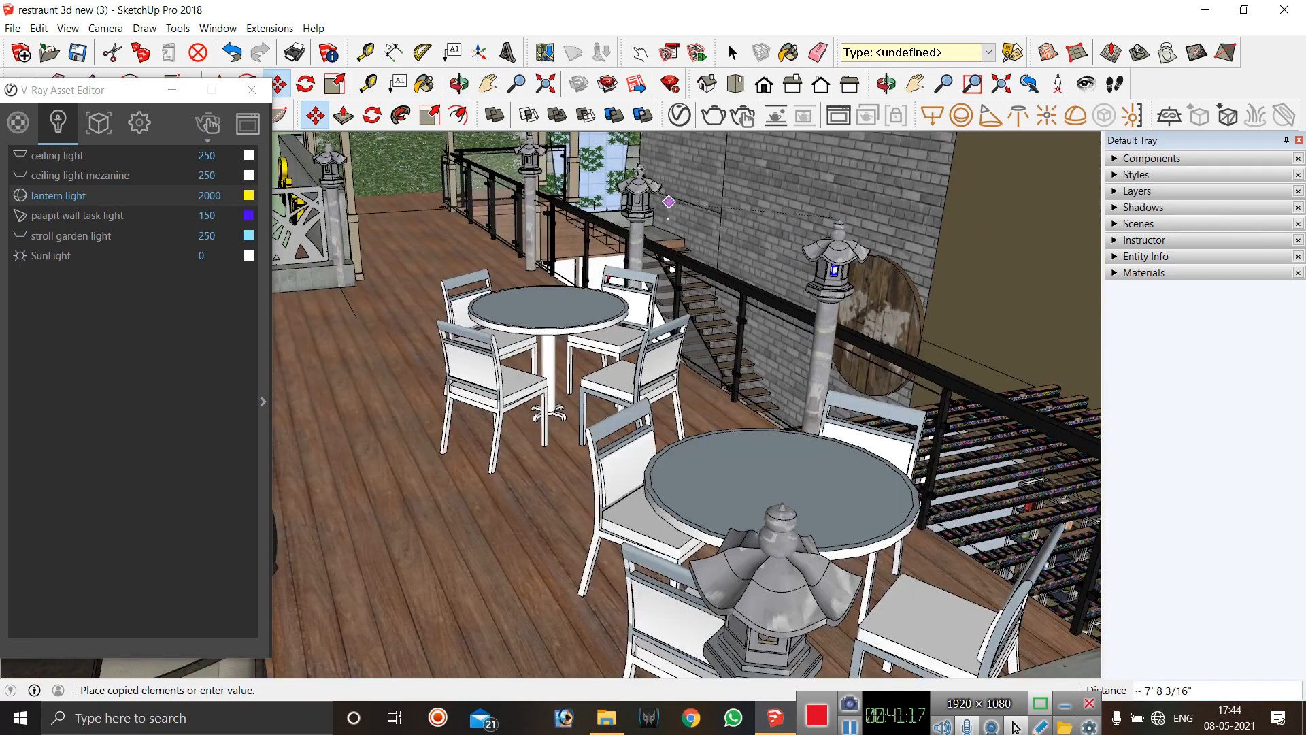
pyautogui.scroll(6, 639, 167)
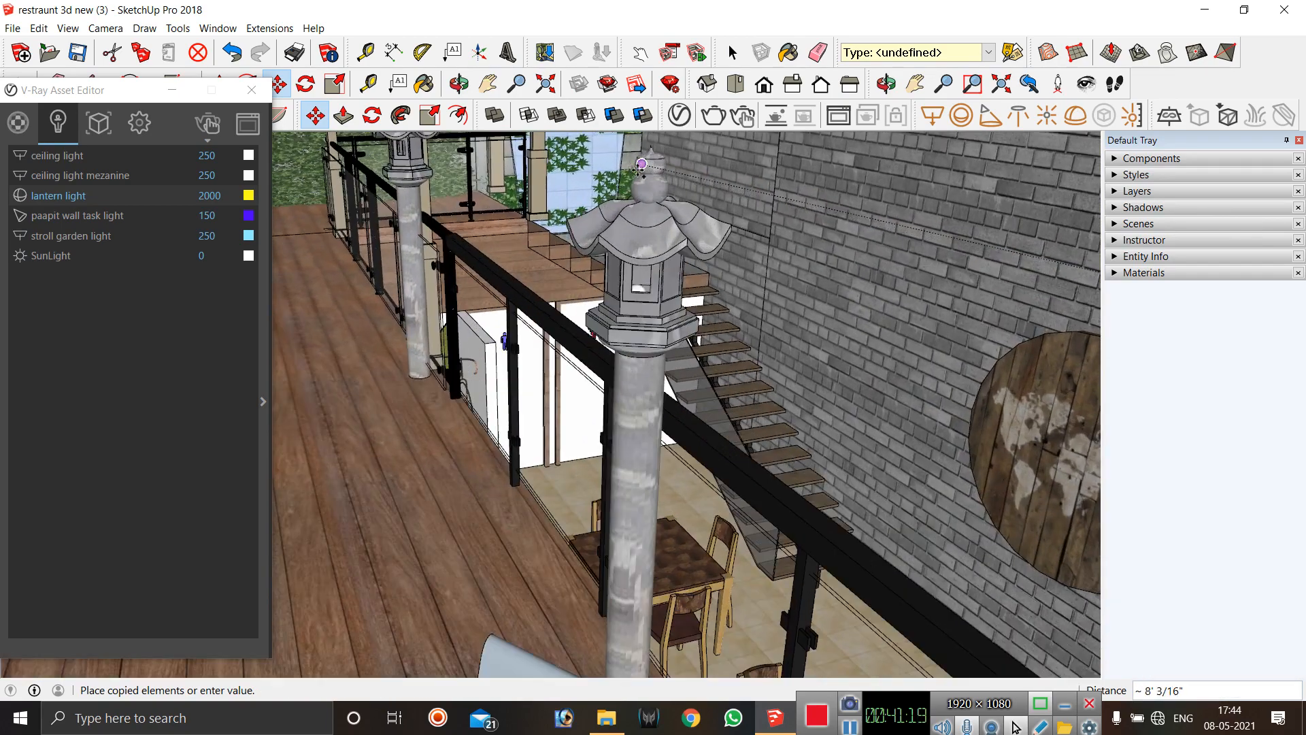
pyautogui.scroll(5, 645, 161)
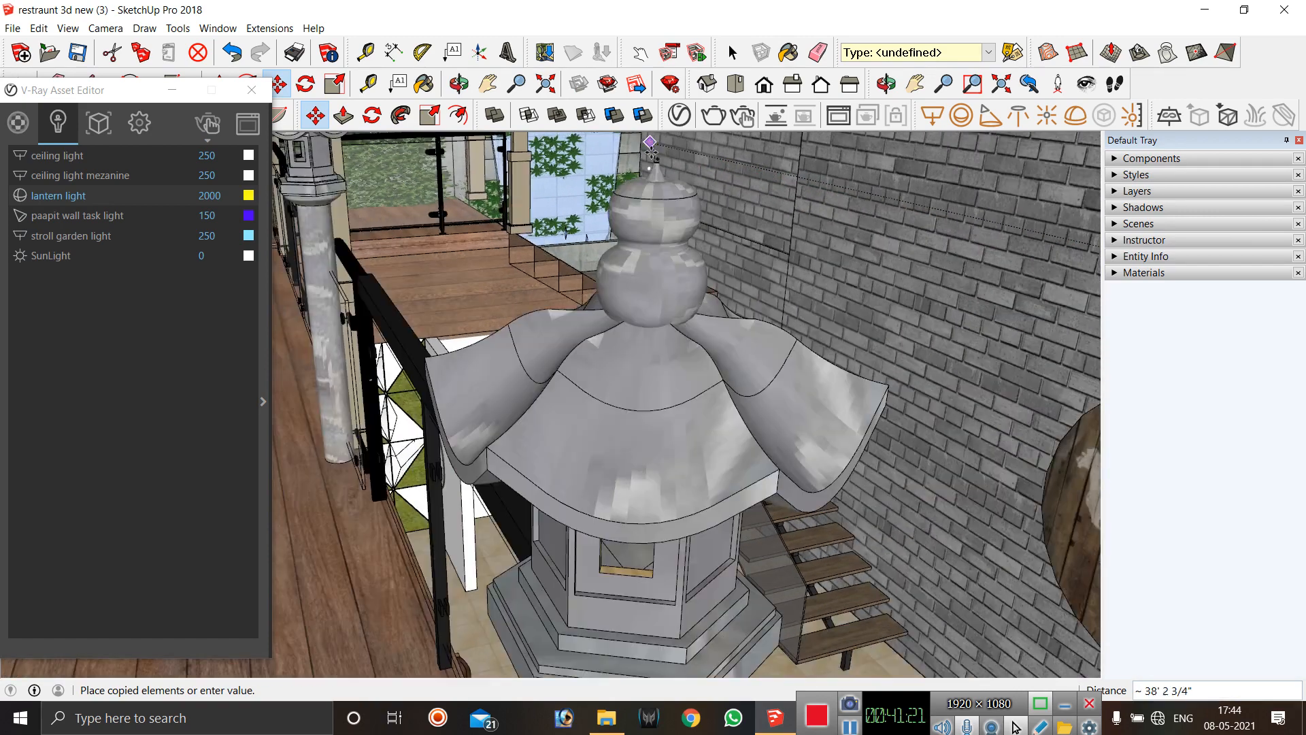
pyautogui.click(654, 157)
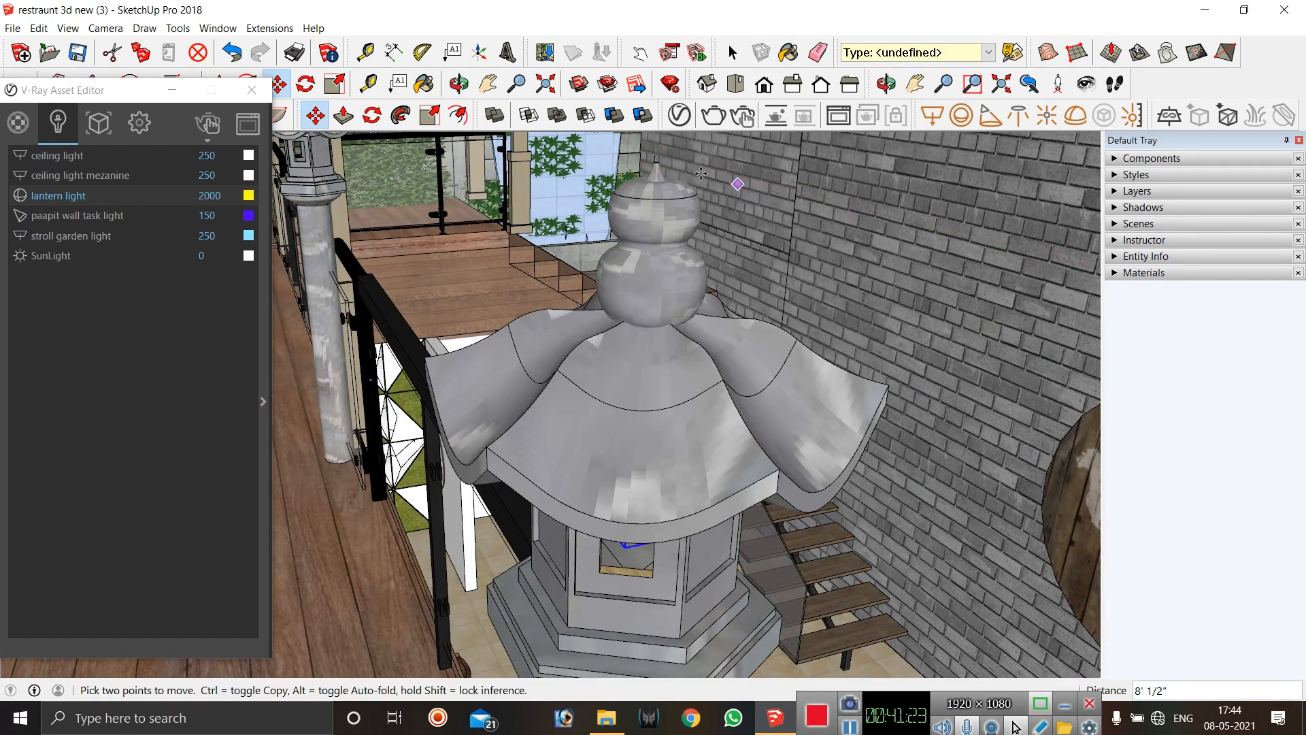
# Copy the sphere light 8' 8" into the last lantern along the black railing, beside the pergola post, from tip to tip.
pyautogui.click(655, 155)
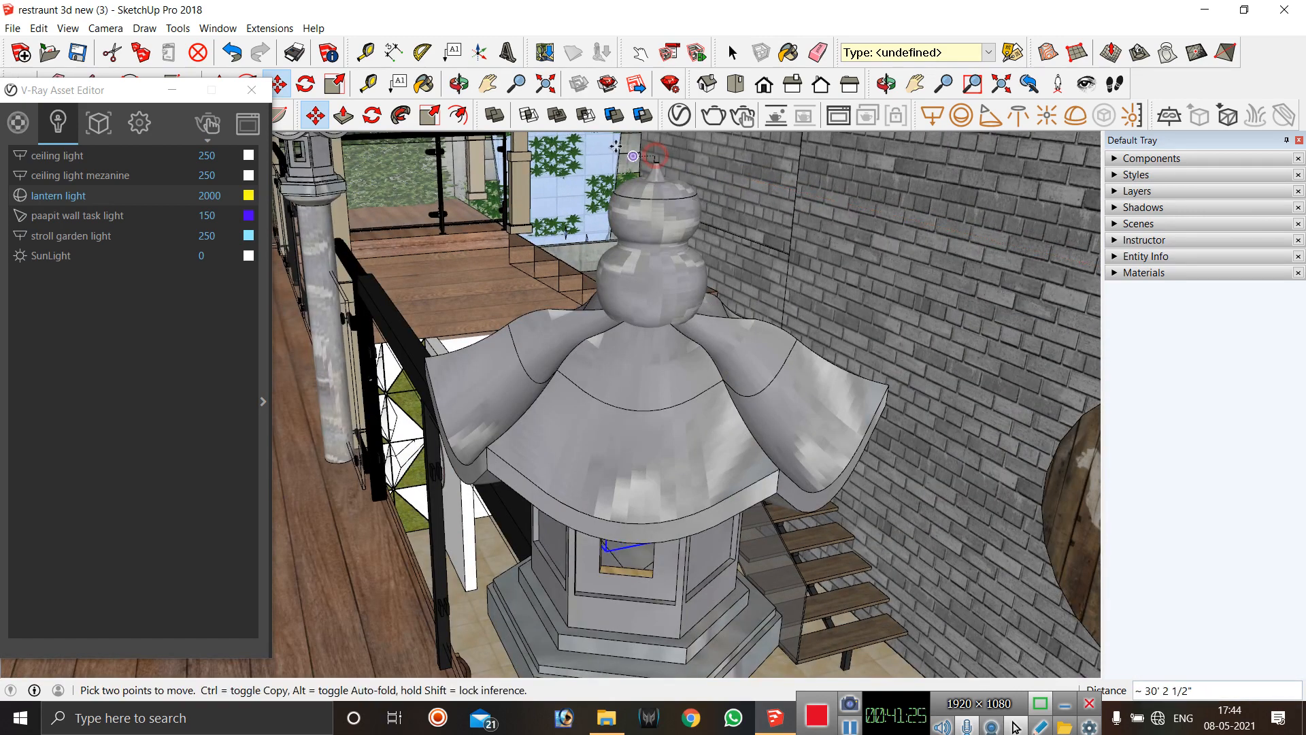
pyautogui.scroll(-5, 826, 220)
pyautogui.press('ctrl')
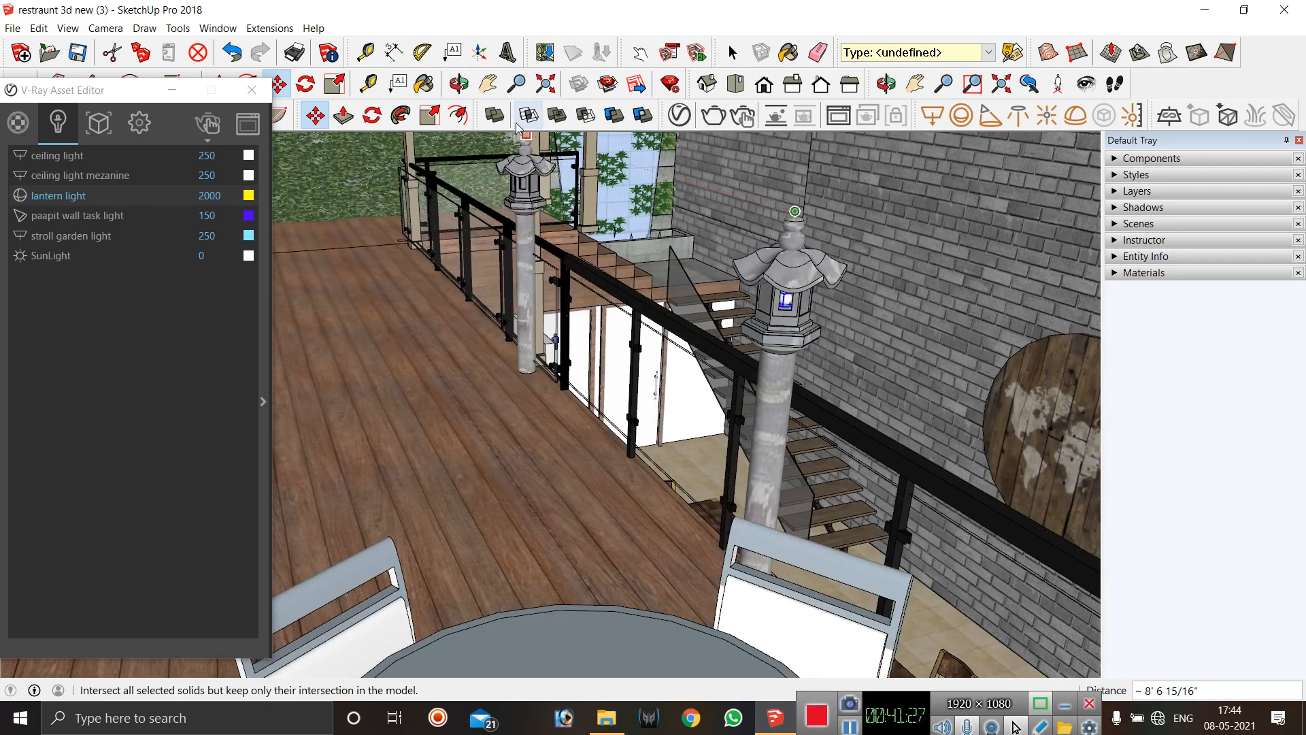
pyautogui.scroll(4, 794, 211)
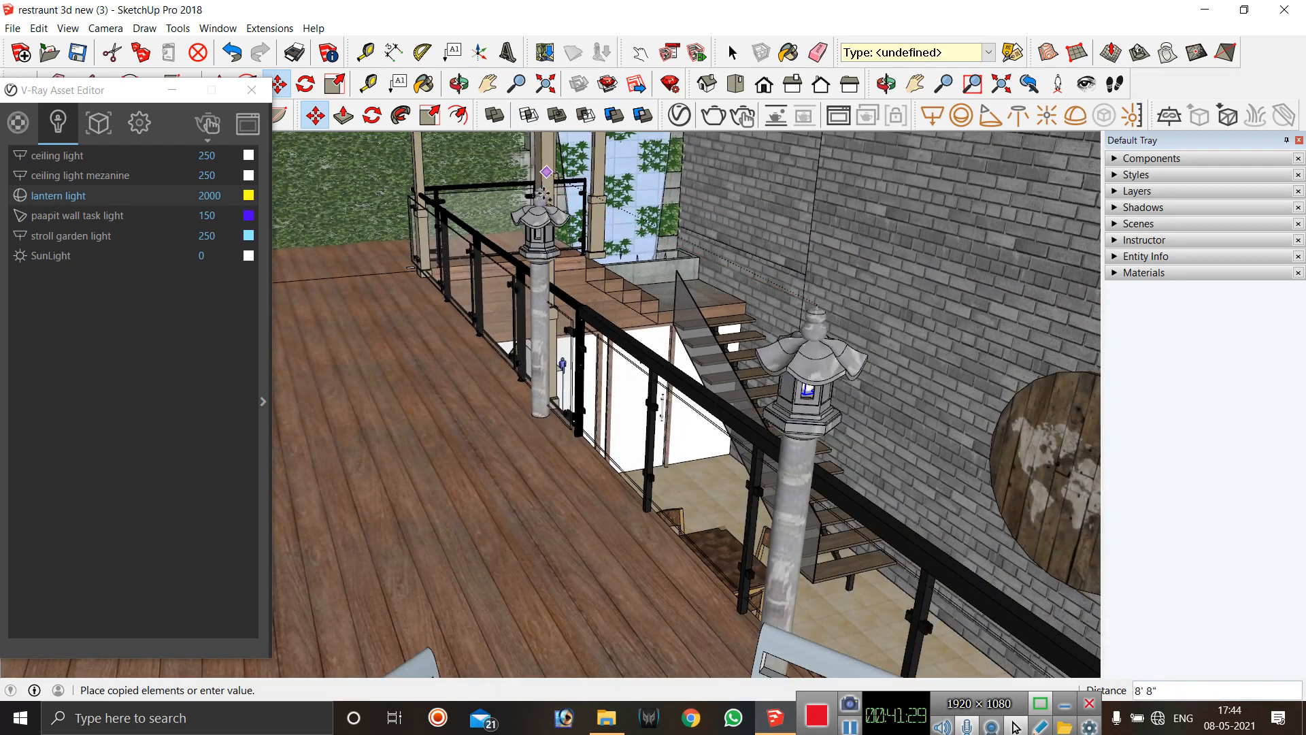
pyautogui.scroll(4, 544, 187)
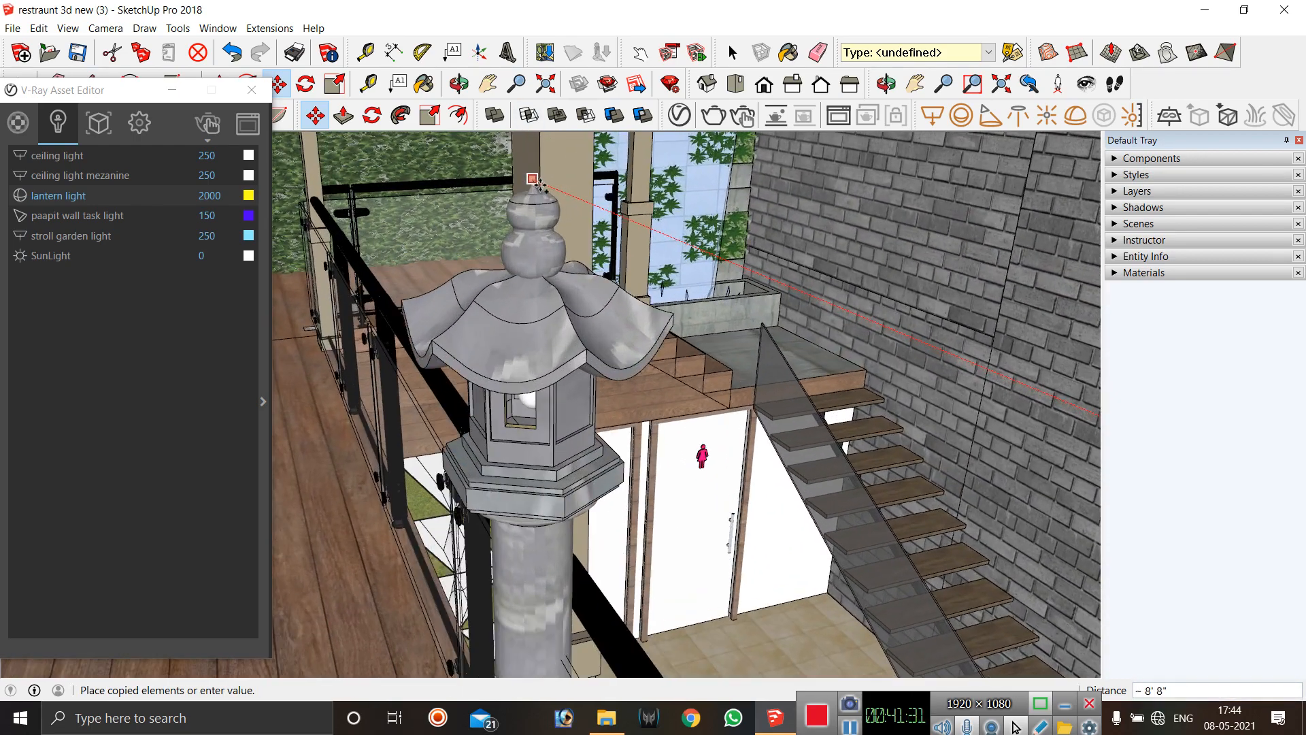
pyautogui.scroll(3, 535, 175)
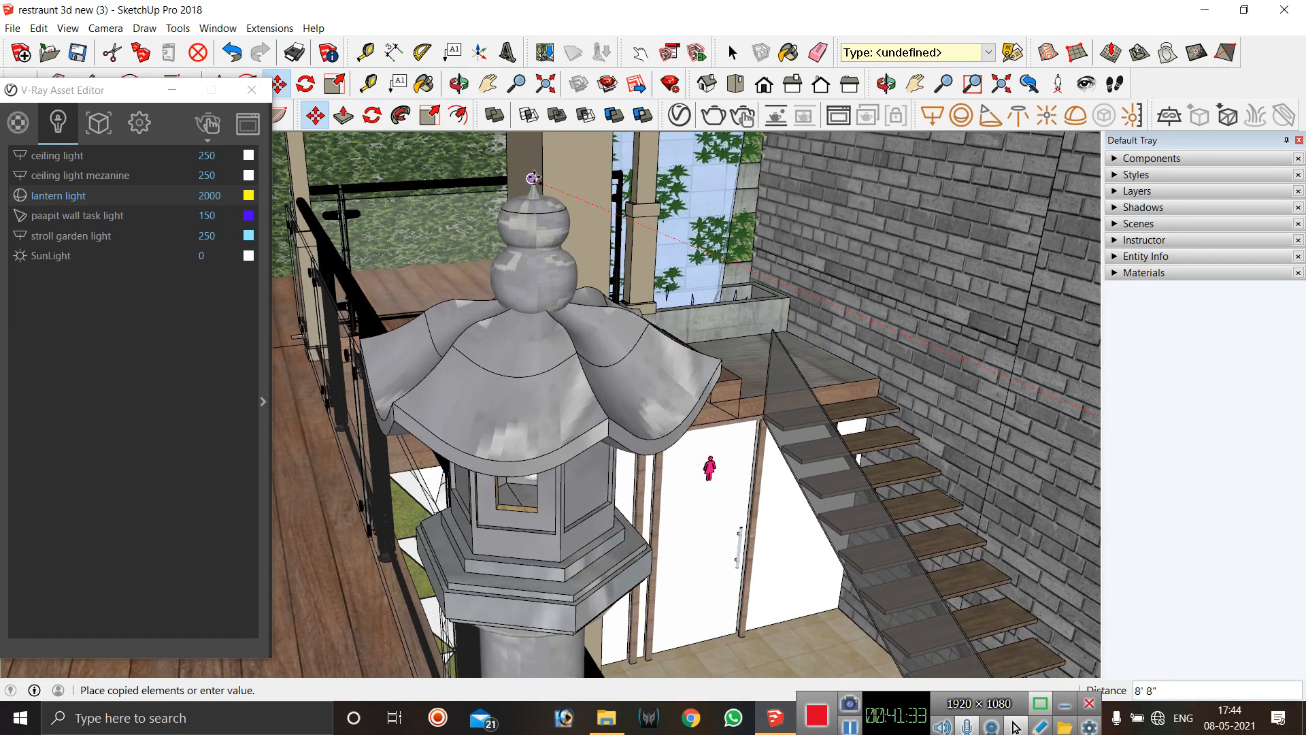
pyautogui.click(532, 178)
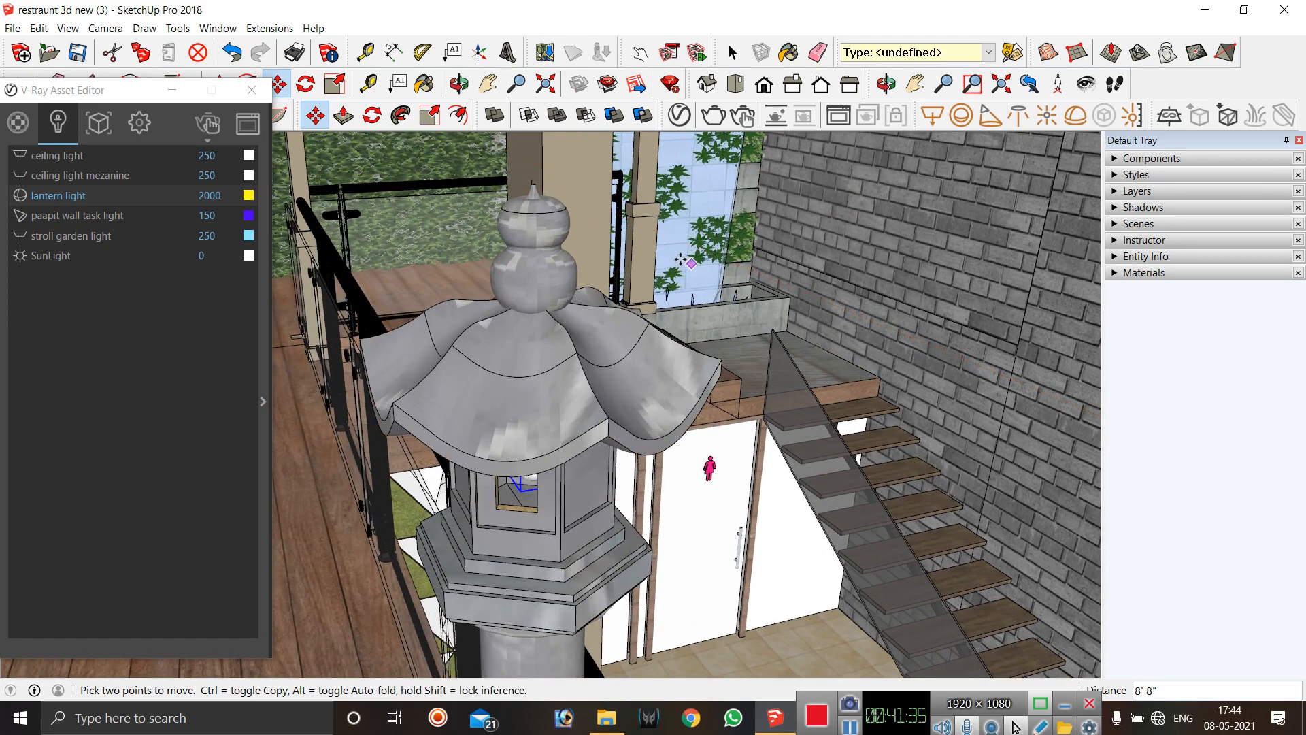
# Copy the sphere light 6' 9 3/16" across the deck into the lantern at the end of the patterned screen railing, from tip to tip.
pyautogui.scroll(-5, 680, 262)
pyautogui.scroll(-2, 681, 262)
pyautogui.scroll(5, 673, 257)
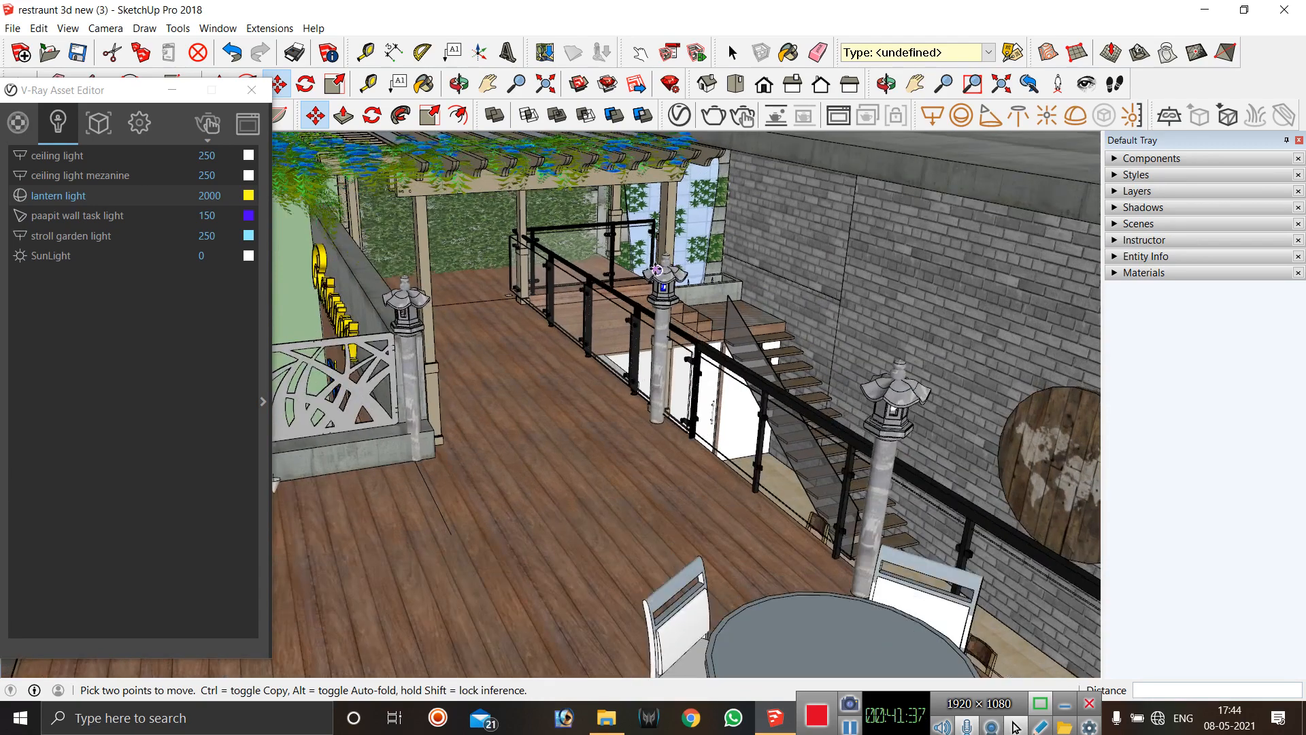
pyautogui.scroll(6, 668, 254)
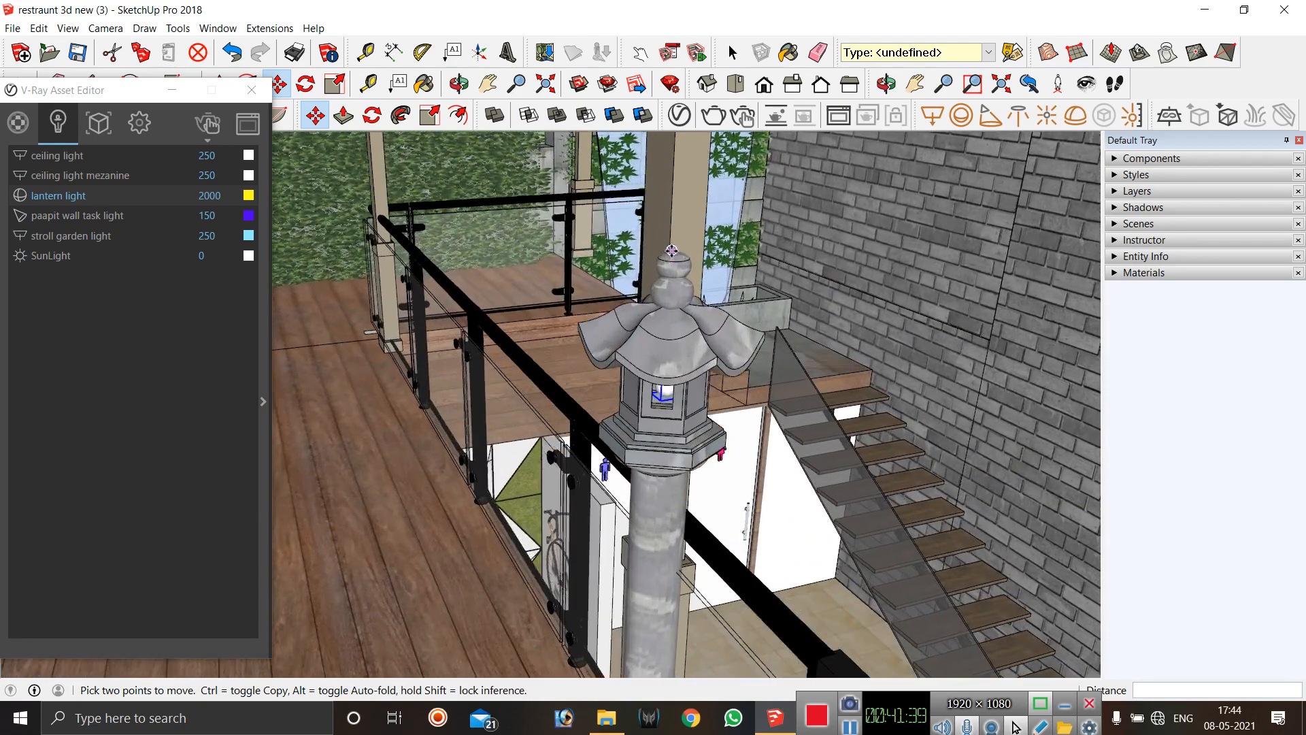
pyautogui.scroll(-2, 679, 234)
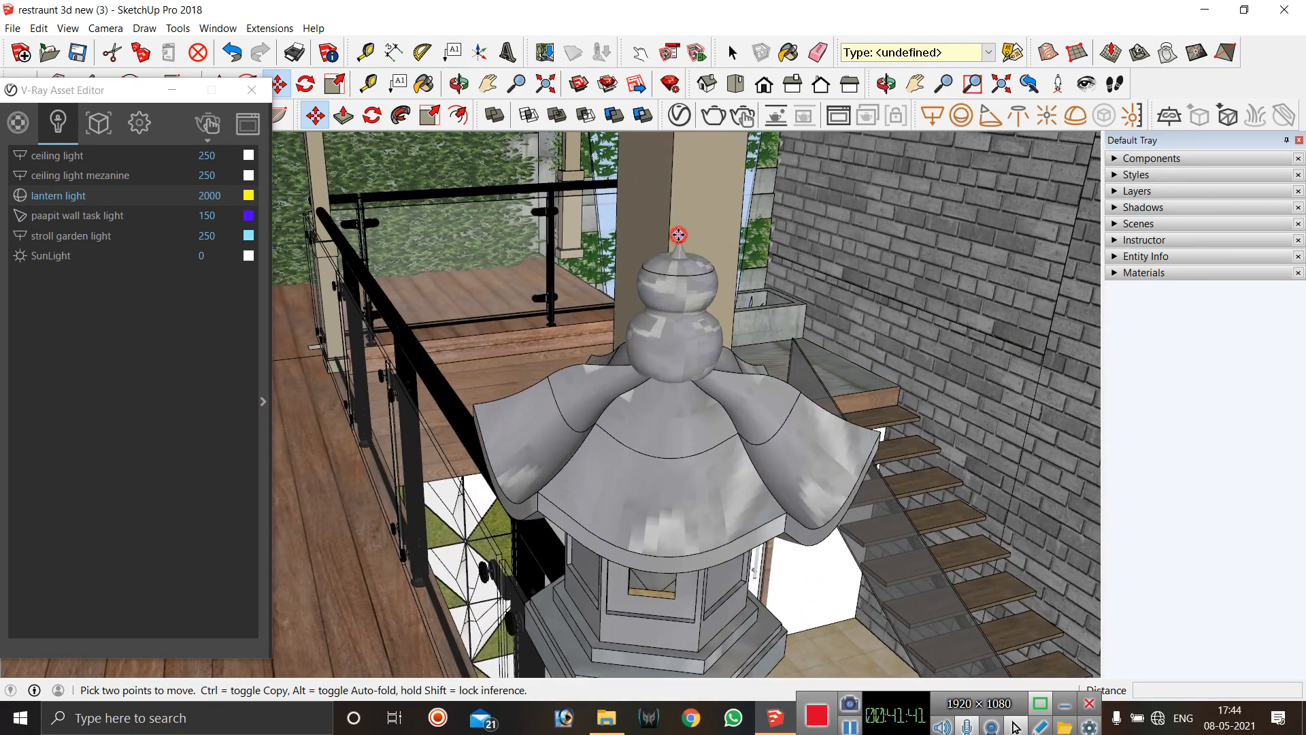
pyautogui.keyDown('ctrl'); pyautogui.click(677, 239); pyautogui.keyUp('ctrl')
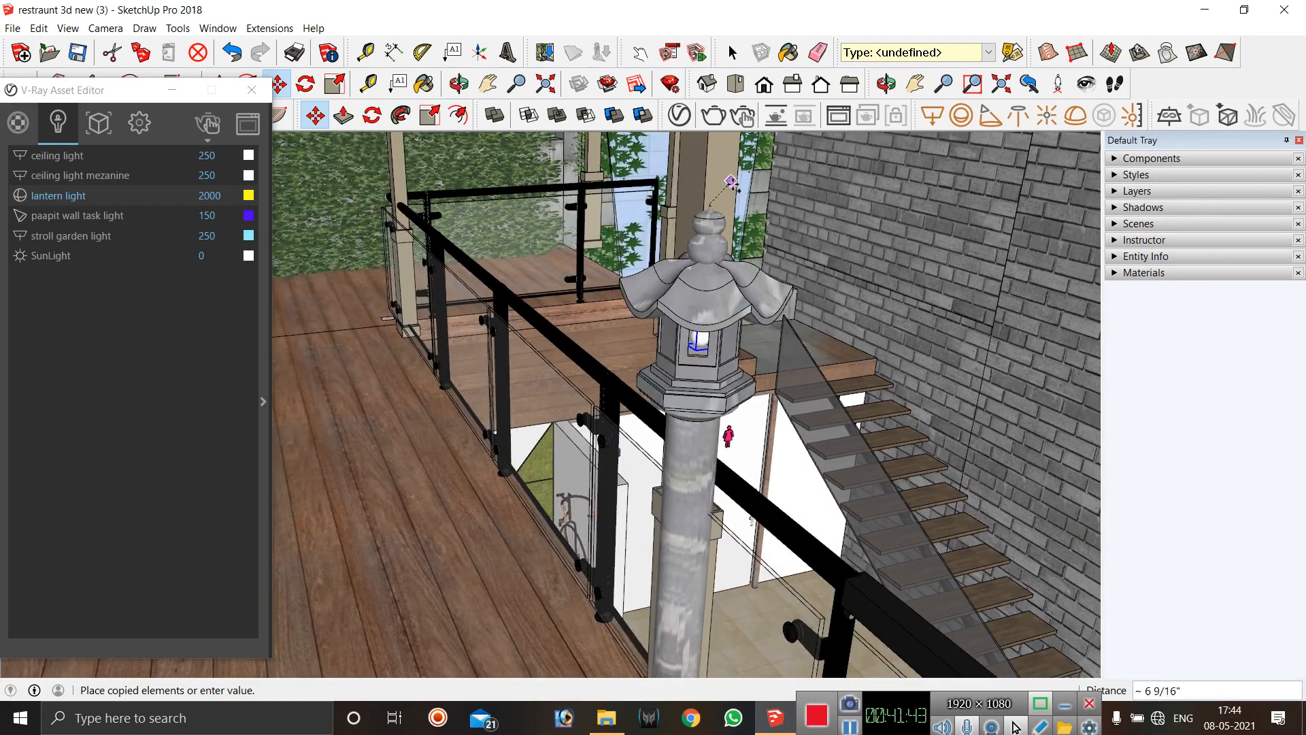
pyautogui.scroll(-3, 767, 262)
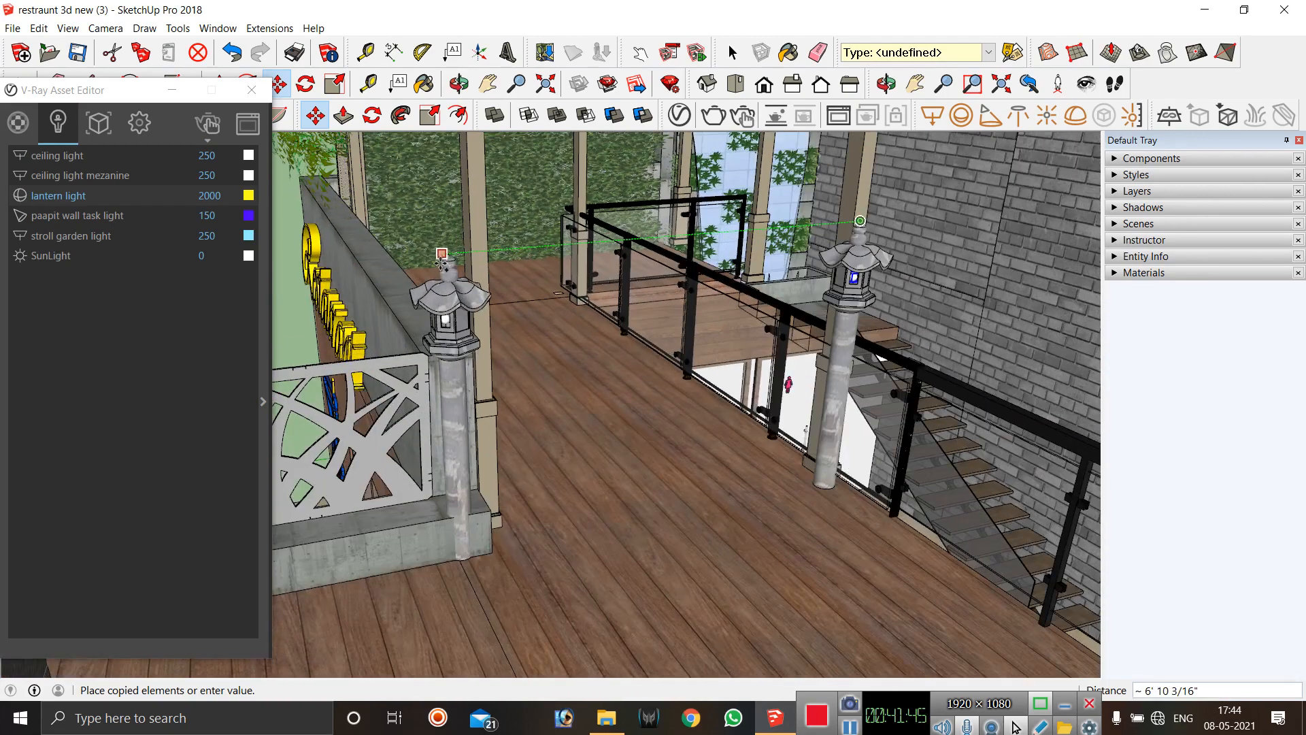
pyautogui.scroll(5, 446, 262)
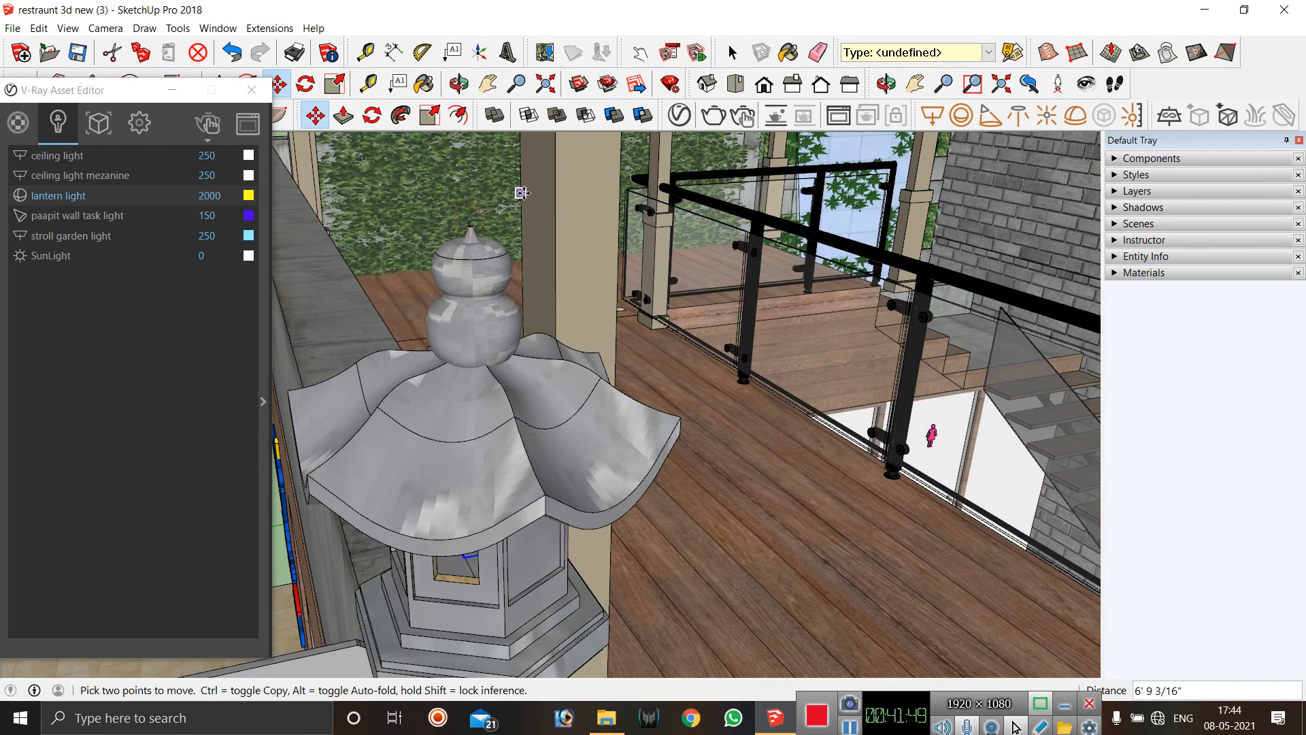
# Copy the sphere light from the end lantern of the patterned screen railing into its middle lantern, from lantern tip to tip.
pyautogui.scroll(-2, 536, 185)
pyautogui.scroll(-2, 524, 221)
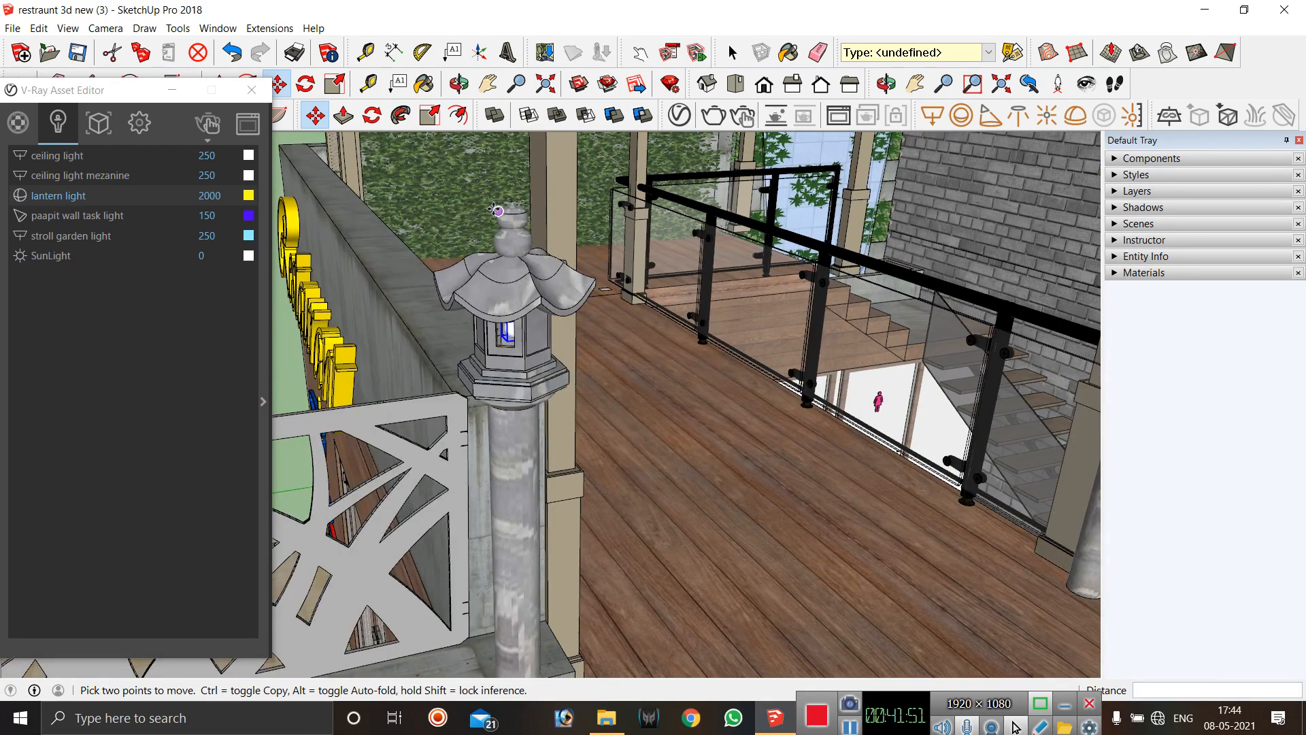
pyautogui.scroll(4, 517, 203)
pyautogui.scroll(-5, 525, 203)
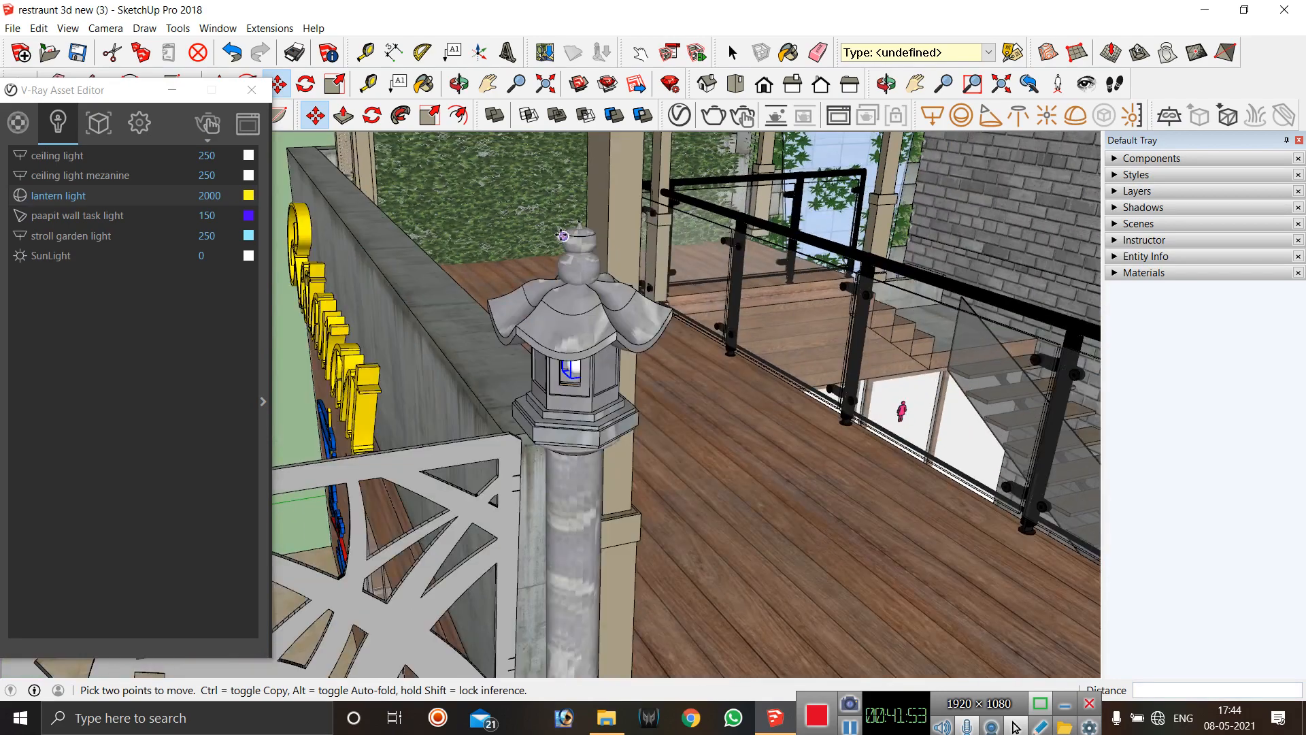
pyautogui.scroll(3, 578, 227)
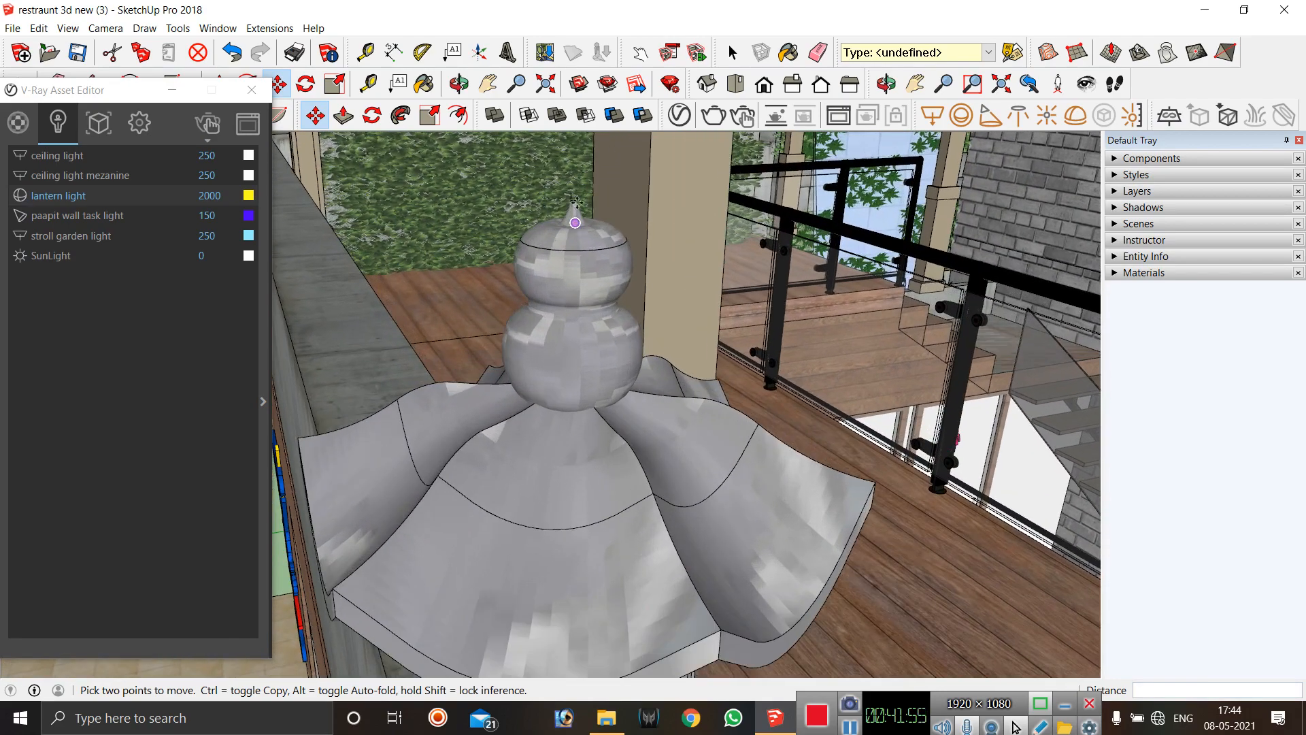
pyautogui.click(570, 193)
pyautogui.press('ctrl')
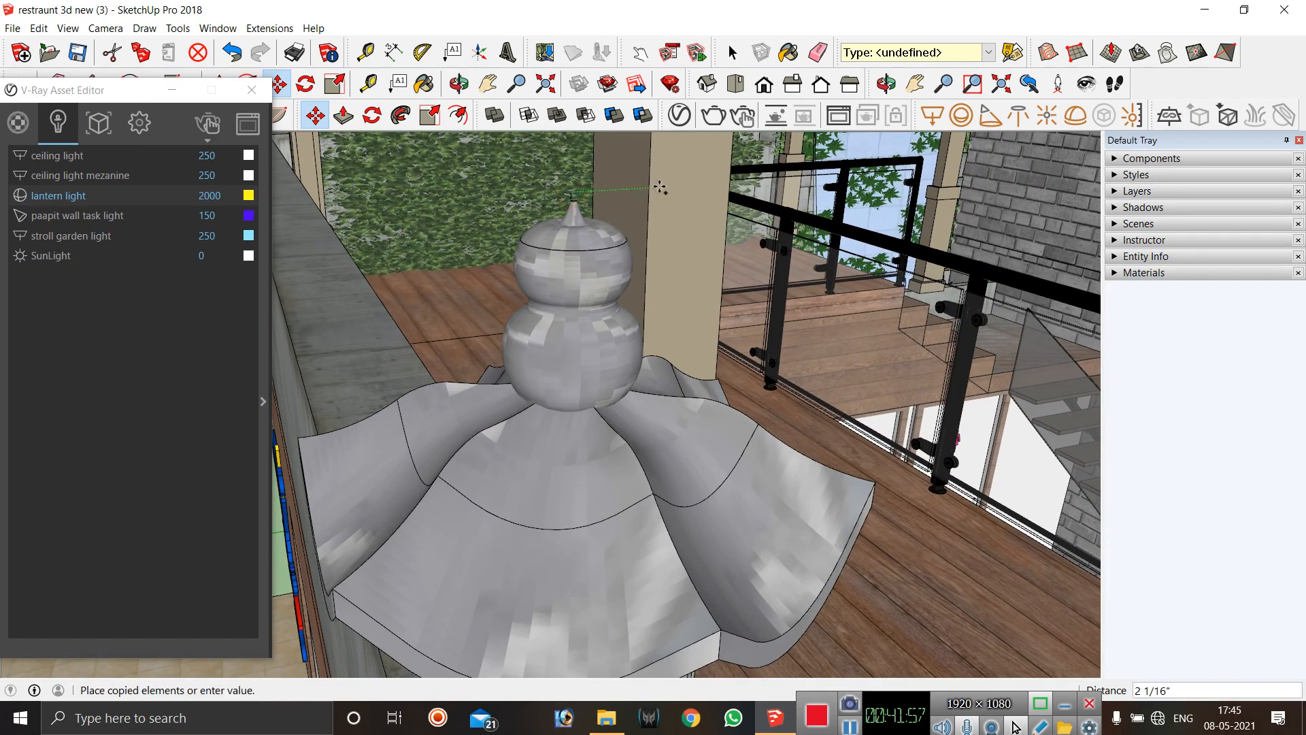
pyautogui.scroll(-4, 661, 187)
pyautogui.scroll(-8, 692, 260)
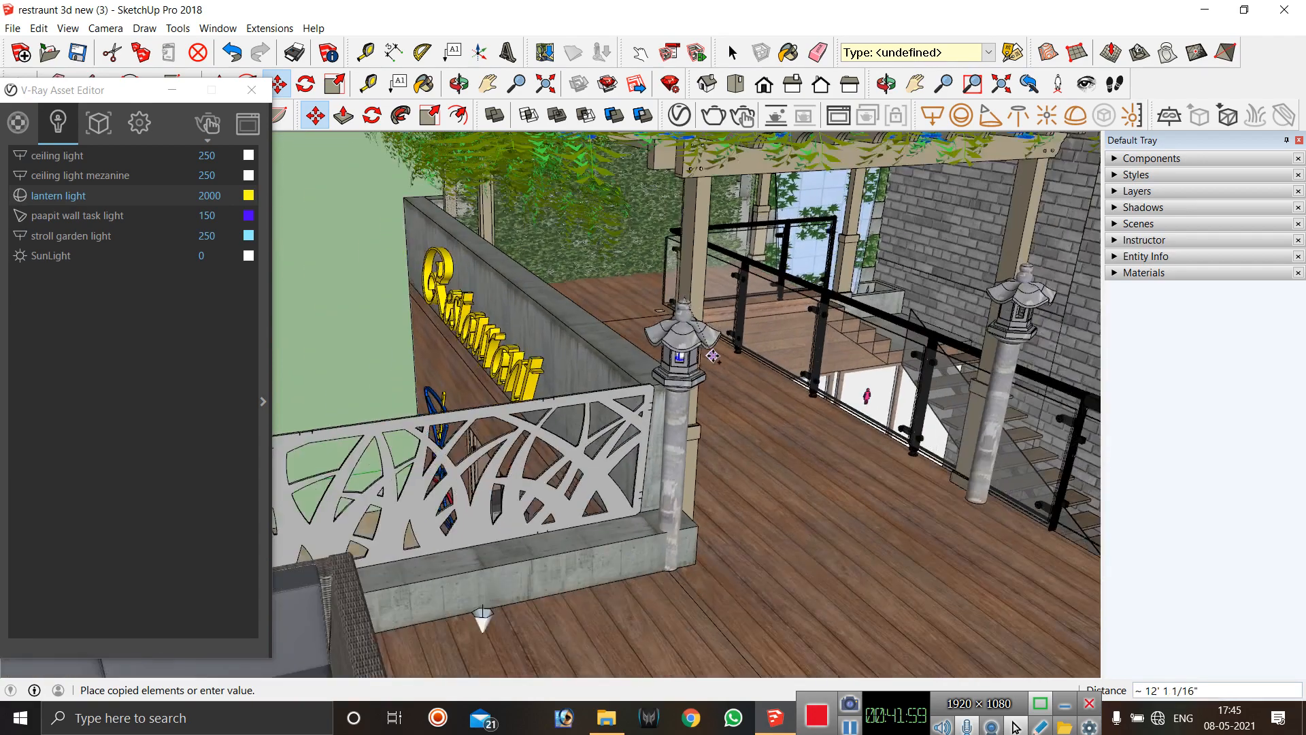
pyautogui.scroll(6, 449, 384)
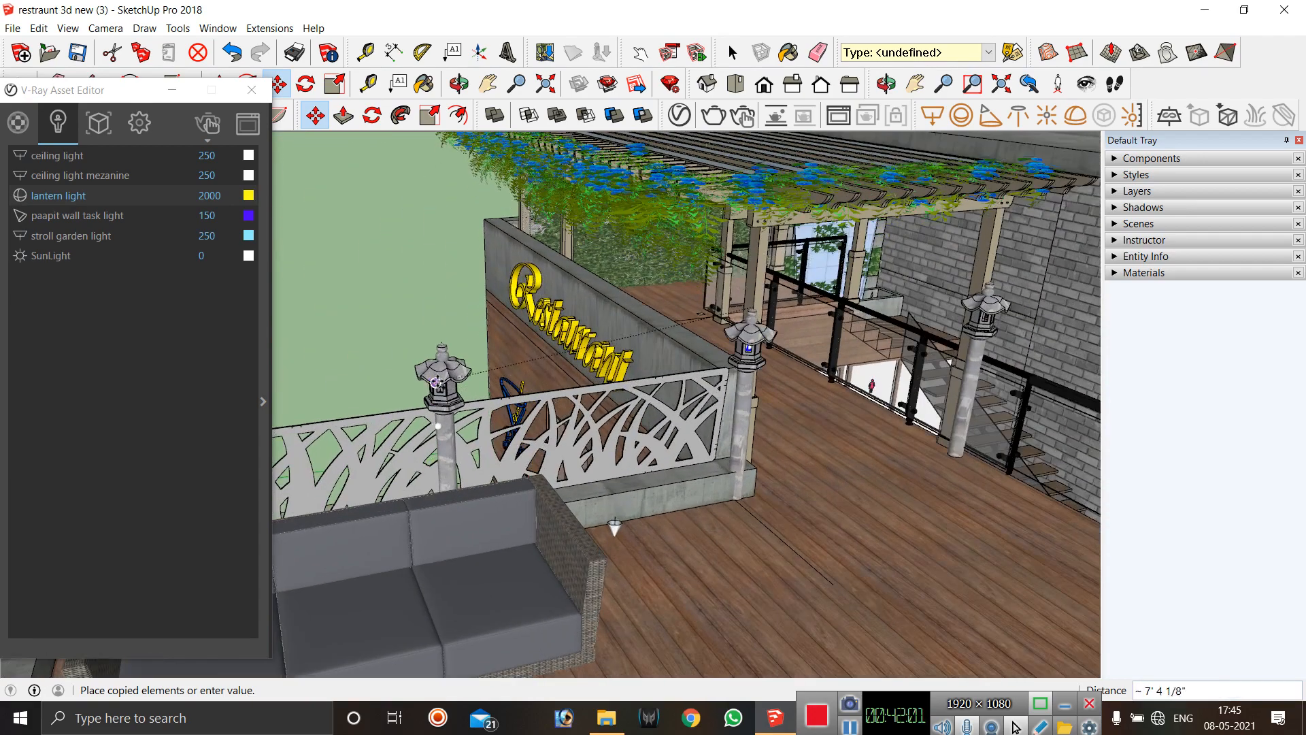
pyautogui.scroll(4, 439, 376)
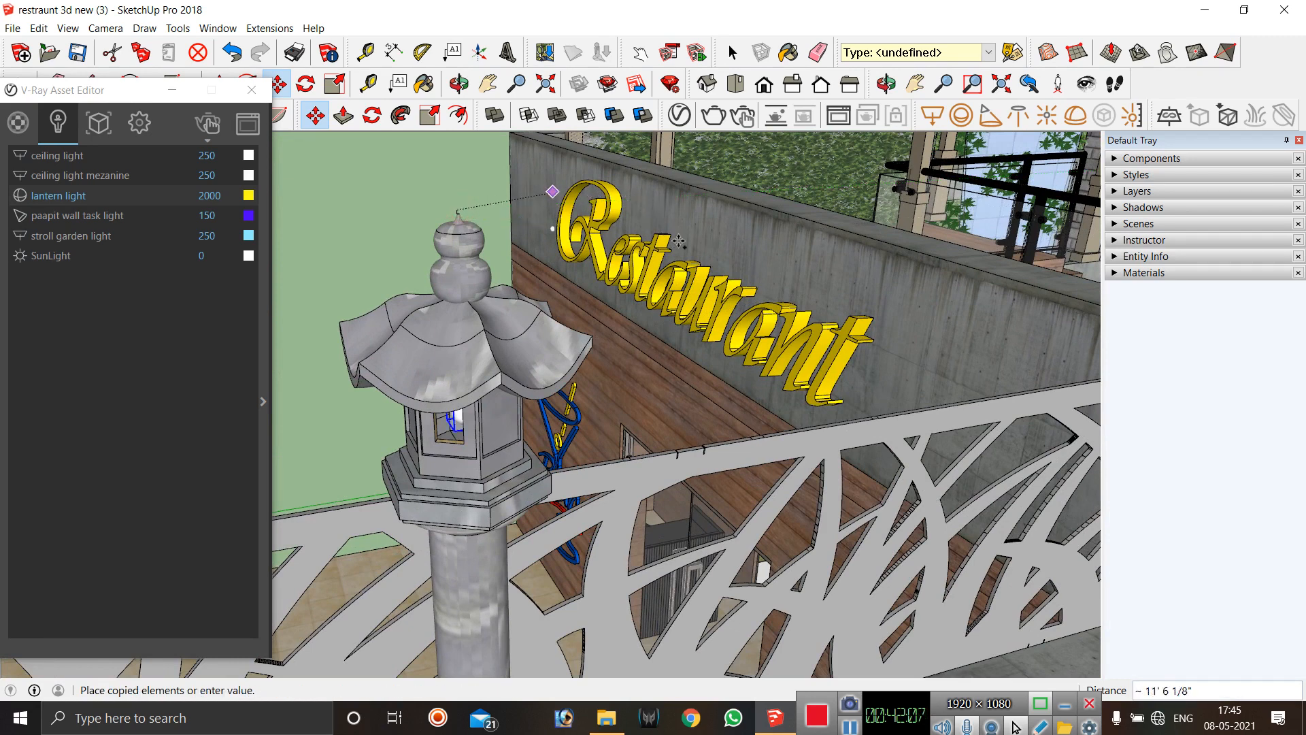
# Copy the sphere light 6' 11 13/16" further along the patterned screen railing into the corner lantern, then clear the selection.
pyautogui.scroll(-5, 637, 202)
pyautogui.scroll(1, 484, 252)
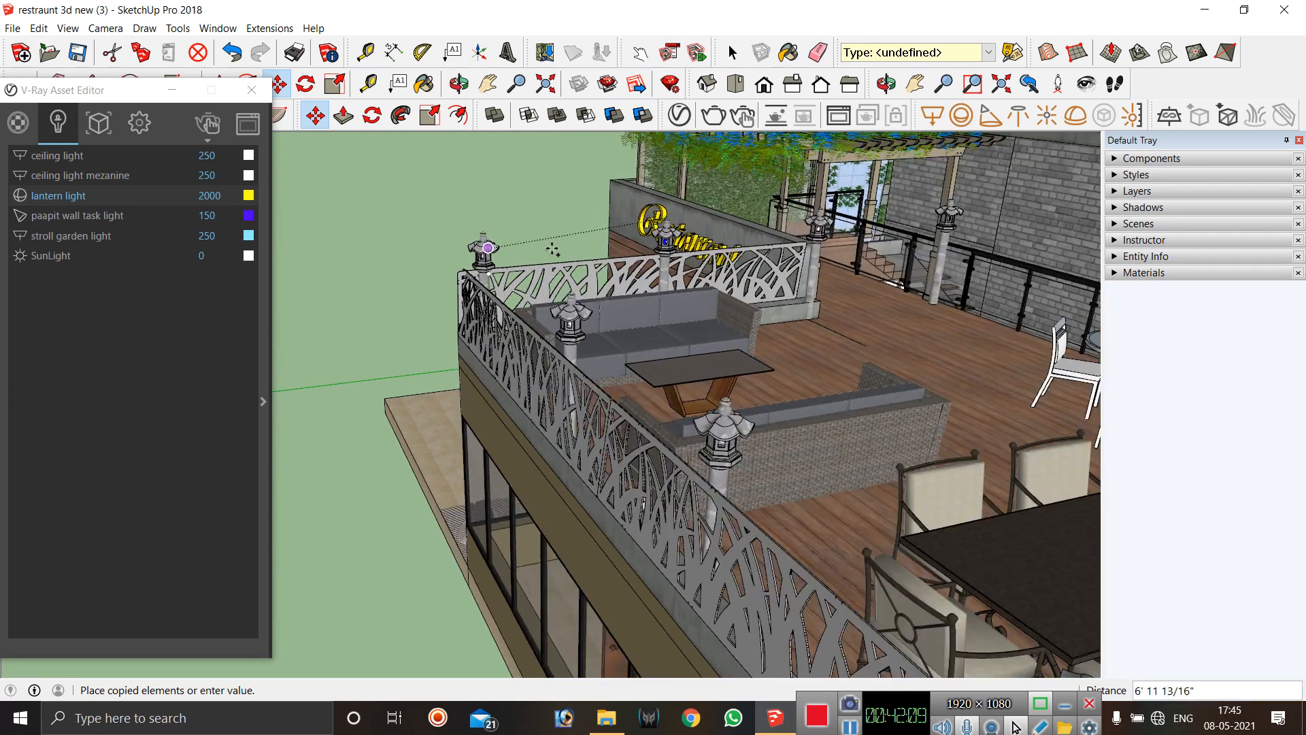
pyautogui.press('space')
pyautogui.click(541, 202)
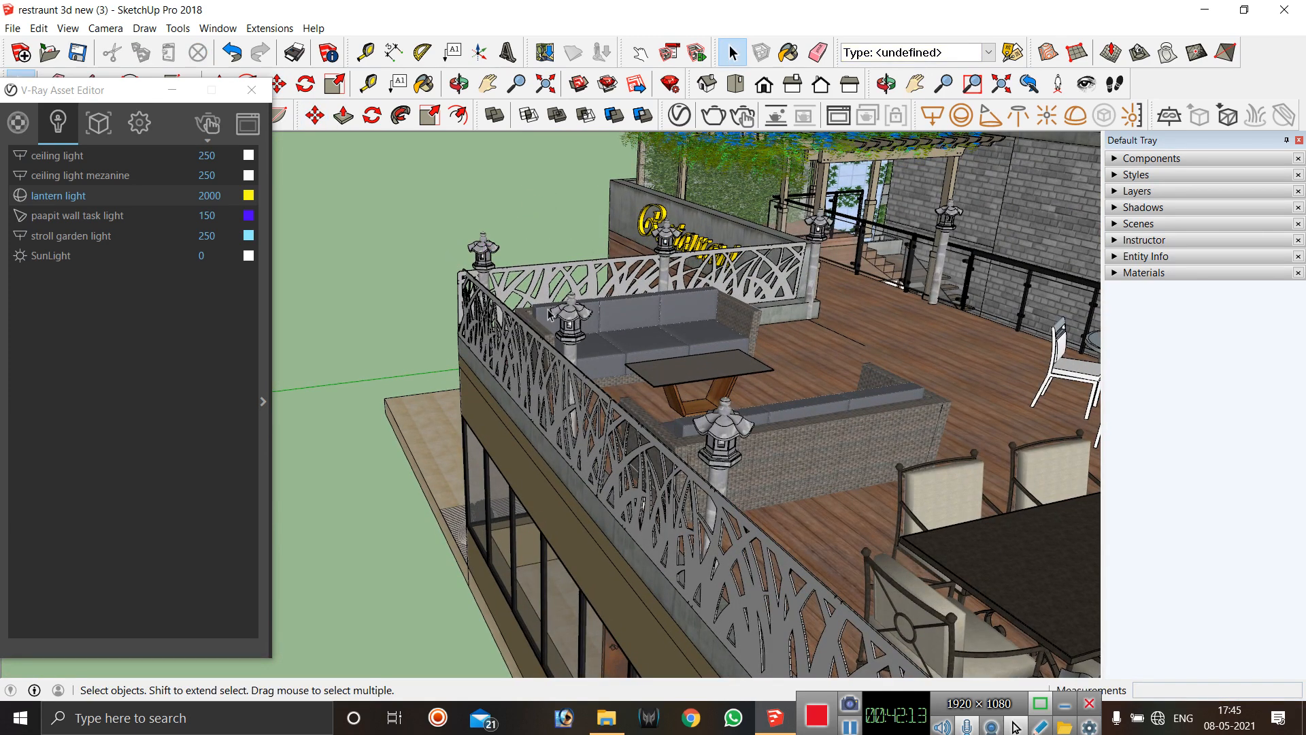
# Select every lantern light in the scene, combine them into one group, and close the V-Ray Asset Editor.
pyautogui.rightClick(96, 198)
pyautogui.click(136, 214)
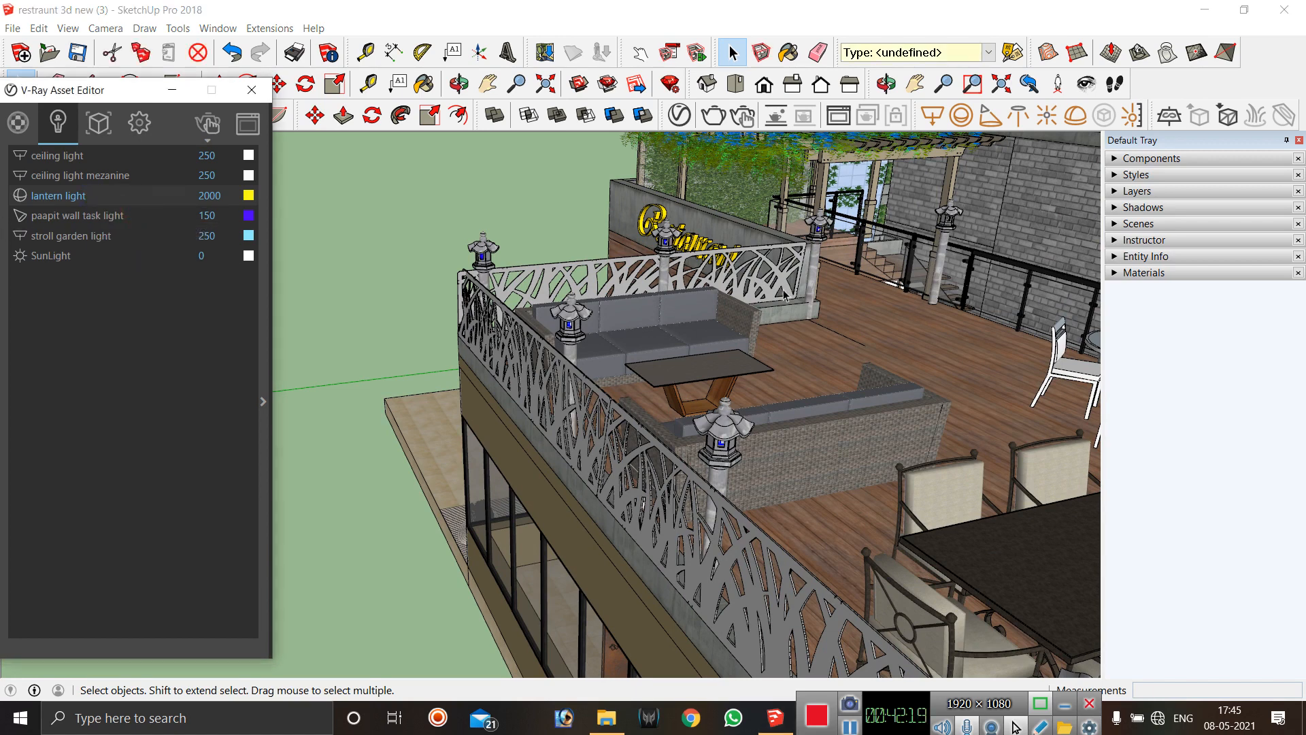
pyautogui.rightClick(480, 246)
pyautogui.click(546, 387)
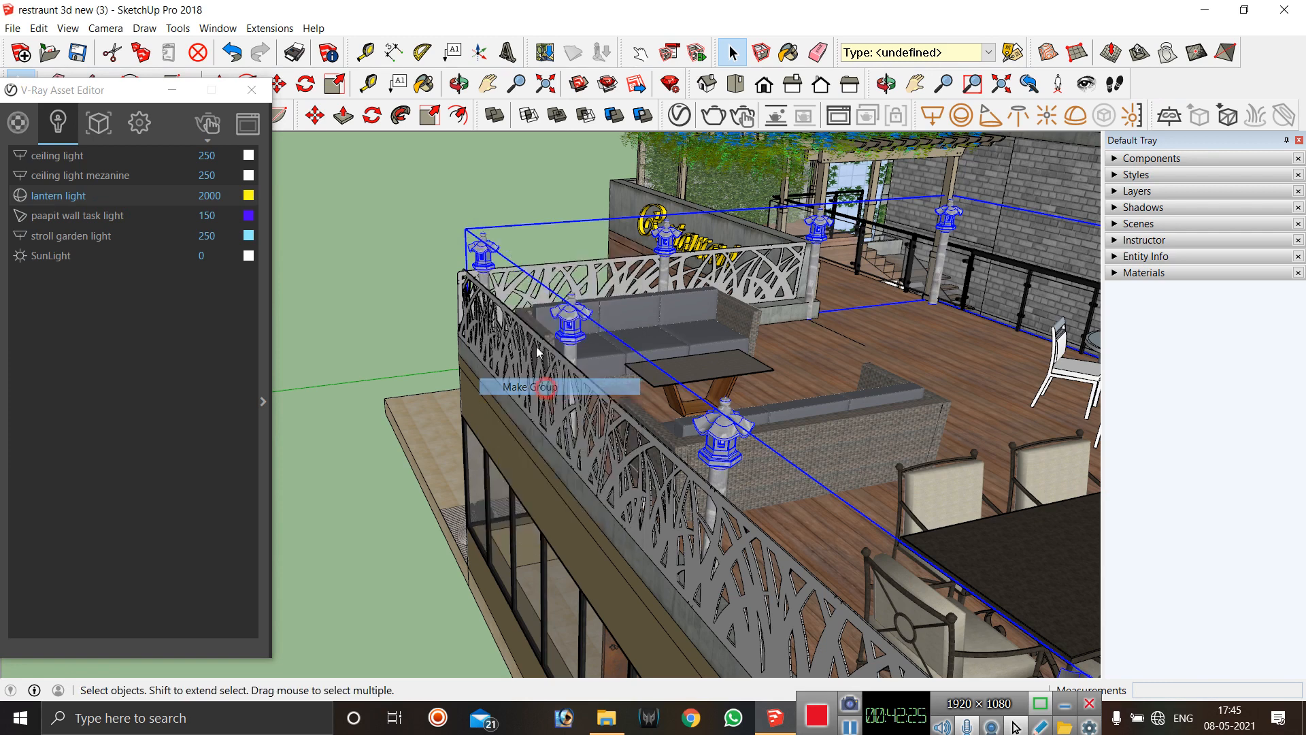
pyautogui.click(489, 203)
pyautogui.click(489, 258)
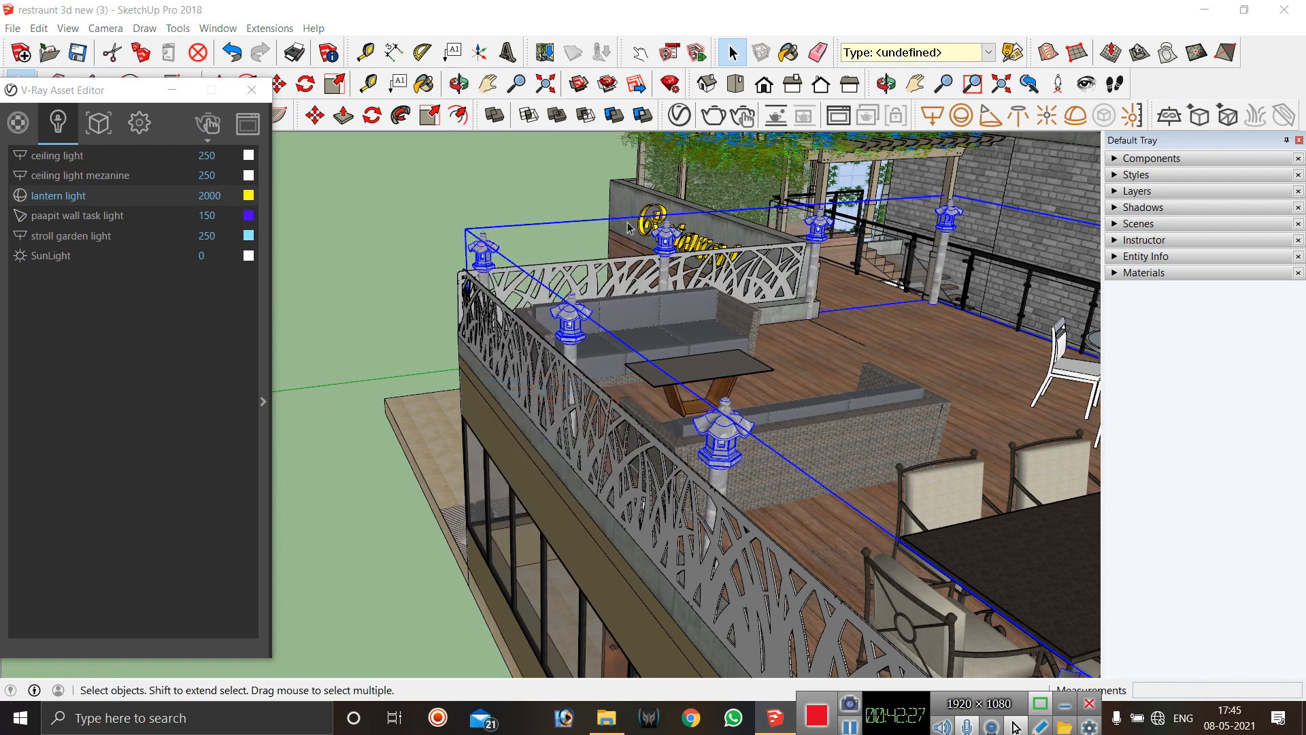
pyautogui.click(395, 167)
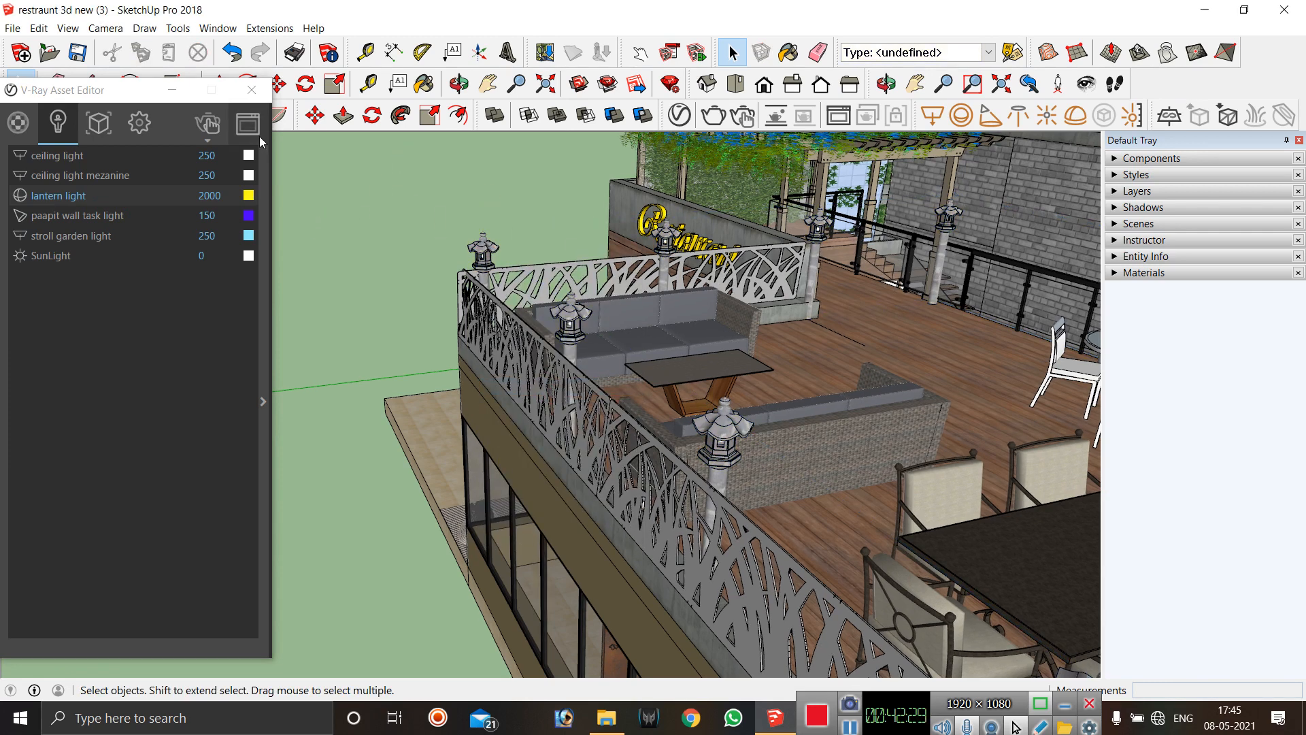
pyautogui.click(246, 92)
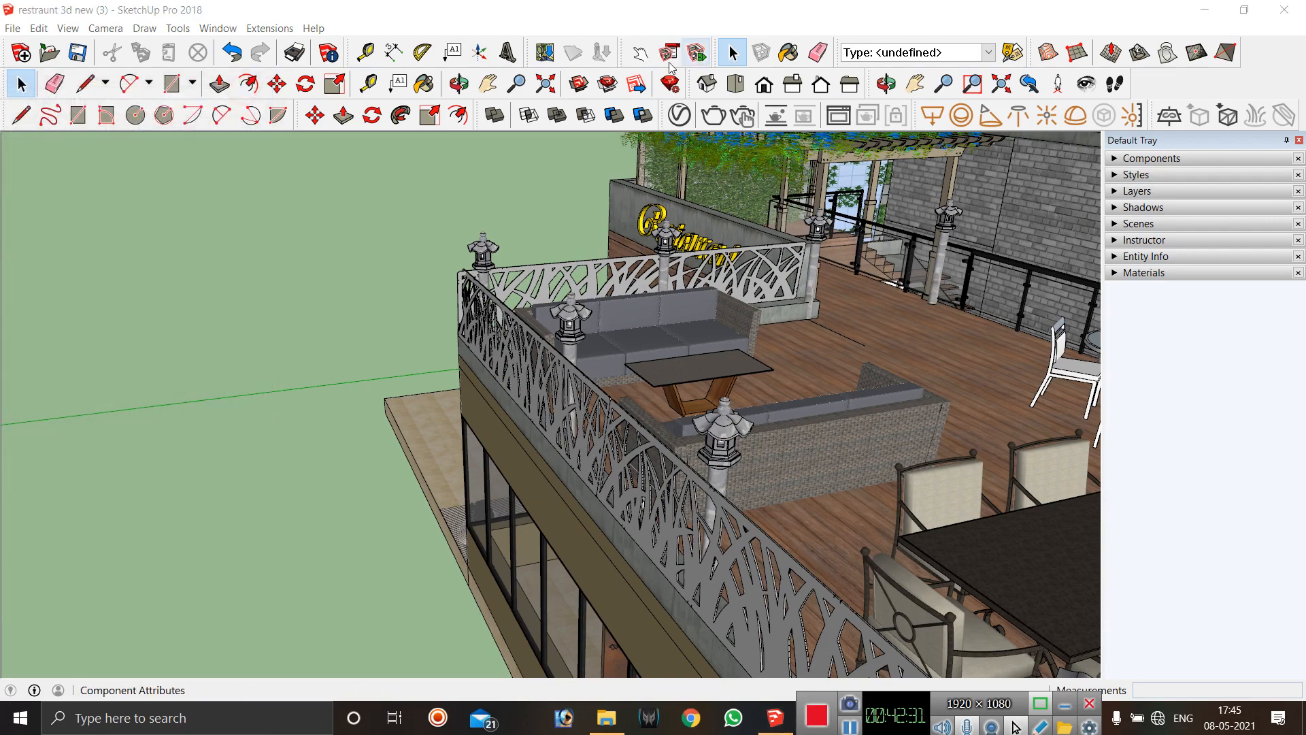
# Examine the whole restaurant building and its base slab from outside, with the entrance and the glazed side in view.
pyautogui.click(888, 83)
pyautogui.moveTo(336, 201); pyautogui.dragTo(653, 321)
pyautogui.scroll(-2, 548, 352)
pyautogui.scroll(-2, 502, 434)
pyautogui.scroll(-2, 503, 434)
pyautogui.scroll(4, 673, 198)
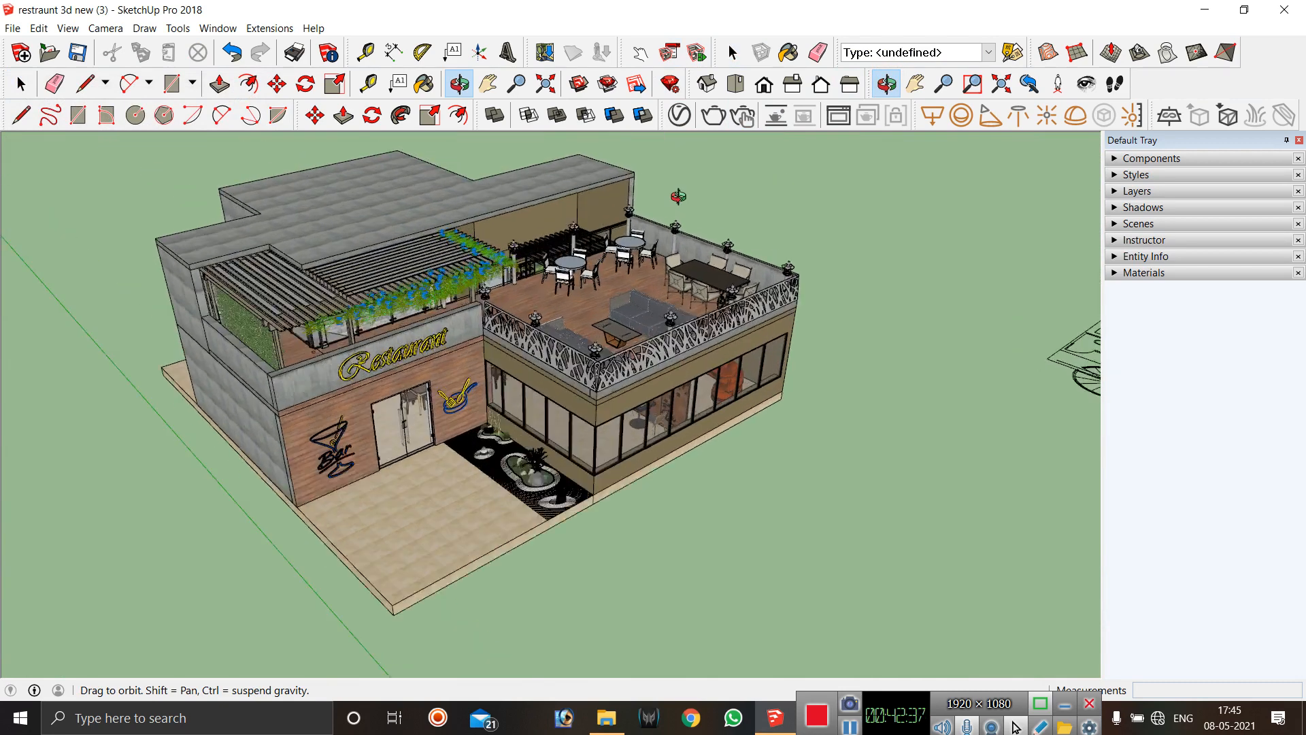
pyautogui.press('space')
pyautogui.scroll(-2, 624, 191)
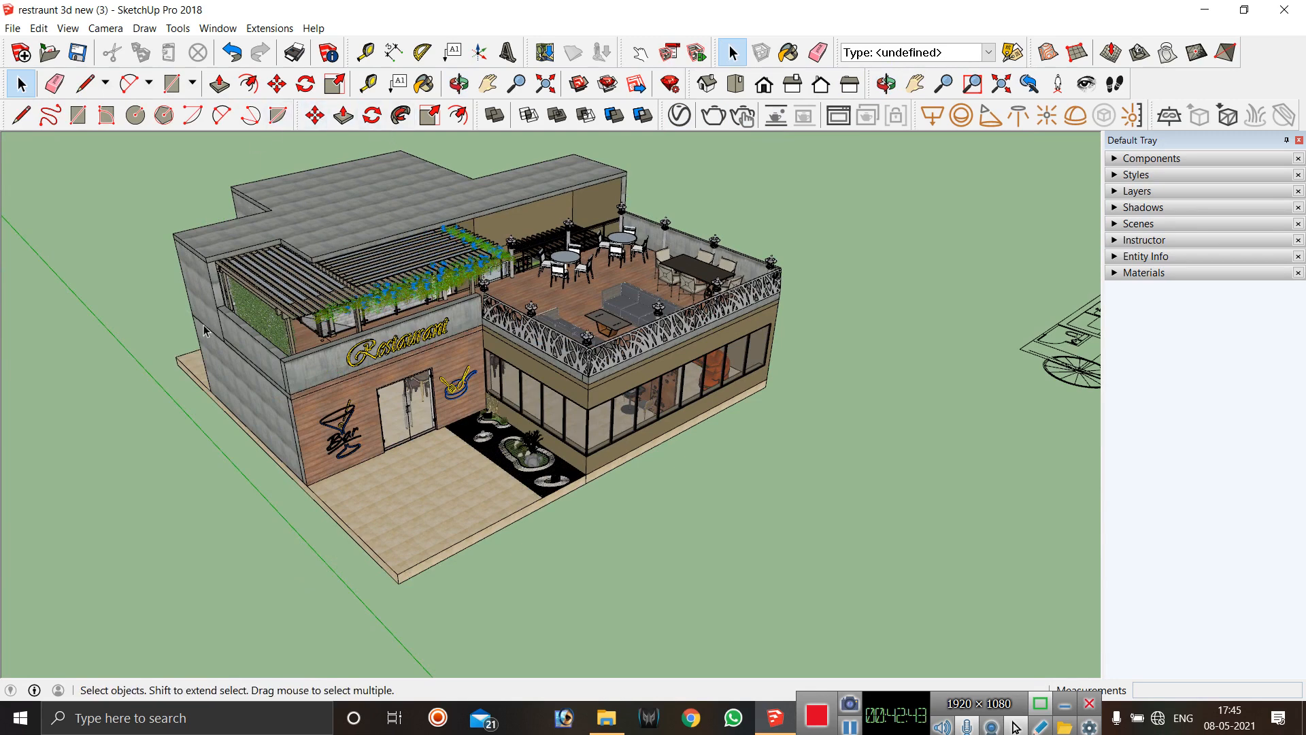
pyautogui.doubleClick(201, 378)
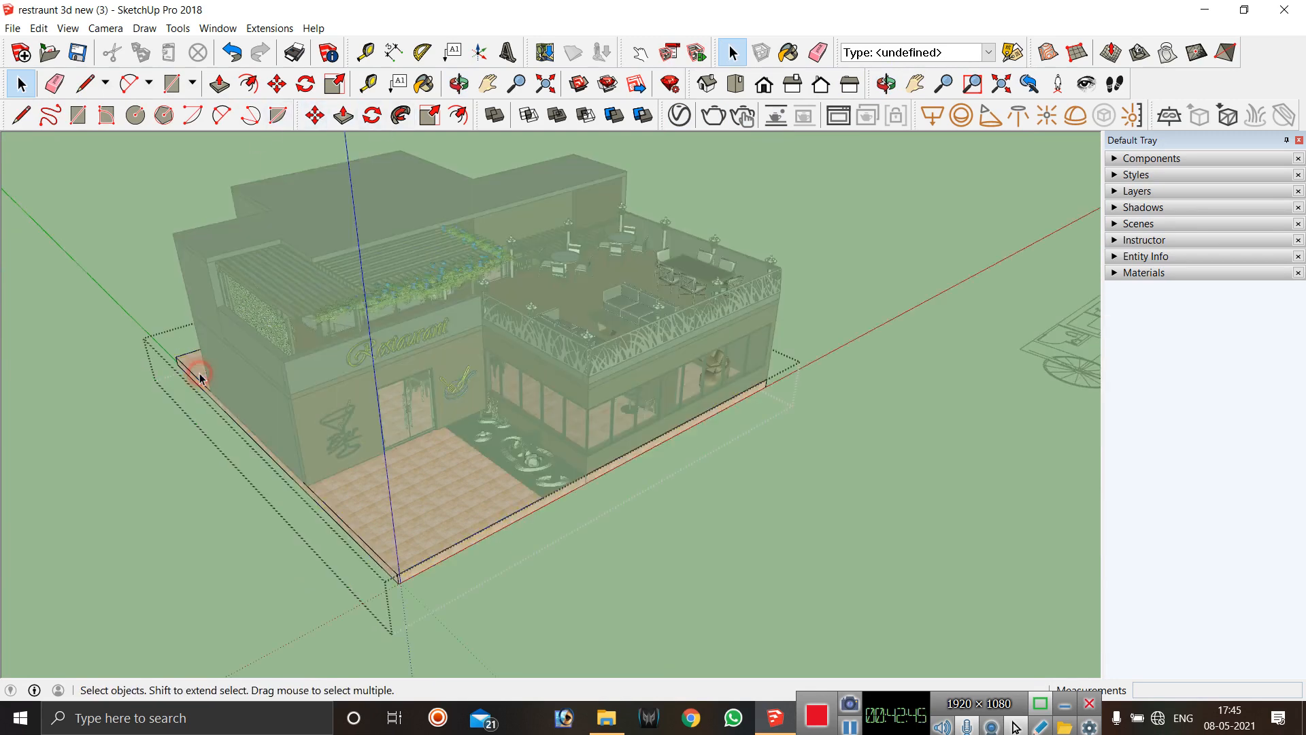
pyautogui.press('r')
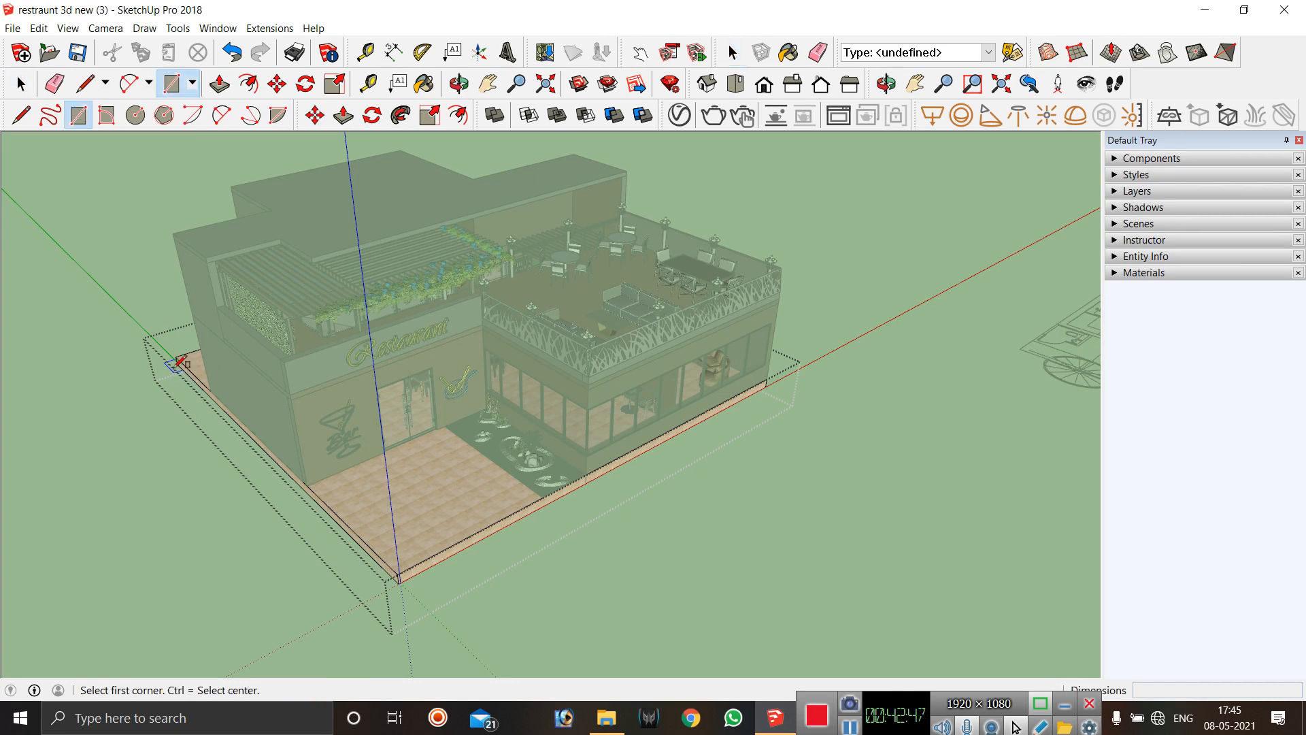
pyautogui.click(176, 357)
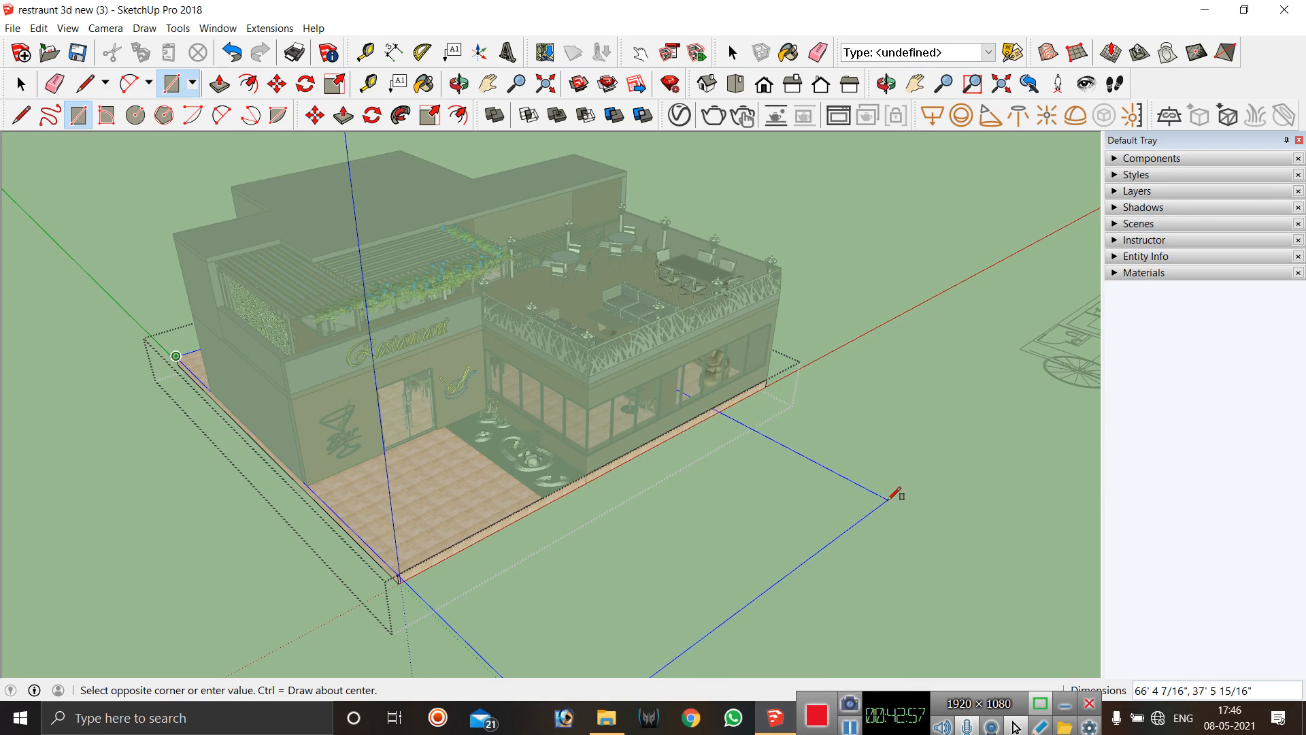
pyautogui.press('space')
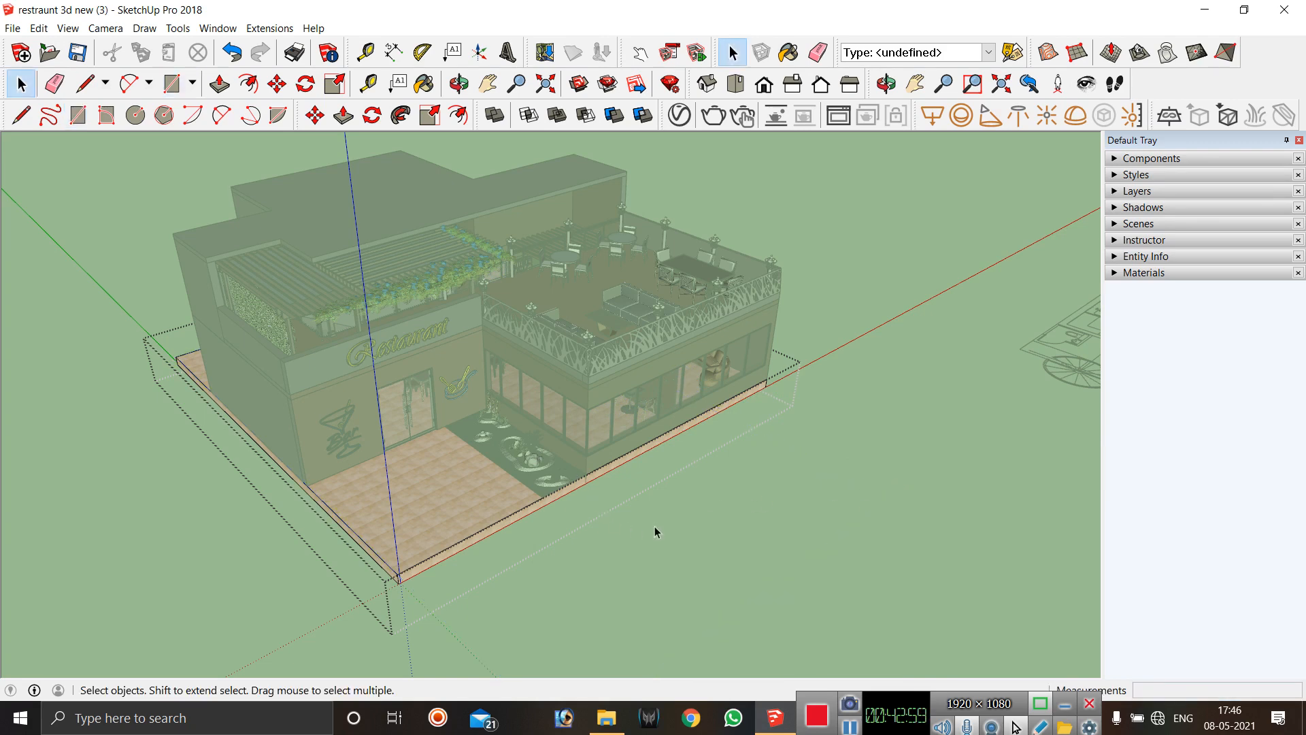
pyautogui.click(654, 528)
pyautogui.click(488, 489)
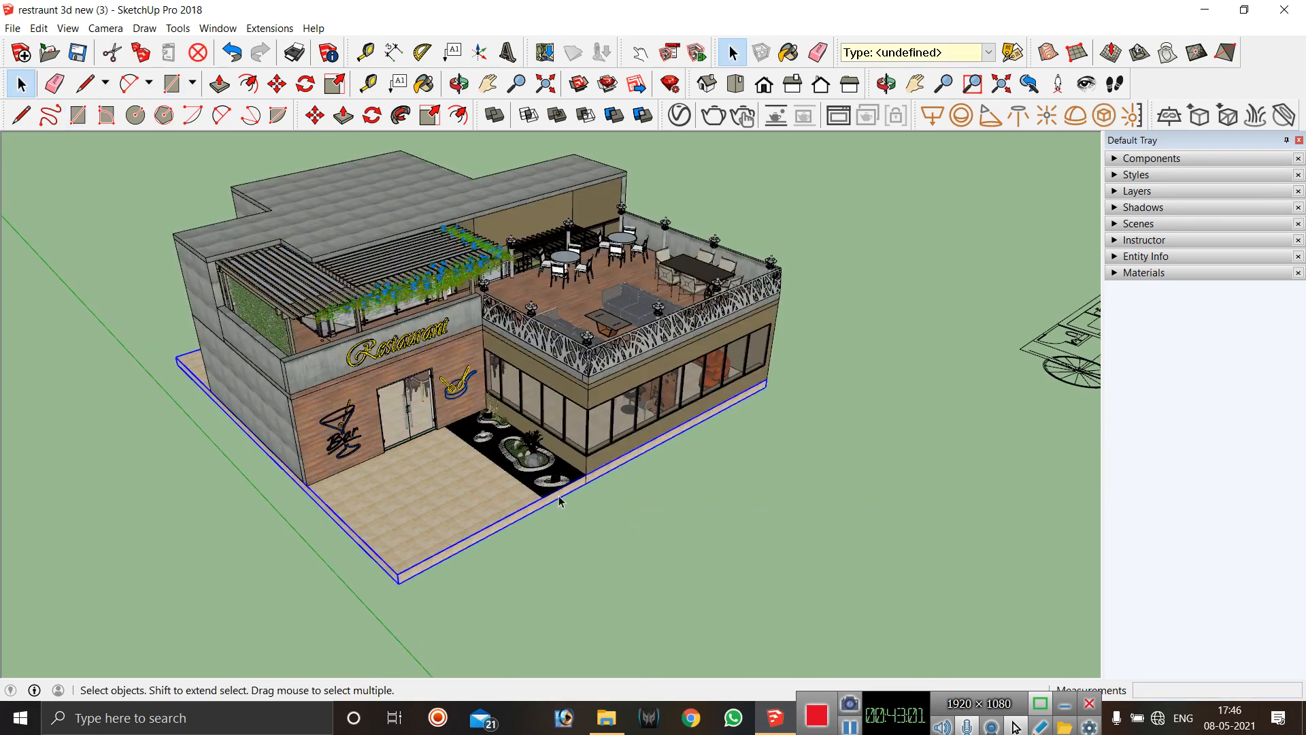
# Extend the base slab outward 13' 11 15/16" along the whole glazed side with Push/Pull, keeping both side segments flush.
pyautogui.doubleClick(557, 500)
pyautogui.press('p')
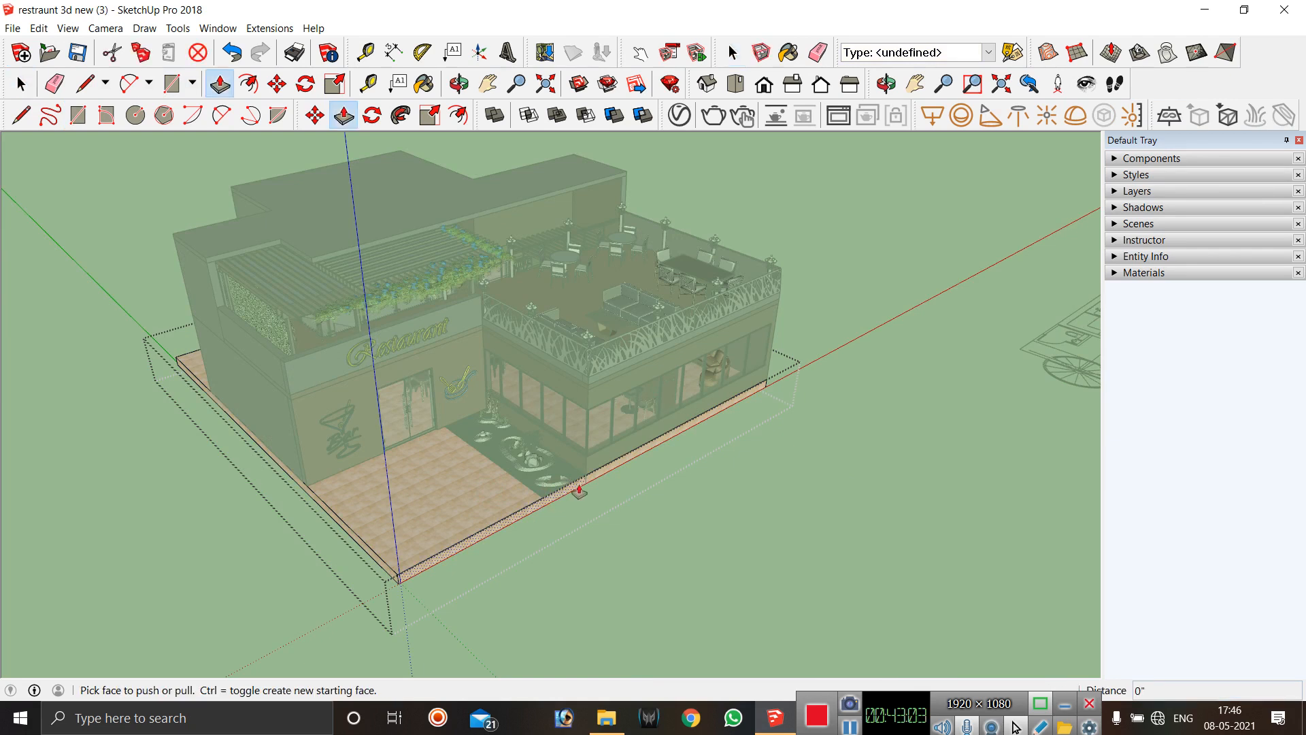
pyautogui.click(578, 491)
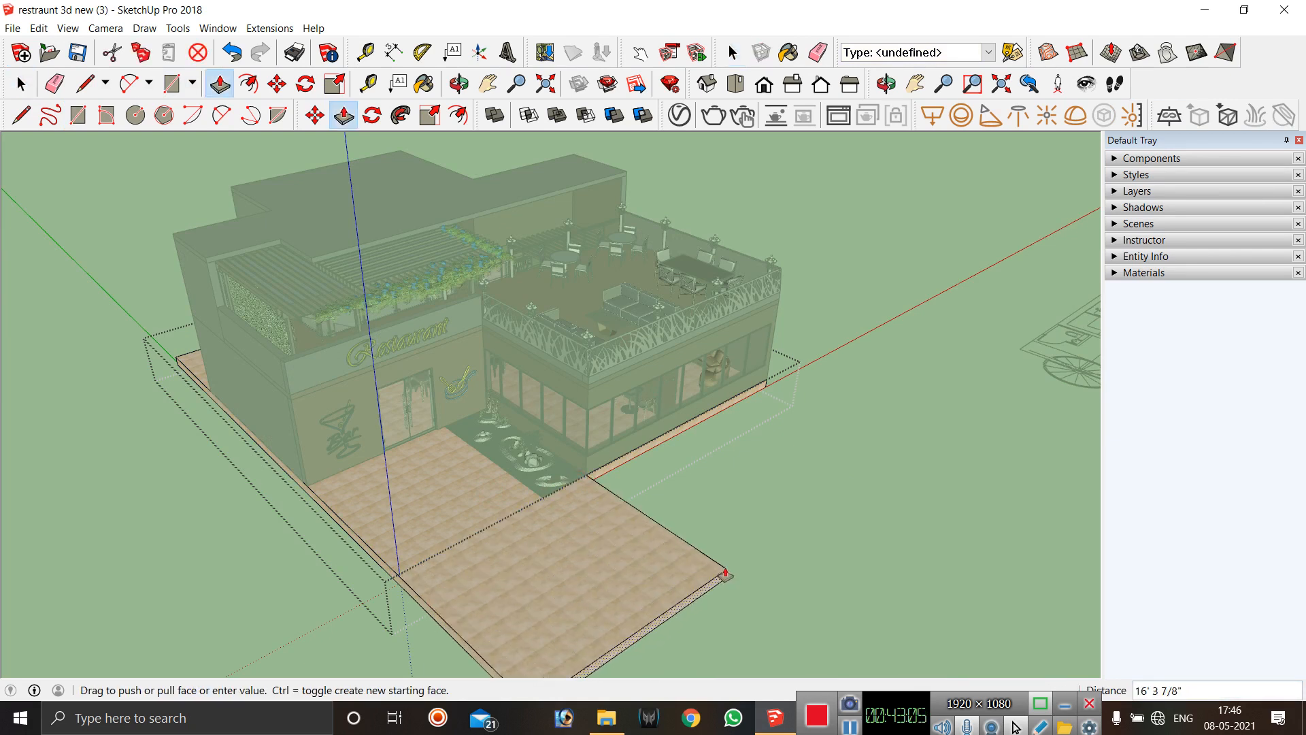
pyautogui.click(700, 553)
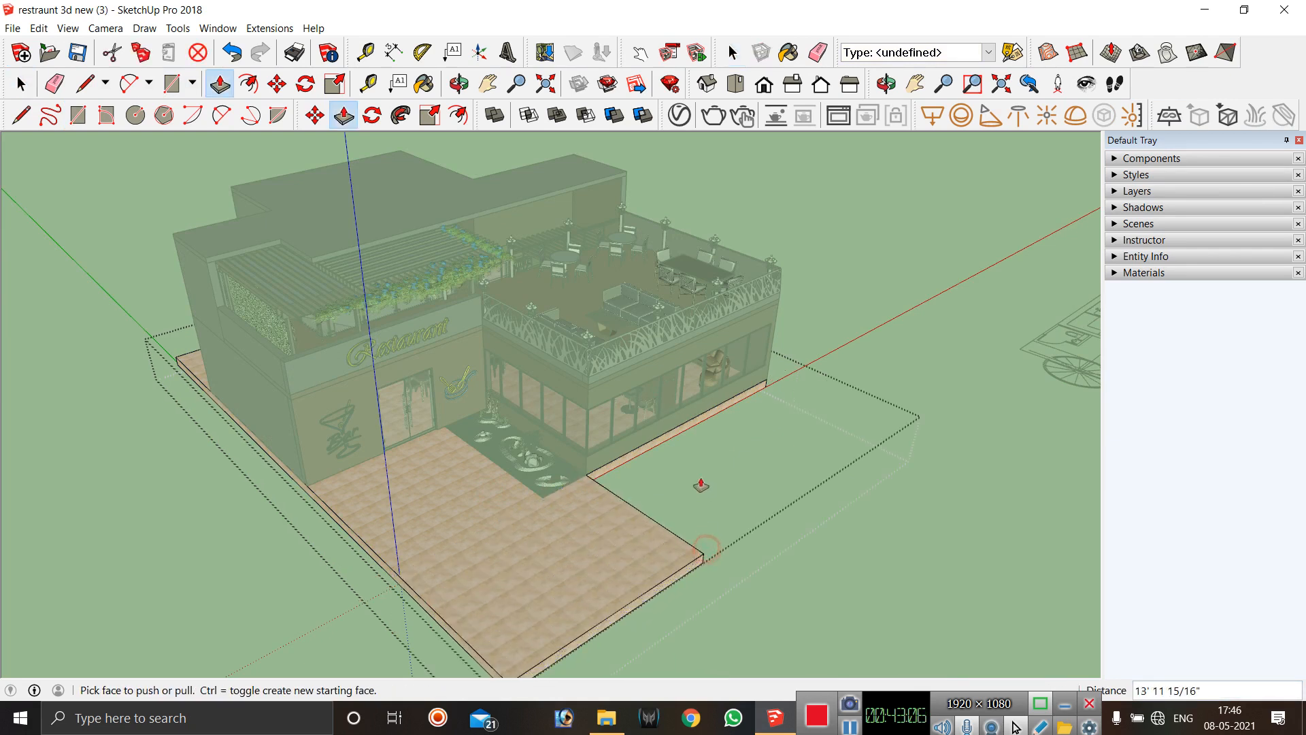
pyautogui.click(673, 436)
pyautogui.click(699, 554)
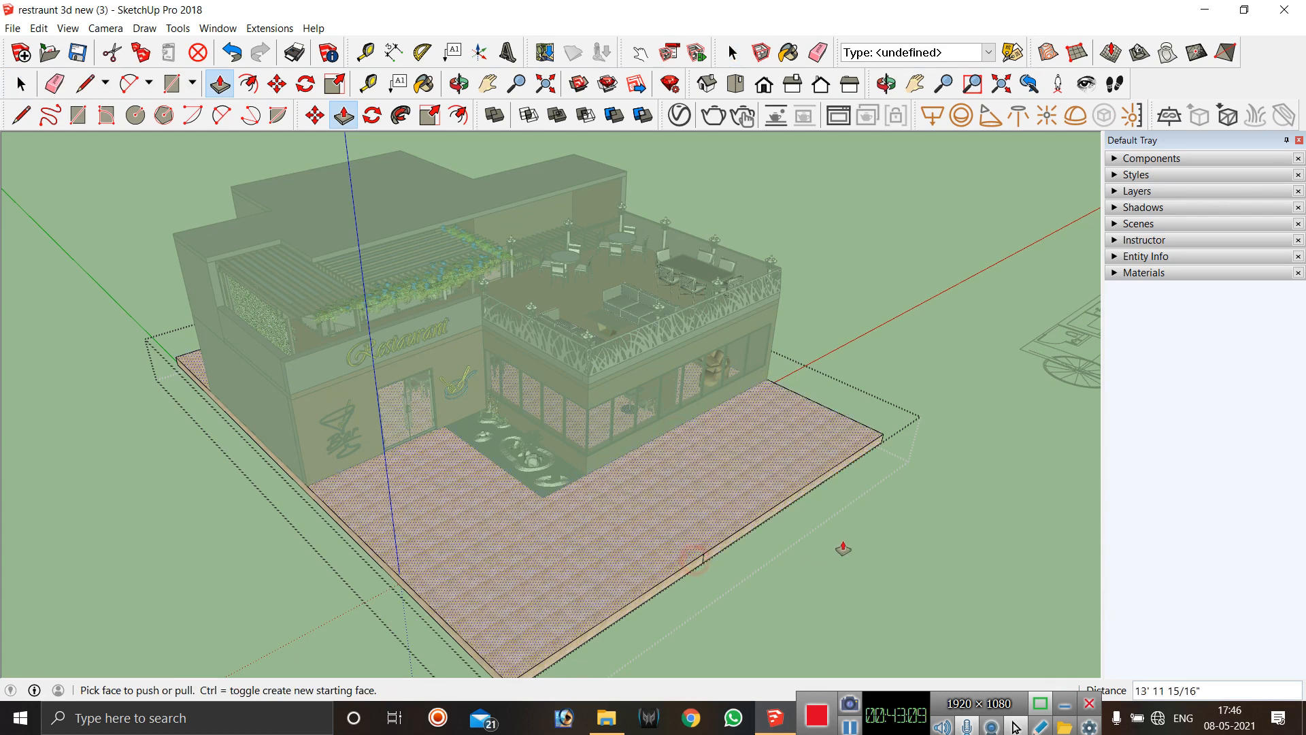
pyautogui.press('space')
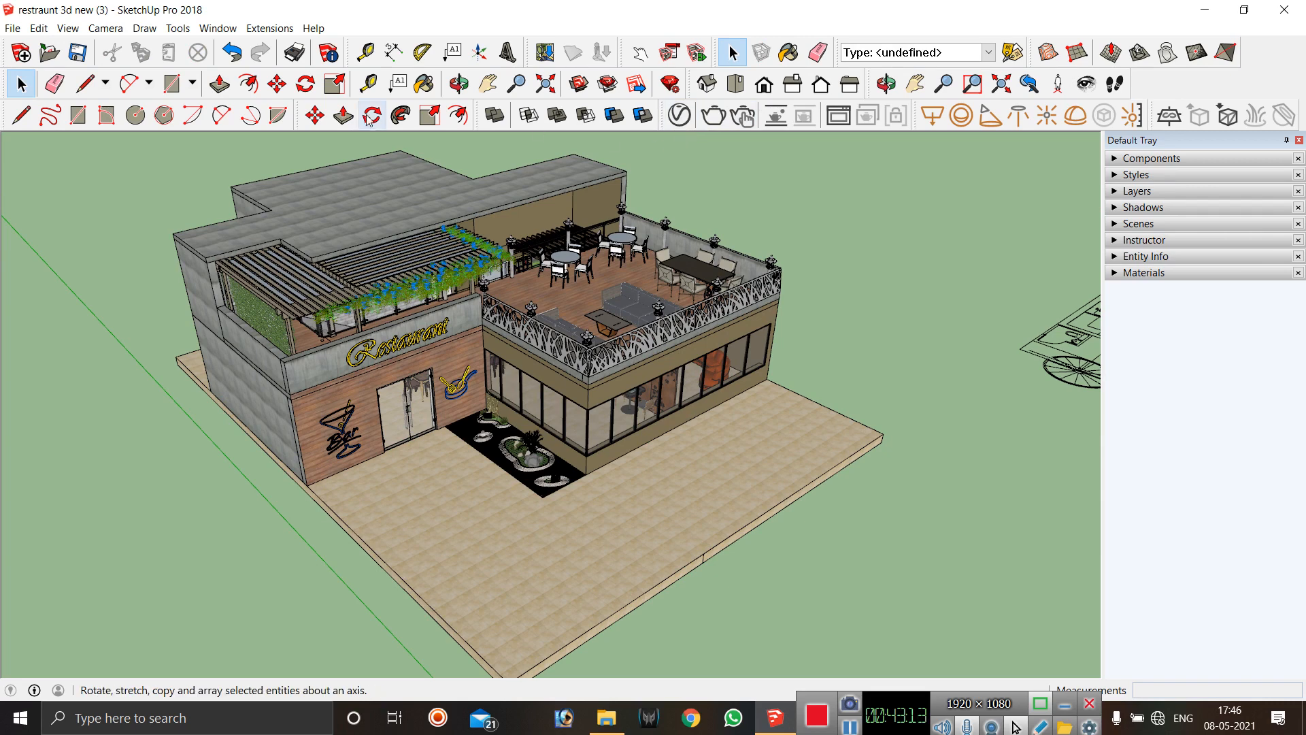
# Place a V-Ray spot light on the extended slab in front of the glazed wall, aimed up at the terrace railing.
pyautogui.click(678, 115)
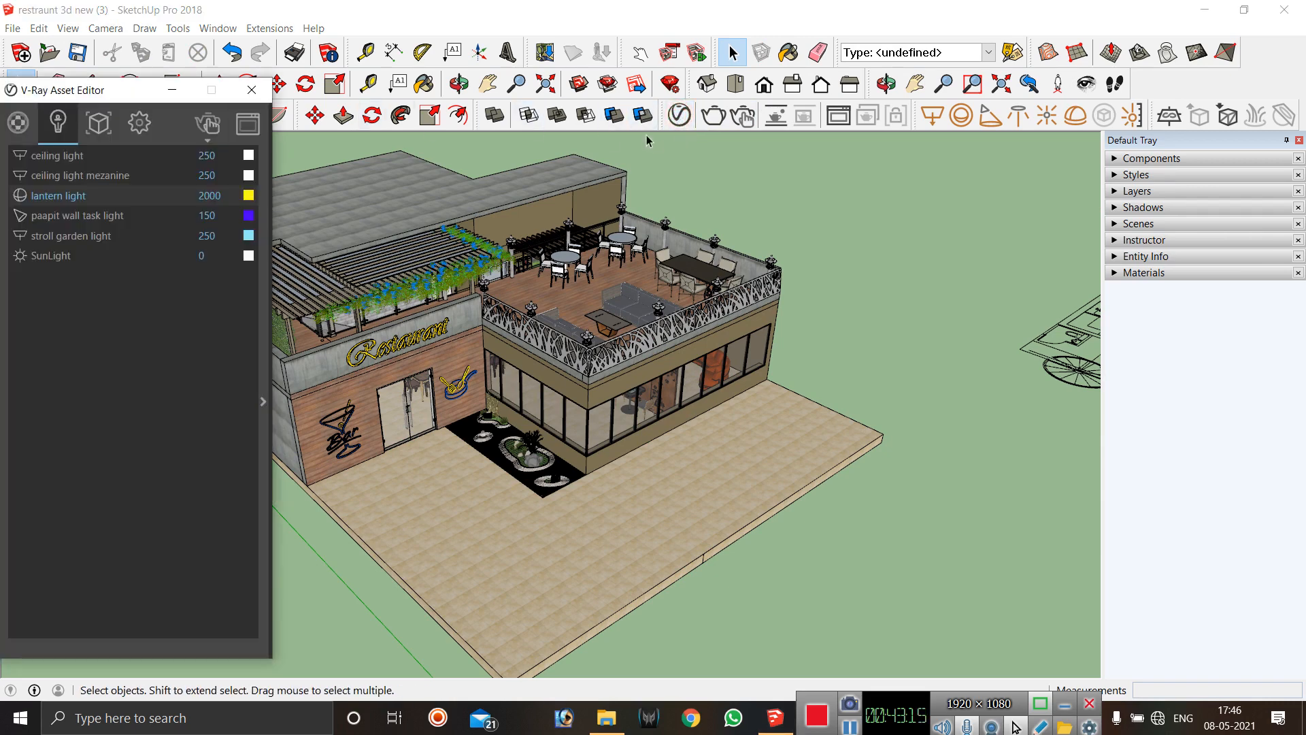
pyautogui.click(990, 117)
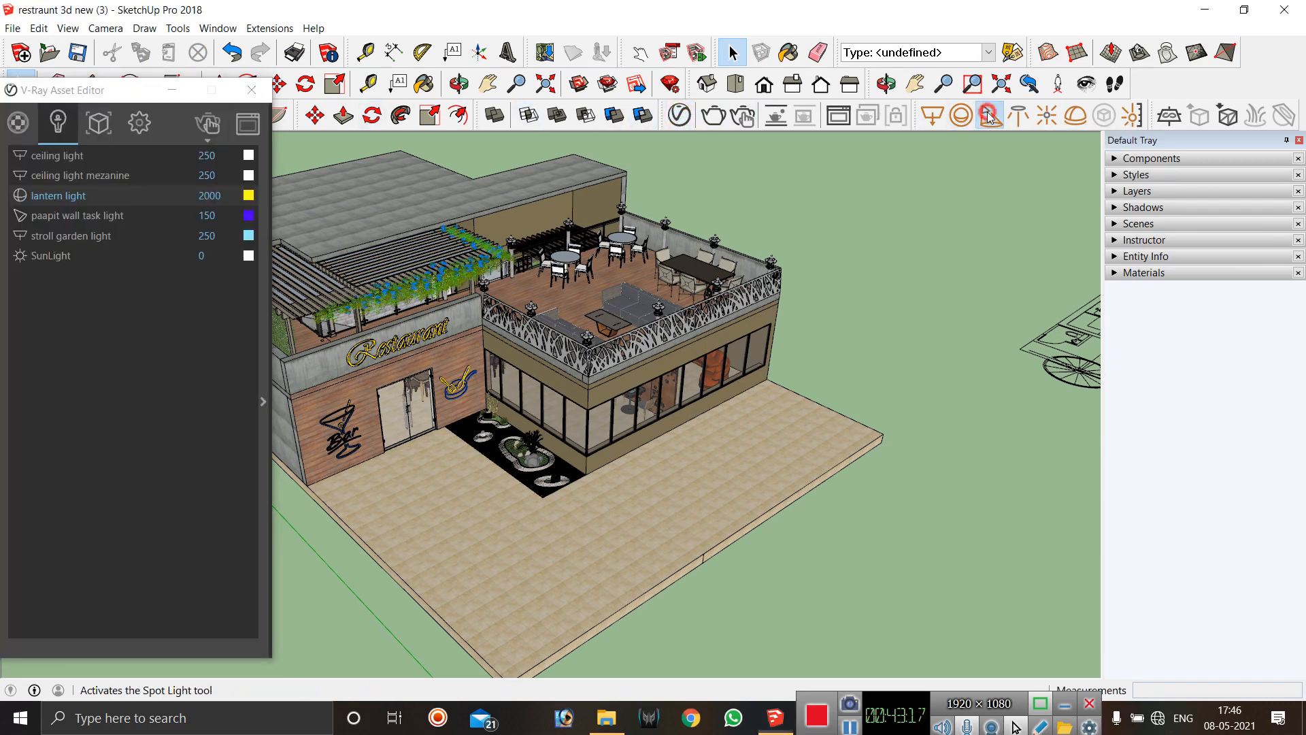
pyautogui.click(813, 458)
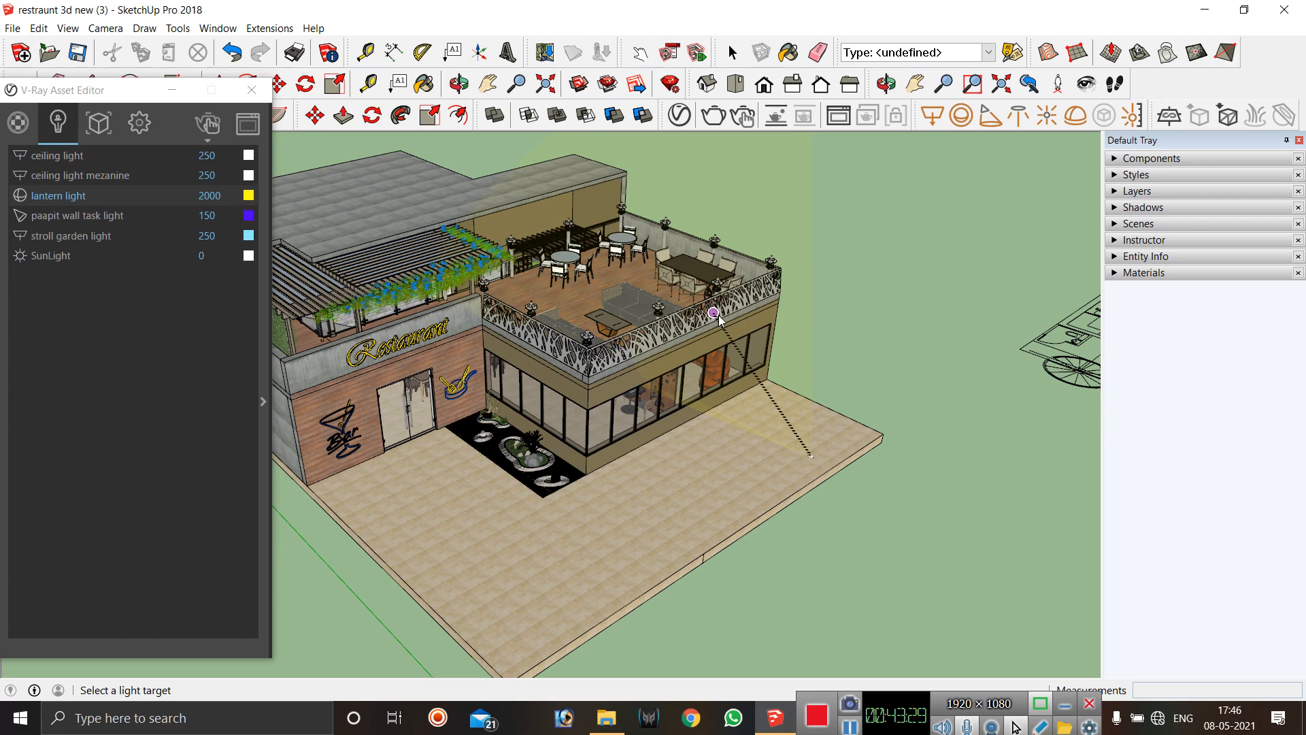
pyautogui.click(712, 314)
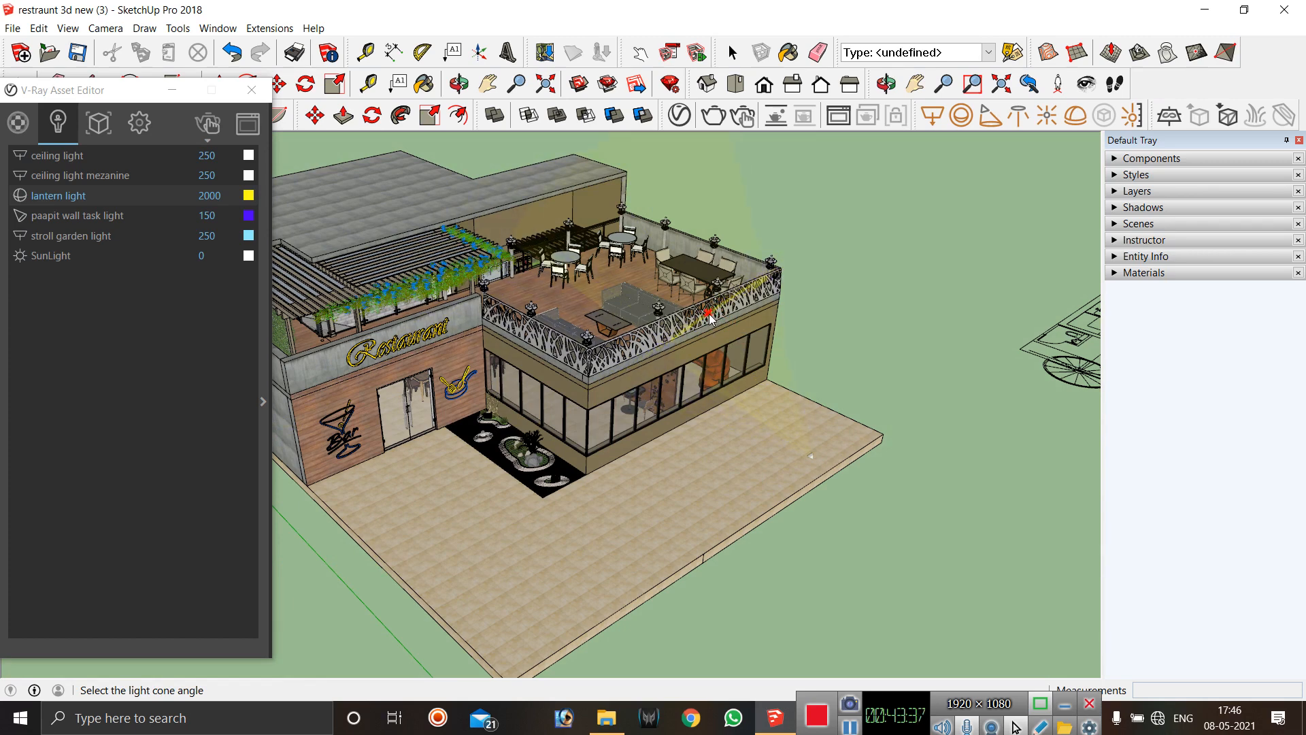
pyautogui.click(710, 318)
pyautogui.click(710, 318)
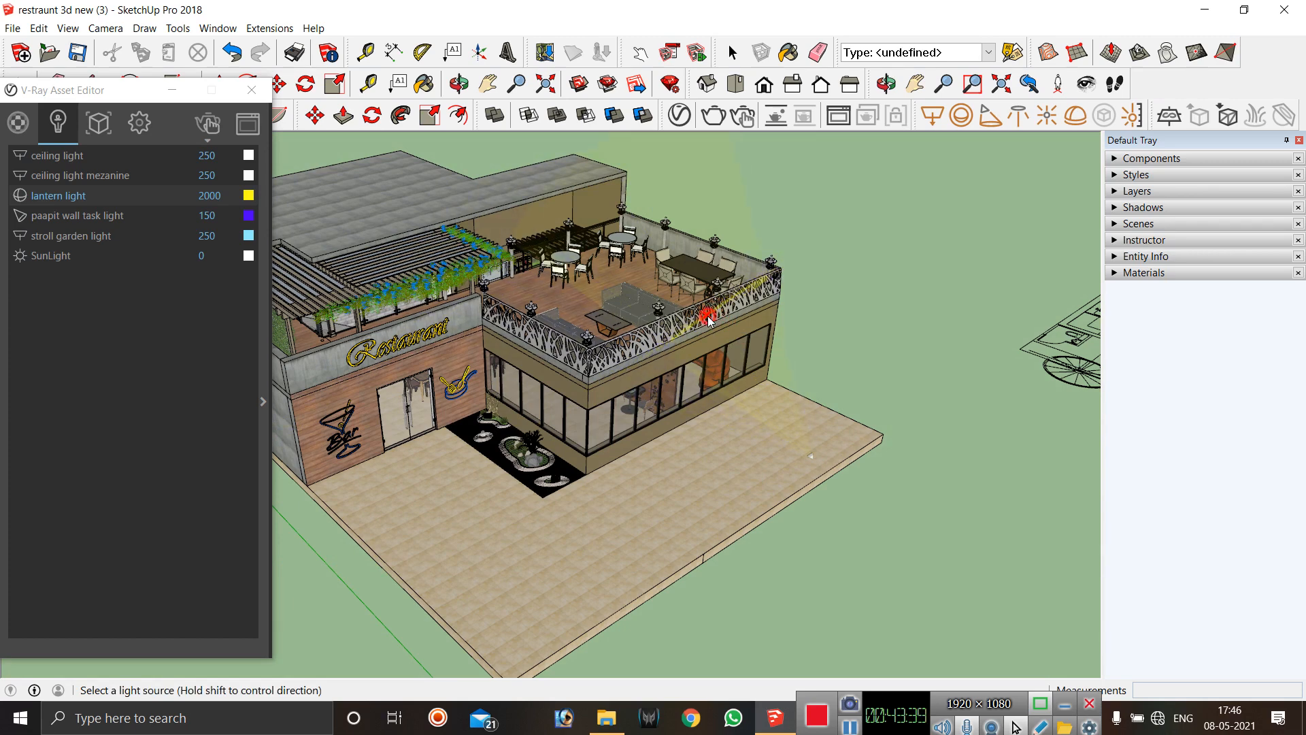
# Rename the new V-Ray Spot Light as "spot exterior".
pyautogui.scroll(2, 804, 466)
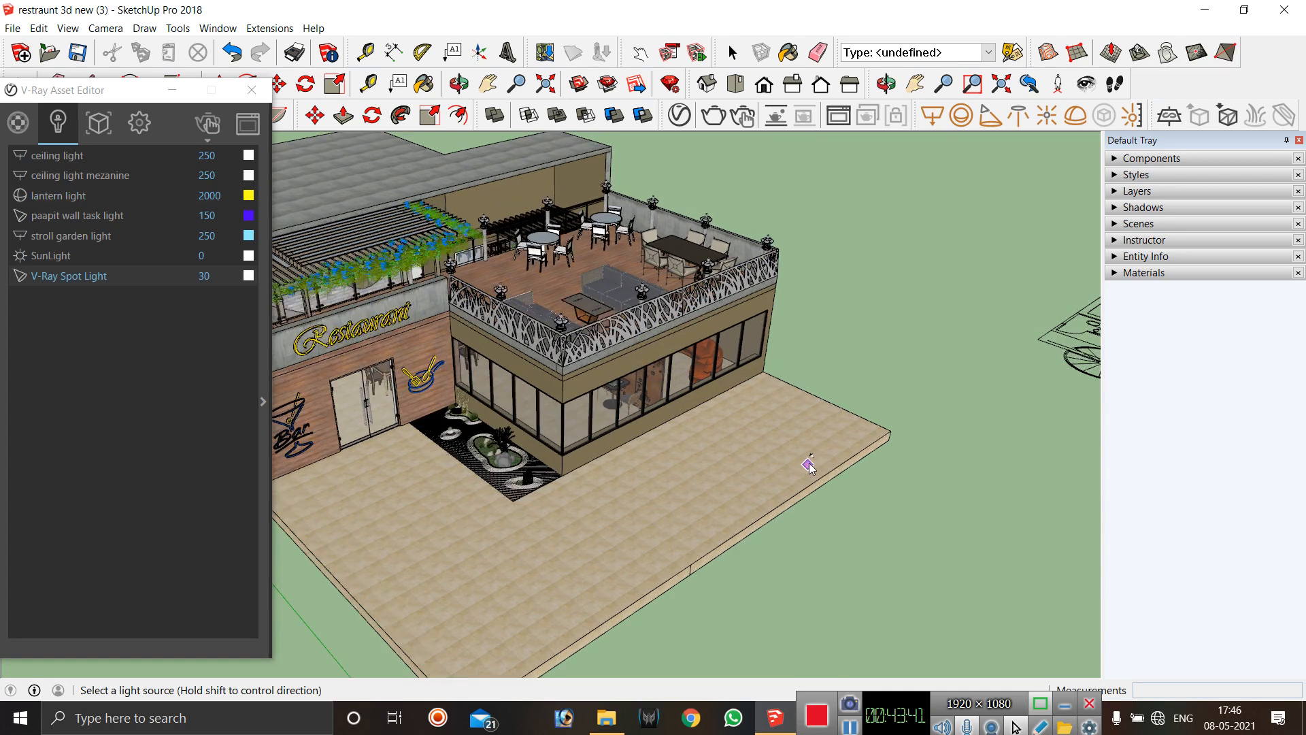
pyautogui.rightClick(122, 280)
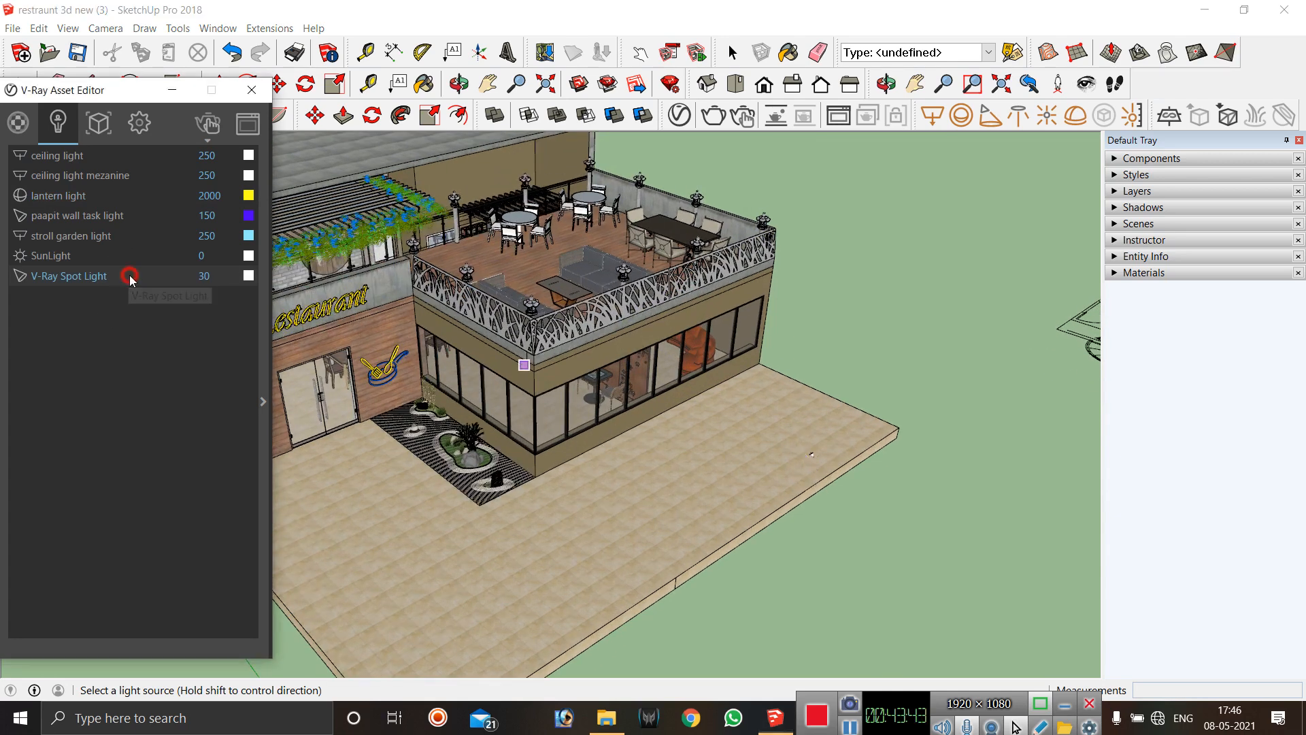
pyautogui.click(165, 309)
pyautogui.press('BackSpace')
pyautogui.press('BackSpace')
pyautogui.press('BackSpace')
pyautogui.press('BackSpace')
pyautogui.press('BackSpace')
pyautogui.press('BackSpace')
pyautogui.press('BackSpace')
pyautogui.press('BackSpace')
pyautogui.press('BackSpace')
pyautogui.press('BackSpace')
pyautogui.press('BackSpace')
pyautogui.press('BackSpace')
pyautogui.press('BackSpace')
pyautogui.press('BackSpace')
pyautogui.press('BackSpace')
pyautogui.press('BackSpace')
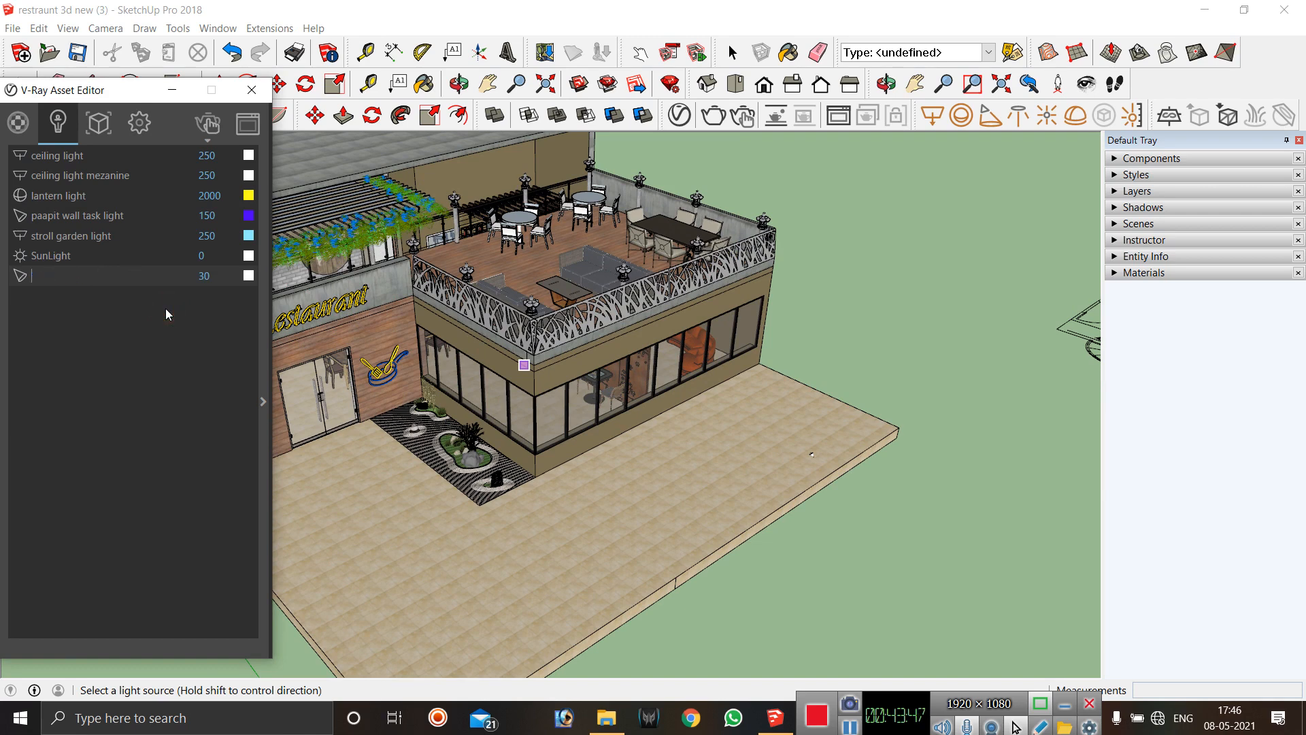
pyautogui.write('spot exterior')
pyautogui.press('Return')
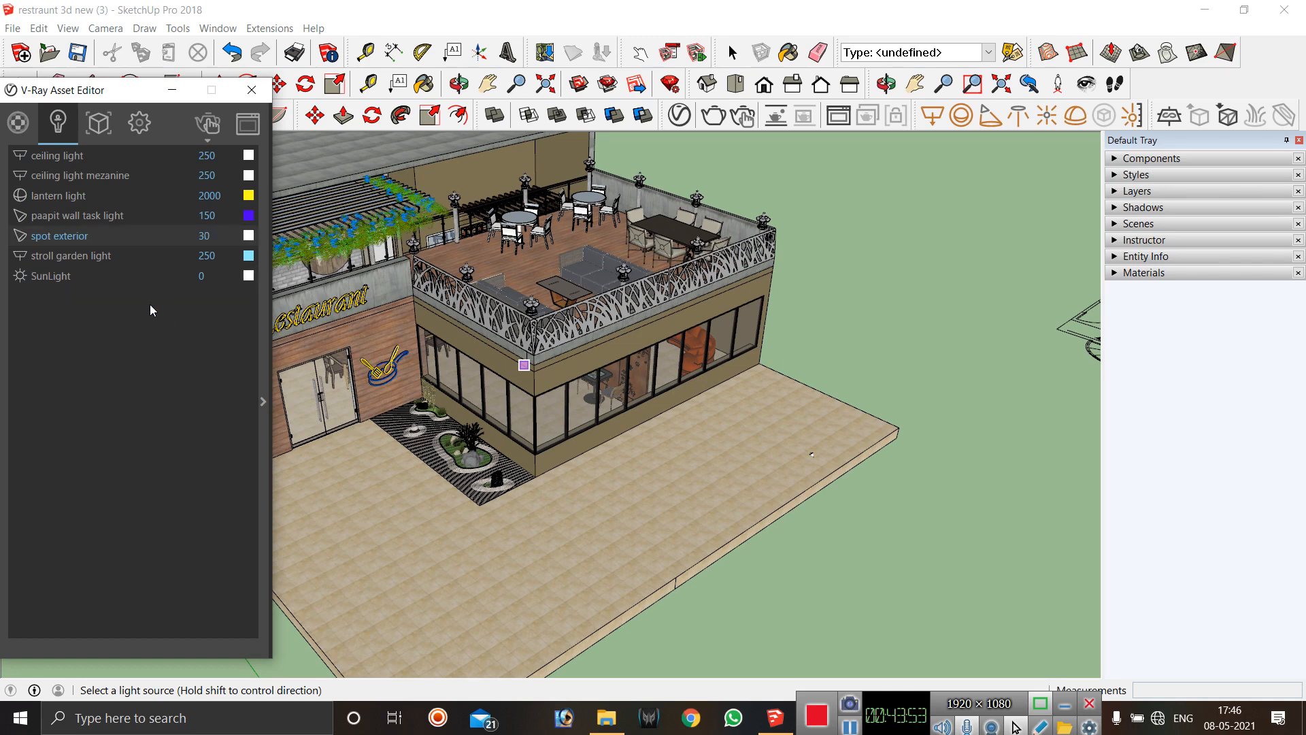
# Set the intensity of the spot exterior light to 100.
pyautogui.doubleClick(199, 235)
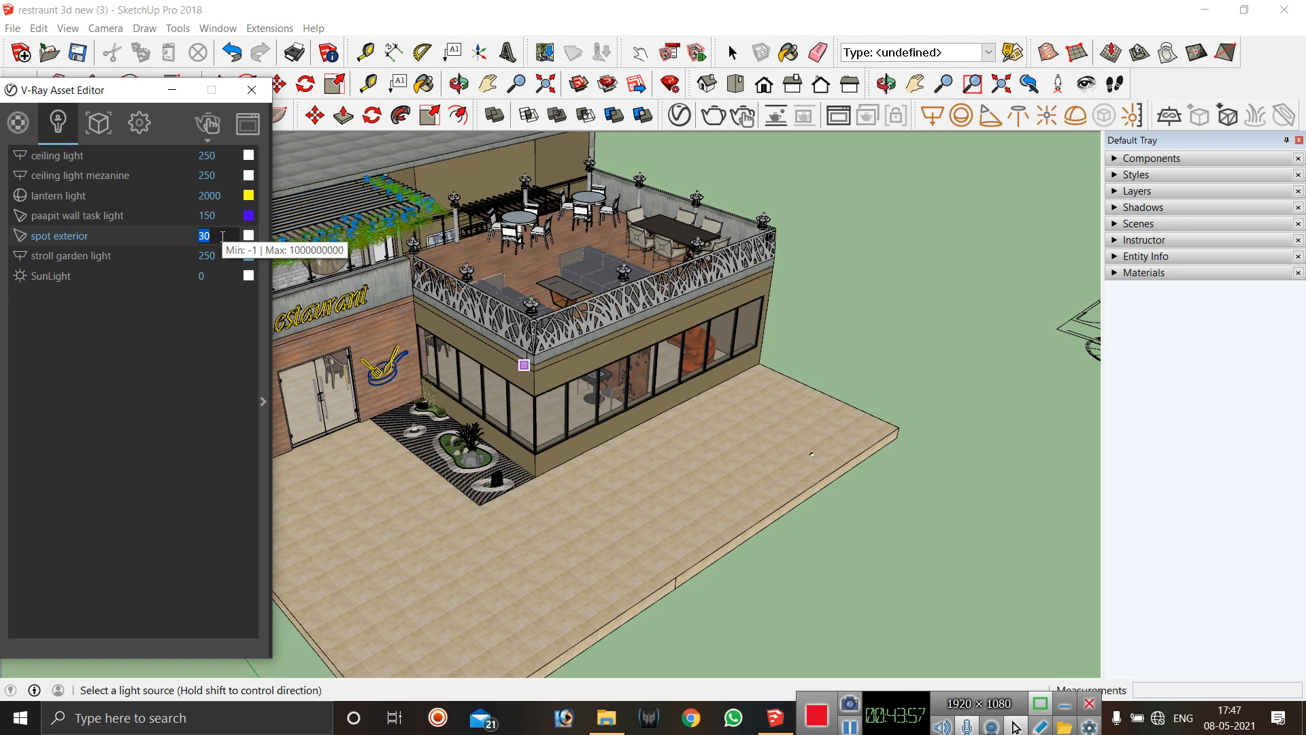
pyautogui.write('100')
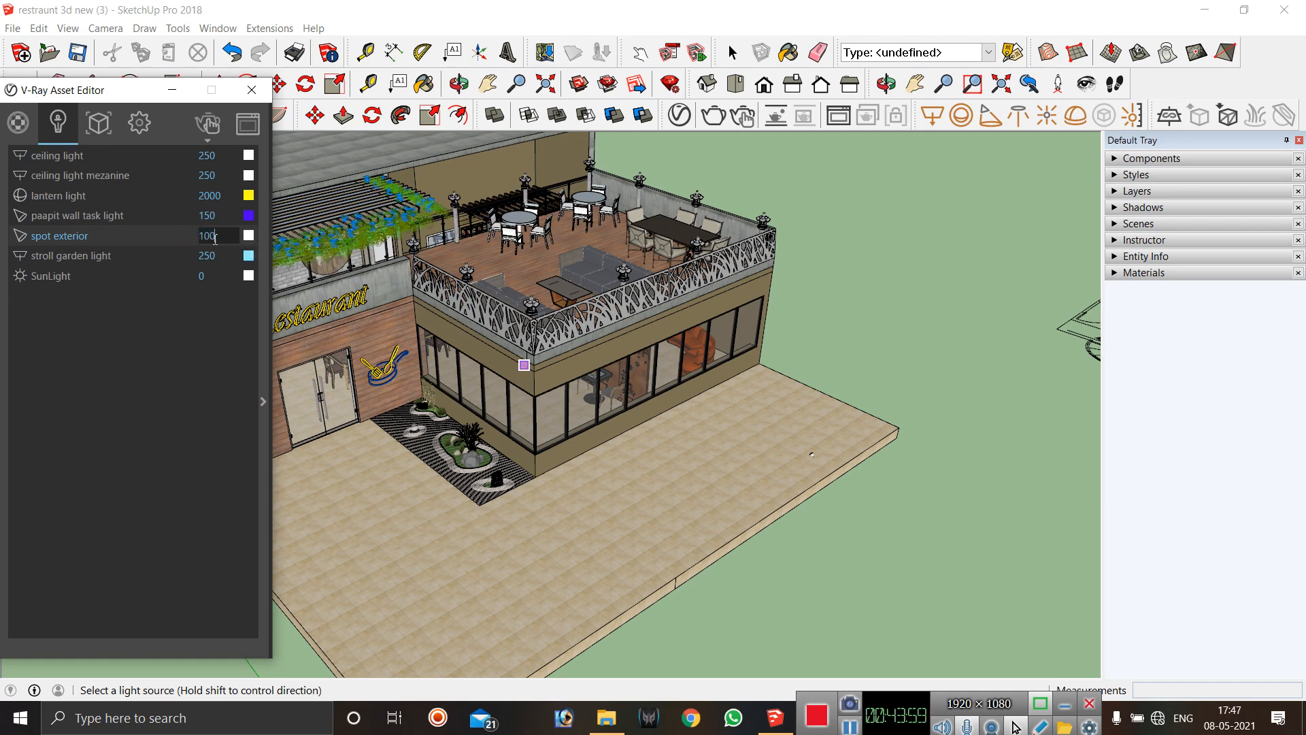
pyautogui.click(190, 351)
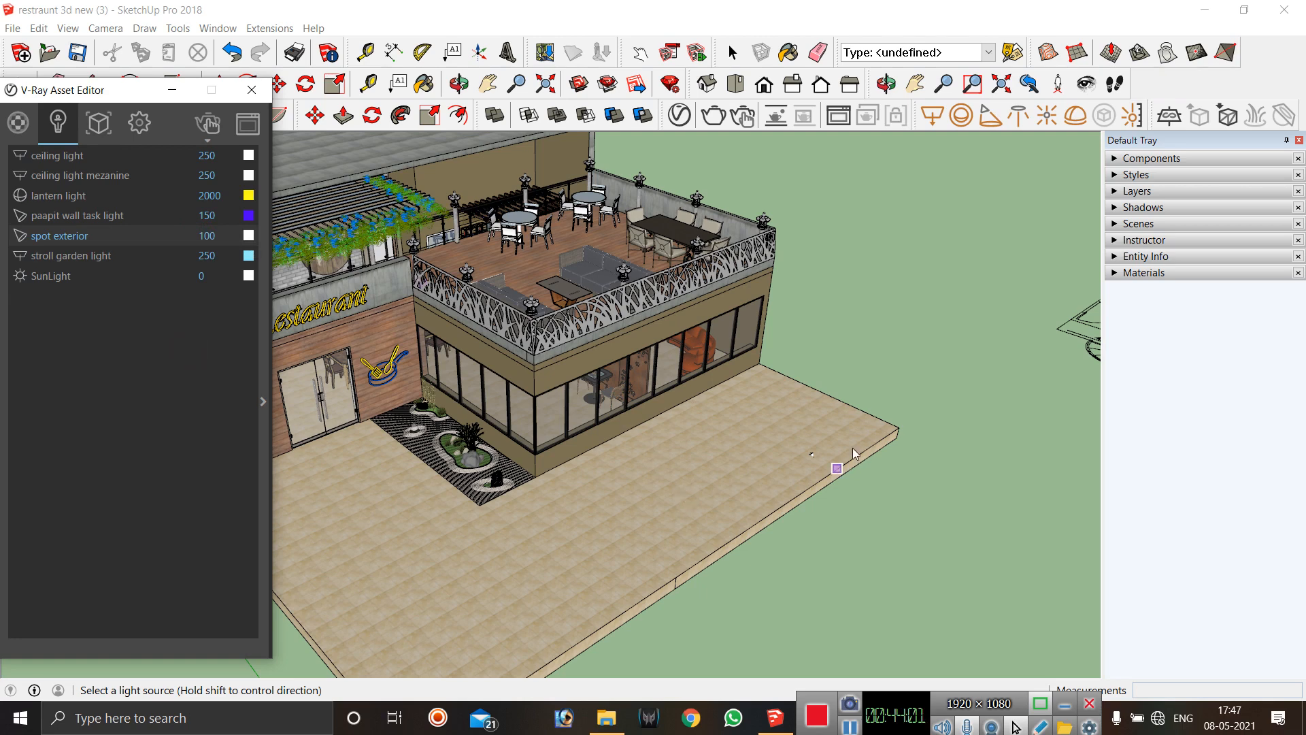
pyautogui.scroll(1, 816, 463)
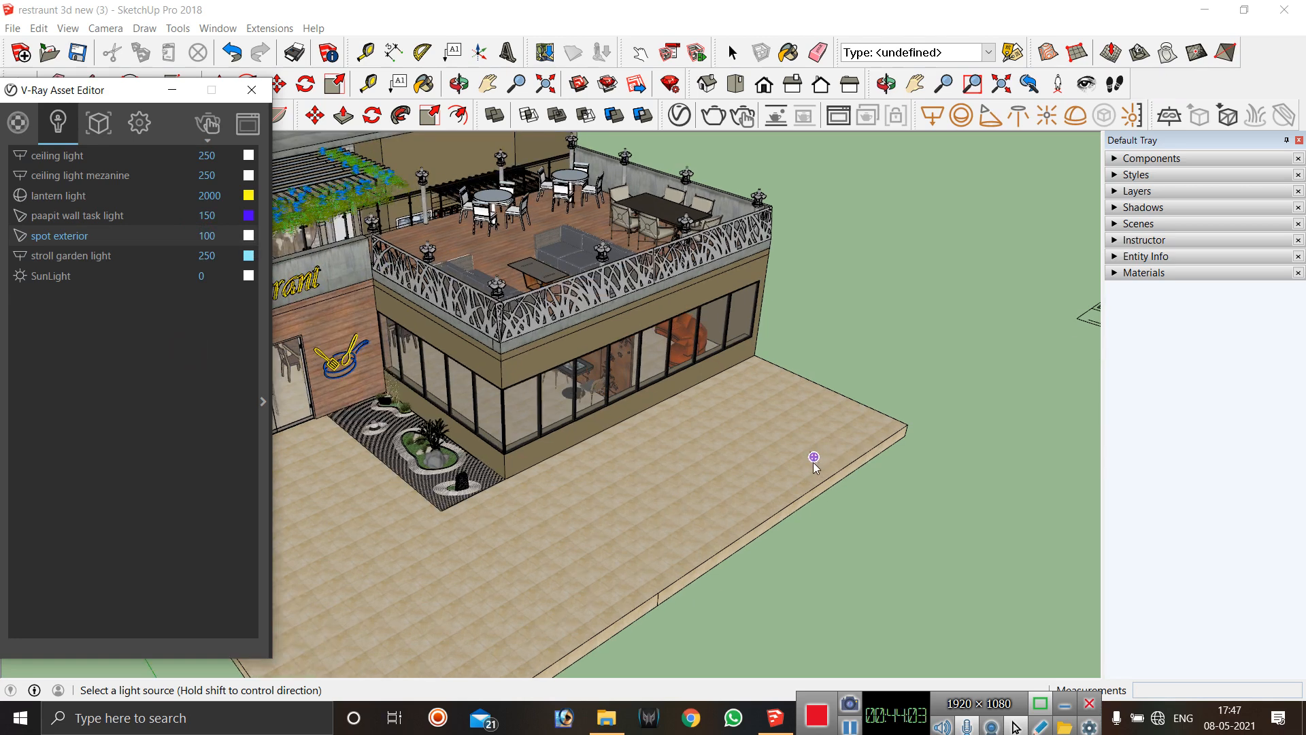
pyautogui.click(909, 366)
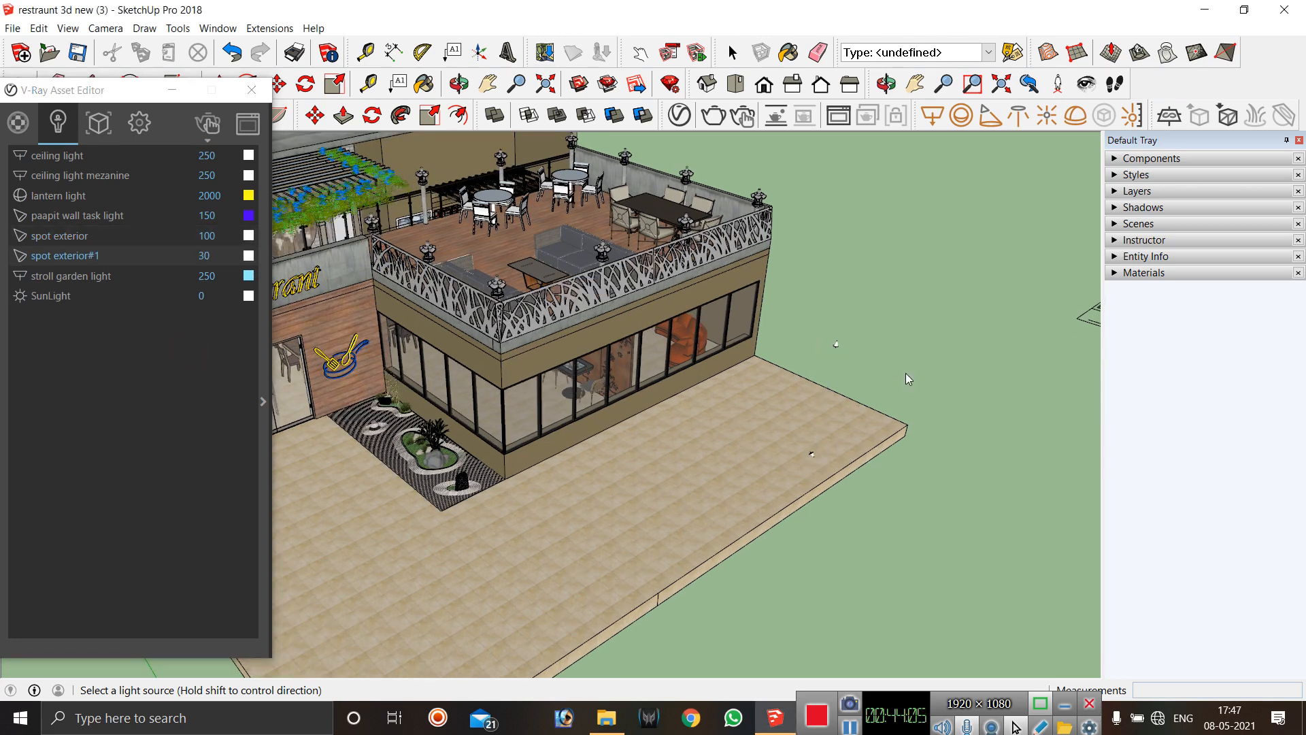
pyautogui.hotkey('ctrl', 'z')
pyautogui.click(799, 23)
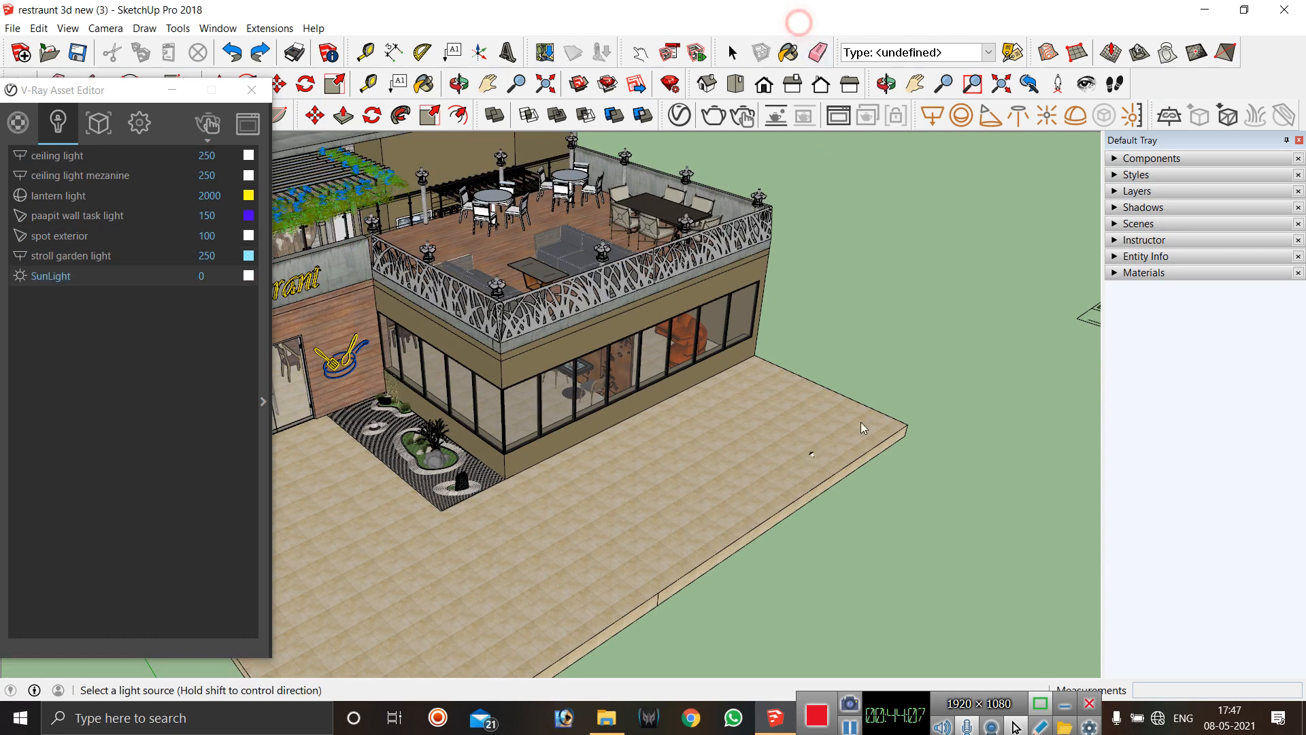
# Copy the exterior spot light 12' 11 7/16" along the outer slab edge, parallel to the glazed wall.
pyautogui.scroll(2, 815, 455)
pyautogui.press('space')
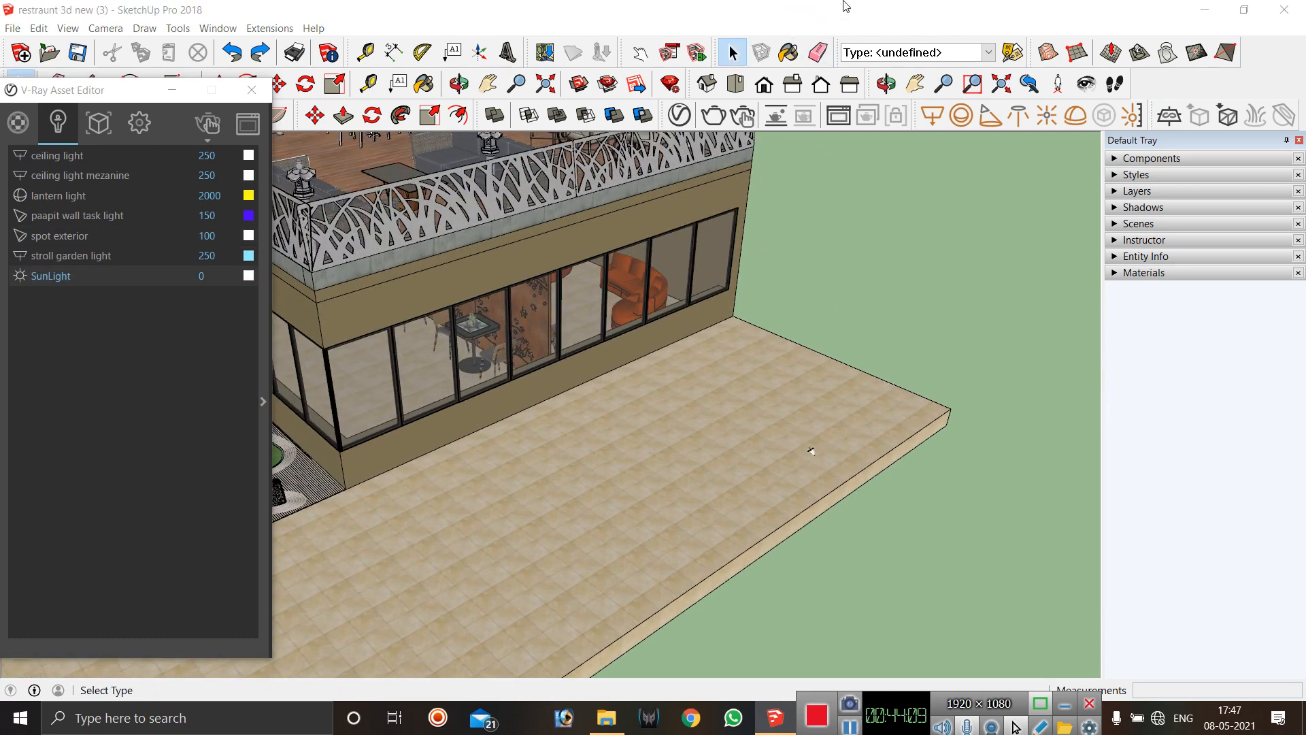
pyautogui.scroll(2, 814, 452)
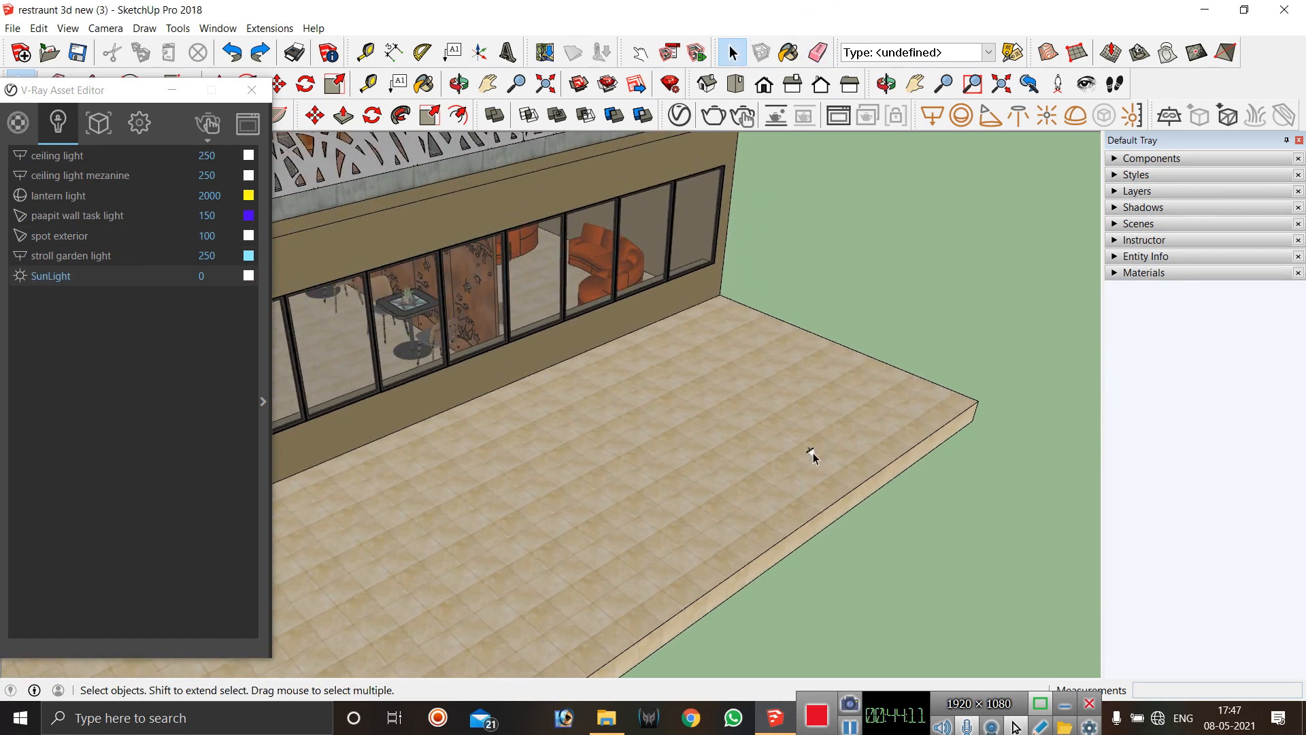
pyautogui.click(814, 451)
pyautogui.scroll(-3, 877, 386)
pyautogui.scroll(-3, 885, 397)
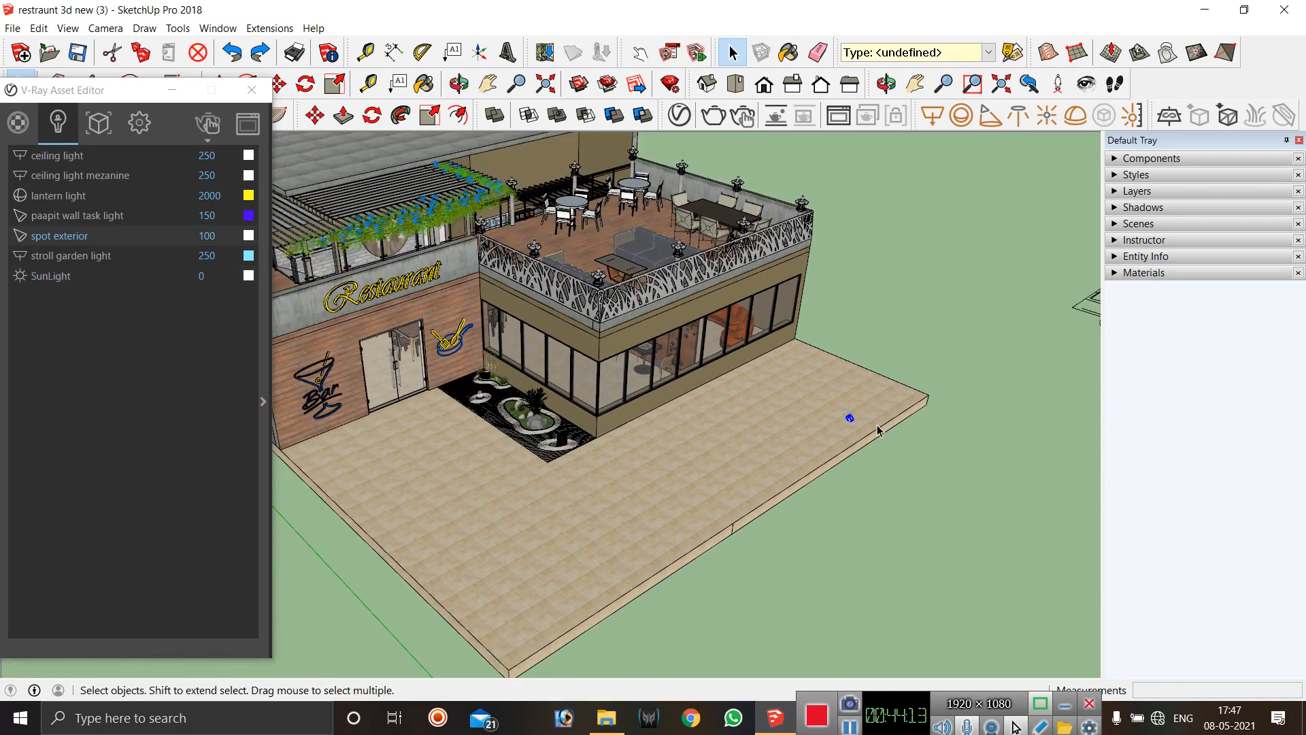
pyautogui.press('m')
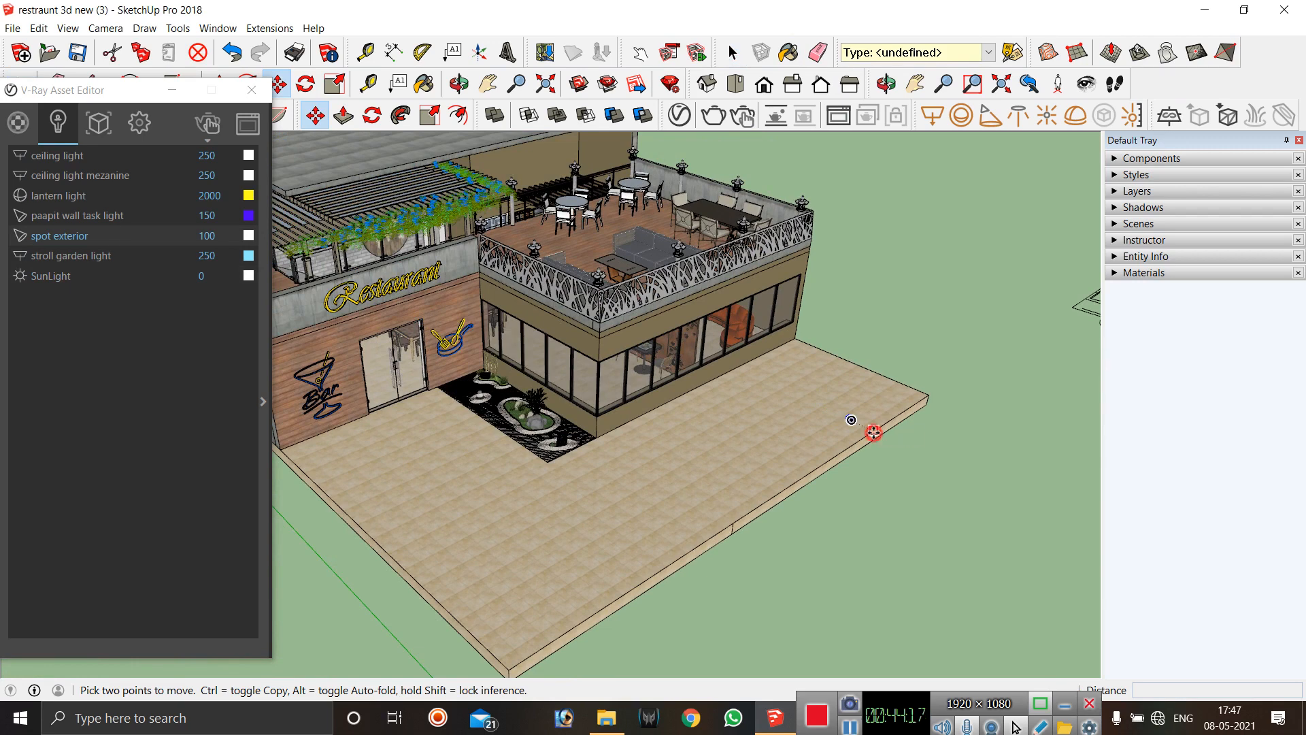
pyautogui.click(875, 434)
pyautogui.press('ctrl')
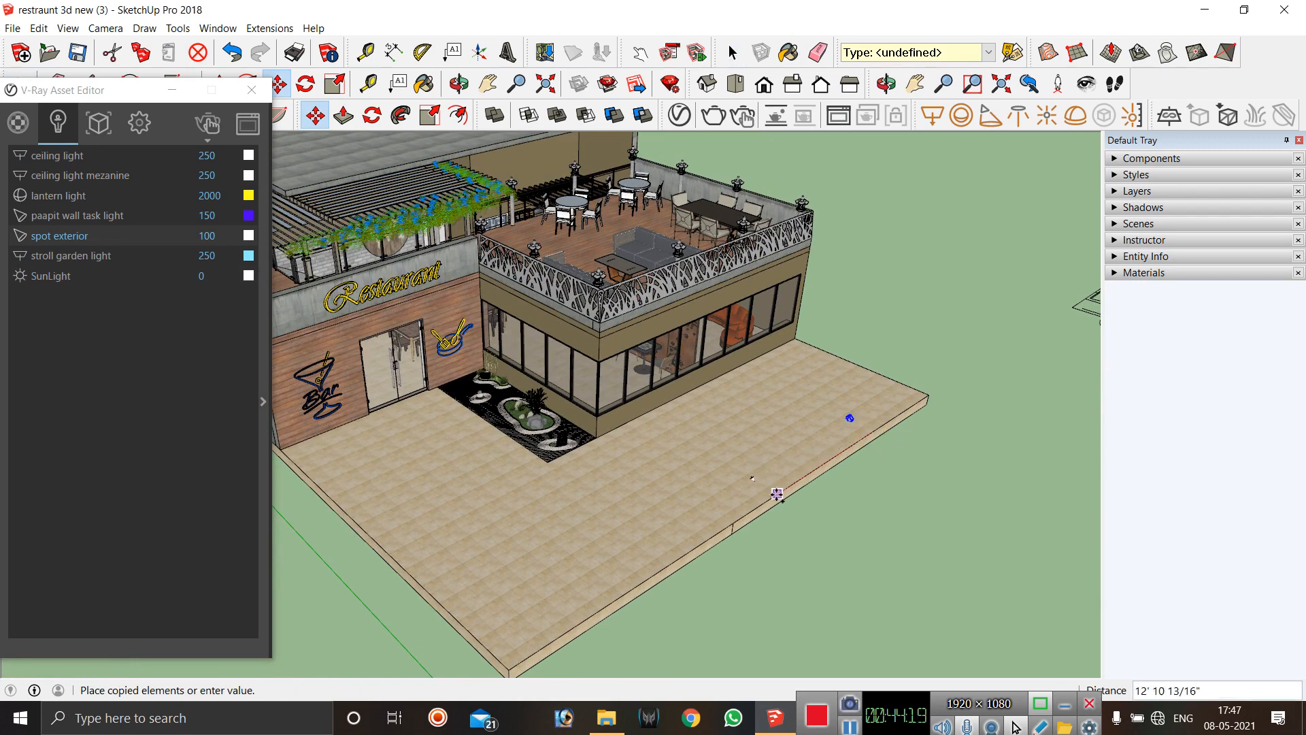
pyautogui.click(776, 496)
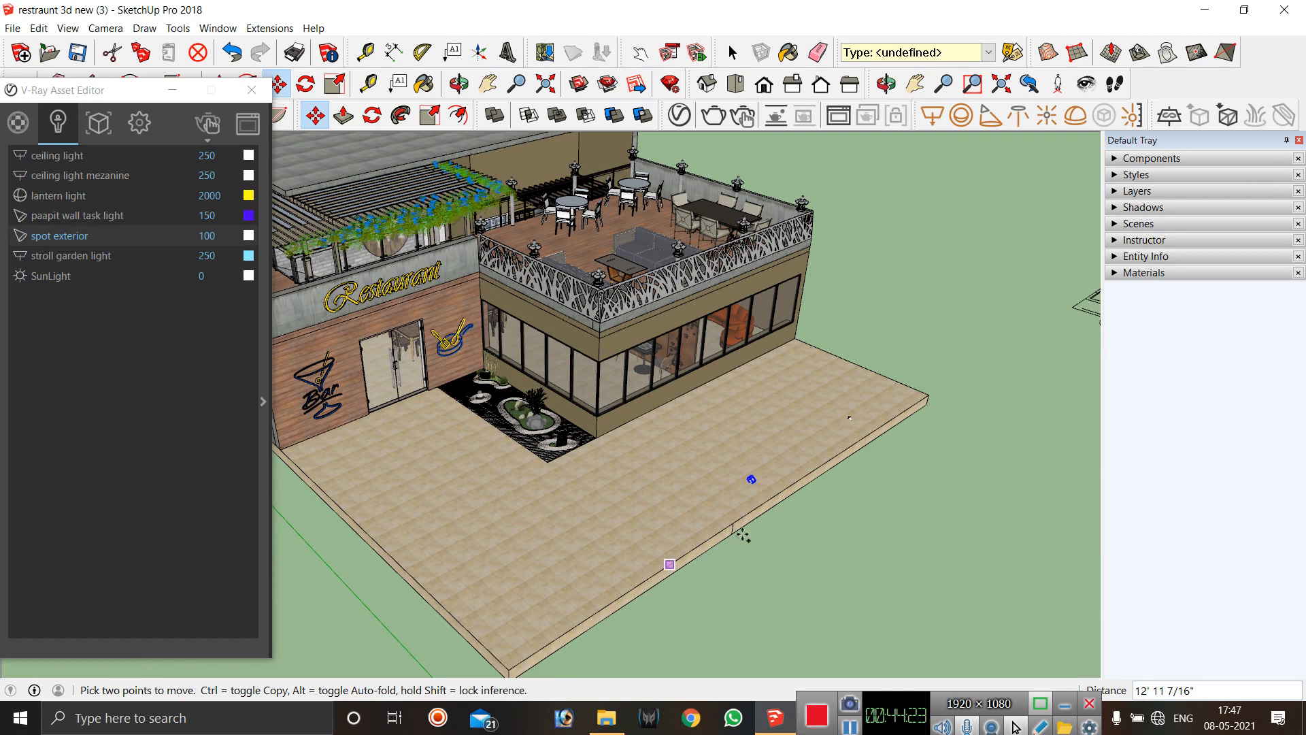
# Move the copied spot light 13' 10 1/16" to just beyond the pebble garden, and copy it 9' 6 7/16" further along the entrance front.
pyautogui.click(776, 495)
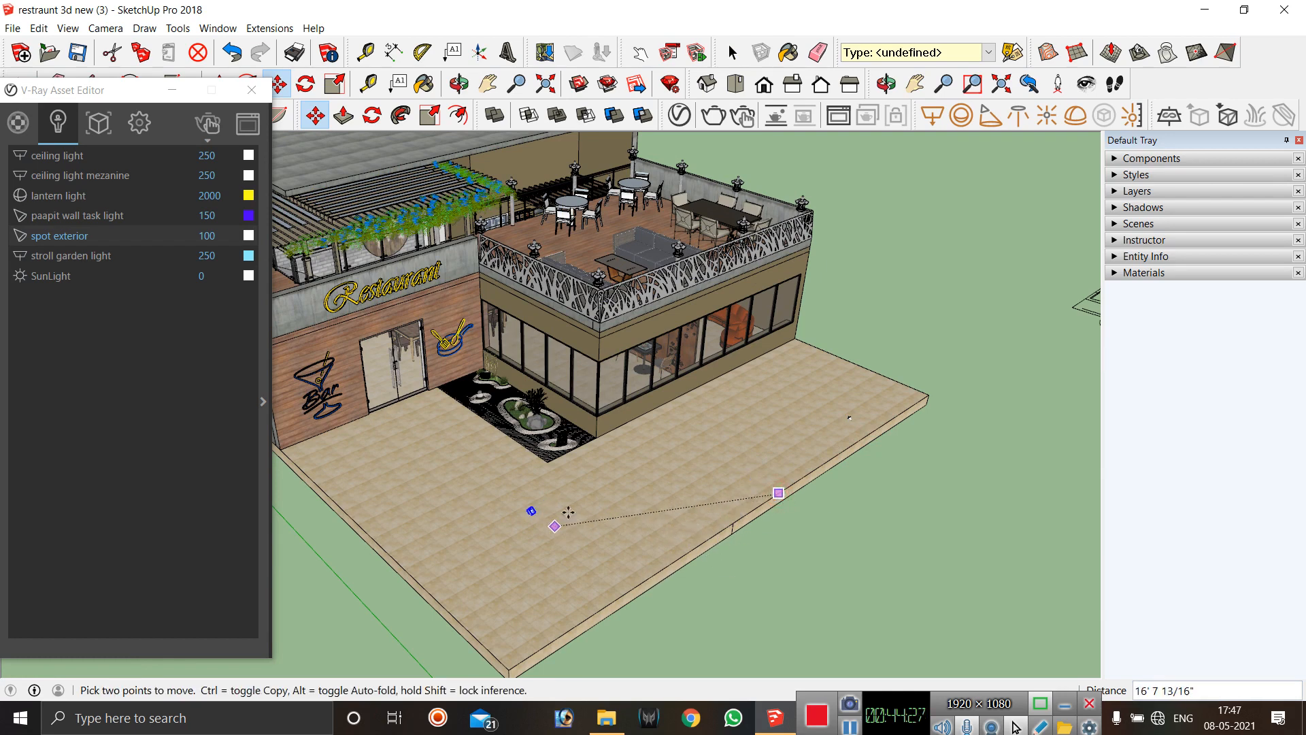
pyautogui.click(589, 502)
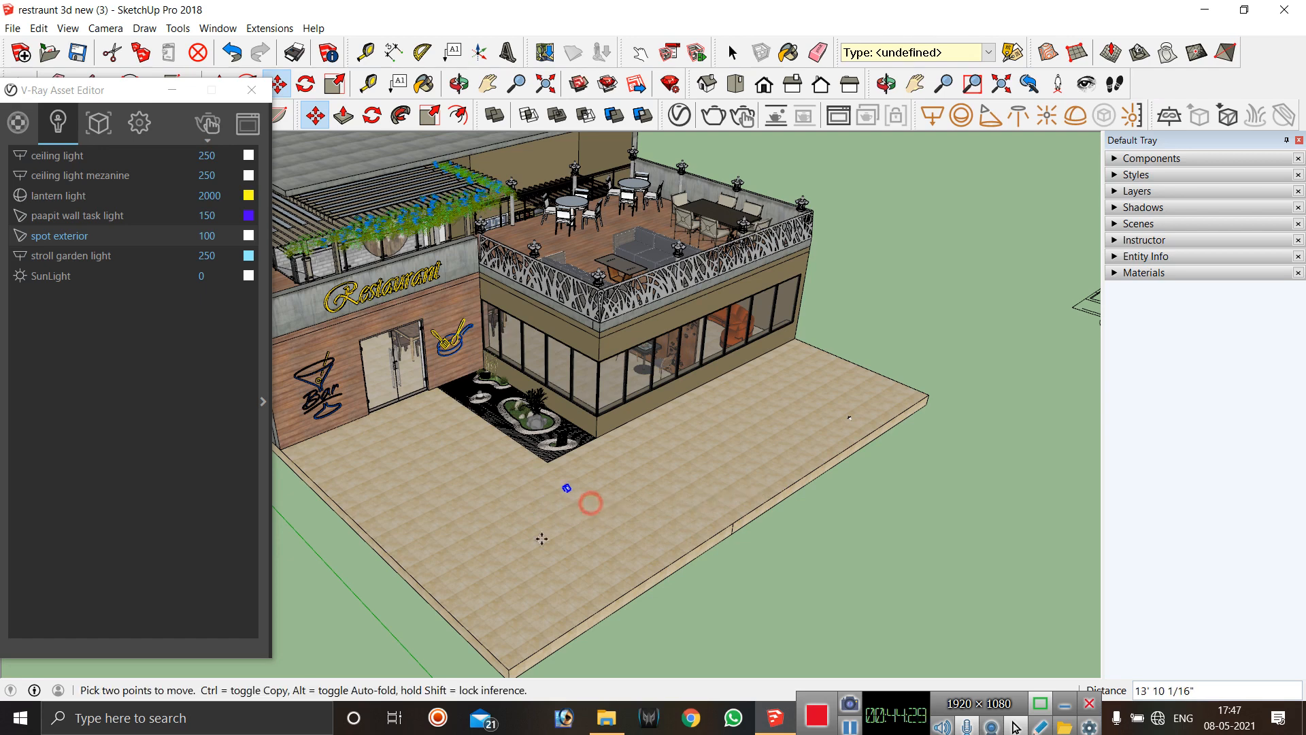
pyautogui.click(595, 517)
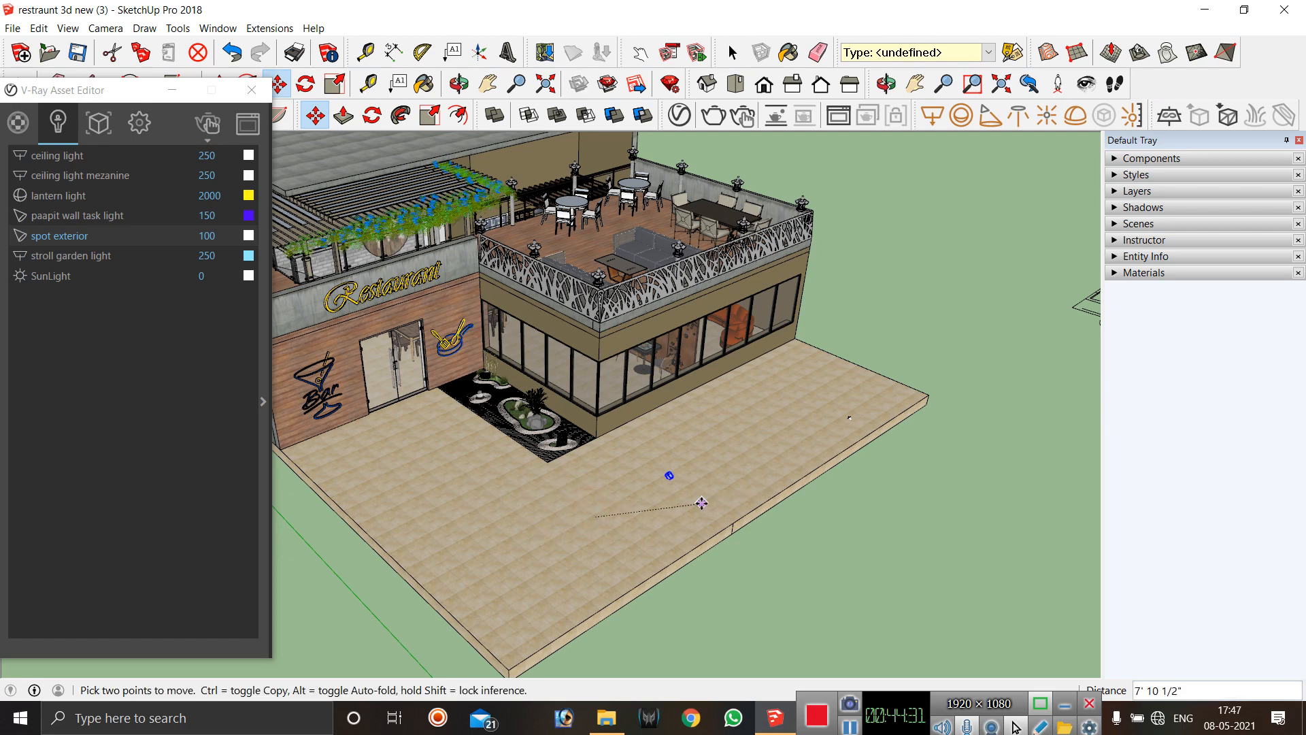
pyautogui.press('ctrl')
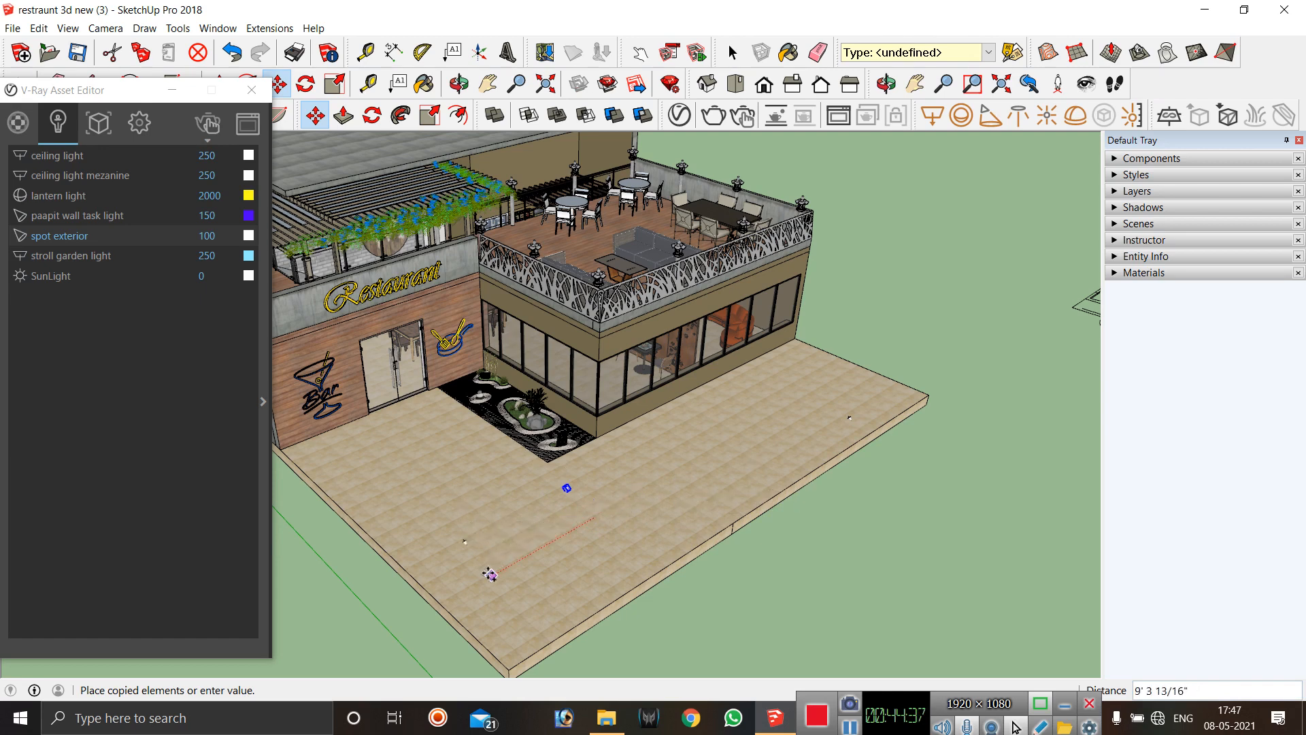
pyautogui.click(490, 573)
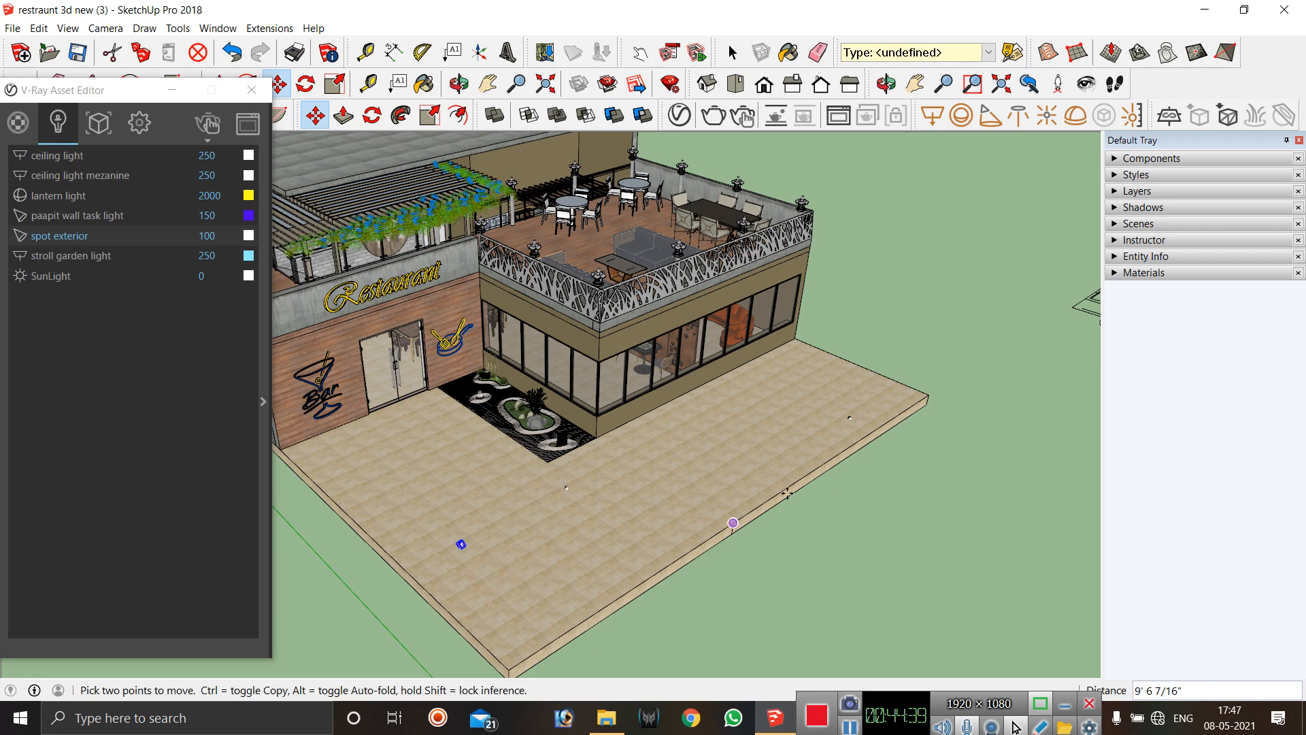
pyautogui.press('space')
# Copy the original exterior spot light along the slab edge to a point in front of the glazed wall's near end.
pyautogui.scroll(4, 850, 421)
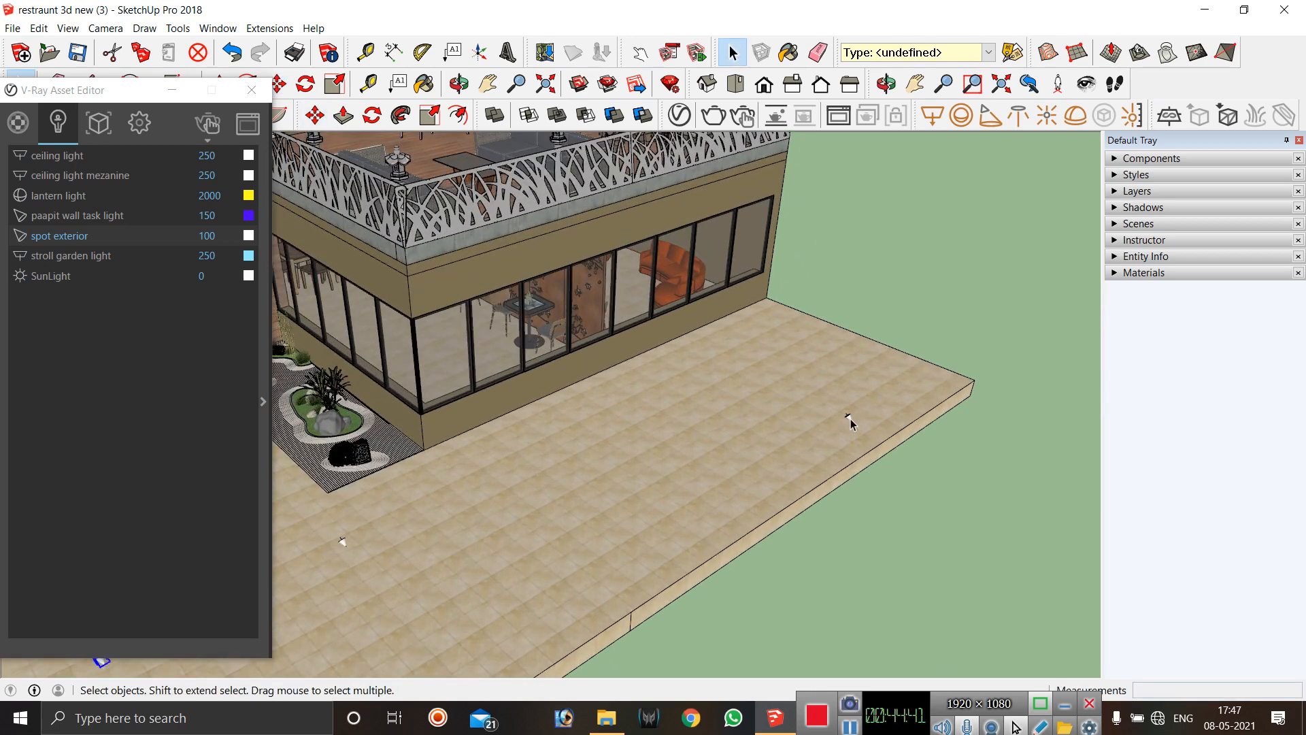
pyautogui.click(849, 417)
pyautogui.press('m')
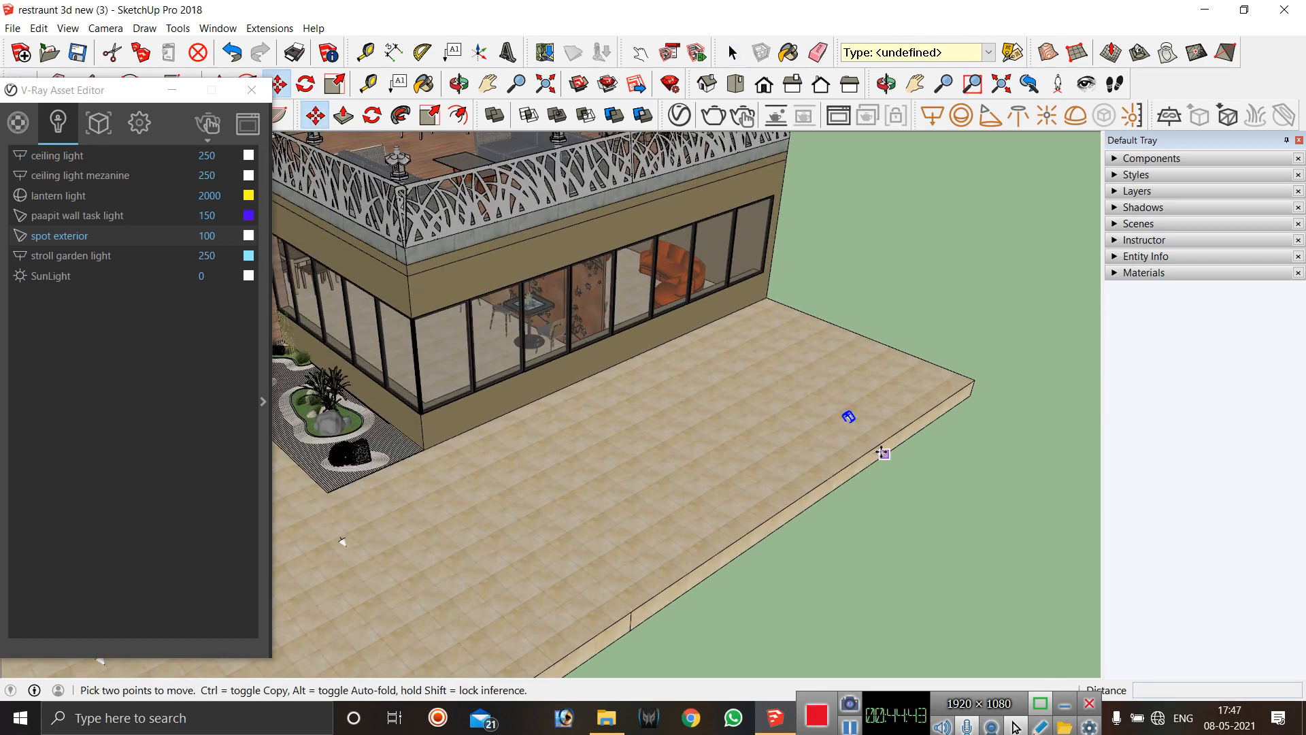
pyautogui.click(892, 438)
pyautogui.press('ctrl')
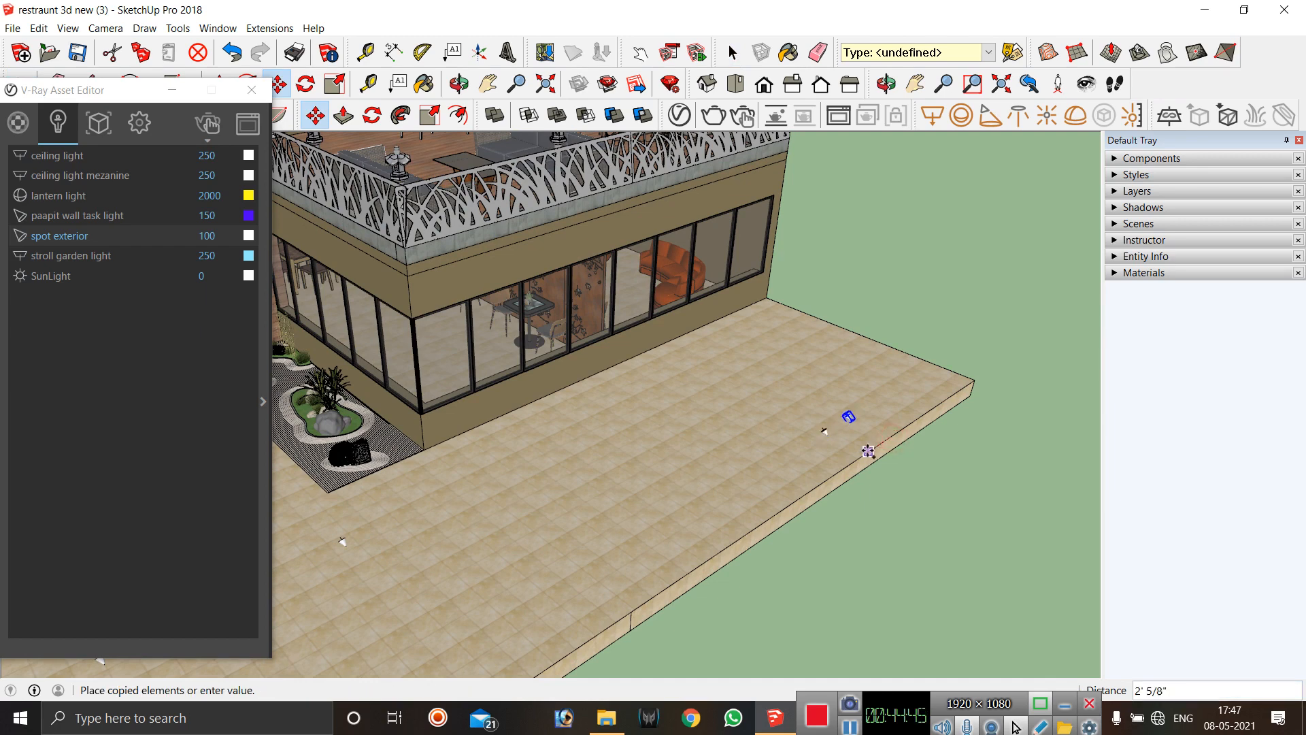
pyautogui.scroll(-1, 868, 452)
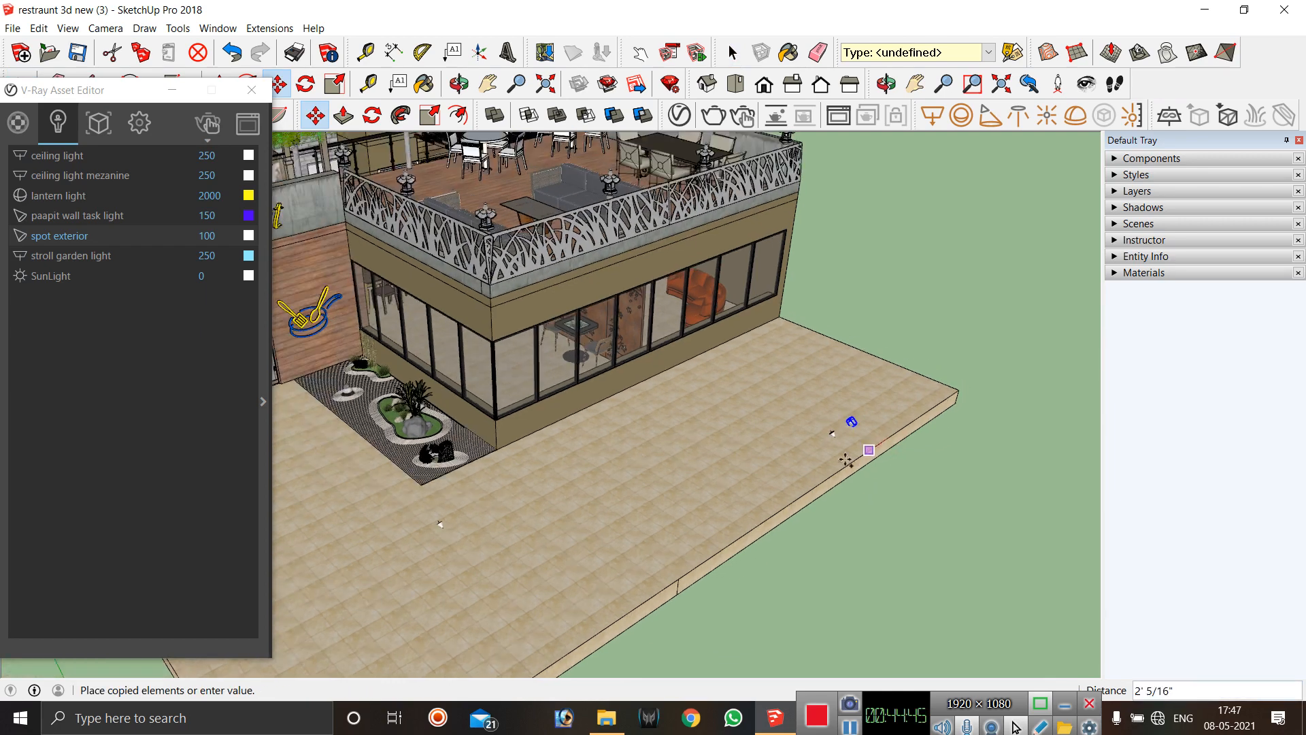
pyautogui.click(744, 532)
pyautogui.scroll(-1, 902, 367)
pyautogui.scroll(-3, 902, 367)
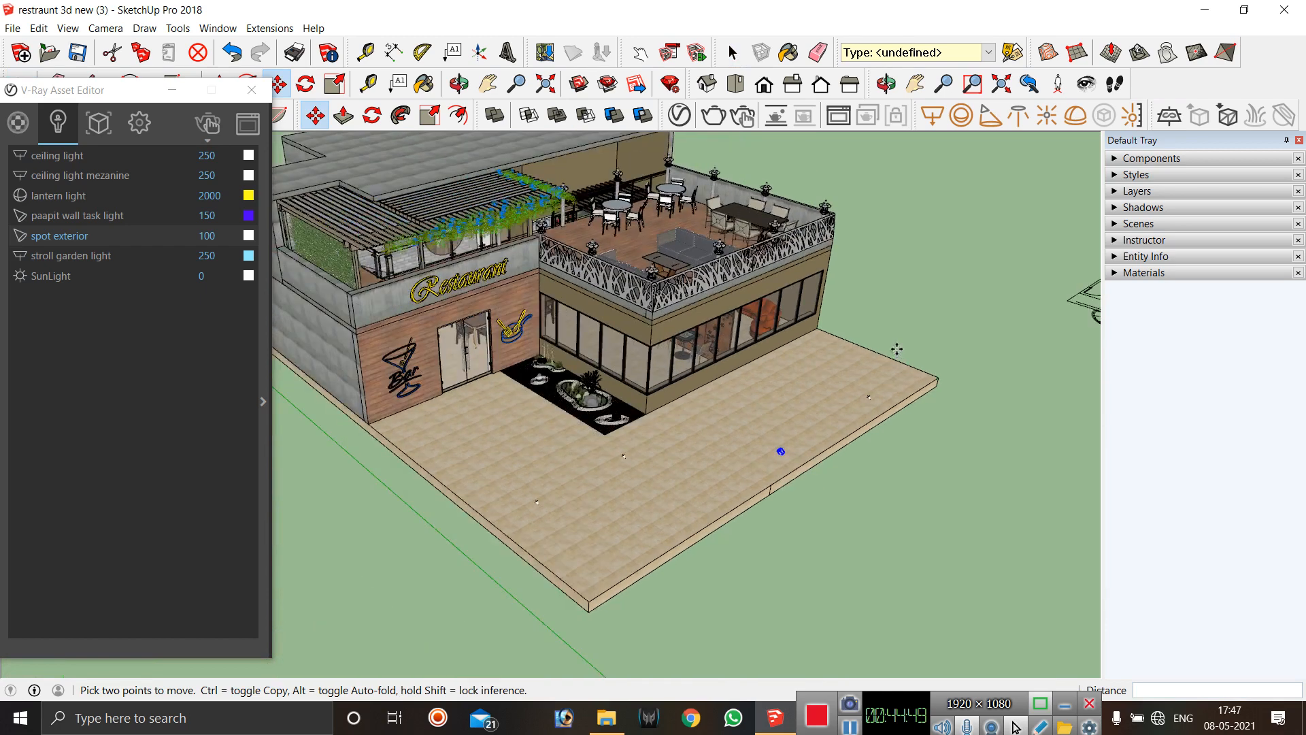
pyautogui.press('space')
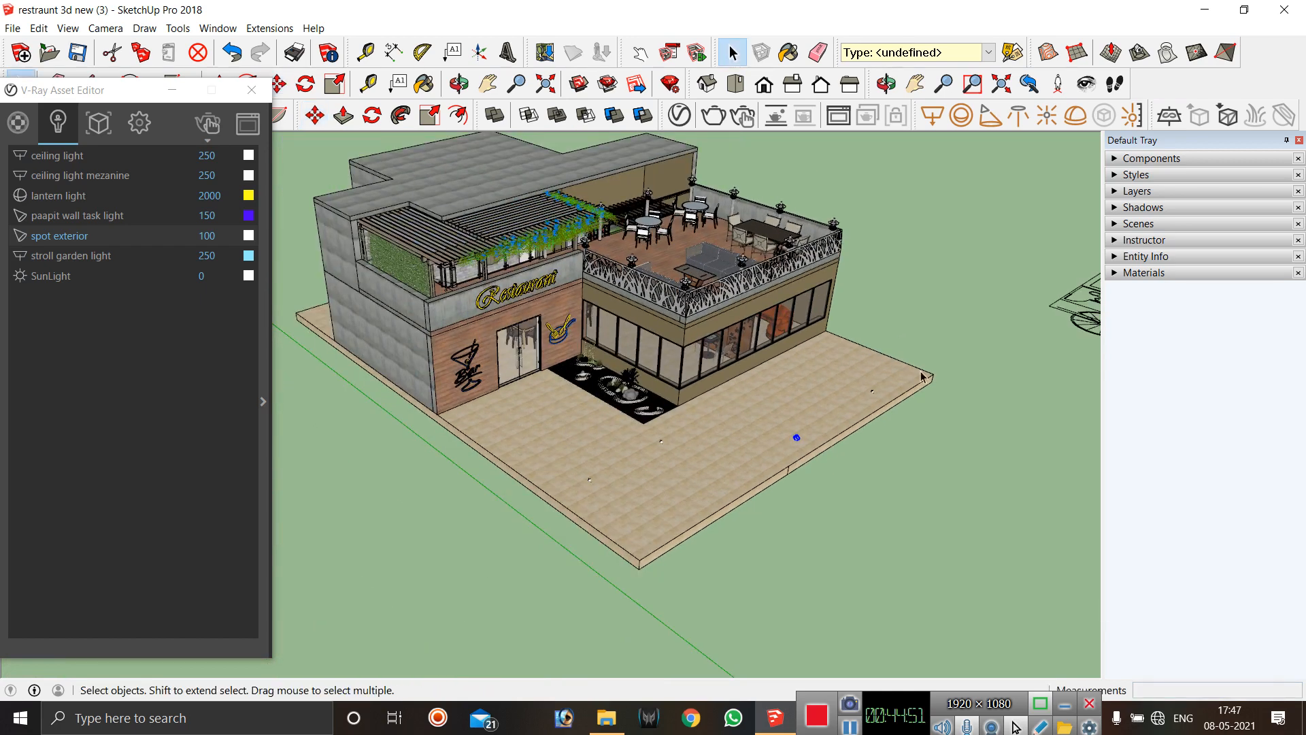
pyautogui.click(1036, 382)
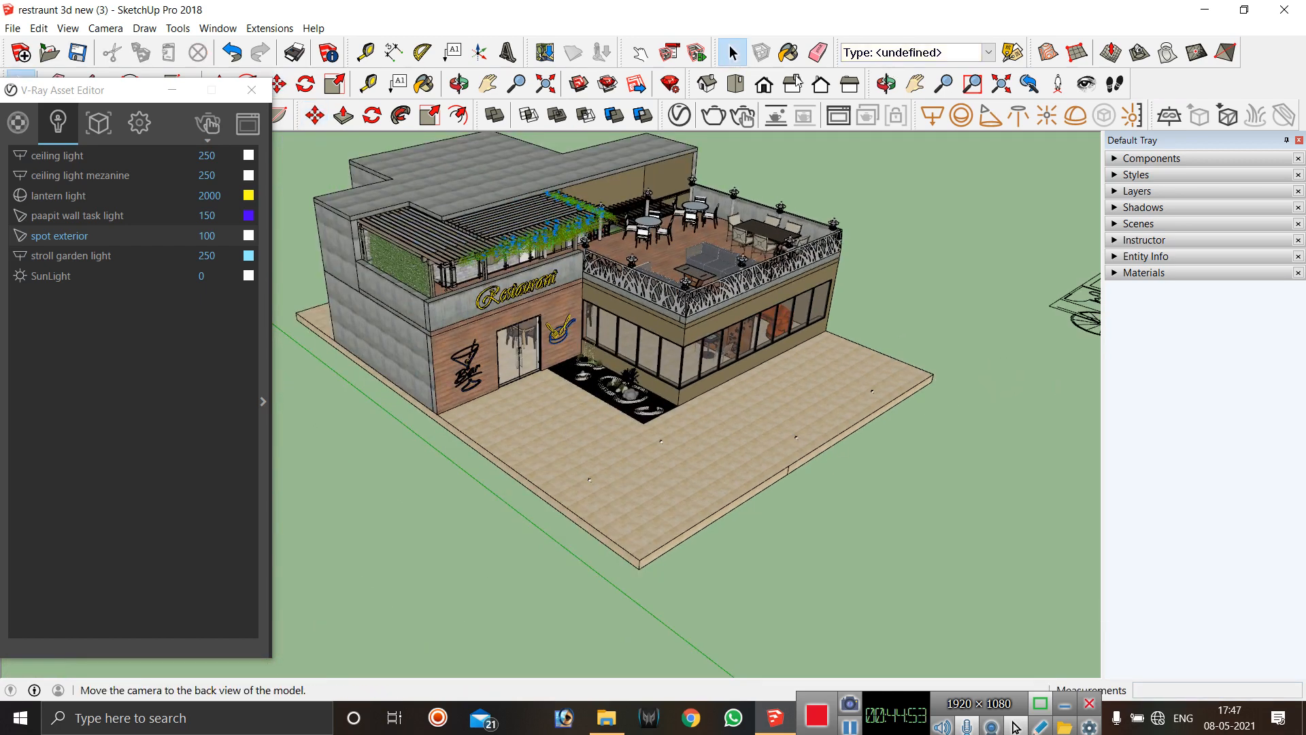
# Run an interactive V-Ray GPU render of the exterior with entrance and glazed side framed, and show the image at 100%.
pyautogui.click(252, 90)
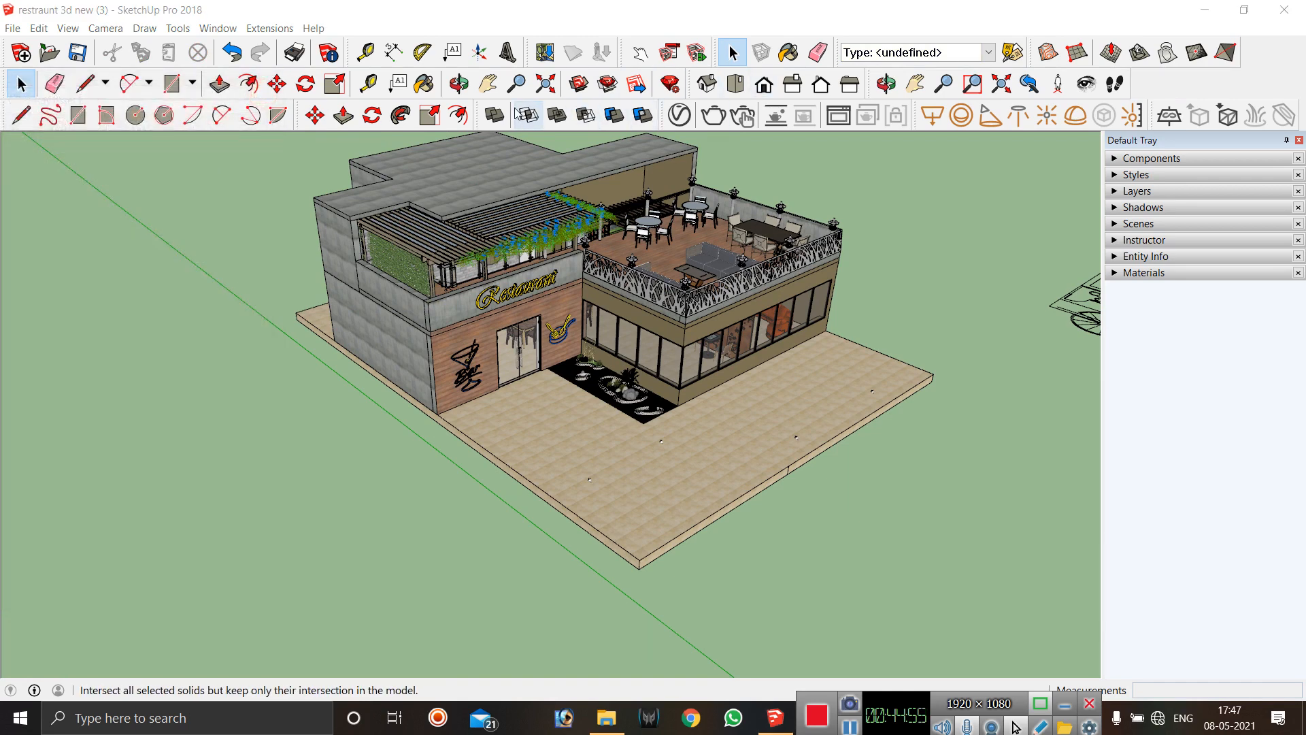
pyautogui.click(457, 84)
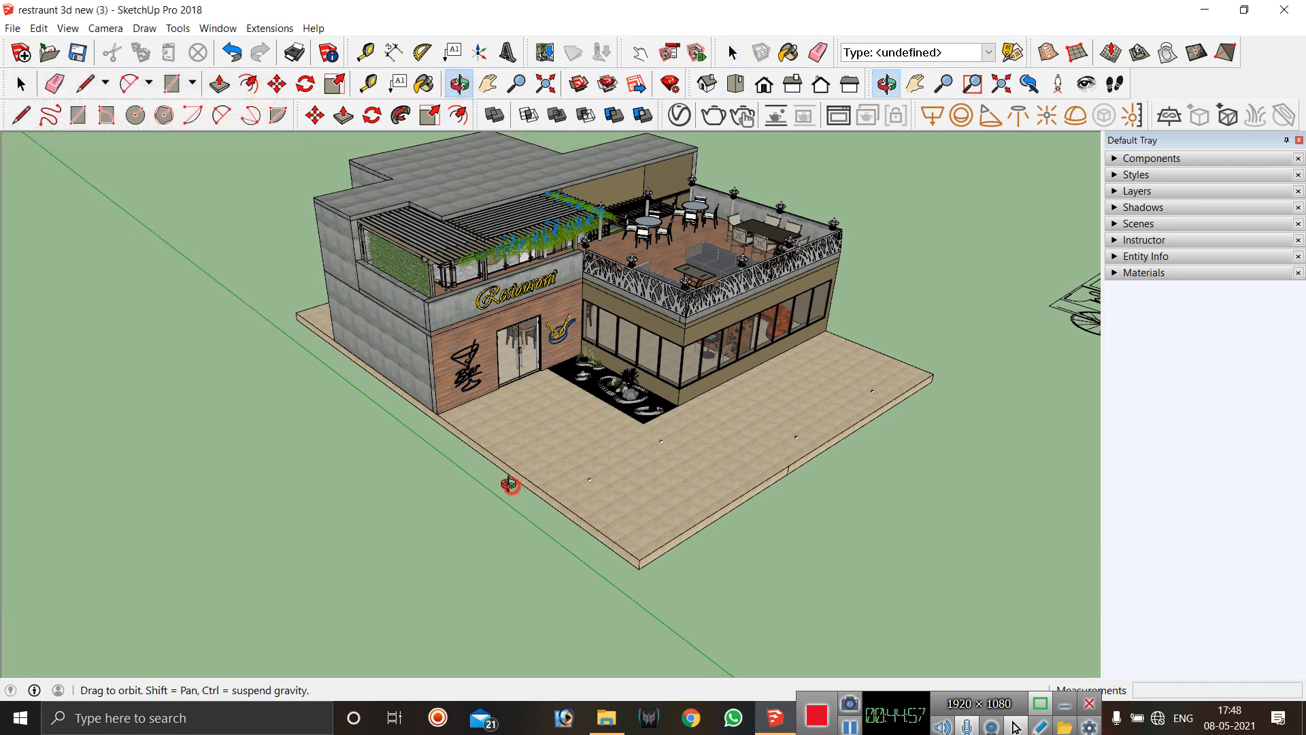
pyautogui.moveTo(504, 465)
pyautogui.mouseDown()
pyautogui.moveTo(550, 556)
pyautogui.moveTo(602, 554)
pyautogui.mouseUp()
pyautogui.scroll(2, 679, 419)
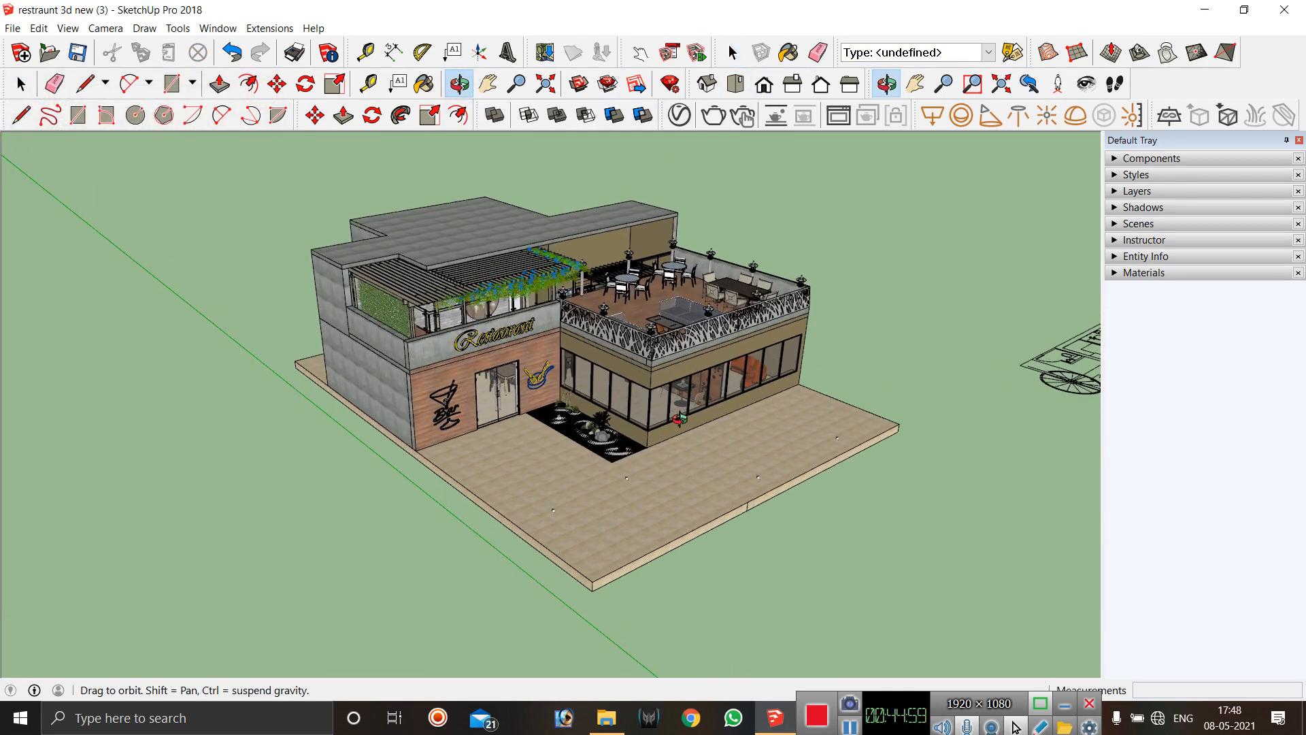
pyautogui.scroll(1, 679, 419)
pyautogui.scroll(3, 579, 323)
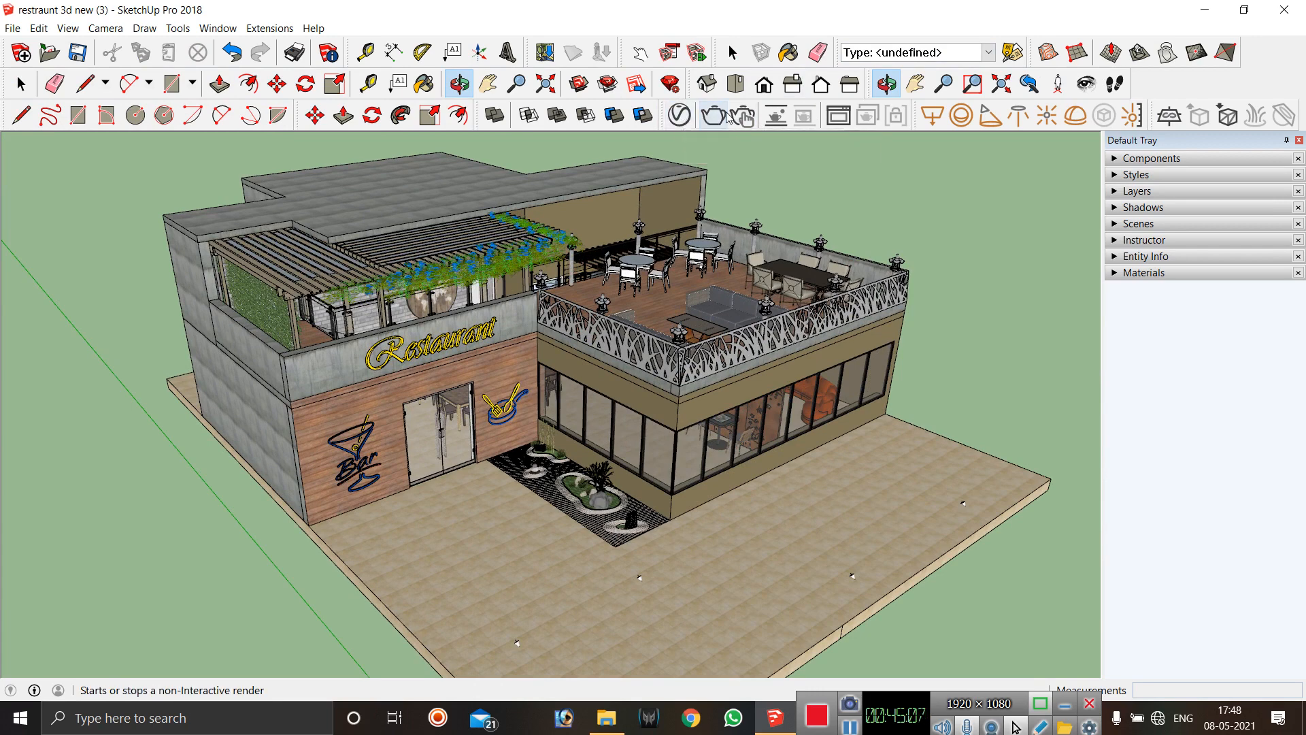
pyautogui.click(679, 115)
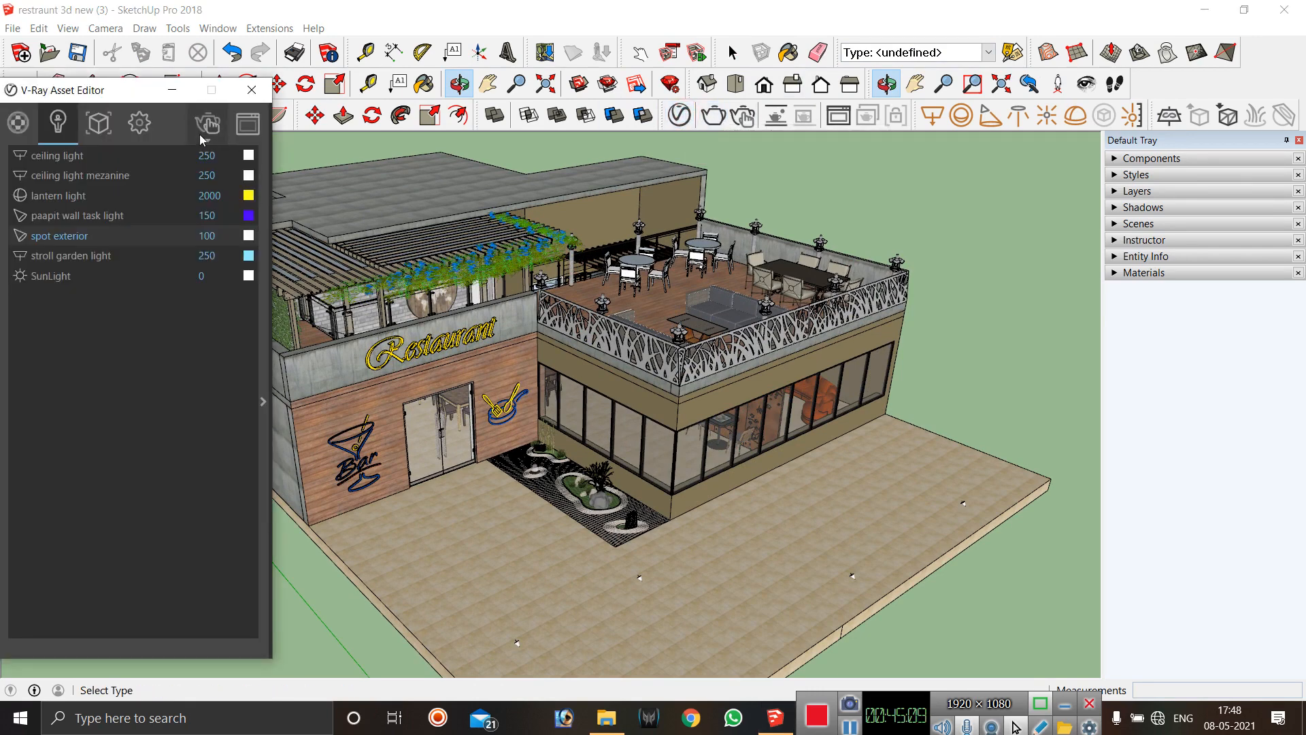
pyautogui.click(136, 123)
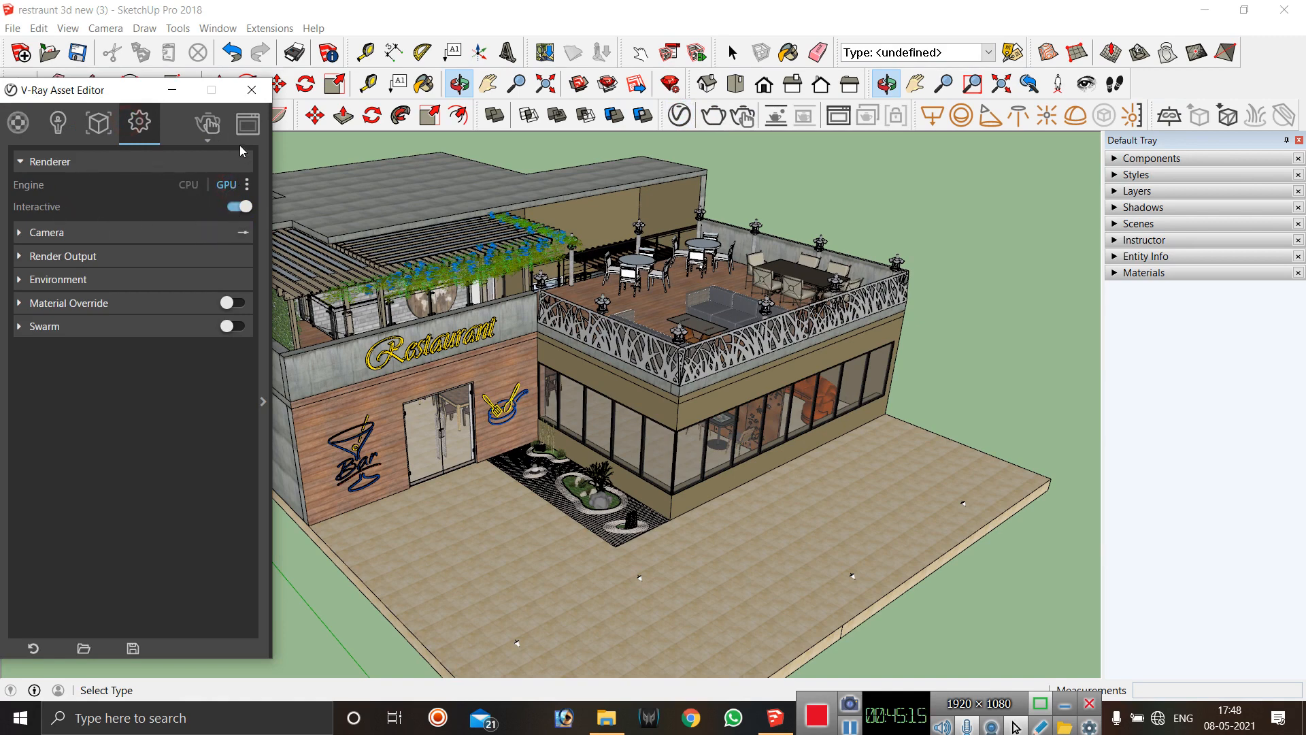
pyautogui.click(207, 123)
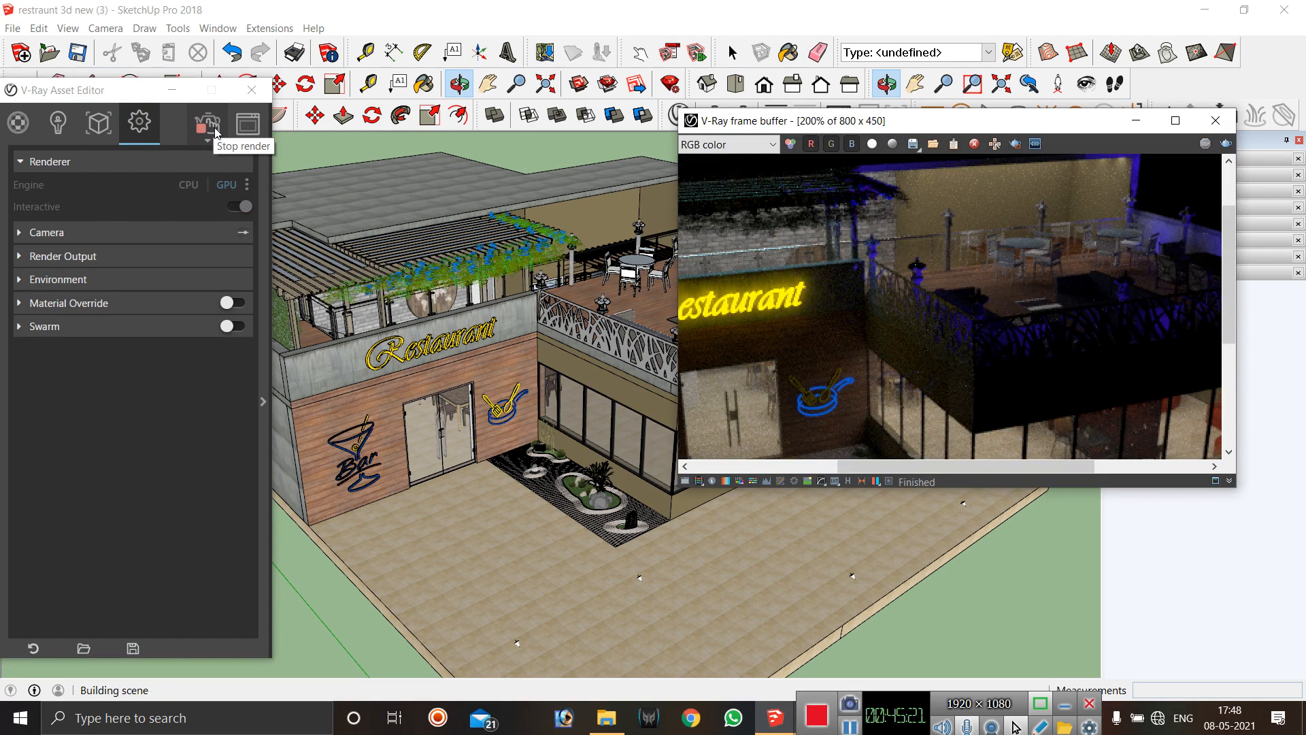
pyautogui.click(215, 129)
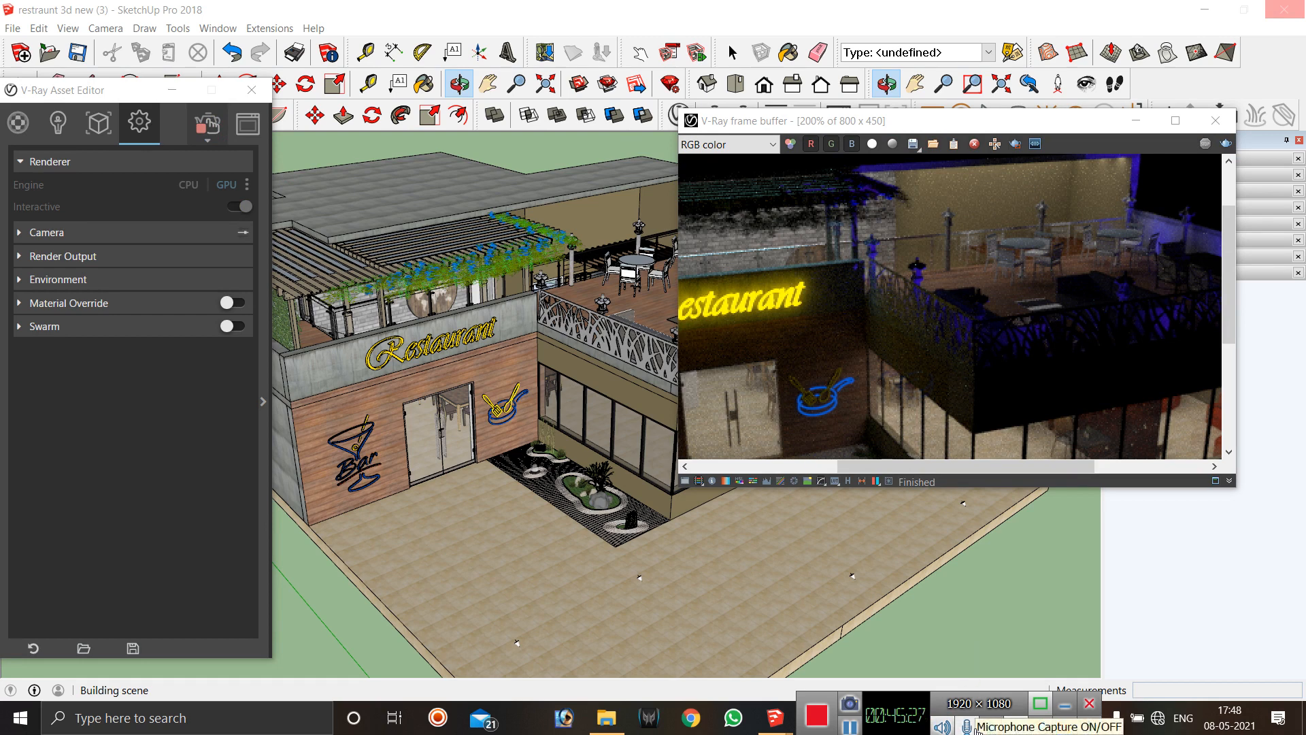
pyautogui.click(849, 725)
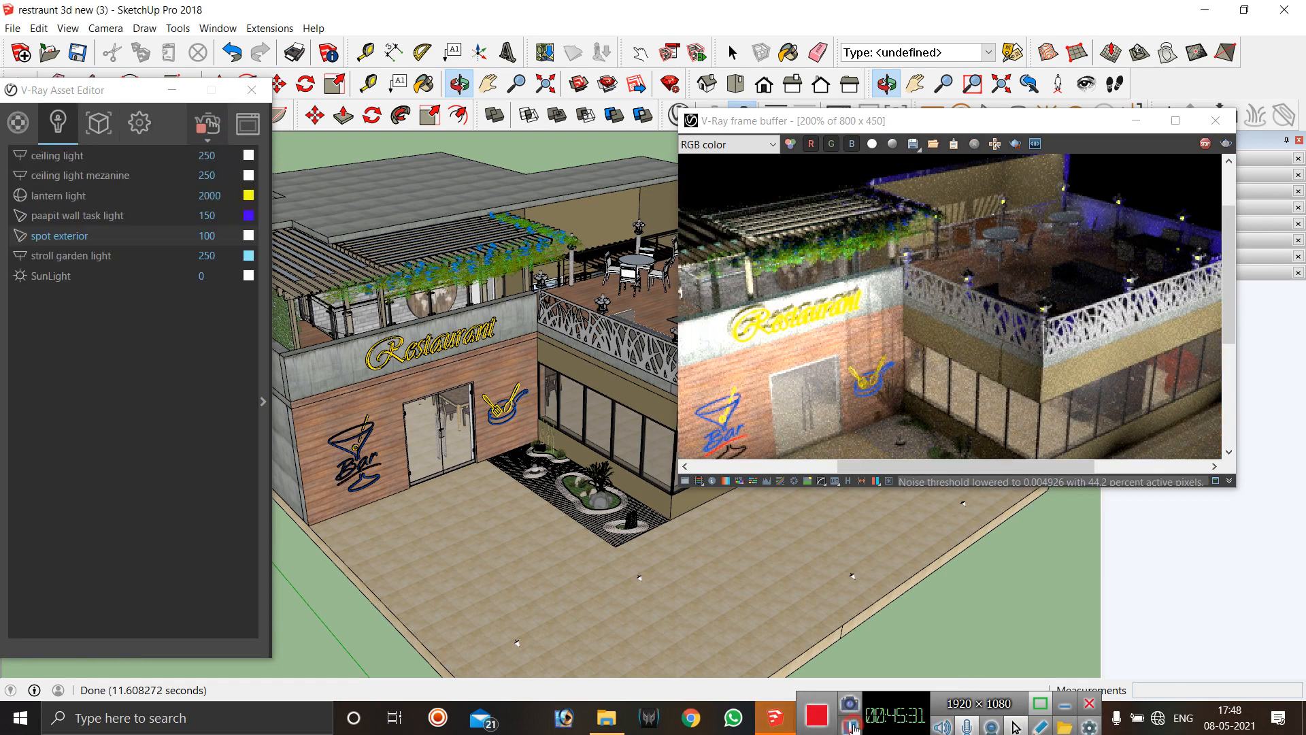
pyautogui.doubleClick(924, 326)
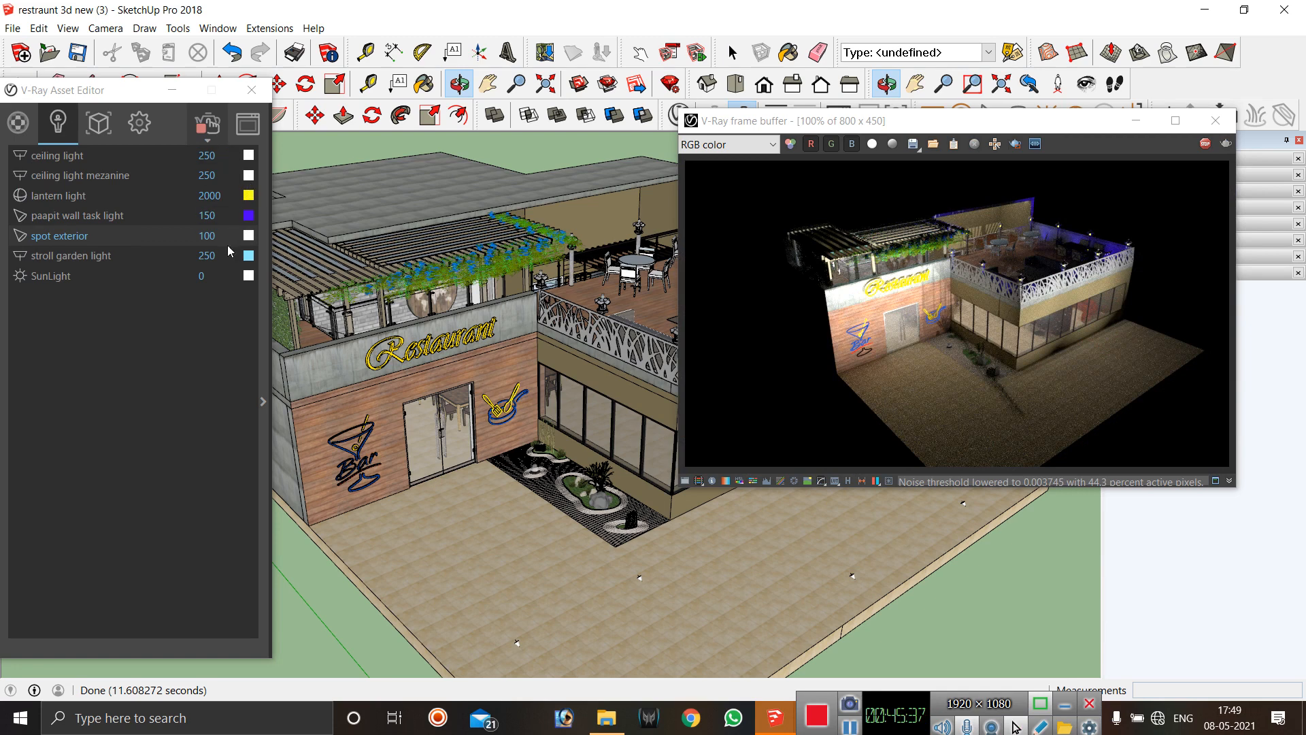
# Try an intensity of 40 for the exterior spot light in the running interactive render.
pyautogui.click(191, 240)
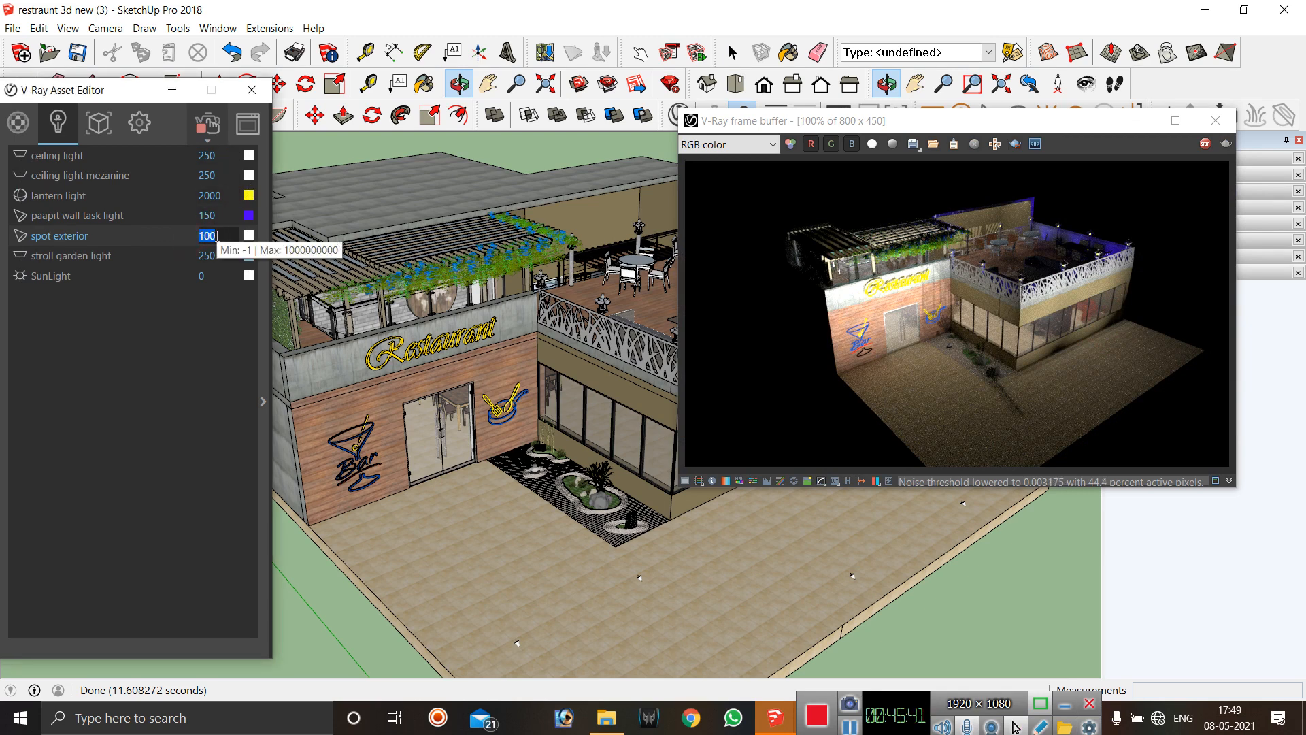
pyautogui.write('40')
pyautogui.press('Return')
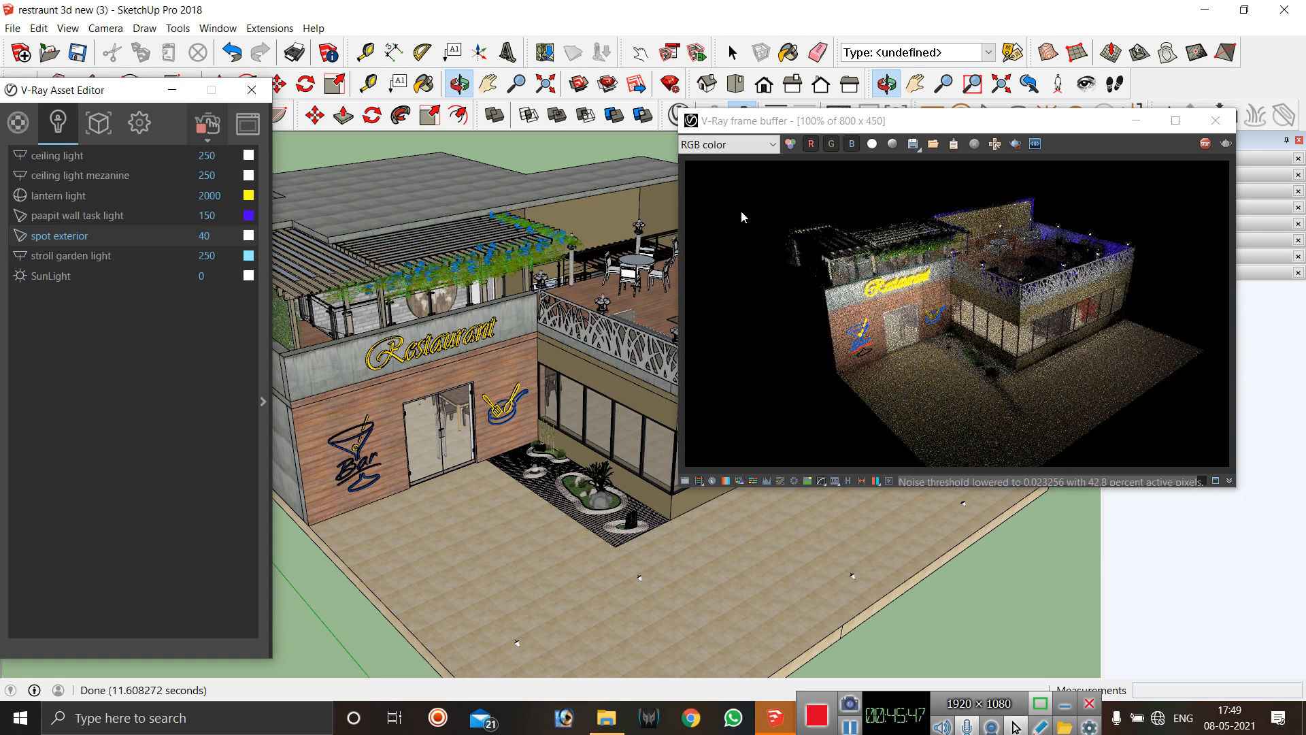
# Set the exterior spot light's intensity to 20.
pyautogui.click(174, 235)
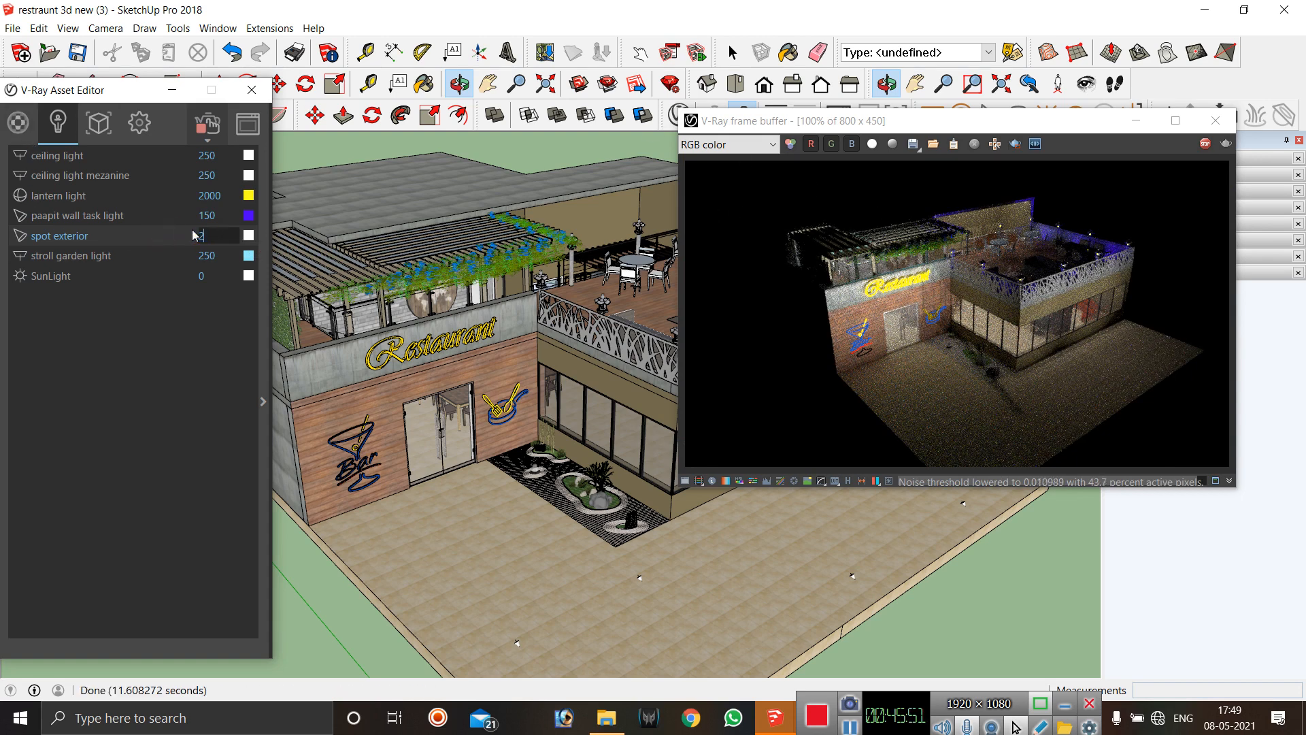
pyautogui.write('20')
pyautogui.press('Return')
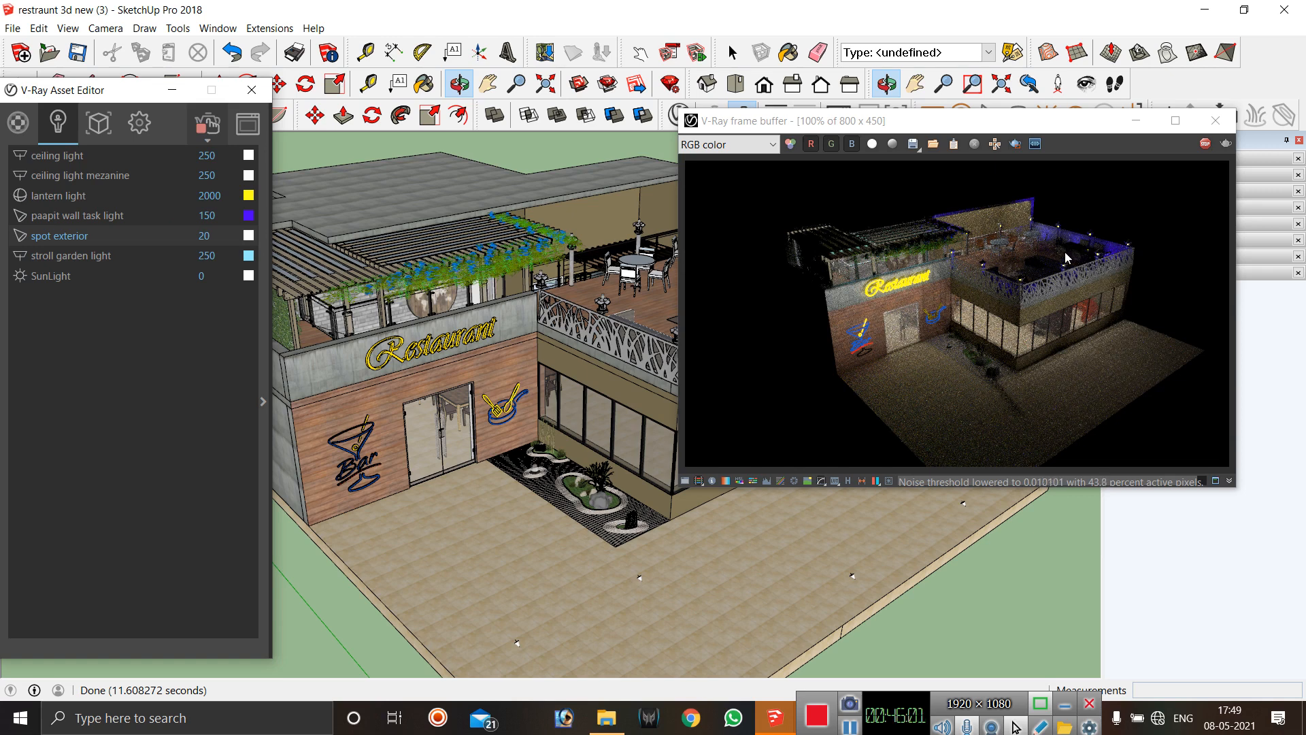
# Examine the roof terrace's lighting close up in the interactive render.
pyautogui.scroll(4, 1048, 293)
pyautogui.scroll(-4, 1041, 303)
pyautogui.scroll(2, 416, 323)
pyautogui.scroll(-3, 299, 410)
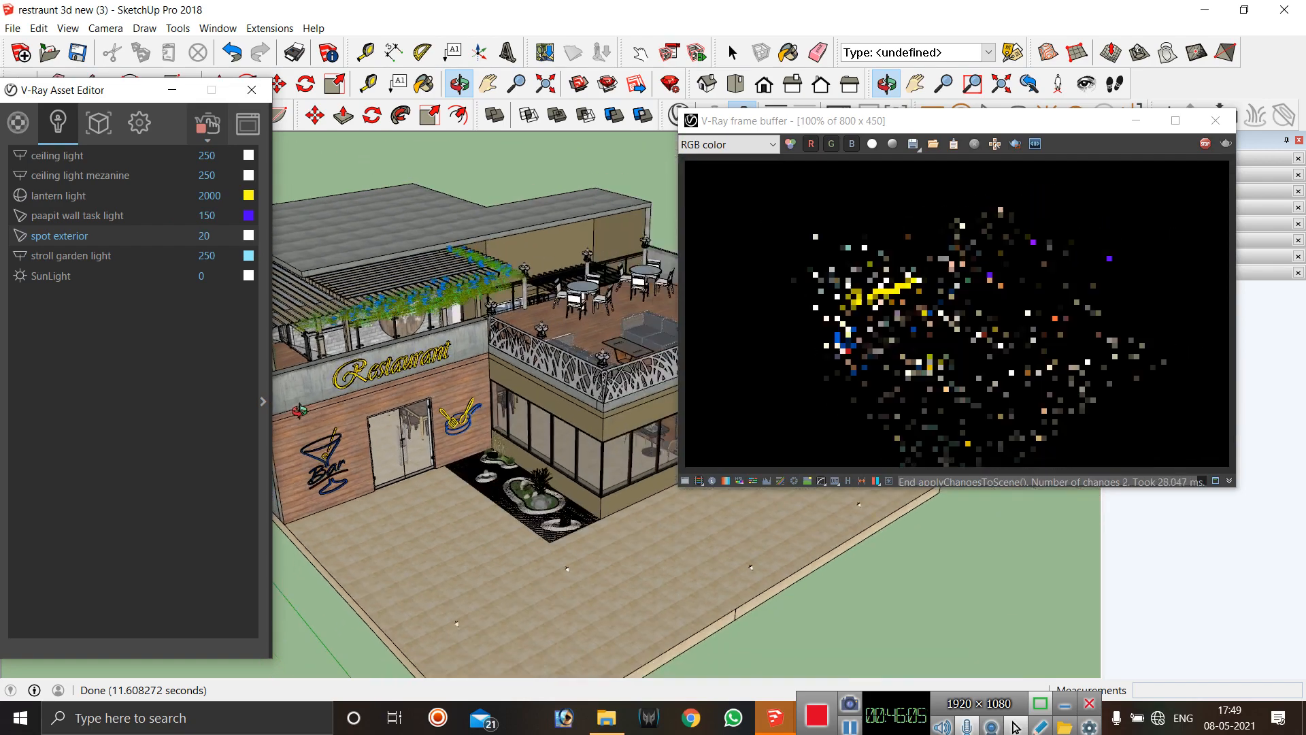
pyautogui.scroll(6, 663, 258)
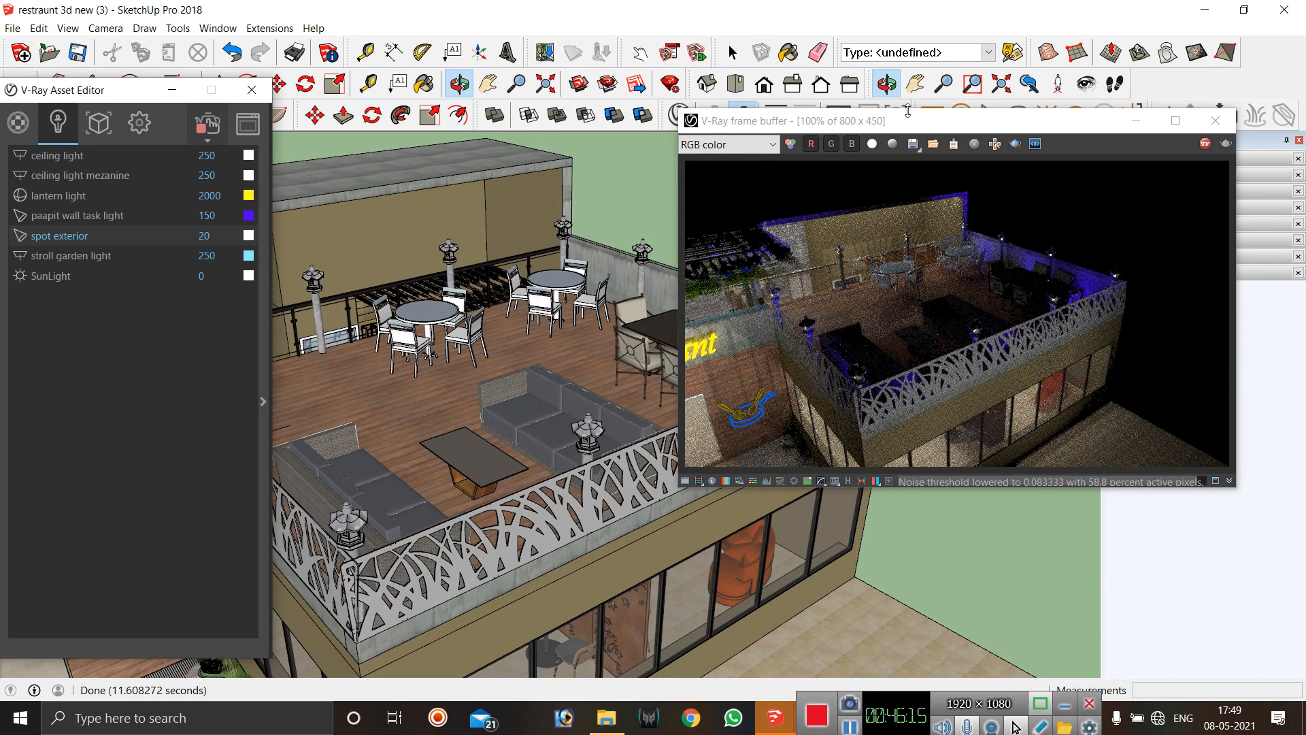
pyautogui.moveTo(907, 122); pyautogui.dragTo(883, 171)
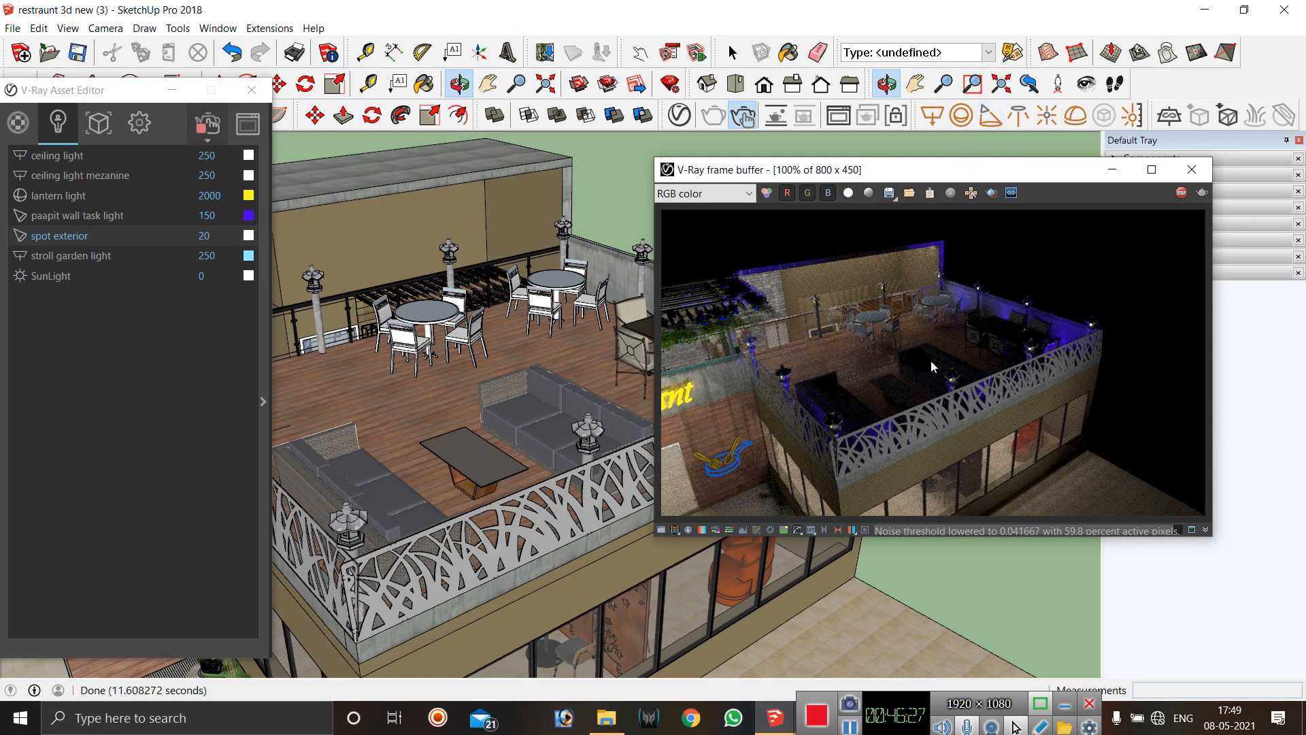
# Examine the lighting of the whole building and its base slab in the interactive render, with the frame buffer moved clear of the model.
pyautogui.scroll(-5, 641, 315)
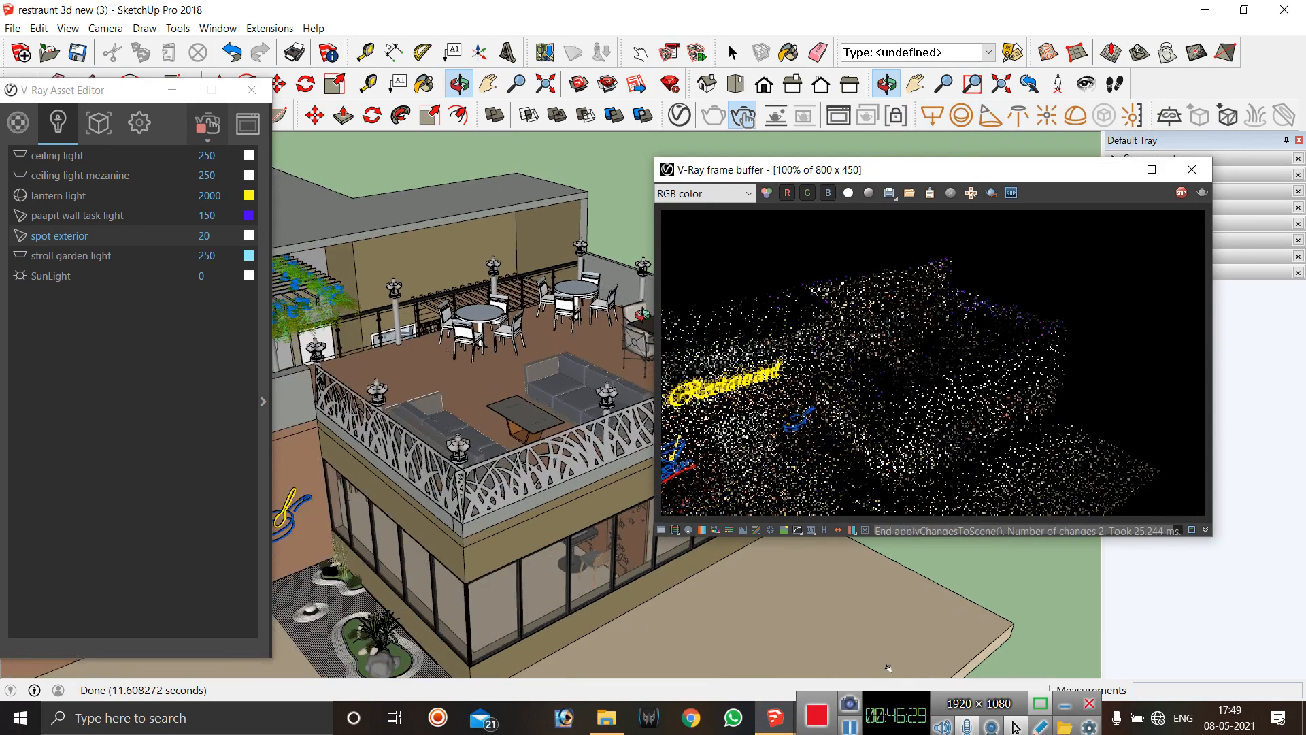
pyautogui.scroll(-2, 643, 315)
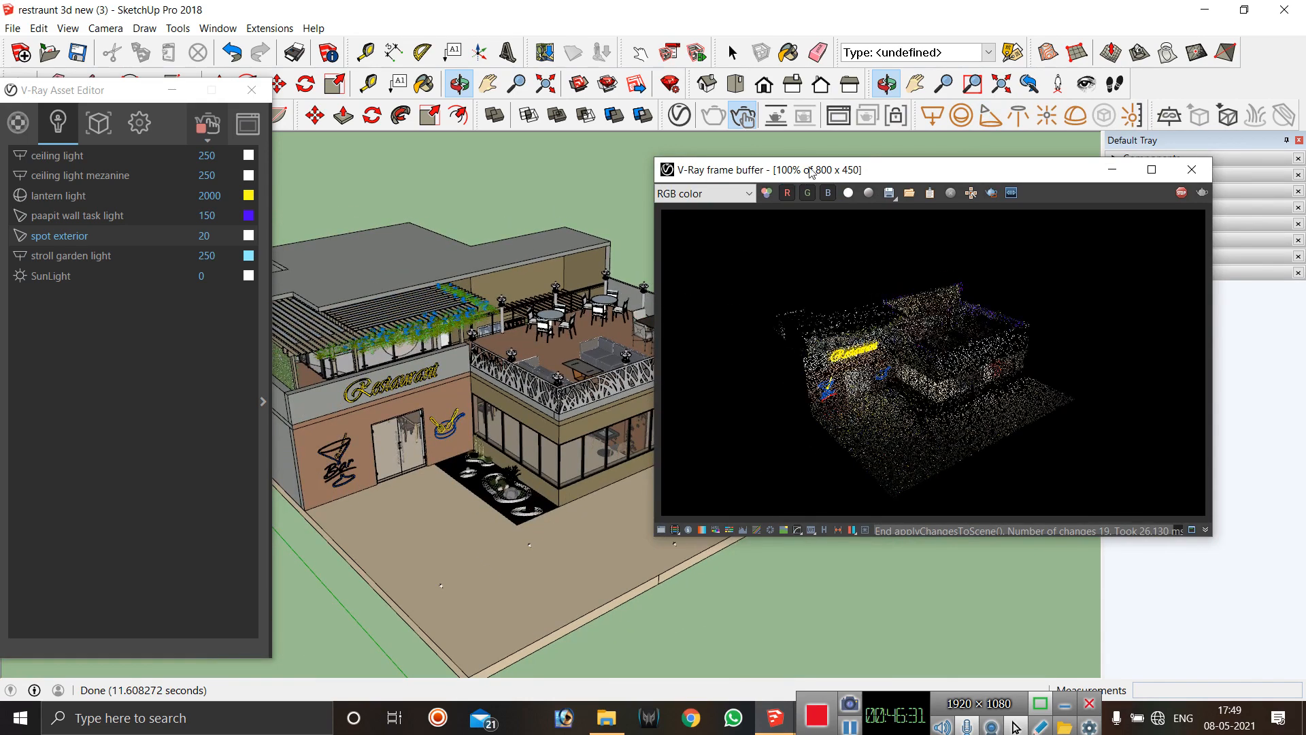
pyautogui.moveTo(807, 170)
pyautogui.mouseDown()
pyautogui.moveTo(949, 304)
pyautogui.moveTo(935, 326)
pyautogui.mouseUp()
pyautogui.scroll(-1, 654, 322)
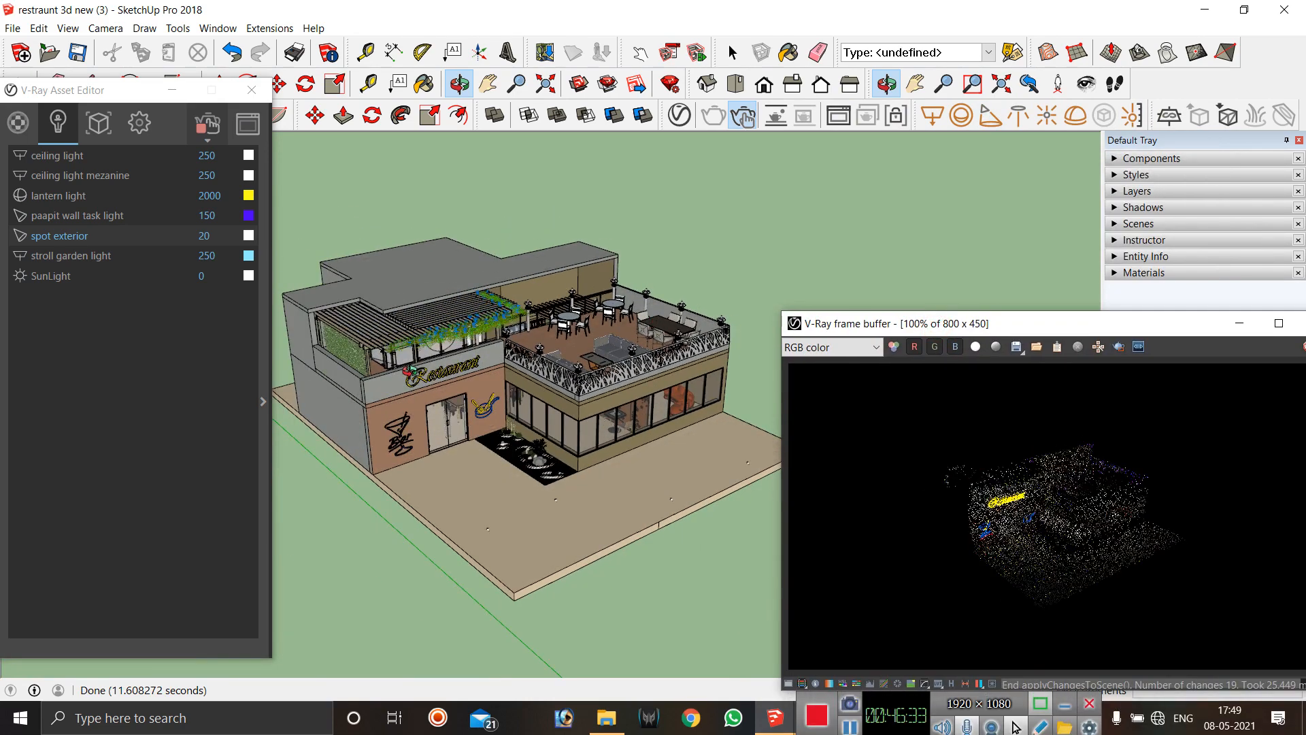
pyautogui.scroll(2, 496, 347)
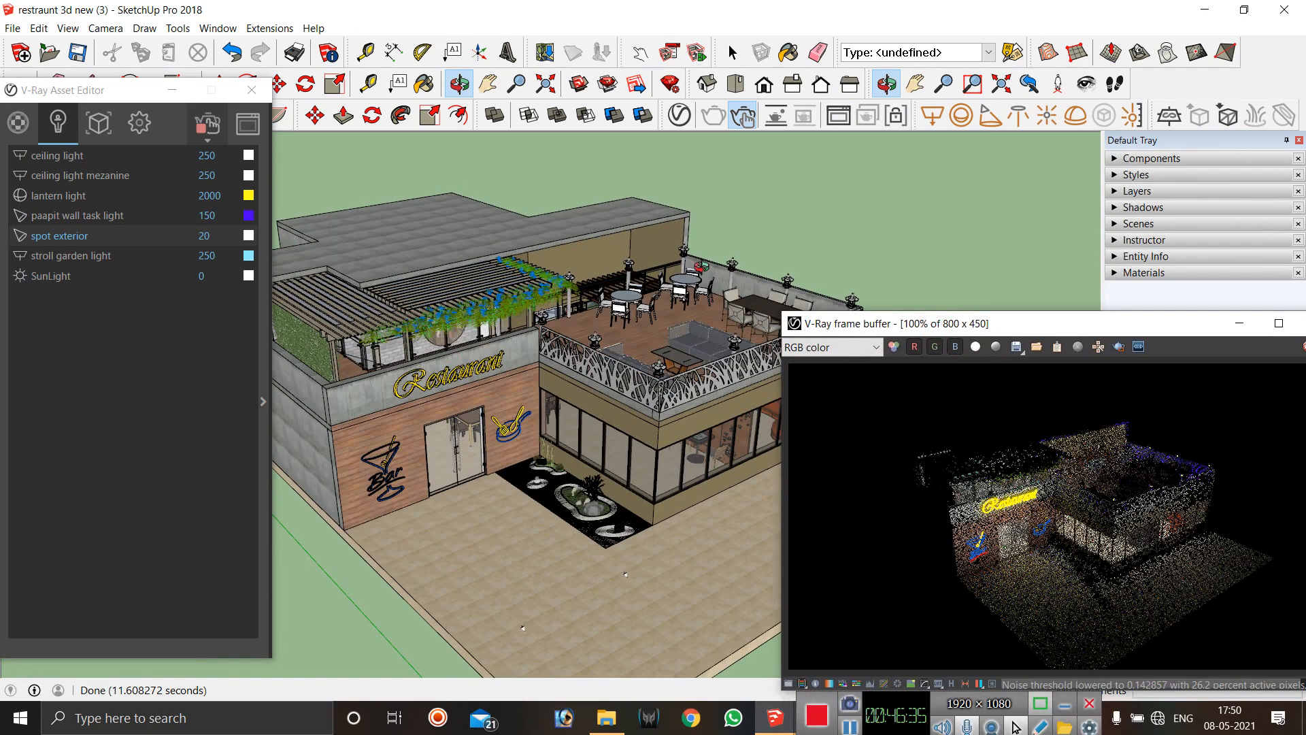
pyautogui.scroll(-2, 470, 215)
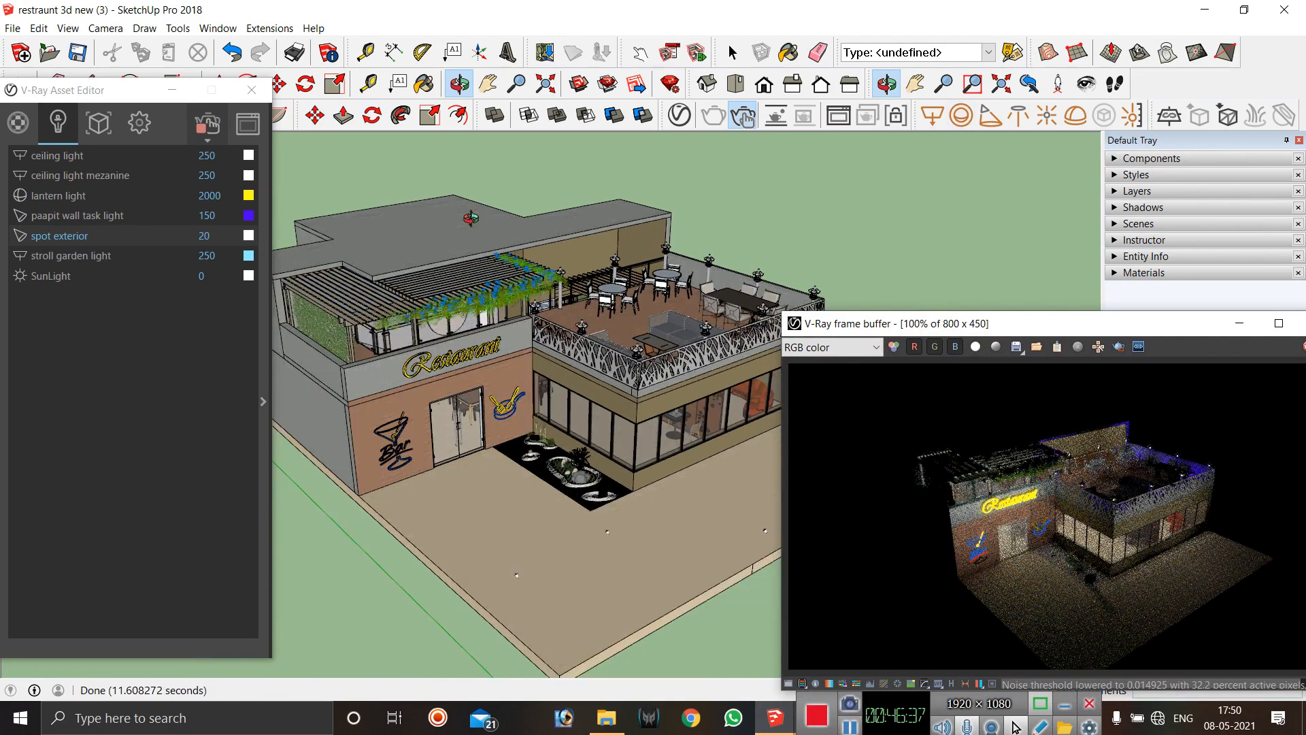
pyautogui.scroll(2, 633, 422)
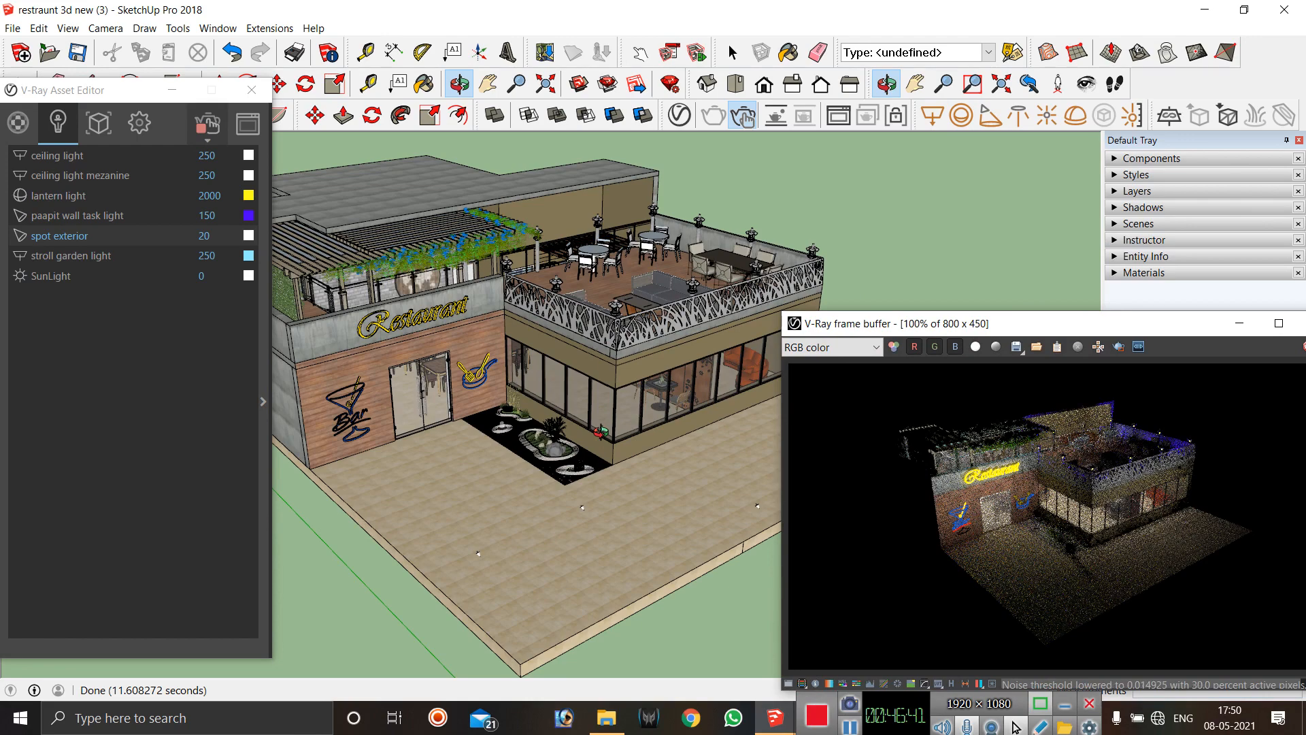
pyautogui.scroll(-2, 530, 417)
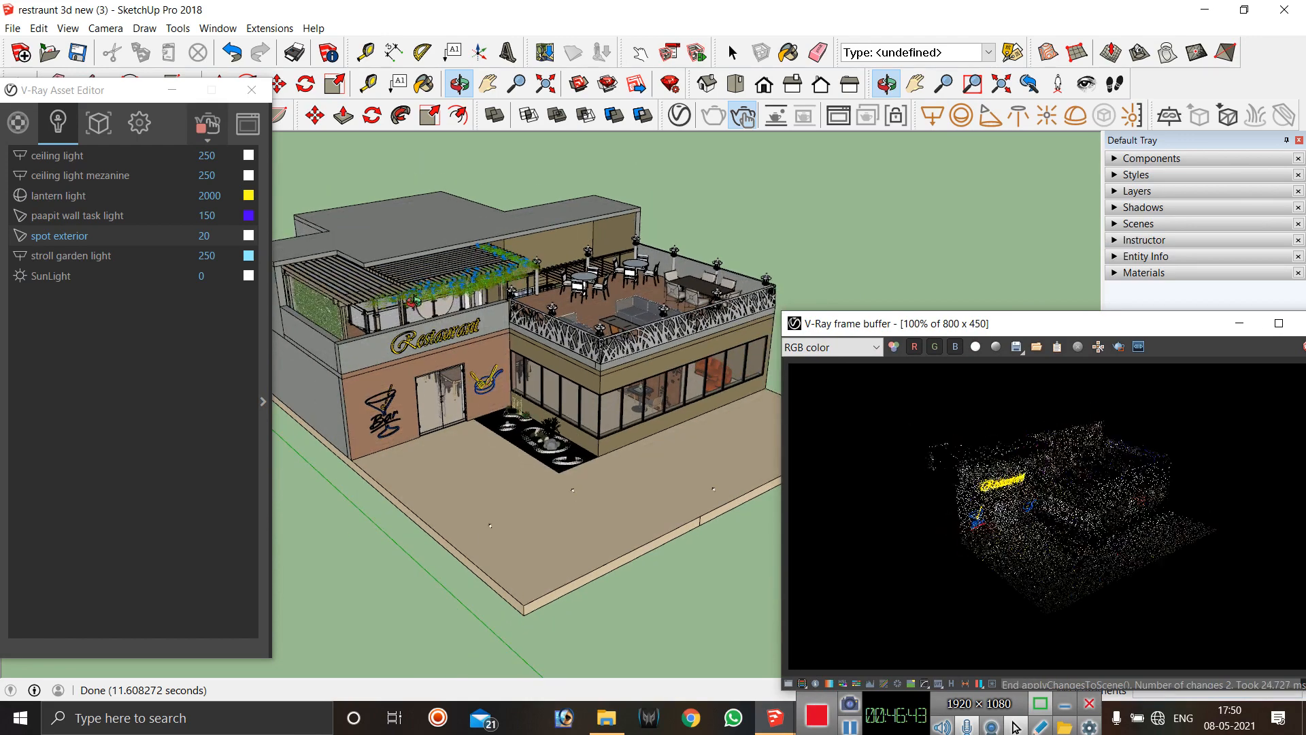
# Examine the entrance front, pergola and glazed side in the interactive render, first close up and again with the paved forecourt in view.
pyautogui.scroll(2, 415, 303)
pyautogui.scroll(1, 497, 329)
pyautogui.moveTo(510, 328); pyautogui.dragTo(510, 344)
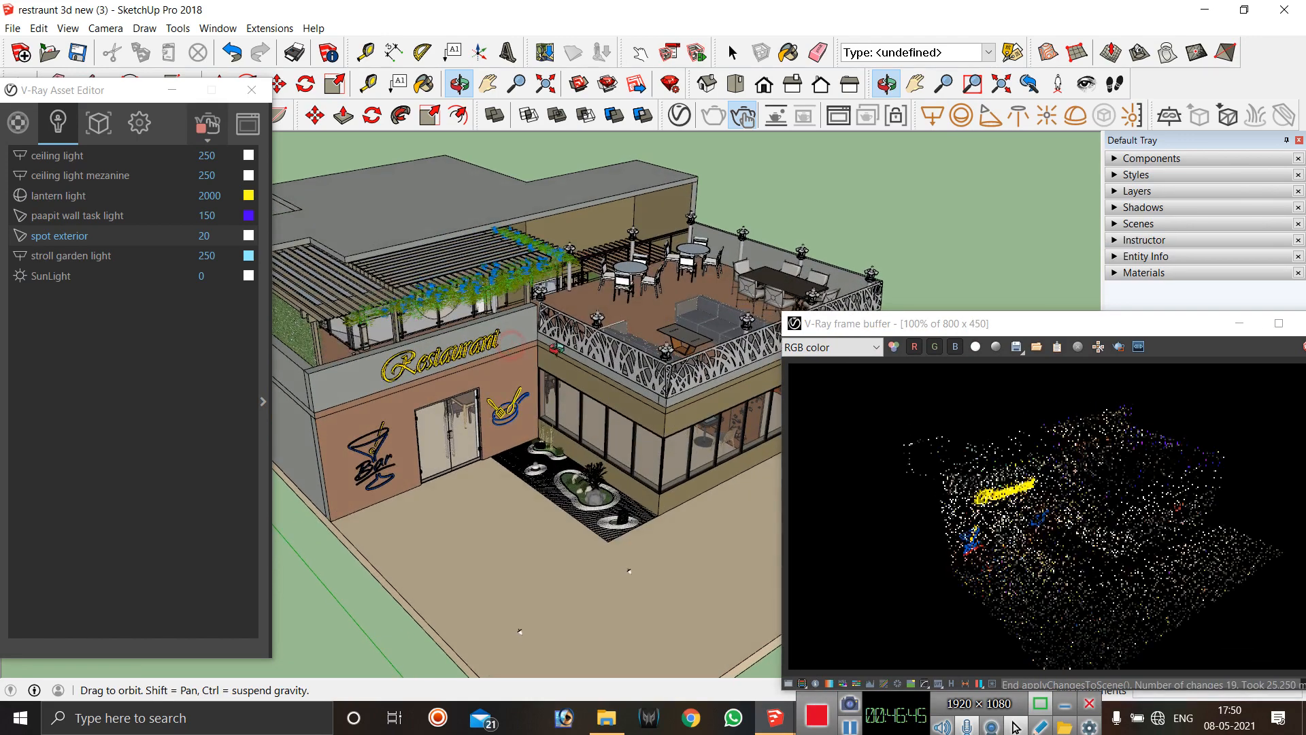
pyautogui.scroll(1, 559, 304)
pyautogui.scroll(2, 507, 247)
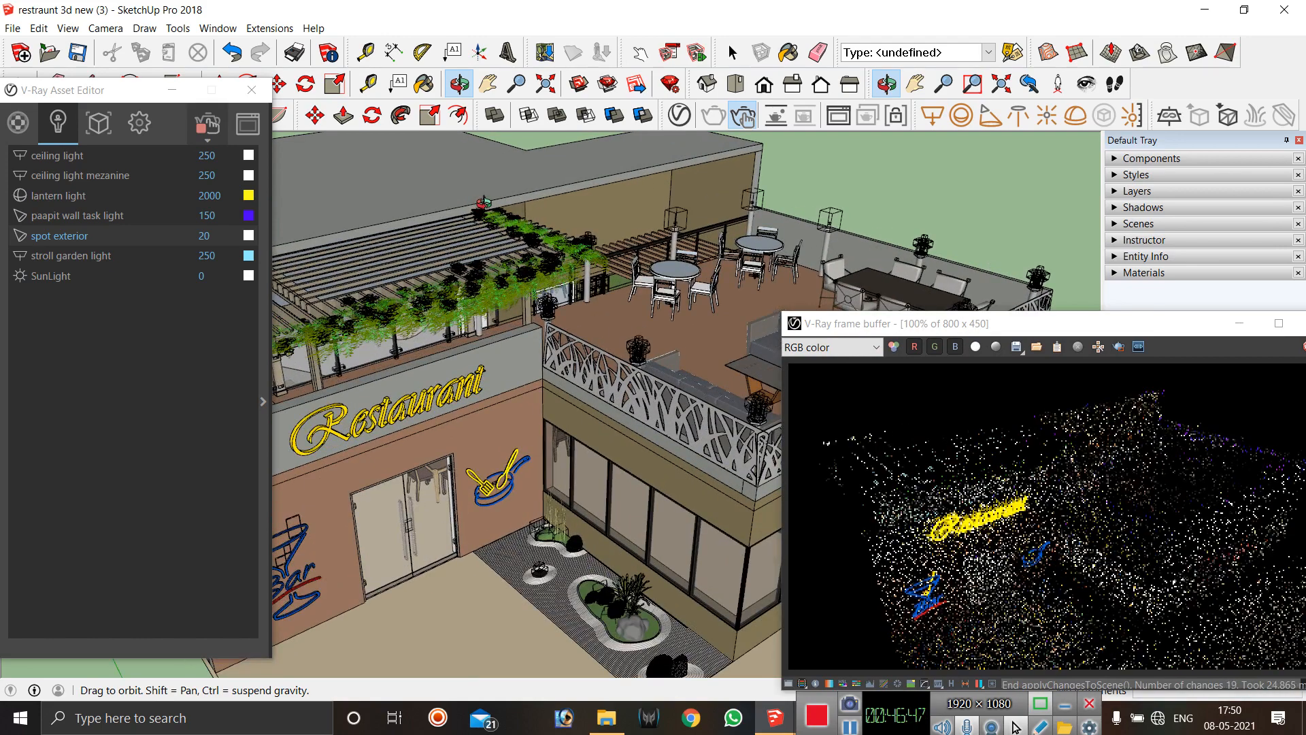
pyautogui.moveTo(983, 324); pyautogui.dragTo(928, 233)
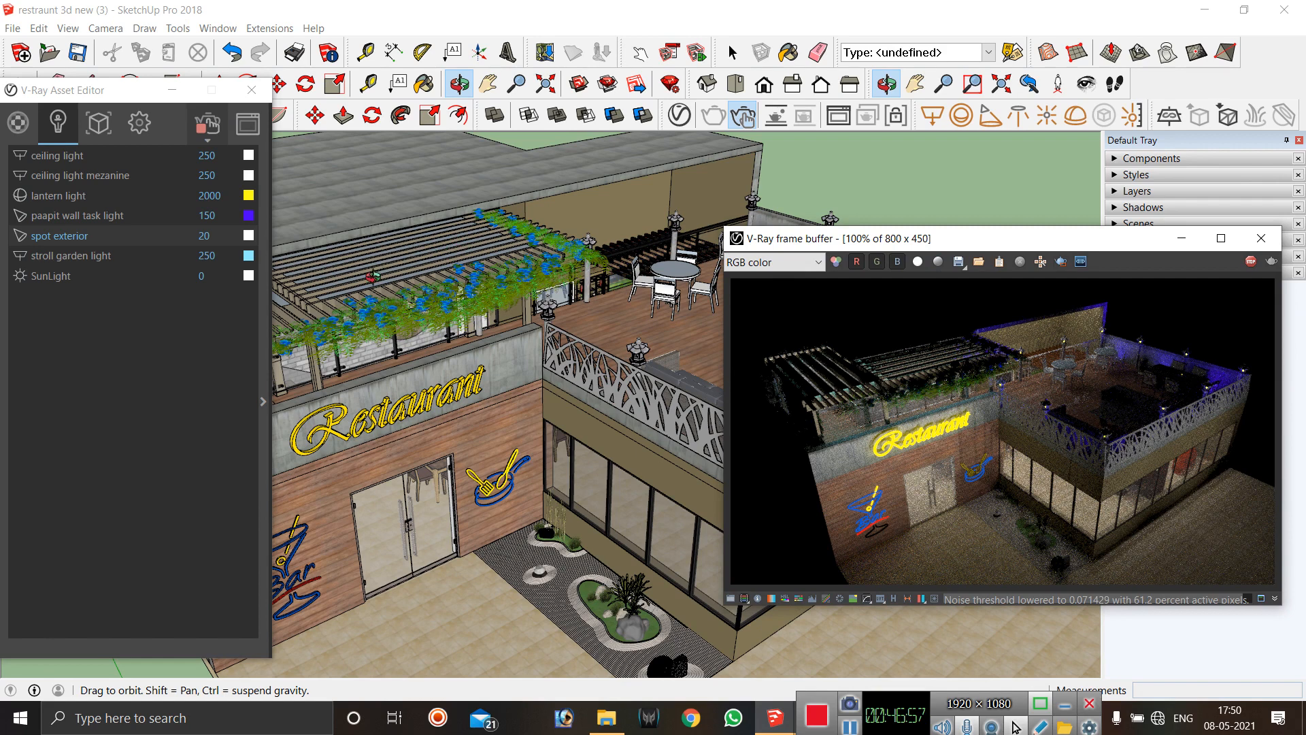
pyautogui.moveTo(926, 240)
pyautogui.mouseDown()
pyautogui.moveTo(941, 269)
pyautogui.moveTo(1134, 302)
pyautogui.moveTo(1084, 272)
pyautogui.mouseUp()
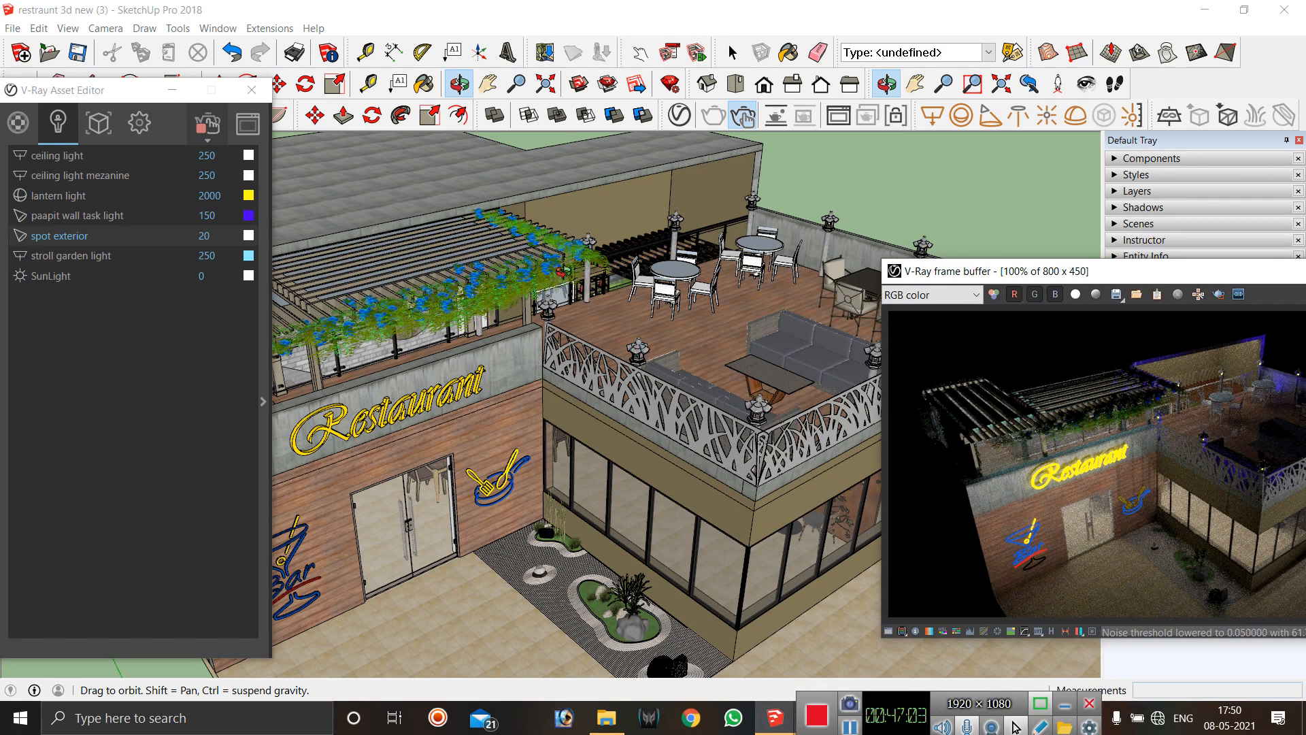
pyautogui.moveTo(1166, 272); pyautogui.dragTo(986, 83)
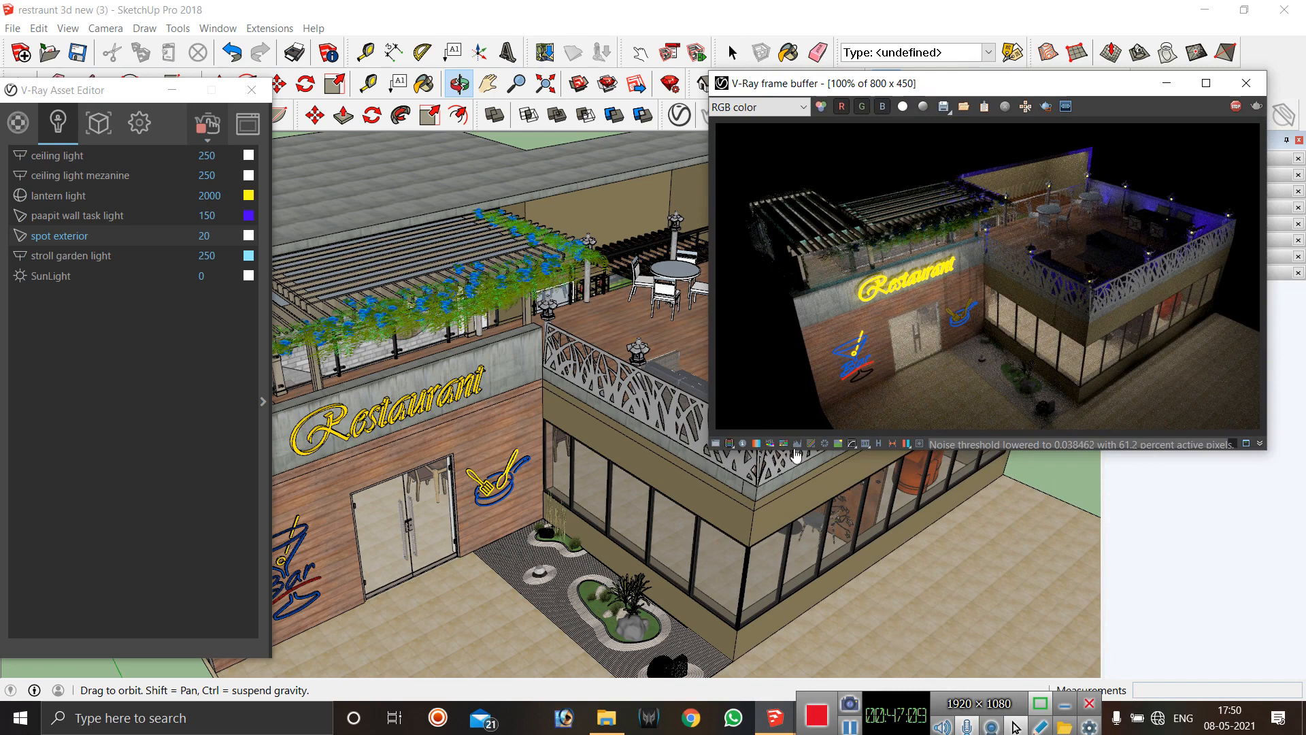
pyautogui.scroll(-2, 565, 302)
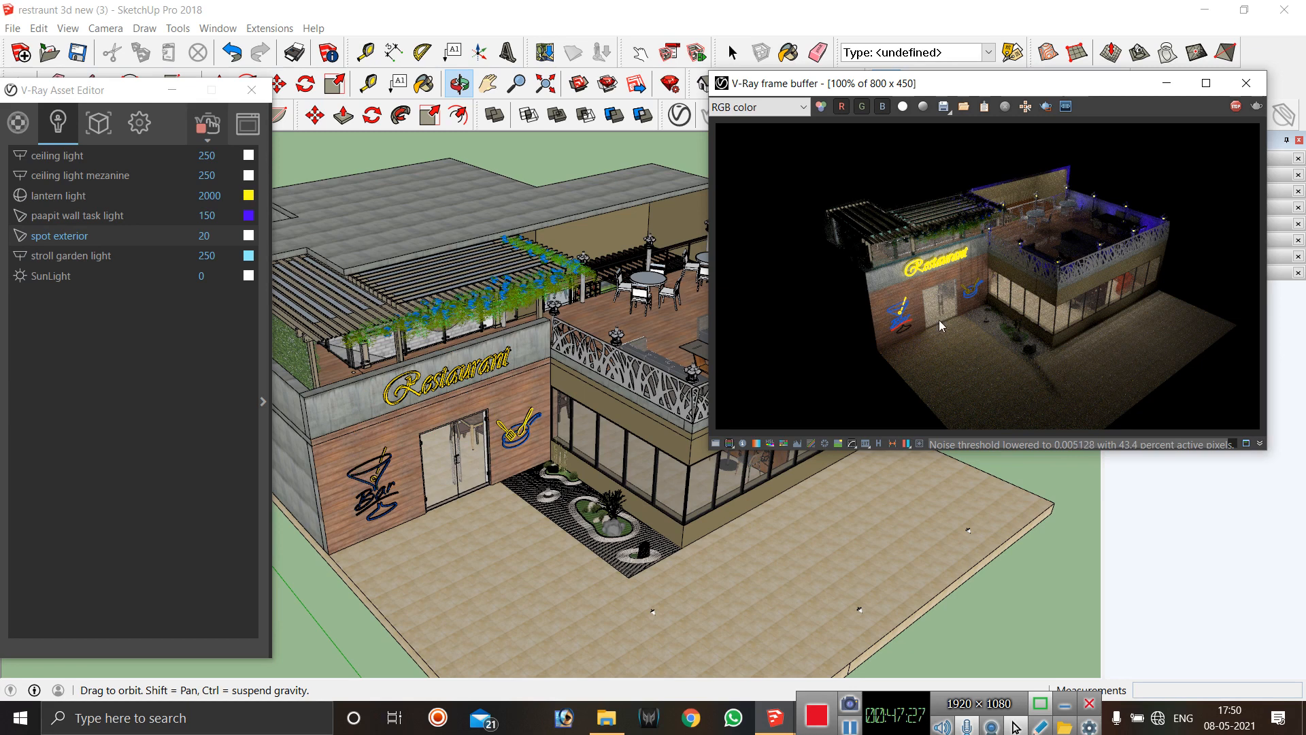
pyautogui.scroll(3, 1071, 303)
pyautogui.scroll(-3, 1071, 303)
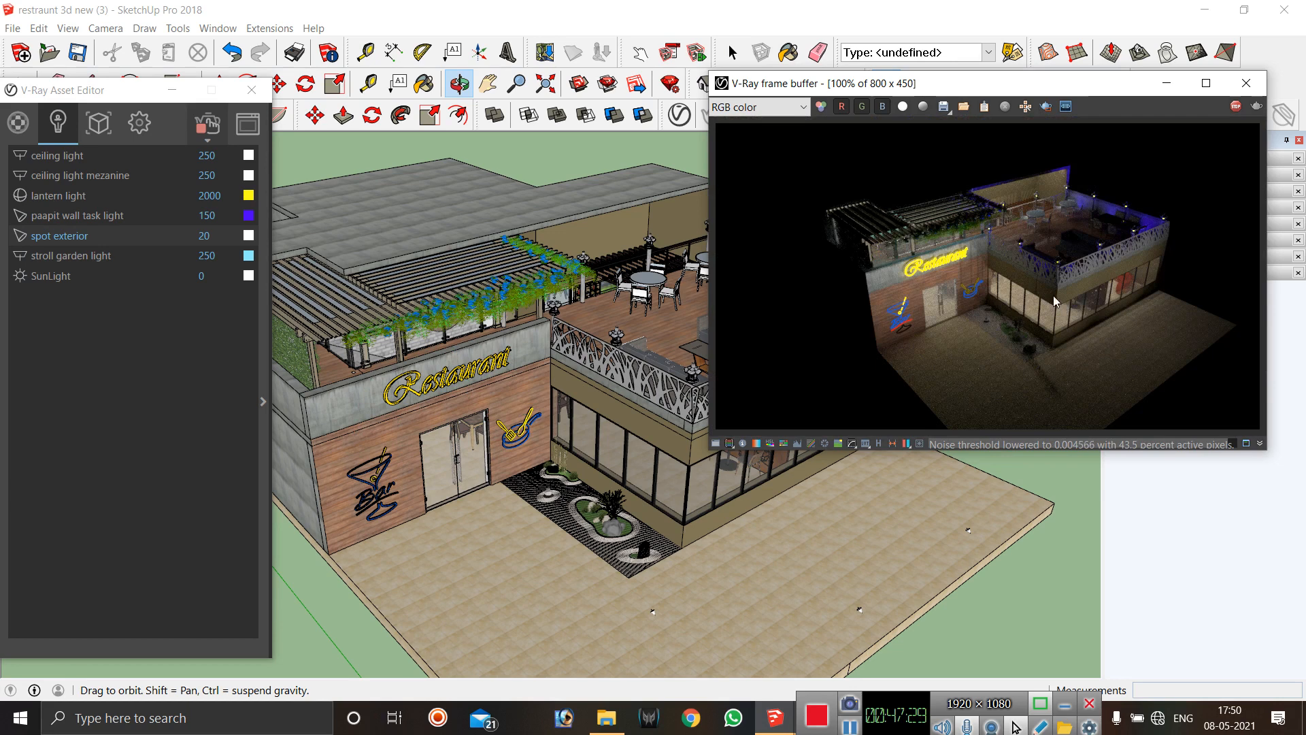